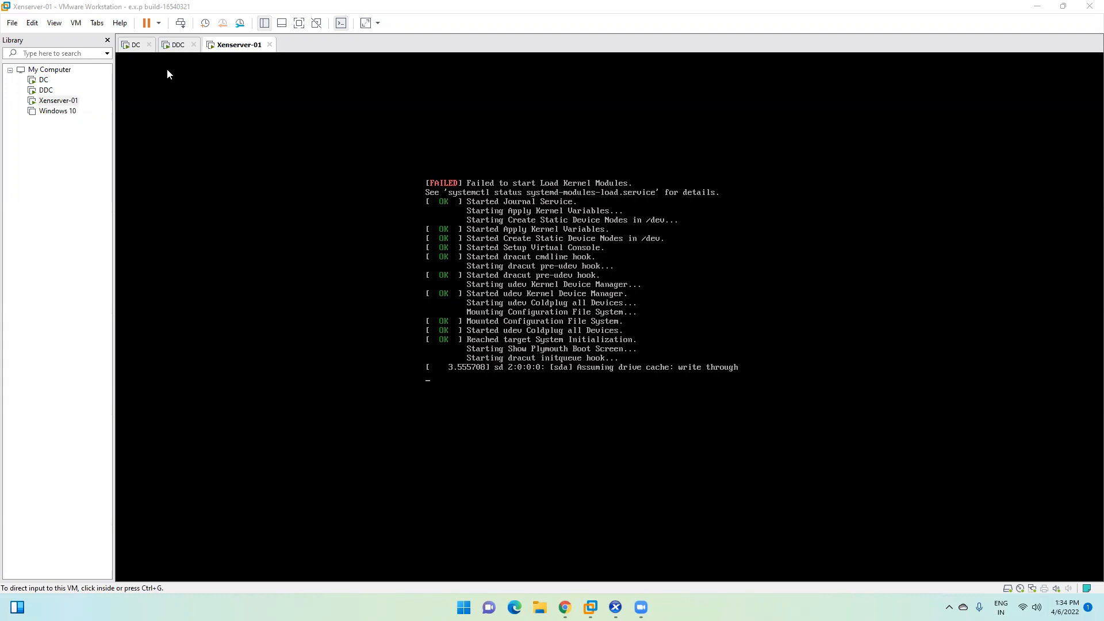
Step: Switch to the DC virtual machine and sign in as Administrator with the account password
left_click(136, 45)
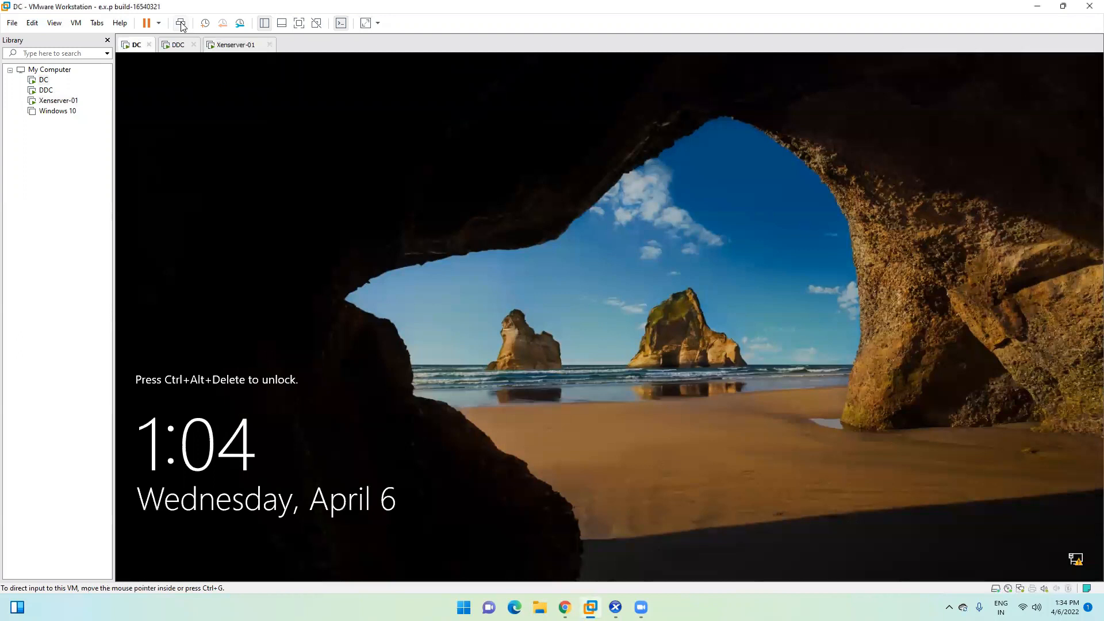
left_click(180, 23)
left_click(570, 364)
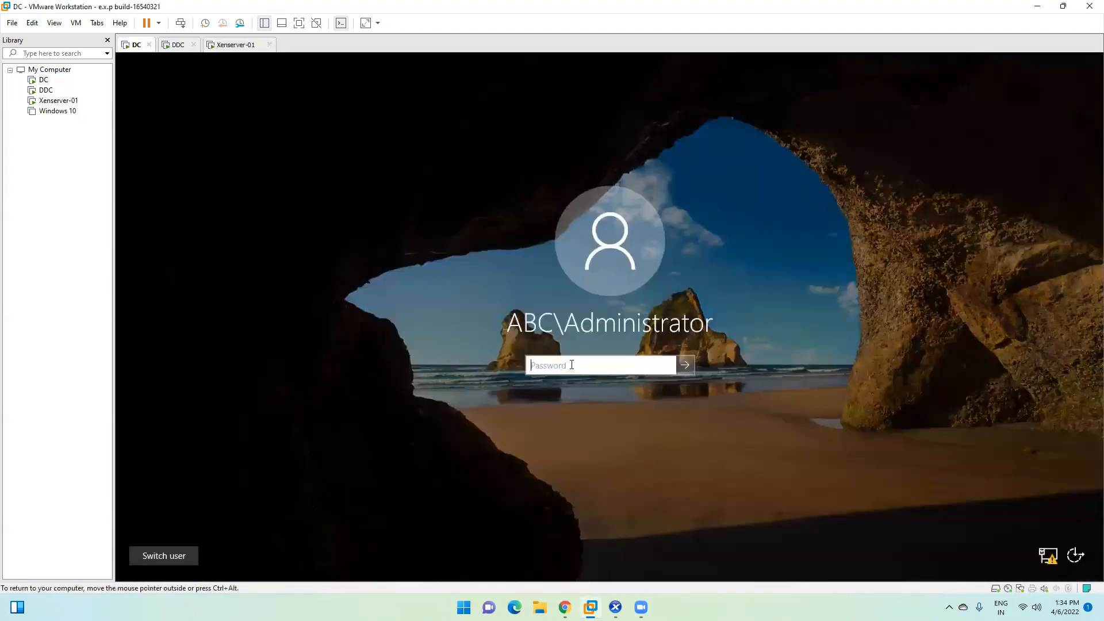
type("******")
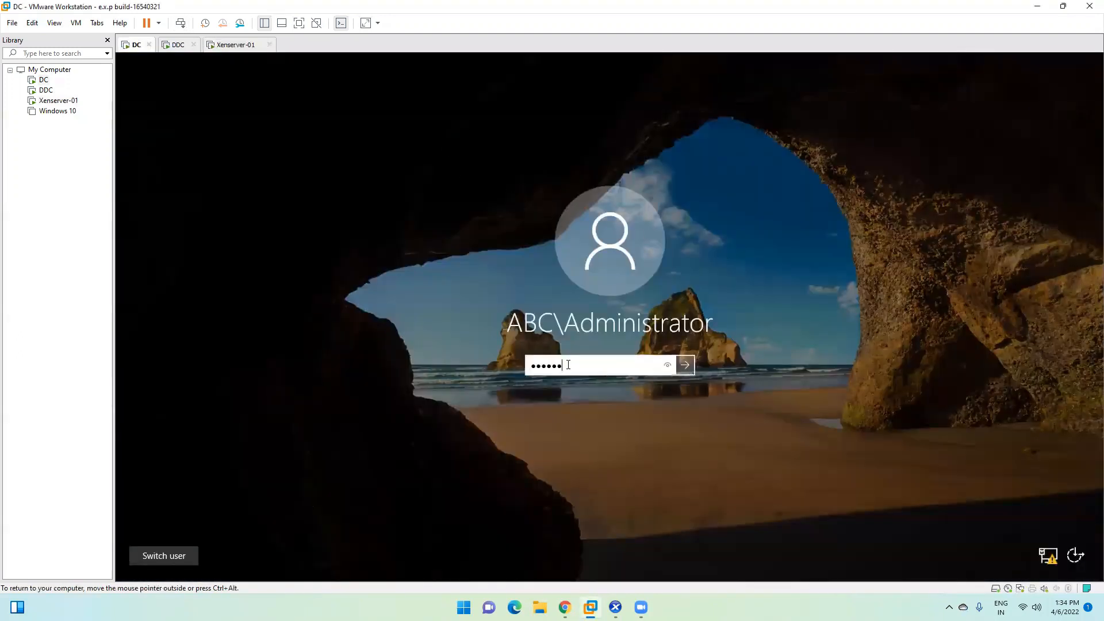
type("****")
key("Return")
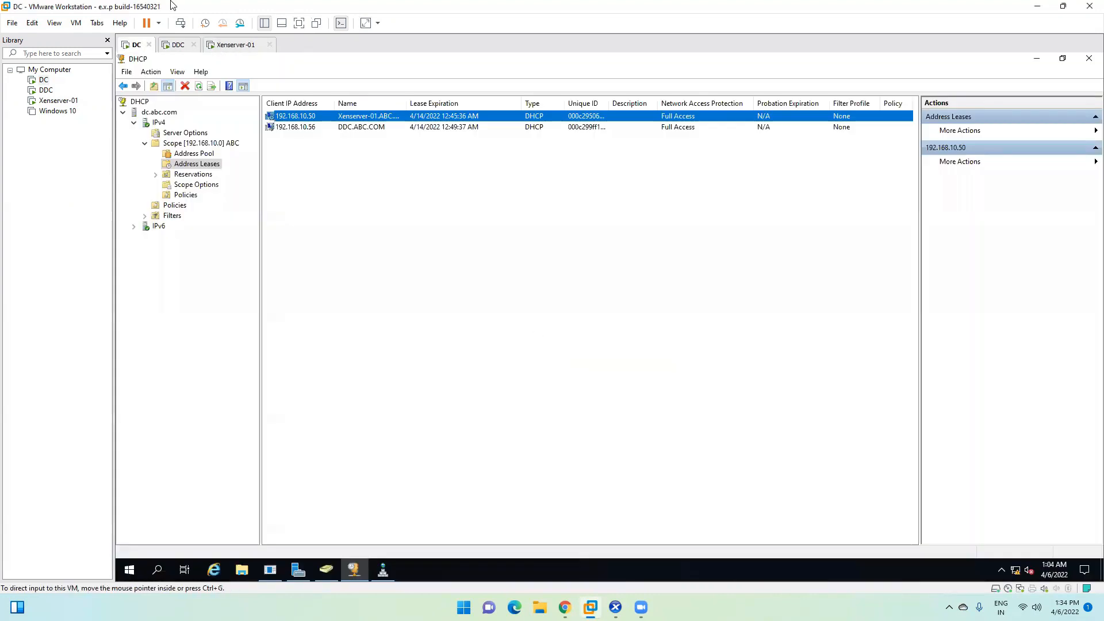
Step: Minimize DHCP, open Server Manager, and review the AD DS and DHCP role pages
left_click(1039, 59)
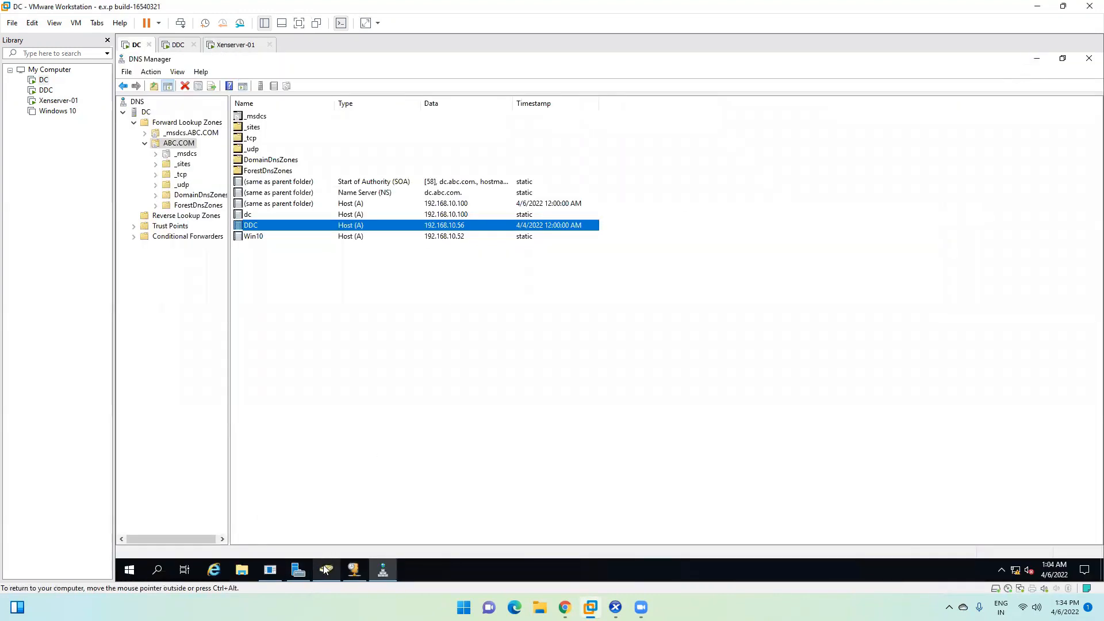
left_click(303, 570)
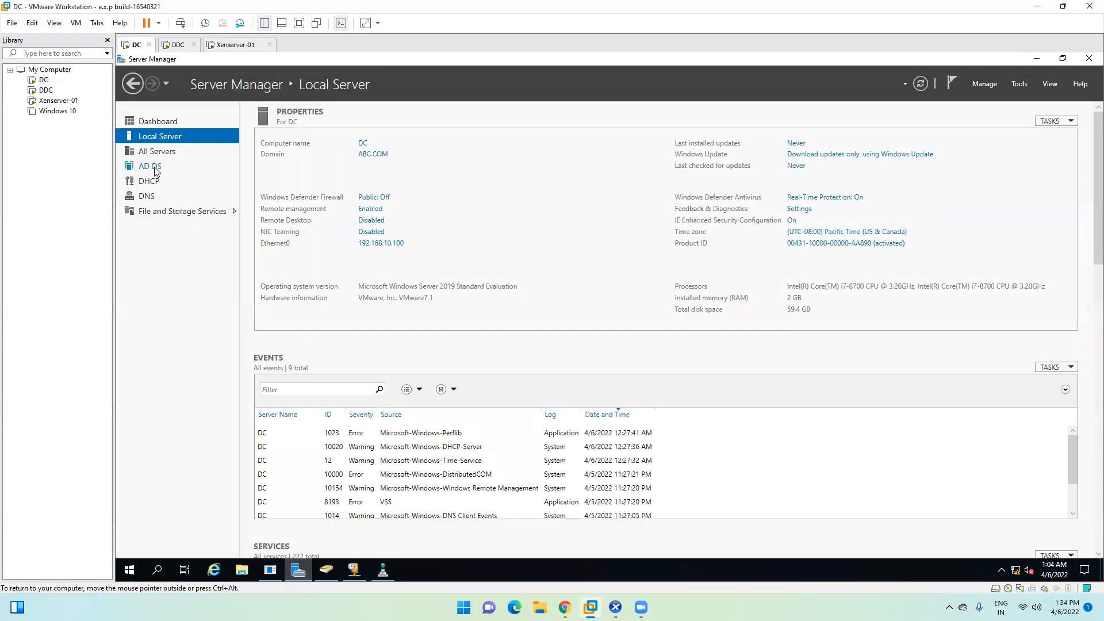
left_click(155, 170)
left_click(154, 181)
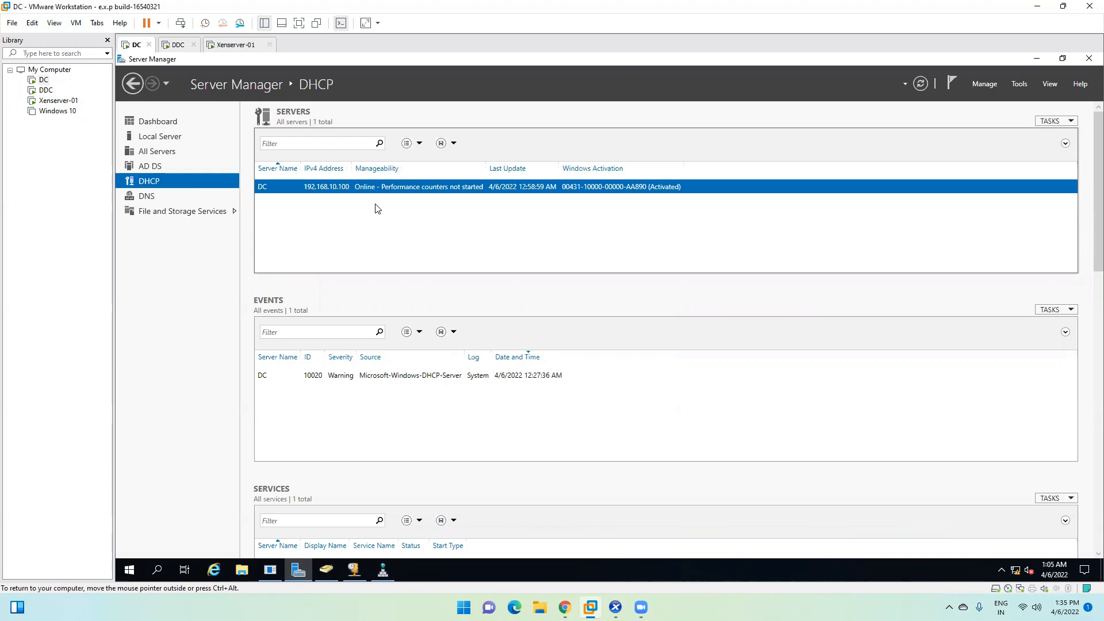
left_click(151, 167)
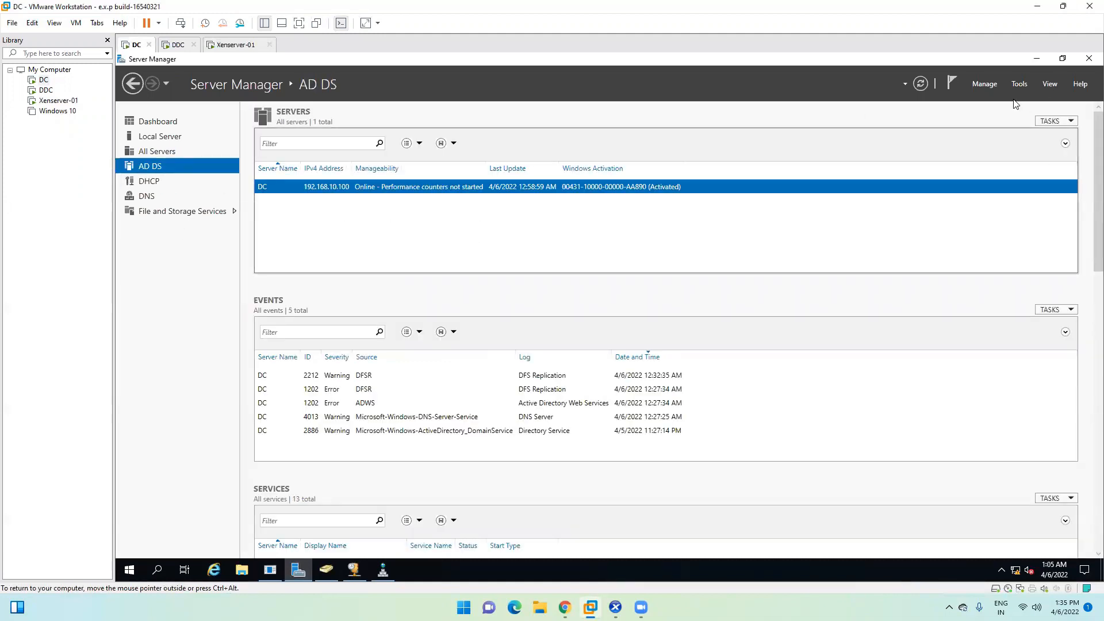
Step: Open Active Directory Users and Computers and browse the DDC, WIN10 and BIGFIX computers in Computers
left_click(326, 570)
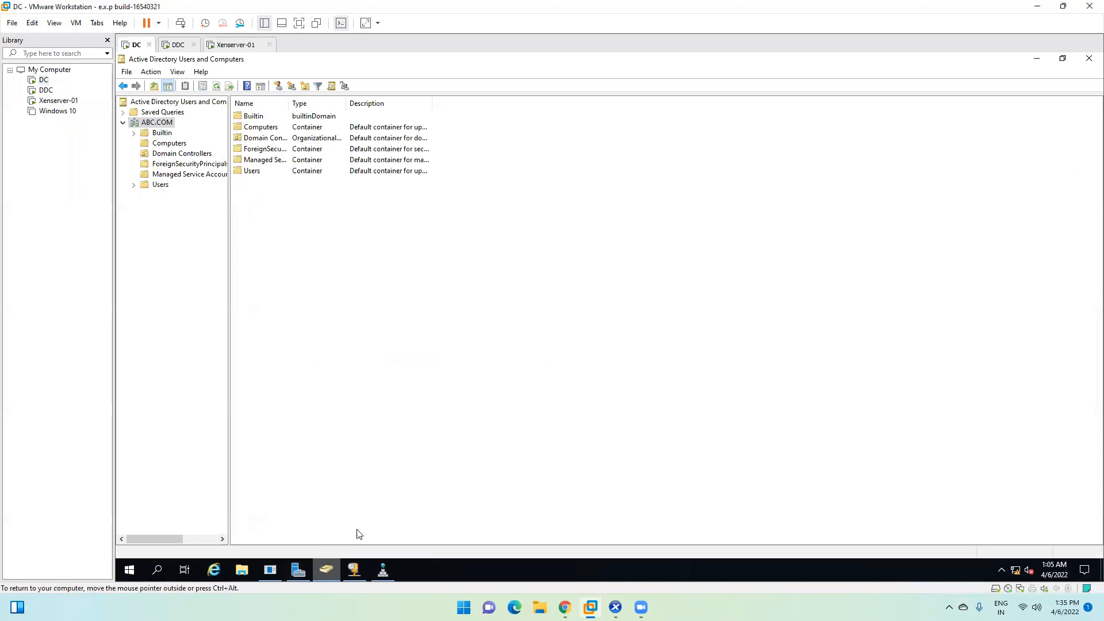
left_click(175, 143)
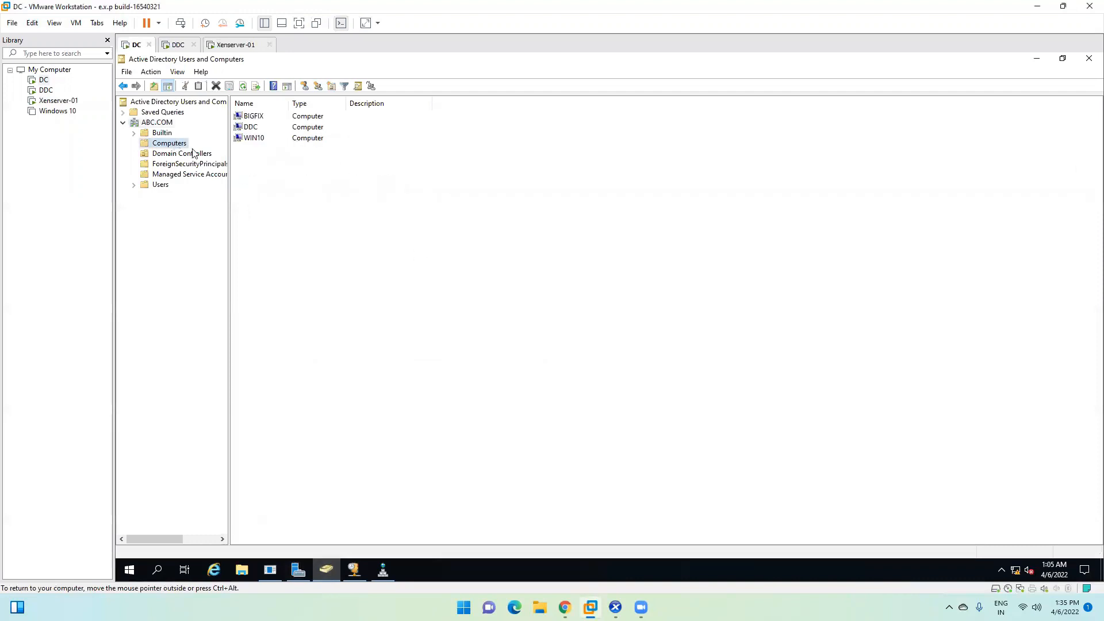
left_click(253, 128)
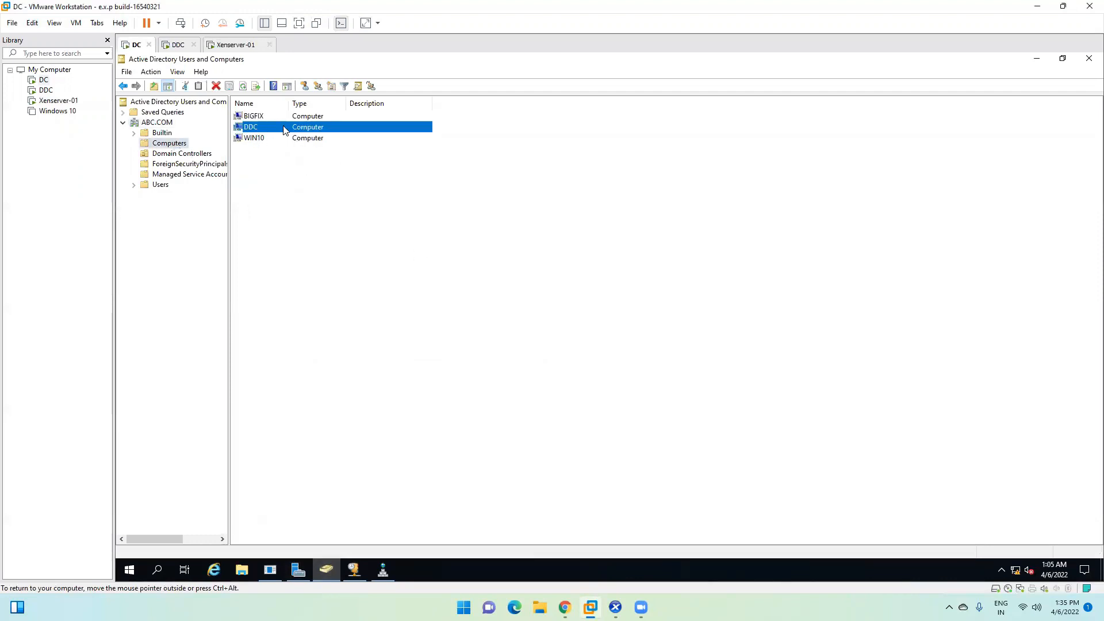
left_click(257, 140)
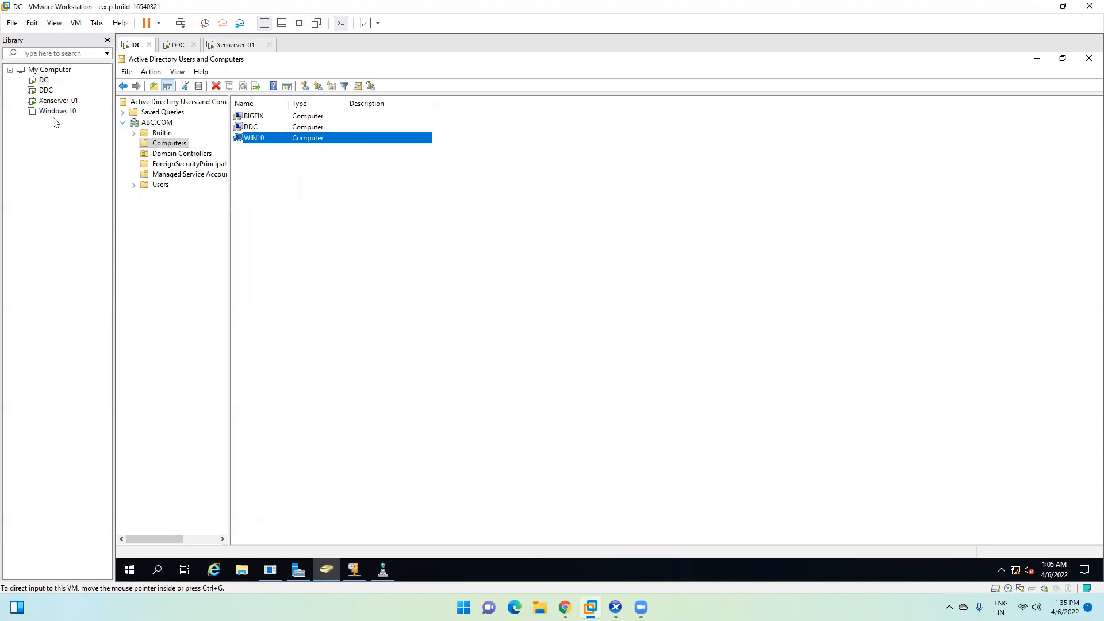
left_click(258, 127)
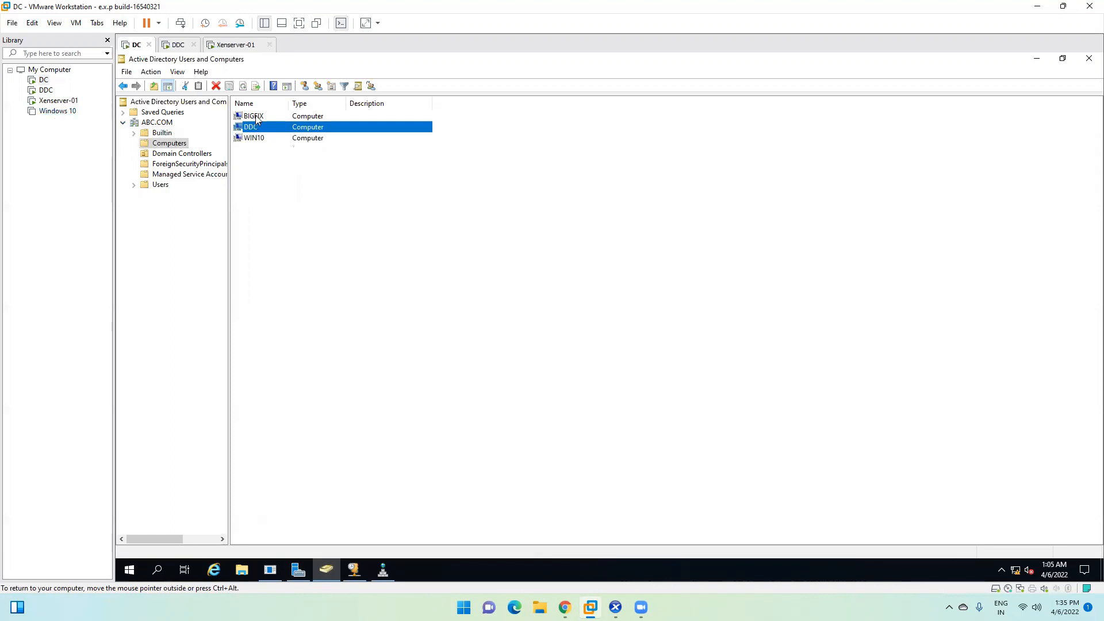
left_click(250, 118)
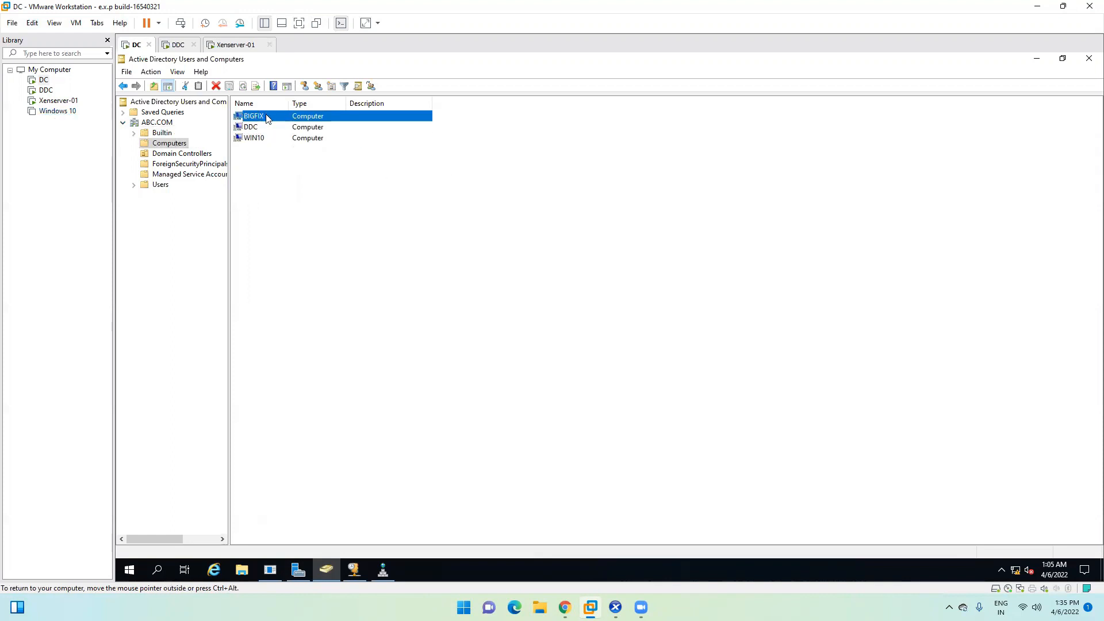
Step: Delete the BIGFIX computer account, refresh the list, and return to the DHCP leases
right_click(267, 116)
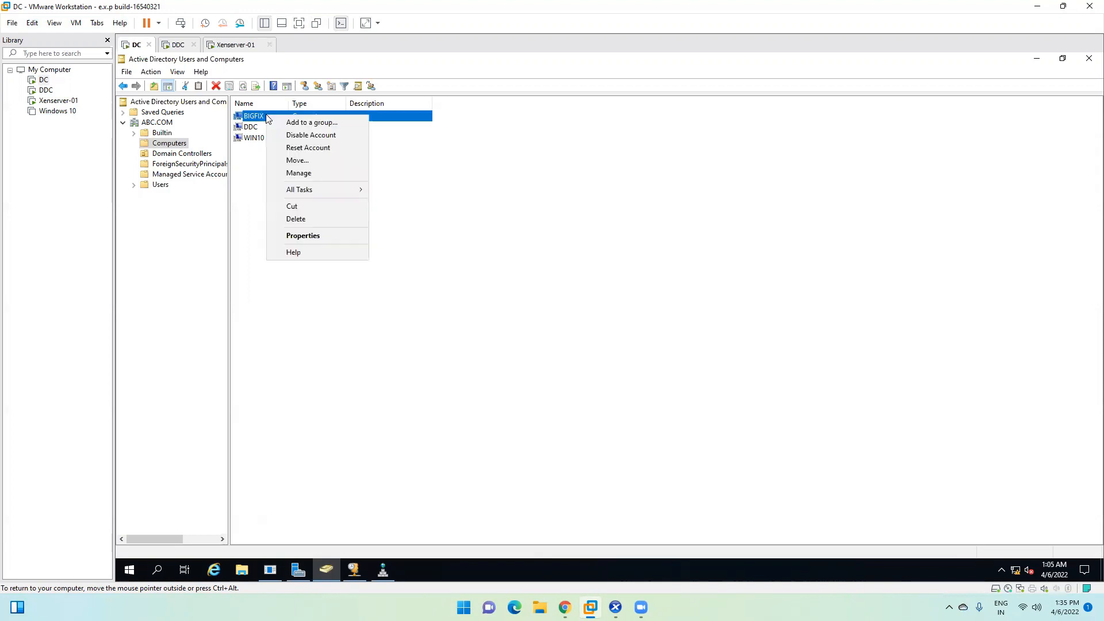
left_click(296, 218)
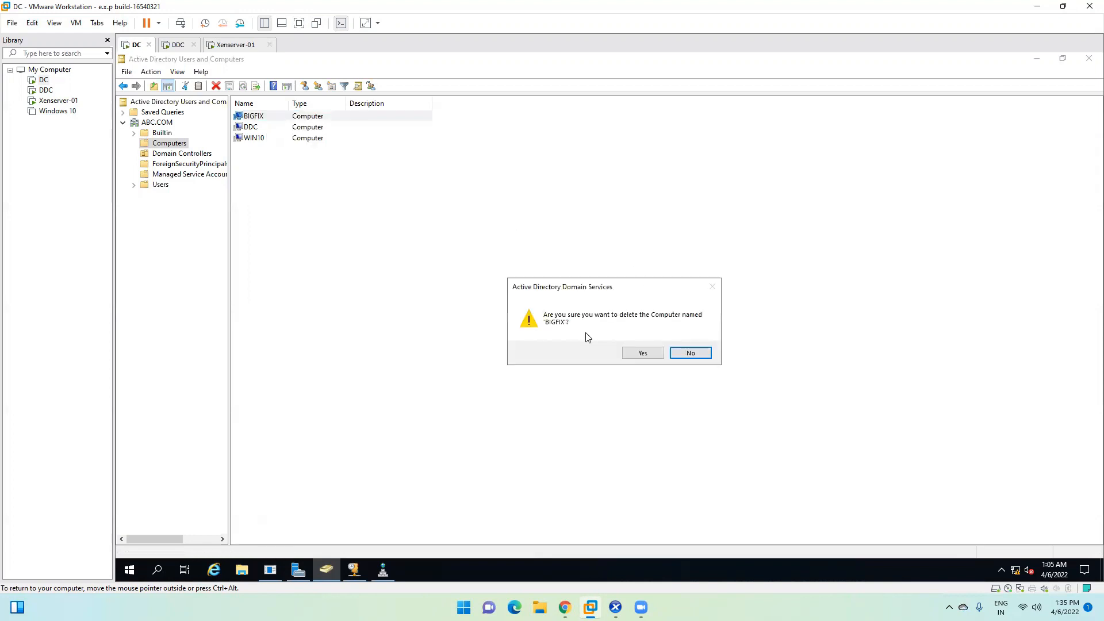
left_click(643, 355)
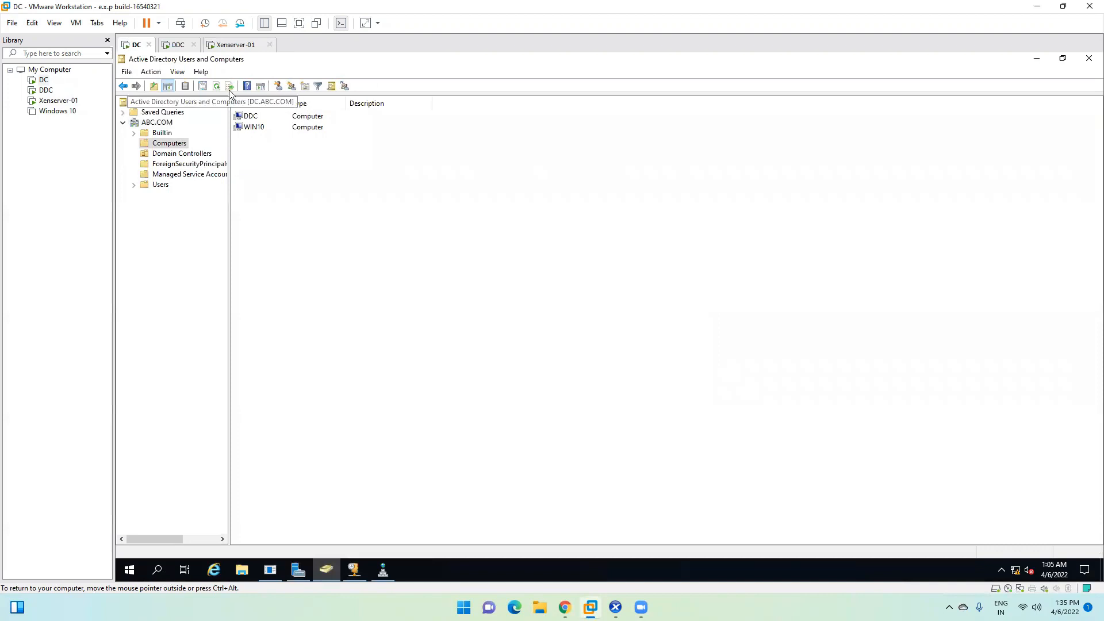
left_click(217, 88)
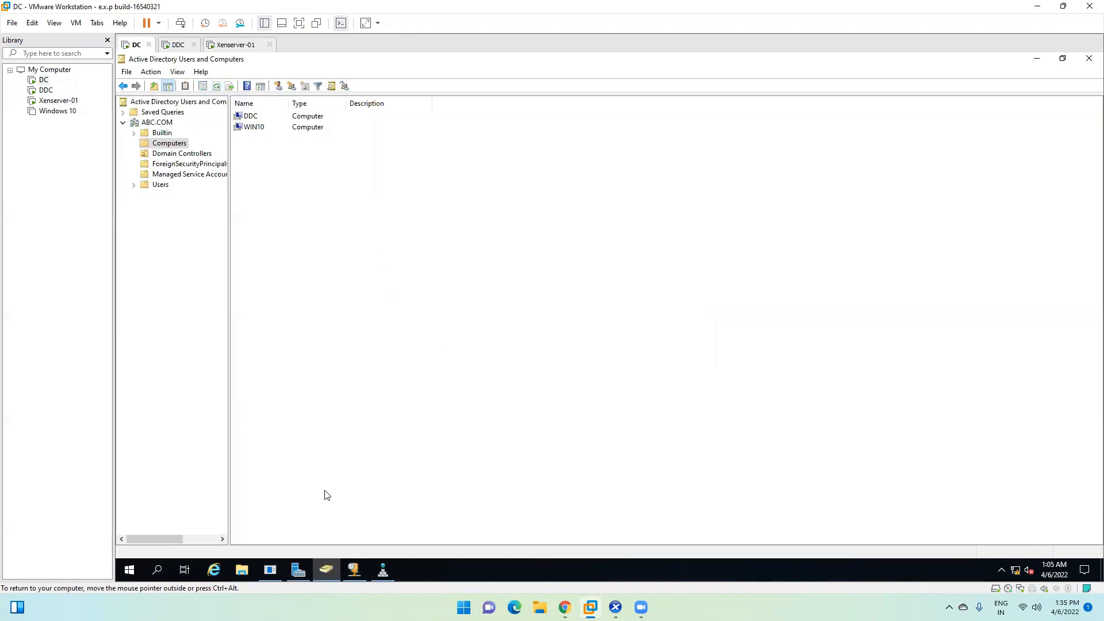
left_click(354, 569)
left_click(368, 190)
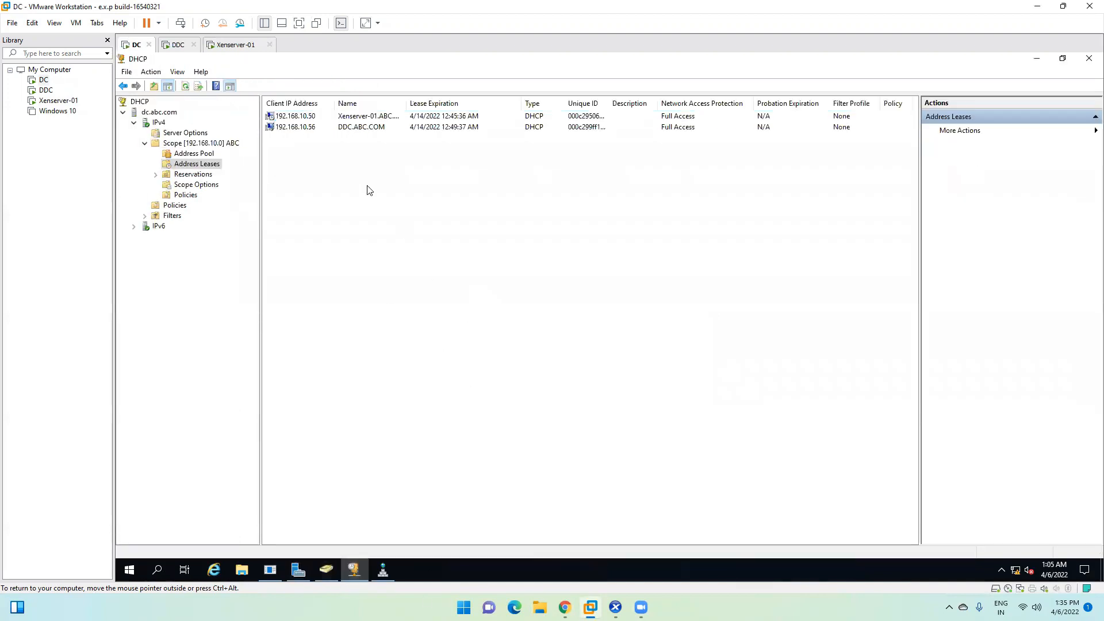
Step: Refresh DHCP leases, compare the 192.168.10.50 and 192.168.10.56 rows, then switch to Xenserver-01
left_click(185, 88)
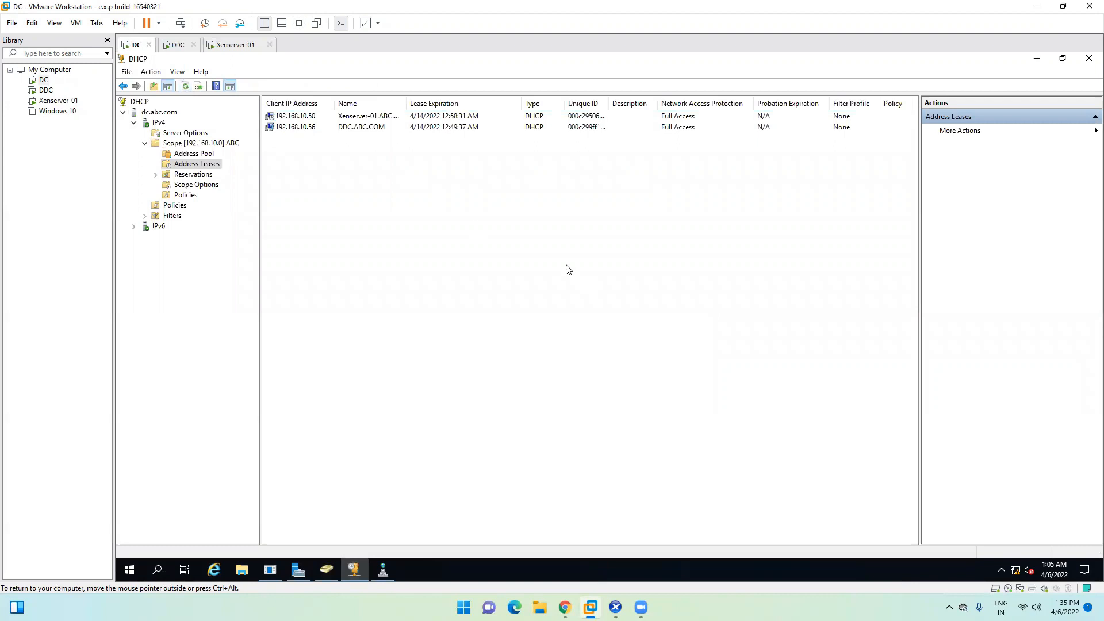
left_click(352, 130)
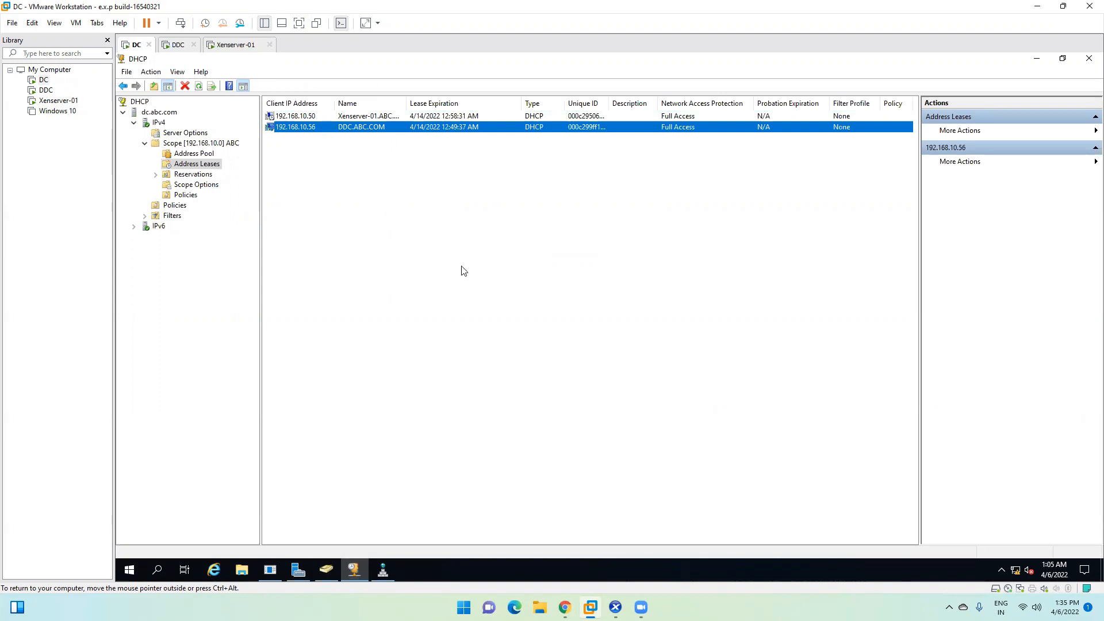
left_click(366, 117)
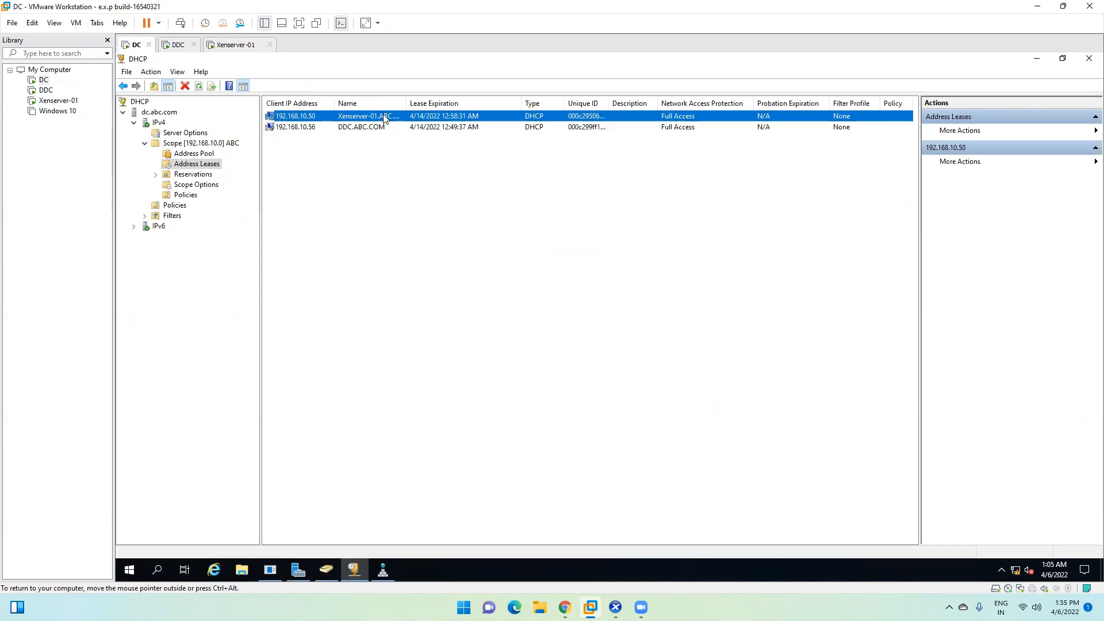
mouse_move(335, 103)
left_mouse_down()
mouse_move(317, 101)
mouse_move(335, 102)
left_mouse_up()
left_click(323, 127)
left_click(323, 117)
left_click(323, 127)
left_click(324, 118)
left_click(316, 131)
left_click(318, 118)
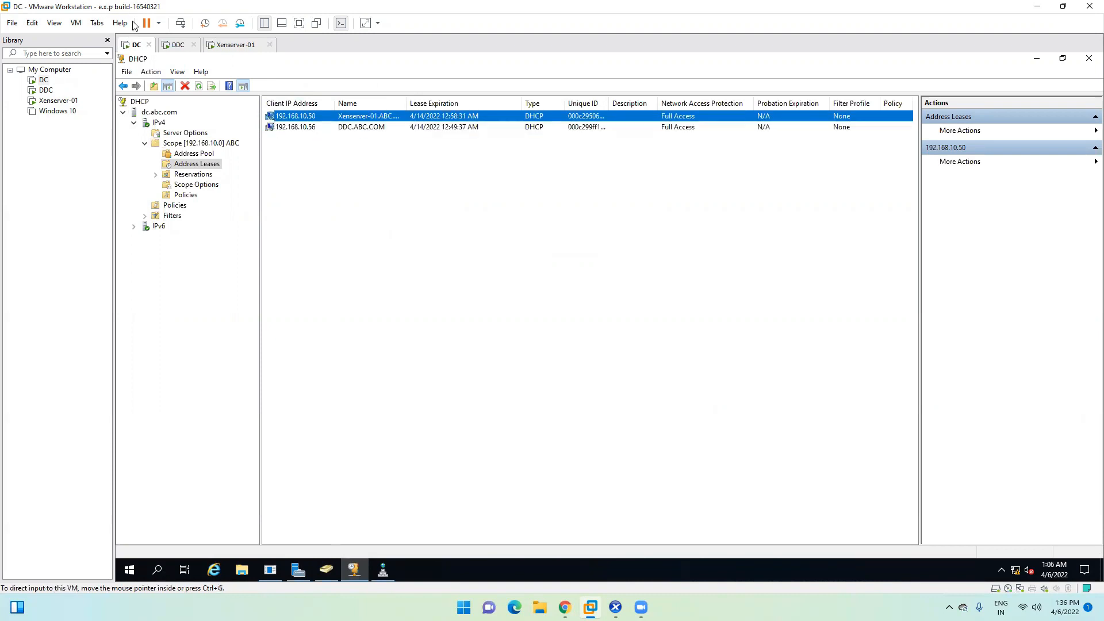
left_click(236, 44)
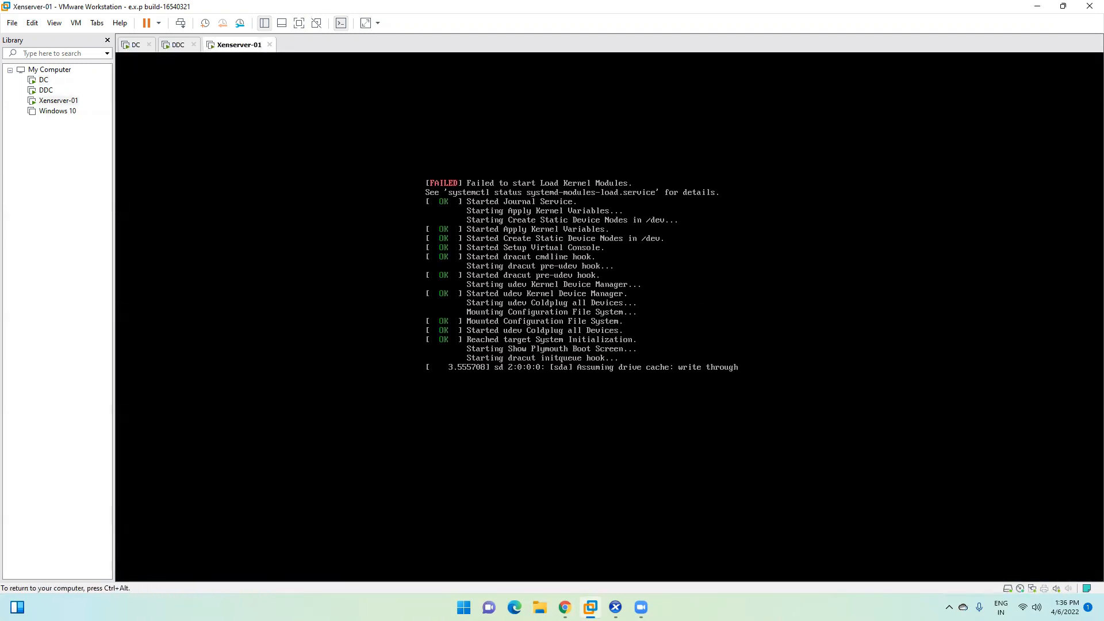
Step: Switch to the DDC machine, minimize Citrix Studio, and dismiss the not-responding snap-in warning
key("ctrl+alt")
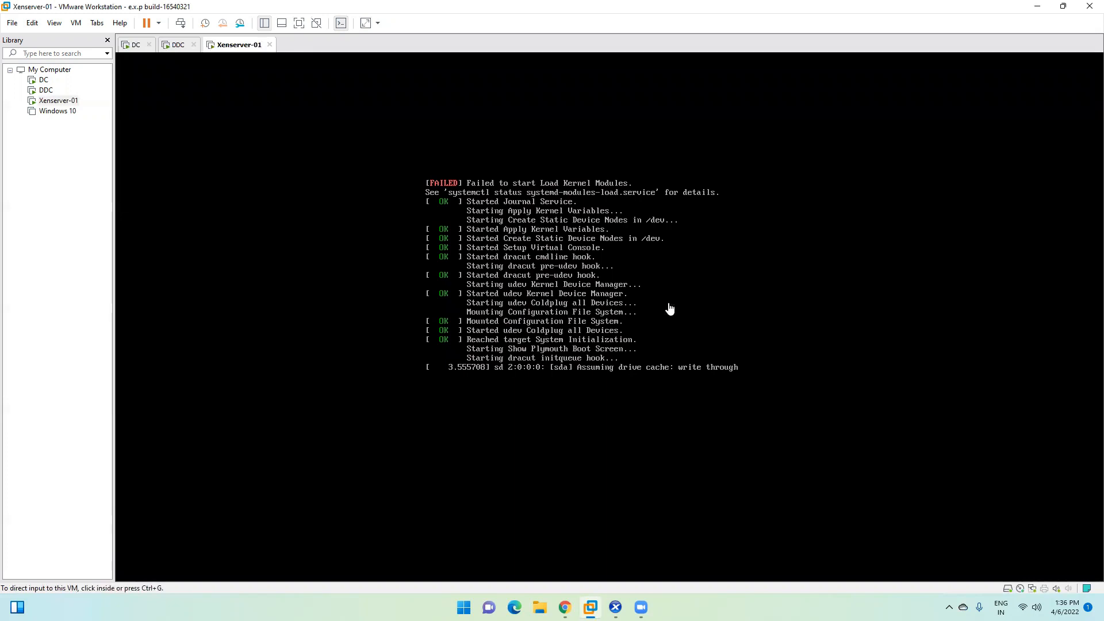
left_click(178, 44)
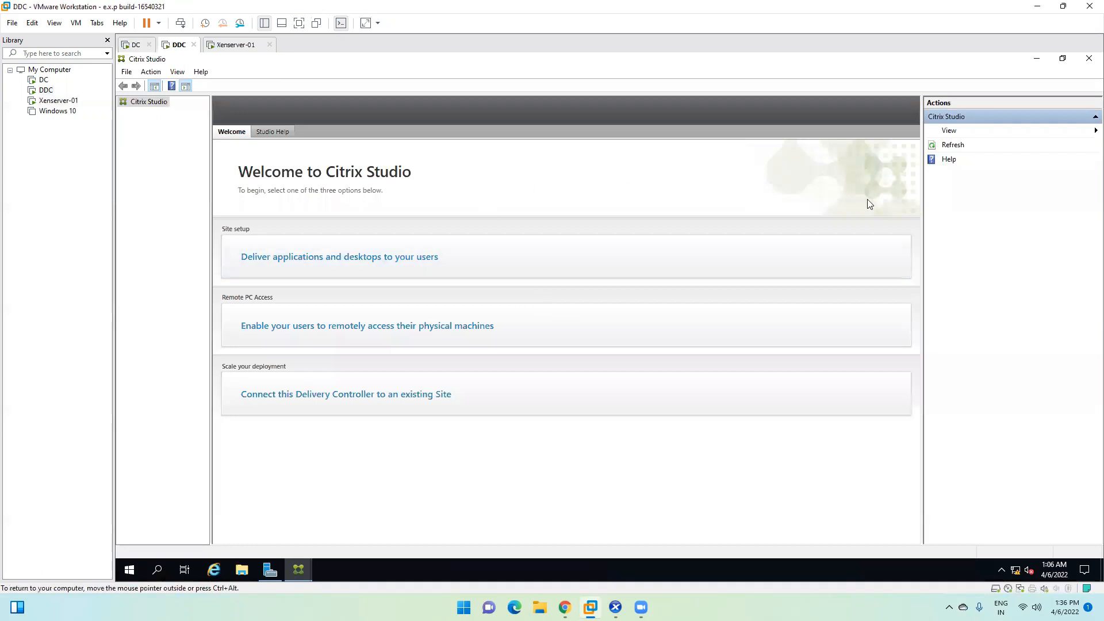
left_click(1036, 60)
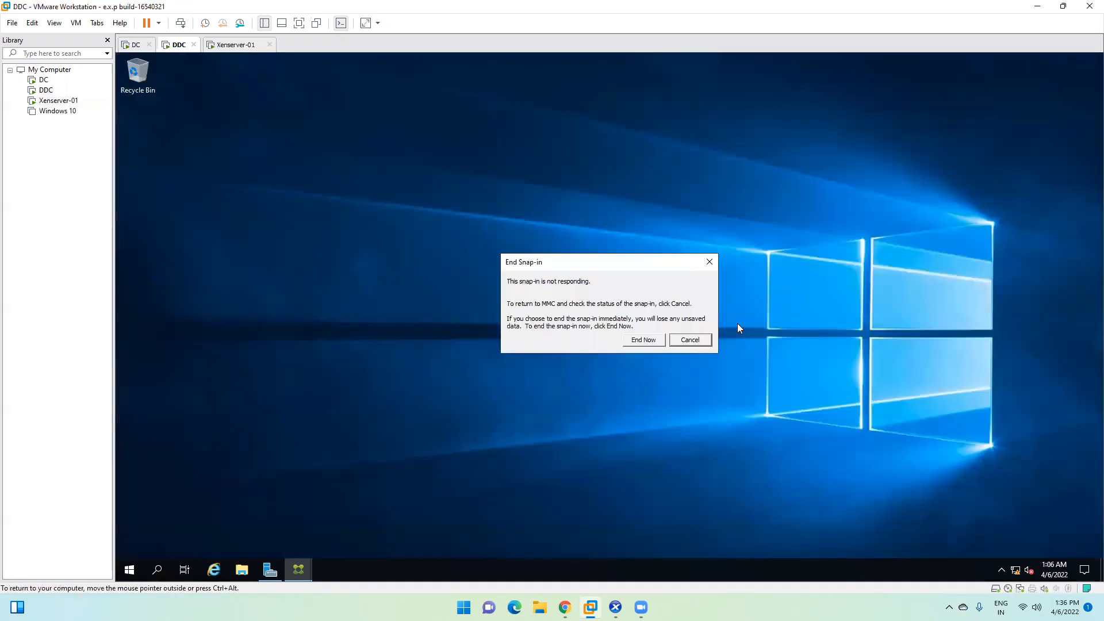
left_click(709, 262)
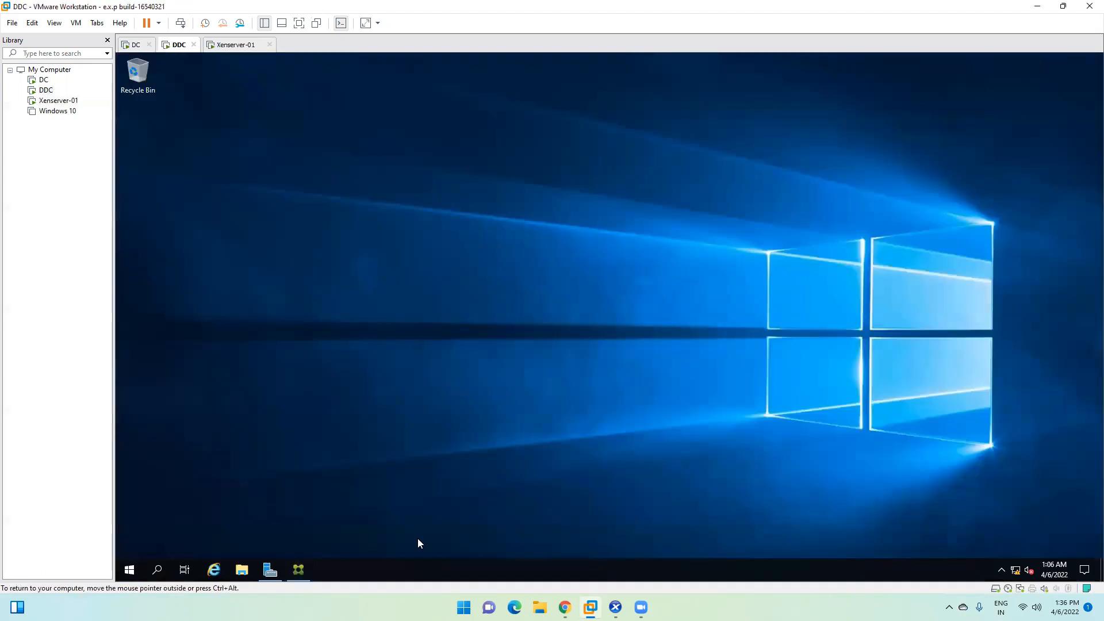
Step: Browse the Citrix and Microsoft SQL Server 2019 program folders, then restore Citrix Studio
left_click(130, 570)
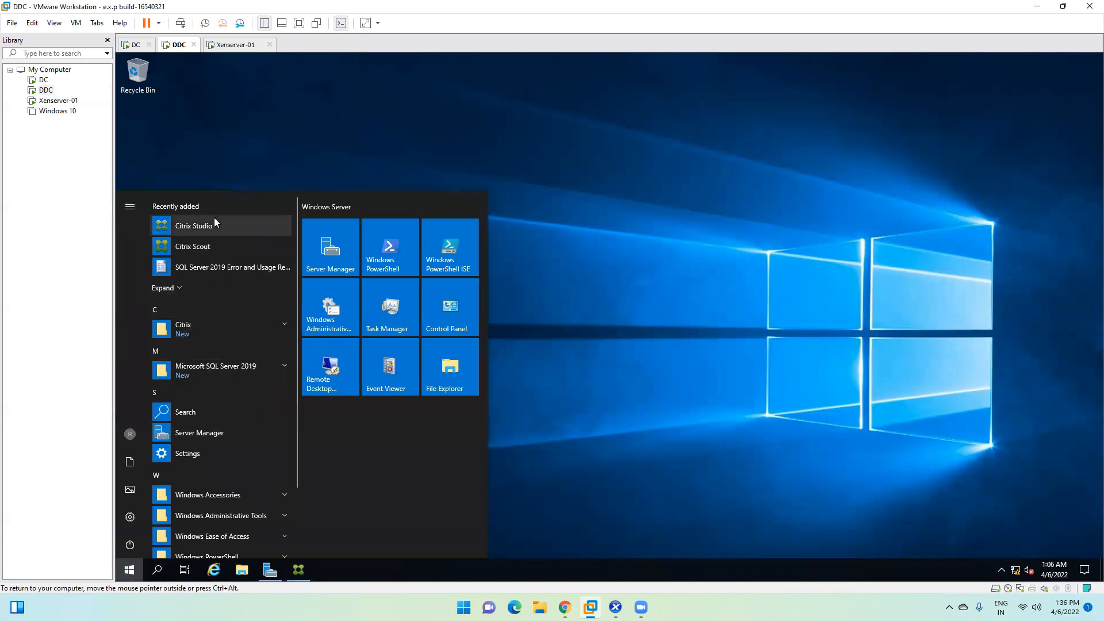
left_click(232, 325)
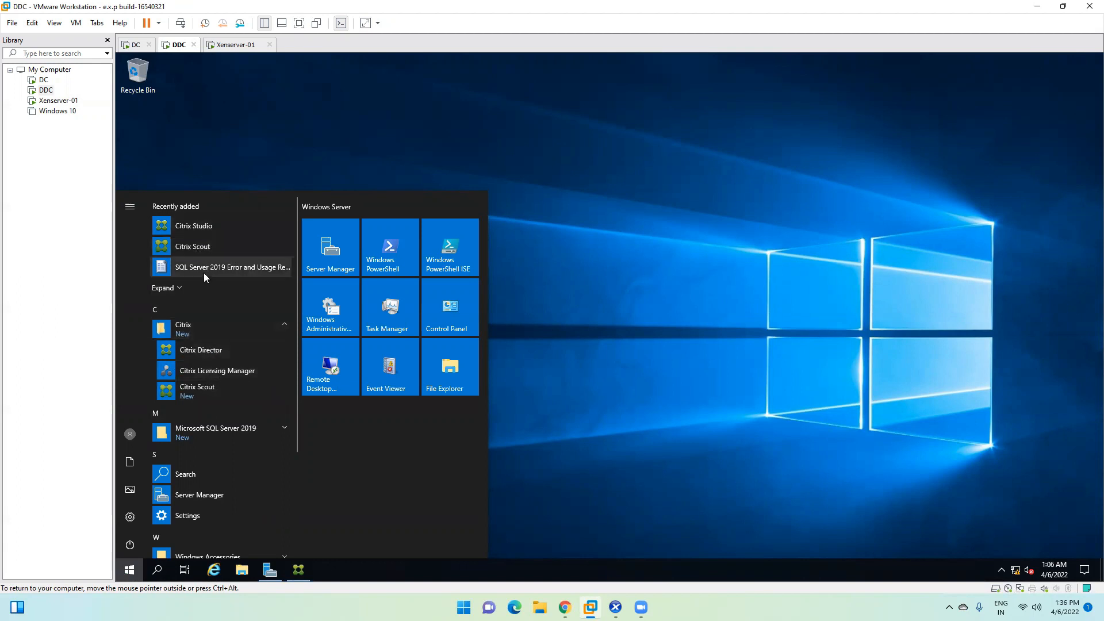
left_click(229, 435)
scroll(241, 463, "down", 2)
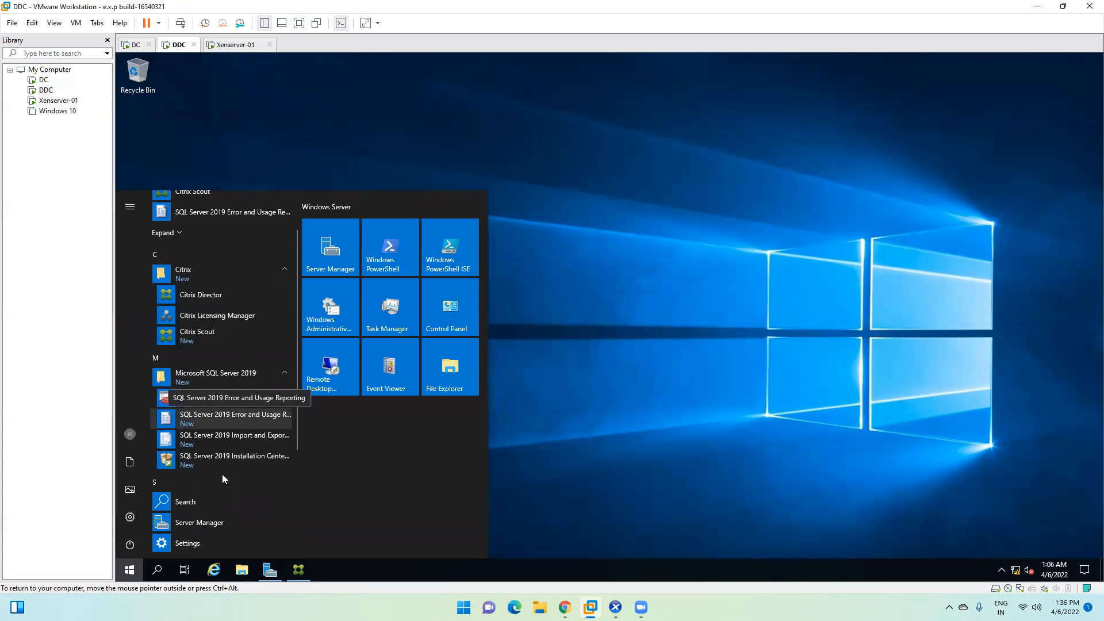
scroll(214, 437, "down", 4)
left_click(665, 380)
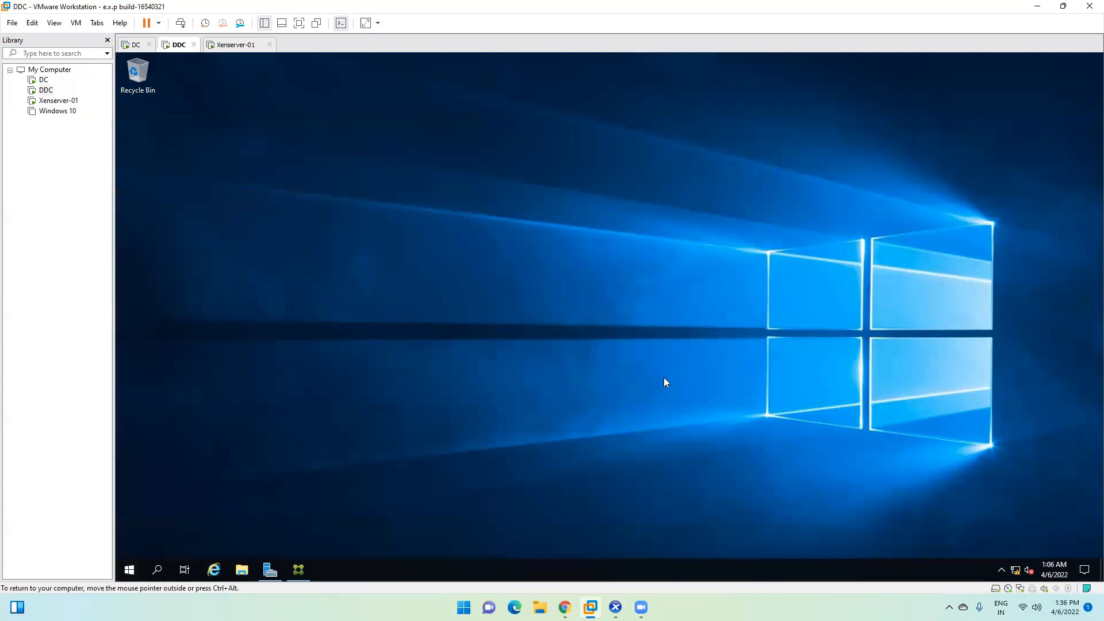
left_click(299, 569)
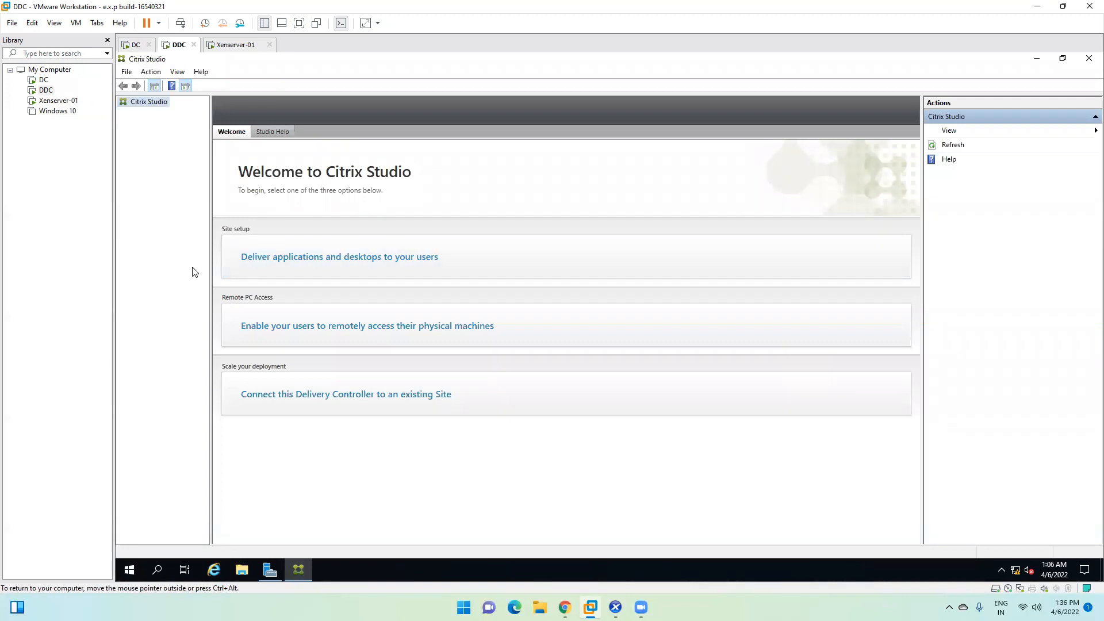
Step: Open a command prompt via Run and ping dc
key("super+r")
type("cmd")
key("Return")
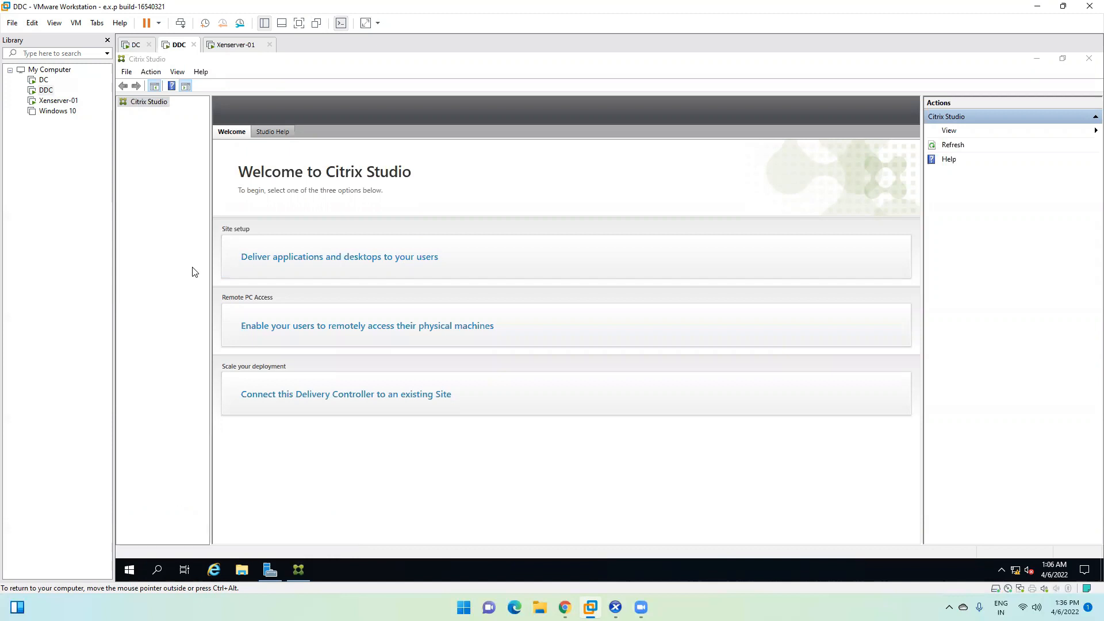
type("pin")
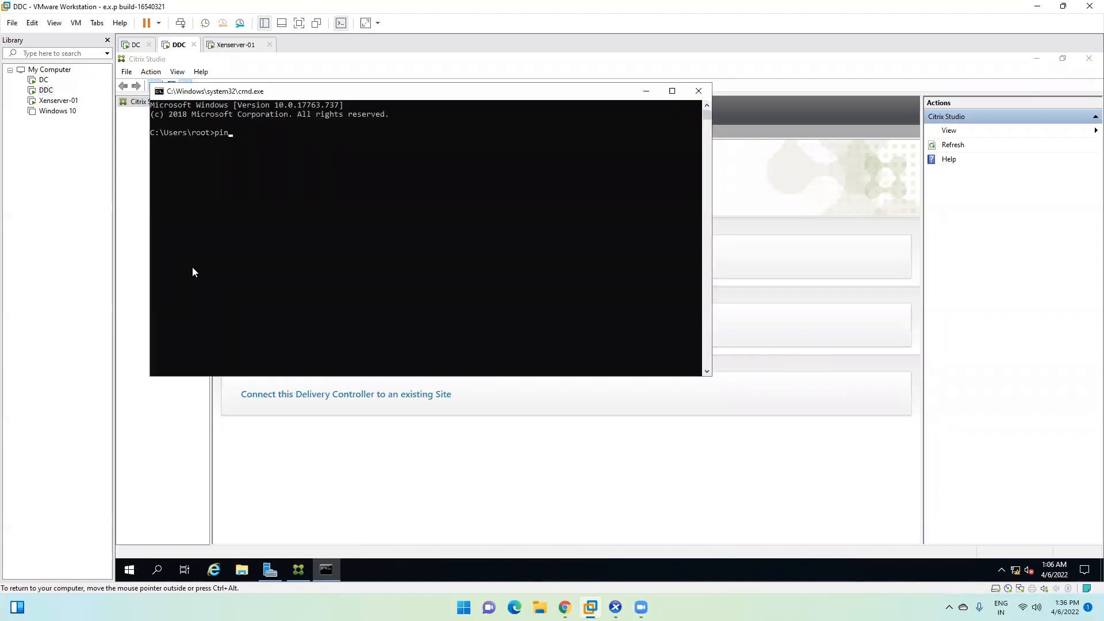
type("g dc")
key("Return")
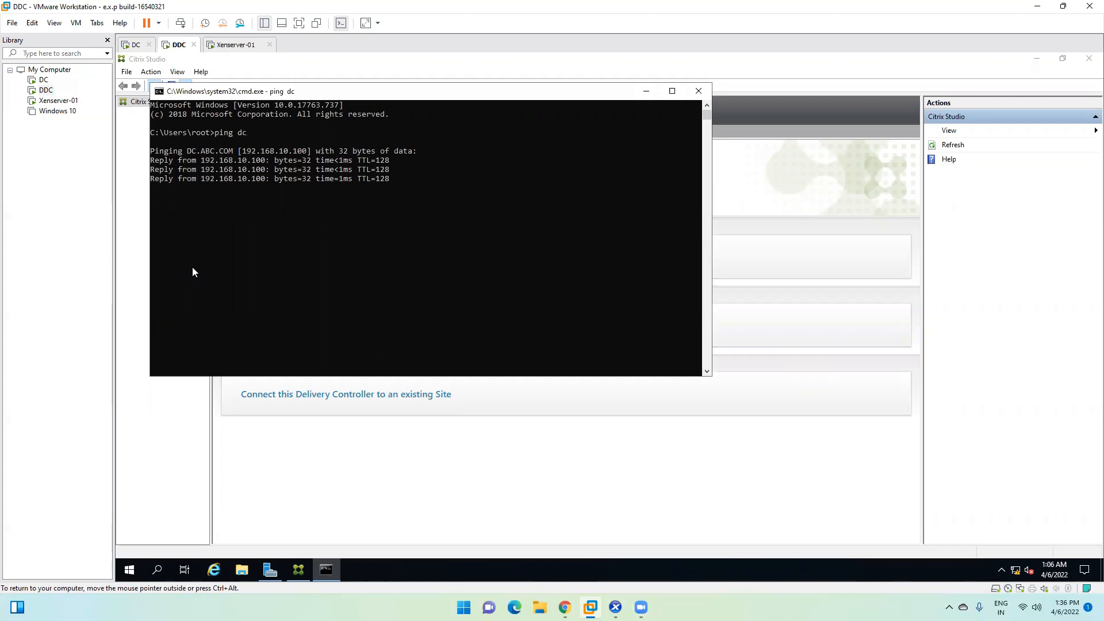
Step: Ping xenserver-01 twice, finding the hostname does not resolve
key("Up")
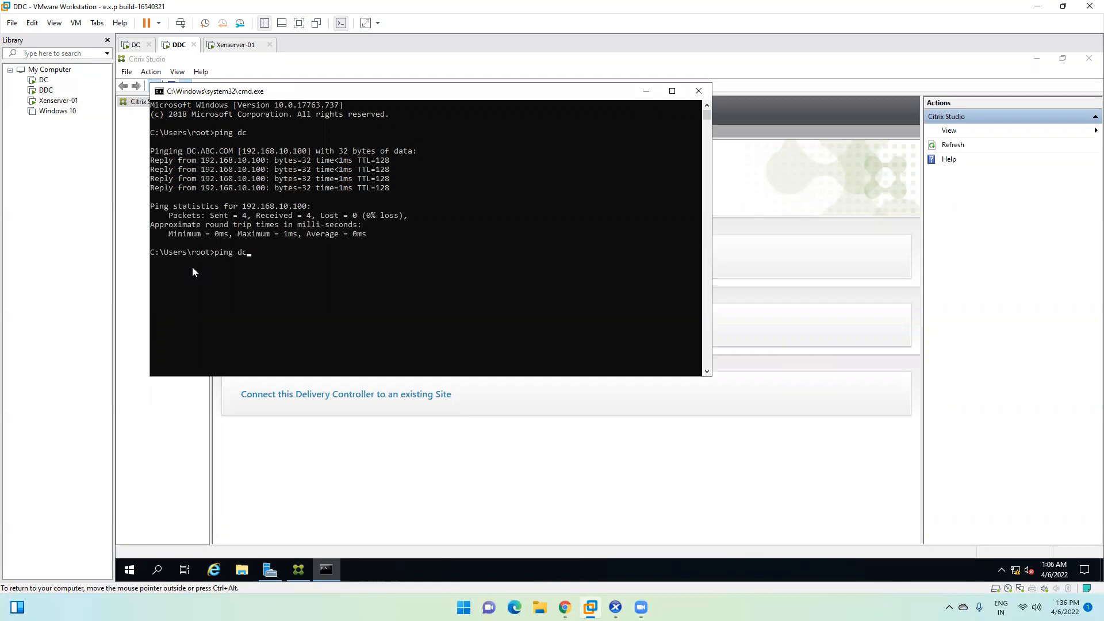
key("BackSpace")
key("BackSpace")
type("xenserver-01")
key("Return")
key("Up")
key("Return")
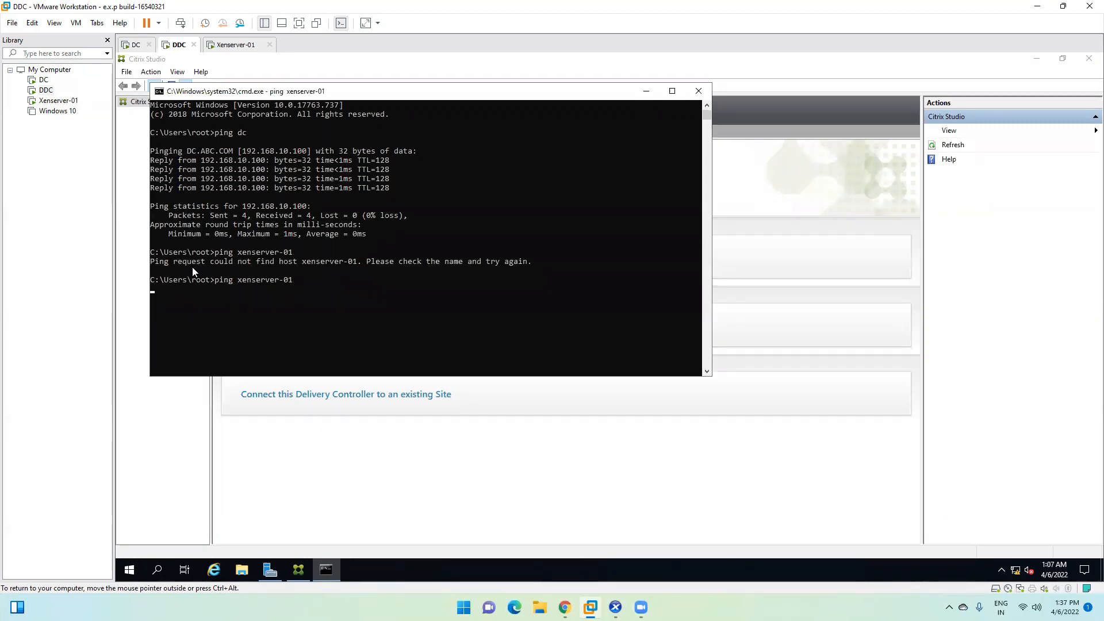
Step: Ping 192.168.10.50 directly and get replies
key("Up")
key("BackSpace")
key("BackSpace")
key("BackSpace")
key("BackSpace")
key("BackSpace")
key("BackSpace")
key("BackSpace")
key("BackSpace")
key("BackSpace")
key("BackSpace")
key("BackSpace")
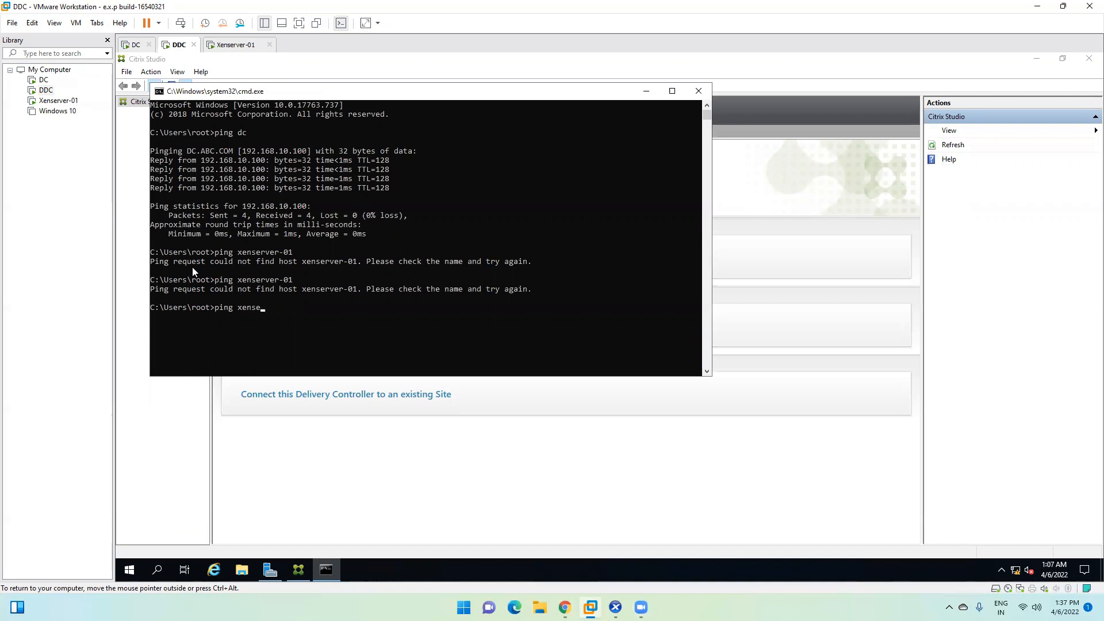
type("xenserver-01")
key("BackSpace")
key("BackSpace")
key("BackSpace")
key("BackSpace")
key("BackSpace")
key("BackSpace")
key("BackSpace")
key("BackSpace")
key("BackSpace")
key("BackSpace")
key("BackSpace")
type("192.168.10.50")
key("Return")
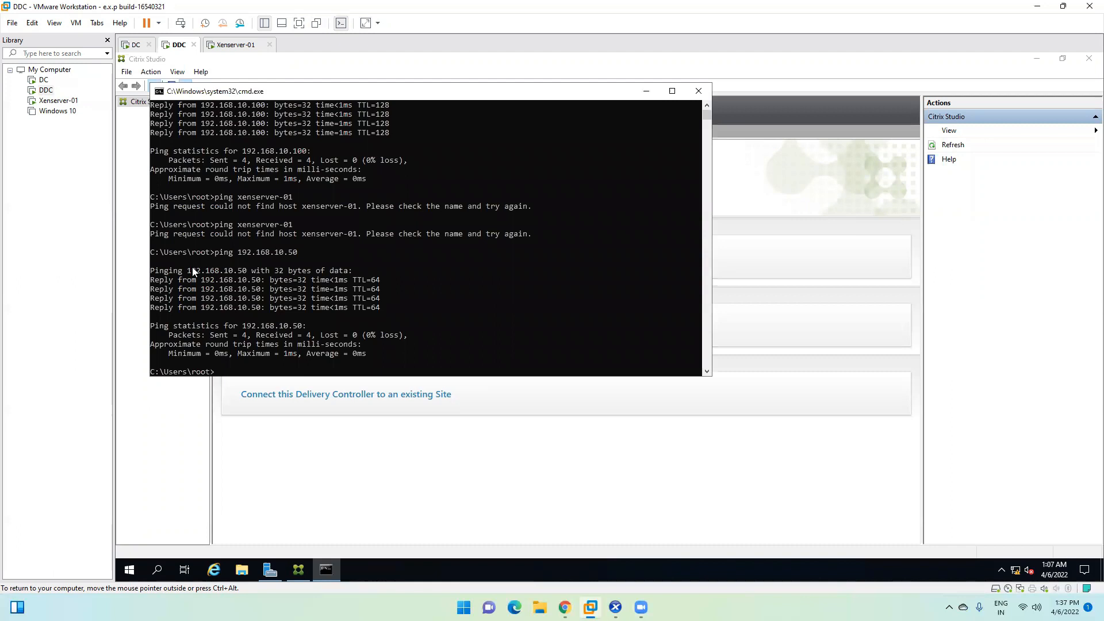
Step: Switch to the DC, put the DHCP window away, and open DNS Manager from Server Manager's Tools
left_click(127, 169)
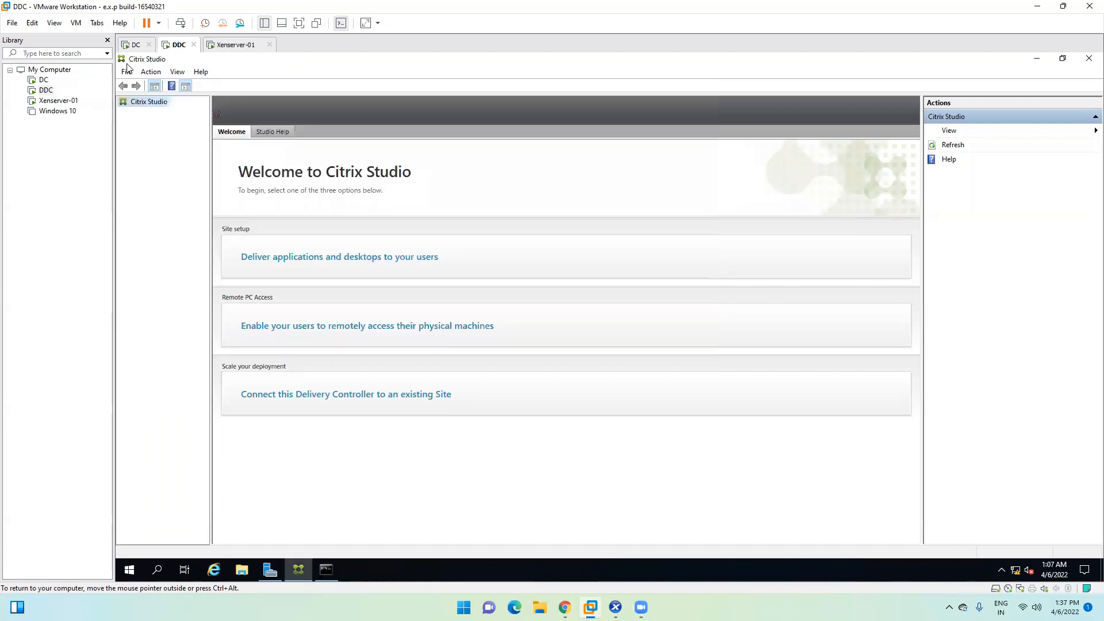
left_click(136, 44)
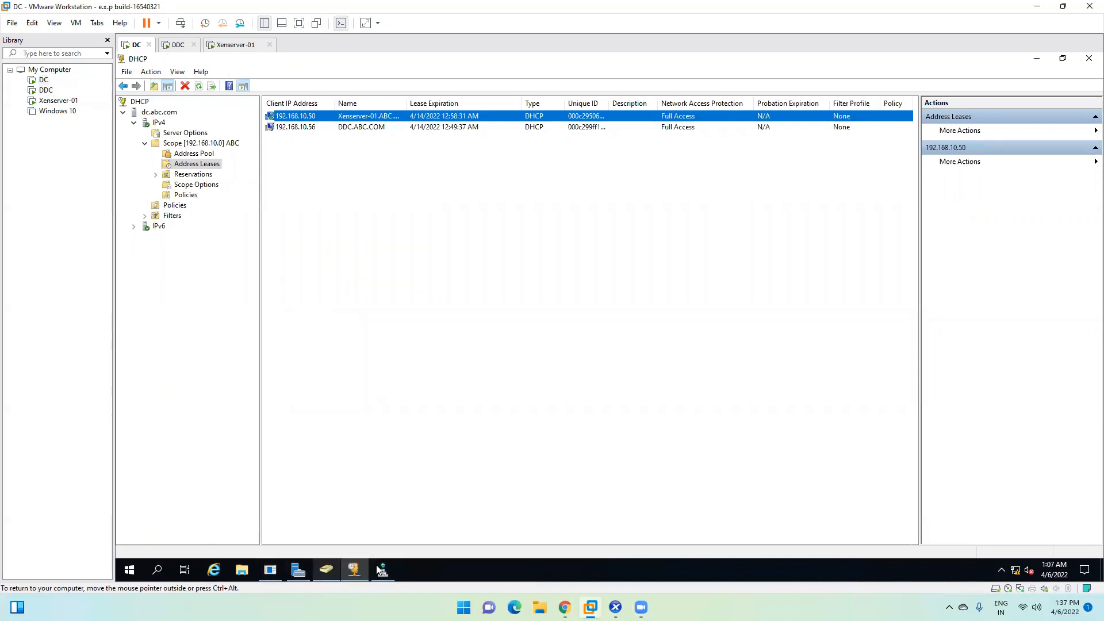
left_click(1037, 59)
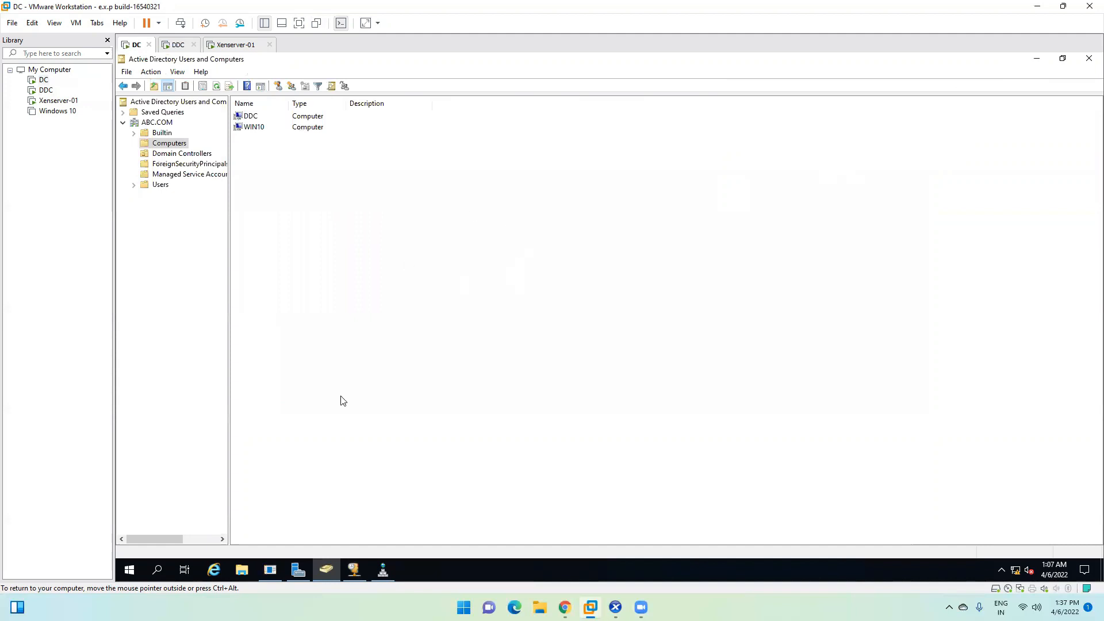
left_click(298, 570)
left_click(1019, 84)
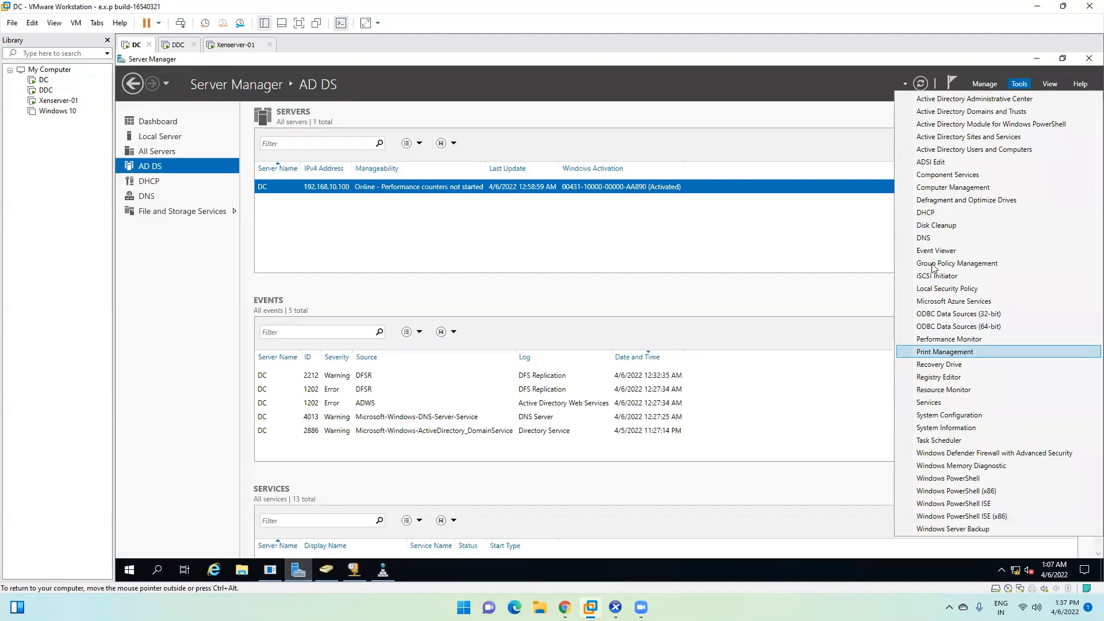
left_click(924, 237)
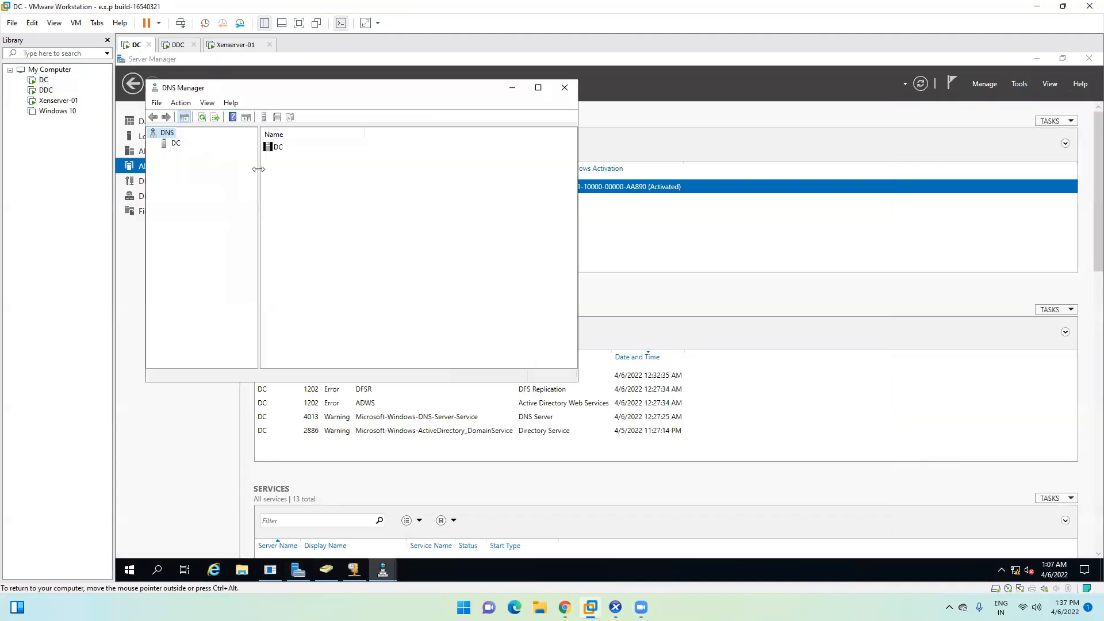
Step: Maximize DNS Manager and expand DC > Forward Lookup Zones > ABC.COM
double_click(177, 144)
left_click(539, 88)
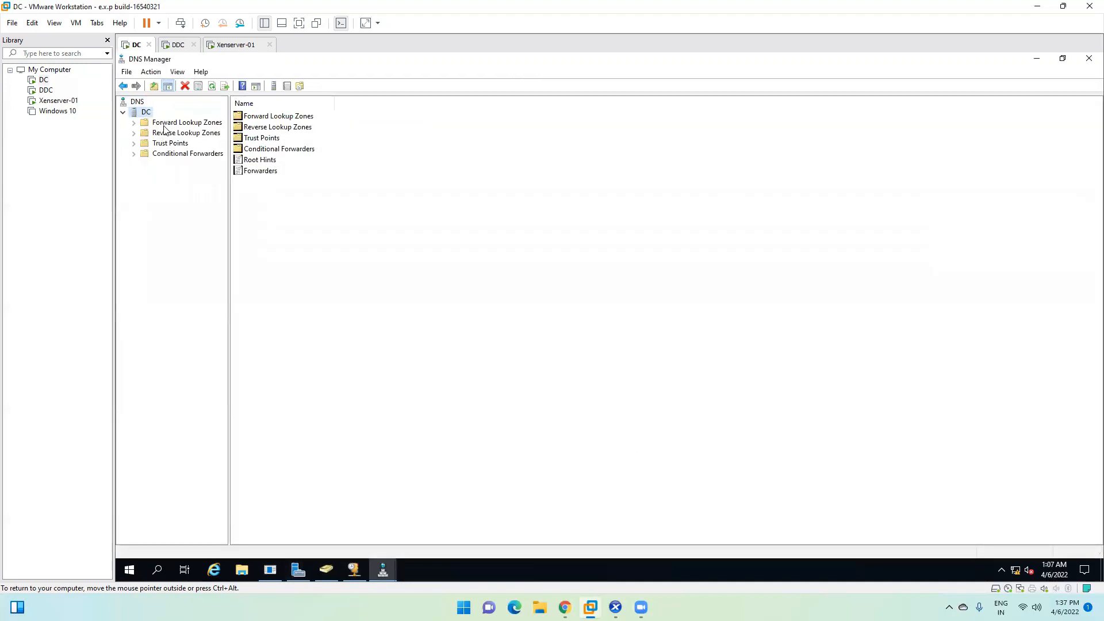
double_click(162, 123)
double_click(173, 144)
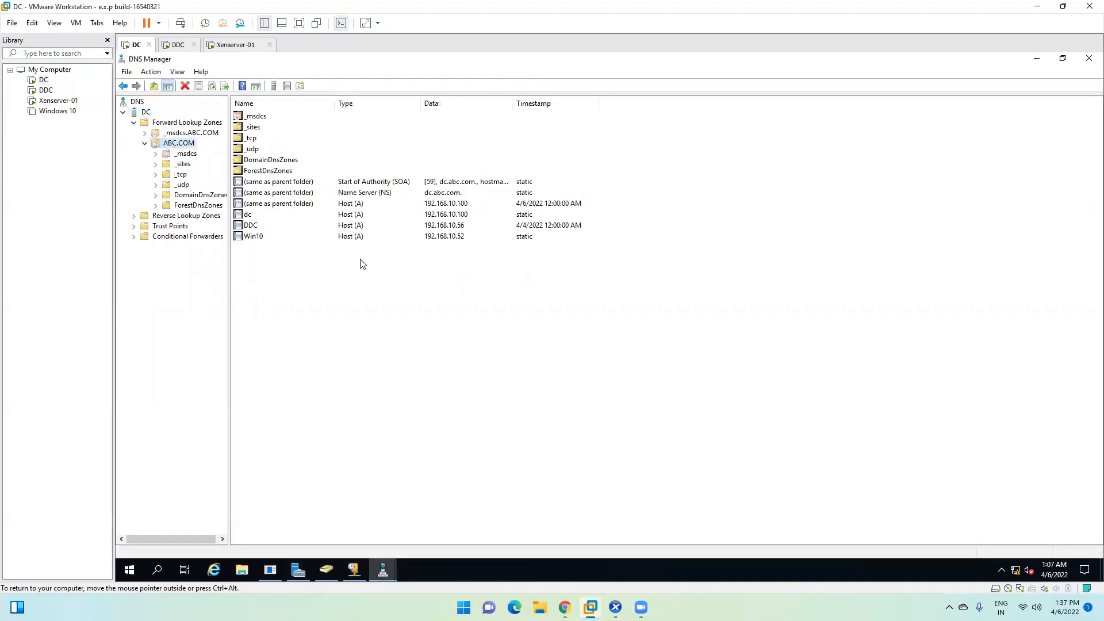
Step: Create host record xenserver-01 at 192.168.10.50 with its PTR record
right_click(298, 301)
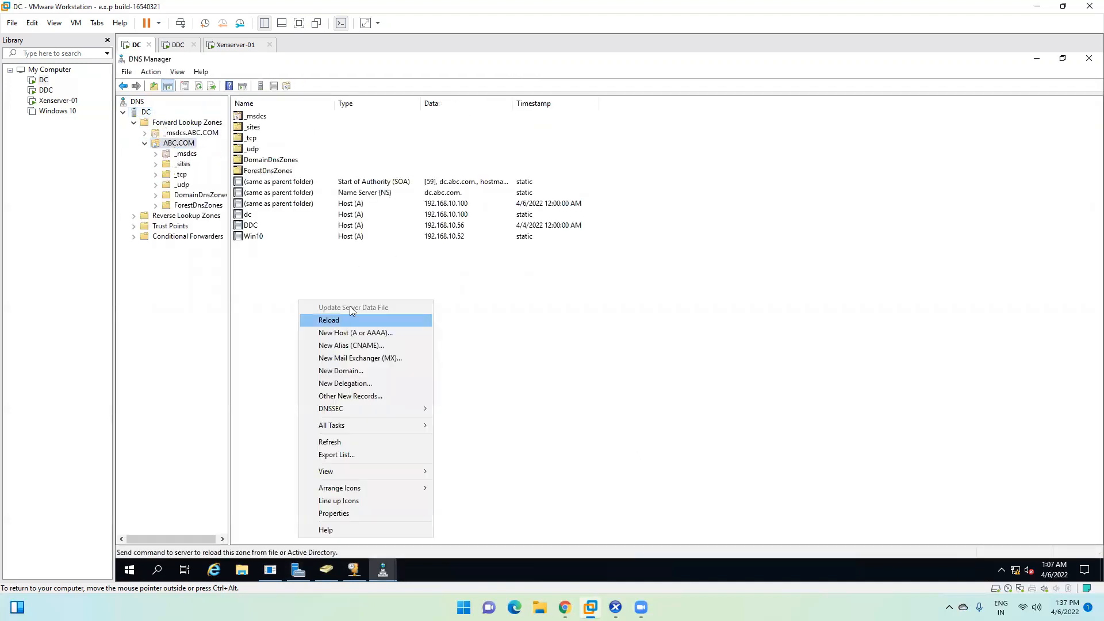
left_click(368, 333)
type("xe")
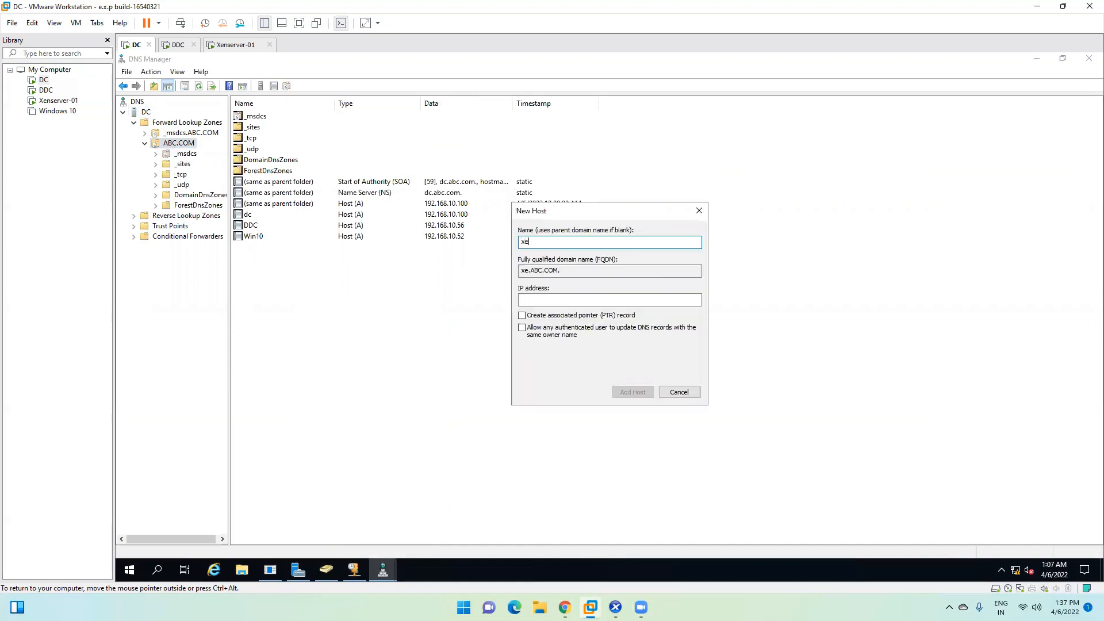
type("nserver-01")
key("Tab")
key("Tab")
type("192")
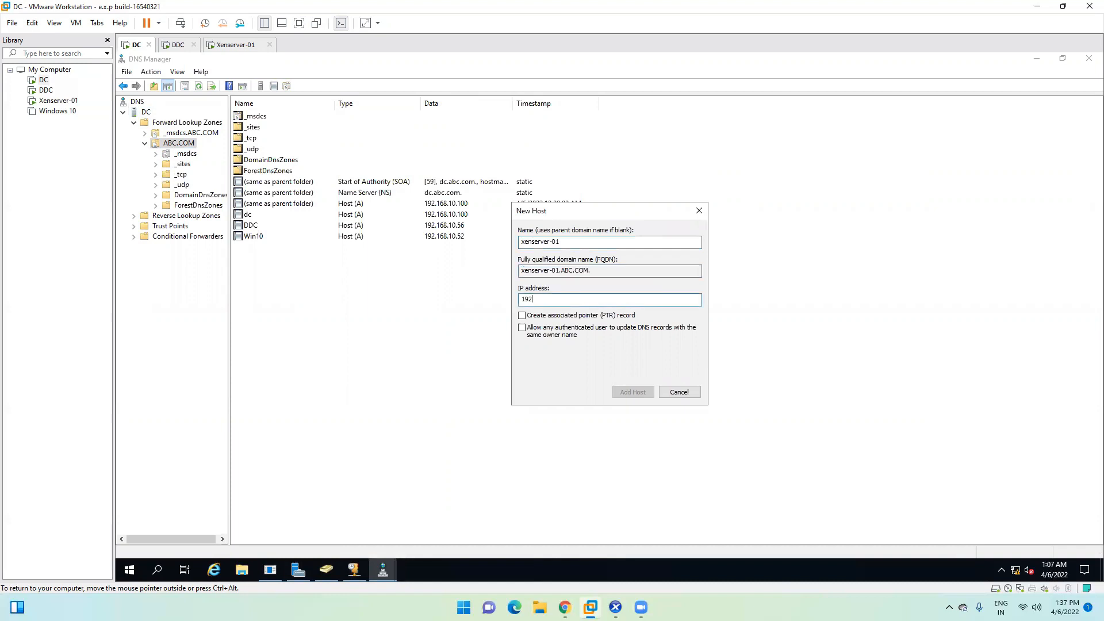
type(".168.10.5")
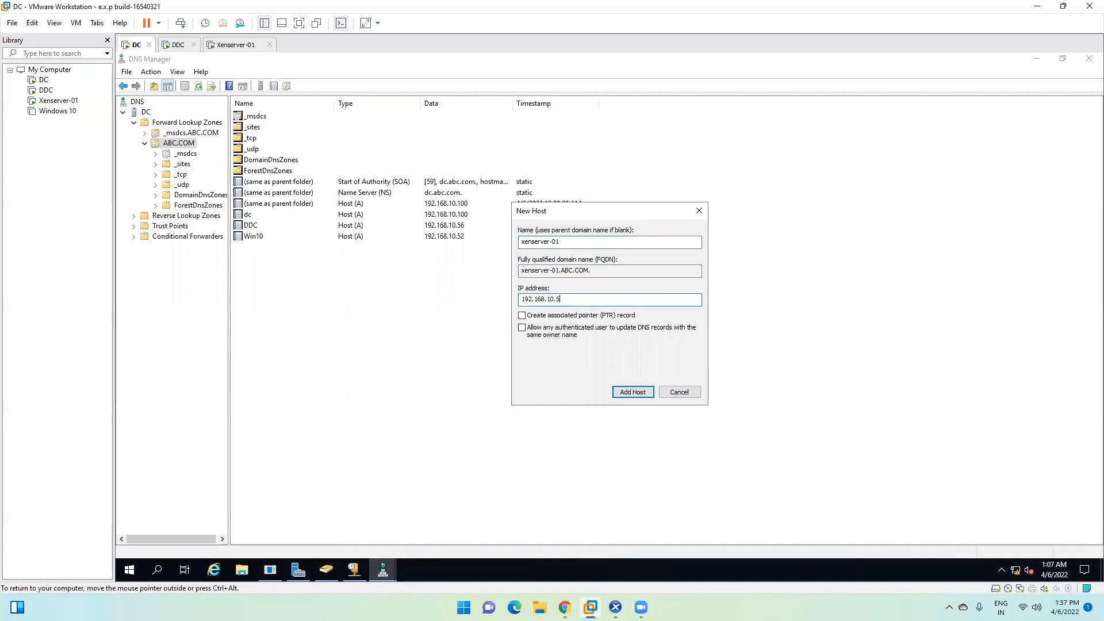
left_click(543, 316)
left_click(638, 396)
left_click(694, 354)
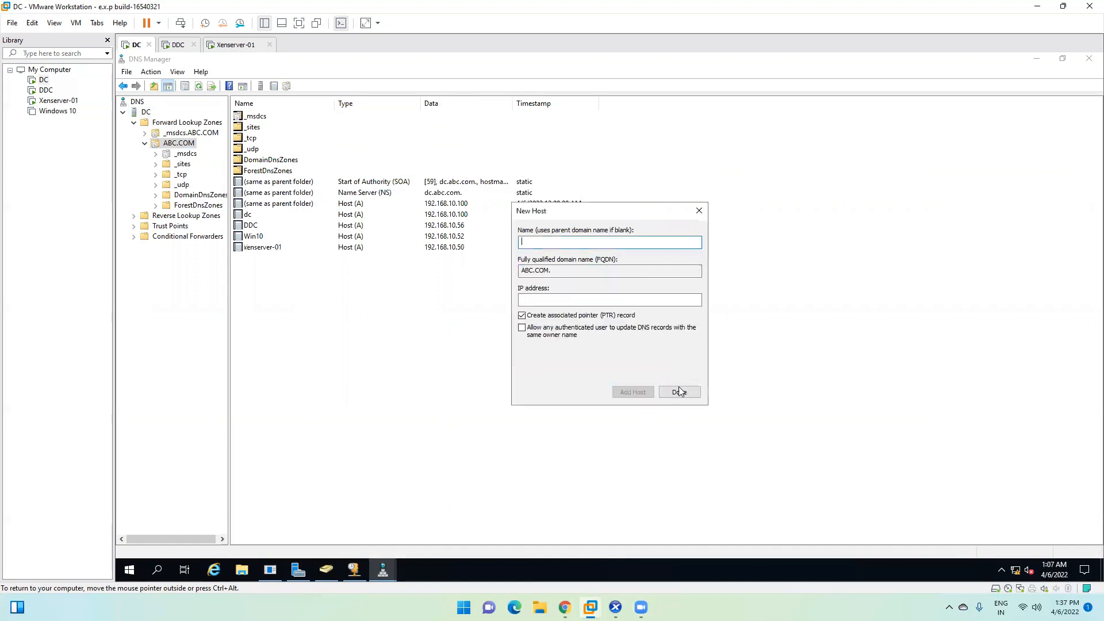
left_click(680, 392)
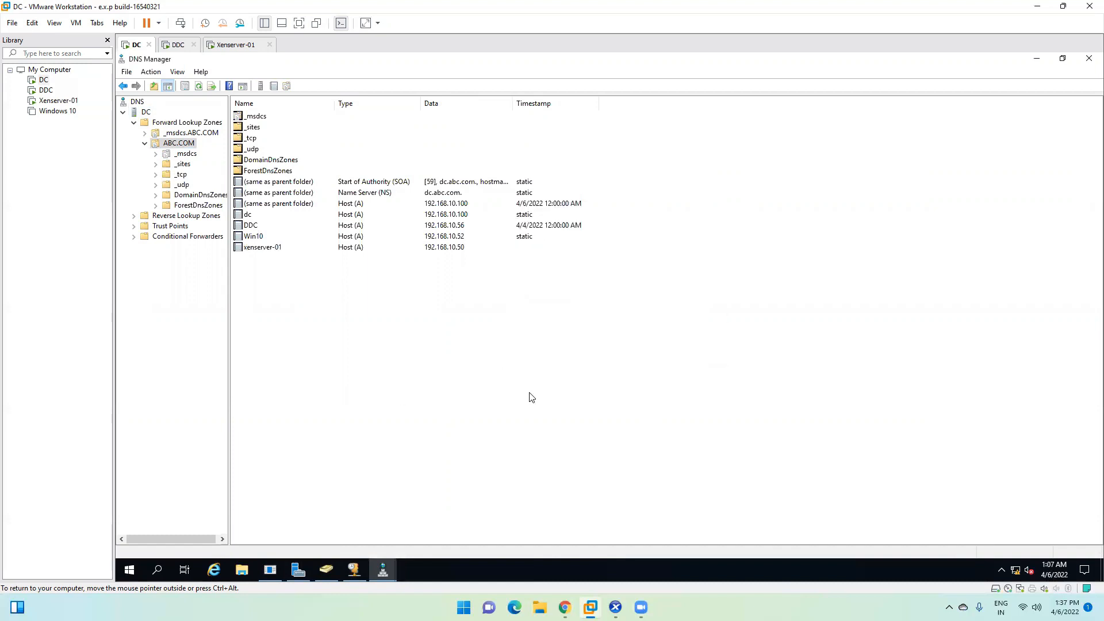
Step: Refresh the zone and ping xenserver-01 from a command prompt, getting replies from 192.168.10.50
left_click(199, 86)
key("super+r")
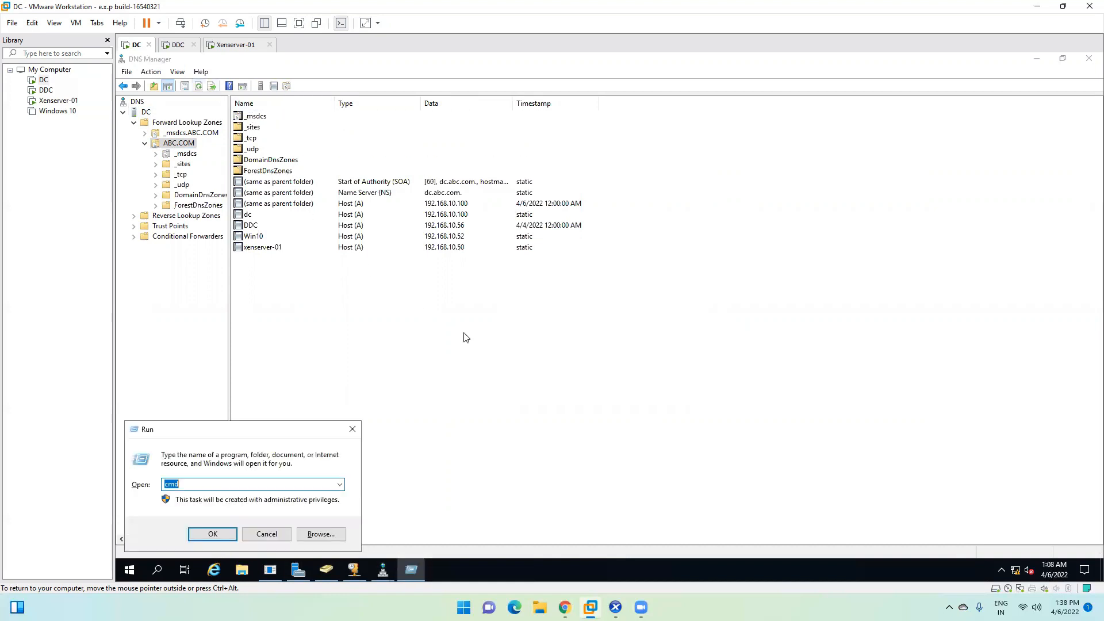
key("Return")
type("xen")
key("BackSpace")
key("BackSpace")
key("BackSpace")
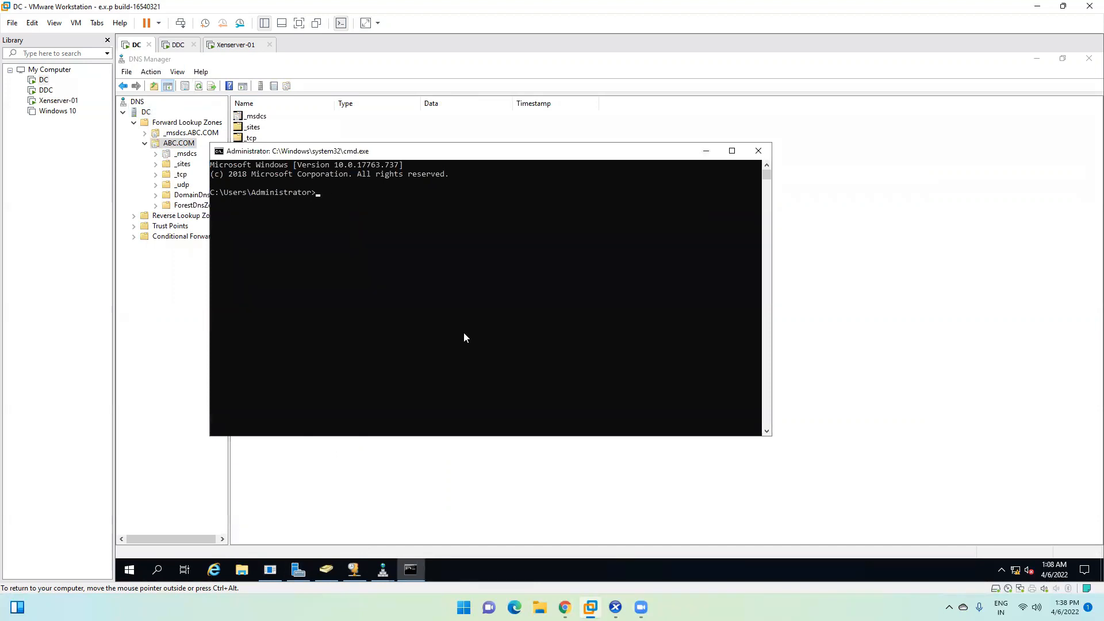
type("ping xenserver-01")
key("Return")
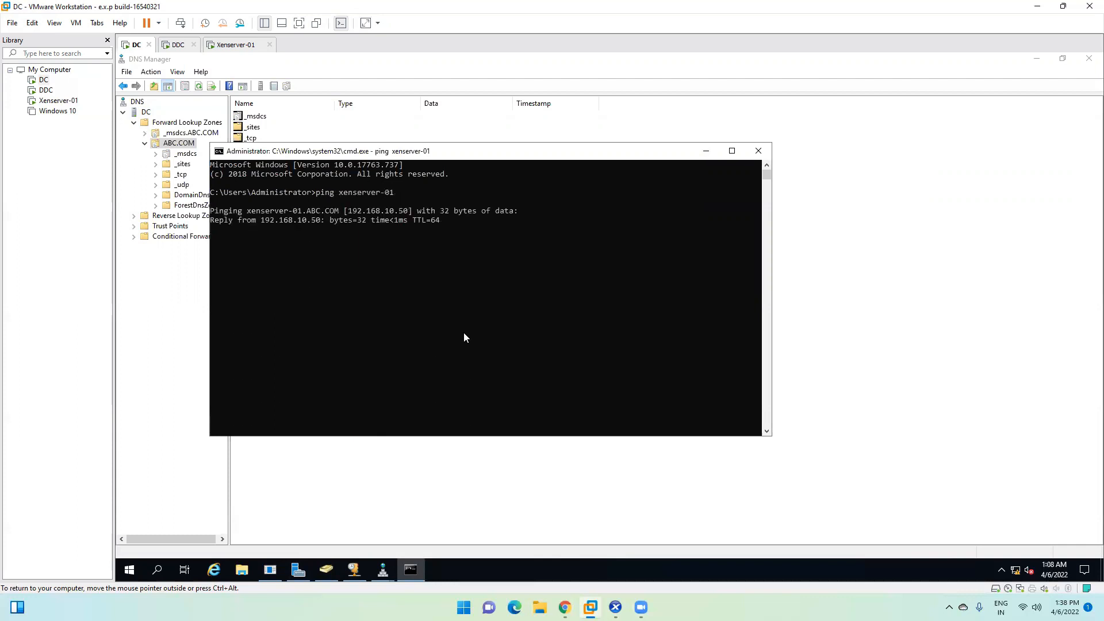
left_click(758, 151)
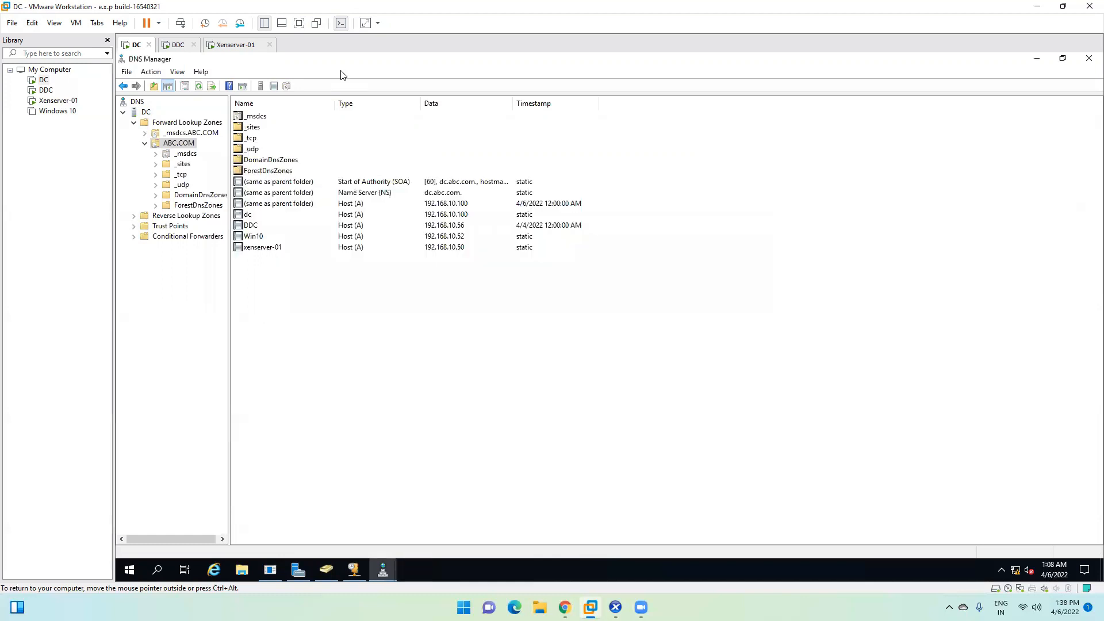
Step: View the Xenserver-01 console, then return to Citrix Studio's welcome screen on DDC
left_click(241, 45)
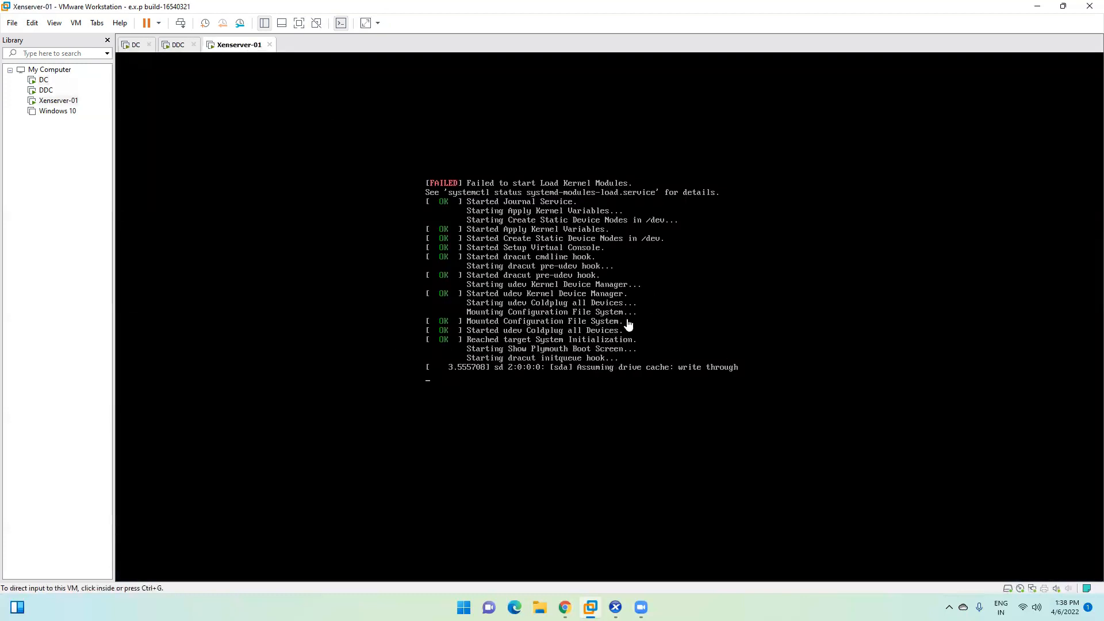
left_click(174, 49)
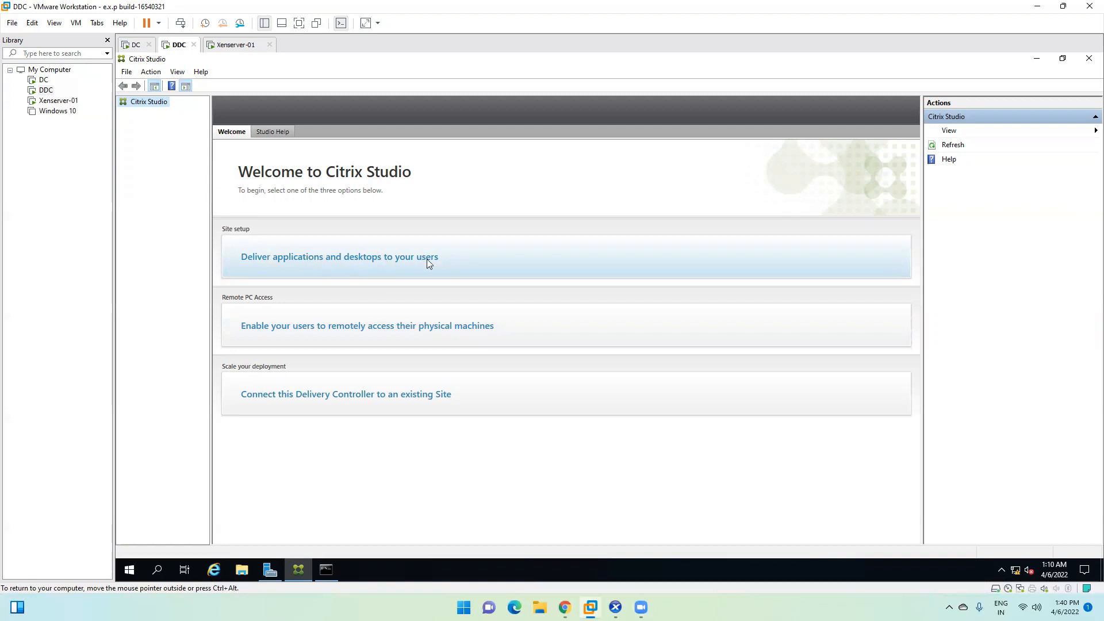
left_click(235, 44)
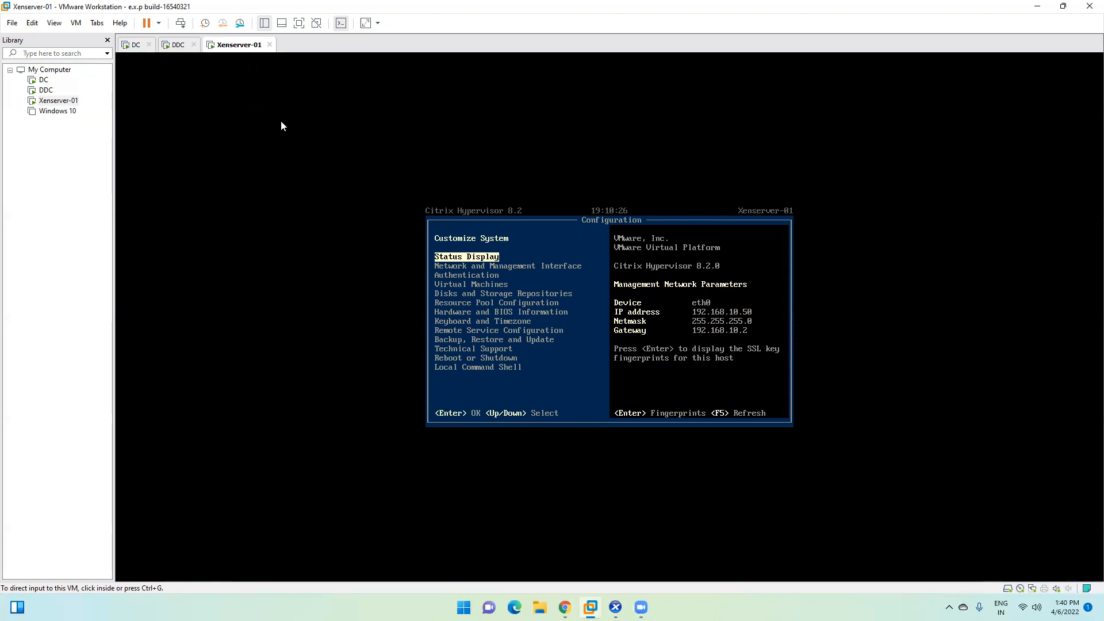
left_click(174, 45)
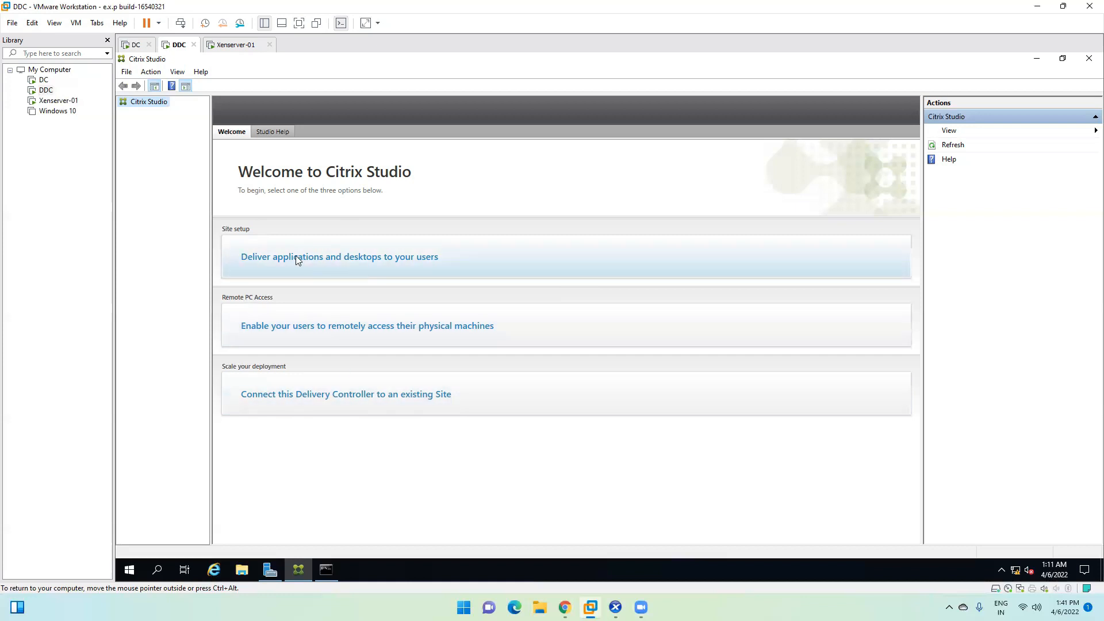
Step: Start the Citrix site setup, then check the host's memory and CPU load in Task Manager
left_click(325, 261)
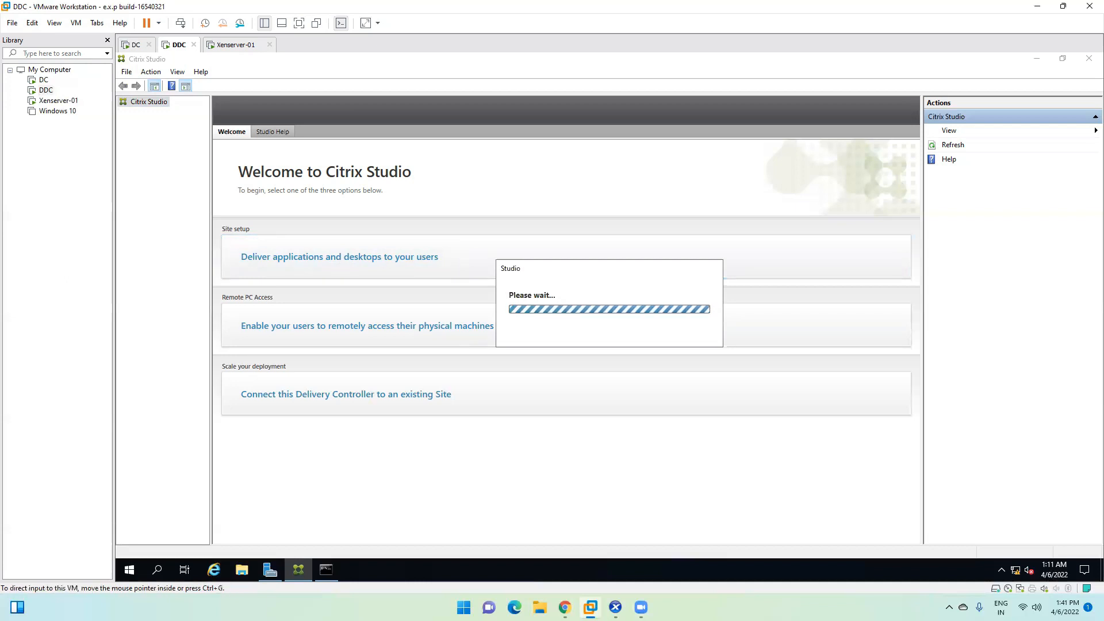
right_click(749, 607)
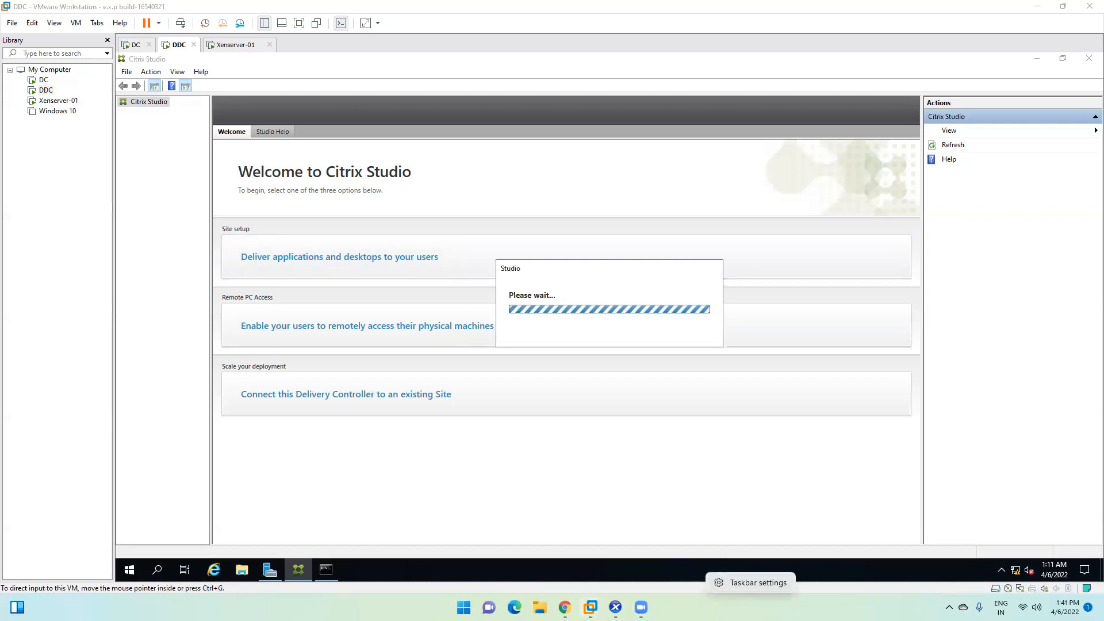
left_click(733, 585)
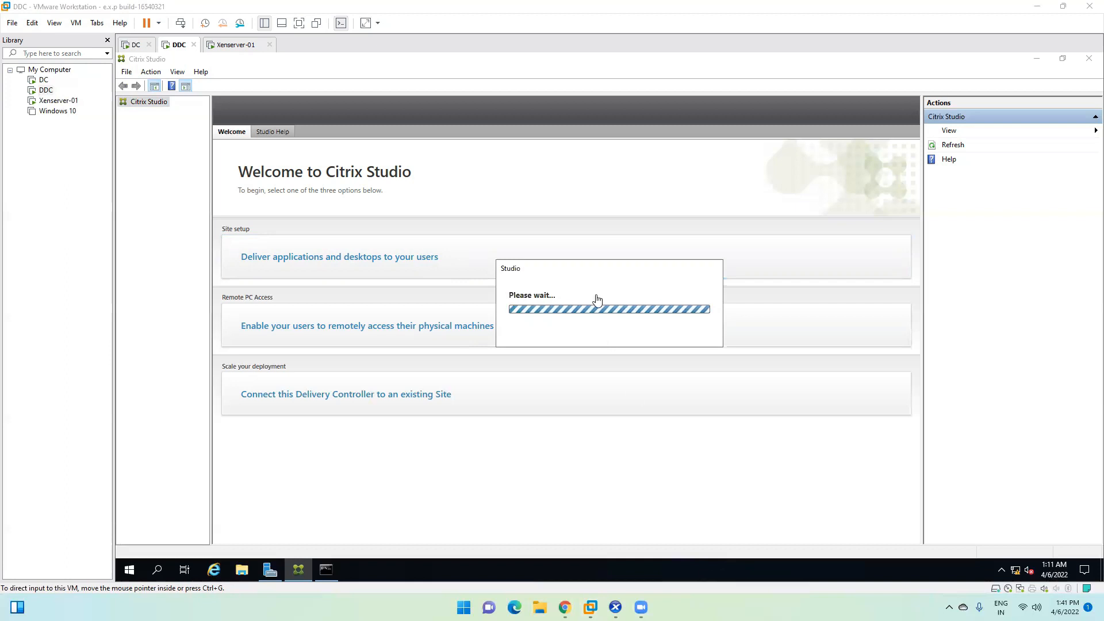
left_click(184, 142)
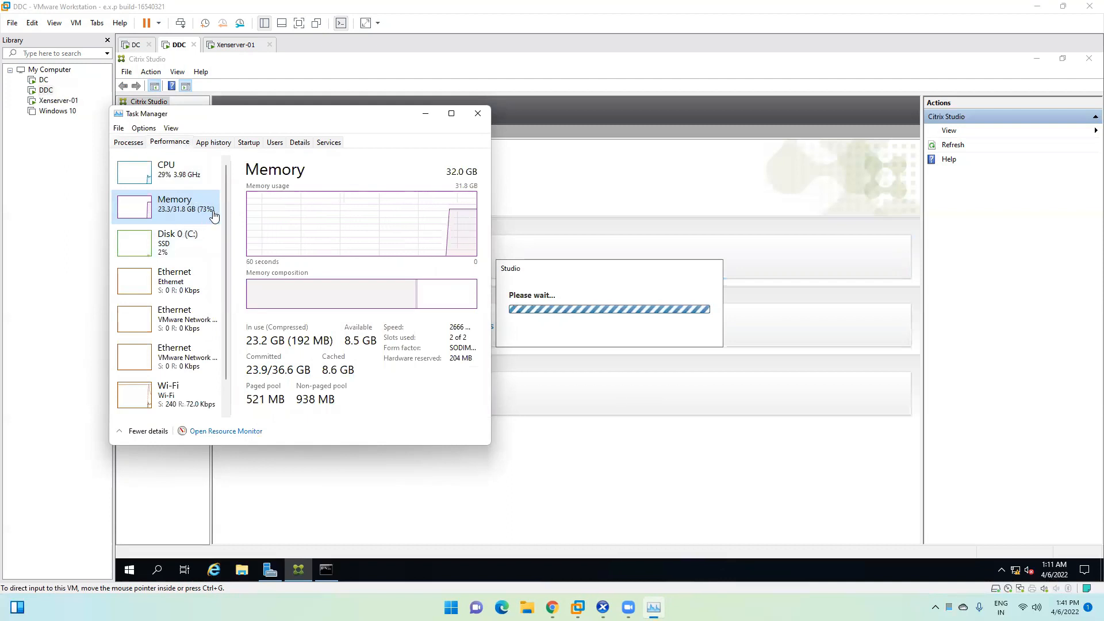
left_click(179, 179)
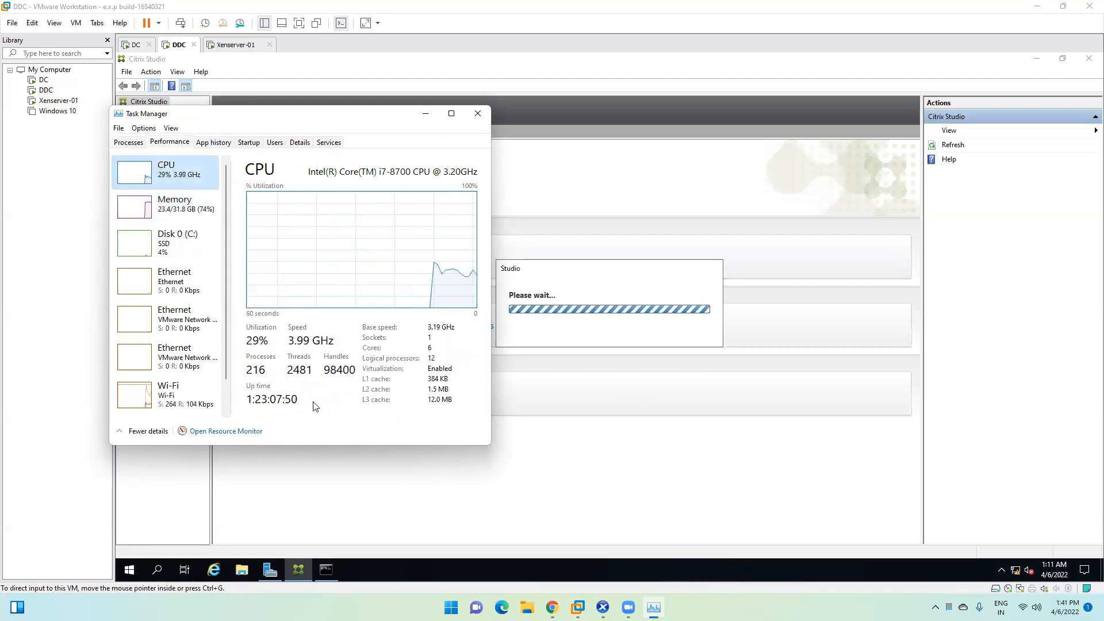
left_click(487, 110)
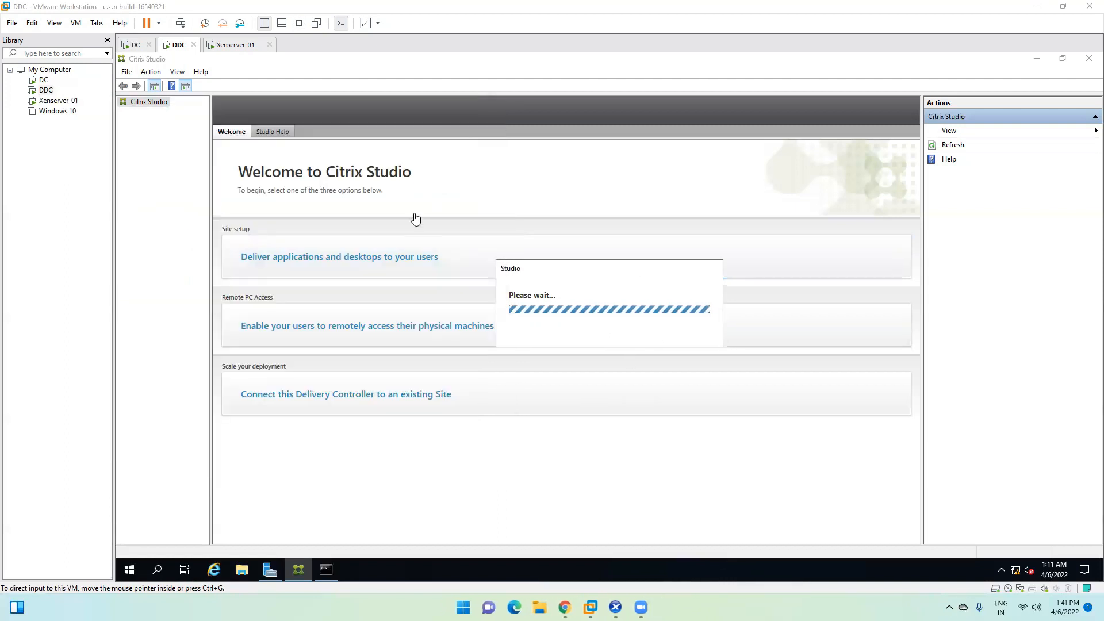
Step: Maximize XenCenter, connect to Xenserver-01 and dismiss the Health Check Overview prompt
left_click(616, 607)
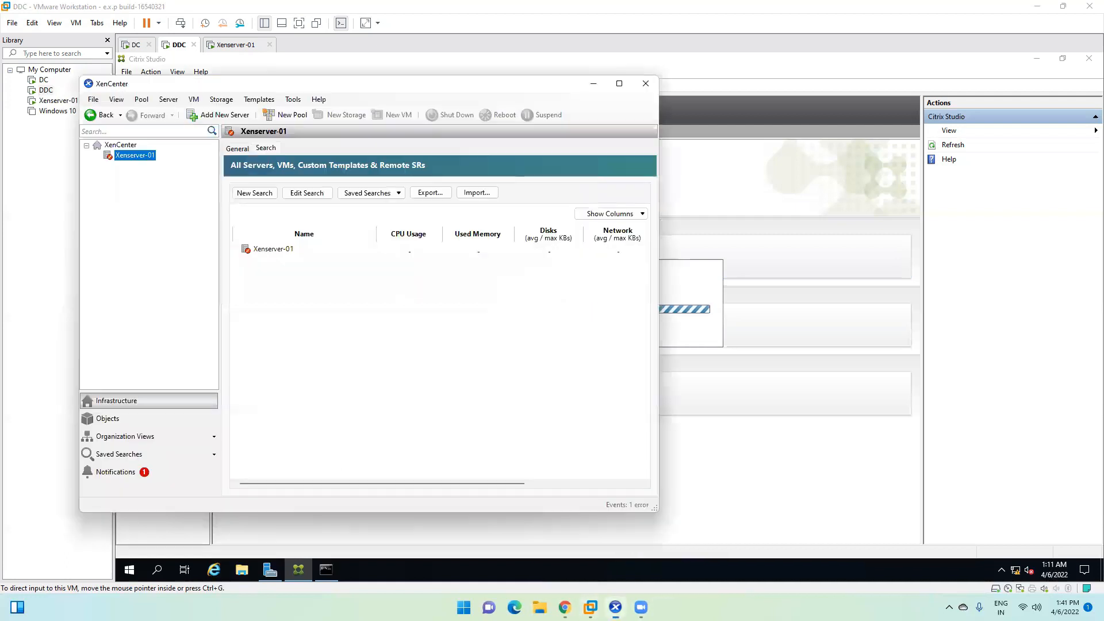
left_click(620, 84)
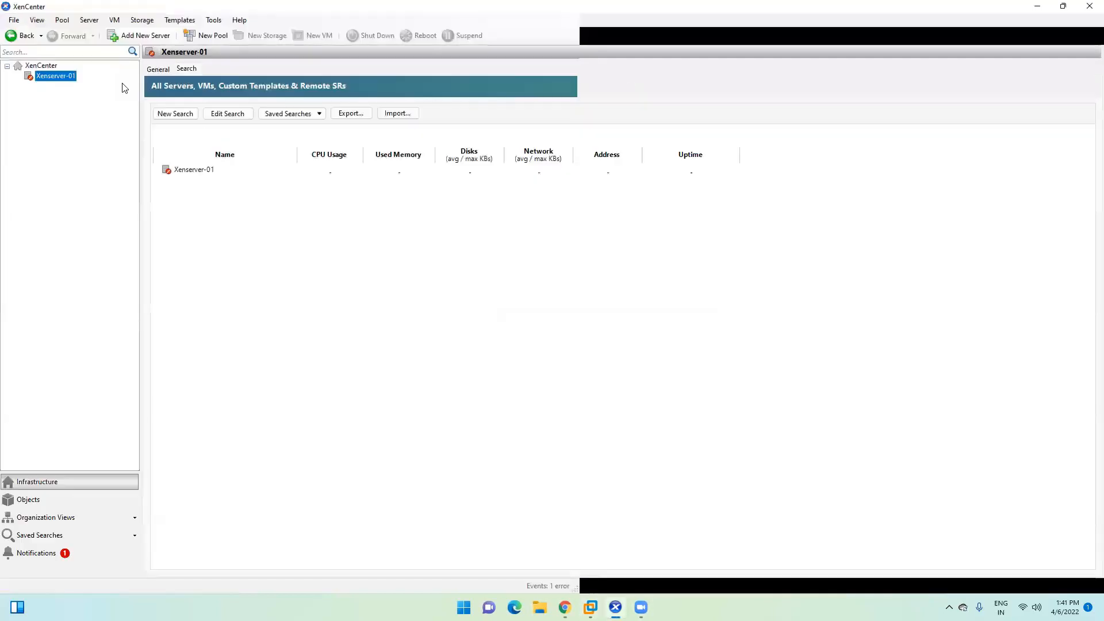
right_click(57, 77)
left_click(81, 81)
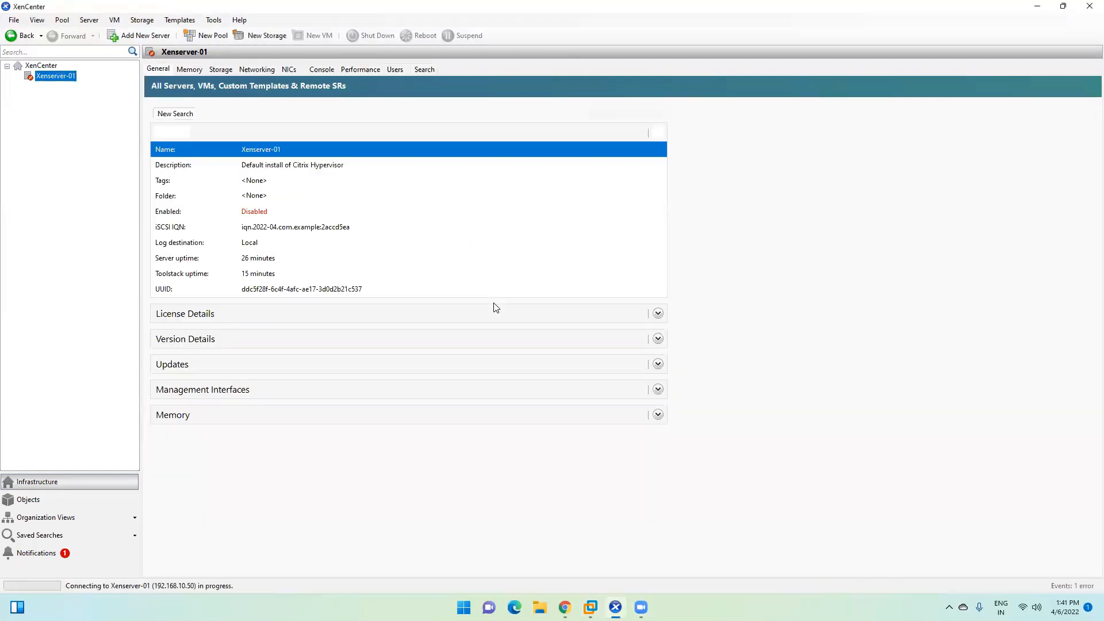
left_click(753, 424)
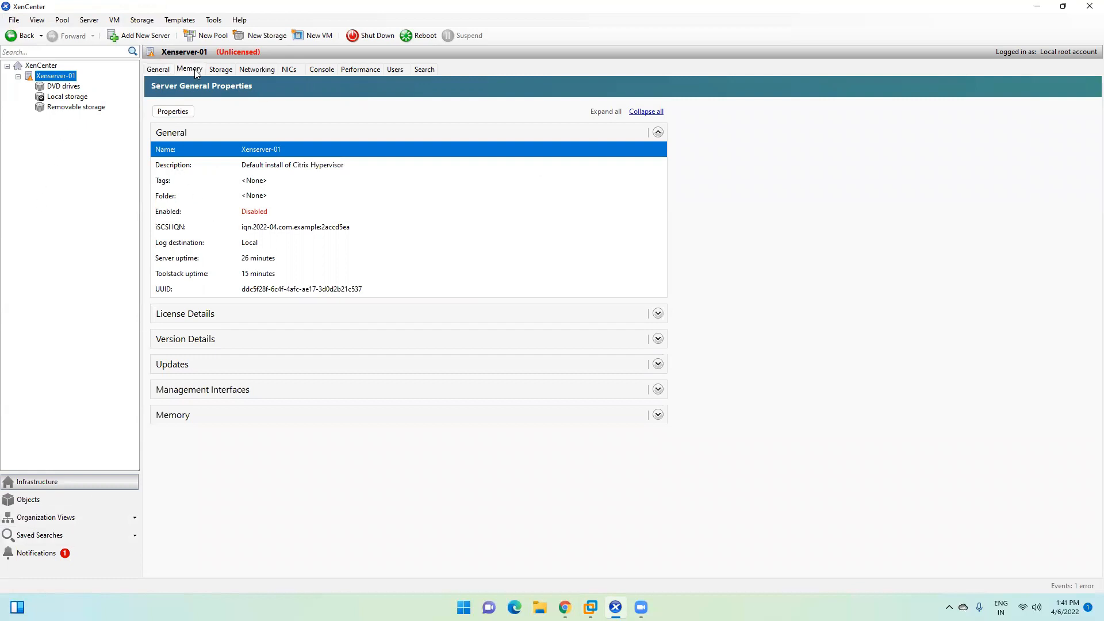
Step: Review Xenserver-01's storage repositories, Local storage virtual disks, DVD drives and memory usage
left_click(217, 69)
left_click(159, 69)
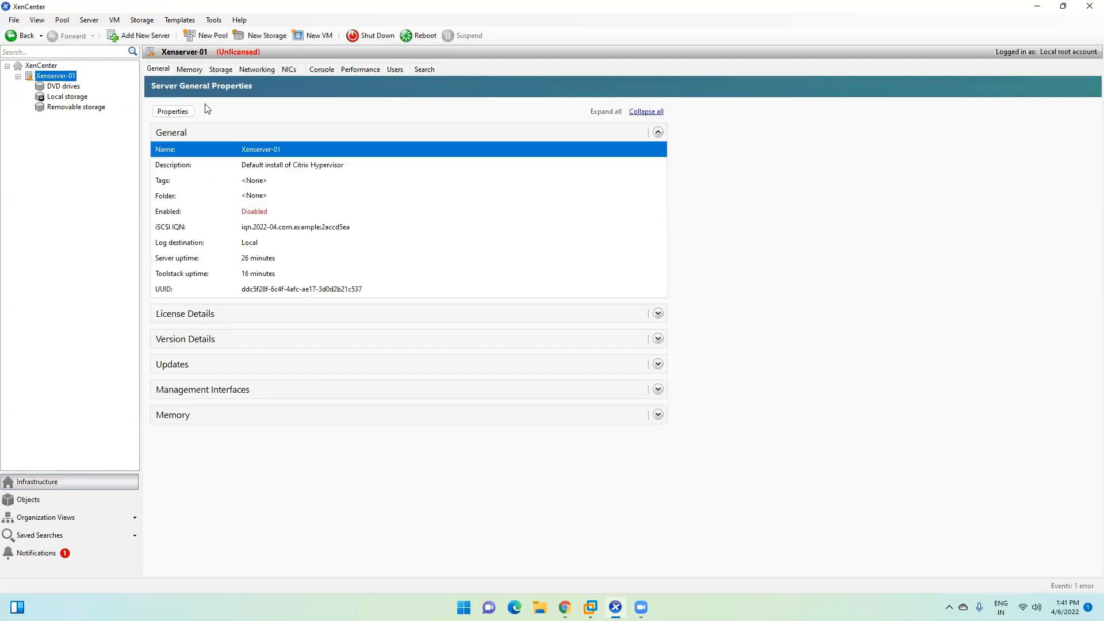
left_click(192, 70)
left_click(82, 99)
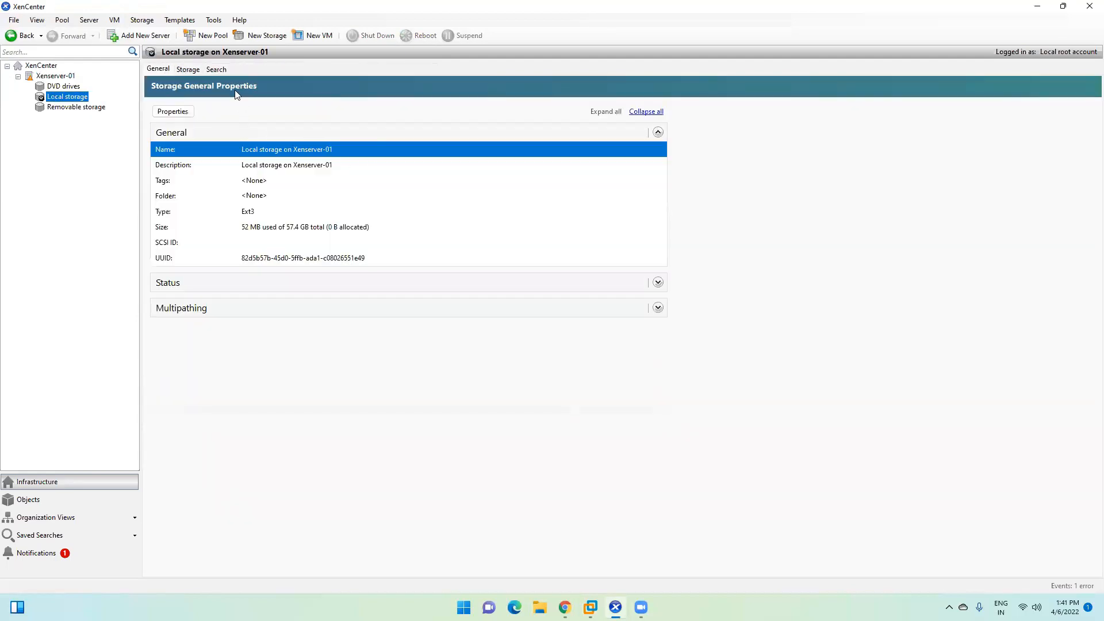
left_click(188, 69)
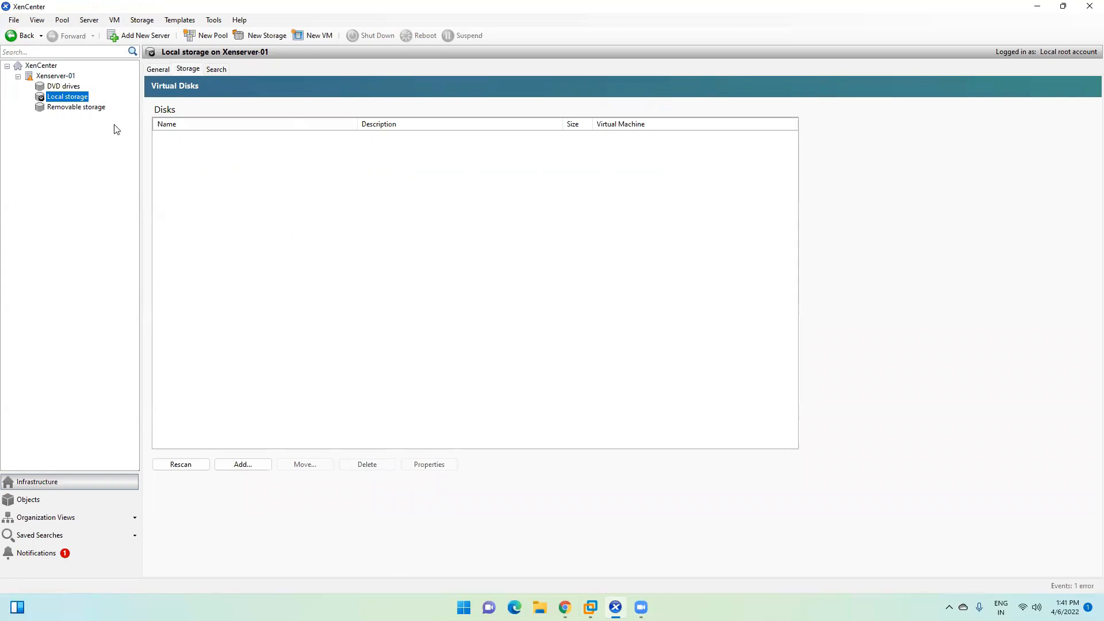
left_click(62, 77)
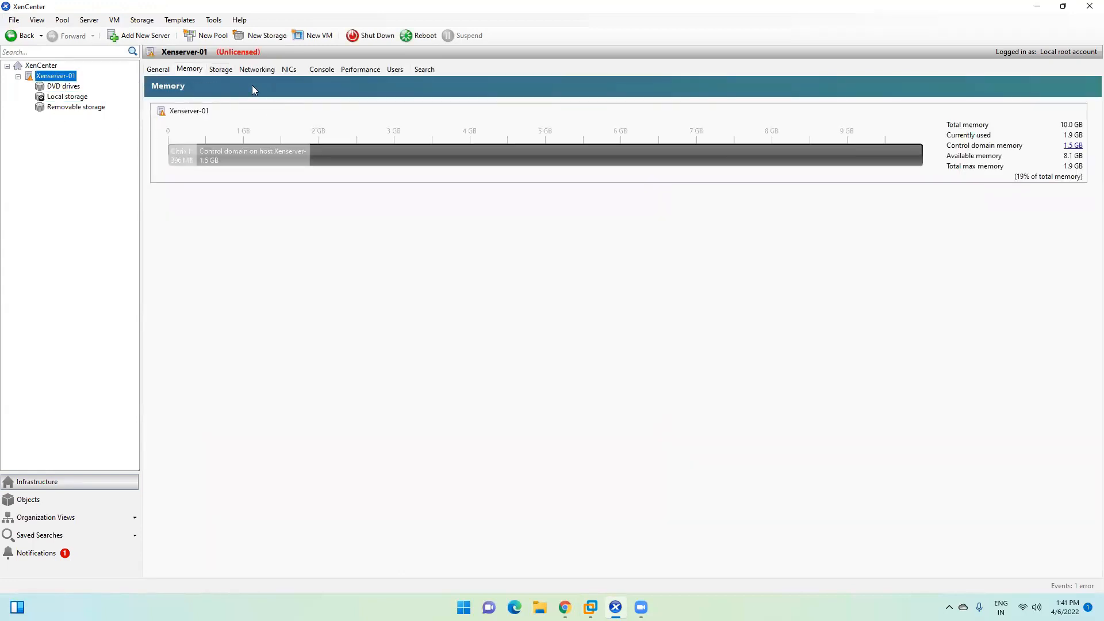
left_click(219, 69)
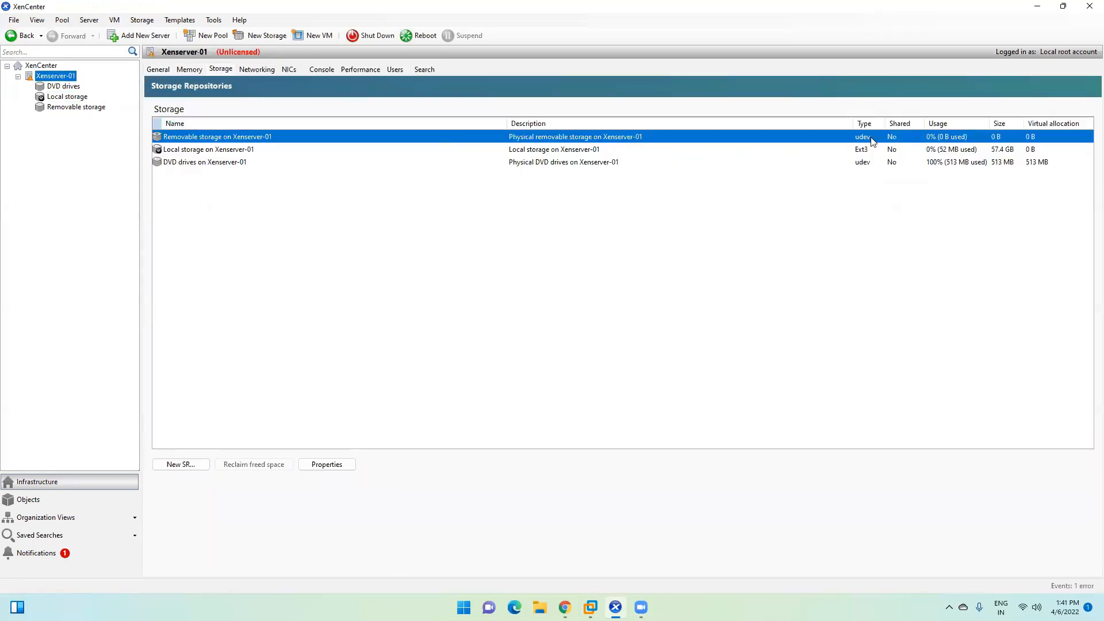
left_click(860, 148)
left_click(565, 158)
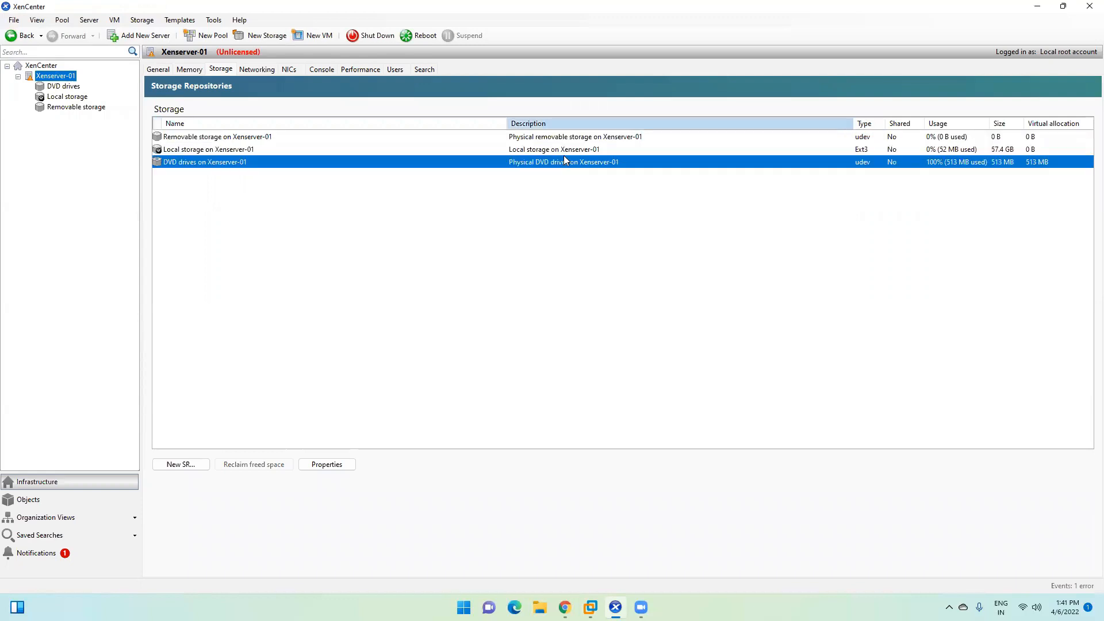
left_click(191, 69)
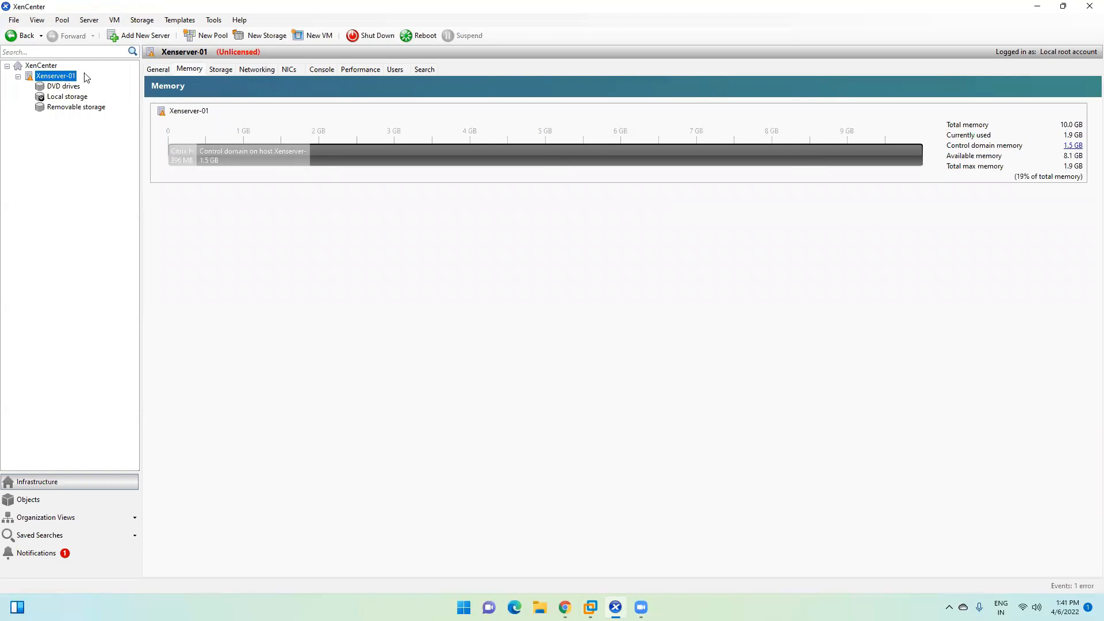
Step: Expand License Details, Version Details (version 8.2) and Updates on Xenserver-01's General tab
left_click(158, 70)
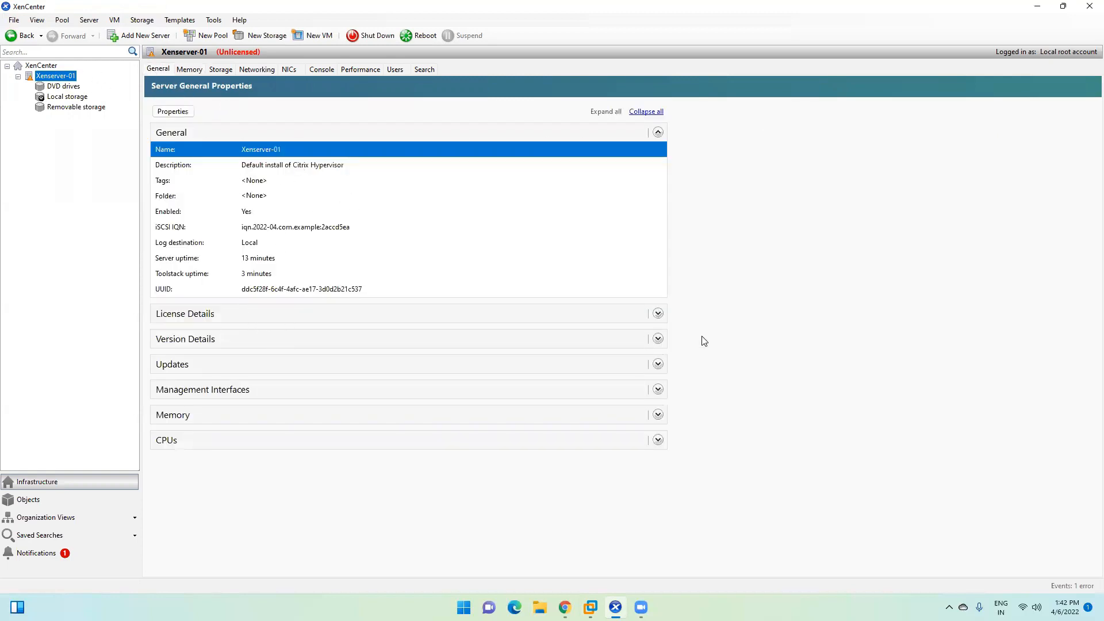
left_click(658, 315)
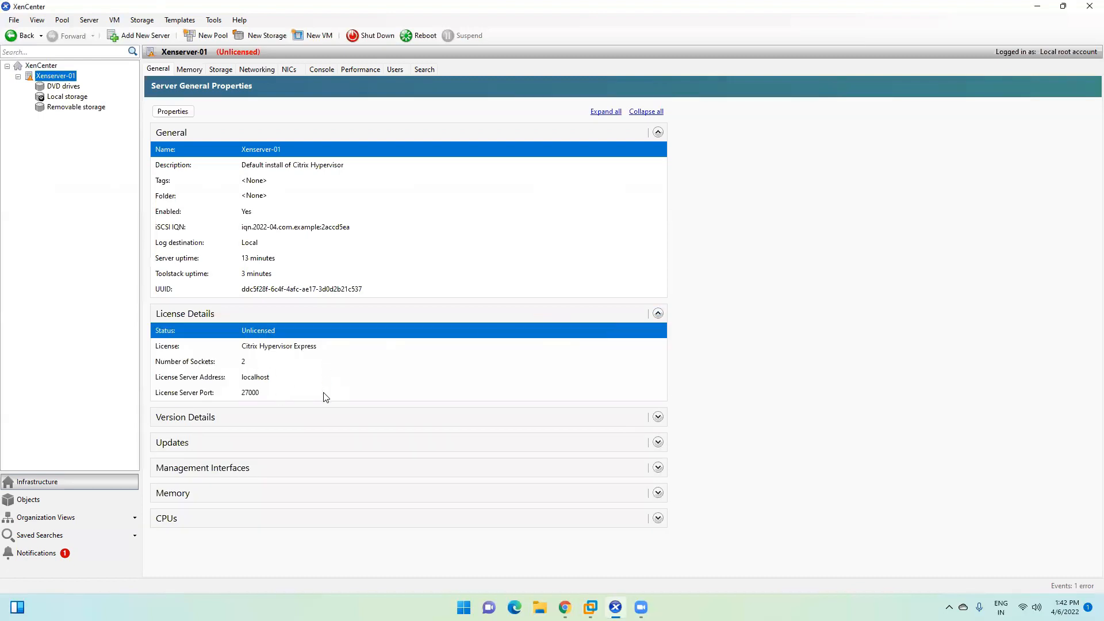
left_click(251, 396)
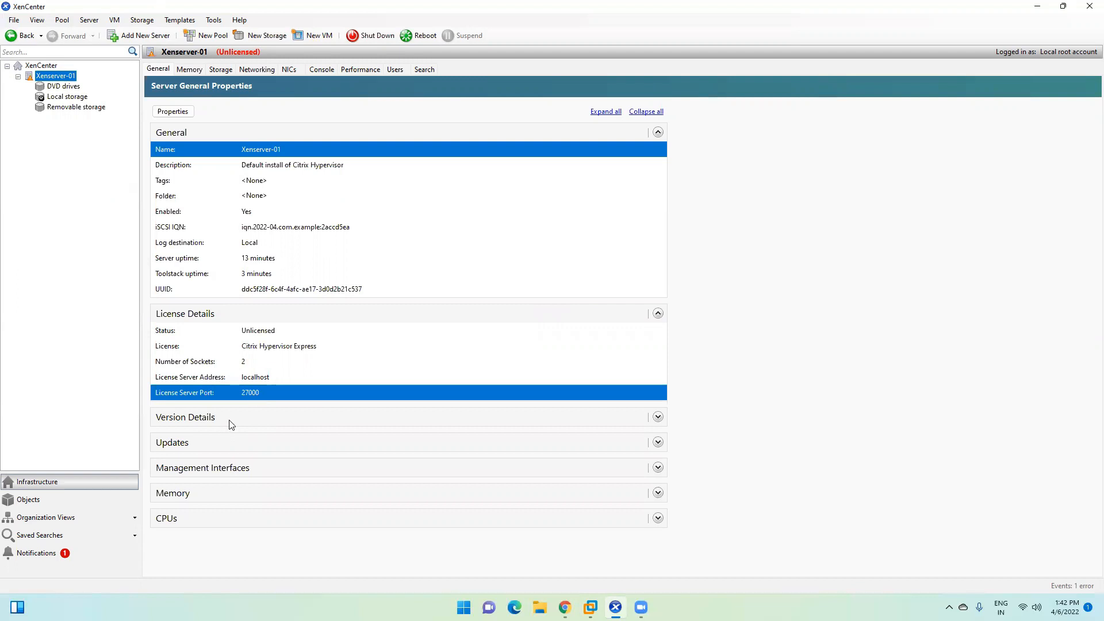
left_click(658, 417)
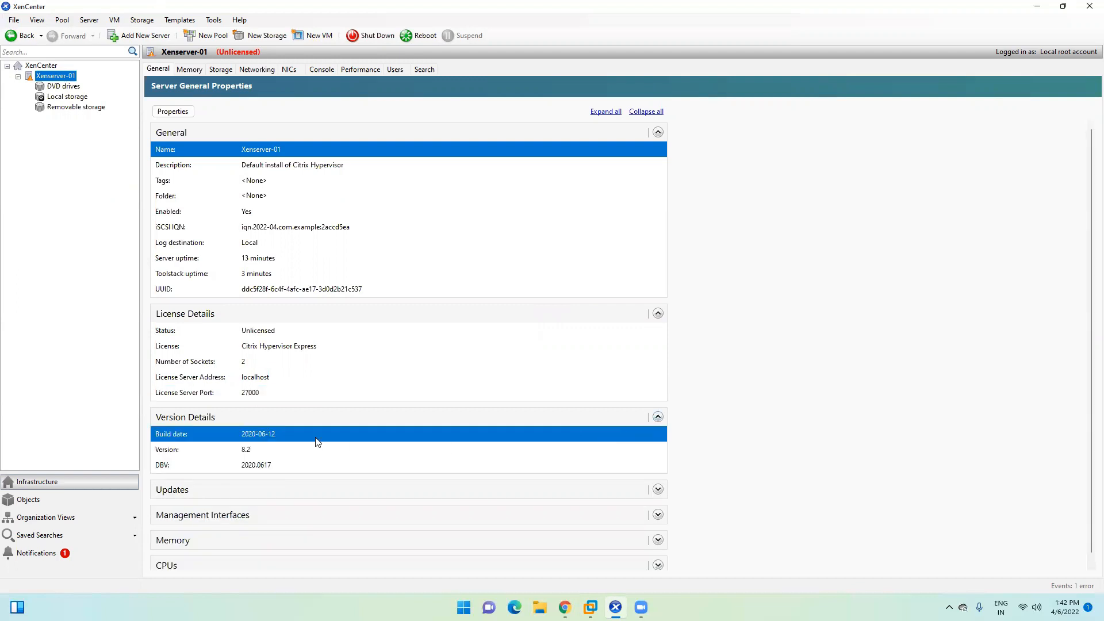
left_click(241, 458)
left_click(252, 443)
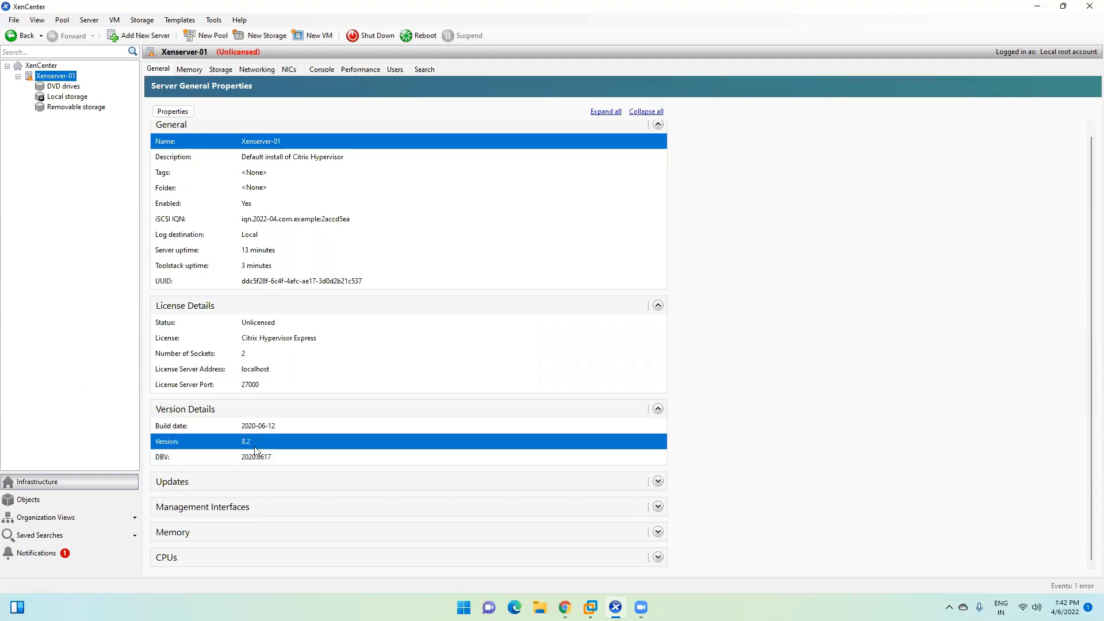
left_click(658, 481)
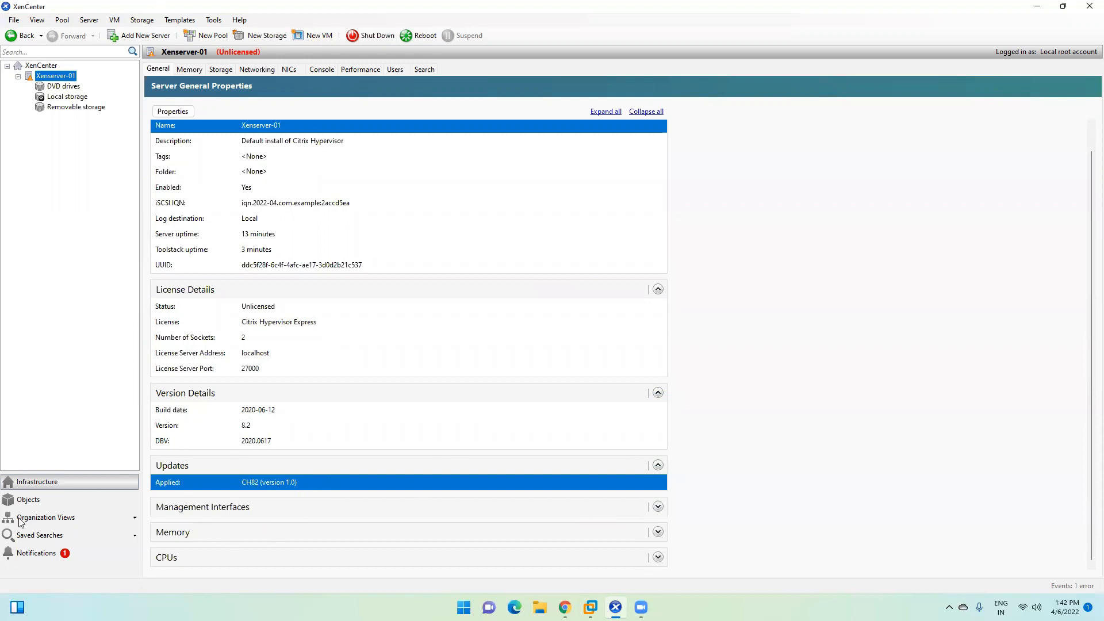
Step: Review the Notifications Events log, including the failed connection event
left_click(34, 553)
left_click(50, 95)
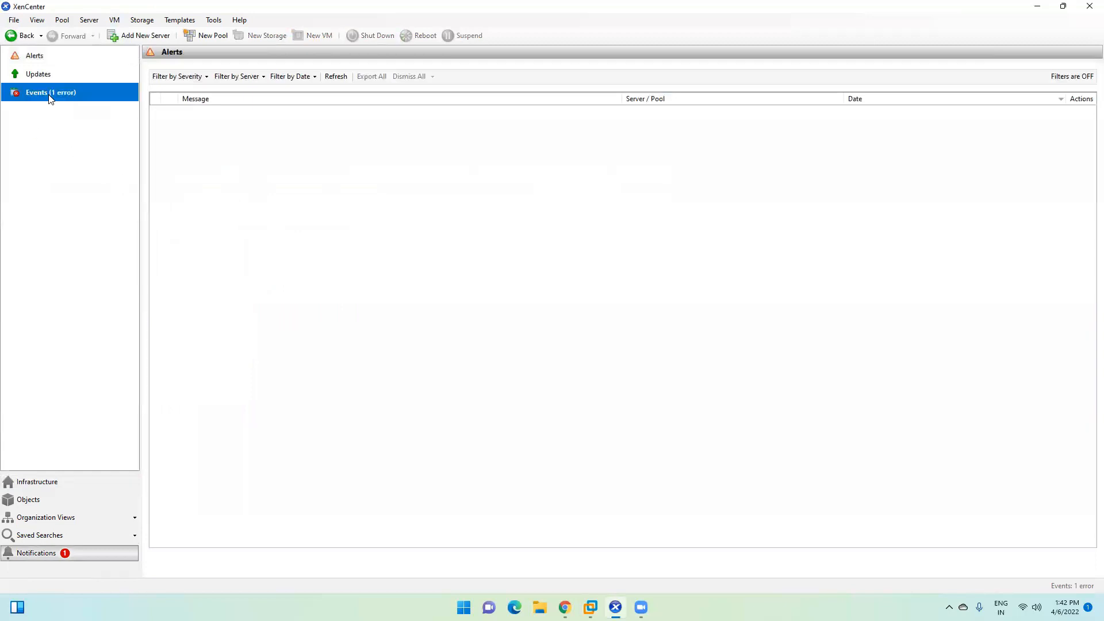
left_click(240, 151)
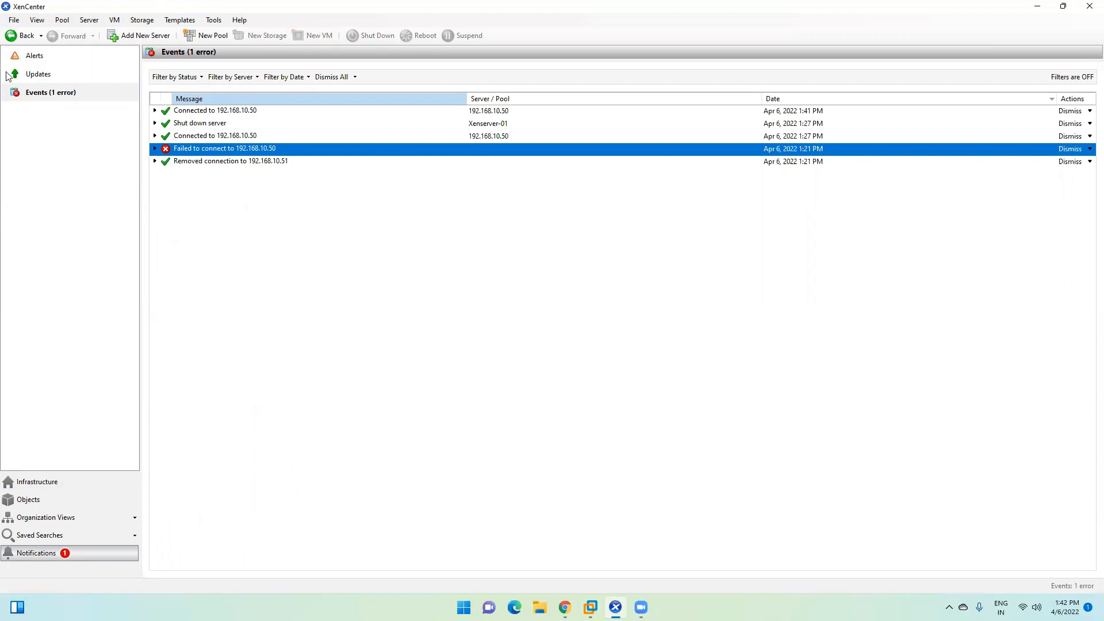
Step: Check for updates and review the listed ones, such as XS82E037, XS82E036 and CH82ECU1
left_click(49, 81)
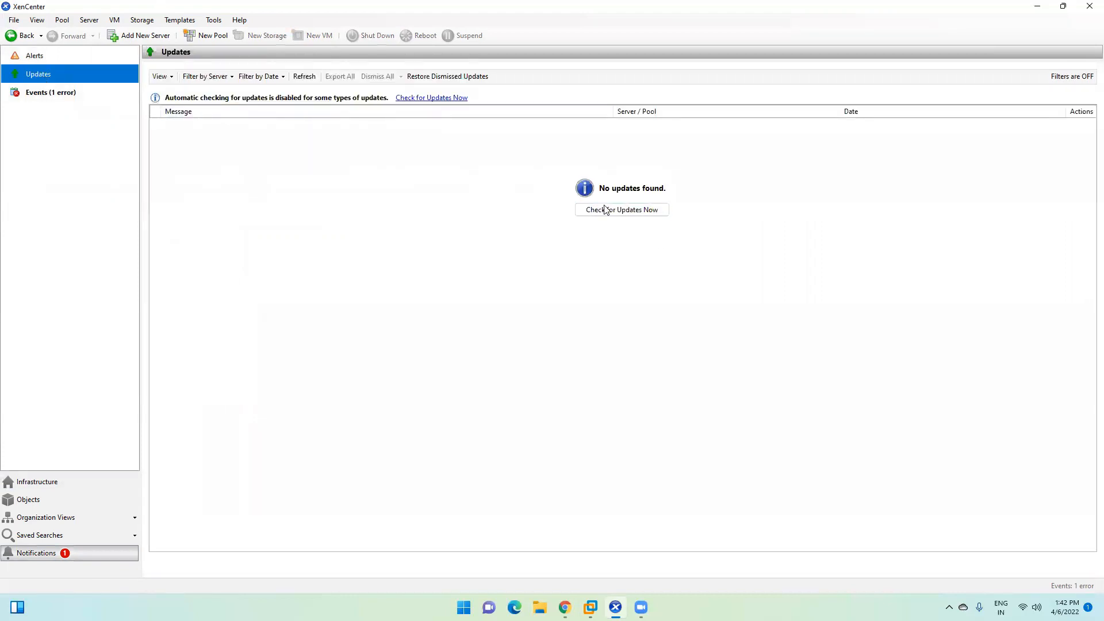
left_click(633, 211)
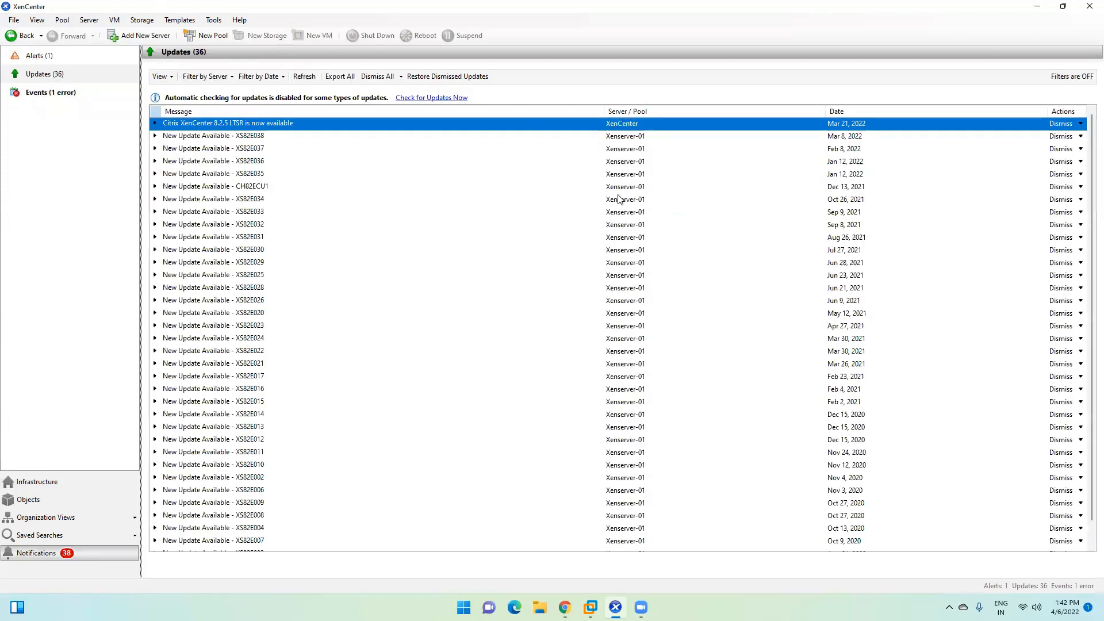
left_click(238, 148)
left_click(231, 238)
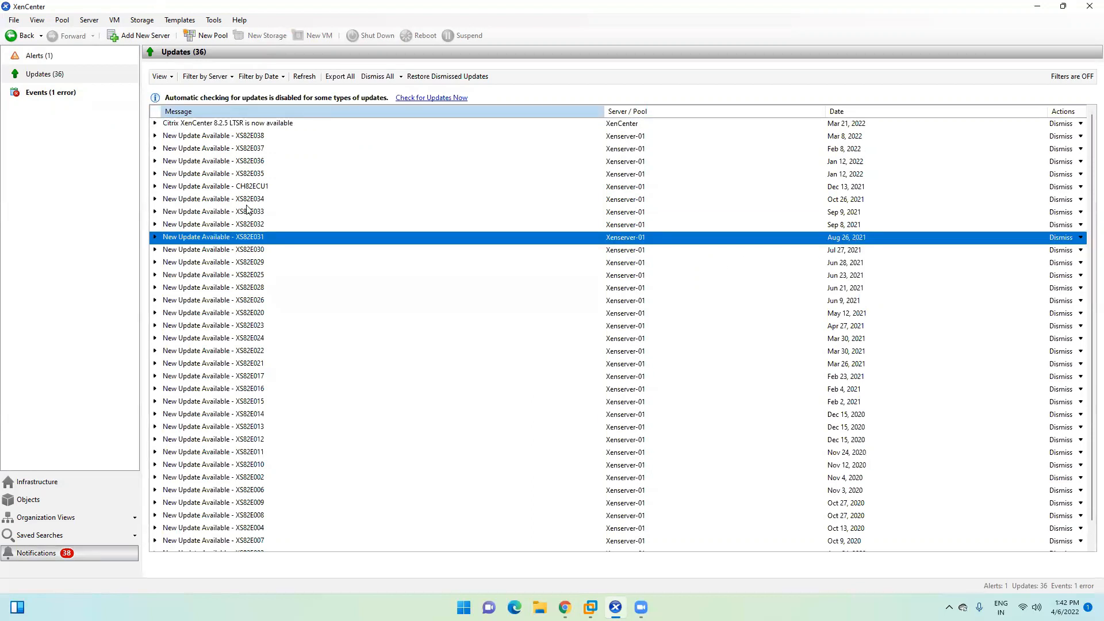
left_click(221, 137)
left_click(221, 126)
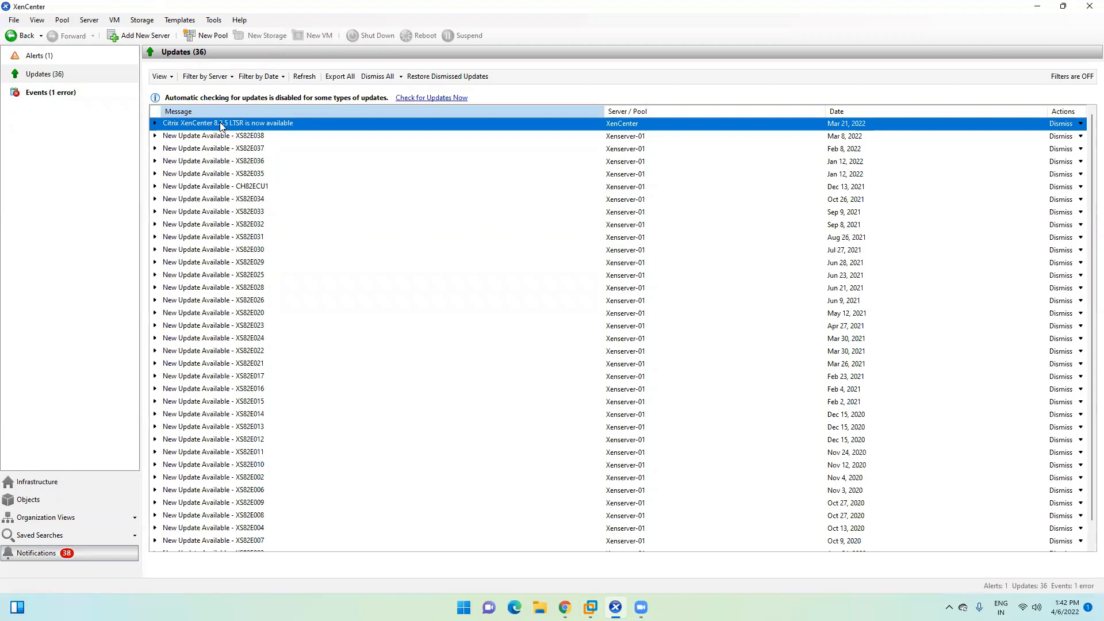
left_click(231, 187)
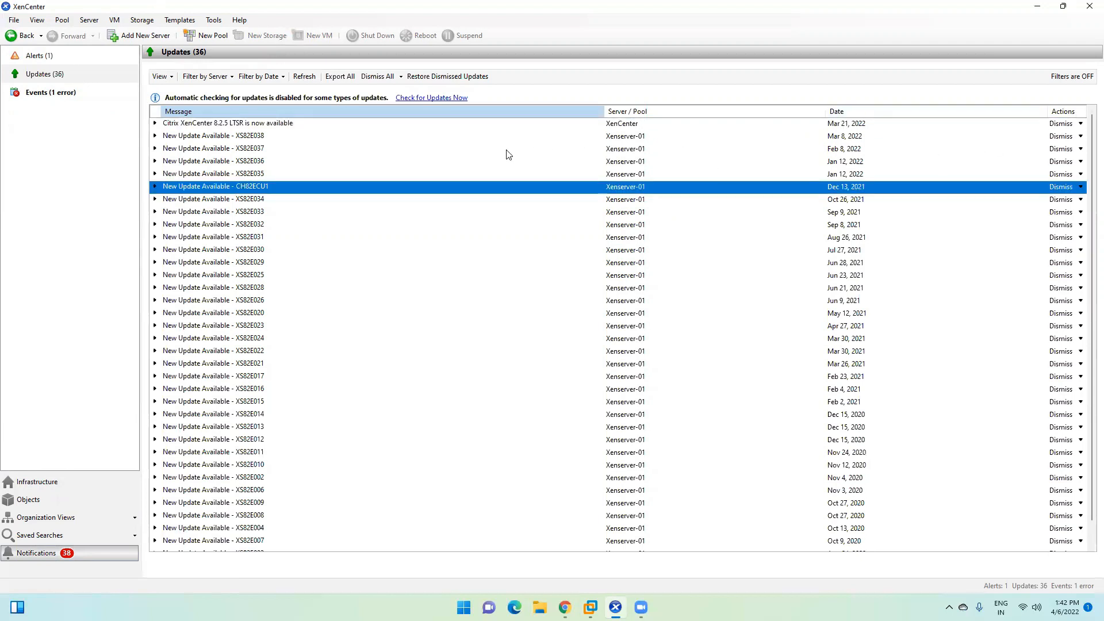
left_click(467, 149)
left_click(402, 165)
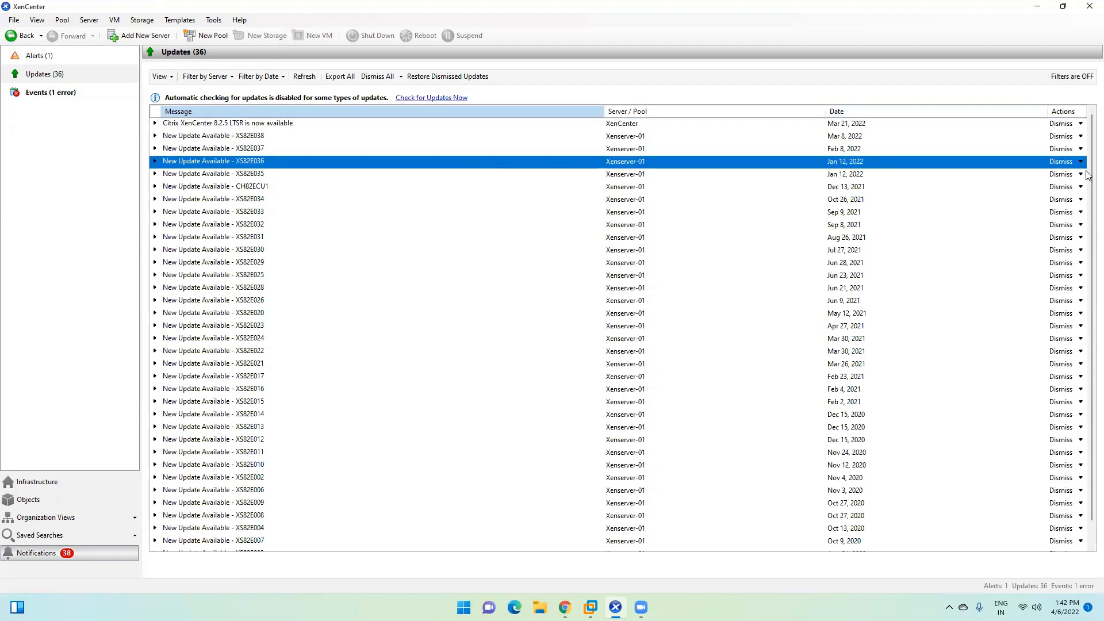
left_click(1081, 162)
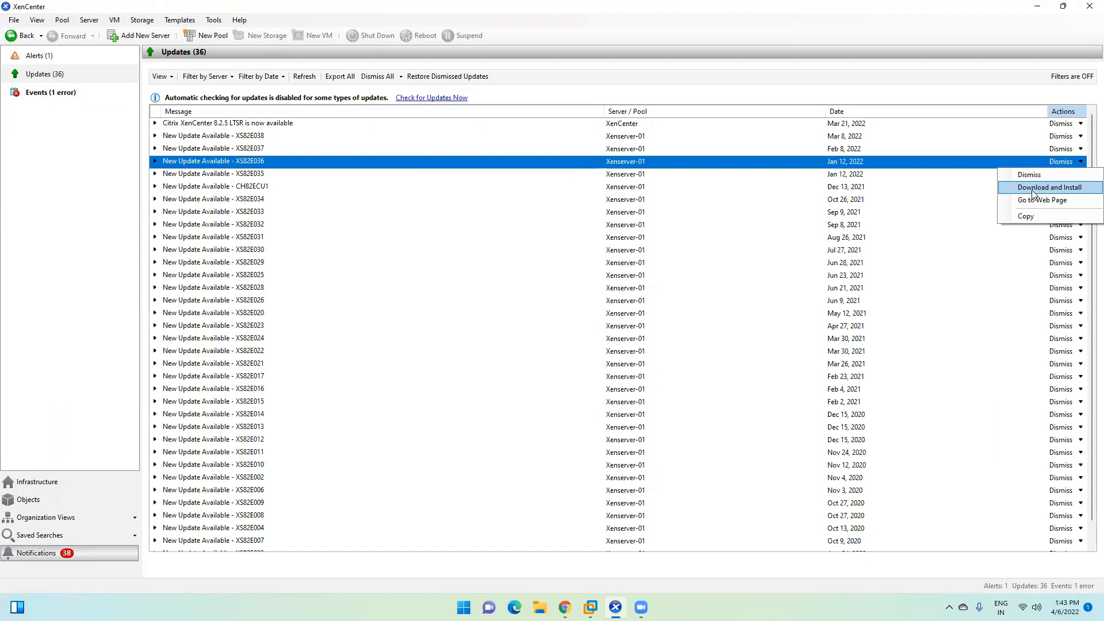
left_click(799, 175)
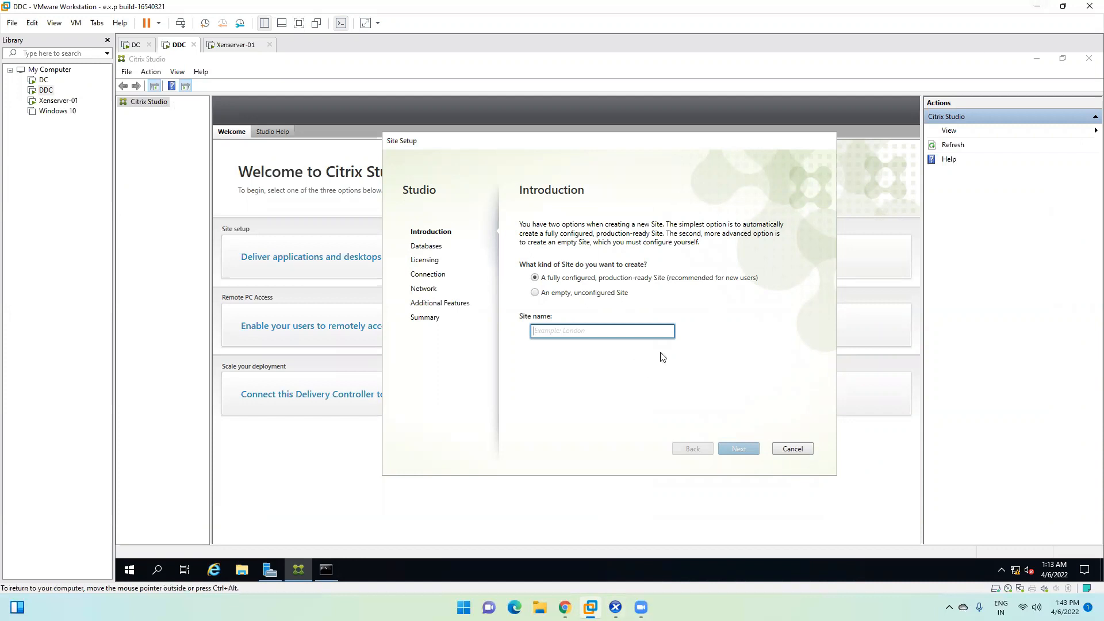
Step: Enter Indore as the site name, keeping the fully configured, production-ready Site option
type("Indore")
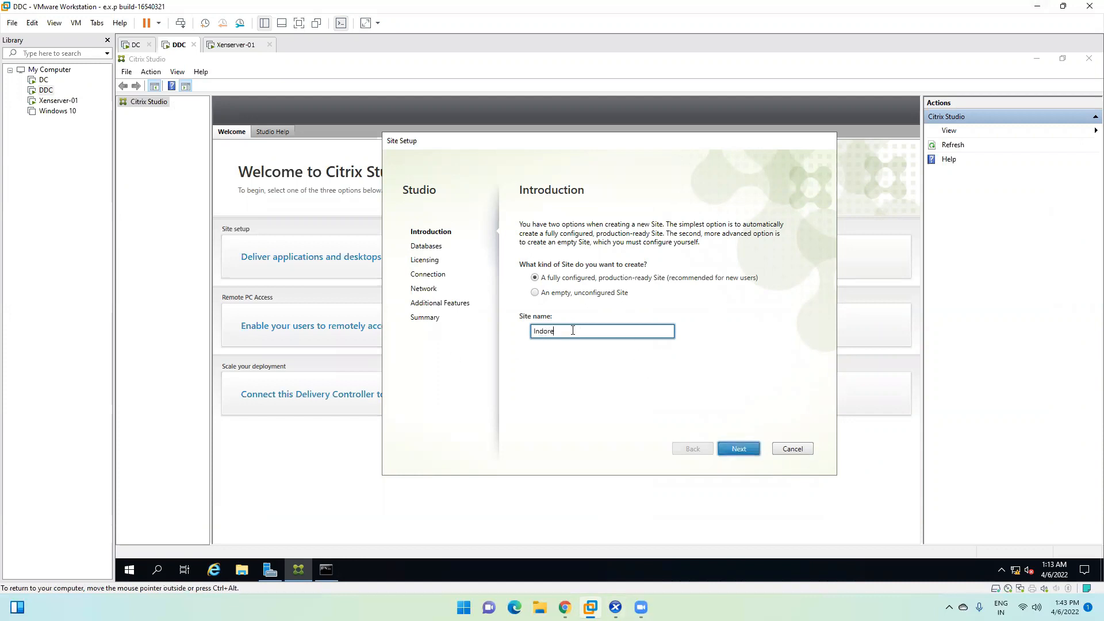
double_click(546, 333)
Step: Review the default database names CitrixIndoreSite, CitrixIndoreMonitoring and CitrixIndoreLogging
left_click(742, 449)
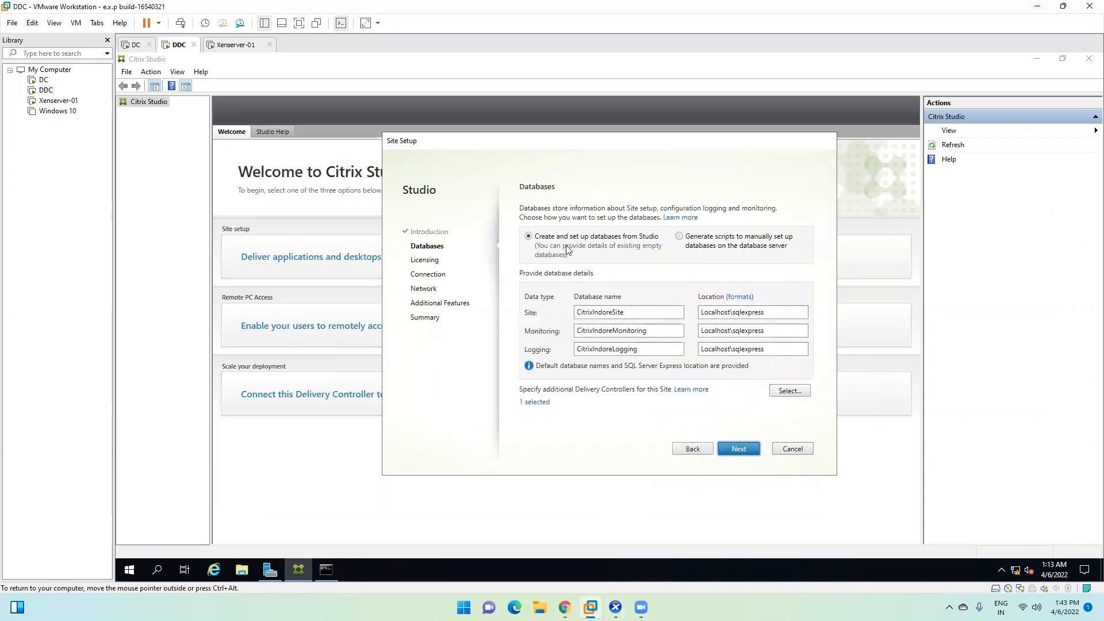
left_click(635, 312)
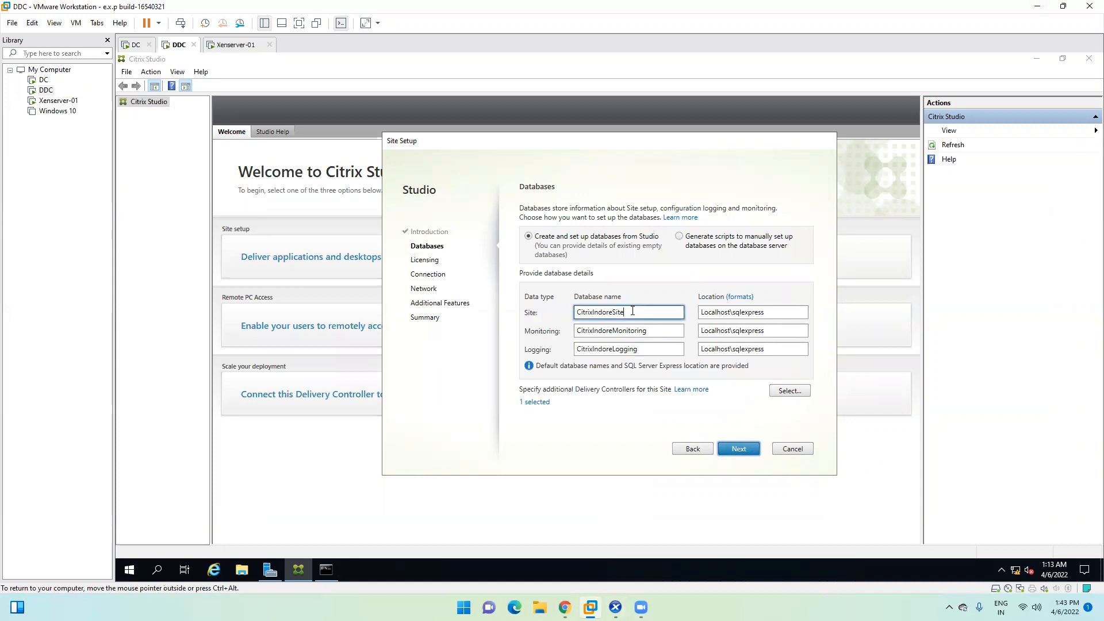
left_click(654, 332)
left_click(640, 311)
left_click_drag(642, 310, 562, 308)
left_click_drag(656, 327, 560, 327)
left_click_drag(646, 349, 537, 348)
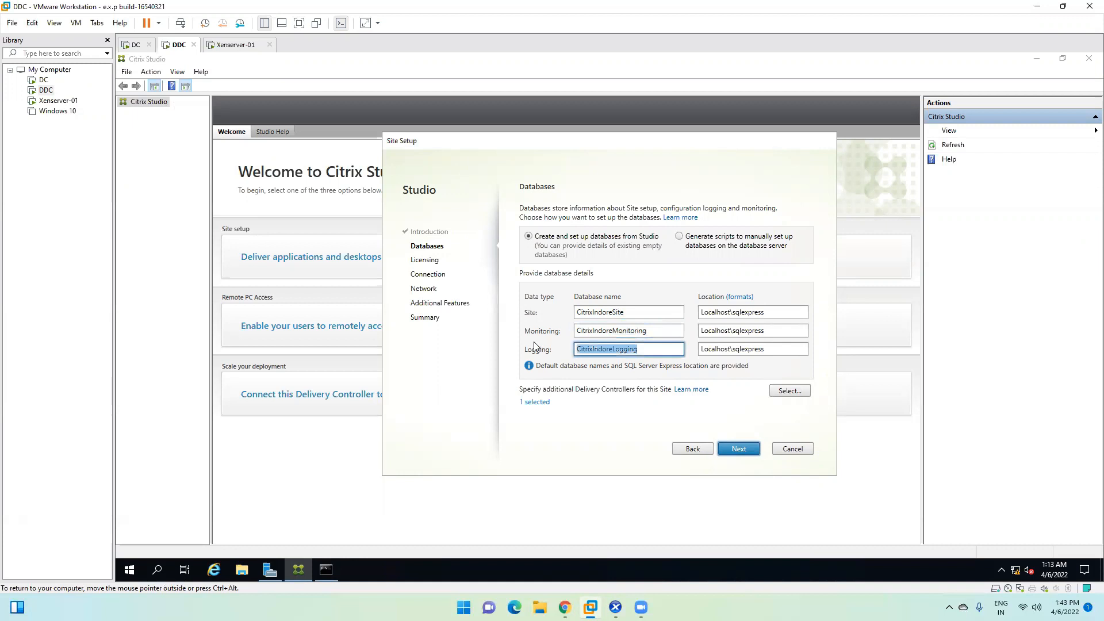
Step: Check the Localhost\sqlexpress database locations, submit them for validation, and bring up XenCenter
left_click(770, 311)
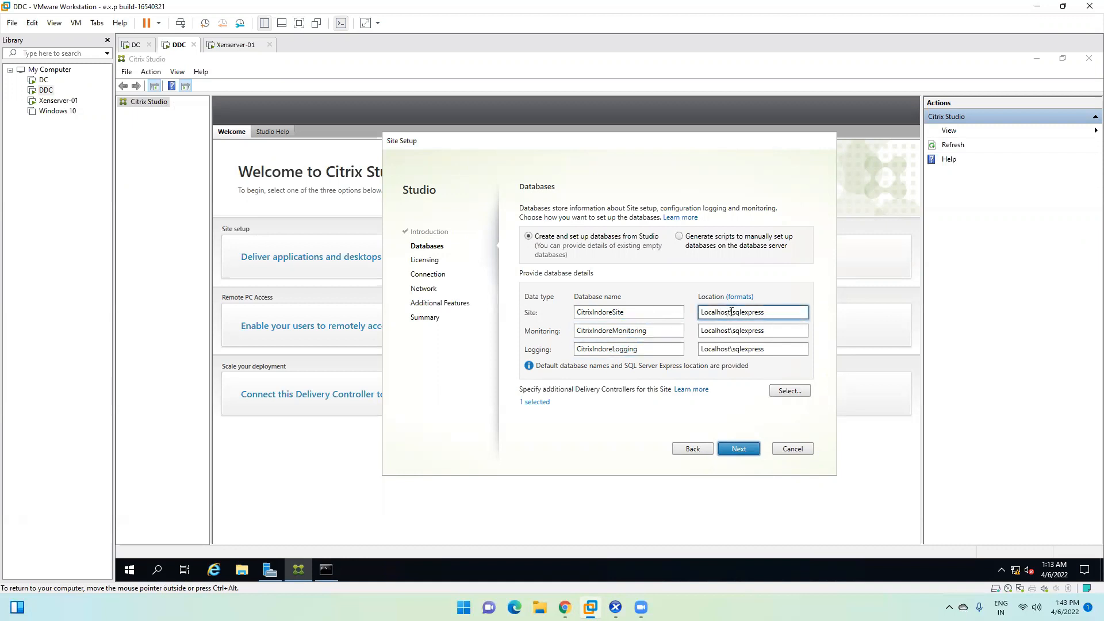
left_click_drag(731, 312, 690, 350)
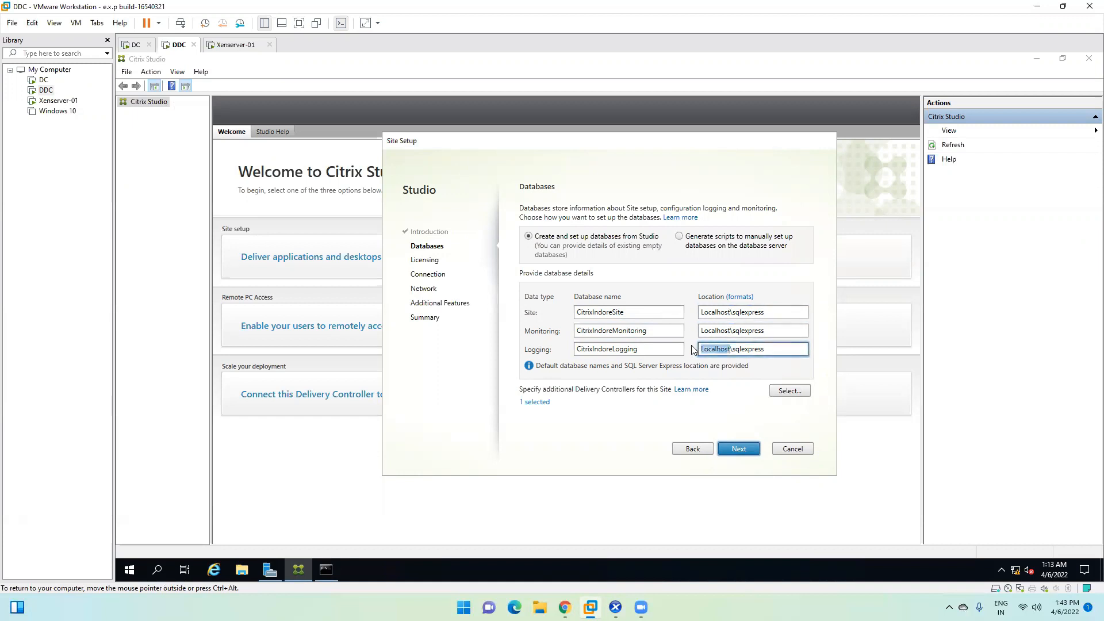
left_click(758, 348)
left_click(729, 311)
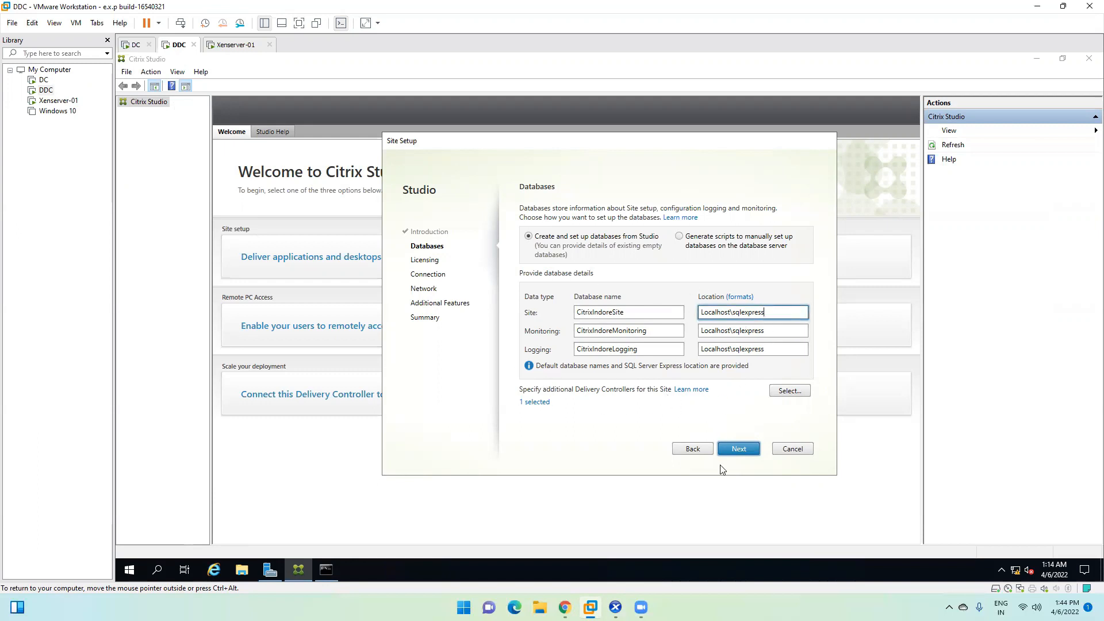
left_click(742, 449)
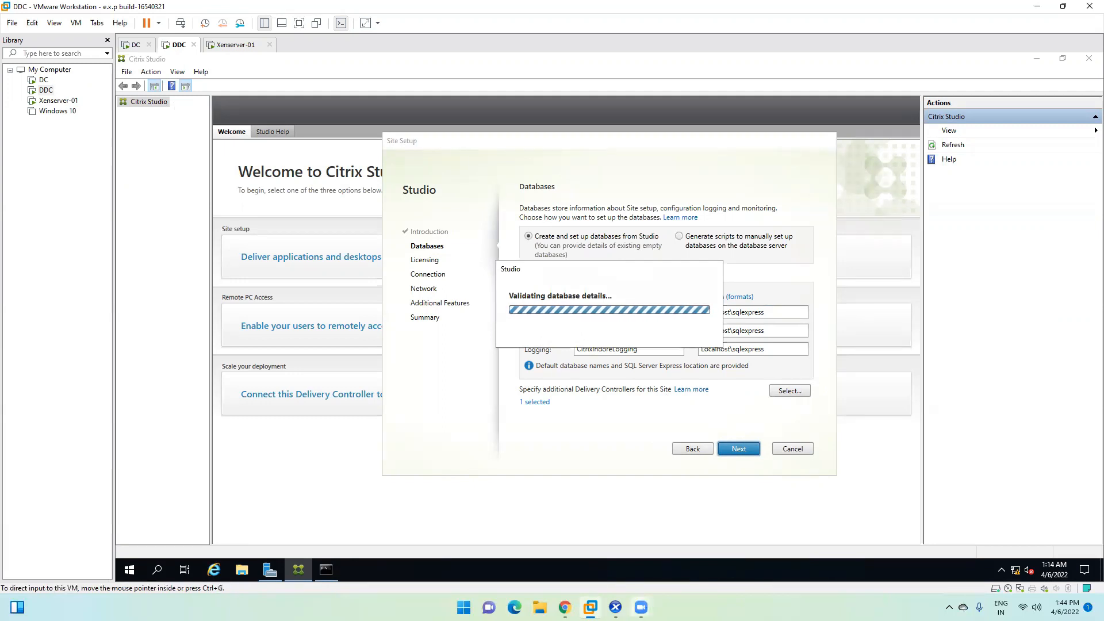
left_click(615, 608)
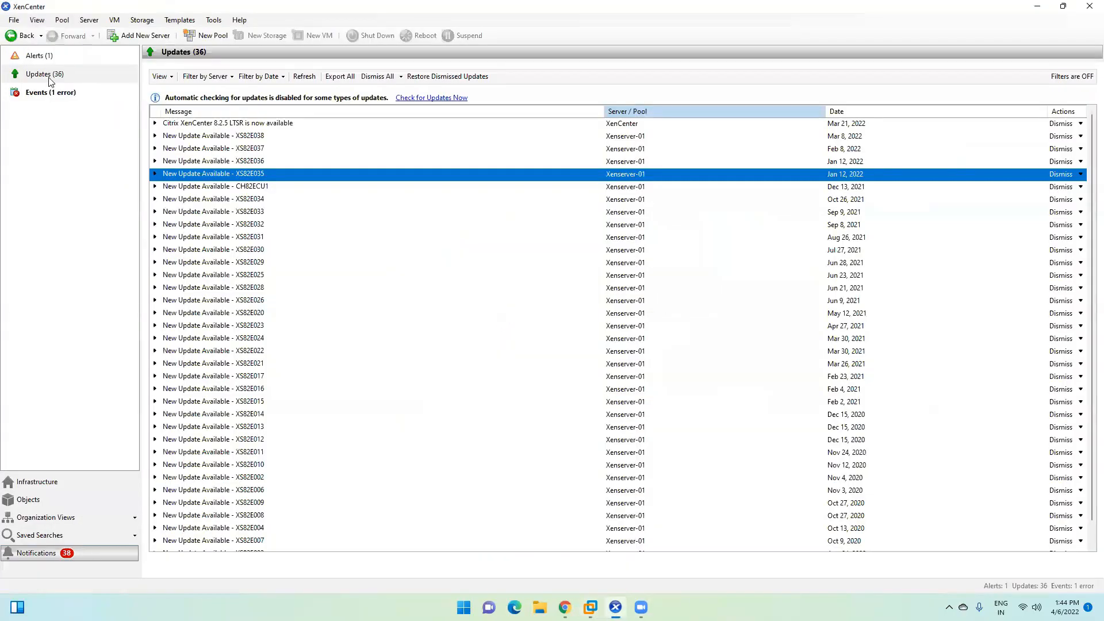
Step: Show Xenserver-01's General properties from Infrastructure, briefly returning to the Citrix site setup
left_click(51, 482)
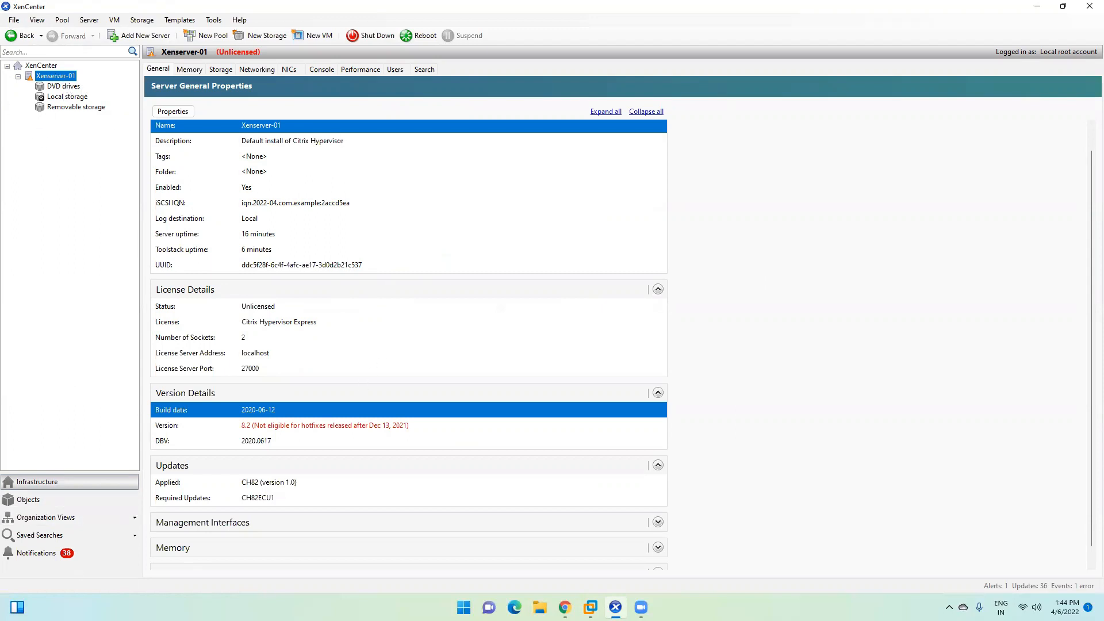
mouse_move(591, 607)
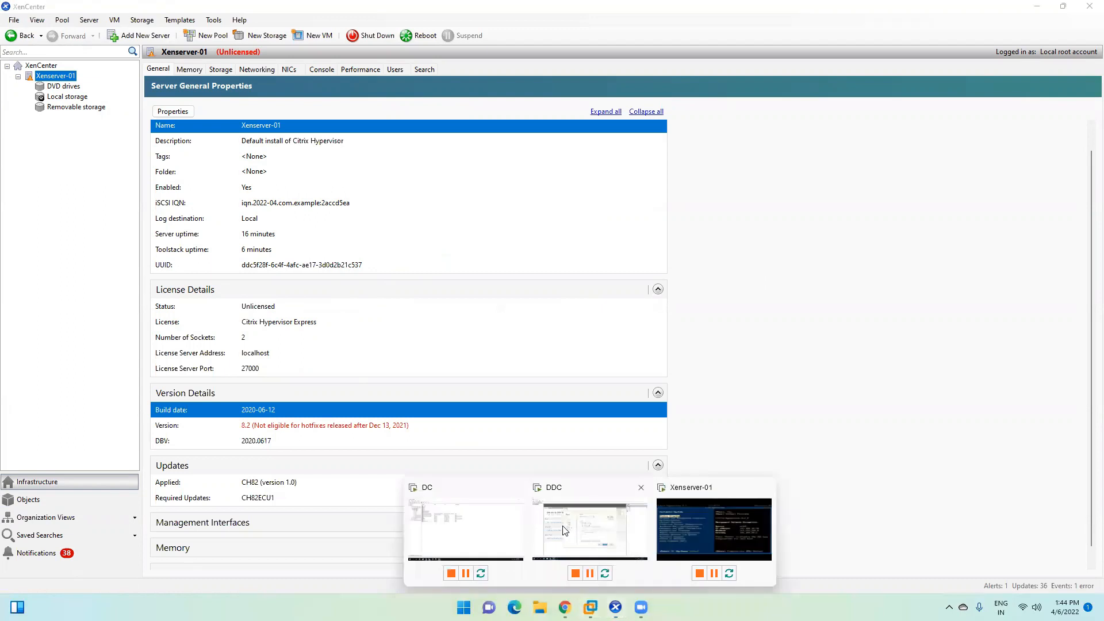
left_click(601, 524)
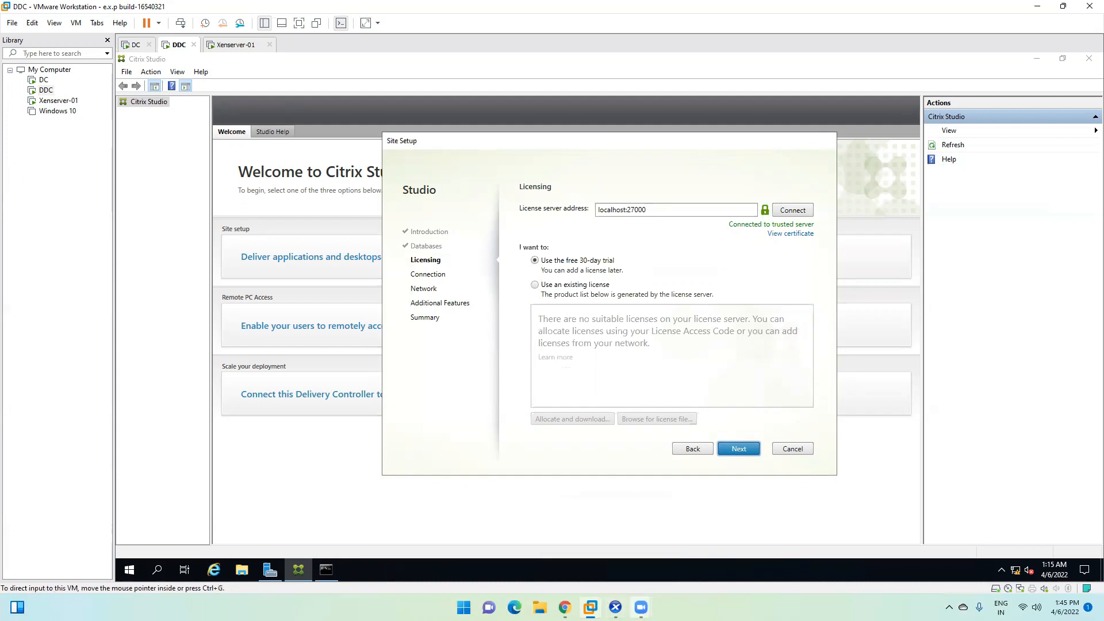
left_click(615, 607)
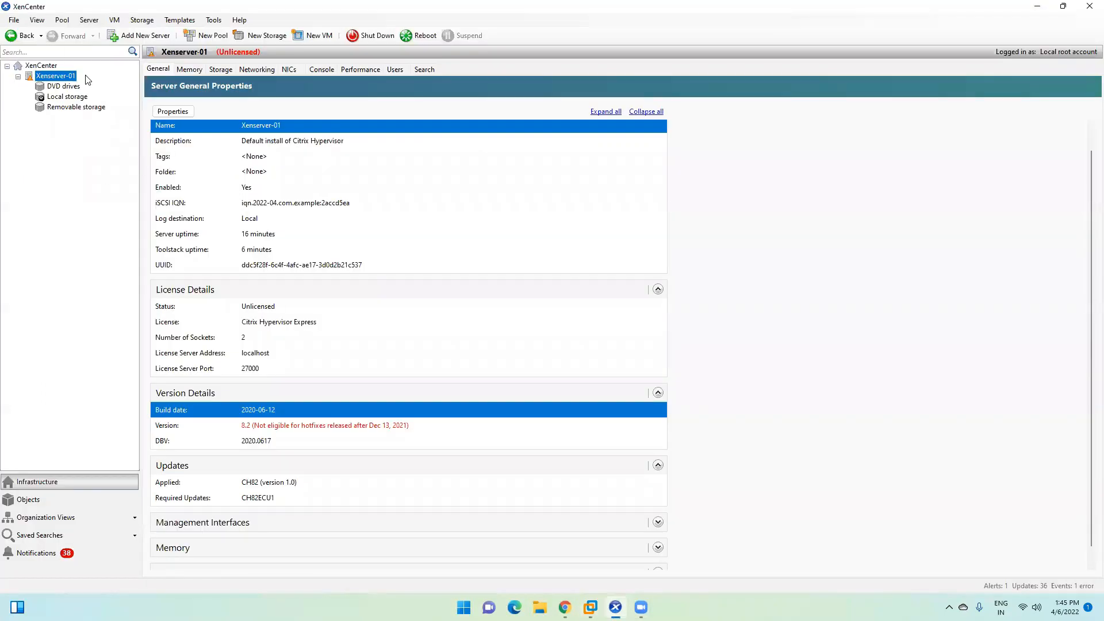
right_click(56, 76)
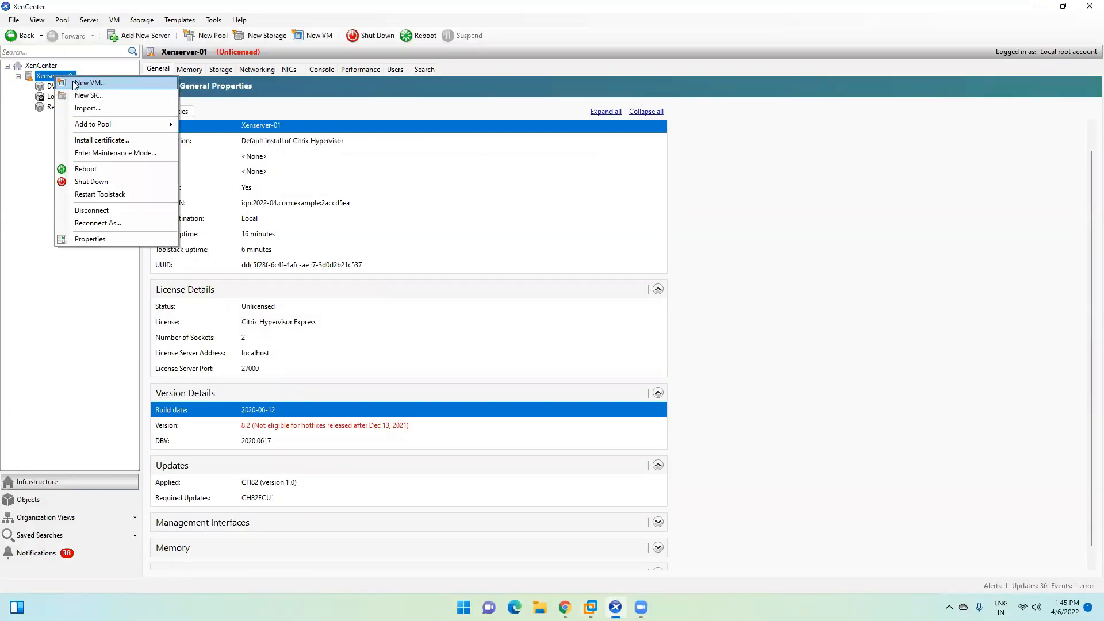
left_click(92, 85)
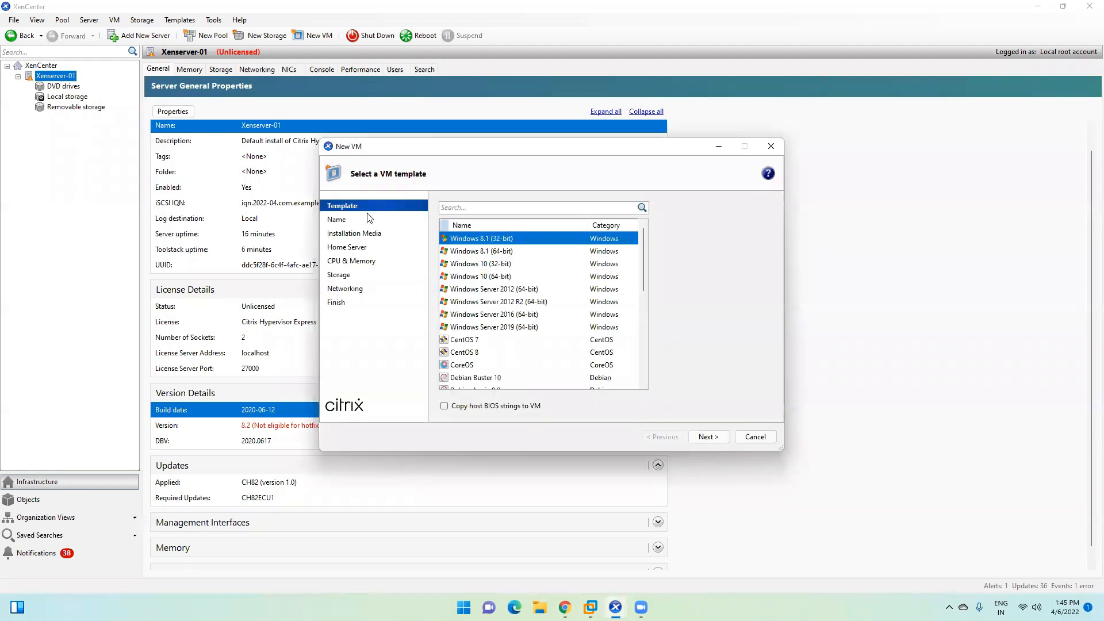
left_click(473, 276)
left_click(474, 253)
left_click(477, 337)
left_click(483, 291)
scroll(482, 294, "down", 6)
left_click(484, 303)
left_click(482, 265)
left_click(481, 339)
scroll(483, 332, "up", 8)
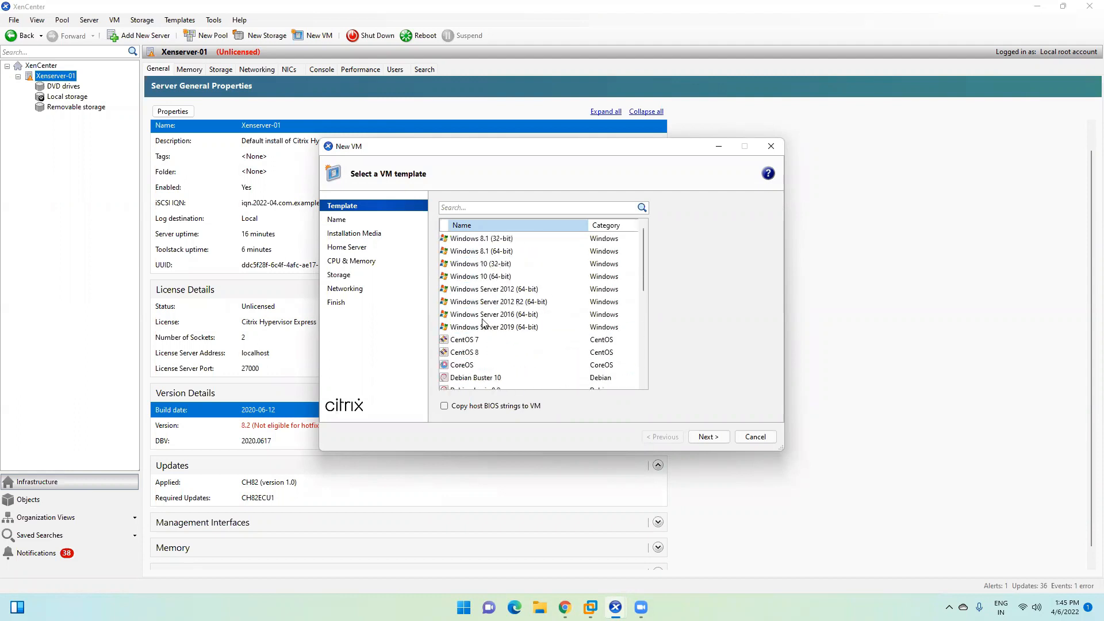
left_click(494, 328)
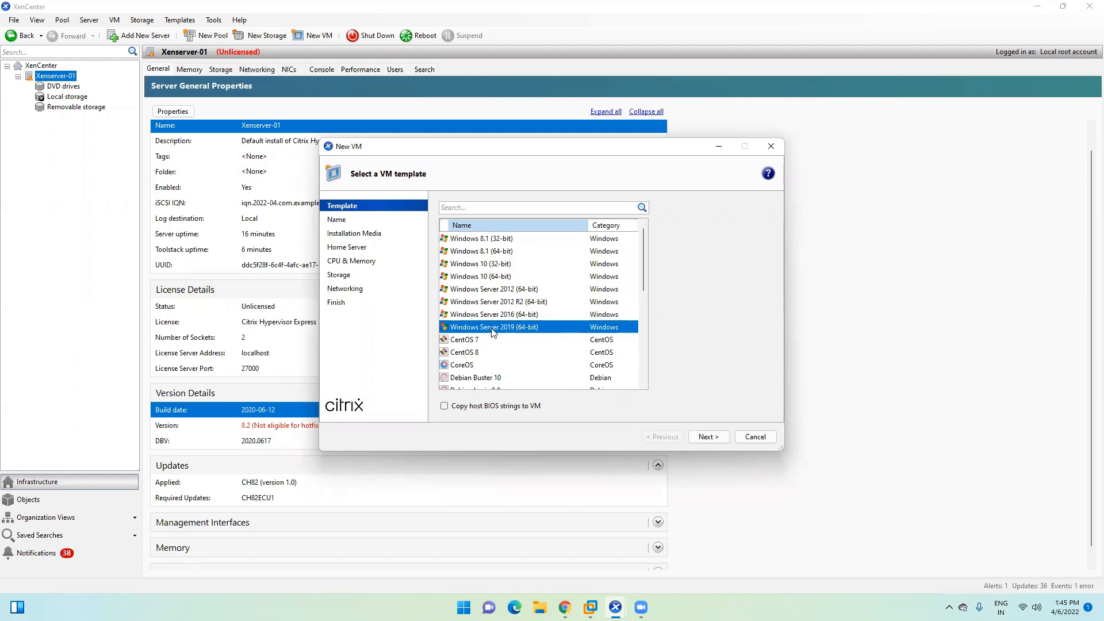
left_click(709, 437)
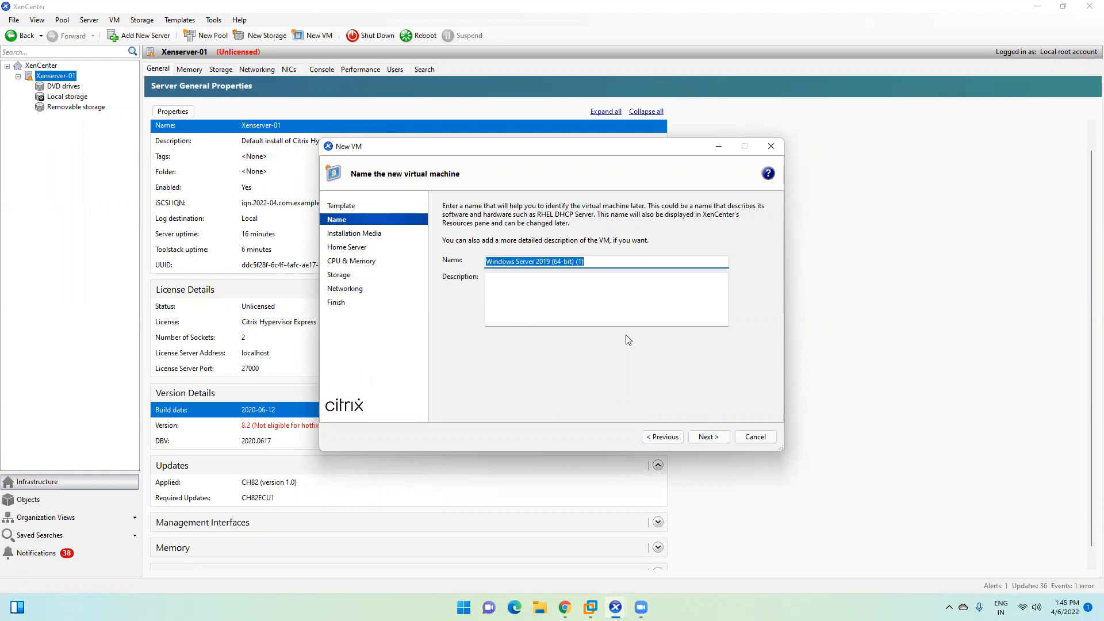
left_click(759, 440)
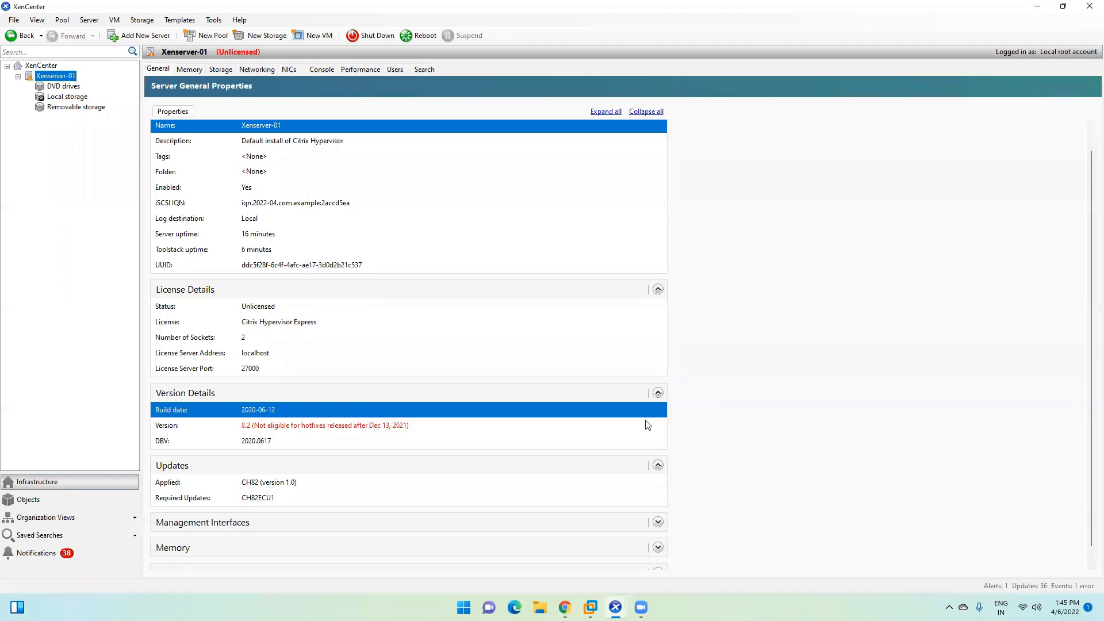
Step: Keep the free 30-day trial licence after checking license server localhost:27000, and continue
left_click(1037, 6)
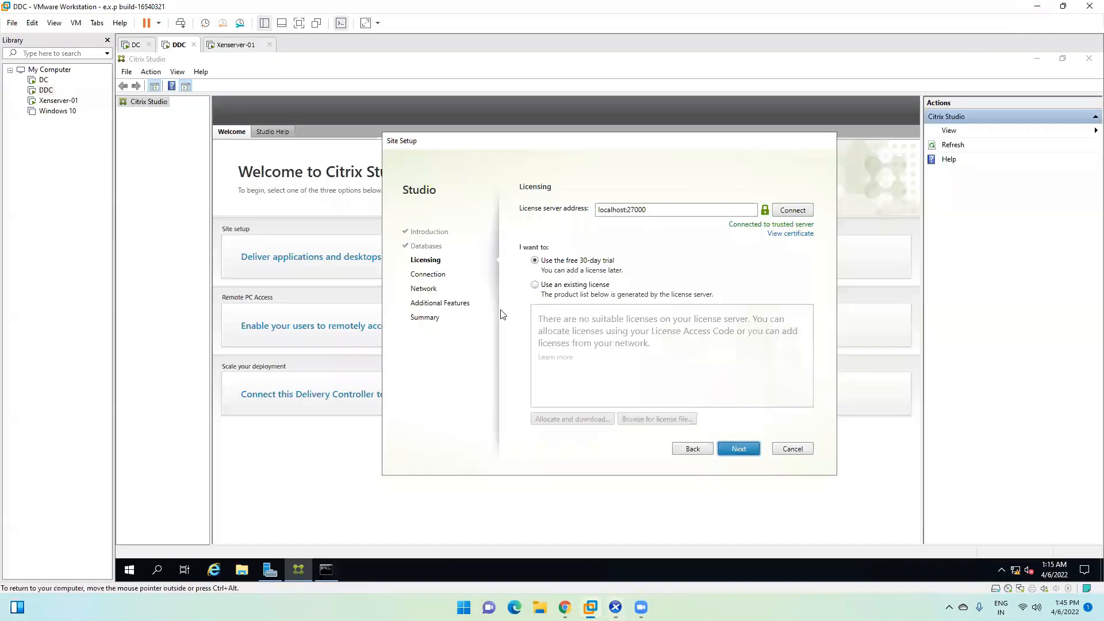
double_click(641, 211)
left_click(659, 210)
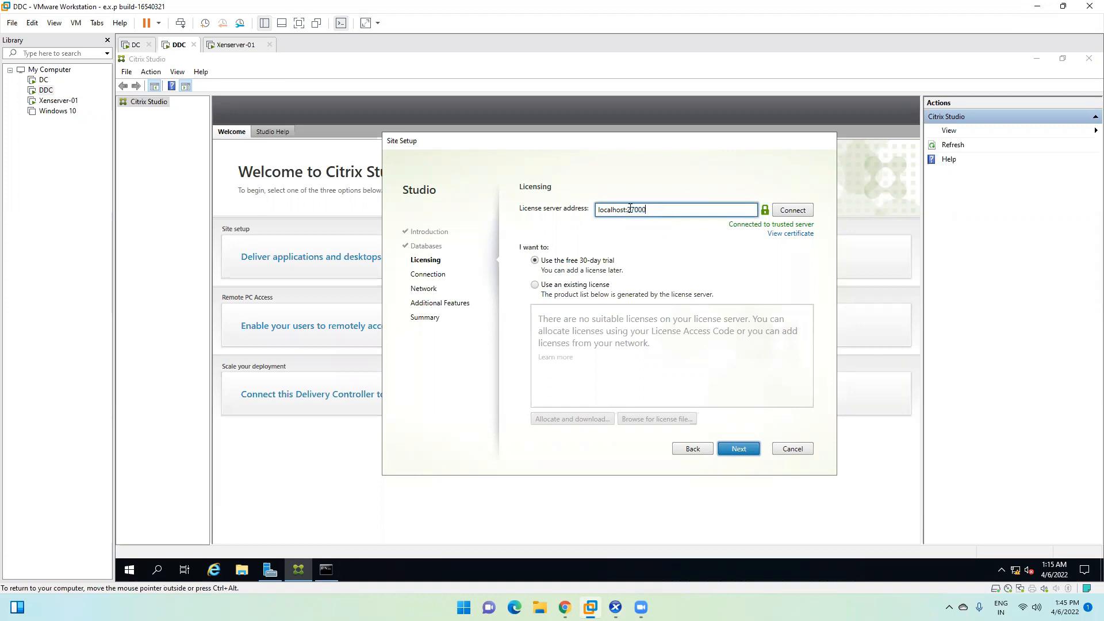
double_click(636, 209)
left_click(654, 211)
left_click(535, 286)
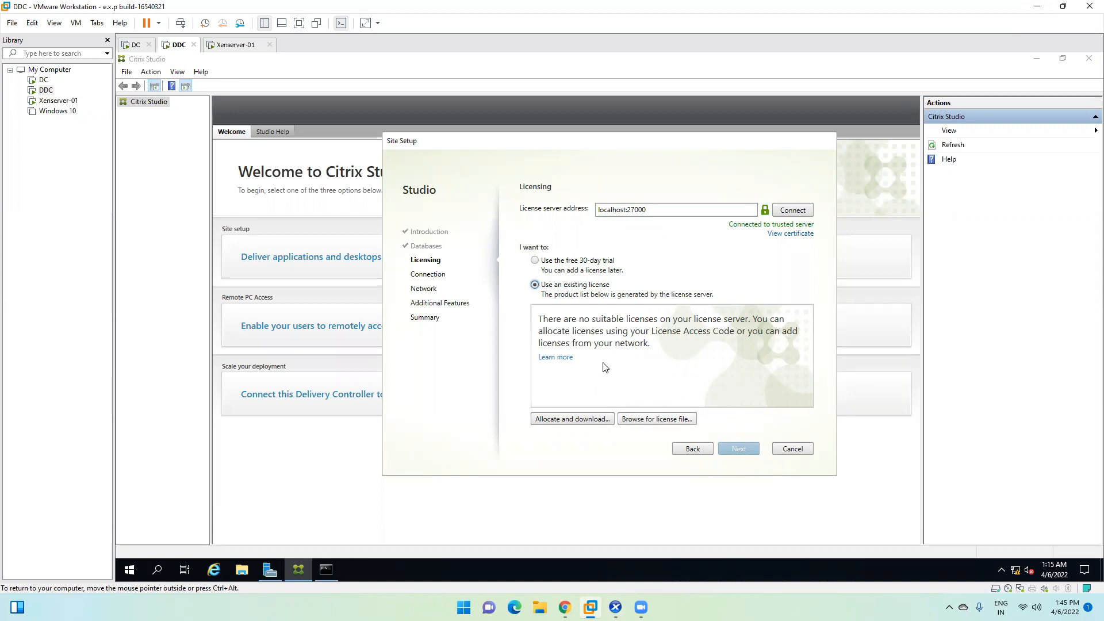
left_click(546, 264)
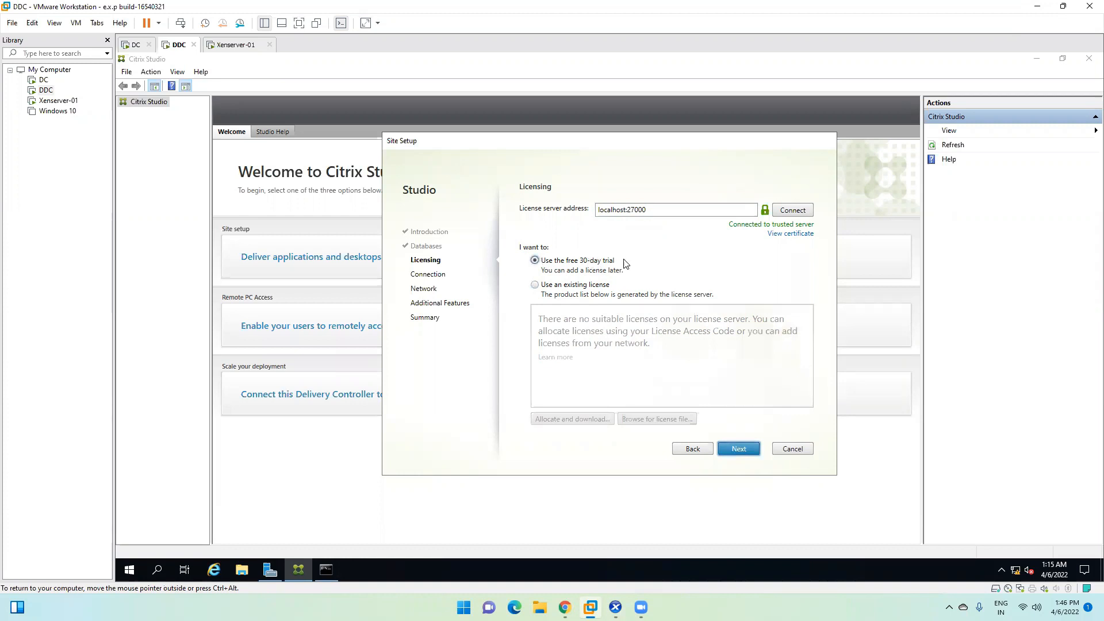
left_click(741, 449)
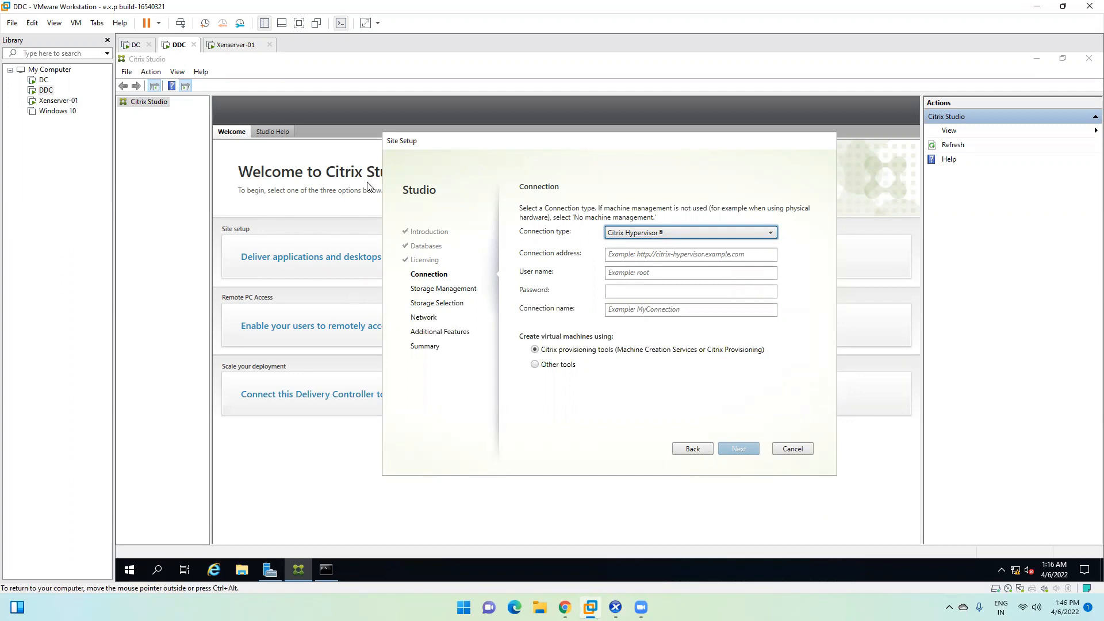
mouse_move(463, 142)
left_mouse_down()
mouse_move(409, 143)
mouse_move(455, 148)
left_mouse_up()
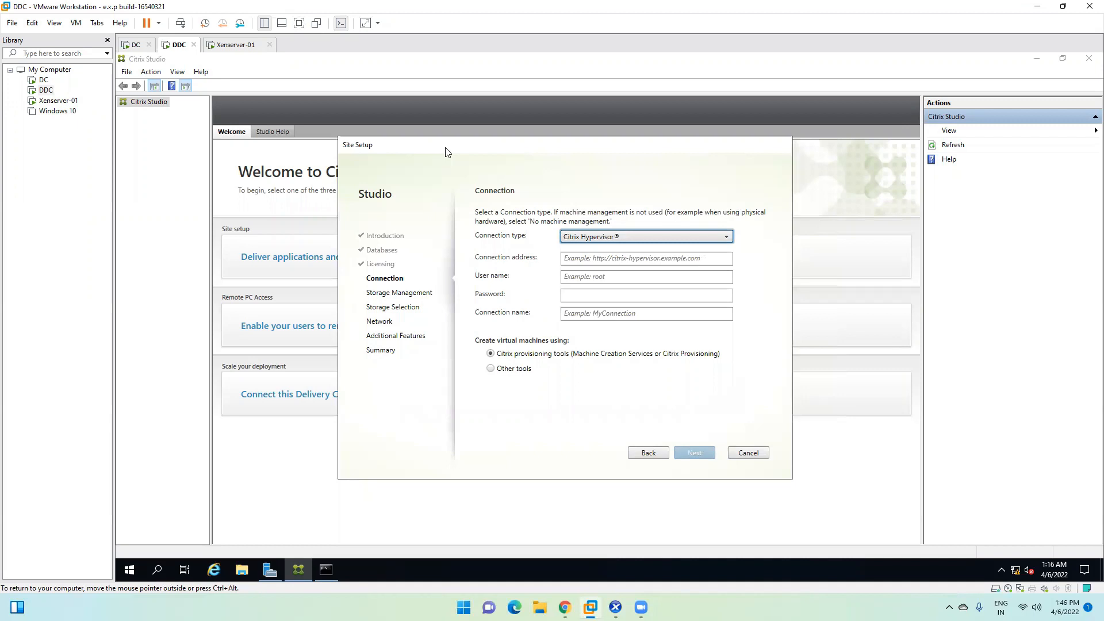
left_click(637, 259)
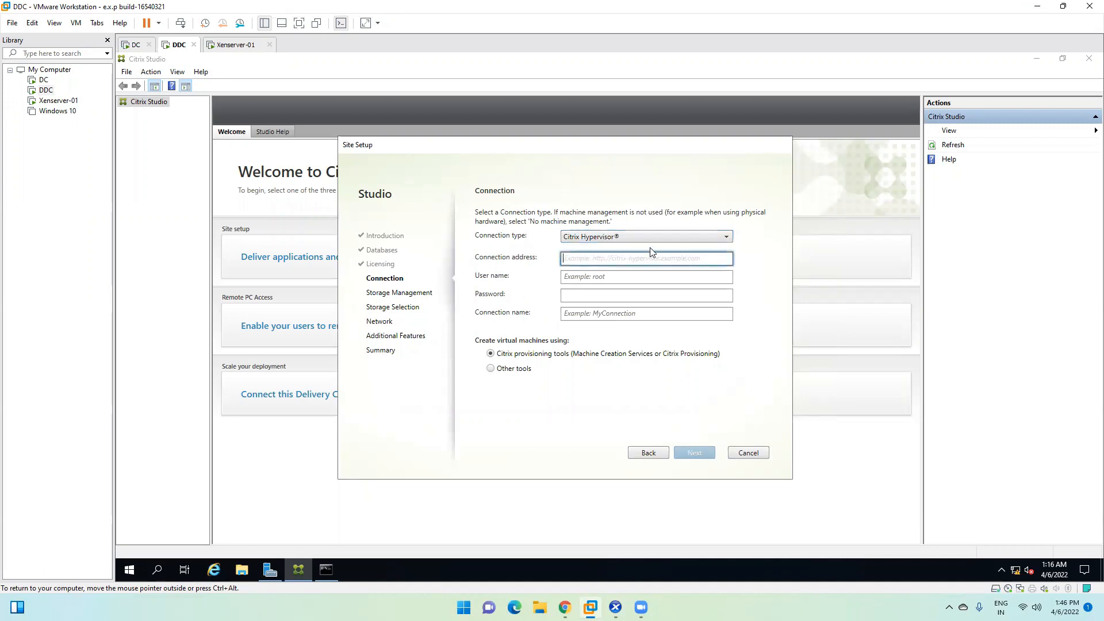
type("http://")
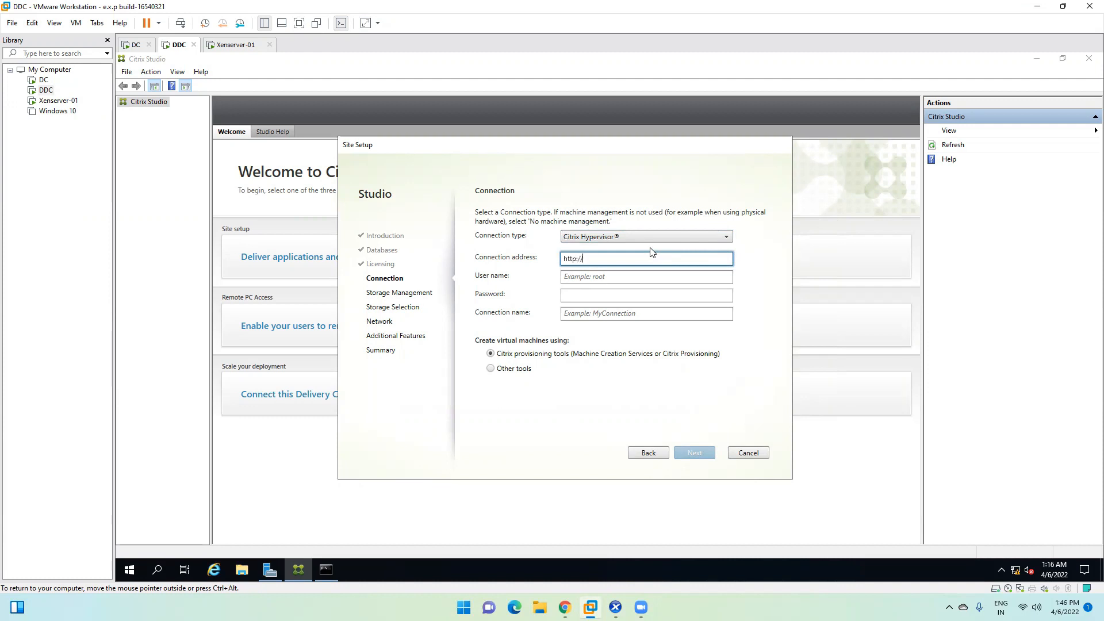
type("nserver-01.abc.com")
left_click_drag(661, 258, 582, 260)
left_click(666, 257)
left_click_drag(660, 256, 587, 259)
Step: Fill in the host's user name and password and name the connection Xenserver-01
left_click(592, 279)
type("root")
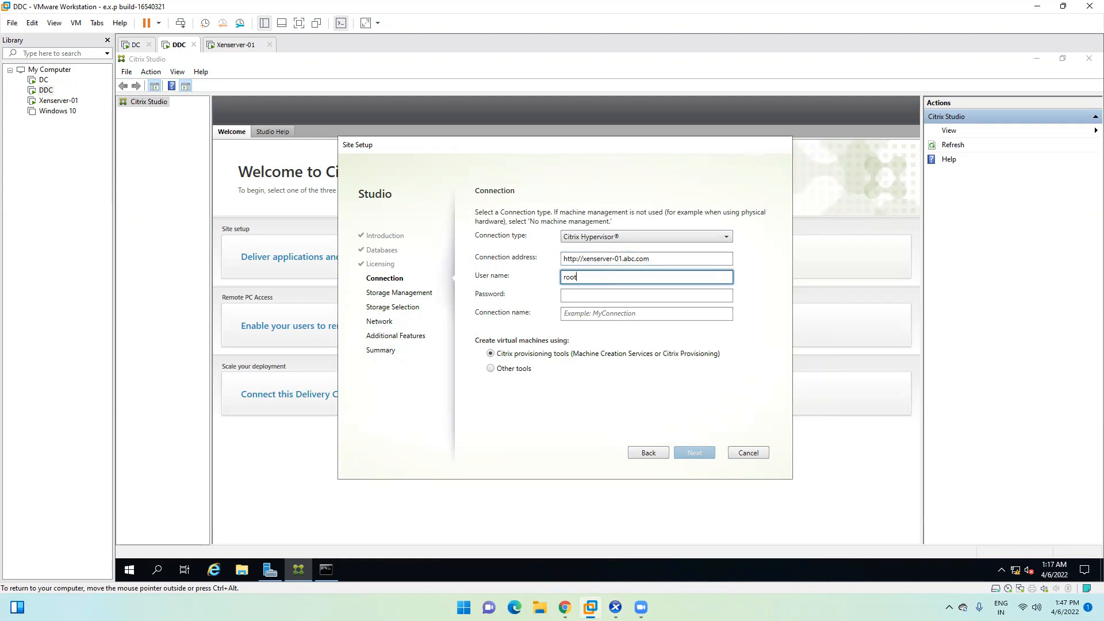
key("Tab")
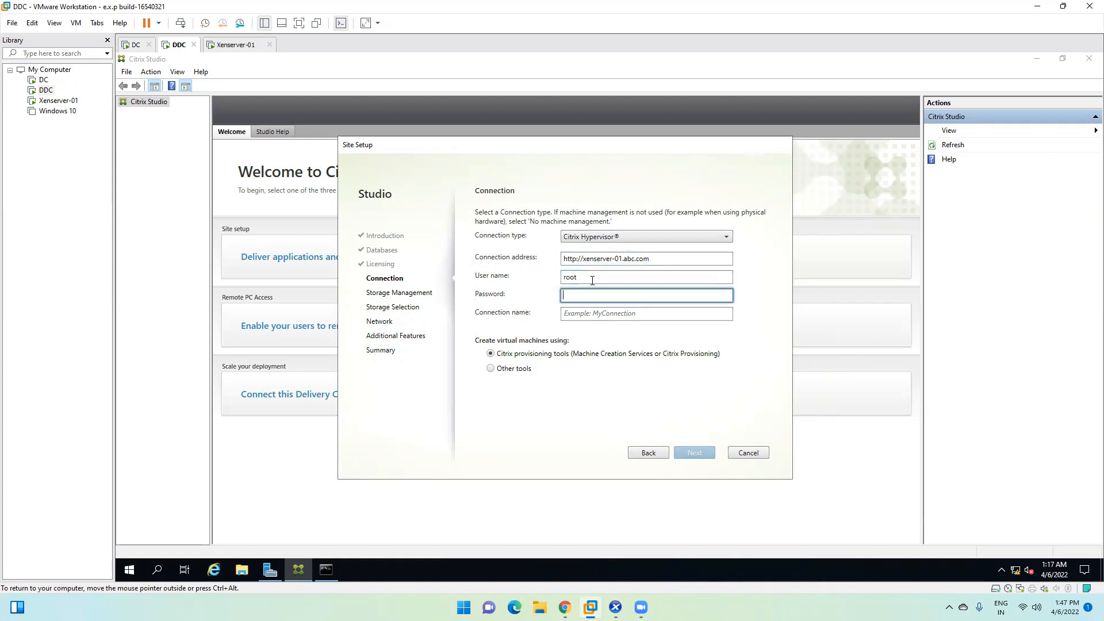
type("•••••")
left_click(590, 315)
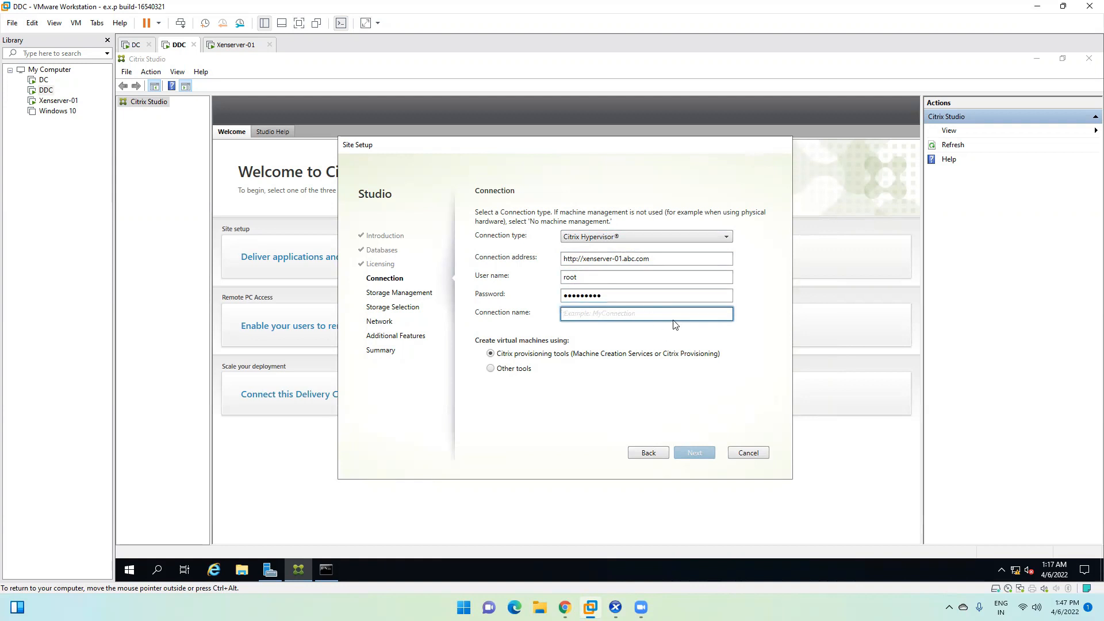
type("Xenser")
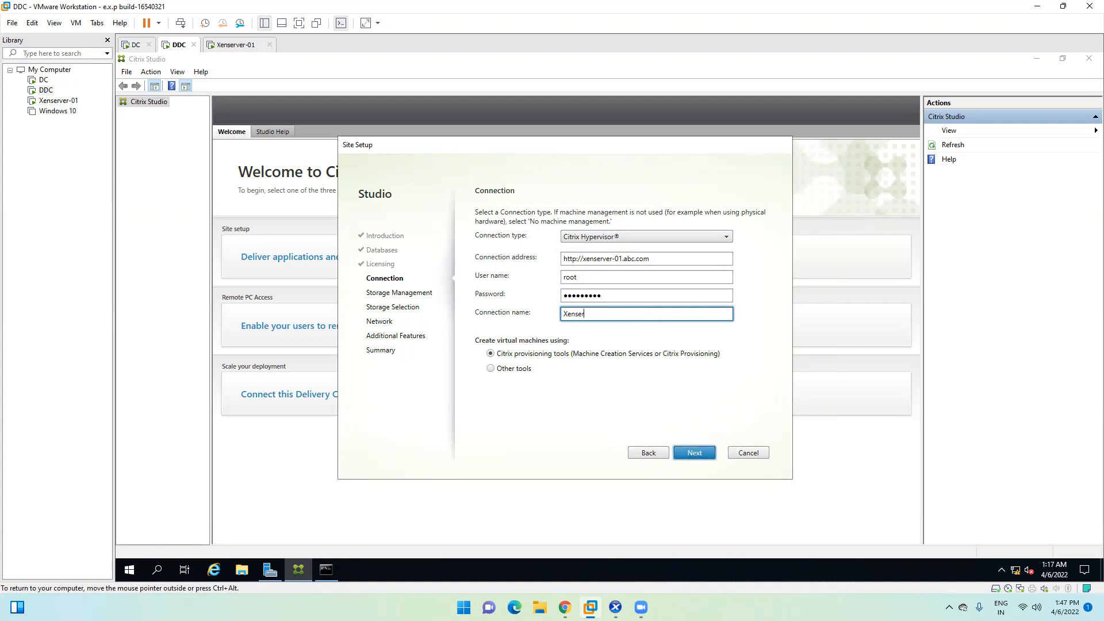
type("ver-01")
Step: Confirm the connection, select 'Use storage local to the hypervisor' and continue
left_click(696, 452)
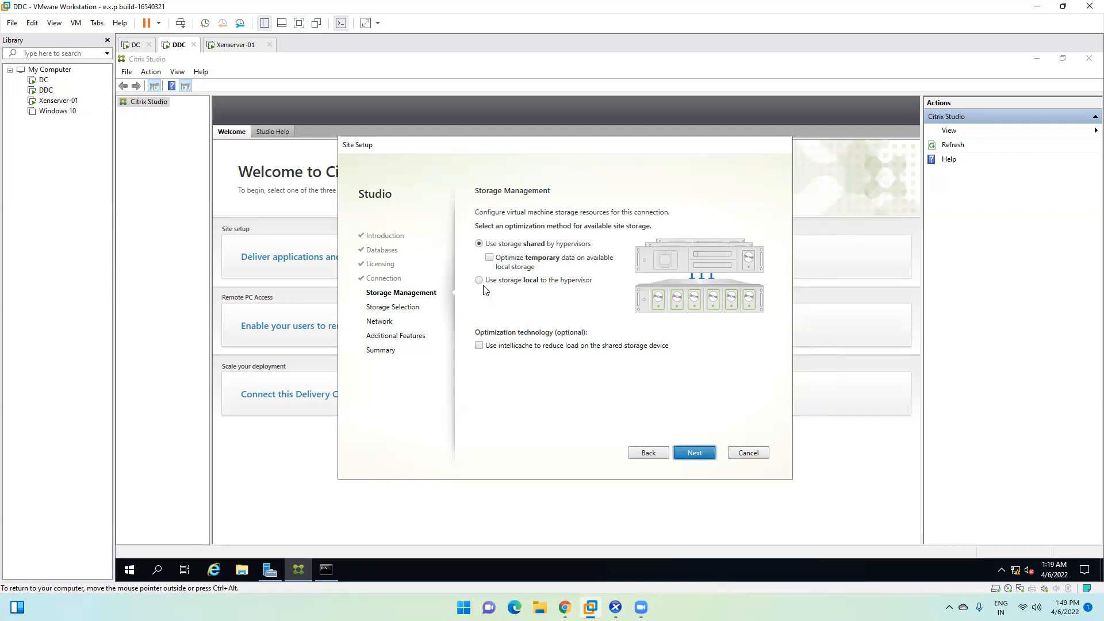
left_click(480, 281)
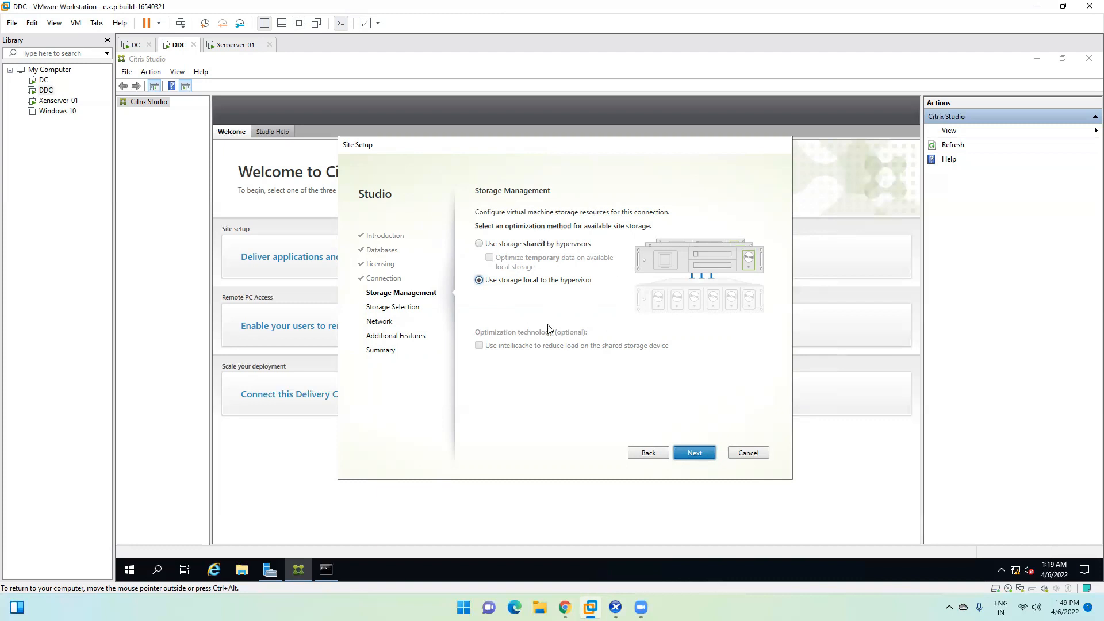
left_click(695, 453)
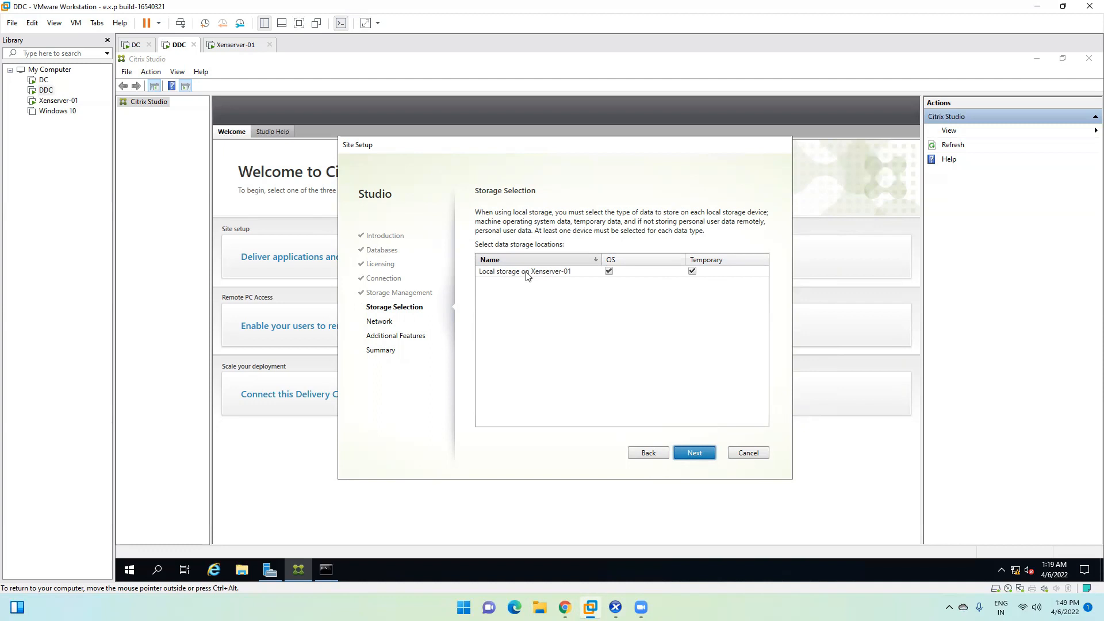
Step: Past Storage Selection, name the network resources NAT-Xenserver-01 on Network 0 and continue
left_click(700, 454)
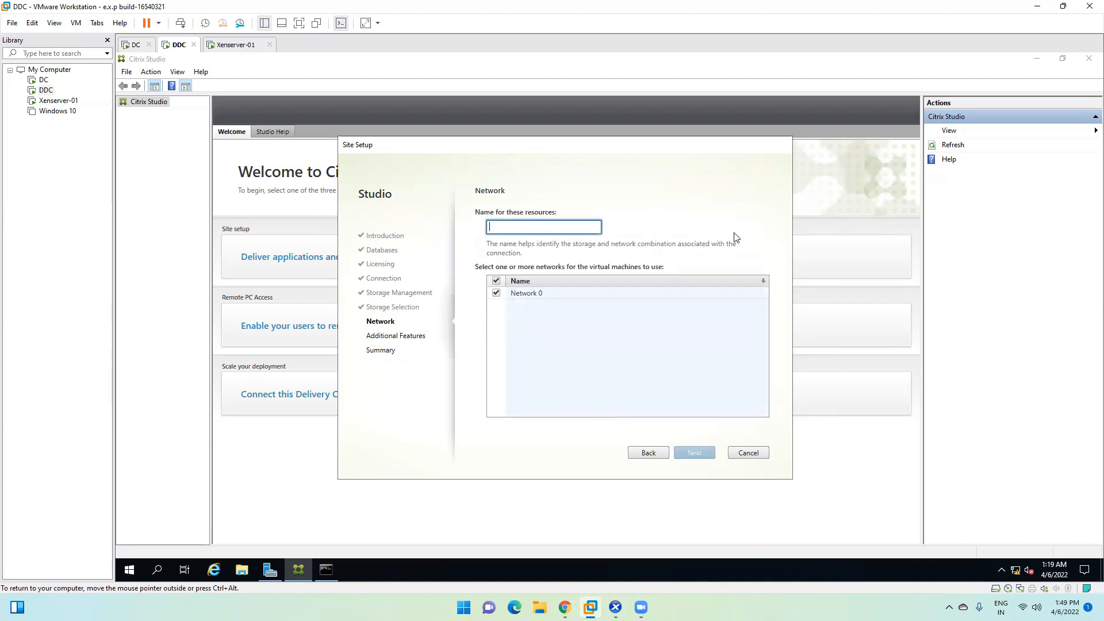
type("NAT")
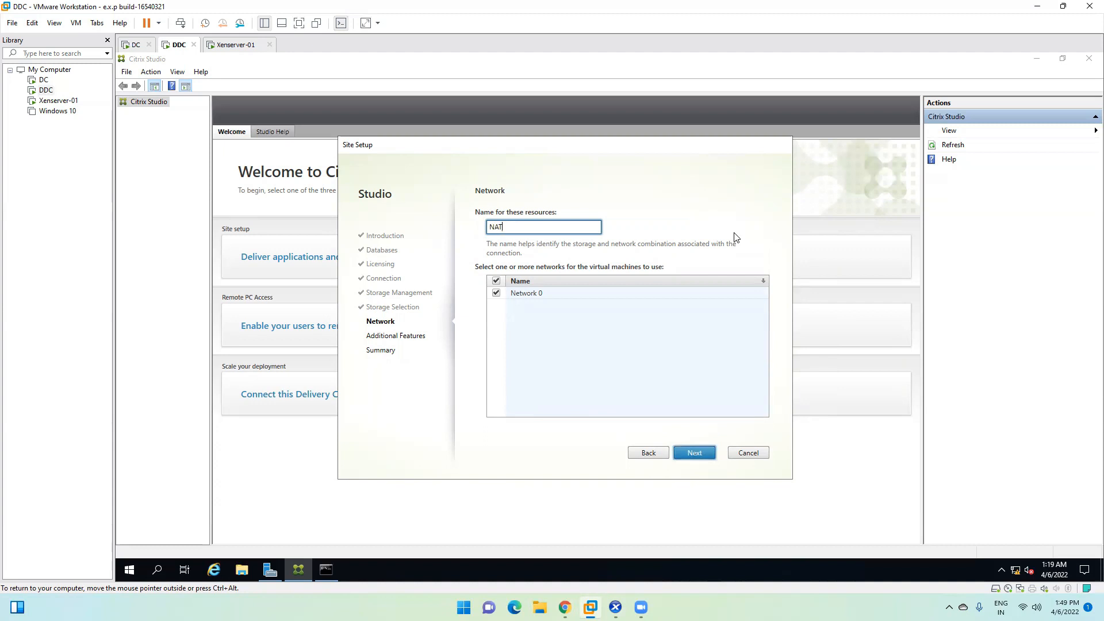
type("-Xenserver-01")
double_click(496, 227)
double_click(529, 227)
left_click(563, 226)
left_click_drag(516, 226, 479, 227)
double_click(495, 228)
left_click(527, 226)
double_click(526, 227)
left_click(548, 227)
left_click_drag(550, 227, 505, 228)
left_click(551, 227)
left_click_drag(547, 227, 463, 234)
left_click(557, 227)
left_click_drag(544, 227, 456, 230)
double_click(516, 228)
left_click(559, 230)
left_click_drag(559, 229, 460, 230)
double_click(520, 228)
double_click(558, 227)
left_click(695, 454)
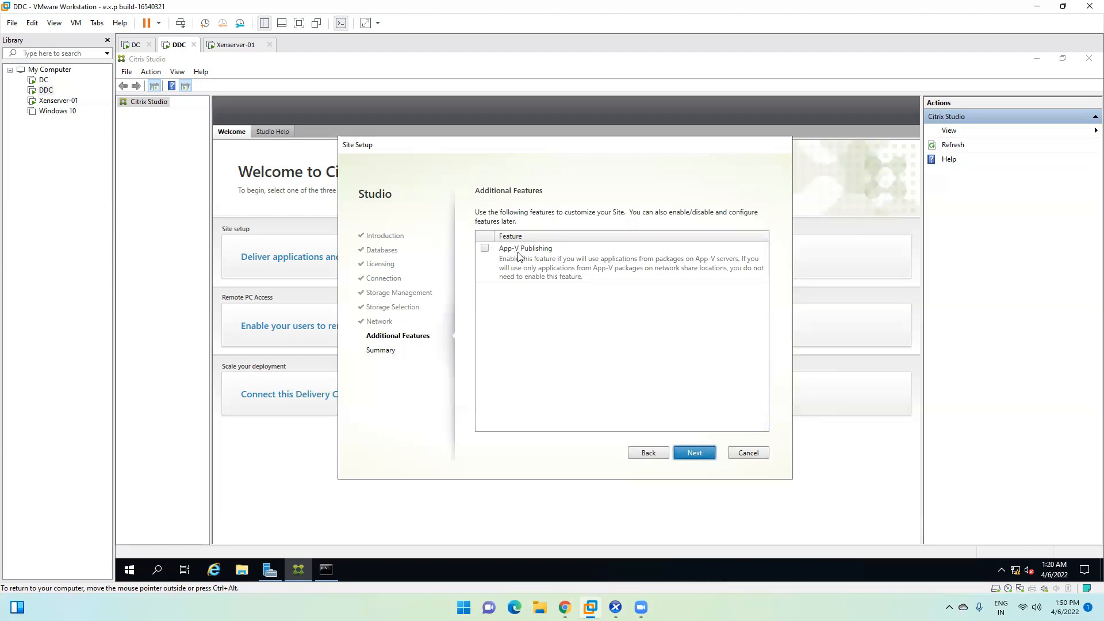
Step: Advance past Additional Features to the Summary and review it while the Indore site is created
left_click(693, 454)
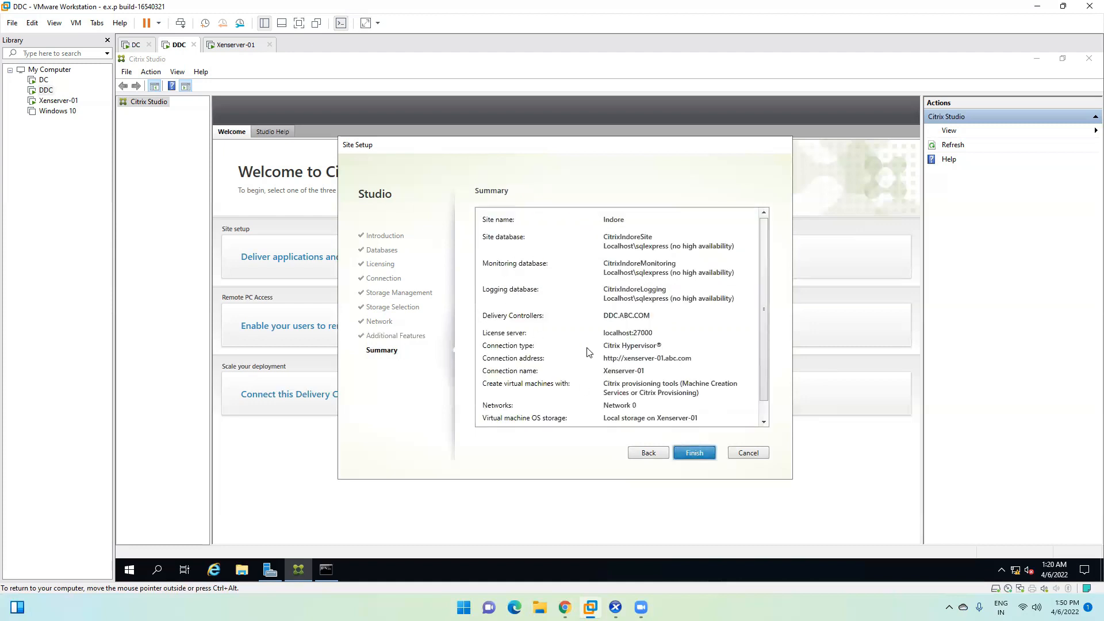
scroll(608, 299, "down", 1)
scroll(581, 346, "up", 1)
scroll(570, 311, "down", 1)
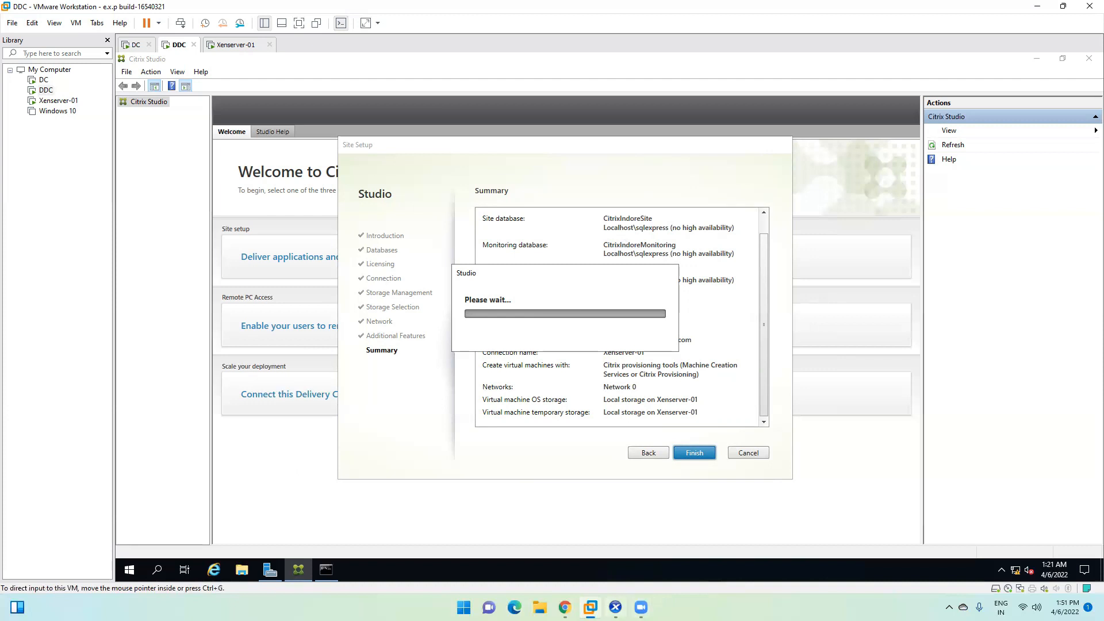
left_click(615, 607)
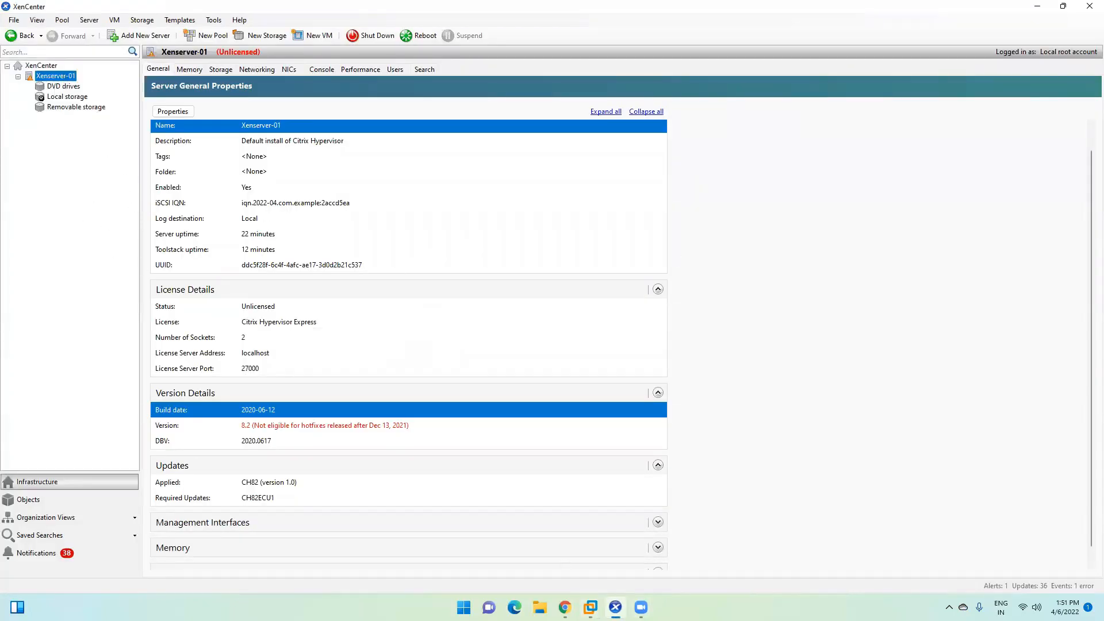
Step: Check the site creation progress on the DDC VM, then return to XenCenter's Xenserver-01
left_click(615, 608)
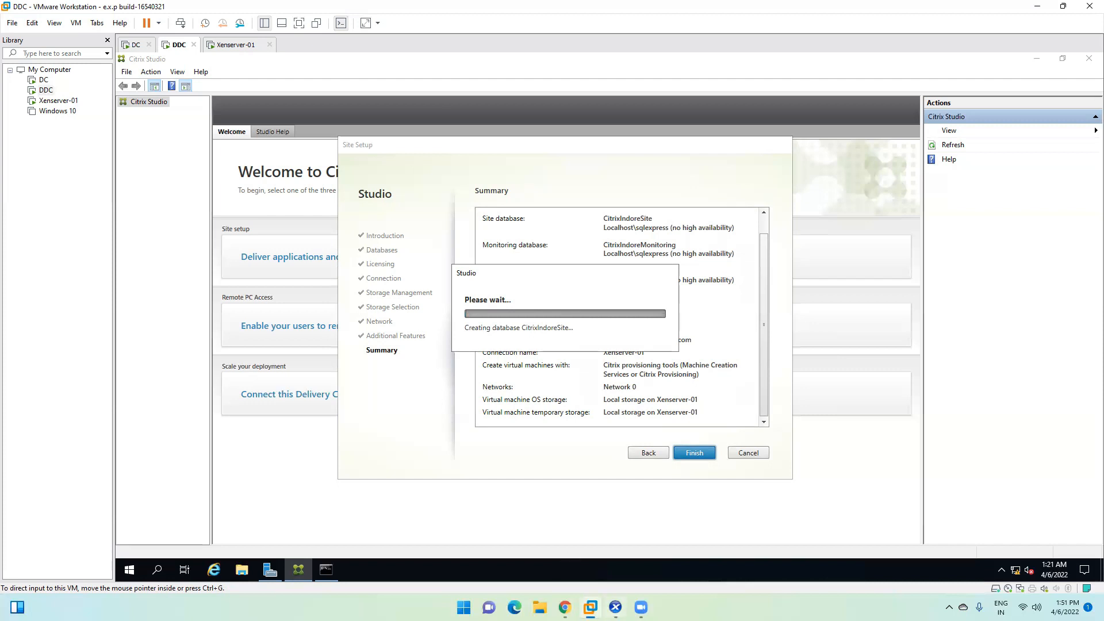
left_click(615, 607)
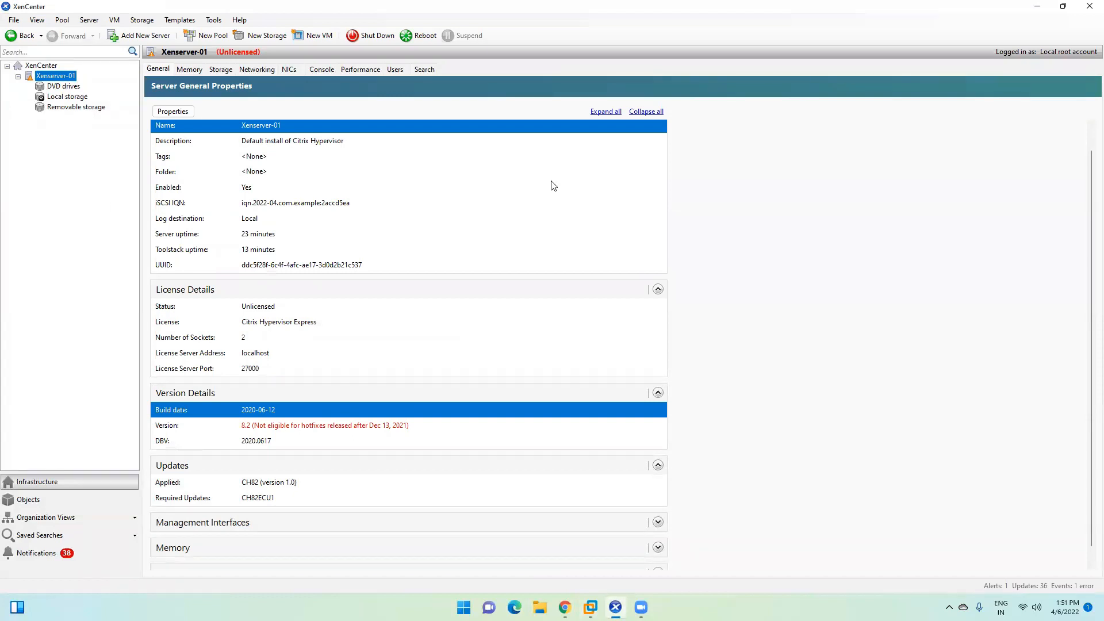
right_click(56, 77)
key("Escape")
Step: Browse Xenserver-01's Storage, NICs, Networking, Memory and General tabs
left_click(223, 72)
left_click(290, 70)
left_click(257, 70)
left_click(192, 70)
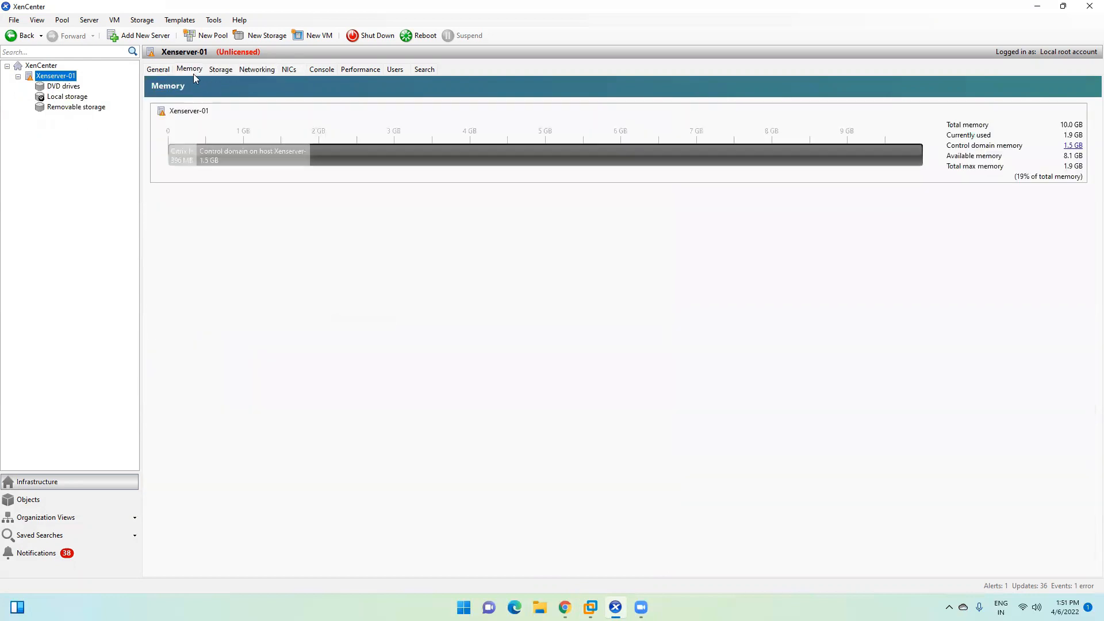
left_click(170, 68)
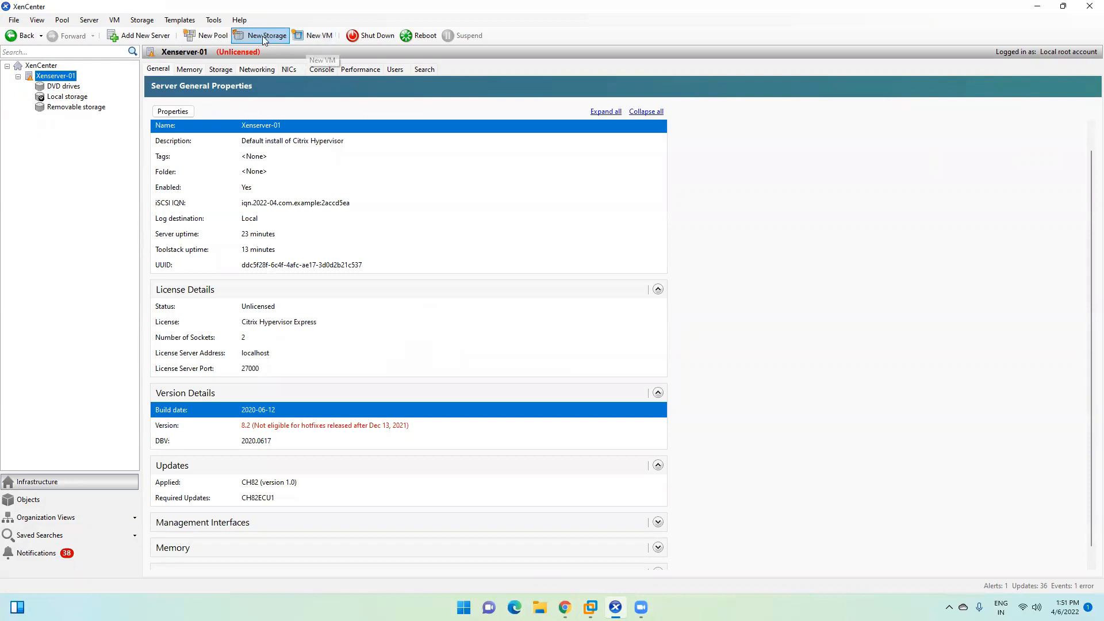
left_click(543, 602)
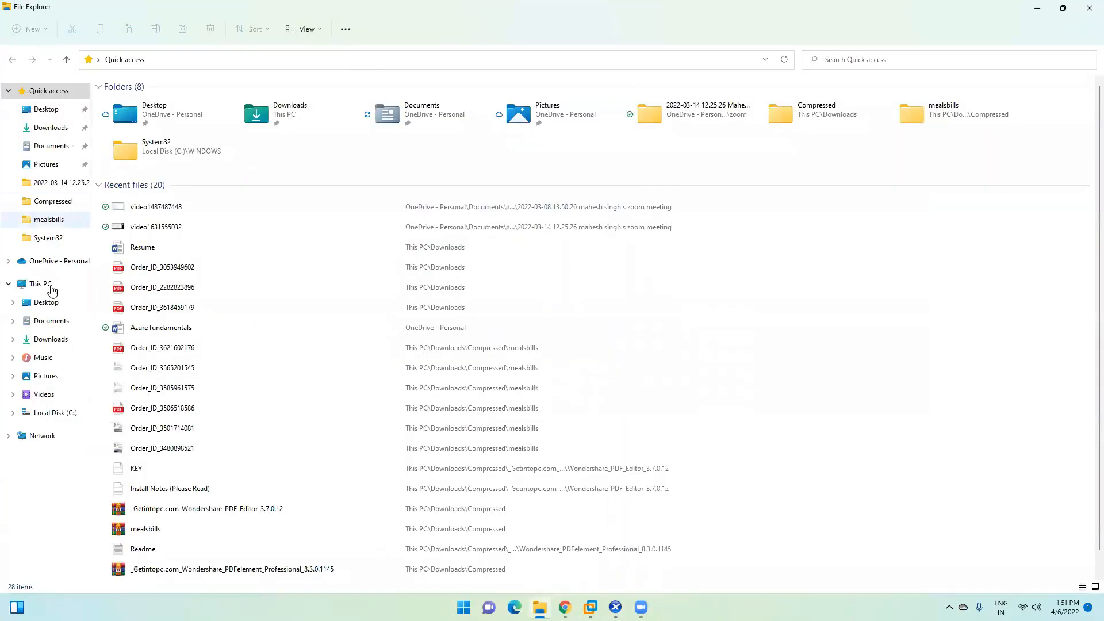
Step: Open the C:\ISO folder on Local Disk (C:) and return to the drive root
left_click(50, 286)
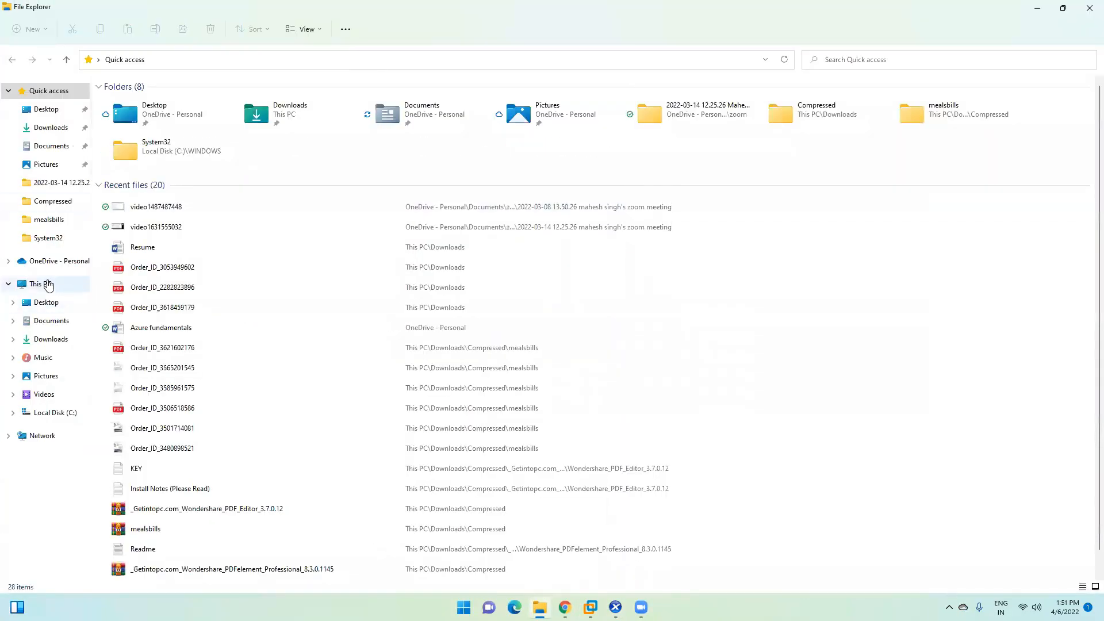
double_click(168, 155)
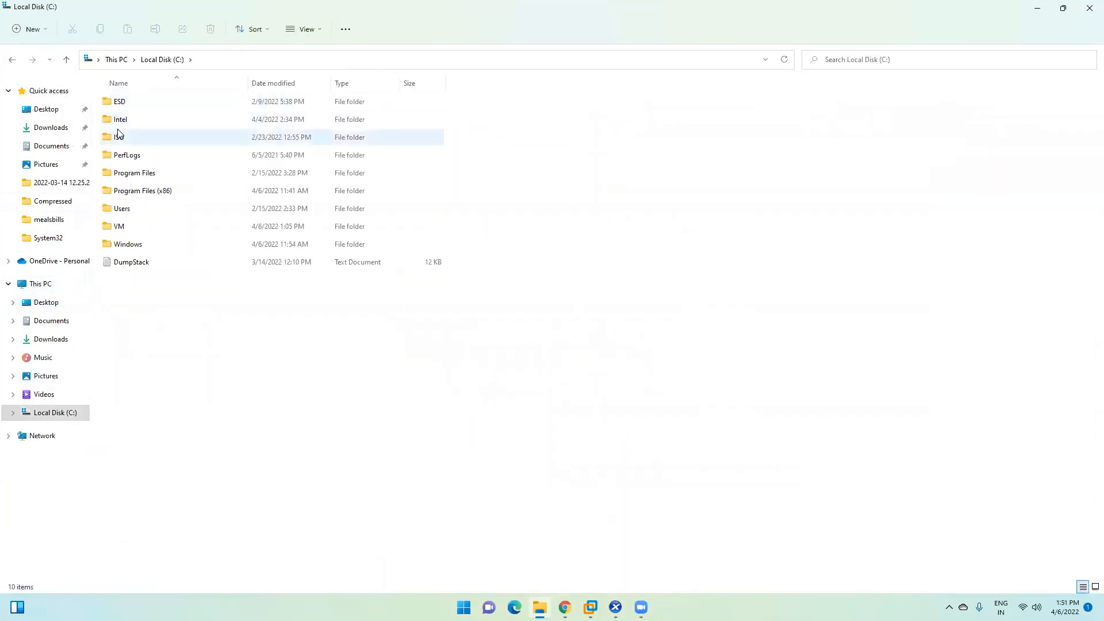
double_click(132, 137)
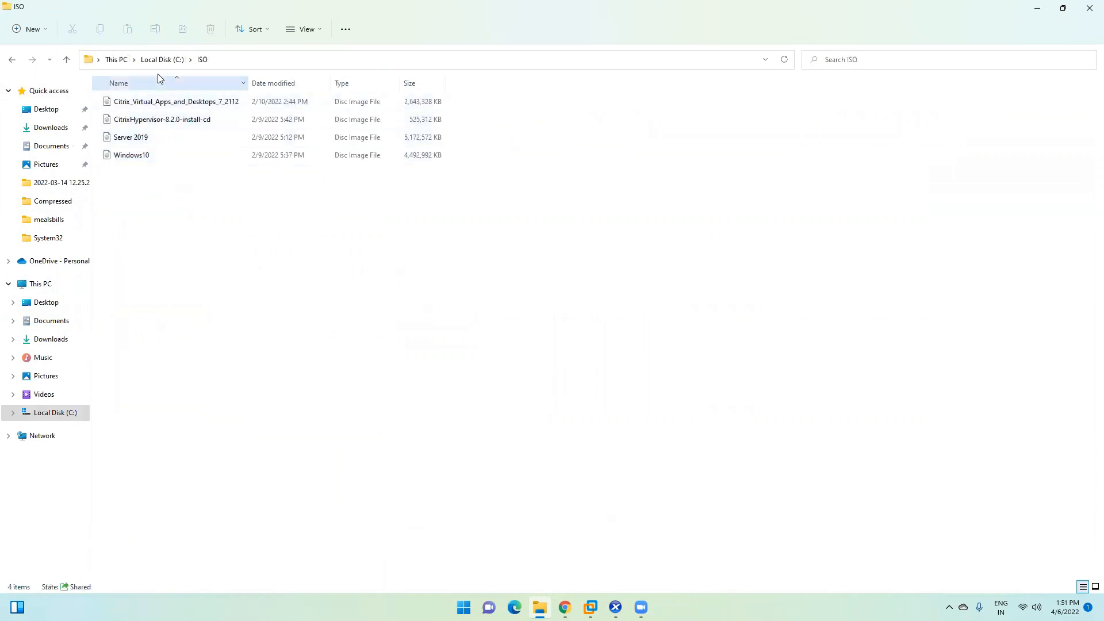
left_click(168, 62)
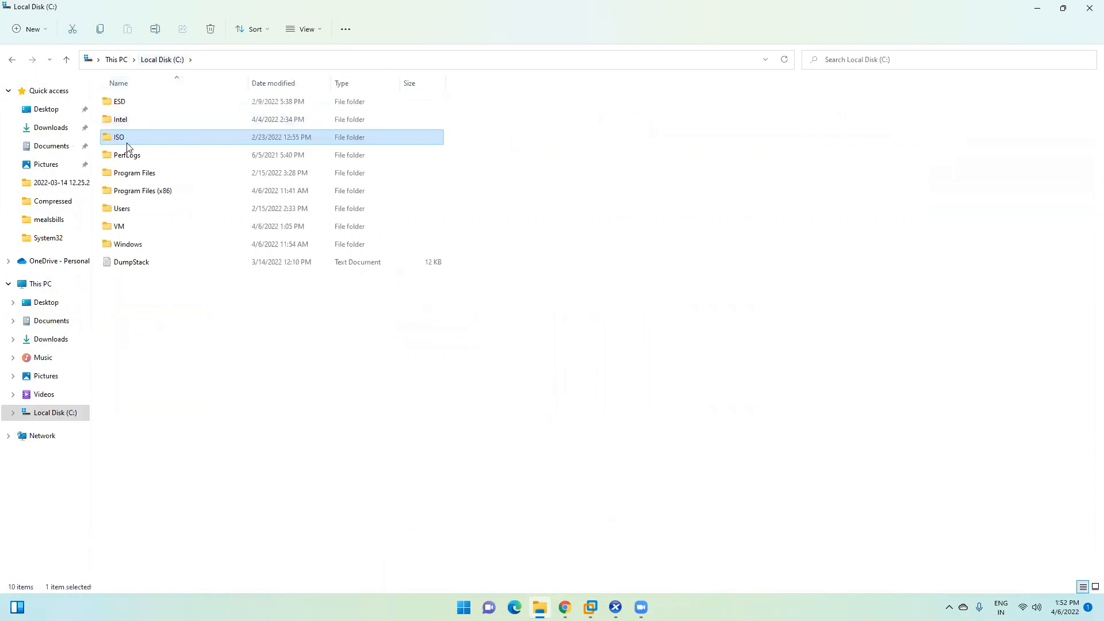
Step: Confirm the ISO folder's network share path and Advanced Sharing settings in its Properties
right_click(130, 142)
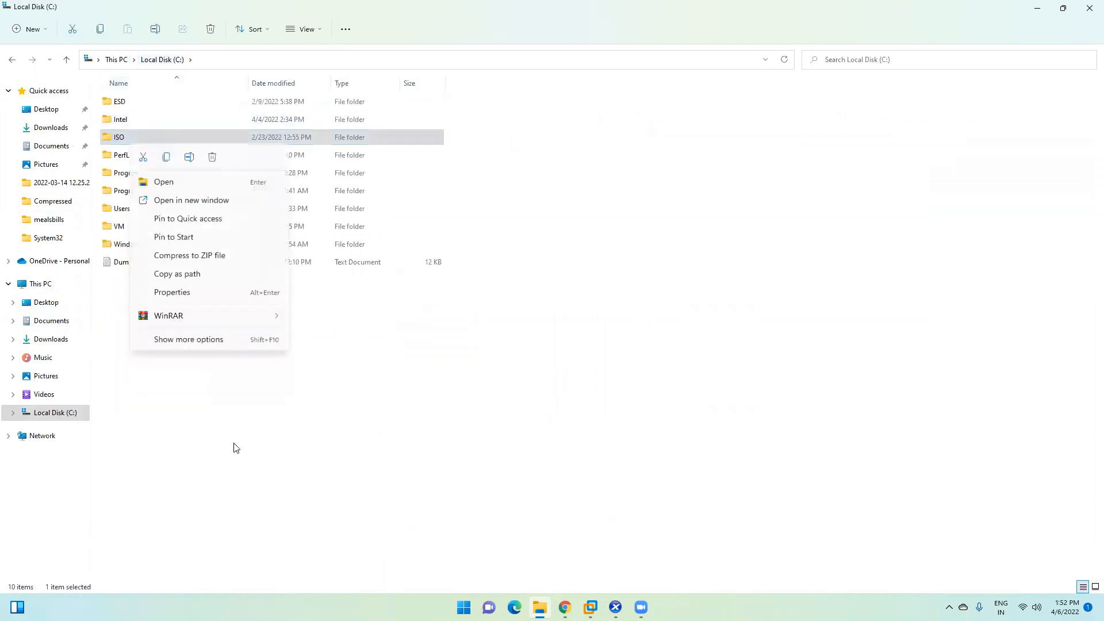
left_click(188, 339)
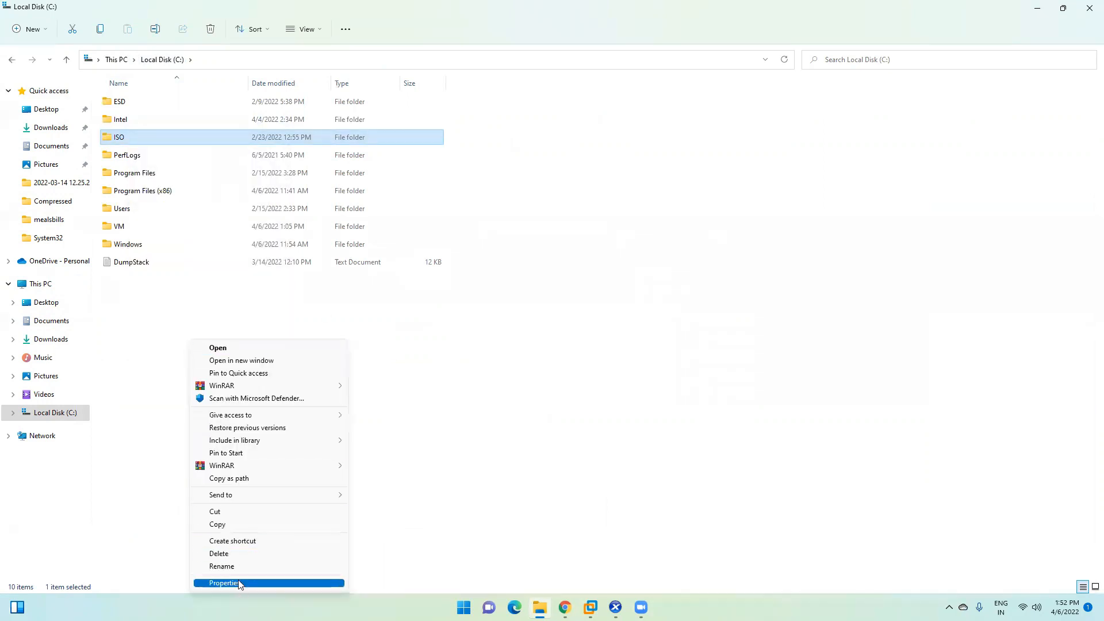
left_click(224, 583)
left_click(183, 172)
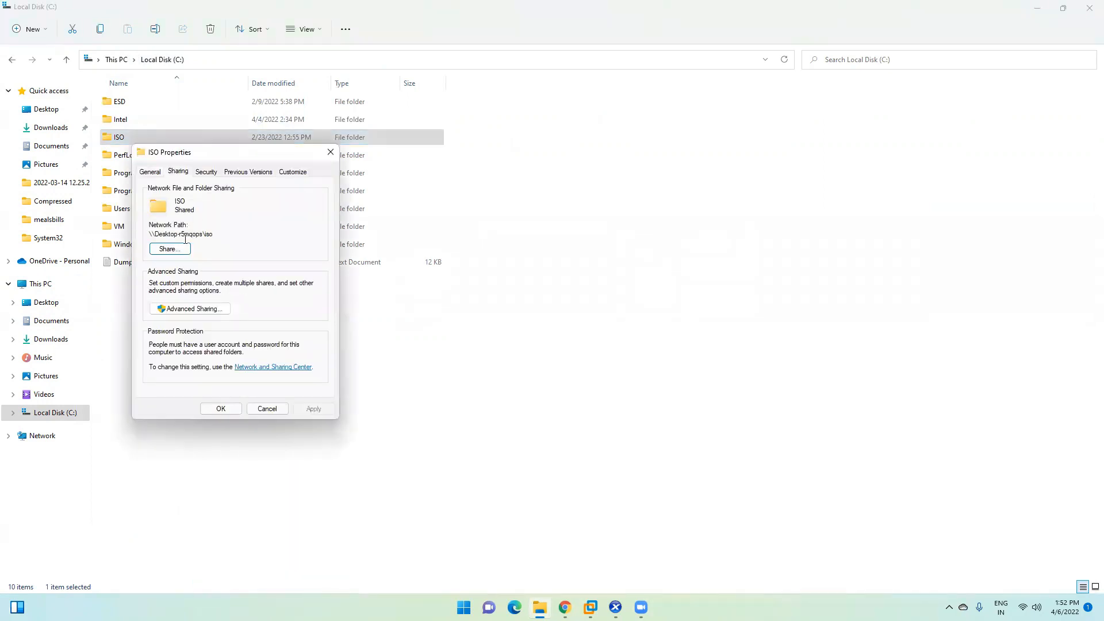
left_click_drag(216, 235, 149, 235)
left_click(177, 310)
left_click(214, 355)
left_click(222, 408)
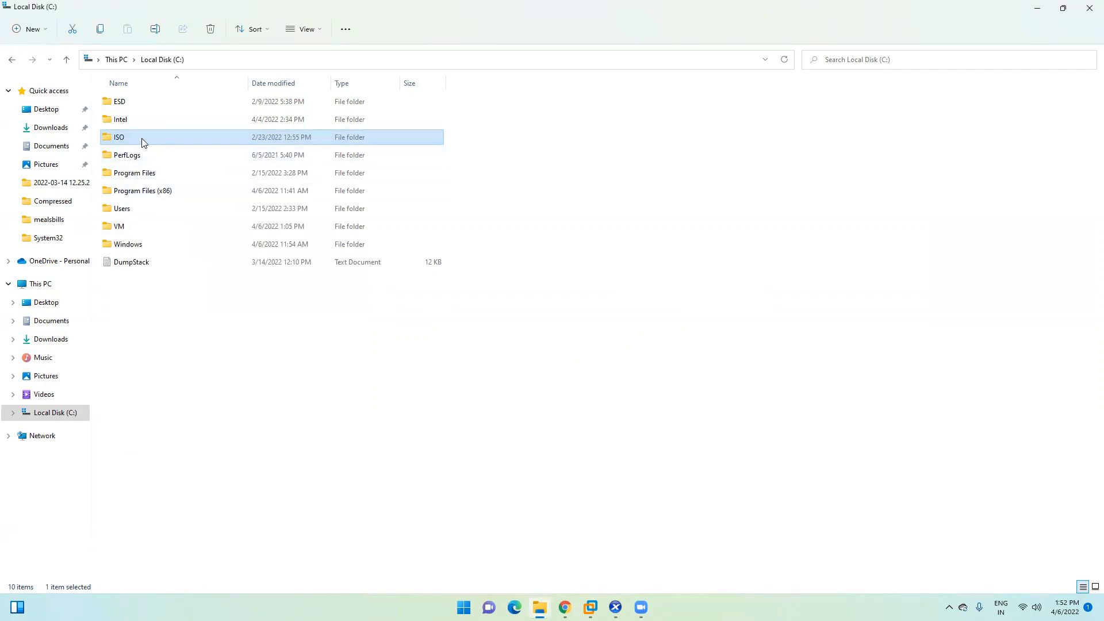
key("super+r")
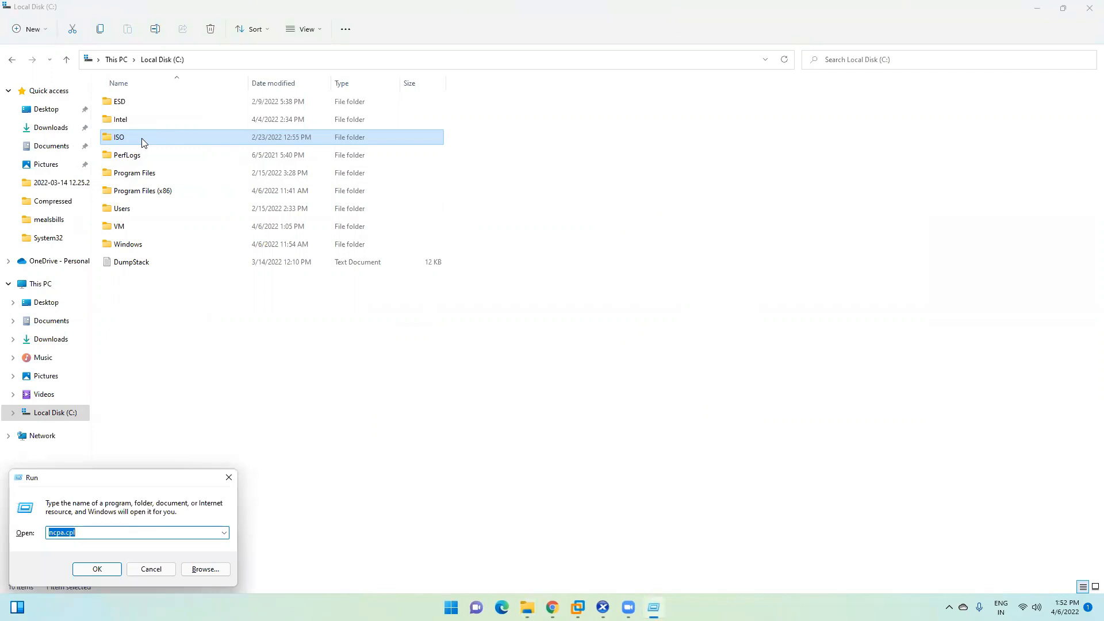
Step: Check that VMnet1's IPv4 address is 192.168.10.1 with mask 255.255.255.0
key("Return")
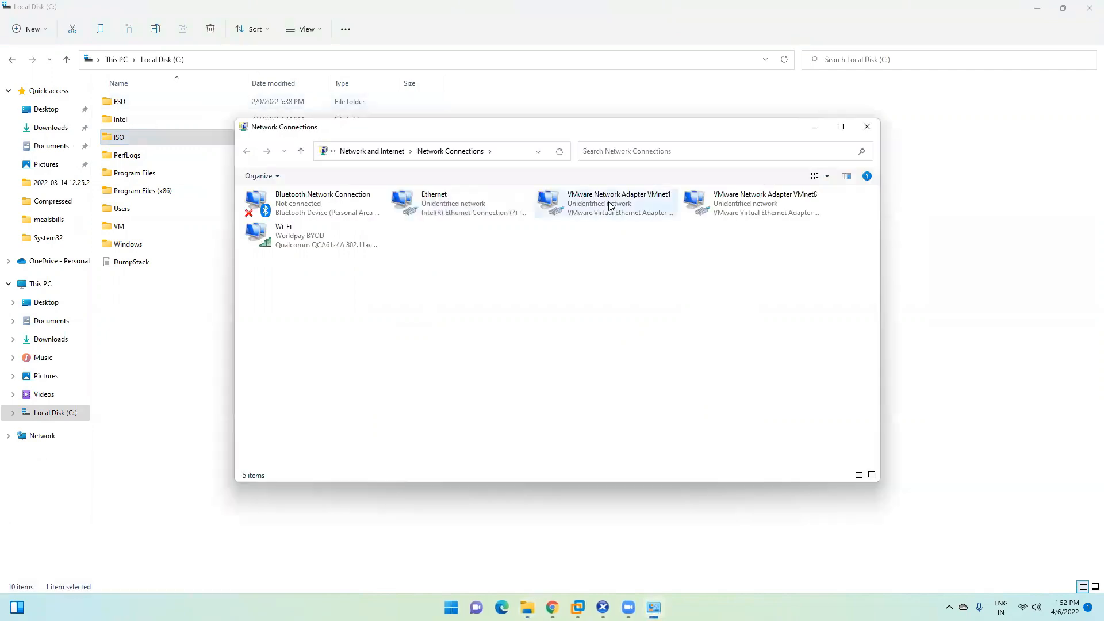
double_click(611, 205)
left_click(486, 298)
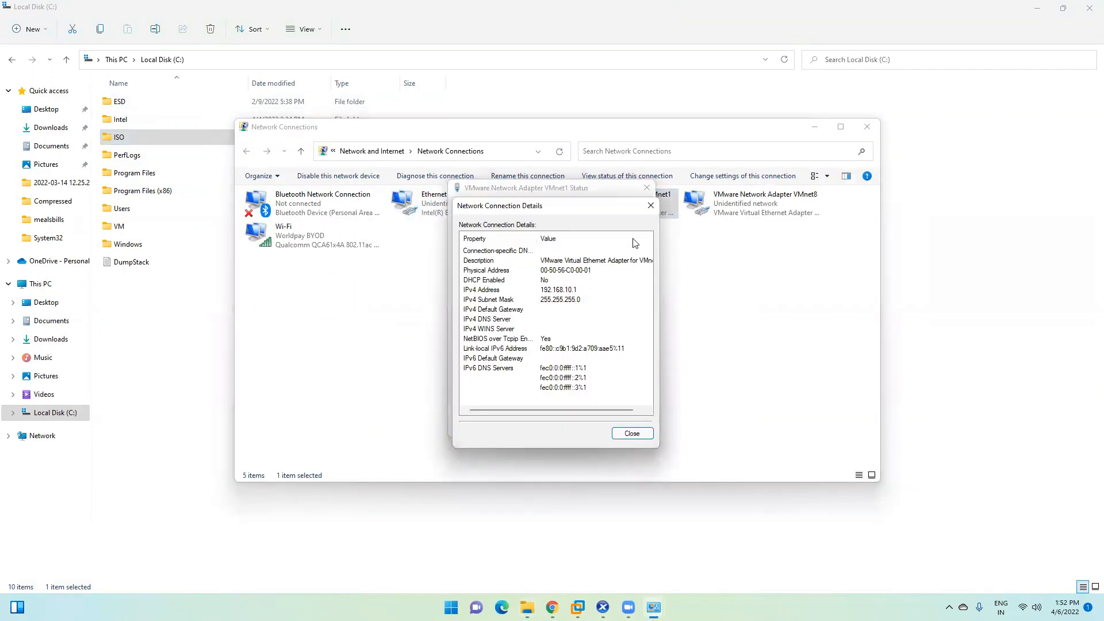
left_click(650, 205)
left_click(646, 188)
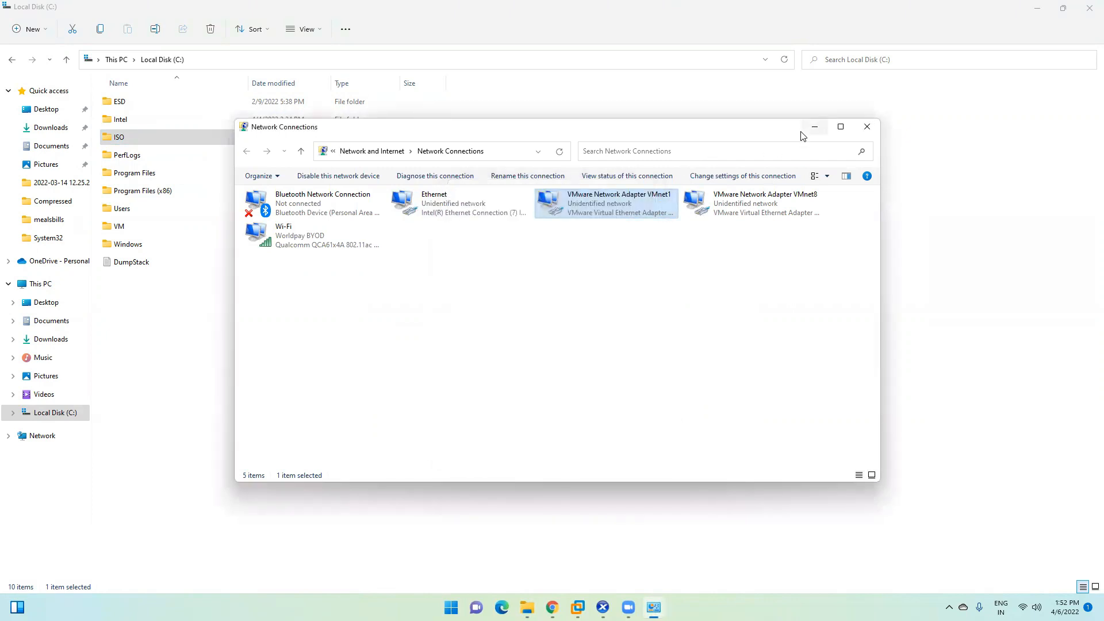
Step: Put away Network Connections and switch back to the XenCenter console
left_click(815, 126)
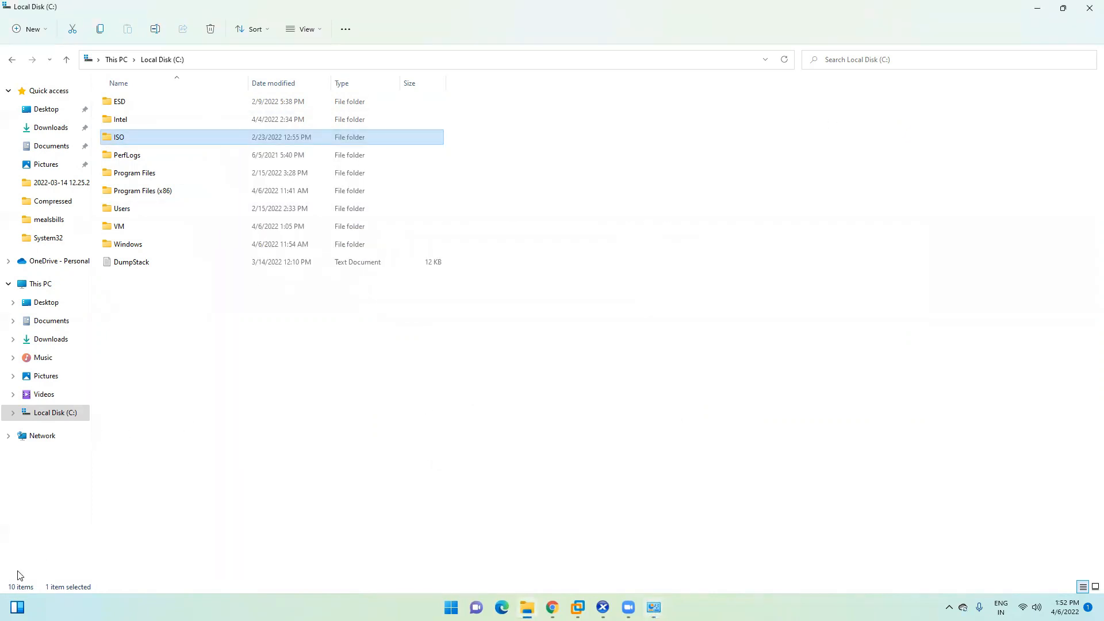
left_click(451, 608)
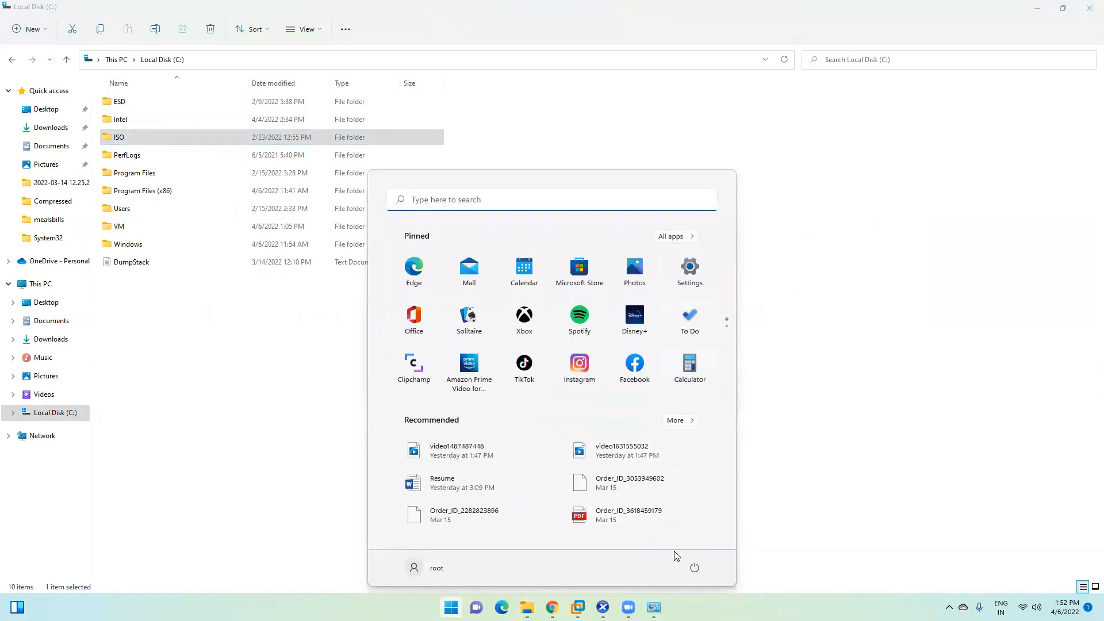
left_click(915, 302)
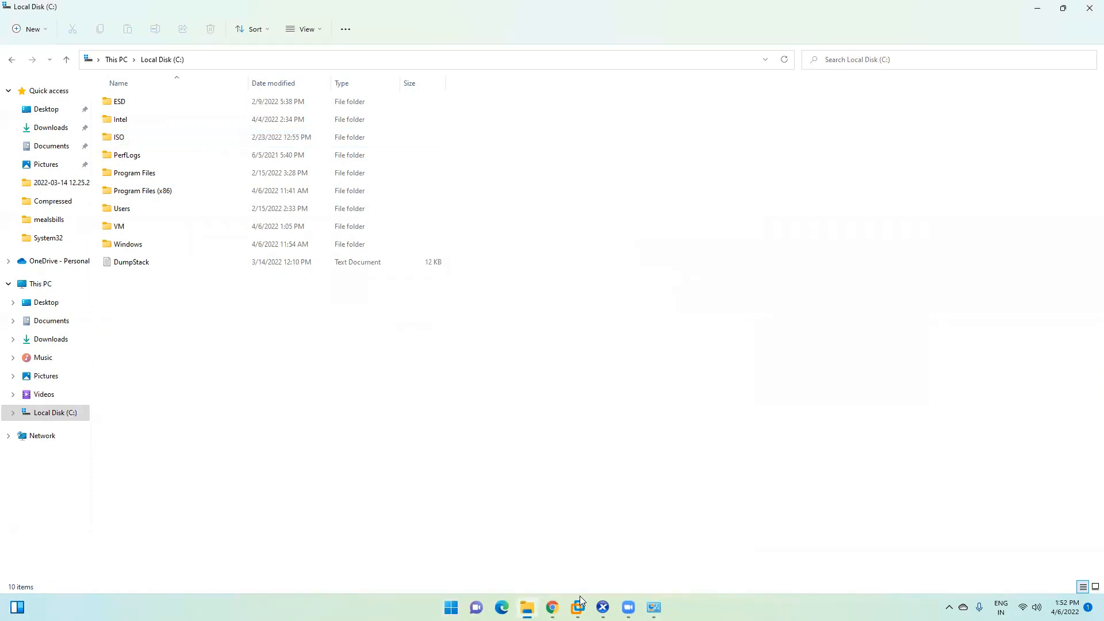
mouse_move(579, 608)
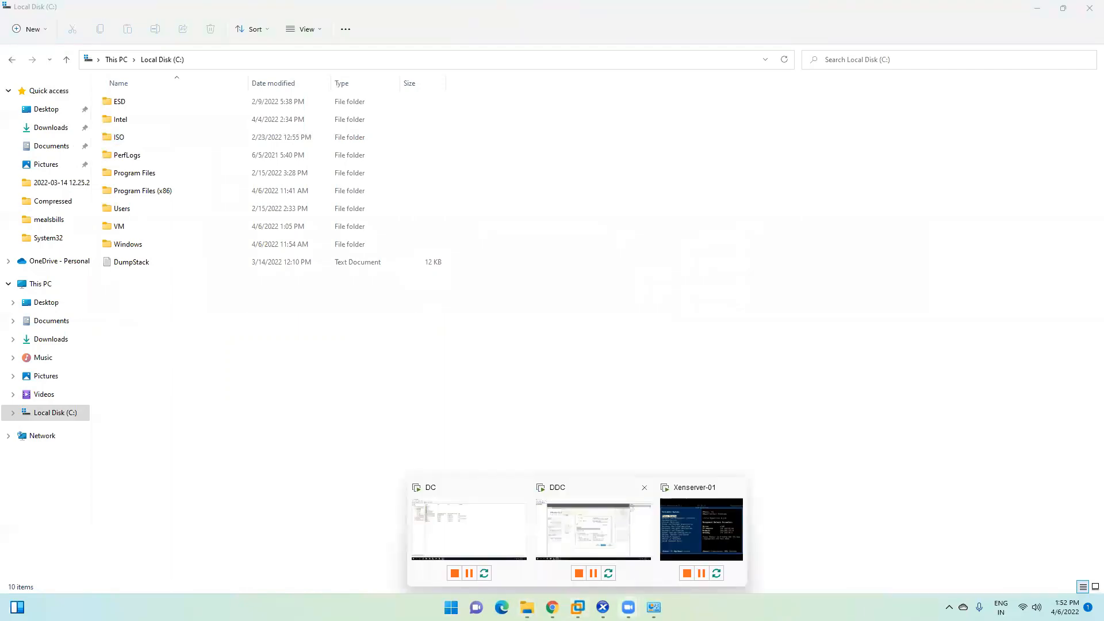
left_click(568, 561)
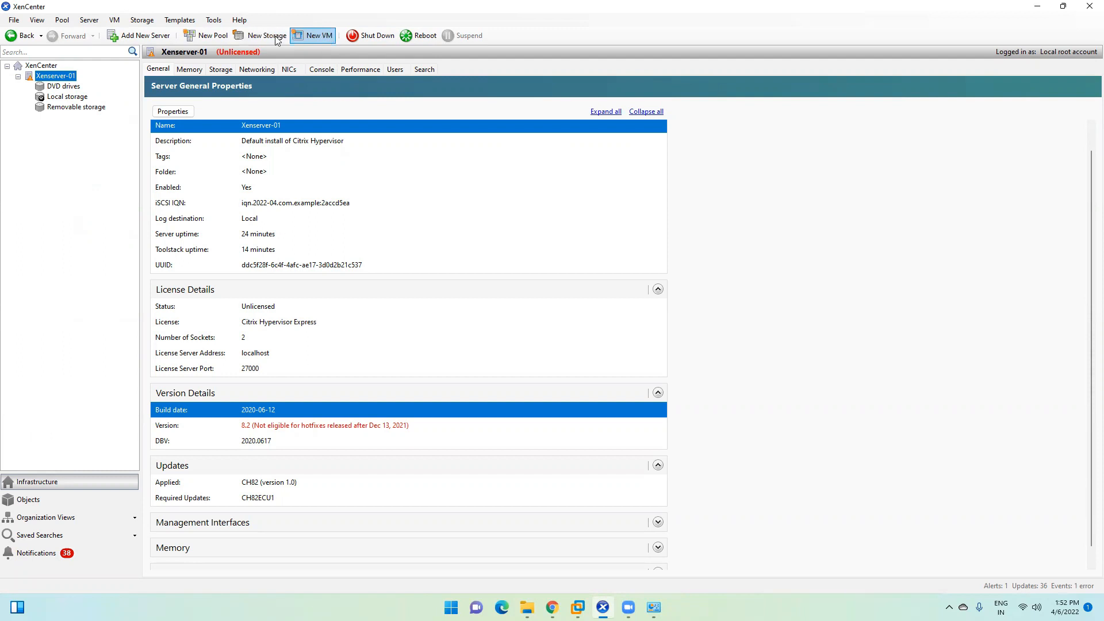
Step: Launch New Storage for Xenserver-01, step through the iSCSI pages, then back up to storage type
left_click(94, 21)
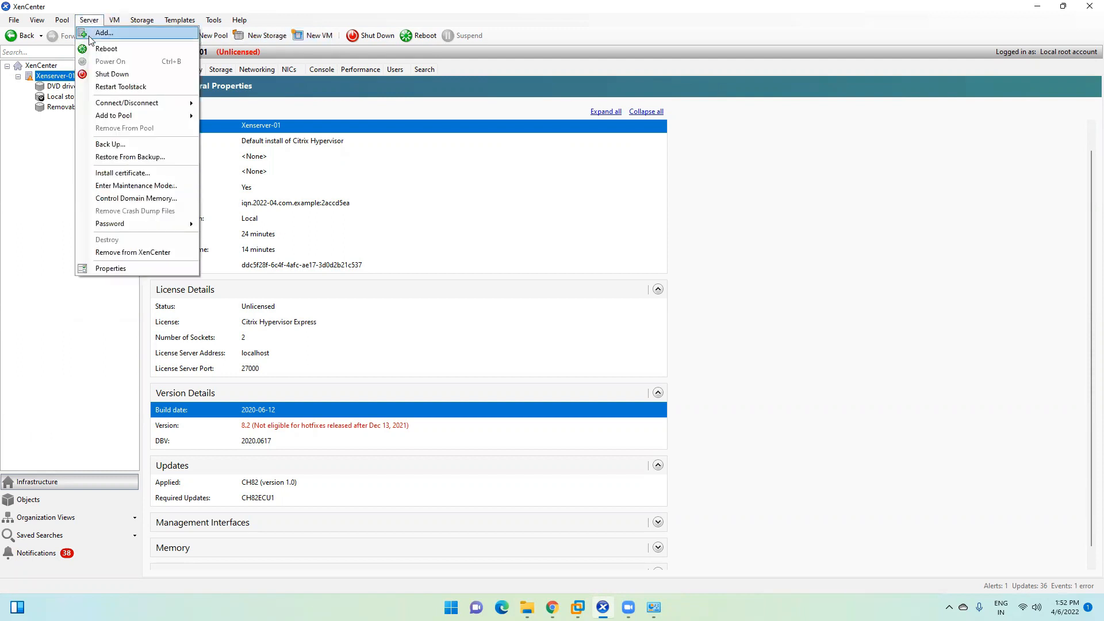
mouse_move(13, 20)
left_click(45, 199)
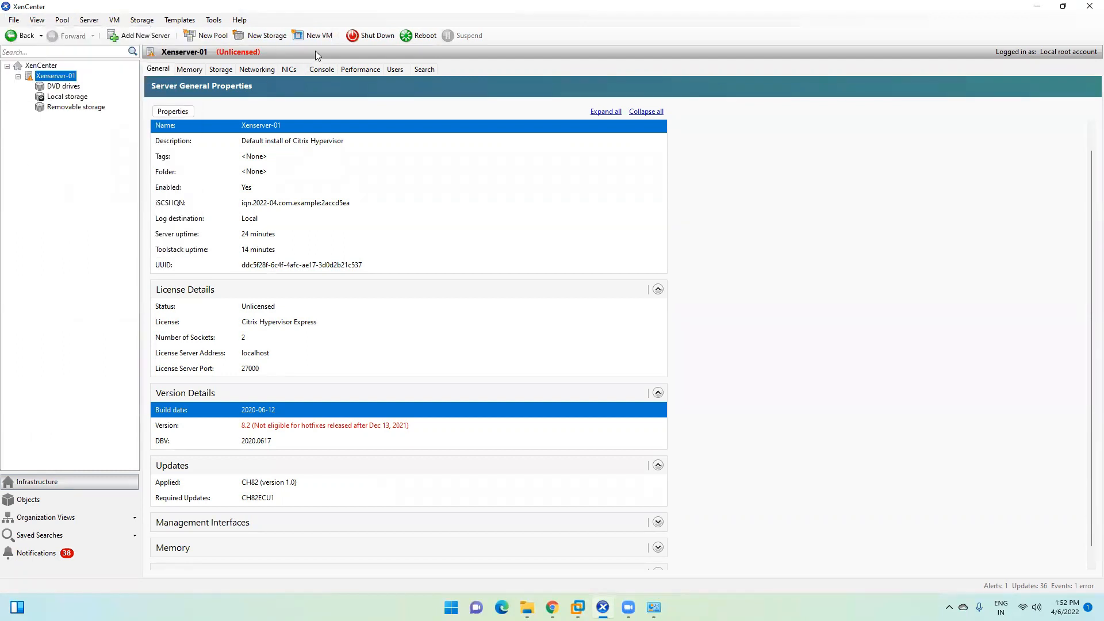
left_click(262, 36)
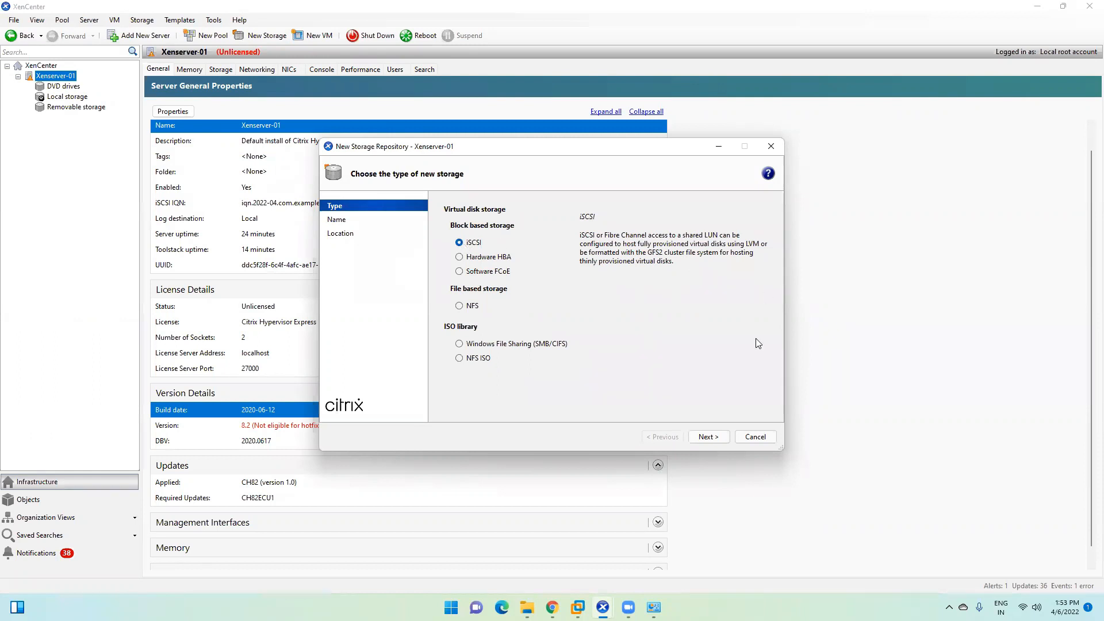
left_click(708, 436)
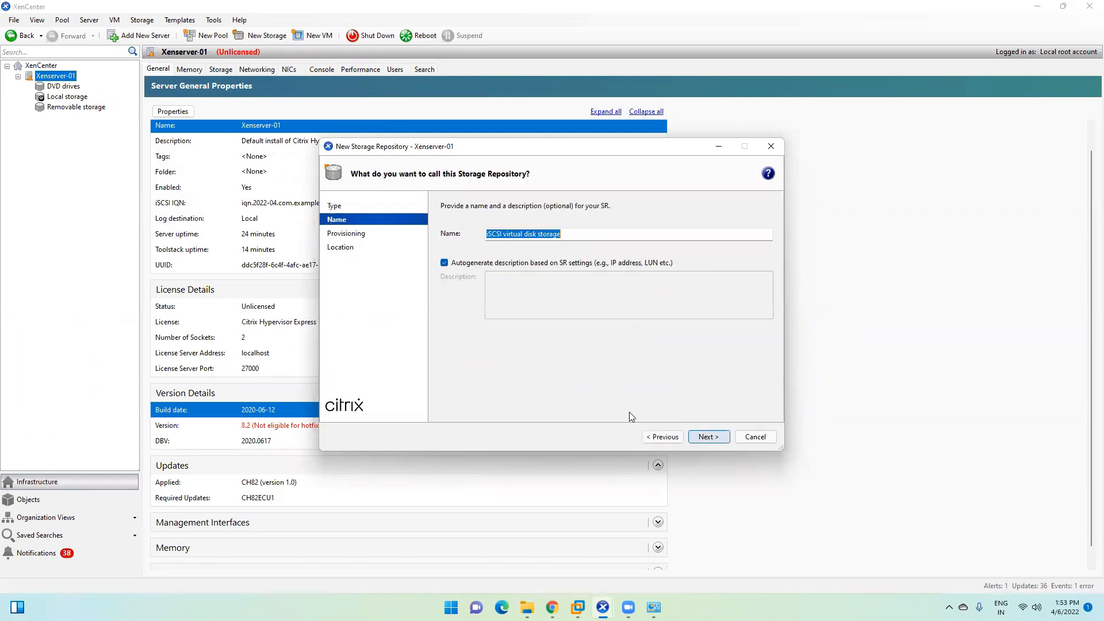
left_click(703, 441)
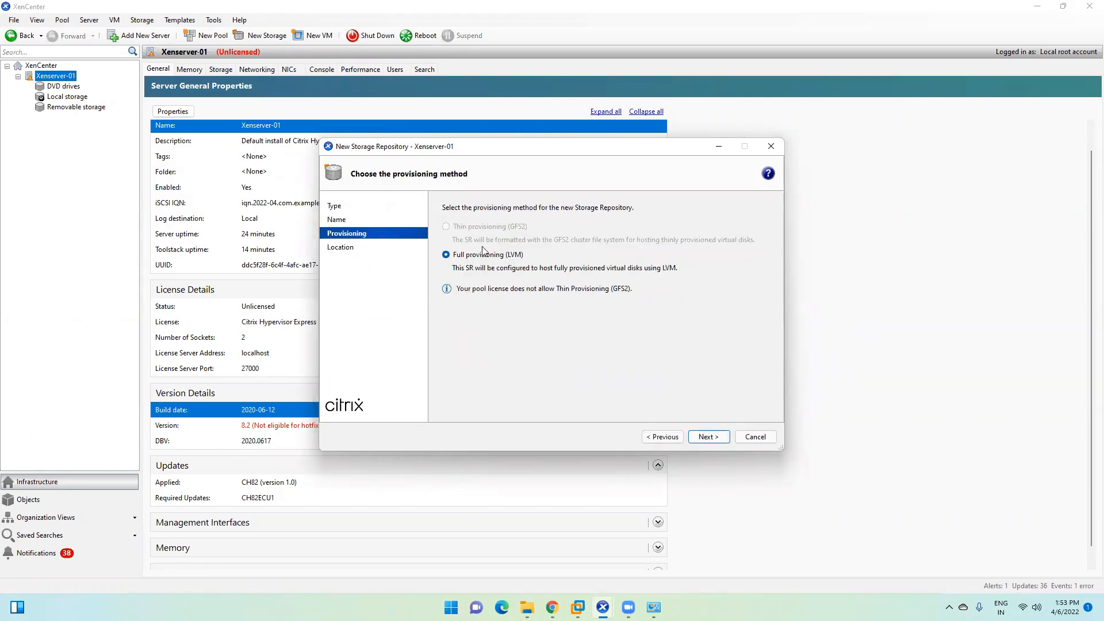
left_click(708, 437)
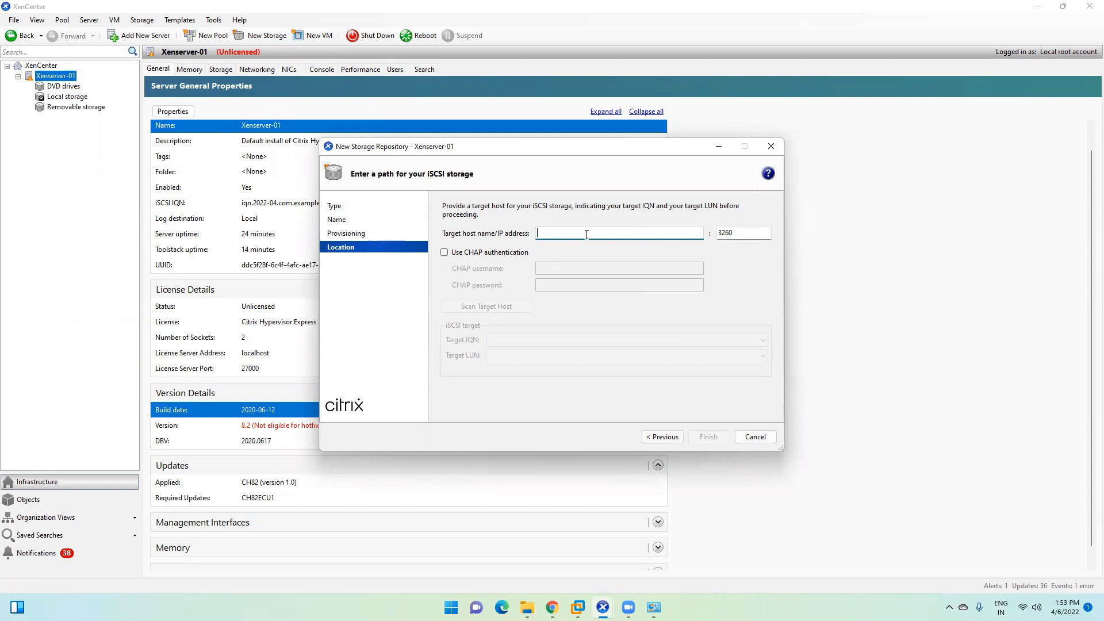
left_click(657, 437)
left_click(654, 438)
left_click(654, 437)
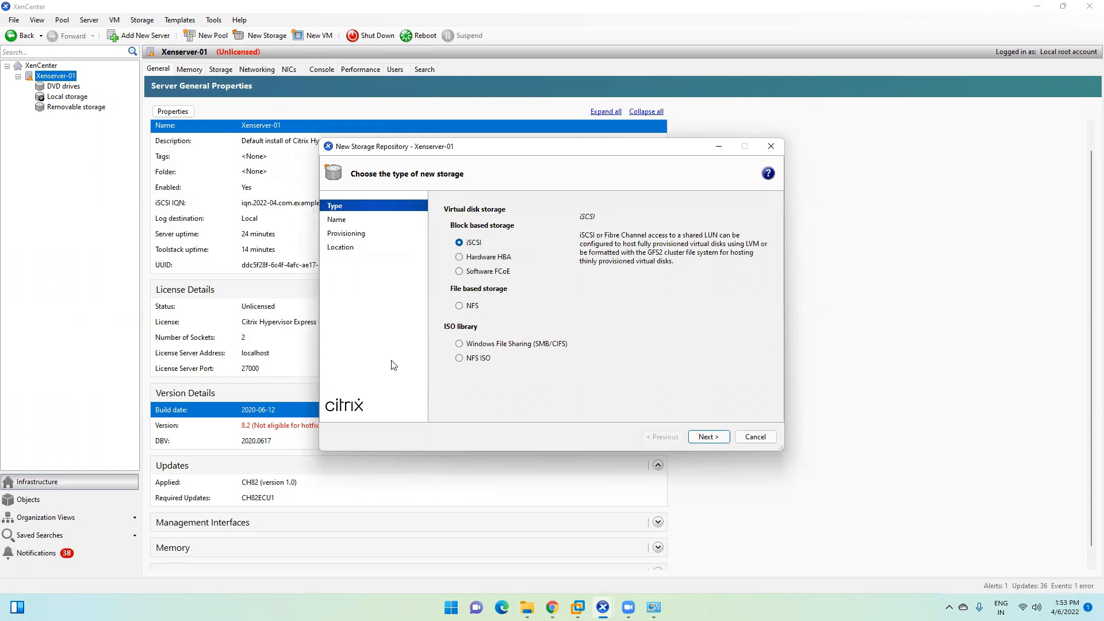
Step: Choose Windows File Sharing (SMB/CIFS), rename it 'ISO library', and enter share \\192.168.10.1\iso
left_click(460, 346)
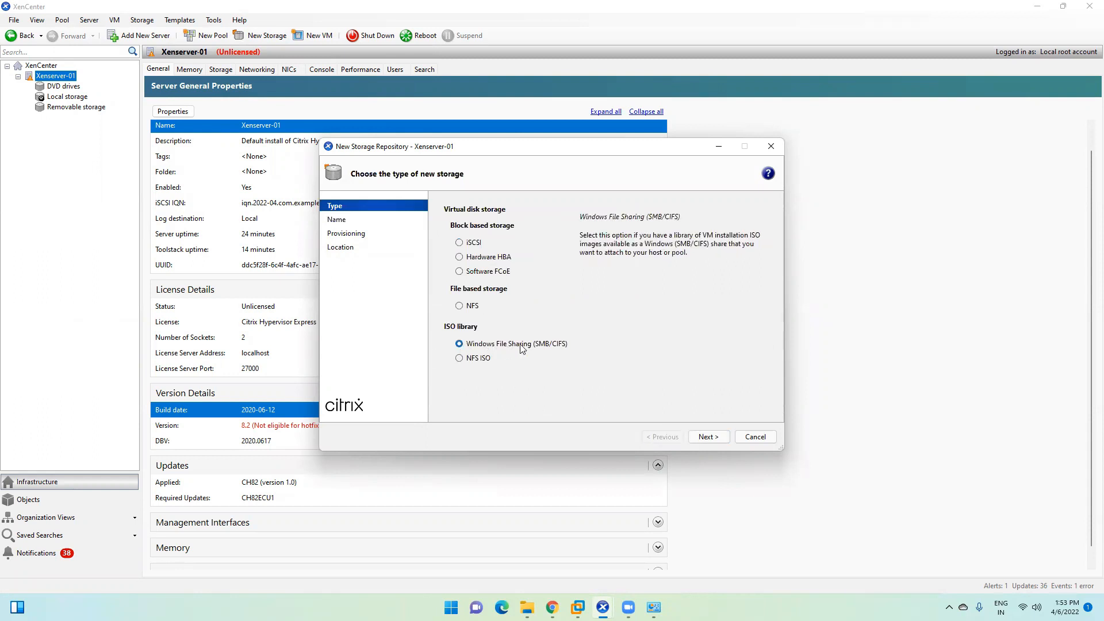
left_click(708, 437)
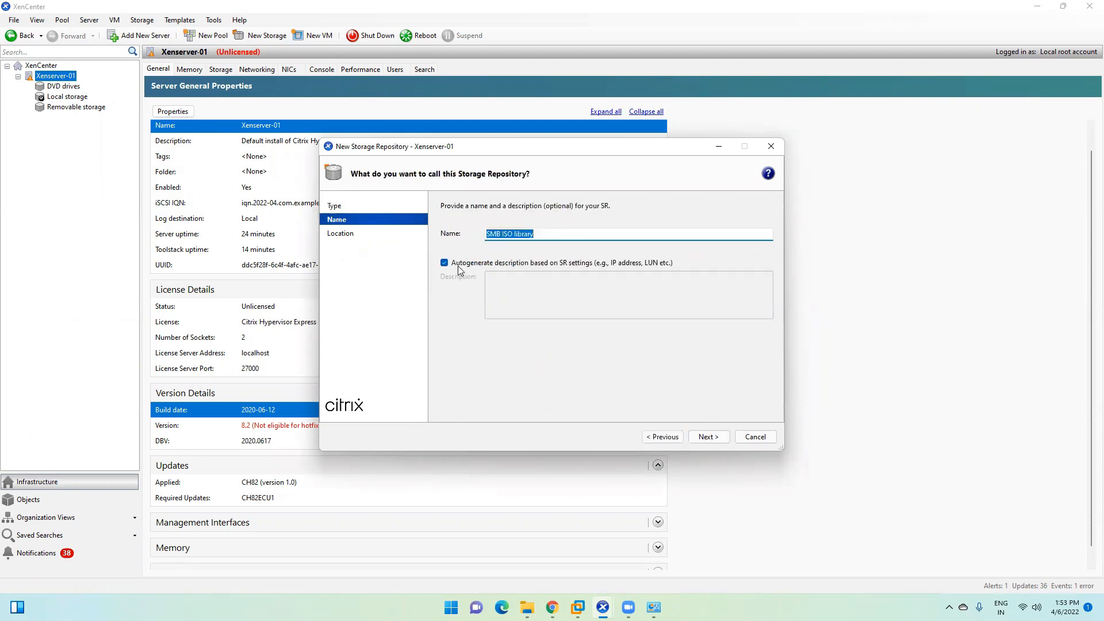
left_click(503, 234)
key("BackSpace")
key("BackSpace")
key("BackSpace")
key("BackSpace")
left_click(709, 437)
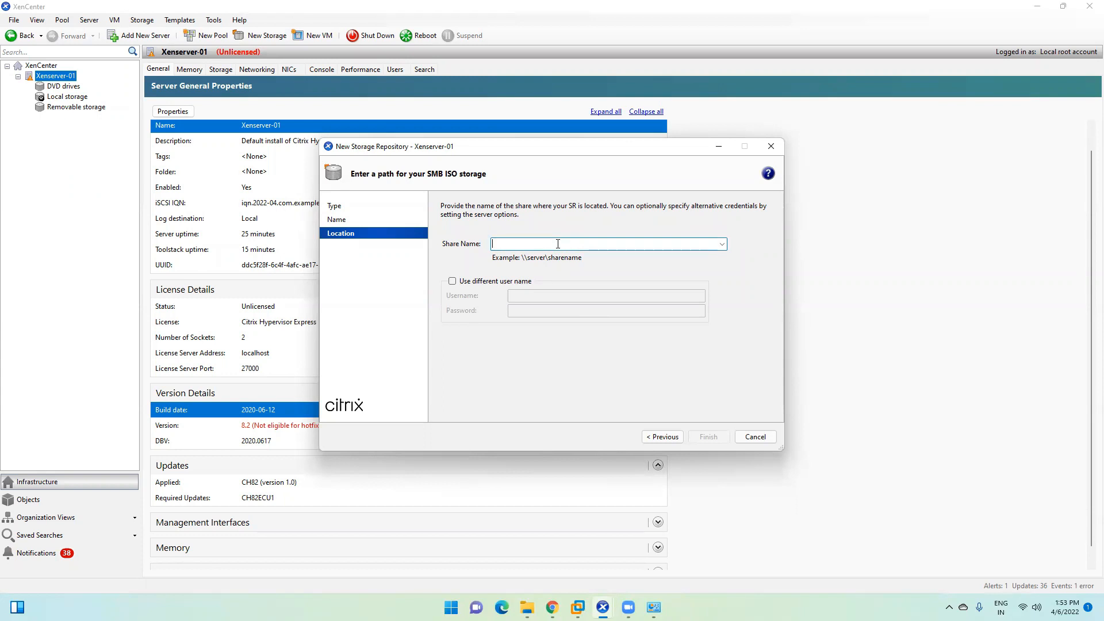
type("\\\\192.168.10.1\\iso")
Step: Enable separate credentials, enter the share's username and password, Finish, and close the mount error
left_click(453, 281)
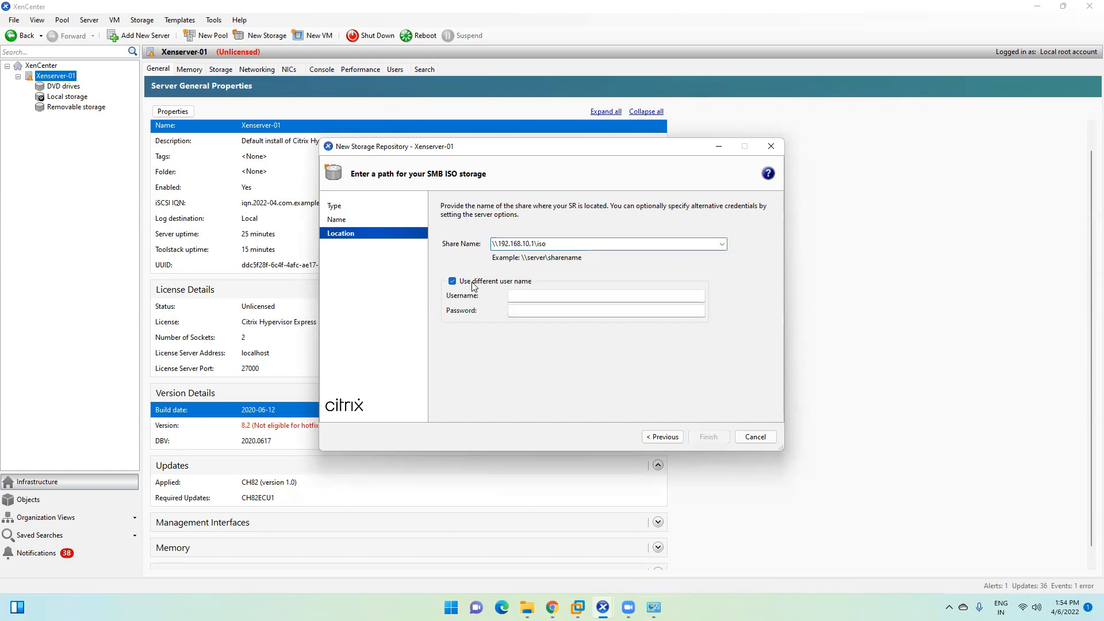
left_click(534, 298)
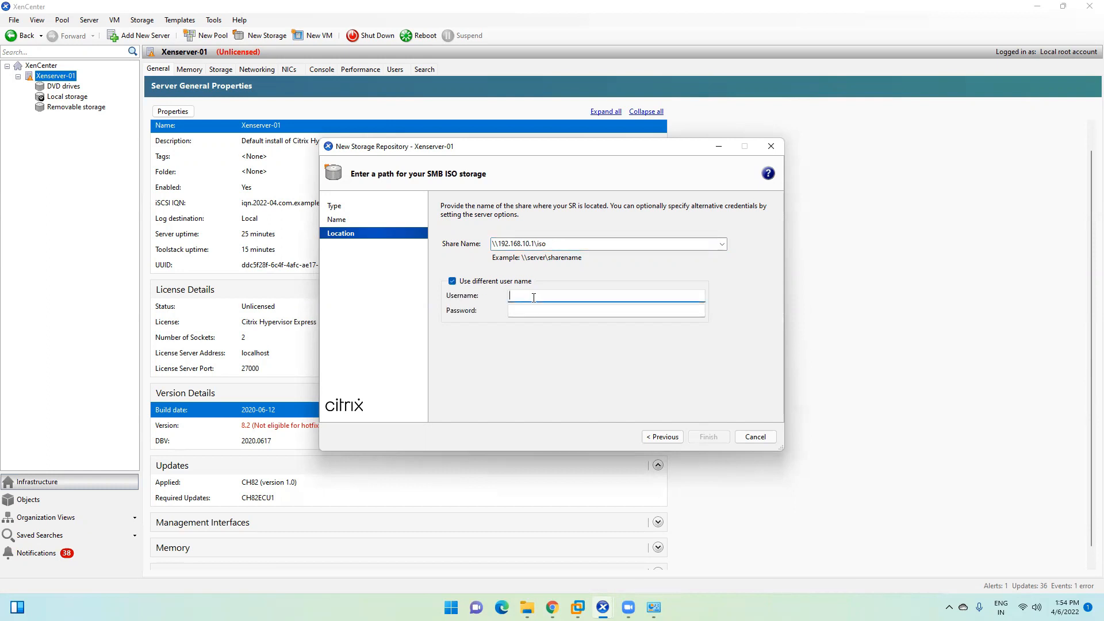
type("root")
key("Tab")
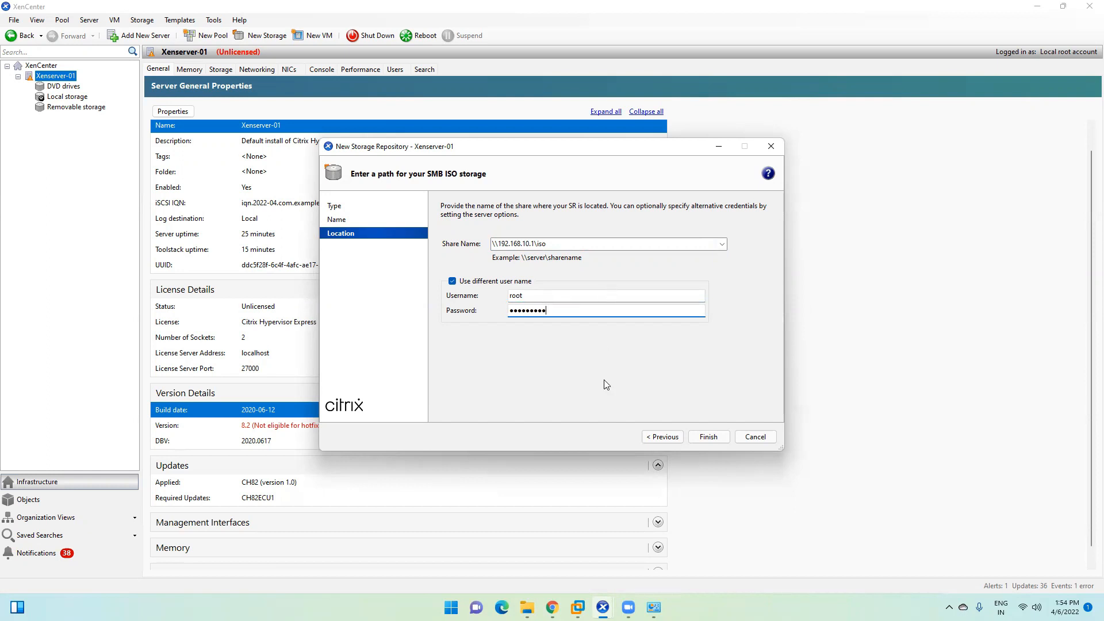
left_click(701, 439)
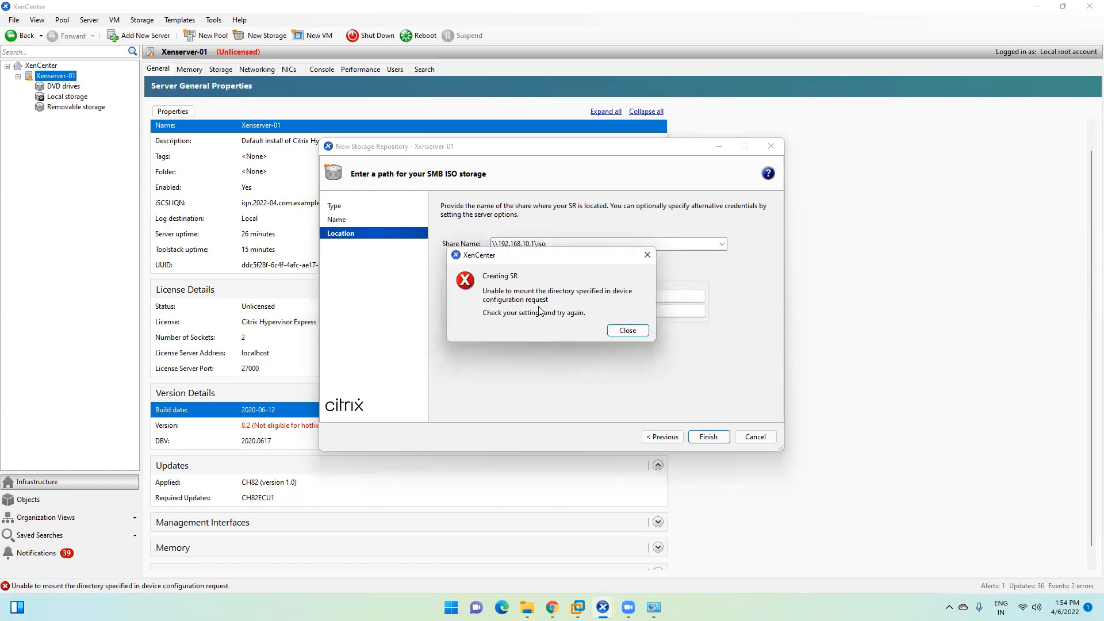
left_click(627, 331)
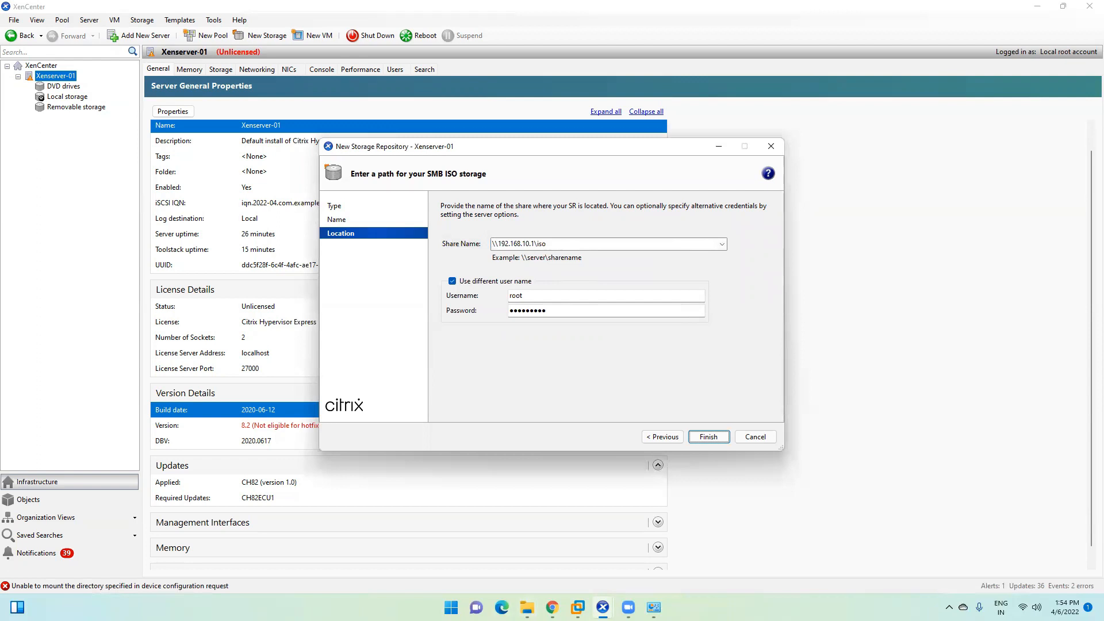
Step: Recheck the ISO folder's sharing, Advanced Sharing and share permissions, then close each dialog
left_click(527, 607)
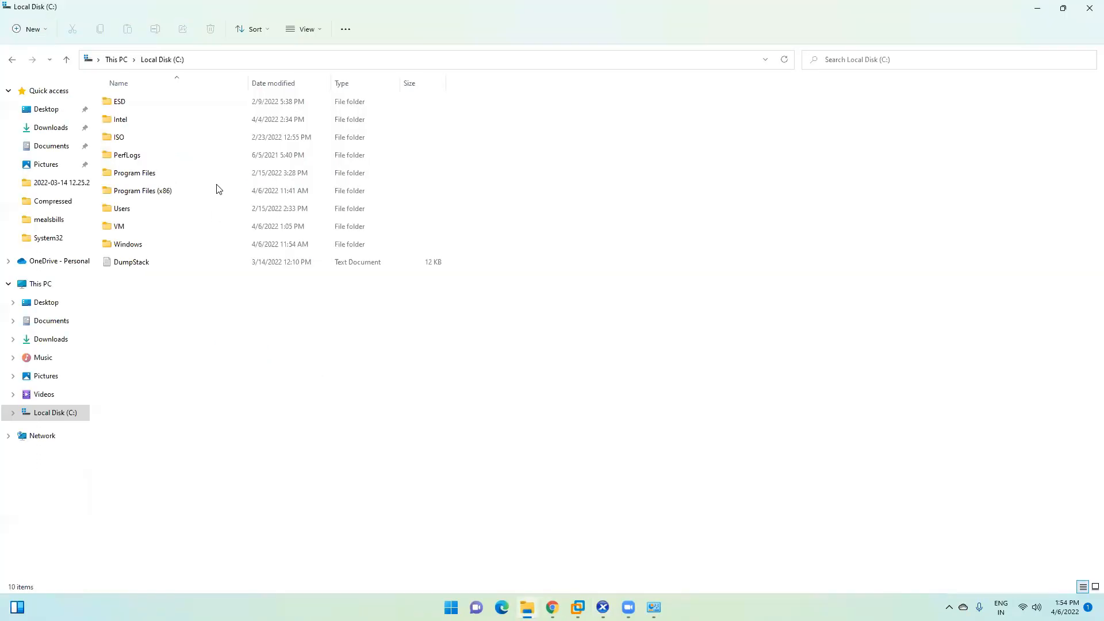
right_click(118, 137)
left_click(192, 331)
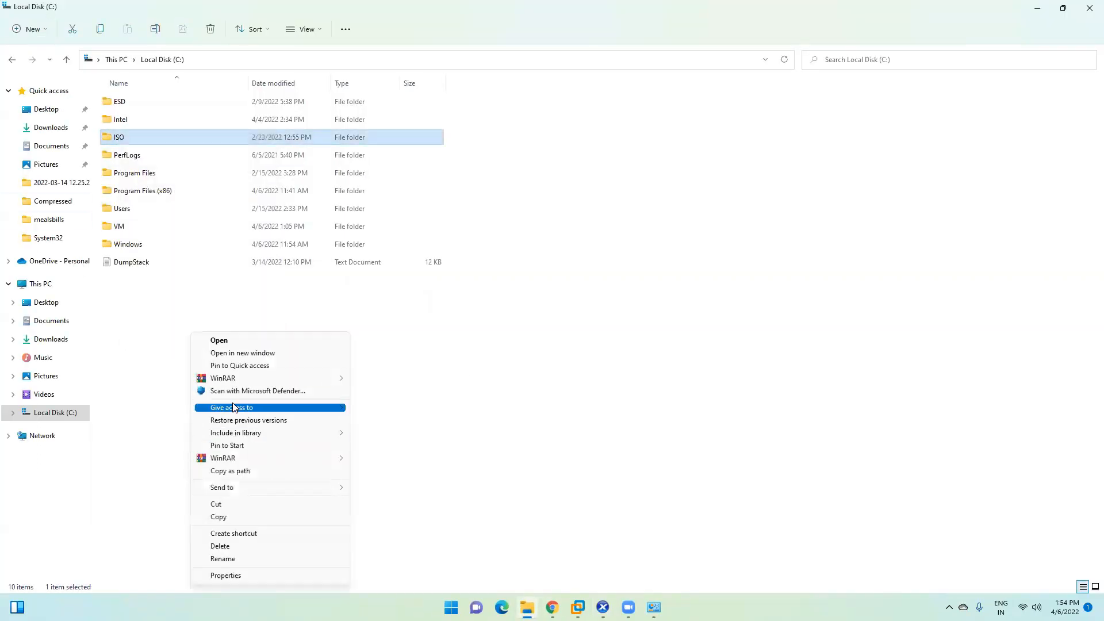
left_click(273, 576)
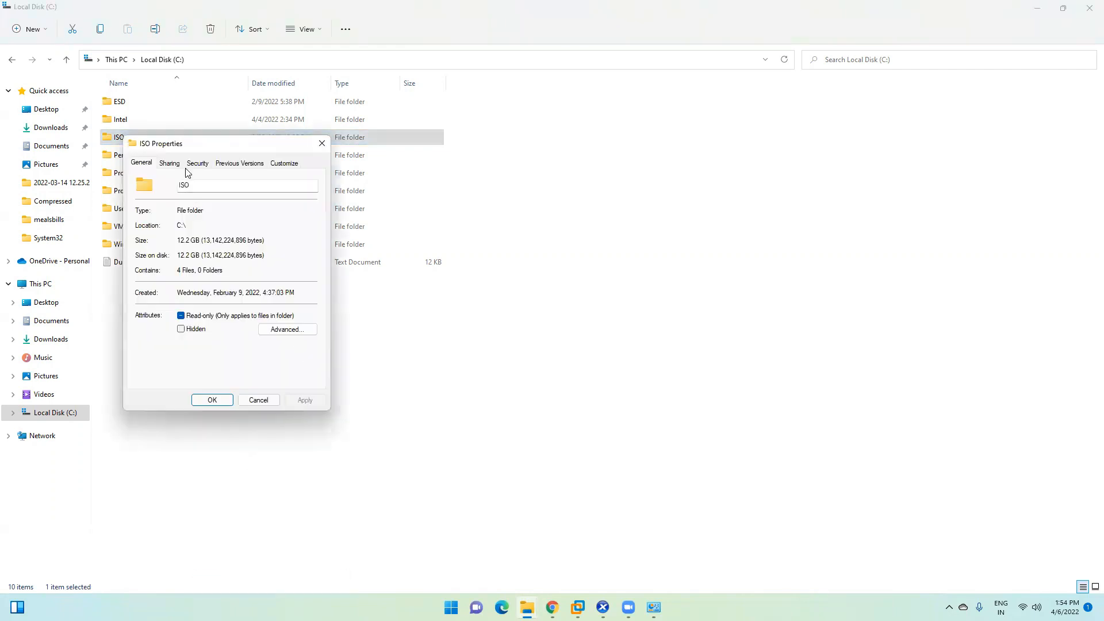
left_click(176, 166)
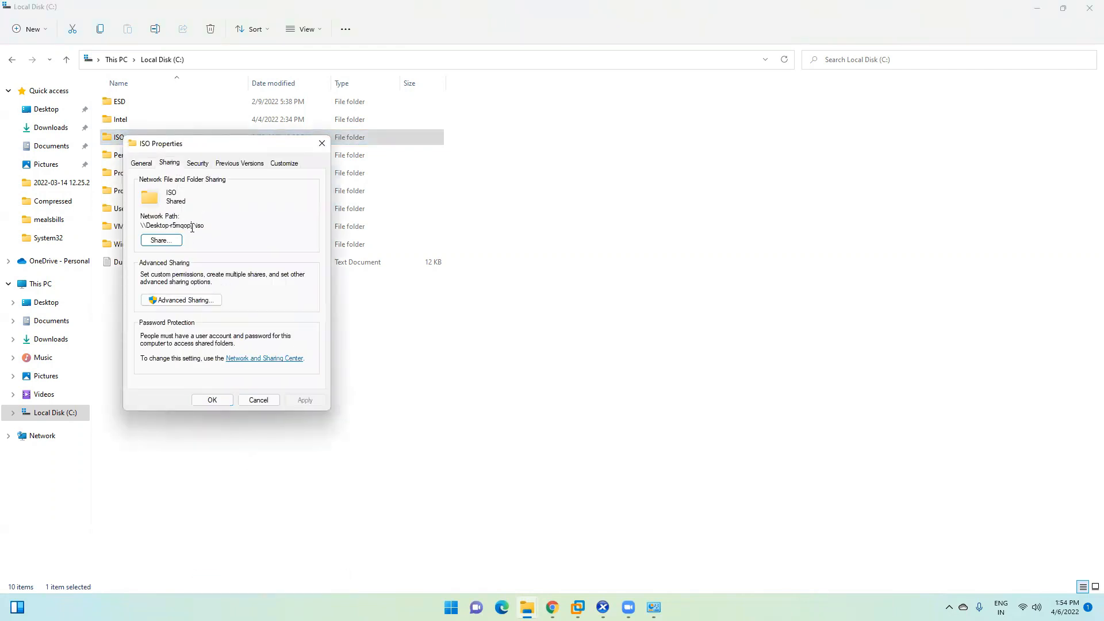
left_click(186, 299)
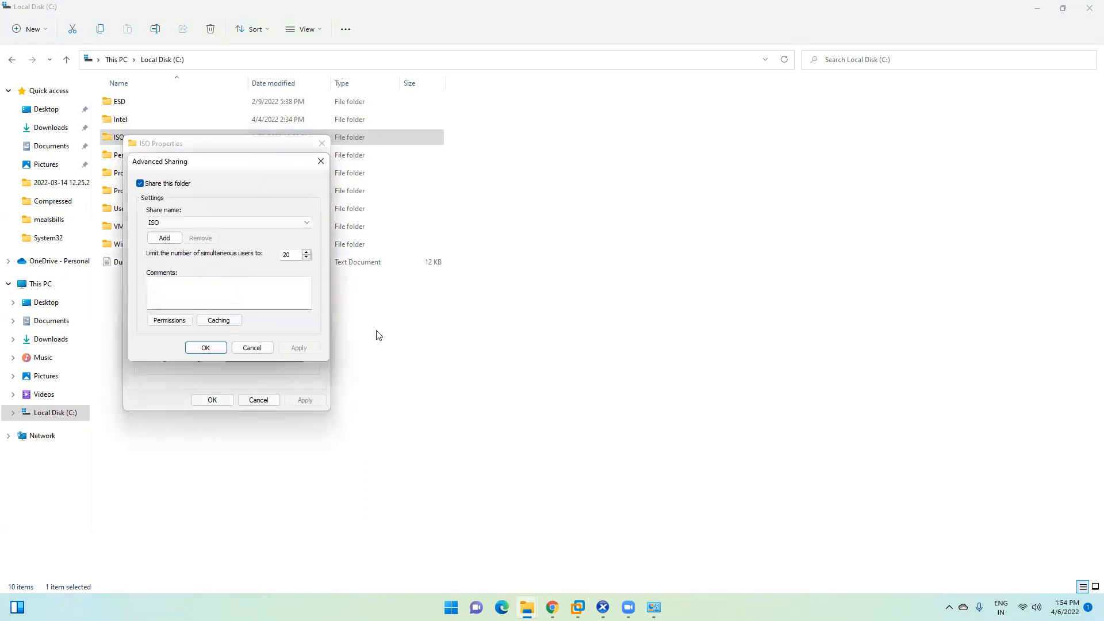
left_click(169, 321)
left_click(224, 409)
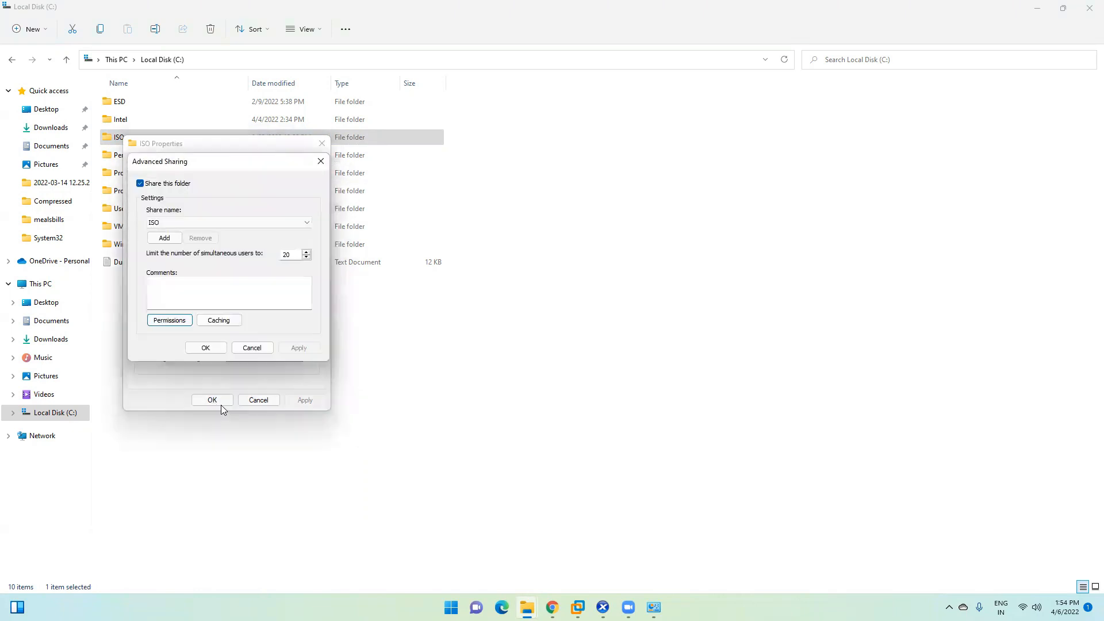
left_click(209, 348)
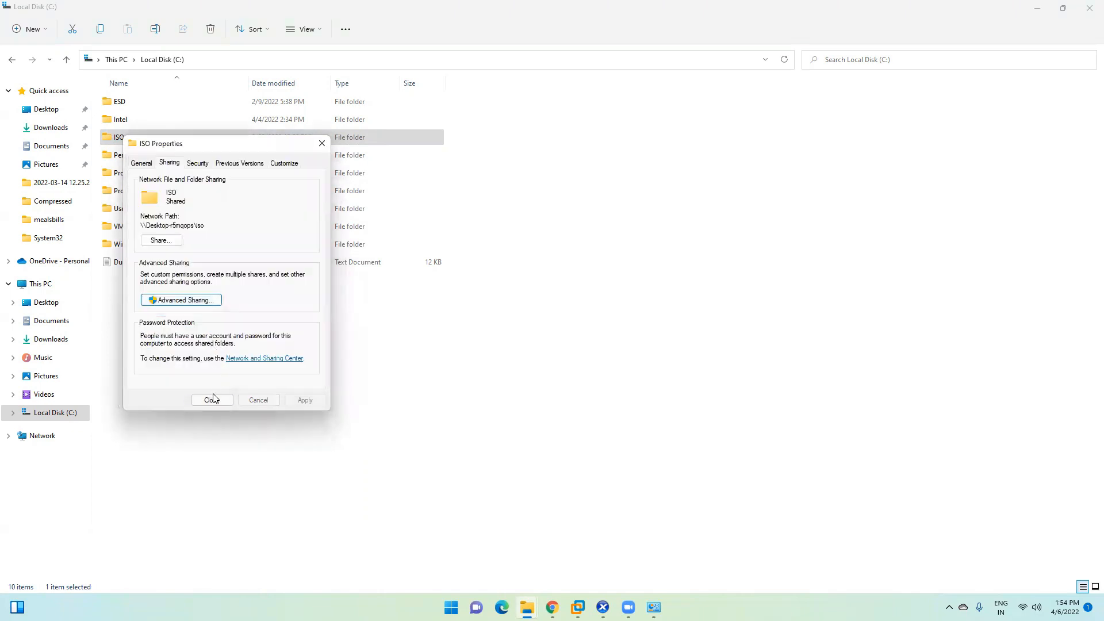
left_click(212, 400)
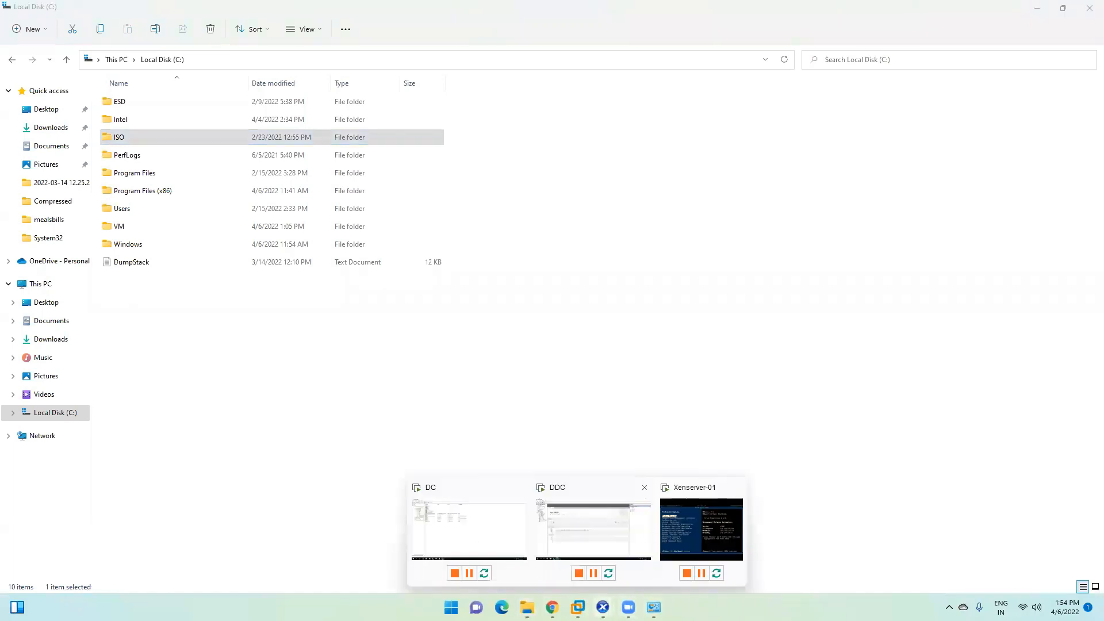
Step: Back in the storage wizard, retype the share password and submit to create ISO library
mouse_move(603, 607)
left_click(640, 536)
double_click(530, 310)
type("p")
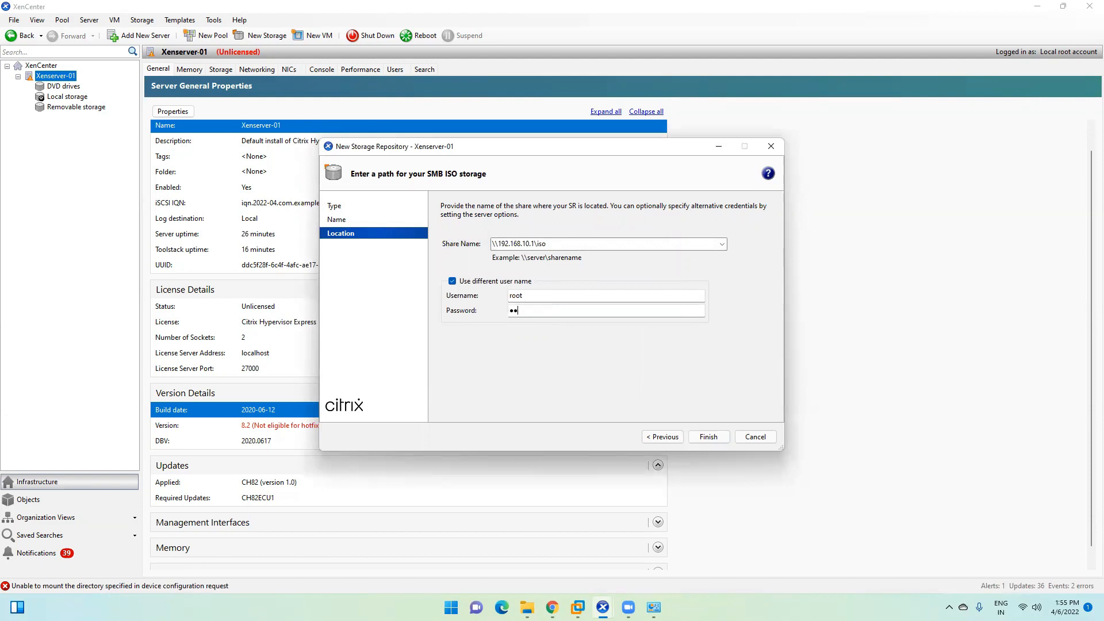
type("•••••••")
key("Return")
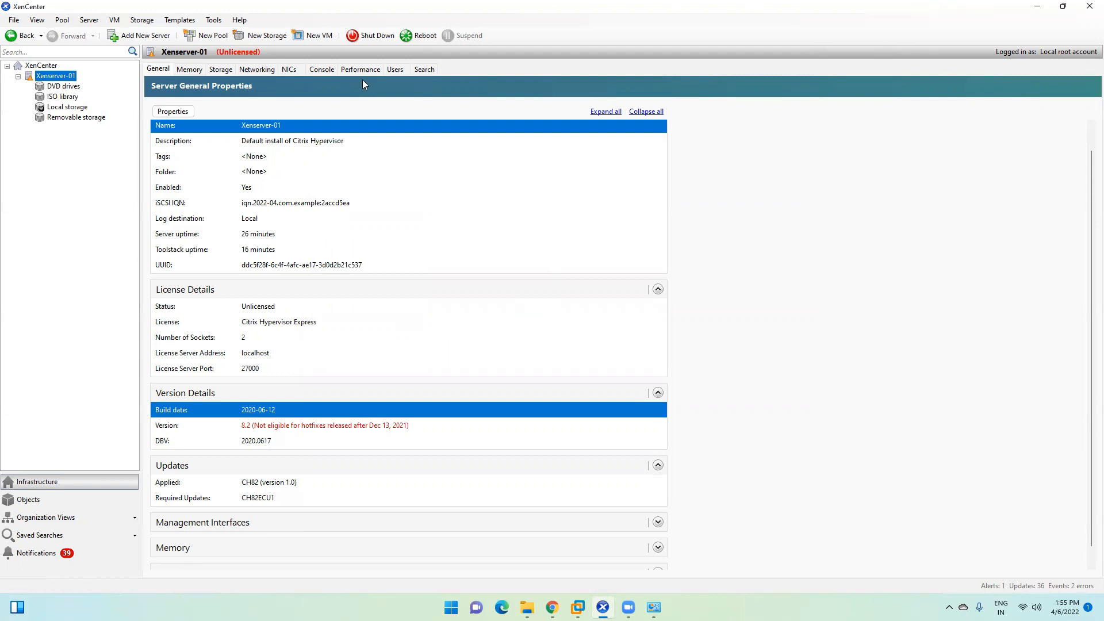
Step: Show the ISO library's Storage tab and browse the CitrixHypervisor, Server 2019, Windows10 and Citrix Virtual Apps ISOs
left_click(59, 101)
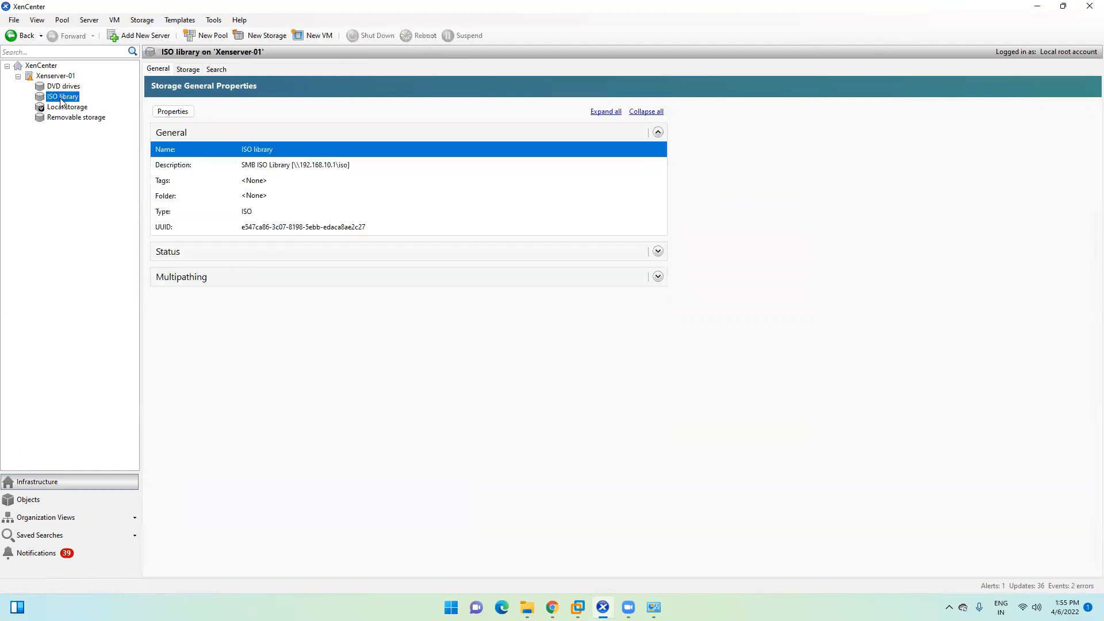
left_click(188, 70)
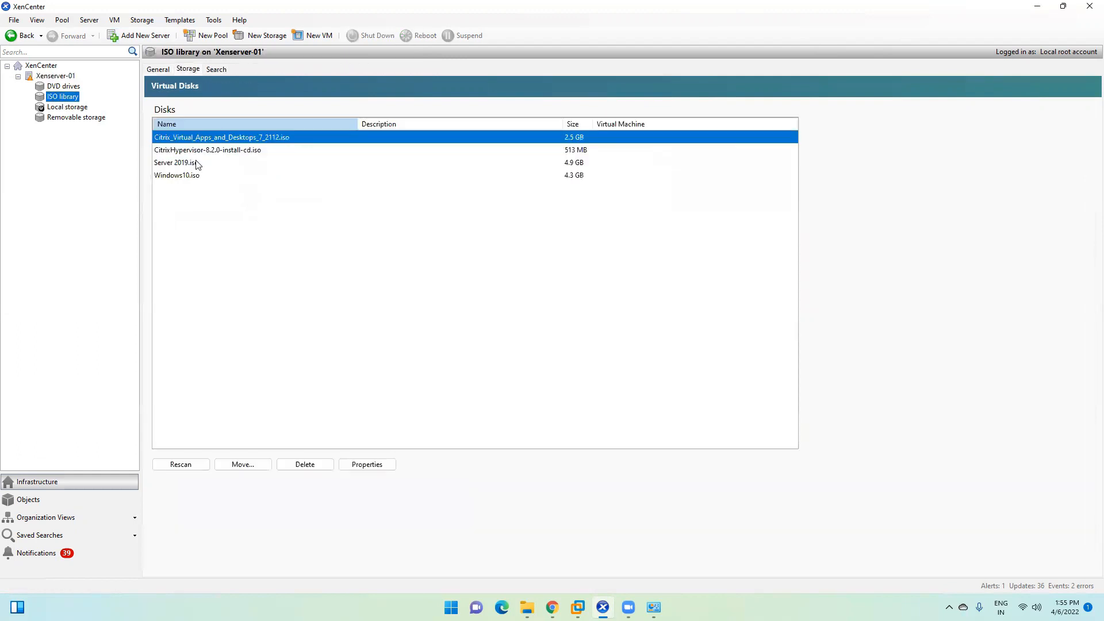
left_click(189, 151)
left_click(182, 163)
left_click(182, 176)
left_click(194, 138)
left_click(189, 151)
left_click(187, 164)
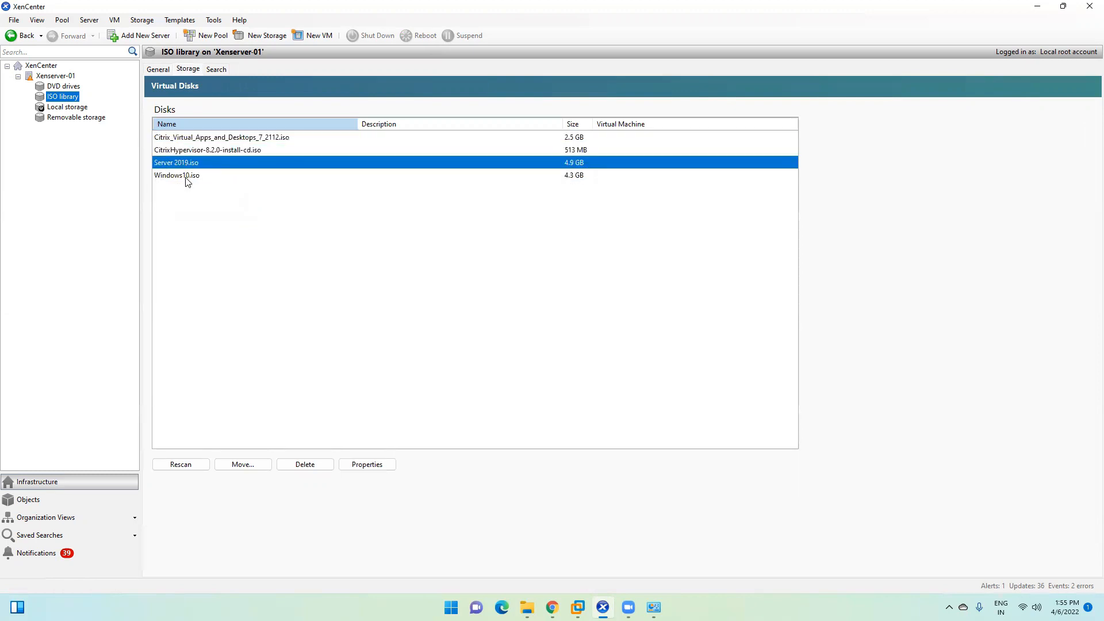
left_click(189, 176)
left_click(204, 138)
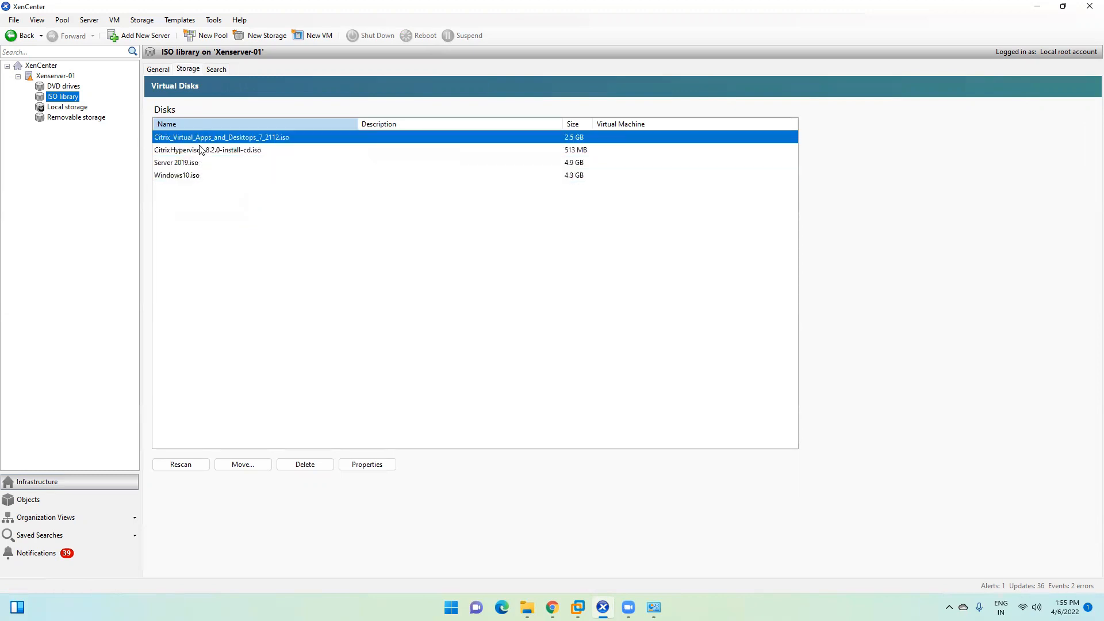
left_click(196, 151)
left_click(189, 164)
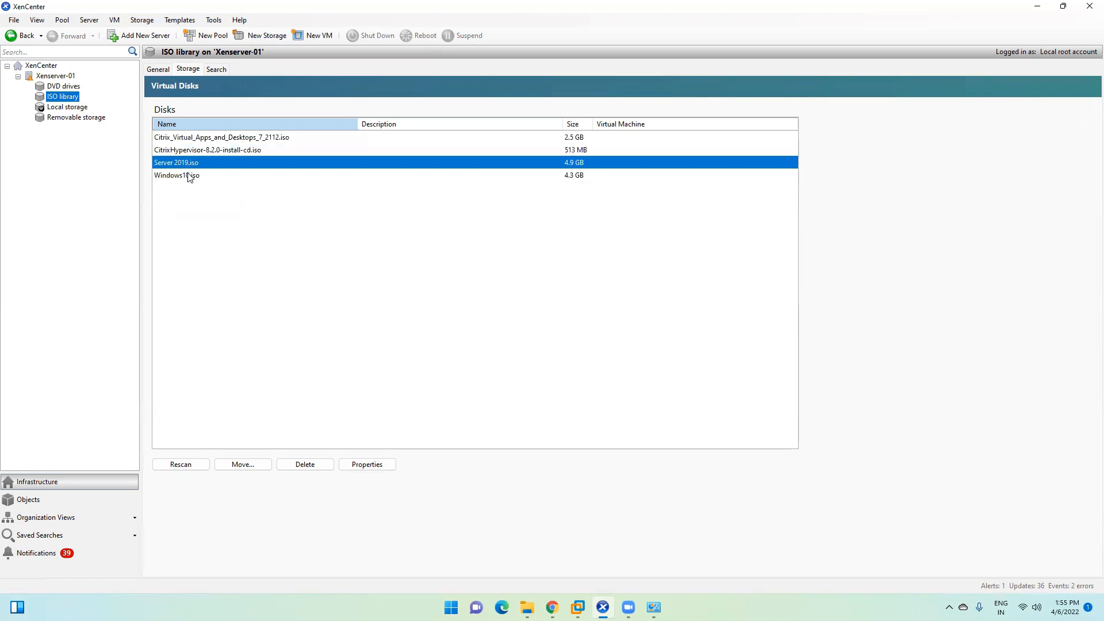
left_click(188, 176)
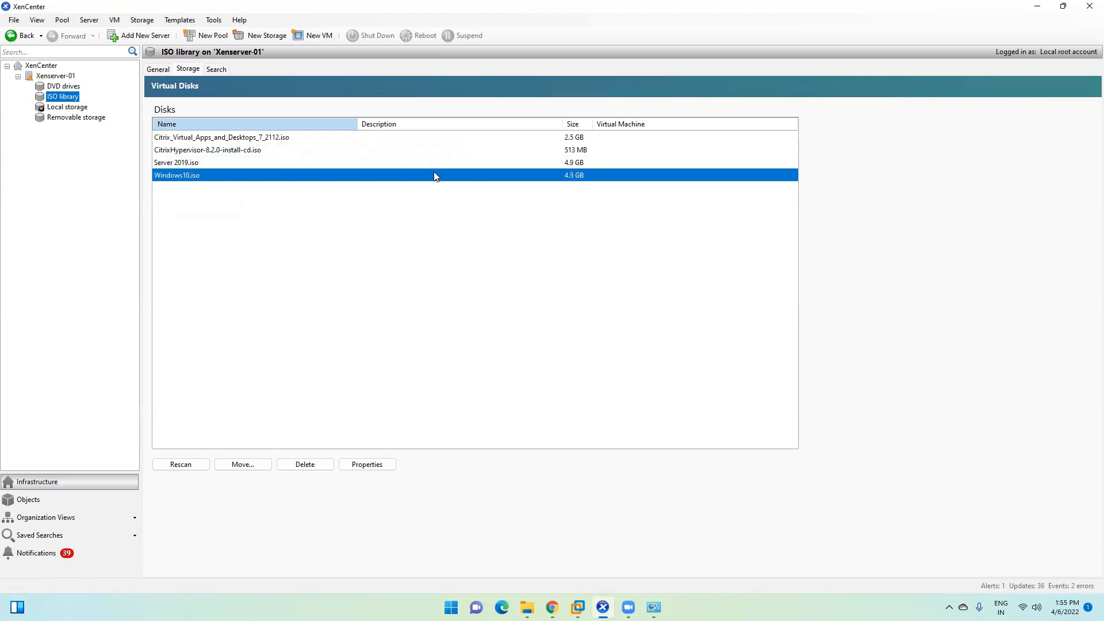
Step: Select Xenserver-01 and open, then dismiss, its actions menu
left_click(61, 77)
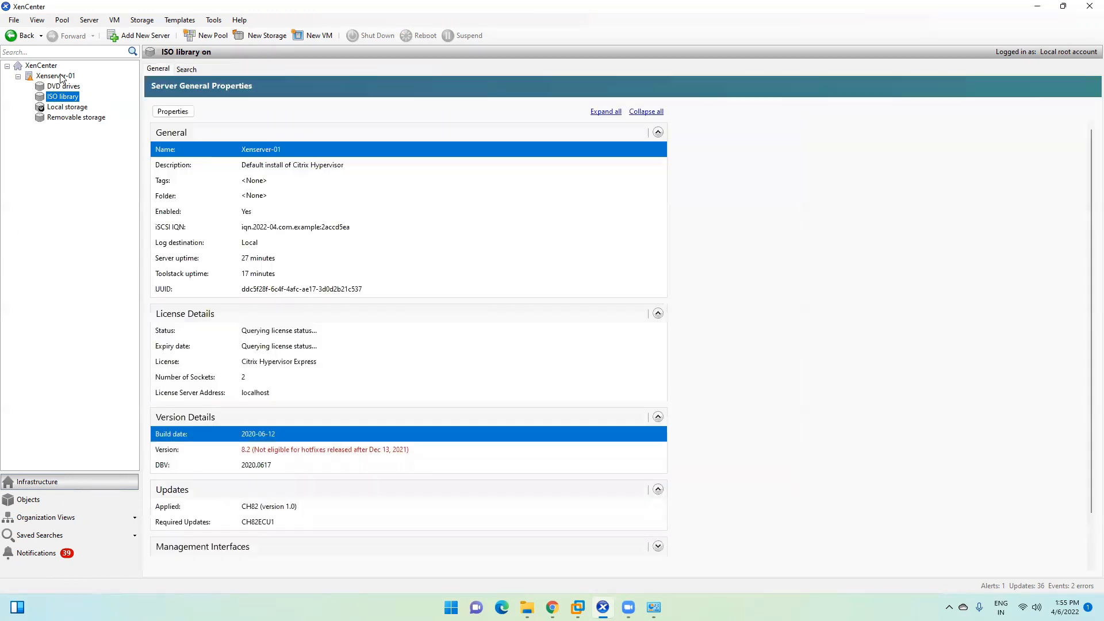
right_click(57, 74)
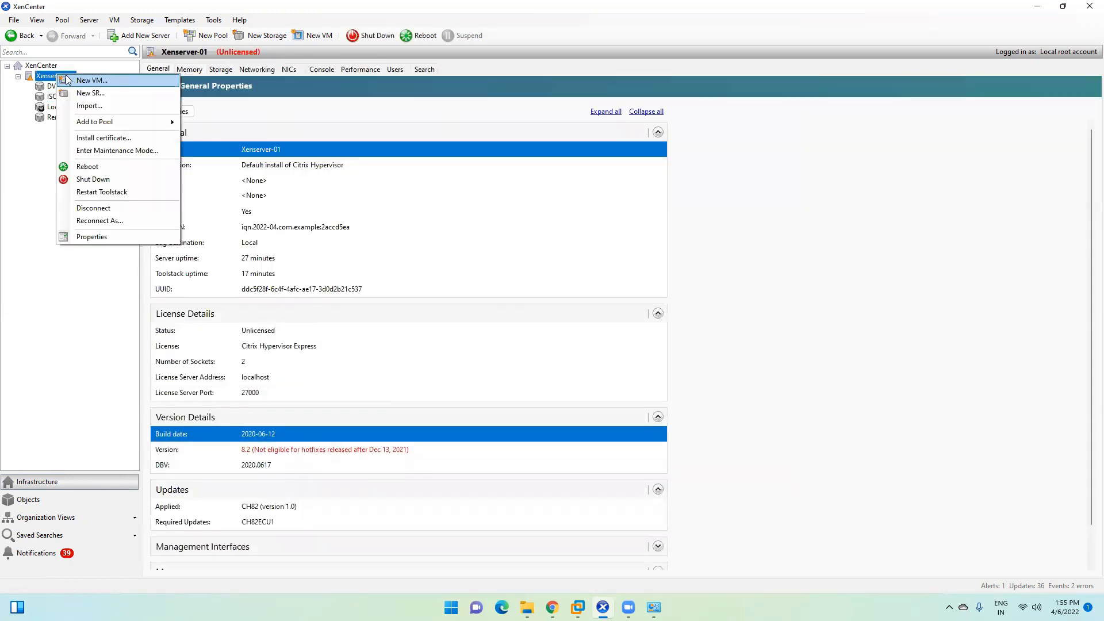
left_click(46, 75)
right_click(47, 77)
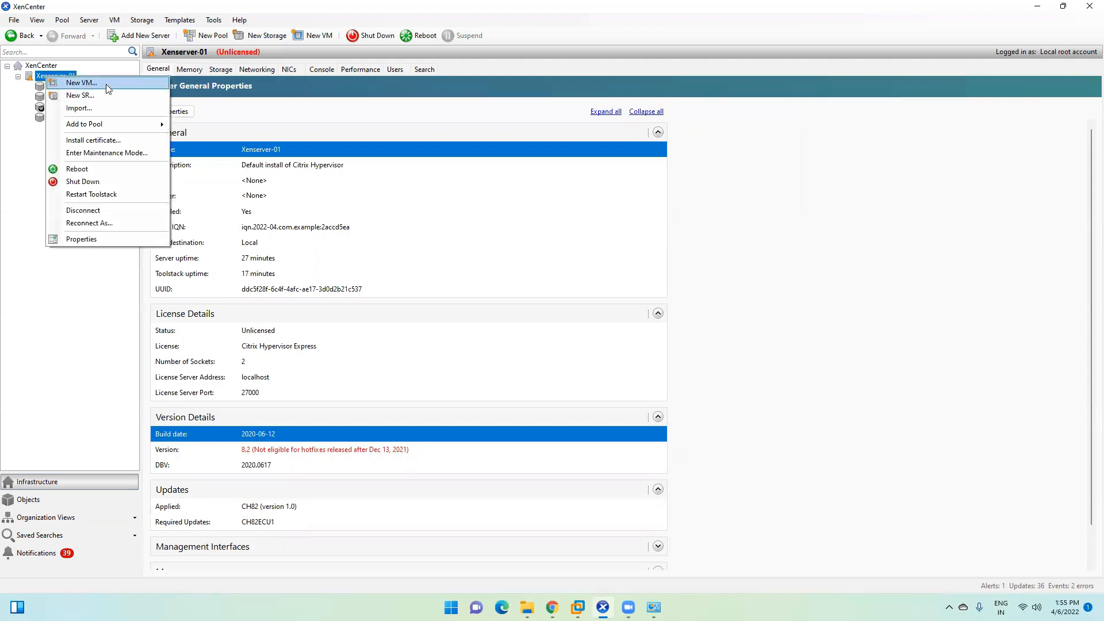
left_click(2, 113)
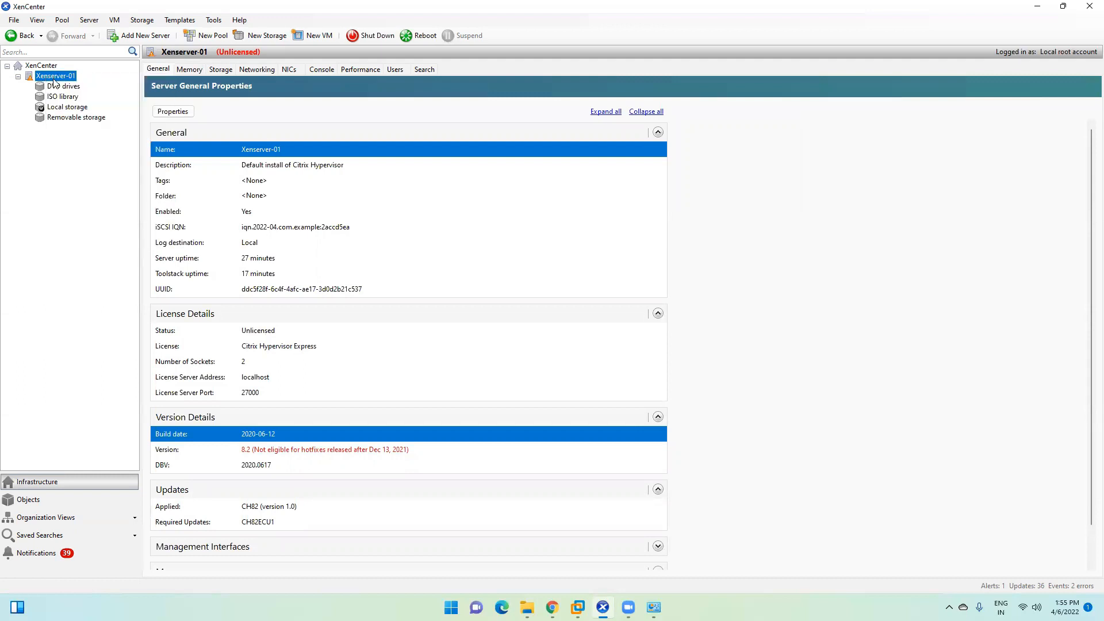
Step: Start a new VM from the Windows Server 2019 (64-bit) template
left_click(315, 35)
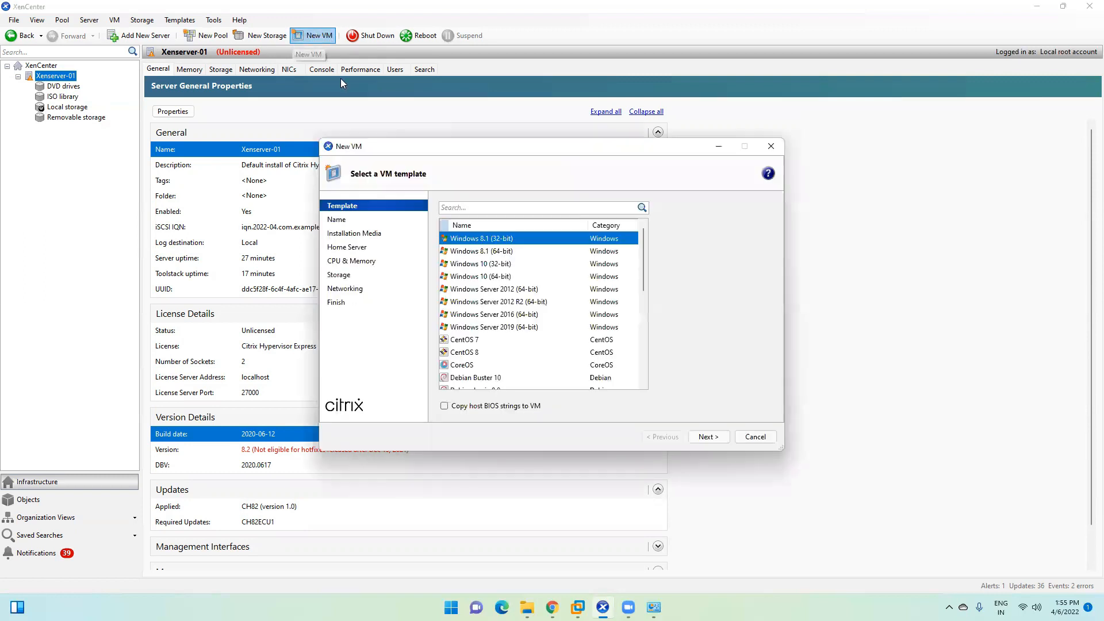
left_click(483, 327)
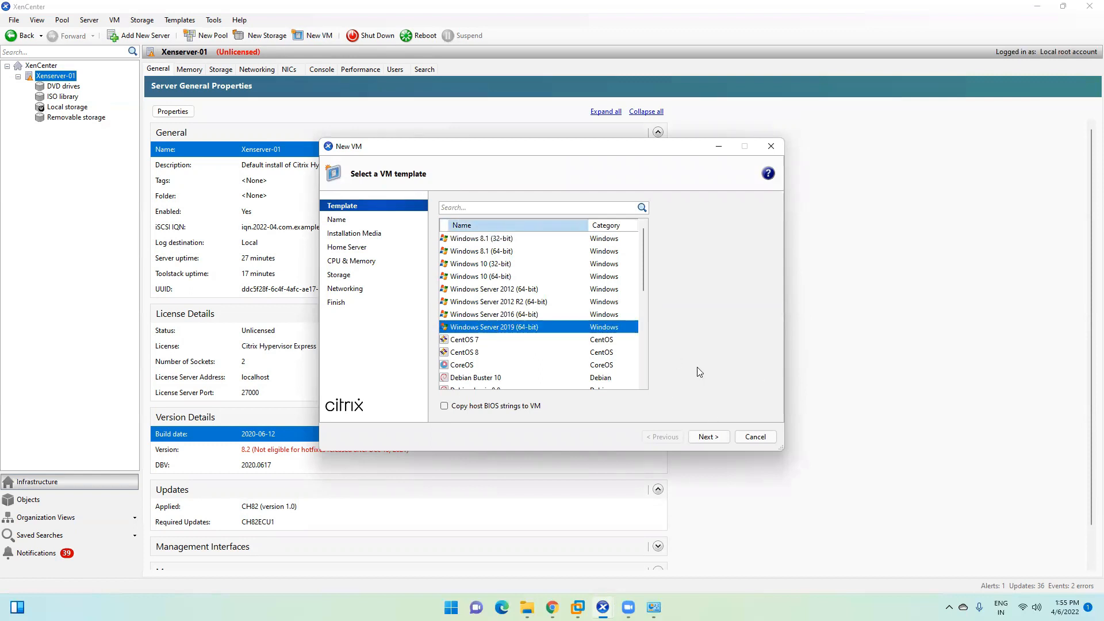
left_click(709, 436)
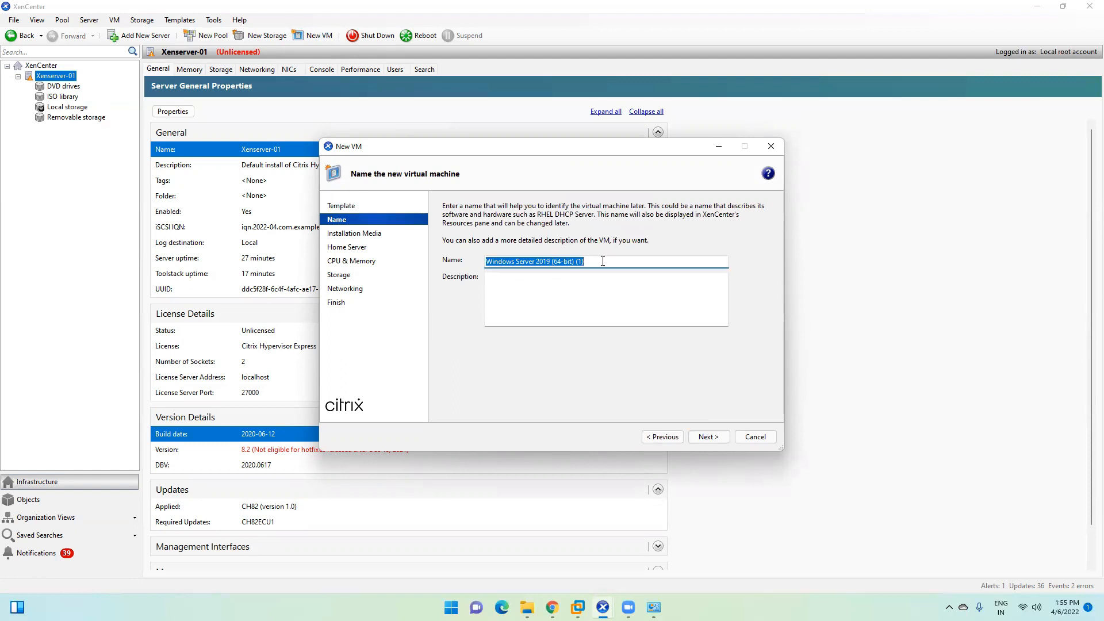
Step: Replace the default VM name with 'Win2k19- Master'
key("BackSpace")
type("Win2k19- Master")
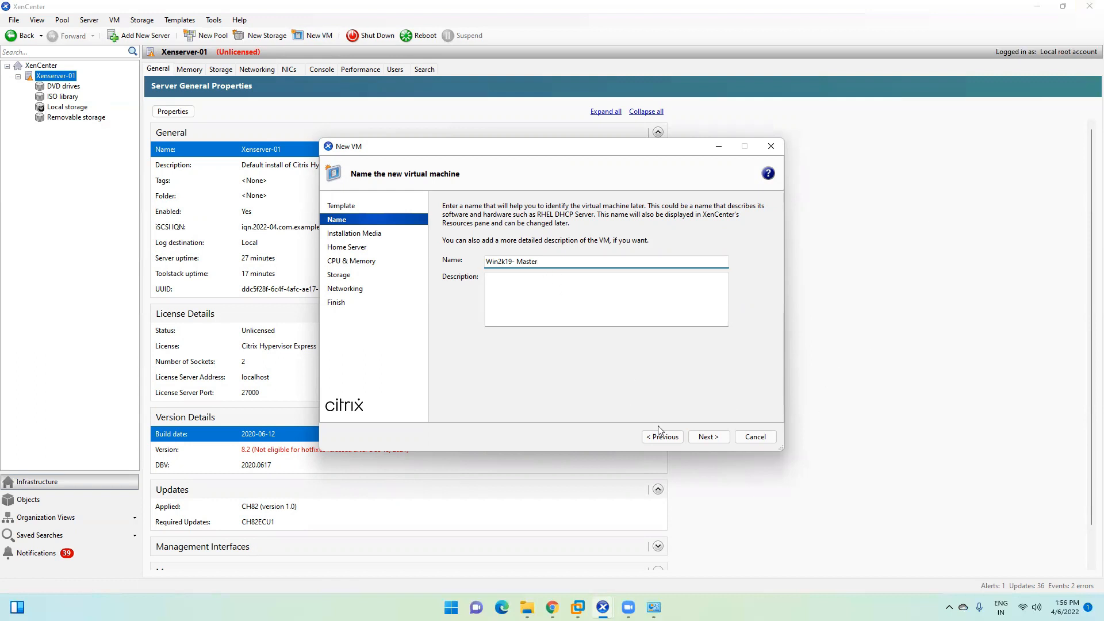
left_click(708, 437)
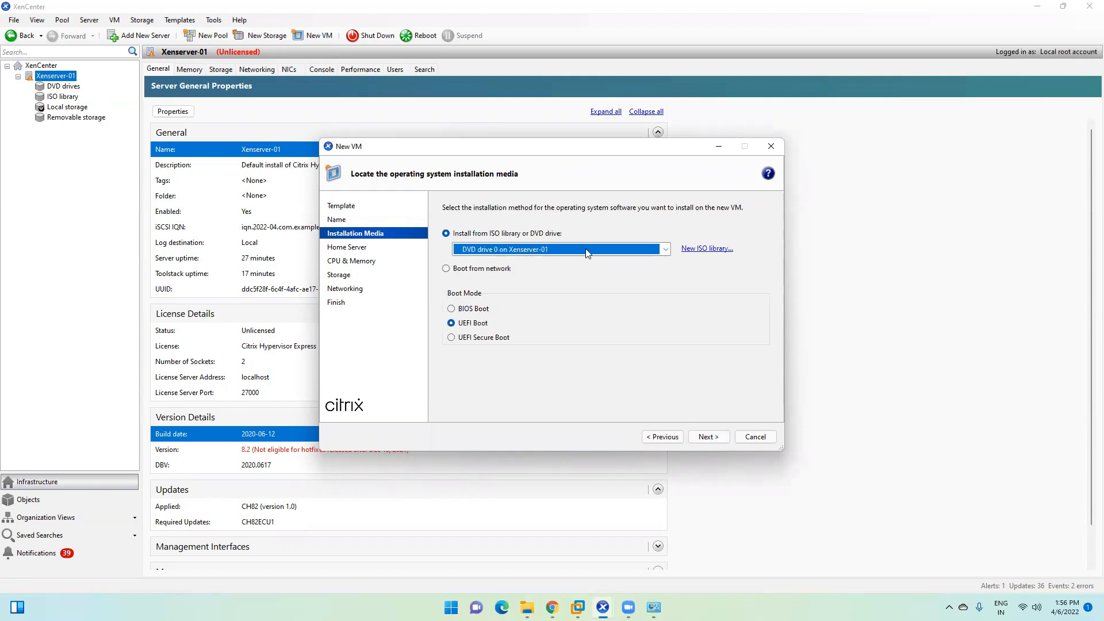
Step: Choose Server 2019.iso from the ISO library as the installation media
left_click(665, 250)
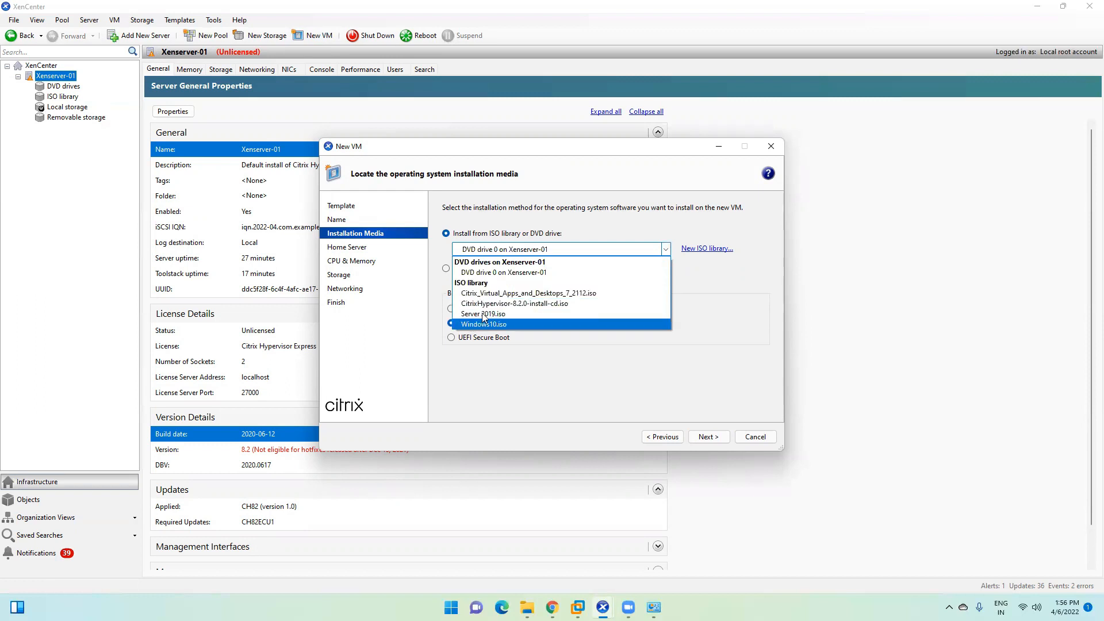
left_click(533, 315)
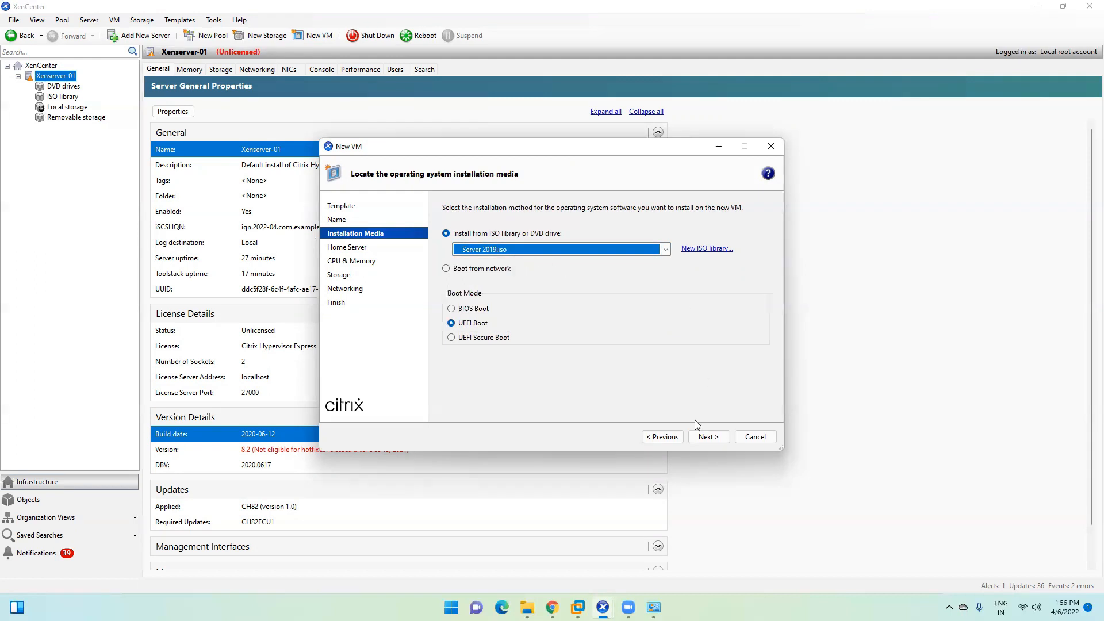
left_click(707, 438)
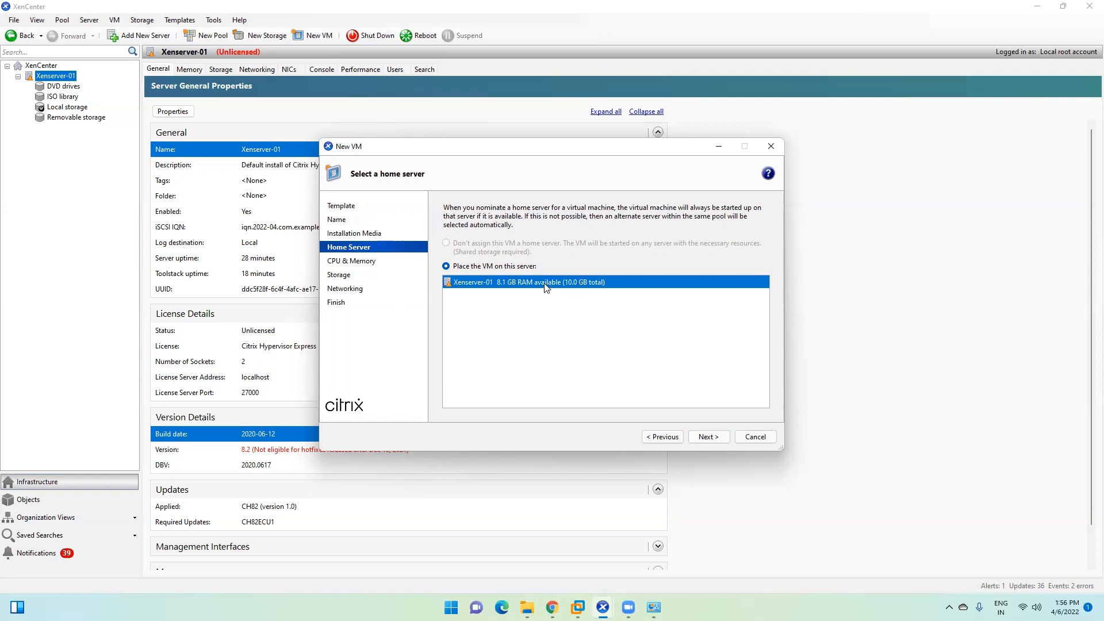
Step: Keep Xenserver-01 as home server and set 2 vCPUs as 2 sockets of 1 core
left_click(713, 436)
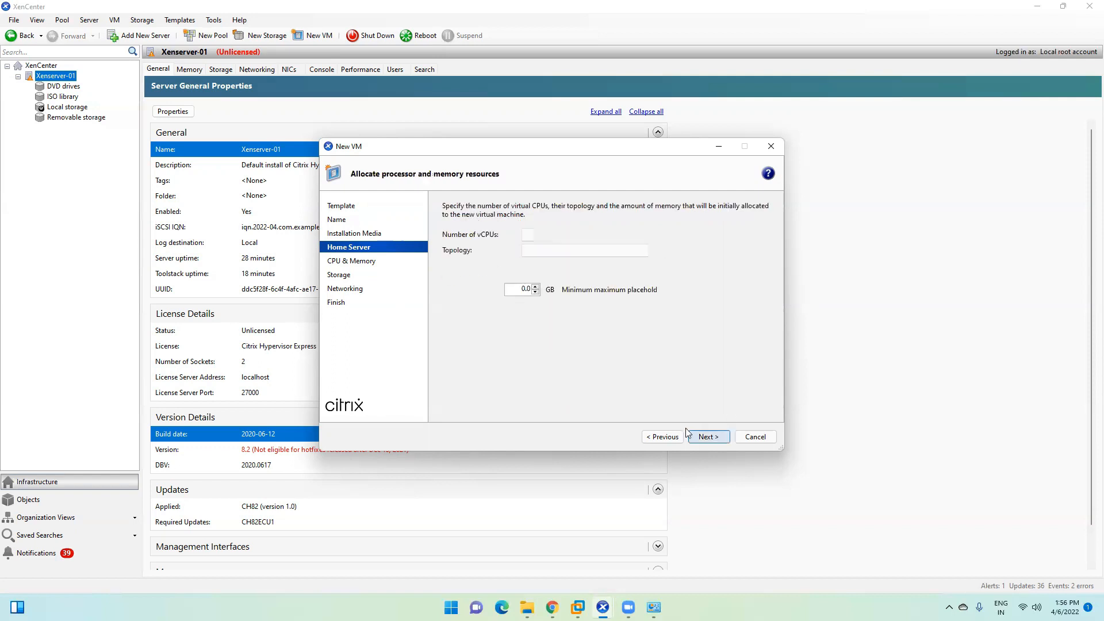
left_click(587, 251)
left_click(586, 273)
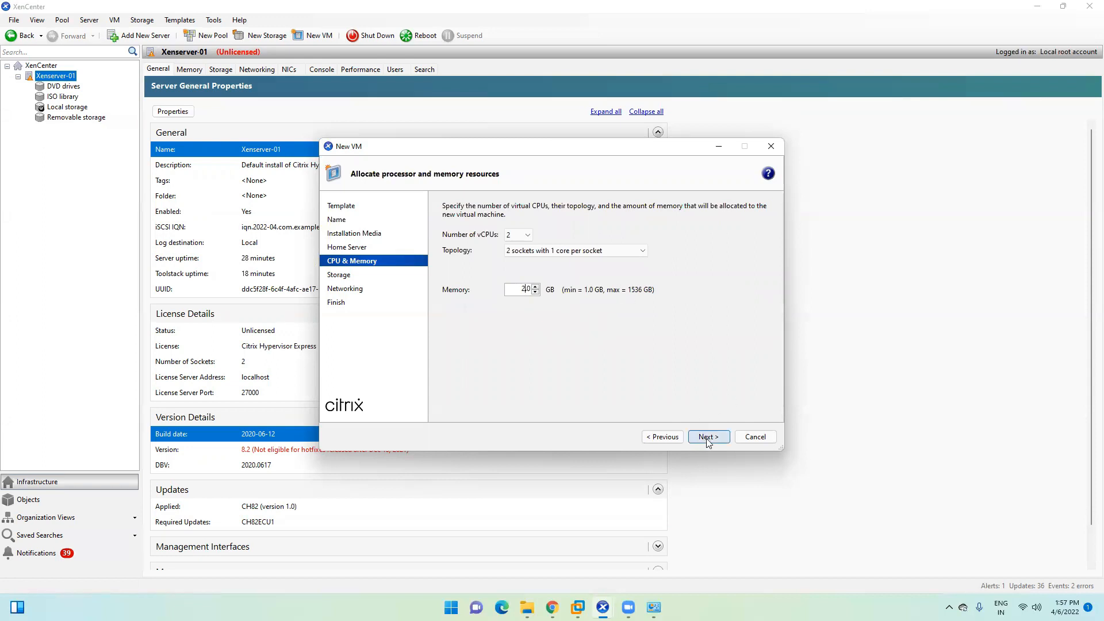
left_click(527, 236)
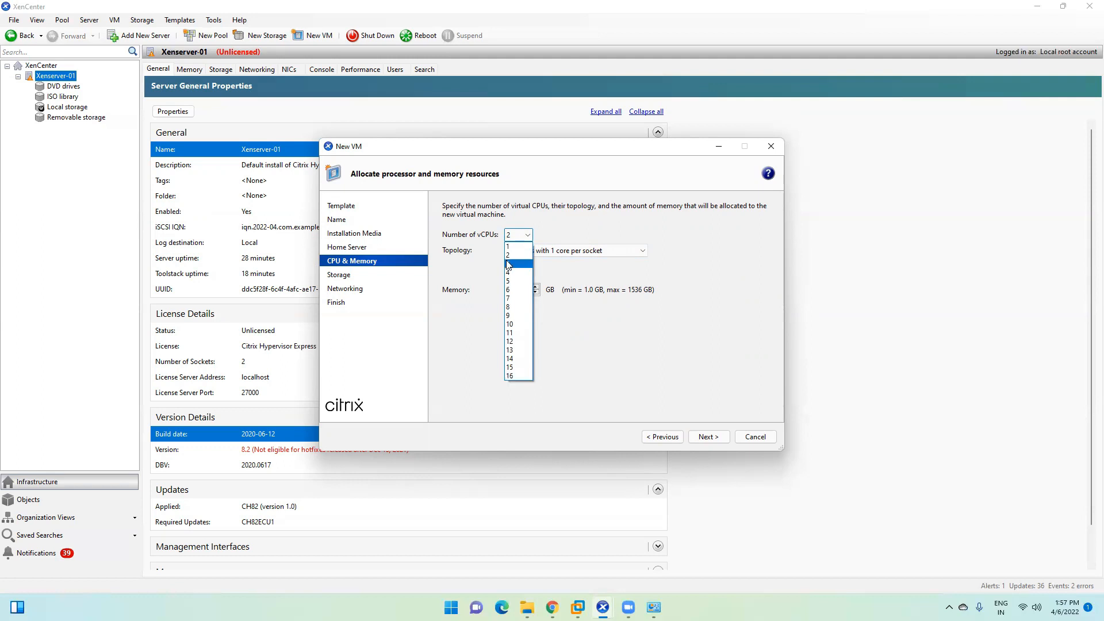
left_click(510, 255)
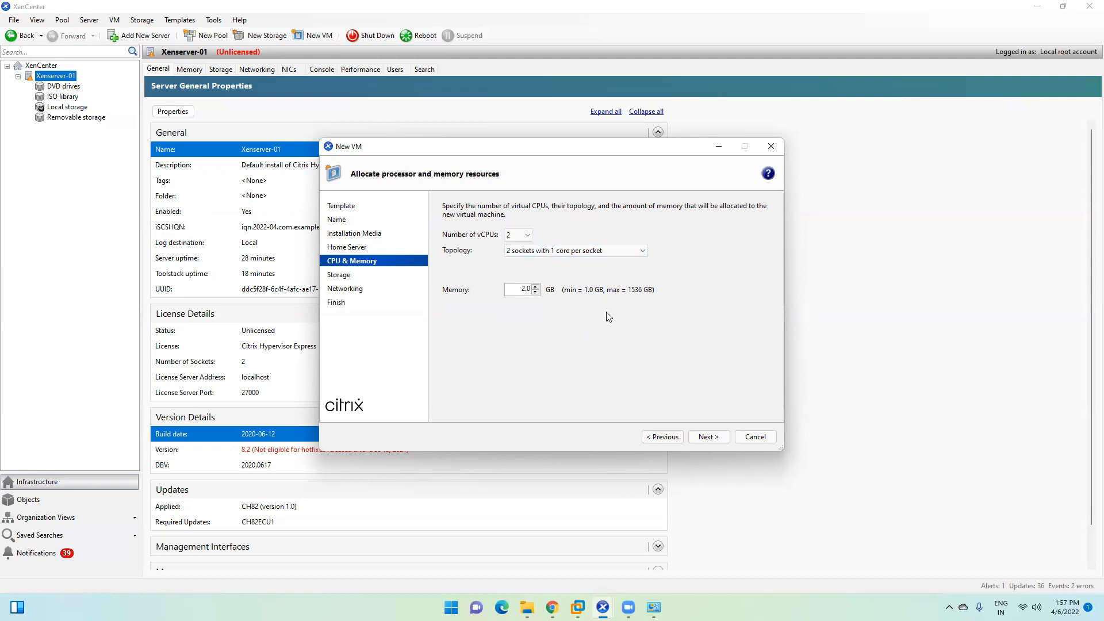
left_click(708, 438)
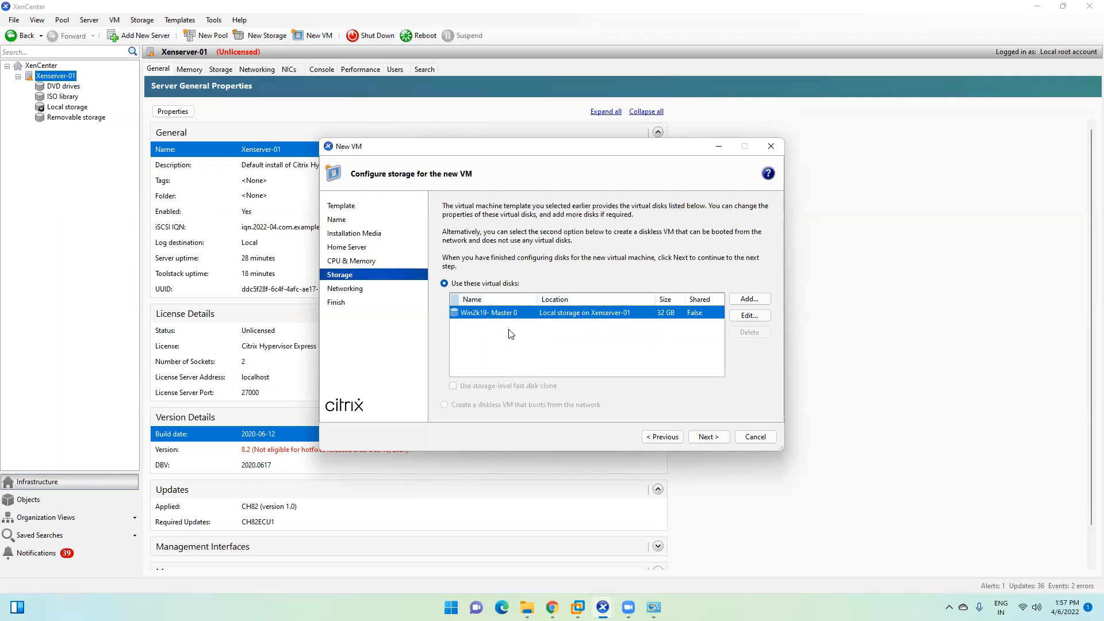
Step: Accept the 32 GB disk and Network 0, then create the Win2k19- Master VM
left_click(594, 314)
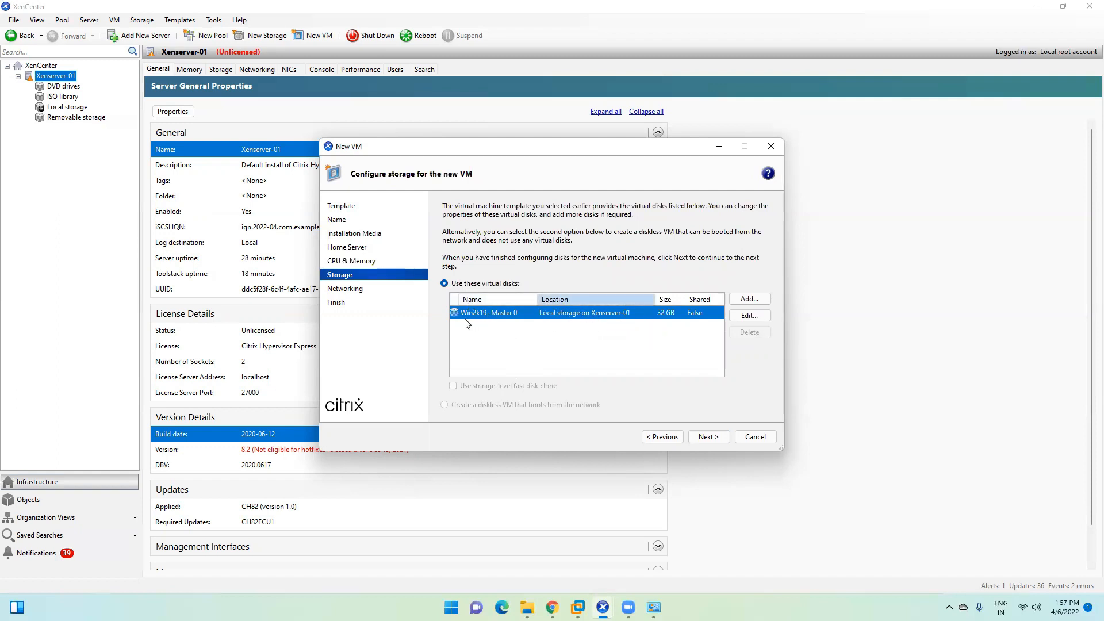
left_click(481, 317)
left_click(594, 317)
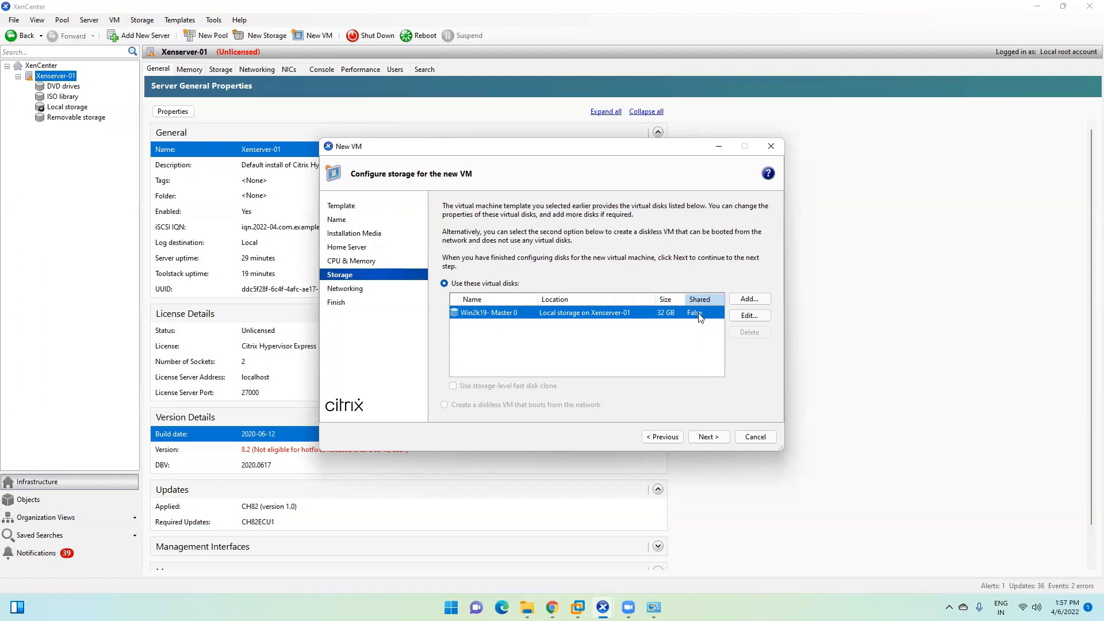
left_click(705, 439)
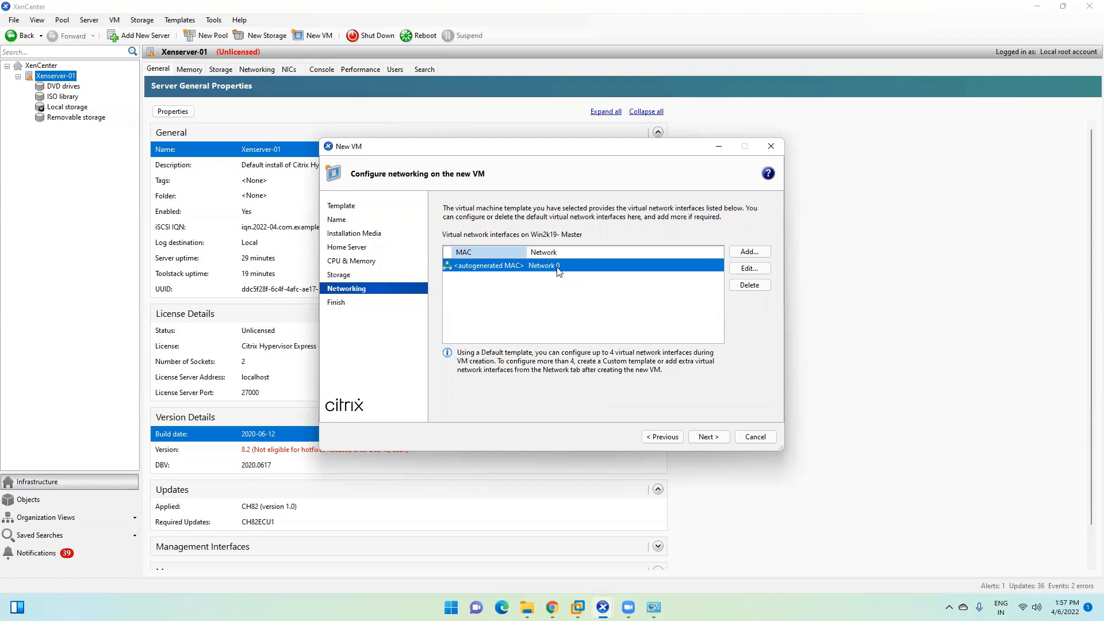
left_click(707, 439)
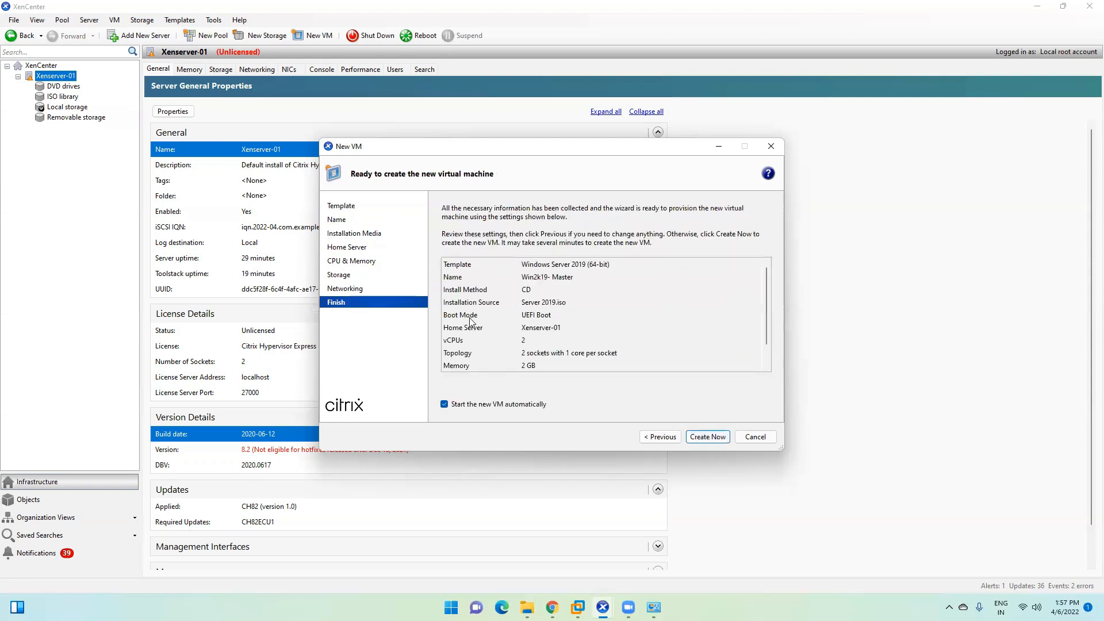
scroll(551, 333, "down", 1)
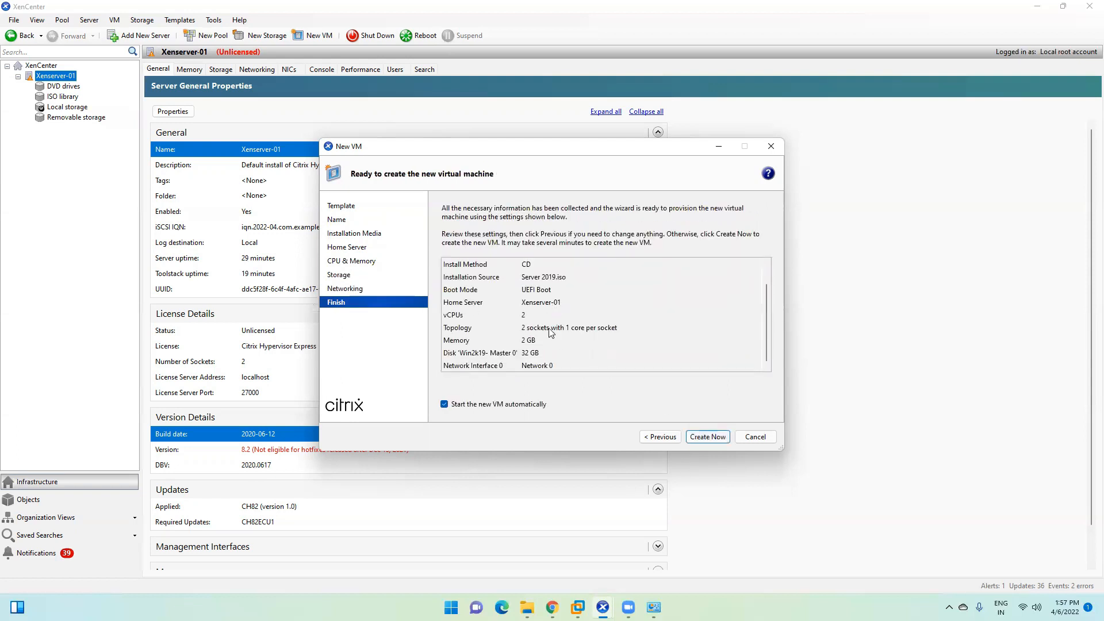
left_click(707, 437)
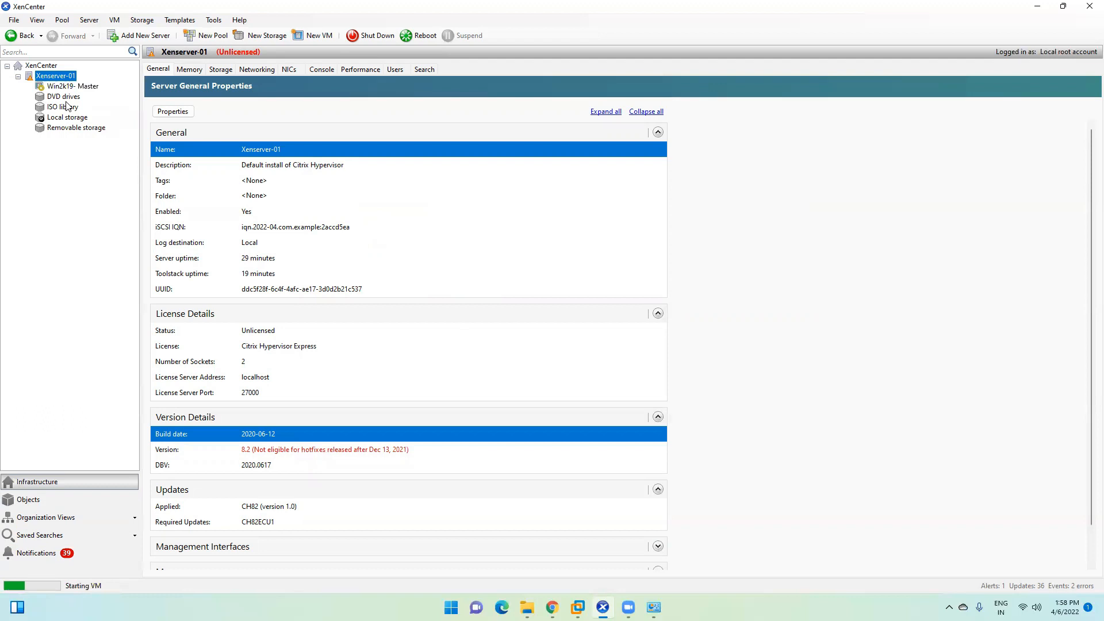
Step: Boot Win2k19- Master from the Server 2019 ISO into Windows Setup, then minimize XenCenter
left_click(68, 88)
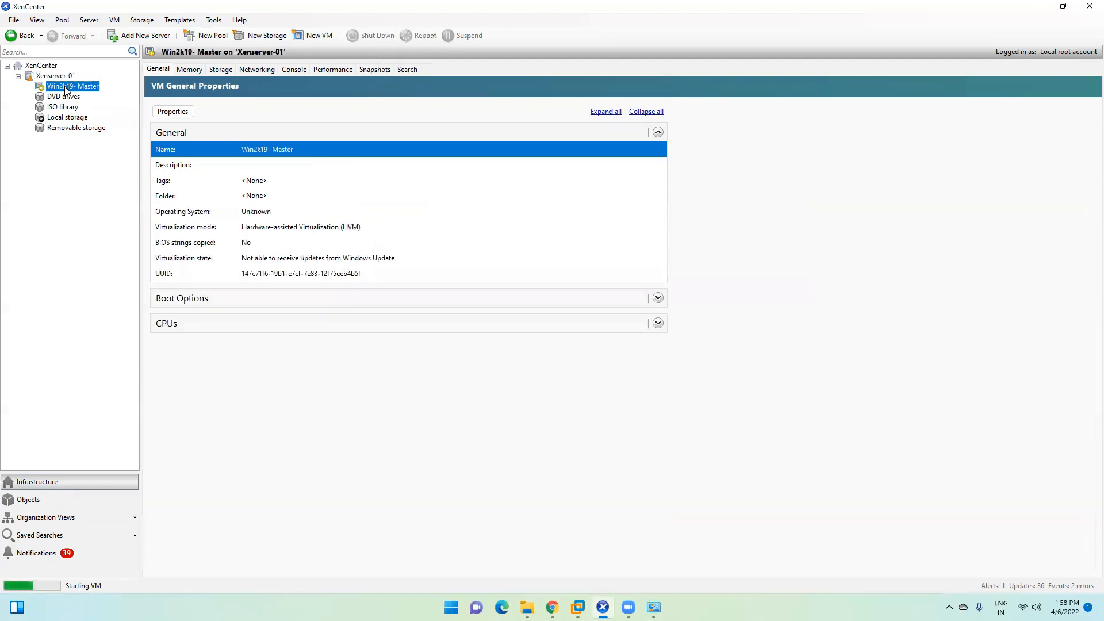
left_click(294, 69)
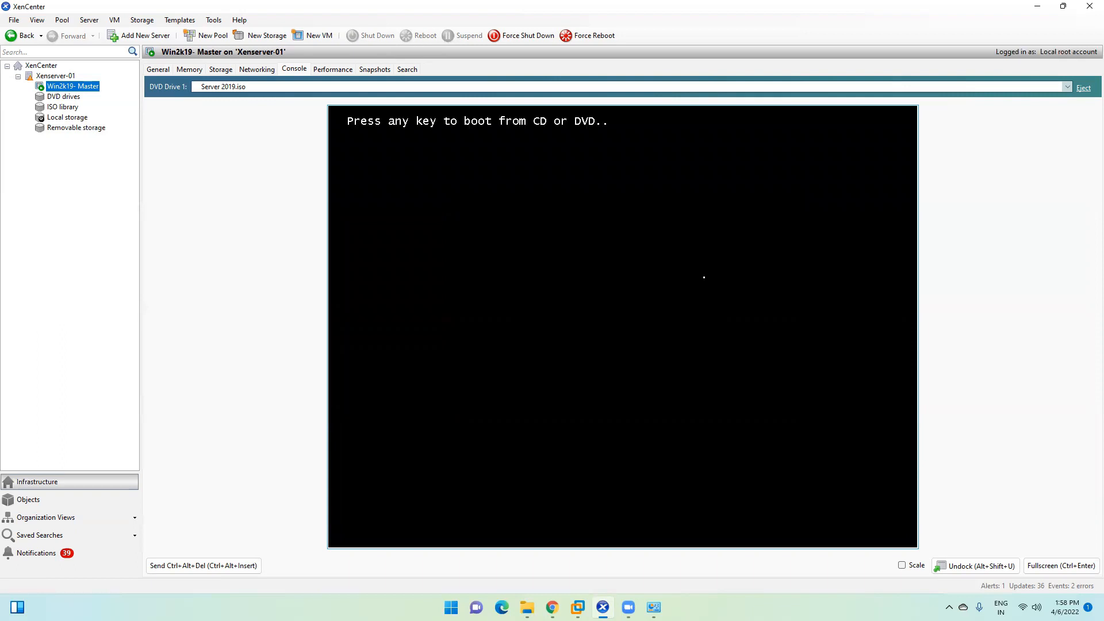
key("Return")
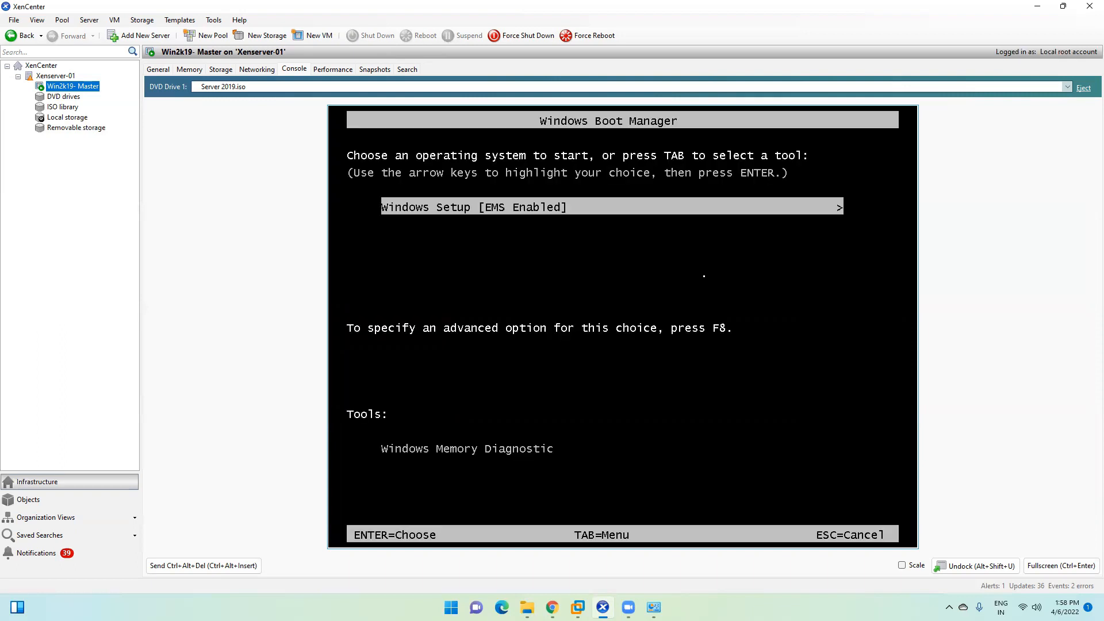
key("Return")
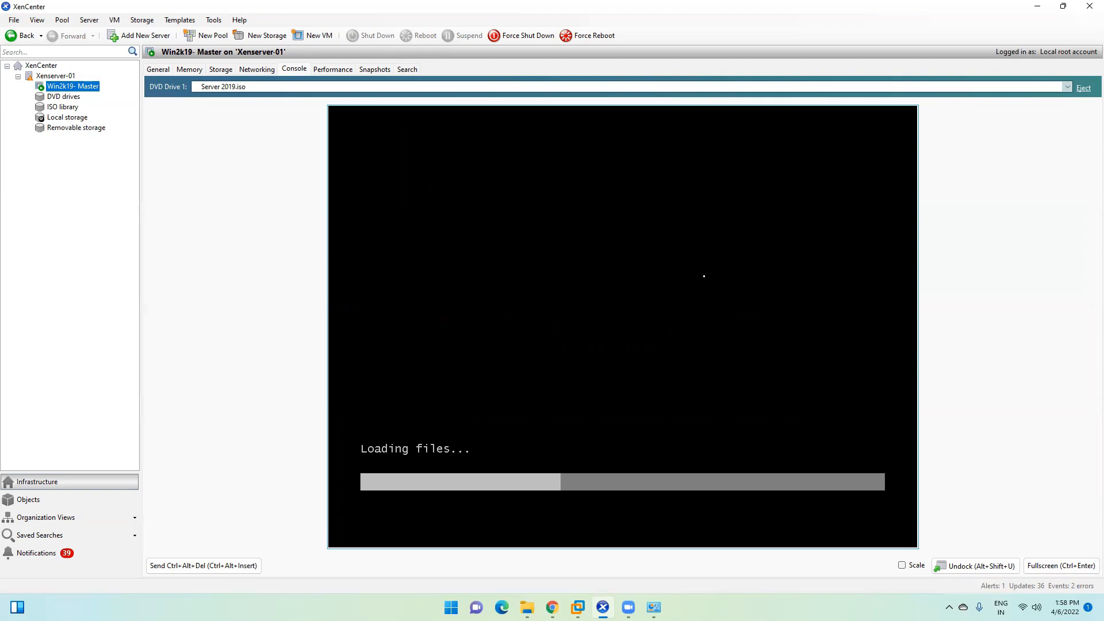
left_click(1037, 7)
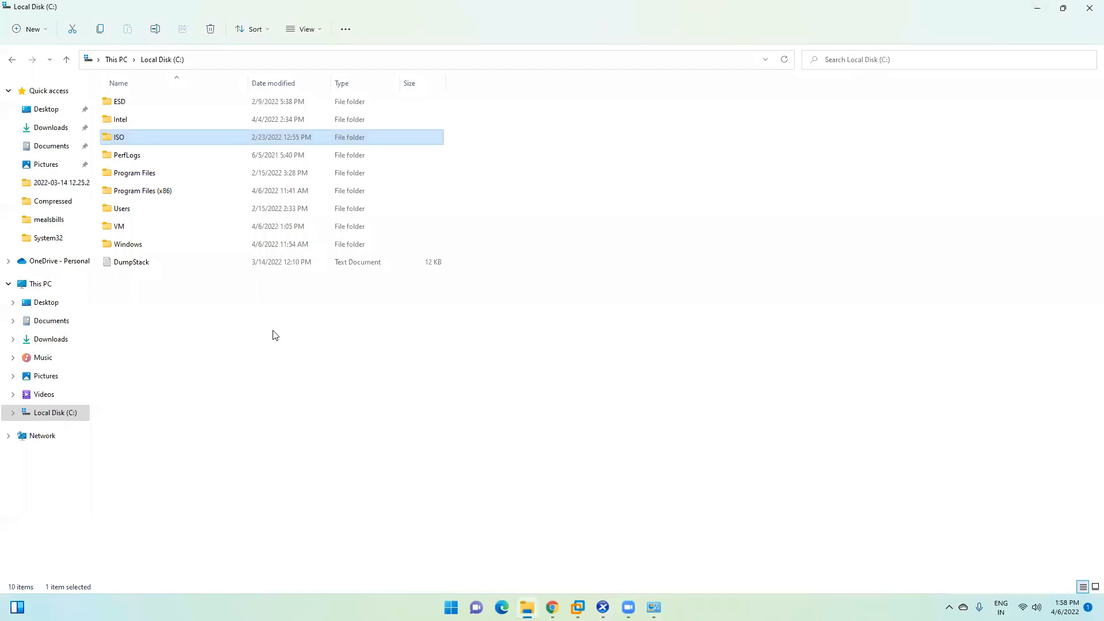
Step: Switch to the DDC VM and run Citrix Studio's site configuration test
mouse_move(578, 607)
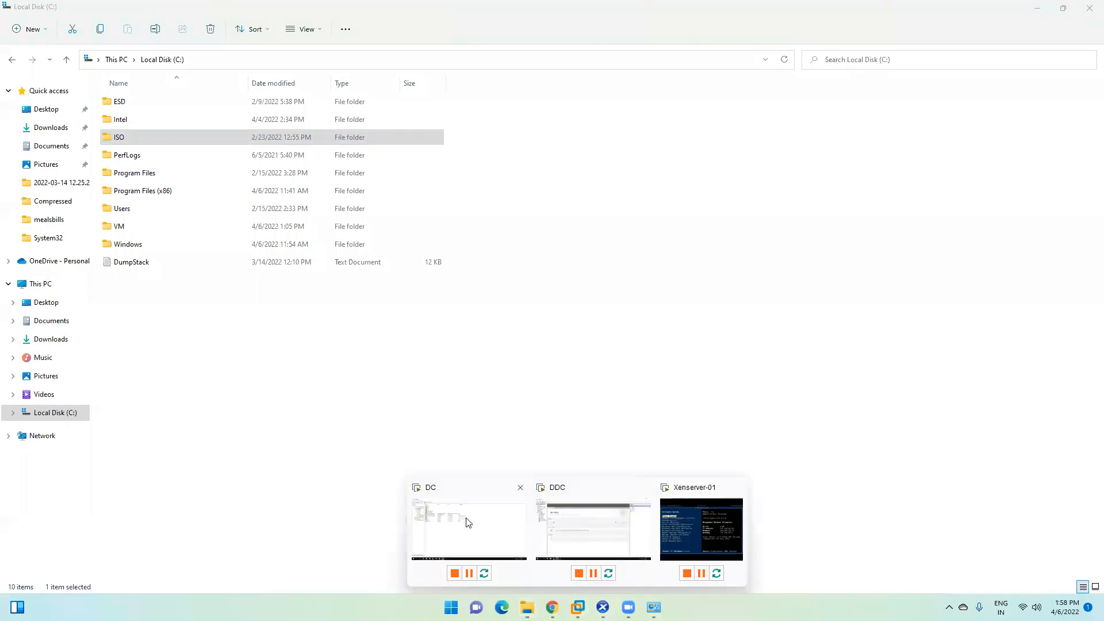
left_click(581, 530)
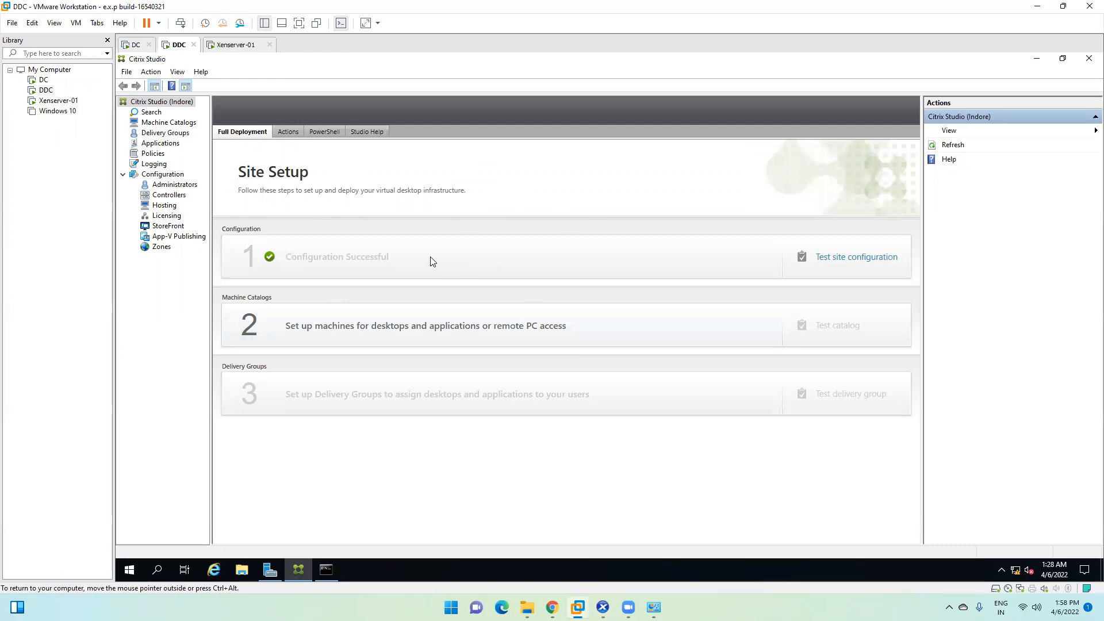
left_click(853, 260)
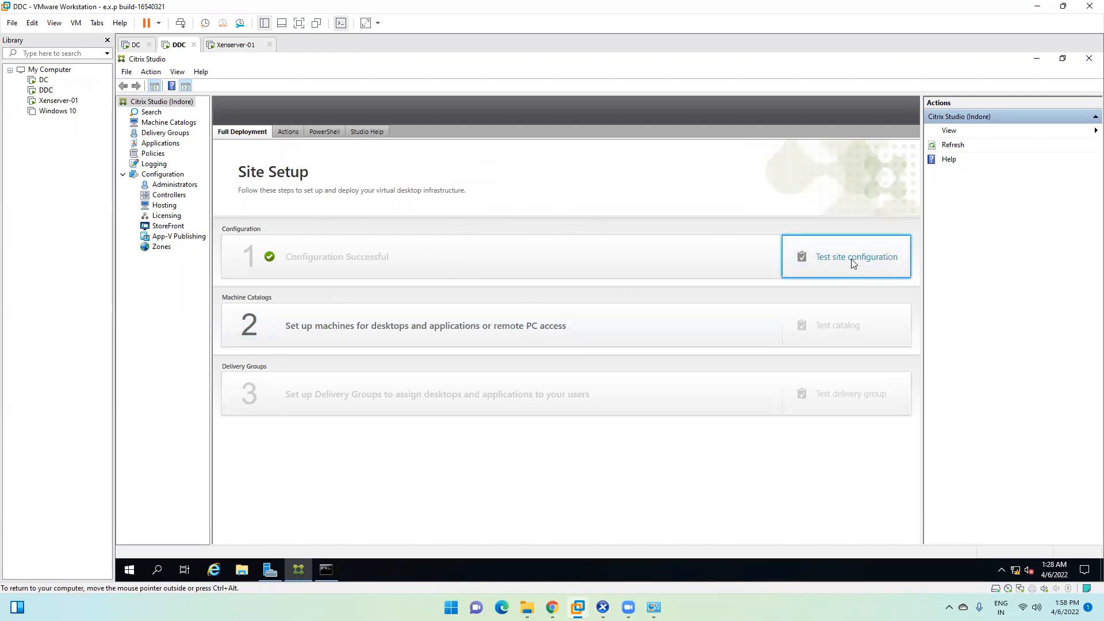
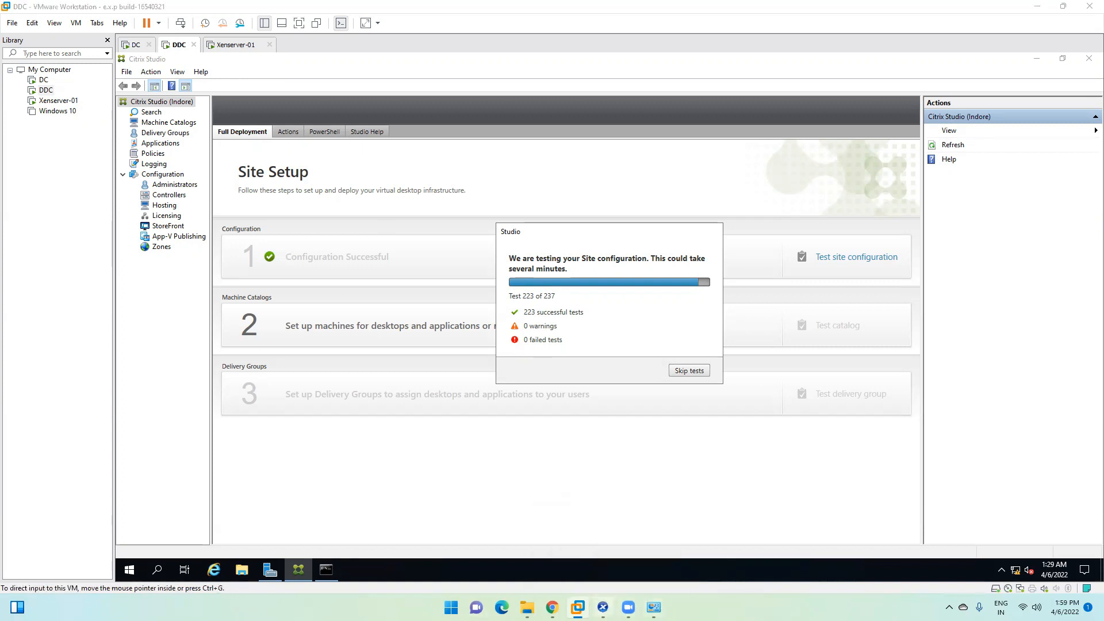
Step: Bring the Win2k19-Master setup console in XenCenter to the front
left_click(602, 607)
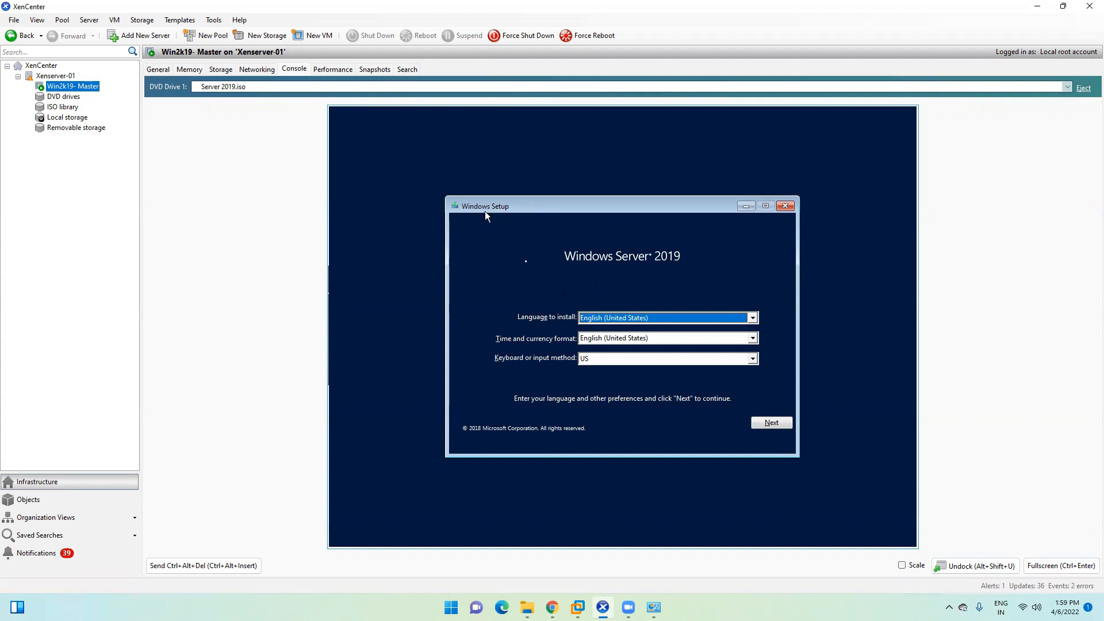
Step: Start Windows Setup with Install now, glancing at the DDC's site test progress
left_click(779, 423)
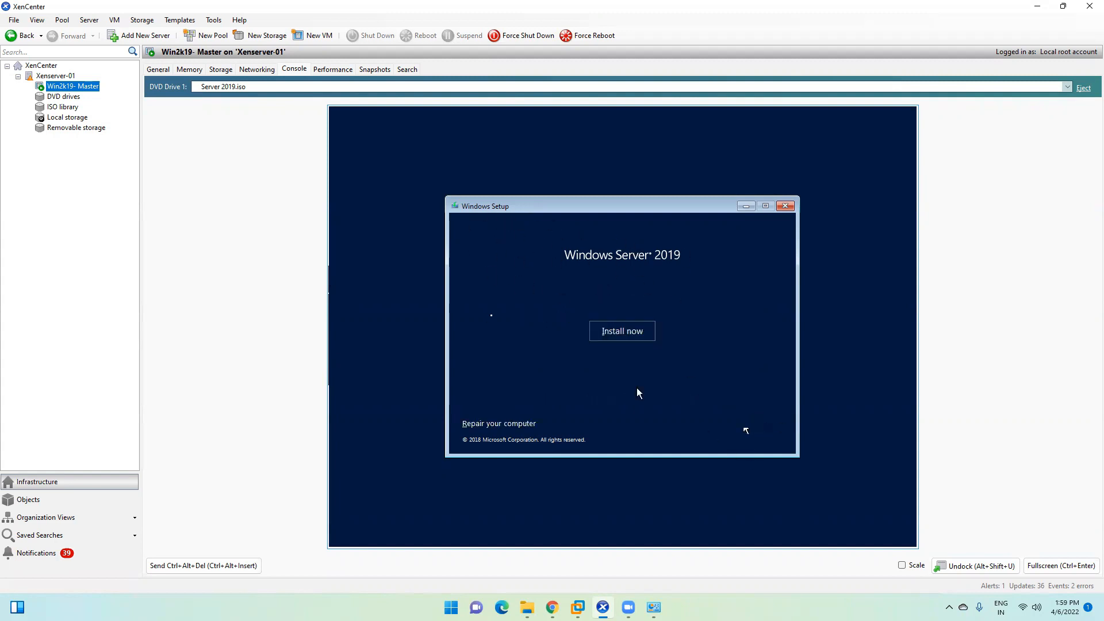
left_click(604, 330)
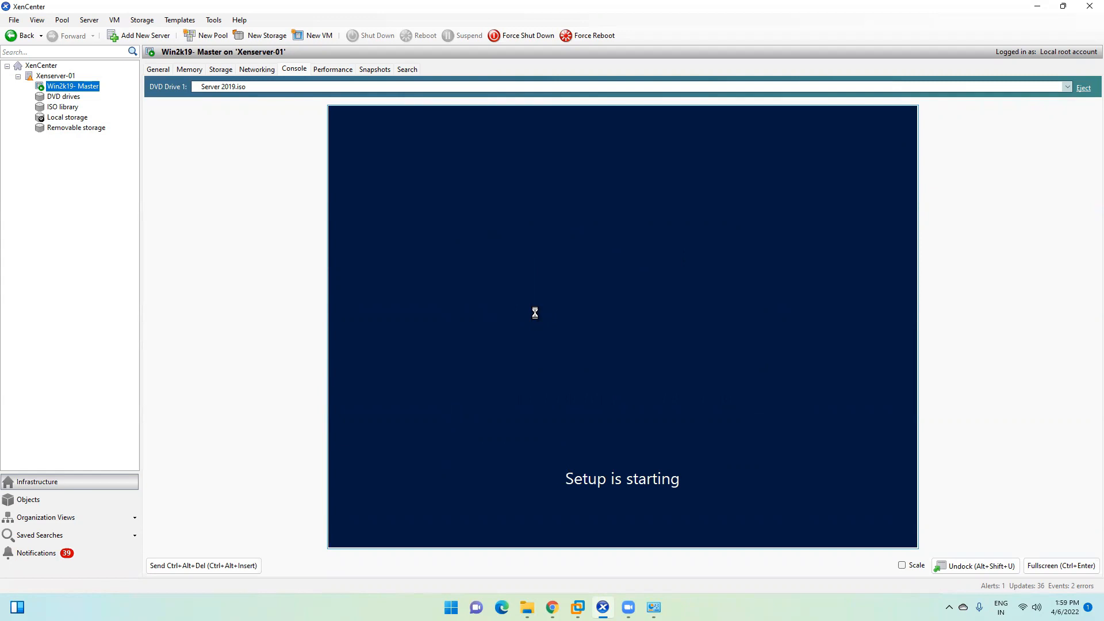
mouse_move(578, 607)
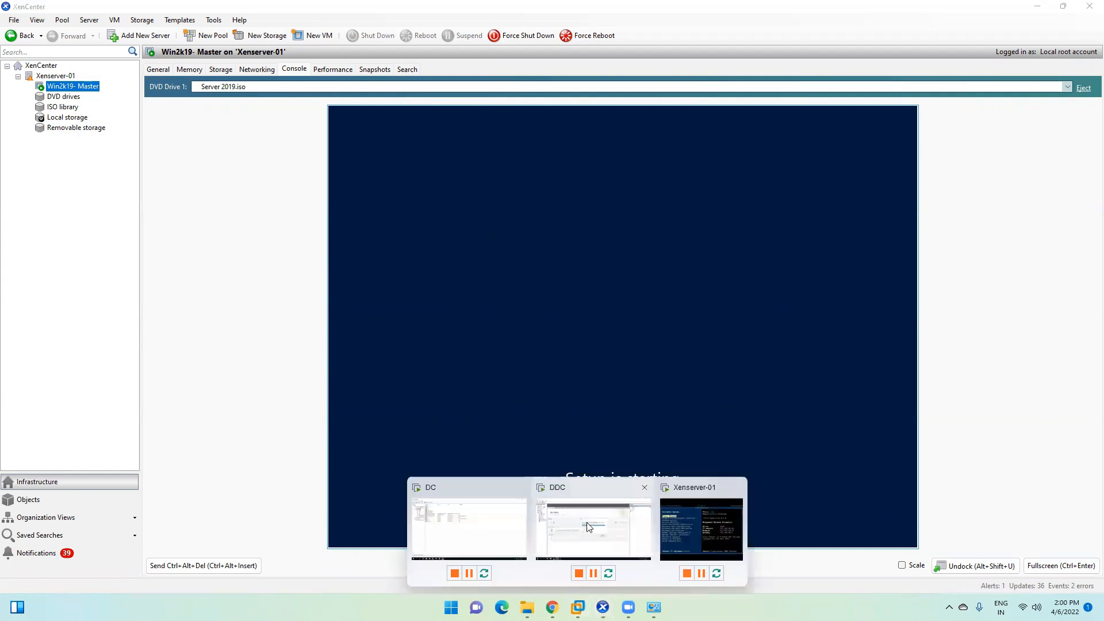
left_click(589, 527)
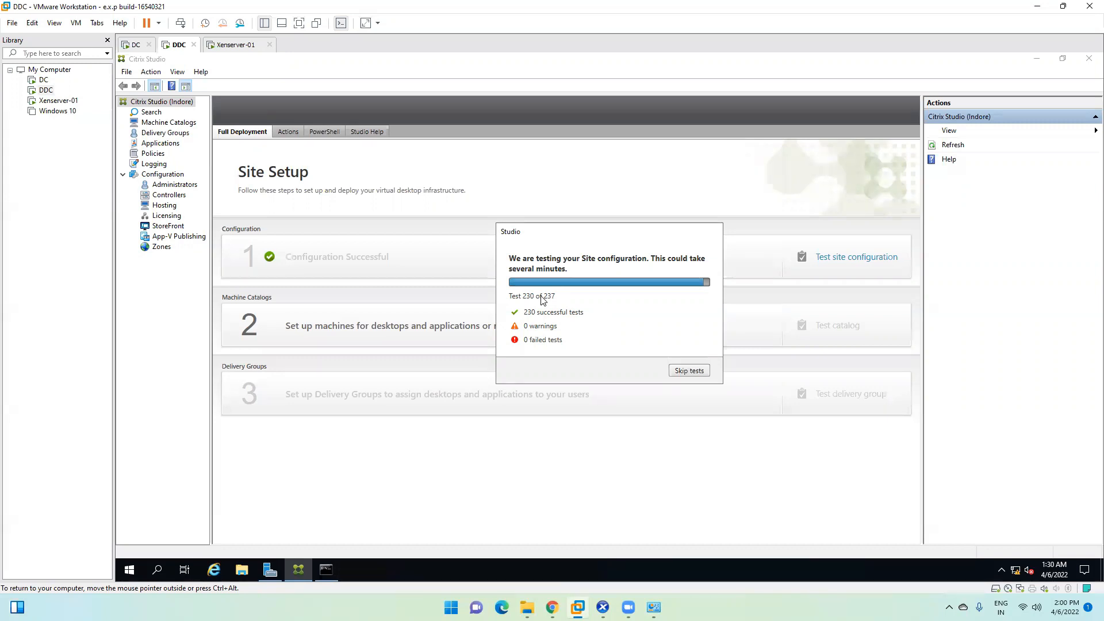
left_click(603, 607)
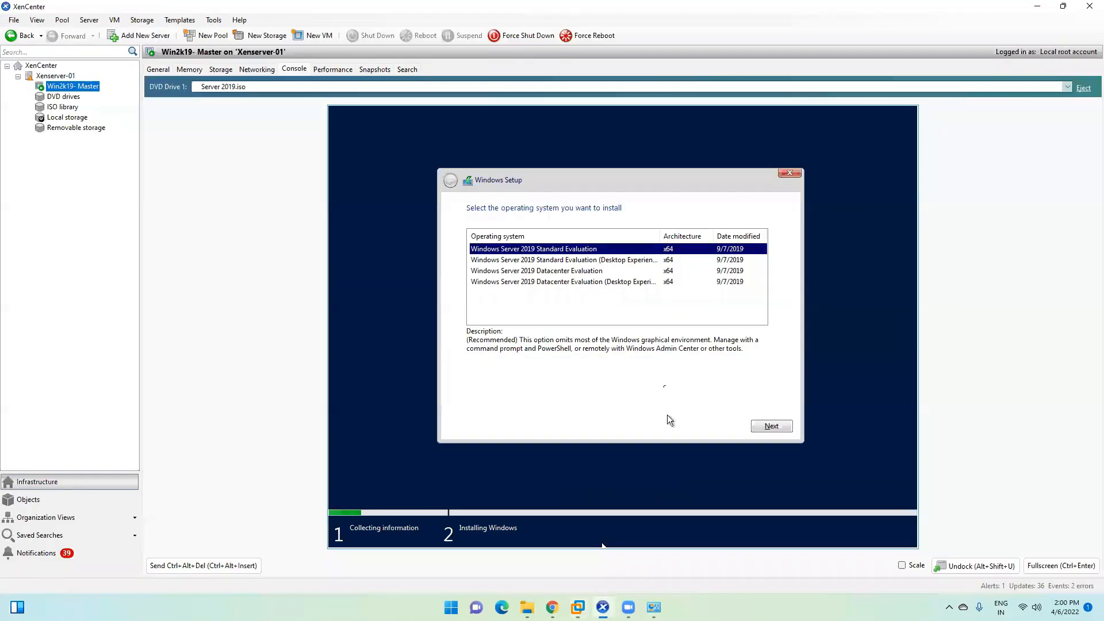
Step: Choose Windows Server 2019 Standard Evaluation (Desktop Experience) and accept the license terms
left_click(521, 262)
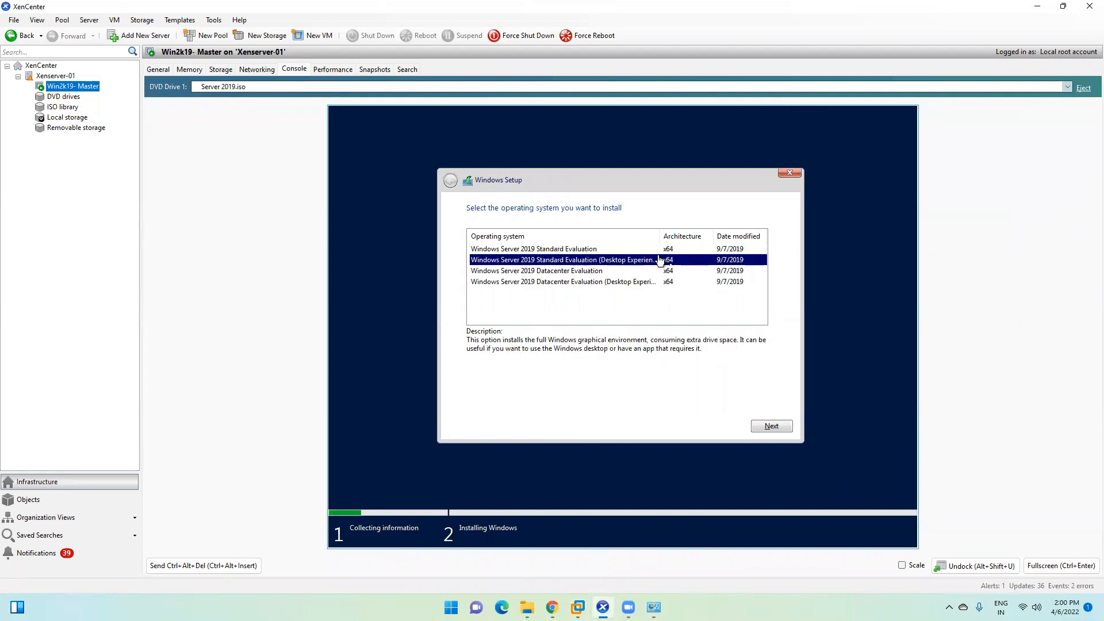
left_click(765, 426)
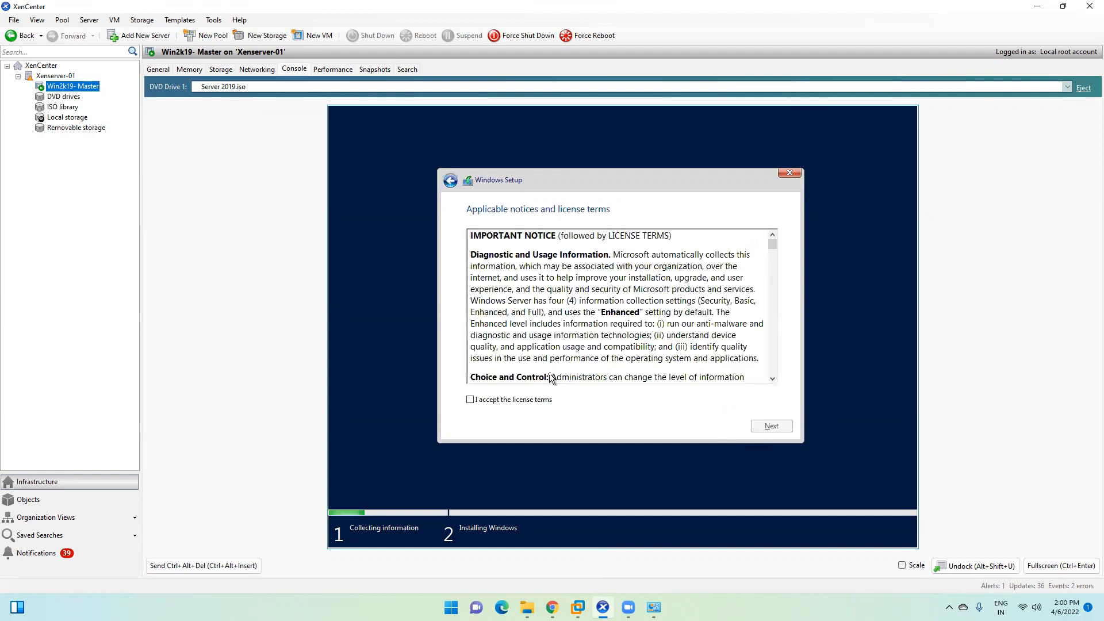
left_click(515, 401)
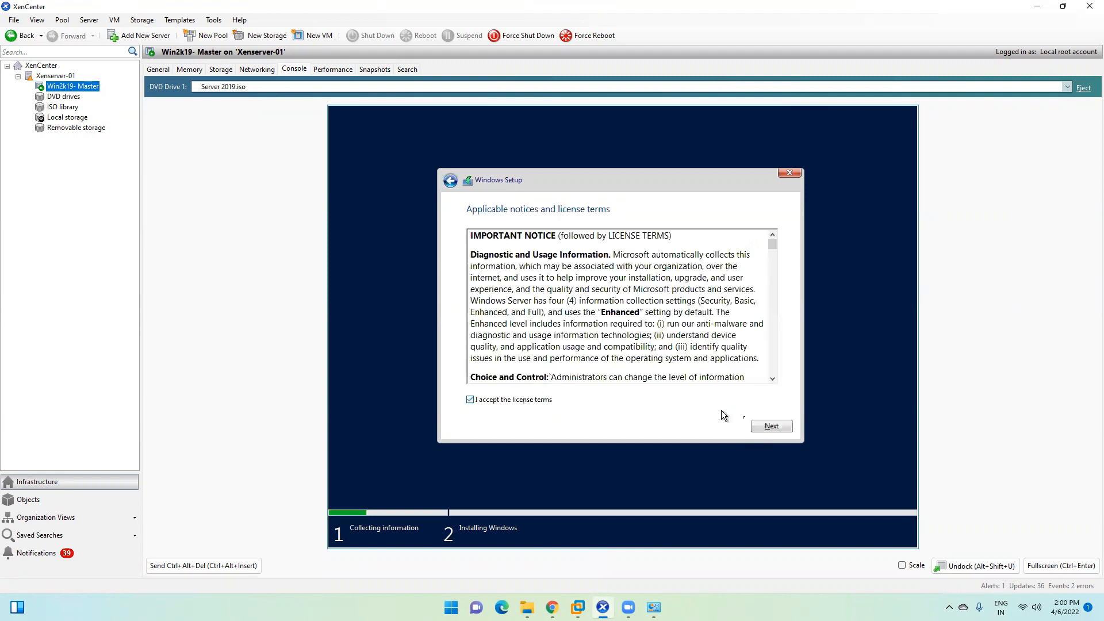
left_click(761, 426)
Step: Pick Custom install, create a new partition on Drive 0, and install onto Partition 4
left_click(561, 333)
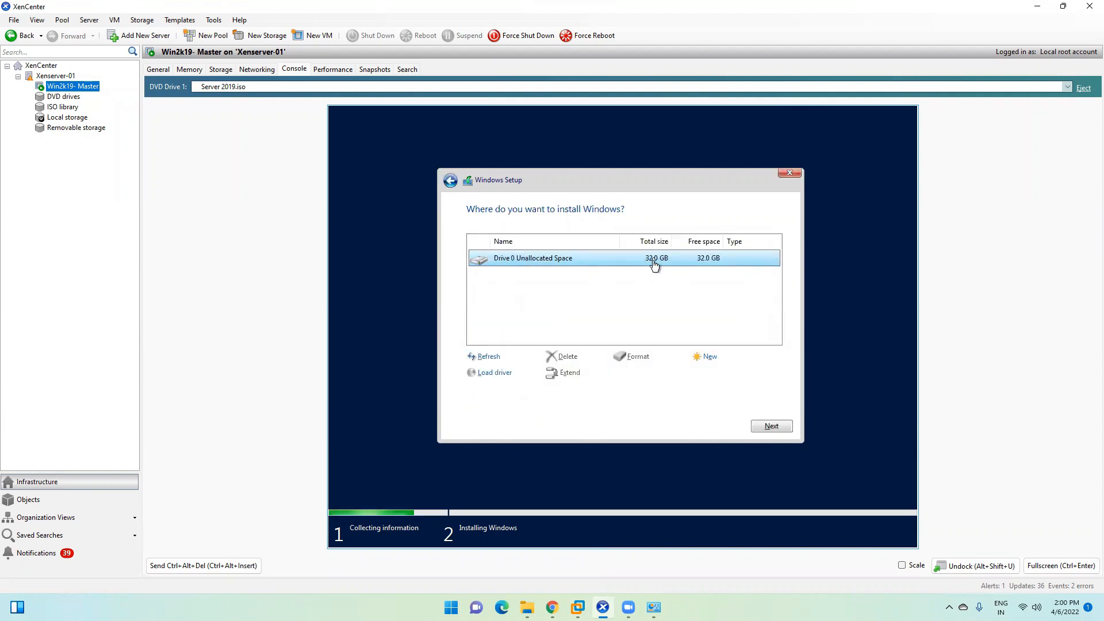
left_click(707, 358)
left_click(728, 374)
left_click(699, 373)
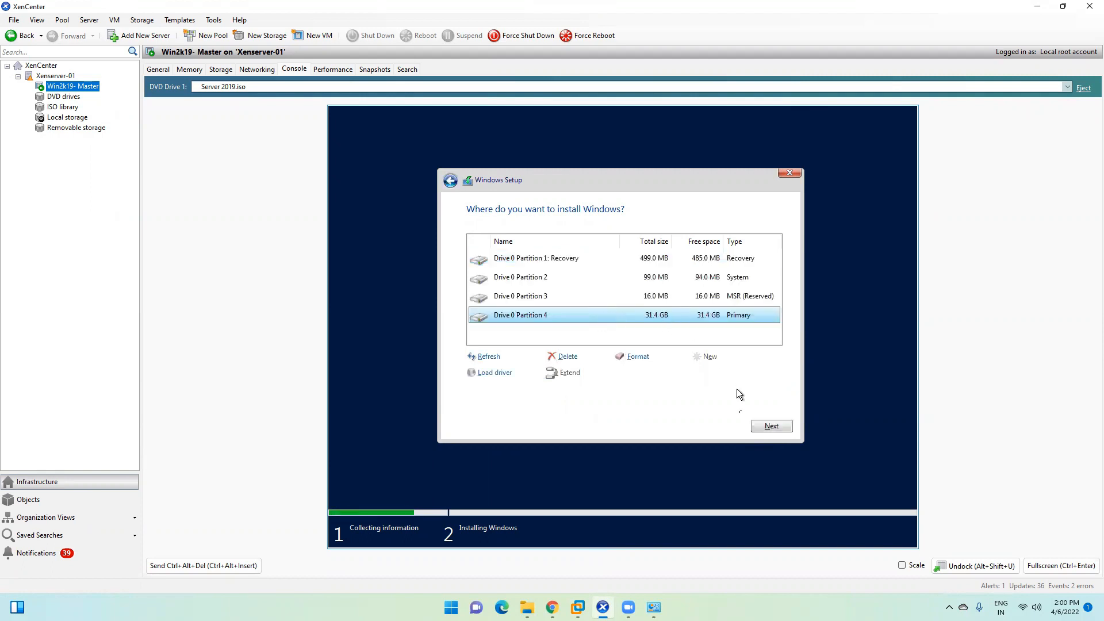
left_click(771, 427)
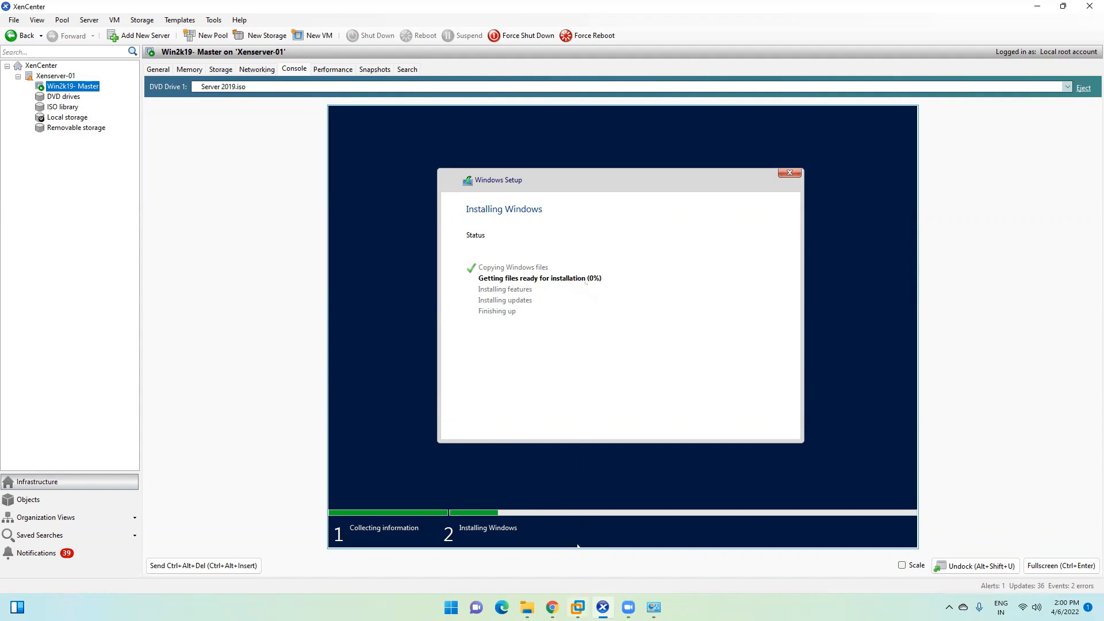
Step: Glance at the Windows install progress, then minimize XenCenter to view the 237-test site check
mouse_move(578, 608)
left_click(594, 521)
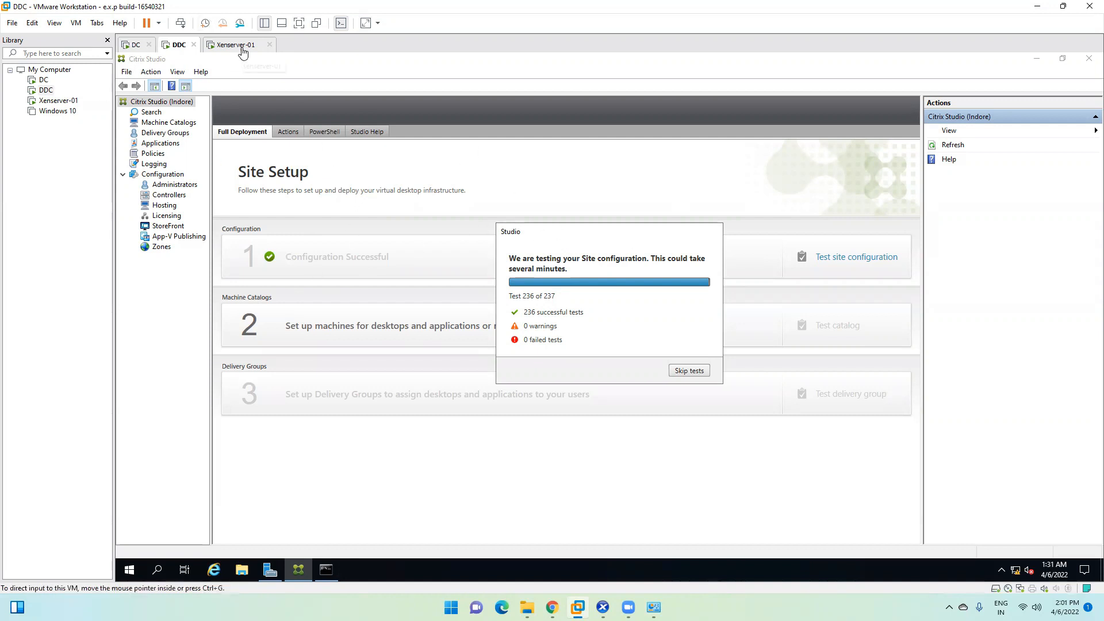
left_click(603, 607)
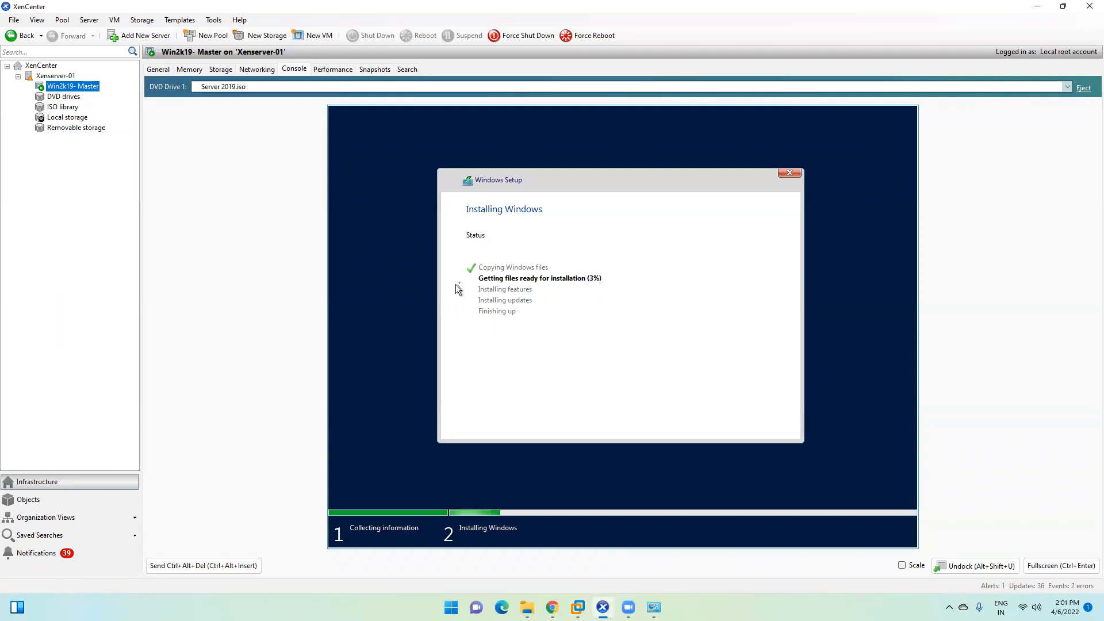
left_click(1038, 7)
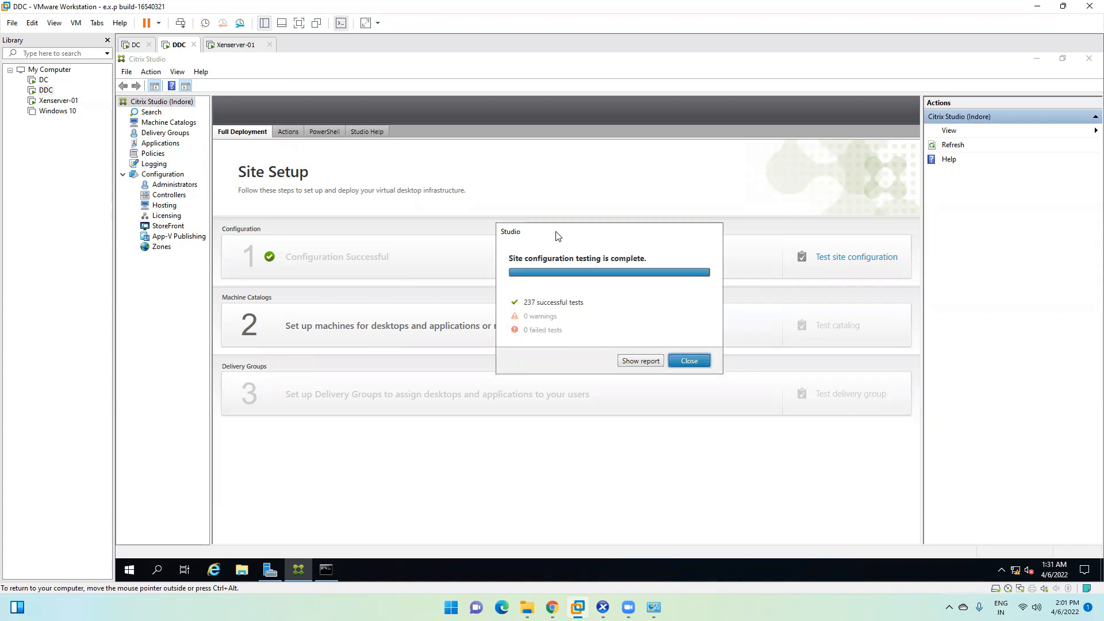
Step: Close the site test results and the C: folder window, checking the master VM's installation
left_click(689, 360)
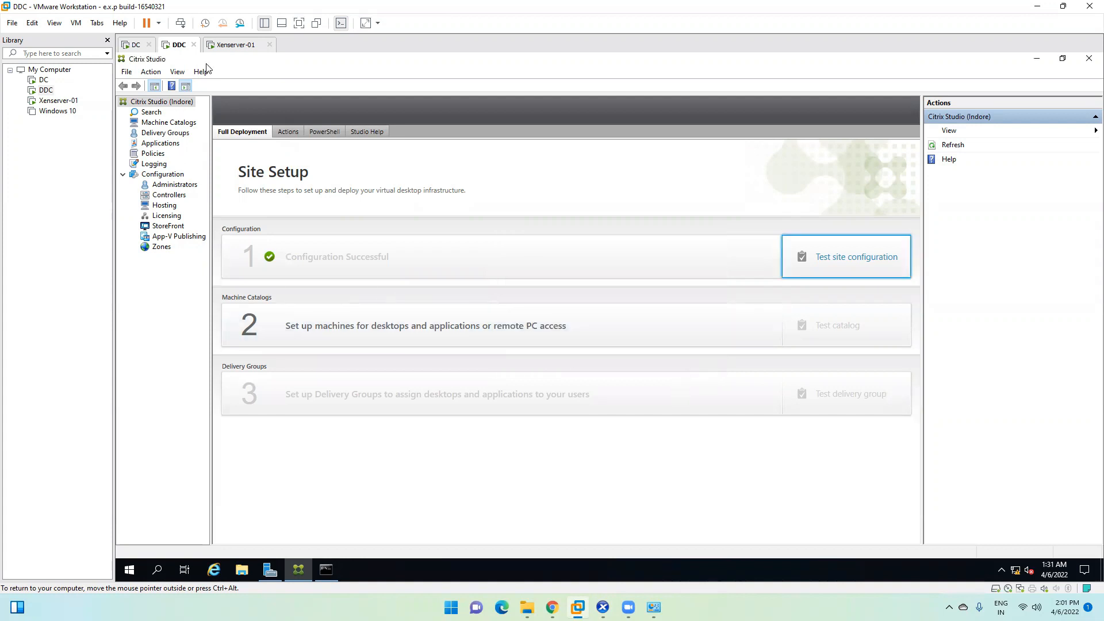
left_click(234, 44)
left_click(175, 45)
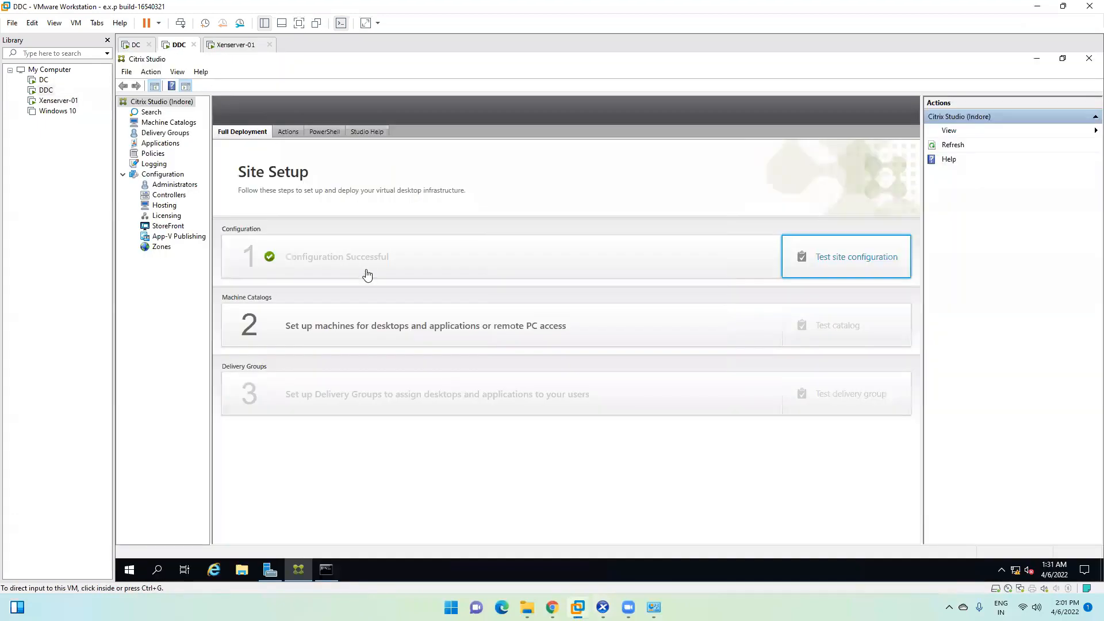
left_click(1038, 6)
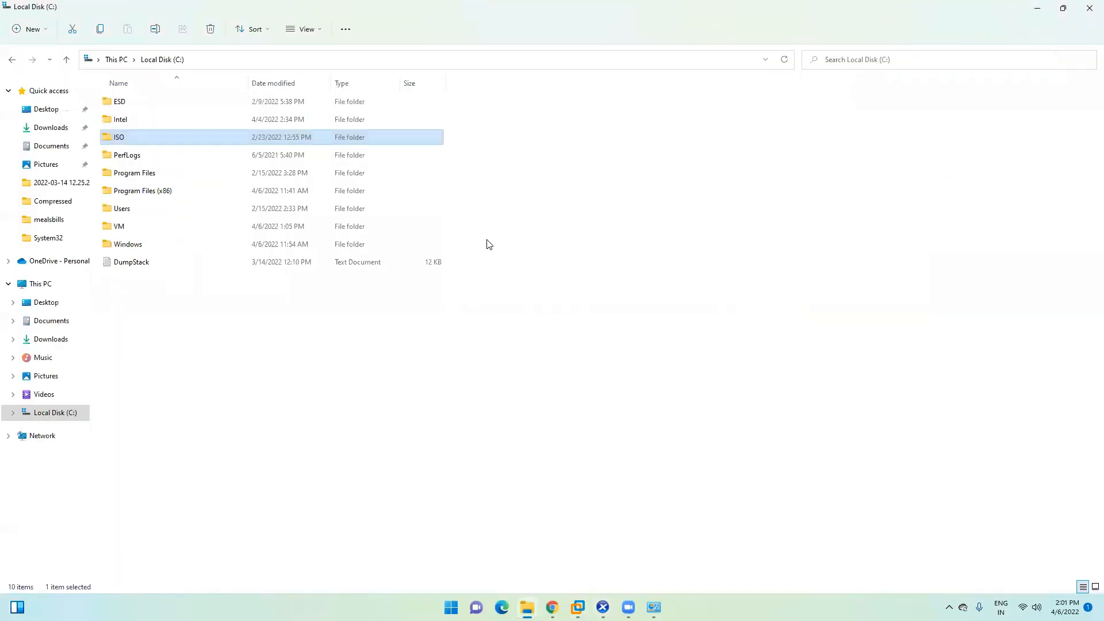
left_click(1089, 7)
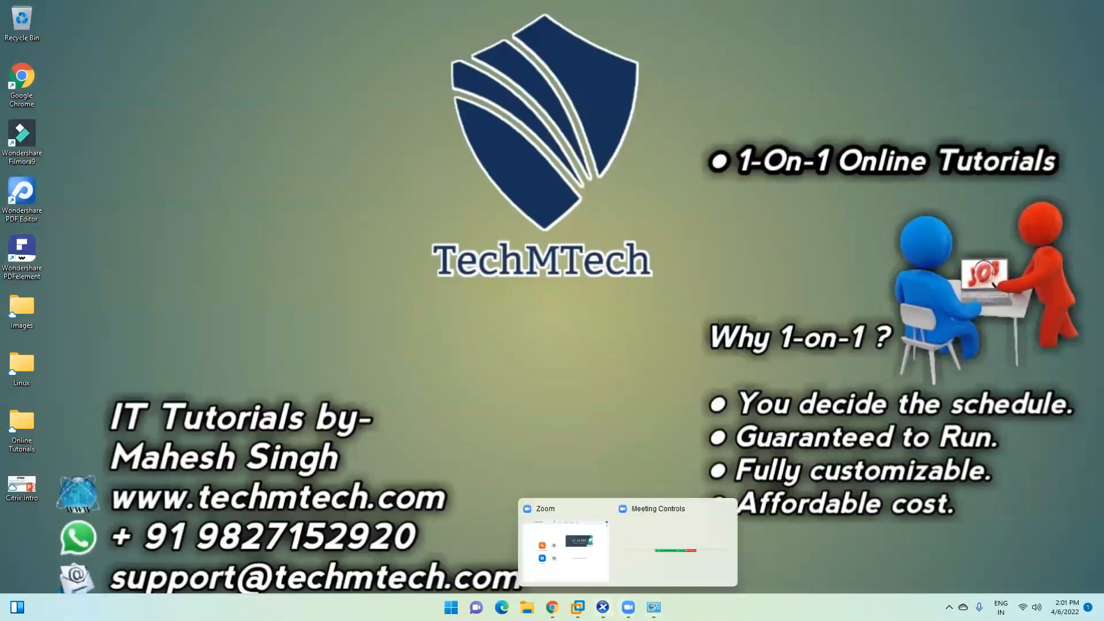
left_click(603, 607)
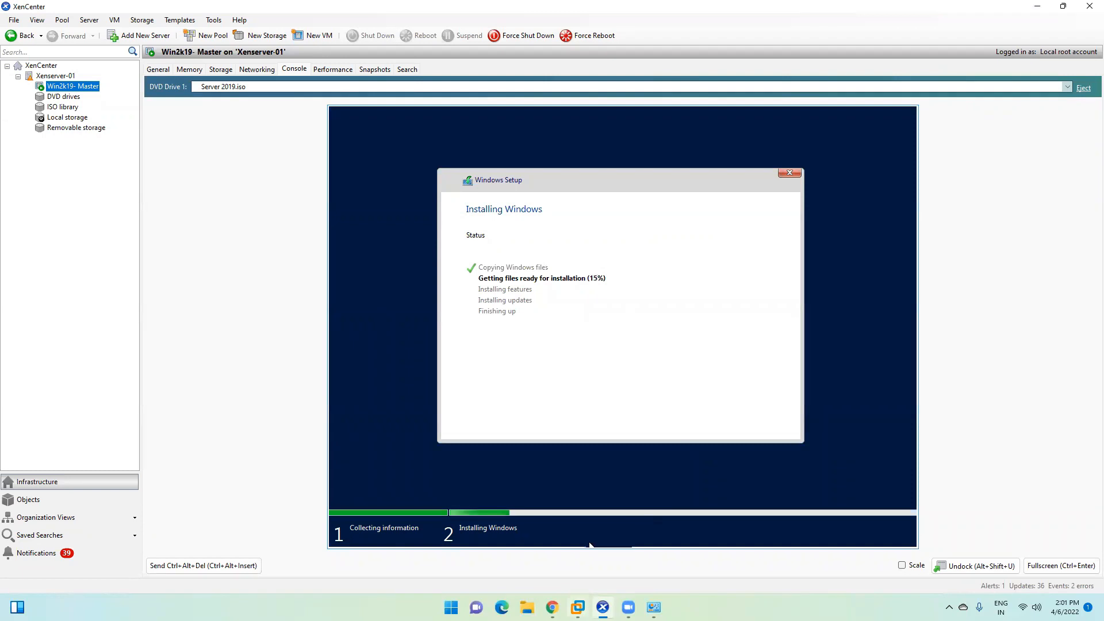
left_click(598, 520)
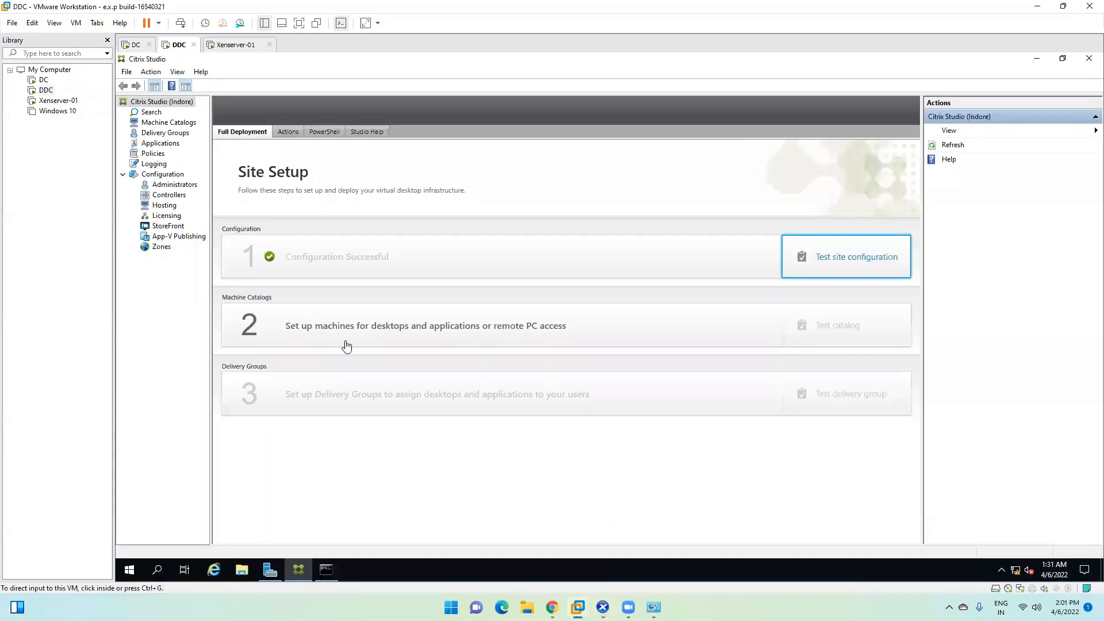
Step: Browse Machine Catalogs, Delivery Groups, Applications, Policies and Logging in Citrix Studio
left_click(167, 123)
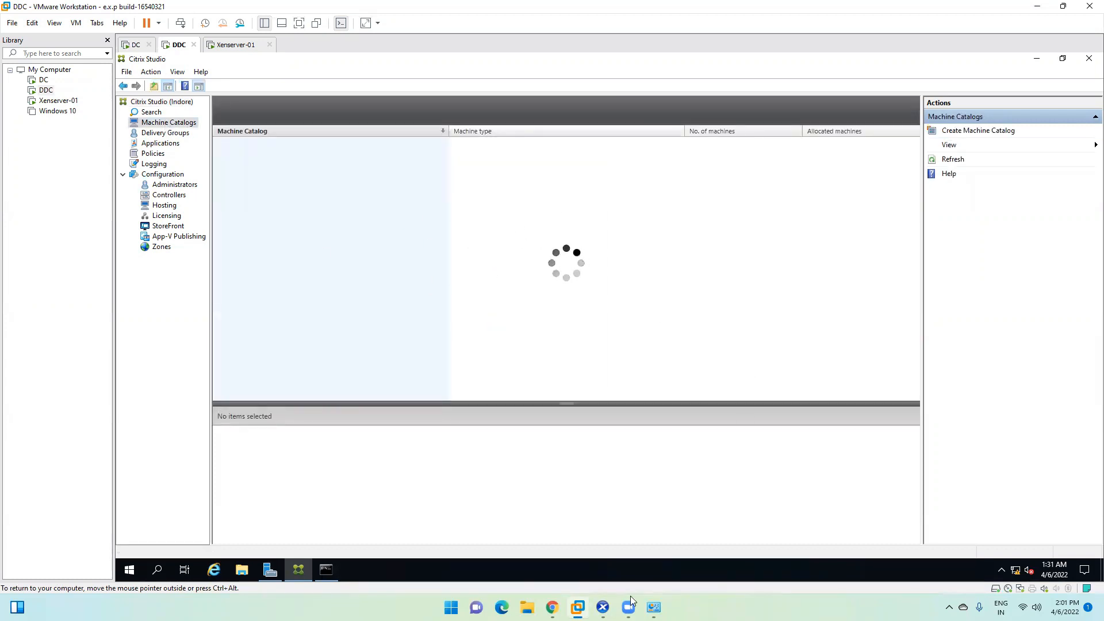
mouse_move(628, 607)
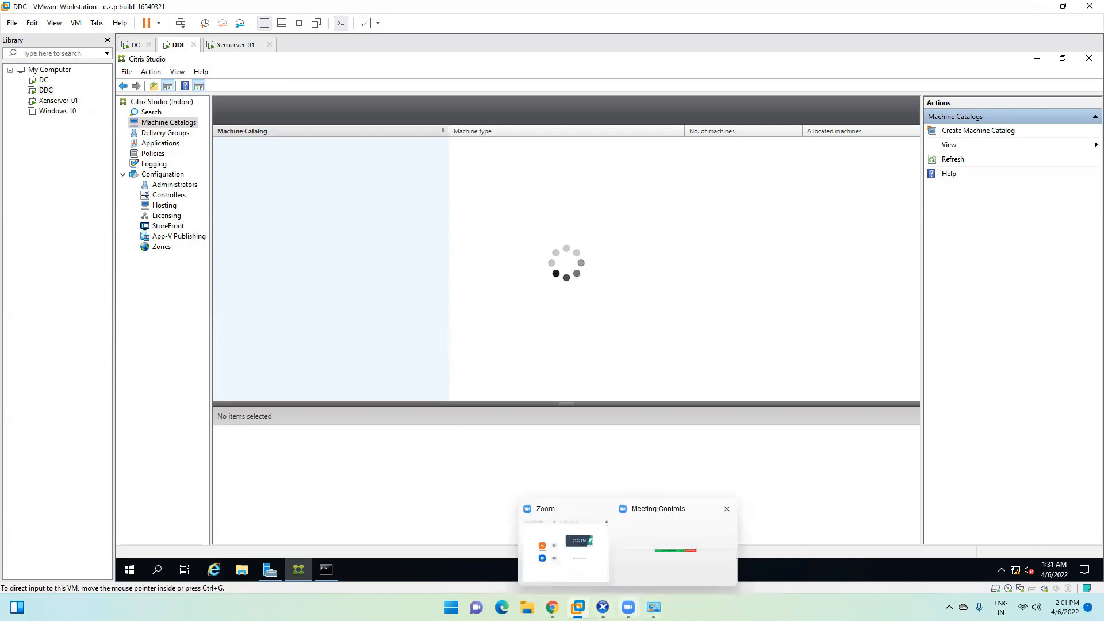
left_click(602, 607)
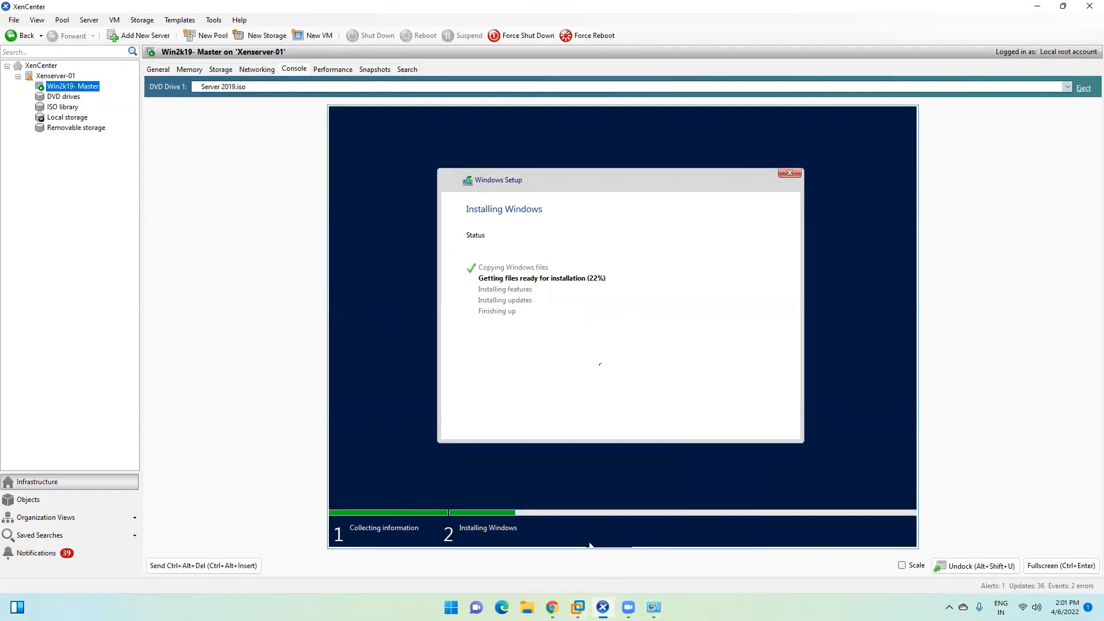
left_click(1044, 7)
left_click(158, 136)
left_click(159, 144)
left_click(153, 154)
left_click(154, 165)
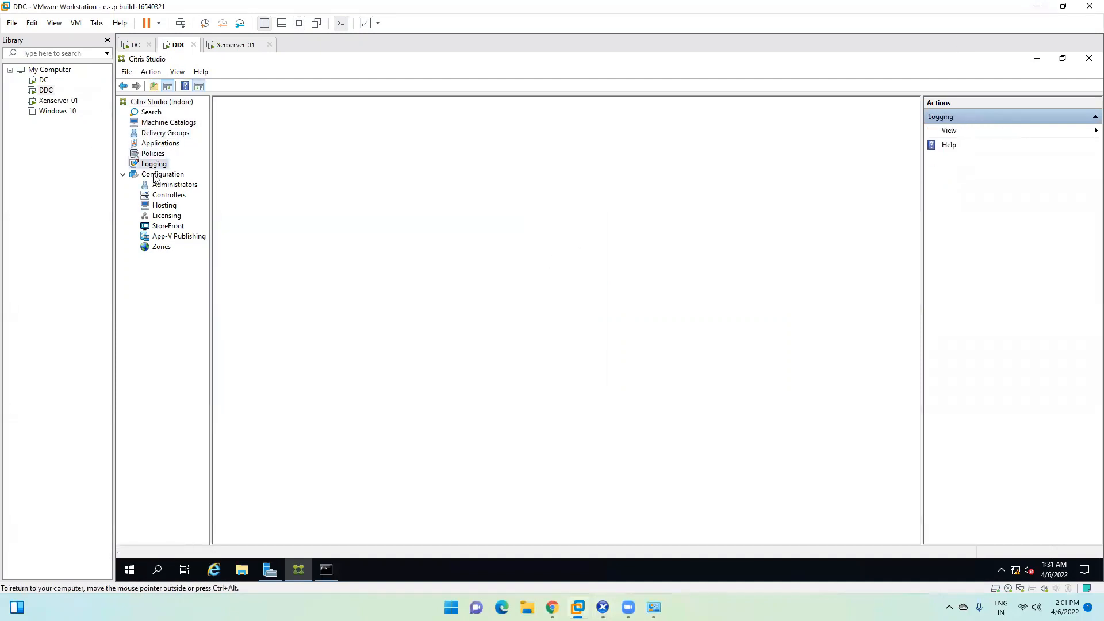
left_click(1048, 8)
left_click(603, 607)
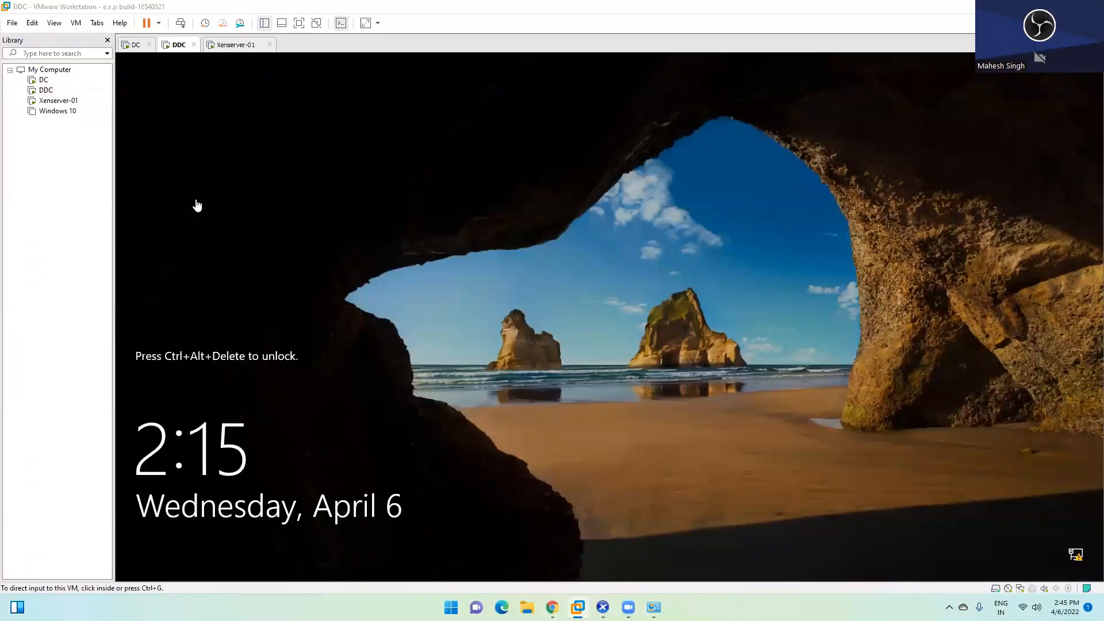
Step: Switch between the Xenserver-01 and DDC consoles, then open the Win2k19-Master console
left_click(230, 46)
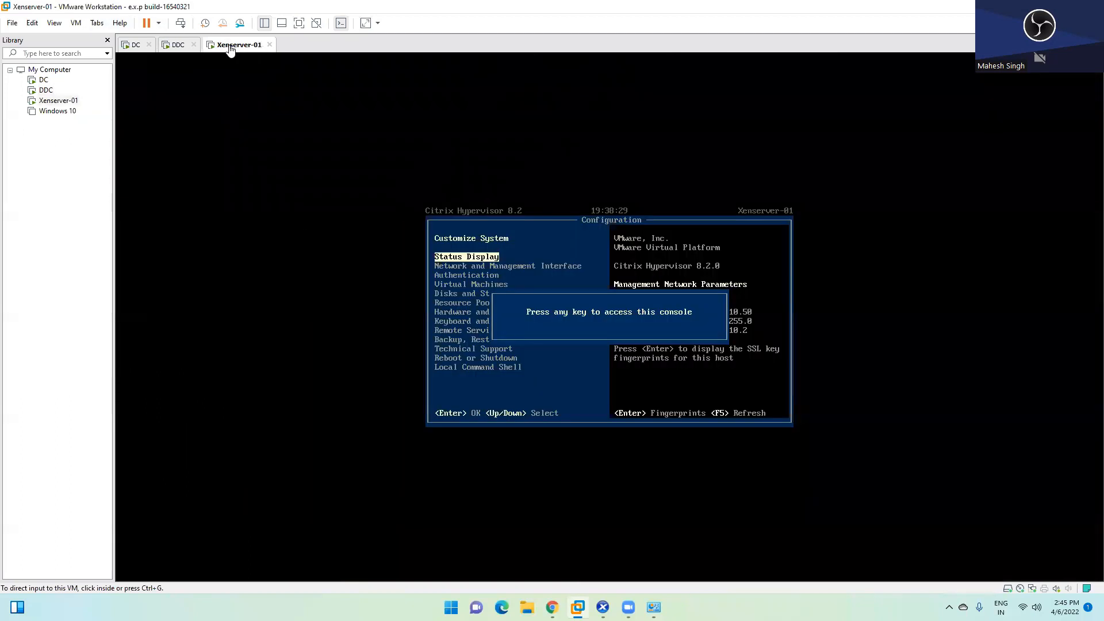
left_click(178, 49)
left_click(230, 48)
left_click(178, 49)
left_click(238, 46)
left_click(602, 608)
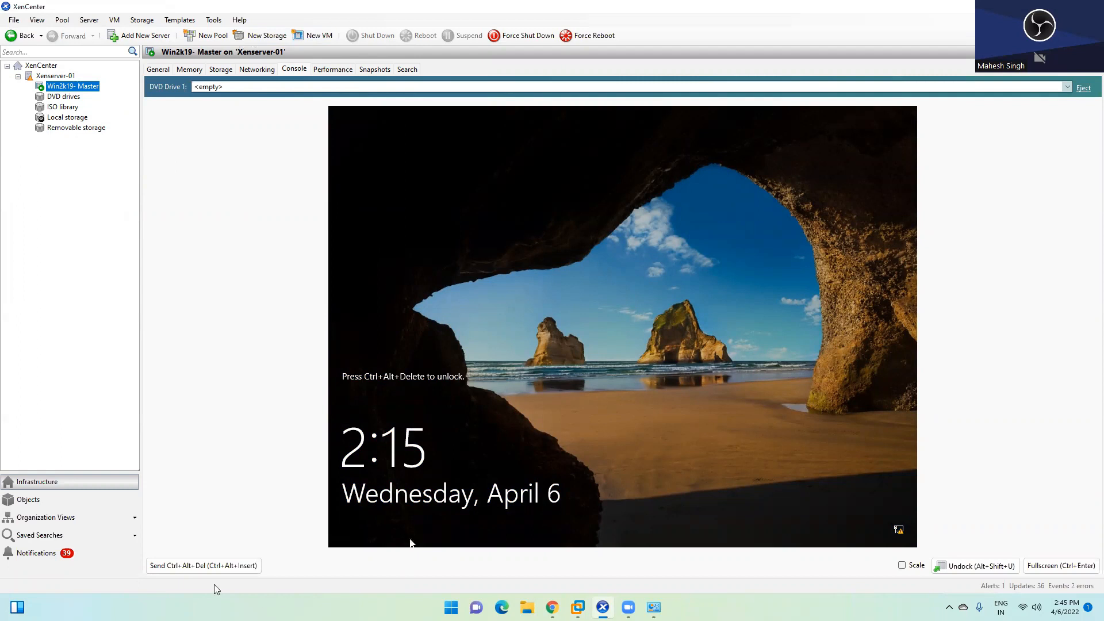
Step: Sign in to the master VM with the administrator password and open Local Server settings
left_click(214, 565)
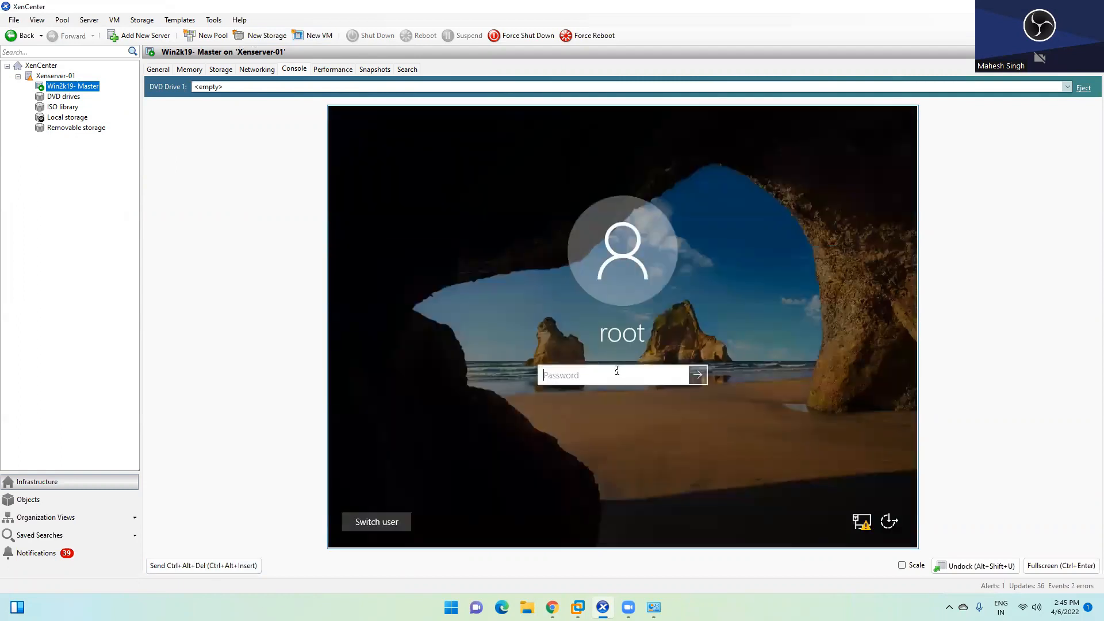
type("**********")
key("Return")
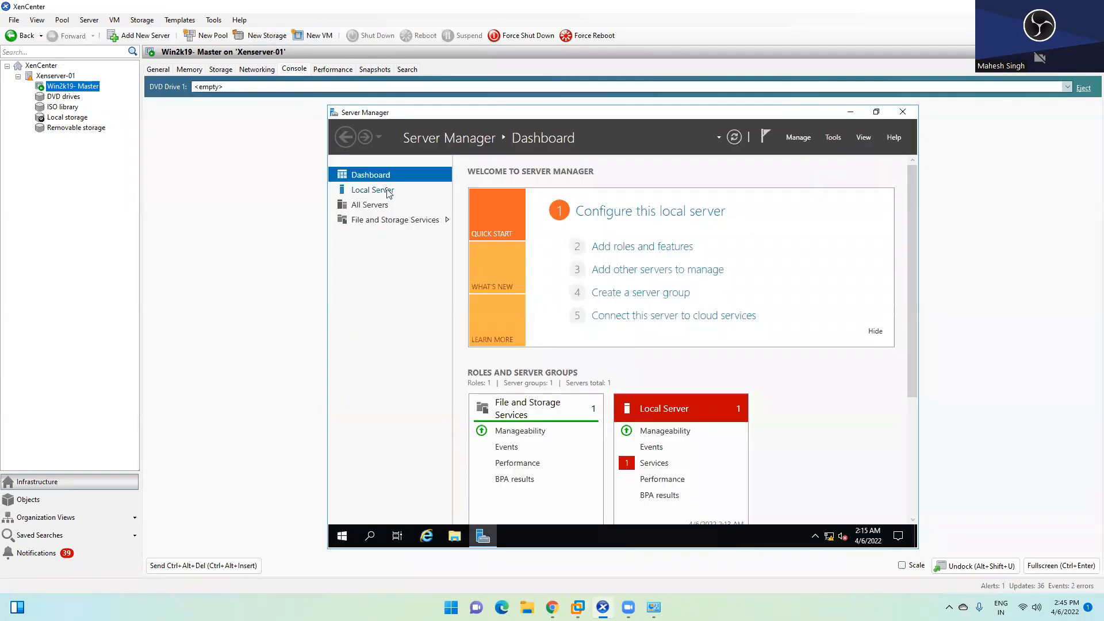
left_click(389, 190)
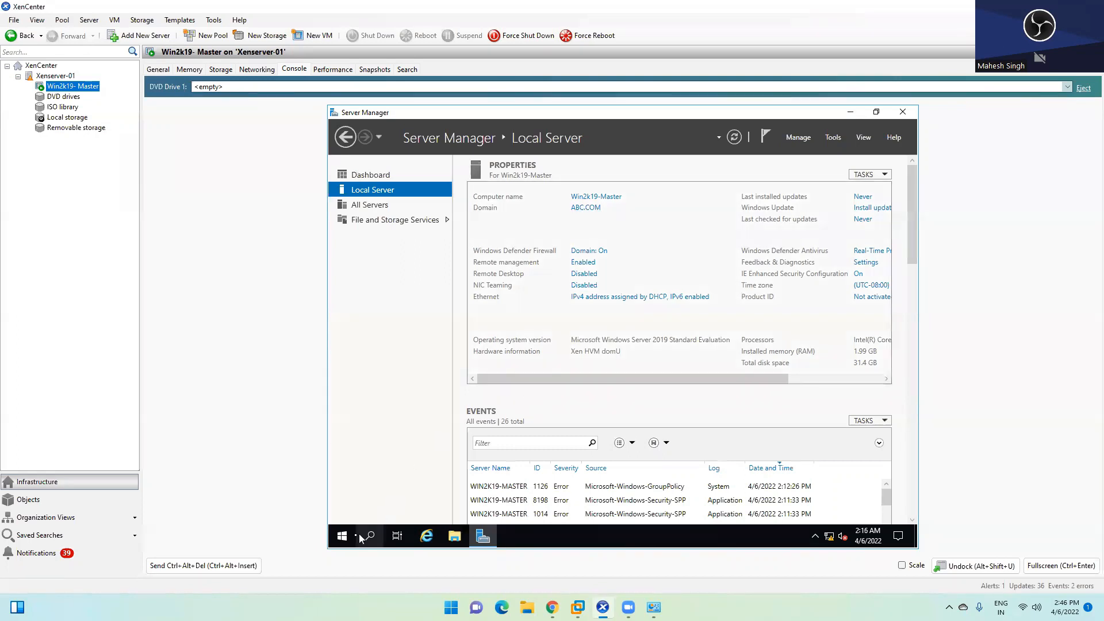
Step: Explore the master VM's Start menu, its account options and side labels
left_click(343, 536)
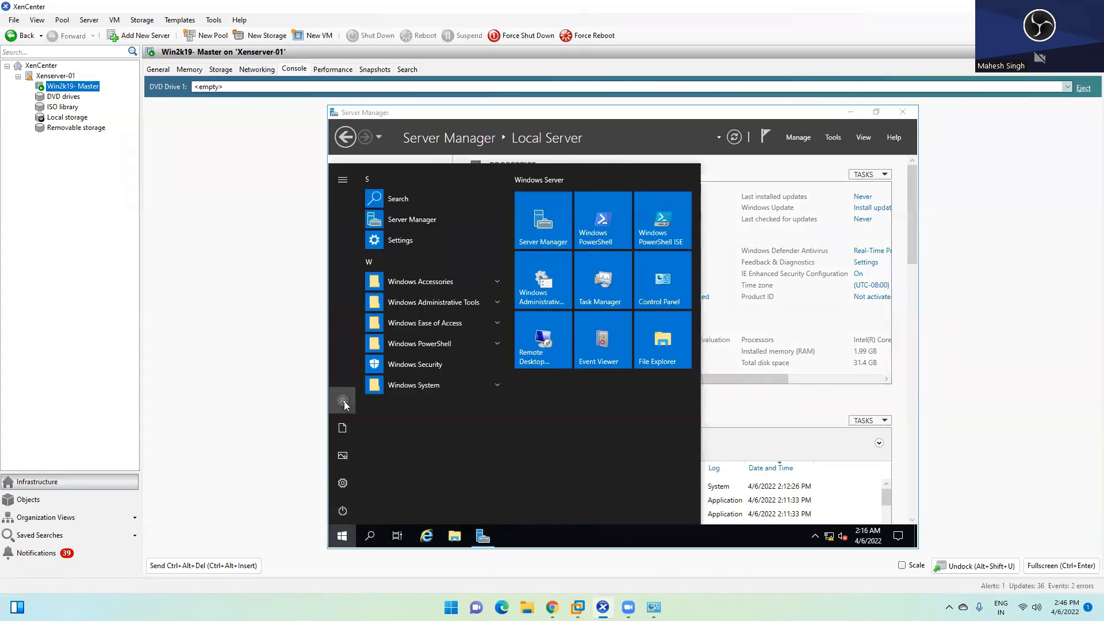
left_click(343, 401)
left_click(343, 177)
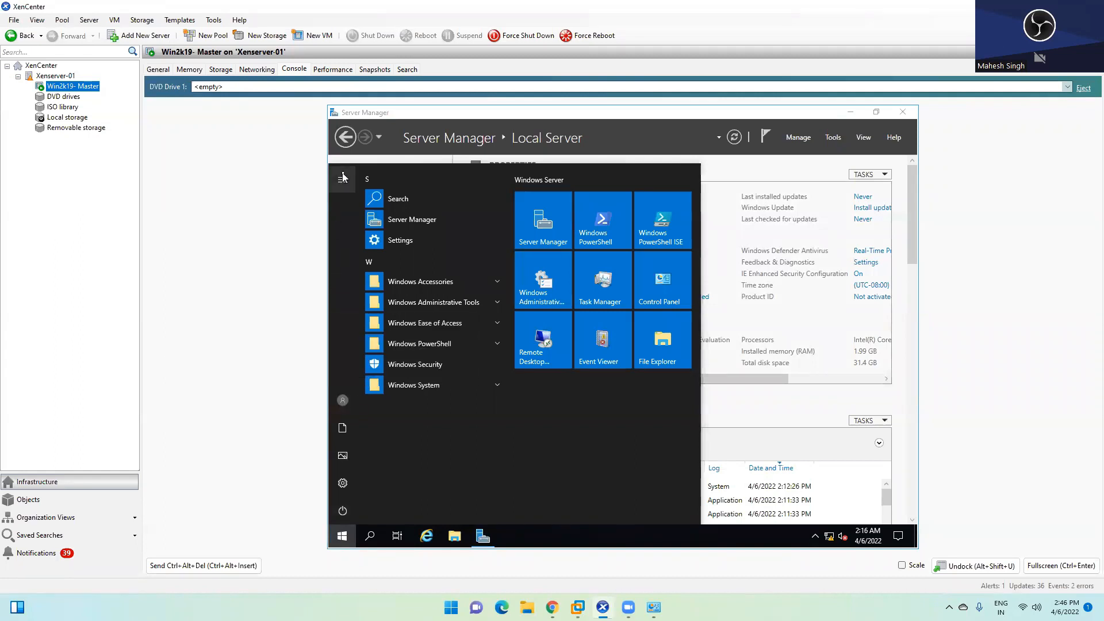
left_click(343, 178)
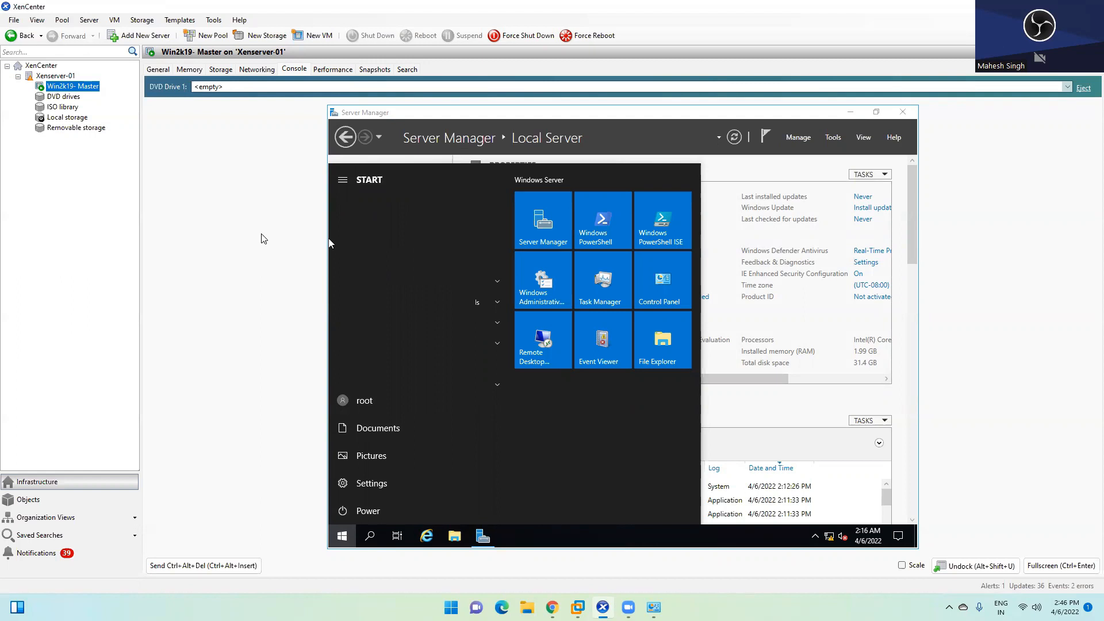
left_click(344, 181)
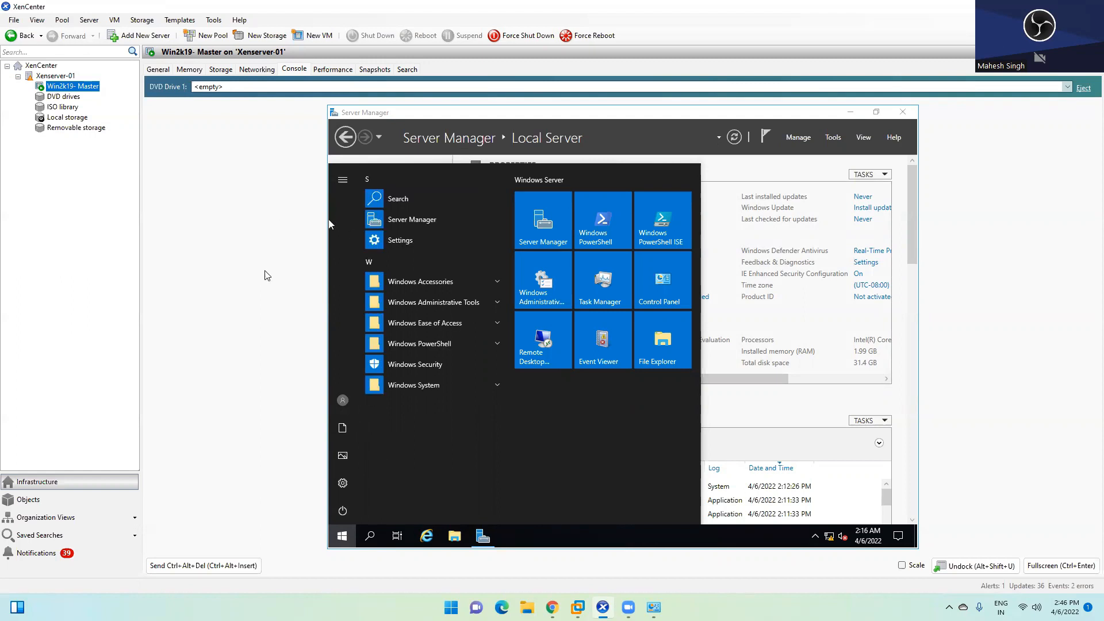
Step: Bring up the DDC VM and enter its lock-screen password
mouse_move(578, 607)
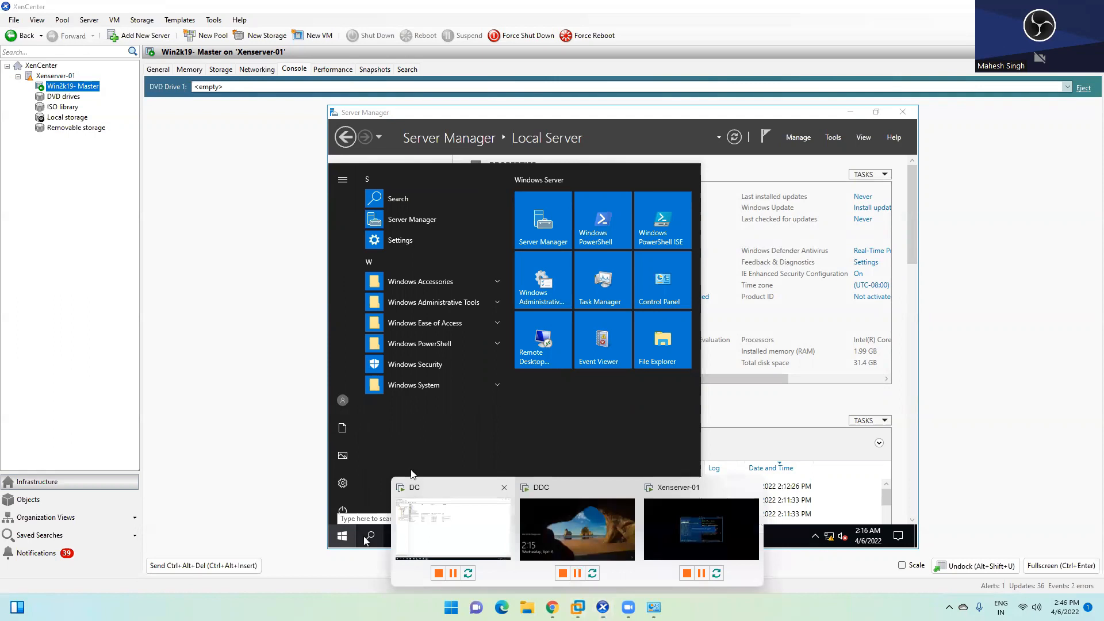
left_click(548, 520)
left_click(549, 360)
type("*********")
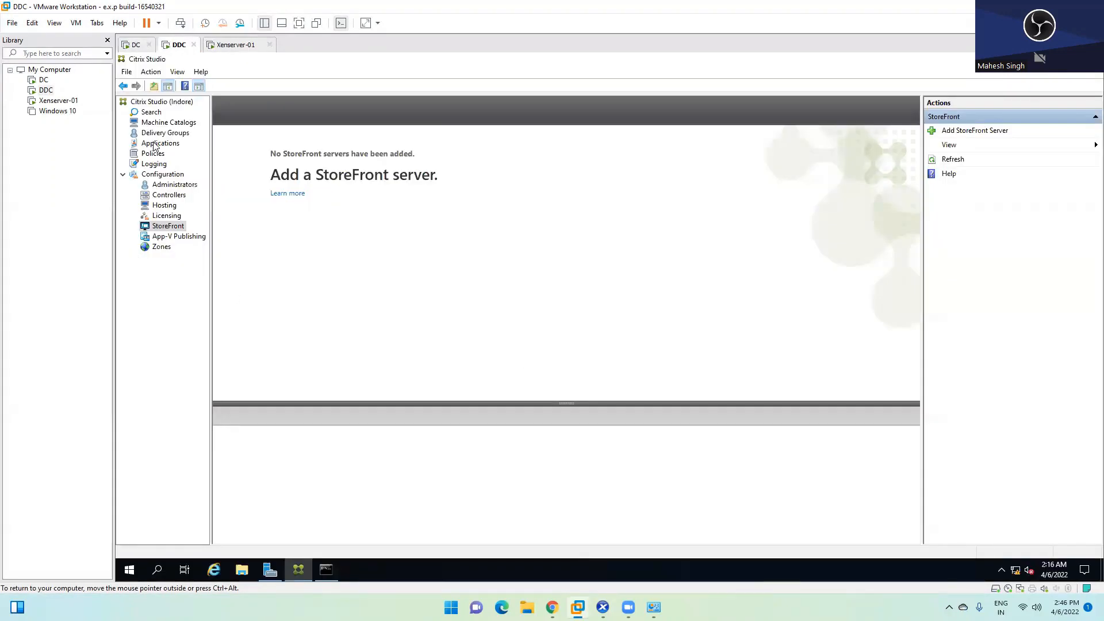
Step: Open Machine Catalogs, start then cancel the Create Machine Catalog wizard, and return to XenCenter
left_click(164, 123)
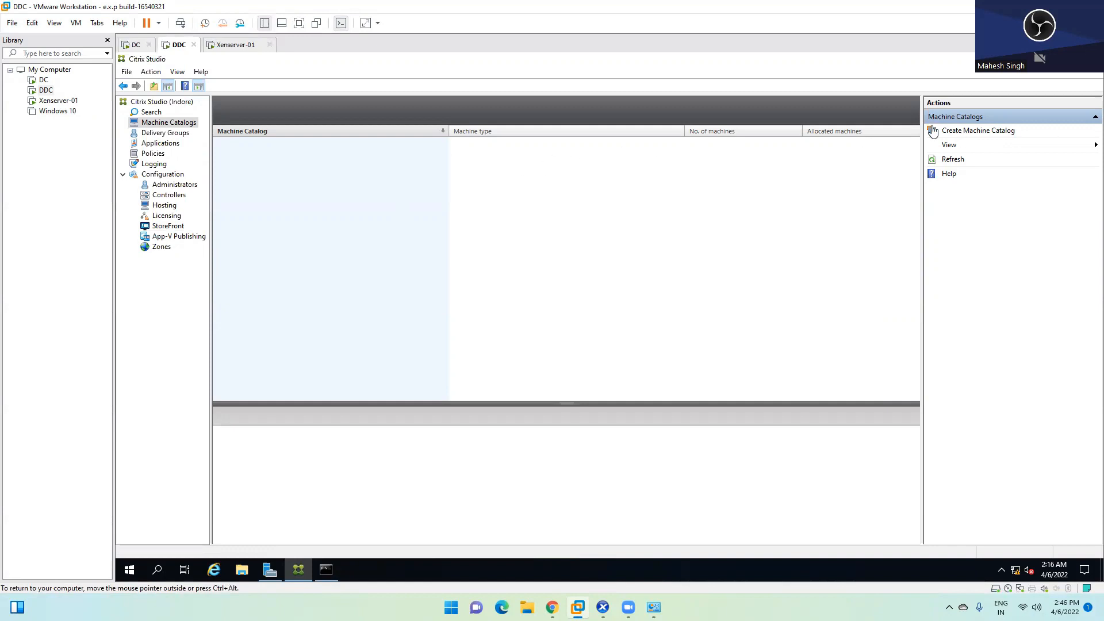
left_click(953, 129)
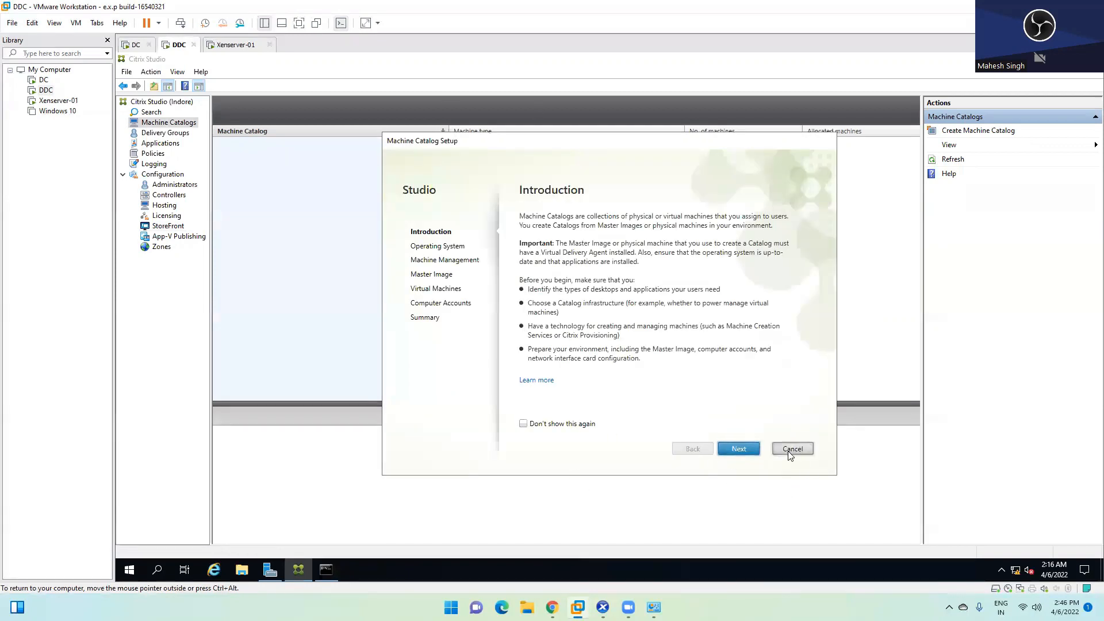
left_click(790, 452)
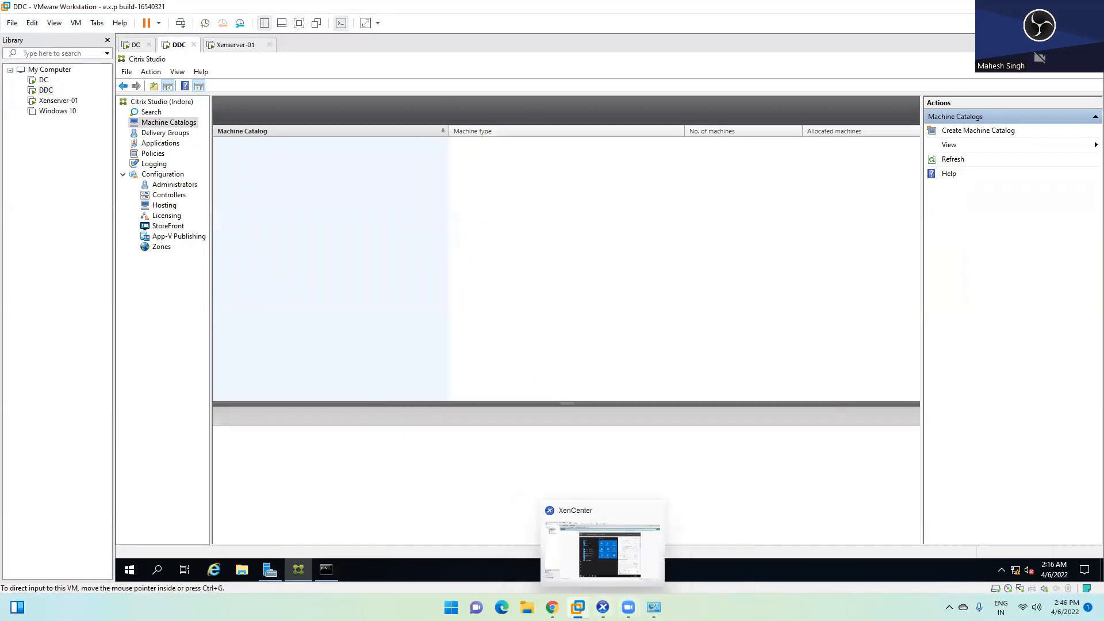
left_click(603, 607)
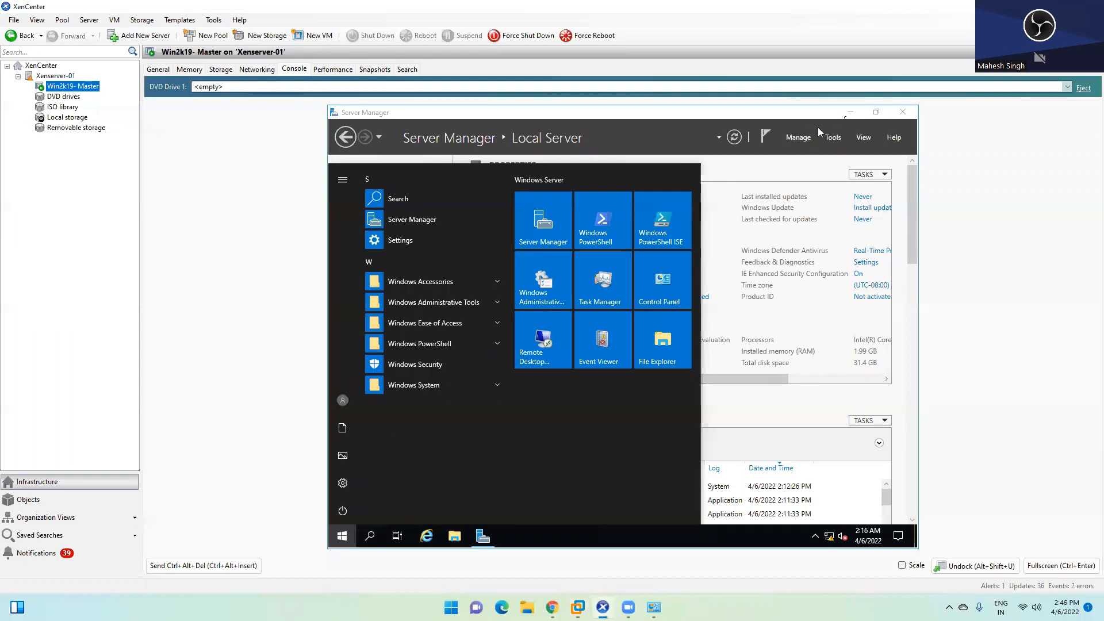
Step: Minimize Server Manager in the master VM and briefly check the DDC's Citrix Studio
left_click(850, 112)
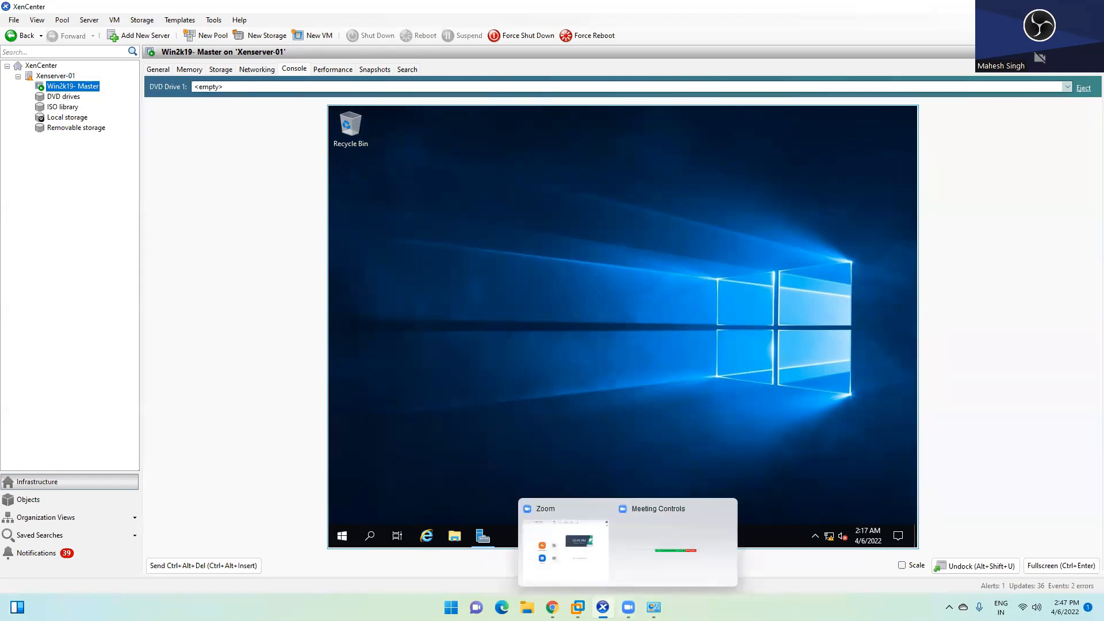
mouse_move(579, 608)
left_click(580, 496)
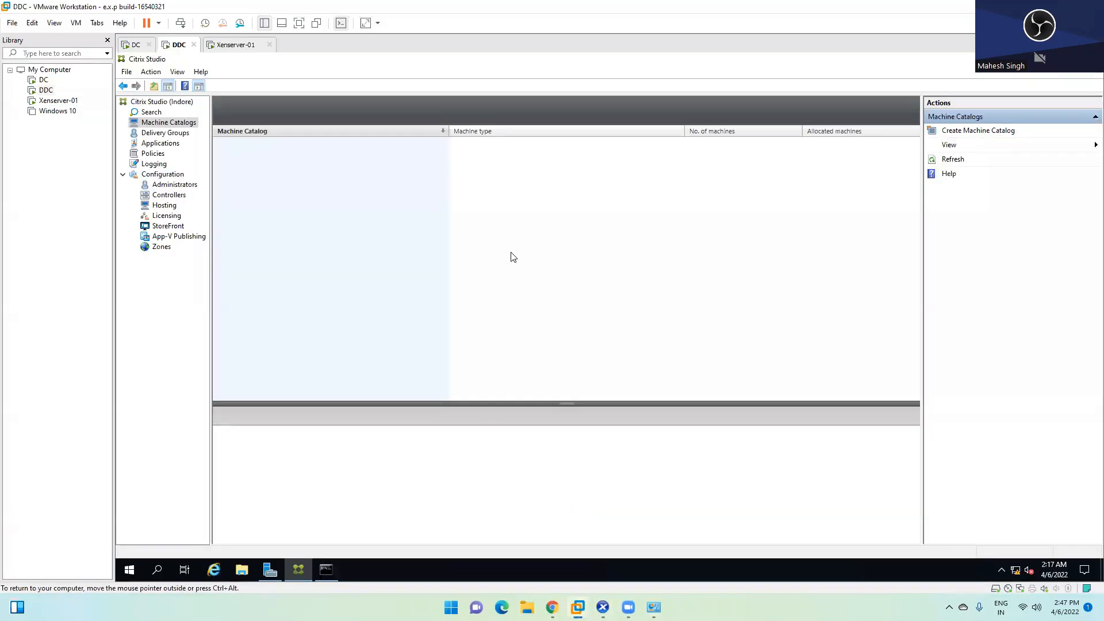
key("alt+Tab")
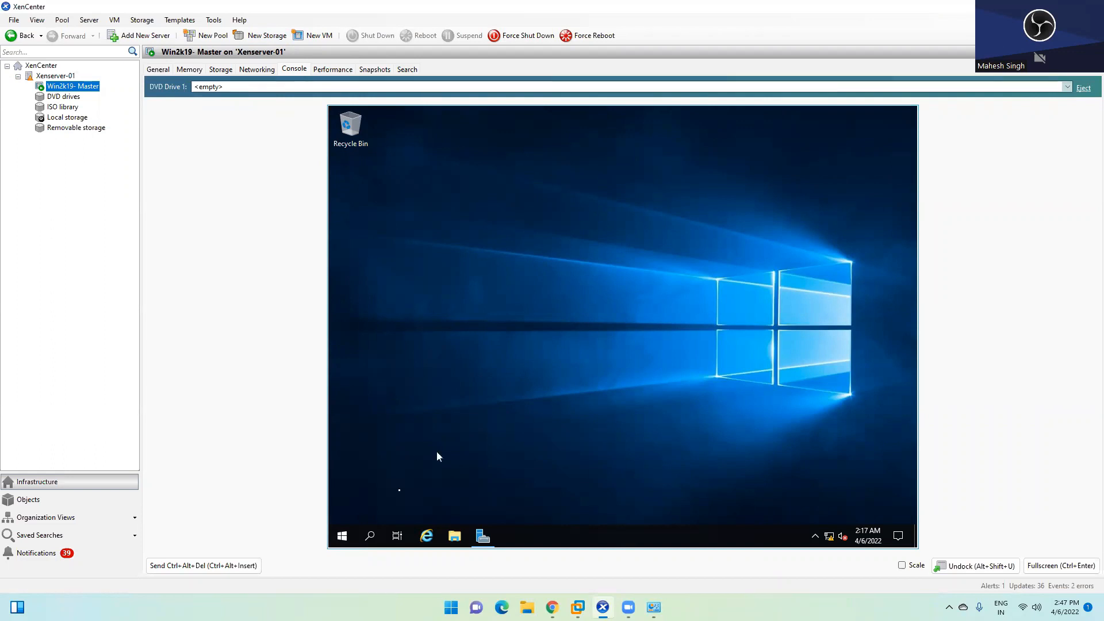
Step: Expand Administrative Tools, Ease of Access, PowerShell and System in Start, then show the host desktop
left_click(343, 536)
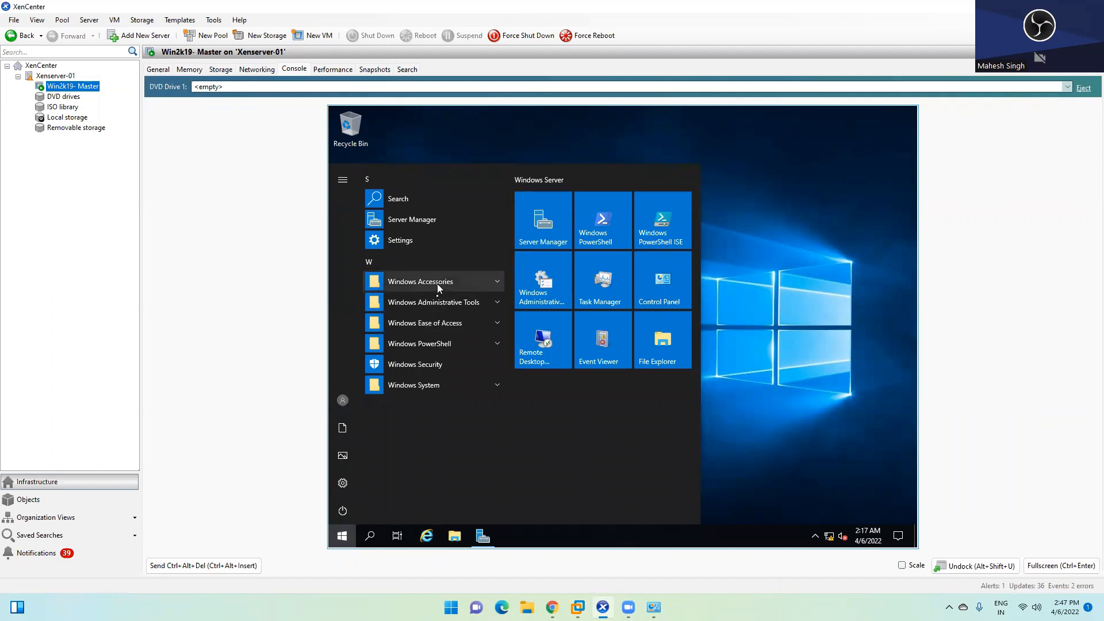
left_click(435, 302)
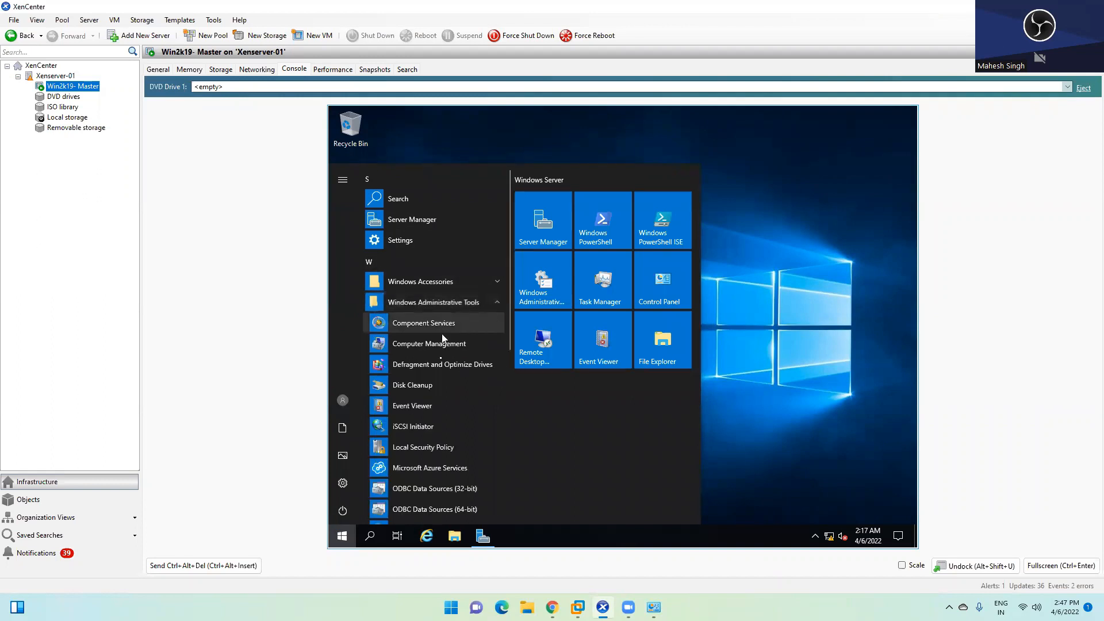
scroll(431, 437, "down", 5)
left_click(429, 422)
scroll(431, 477, "down", 3)
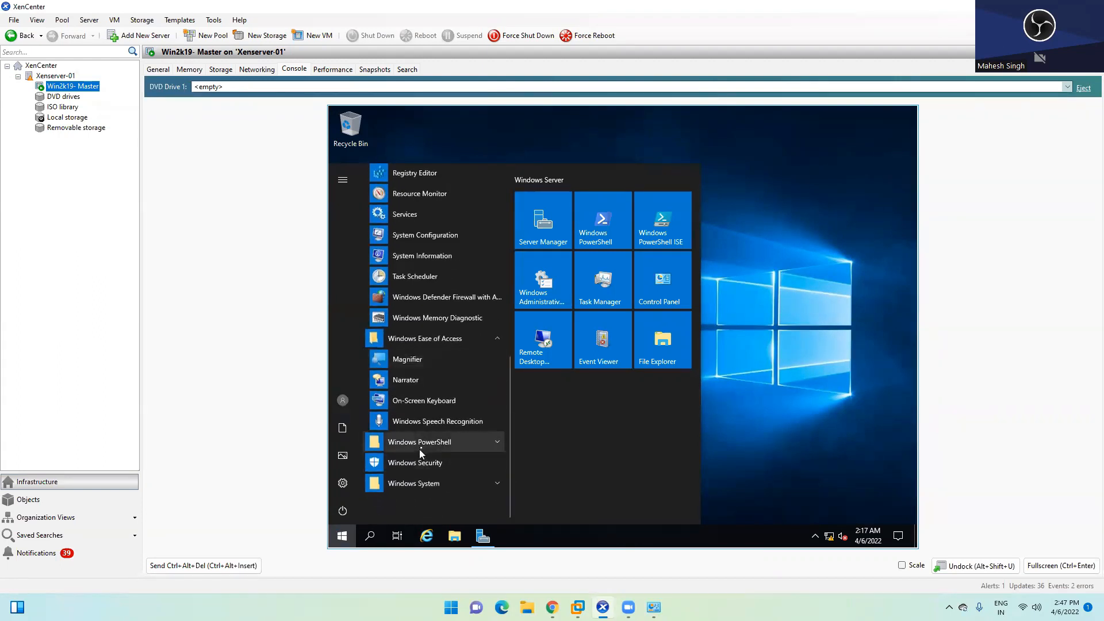
left_click(424, 449)
scroll(424, 452, "down", 3)
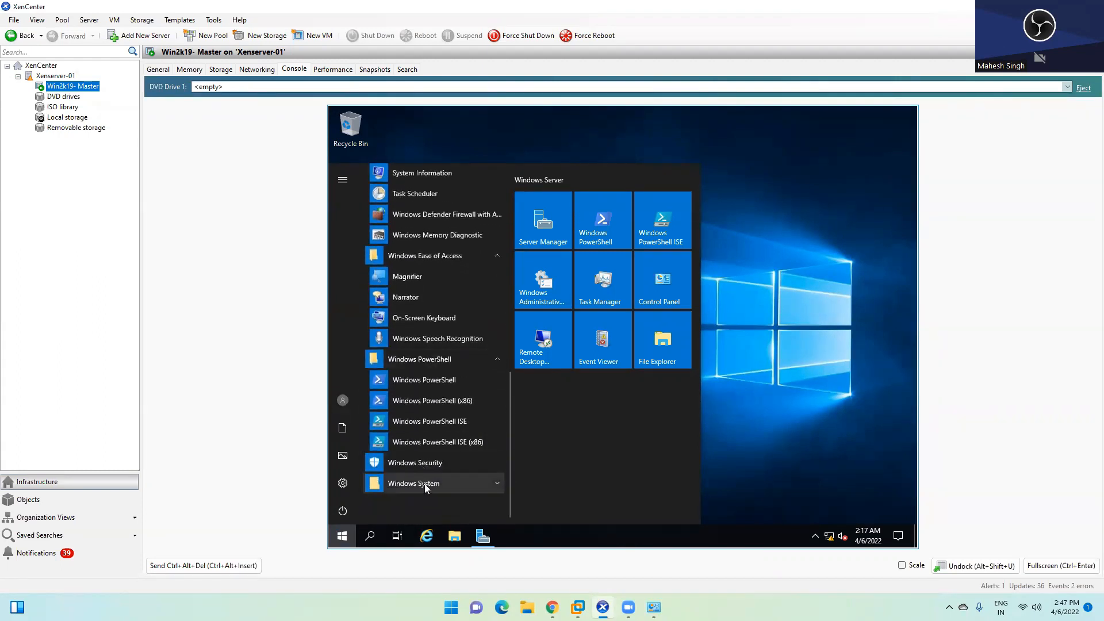
left_click(424, 484)
scroll(434, 466, "down", 3)
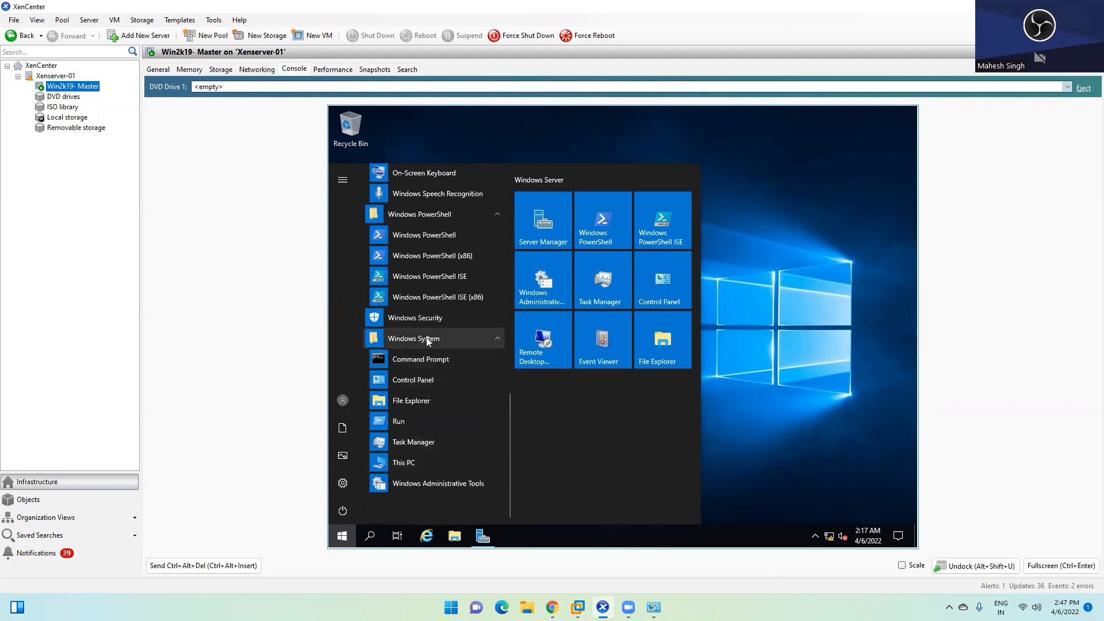
scroll(426, 402, "up", 10)
scroll(428, 343, "up", 2)
left_click(816, 192)
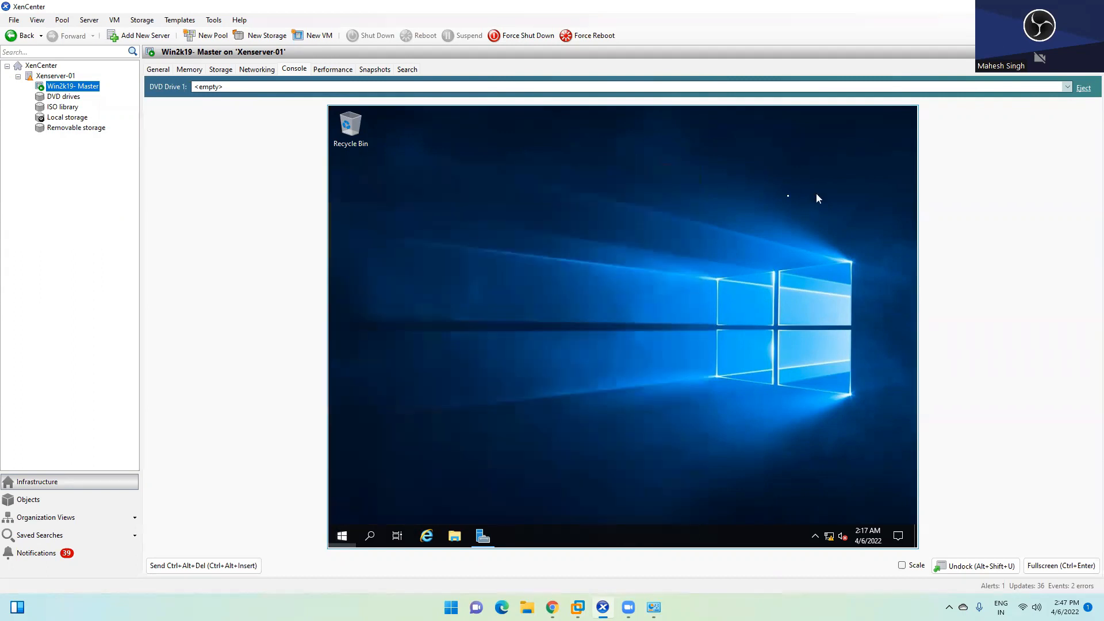
key("super+d")
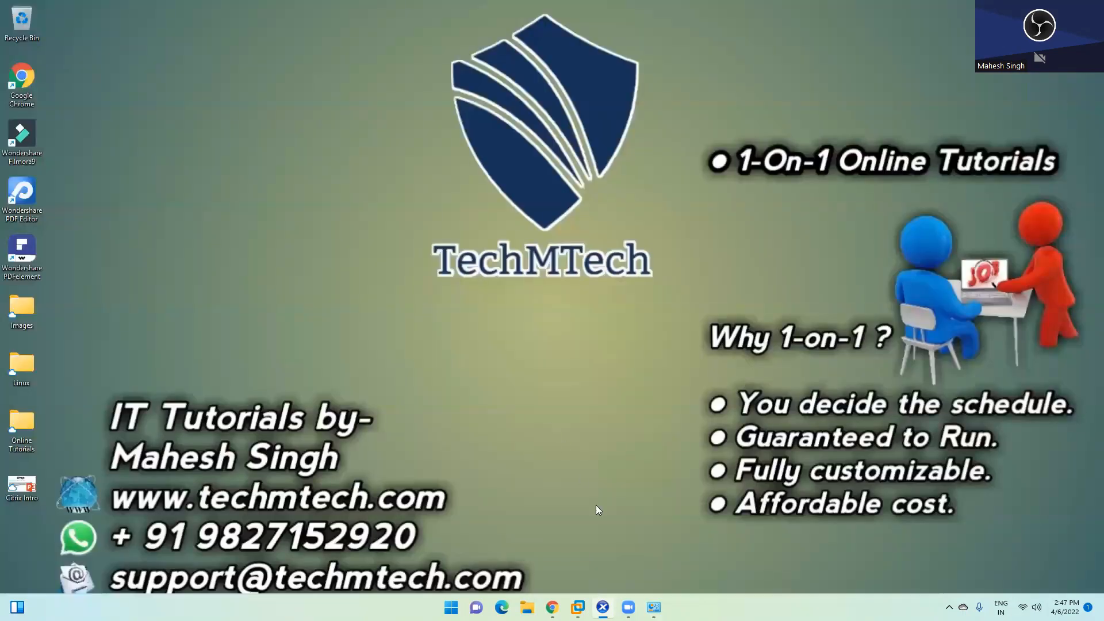
Step: In a maximized Chrome, search 'notepad ++' and open the Notepad++ downloads page
left_click(552, 605)
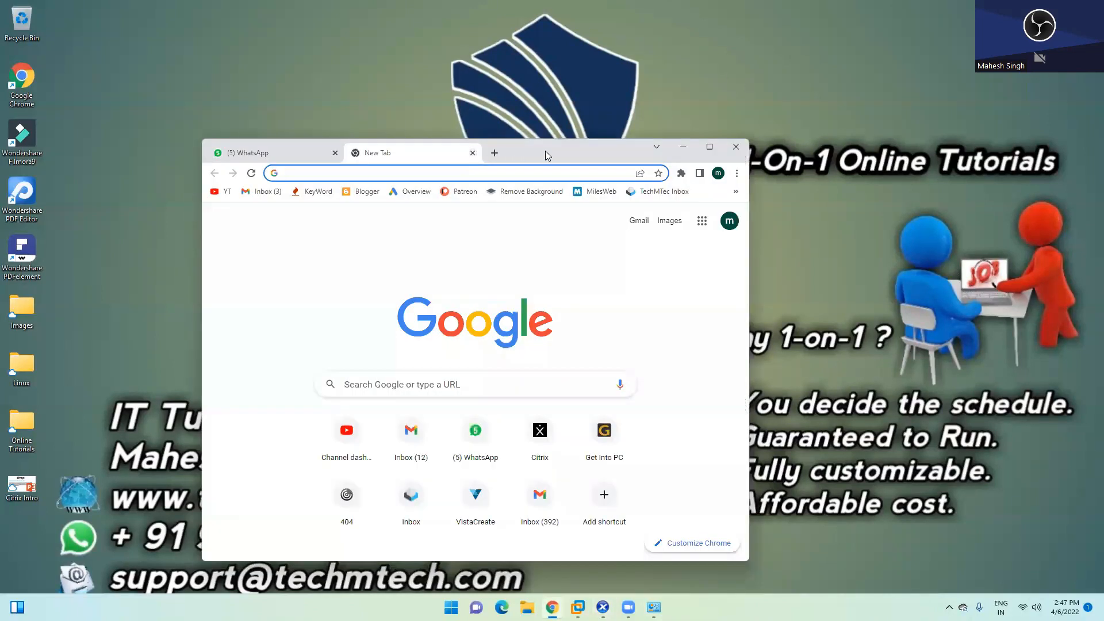
double_click(546, 151)
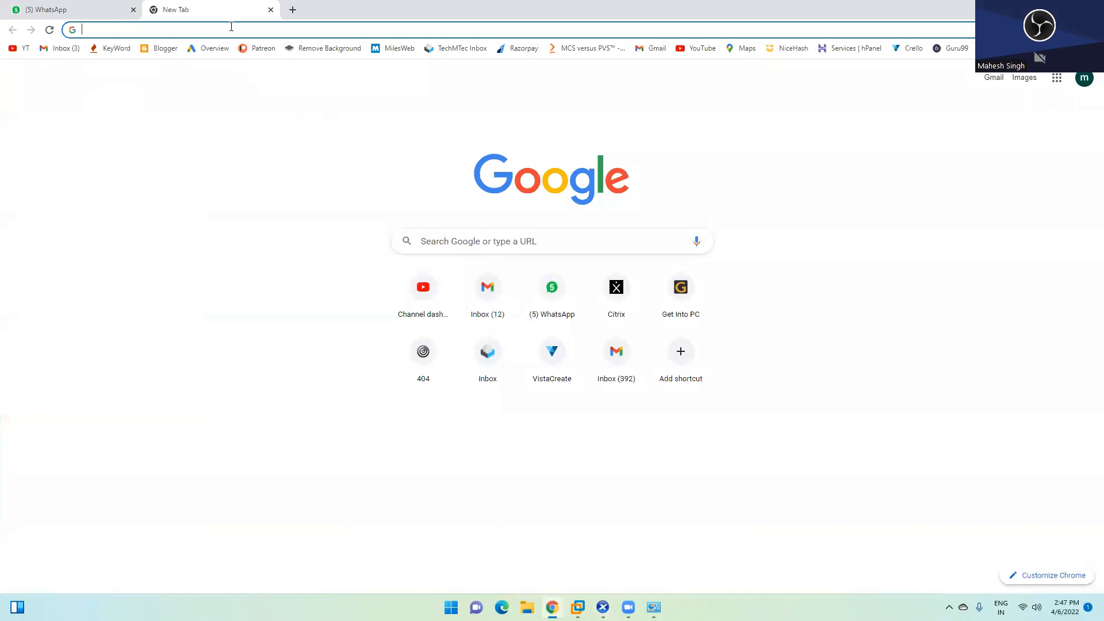
type("note")
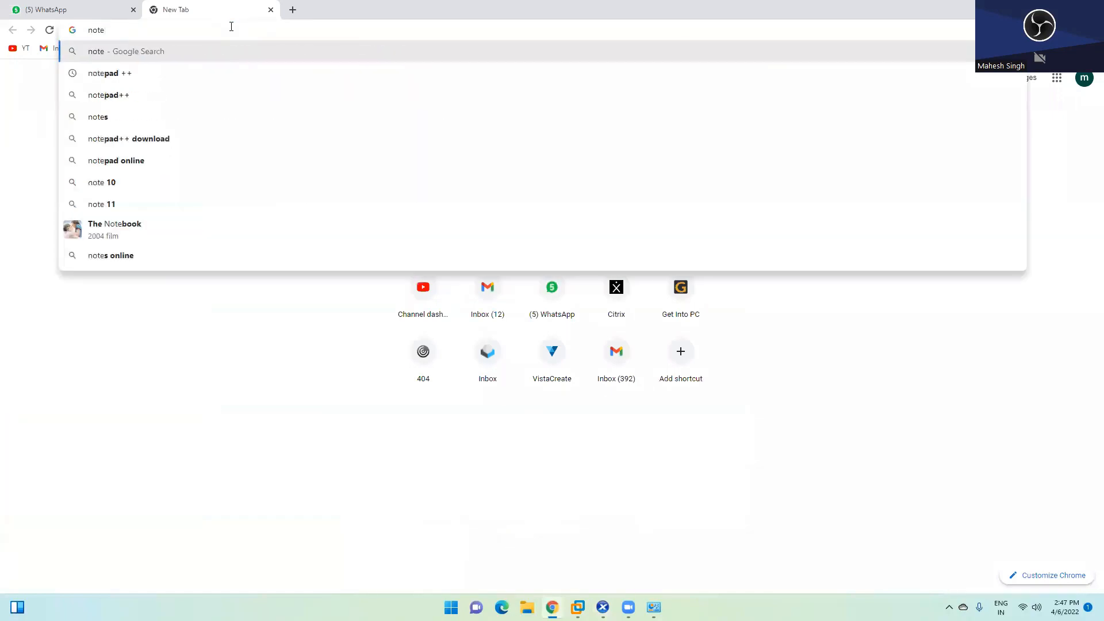
key("Down")
key("Return")
left_click(160, 191)
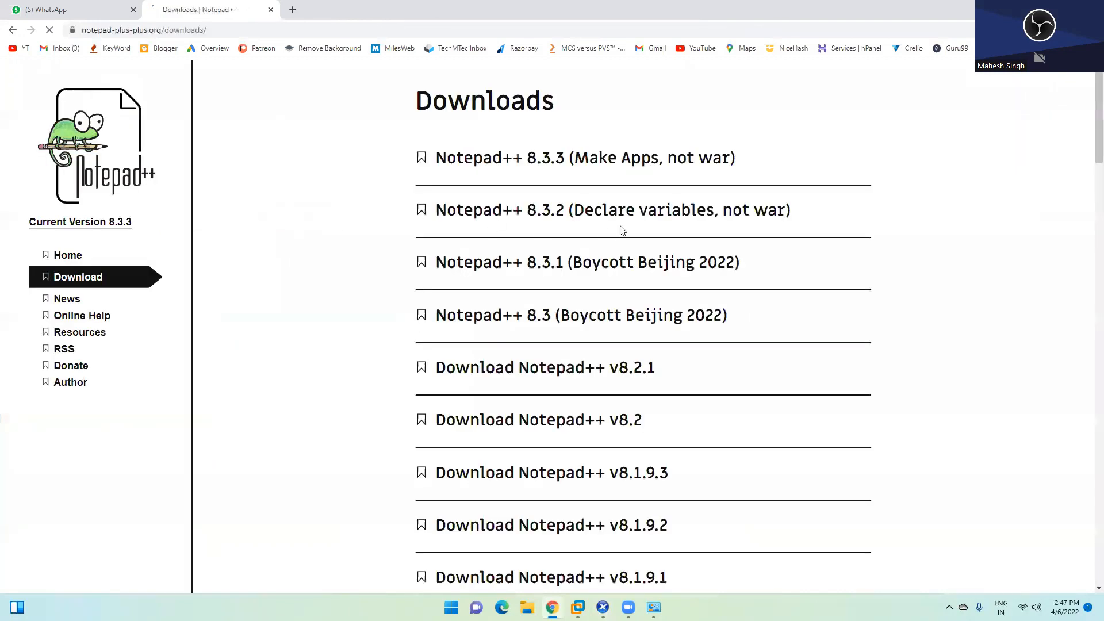
Step: Download the Notepad++ 8.3.3 64-bit installer and show it in its folder
left_click(493, 157)
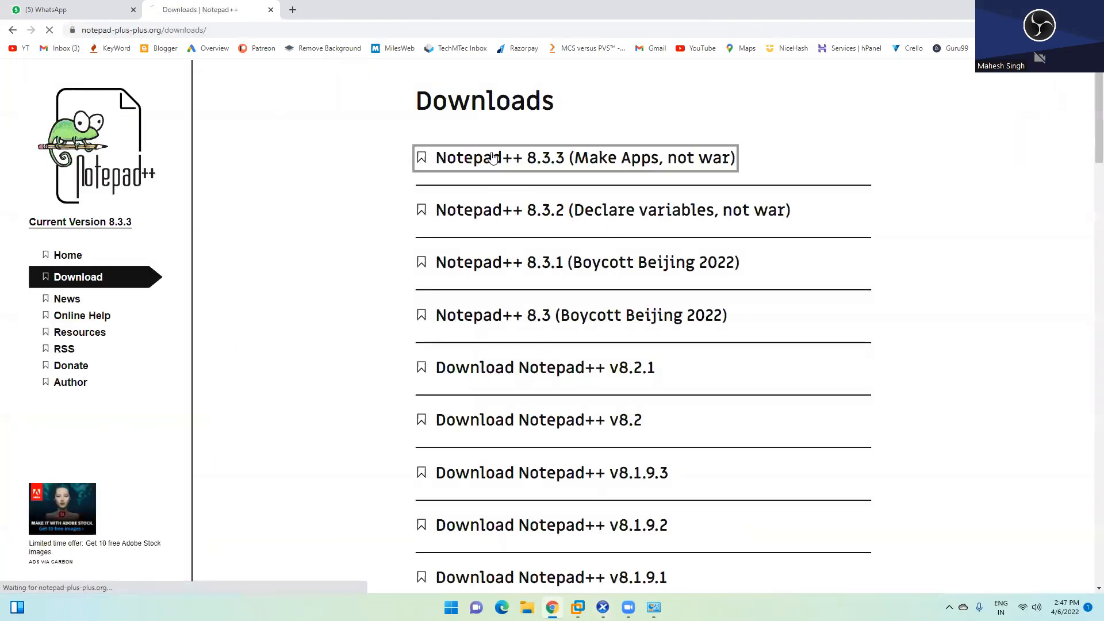
scroll(505, 470, "down", 2)
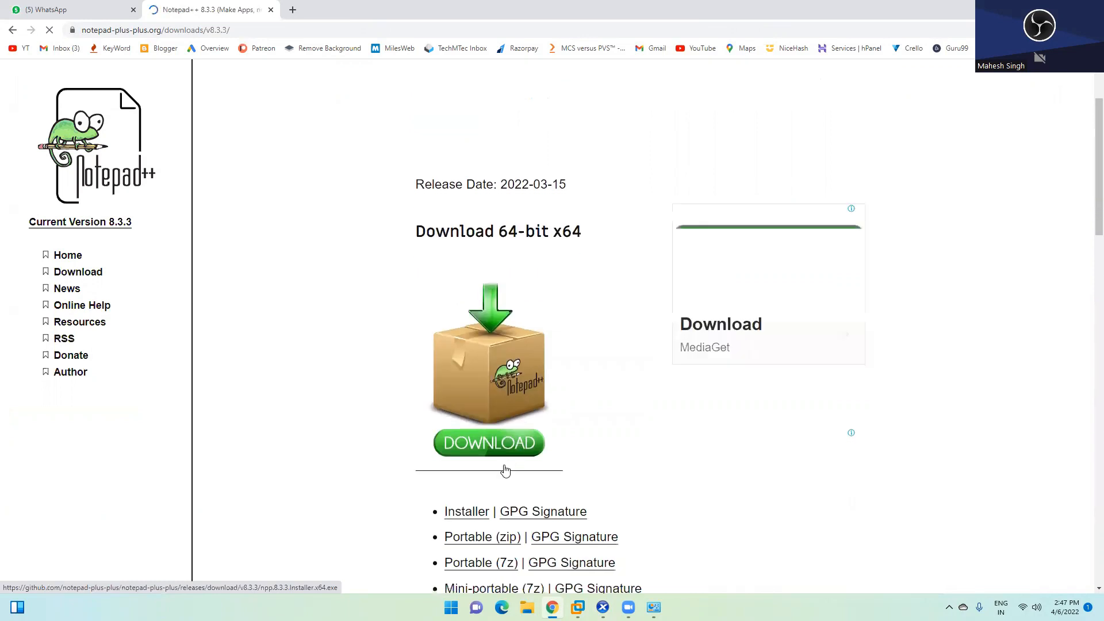
left_click(505, 471)
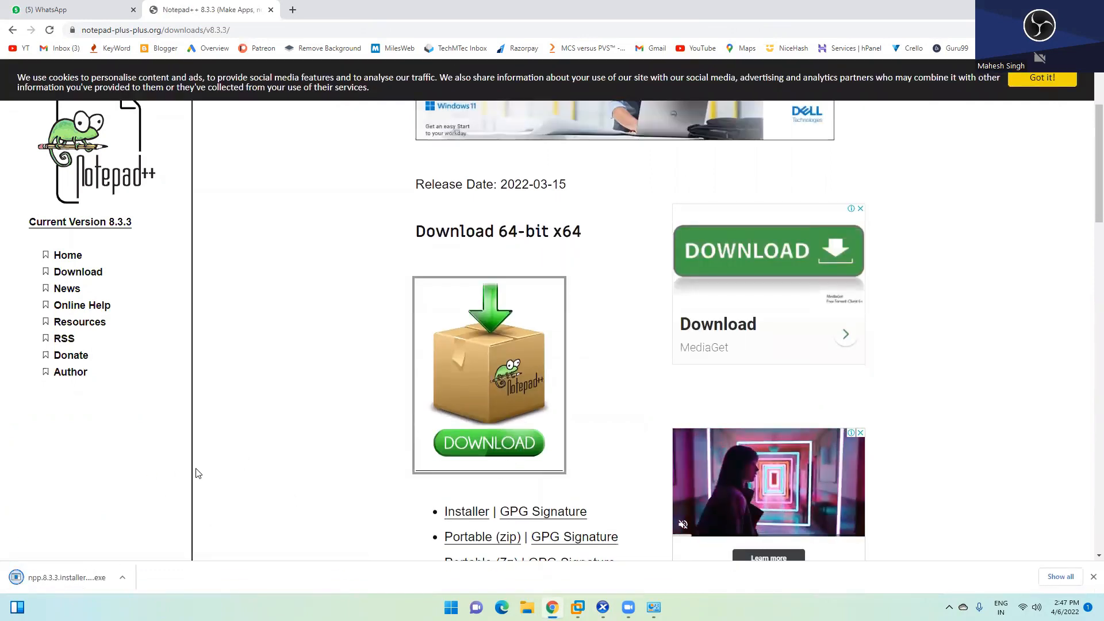
left_click(122, 577)
left_click(159, 543)
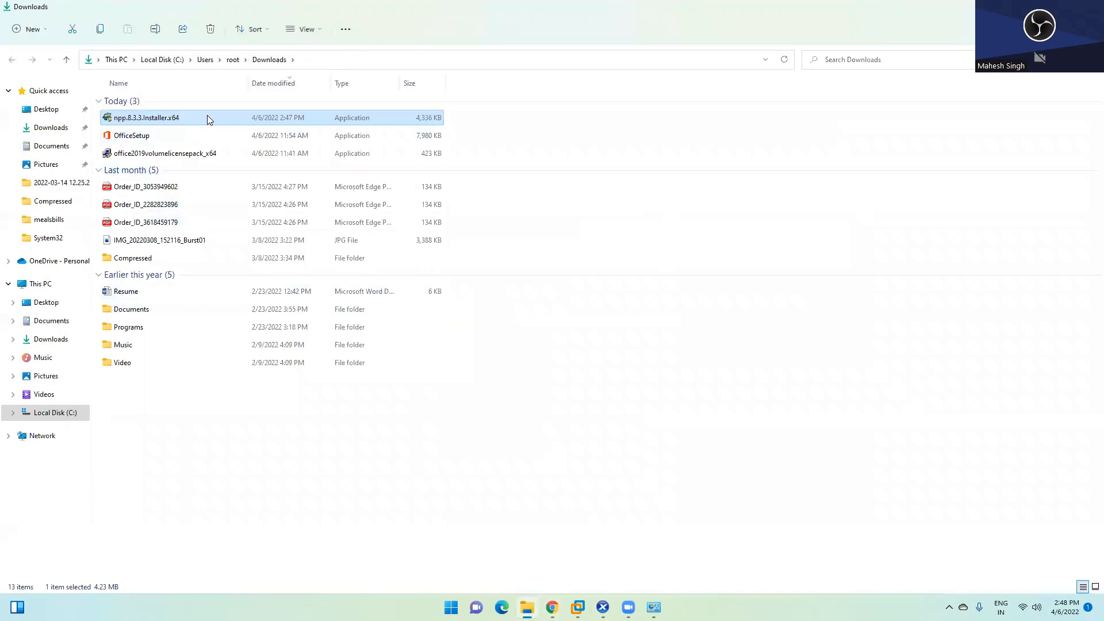
Step: Copy the Notepad++ installer, open Local Disk (C:), then switch to the DC virtual machine
right_click(208, 118)
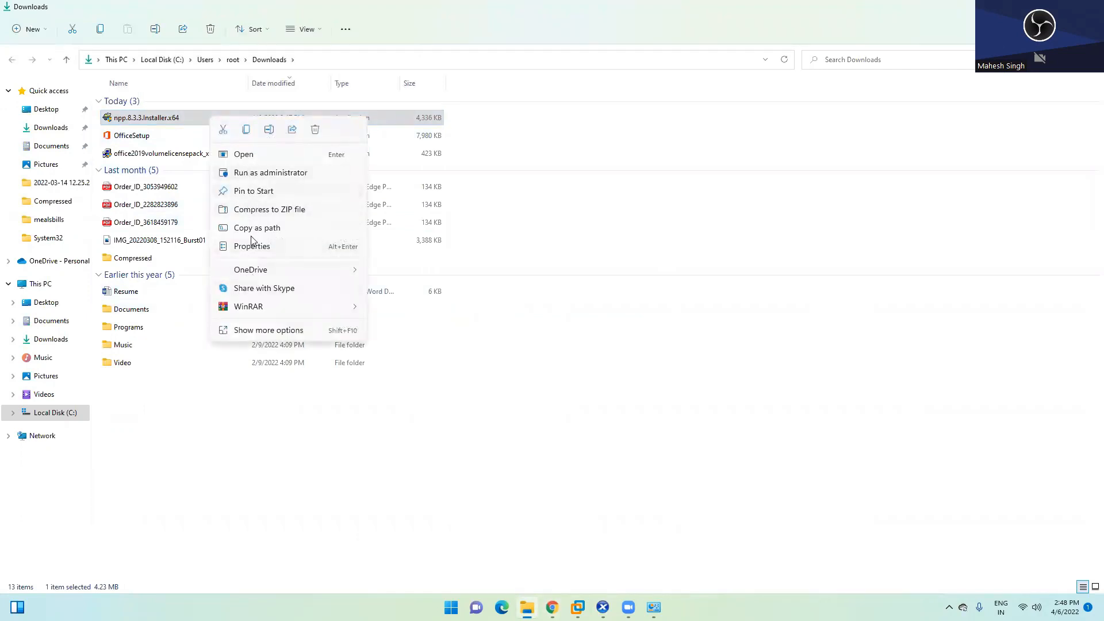
left_click(246, 130)
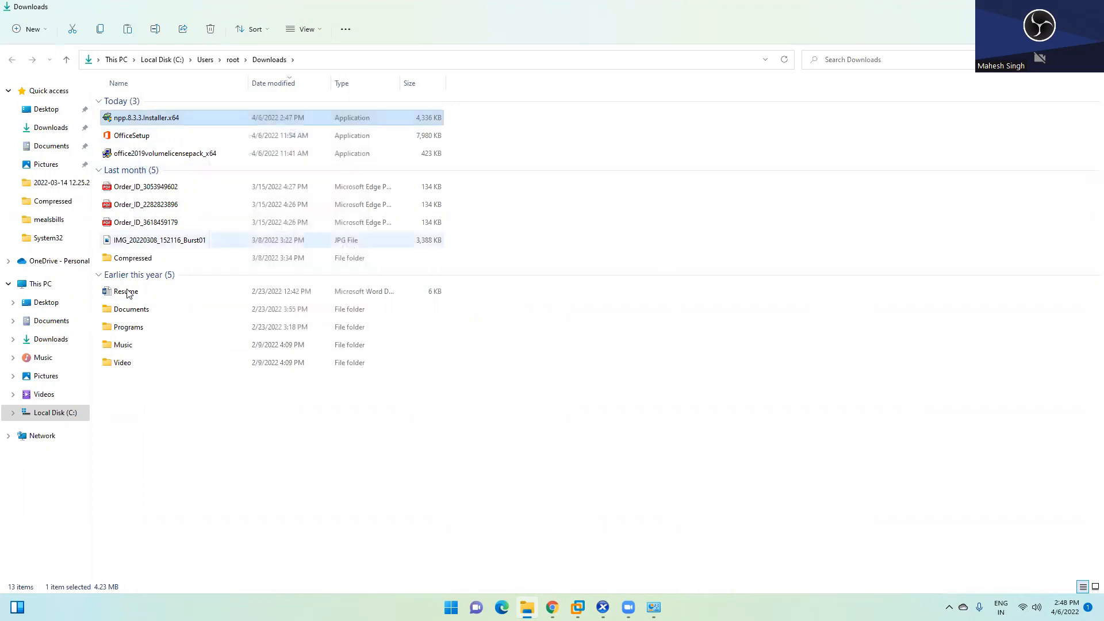
left_click(35, 284)
double_click(155, 154)
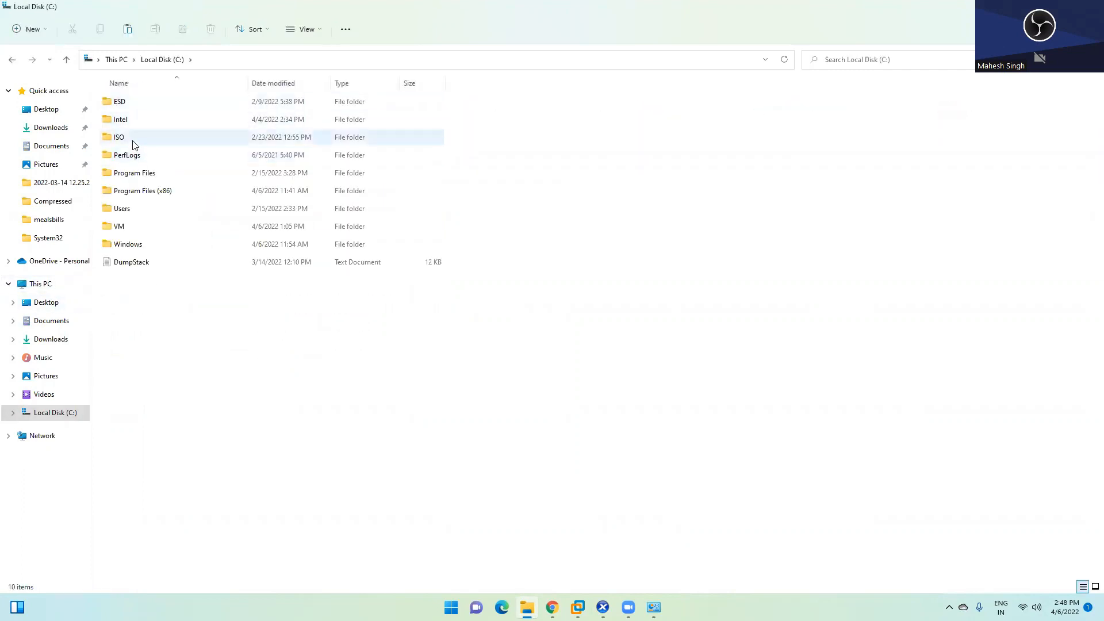
mouse_move(578, 604)
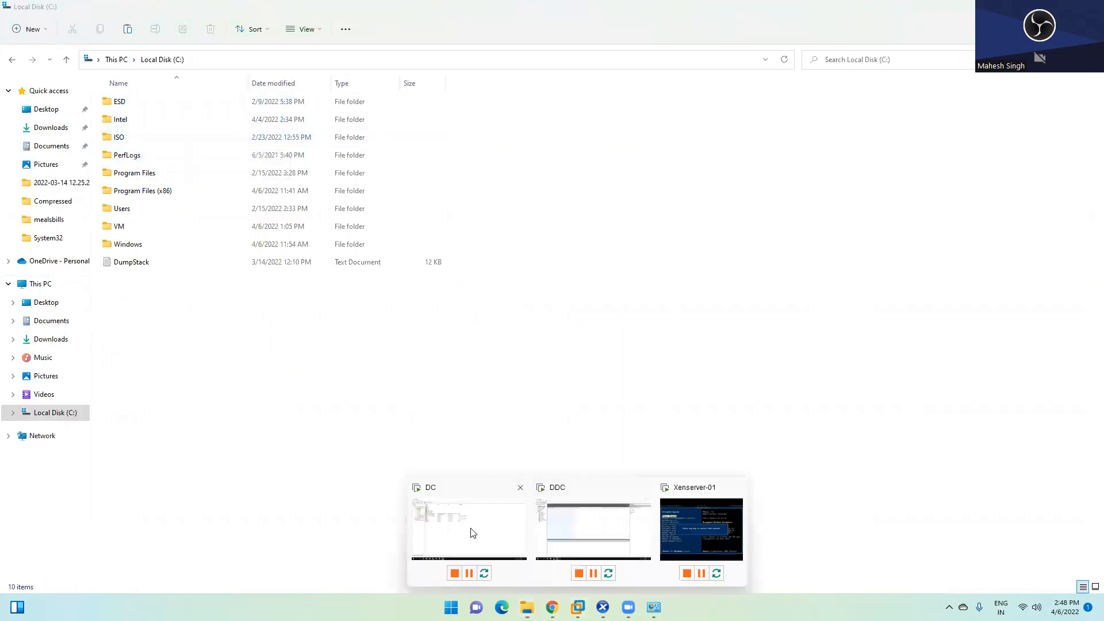
left_click(452, 493)
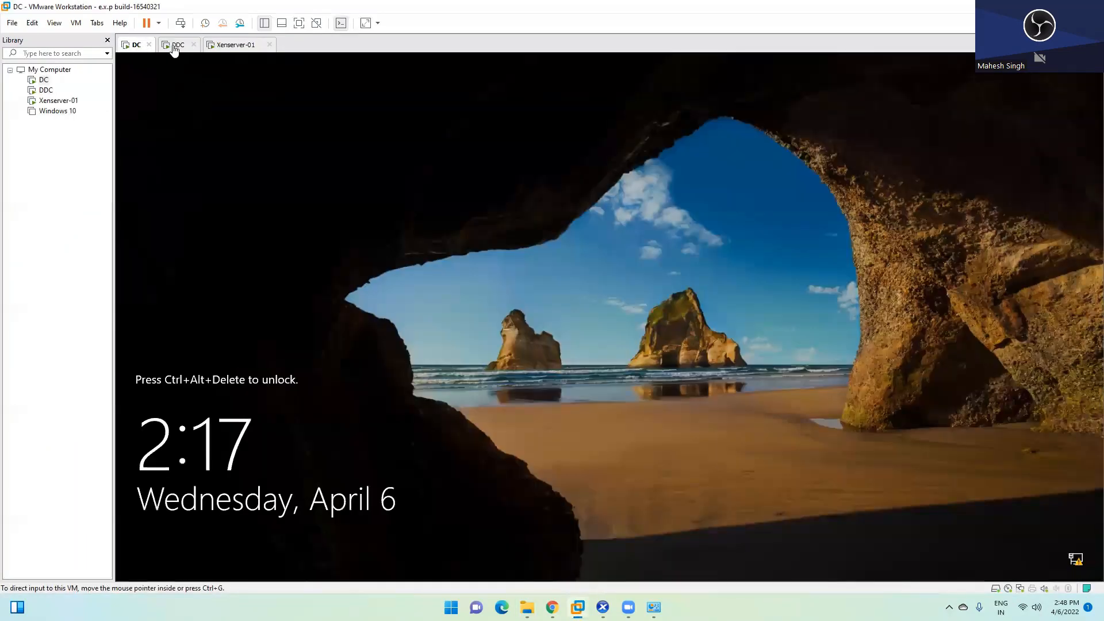
Step: On the DDC, minimize Studio and create a new folder named Software on drive C:
left_click(175, 45)
left_click(1037, 59)
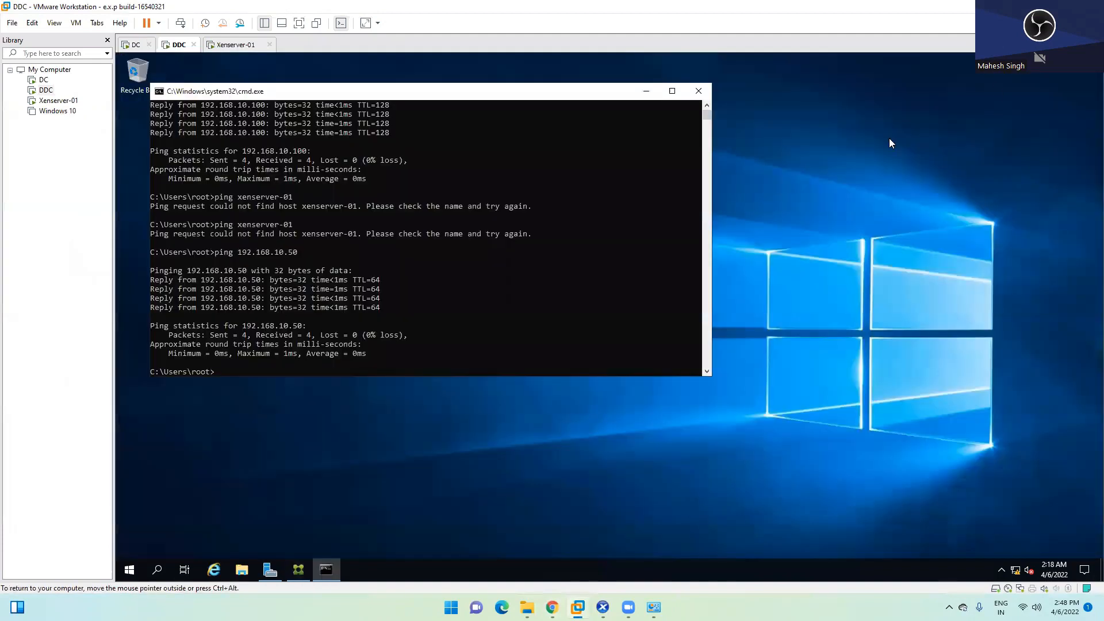
key("super+e")
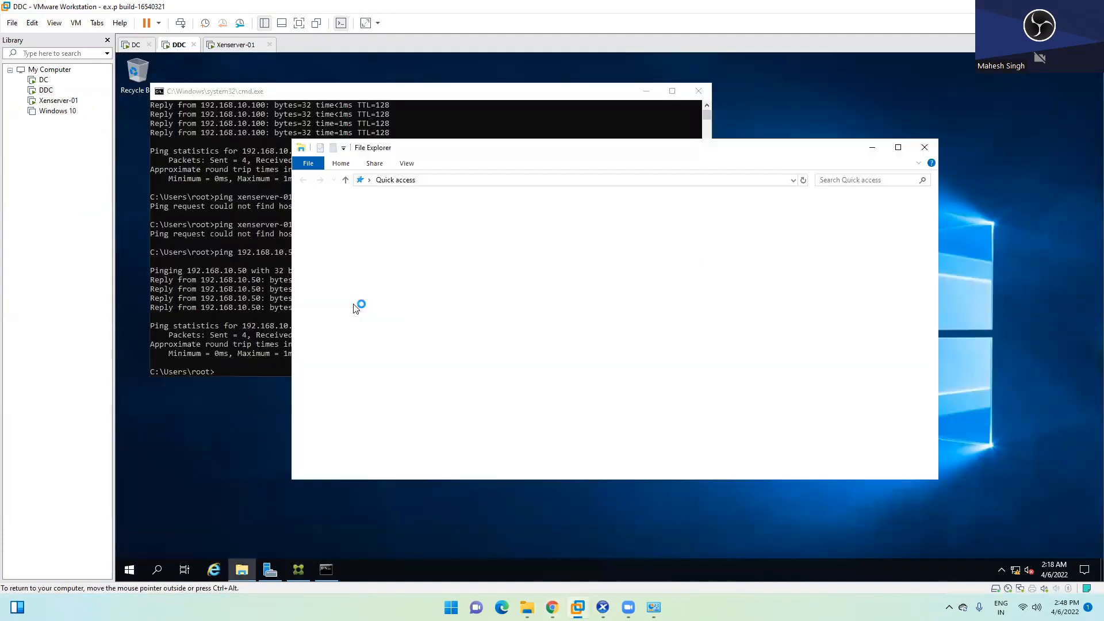
left_click(338, 281)
double_click(472, 346)
right_click(462, 341)
mouse_move(497, 444)
left_click(592, 448)
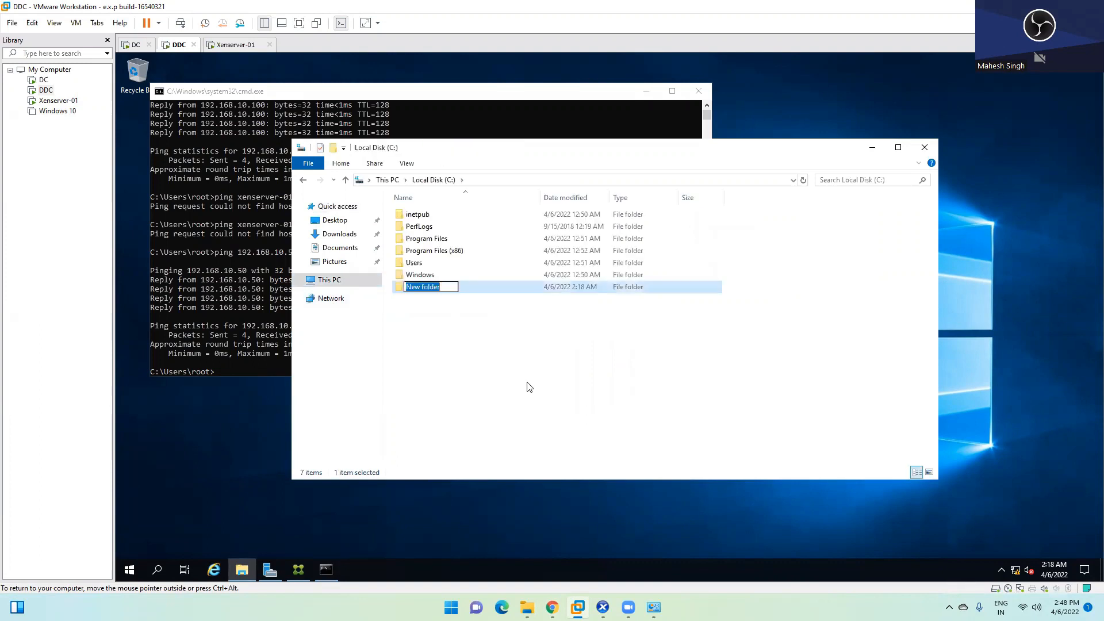
type("I")
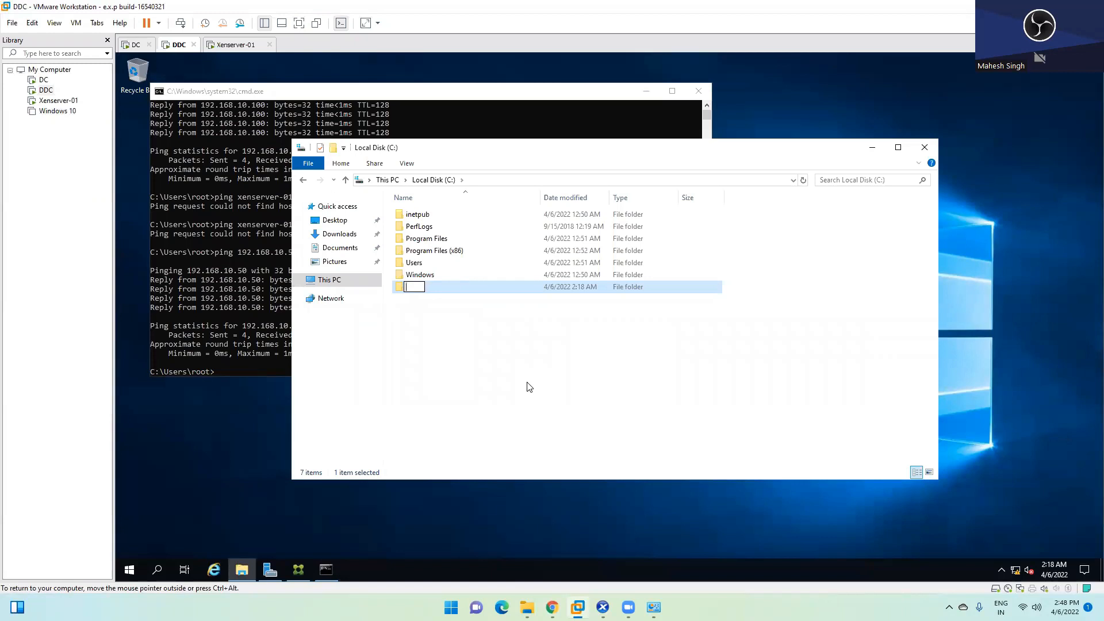
type("oftware")
left_click(529, 388)
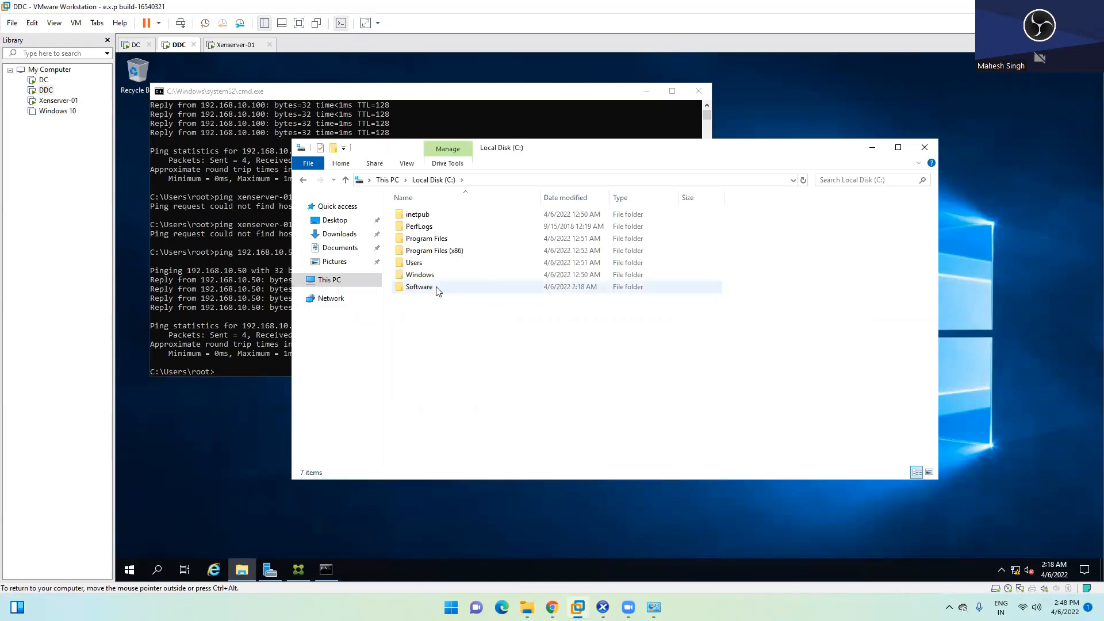
Step: Paste the npp.8.3.3.Installer.x64 Notepad++ installer into C:\Software
double_click(419, 287)
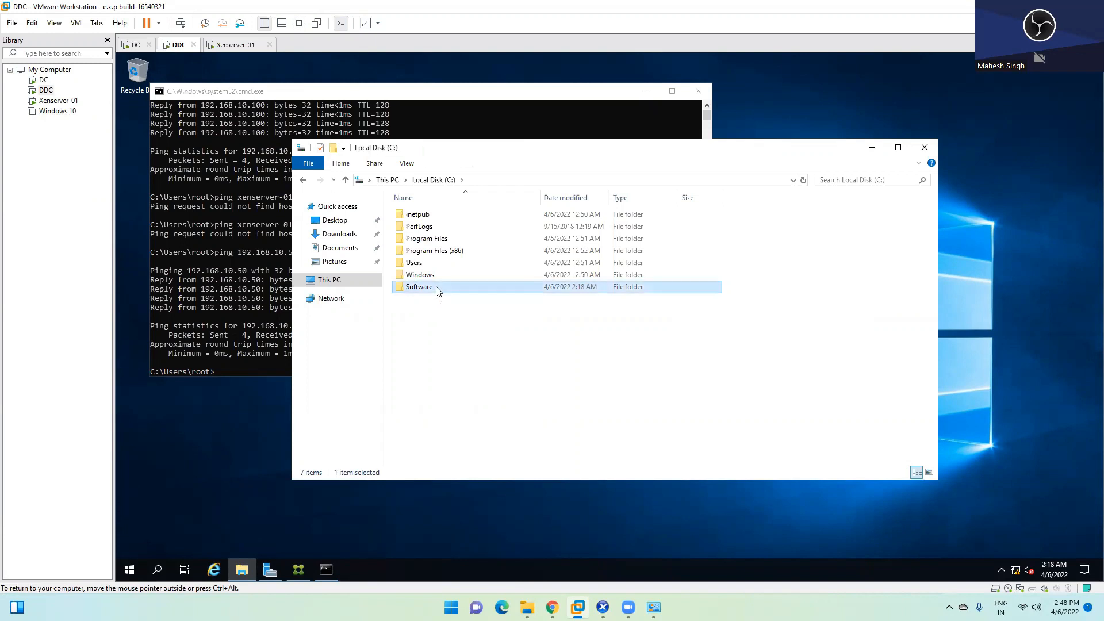
right_click(453, 249)
left_click(482, 328)
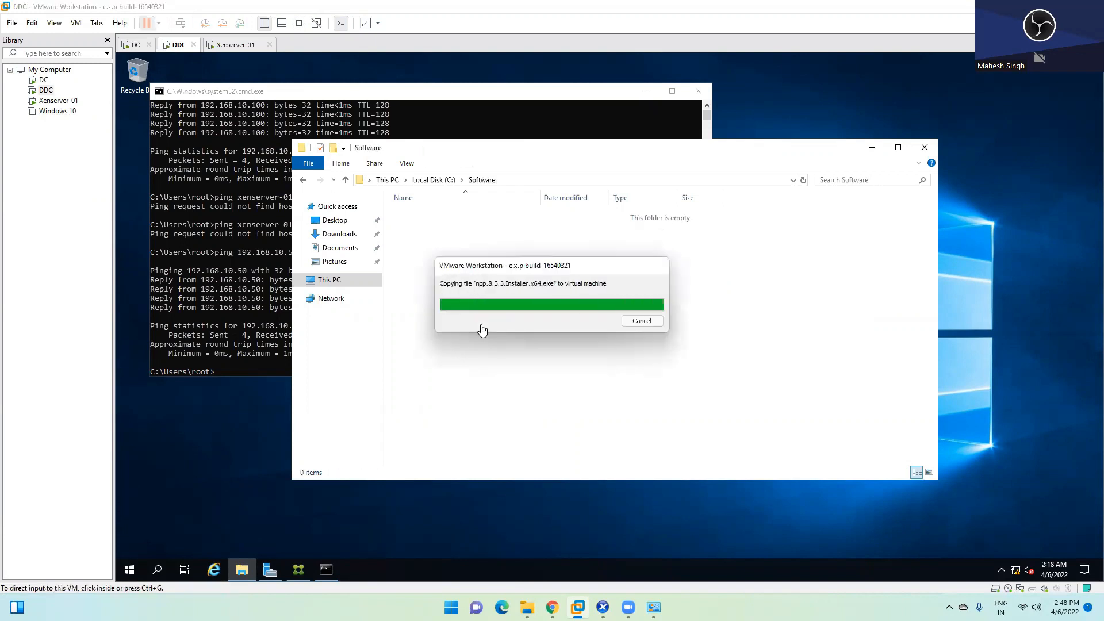
left_click(481, 269)
Step: Share the Software folder on the network as Software, with Everyone given Read permission
left_click(434, 180)
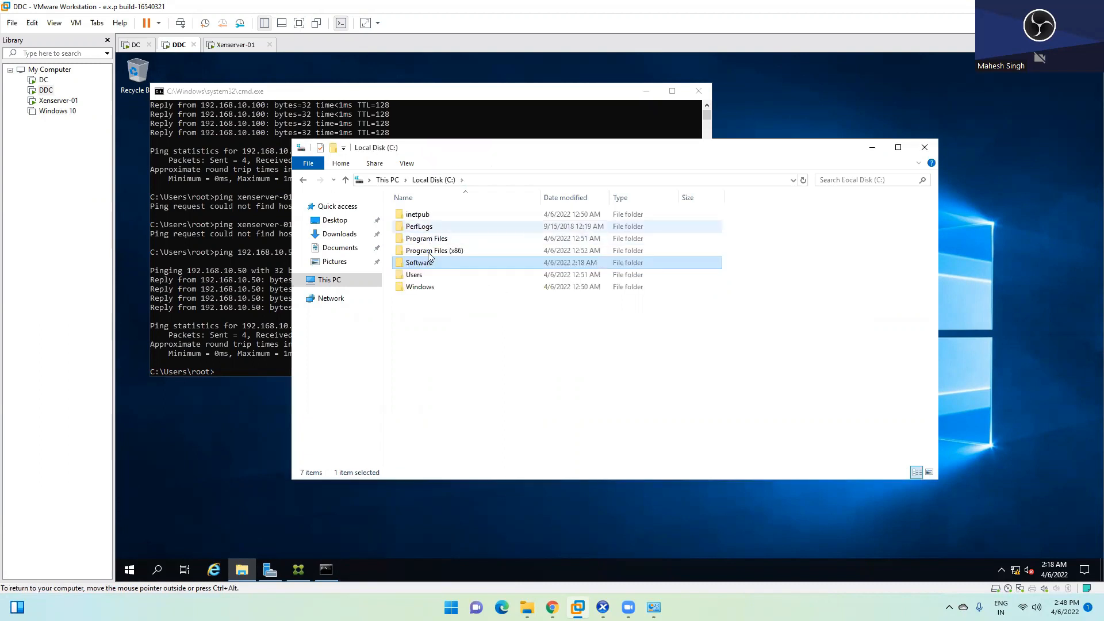
right_click(430, 262)
left_click(464, 468)
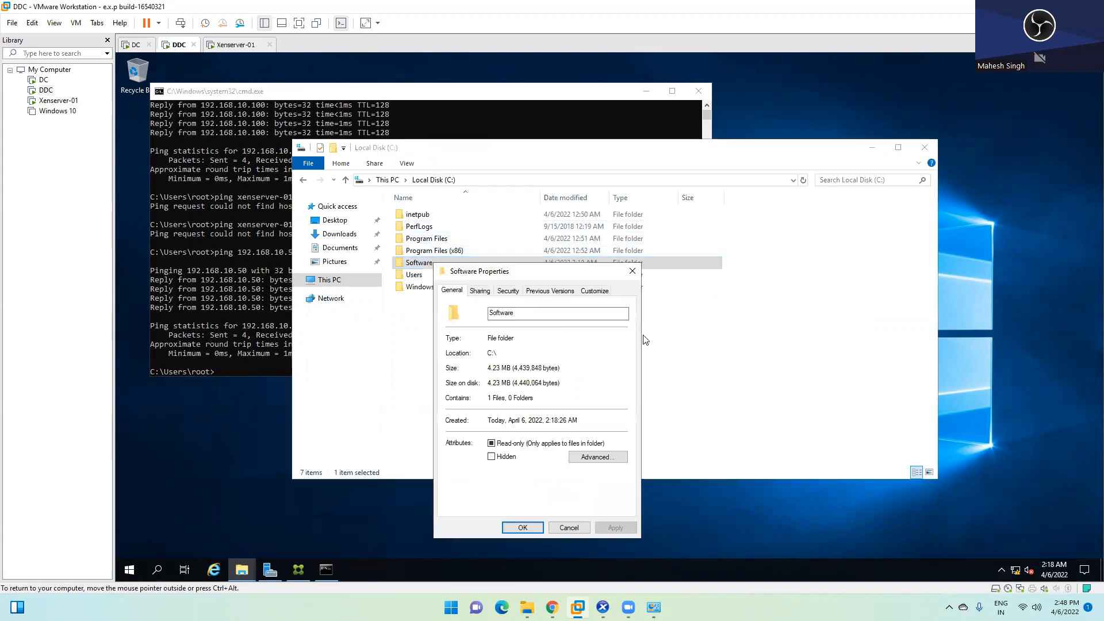
left_click(481, 291)
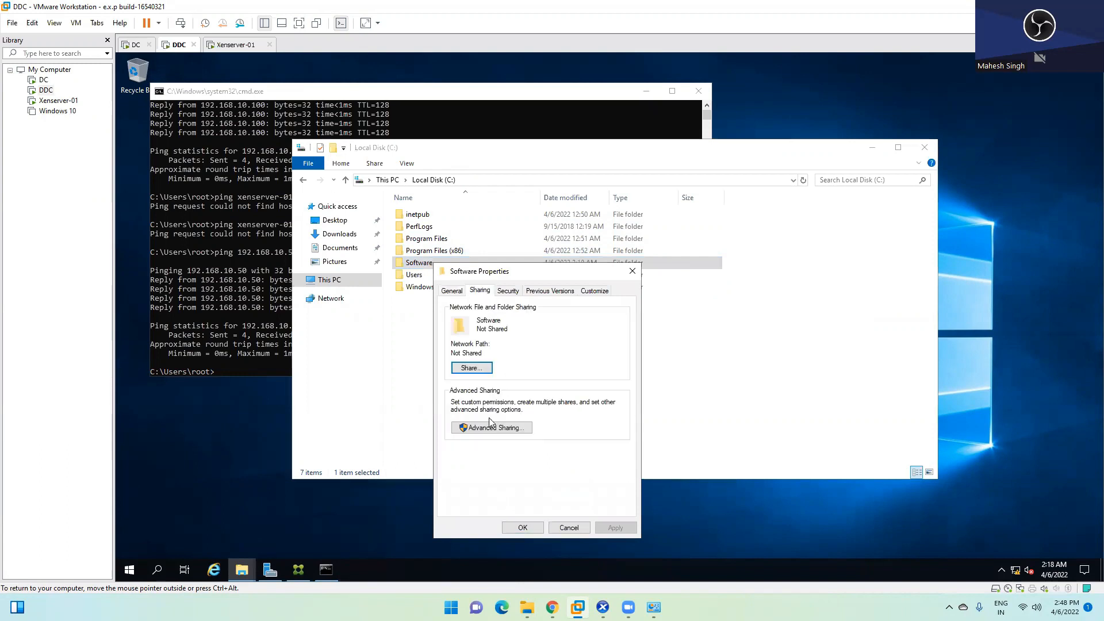
left_click(489, 426)
left_click(466, 314)
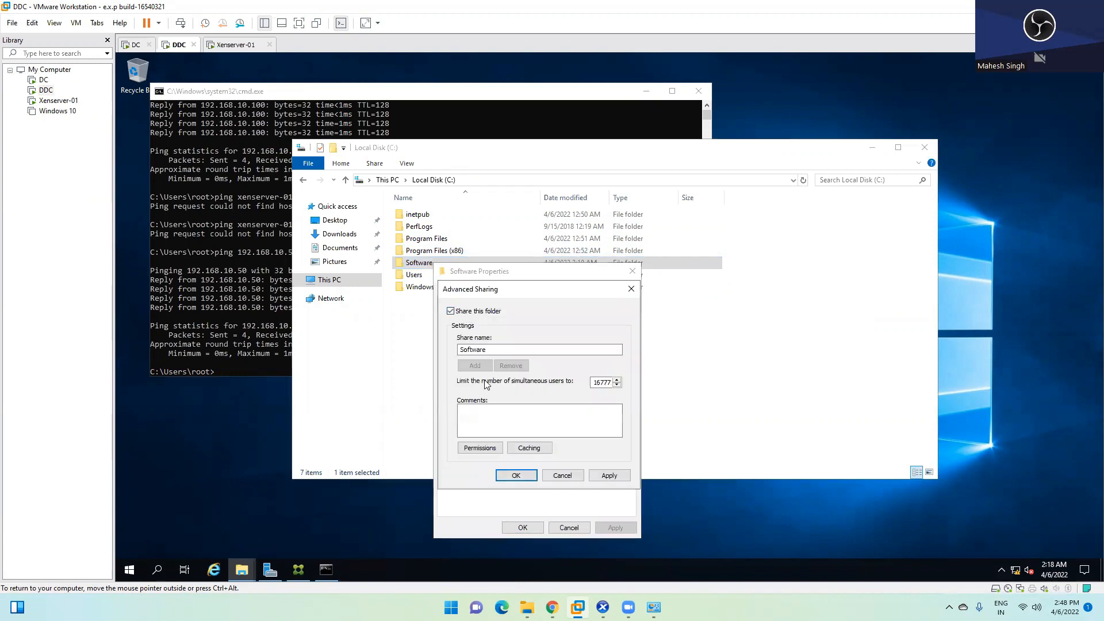
left_click(480, 448)
left_click(532, 536)
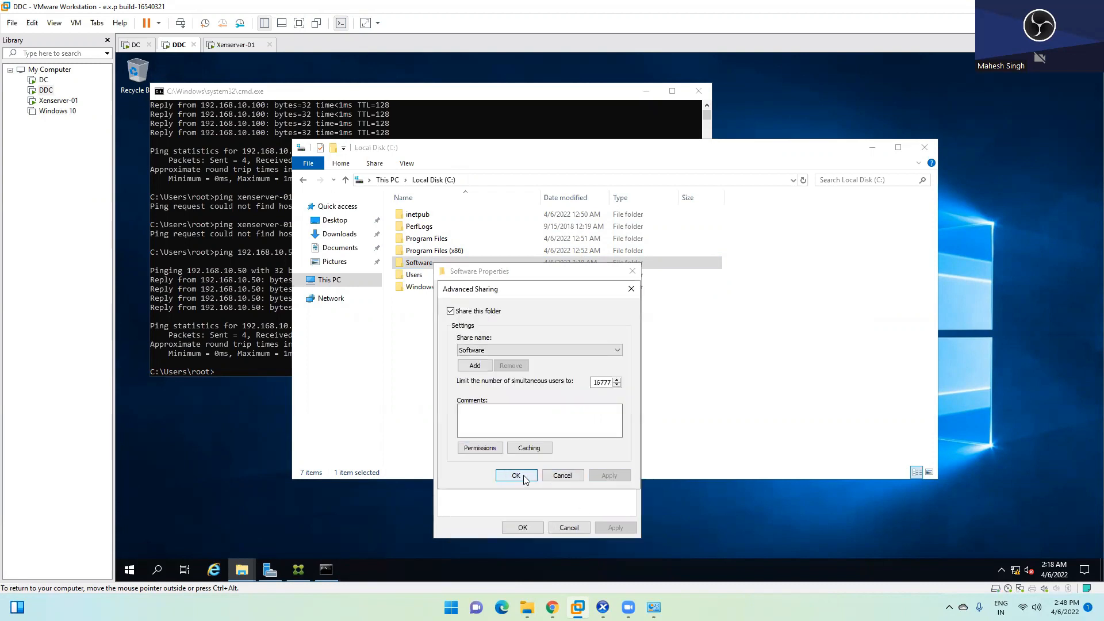
left_click(516, 475)
left_click(522, 527)
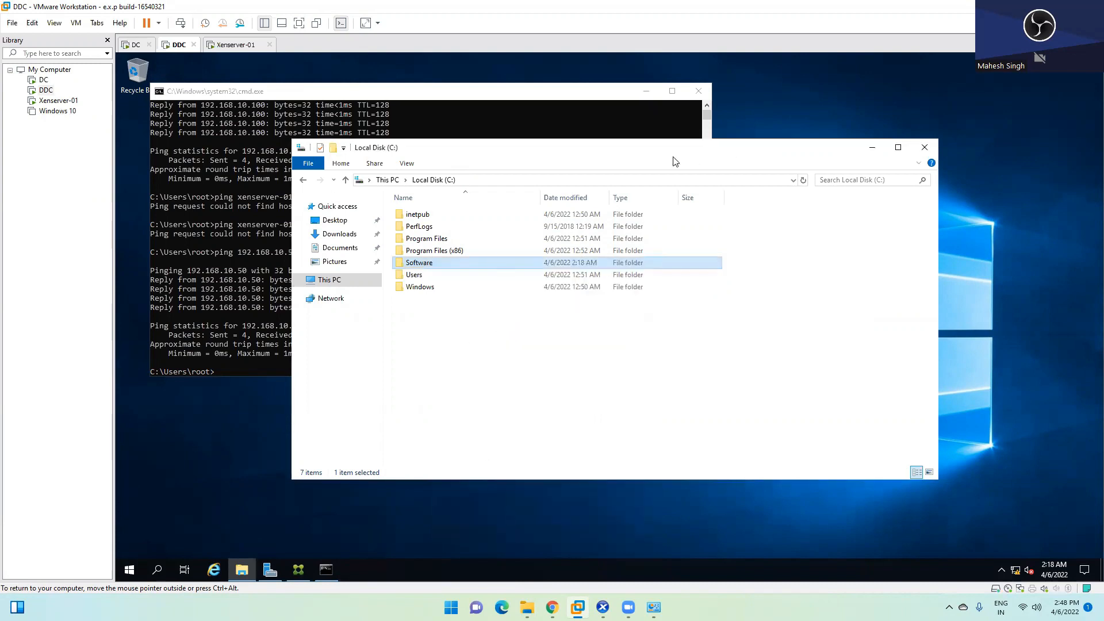
Step: Select the Notepad++ installer in the shared folder and switch to XenCenter's Win2k19- Master console
double_click(451, 264)
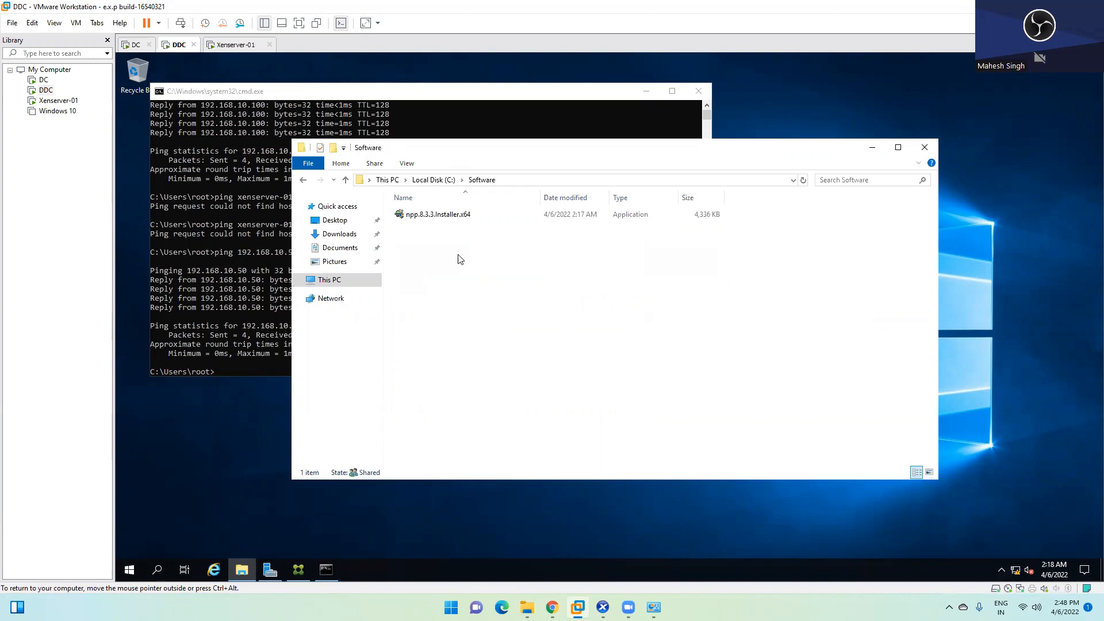
left_click(443, 222)
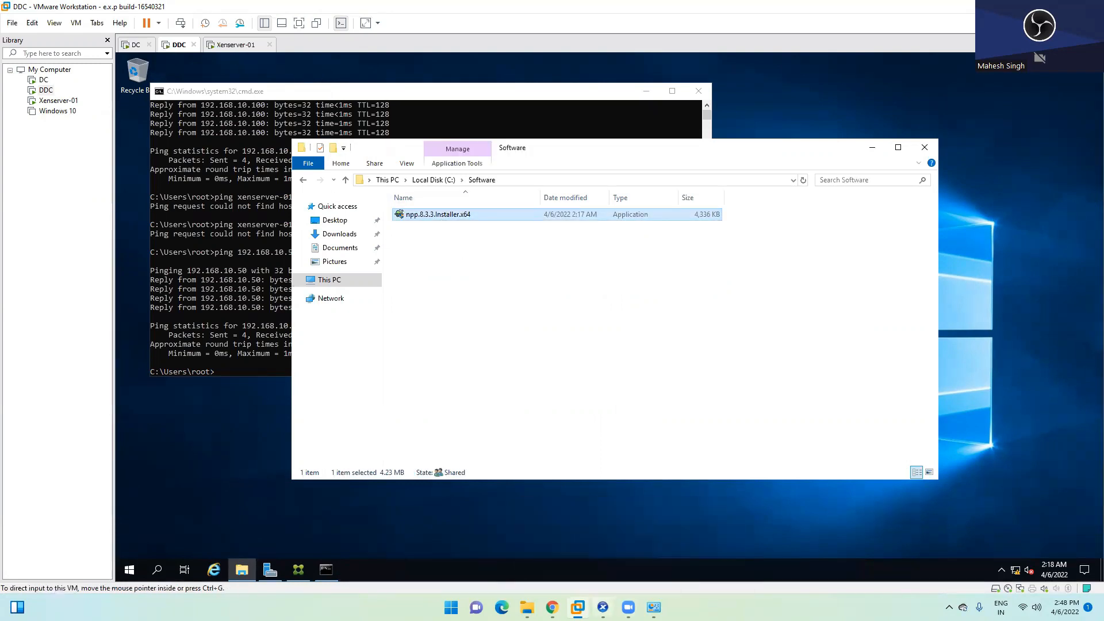
left_click(602, 608)
Step: Open the \\ddc\Software share from the VM and copy the npp installer
key("super+r")
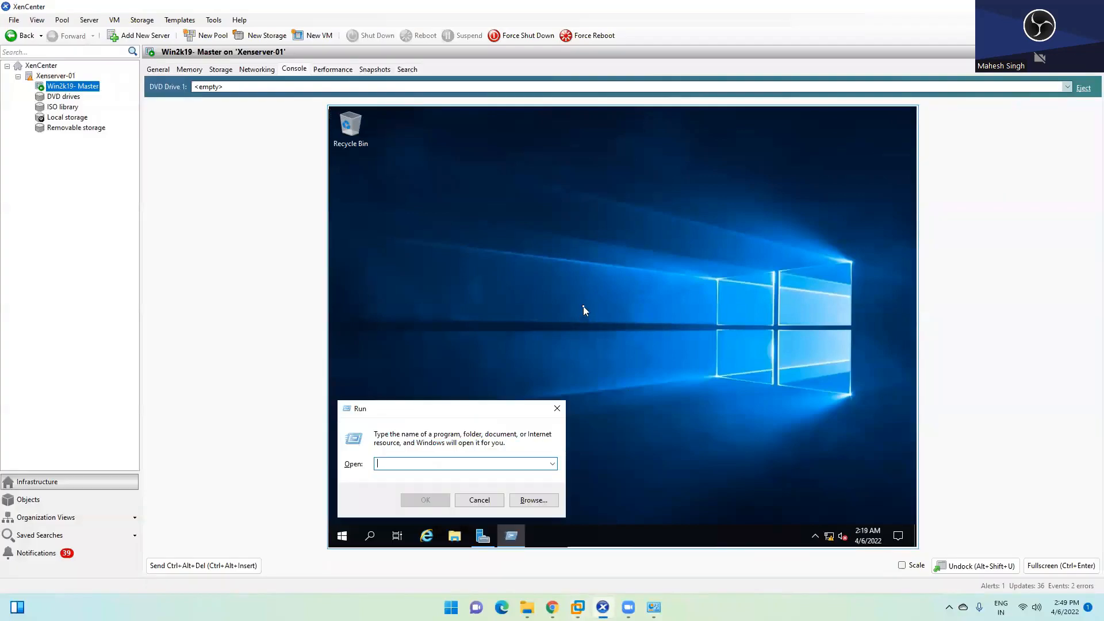
type("\\\\")
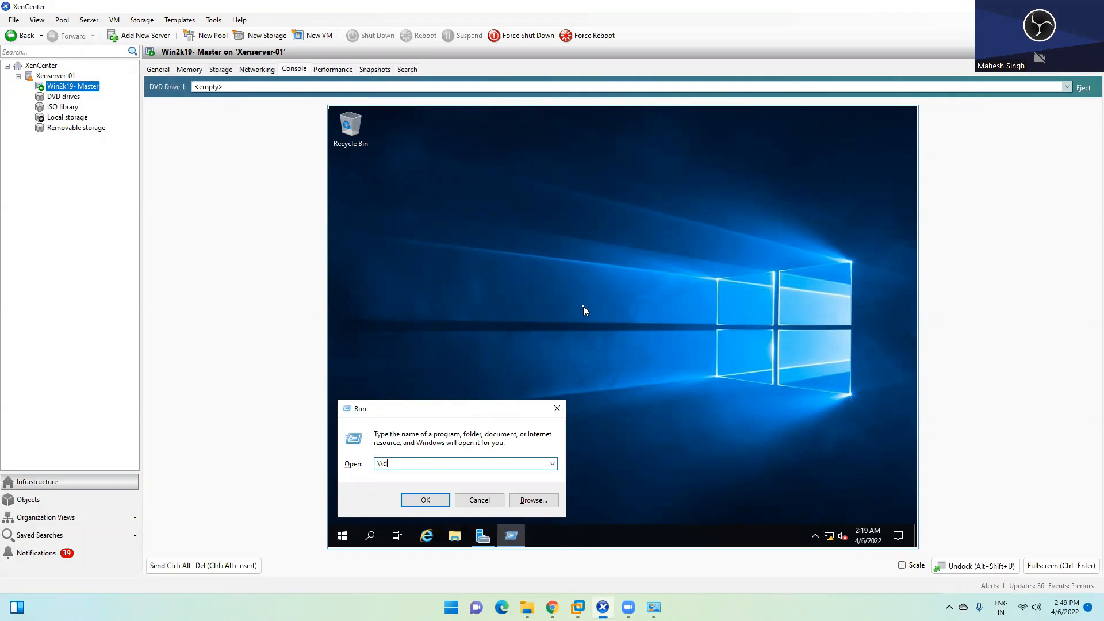
type("ddc\\")
key("Down")
key("Return")
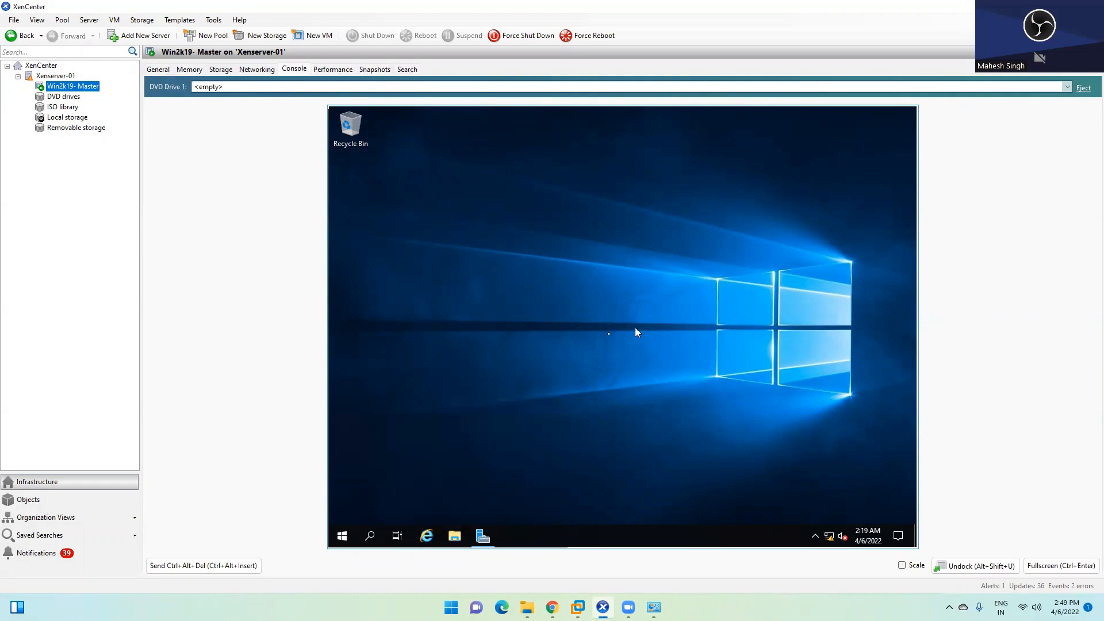
left_click(545, 226)
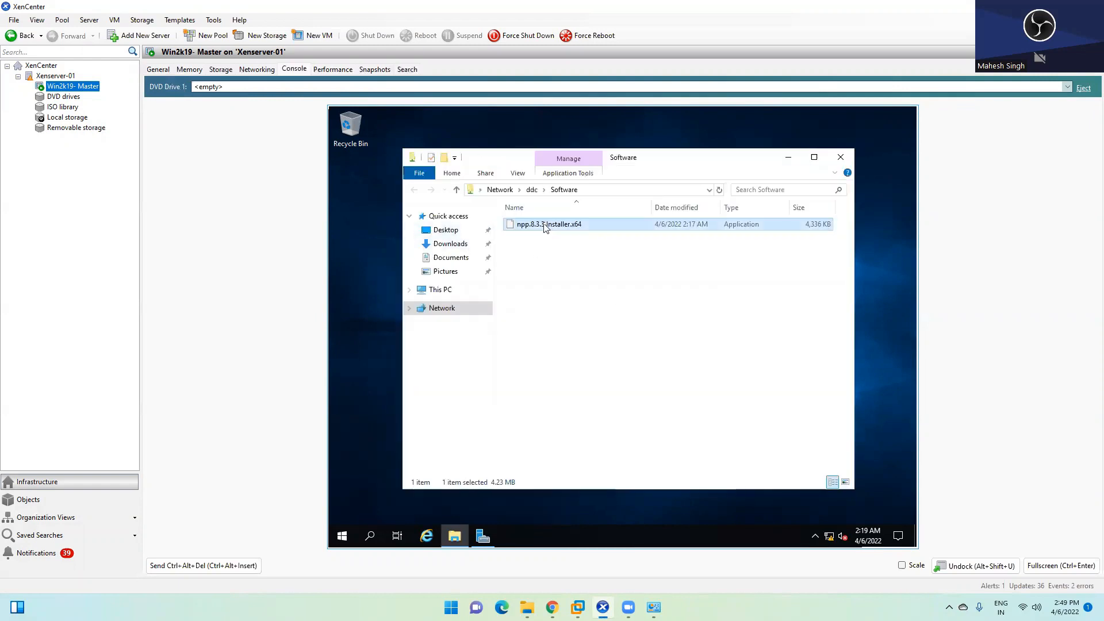
right_click(545, 226)
left_click(578, 338)
Step: Paste the Notepad++ installer onto the VM desktop and launch it
right_click(373, 204)
left_click(393, 254)
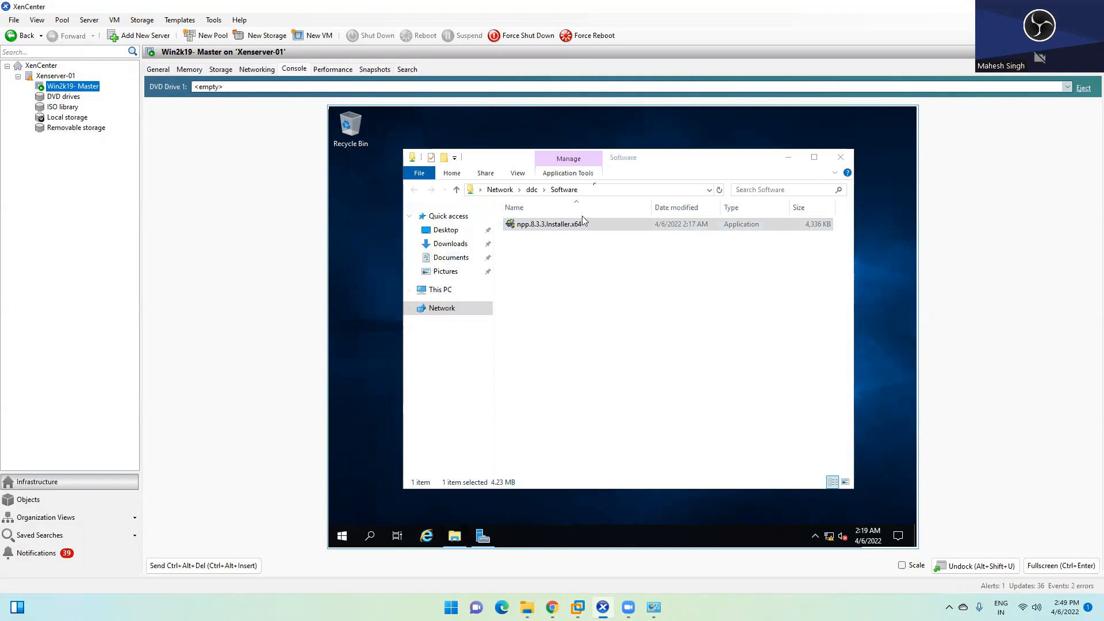
left_click(788, 157)
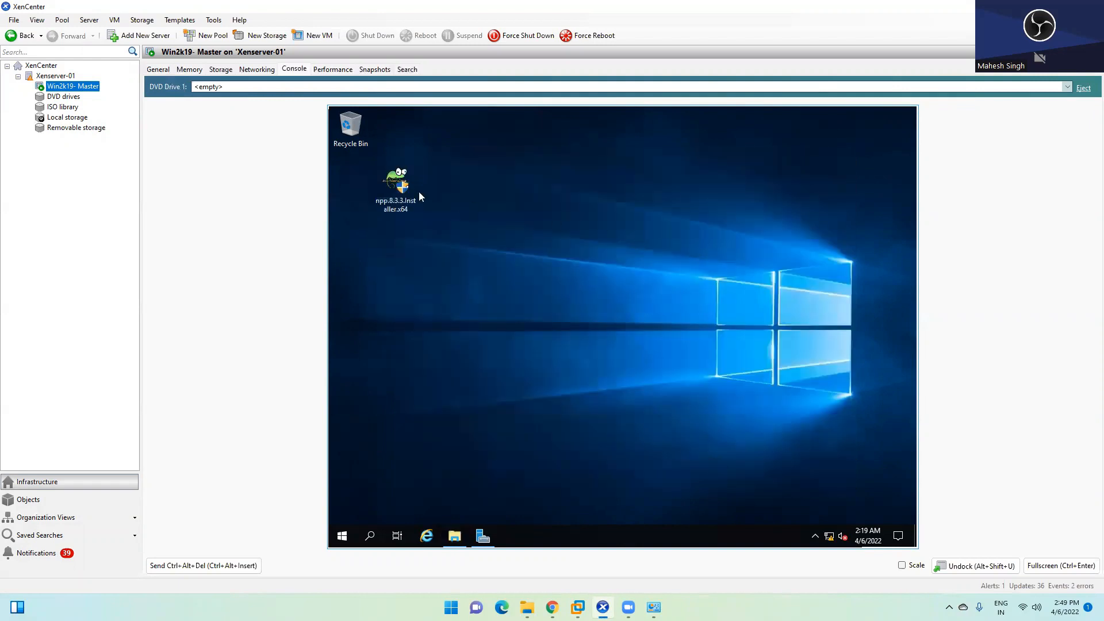
double_click(395, 187)
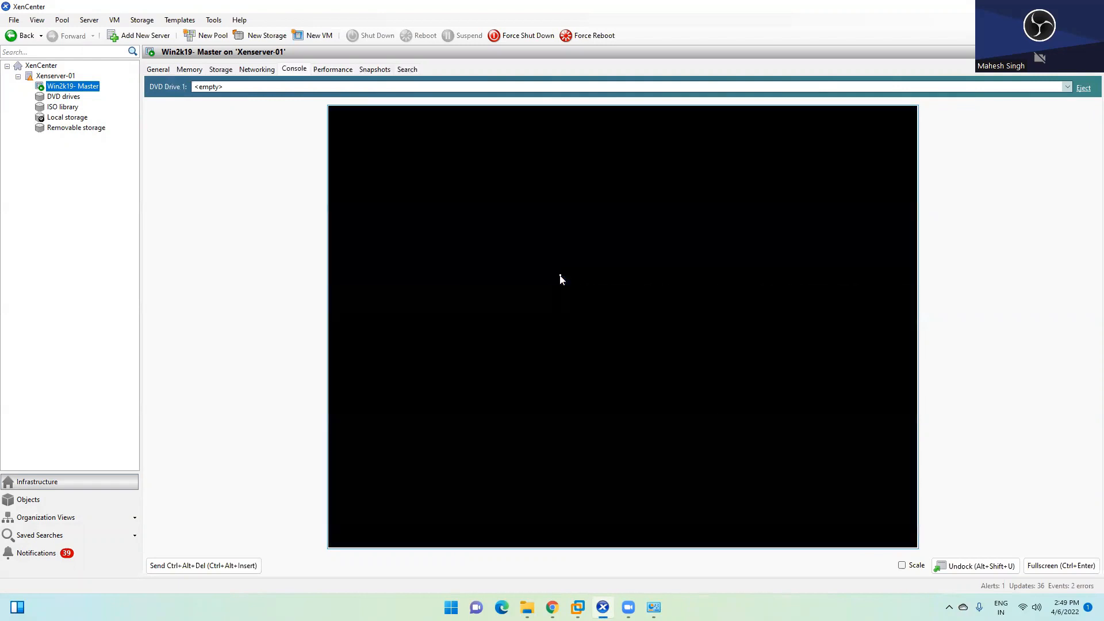
Step: Install Notepad++ v8.3.3 with default language, location and components, then close change.log
left_click(573, 397)
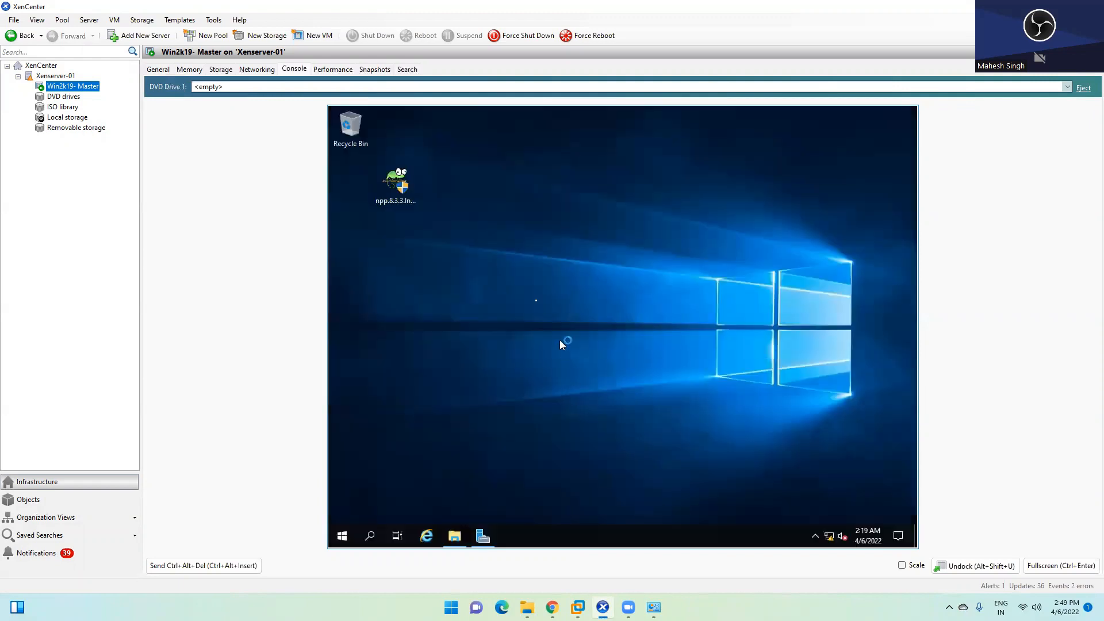
left_click(619, 347)
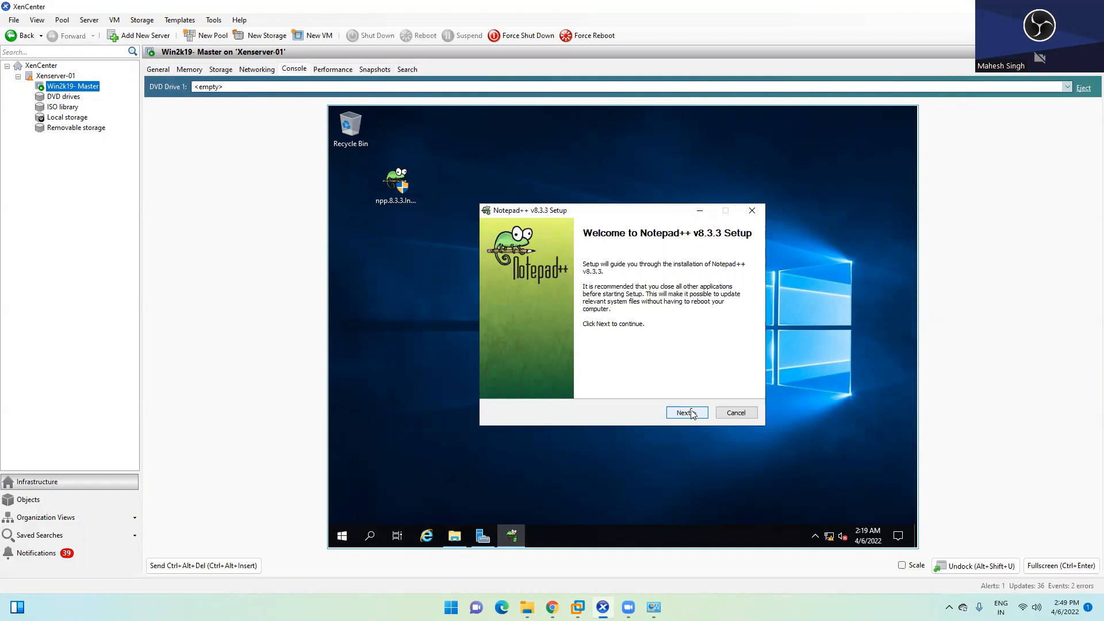
left_click(690, 413)
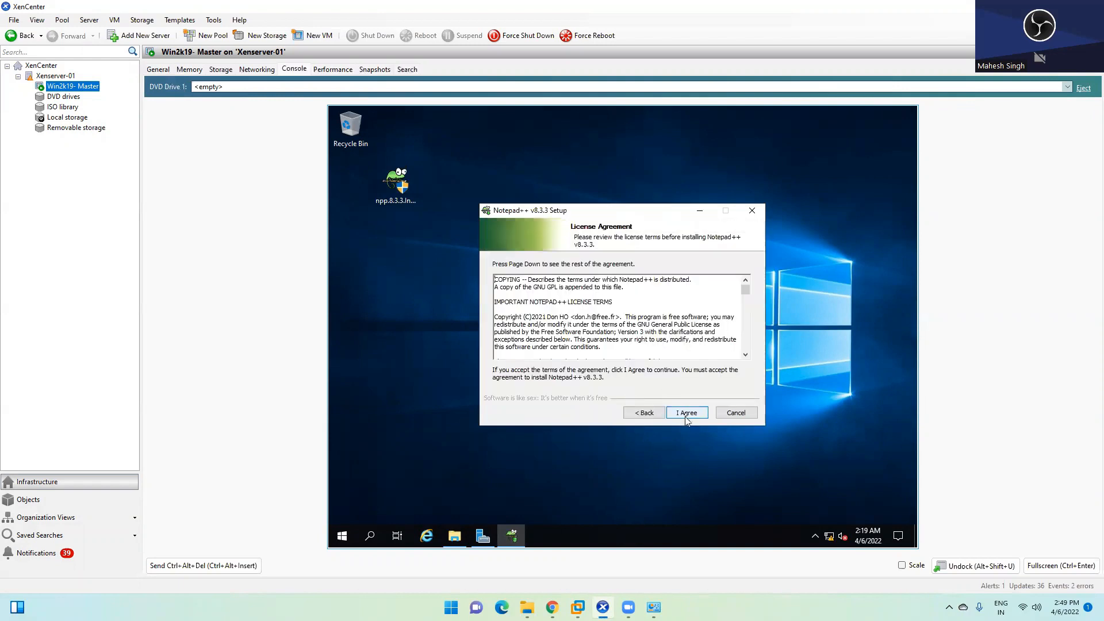
left_click(688, 415)
left_click(686, 415)
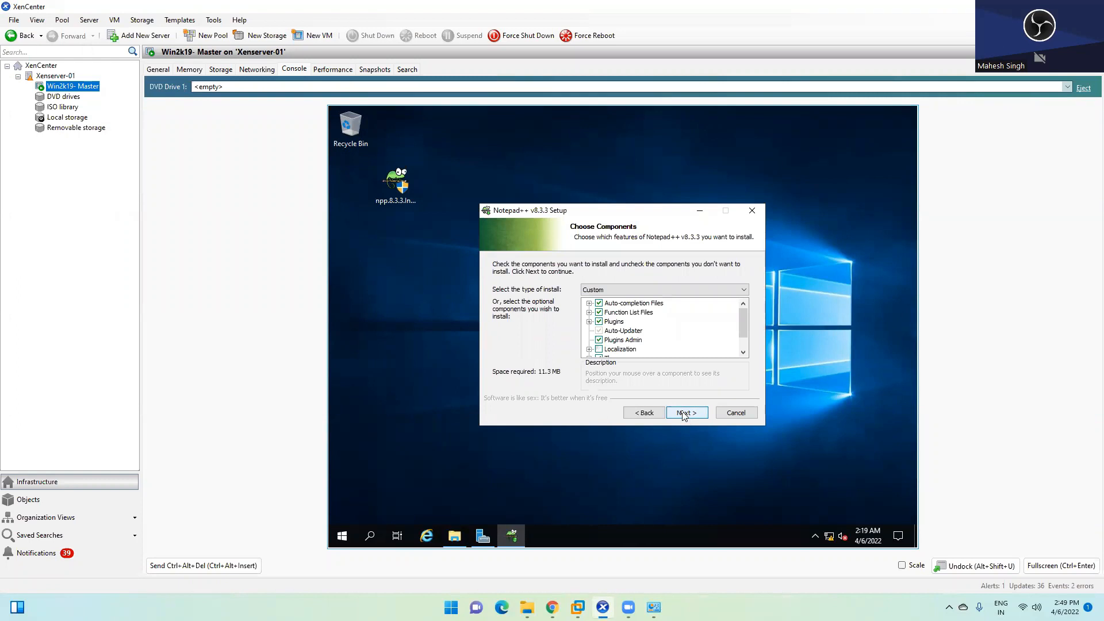
left_click(685, 414)
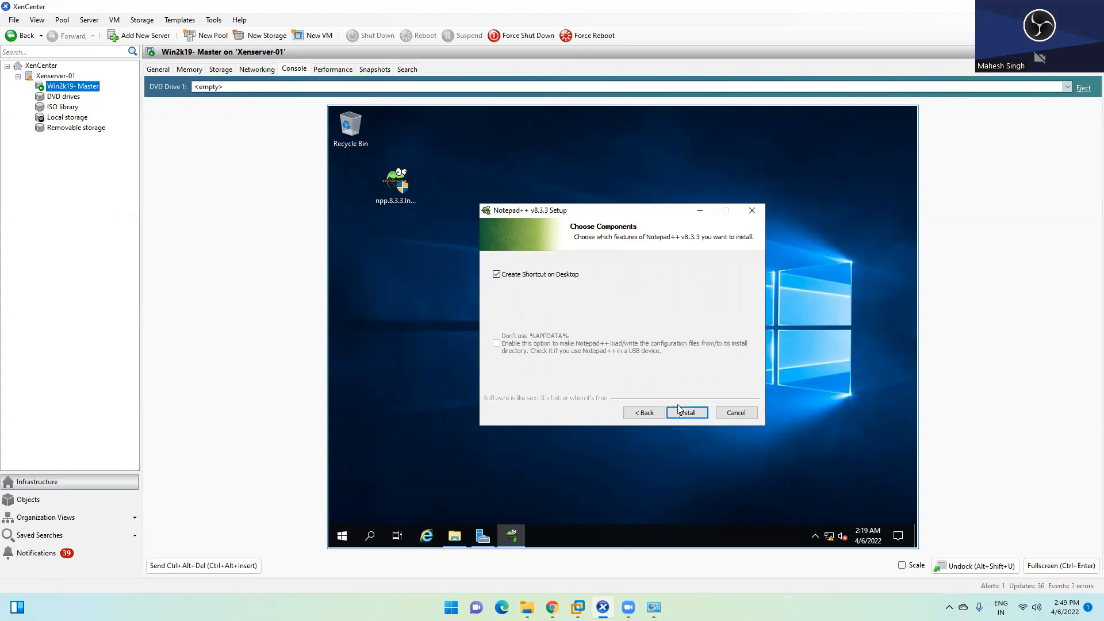
left_click(686, 412)
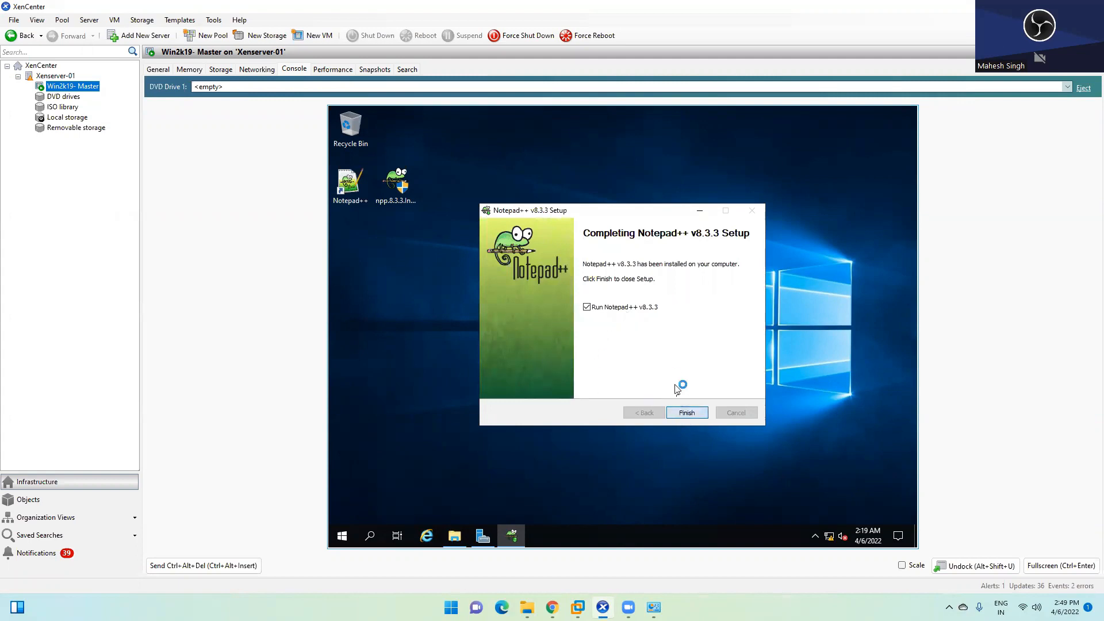
left_click(685, 412)
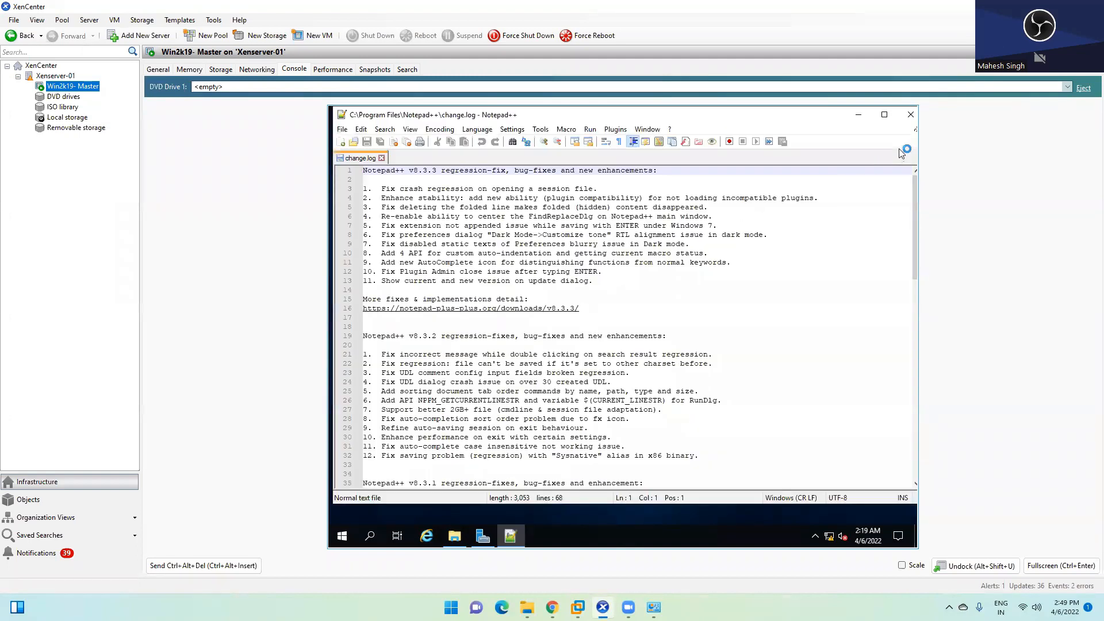
left_click(911, 114)
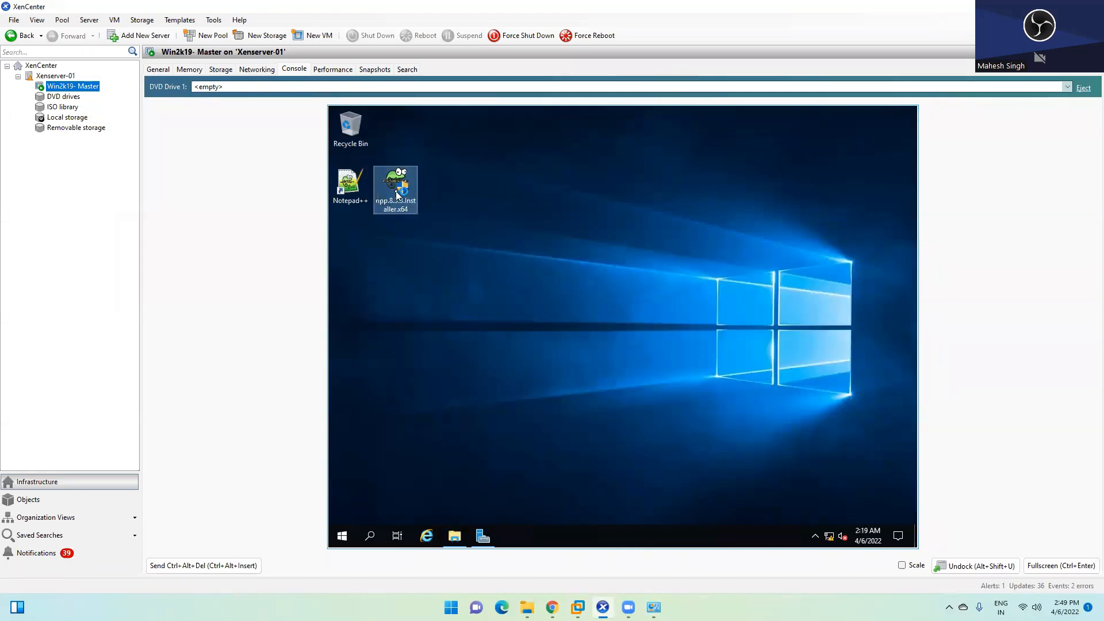
Step: Delete the npp installer from the VM desktop and empty the Recycle Bin
key("Delete")
right_click(364, 133)
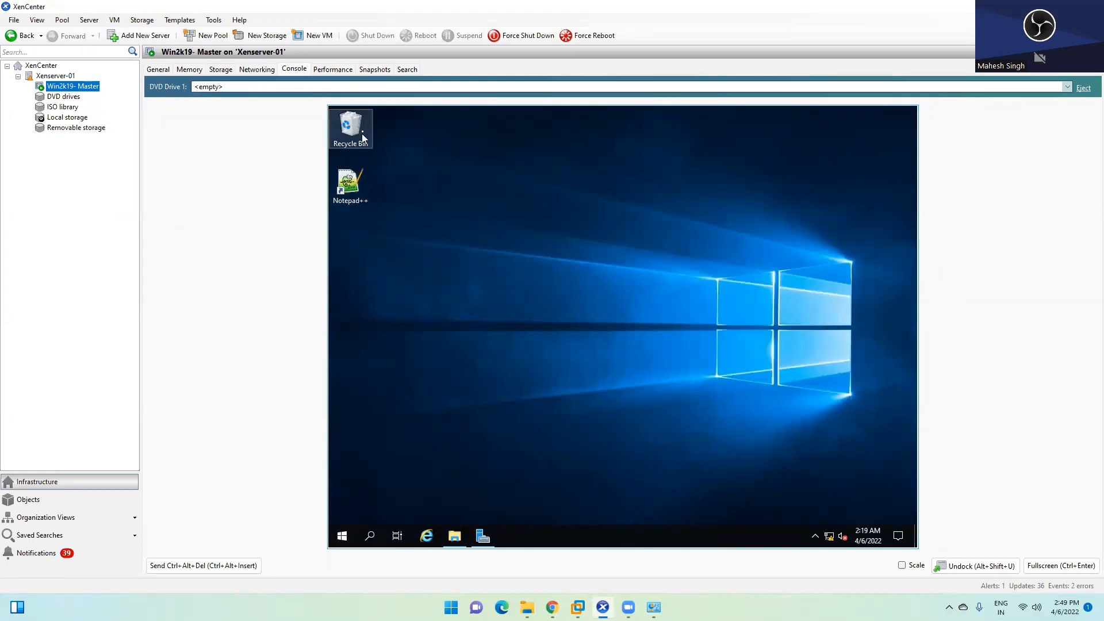
left_click(403, 151)
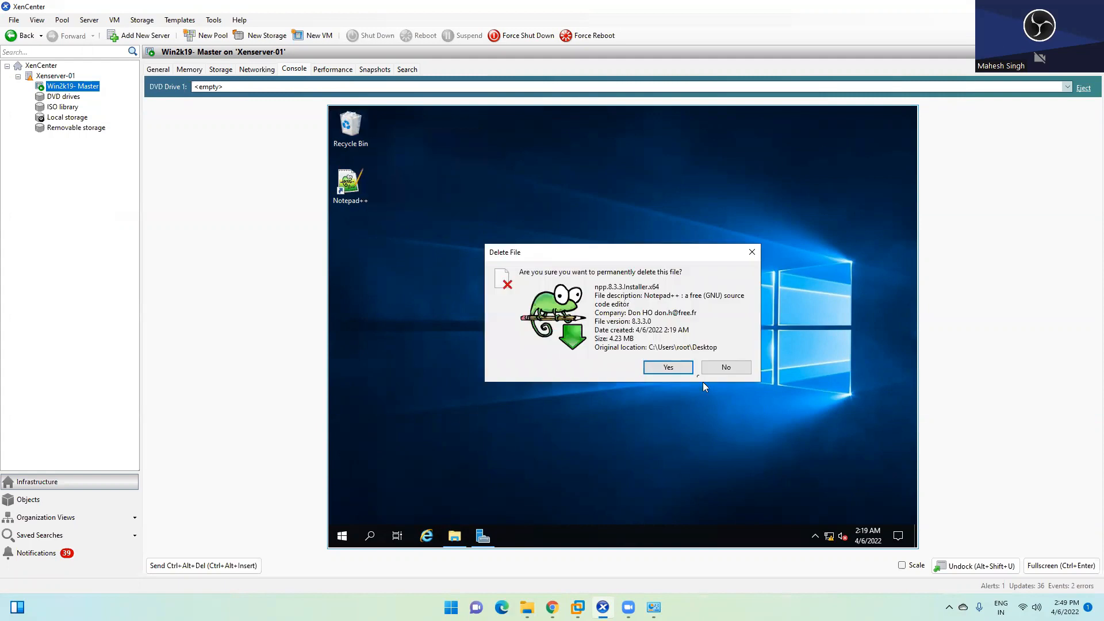
left_click(676, 371)
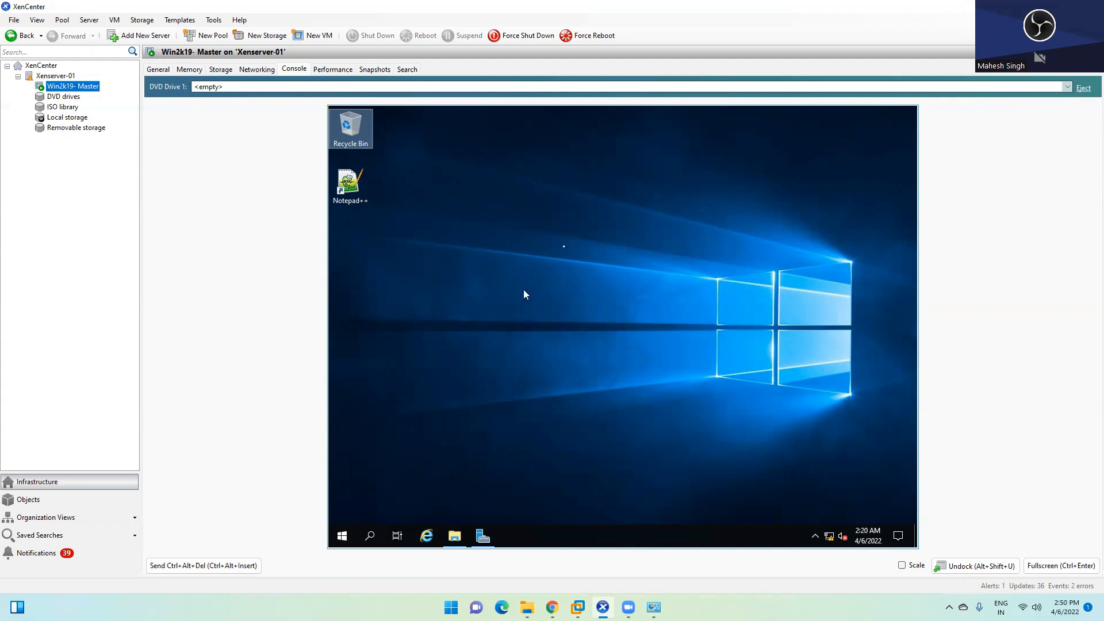
right_click(74, 87)
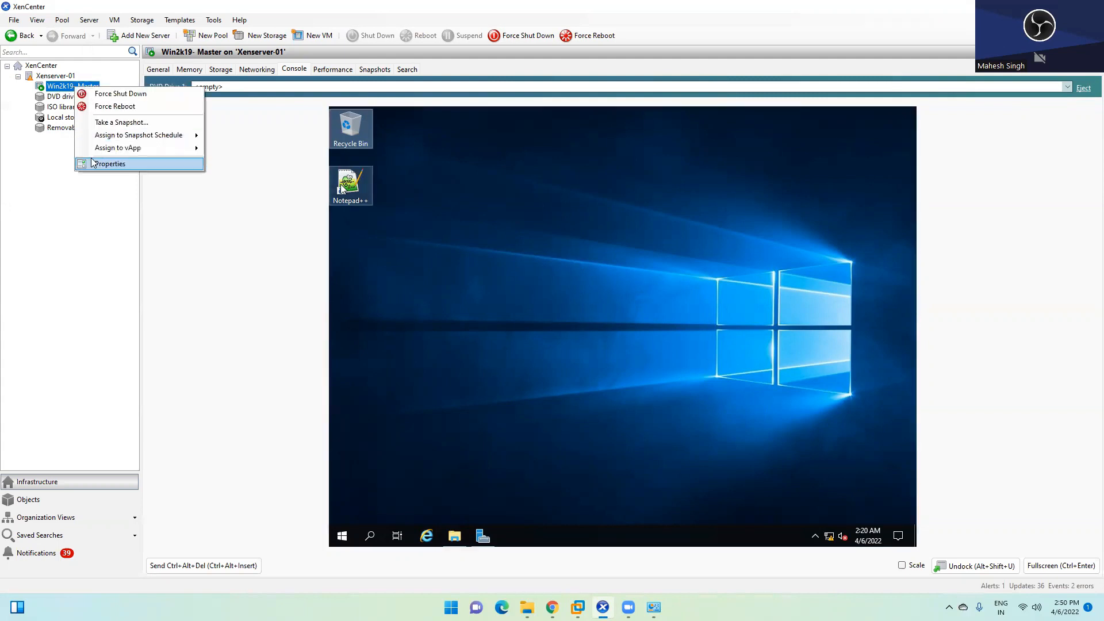
left_click(58, 87)
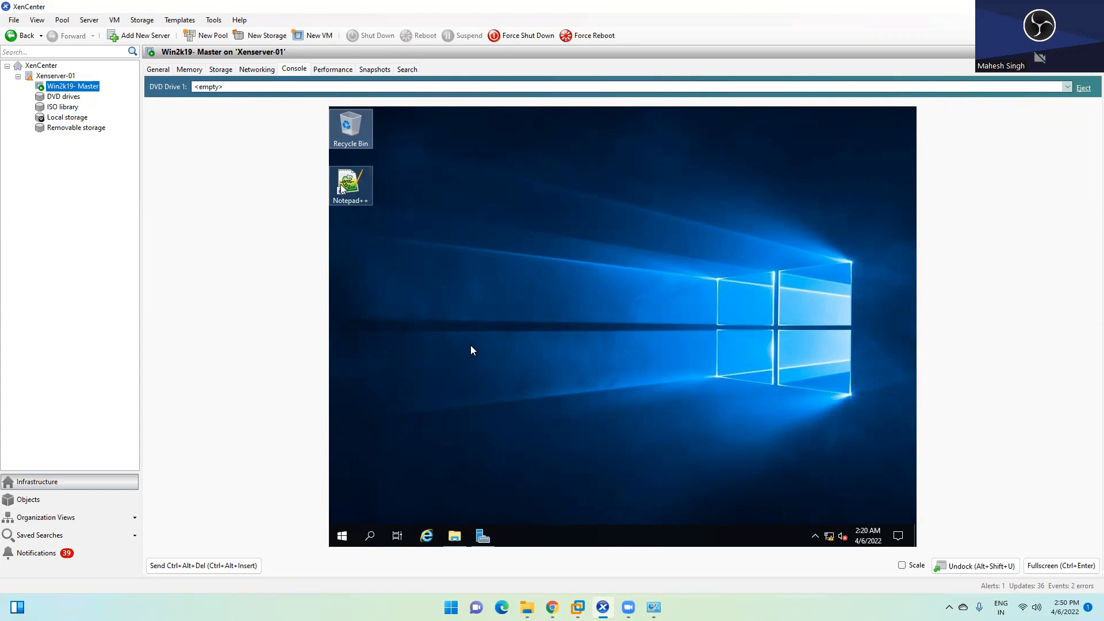
left_click(480, 317)
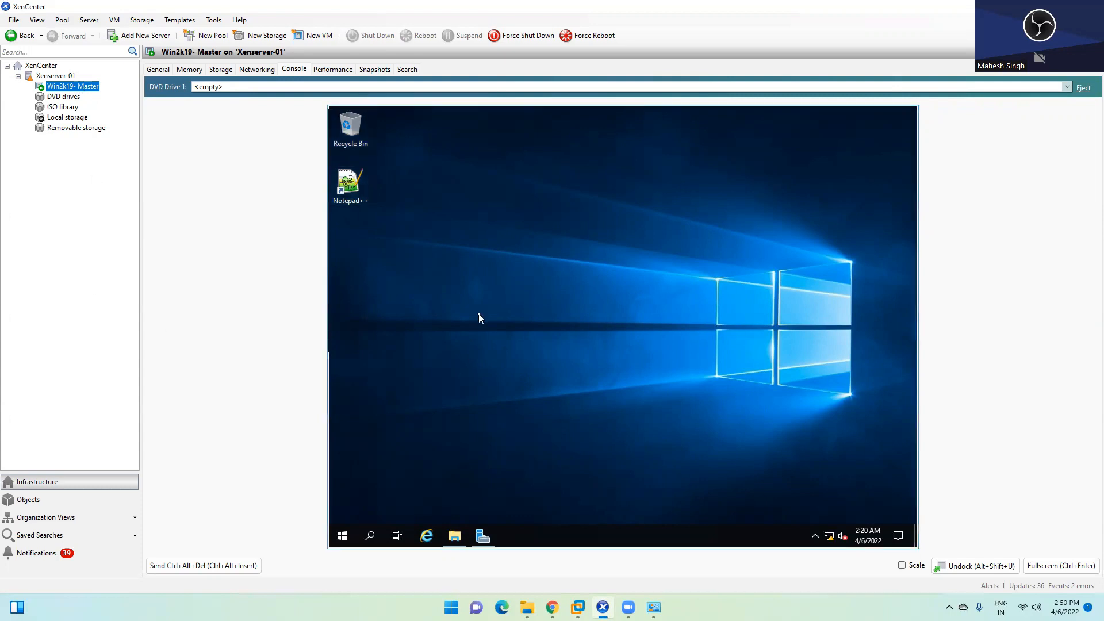
left_click(483, 535)
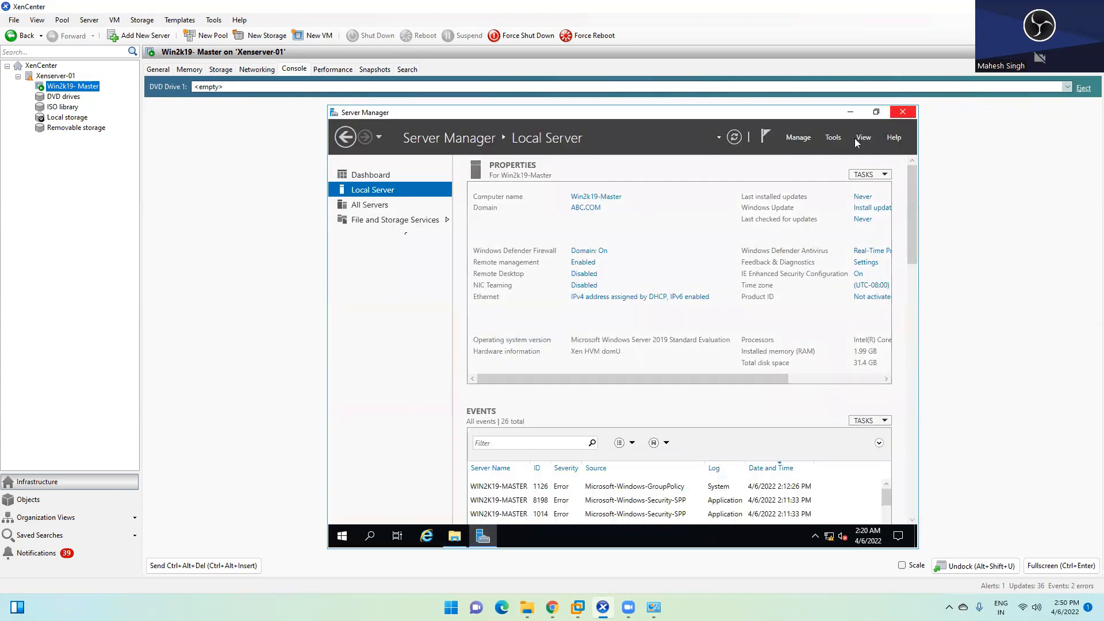
left_click(901, 112)
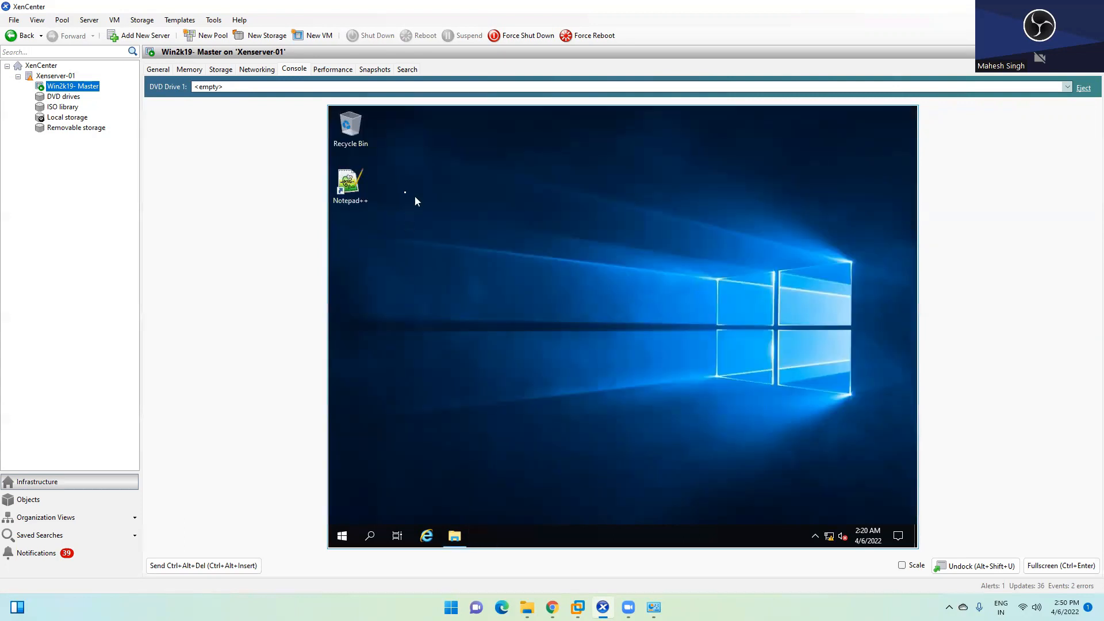
Step: Mount Citrix_Virtual_Apps_and_Desktops_7_2112.iso in the master VM's DVD drive
left_click(420, 87)
left_click(317, 132)
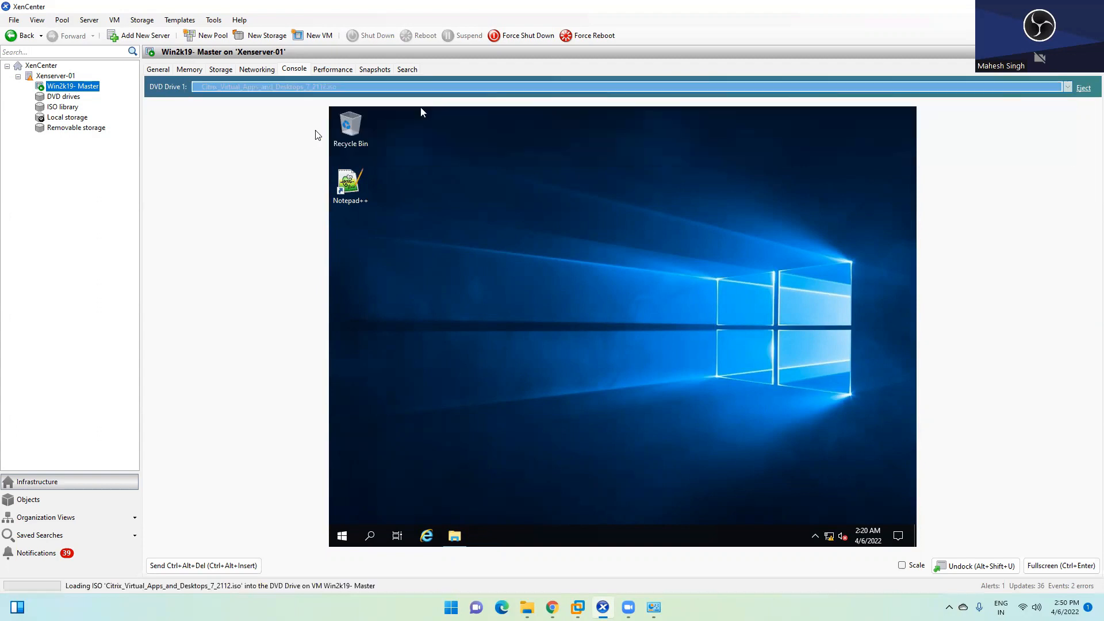
left_click(519, 457)
Step: Run the Citrix installer from the CVAD 2112 CD drive under This PC, allowing UAC
left_click(465, 534)
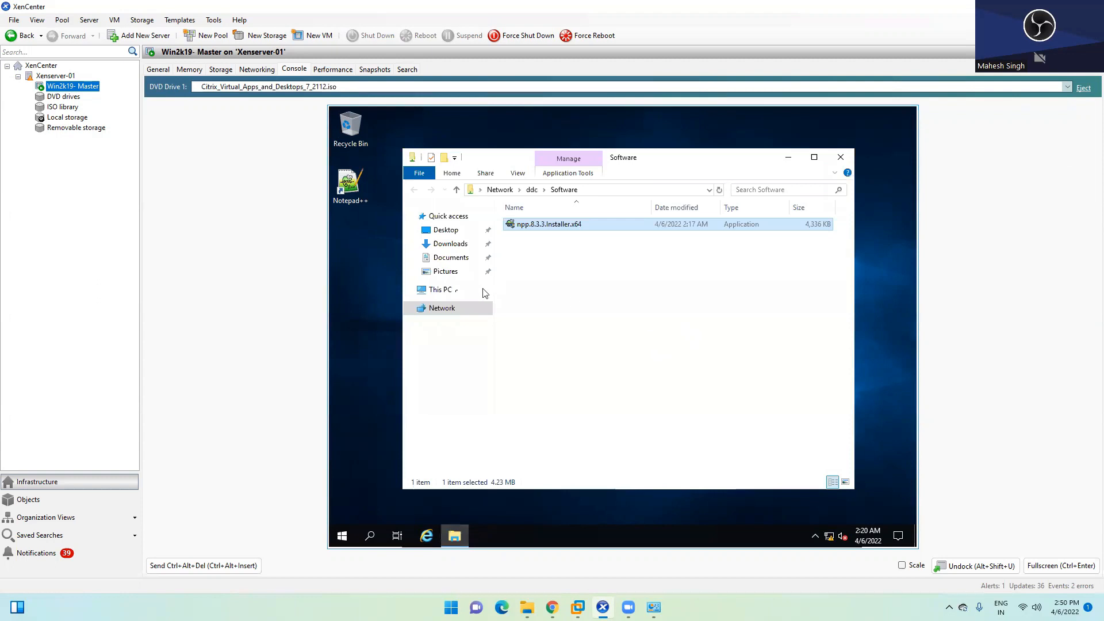
left_click(477, 289)
right_click(700, 380)
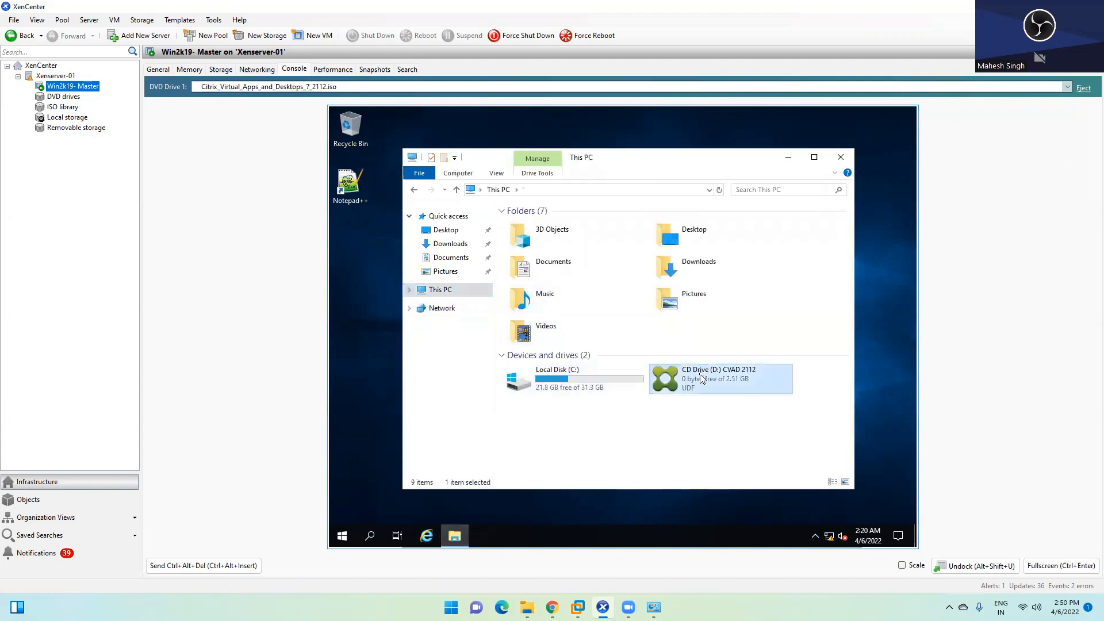
left_click(753, 218)
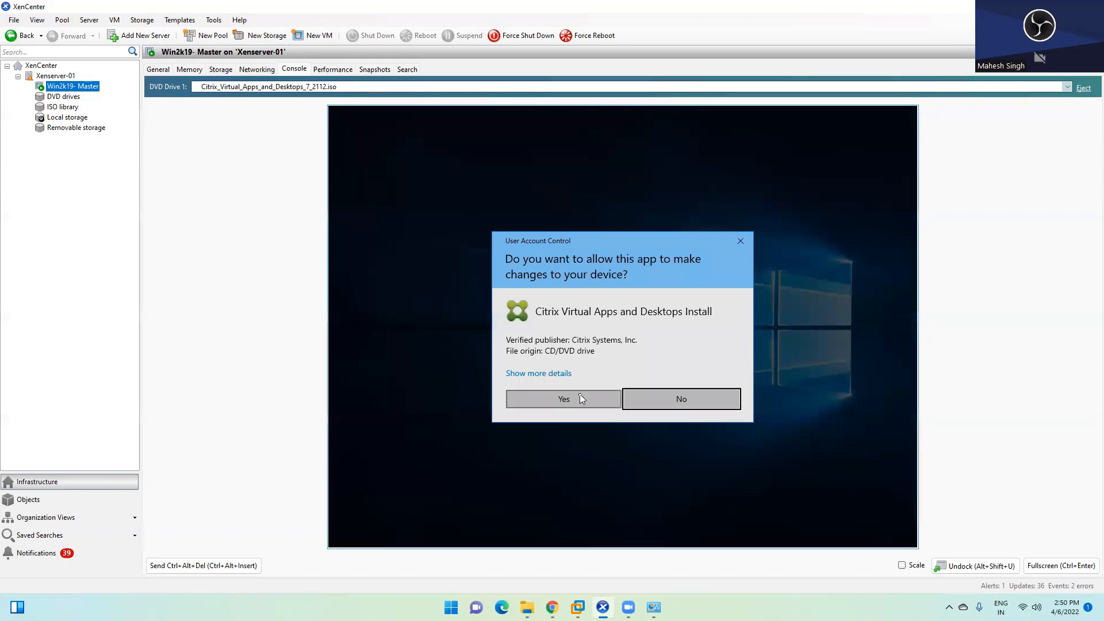
left_click(577, 398)
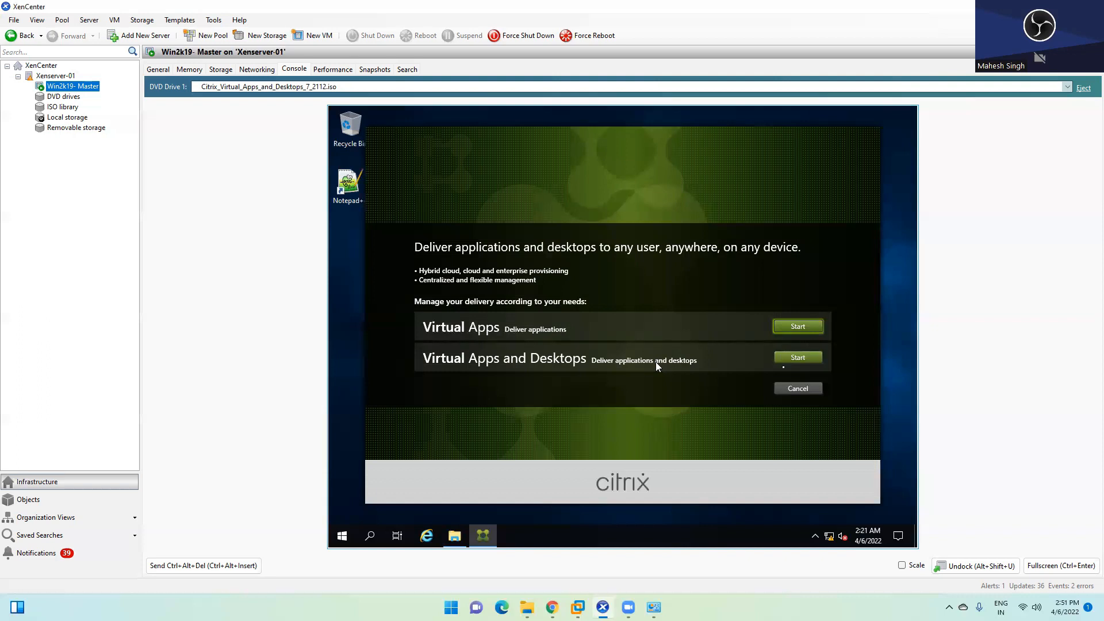
Step: Start the Virtual Apps and Desktops installation in the Citrix launcher
left_click(797, 357)
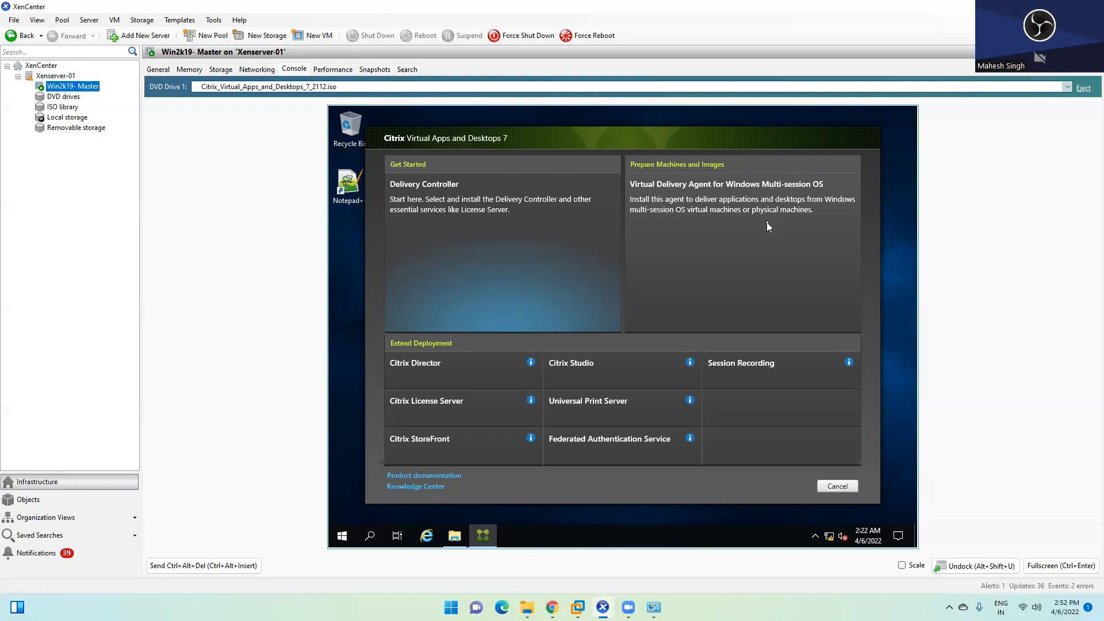
Step: Choose the Virtual Delivery Agent for Windows Multi-session OS component
left_click(751, 213)
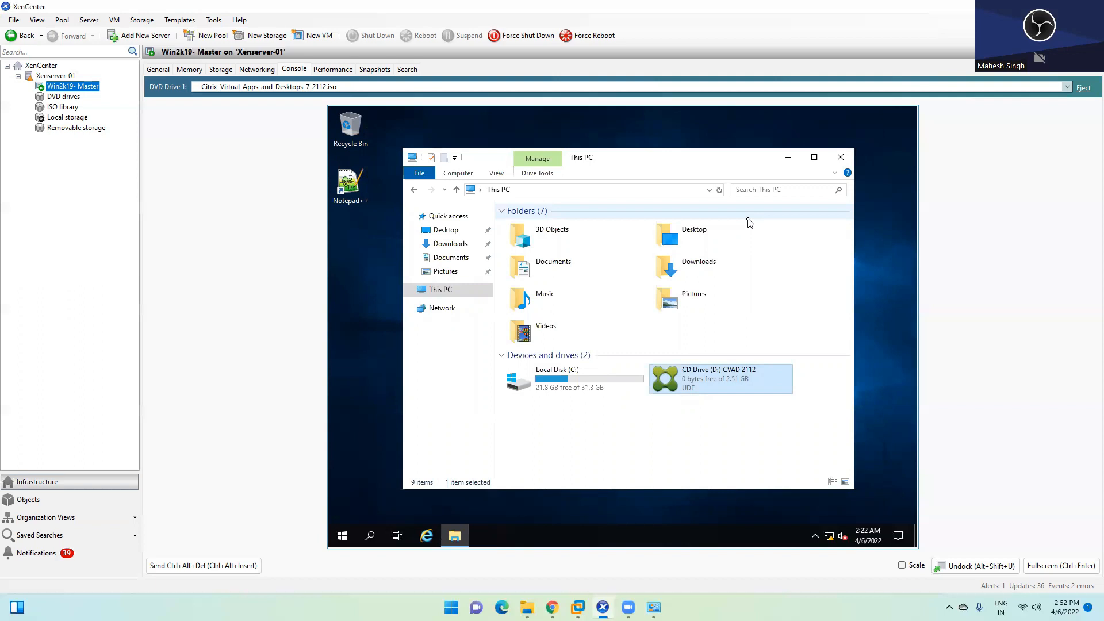
mouse_move(579, 604)
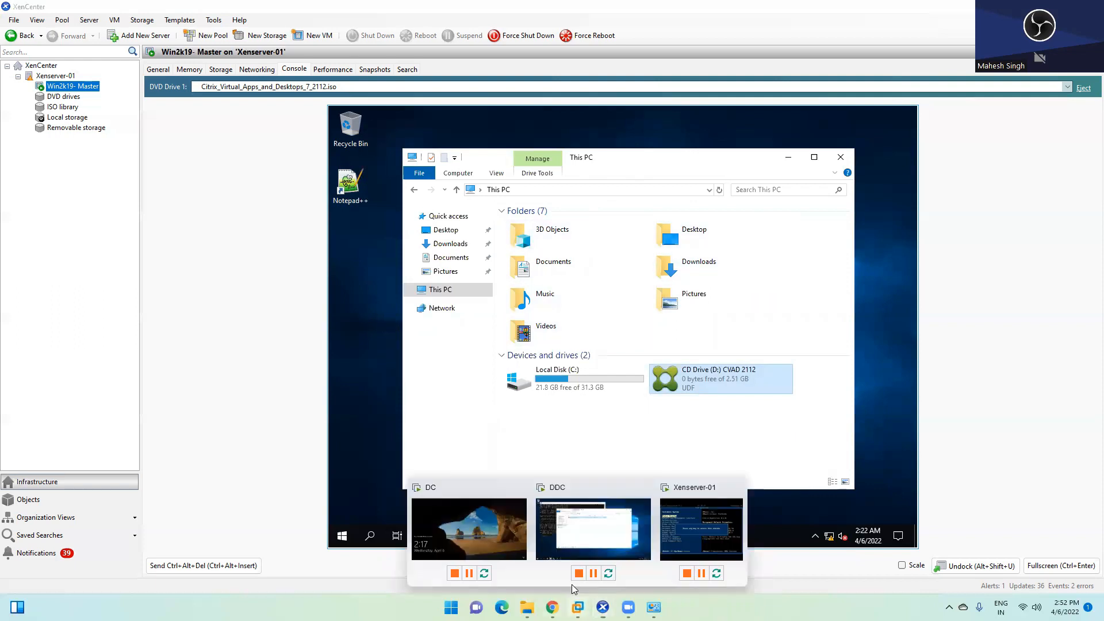
Step: Look at the Xenserver-01 host console in VMware Workstation, then return to XenCenter
left_click(702, 525)
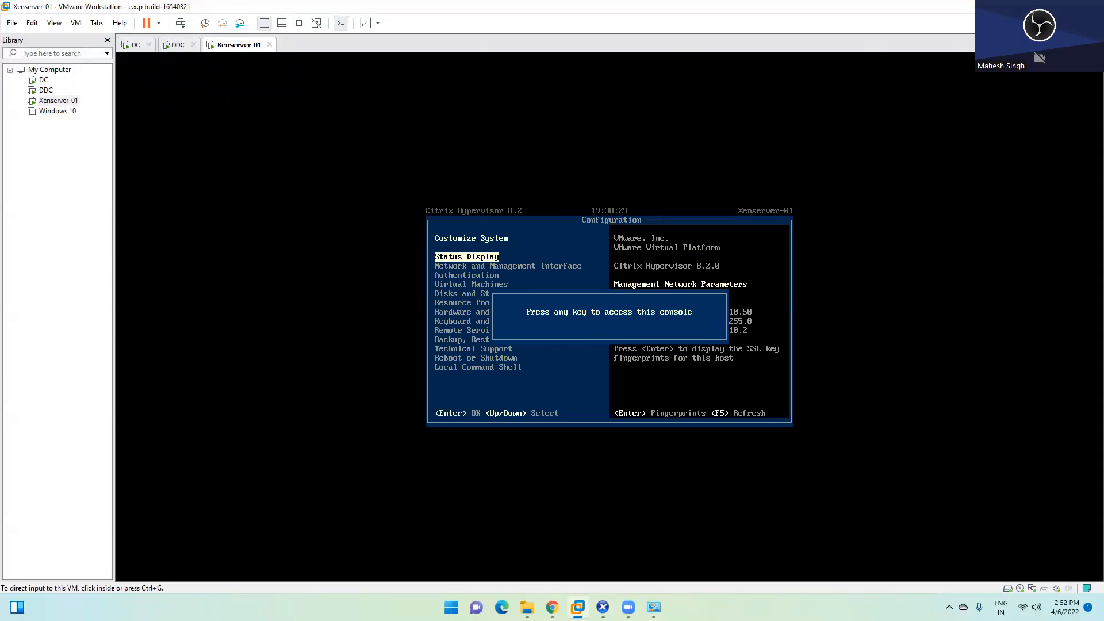
key("alt+Tab")
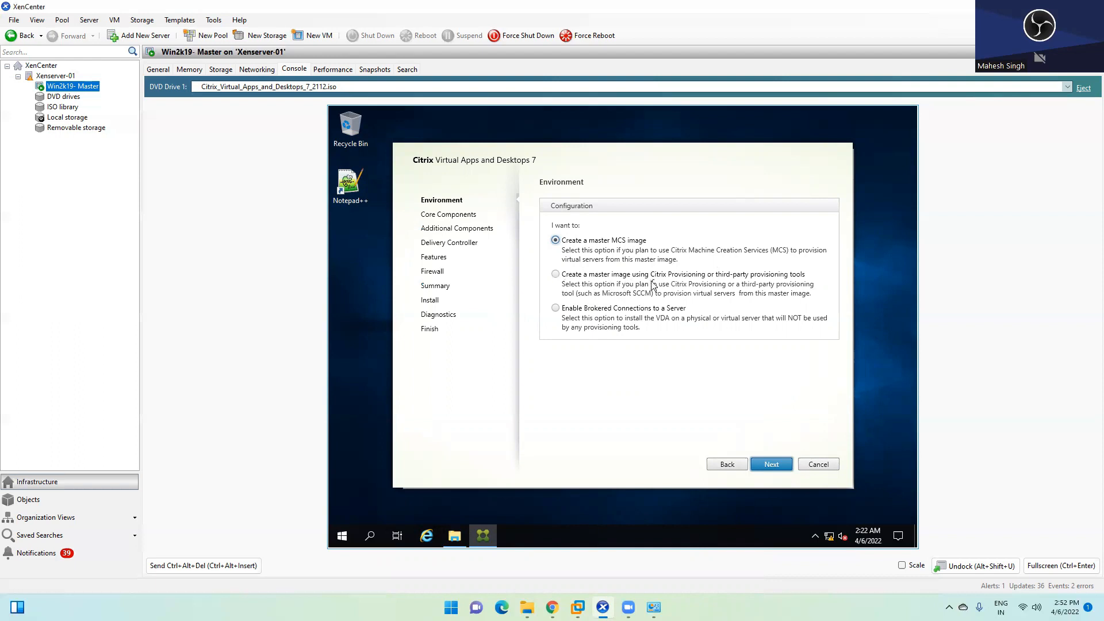
Step: Choose Create a master MCS image on the VDA Environment page and continue to Core Components
left_click(561, 278)
left_click(593, 312)
left_click(579, 244)
left_click(772, 465)
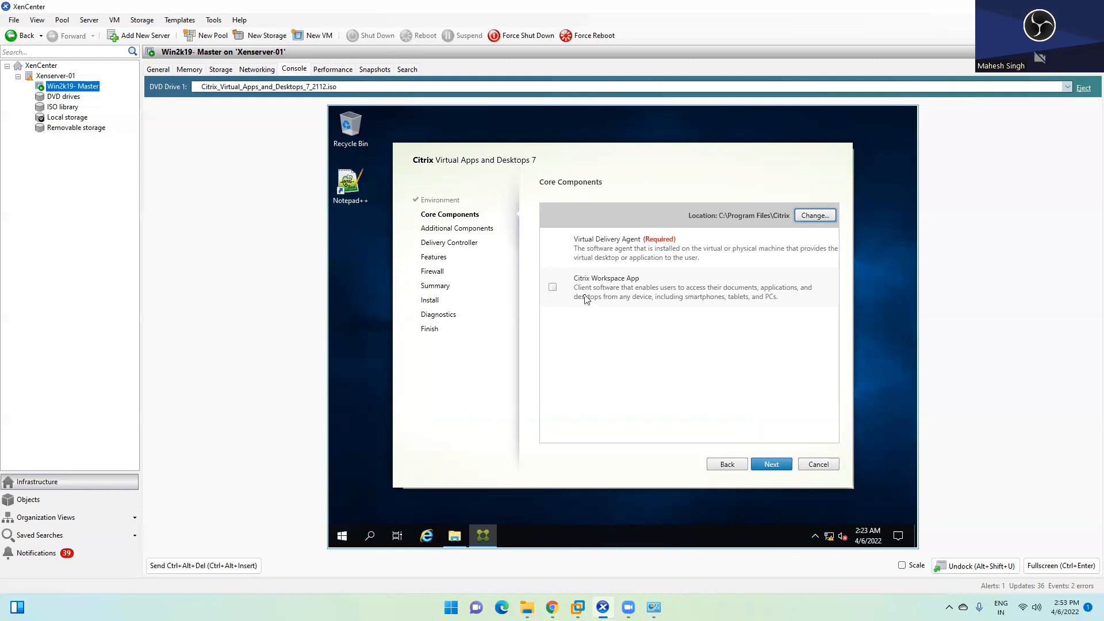
Step: Accept the core components with Citrix Workspace App left unticked and continue to Additional Components
left_click(631, 256)
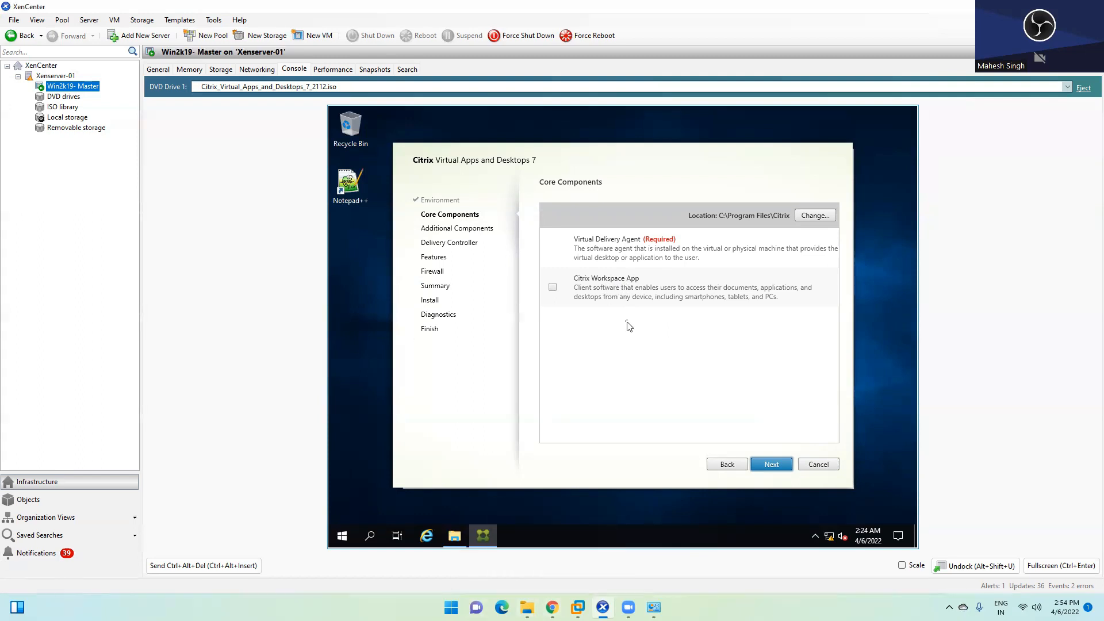
left_click(772, 465)
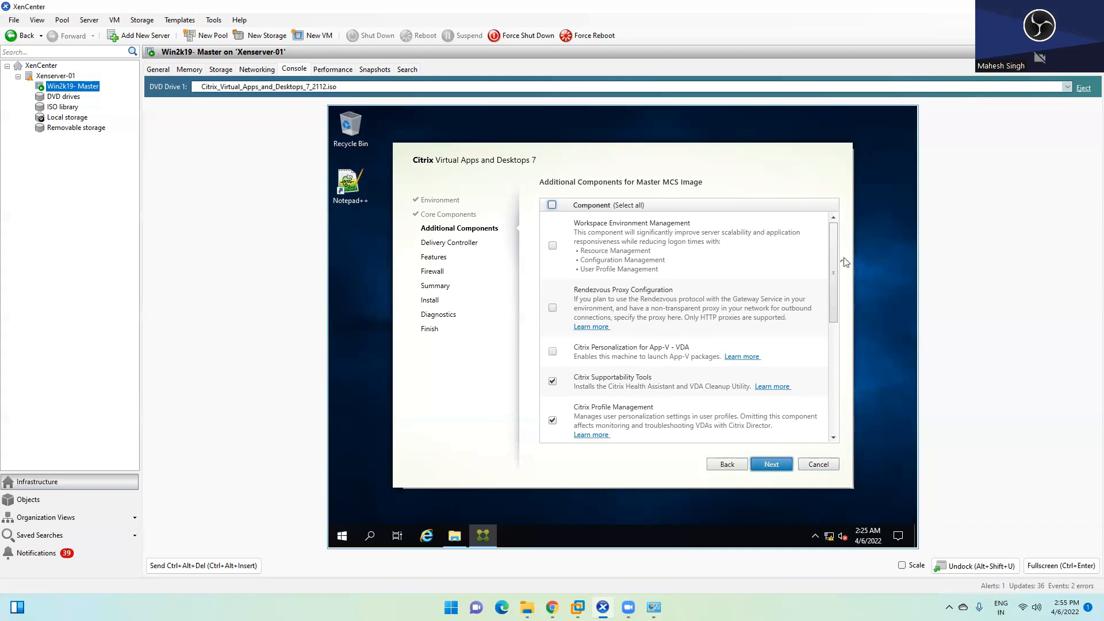
Step: Move past Additional Components, then test and add ddc.abc.com as the Delivery Controller
left_click_drag(833, 279, 824, 391)
left_click(772, 465)
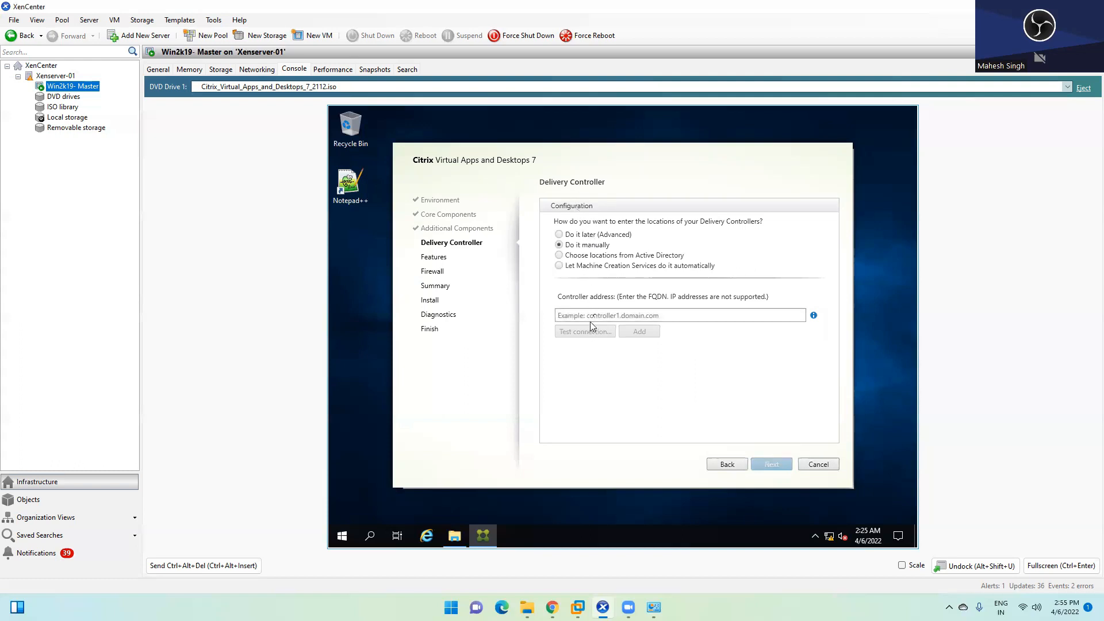
left_click(596, 312)
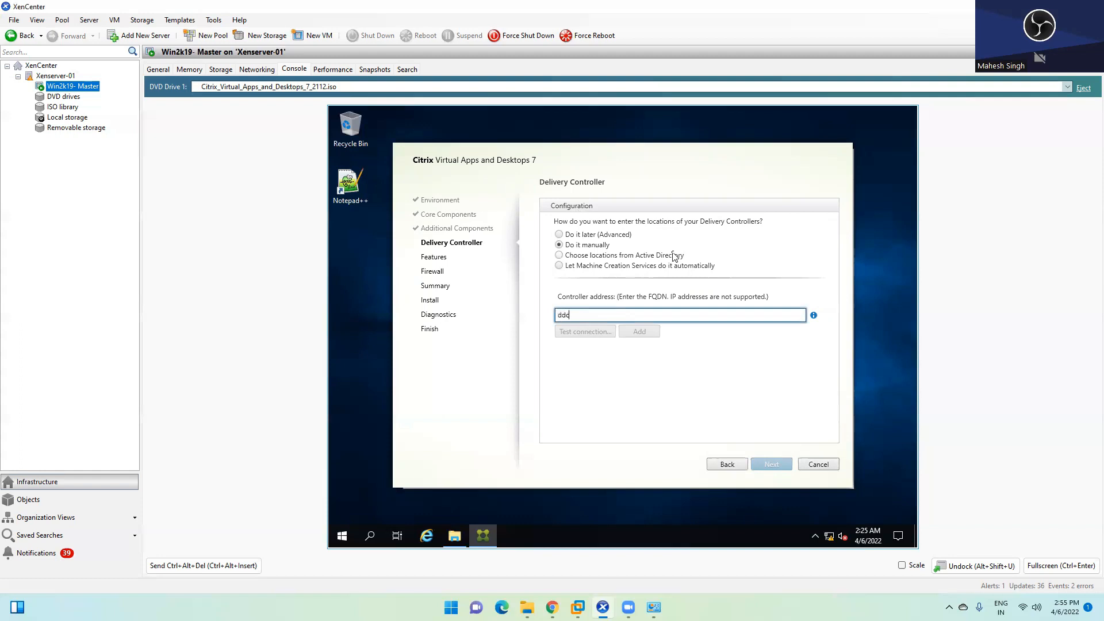
type("ddc.abc.com")
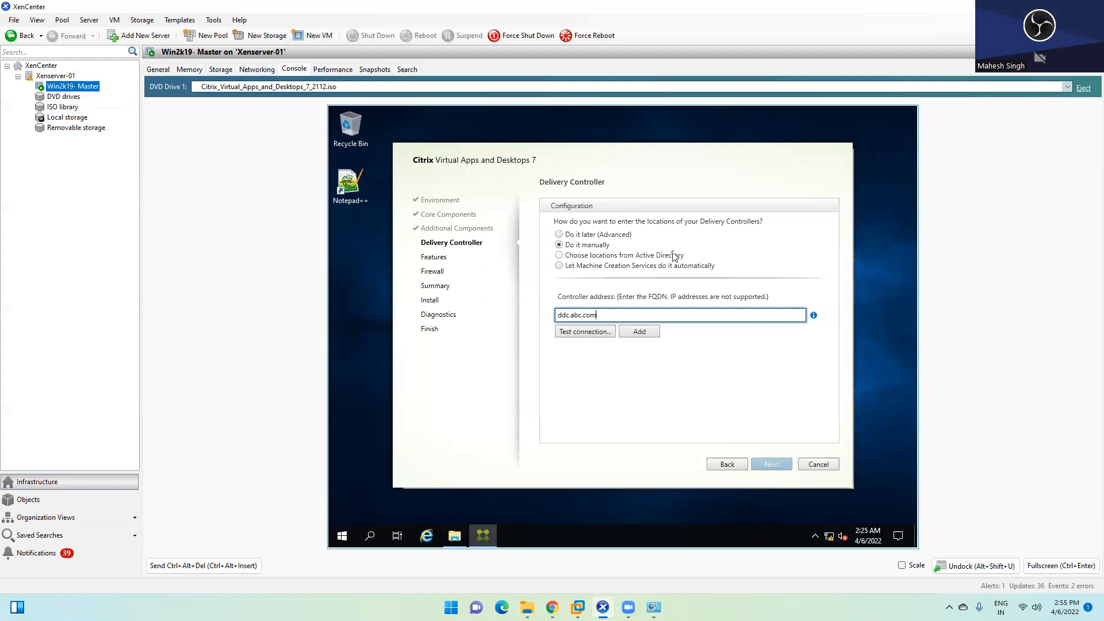
left_click(571, 334)
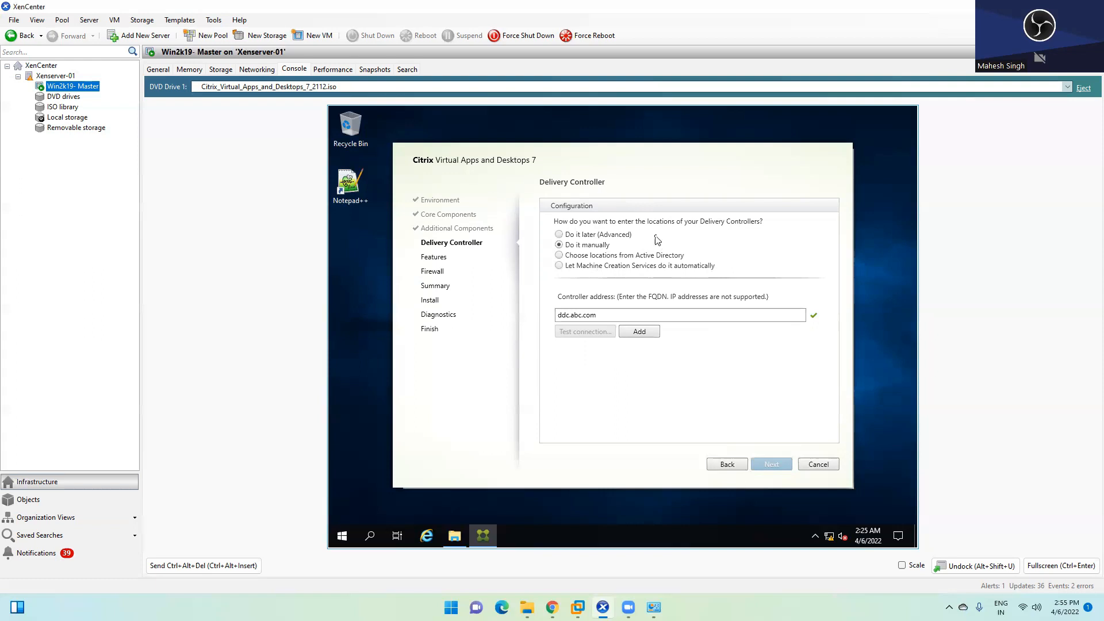
left_click(647, 333)
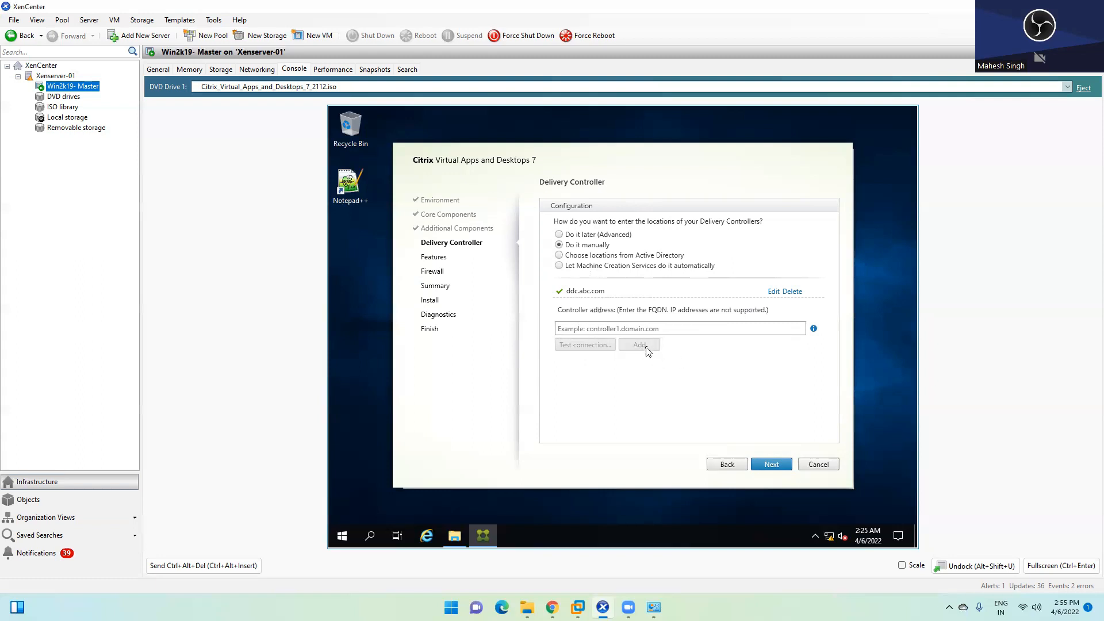
left_click(772, 464)
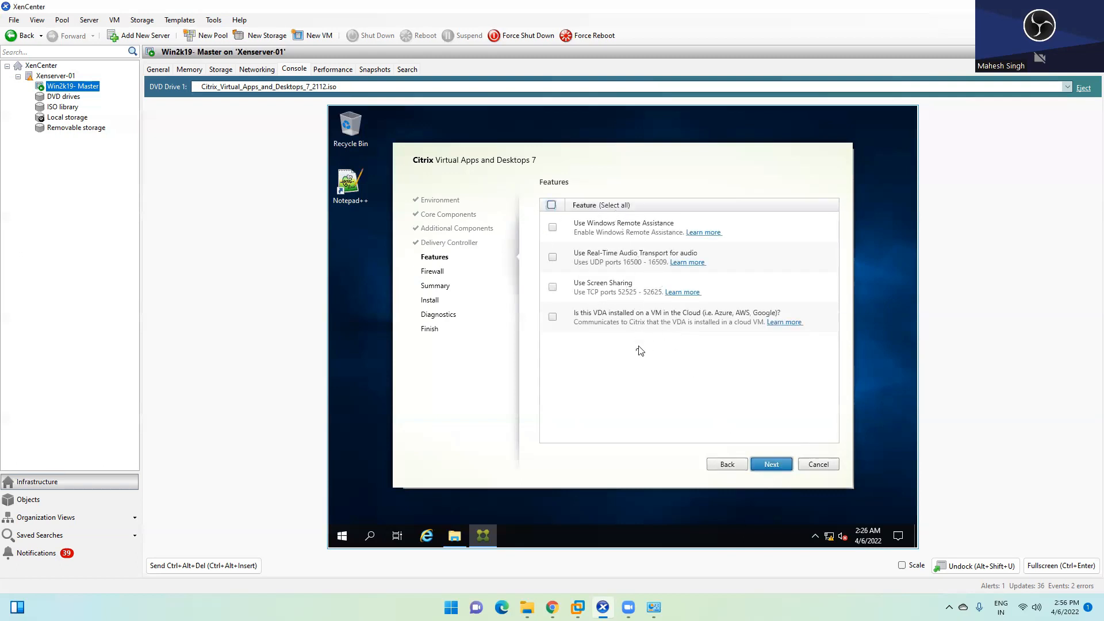
Step: Skip all optional features and keep automatic firewall rules for the VDA ports
left_click(774, 465)
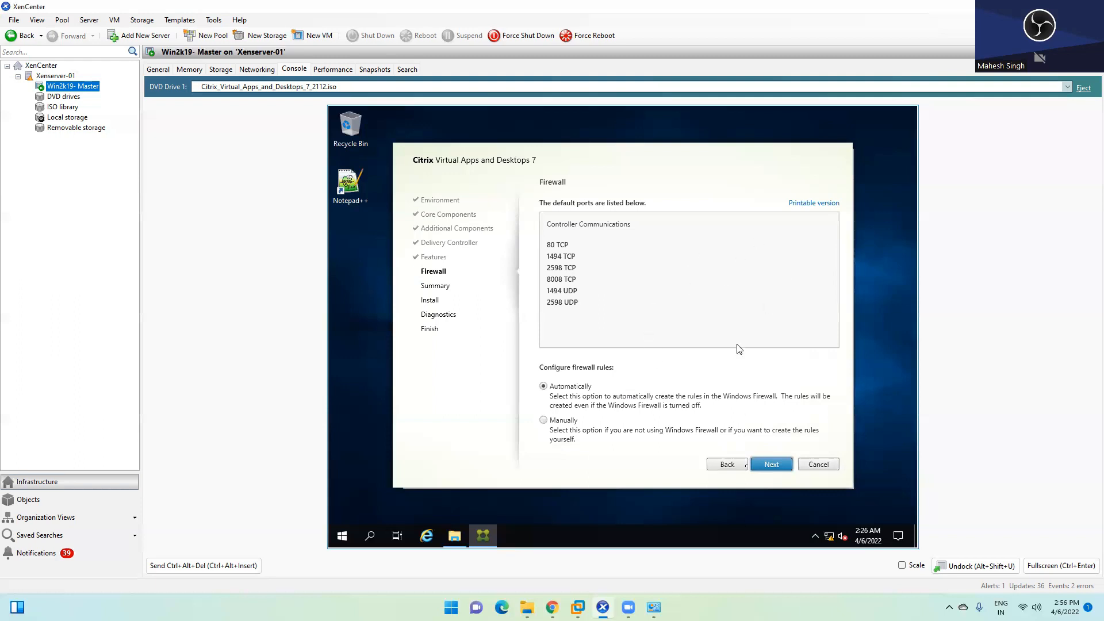
left_click(772, 464)
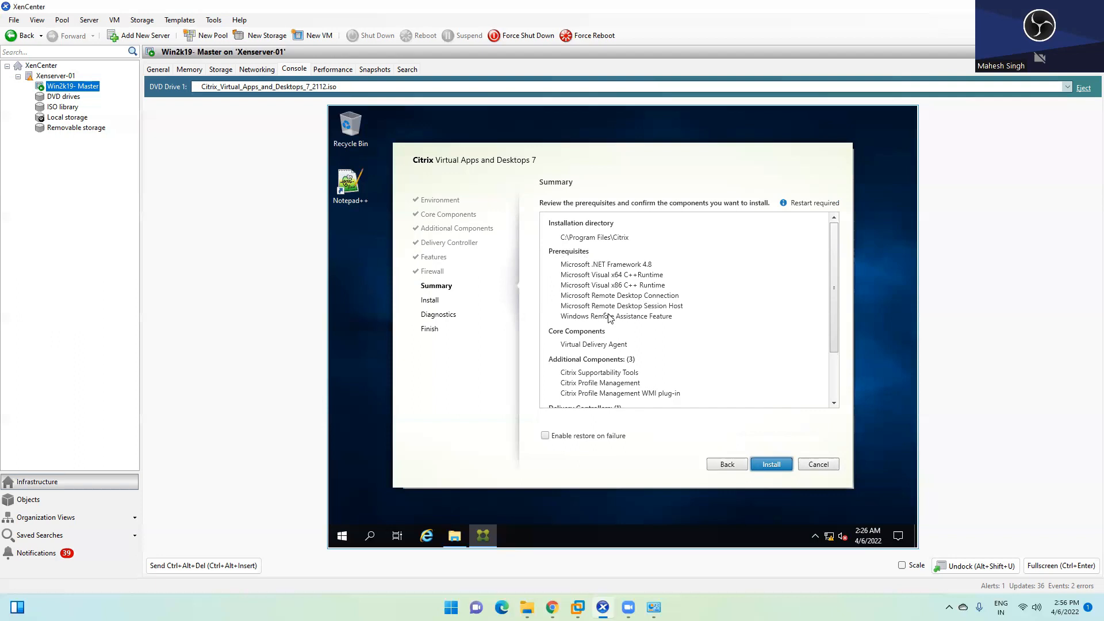
Step: Review the Summary's prerequisites, controller and firewall ports, then start the VDA installation
scroll(643, 307, "down", 1)
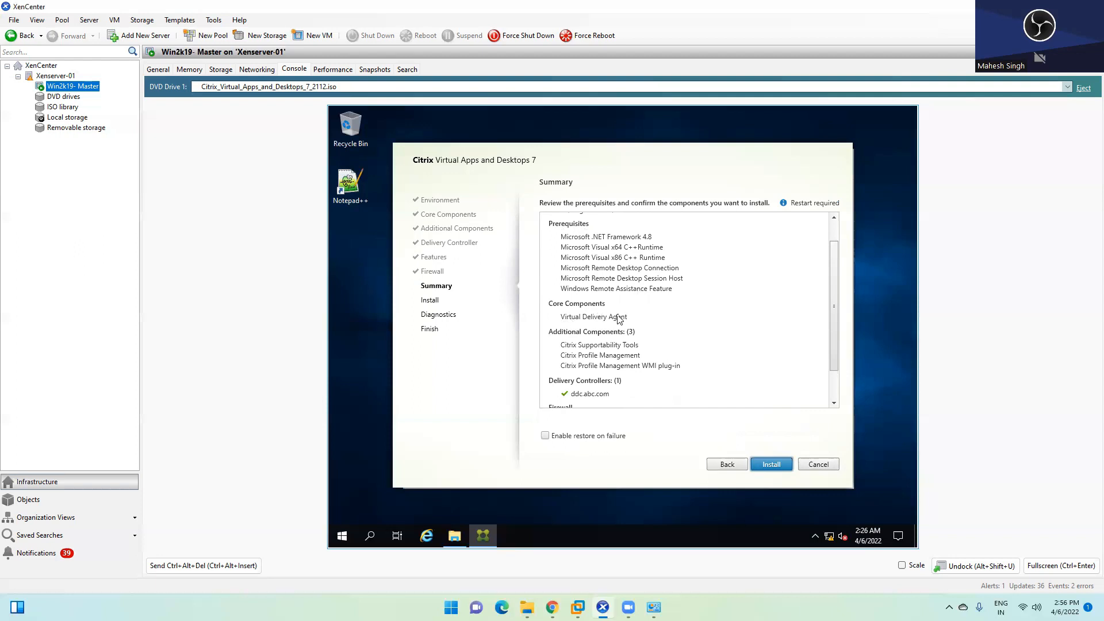
scroll(618, 320, "down", 1)
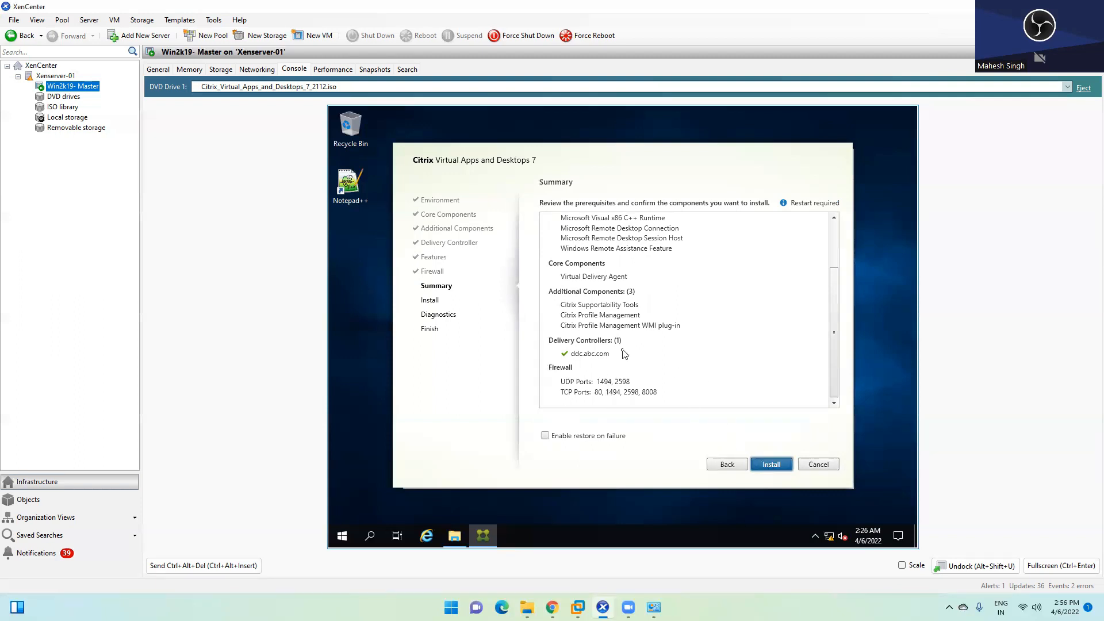
key("Return")
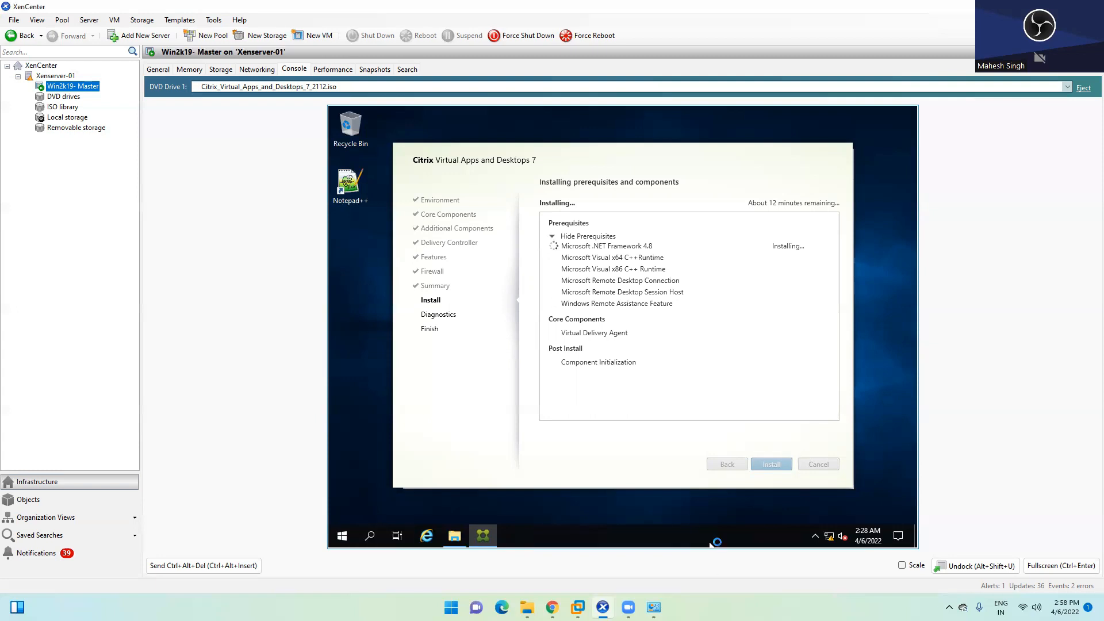
Step: Switch to the DDC VM, close the command prompt and bring up Citrix Studio
mouse_move(578, 607)
left_click(577, 526)
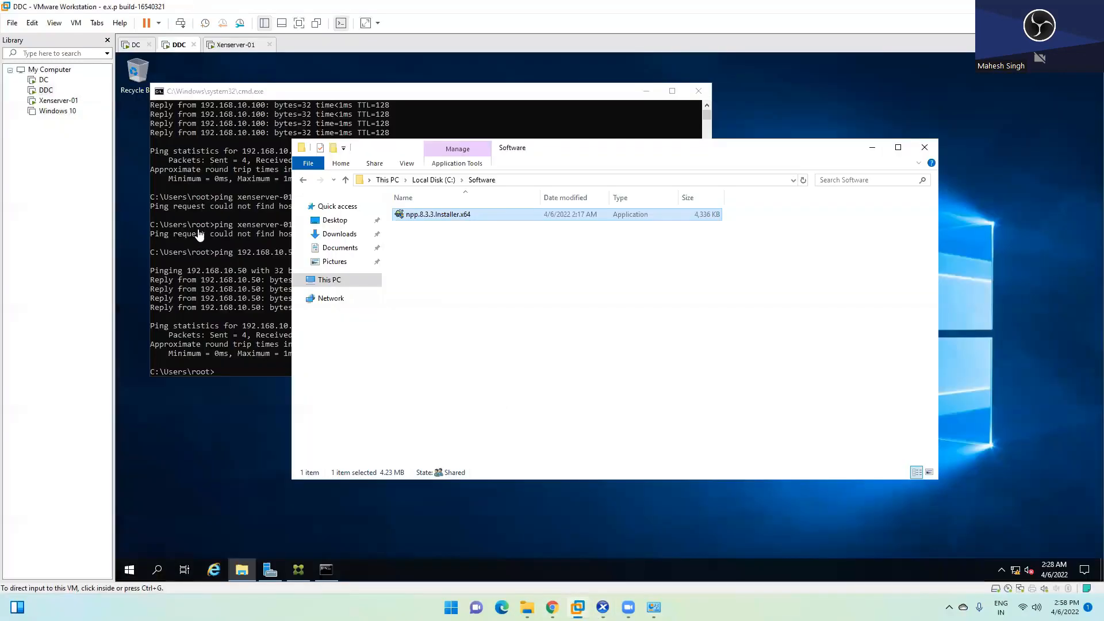
left_click(874, 149)
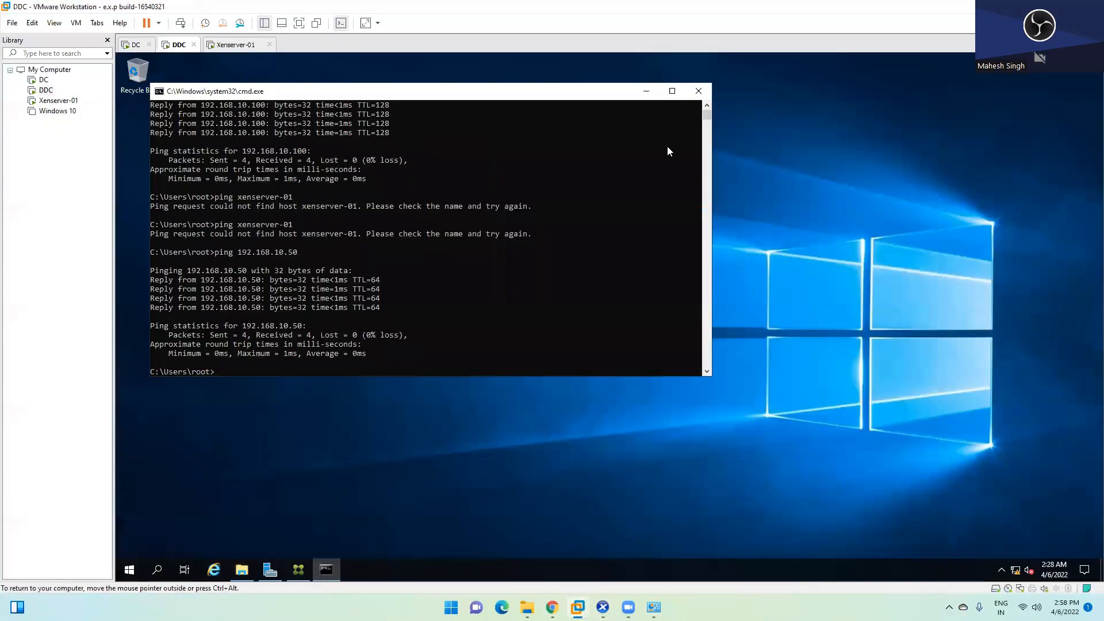
left_click(698, 90)
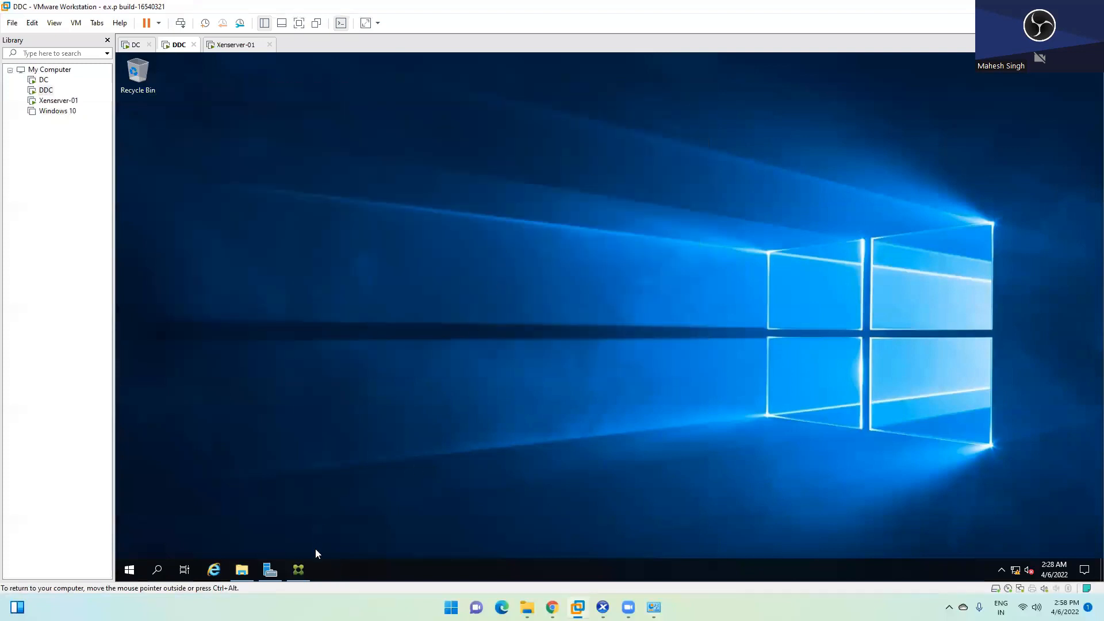
left_click(299, 569)
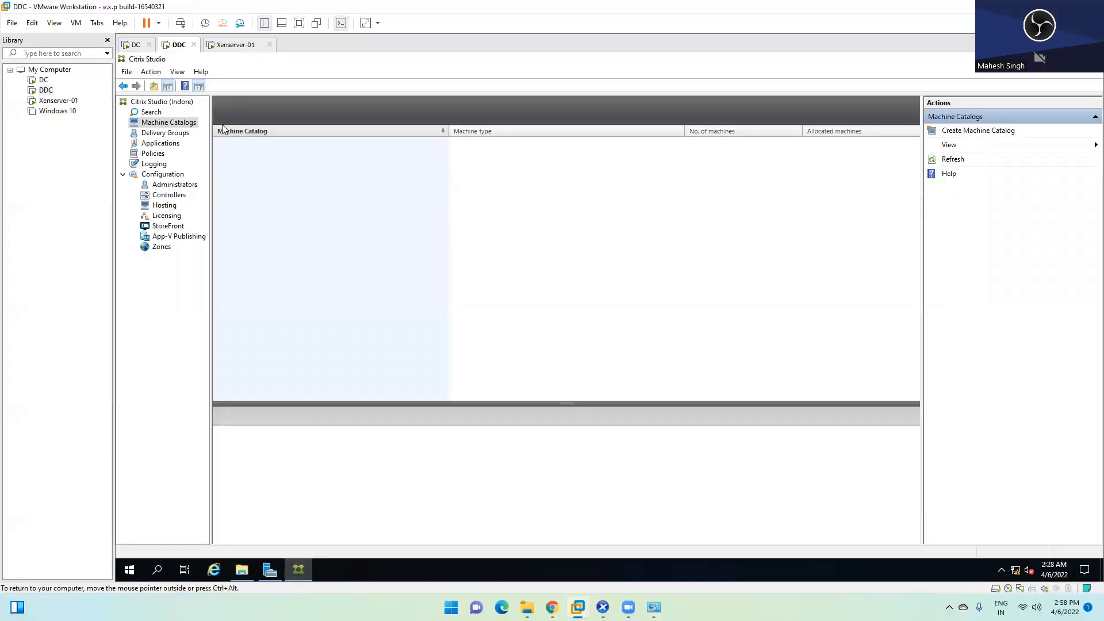
Step: View Delivery Groups and Applications, abandon Add Applications, and open Policies
left_click(167, 133)
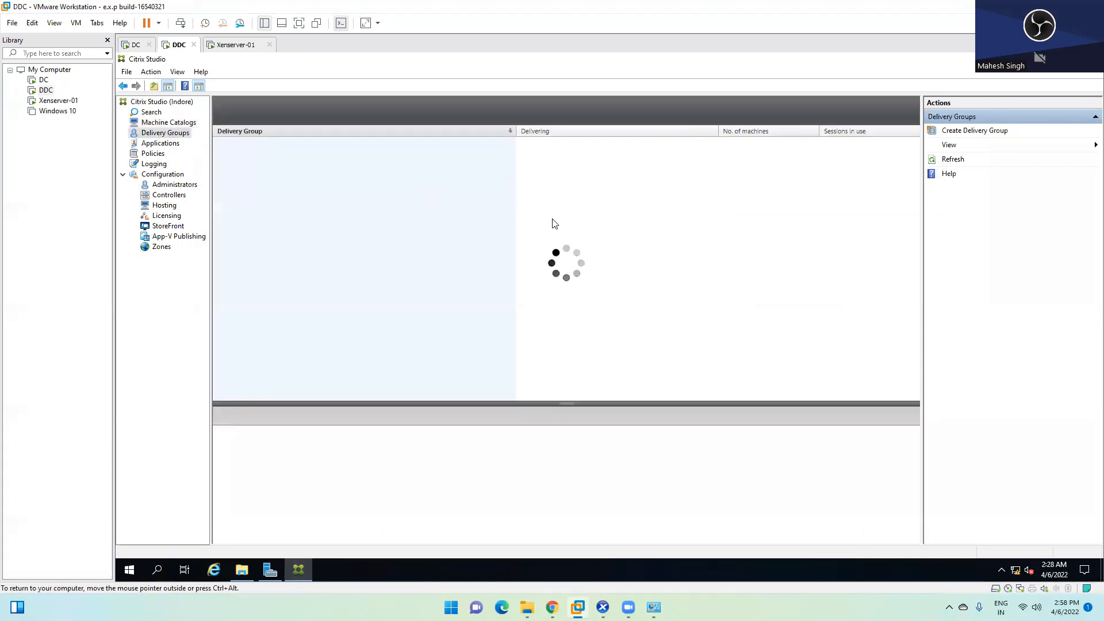
left_click(153, 143)
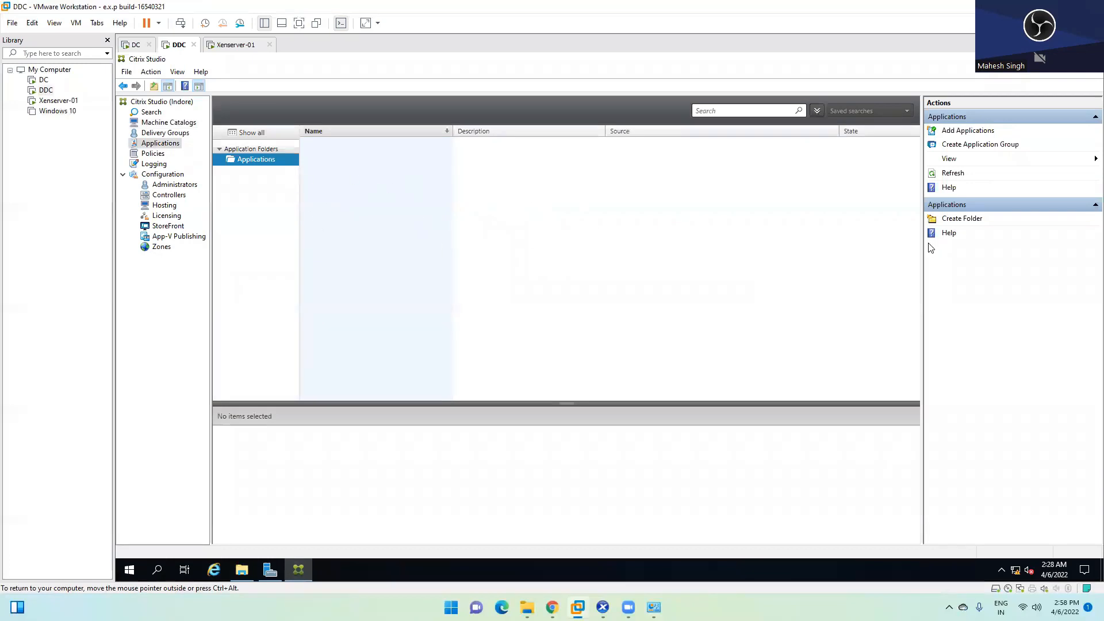
left_click(972, 131)
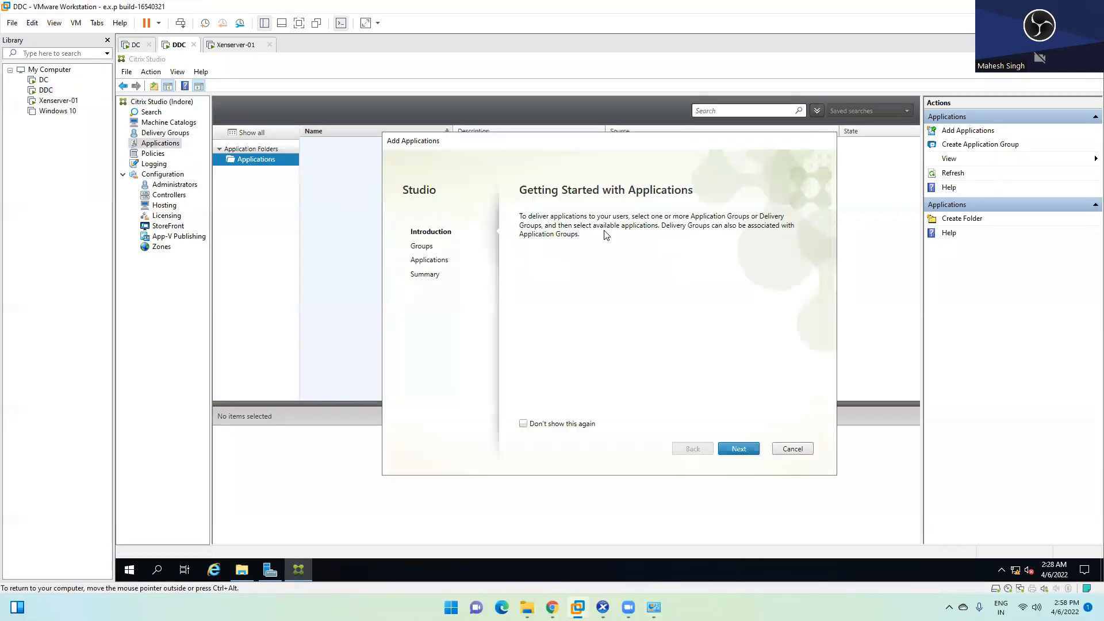
left_click(800, 450)
left_click(154, 154)
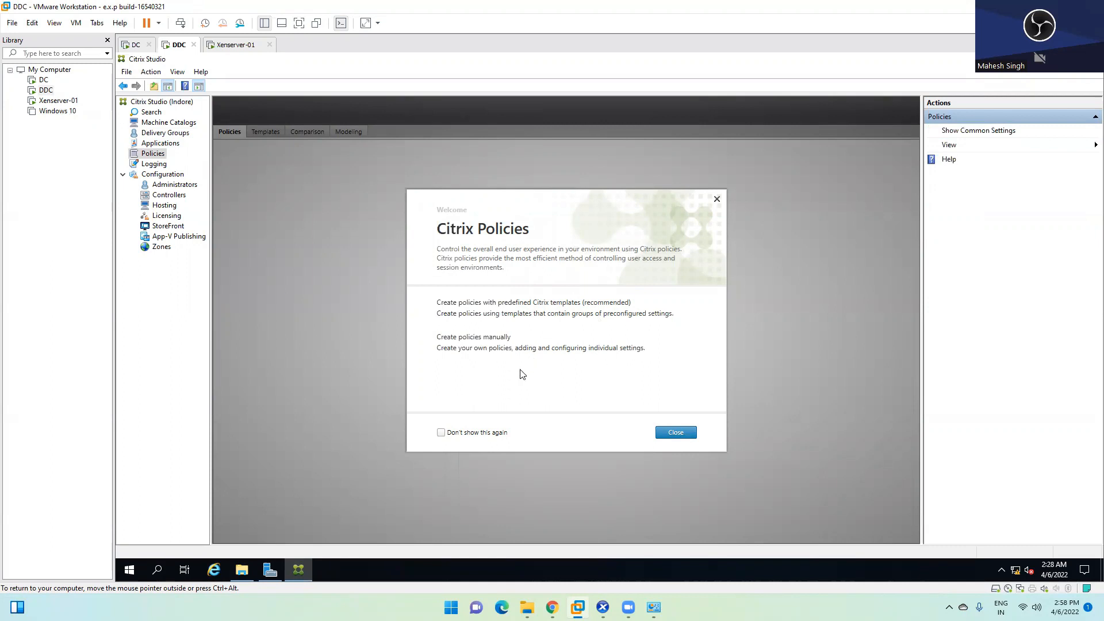
Step: Dismiss the Policies welcome and view the Unfiltered policy's Settings and Assigned to tabs
left_click(441, 433)
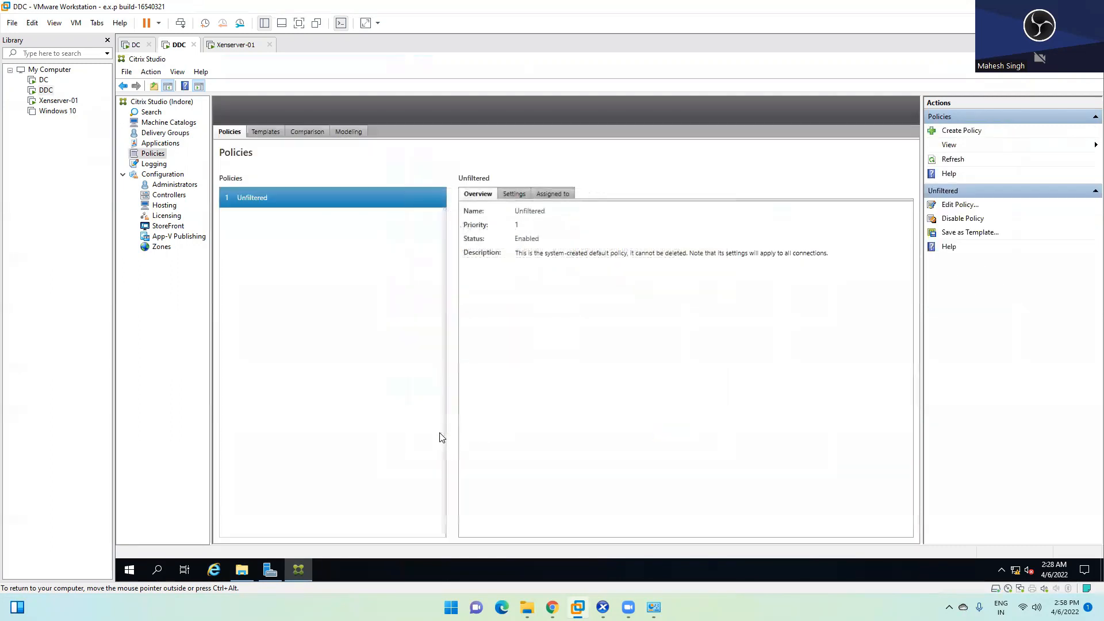
left_click(511, 194)
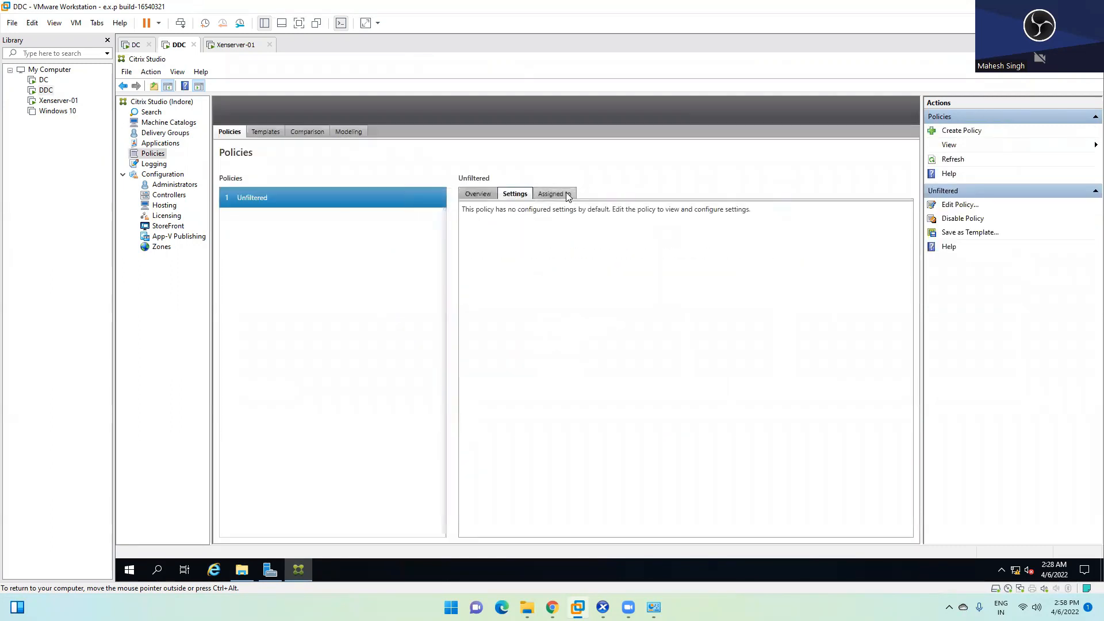
left_click(569, 195)
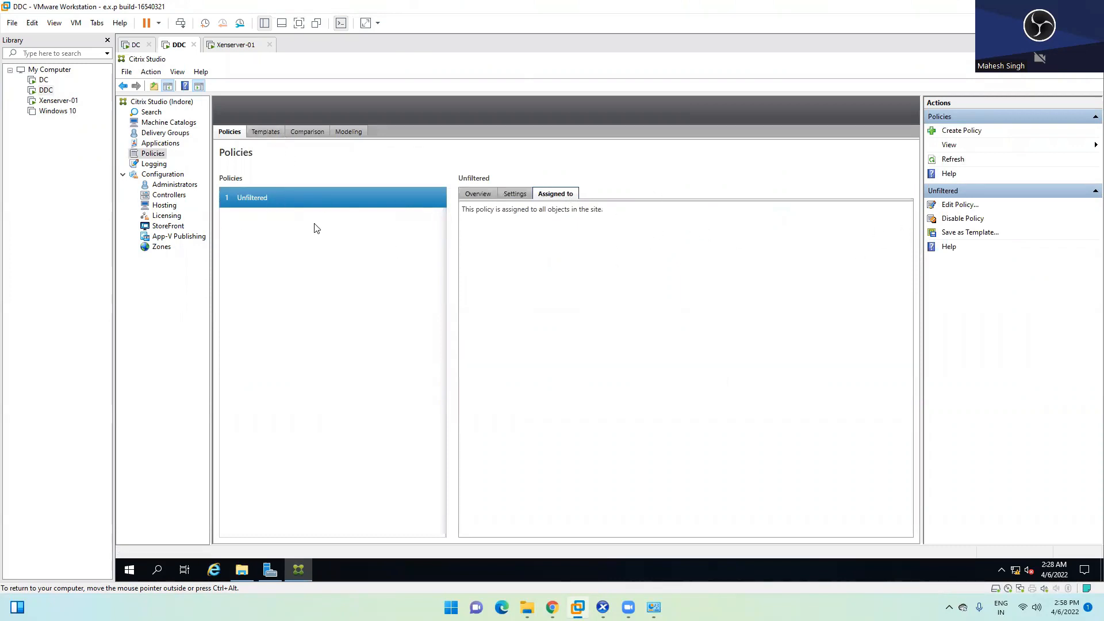
Step: Inspect each Logging entry: Full Desktop Deployment, Edit Zone, Set Site metadata, database connections
left_click(155, 165)
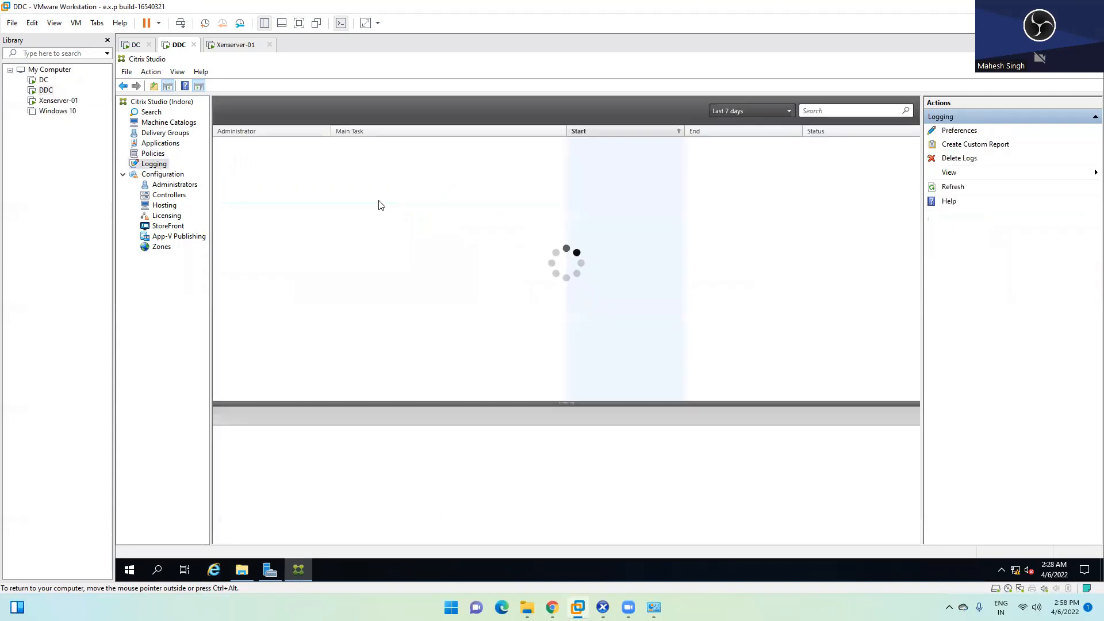
left_click(367, 192)
left_click(361, 230)
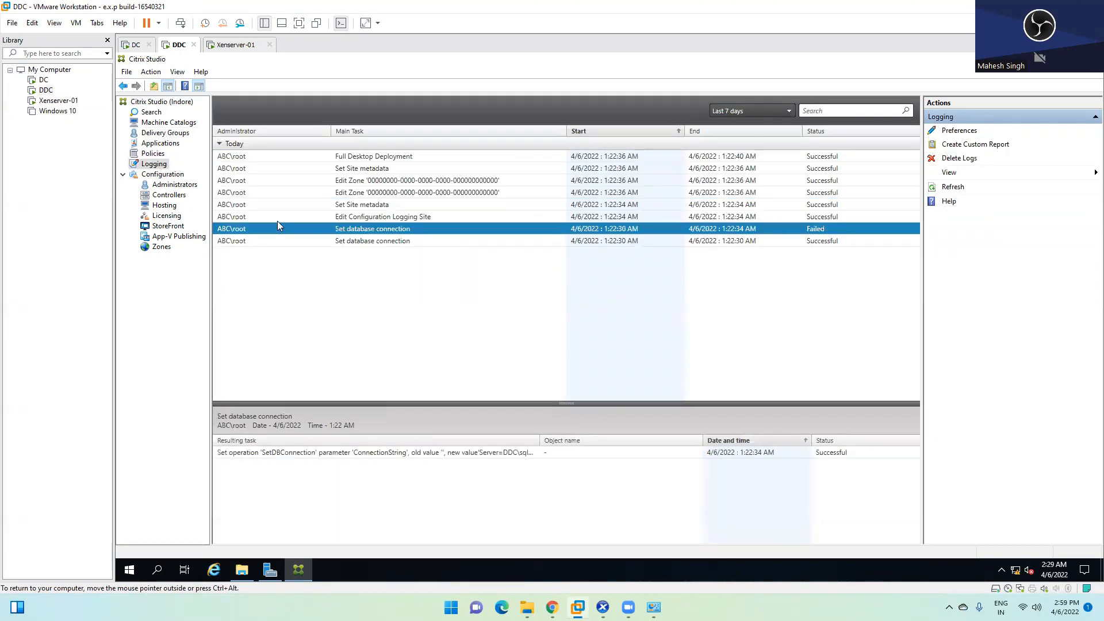
left_click(228, 158)
left_click(237, 168)
left_click(239, 157)
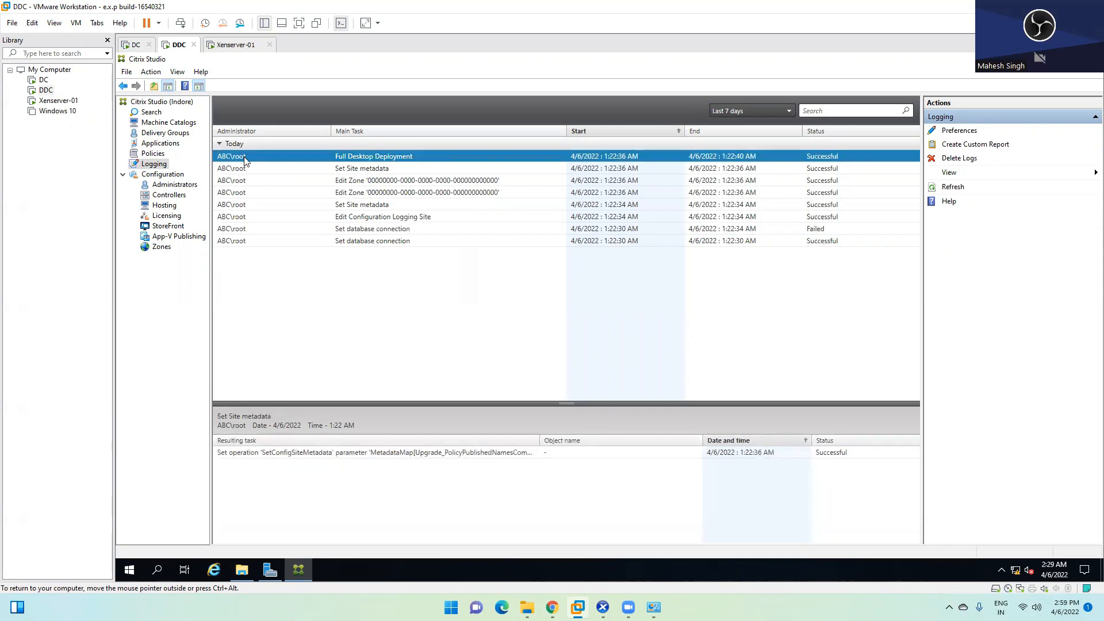
left_click(283, 168)
left_click(277, 193)
left_click(275, 240)
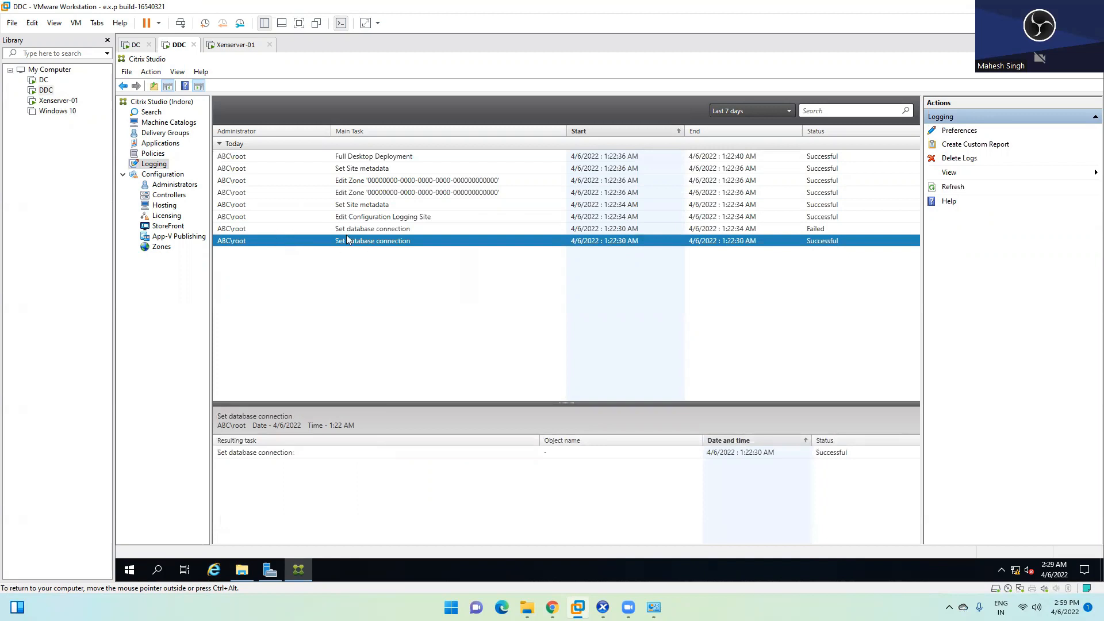
left_click(371, 229)
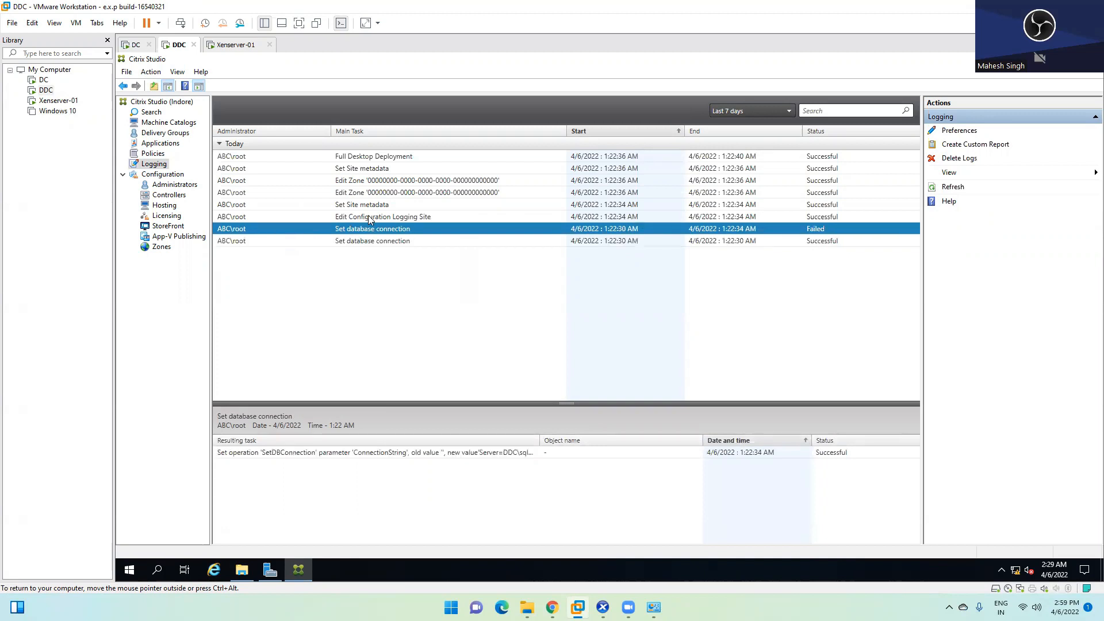
left_click(370, 217)
left_click(359, 204)
left_click(372, 192)
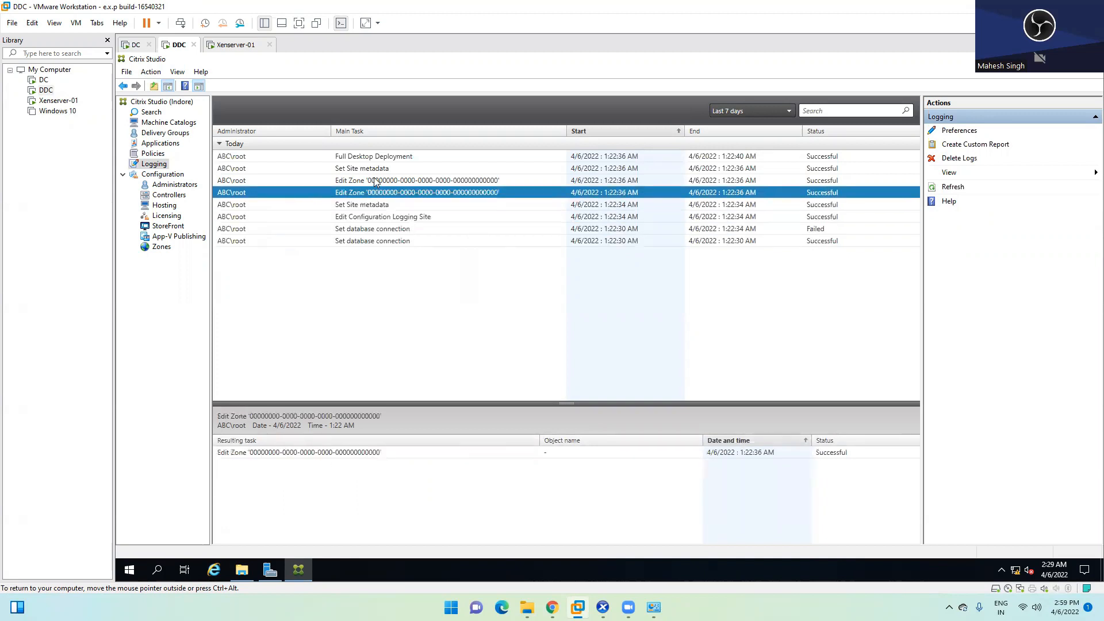
left_click(375, 180)
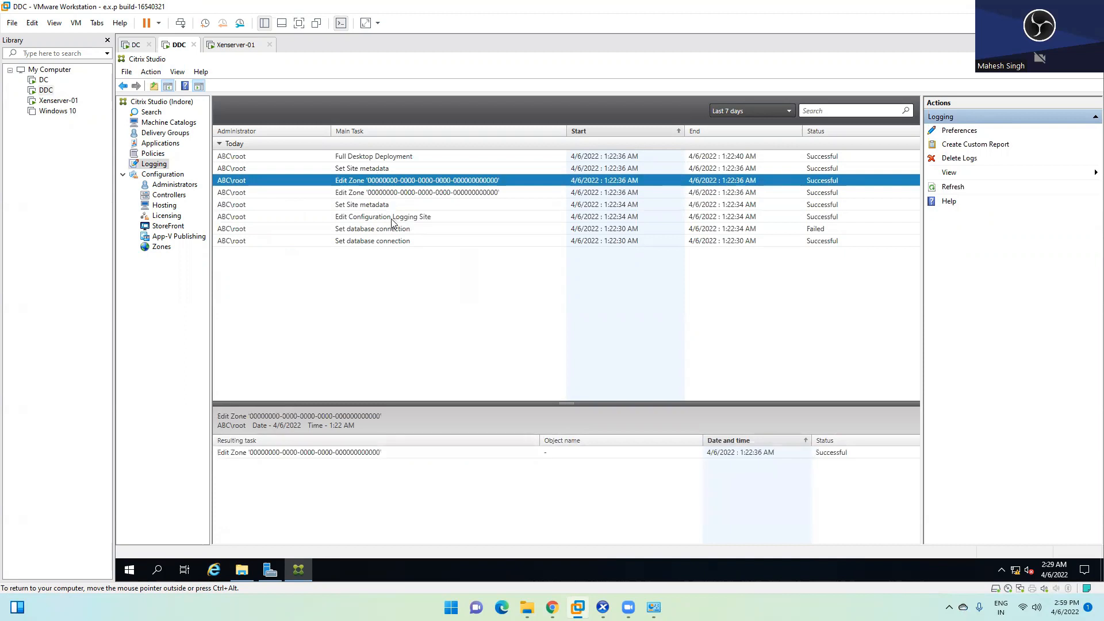
left_click(347, 204)
left_click(355, 229)
left_click(340, 183)
left_click(301, 155)
left_click(296, 169)
left_click(292, 180)
left_click(292, 195)
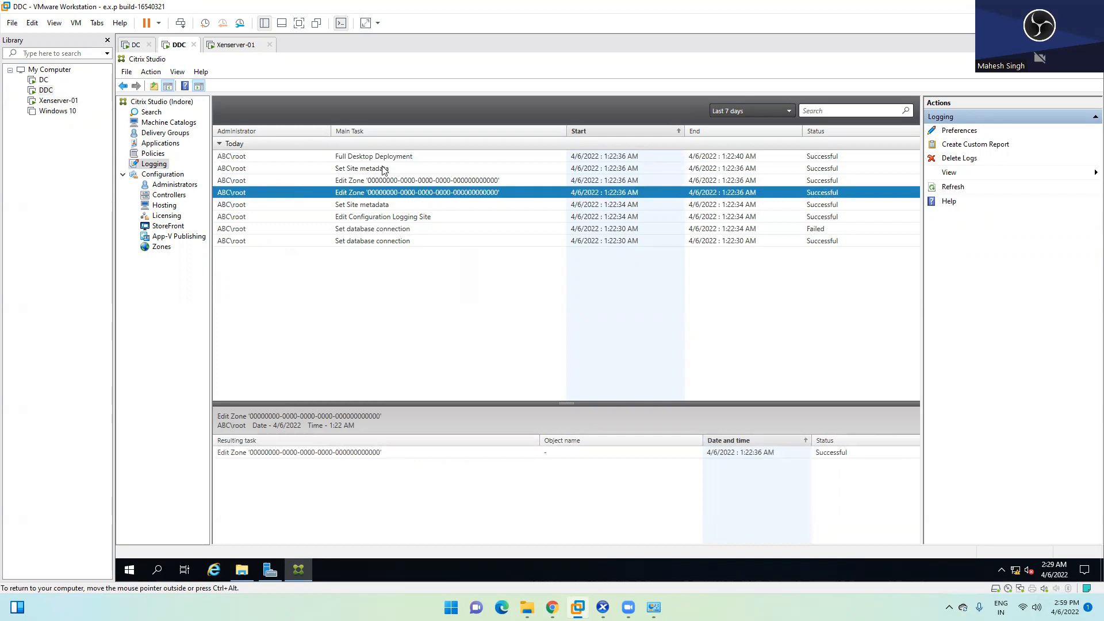
left_click(361, 158)
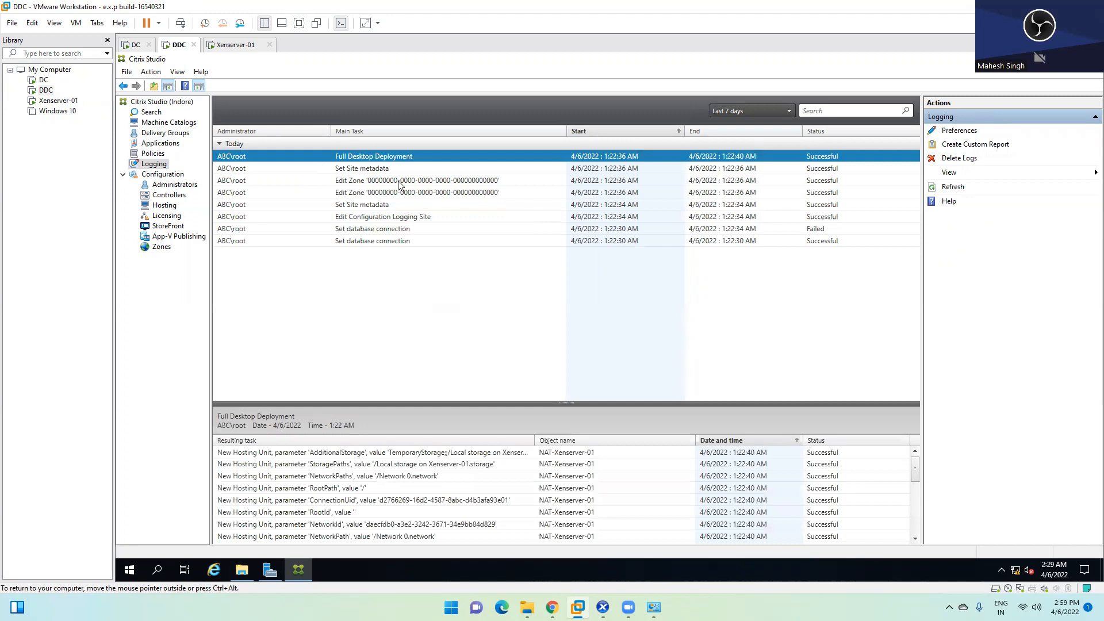
left_click(340, 216)
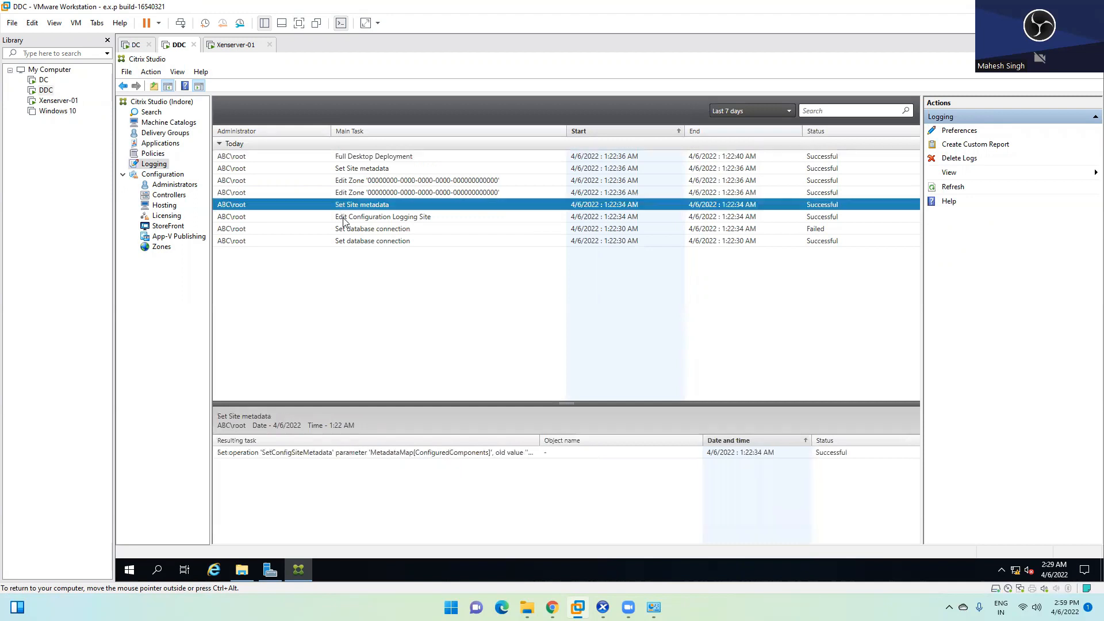
Step: Start a new administrator under Administrators and pick the test user from the directory
left_click(169, 185)
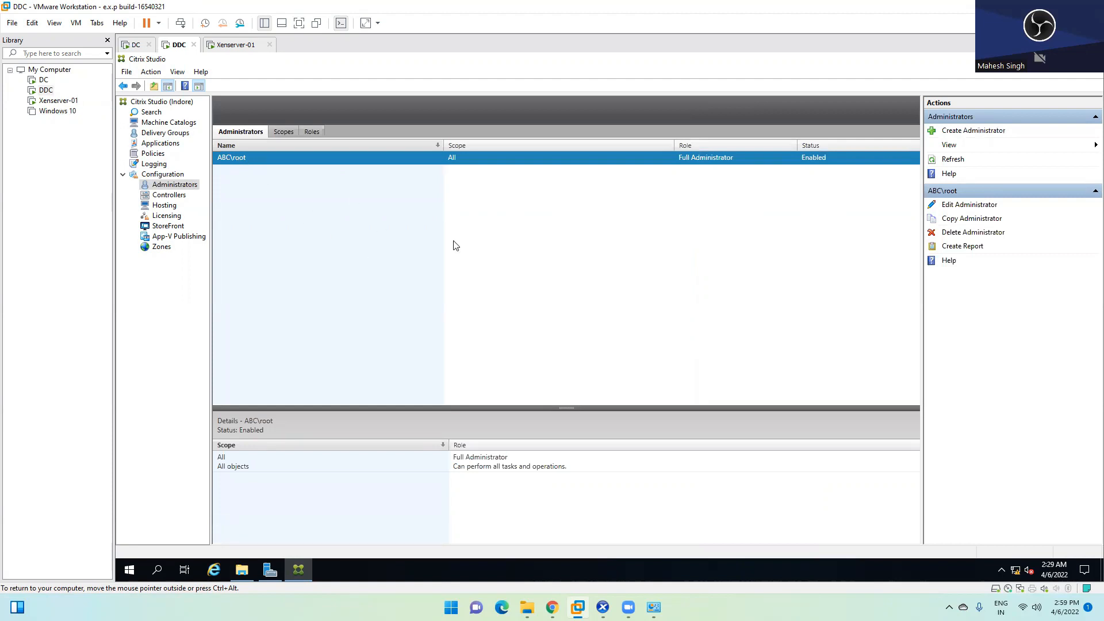
left_click(968, 131)
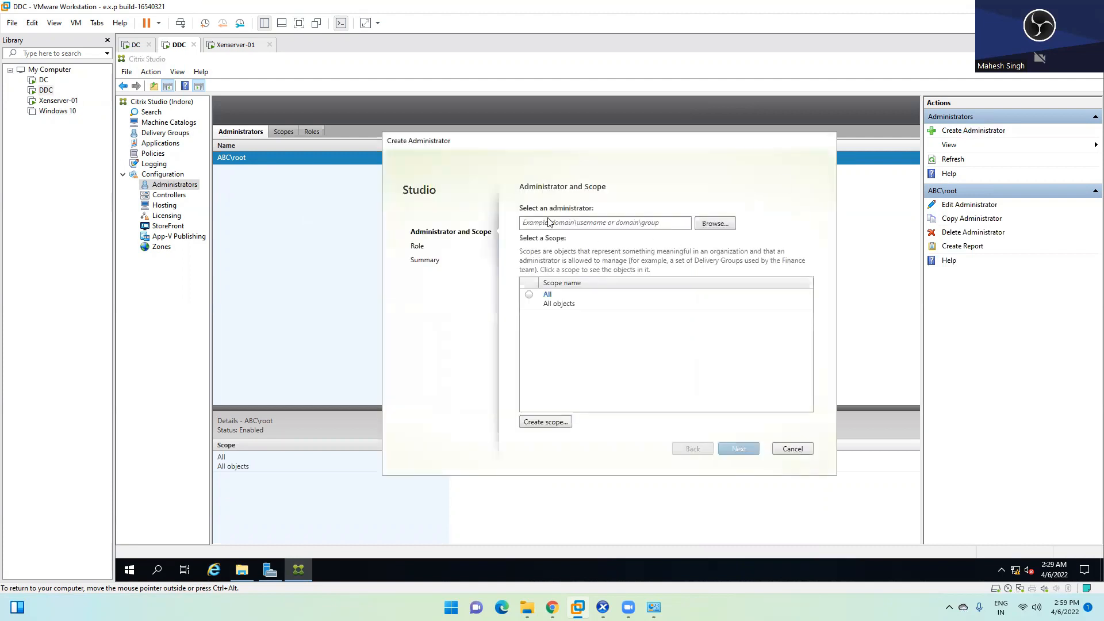
left_click(600, 223)
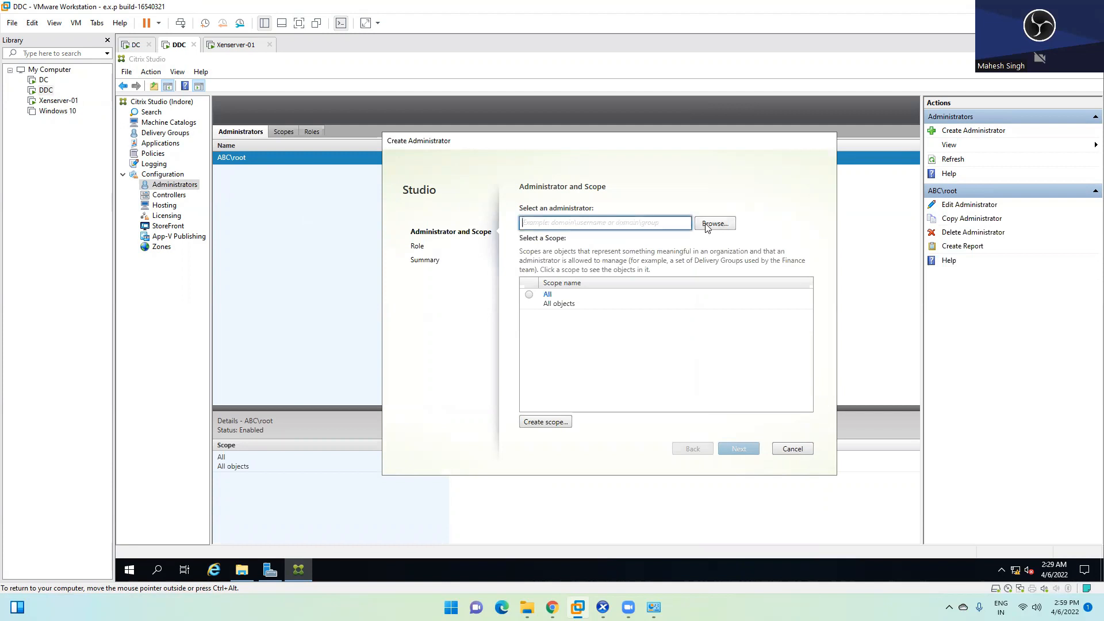
left_click(707, 226)
left_click(415, 283)
left_click(660, 285)
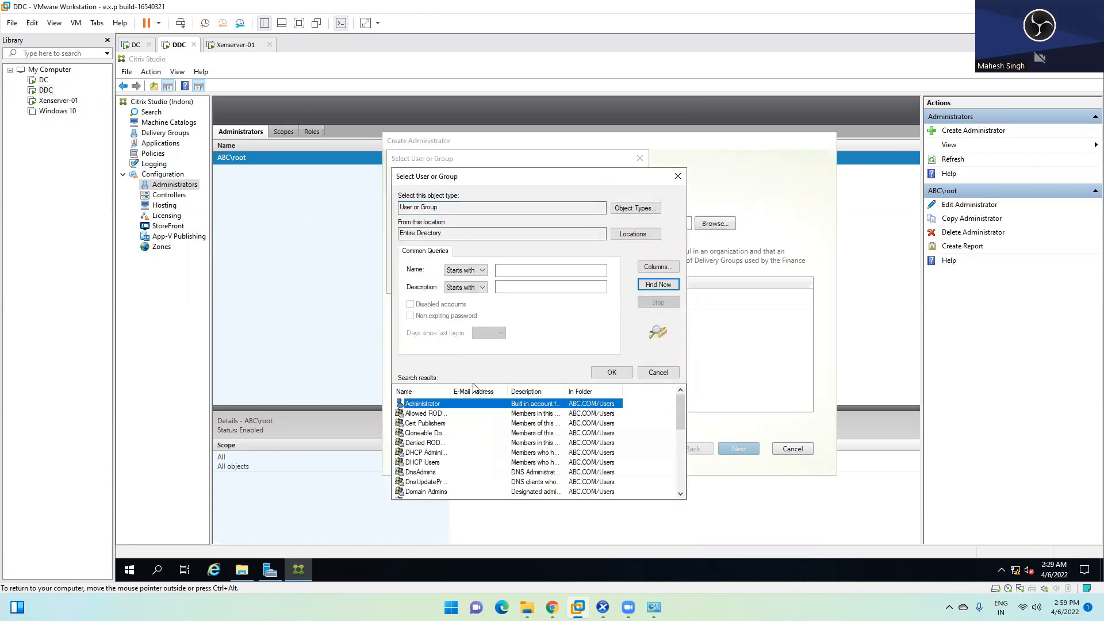
scroll(452, 443, "down", 4)
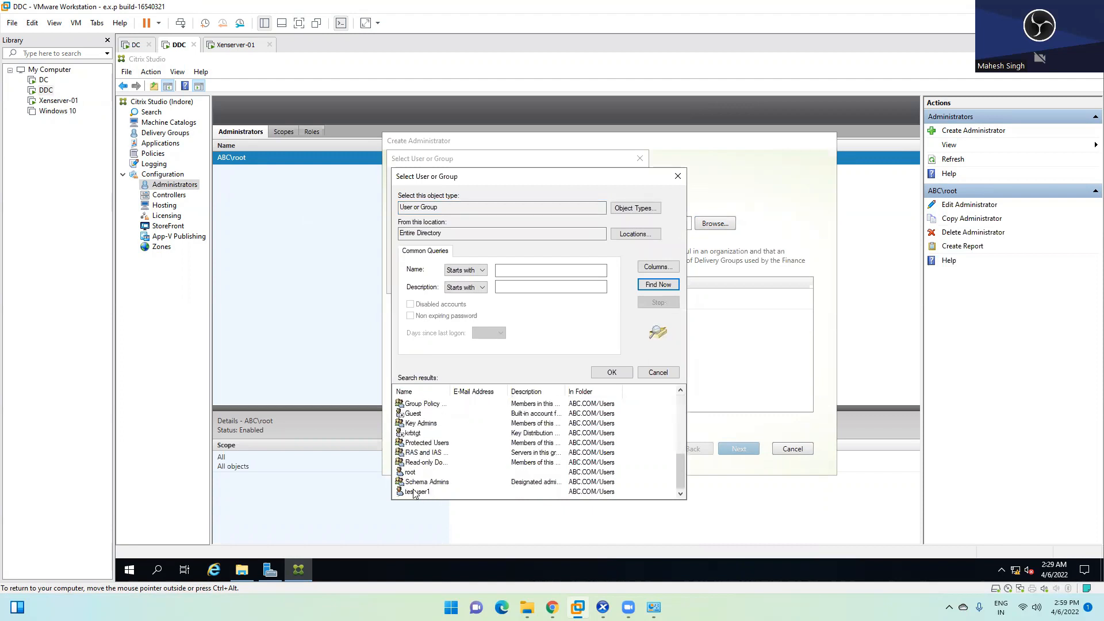
left_click(410, 473)
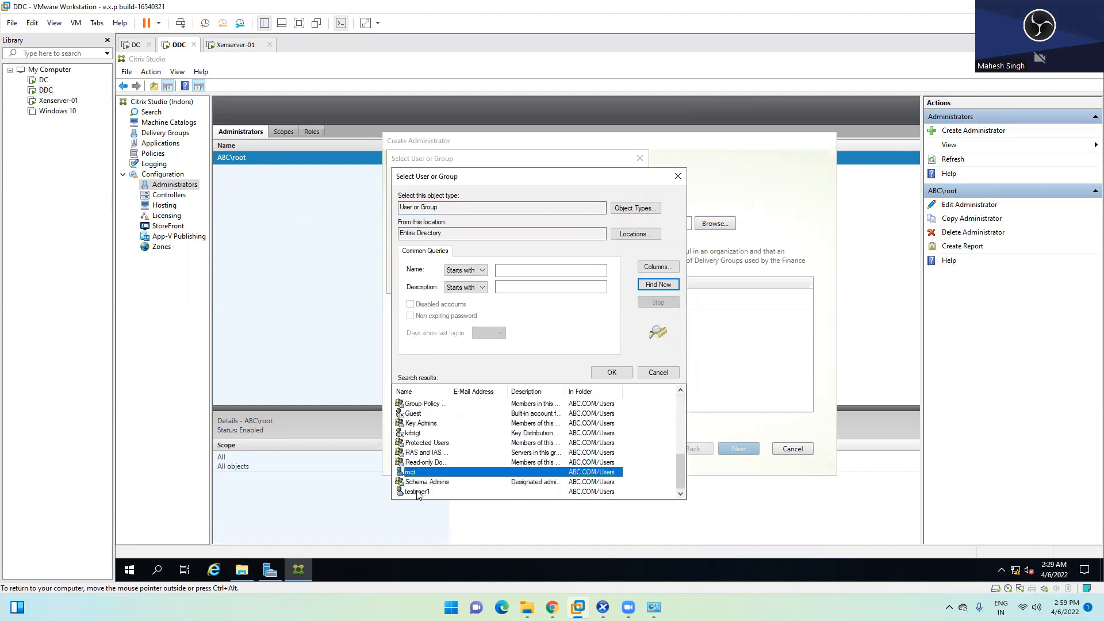
left_click(421, 492)
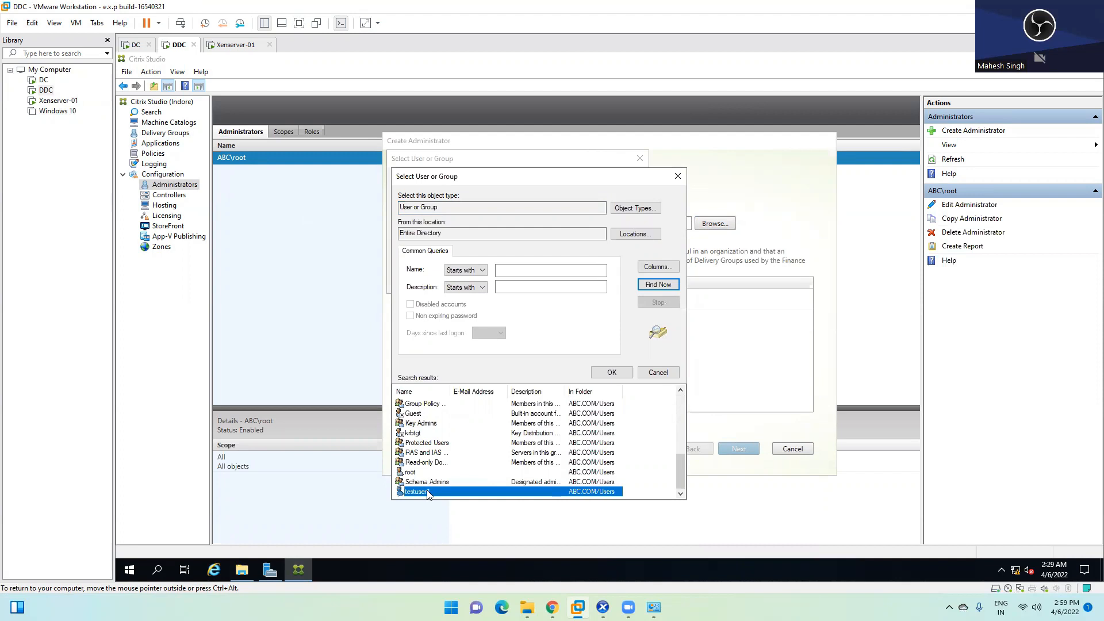
double_click(428, 493)
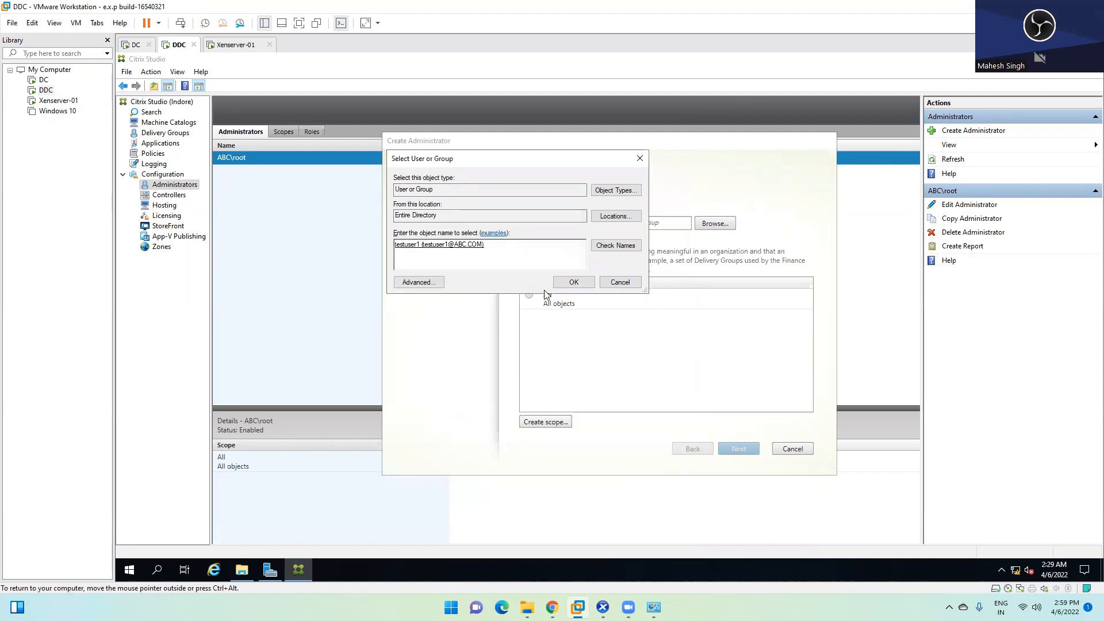
left_click(574, 282)
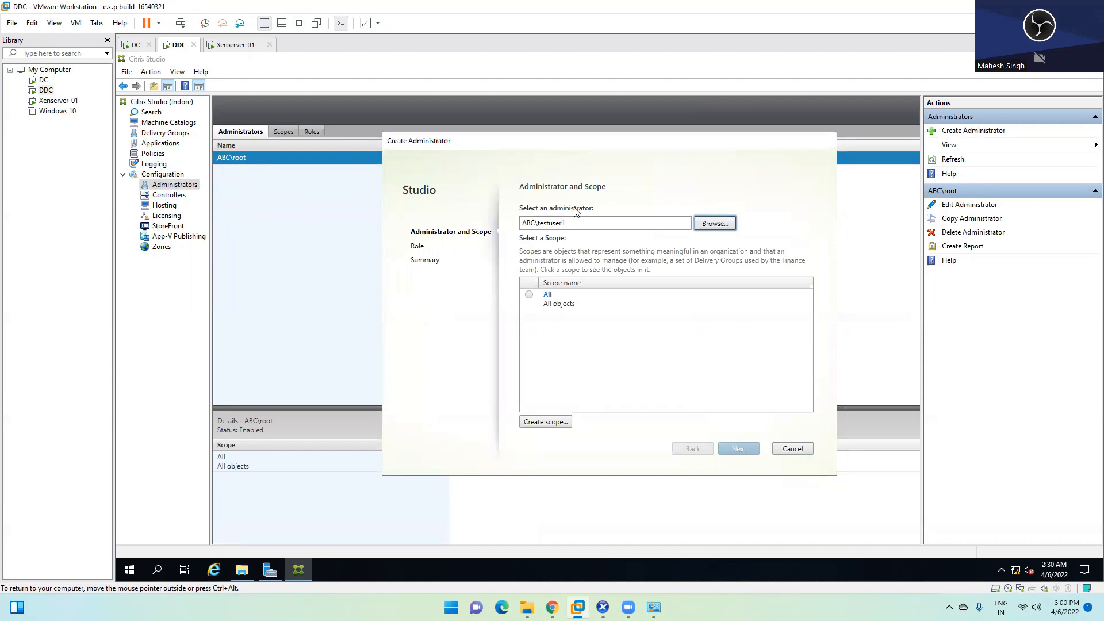
Step: Give it All scope and the Full Administrator role, then cancel the creation
left_click(530, 294)
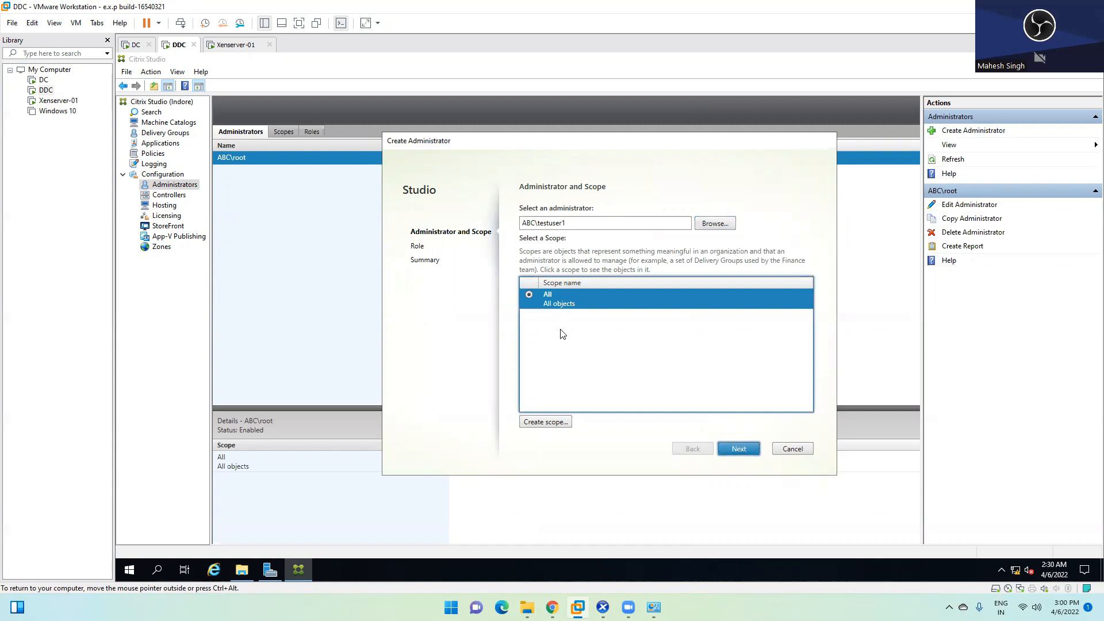
left_click(742, 448)
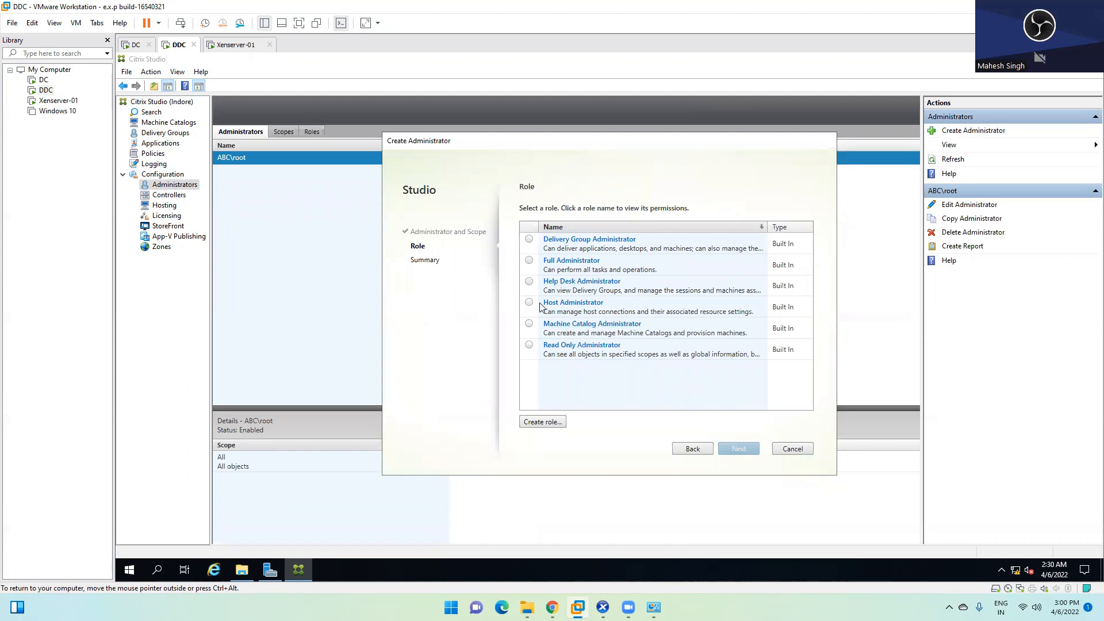
left_click(529, 346)
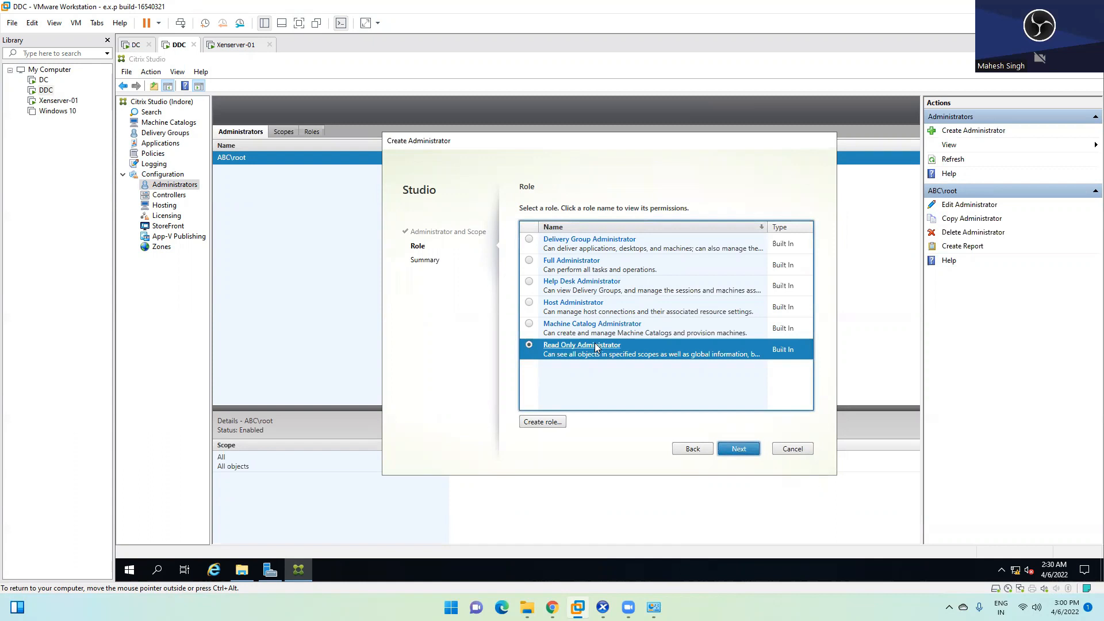
left_click(530, 262)
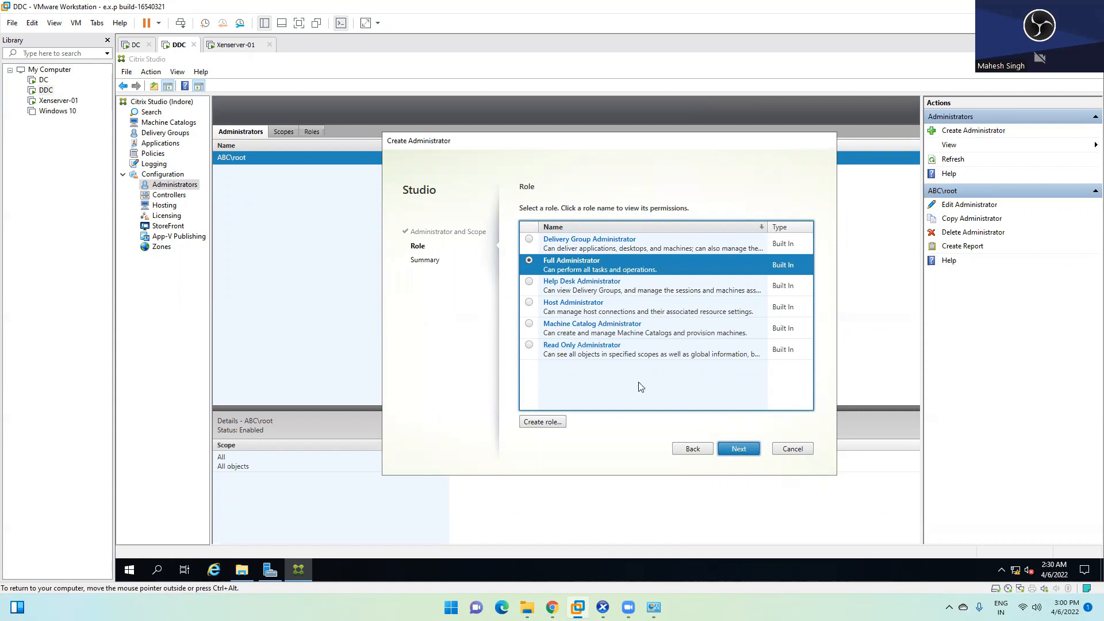
left_click(793, 449)
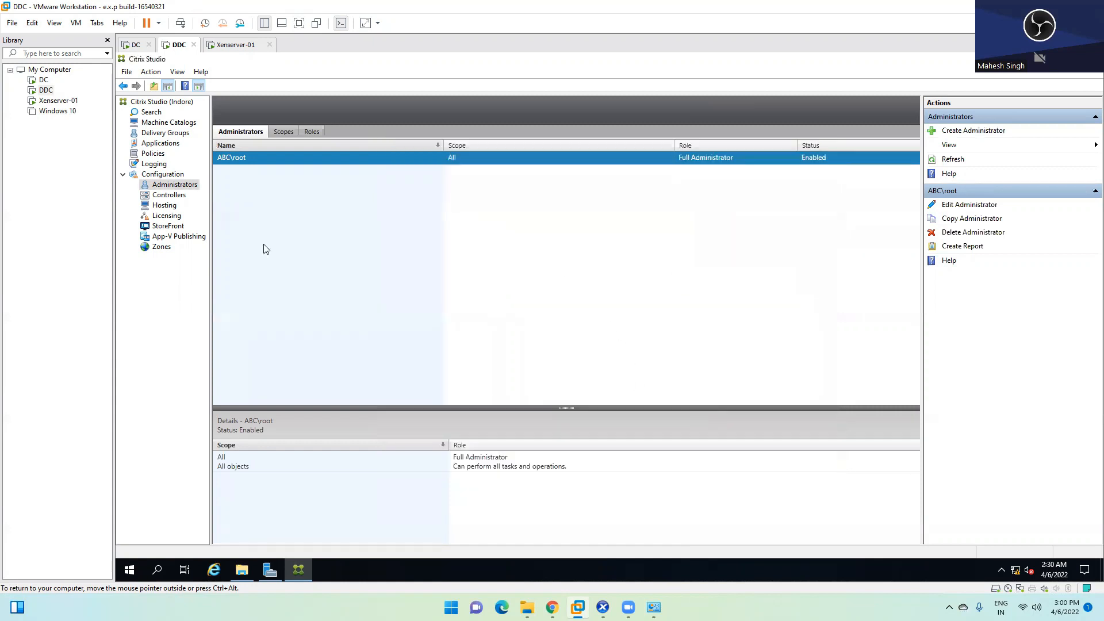
Step: Refresh the Controllers list and show NAT-Xenserver-01 resource details under Hosting
left_click(162, 196)
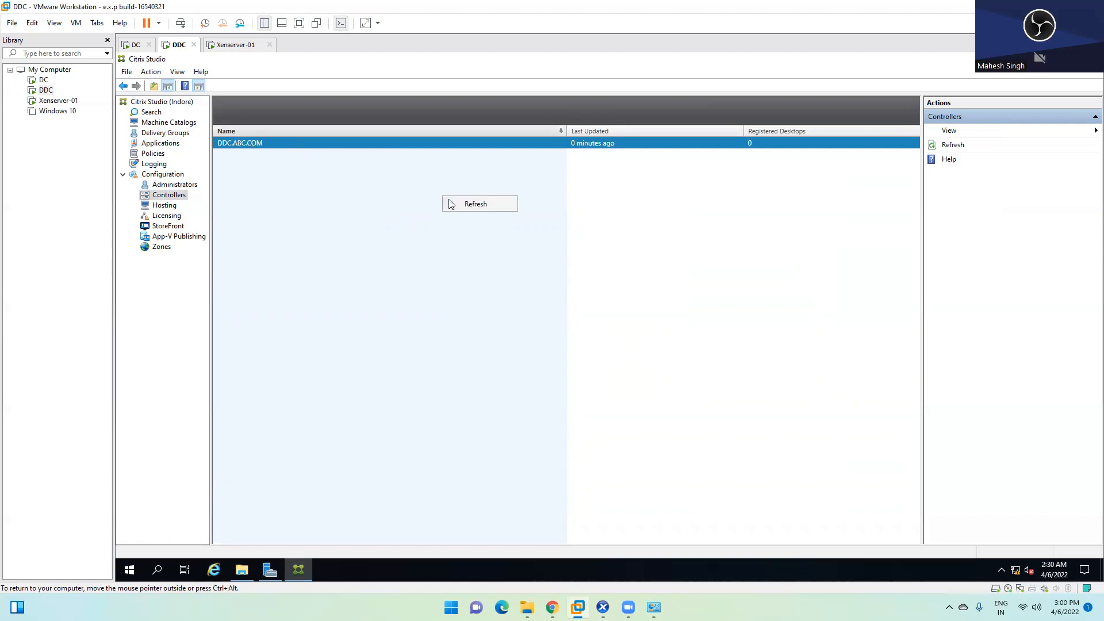
left_click(480, 204)
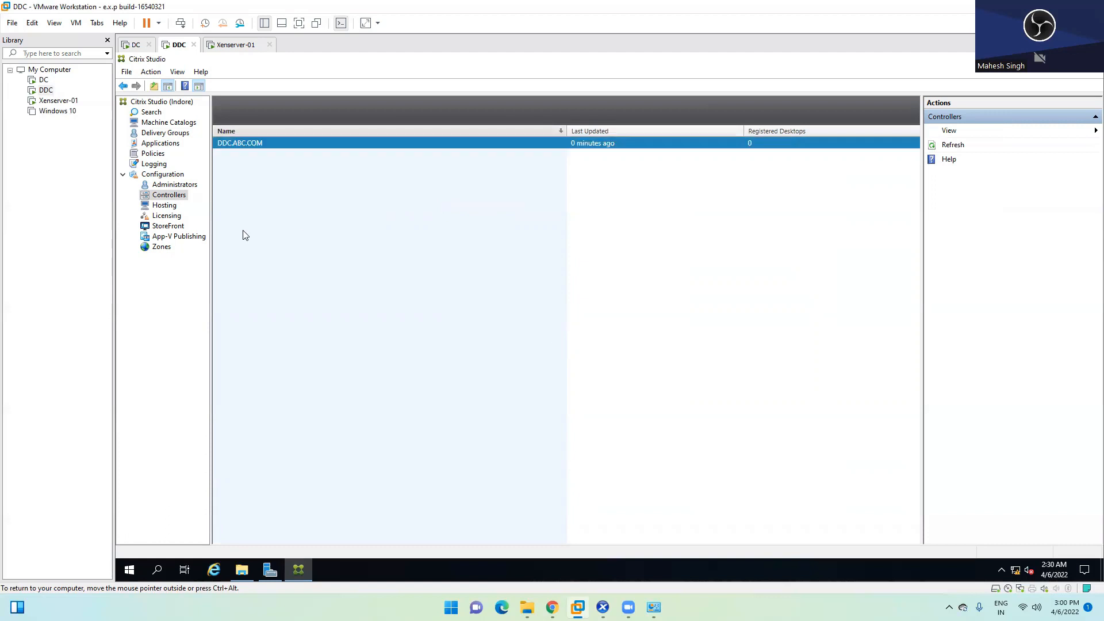
left_click(165, 206)
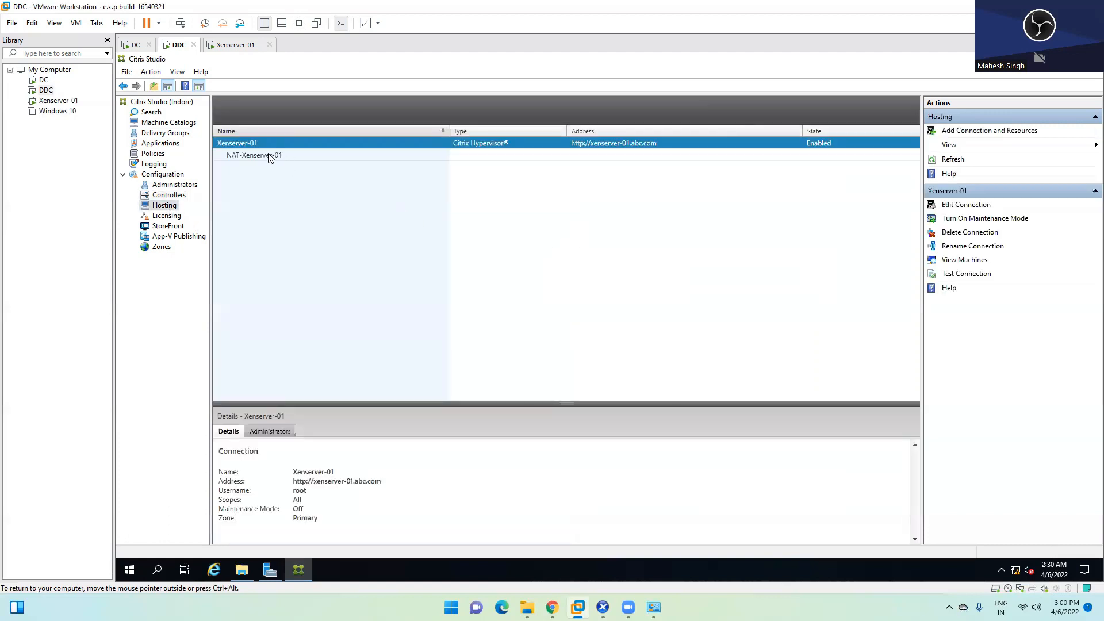
left_click(271, 157)
left_click(273, 160)
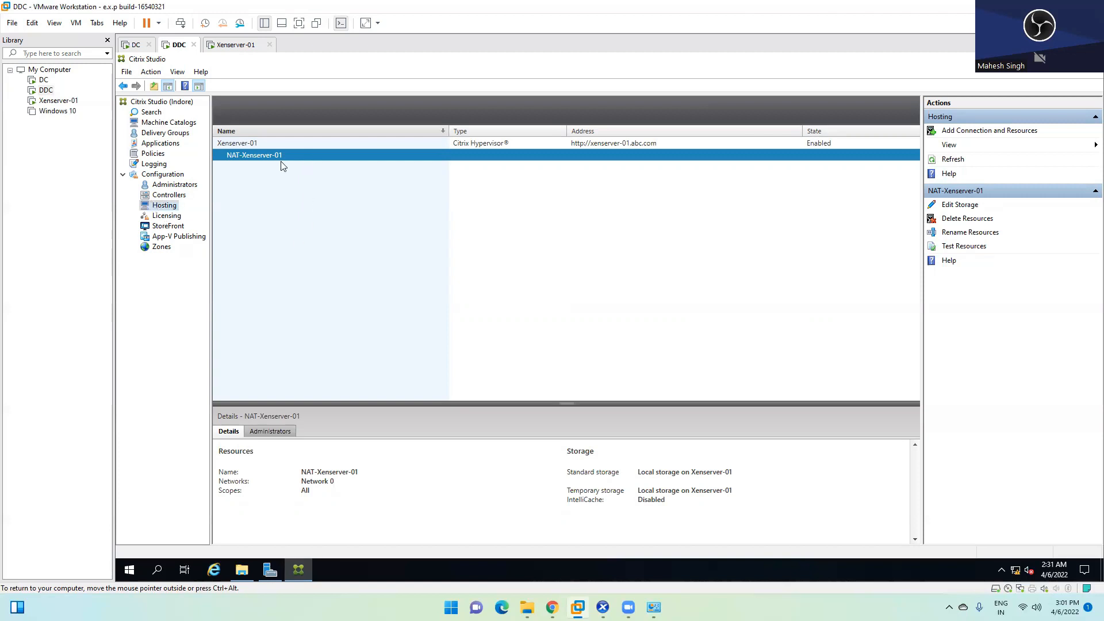
Step: Compare Xenserver-01 connection details with NAT-Xenserver-01 resources, then view the Licensing overview
left_click(262, 143)
left_click(265, 155)
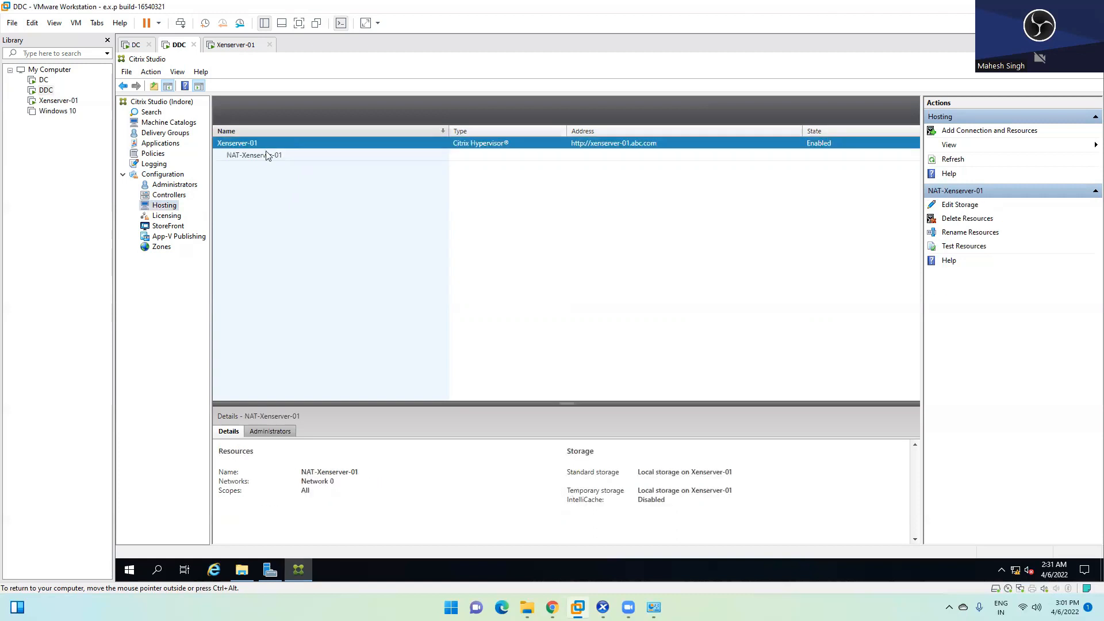
left_click(270, 145)
left_click(270, 154)
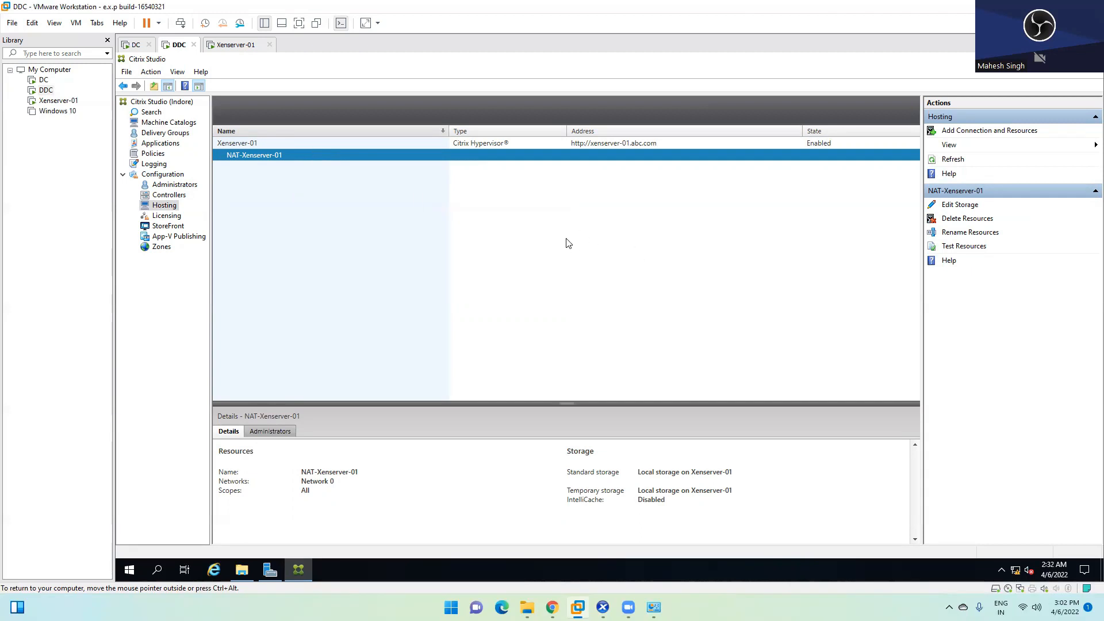
left_click(168, 216)
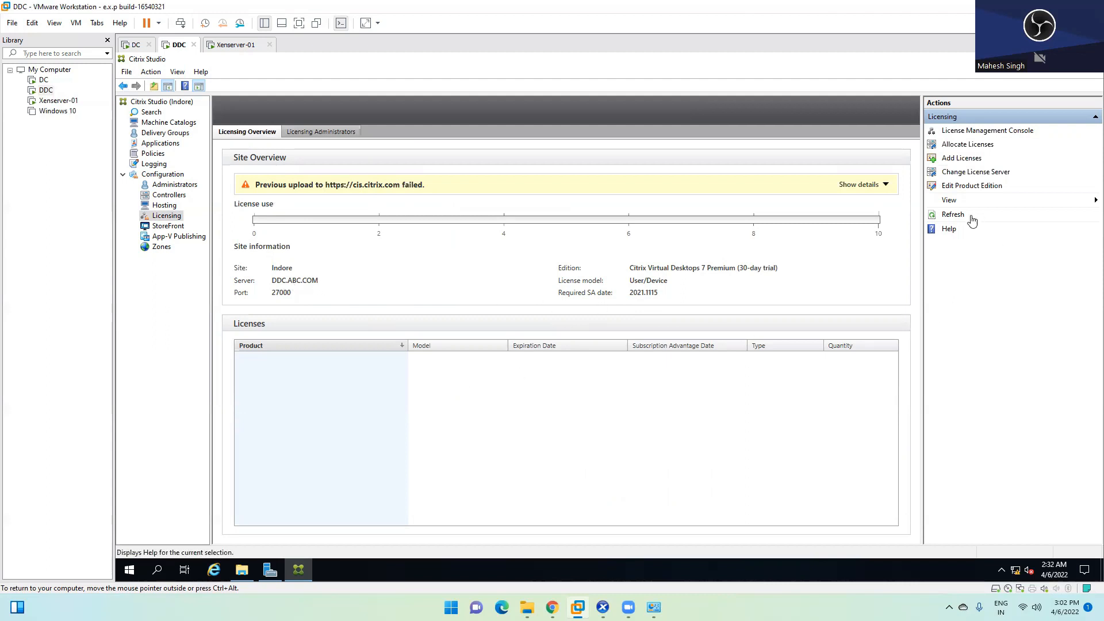
Step: Refresh licensing, confirm no StoreFront servers exist, and return to XenCenter's installer
left_click(949, 218)
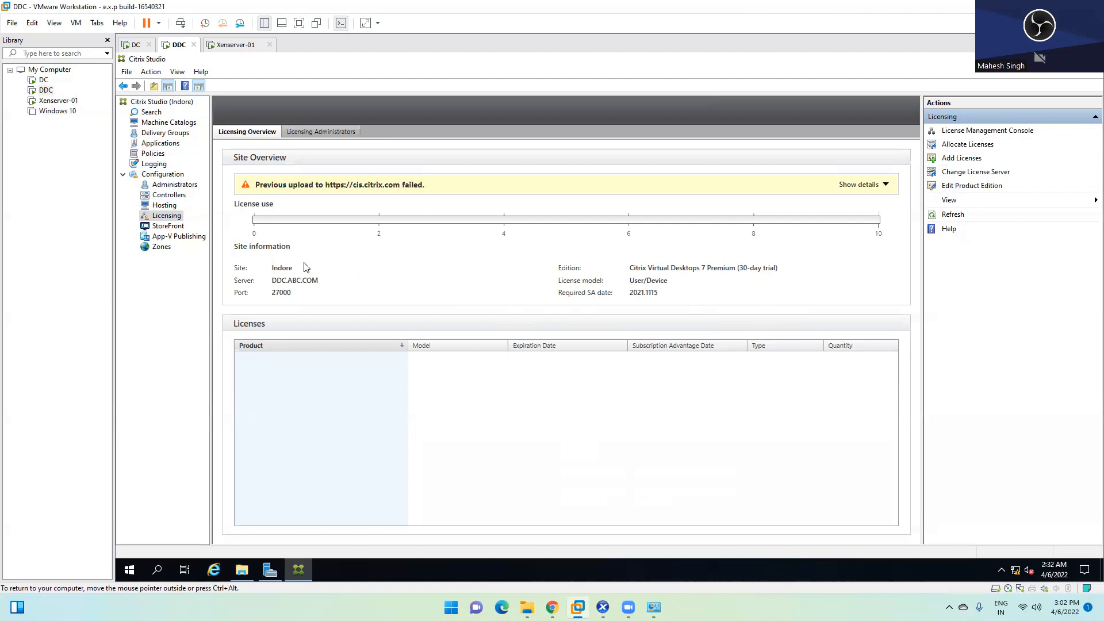
left_click(157, 226)
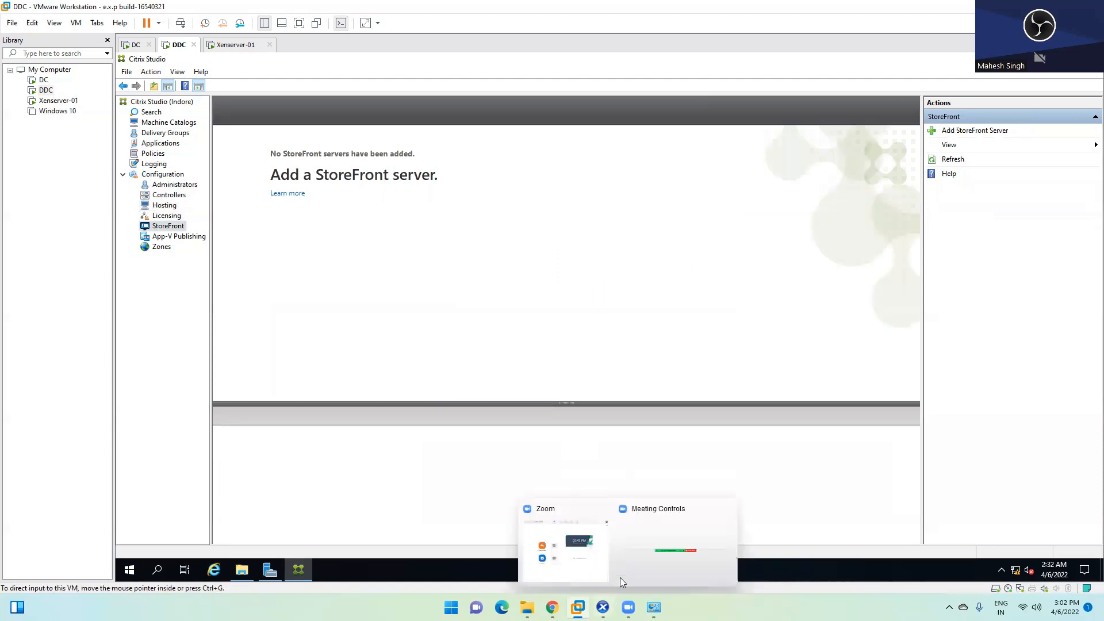
left_click(603, 607)
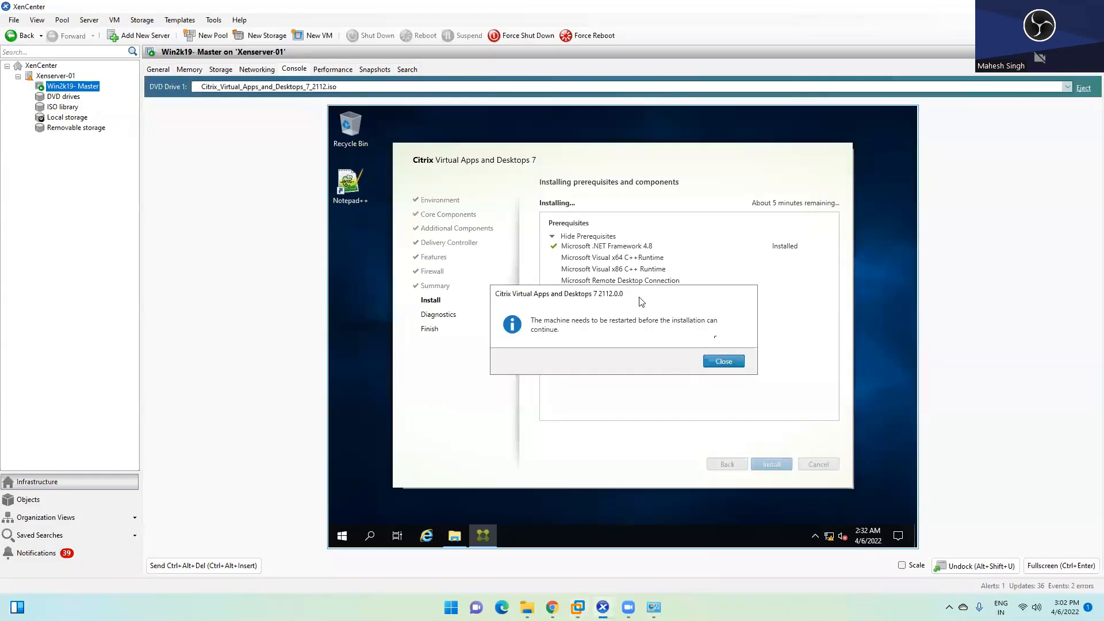
Step: Close the restart-required message and the sign-out warning so the Win2k19 master VM reboots
left_click(719, 361)
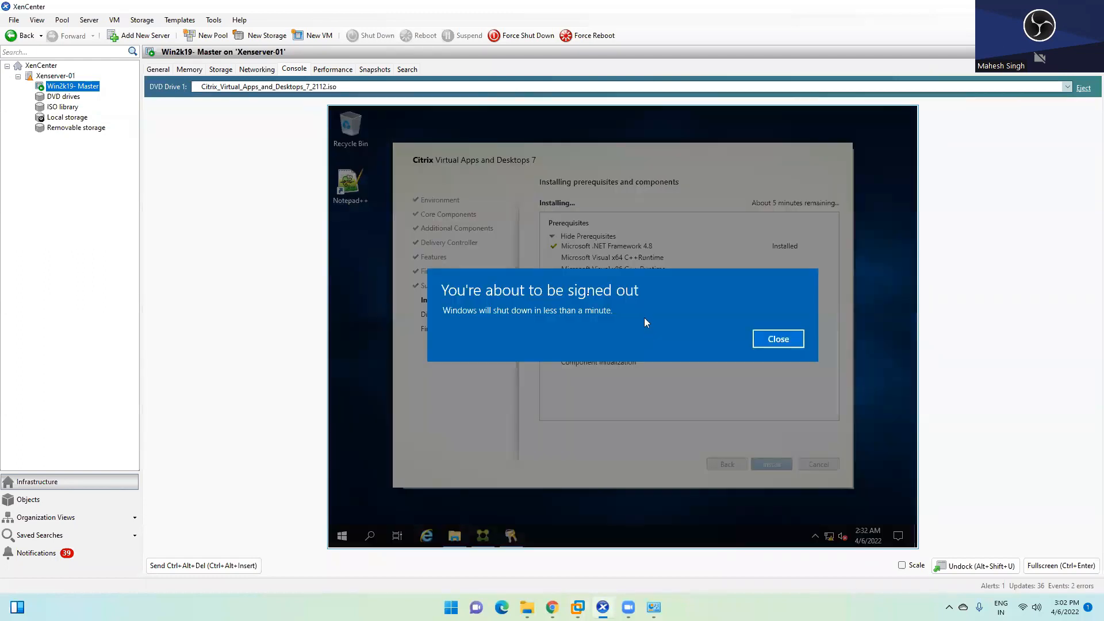
left_click(786, 340)
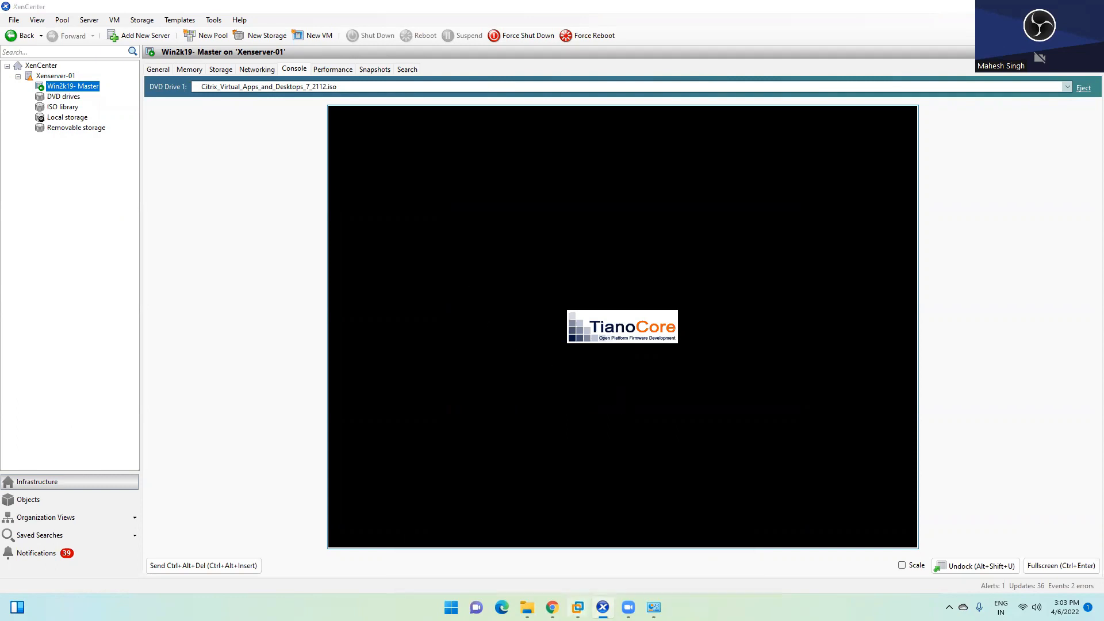
Step: On the DDC, view App-V Publishing, tick Don't show this again on its welcome, then select Zones
mouse_move(578, 607)
left_click(587, 507)
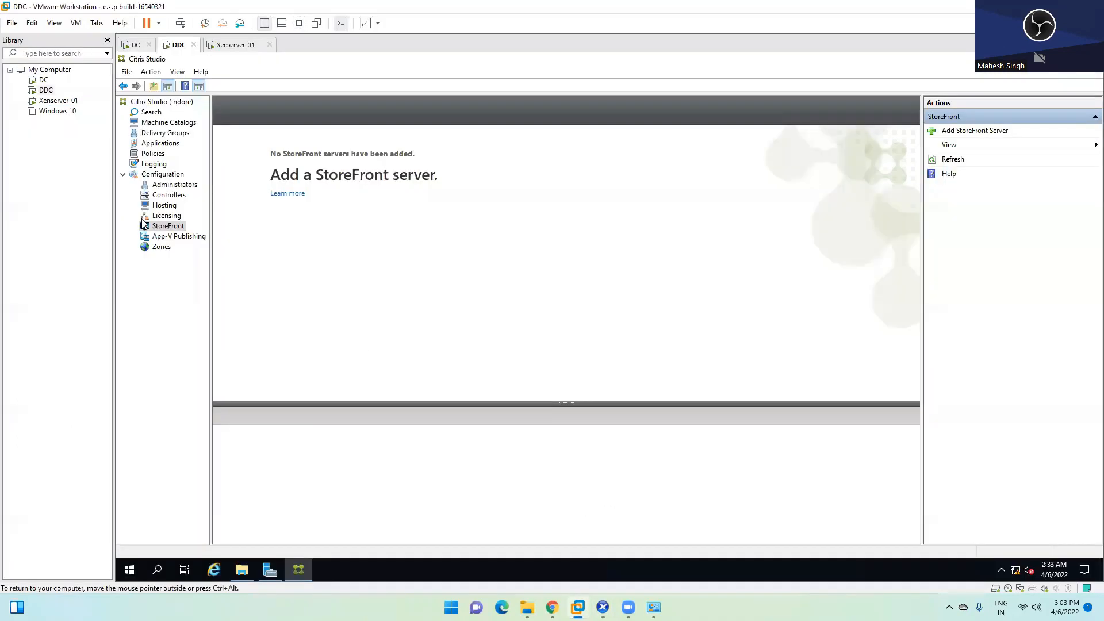
left_click(171, 237)
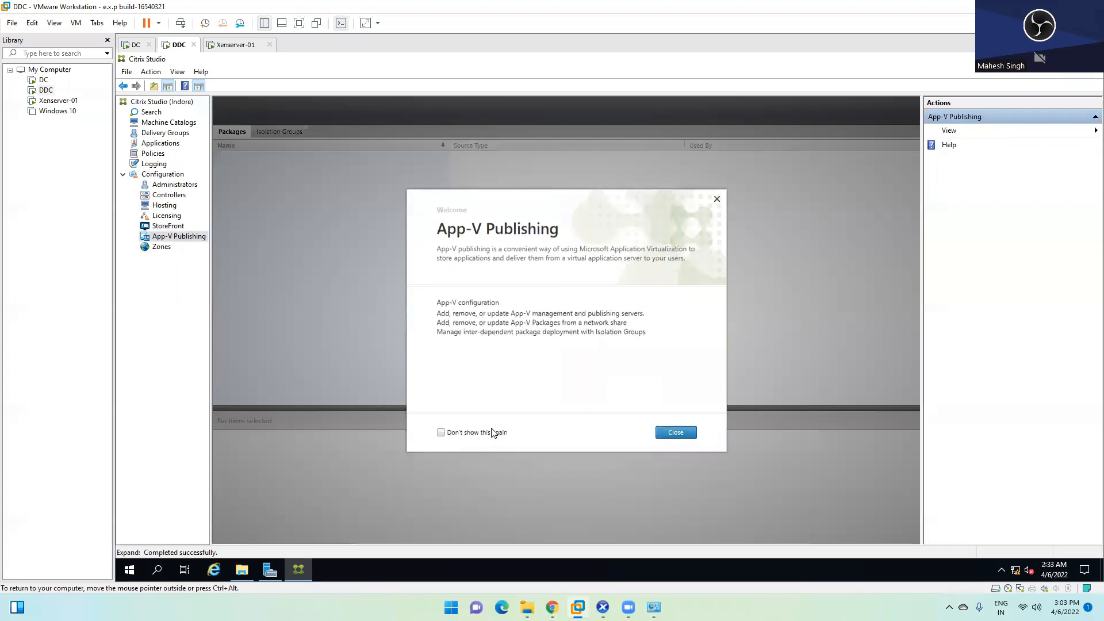
left_click(478, 434)
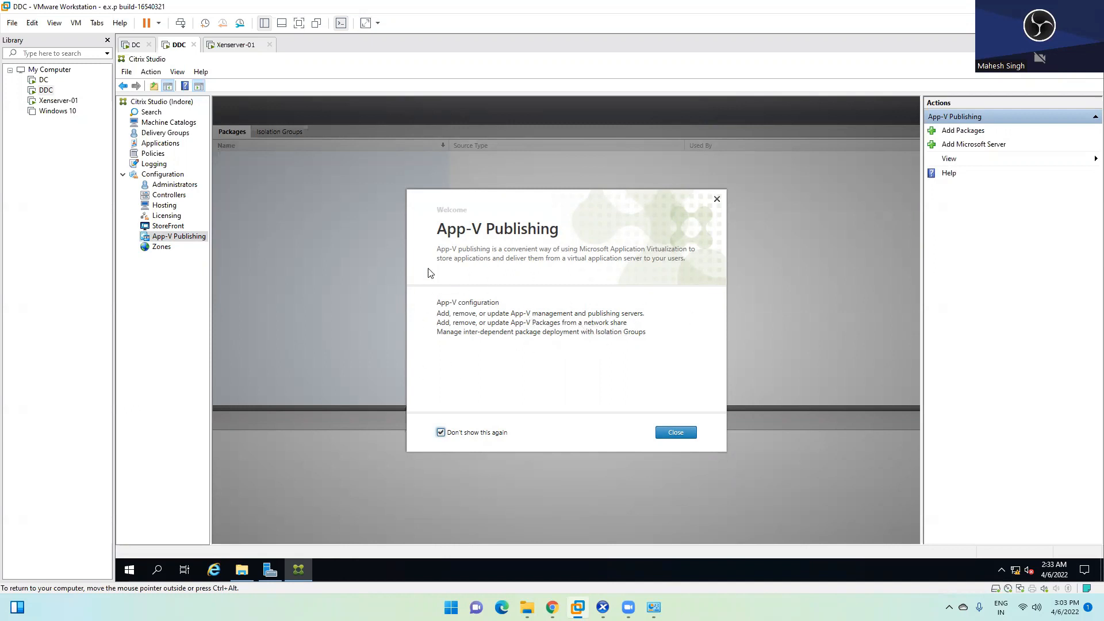
left_click(676, 432)
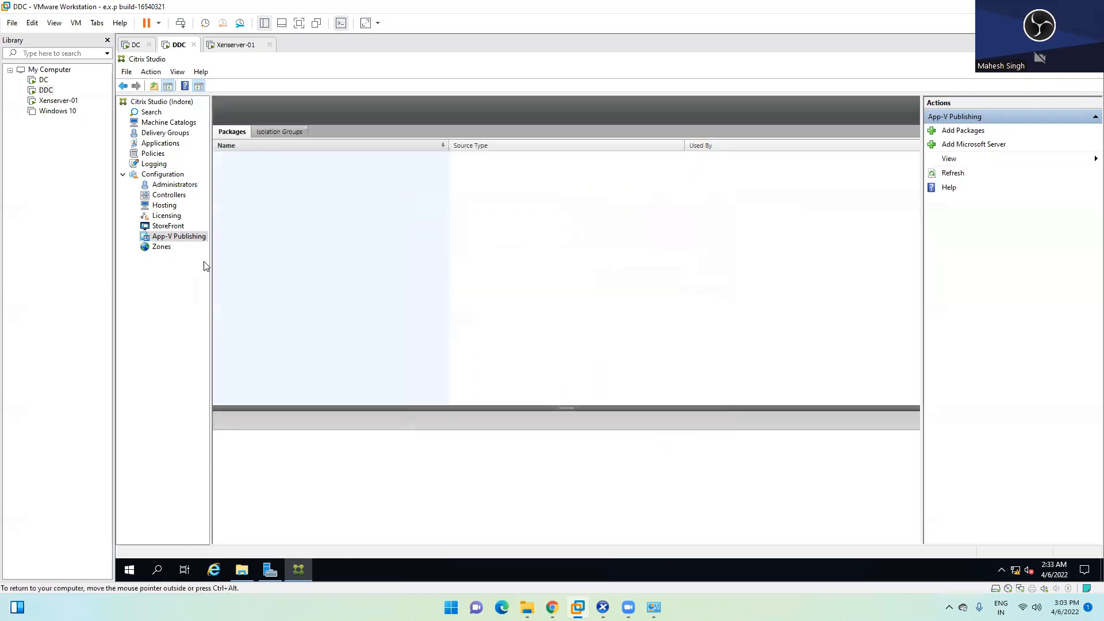
left_click(162, 247)
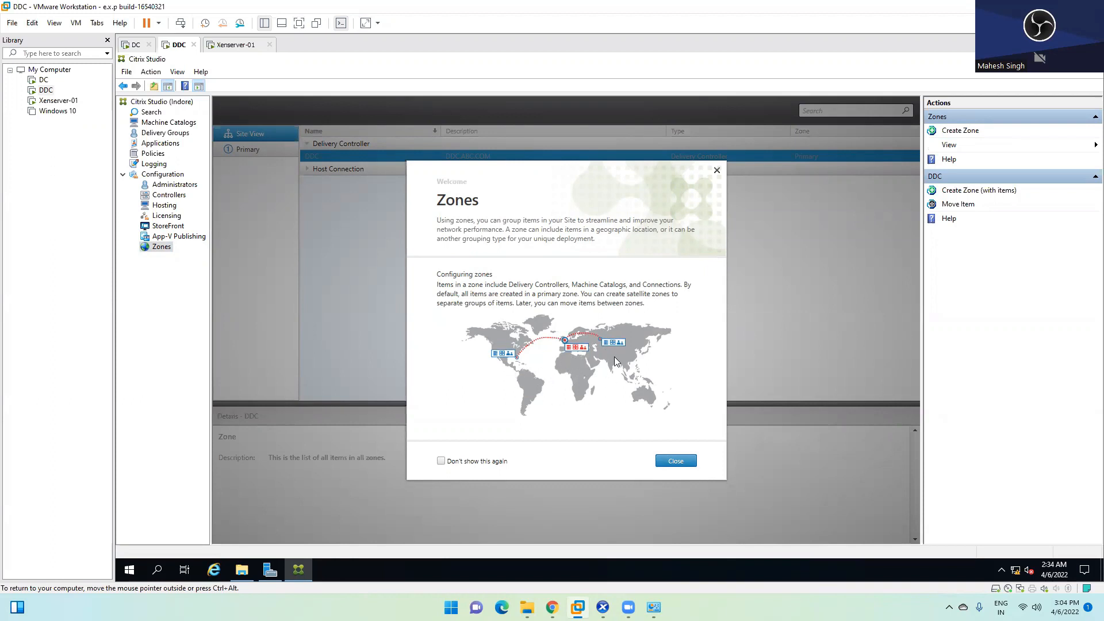
Step: Suppress the Zones welcome with Don't show this again and expand the Host Connection group
left_click(467, 464)
left_click(675, 461)
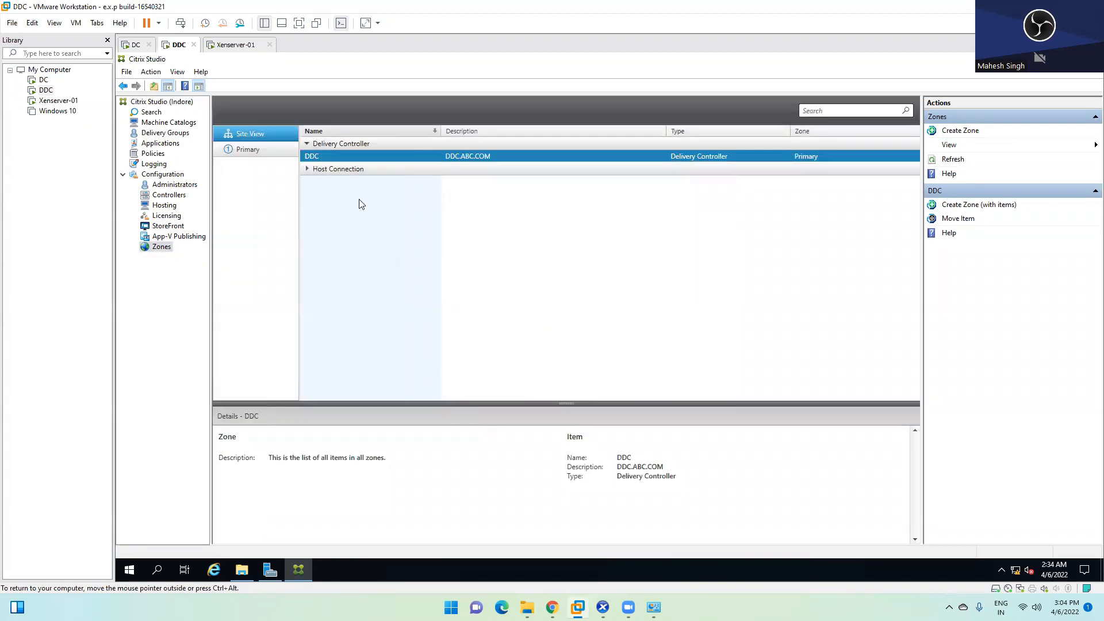
left_click(308, 170)
Step: Collapse the Host Connection group to show DDC.ABC.COM in the Primary zone
left_click(307, 171)
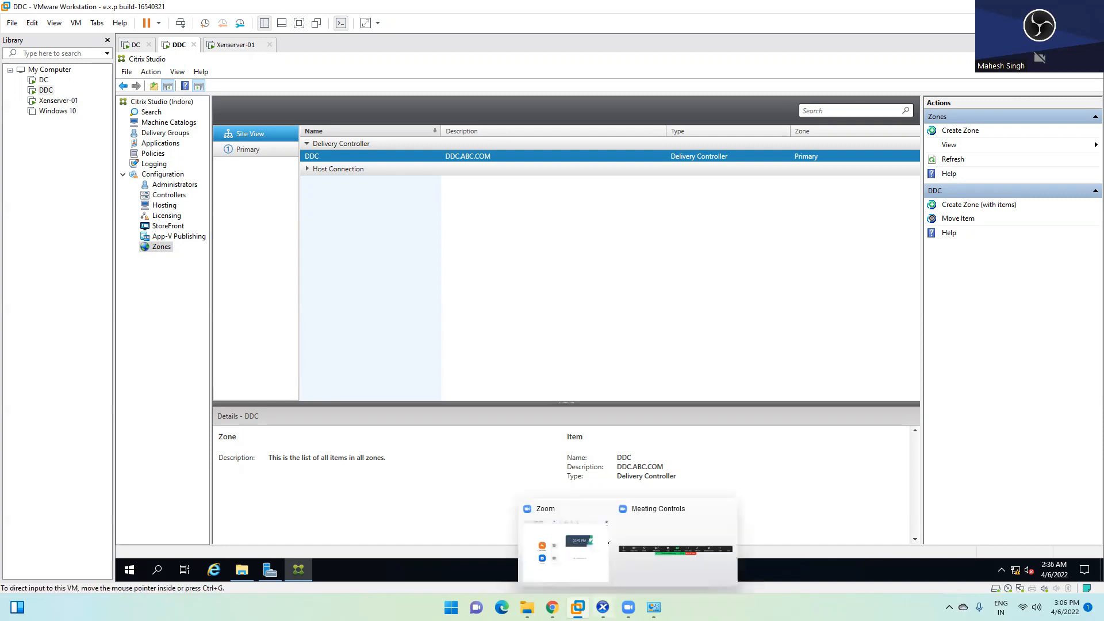
Step: Sign back in to the restarted master VM so the VDA installer resumes, then switch to Chrome
left_click(603, 608)
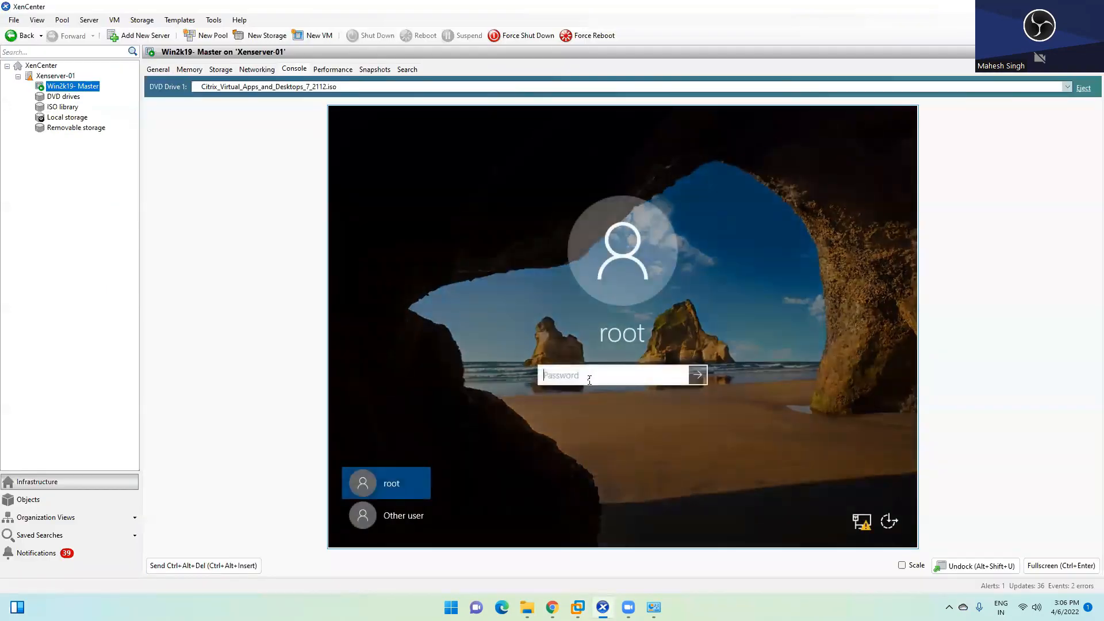
type("*********")
key("Return")
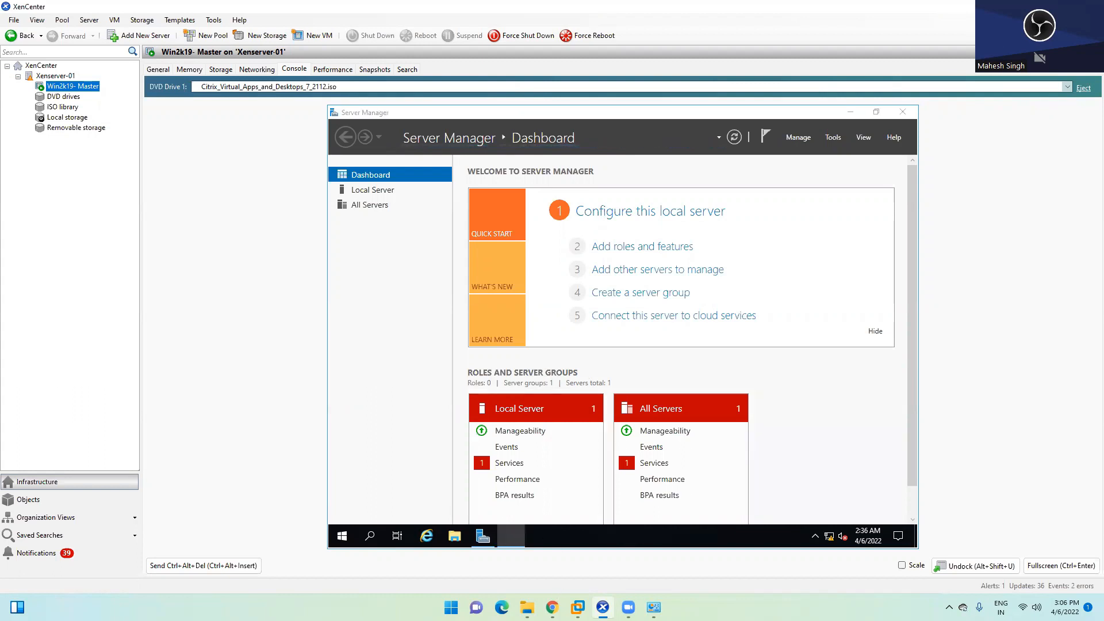
mouse_move(578, 608)
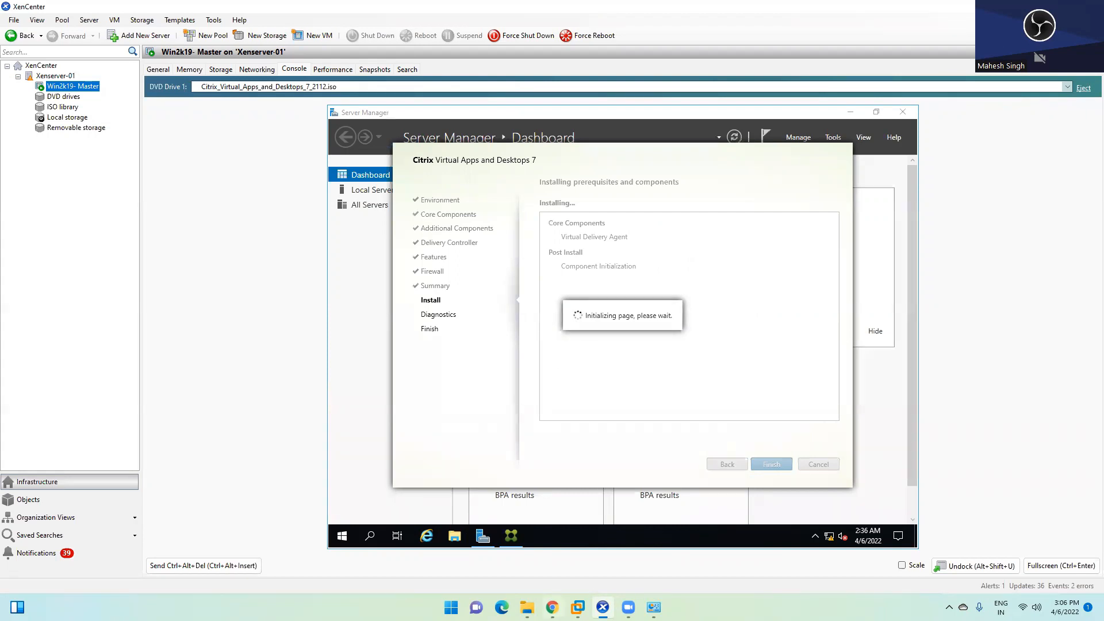
left_click(552, 607)
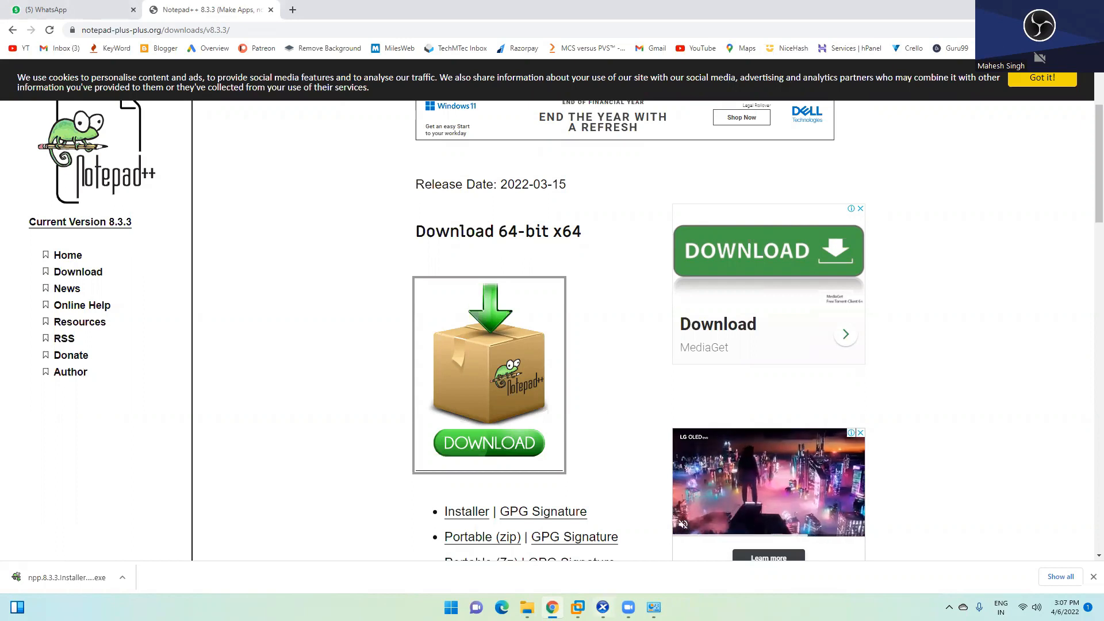
Step: Close the Network Connections window and return to the master VM console in XenCenter
mouse_move(654, 607)
left_click(652, 524)
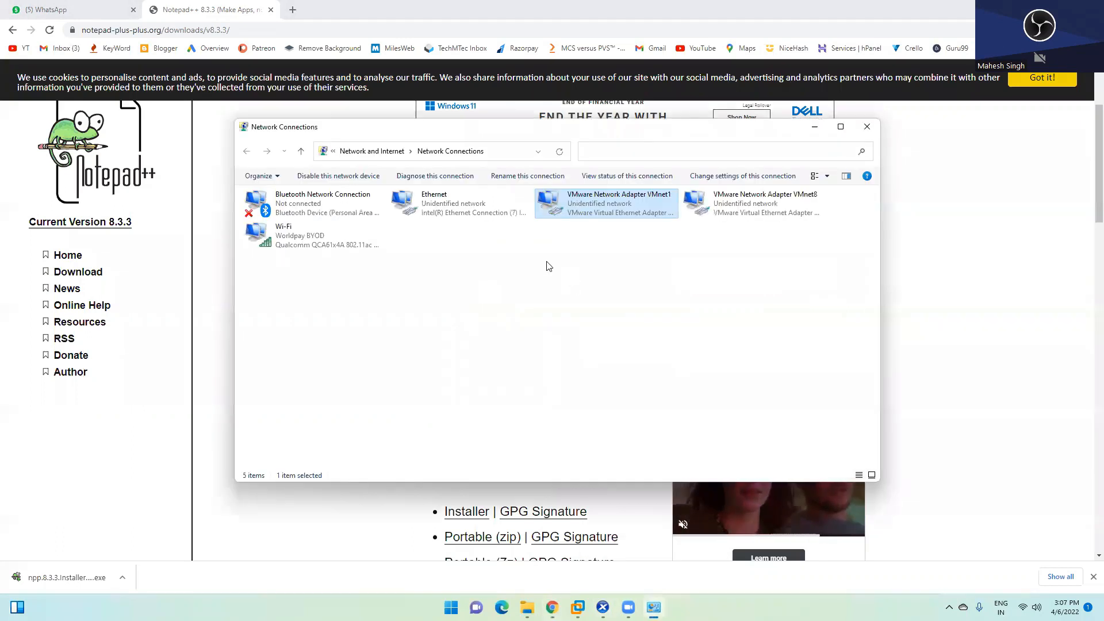
left_click(866, 128)
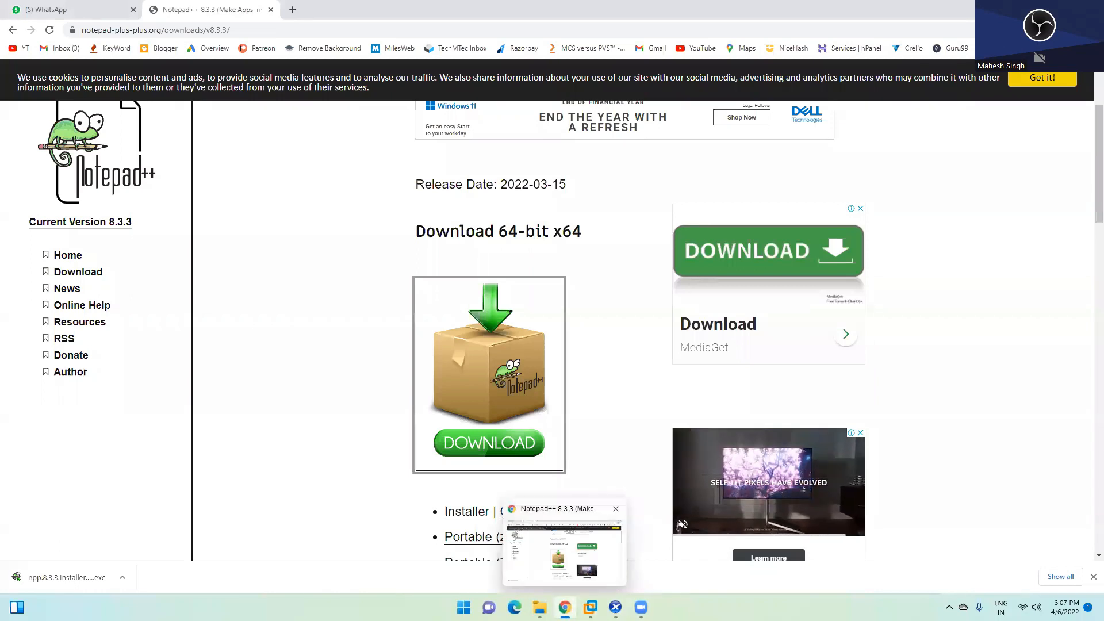
left_click(616, 607)
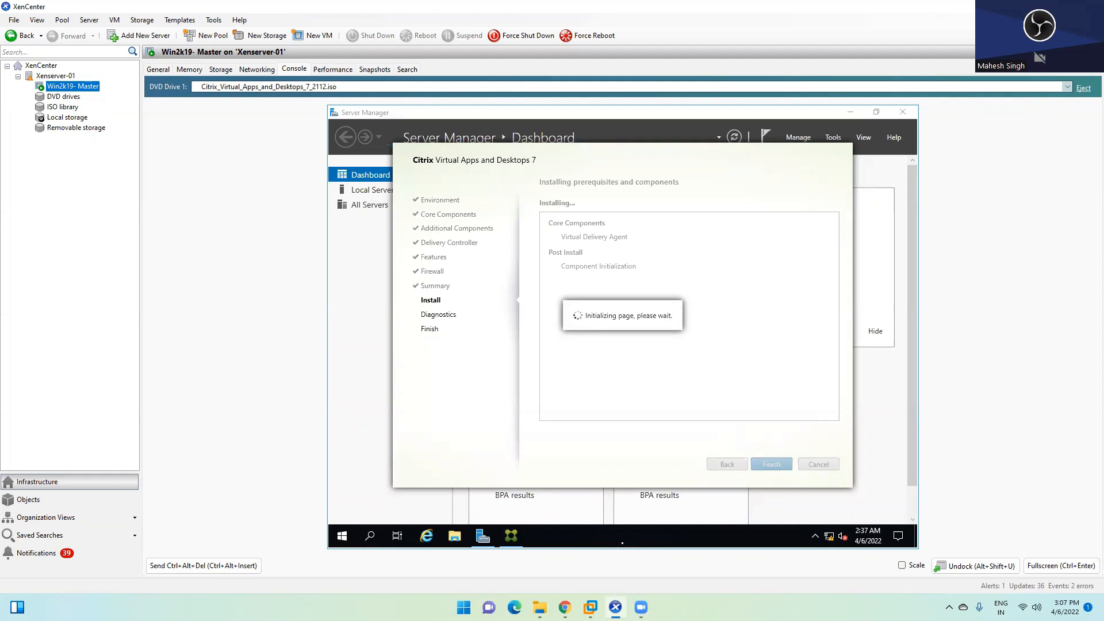
Step: On the DDC, review the Machine Catalogs and Delivery Groups nodes in Citrix Studio
mouse_move(641, 608)
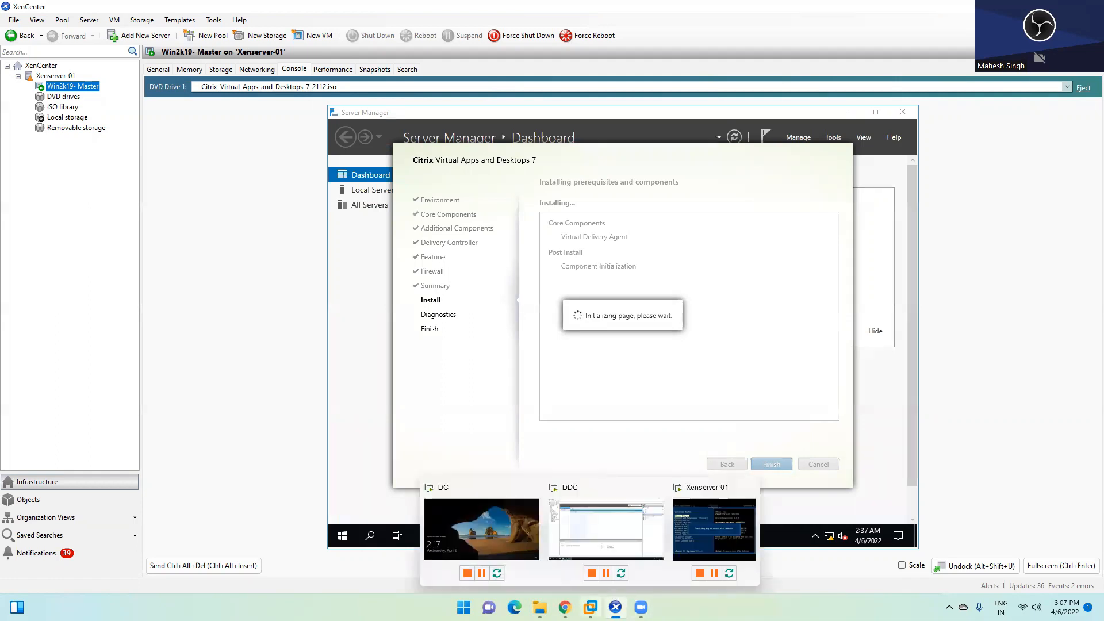
left_click(605, 523)
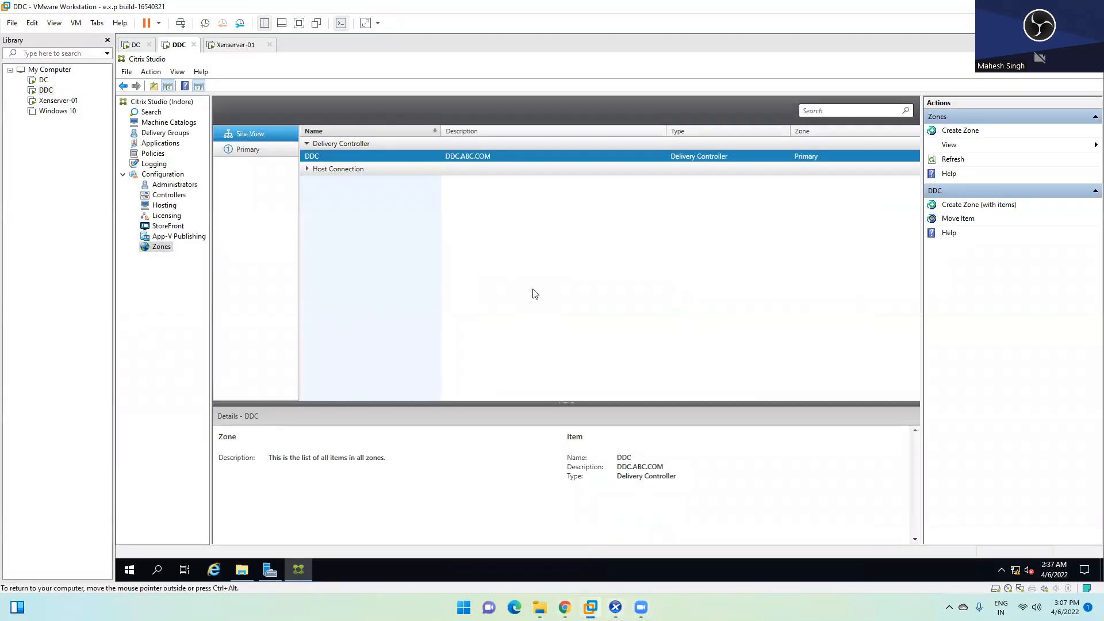
left_click(155, 125)
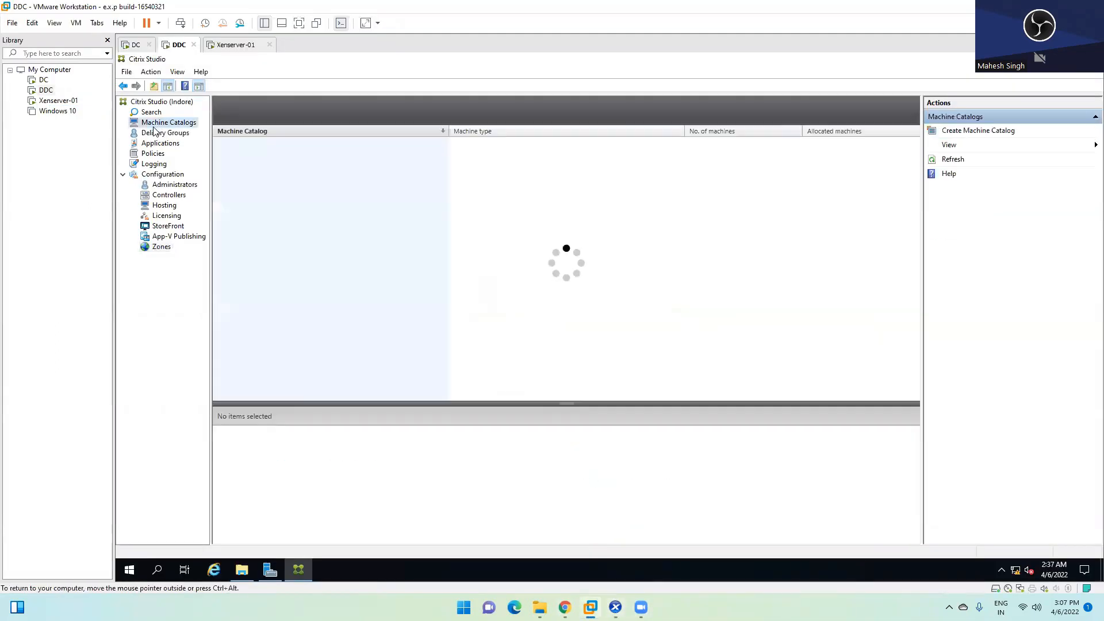
left_click(173, 134)
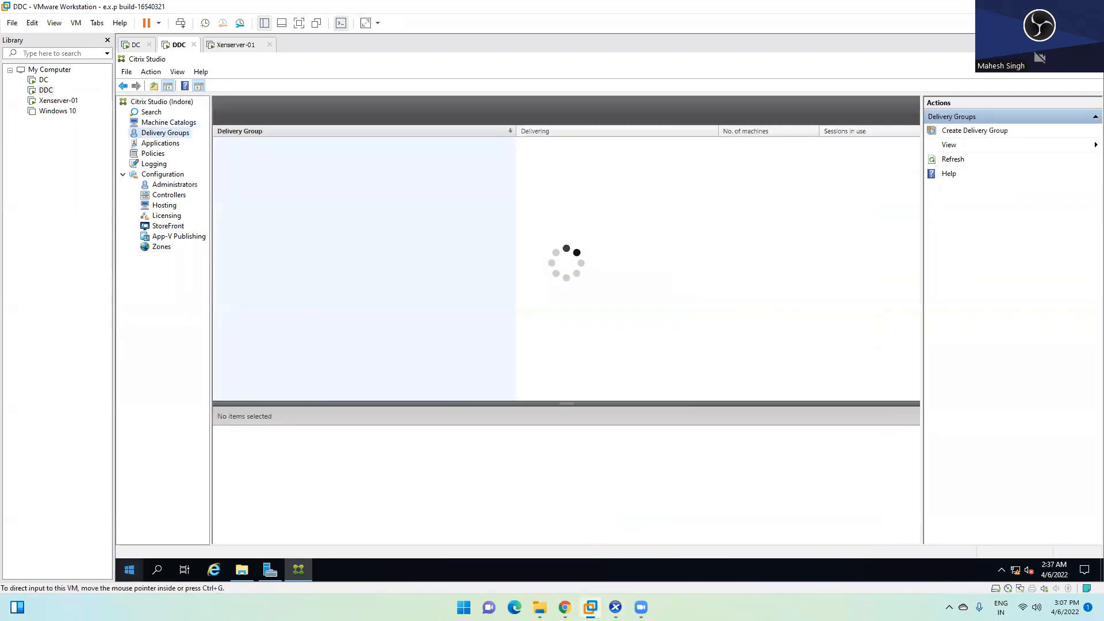
Step: Launch Citrix Director from the Citrix group in the Start menu
left_click(129, 569)
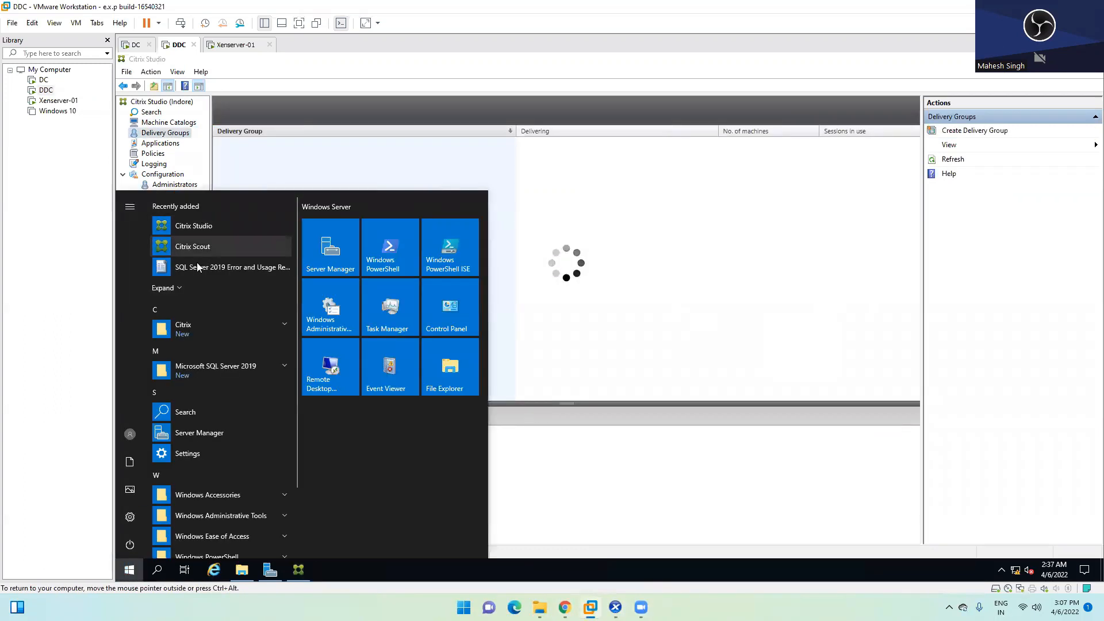
left_click(184, 328)
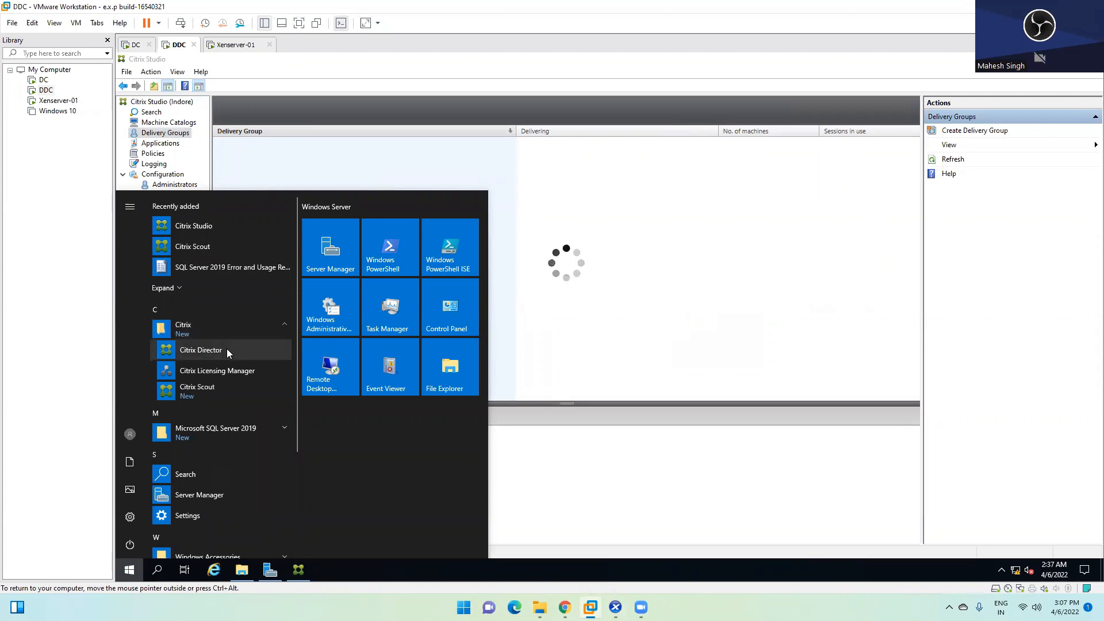
scroll(227, 349, "down", 2)
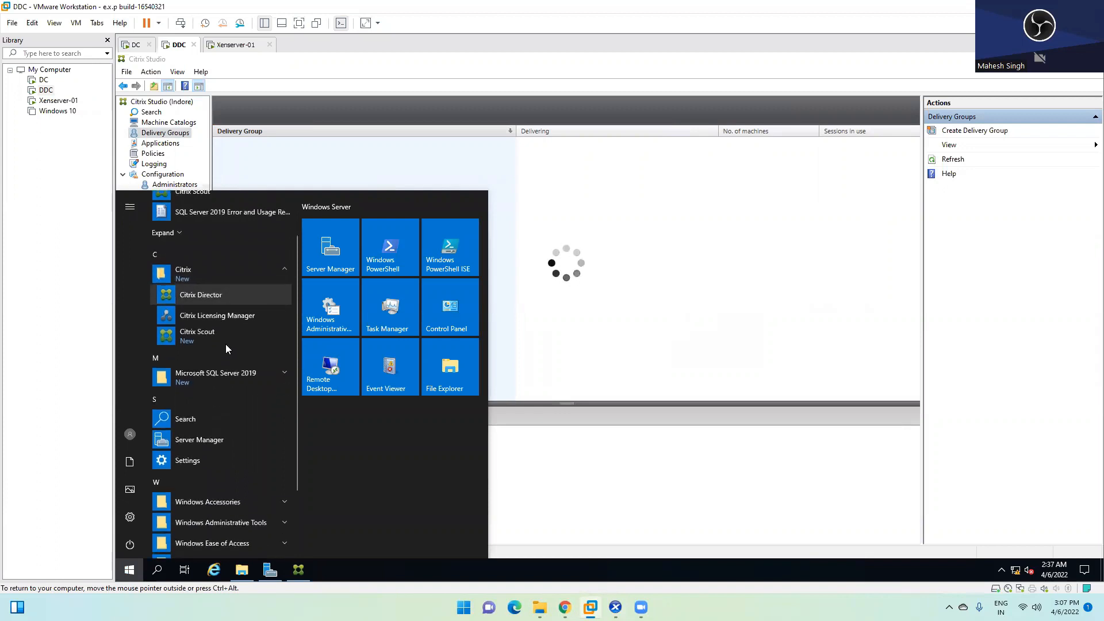
left_click(224, 296)
left_click(225, 295)
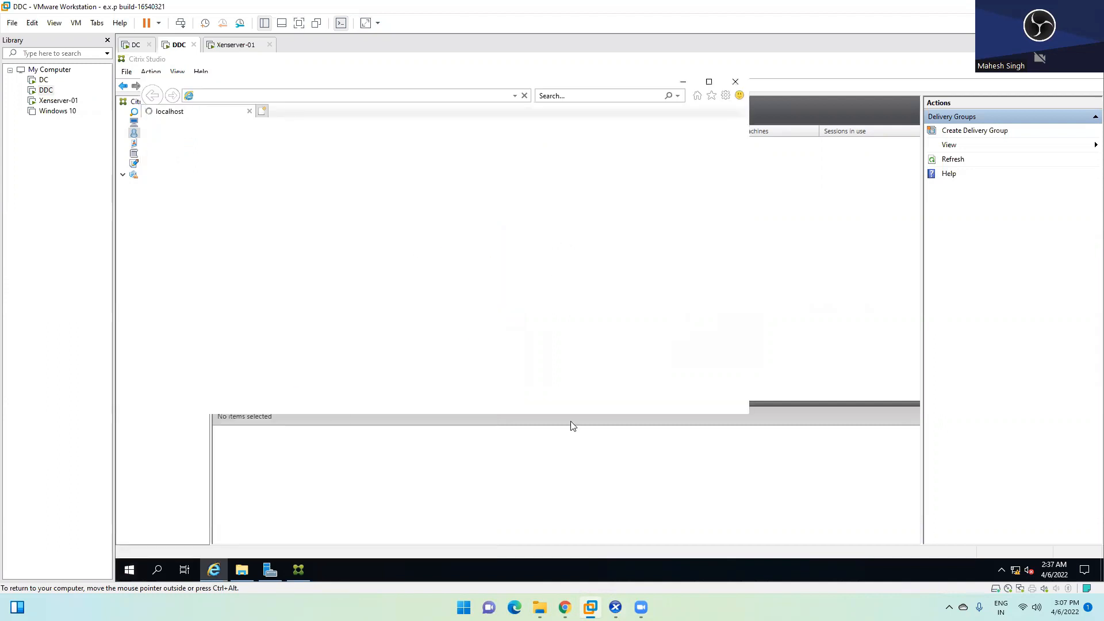
Step: Maximize Internet Explorer, accept recommended settings, and dismiss the blocked-content warning and extra tab
left_click(709, 82)
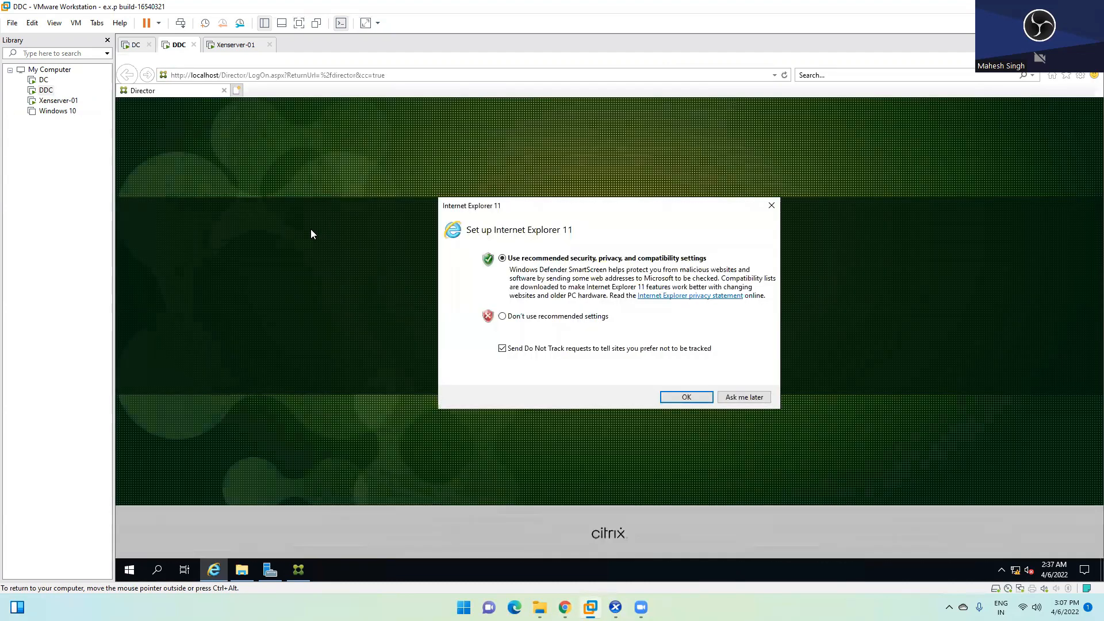
left_click(667, 397)
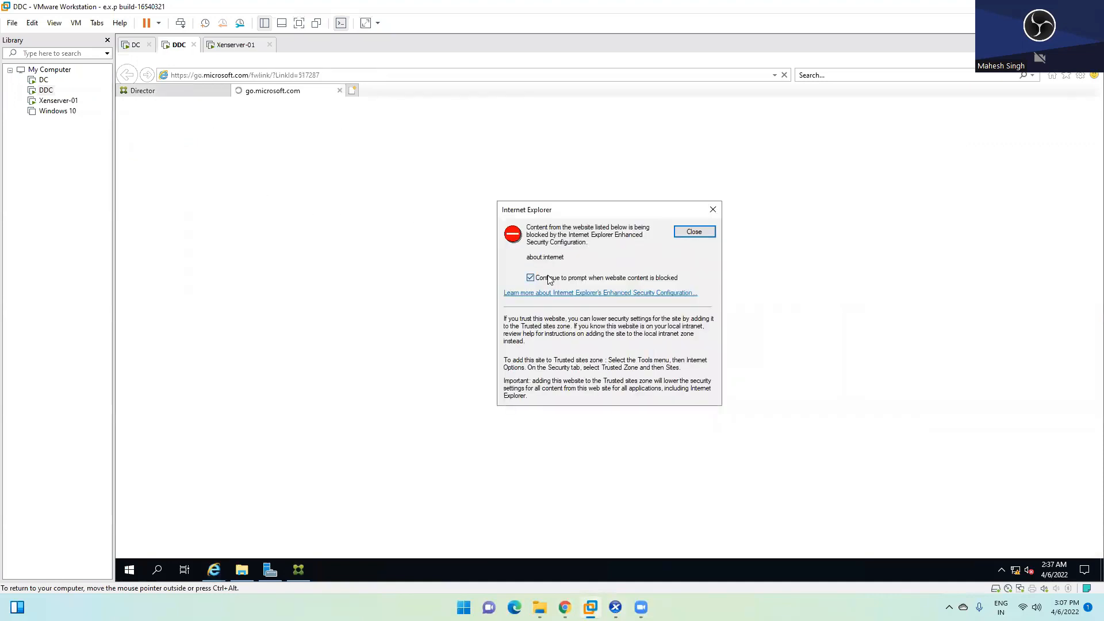
left_click(694, 231)
left_click(340, 90)
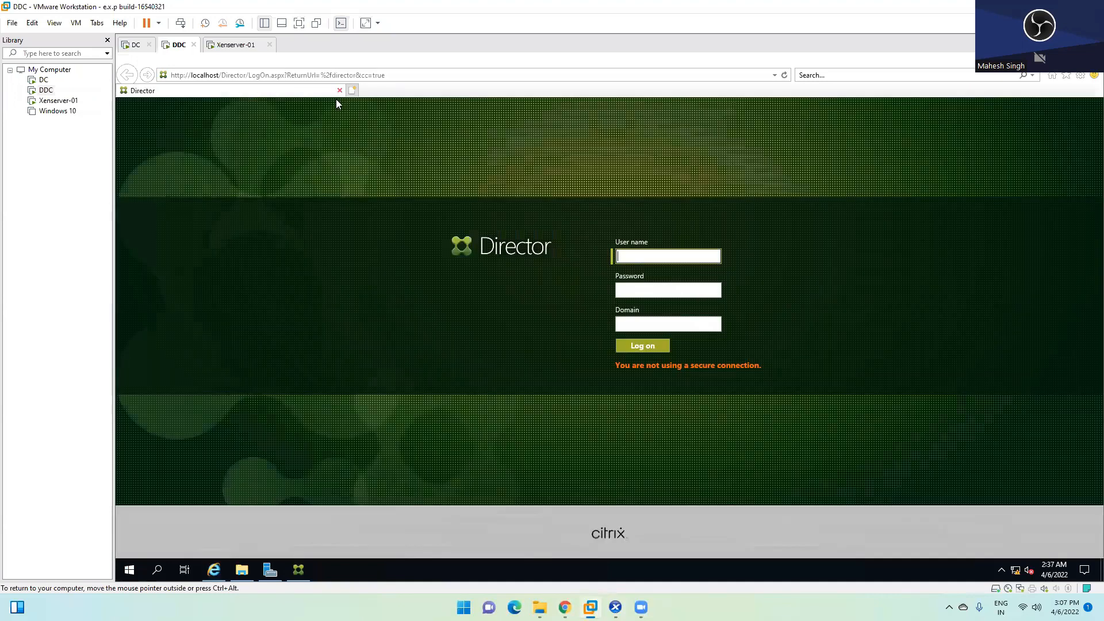
Step: Log on to Director with the user name, password and domain abc
left_click(585, 340)
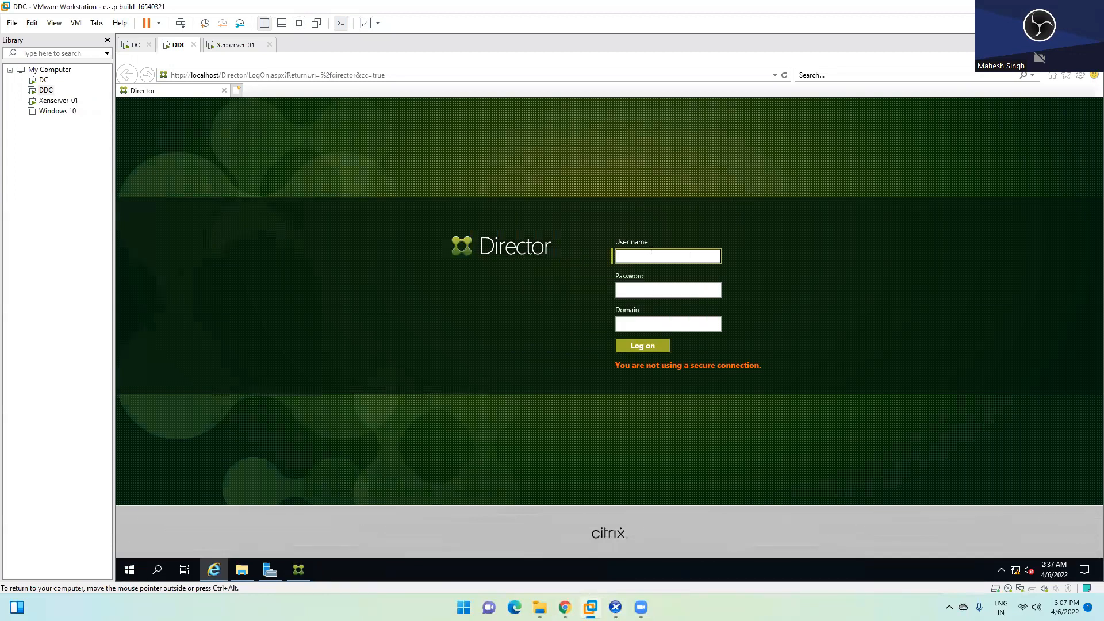
type("rop")
key("Tab")
type("•••••••••")
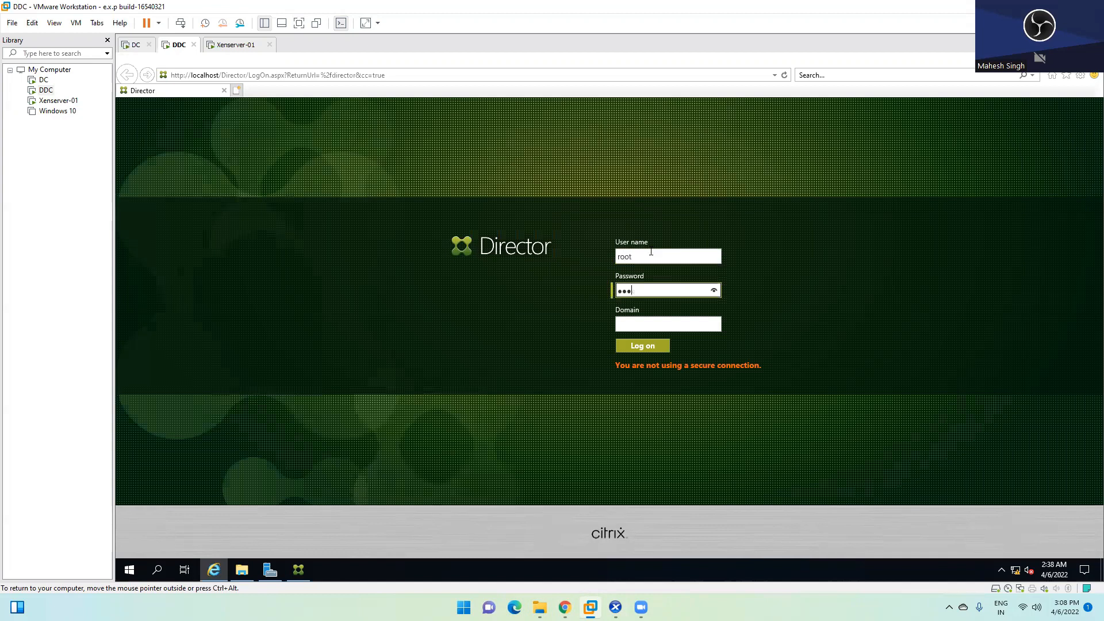
key("Tab")
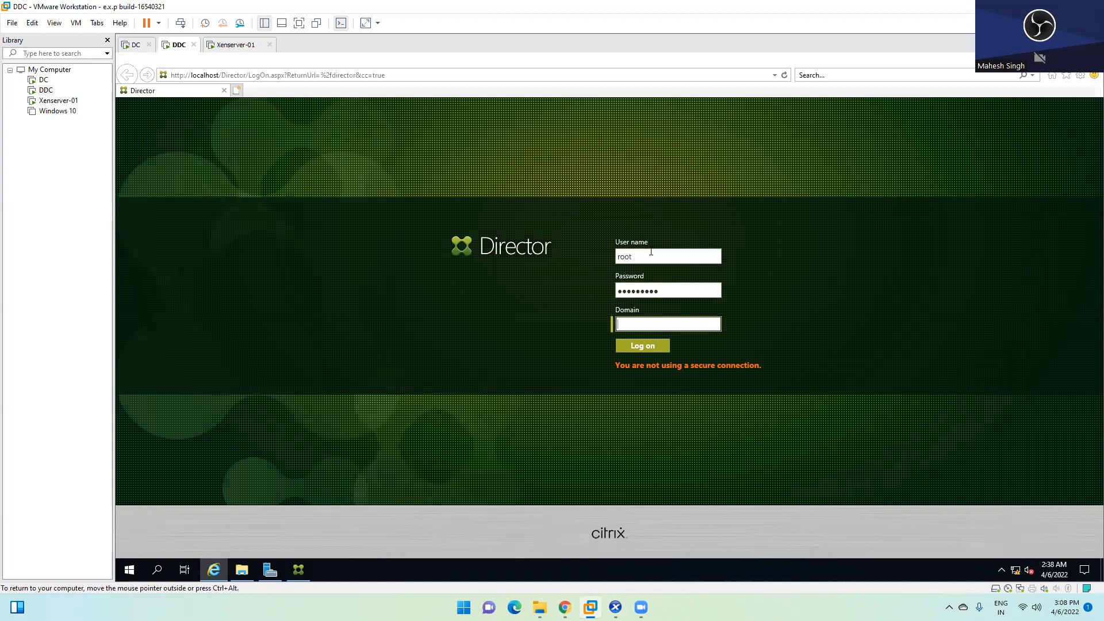
type("abc")
left_click(646, 348)
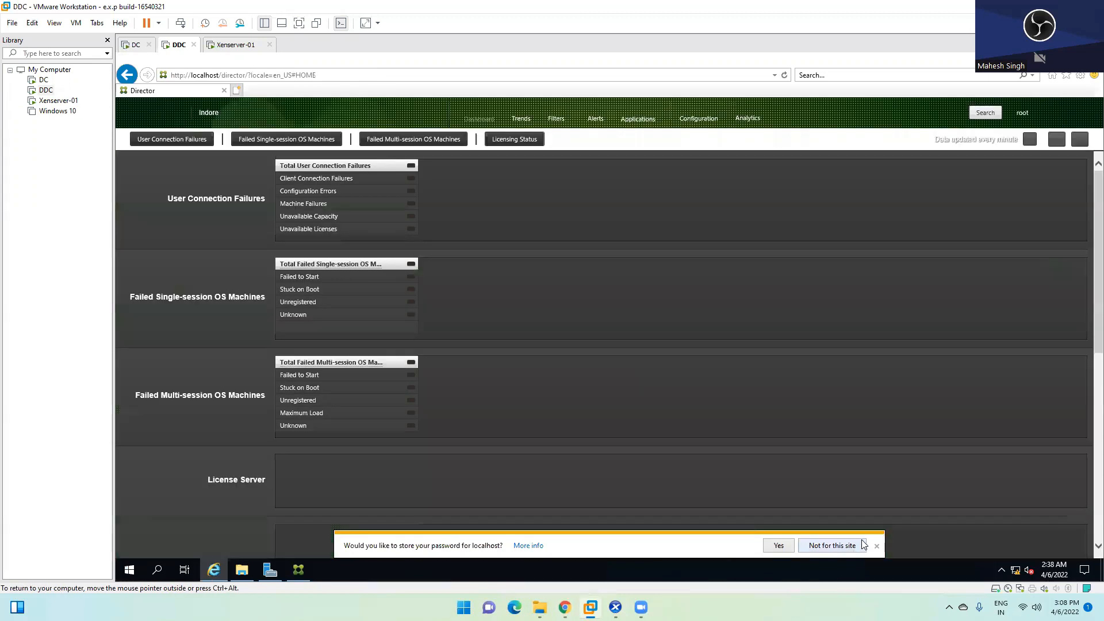
Step: Decline saving the password, then review the Alerts and Applications views
left_click(877, 547)
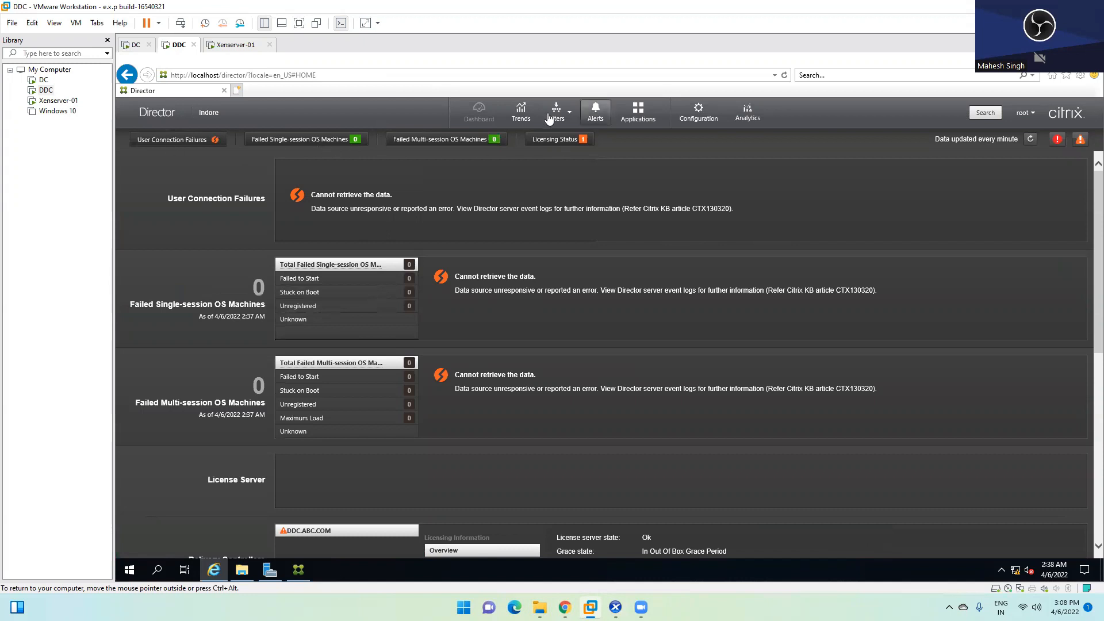
left_click(597, 118)
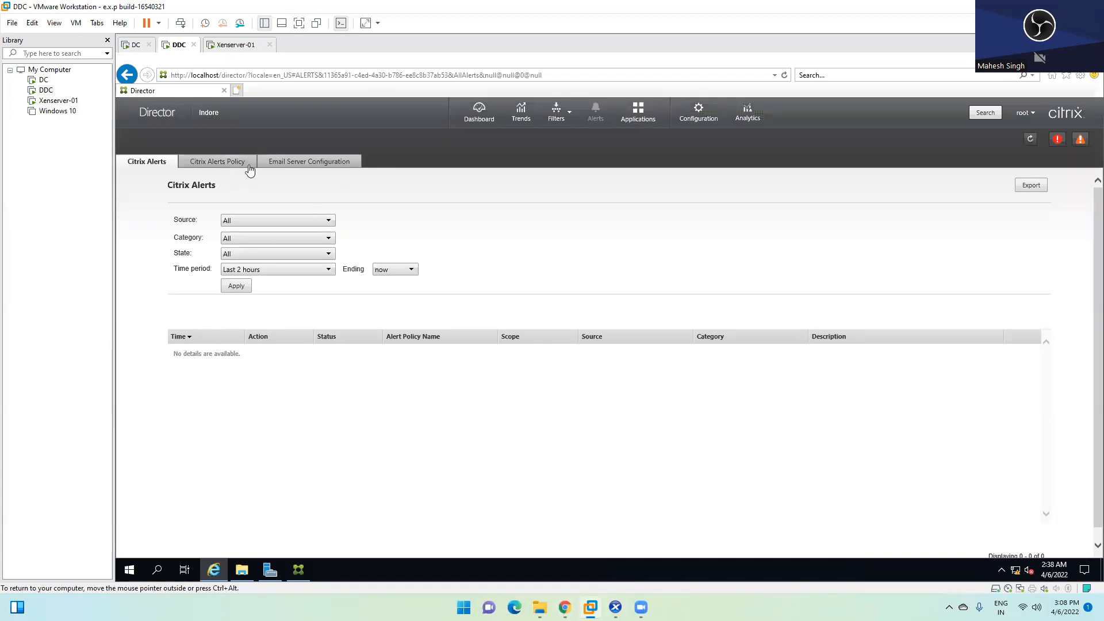
left_click(646, 124)
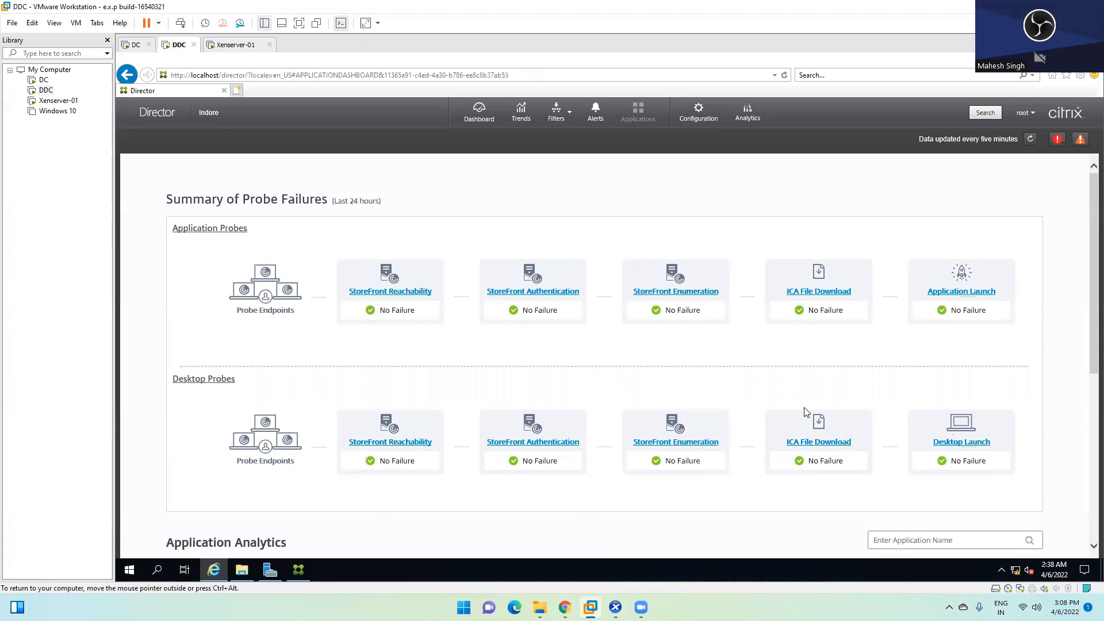
Step: Search for the signed-in user and open their details page
left_click(967, 113)
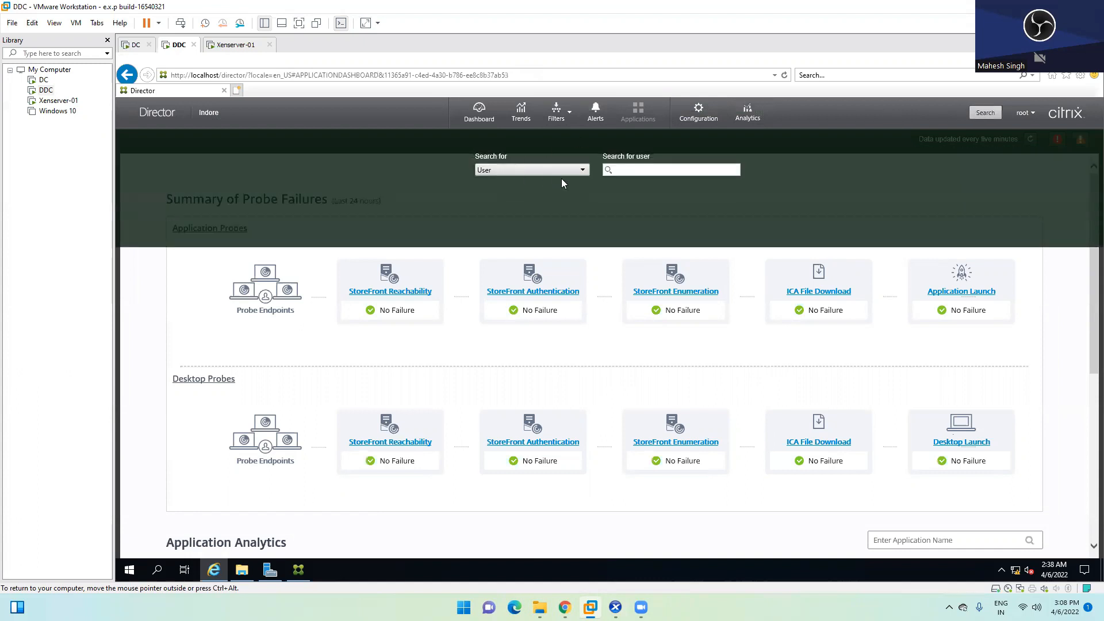
left_click(637, 170)
type("rp")
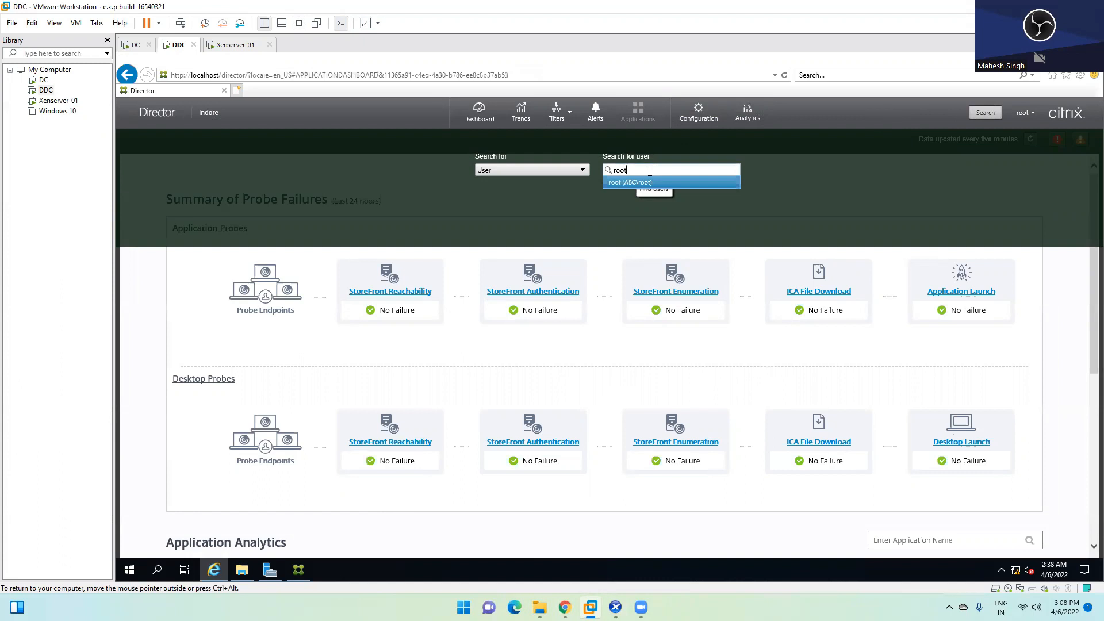
left_click(638, 183)
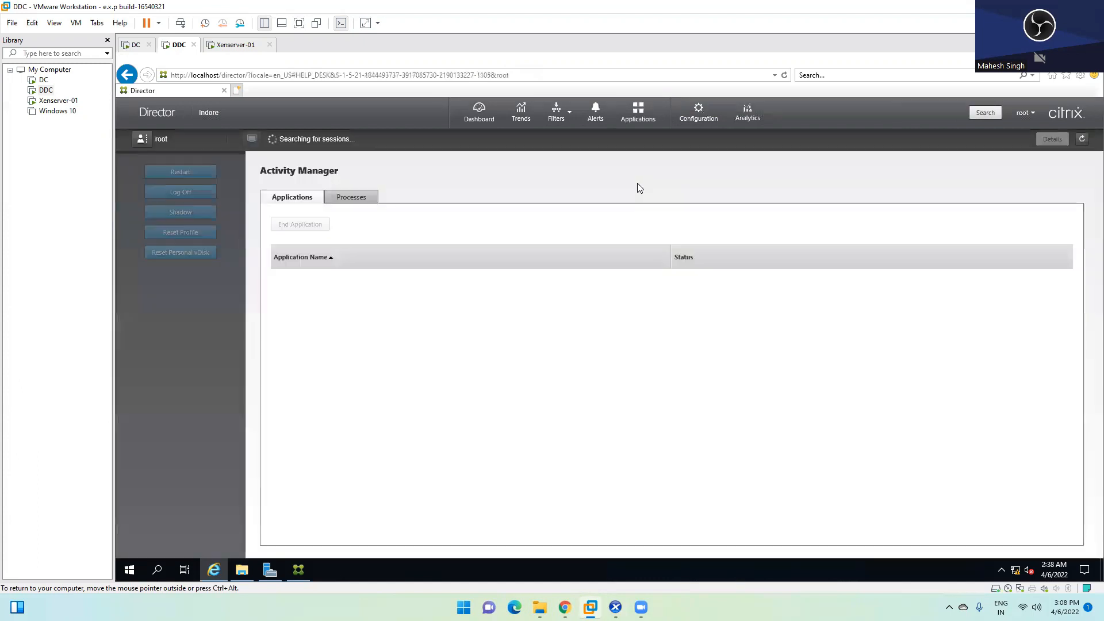
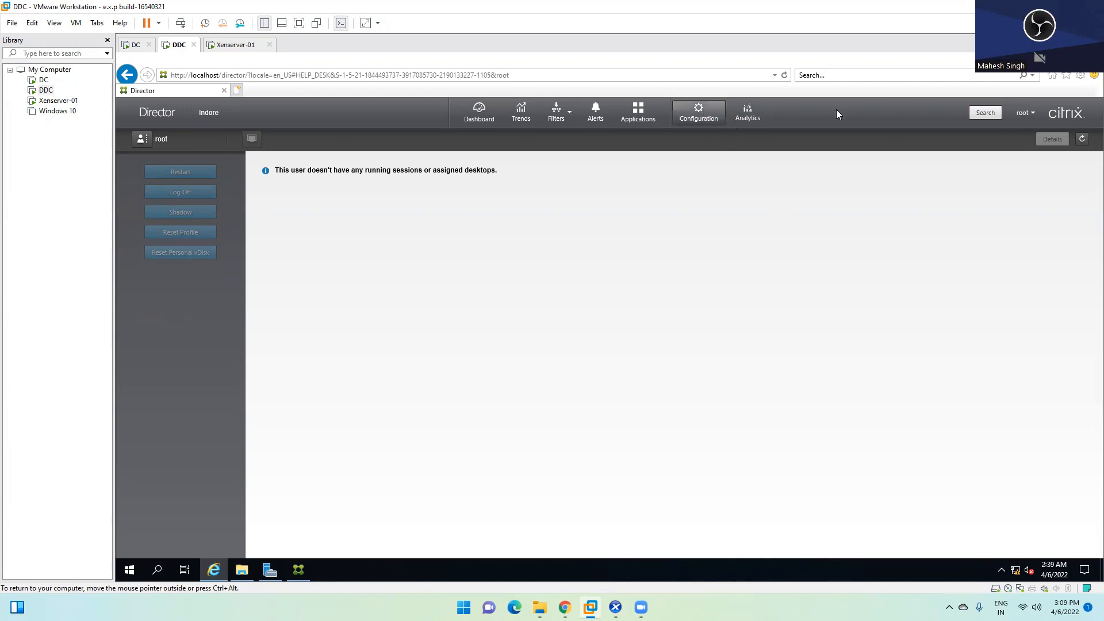
Step: Search Director for 'test' and open testuser1's details page
left_click(984, 115)
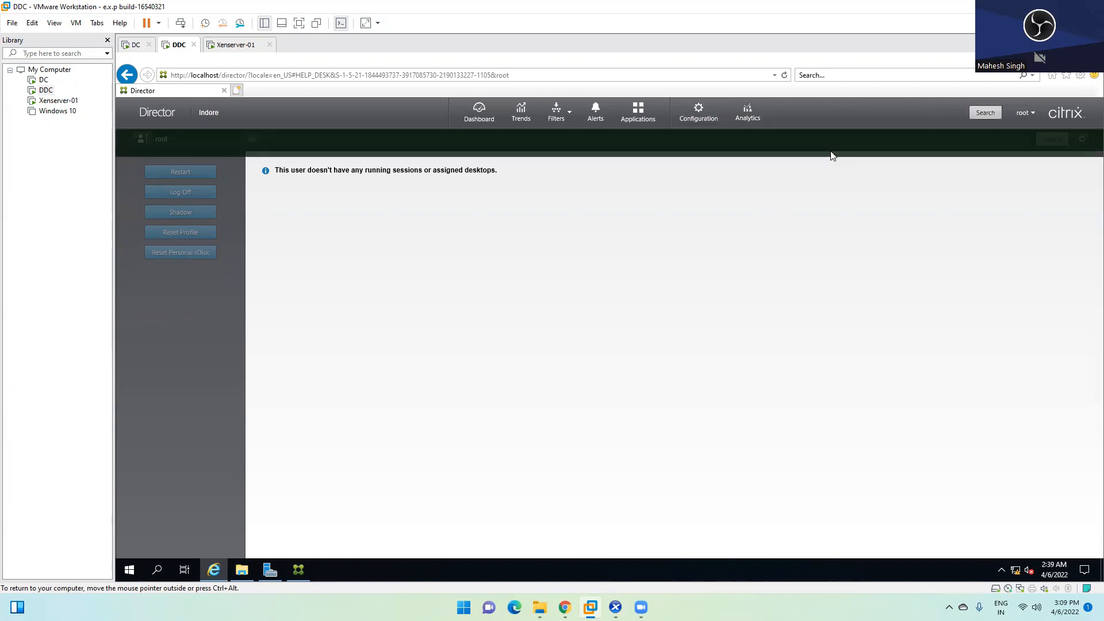
type("test")
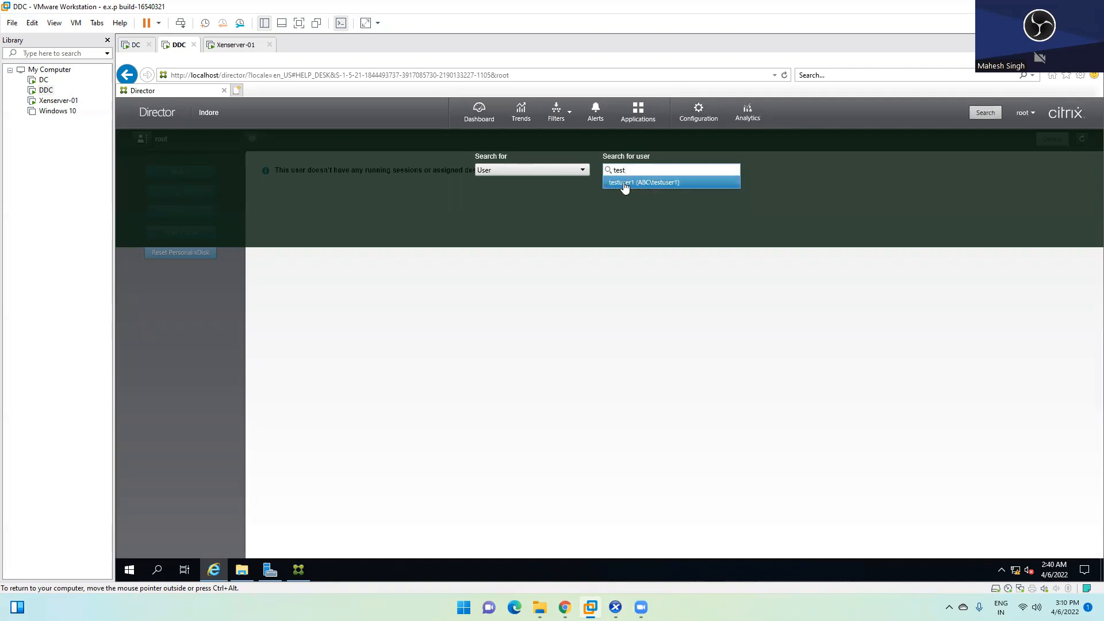
left_click(641, 182)
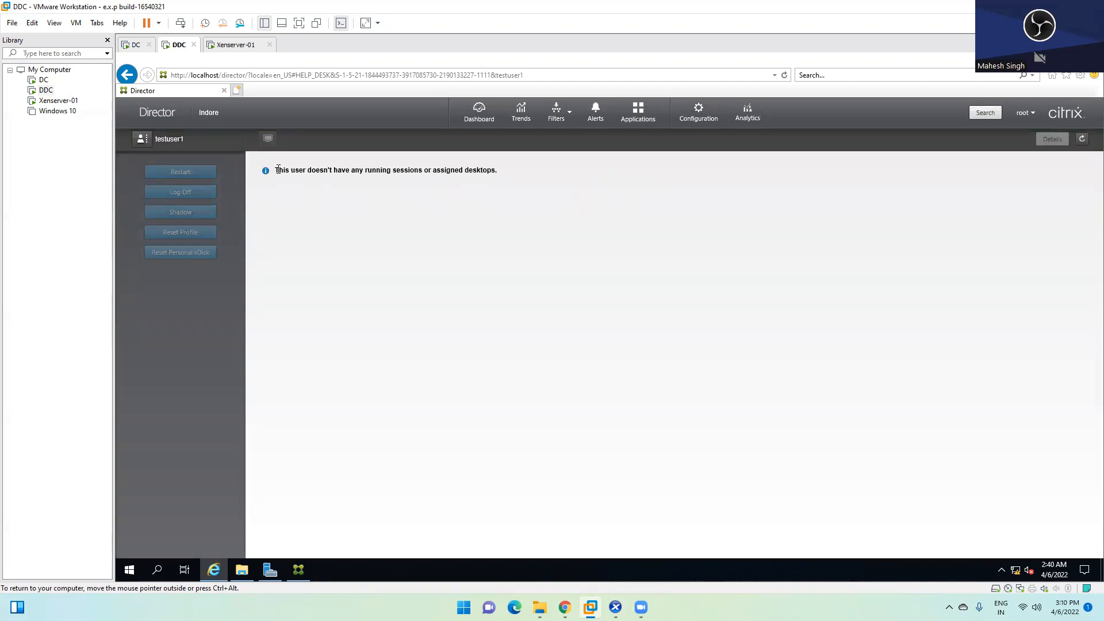
Step: Highlight the message reporting no running sessions or assigned desktops
left_click_drag(277, 170, 533, 175)
left_click(447, 203)
left_click_drag(307, 171, 502, 174)
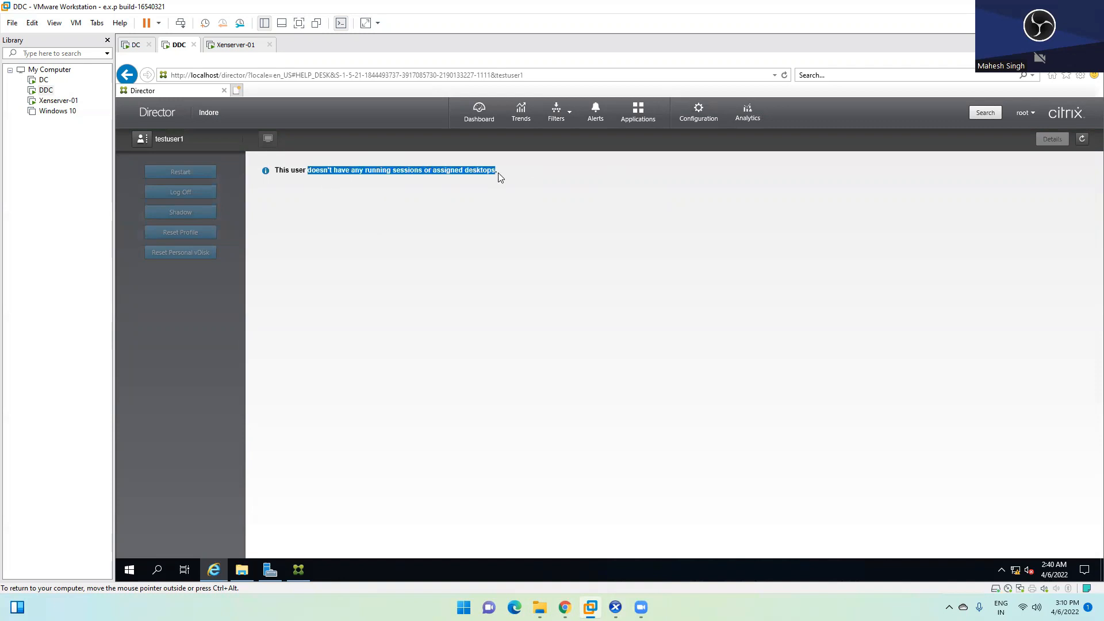
left_click(346, 169)
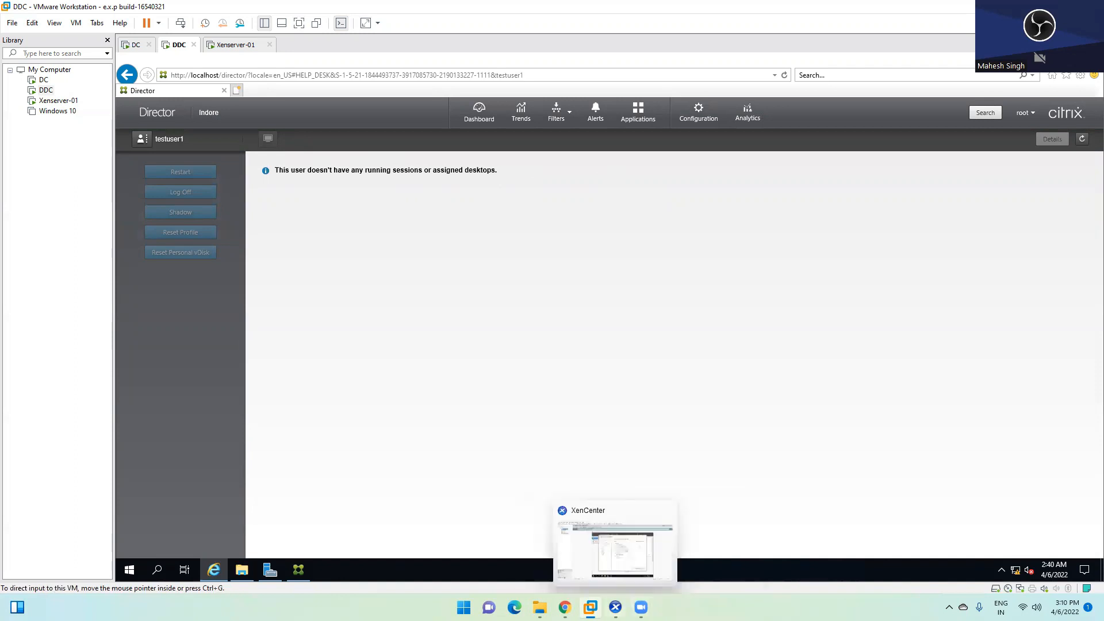
left_click(615, 607)
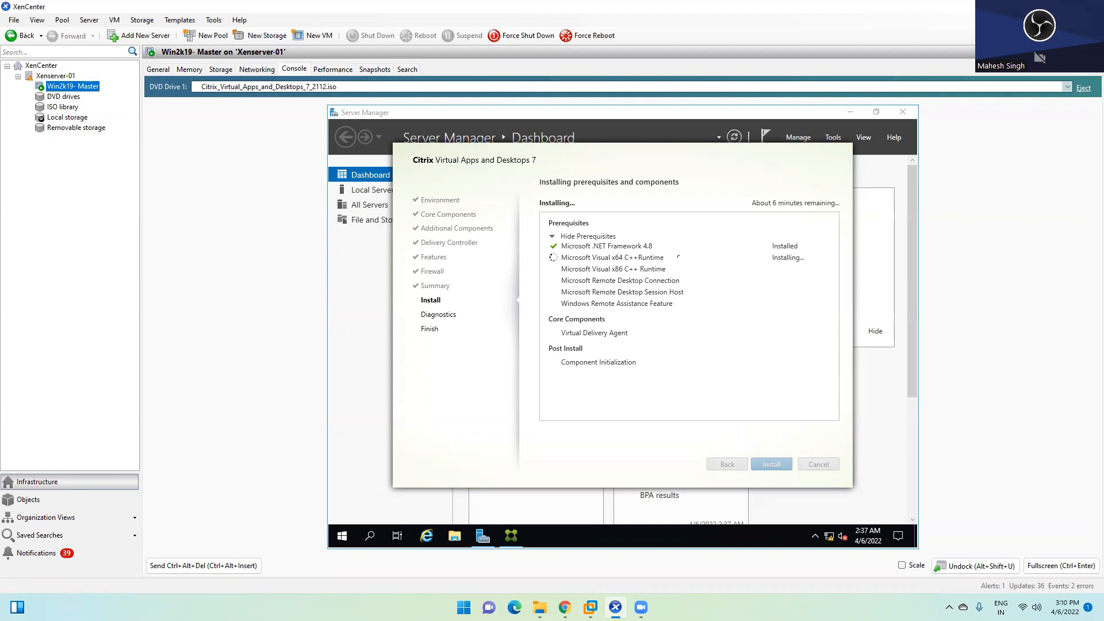
mouse_move(564, 608)
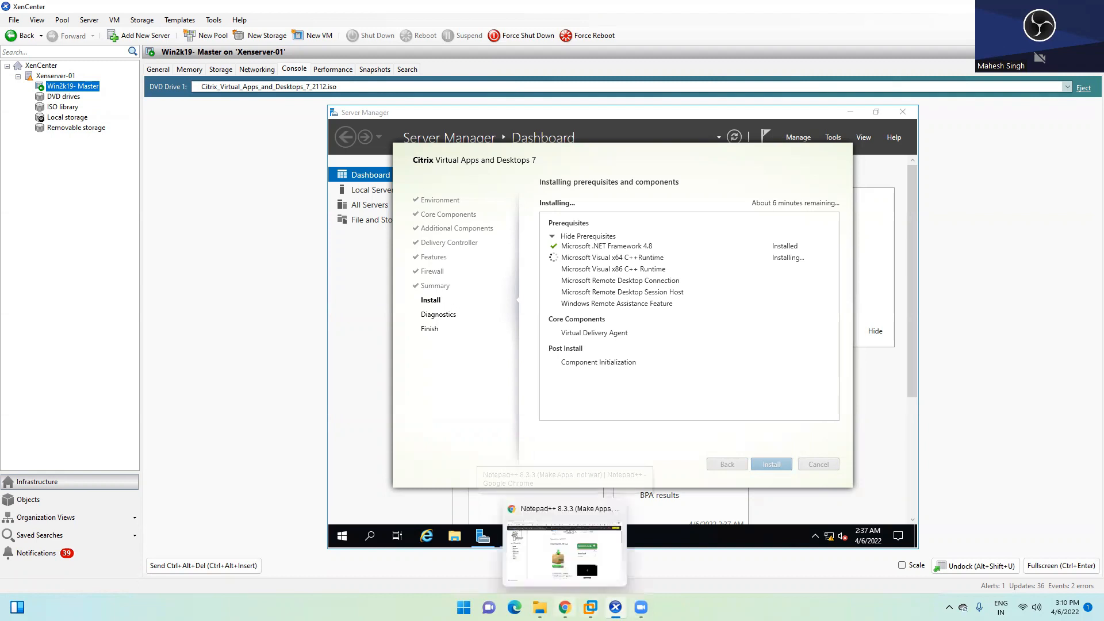
left_click(603, 514)
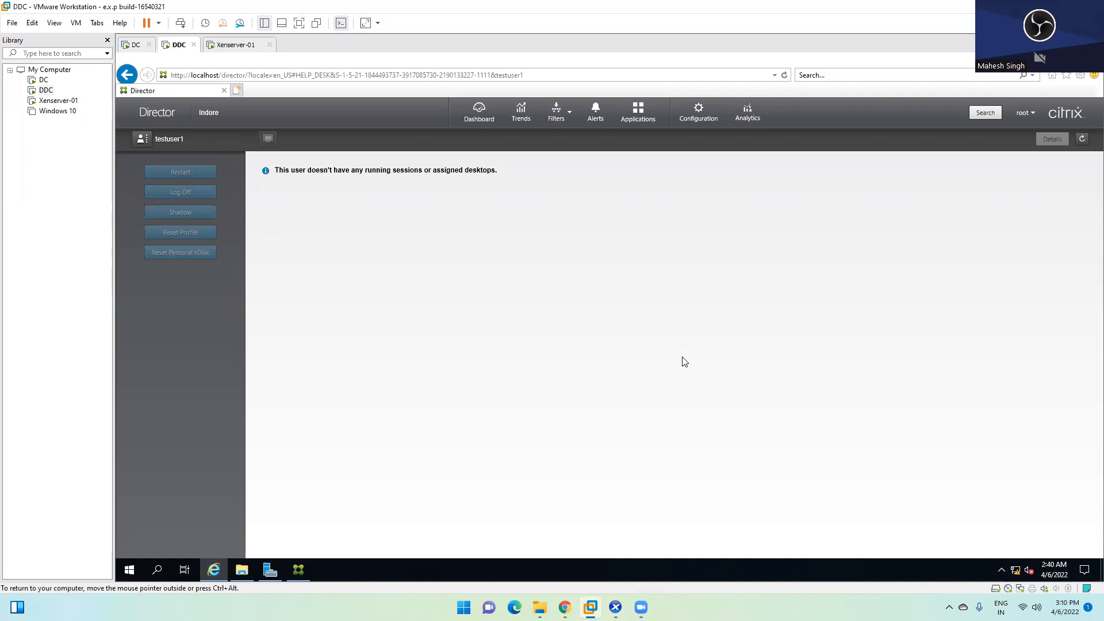
Step: Look over the Configuration page, then return to the site Dashboard
left_click(697, 110)
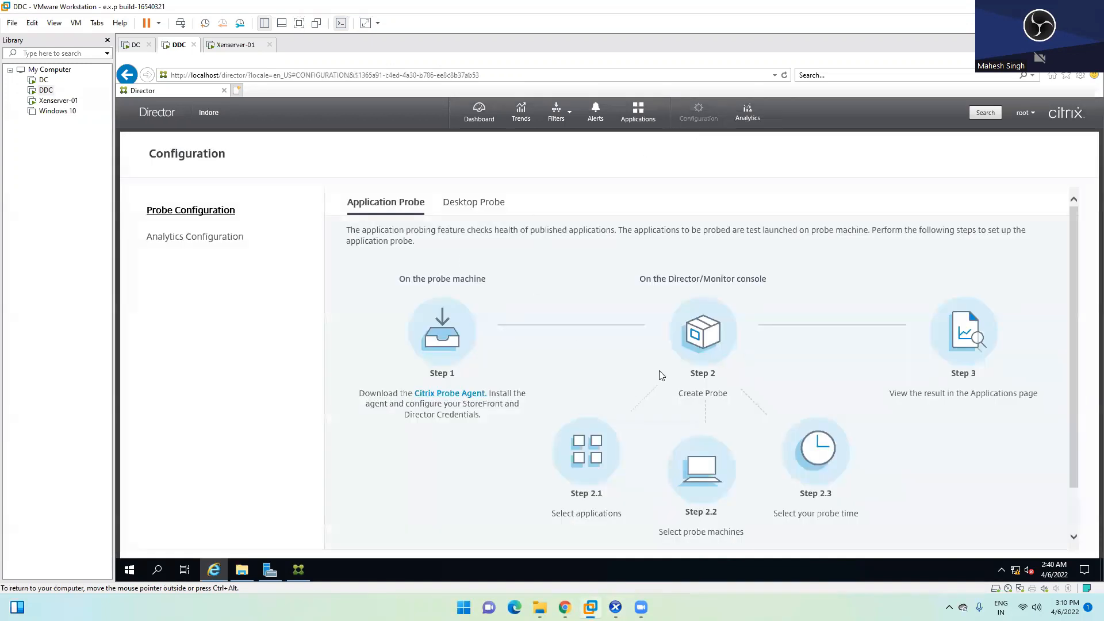
scroll(662, 375, "down", 1)
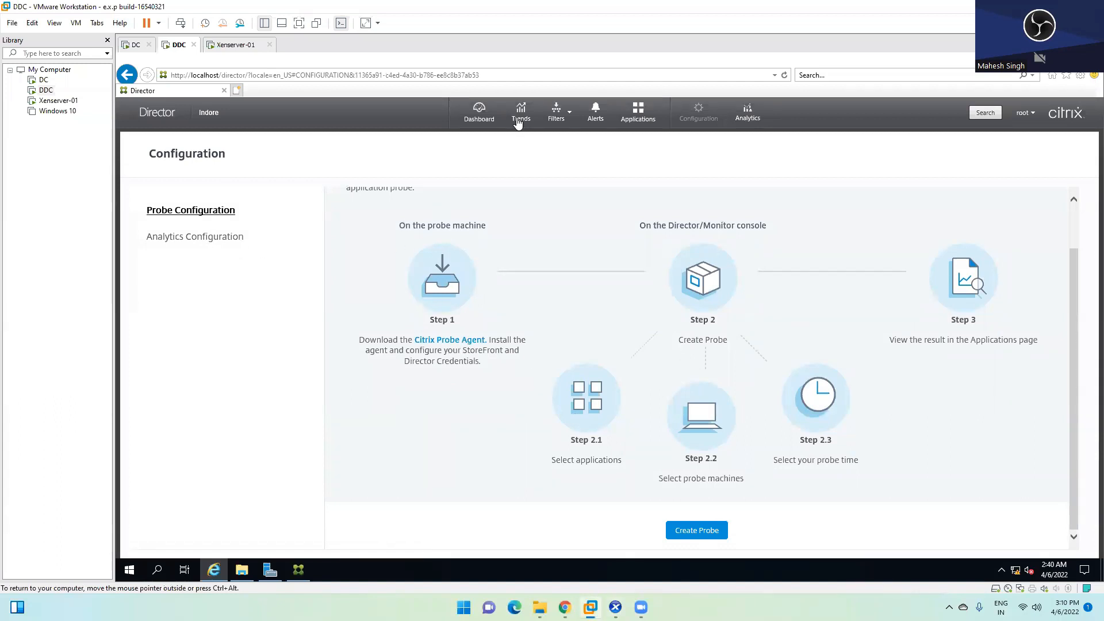
left_click(482, 115)
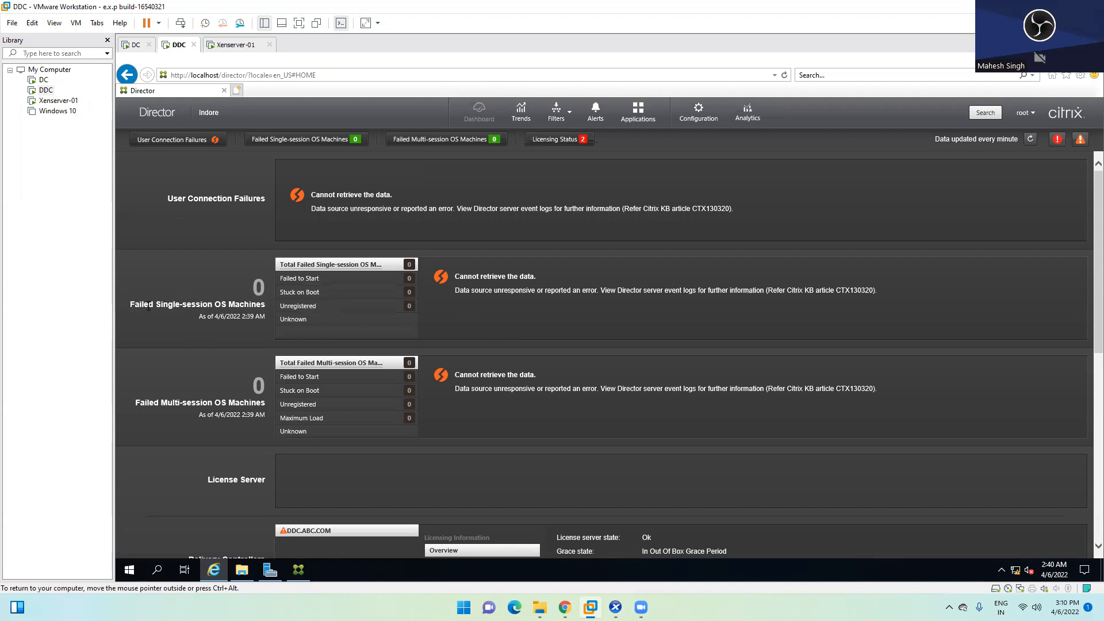
Step: Highlight the Failed Single-session and Multi-session OS Machines headings
left_click_drag(131, 305, 240, 304)
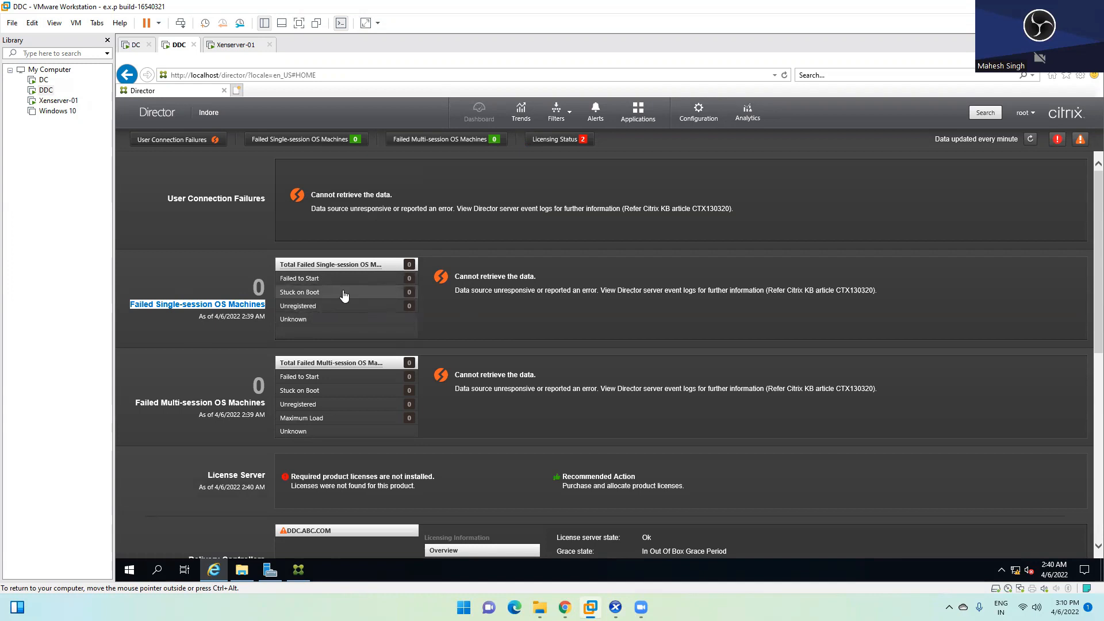
scroll(344, 295, "down", 2)
left_click_drag(160, 343, 265, 343)
double_click(231, 342)
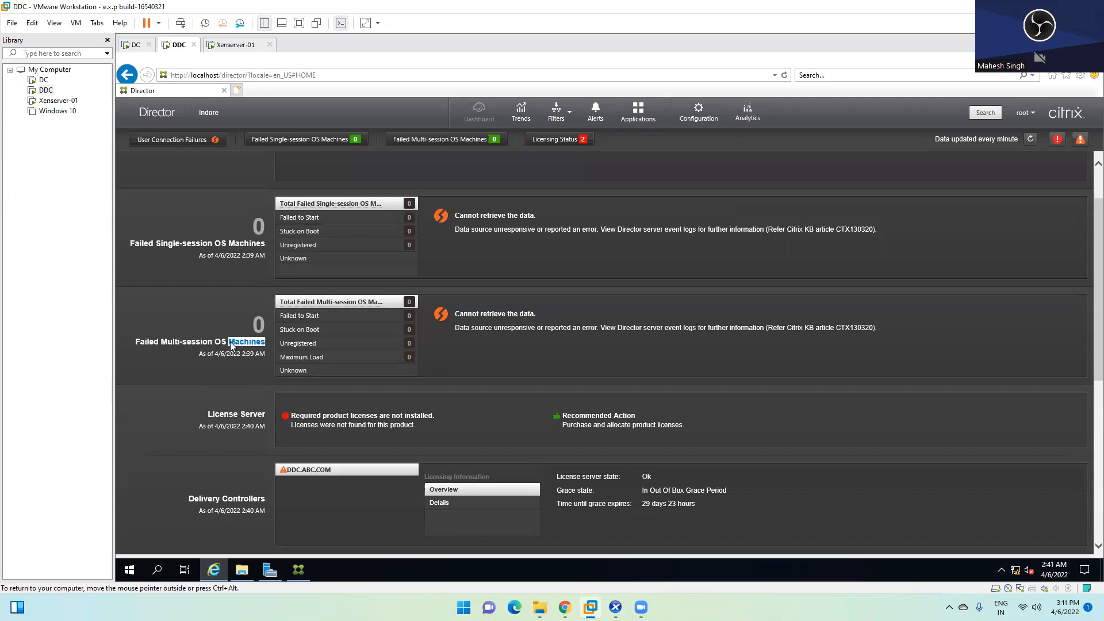
triple_click(226, 344)
left_click(171, 245)
triple_click(171, 246)
left_click(214, 245)
triple_click(215, 245)
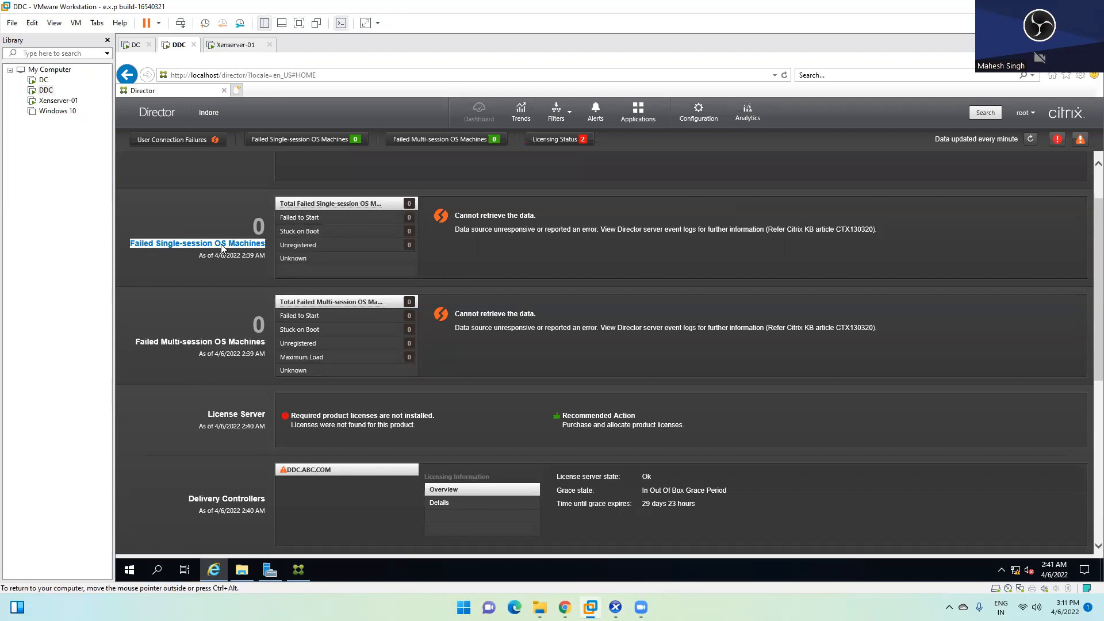
left_click(448, 216)
Step: Highlight the 'Cannot retrieve the data' error messages
triple_click(491, 217)
double_click(493, 313)
left_click(525, 321)
double_click(526, 314)
double_click(467, 314)
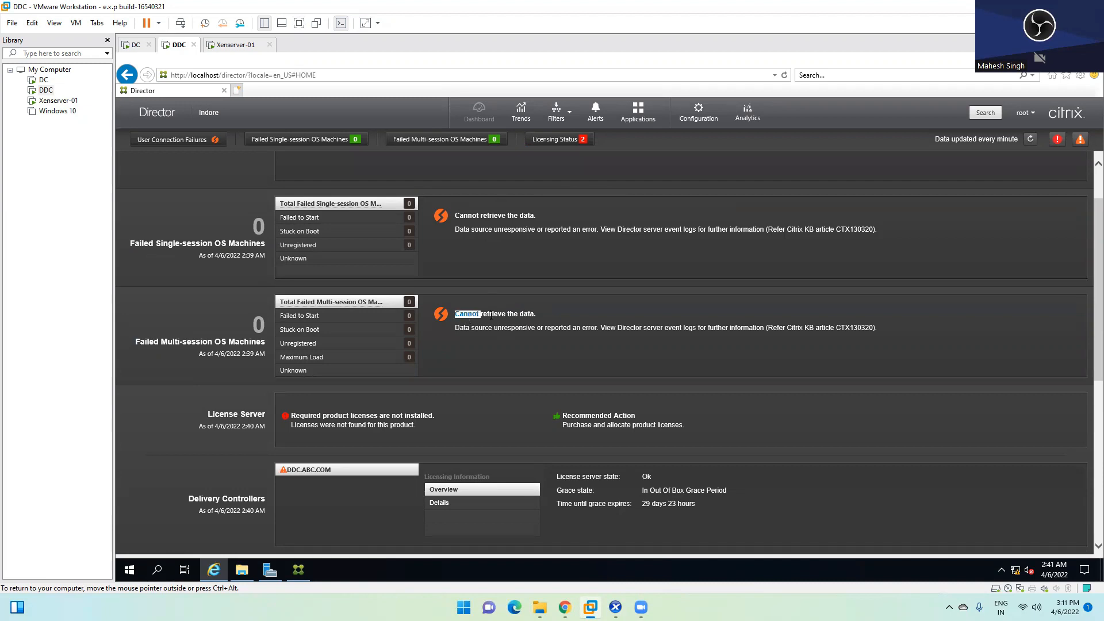
Step: Highlight the License panel's licenses-not-installed error line
scroll(516, 302, "down", 2)
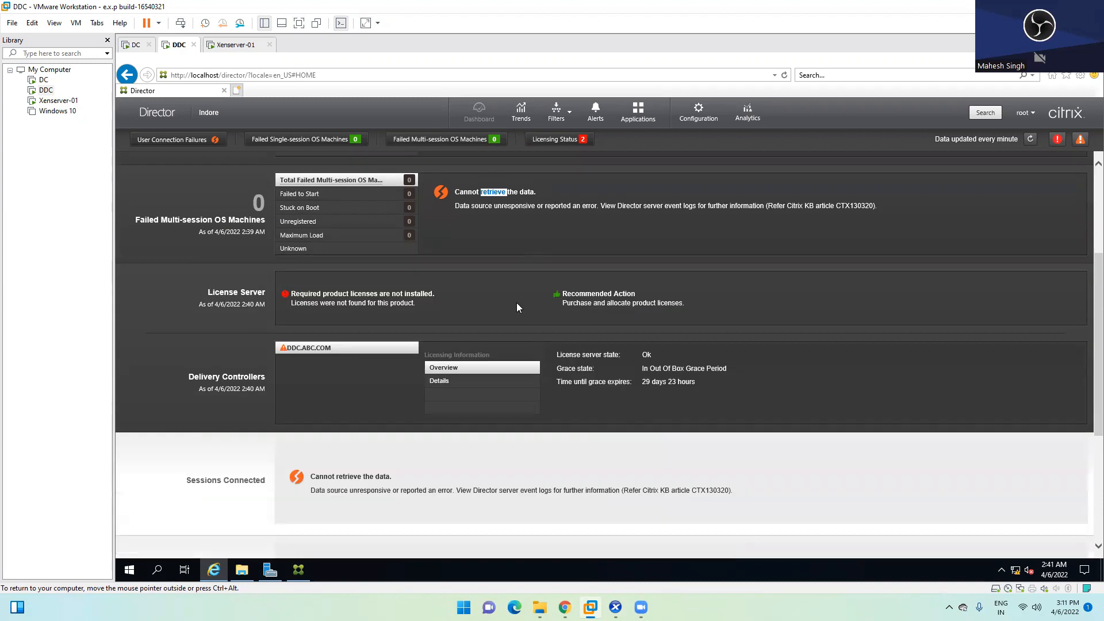
double_click(375, 295)
double_click(222, 293)
double_click(344, 295)
double_click(376, 293)
triple_click(411, 295)
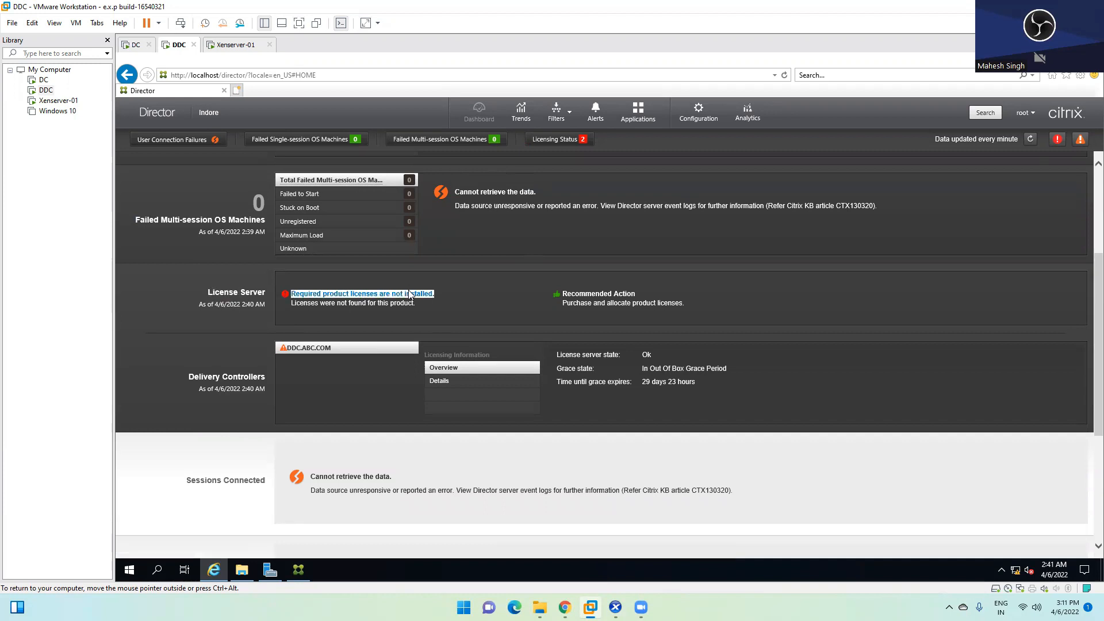
double_click(356, 294)
left_click(303, 350)
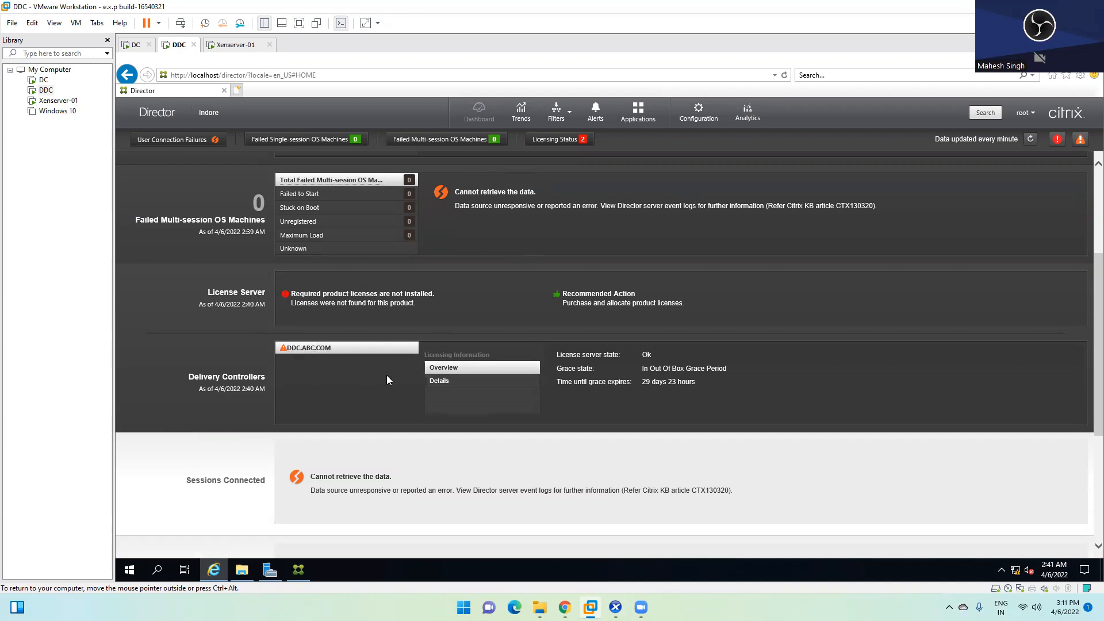
Step: Highlight the infrastructure statuses: No Alerts, License Server, Configuration Logging, Monitoring and Site Database Connected
scroll(388, 380, "down", 4)
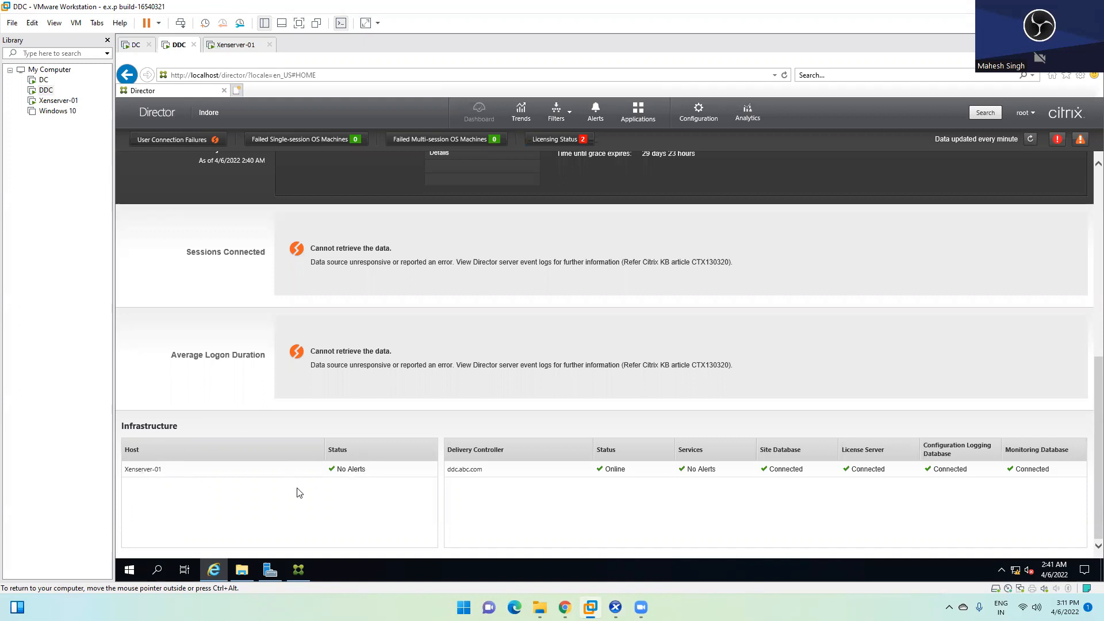
left_click_drag(337, 469, 329, 464)
left_click(331, 469)
double_click(878, 470)
double_click(949, 470)
double_click(1020, 470)
left_click(949, 471)
double_click(949, 470)
double_click(872, 471)
double_click(794, 471)
double_click(693, 468)
Step: Toggle off the Licensing Status panel on the dashboard
scroll(394, 359, "up", 5)
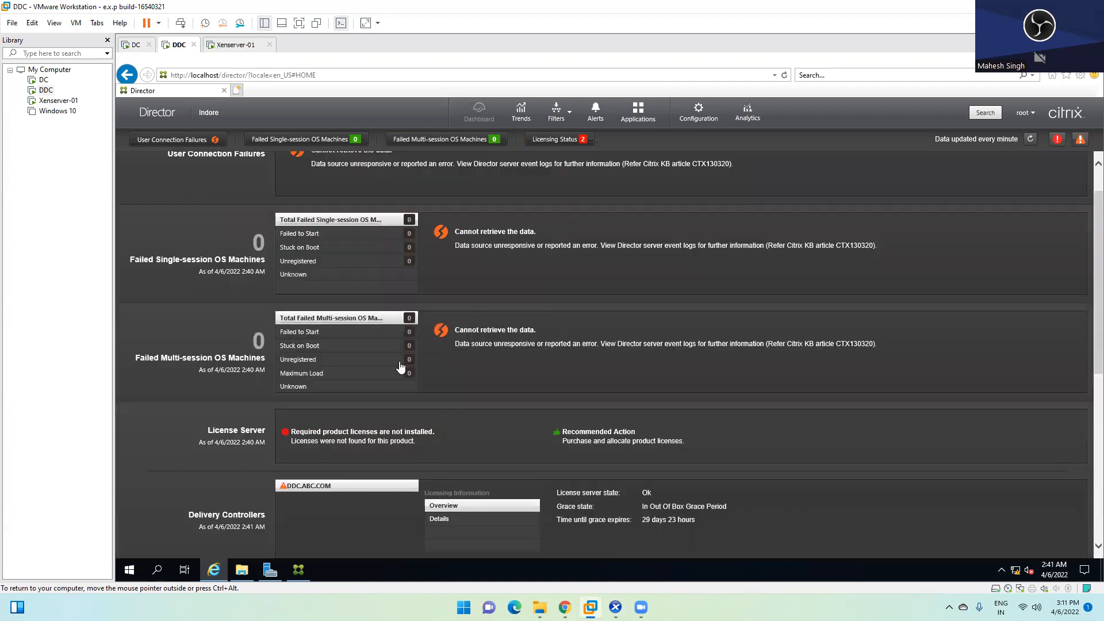
scroll(401, 367, "up", 2)
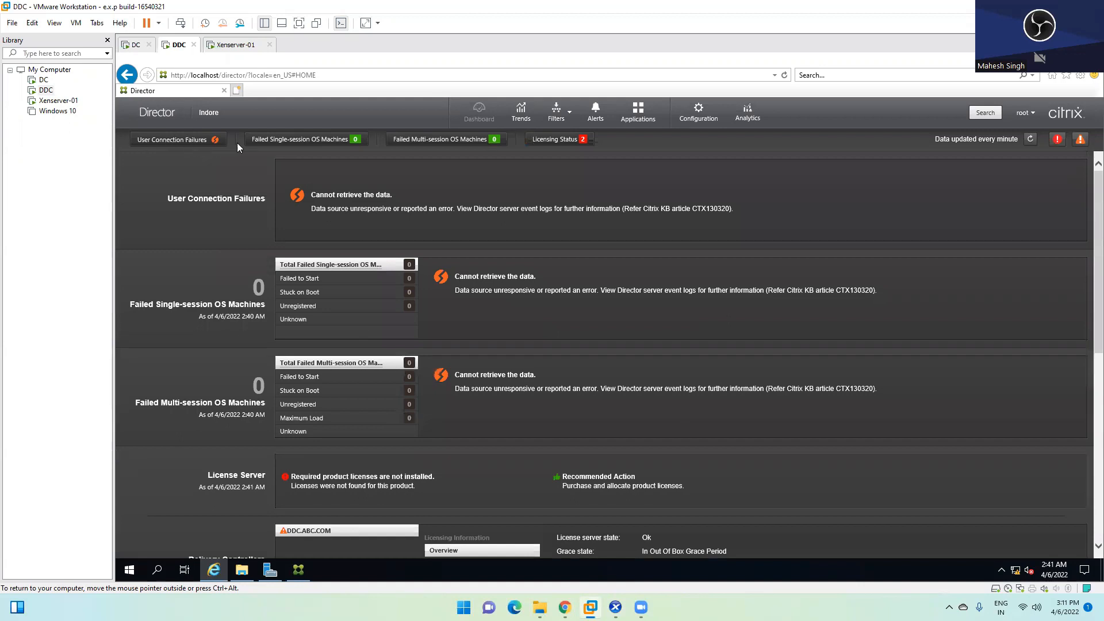
left_click(567, 142)
scroll(510, 344, "down", 5)
scroll(510, 343, "up", 5)
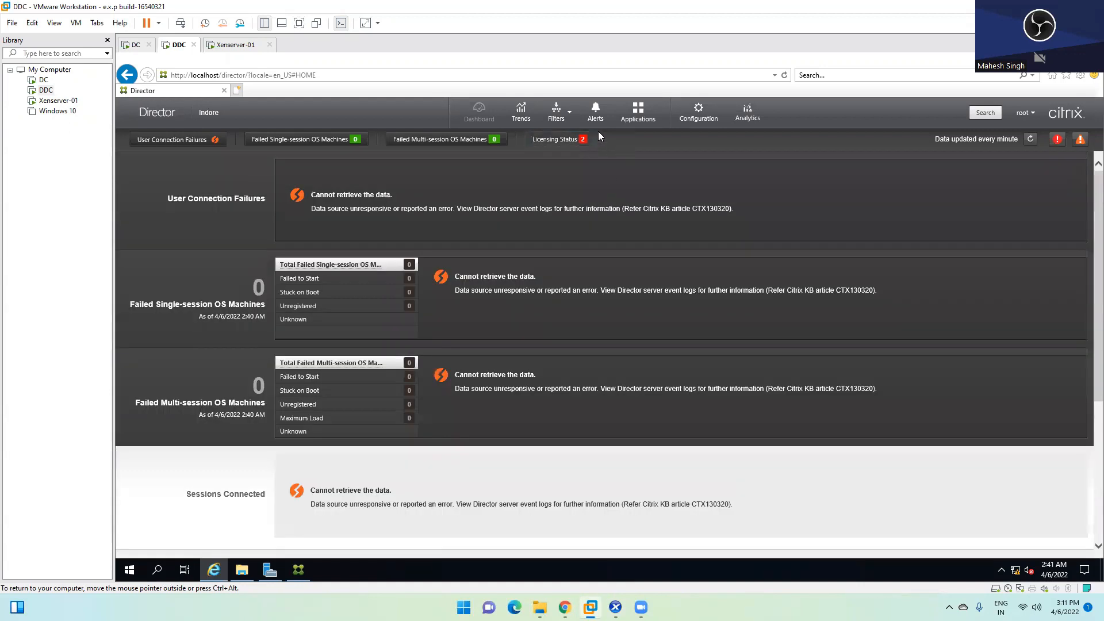
Step: View the concurrent session Trends page
left_click(521, 118)
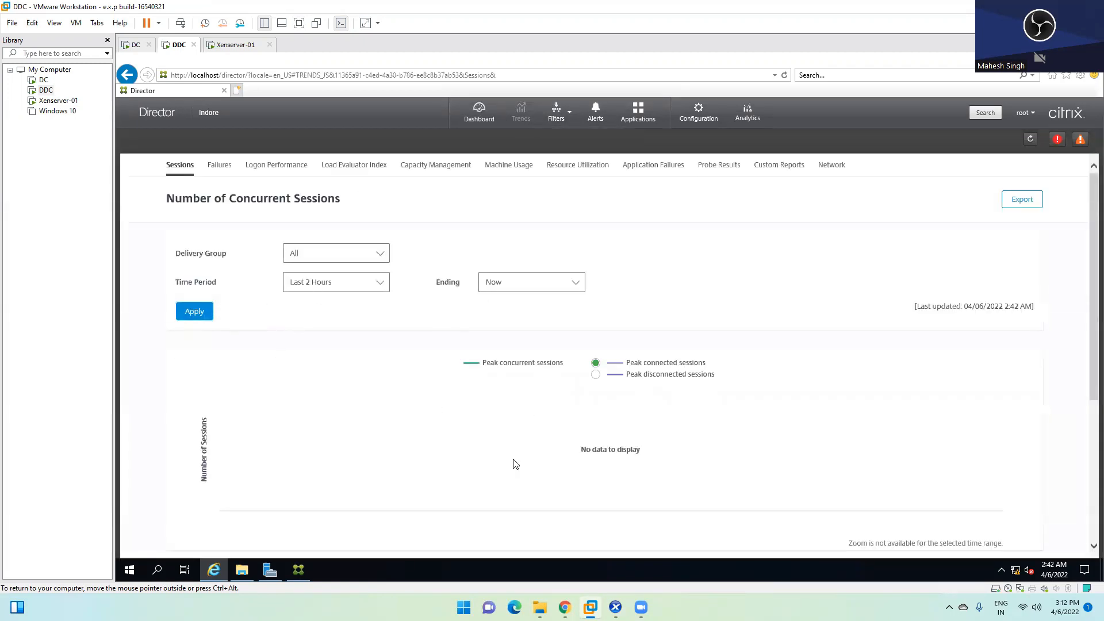
scroll(580, 444, "down", 5)
scroll(558, 400, "up", 4)
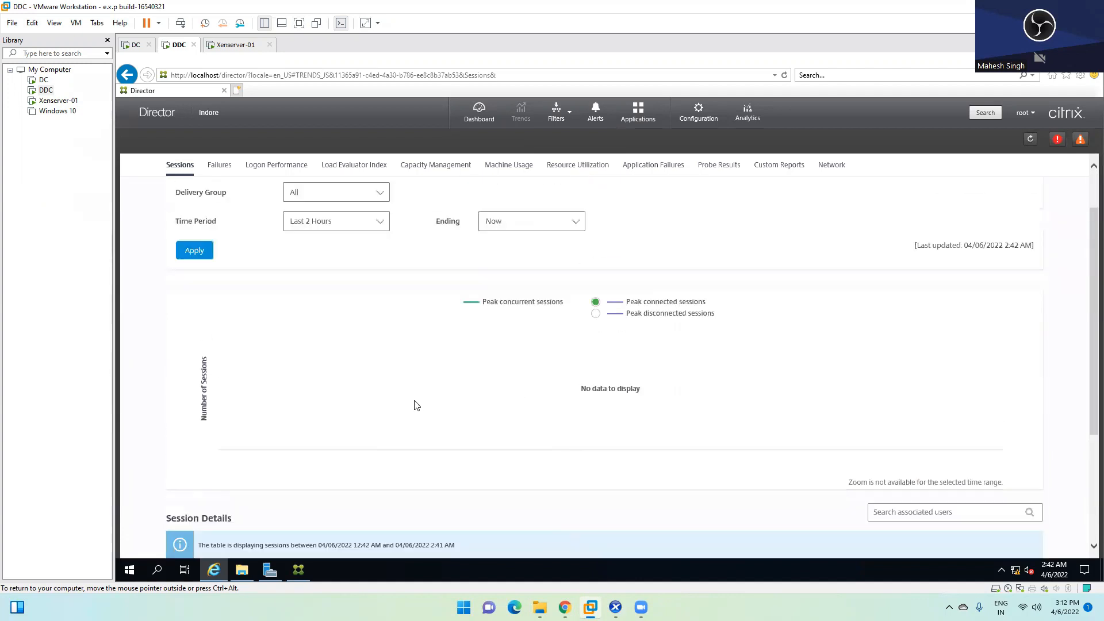
Step: Filter to Machines > All Machines
left_click(558, 114)
mouse_move(572, 136)
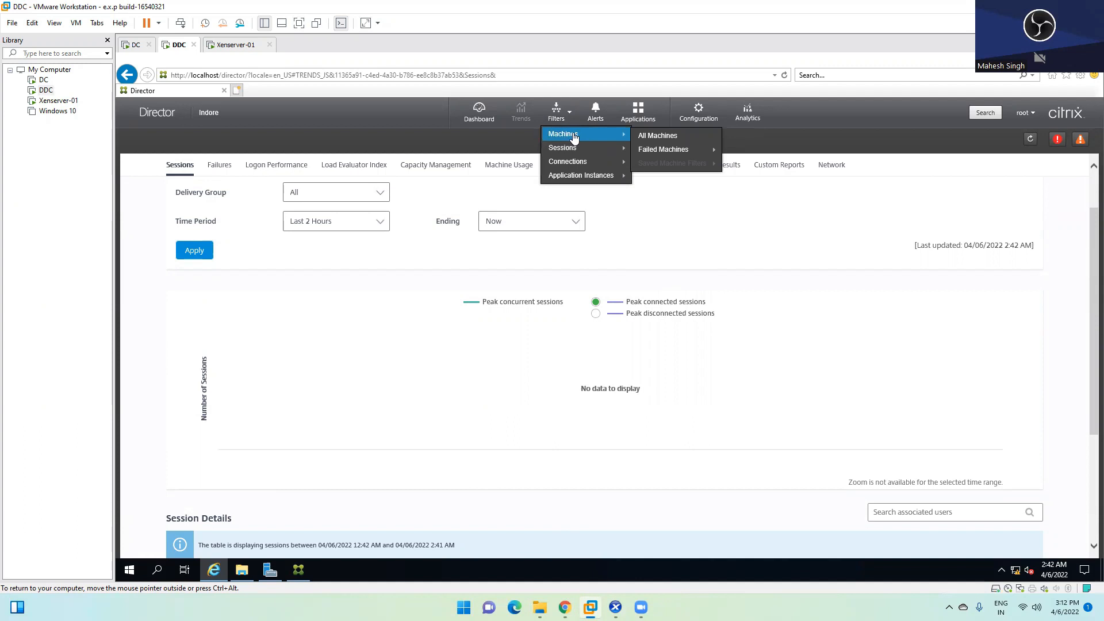
left_click(667, 137)
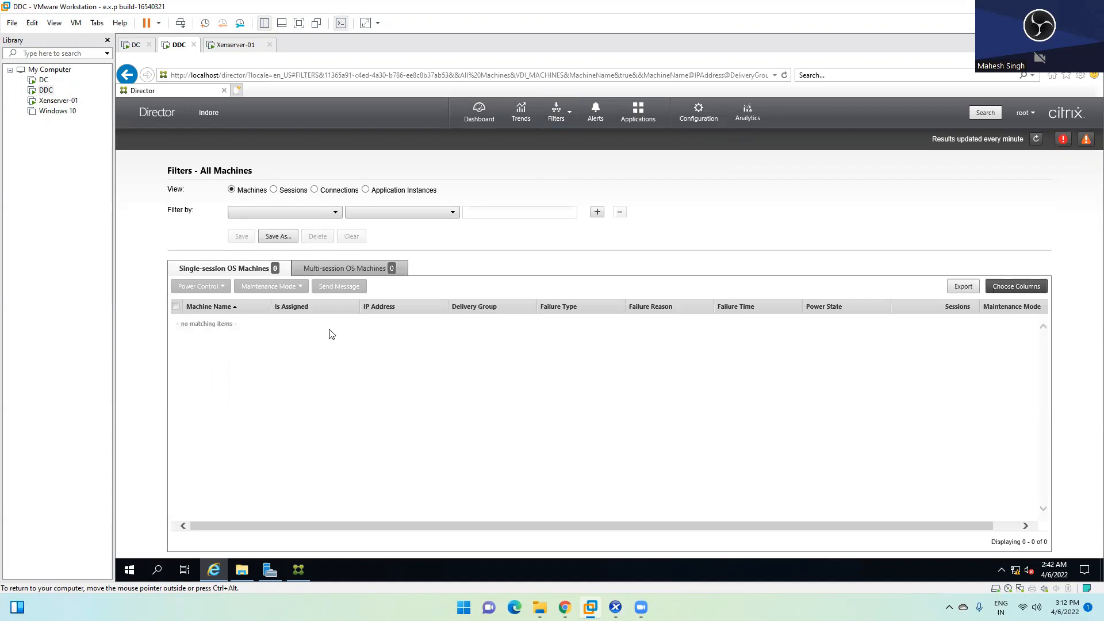
Step: List all sessions through Filters, then view the Applications page
left_click(565, 117)
mouse_move(598, 148)
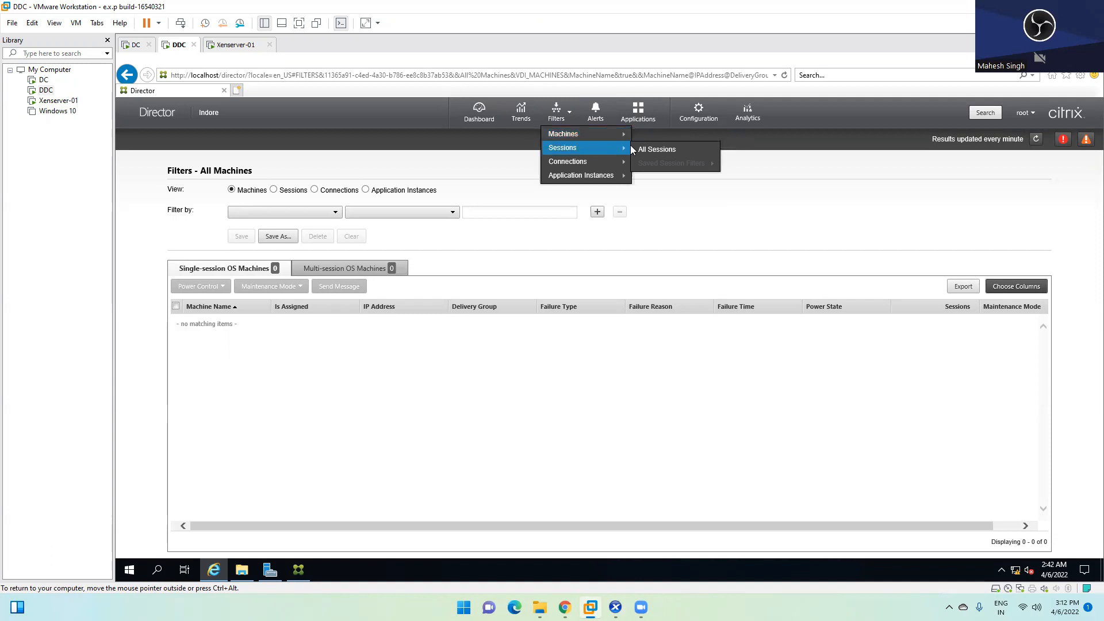
left_click(654, 152)
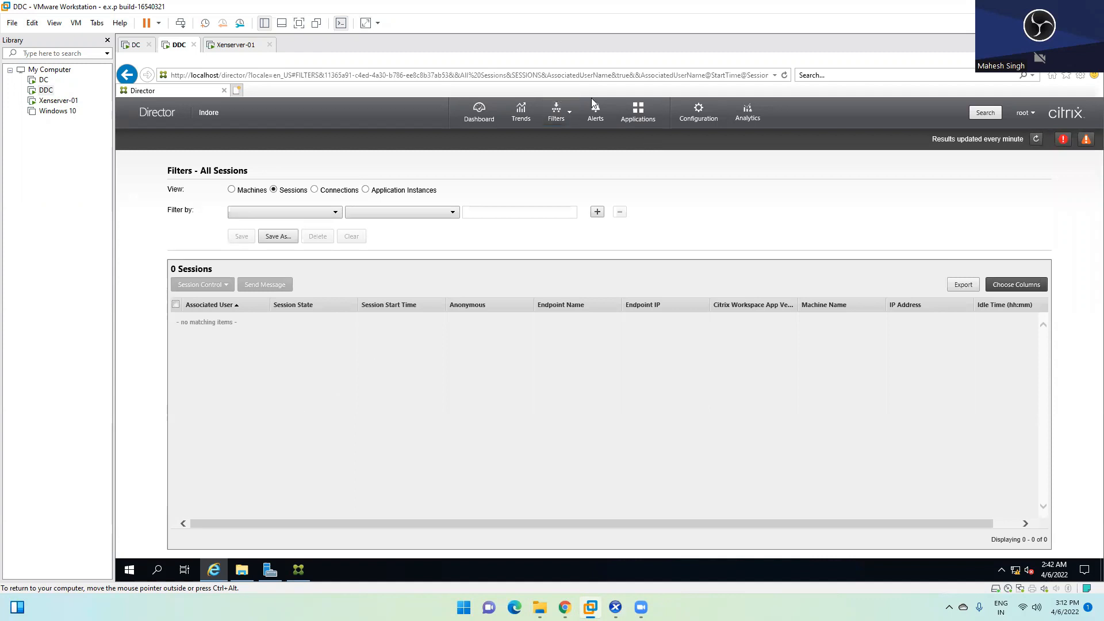
left_click(561, 119)
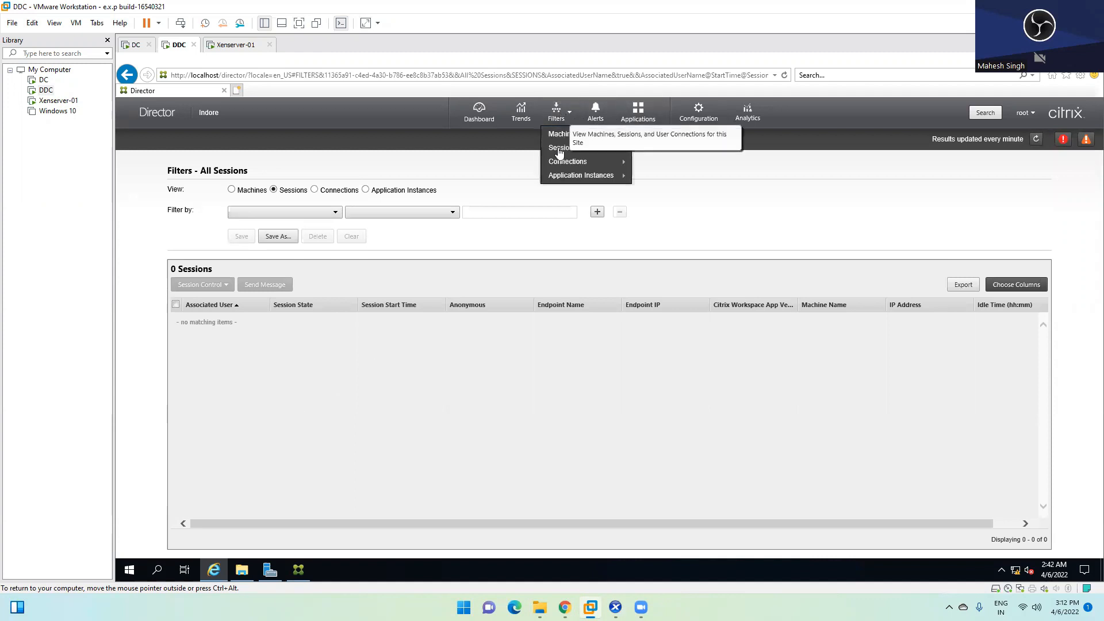
mouse_move(558, 164)
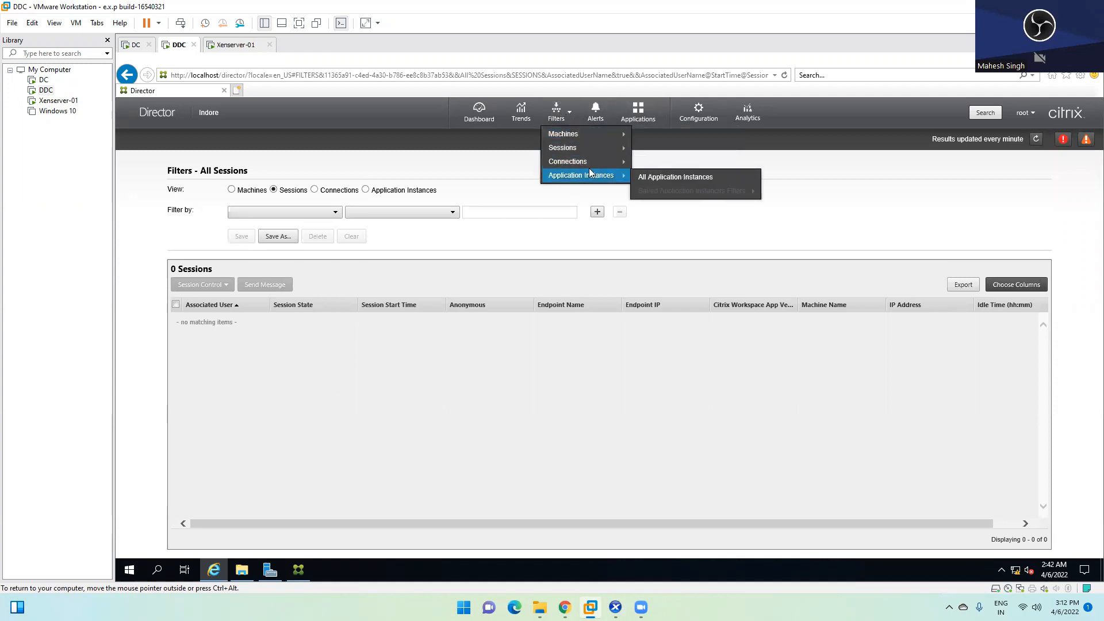
left_click(647, 117)
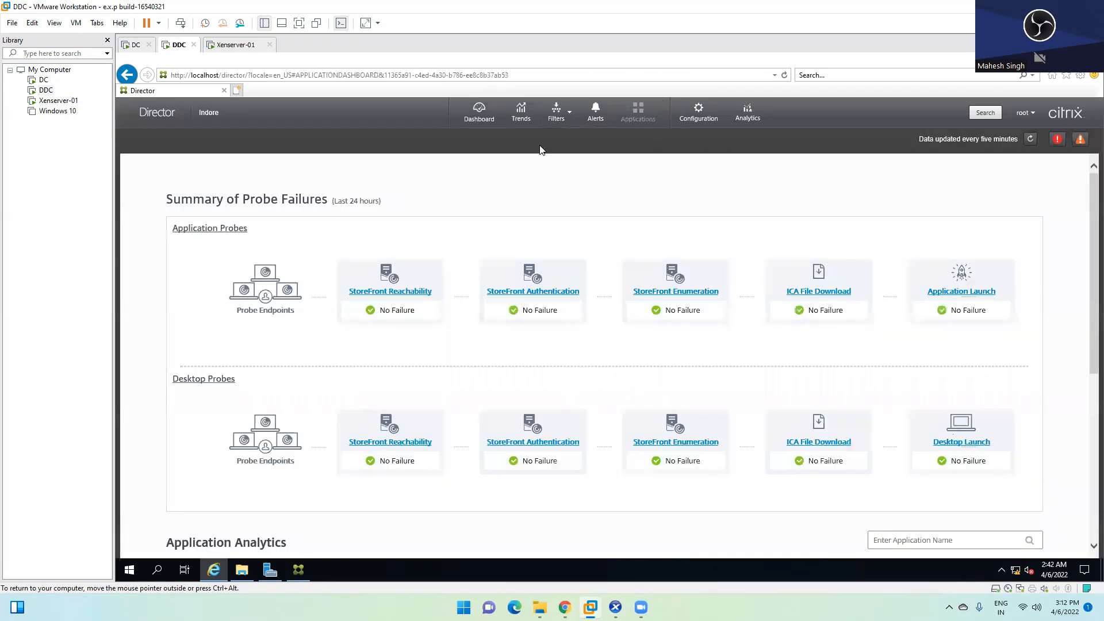
Step: Show All Machines, check both Multi-session and Single-session OS tabs, then switch to XenCenter
left_click(562, 119)
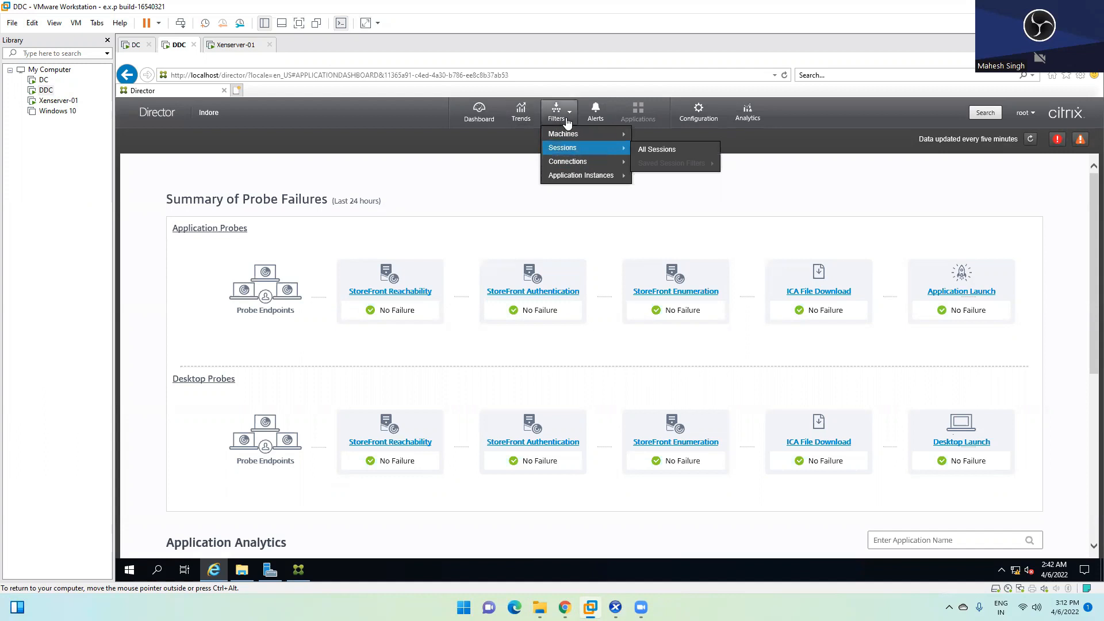
mouse_move(576, 133)
left_click(657, 136)
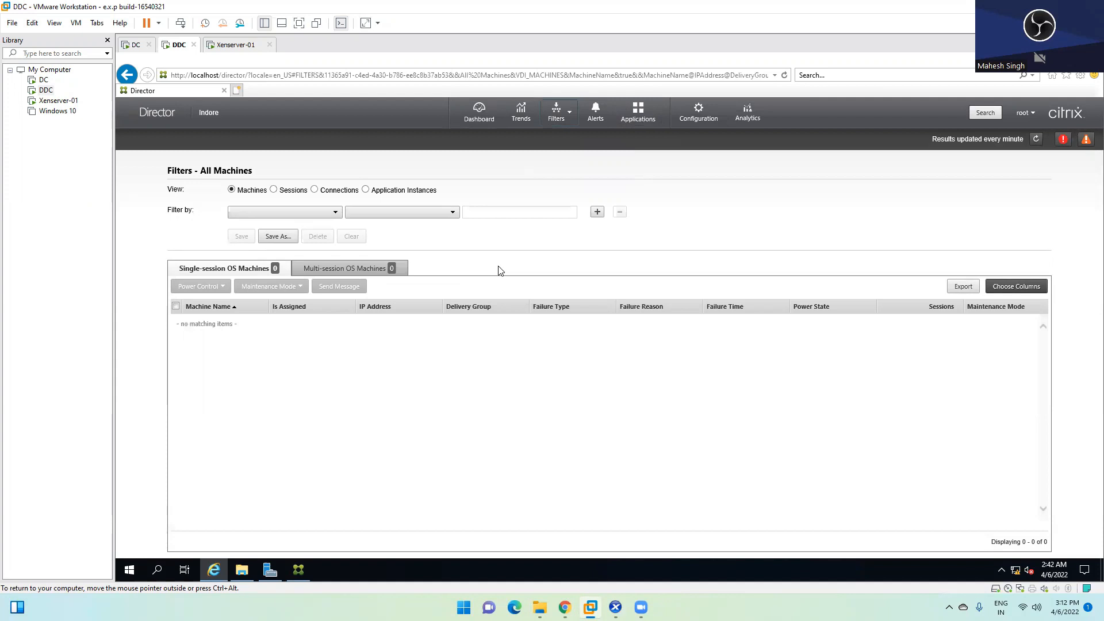
left_click(352, 269)
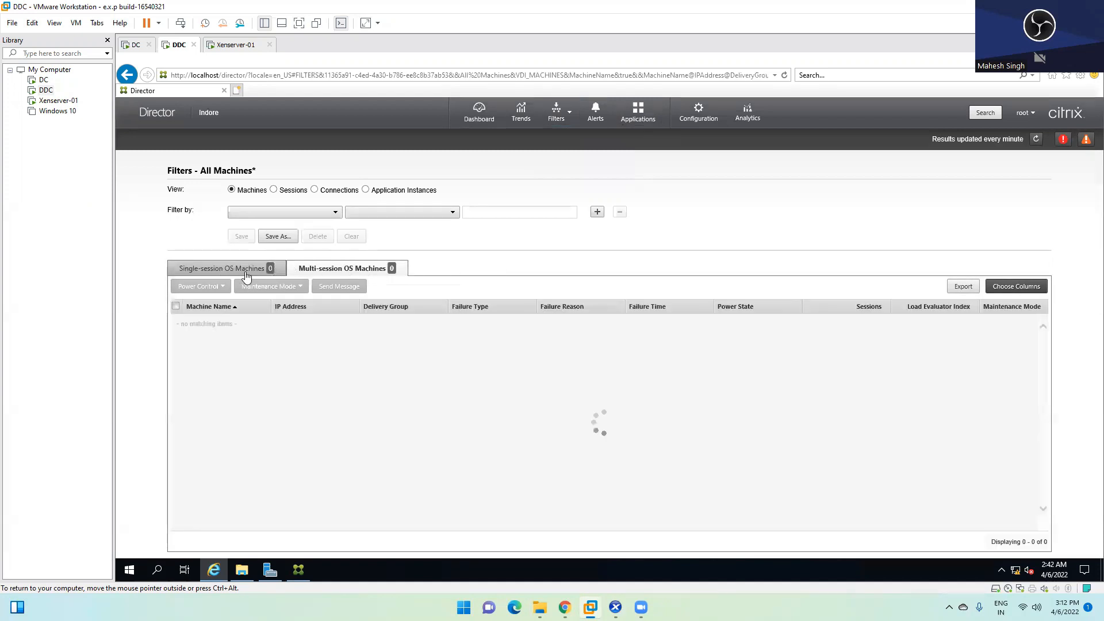
left_click(247, 270)
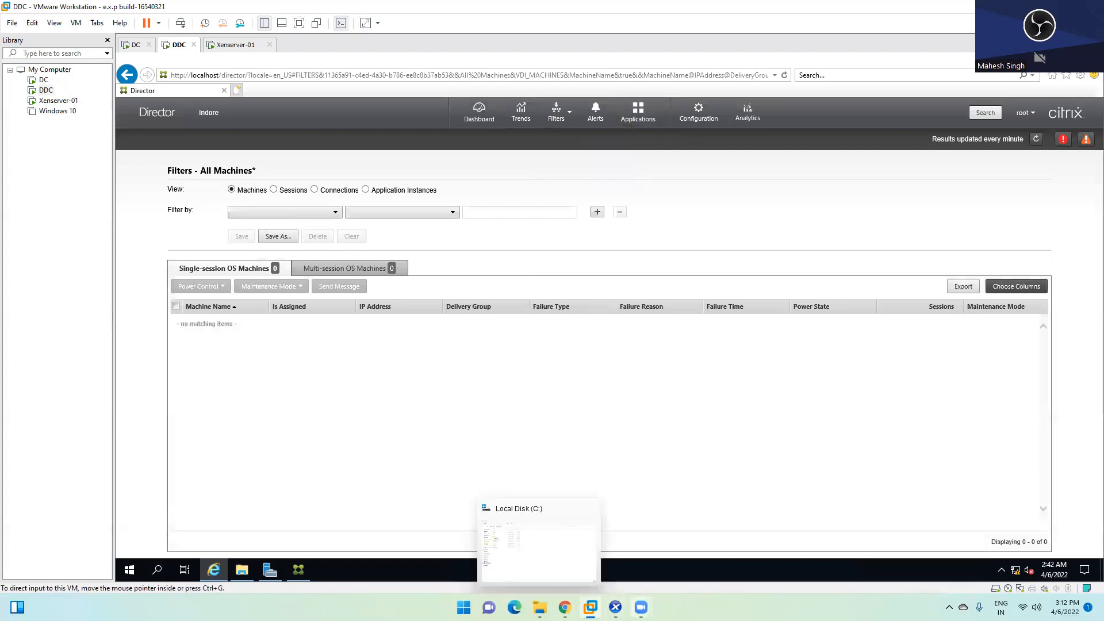
left_click(615, 607)
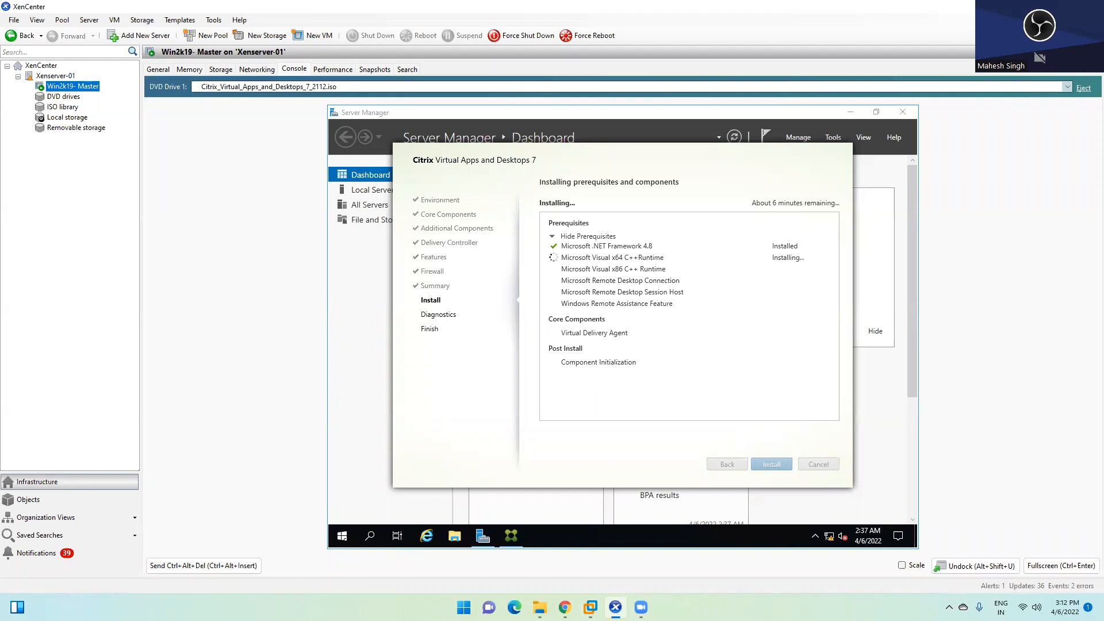
Step: Return to the Win2k19- Master console and briefly open its Start menu to check the installer
left_click(62, 97)
left_click(69, 87)
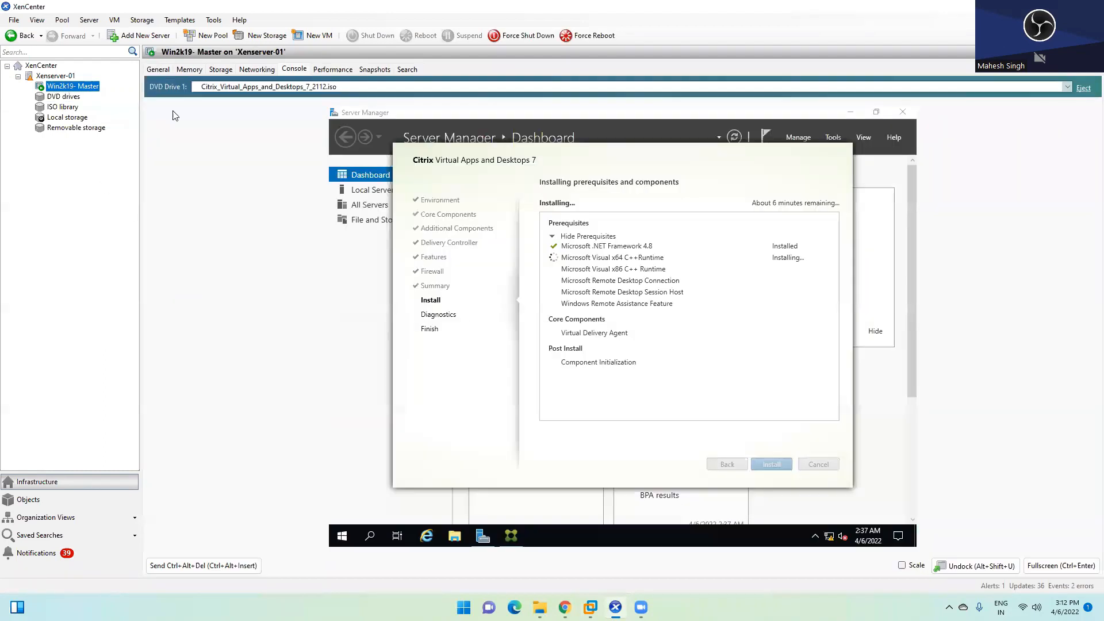
left_click(644, 269)
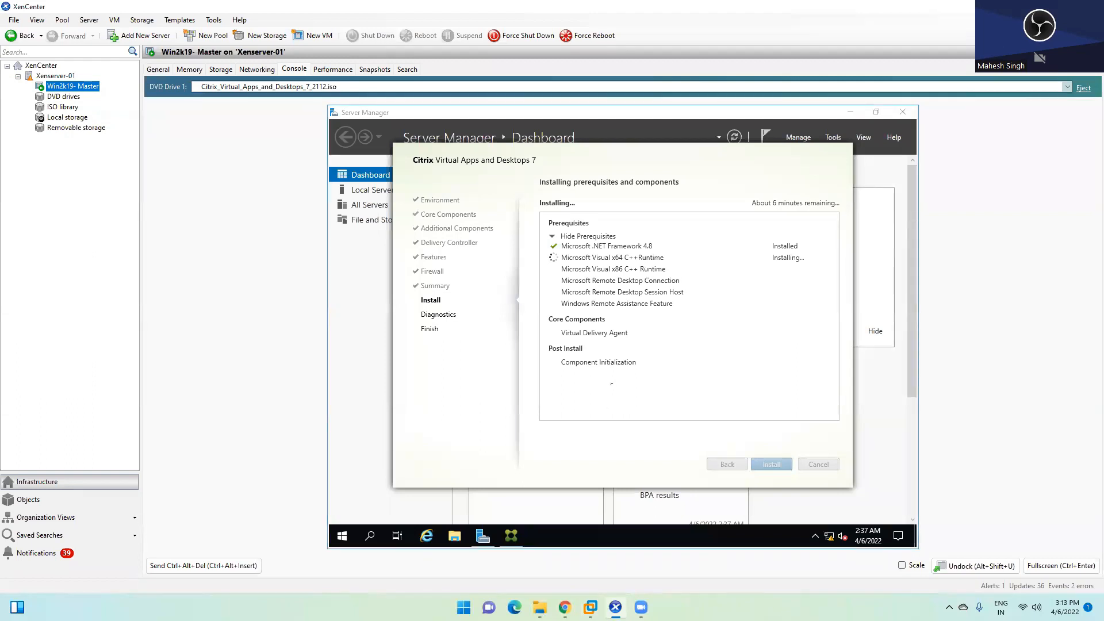
key("super")
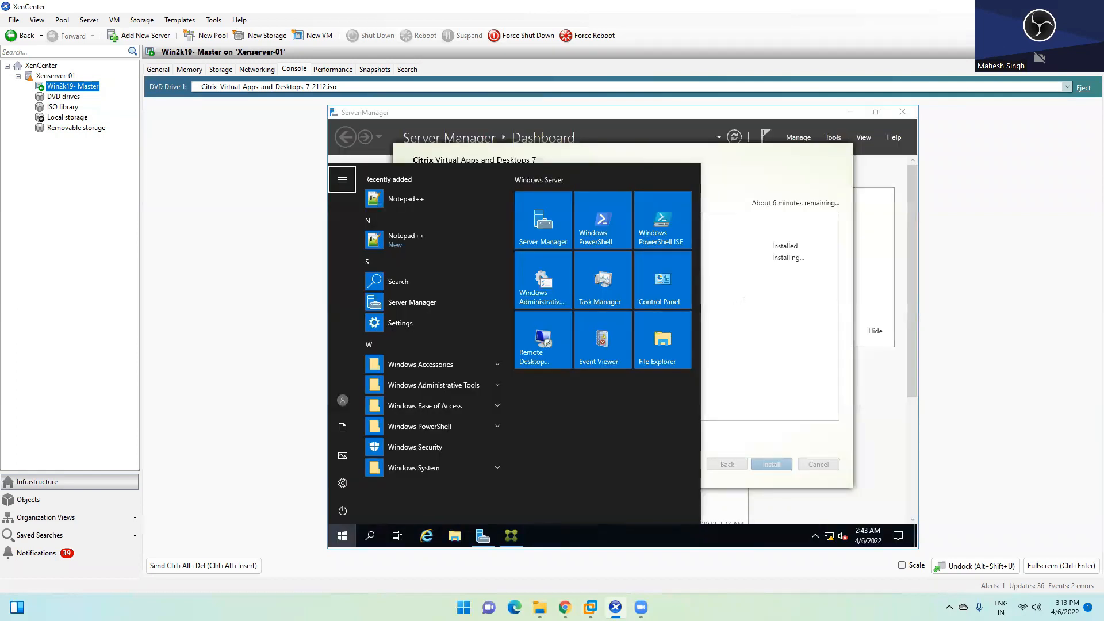
left_click(744, 299)
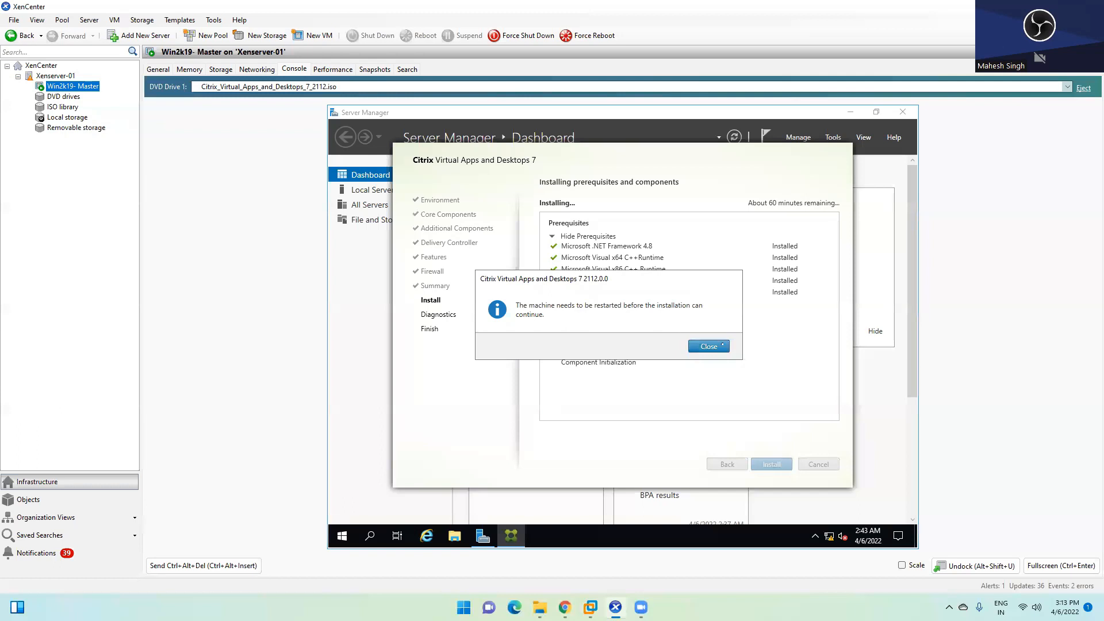
Step: Bring the restart-required message forward, accept it, and dismiss the sign-out notice
key("alt+Tab")
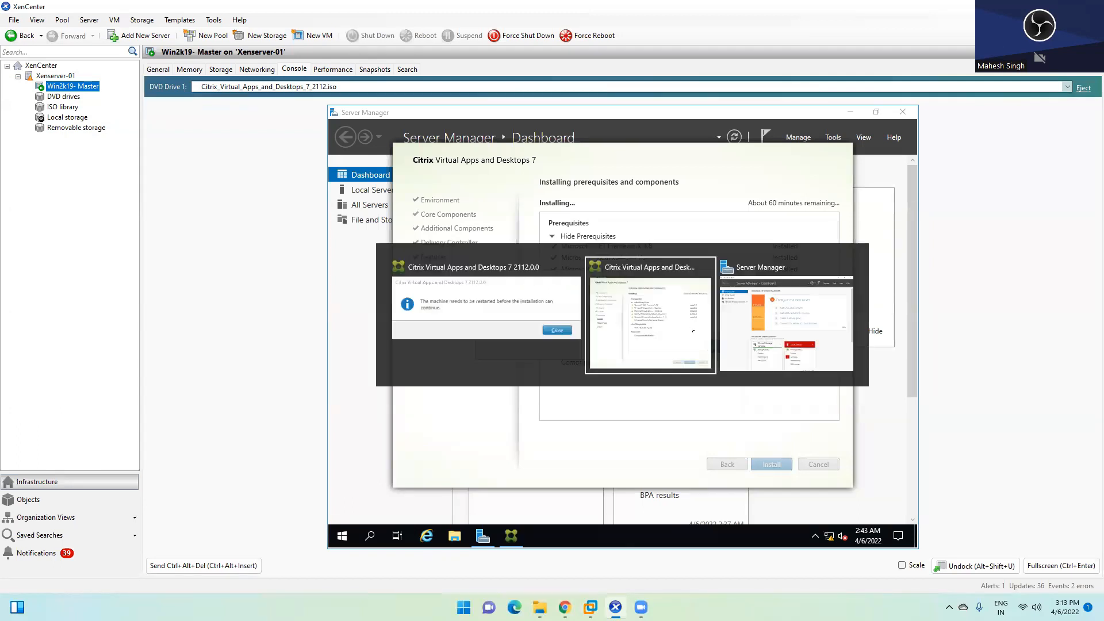
key("alt+Tab")
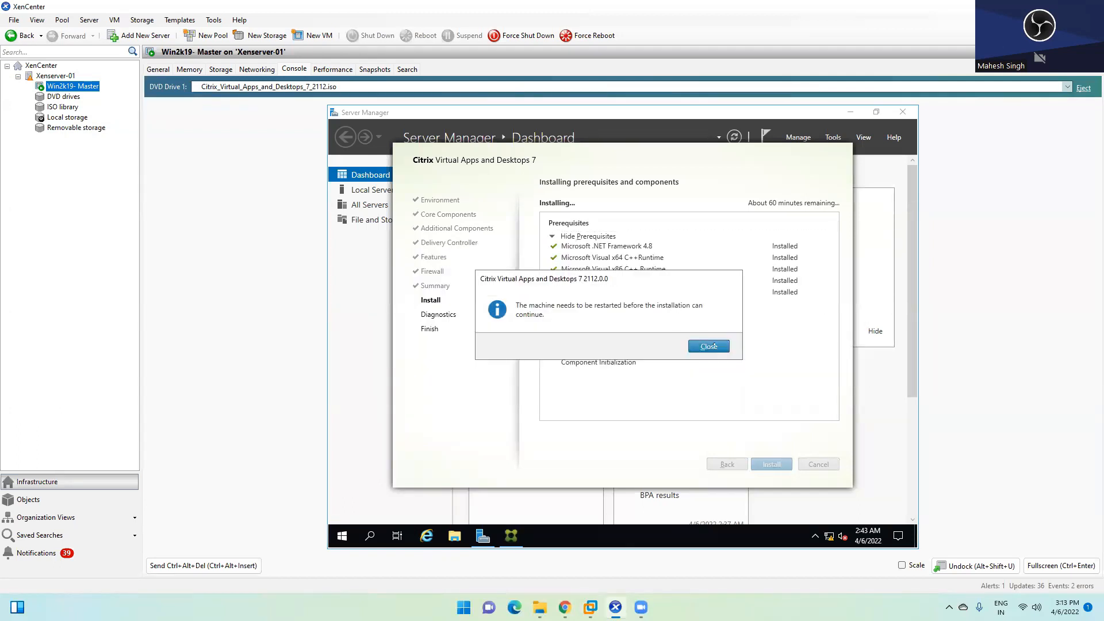
key("Return")
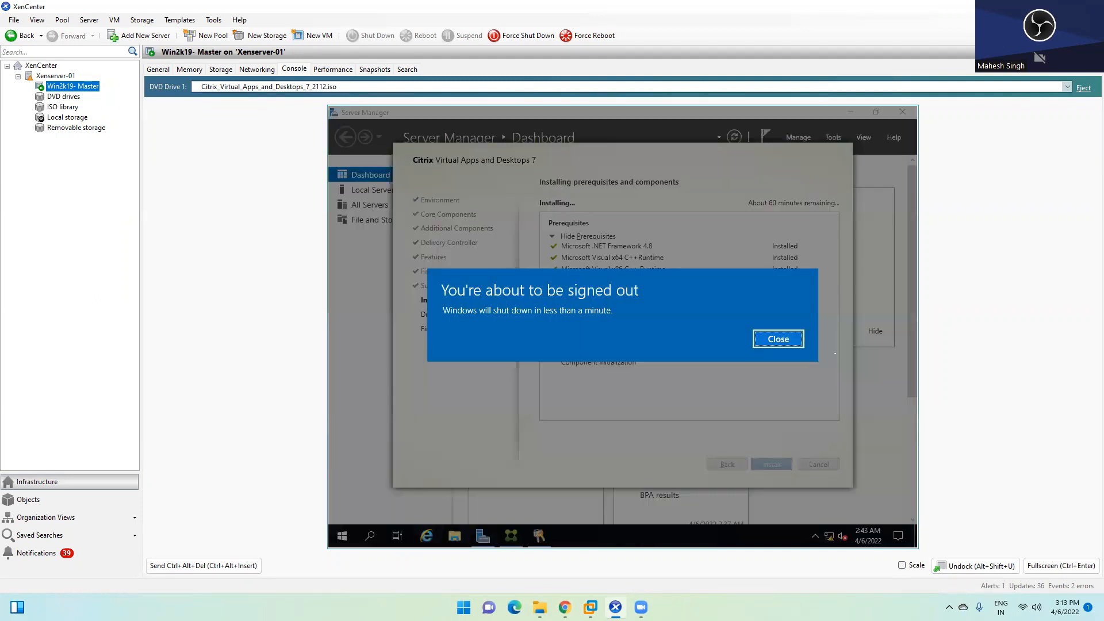
key("Return")
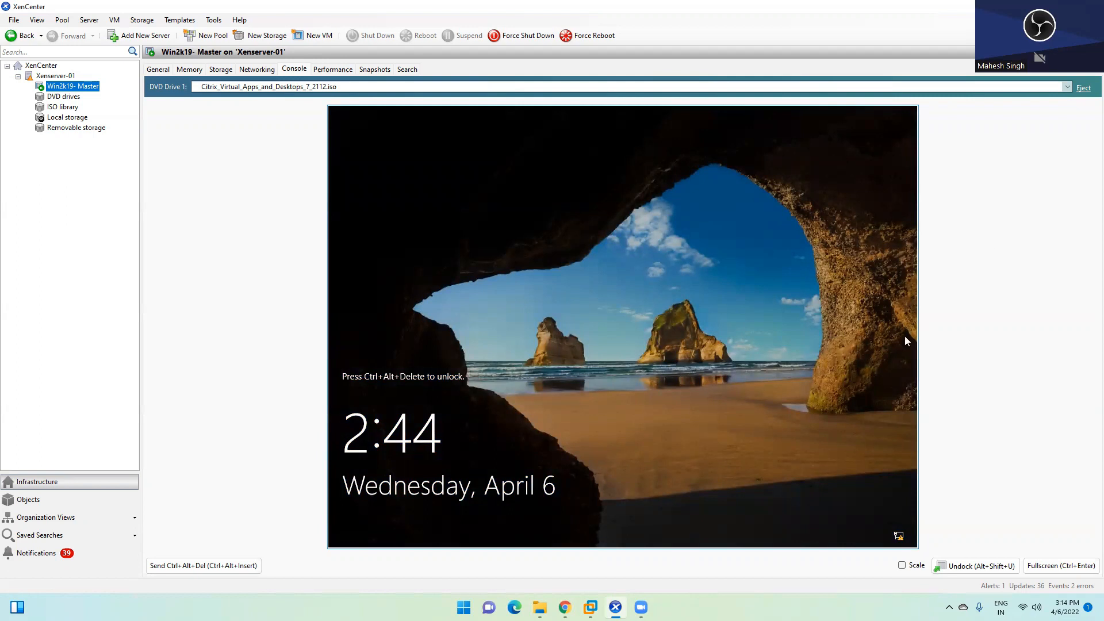
Step: Send Ctrl+Alt+Del and sign in to the master VM with the admin account and password
left_click(196, 566)
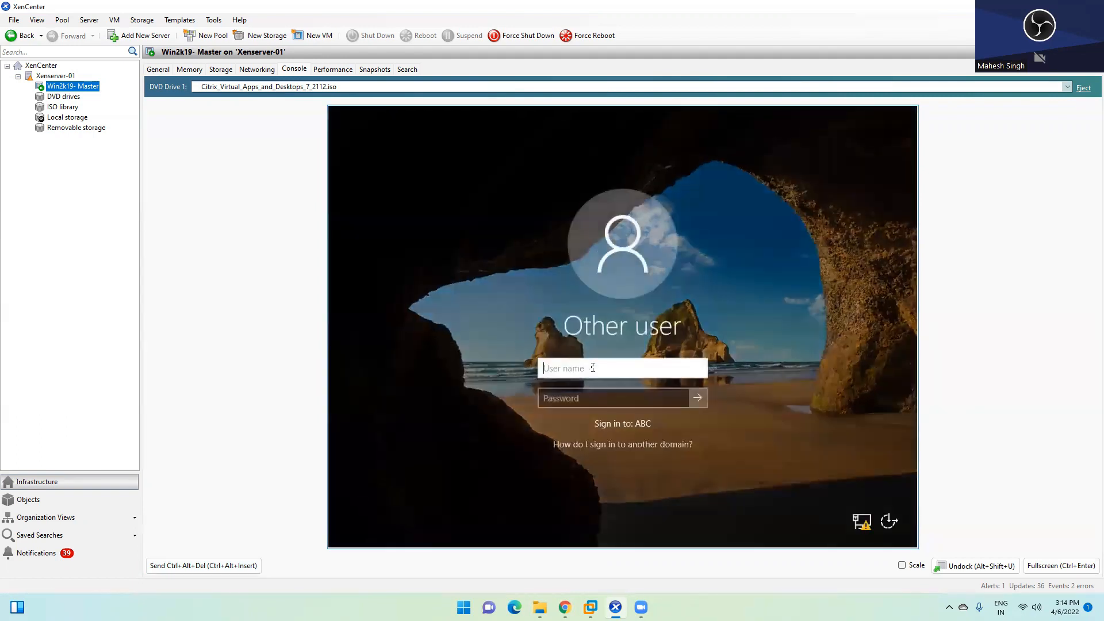
type("root")
key("Tab")
type("••••••")
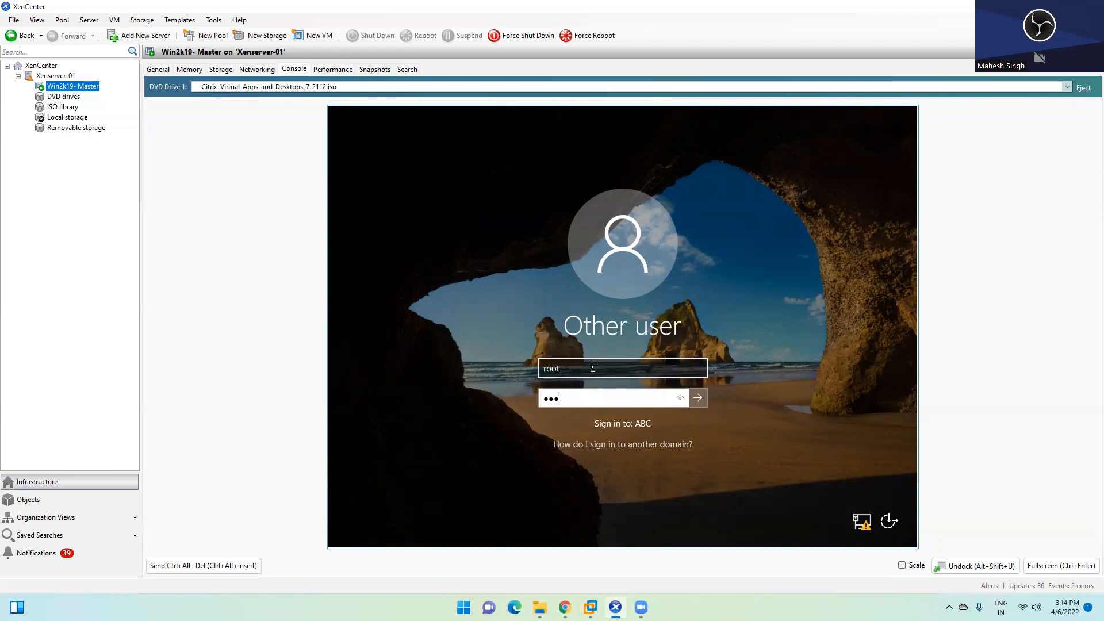
type("••••")
key("Return")
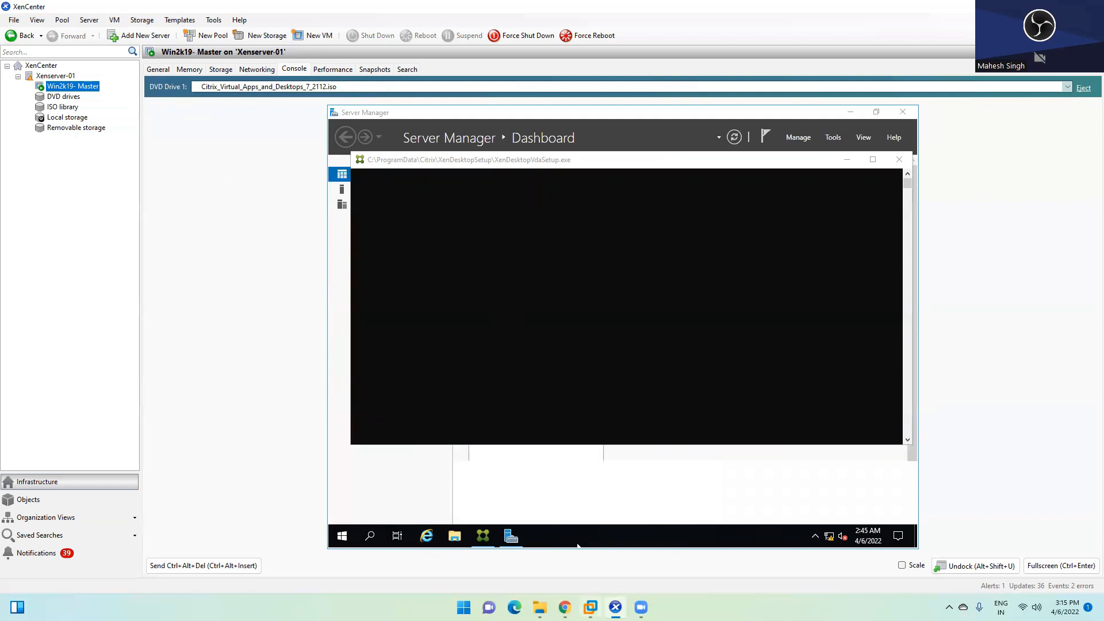
Step: Bring the DC virtual machine forward and unlock it with the password
mouse_move(591, 607)
left_click(463, 544)
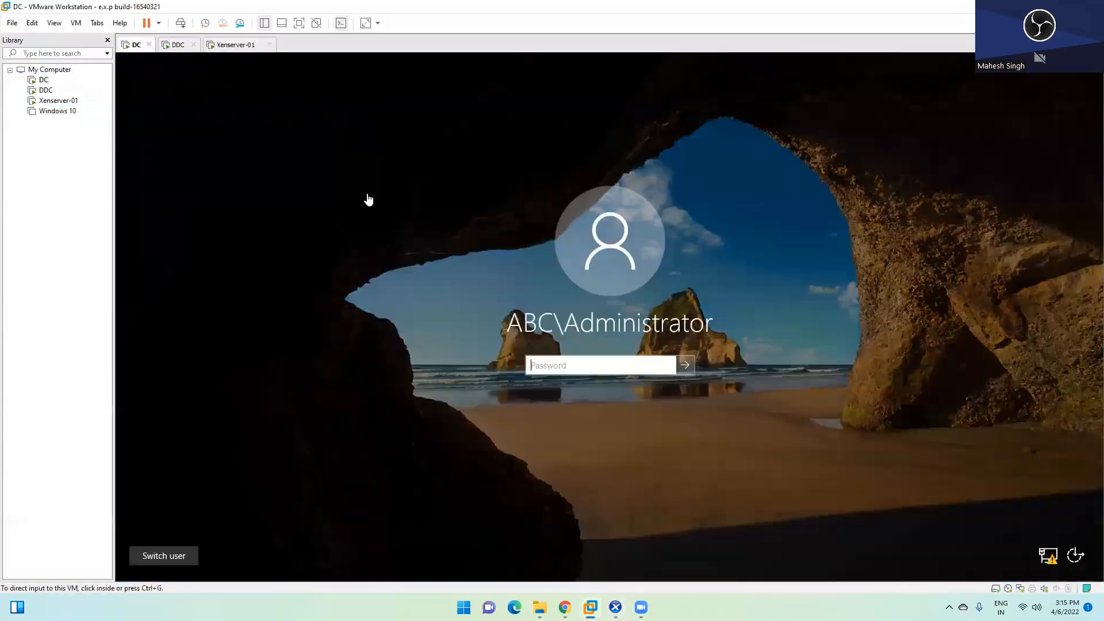
left_click(561, 367)
type("*********")
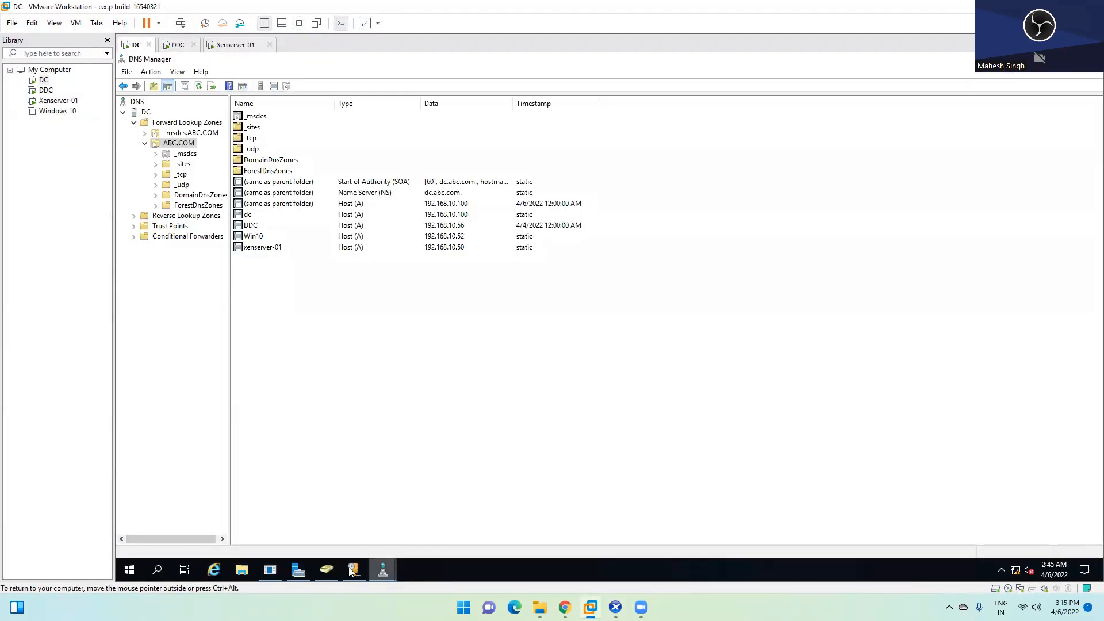
Step: In Active Directory Users and Computers, open ABC.COM's Users container and select testuser1
left_click(326, 570)
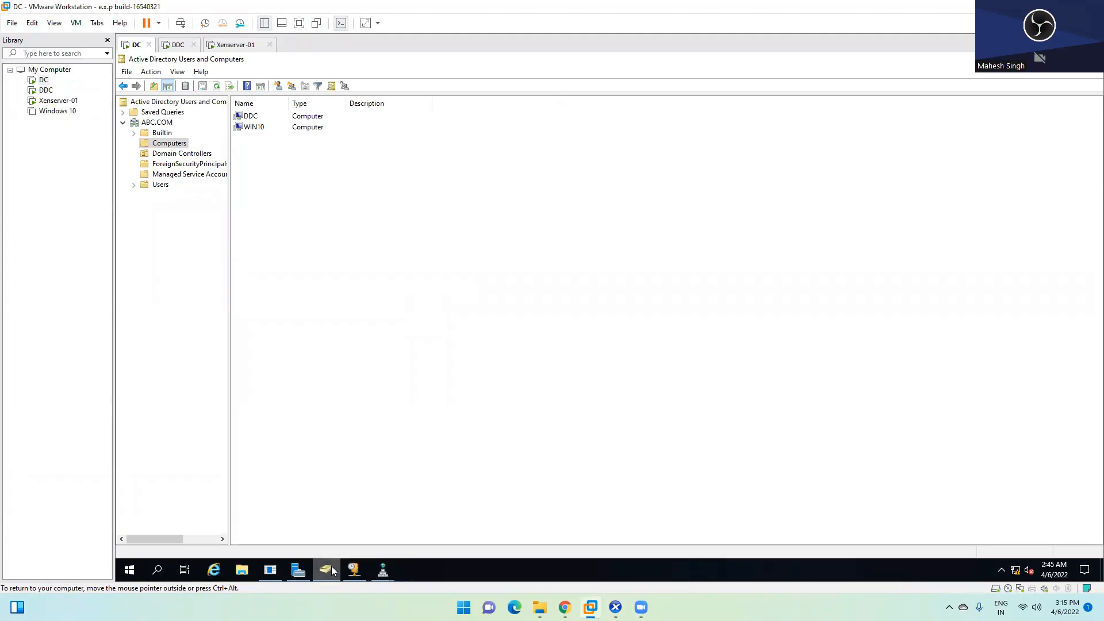
left_click(353, 569)
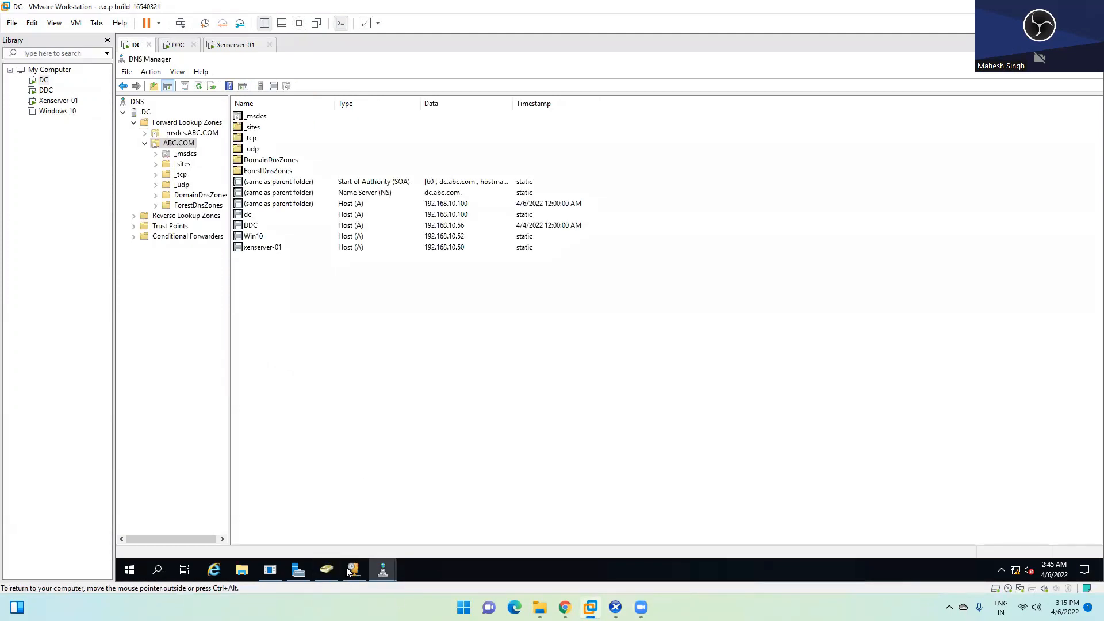
left_click(326, 570)
left_click(161, 185)
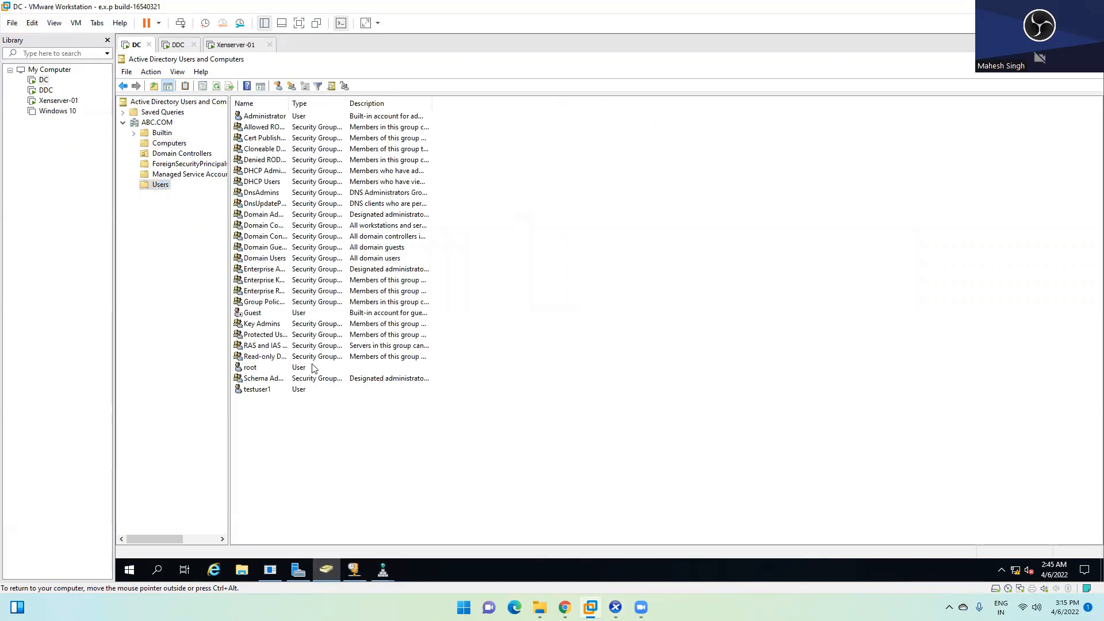
left_click(260, 391)
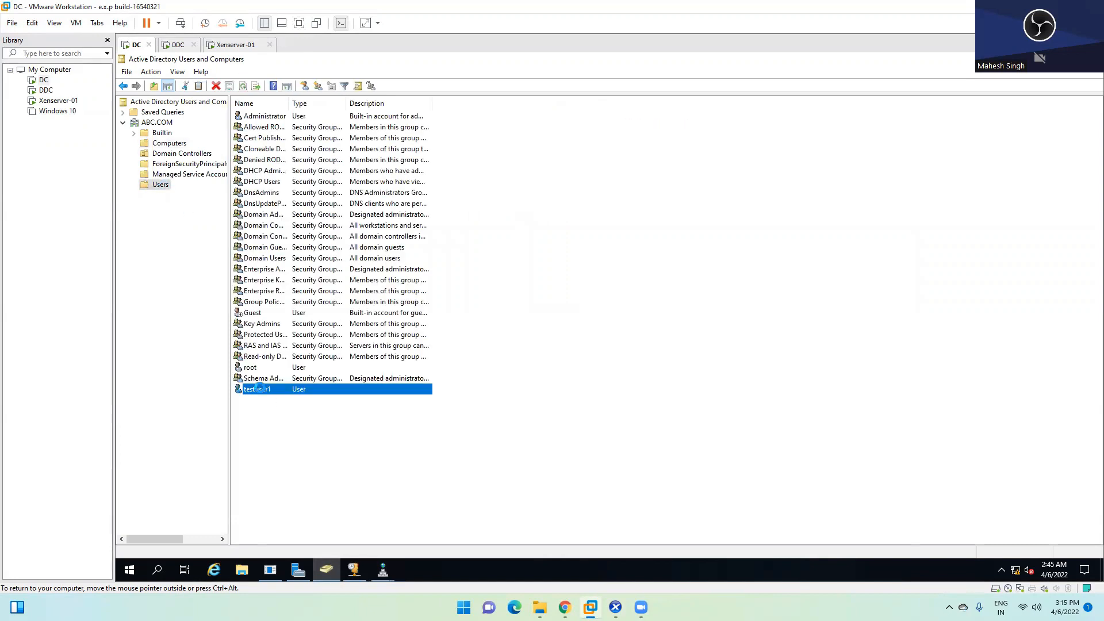
Step: Review testuser1's account and group membership (Domain Users only), then open the Users container's New menu
right_click(260, 392)
left_click(296, 364)
left_click(582, 199)
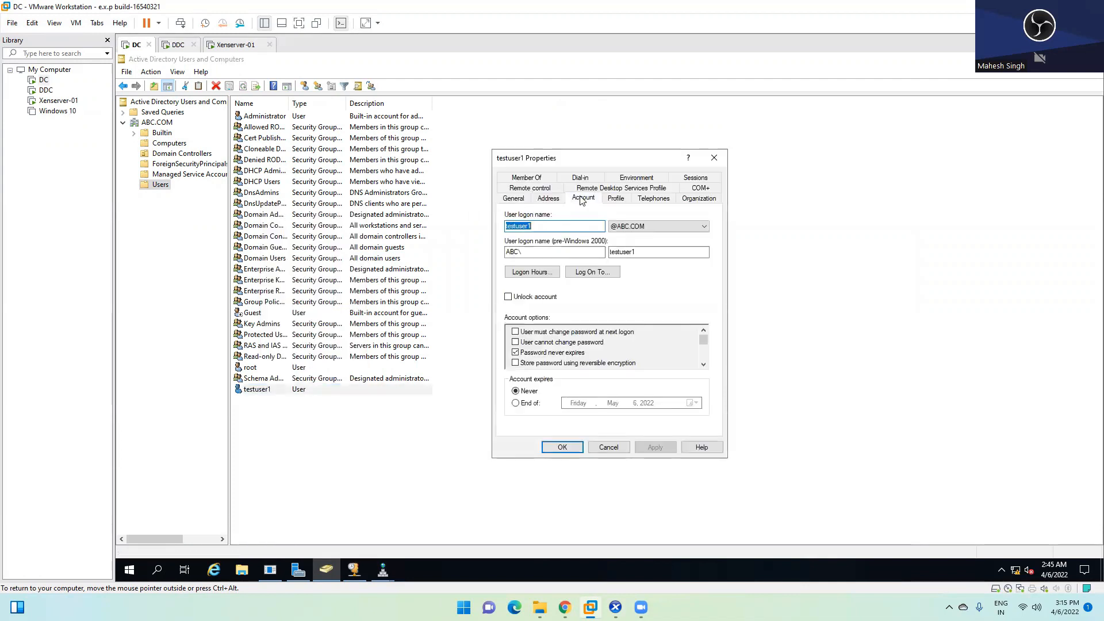
left_click(526, 178)
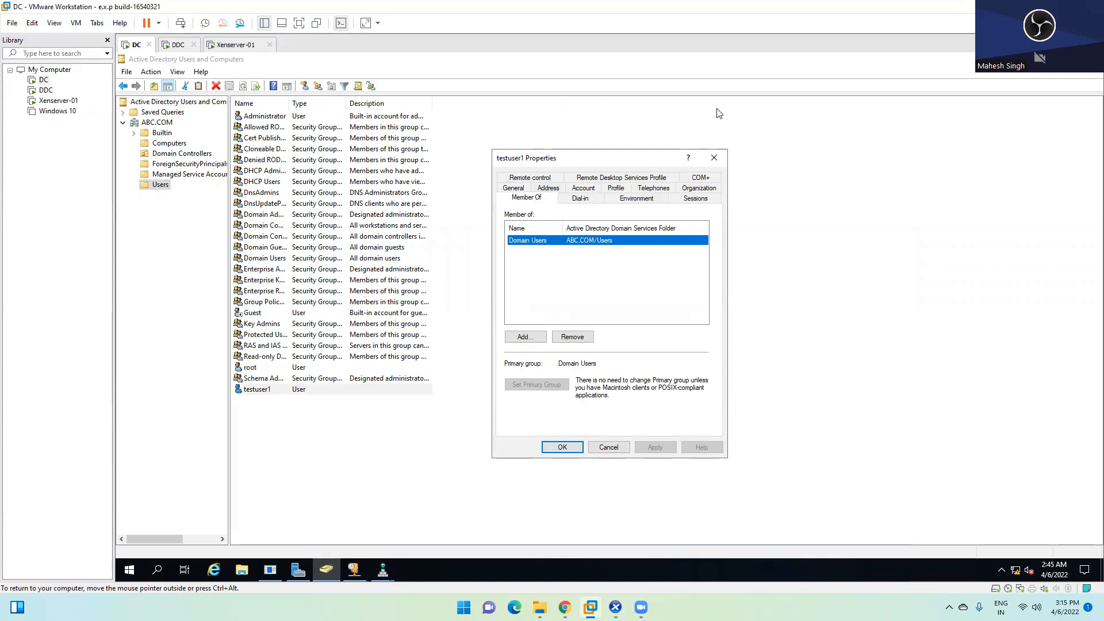
left_click(715, 158)
left_click(292, 439)
left_click(264, 391)
right_click(264, 391)
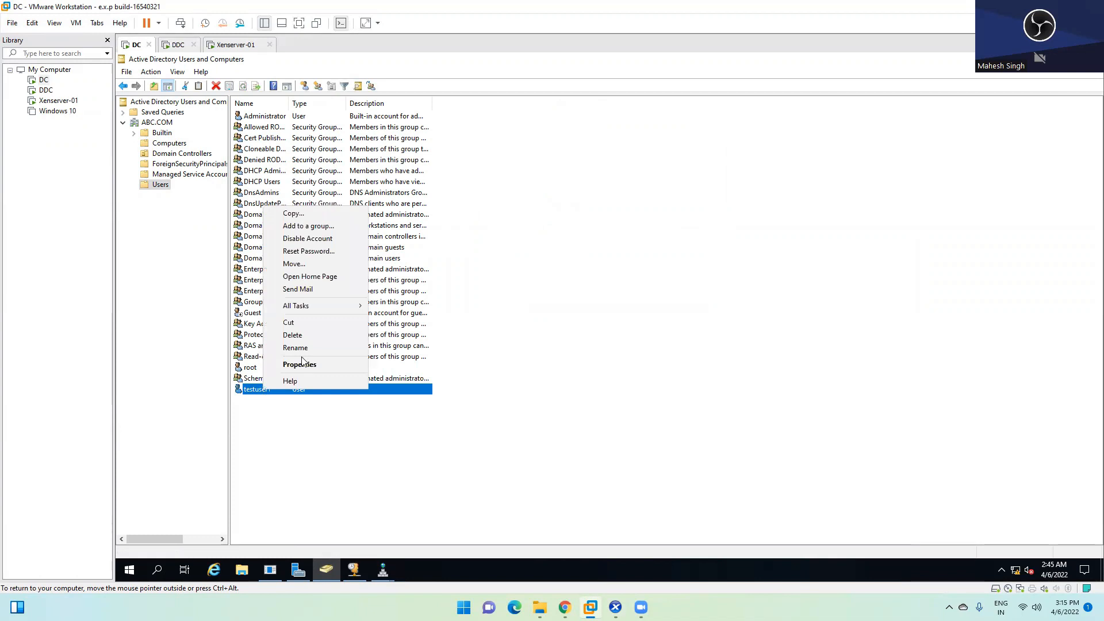
left_click(296, 363)
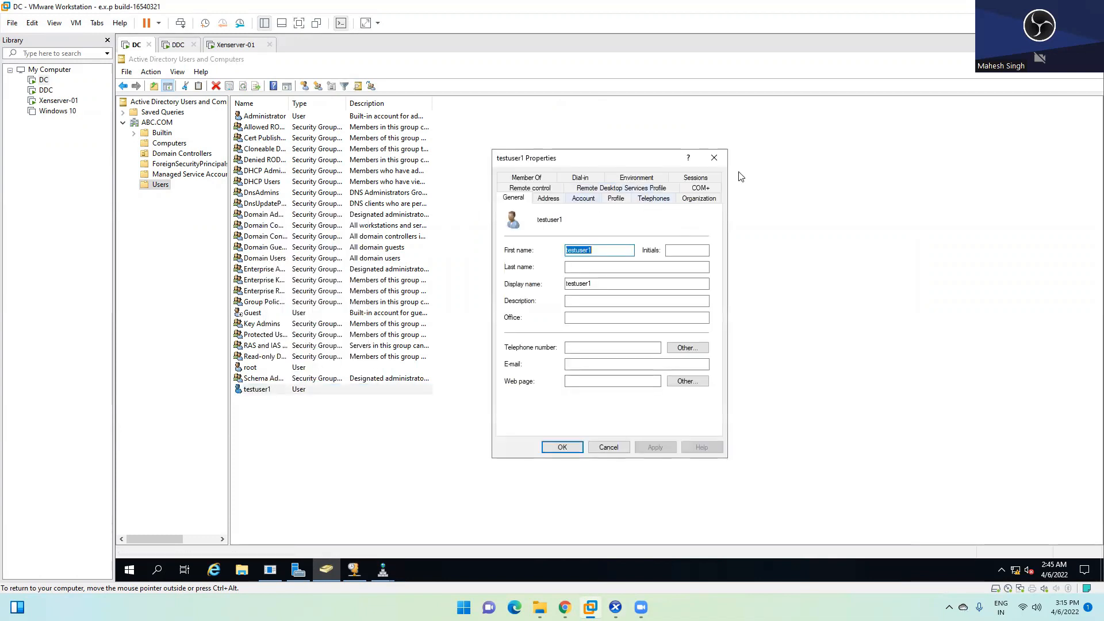
left_click(714, 157)
right_click(290, 419)
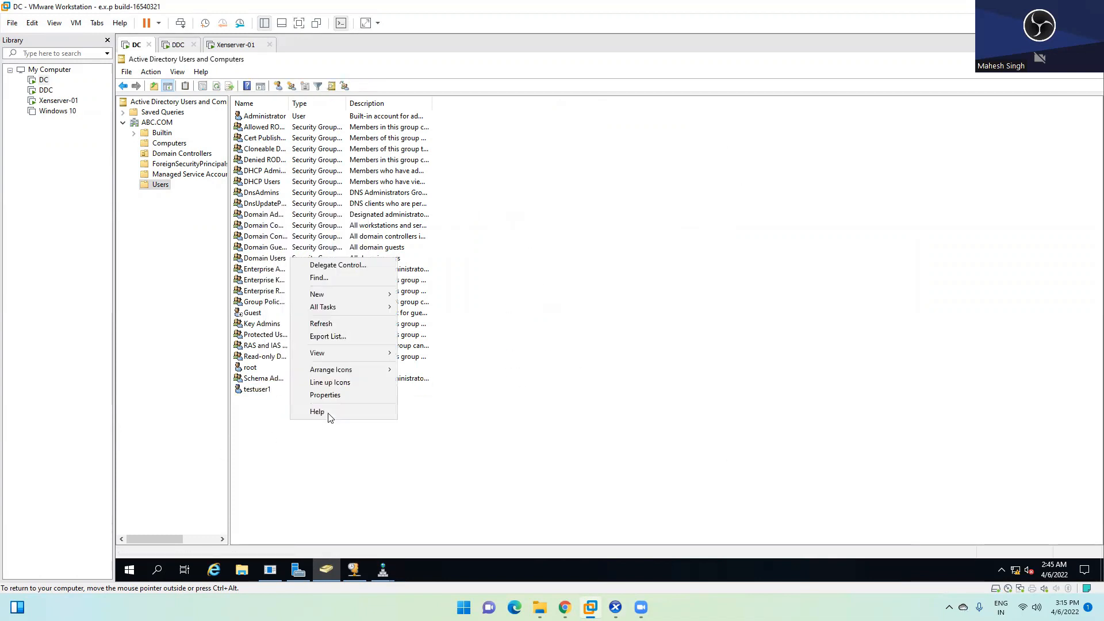
mouse_move(338, 297)
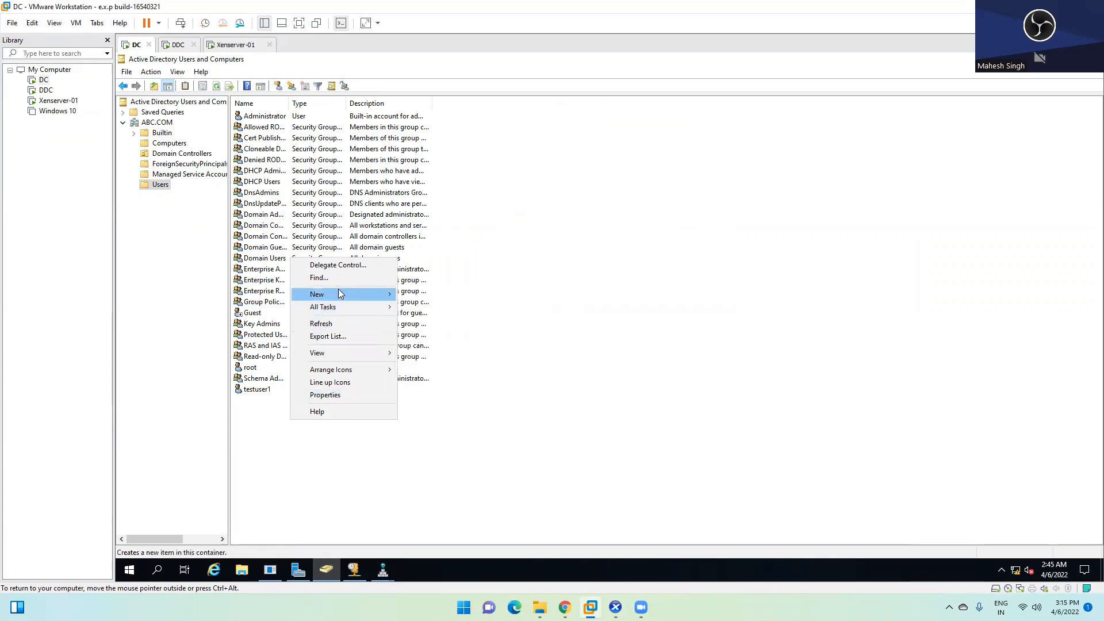
Step: Start a new user with first name 'testuser' and logon name testuser2
left_click(439, 420)
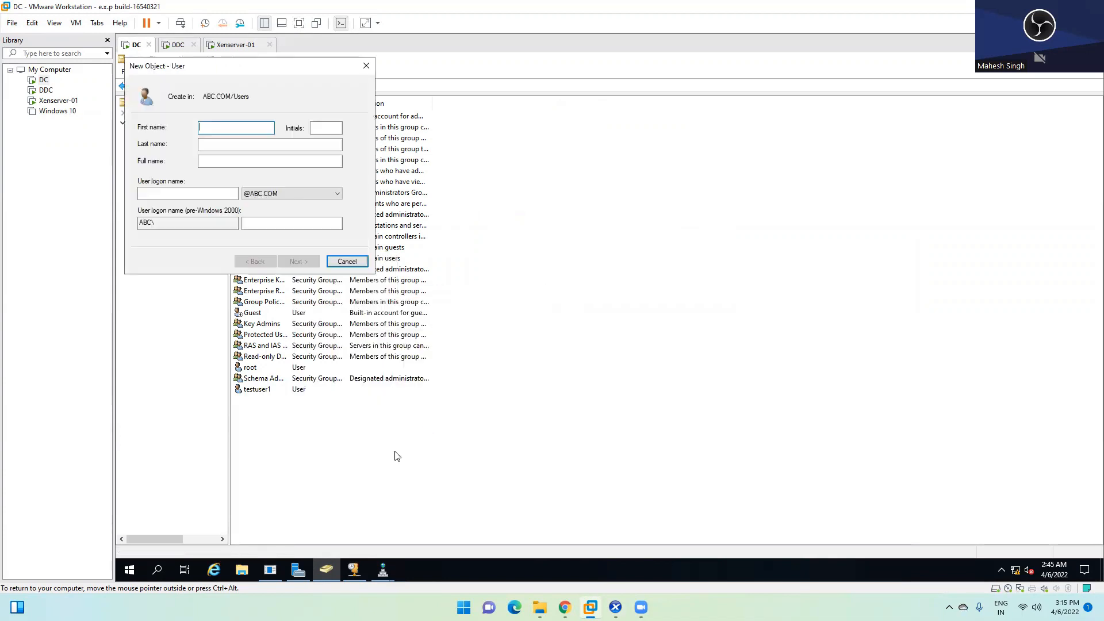
type("testuser")
key("Tab")
key("Tab")
key("Tab")
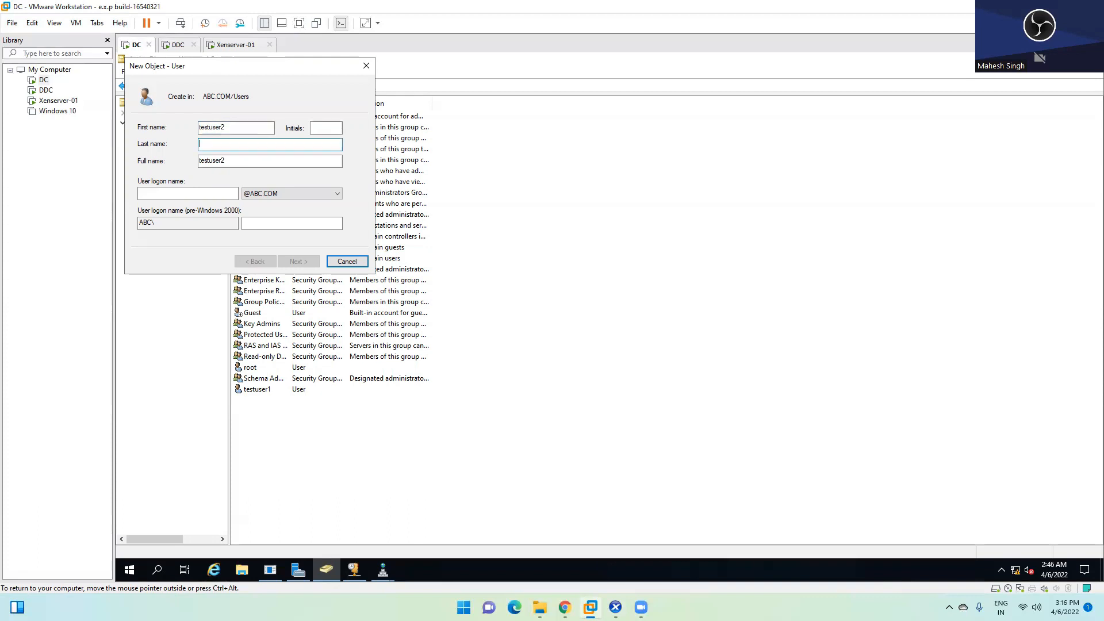
type("te")
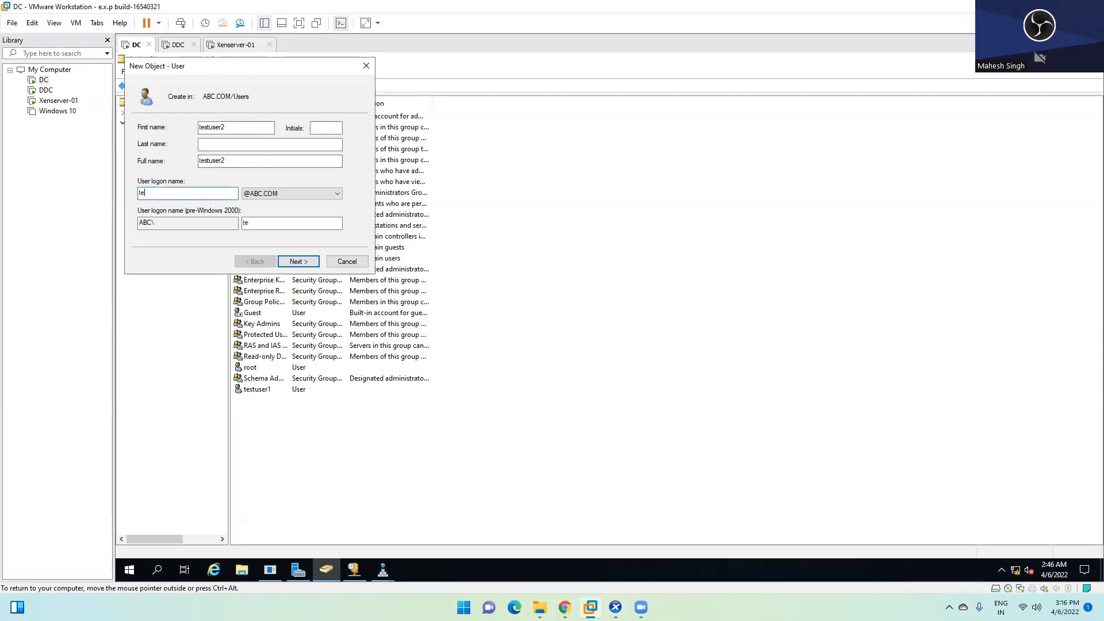
type("stuser2")
Step: Set its password to never expire without a forced change at logon, and finish the wizard
left_click(299, 262)
type("•••••••••")
key("Tab")
type("••••••")
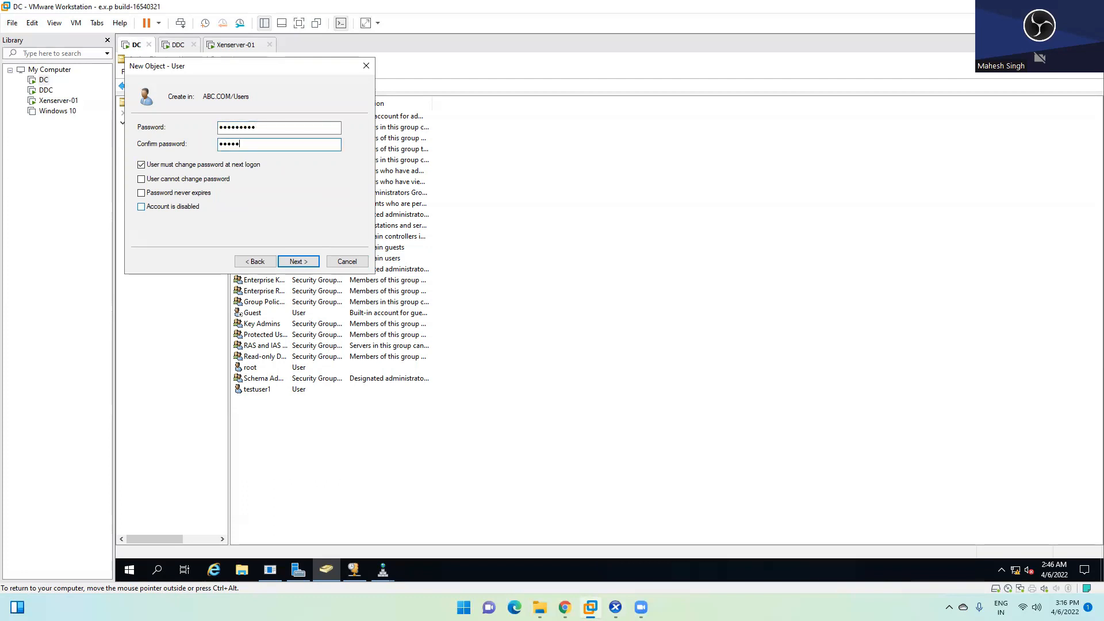
type("•••")
left_click(166, 165)
left_click(164, 193)
left_click(299, 262)
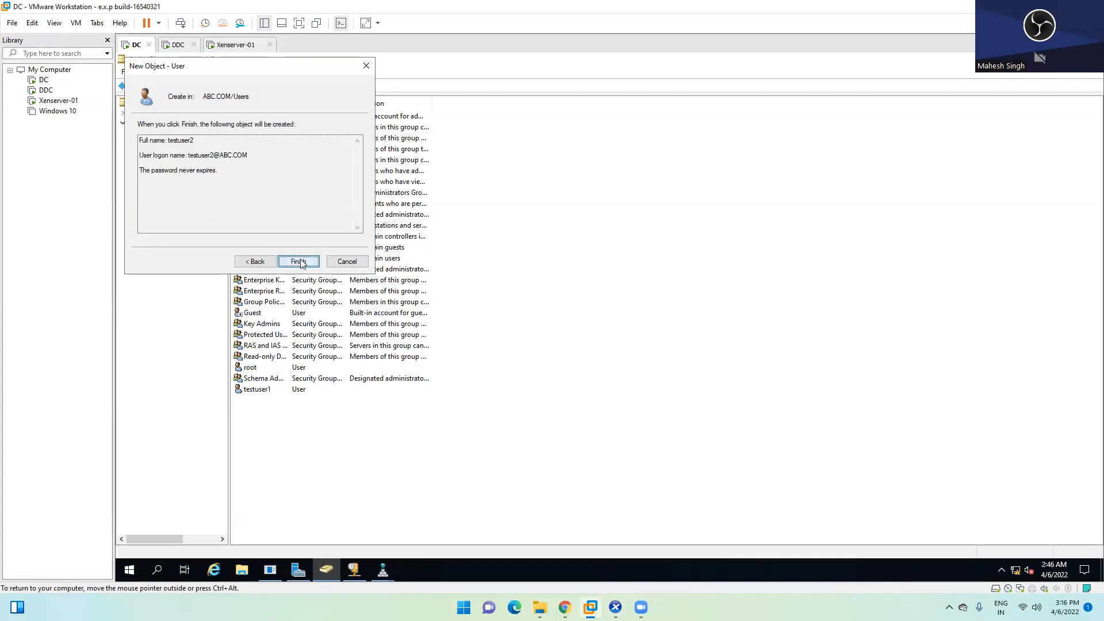
left_click(298, 262)
Step: Reset testuser1's password, entering and confirming the new one, and unlock the account
left_click(269, 390)
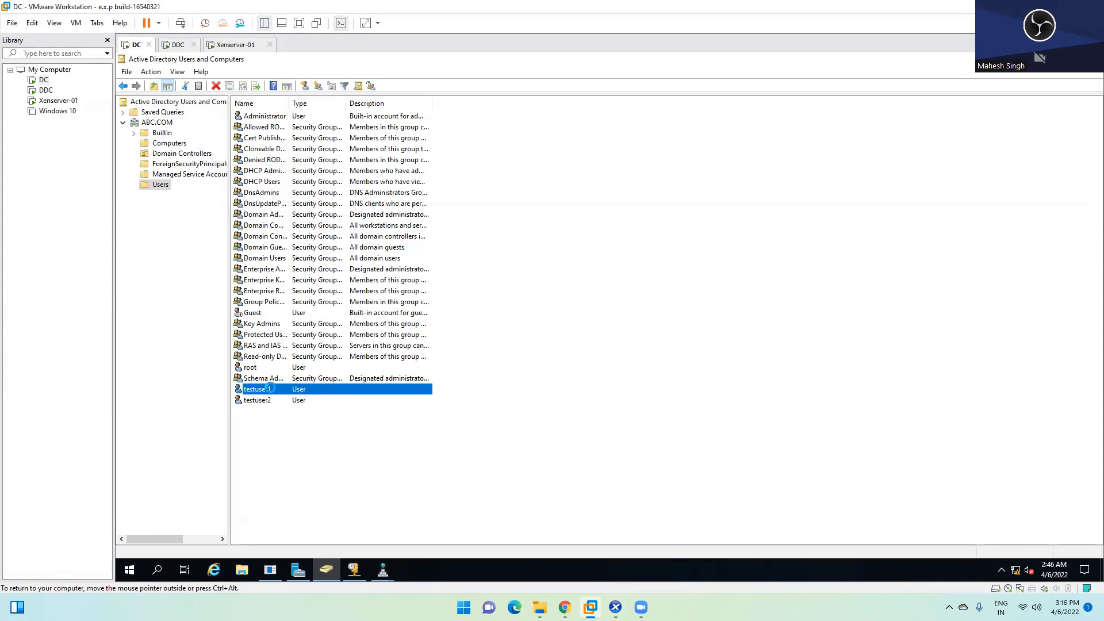
right_click(269, 389)
left_click(319, 259)
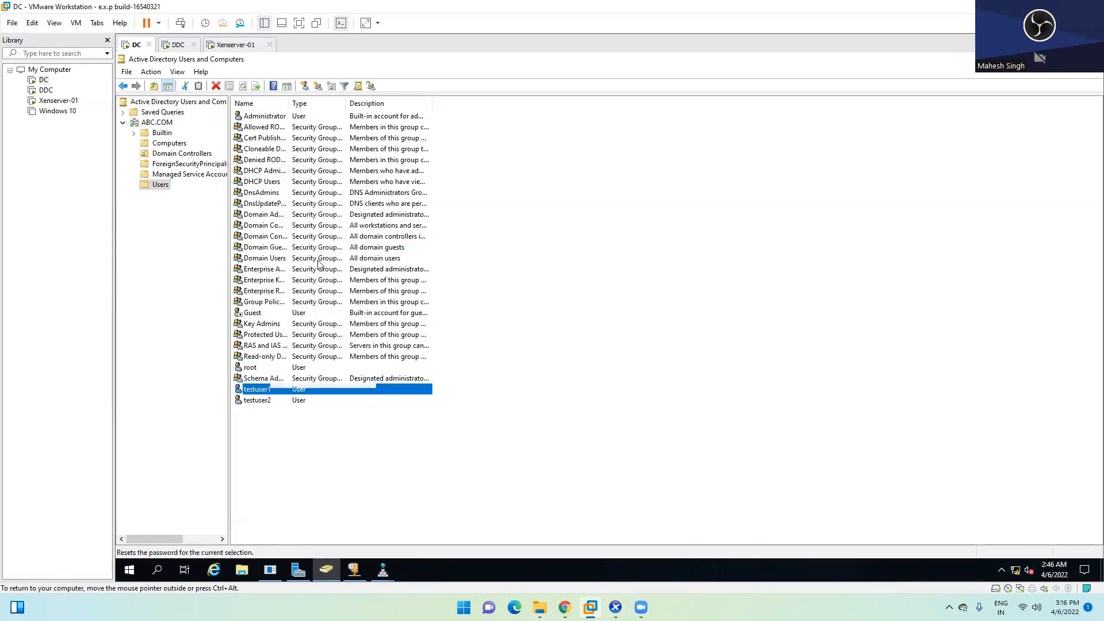
type("•••••••••")
key("Tab")
type("•••••••••")
left_click(547, 341)
left_click(643, 365)
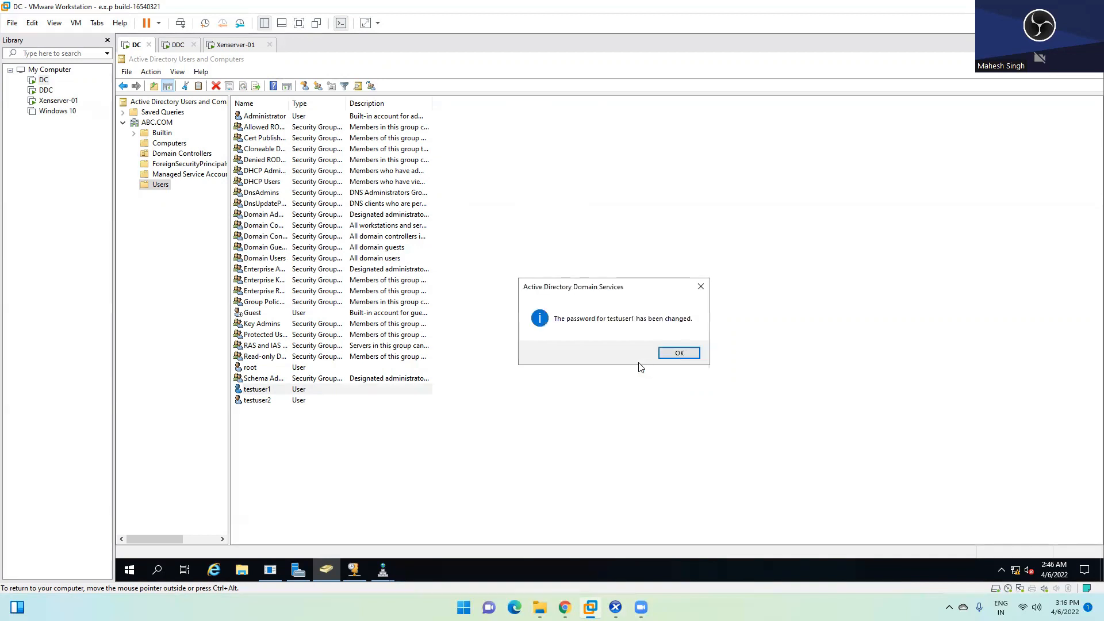
left_click(674, 353)
Step: Review testuser2 and testuser1, check the Citrix install in XenCenter, then return to the DDC
left_click(269, 400)
left_click(268, 390)
left_click(265, 400)
left_click(642, 608)
left_click(616, 608)
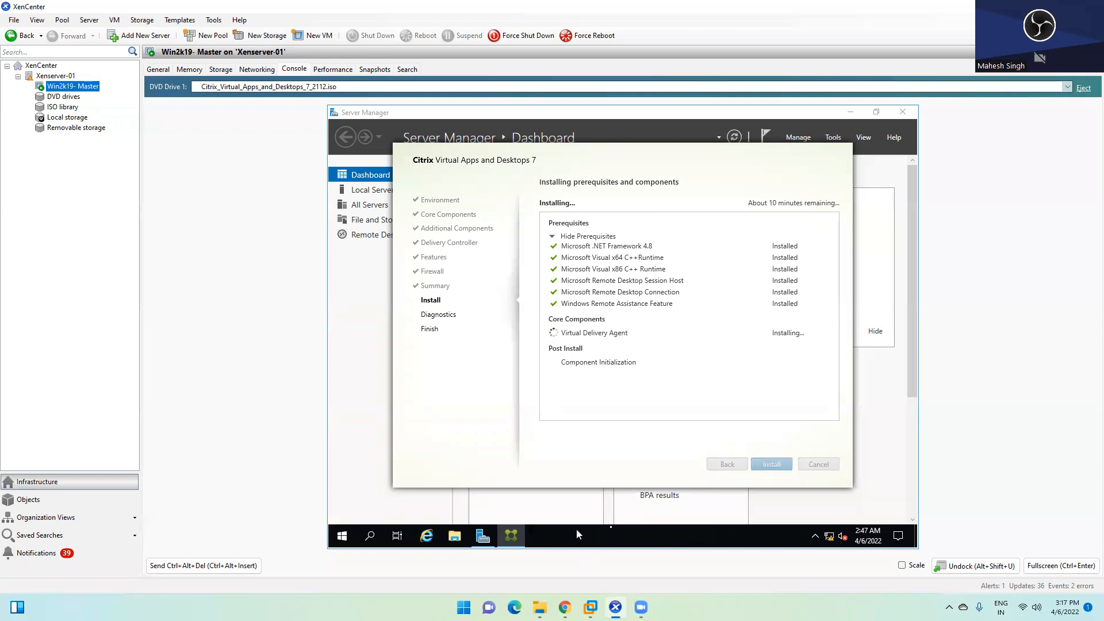
mouse_move(590, 607)
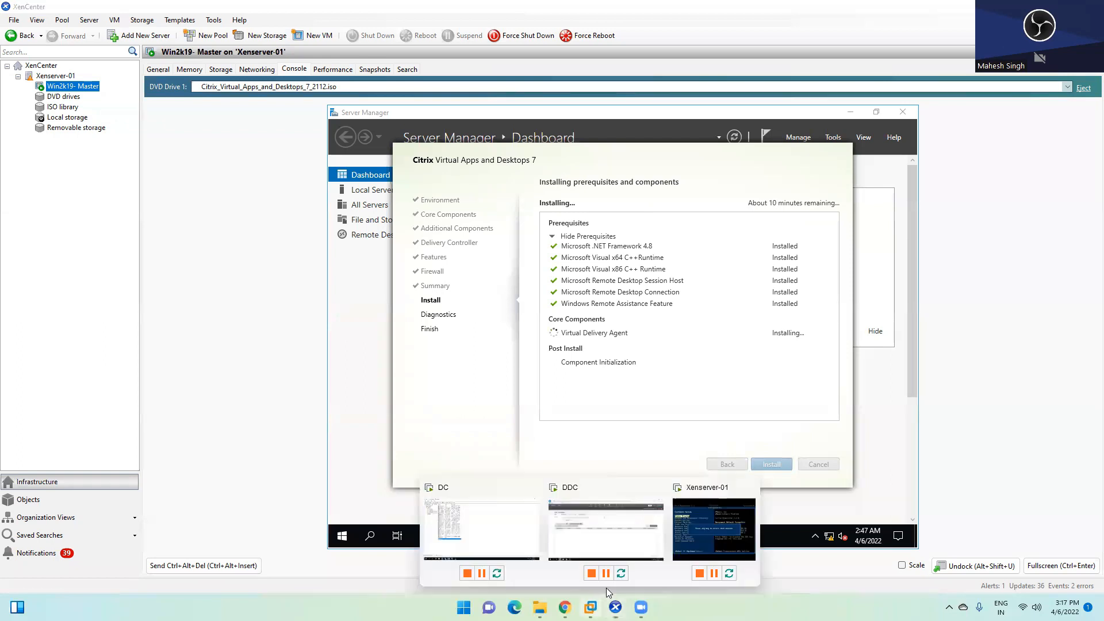
left_click(633, 521)
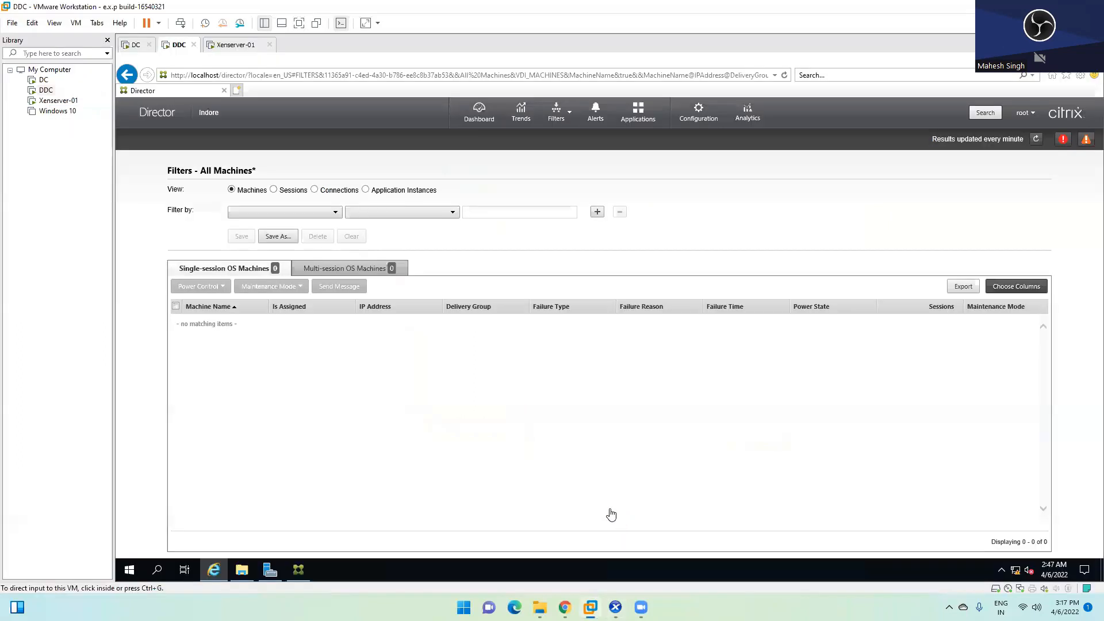
Step: Open Citrix Studio on the DDC, view Machine Catalogs, and glance at XenCenter's install progress
left_click(301, 570)
left_click(299, 570)
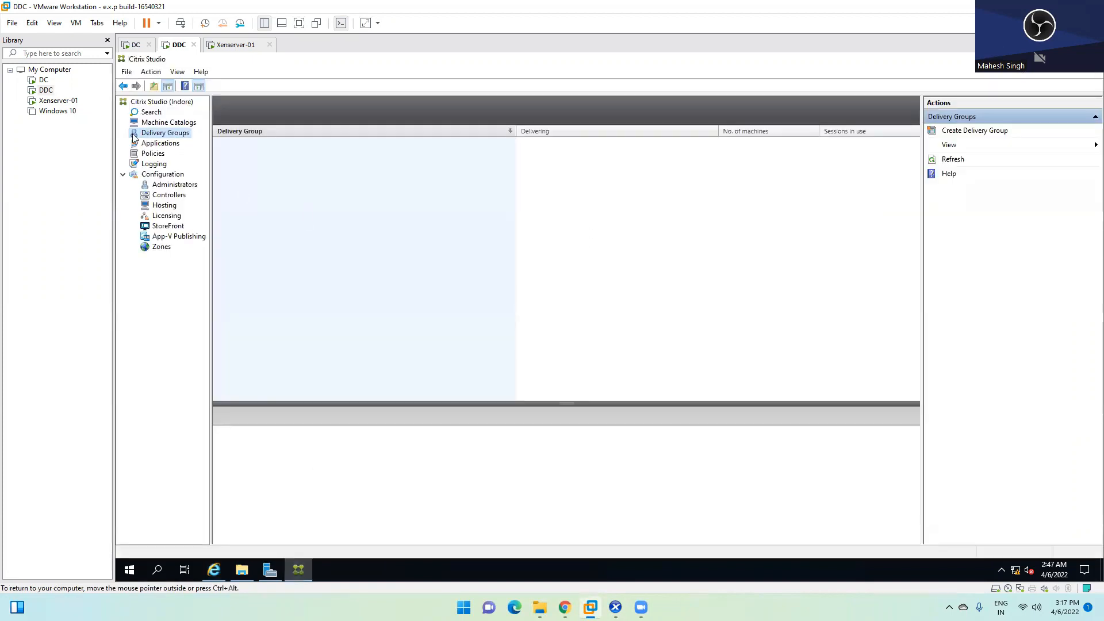
left_click(160, 123)
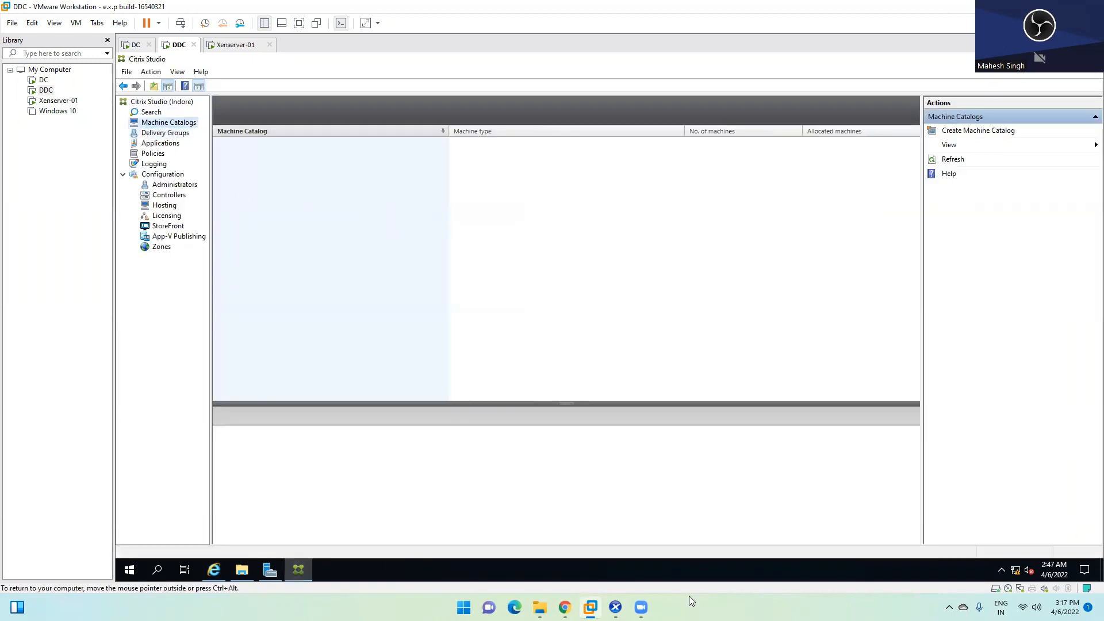
left_click(621, 594)
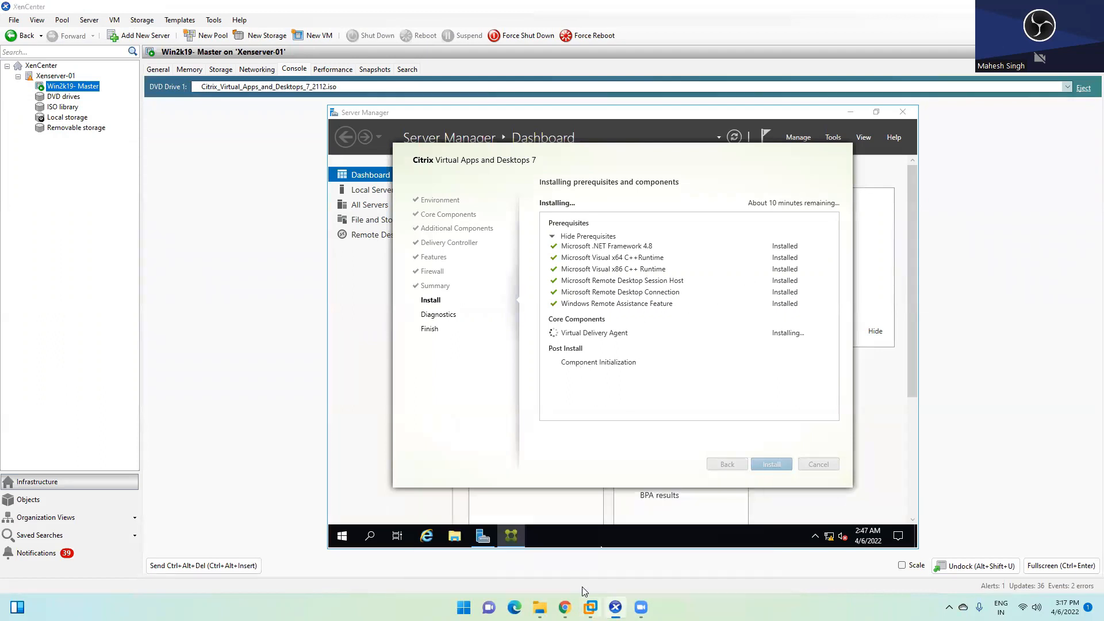
mouse_move(586, 595)
left_click(610, 512)
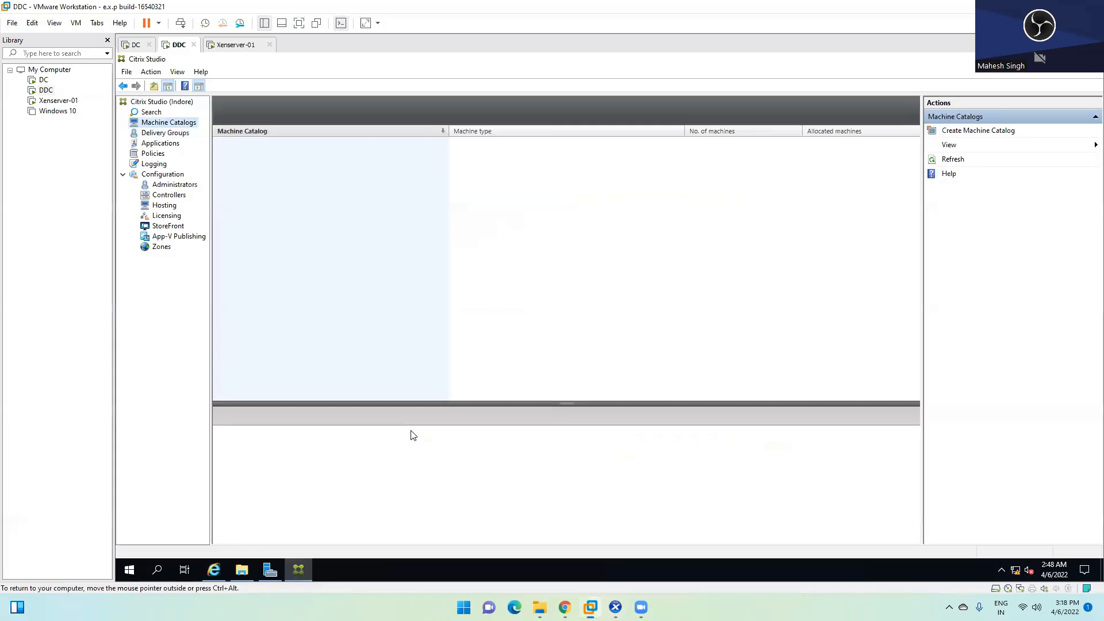
Step: Confirm Delivery Groups, Applications and Machine Catalogs are empty, then minimize Studio and Director
left_click(151, 134)
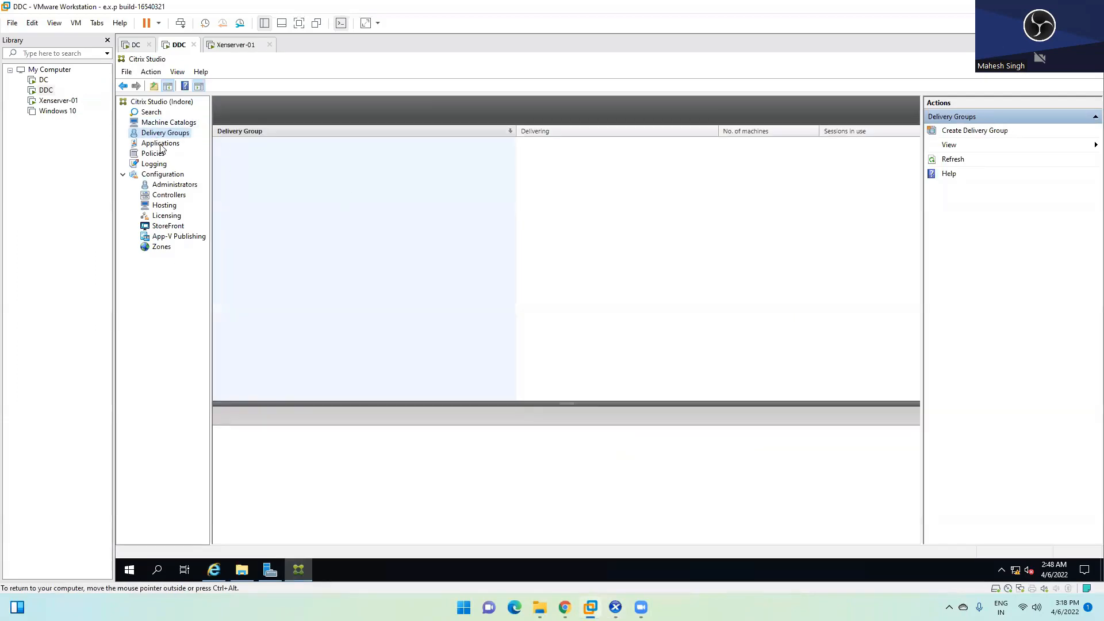
left_click(162, 145)
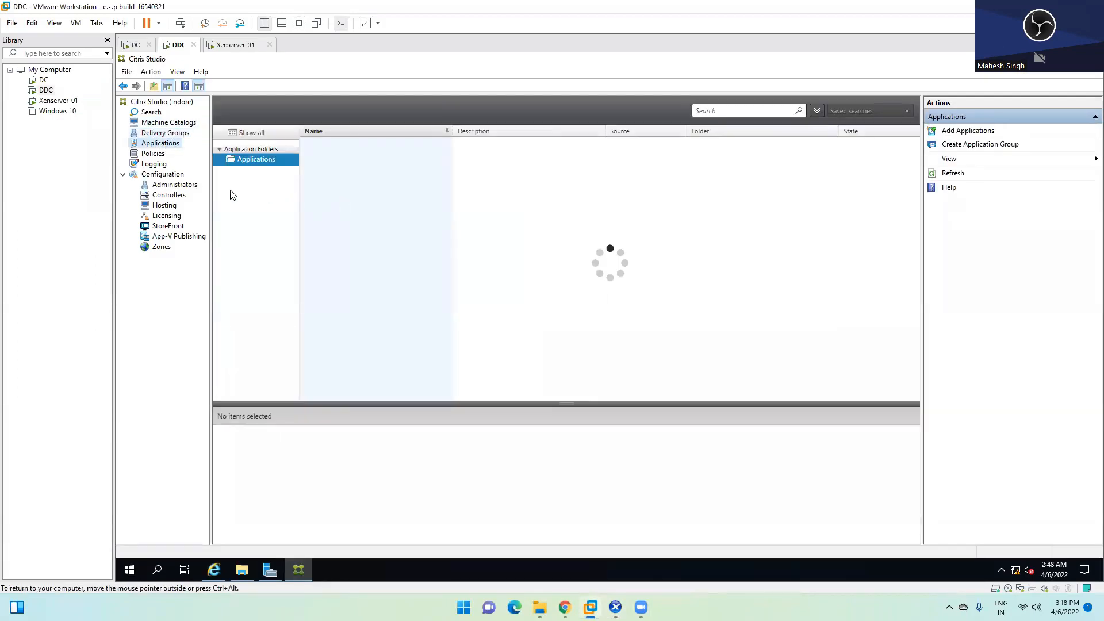
left_click(169, 124)
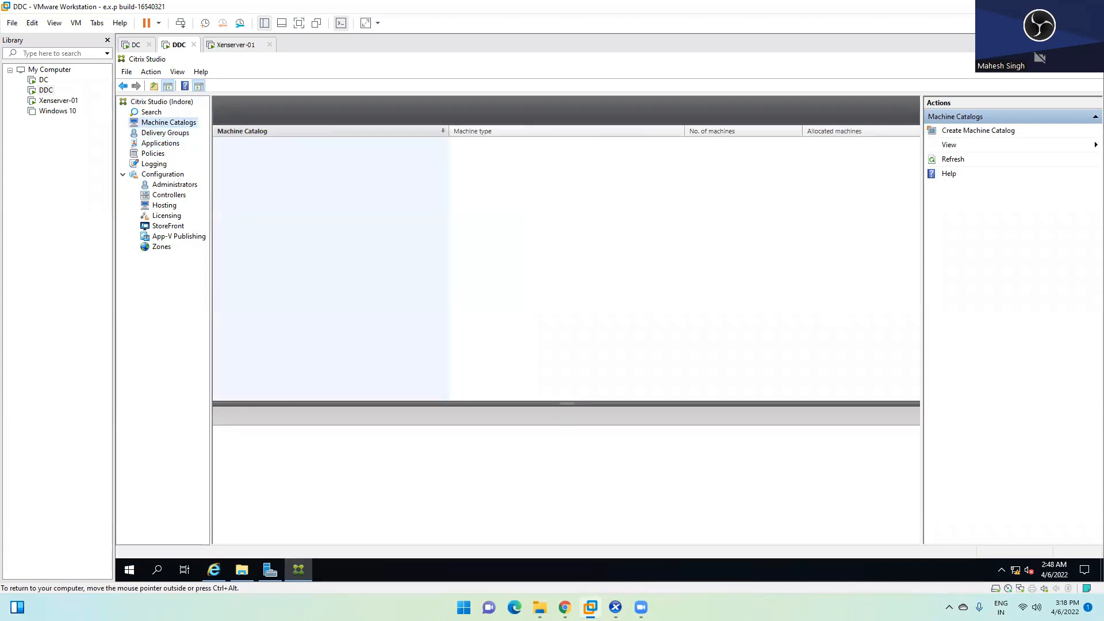
left_click(1038, 59)
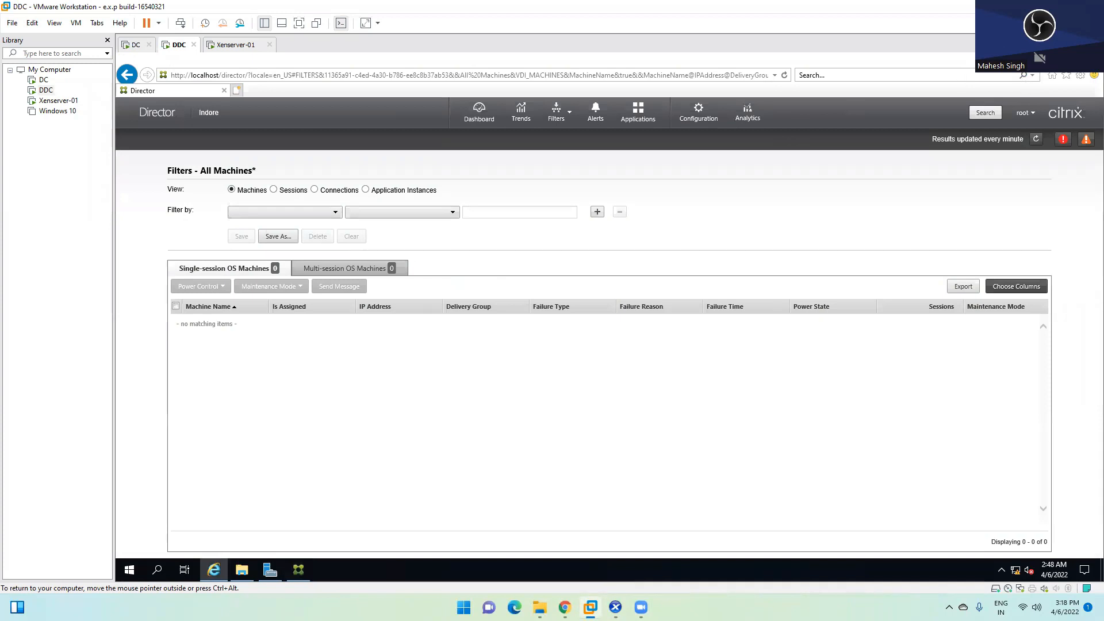
left_click(1037, 60)
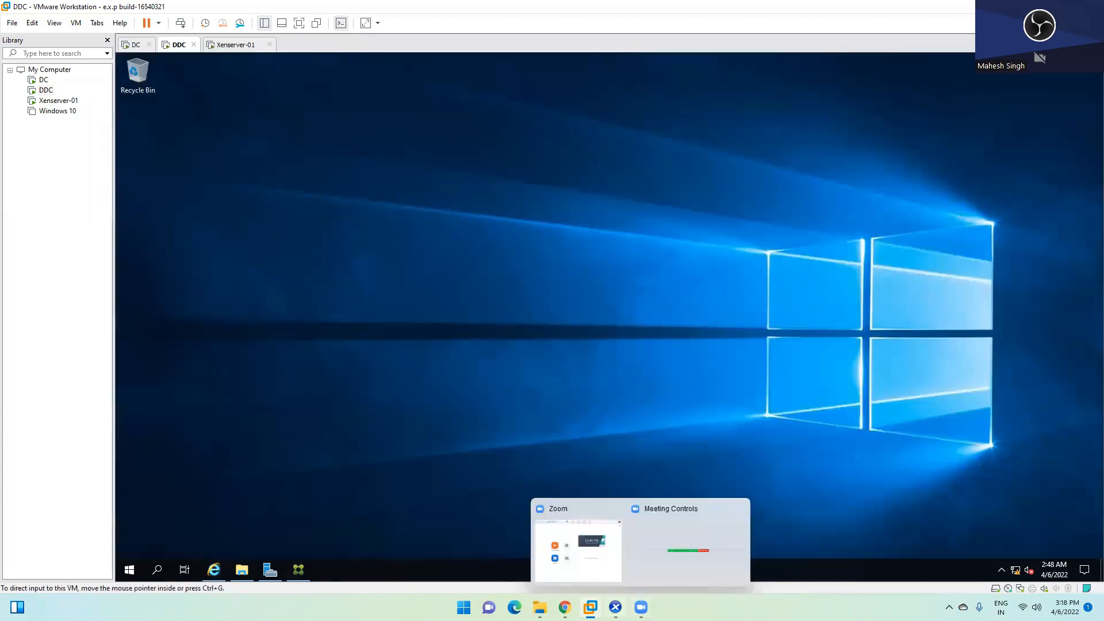
left_click(615, 608)
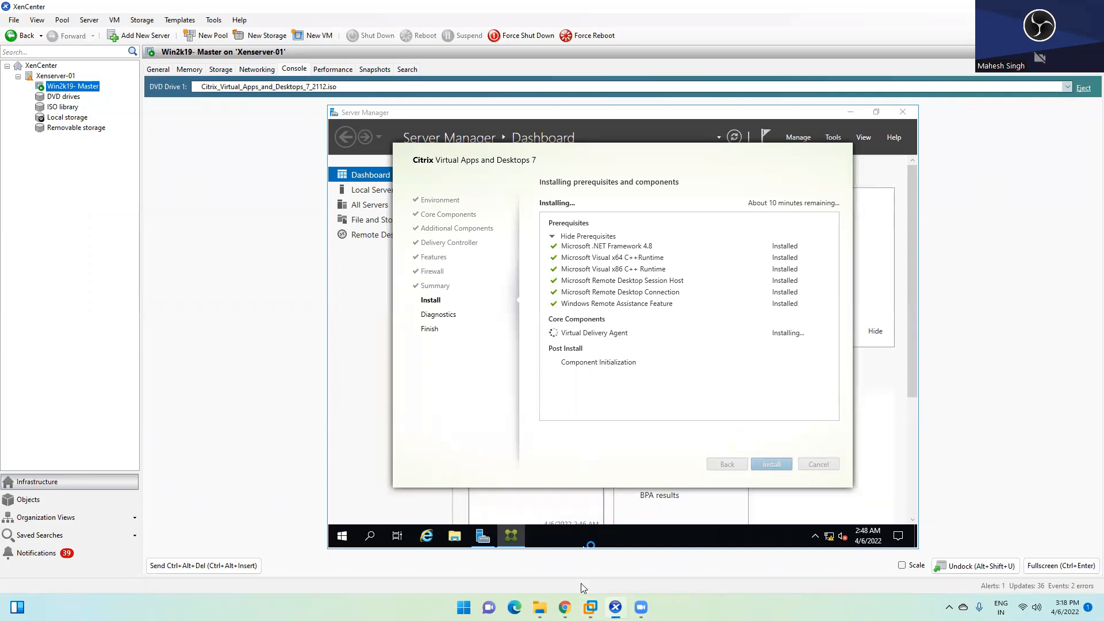
Step: Return to the DDC, switch to the Xenserver-01 console and back, and check hidden background apps
mouse_move(590, 608)
left_click(592, 520)
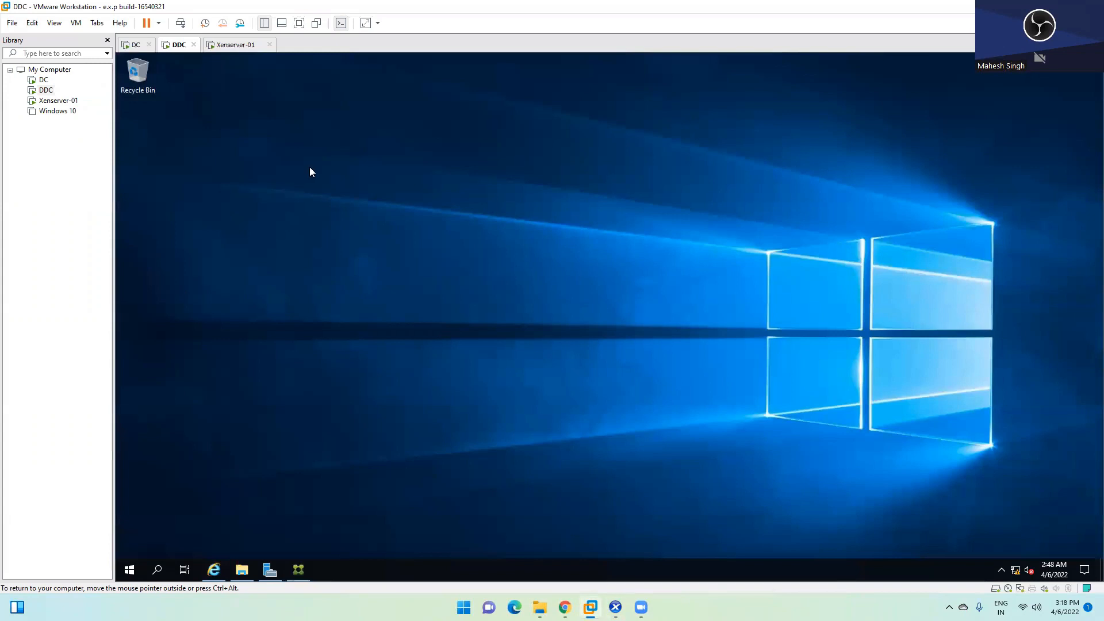
left_click(226, 48)
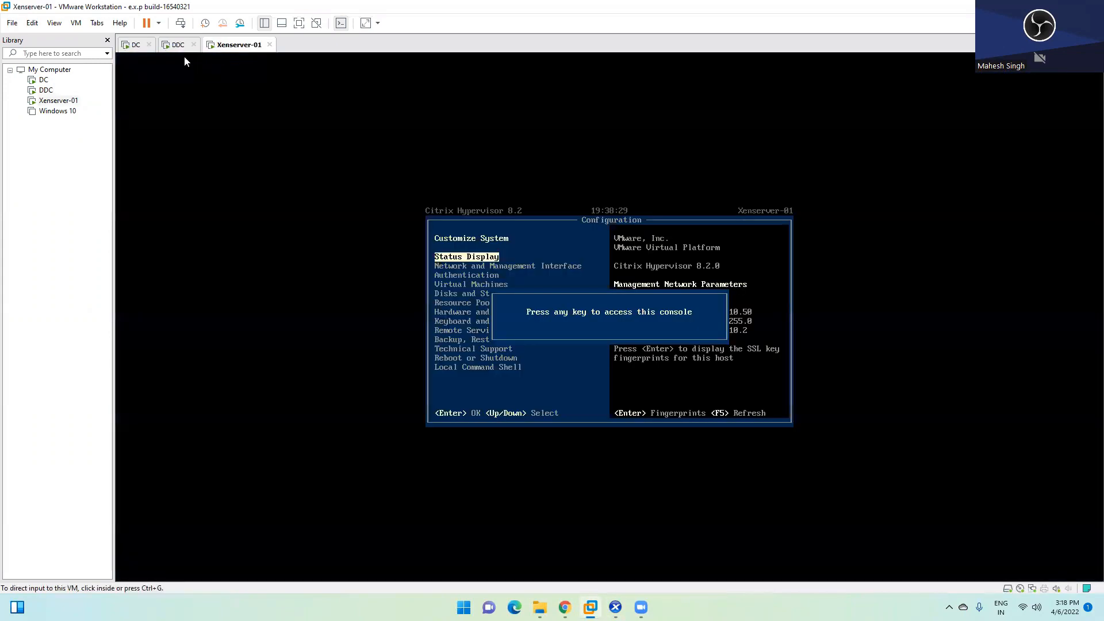
left_click(163, 49)
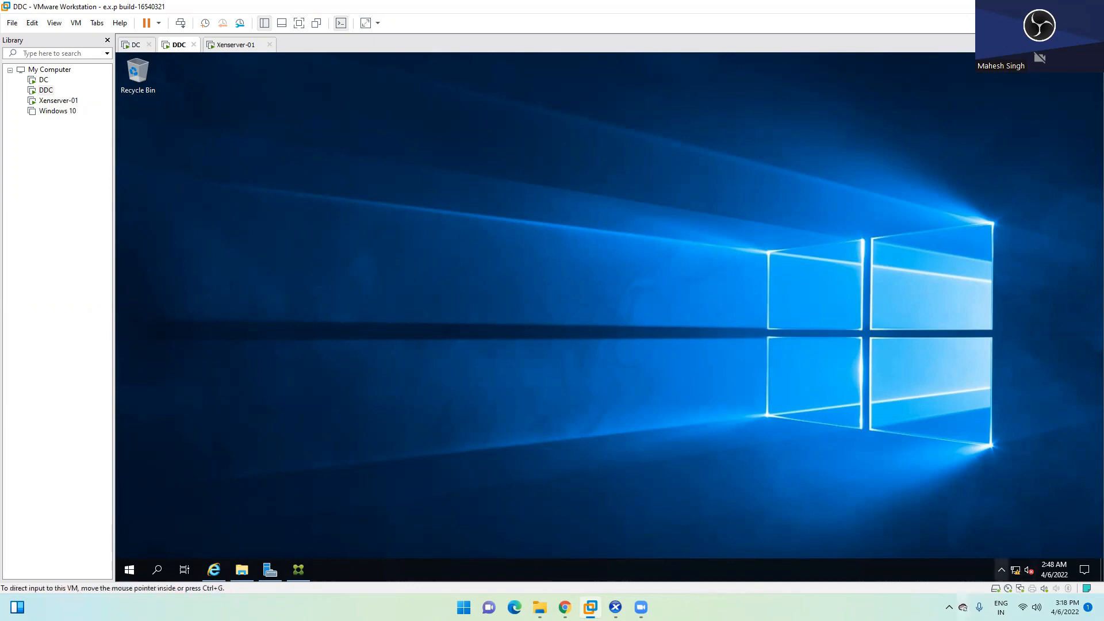
left_click(1002, 570)
left_click(882, 401)
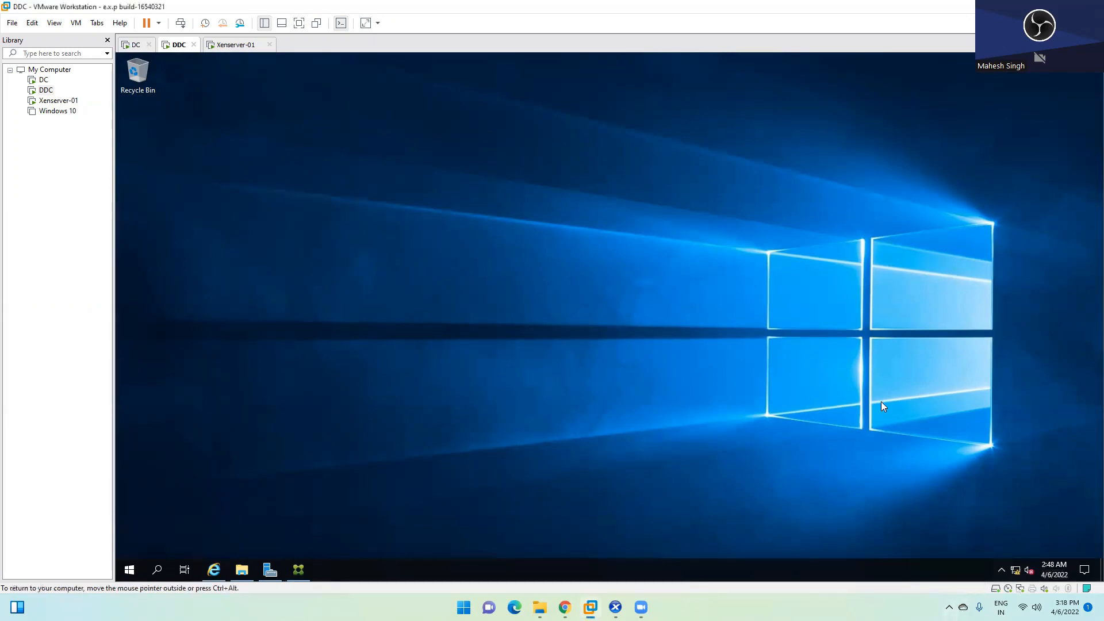
Step: Refresh the DDC desktop a couple of times, then switch to XenCenter's installer
right_click(408, 230)
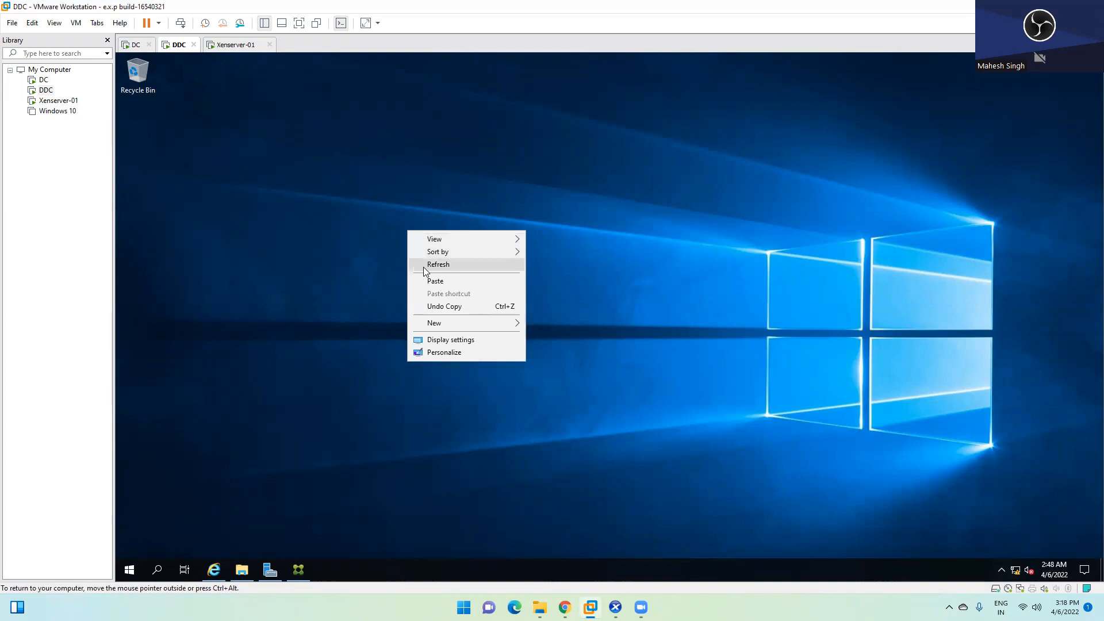
left_click(421, 223)
right_click(408, 212)
left_click(440, 249)
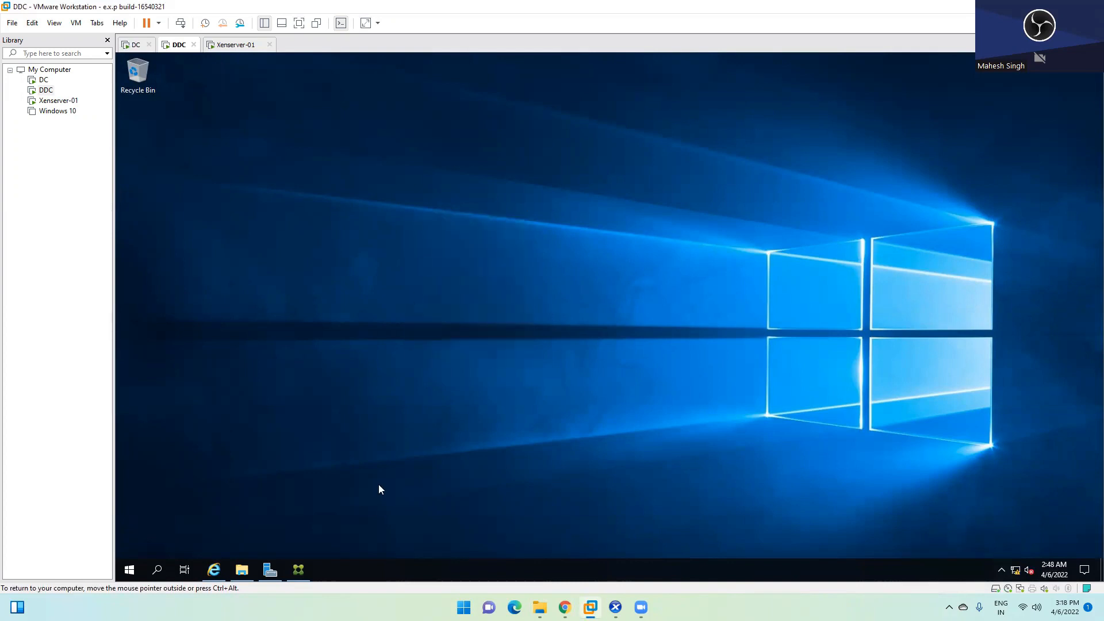
right_click(536, 301)
left_click(570, 336)
mouse_move(641, 607)
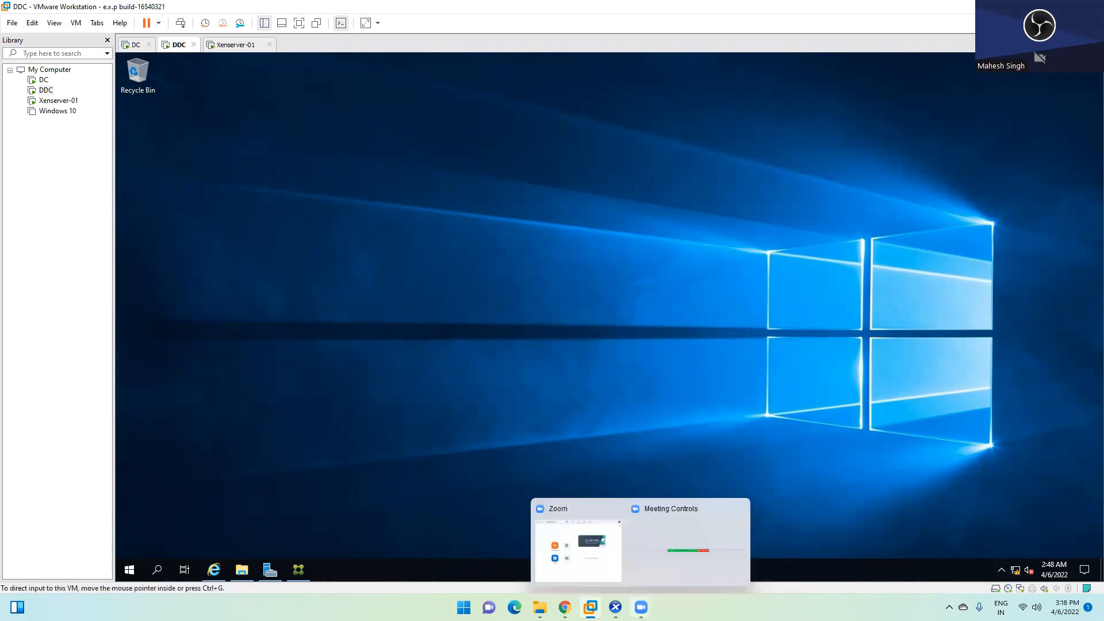
left_click(616, 608)
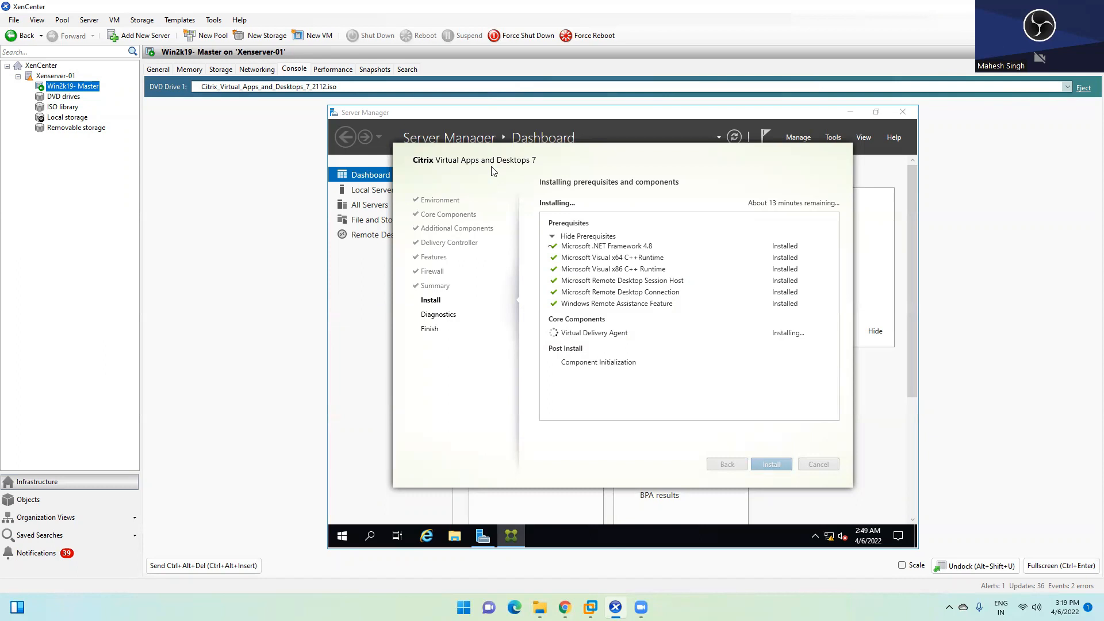
Step: Bring the Citrix installer forward, then go through the DC to the DDC and open Citrix Studio
key("alt+Tab")
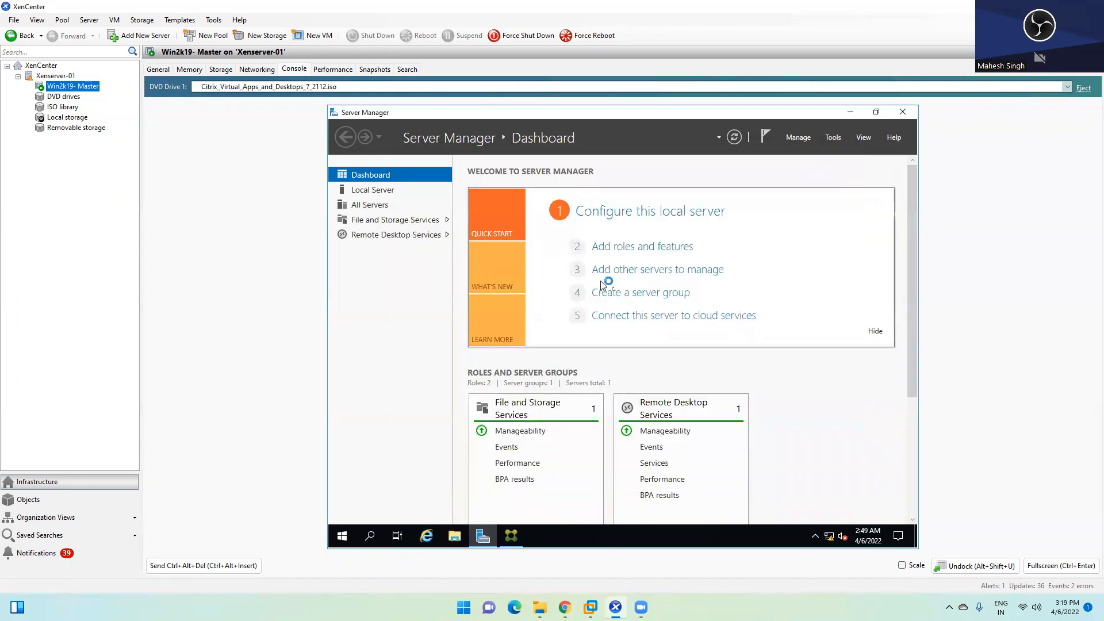
key("alt+Tab")
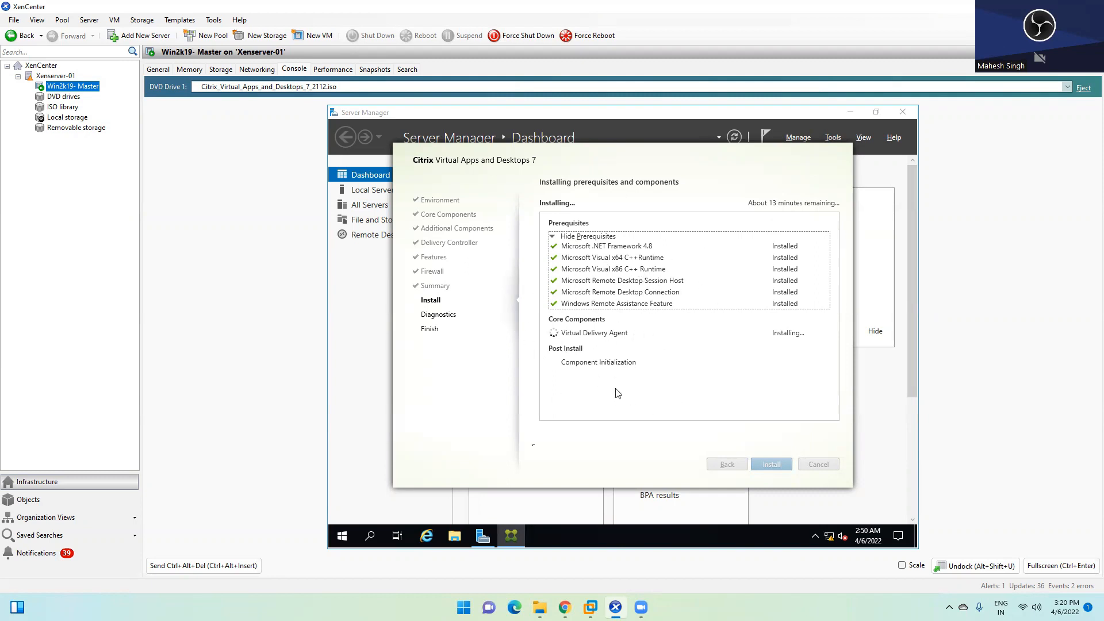
mouse_move(591, 608)
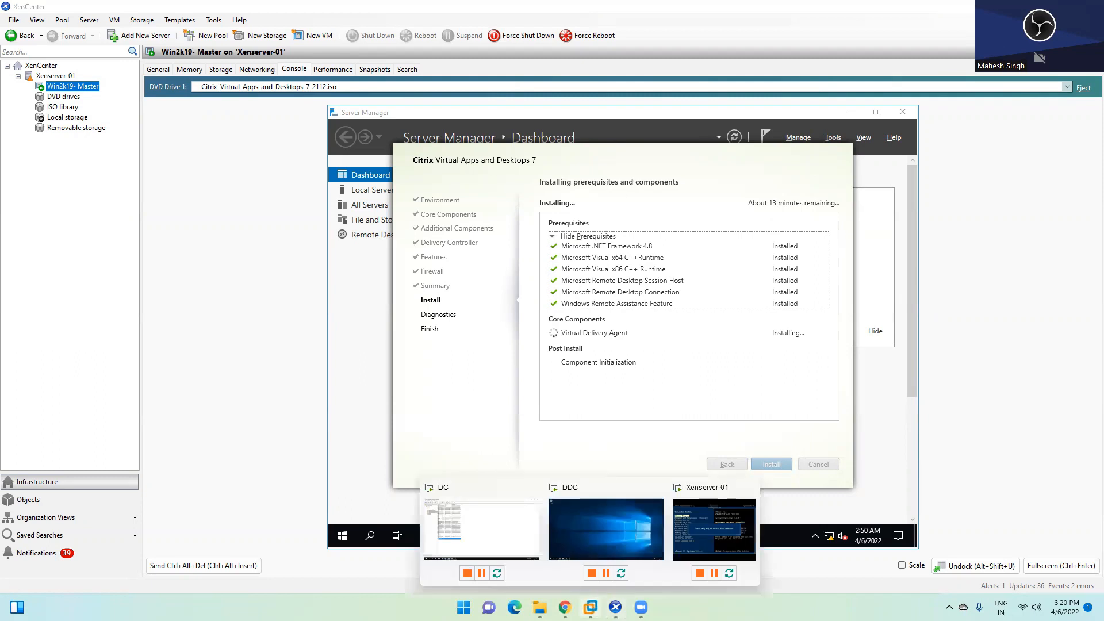
left_click(473, 521)
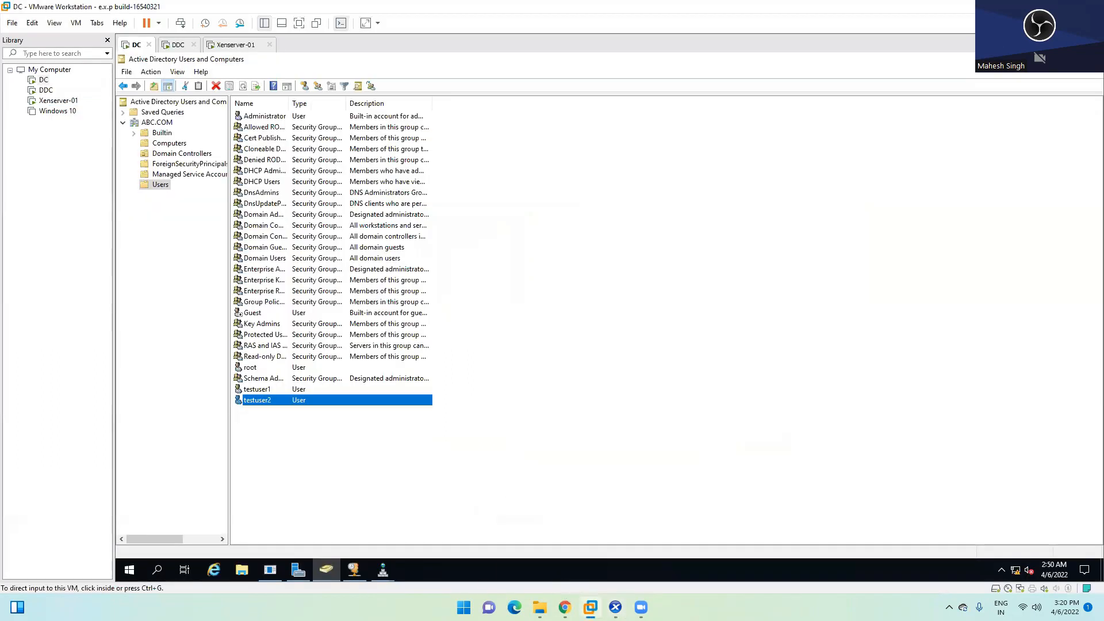
mouse_move(590, 607)
left_click(611, 526)
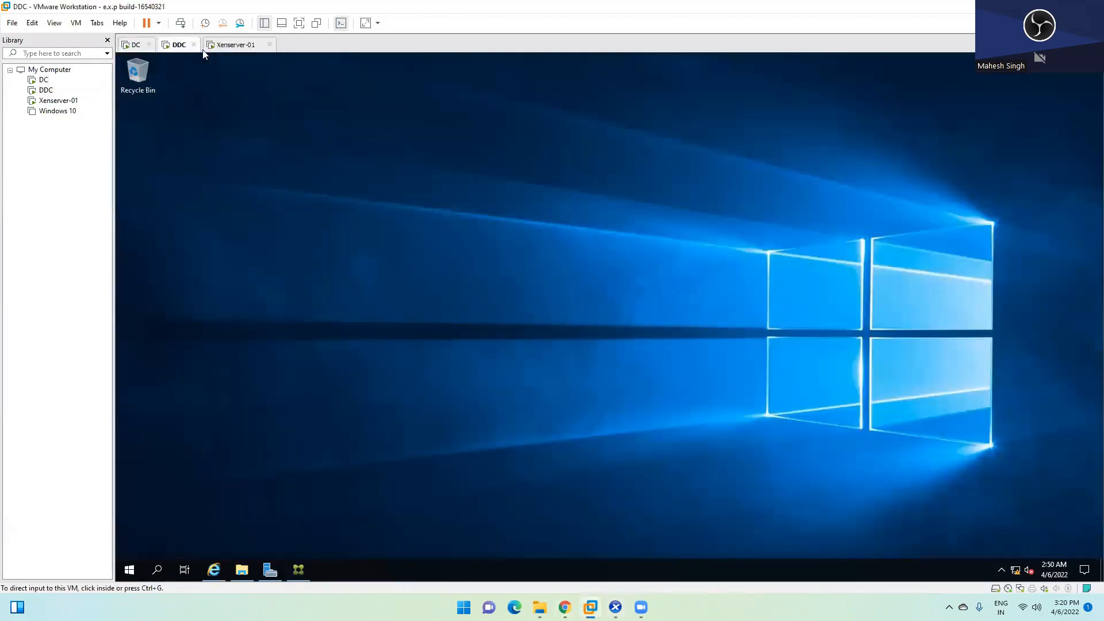
left_click(298, 569)
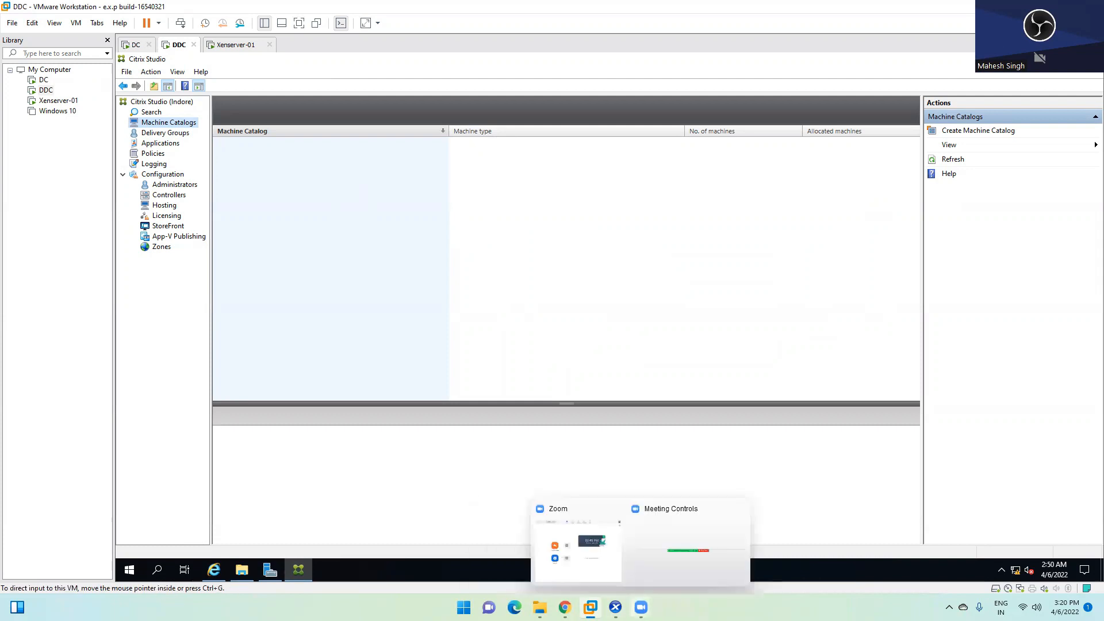
Step: Switch to XenCenter to check the VDA install, now about 2 minutes from finishing
left_click(616, 608)
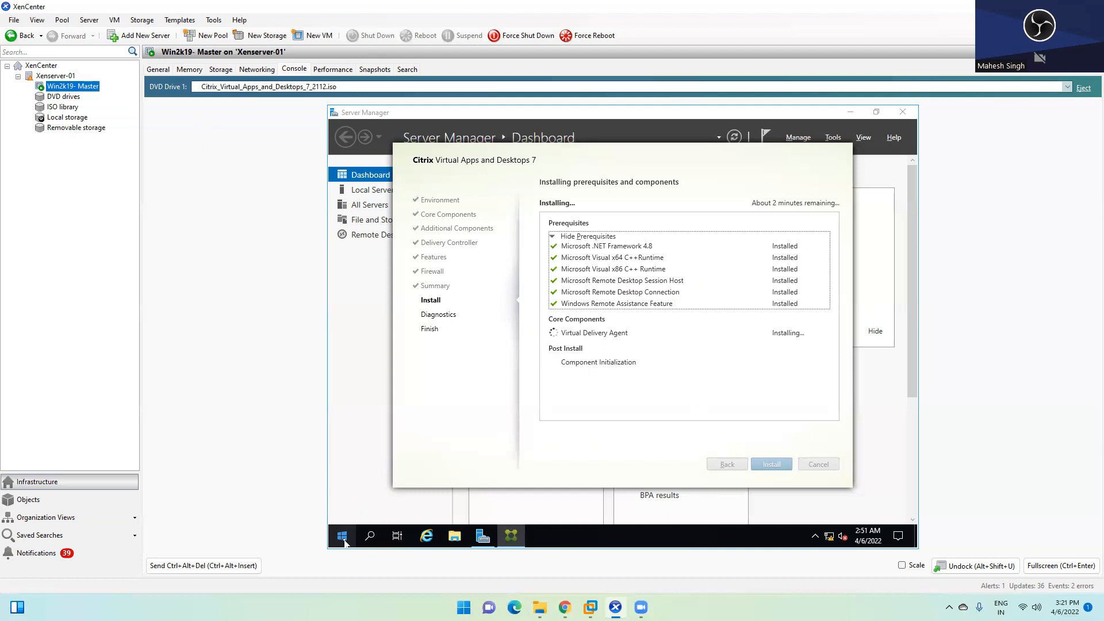
Step: Open and close the master VM's Start menu and check the host's hidden tray icons while VDA finishes
left_click(343, 538)
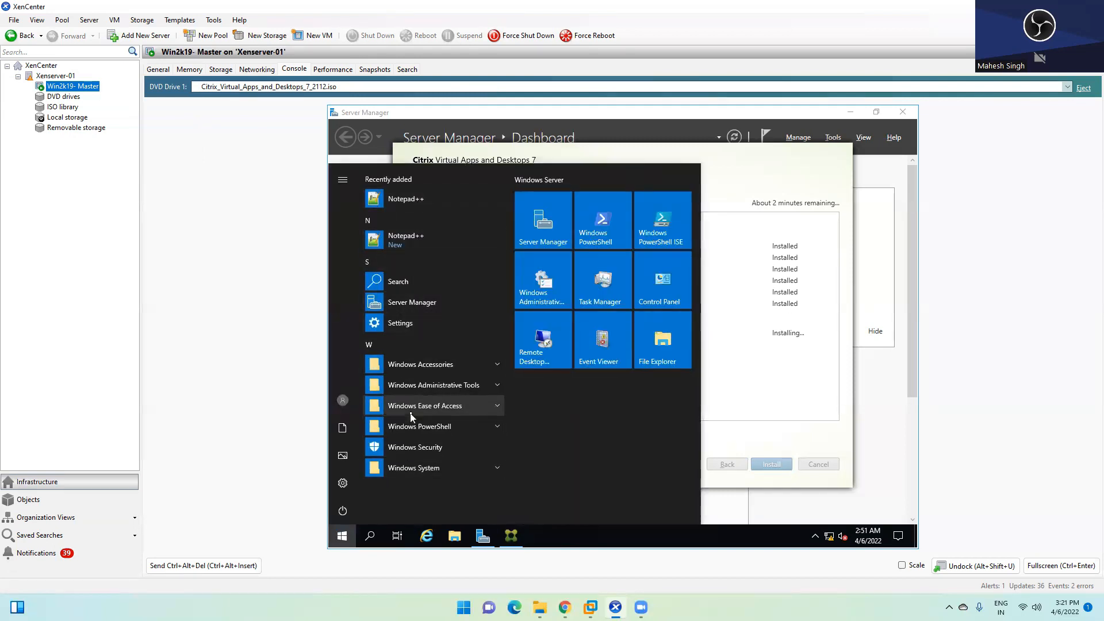
left_click(343, 537)
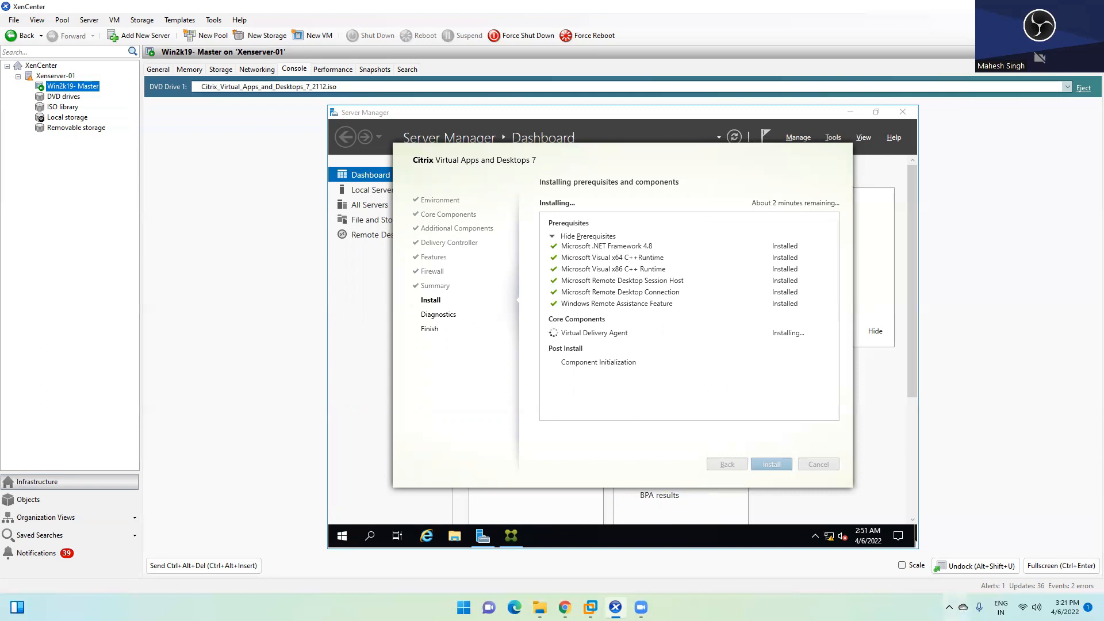
left_click(949, 608)
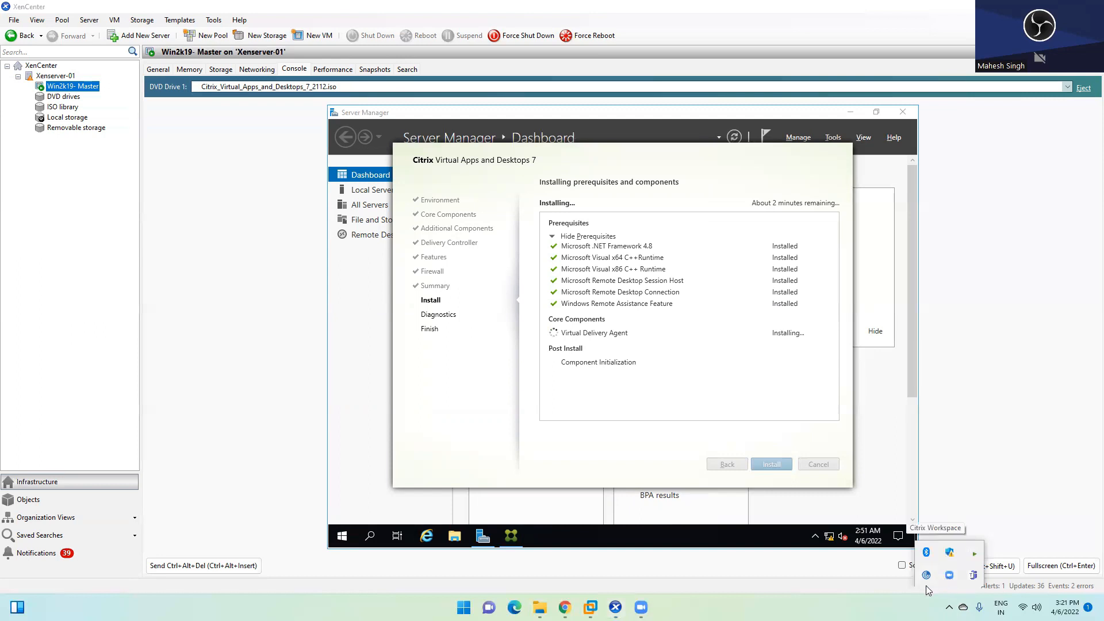
mouse_move(642, 608)
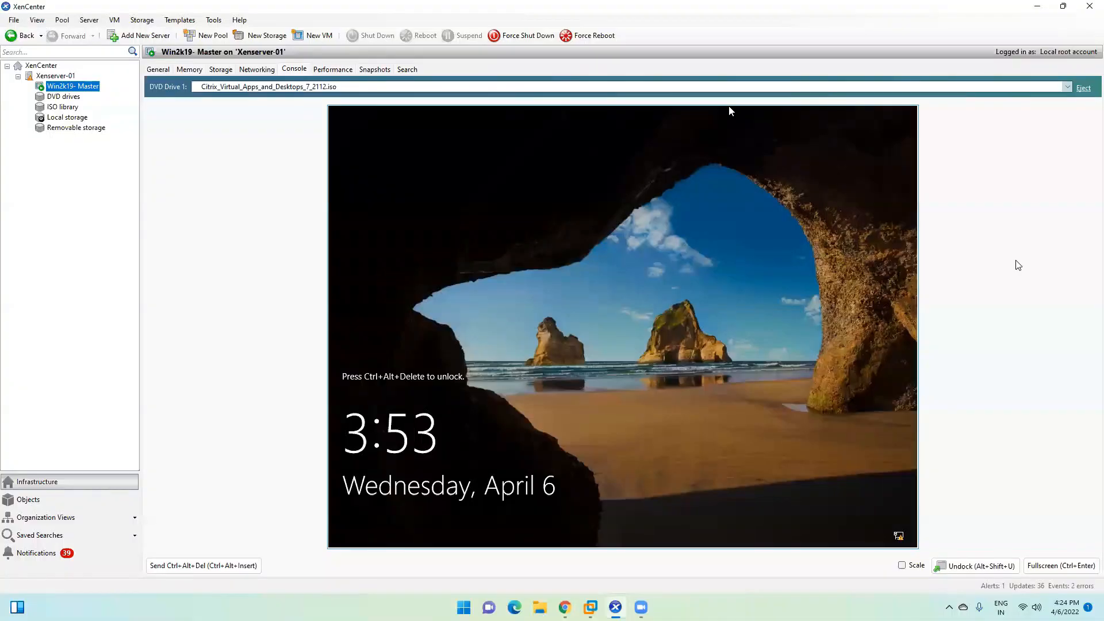
Step: Minimize XenCenter, restore the DDC VM window, and sign in with Ctrl+Alt+Del and the account password
left_click(1040, 5)
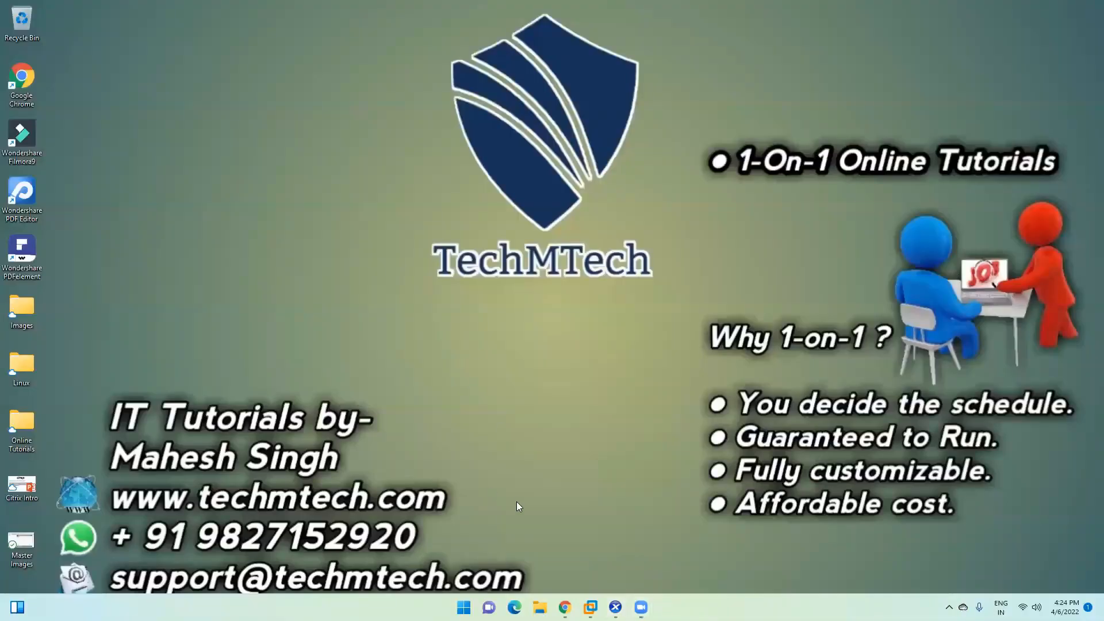
mouse_move(590, 608)
left_click(597, 524)
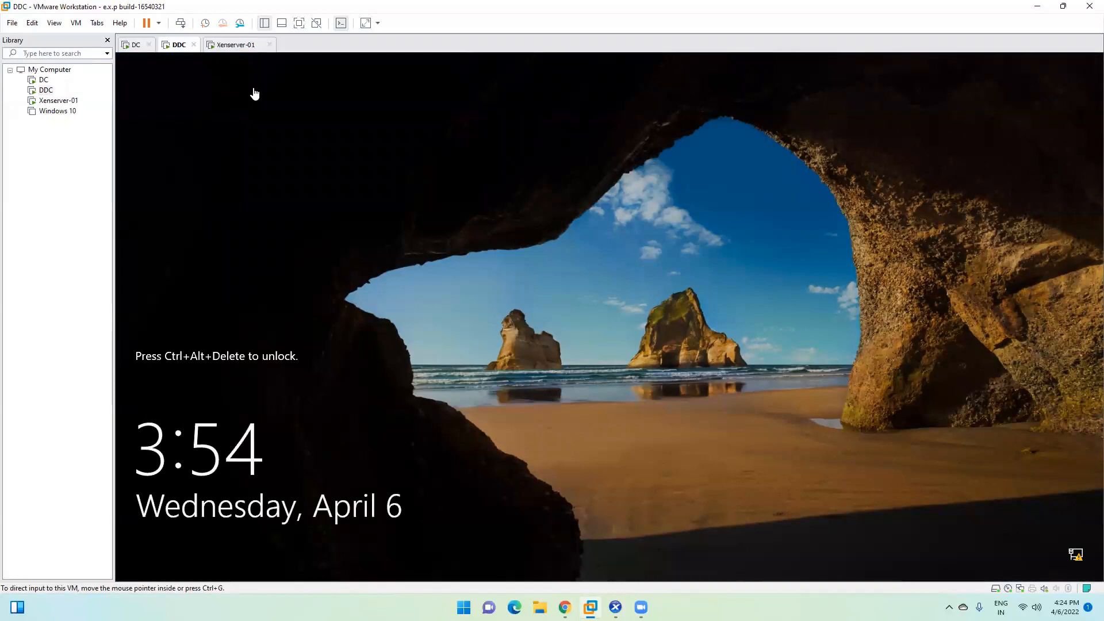
left_click(185, 24)
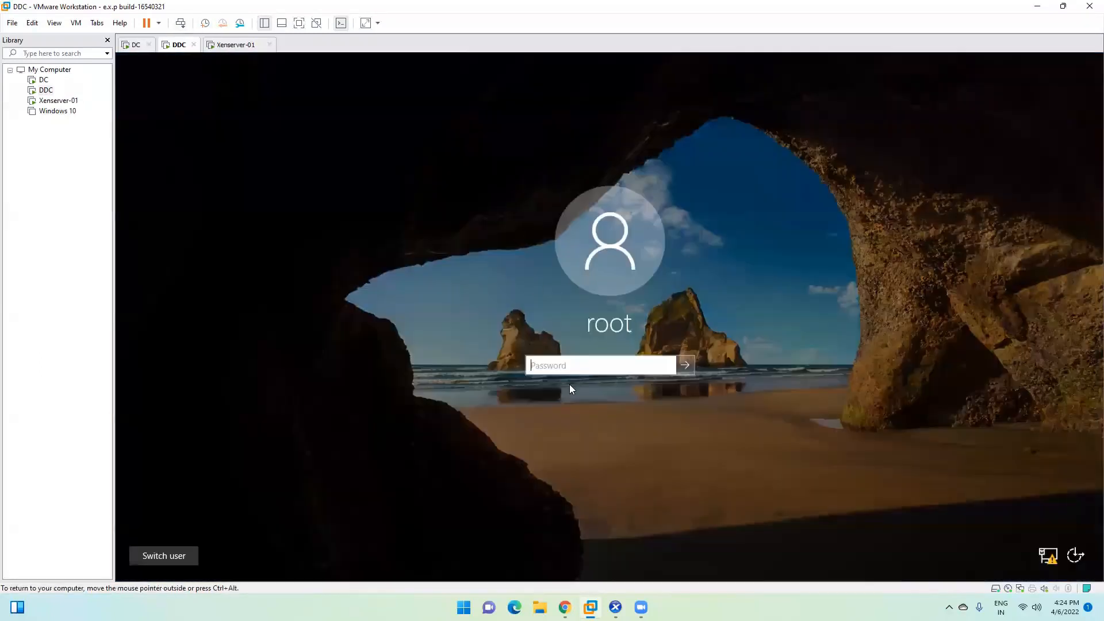
type("*********")
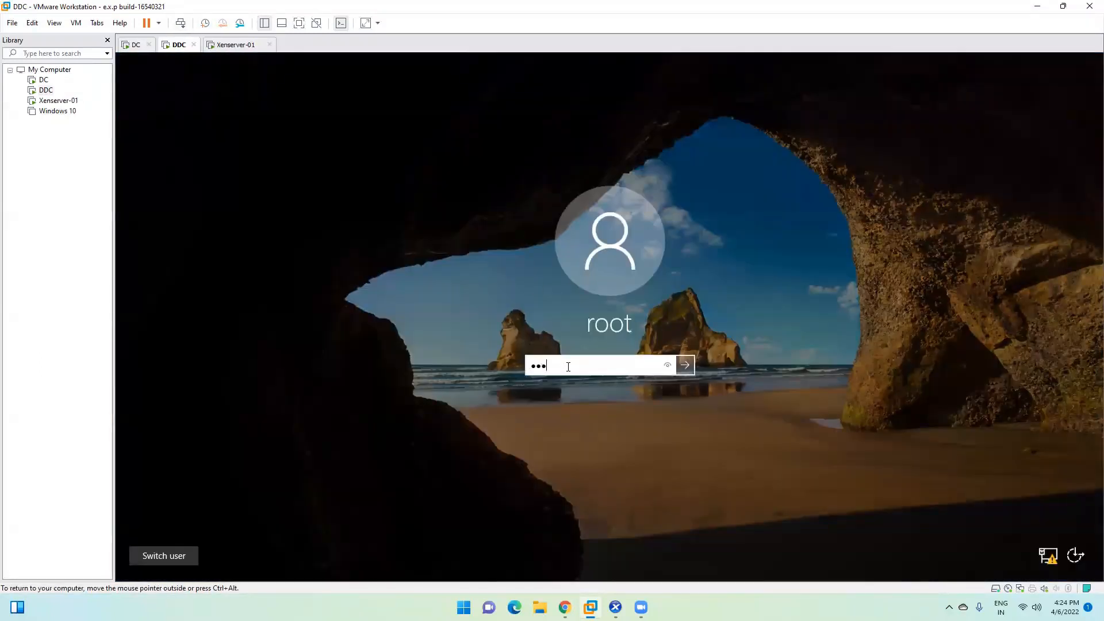
key("Return")
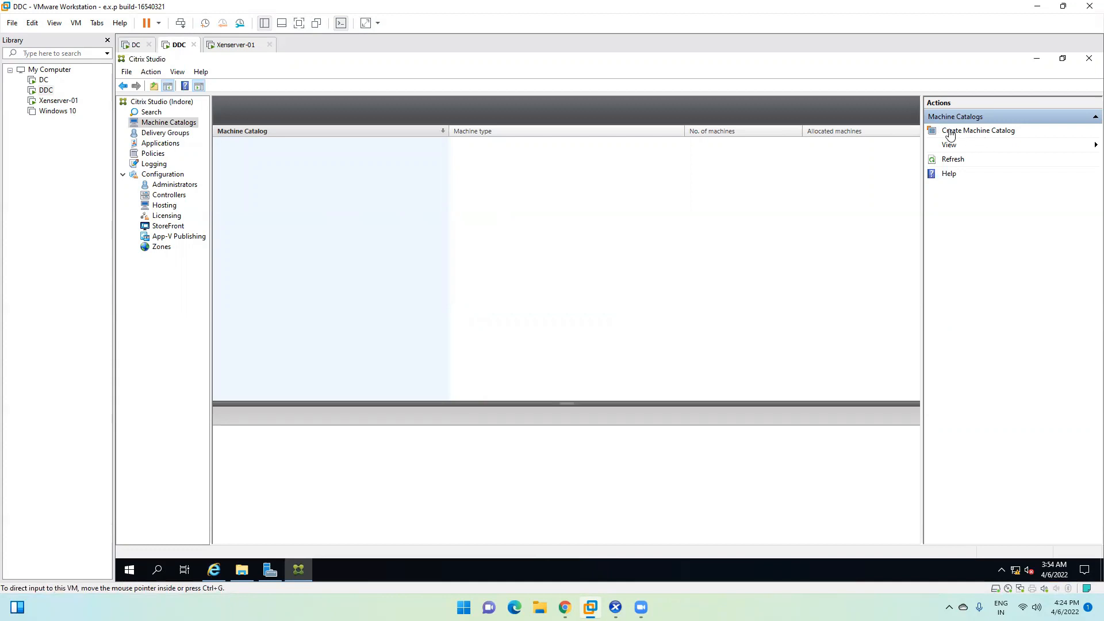
left_click(981, 134)
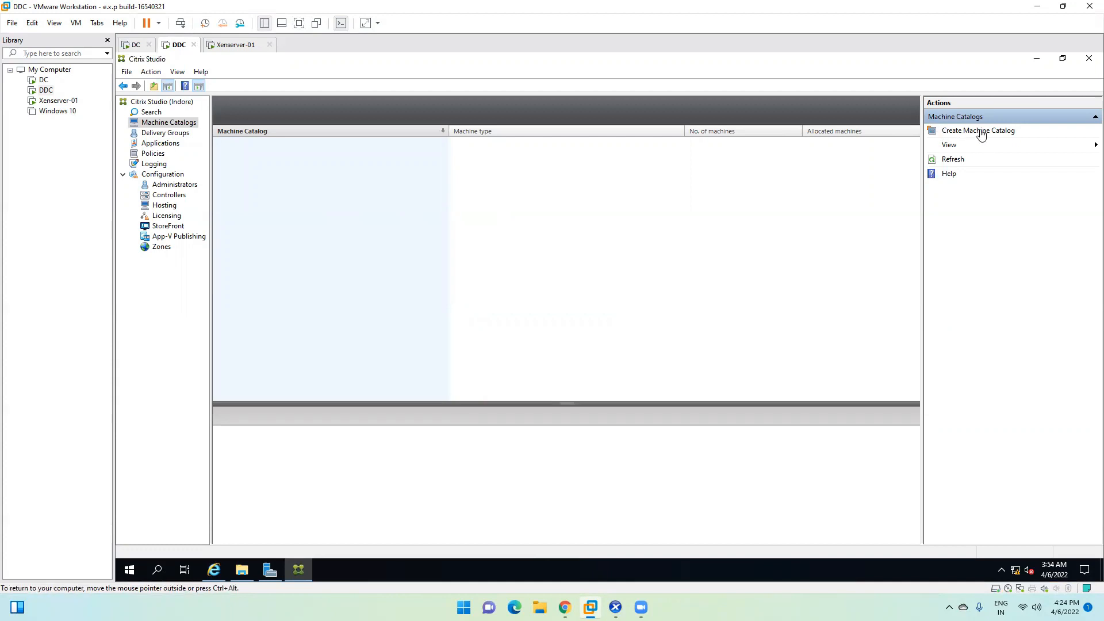
Step: Start a machine catalog, hide the intro page, choose Multi-session OS and power-managed machines
left_click(972, 131)
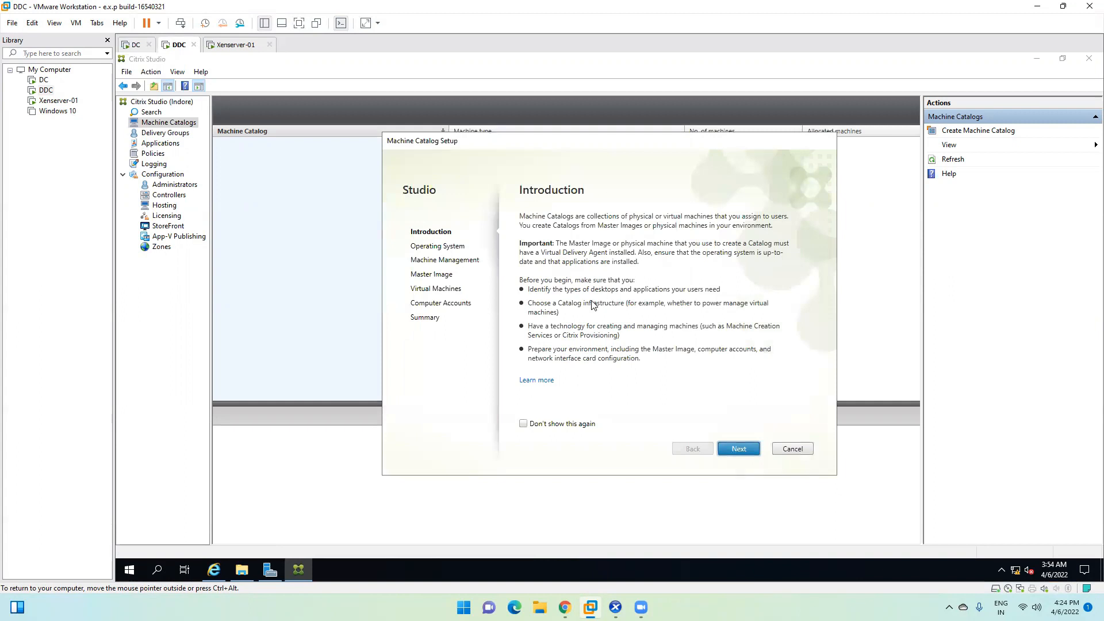
left_click(524, 424)
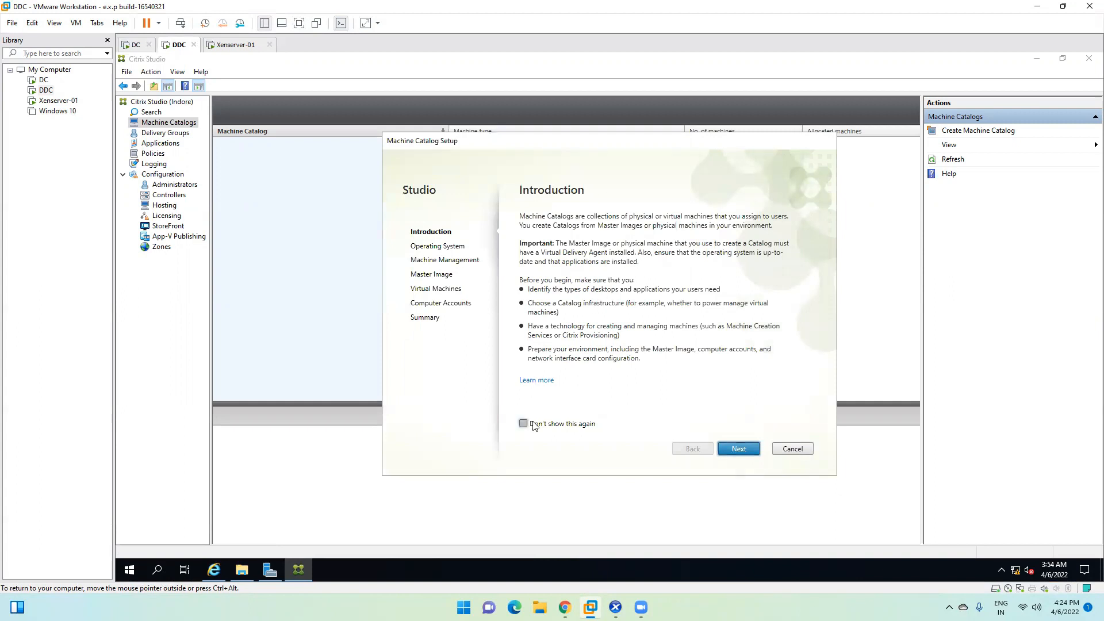
left_click(740, 449)
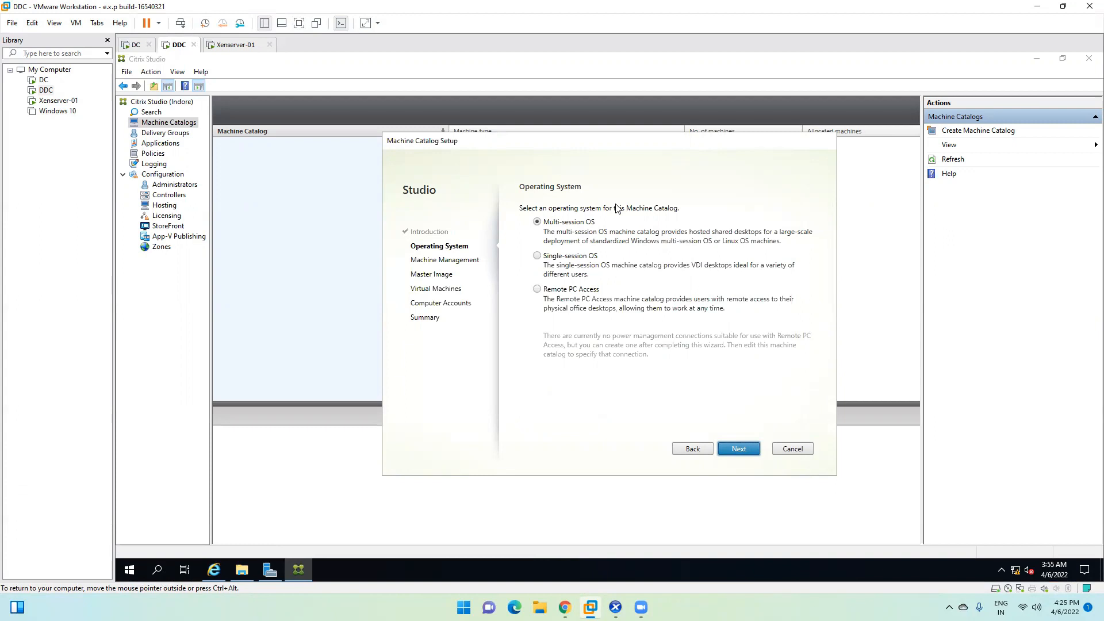
left_click(556, 257)
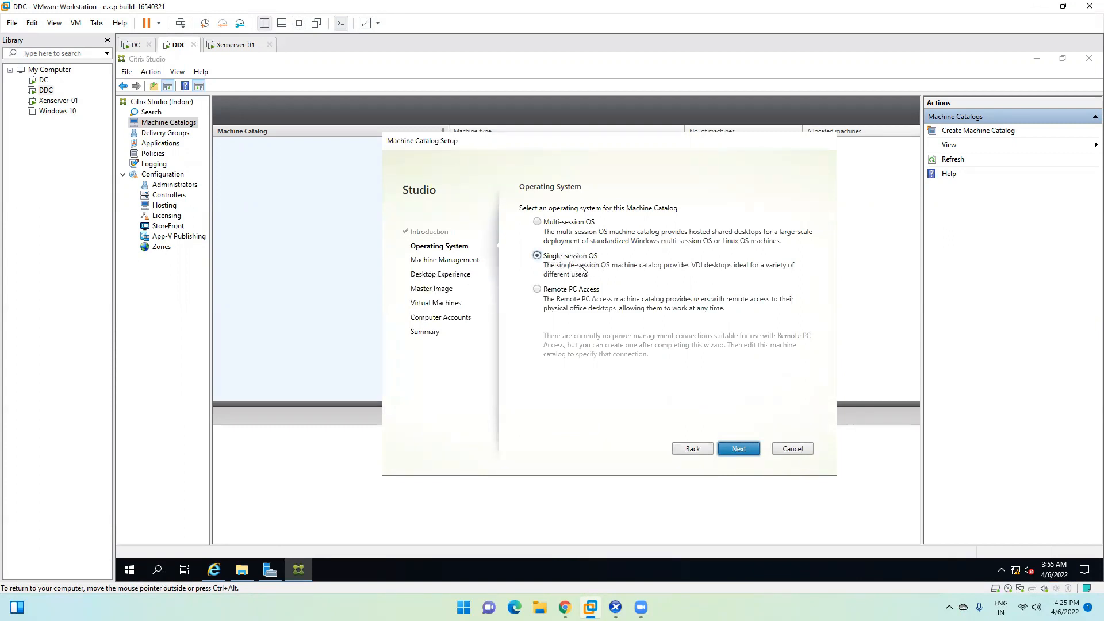
left_click(551, 290)
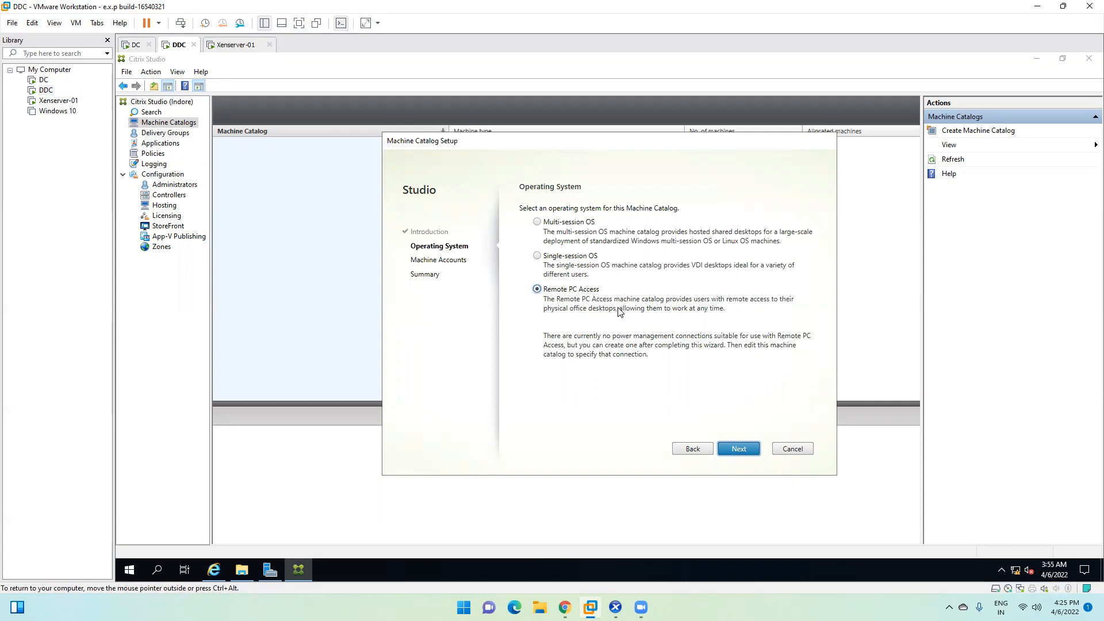
left_click(550, 224)
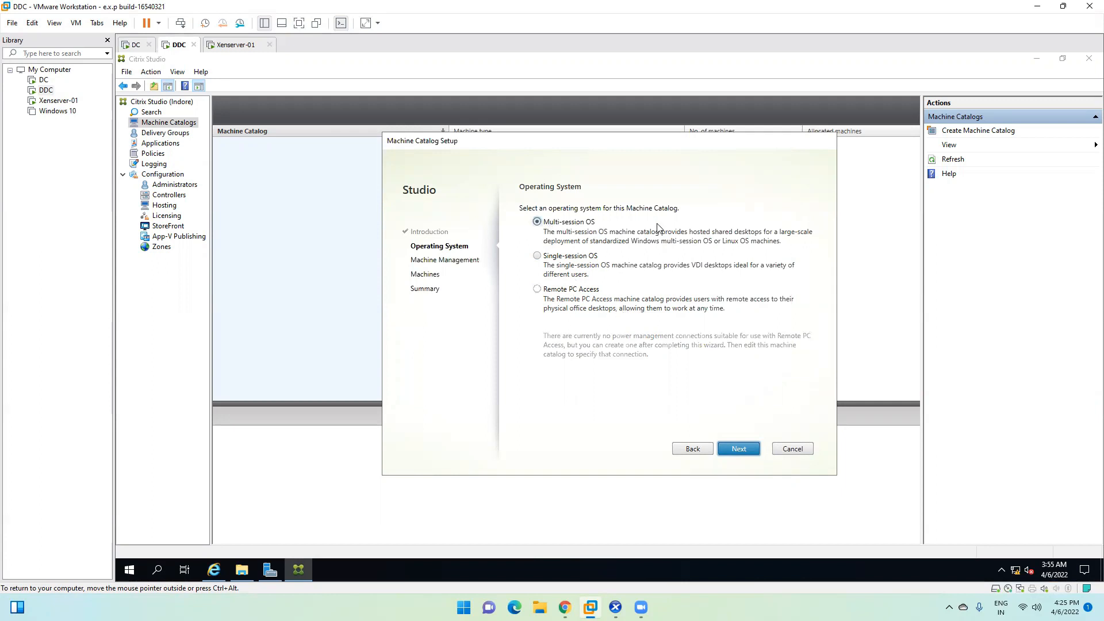
left_click(737, 449)
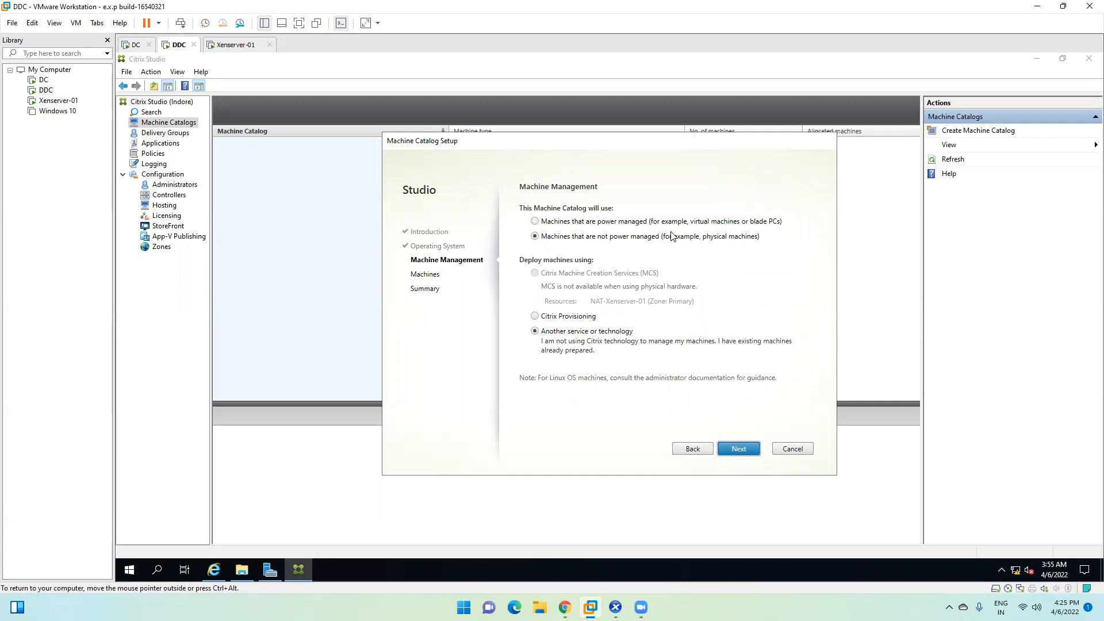
left_click(582, 225)
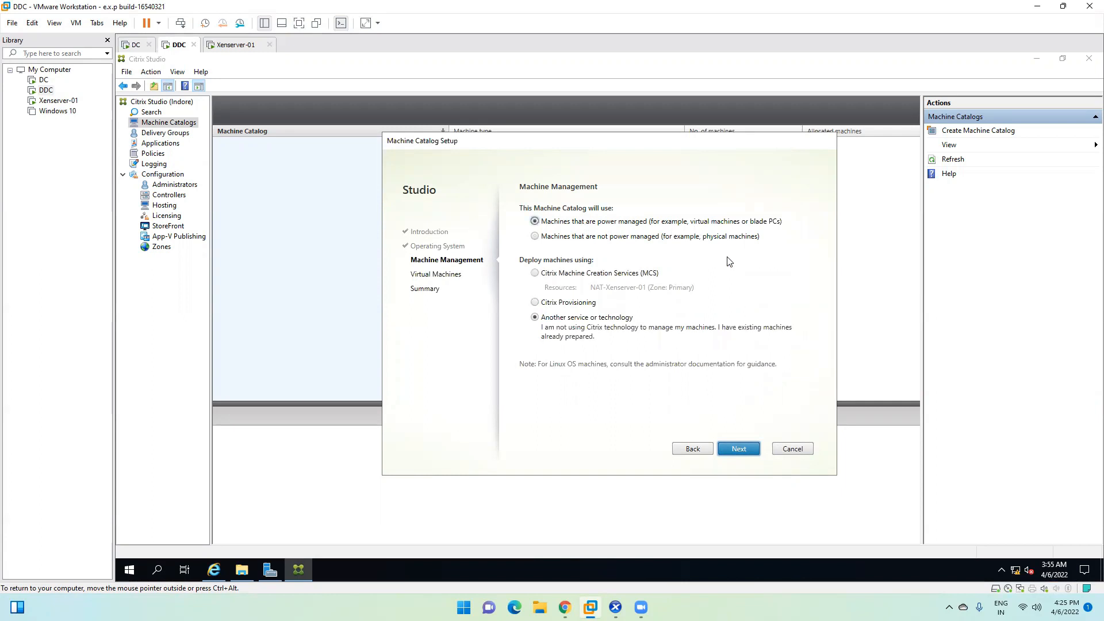
left_click(615, 607)
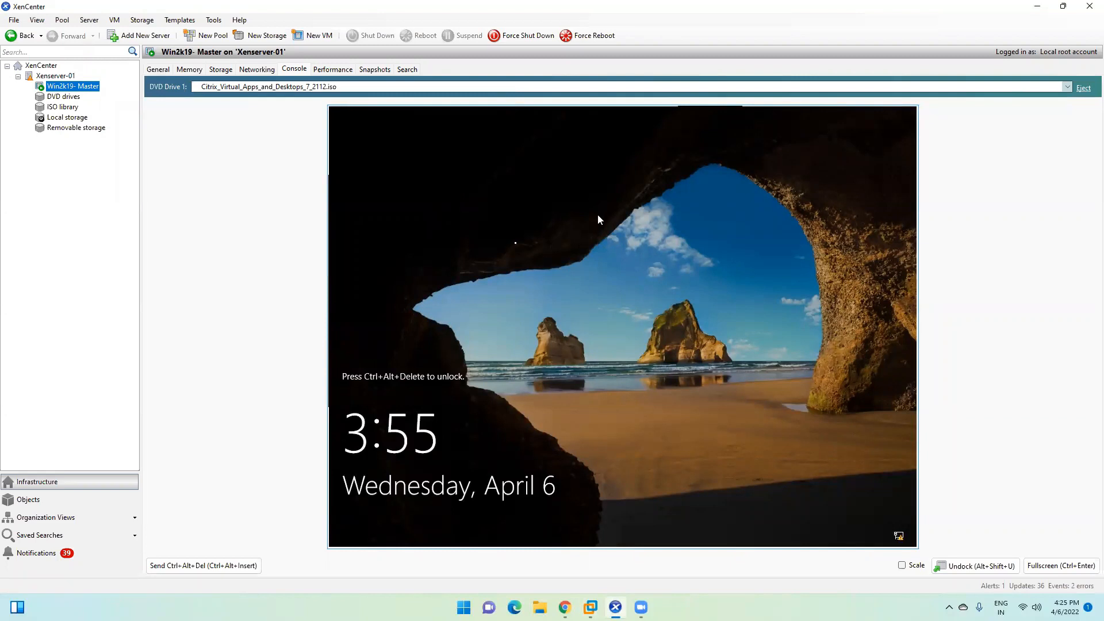
Step: Open and dismiss the Win2k19- Master VM's action menu, then return to the catalog wizard
right_click(59, 87)
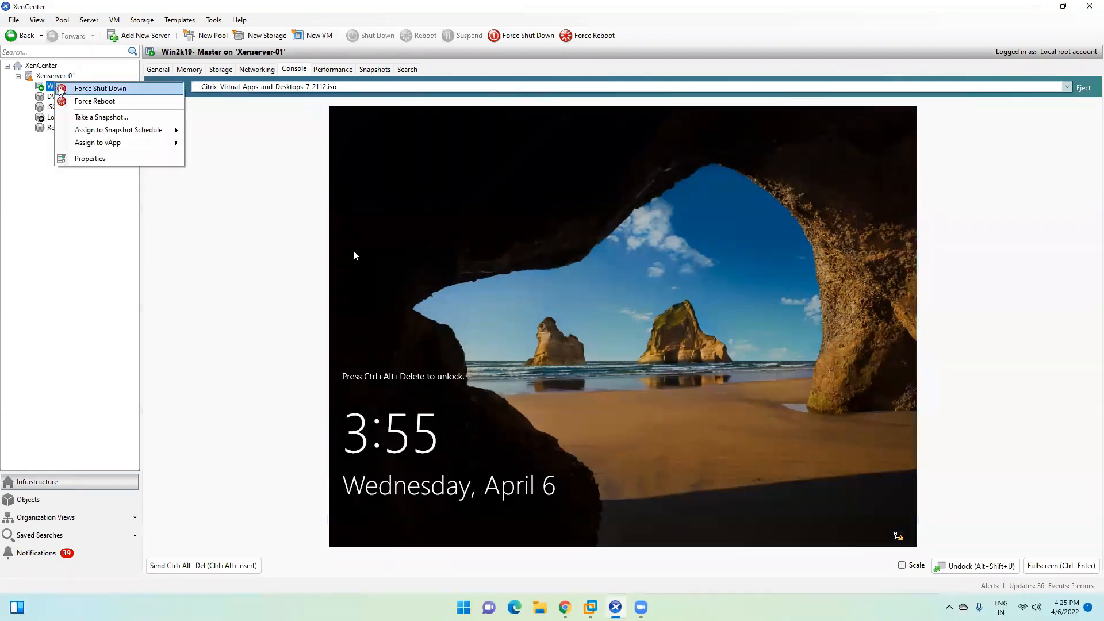
left_click(45, 90)
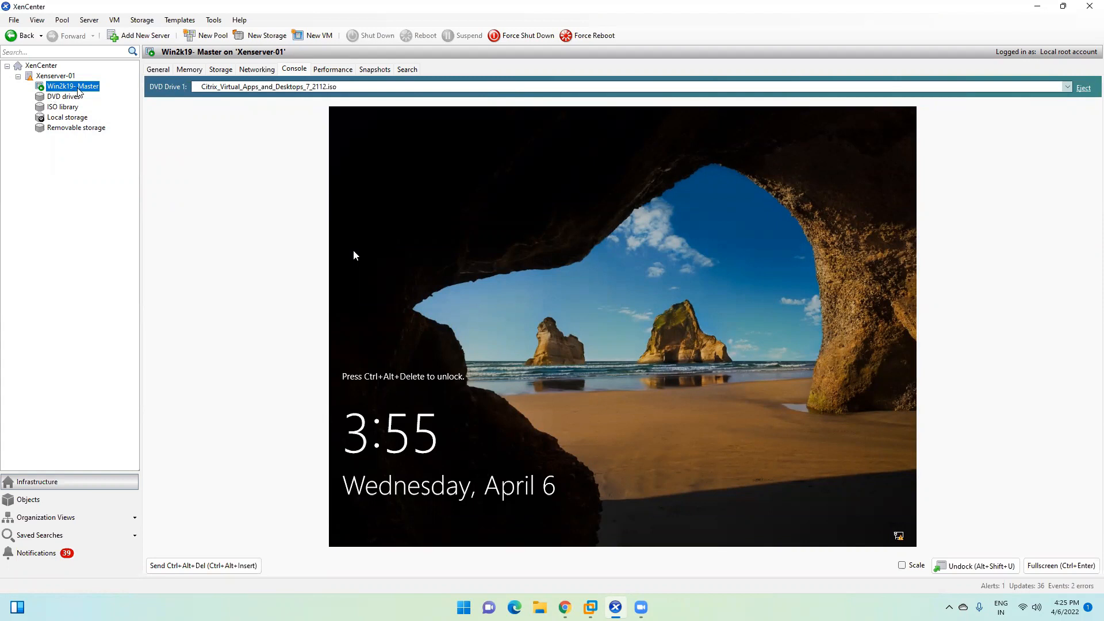
left_click(1087, 8)
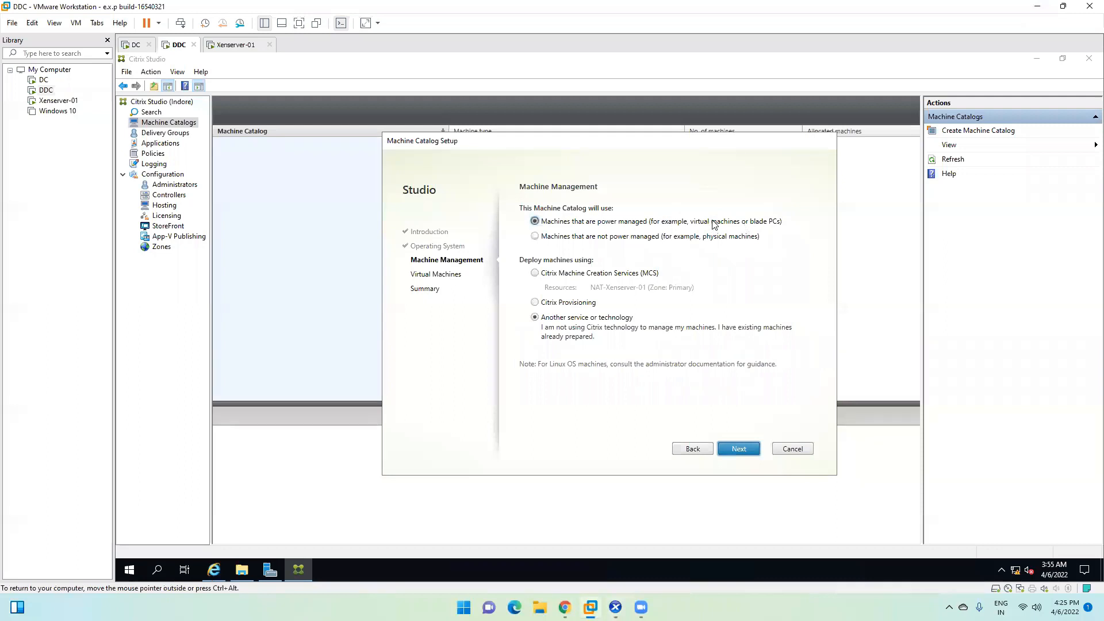
Step: Keep the catalog machines power managed and deploy them with Citrix Machine Creation Services (MCS)
left_click(581, 241)
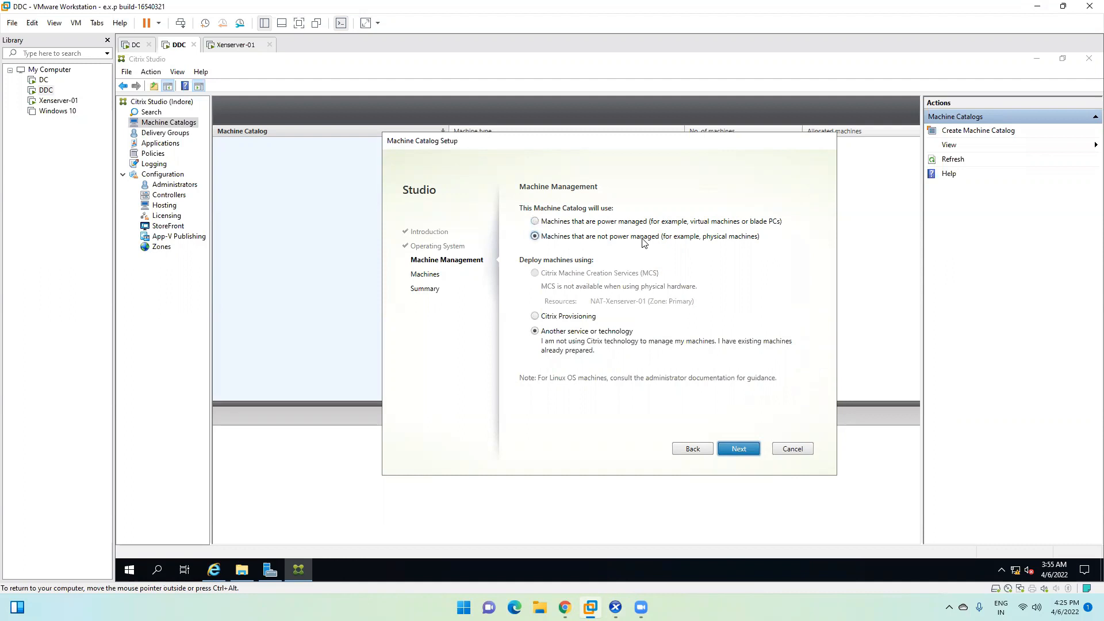
left_click(594, 226)
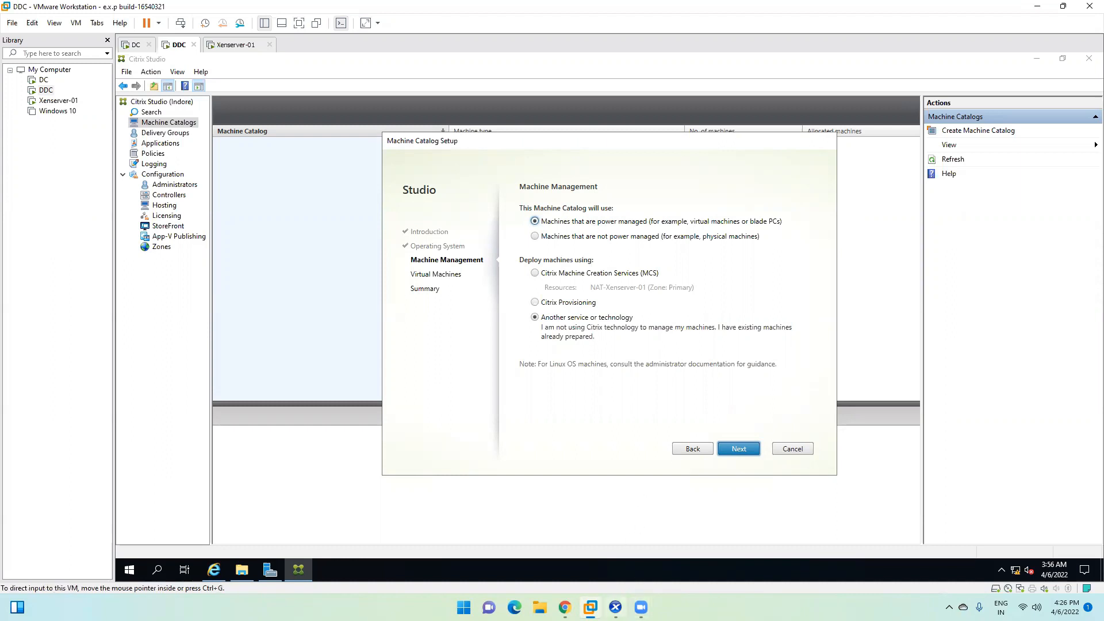
left_click(615, 606)
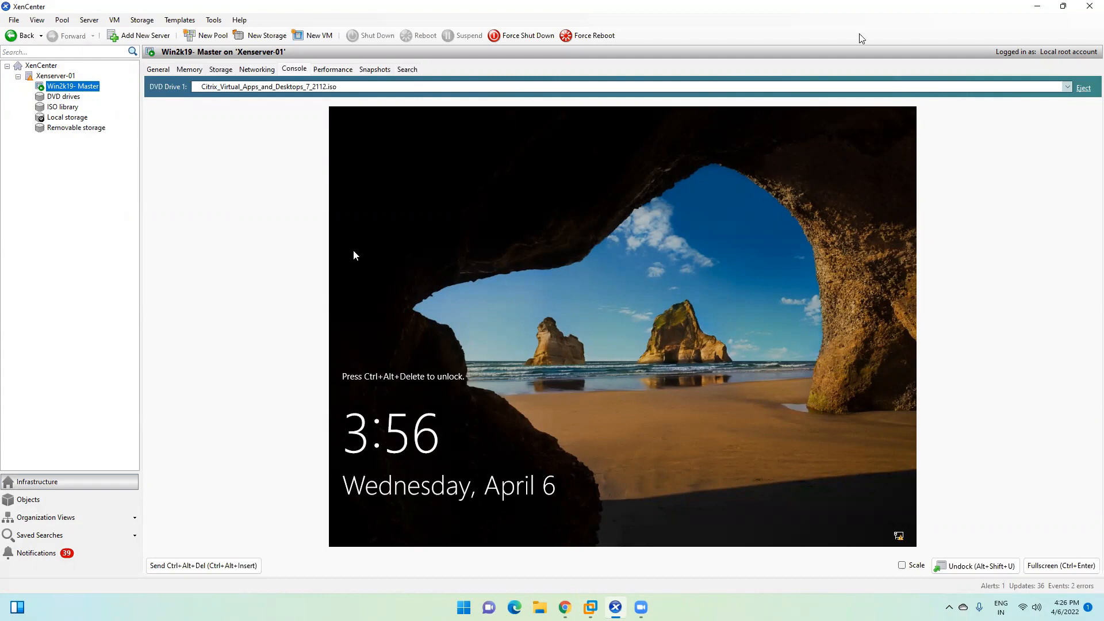
left_click(1036, 7)
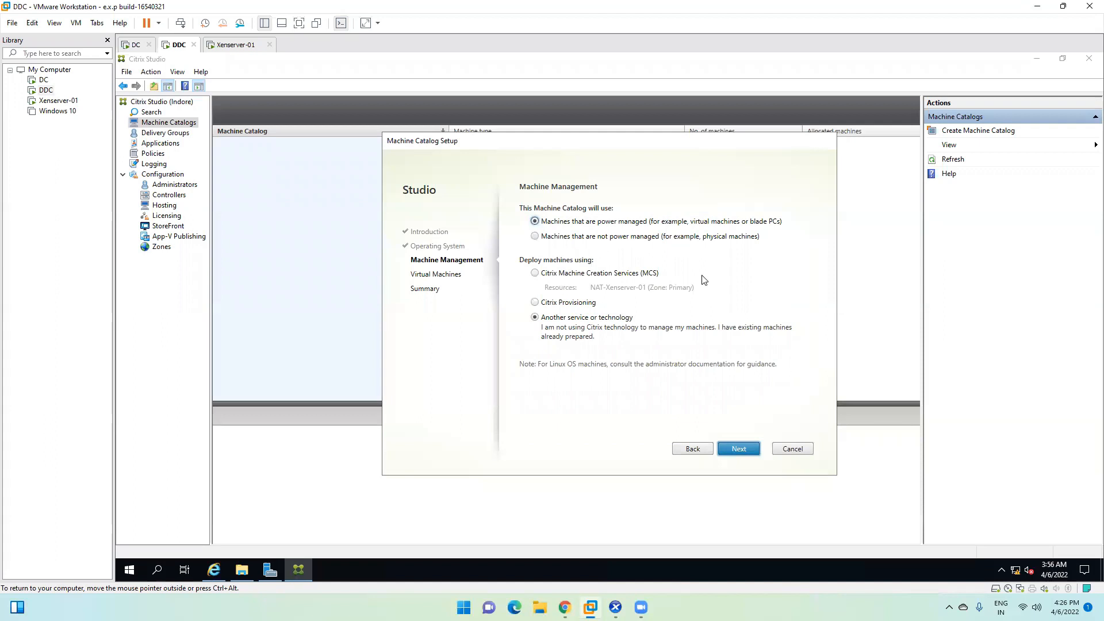
left_click(565, 274)
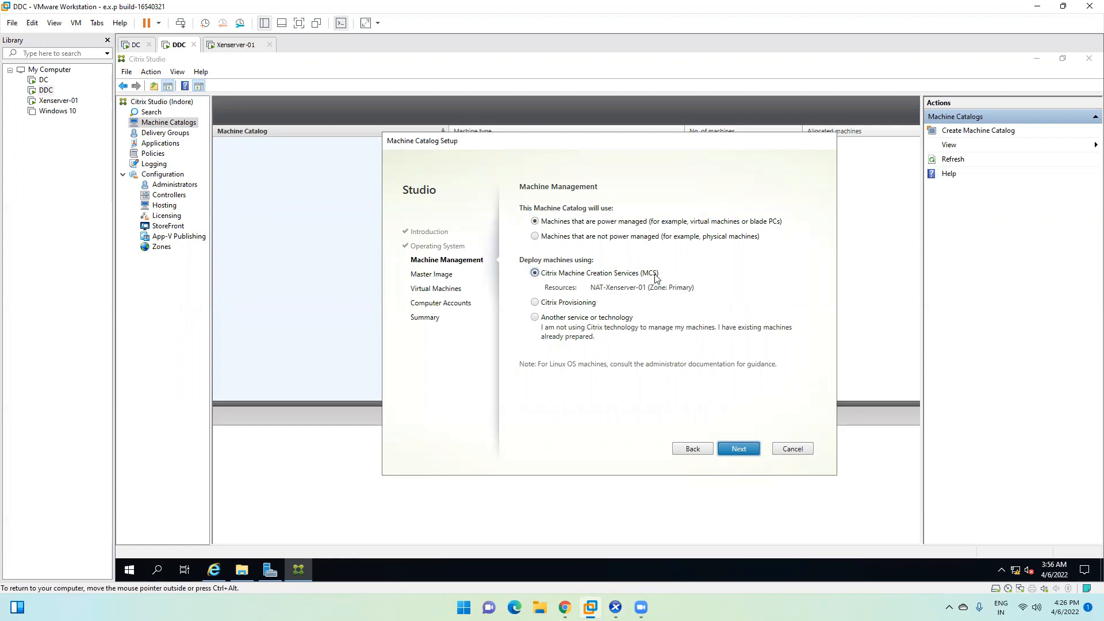
Step: Pick the Win2k19- Master snapshot as the master image and advance to Virtual Machines
left_click(739, 450)
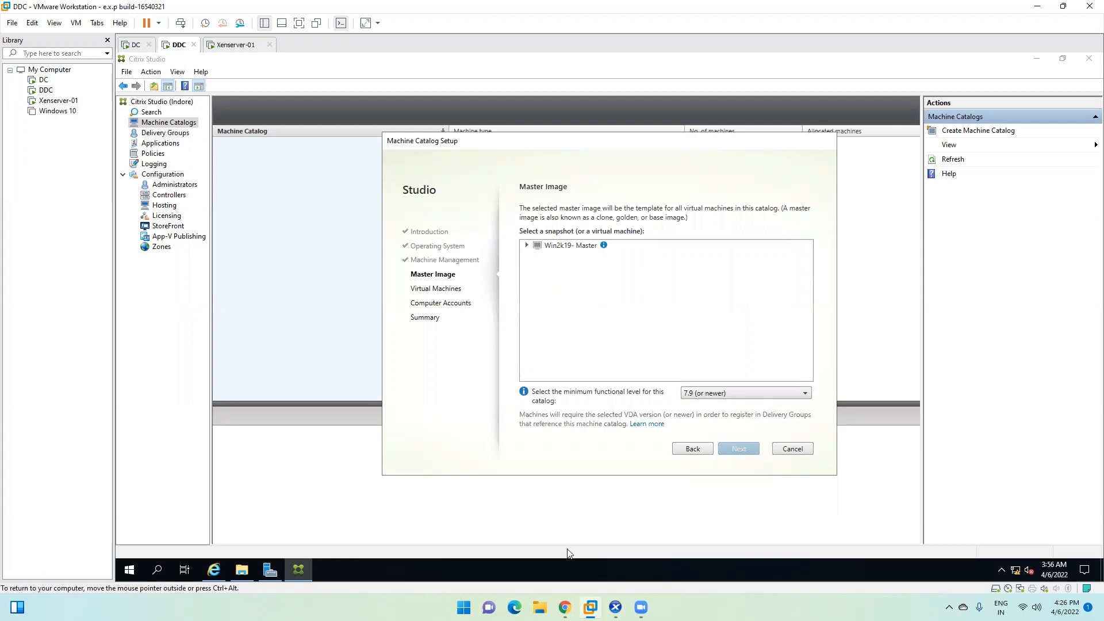
mouse_move(640, 607)
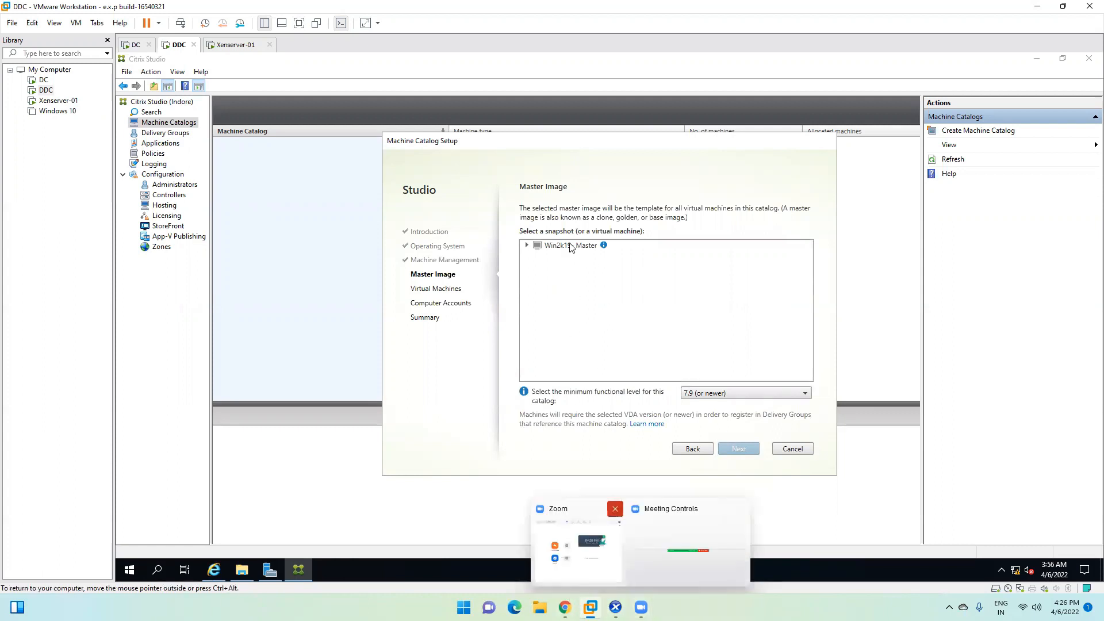
left_click(527, 247)
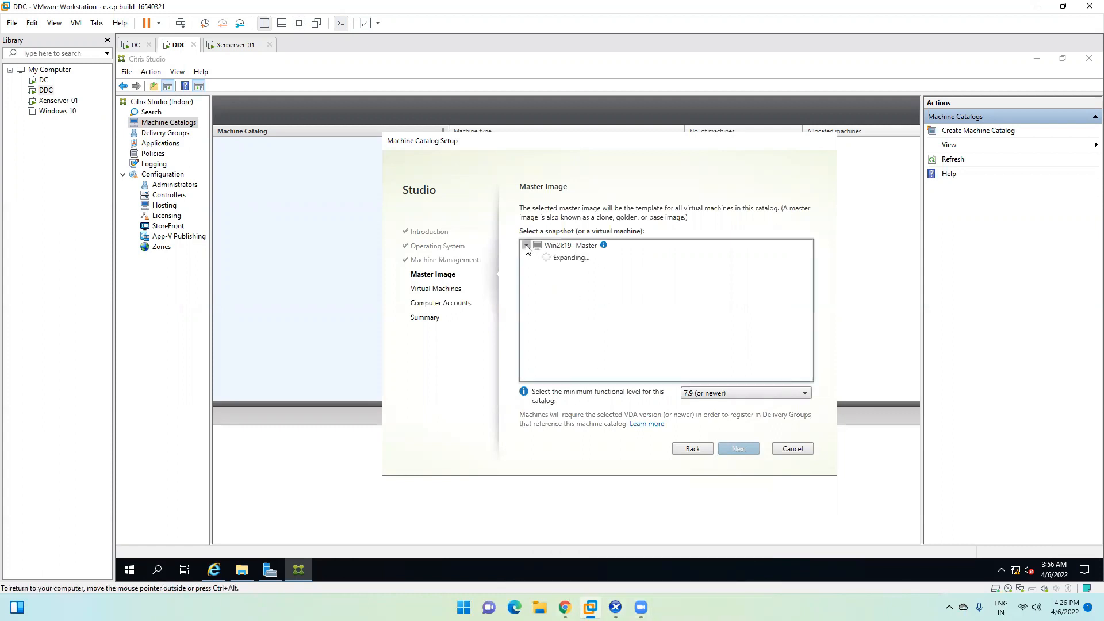
left_click(563, 247)
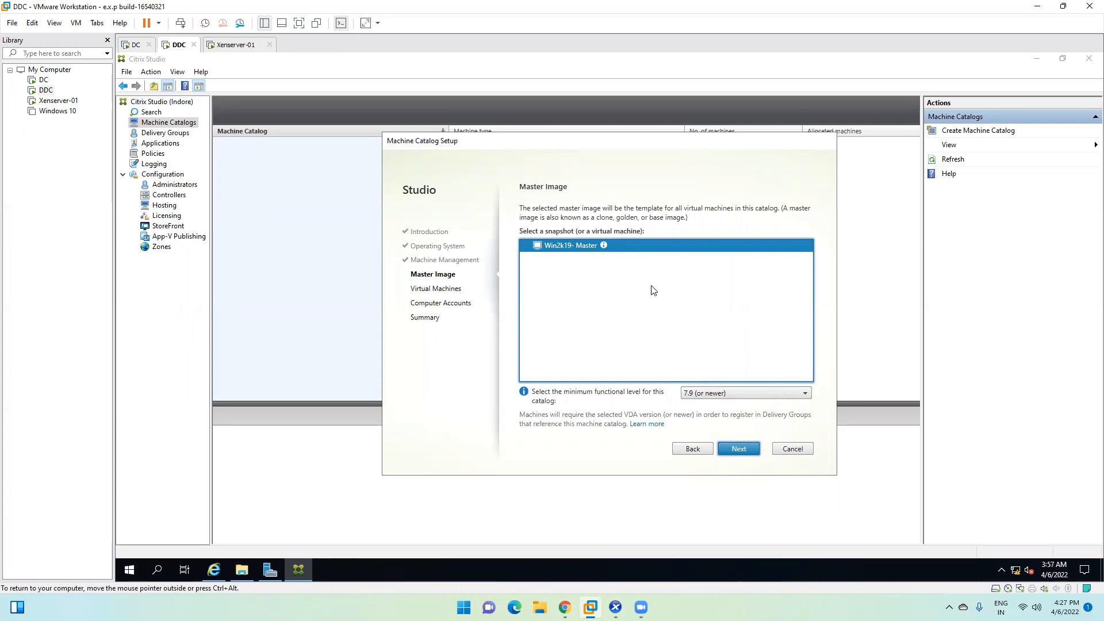
left_click(738, 453)
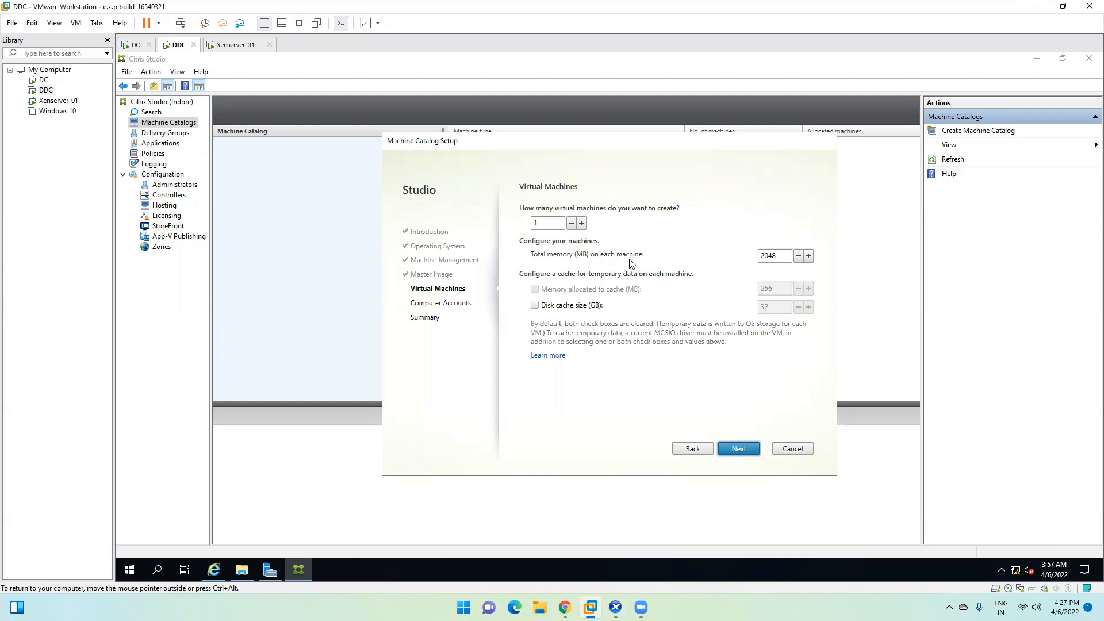
Step: Edit the virtual machine count and the 2048 MB memory-per-machine value
left_click(543, 223)
type("000")
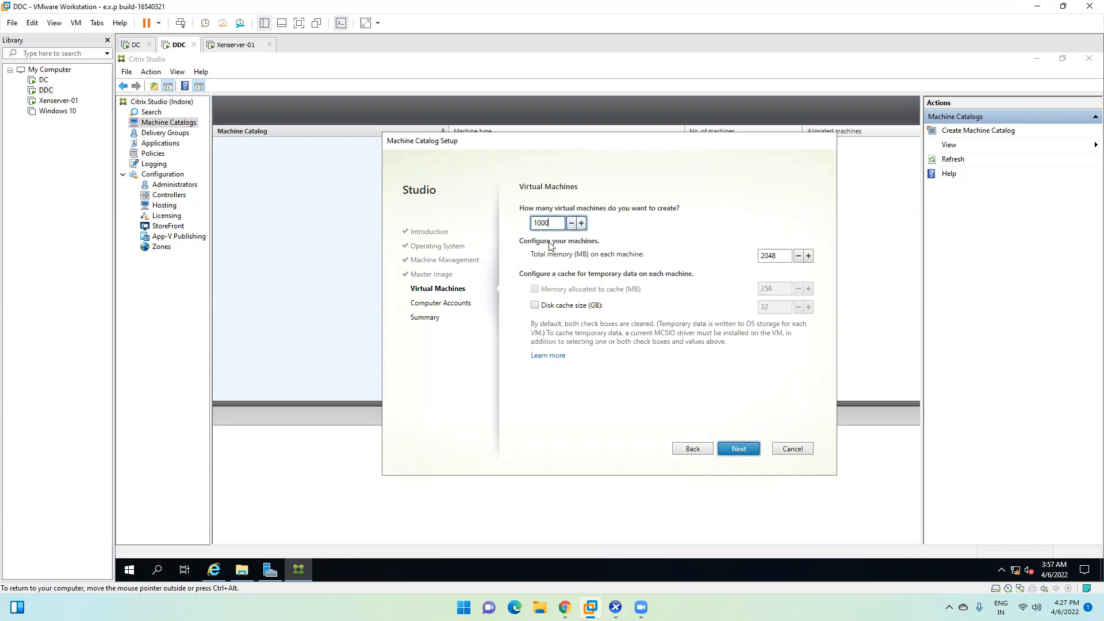
double_click(772, 256)
left_click(780, 256)
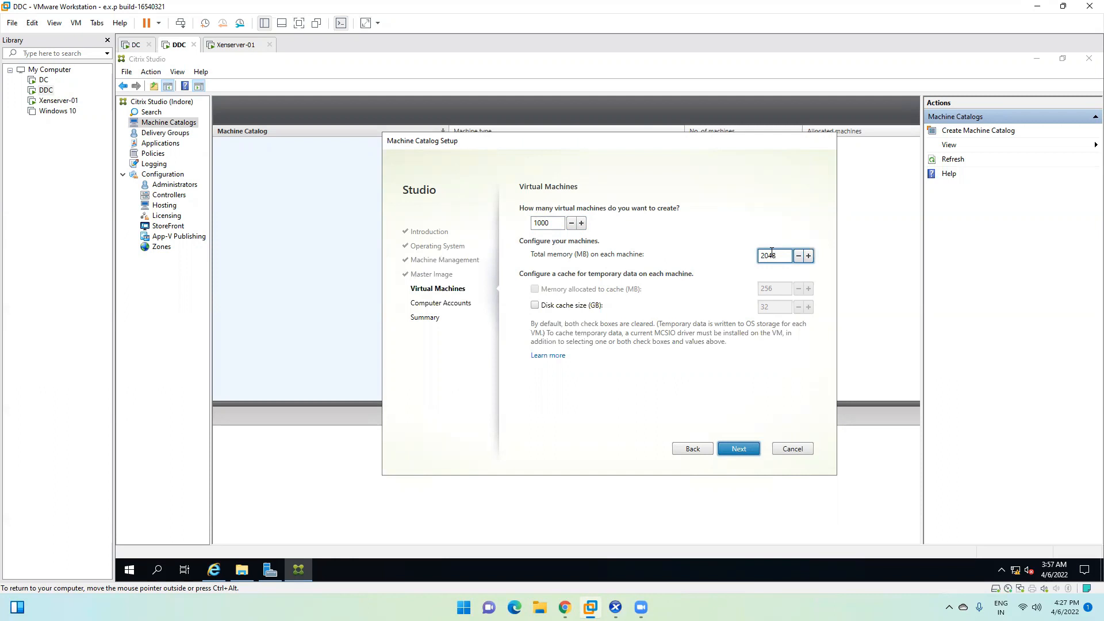
Step: Clear the virtual machine count so it is blank, then switch to XenCenter
left_click(543, 224)
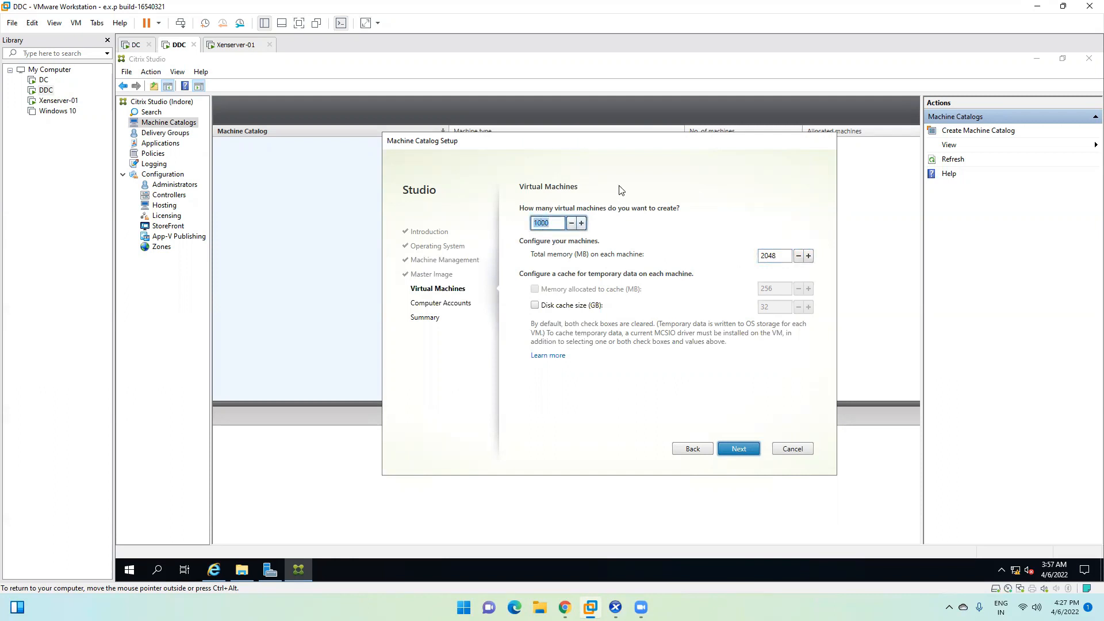
key("BackSpace")
type("1")
key("BackSpace")
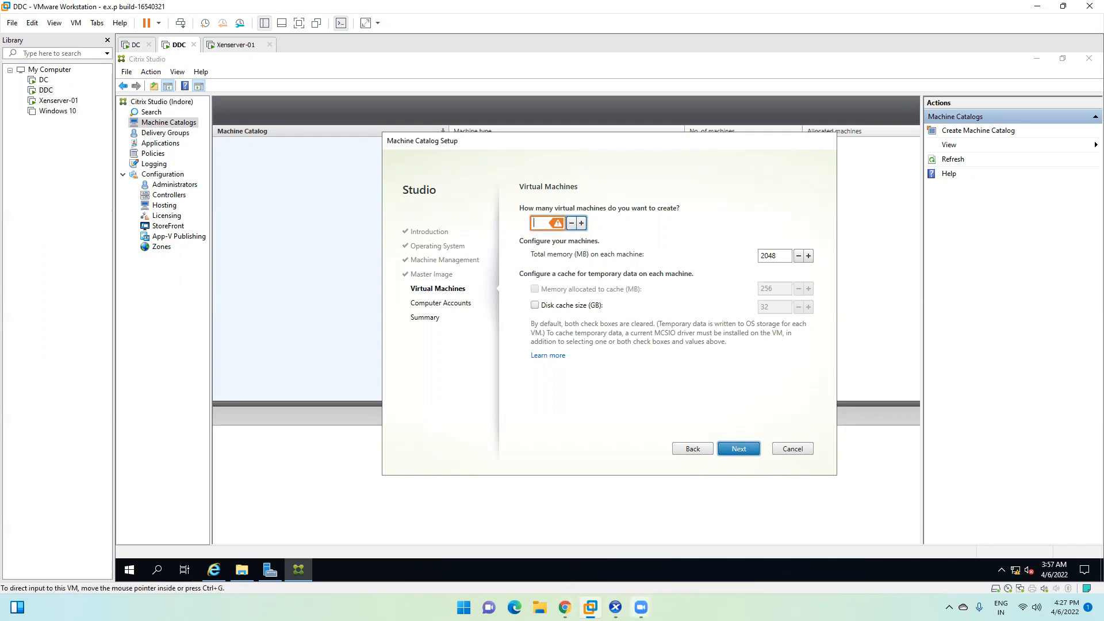
left_click(610, 604)
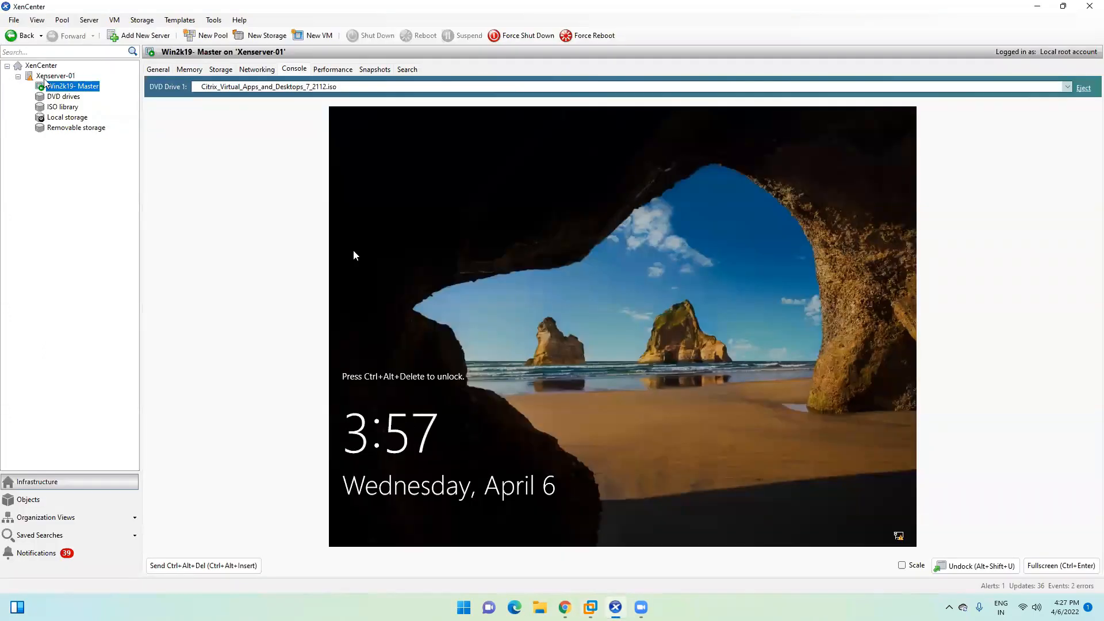
Step: Check Xenserver-01's free memory and the PC's memory in Task Manager, then return to Studio
left_click(56, 76)
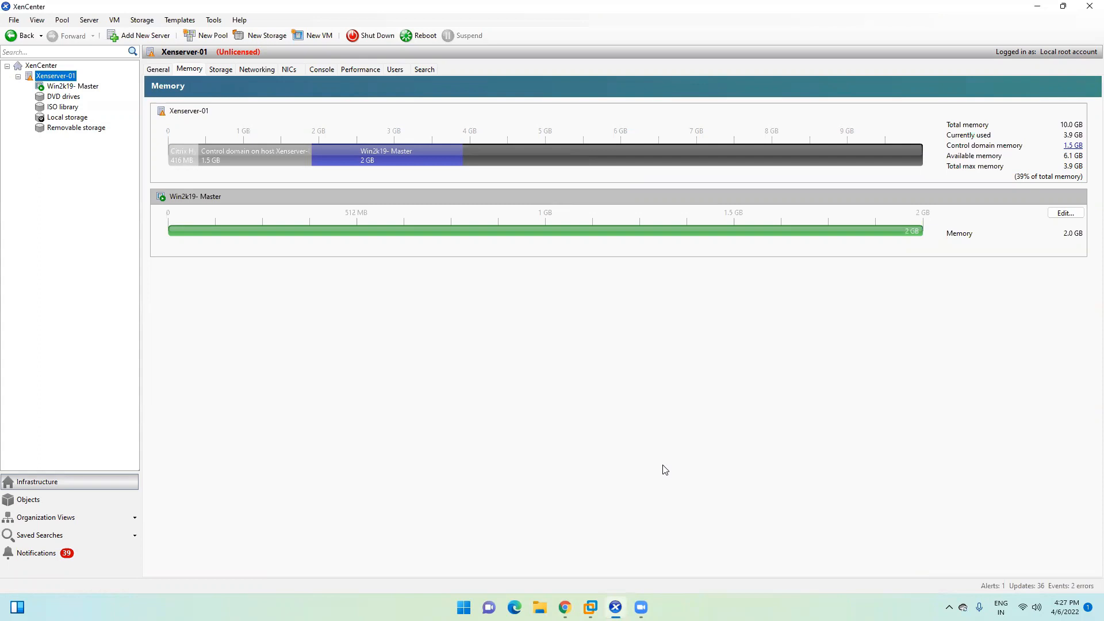
key("ctrl+shift+Escape")
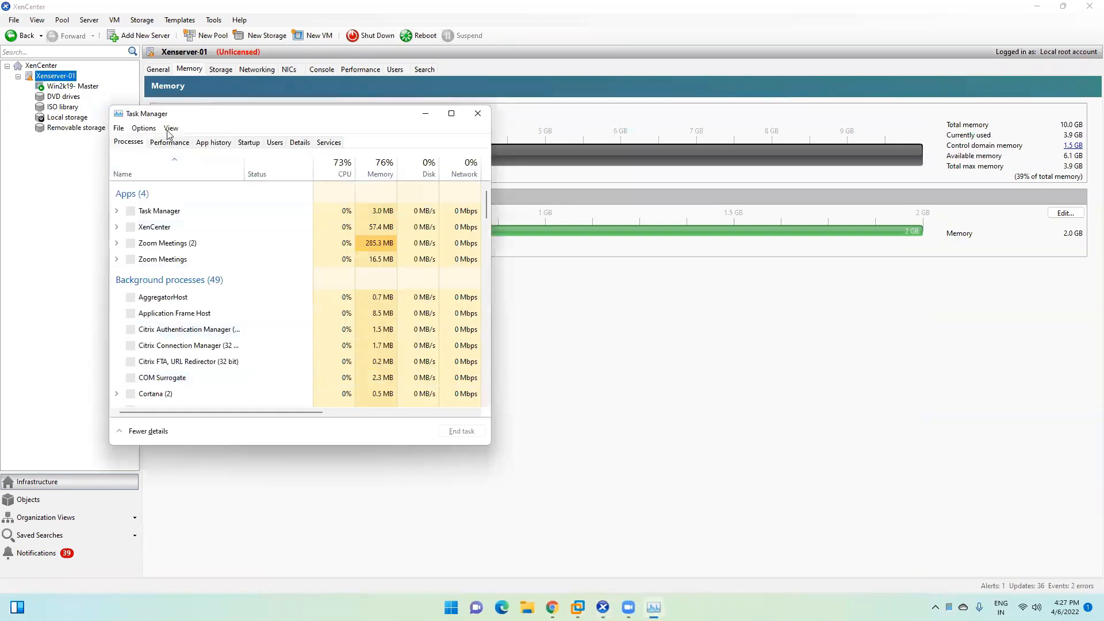
left_click(171, 128)
left_click(171, 128)
left_click(169, 142)
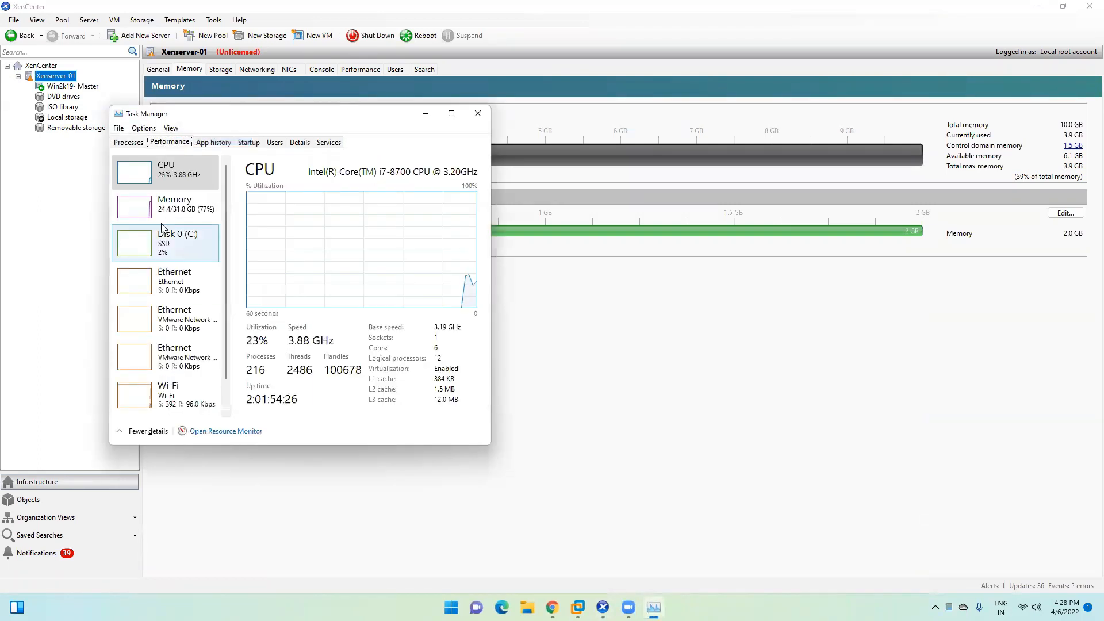
left_click(183, 203)
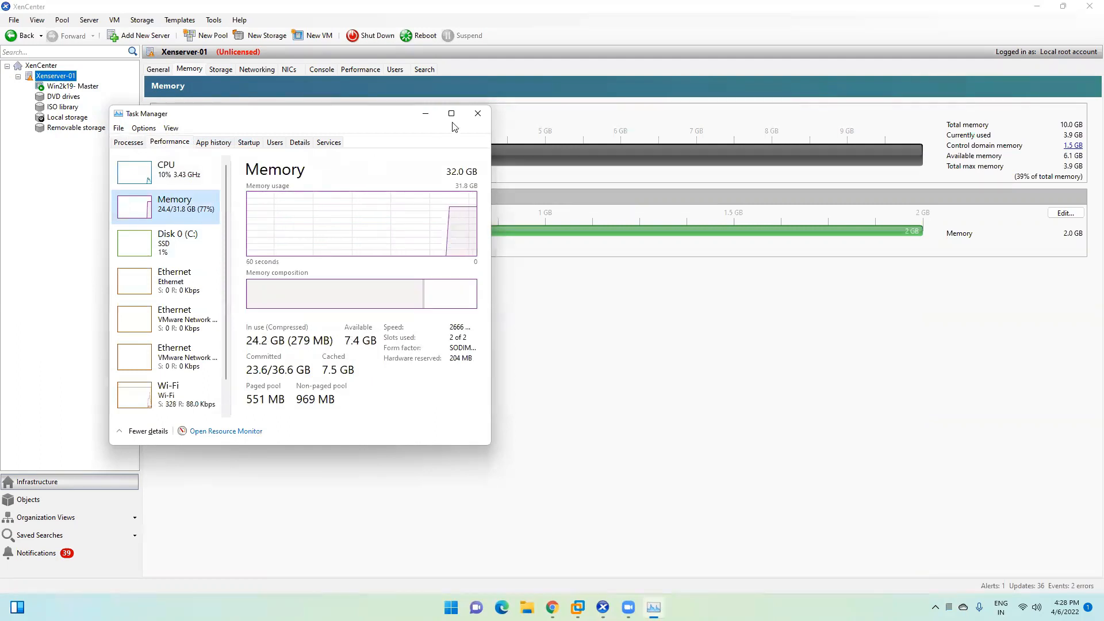
left_click(478, 113)
left_click(1037, 6)
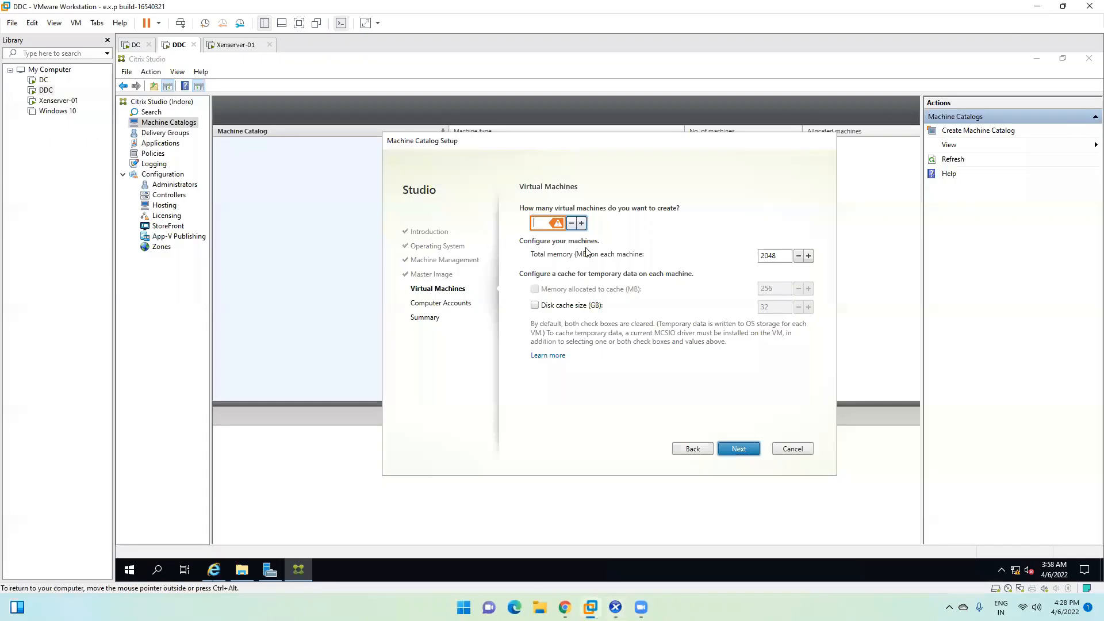
Step: Create 2 virtual machines with 2048 MB memory each, leaving disk cache off, and continue
type("2")
double_click(772, 256)
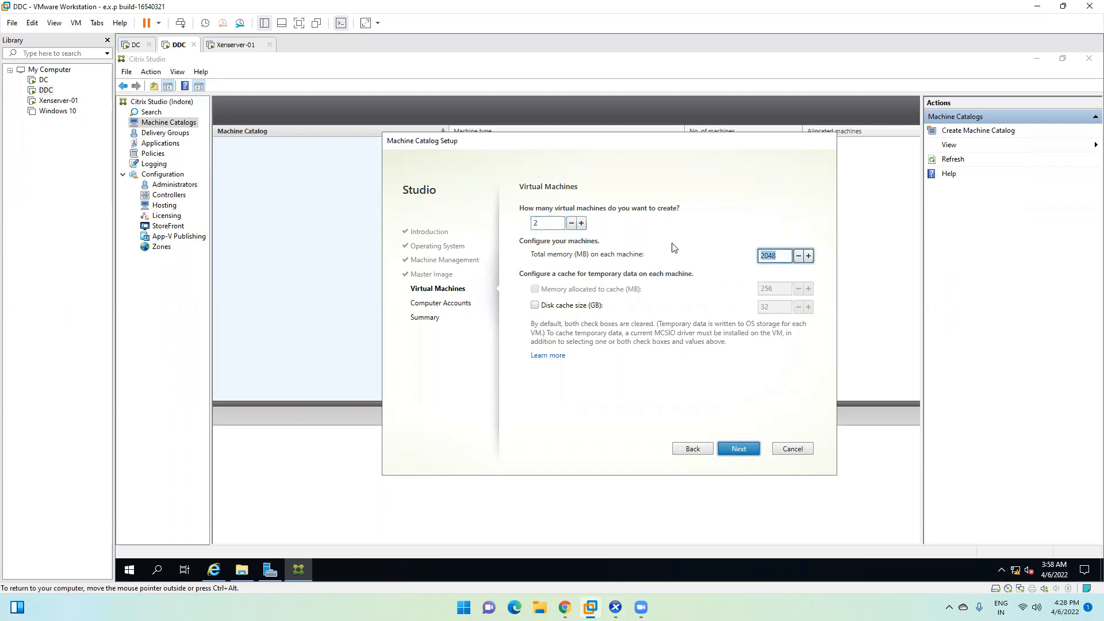
left_click_drag(779, 257, 714, 255)
left_click(534, 305)
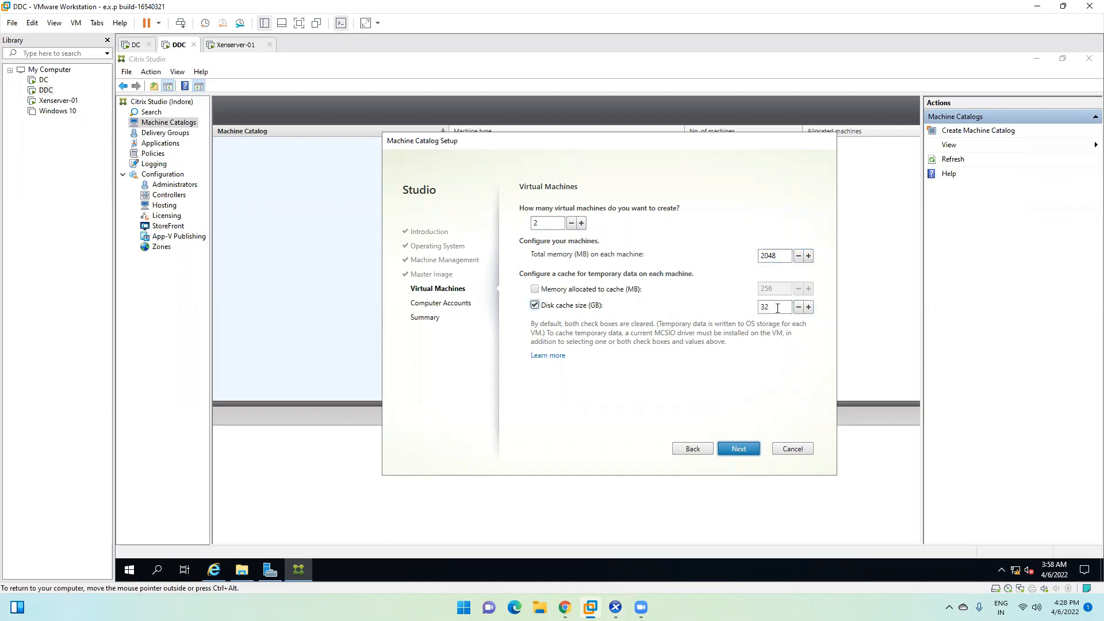
left_click(535, 305)
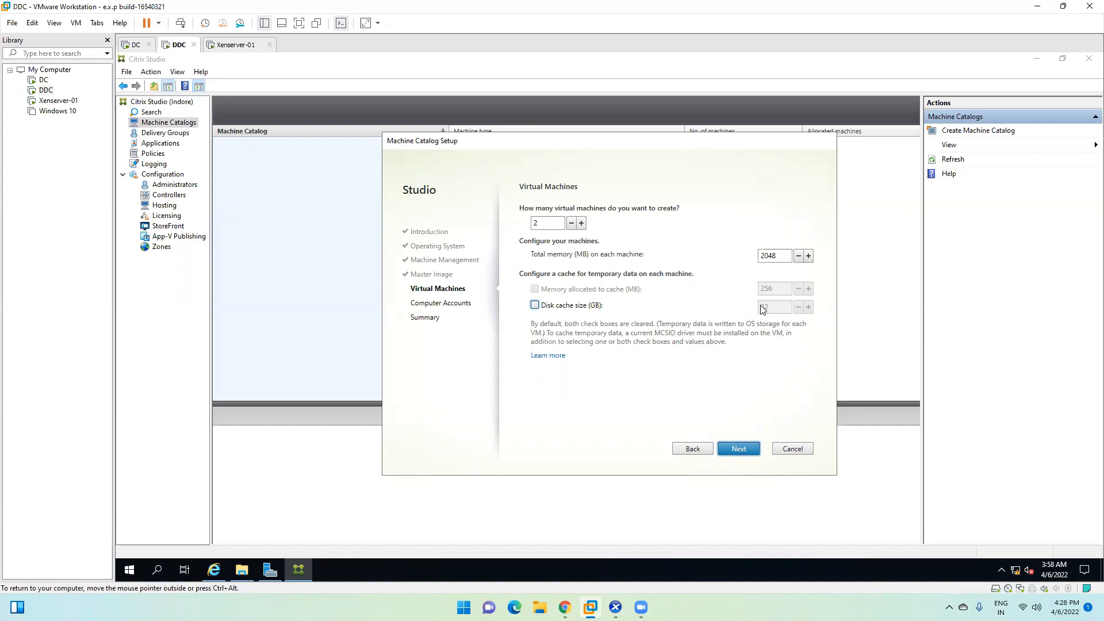
left_click(743, 448)
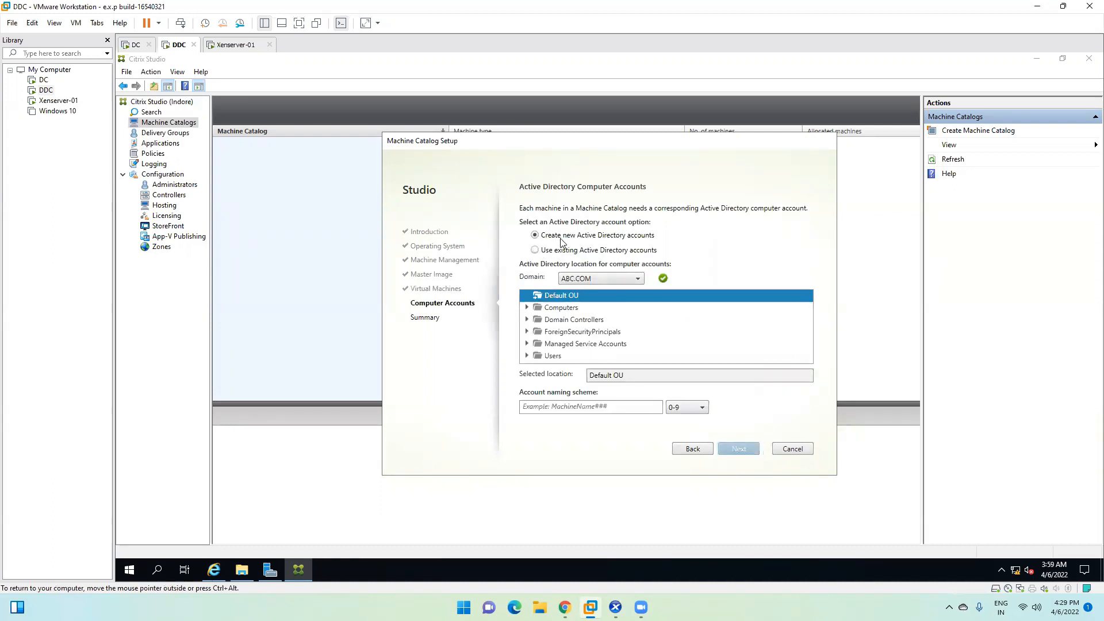
Step: Place new accounts in the Computers container and enter the naming scheme HR-## with 0-9 numbering
left_click(545, 311)
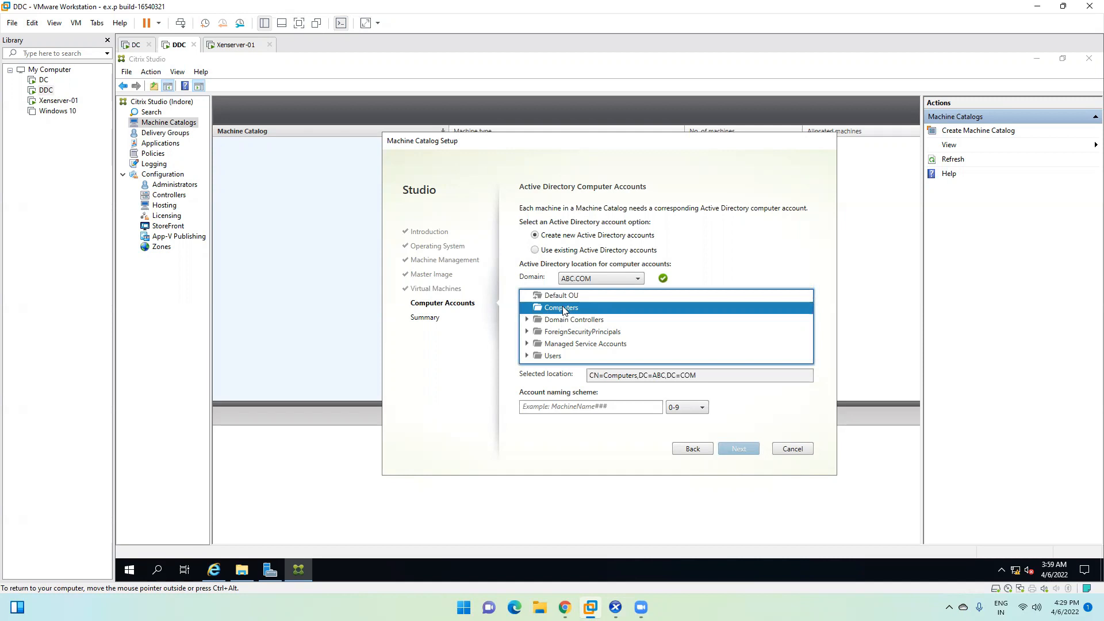
left_click(565, 406)
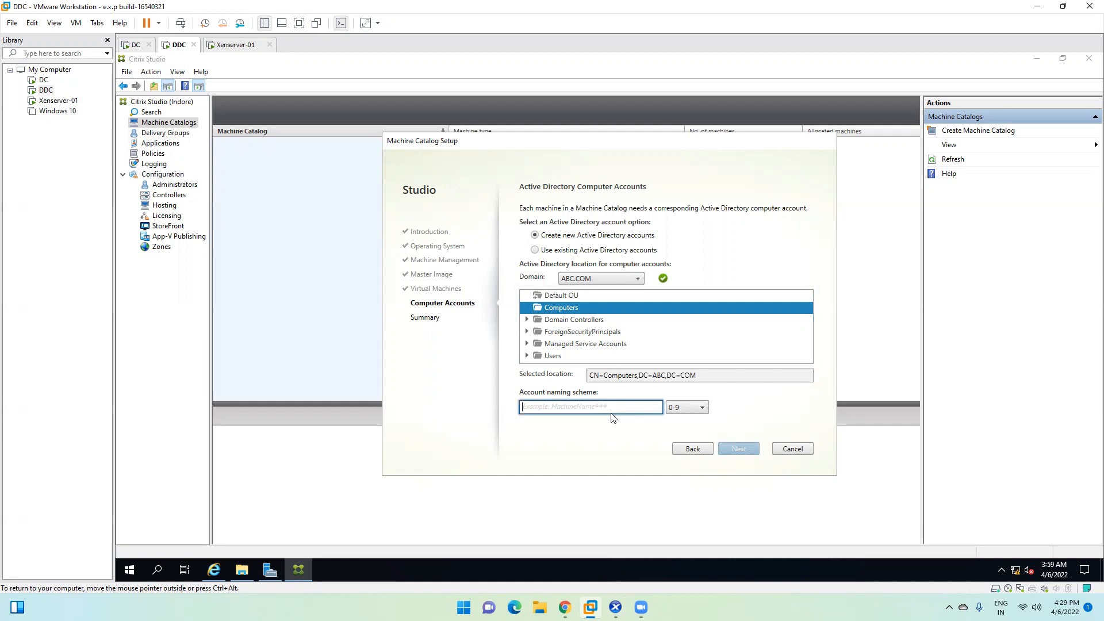
type("Win")
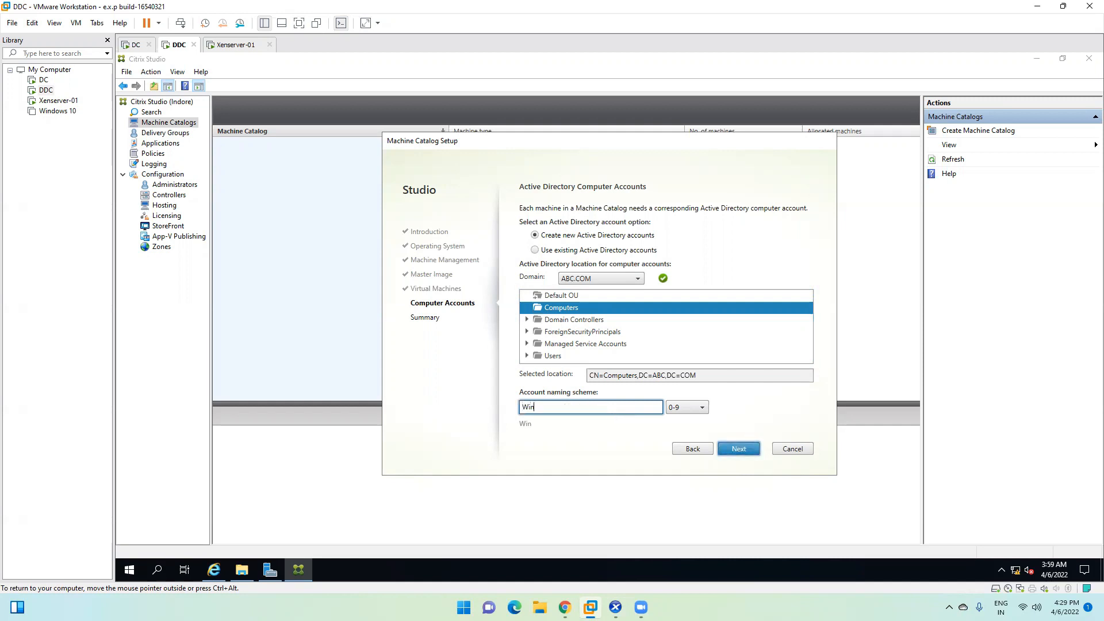
type("27")
key("BackSpace")
key("BackSpace")
key("BackSpace")
key("BackSpace")
key("BackSpace")
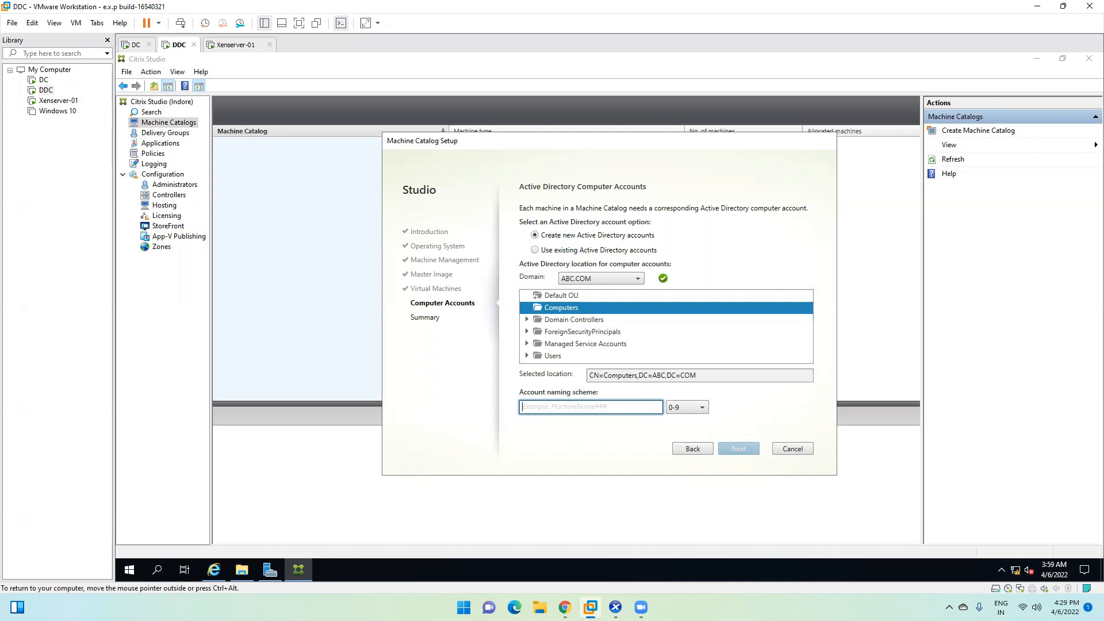
type("HR-")
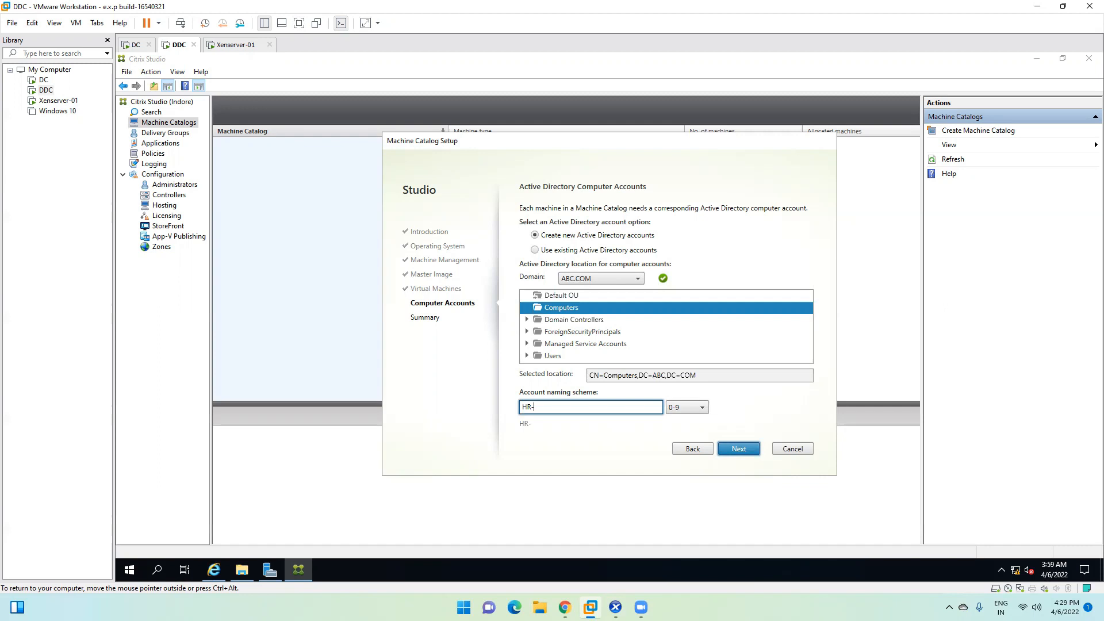
type("##")
Step: Replace the HR prefix with FIN so the naming scheme reads FIN-##
double_click(532, 407)
key("BackSpace")
key("BackSpace")
type("HR")
key("BackSpace")
key("BackSpace")
type("FIN")
left_click(555, 408)
left_click_drag(534, 408, 519, 408)
left_click(533, 407)
left_click_drag(556, 408, 535, 408)
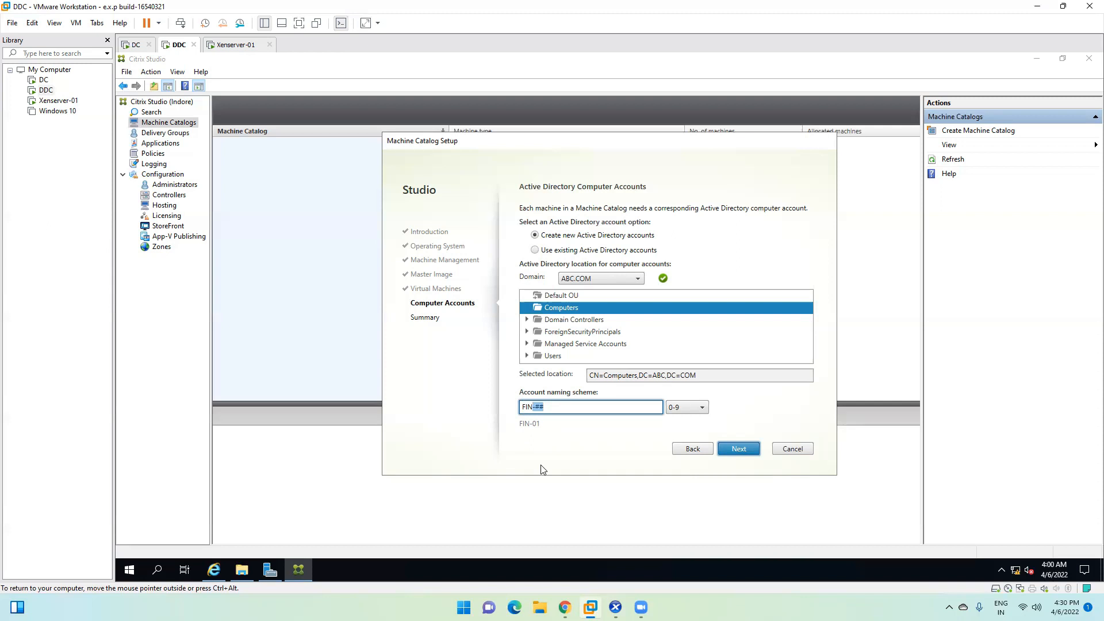
left_click(566, 406)
Step: Keep 0-9 numbering after trying A-Z, and advance to the Summary step
left_click(687, 407)
left_click(677, 432)
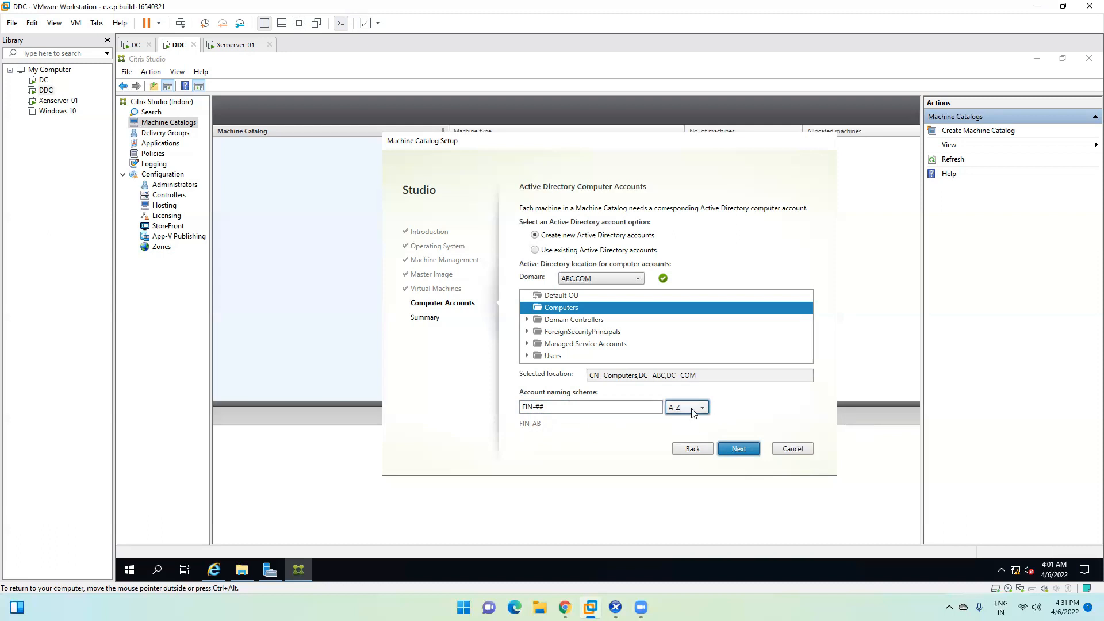
left_click(685, 421)
left_click(755, 449)
left_click(613, 363)
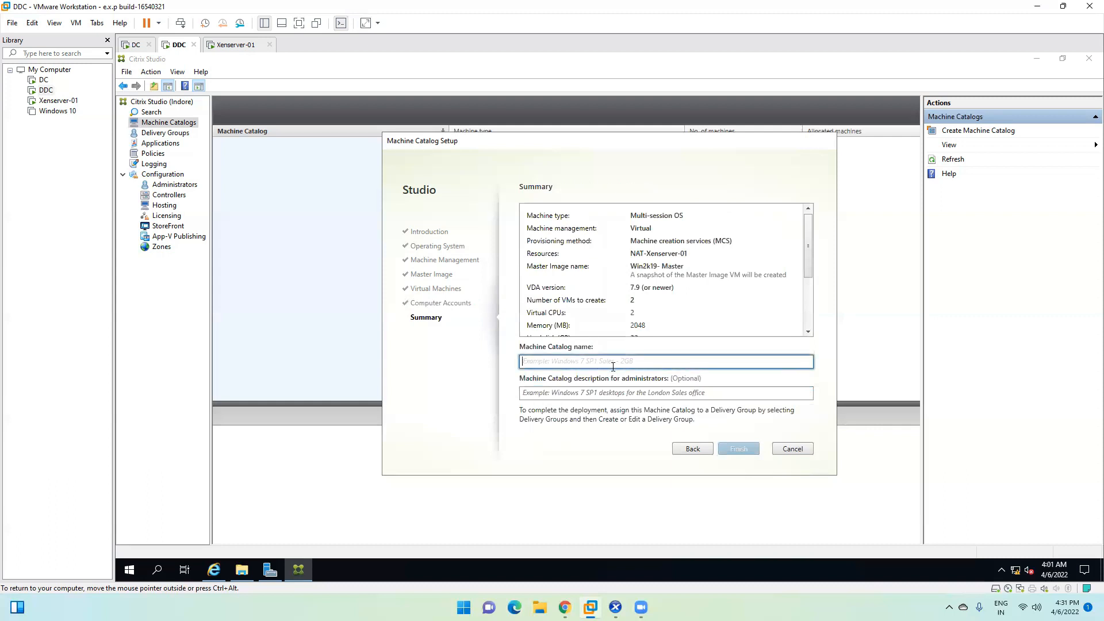
Step: Name the catalog 'Fin Team' with description 'Server 2019' and finish to start creation
type("Fin")
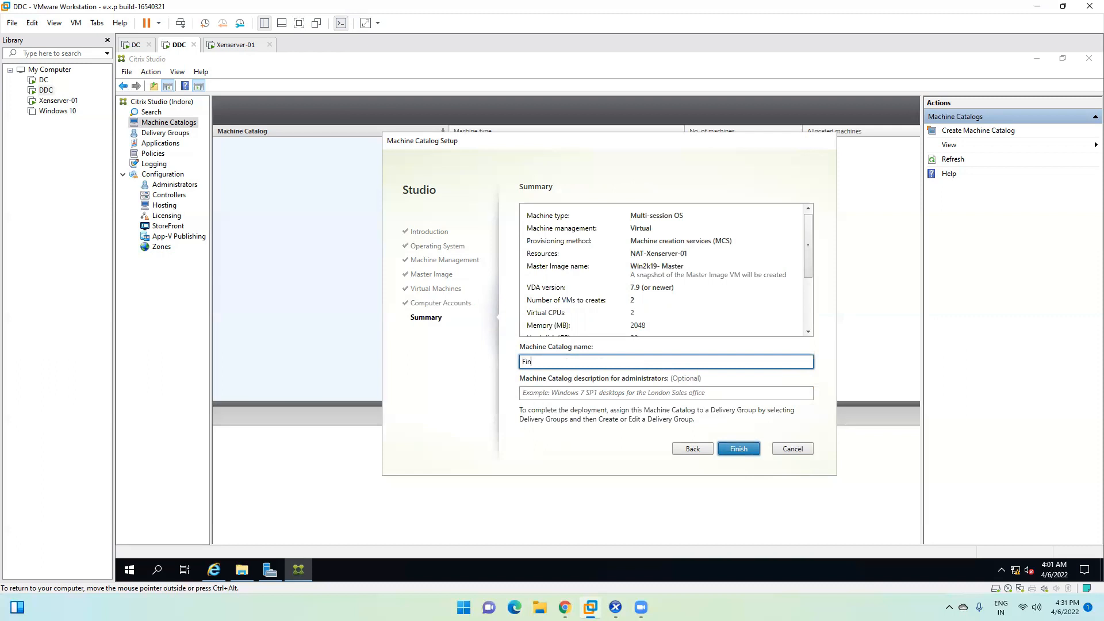
type(" Team")
left_click(635, 392)
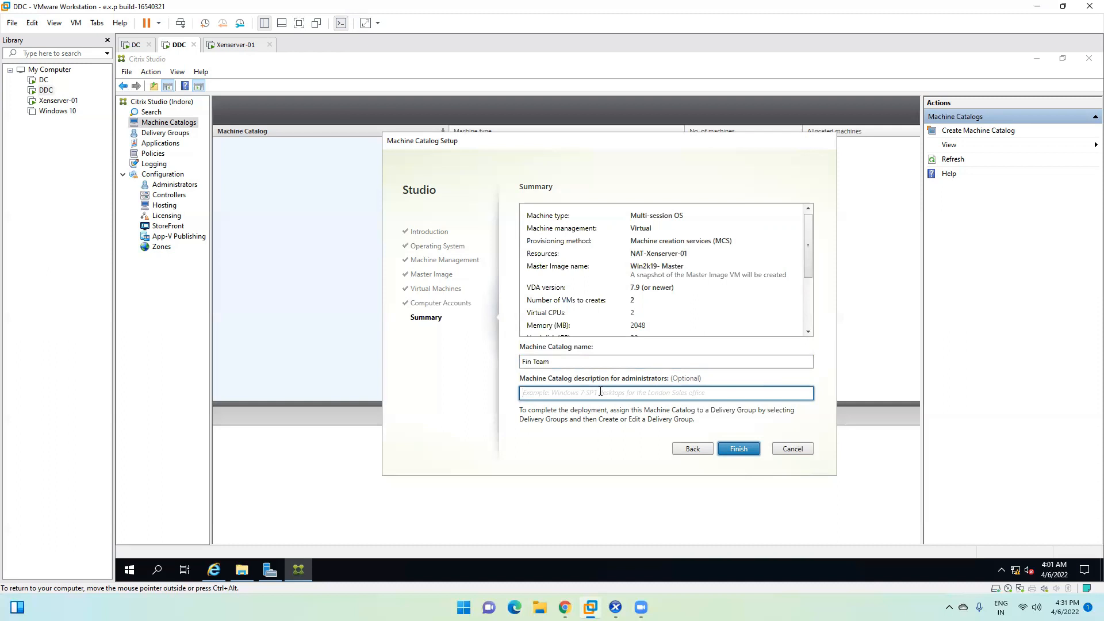
type("Server 2019")
left_click(737, 449)
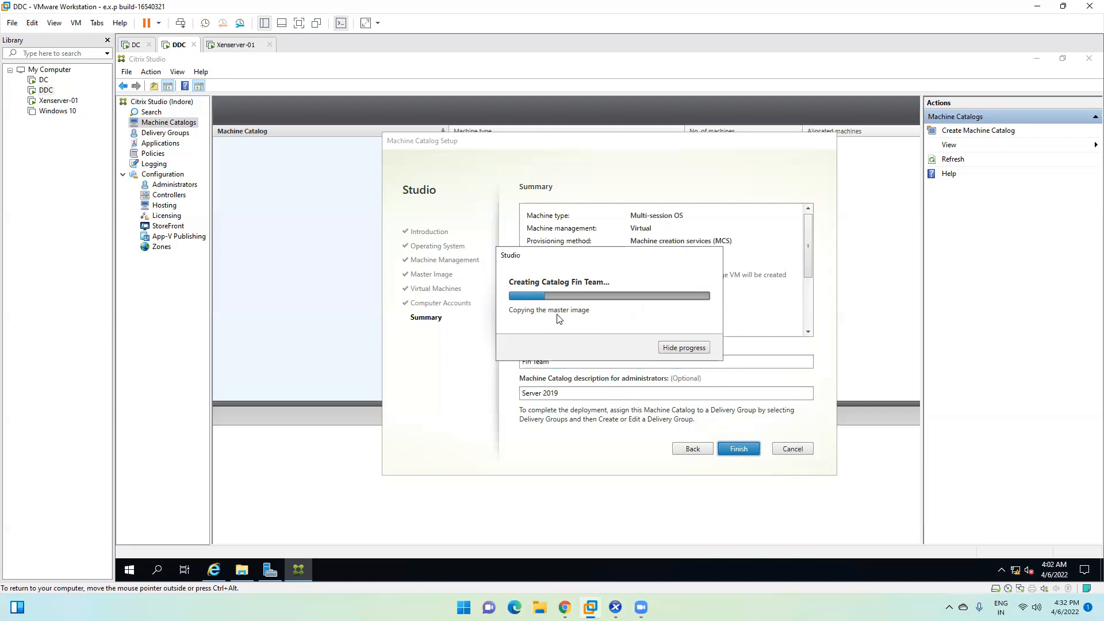
left_click(615, 607)
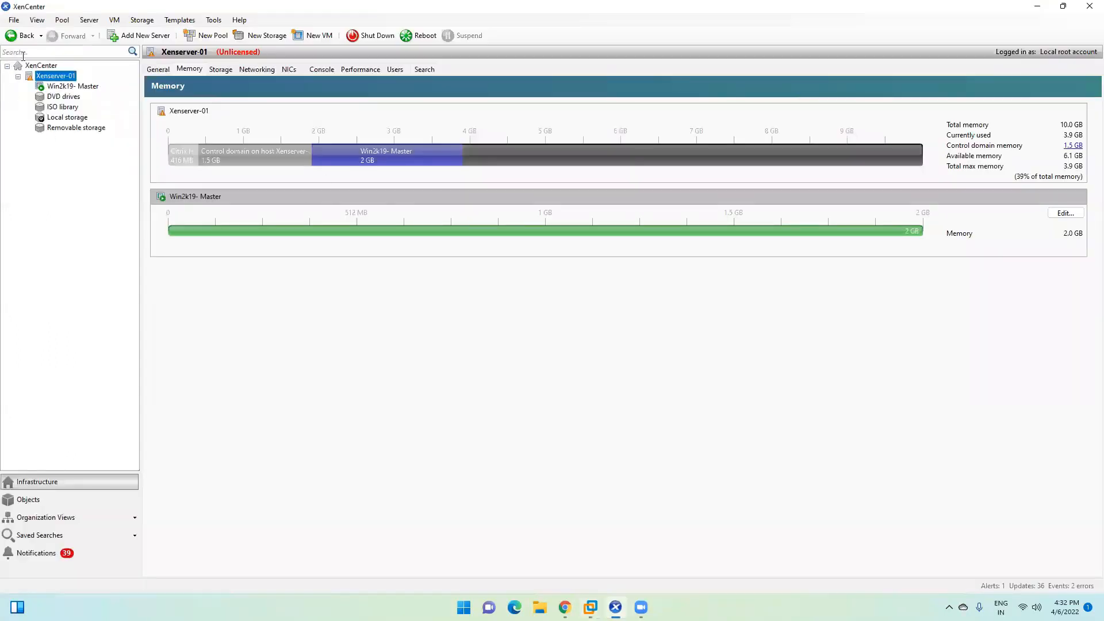
Step: Select the Win2k19- Master VM in XenCenter's resource tree
left_click(62, 87)
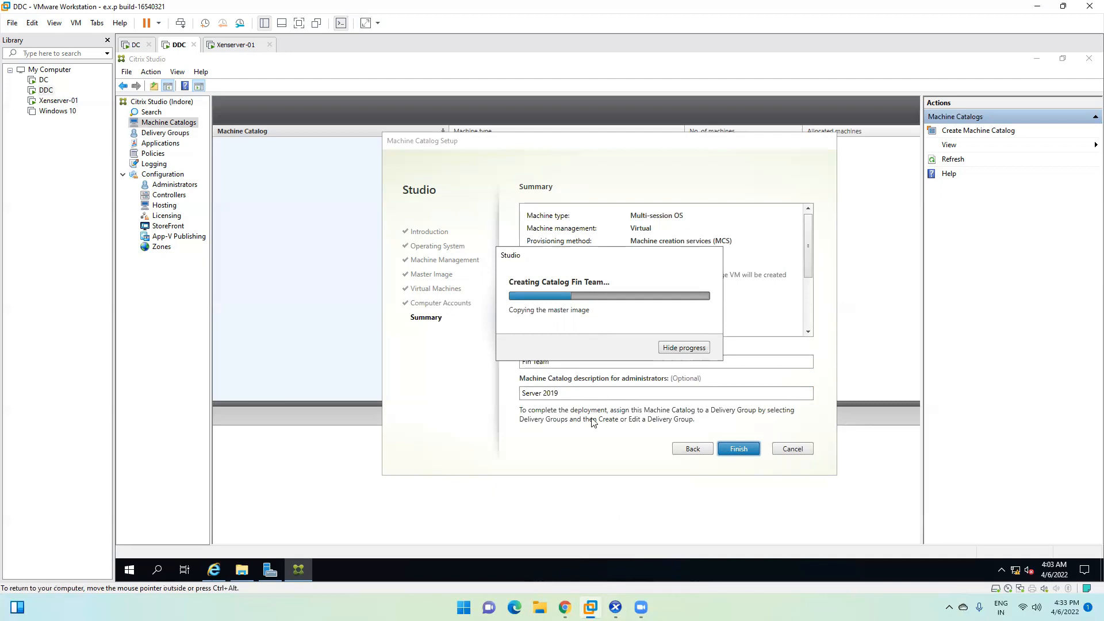
left_click(615, 608)
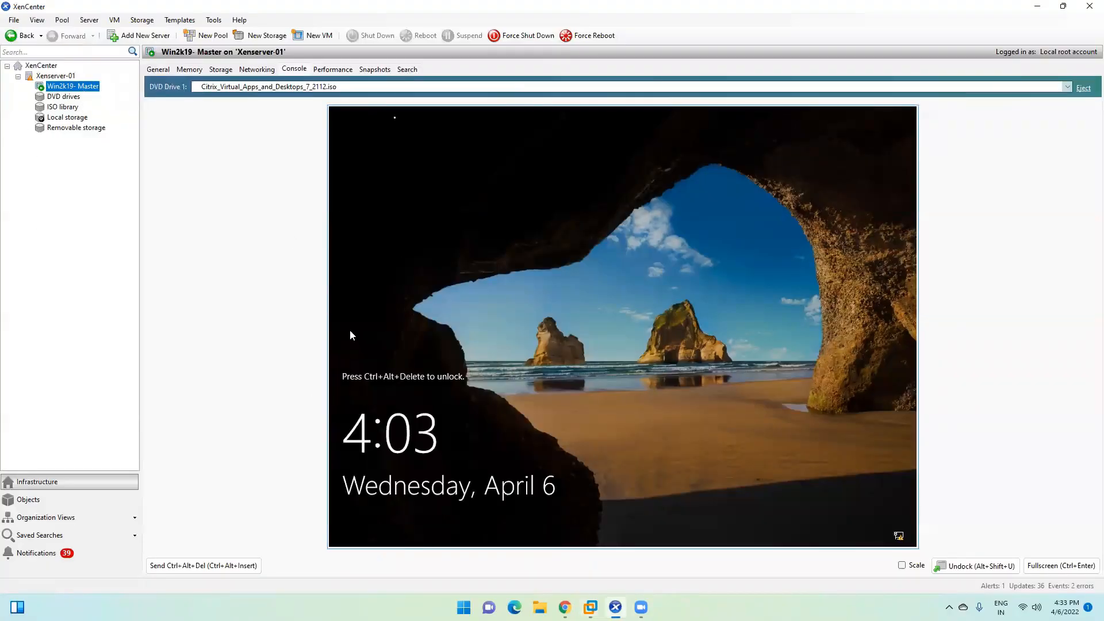
left_click(1039, 6)
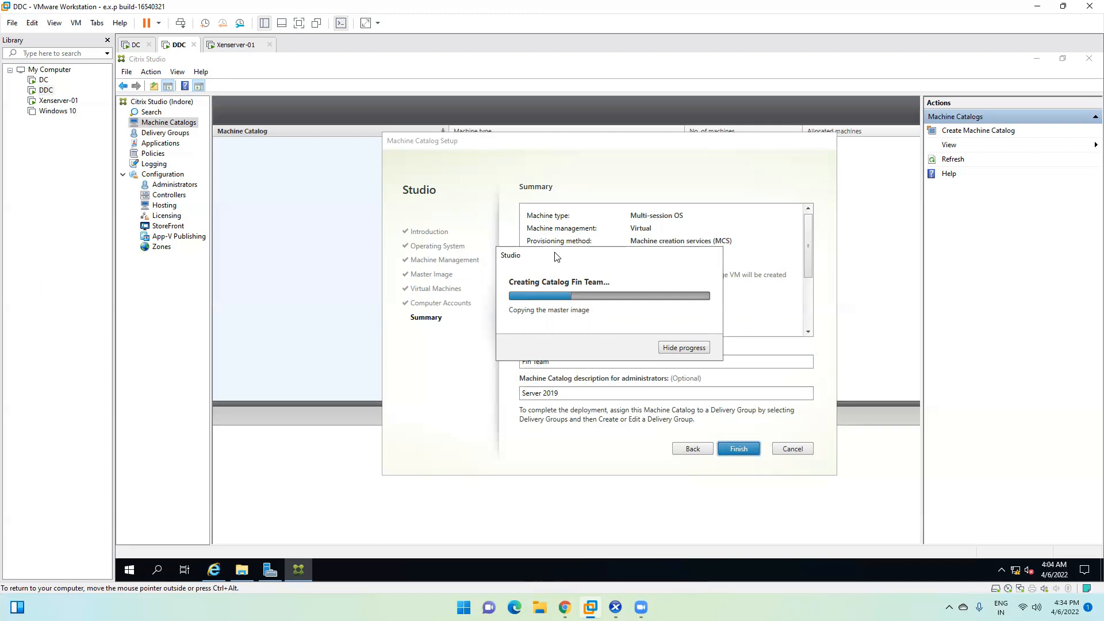
left_click(616, 607)
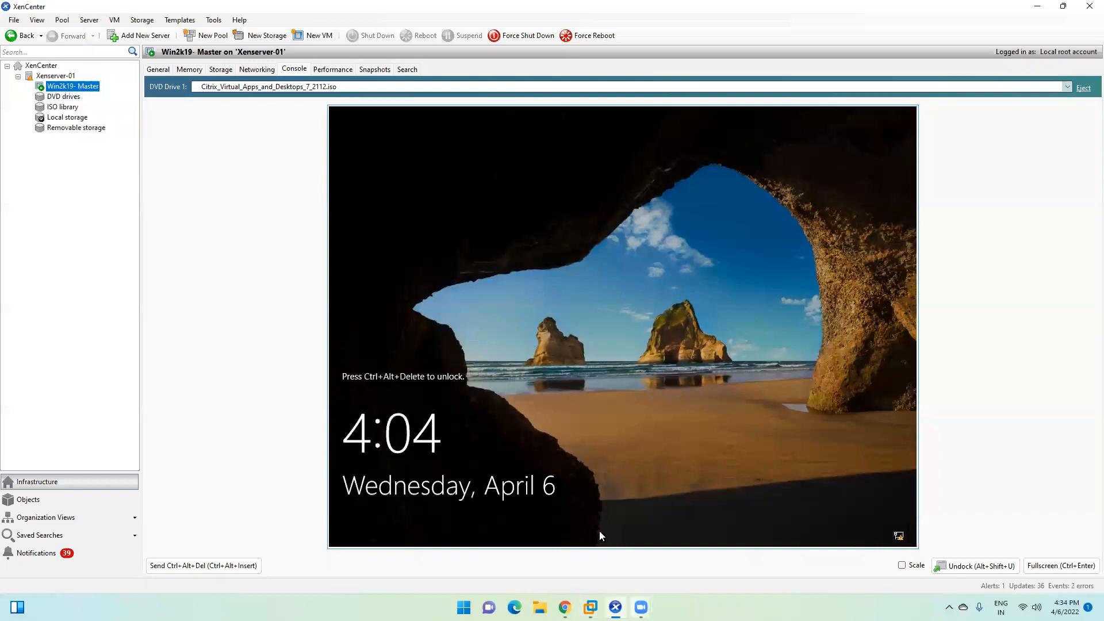
left_click(591, 607)
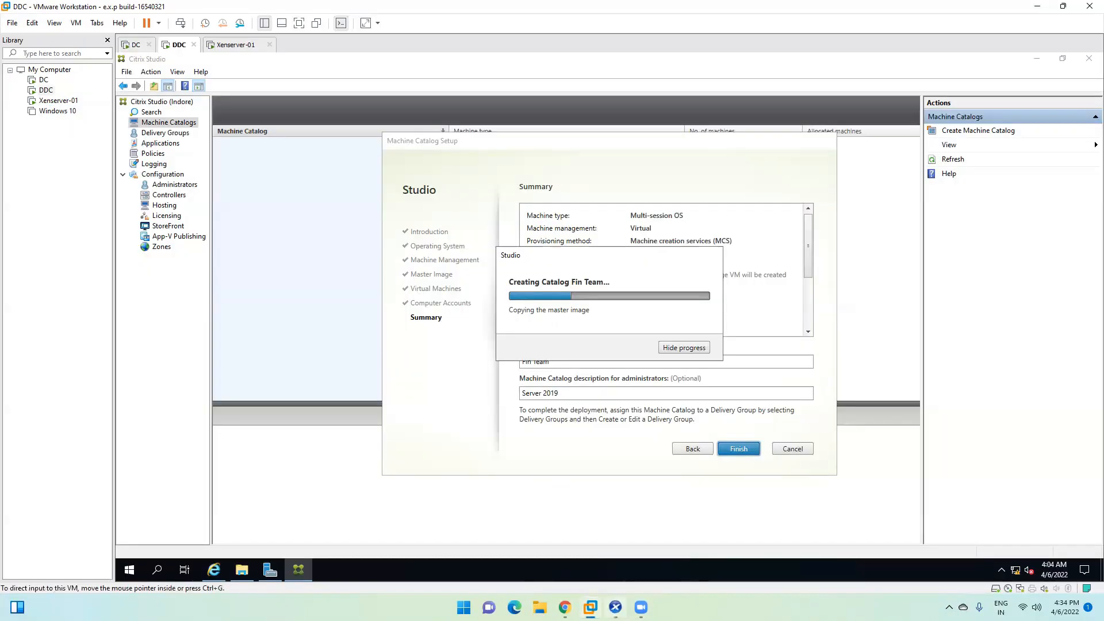
right_click(743, 598)
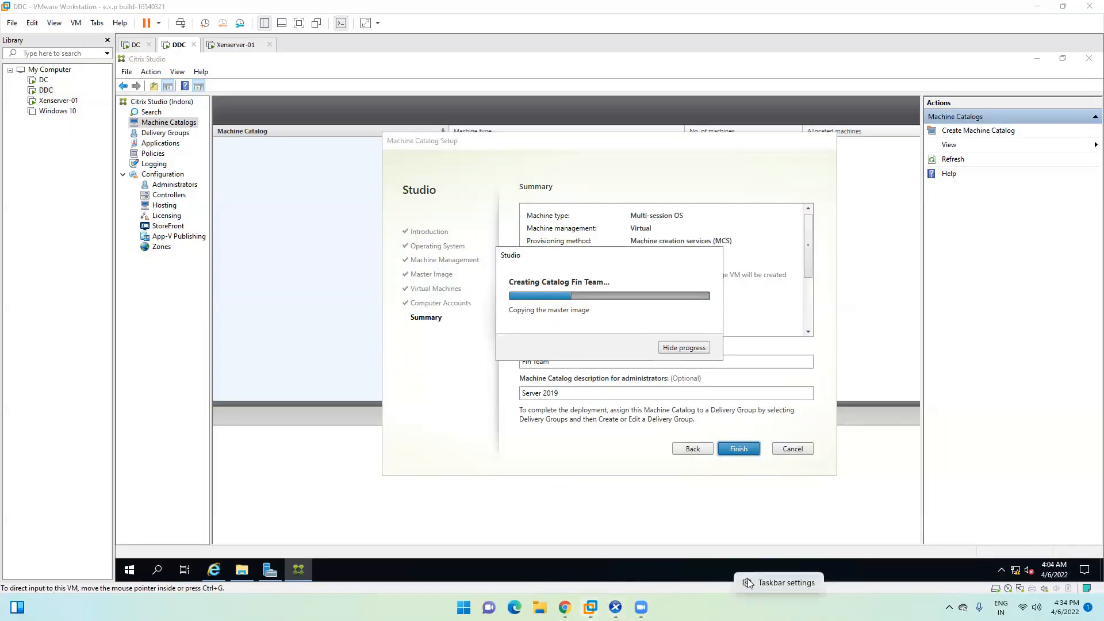
left_click(748, 583)
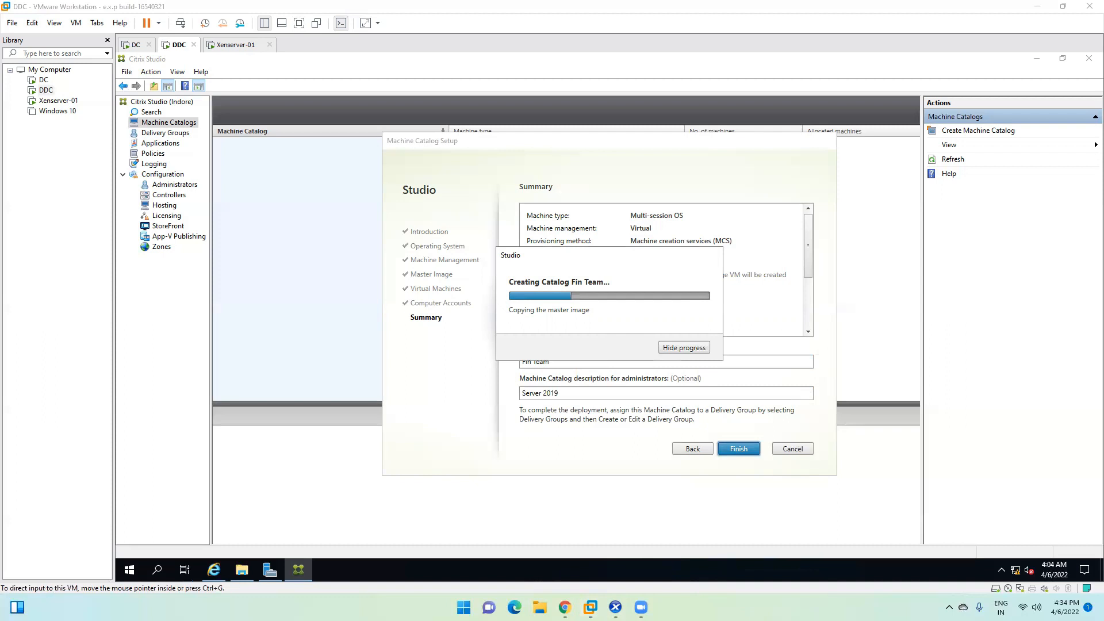
left_click(161, 144)
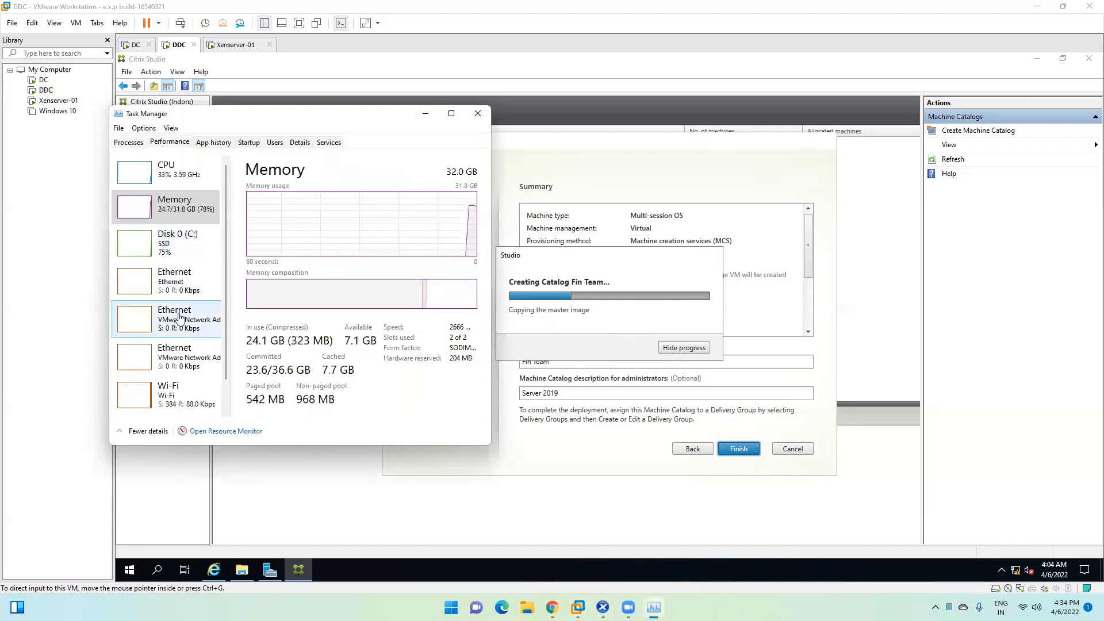
left_click(182, 354)
scroll(184, 368, "down", 1)
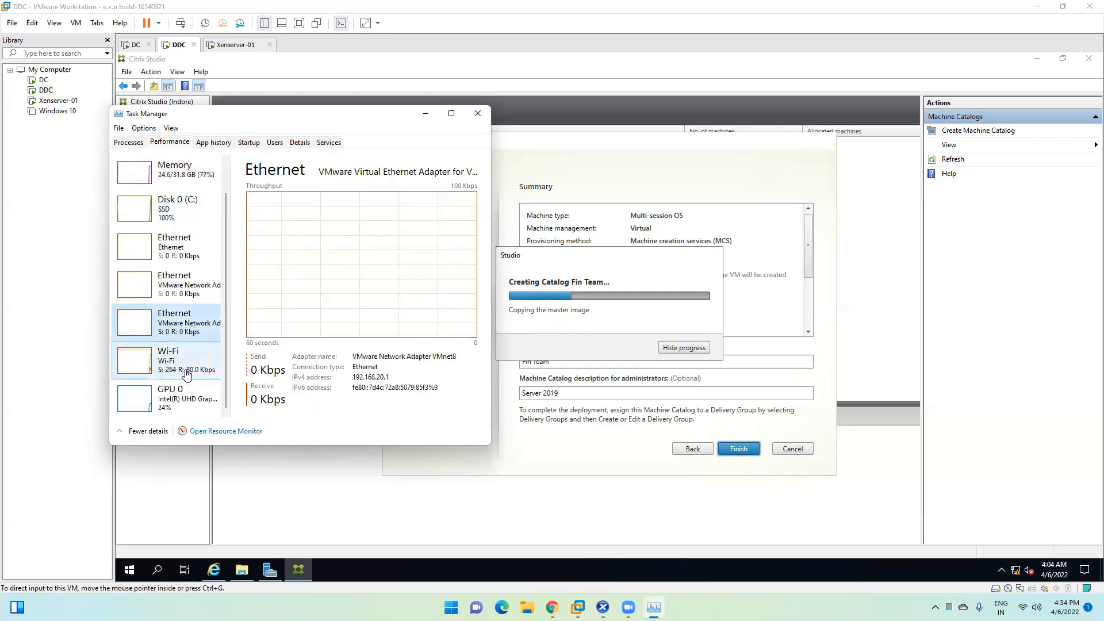
left_click(175, 247)
left_click(179, 285)
scroll(179, 285, "up", 1)
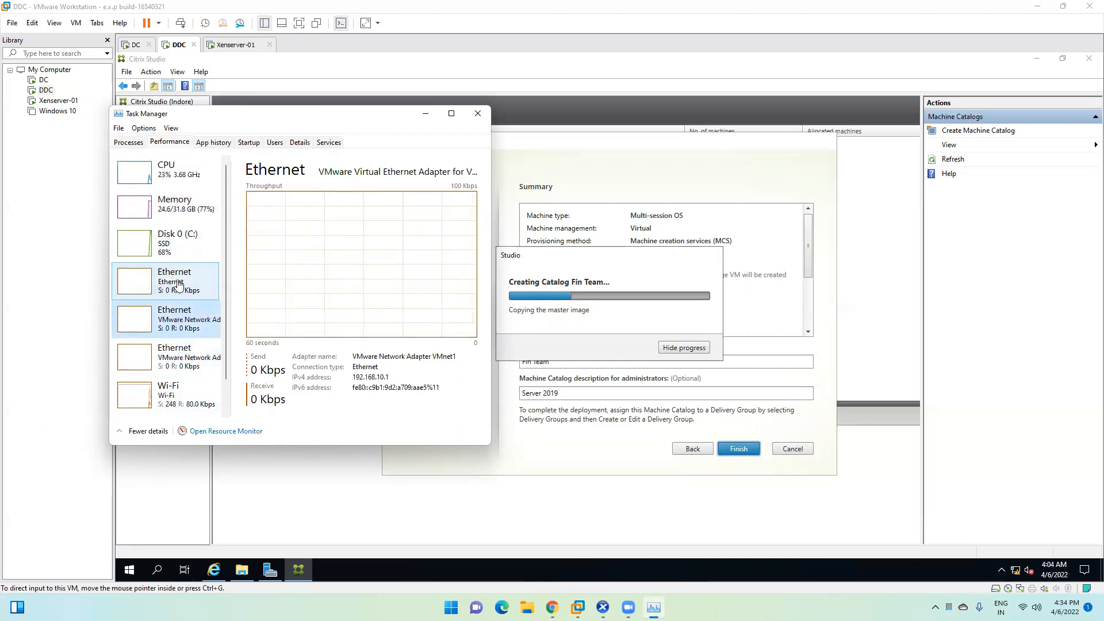
left_click(177, 240)
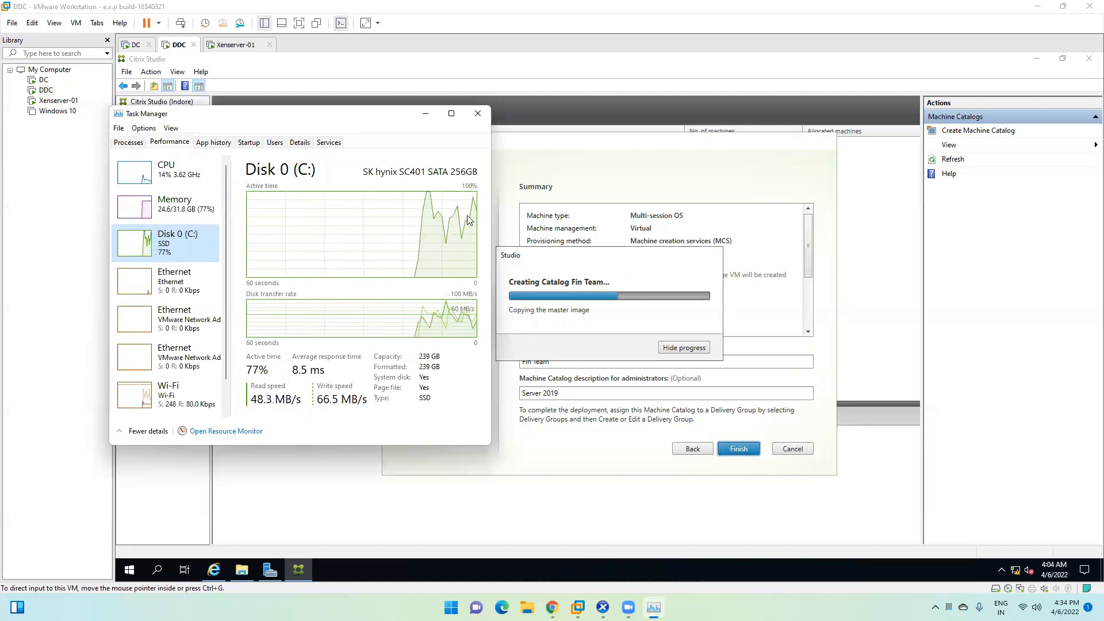
left_click(476, 113)
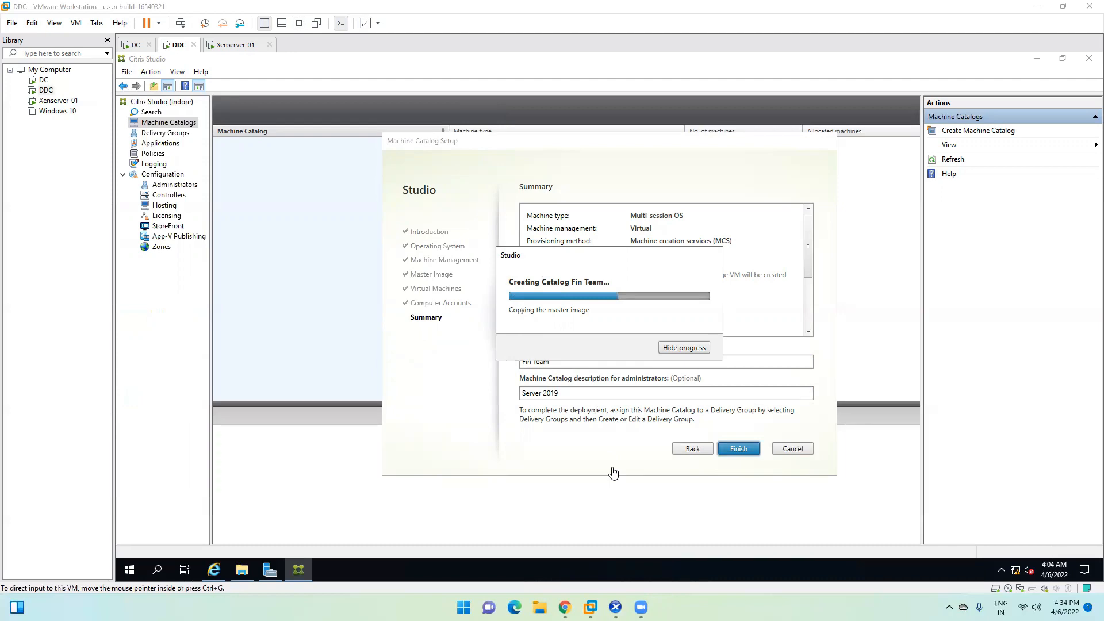
left_click(615, 607)
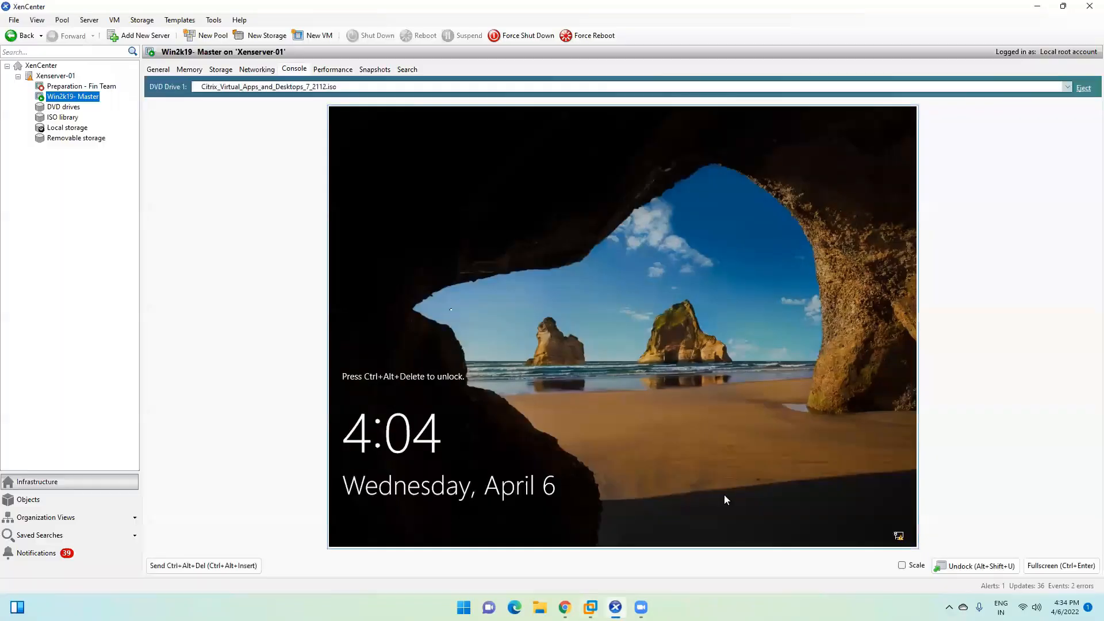
left_click(1036, 5)
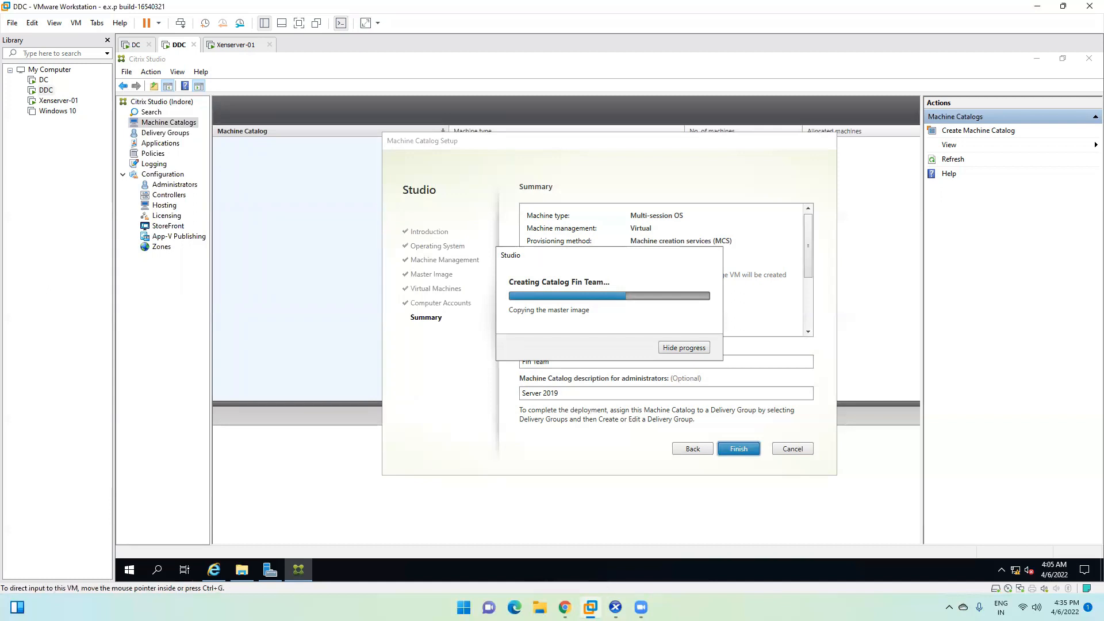
mouse_move(641, 608)
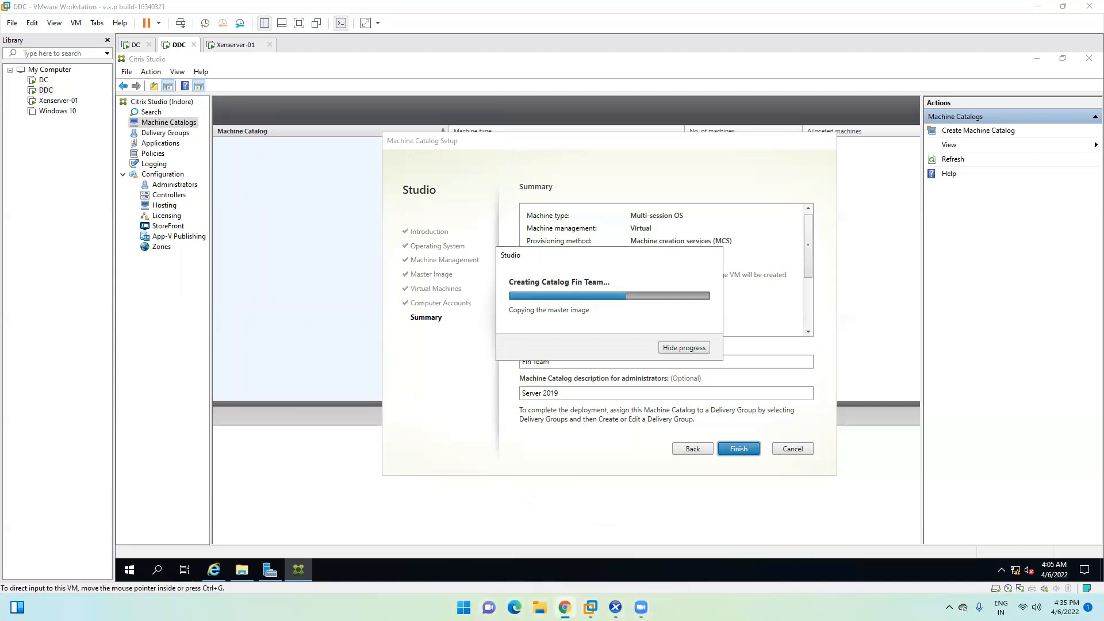
left_click(591, 608)
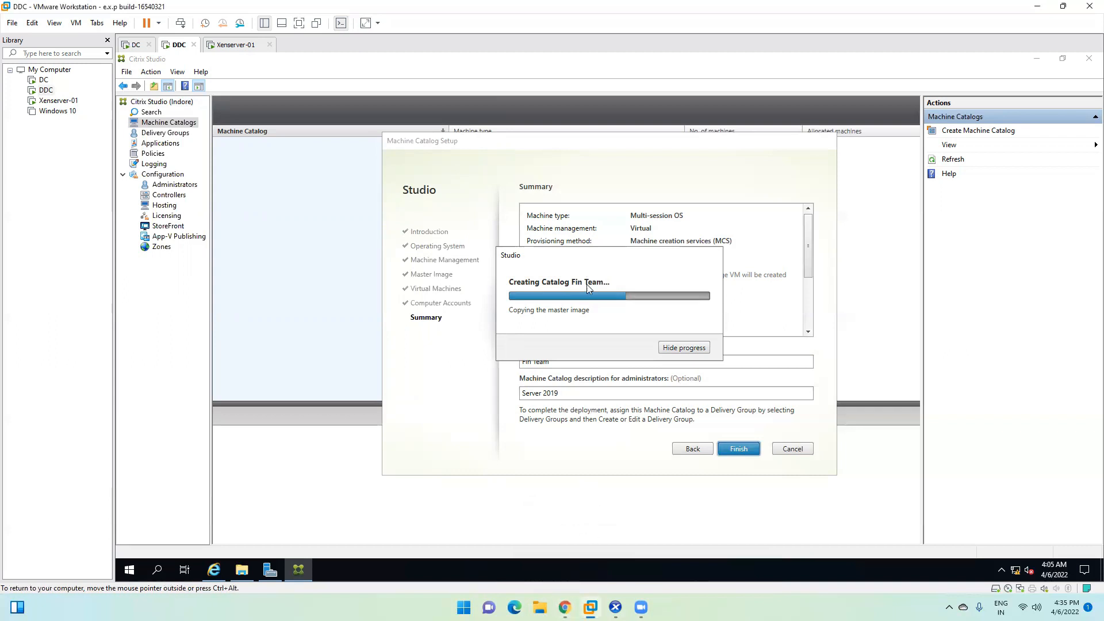
left_click(565, 607)
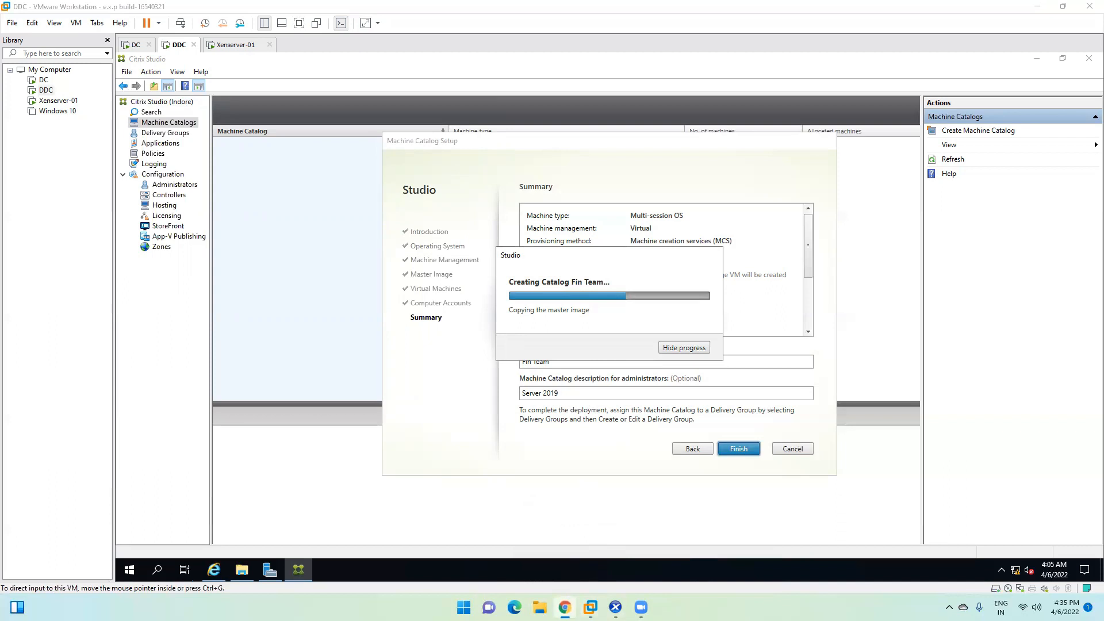
left_click(566, 608)
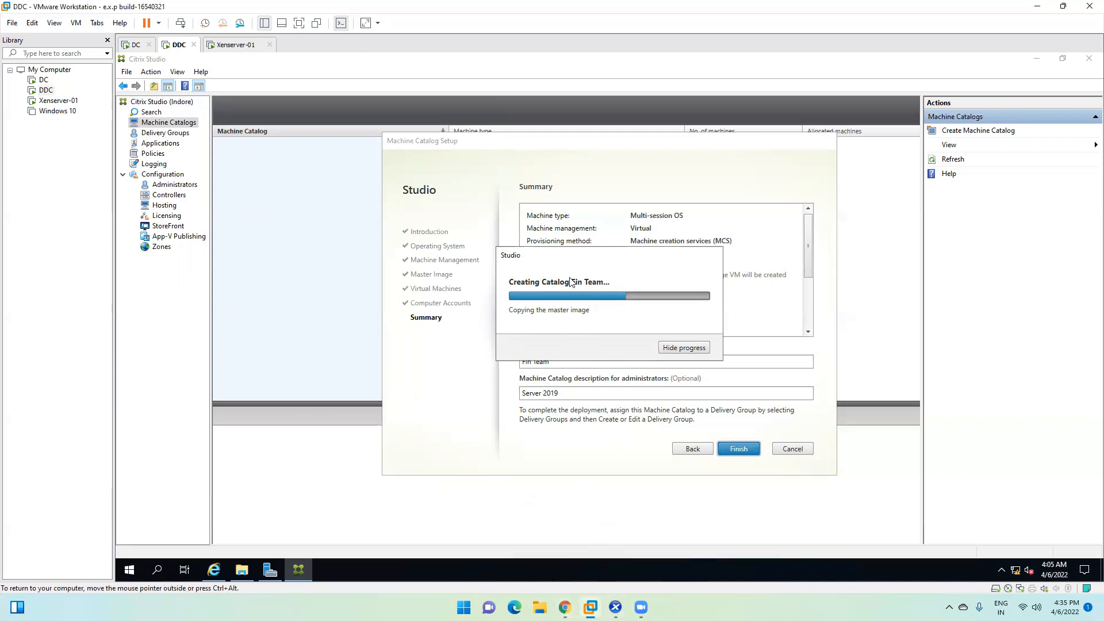
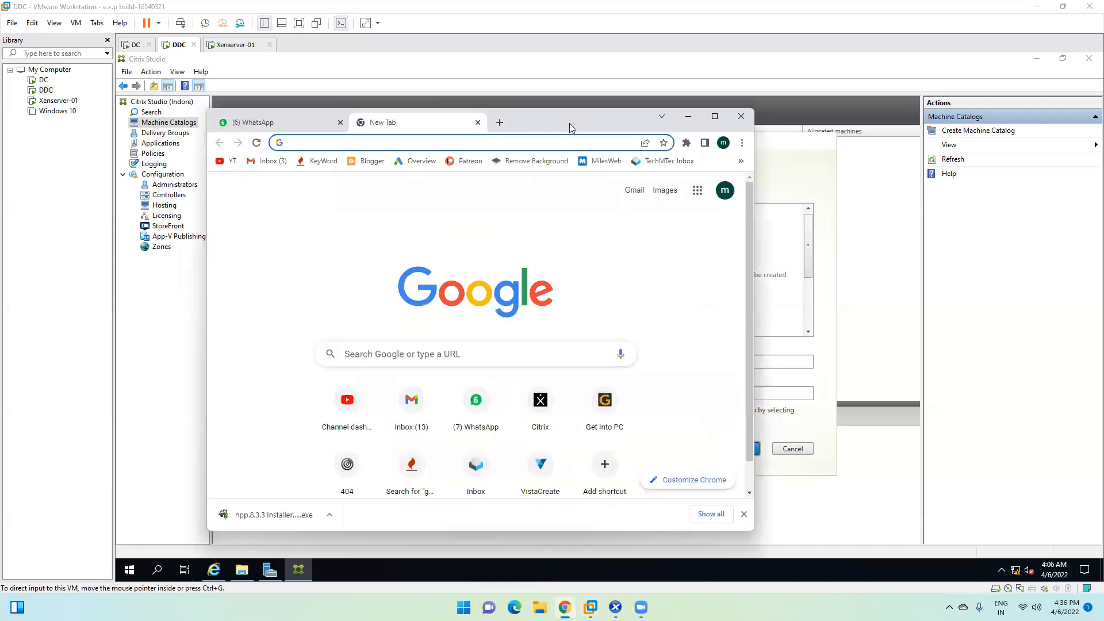
Step: Maximize Chrome and search Google for 'citrix certified associate'
double_click(567, 112)
left_click(211, 26)
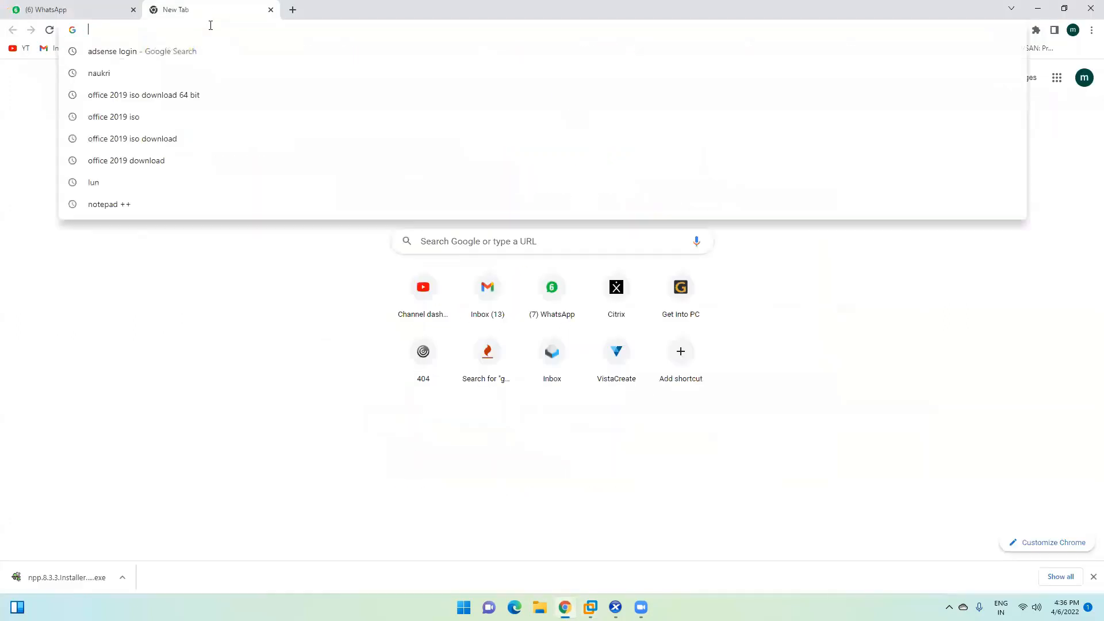
type("citrix certif")
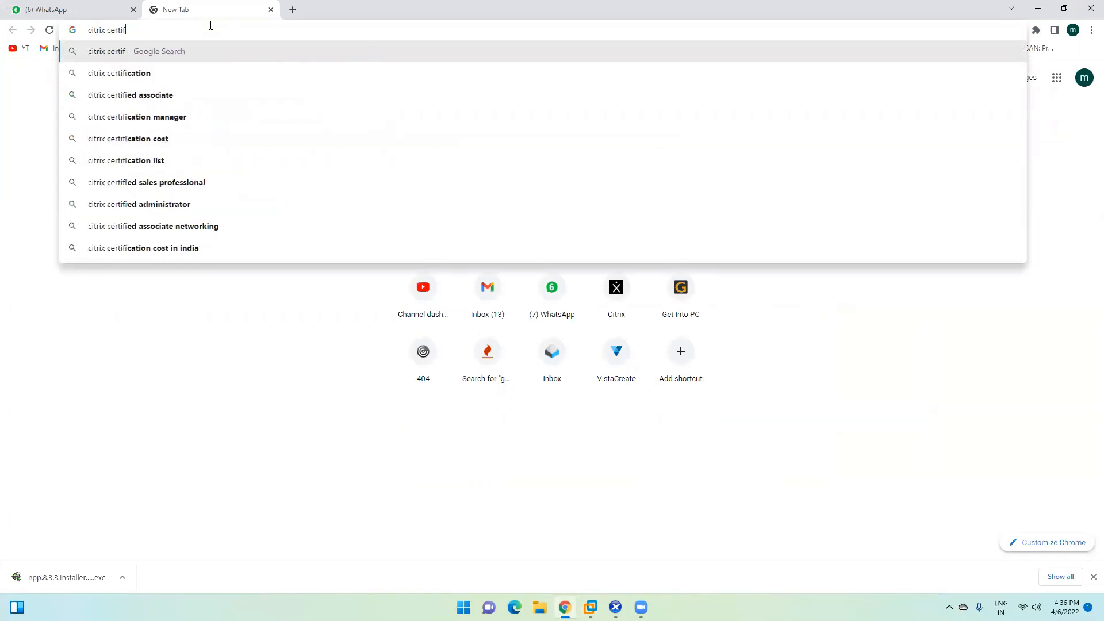
key("Down")
key("Down")
key("Return")
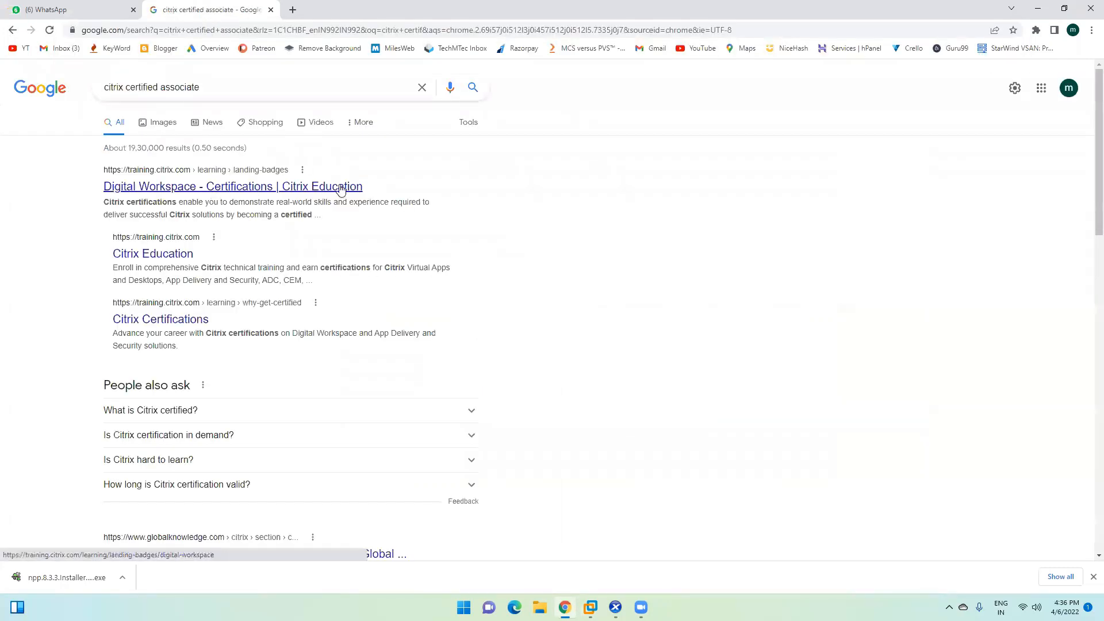
Step: Open the first result, the Citrix Education certifications page, in a new tab and switch to it
left_click_drag(201, 89, 104, 92)
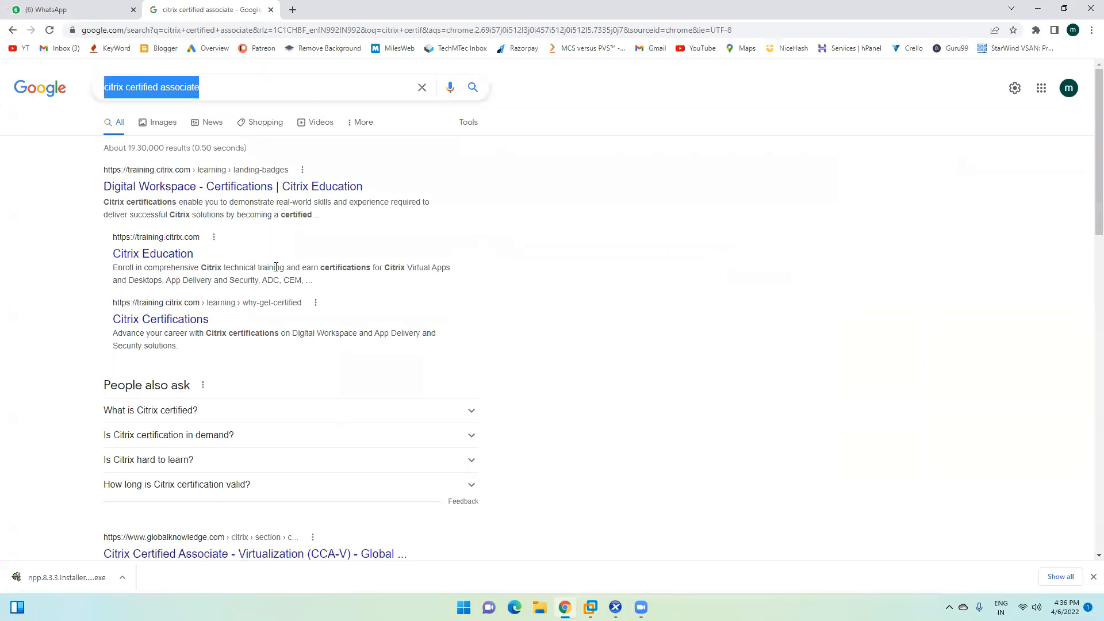
left_click(423, 227)
right_click(178, 186)
left_click(237, 198)
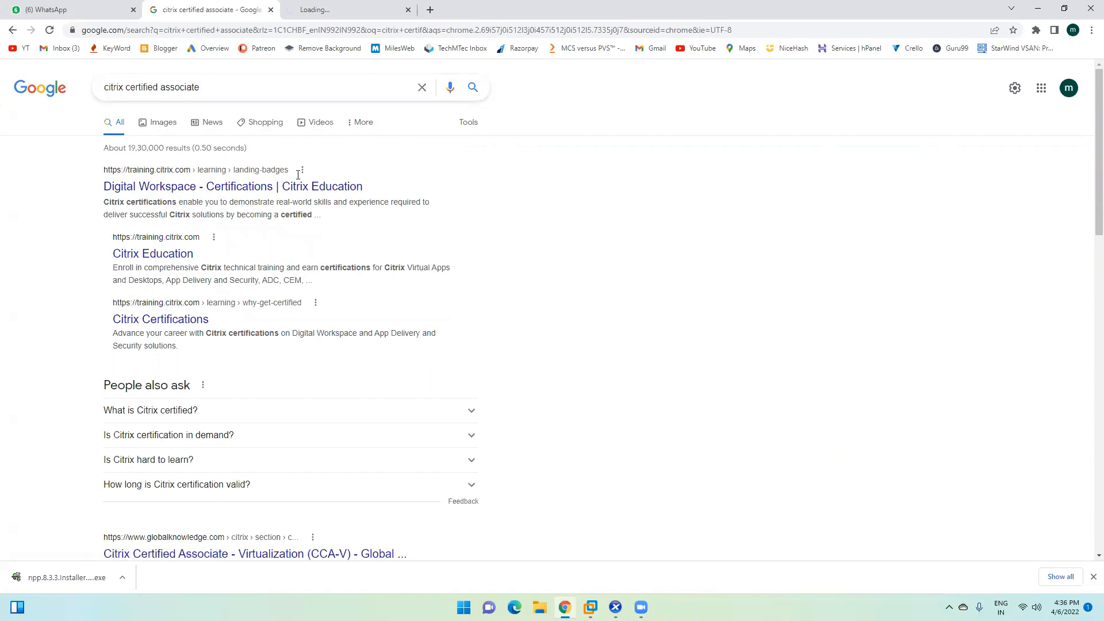
key("ctrl+Tab")
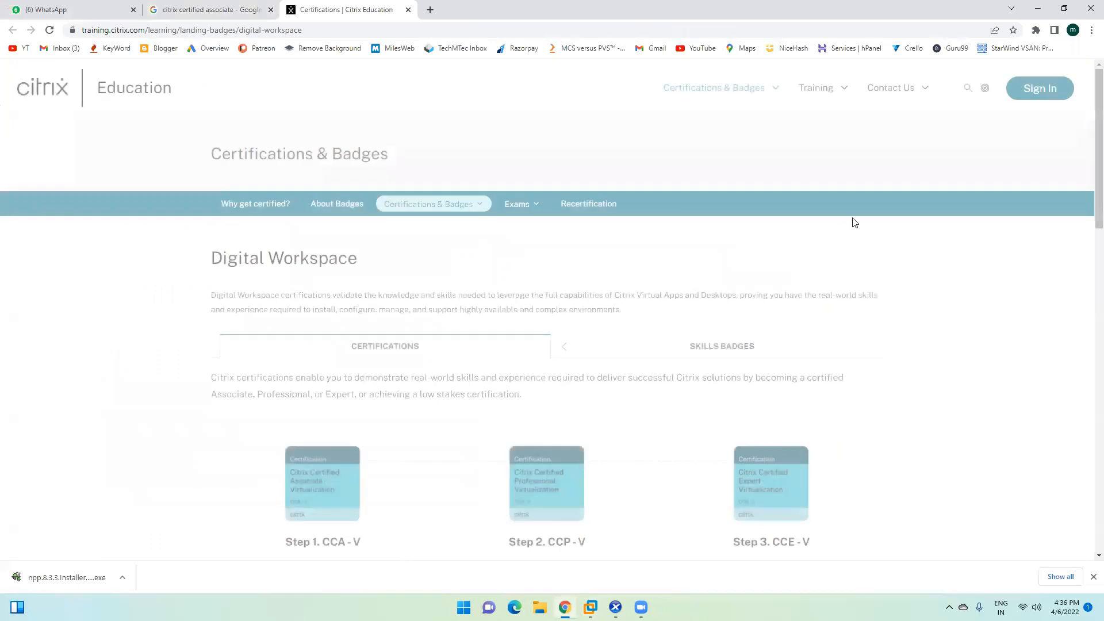
Step: Close the Limited Time Offer popup and open the Citrix Certified Associate - Virtualization details
scroll(173, 461, "down", 2)
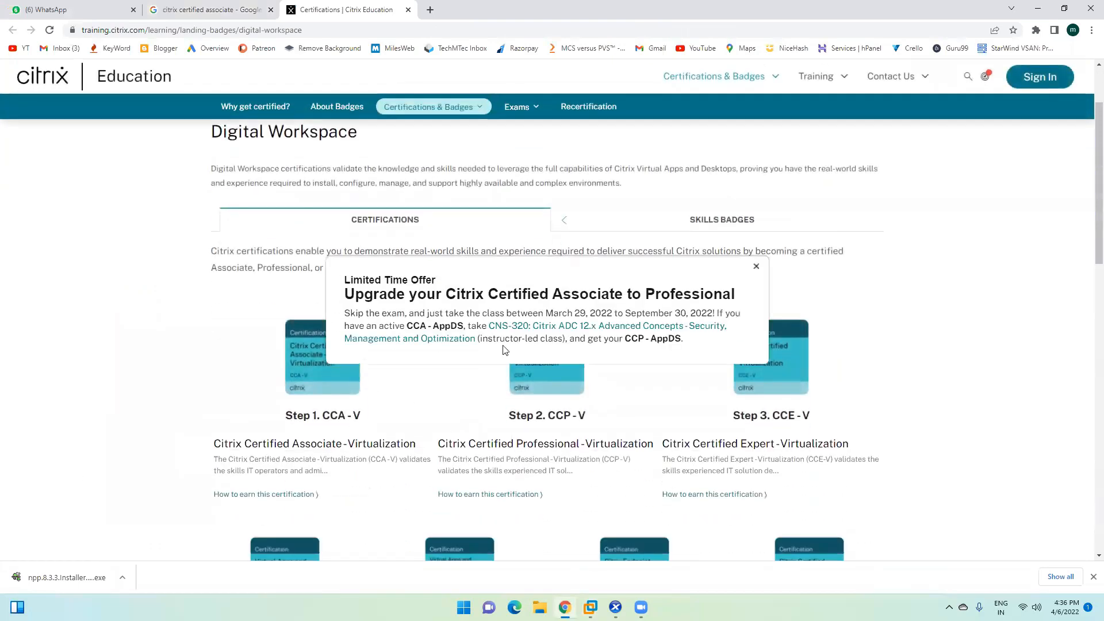
left_click(757, 267)
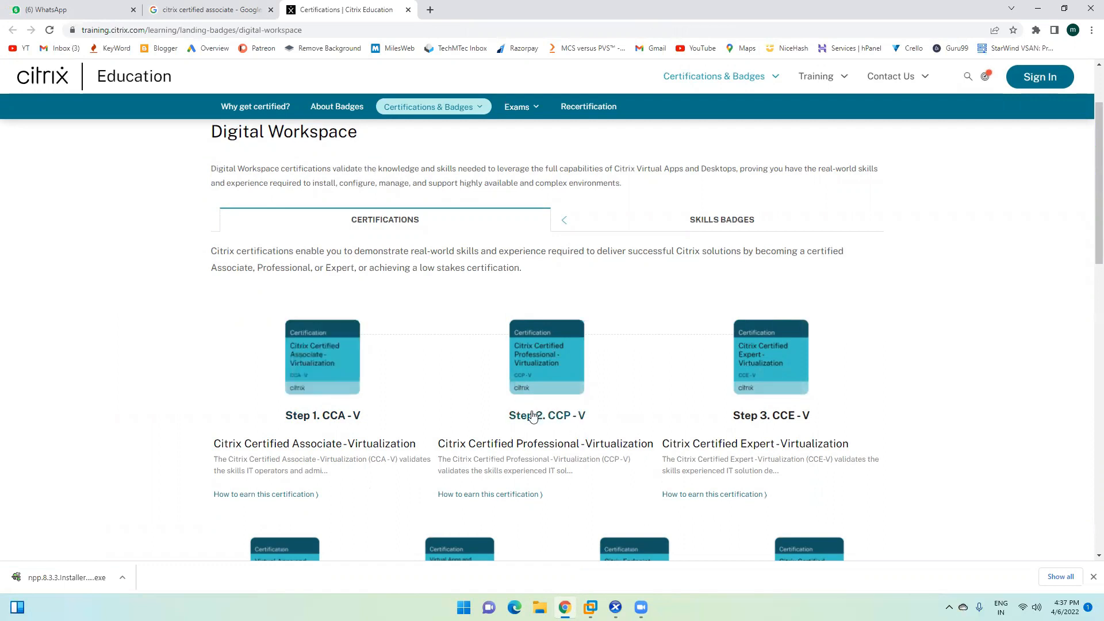
scroll(745, 385, "down", 1)
scroll(771, 347, "down", 3)
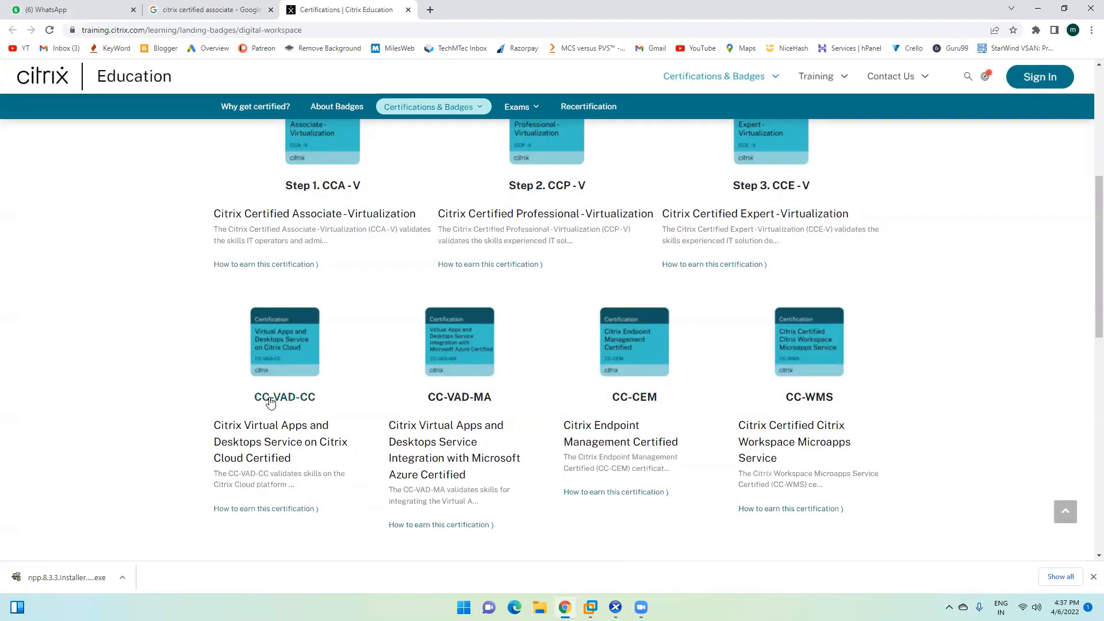
scroll(311, 440, "up", 2)
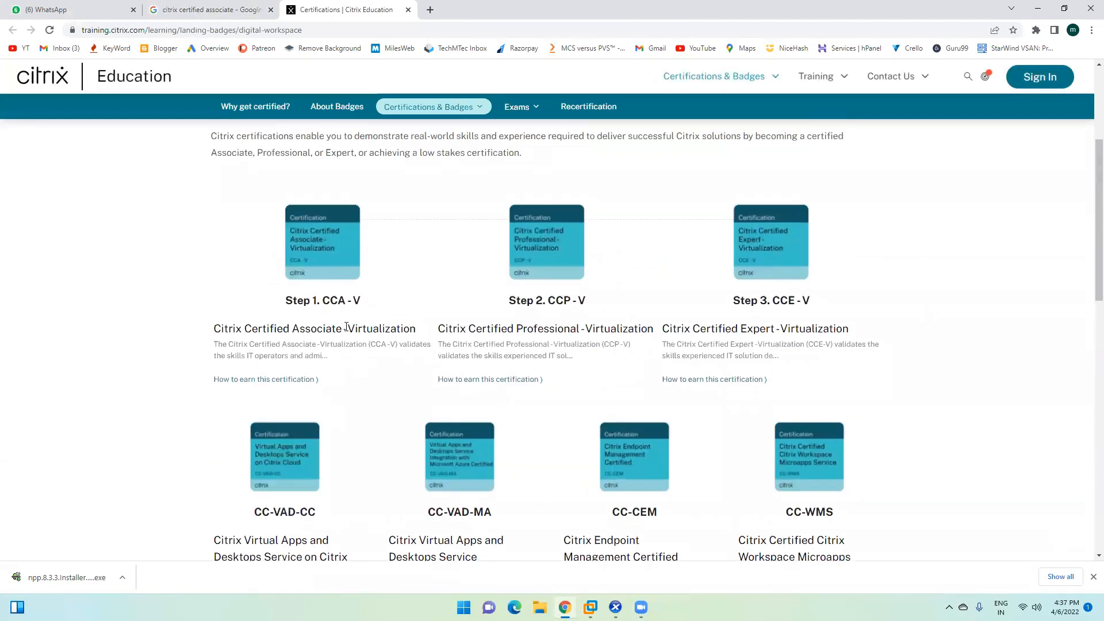
left_click(326, 247)
left_click(309, 352)
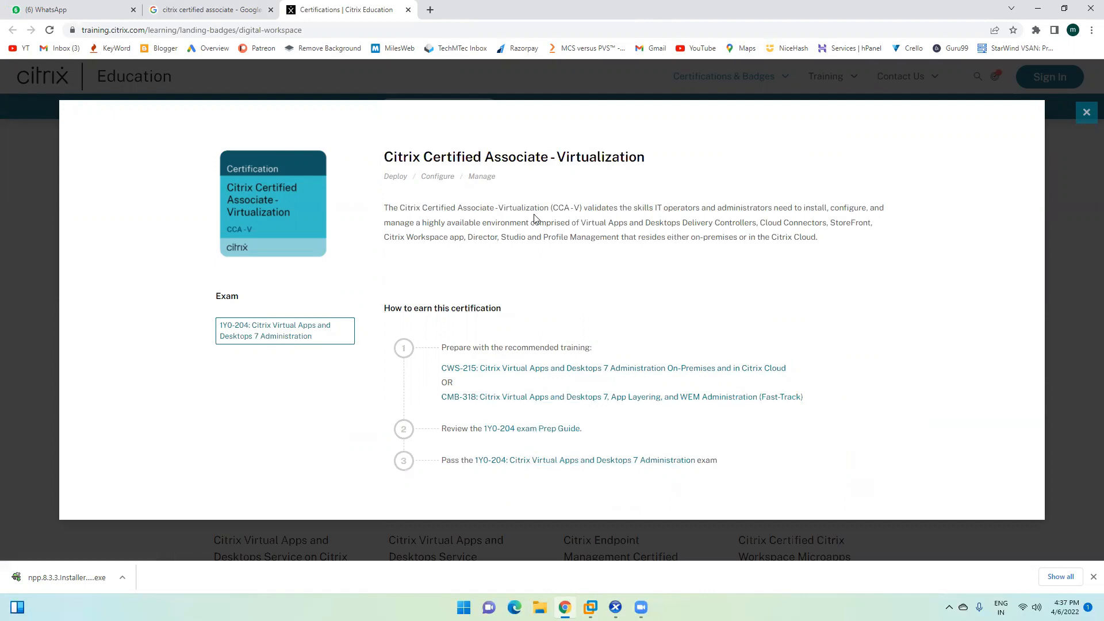
left_click(1086, 113)
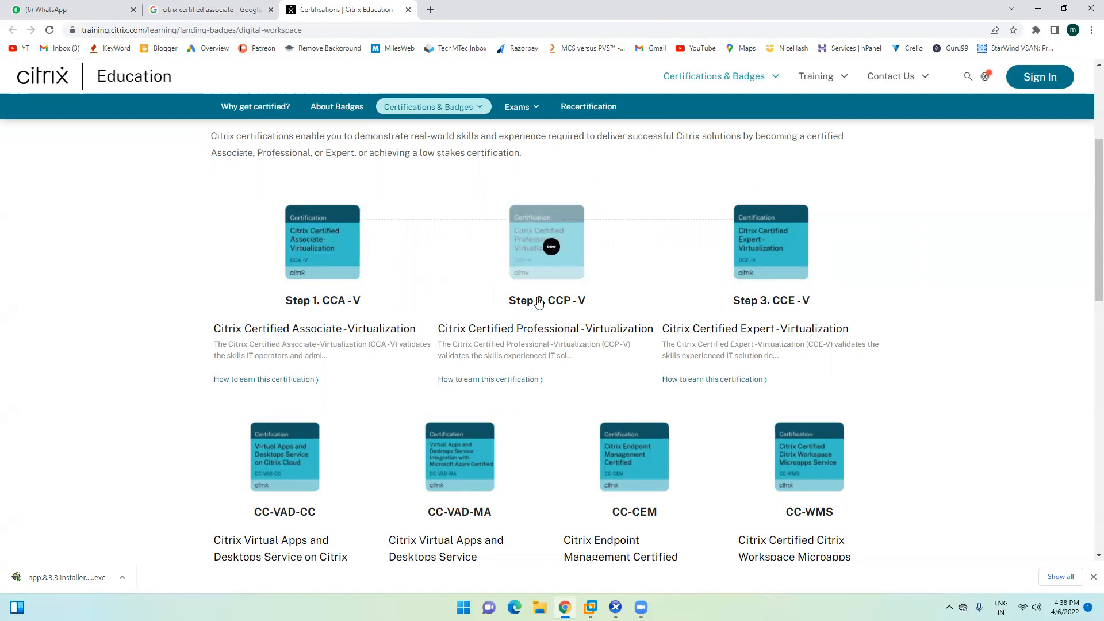
Step: Review the CCP-V step 1 and step 2 requirements, then switch to XenCenter
left_click(518, 348)
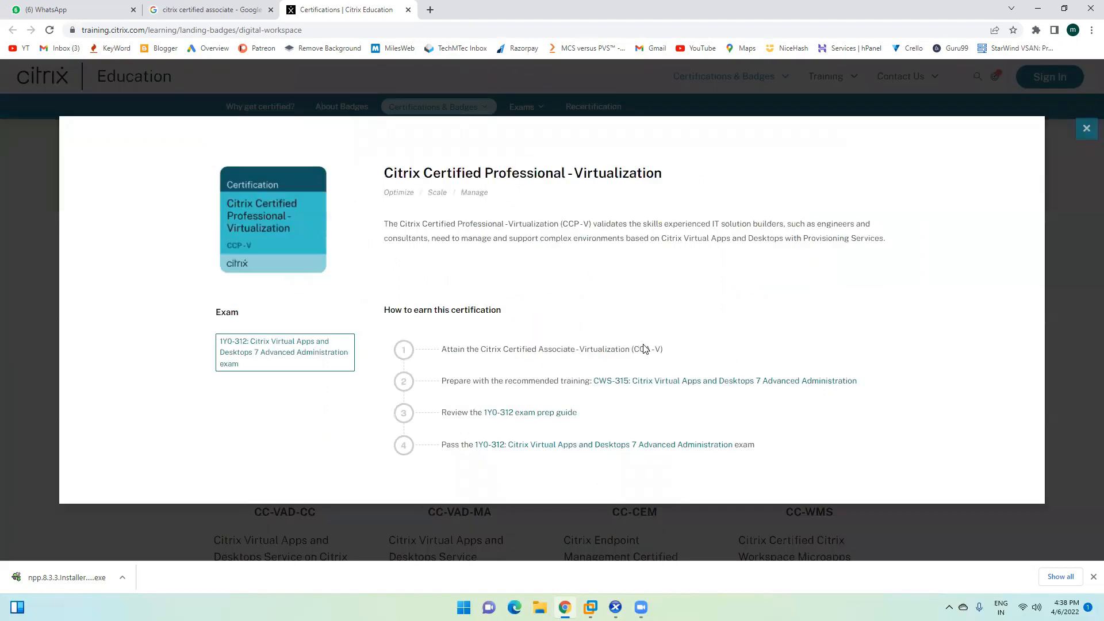
left_click_drag(482, 349, 677, 346)
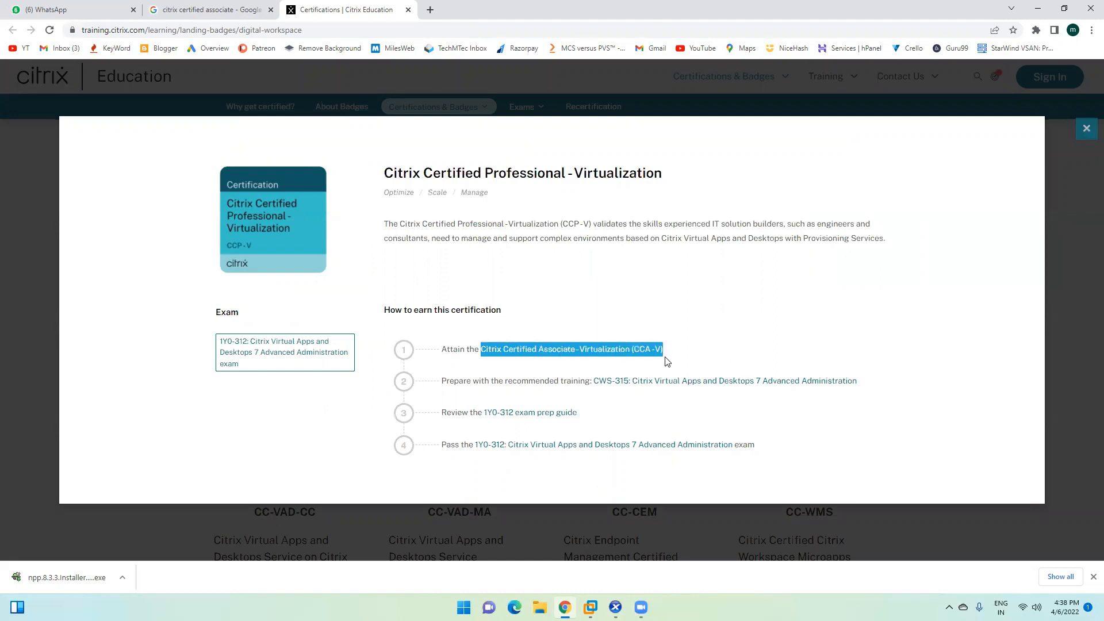
triple_click(657, 349)
left_click_drag(536, 381, 857, 396)
left_click(662, 415)
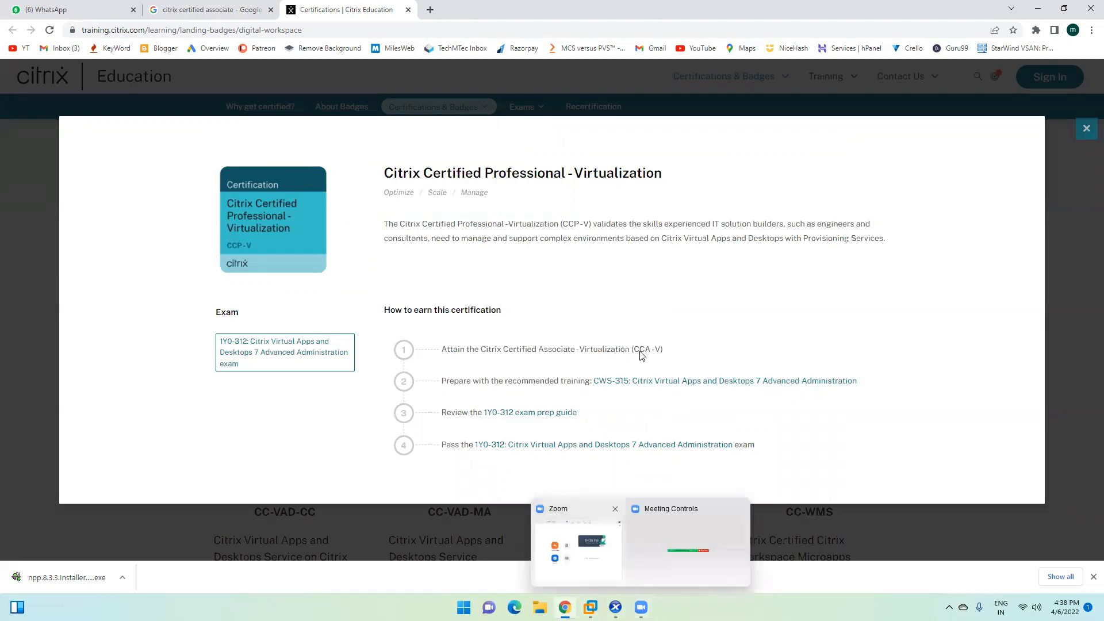
left_click(615, 607)
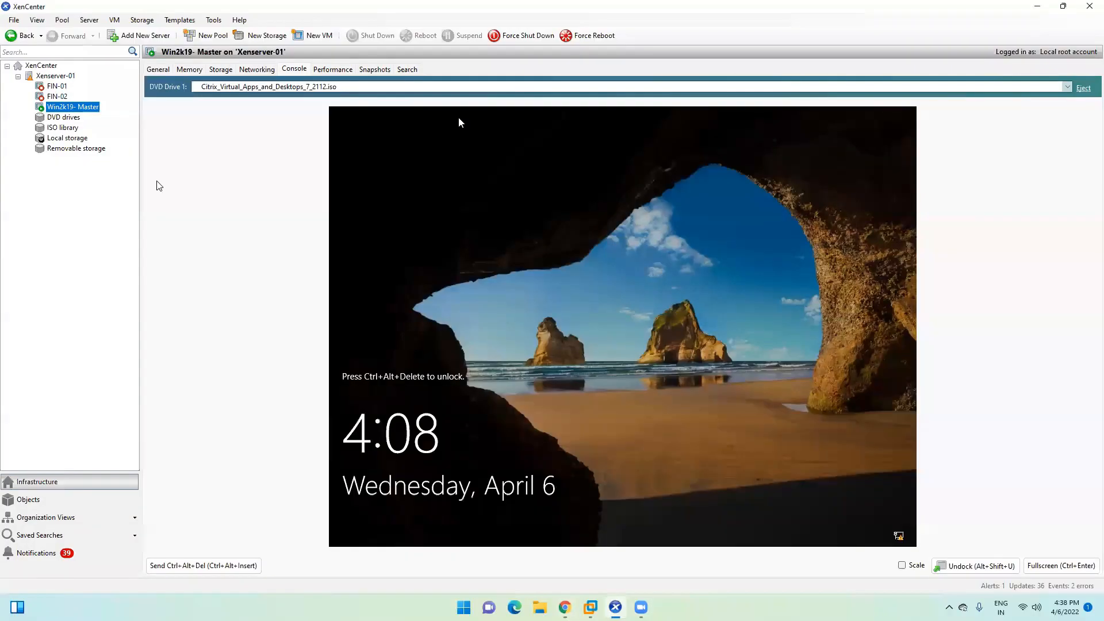
Step: Check FIN-02 and FIN-01 properties in XenCenter, then bring up Citrix Studio on the DDC
left_click(57, 97)
left_click(57, 87)
mouse_move(591, 607)
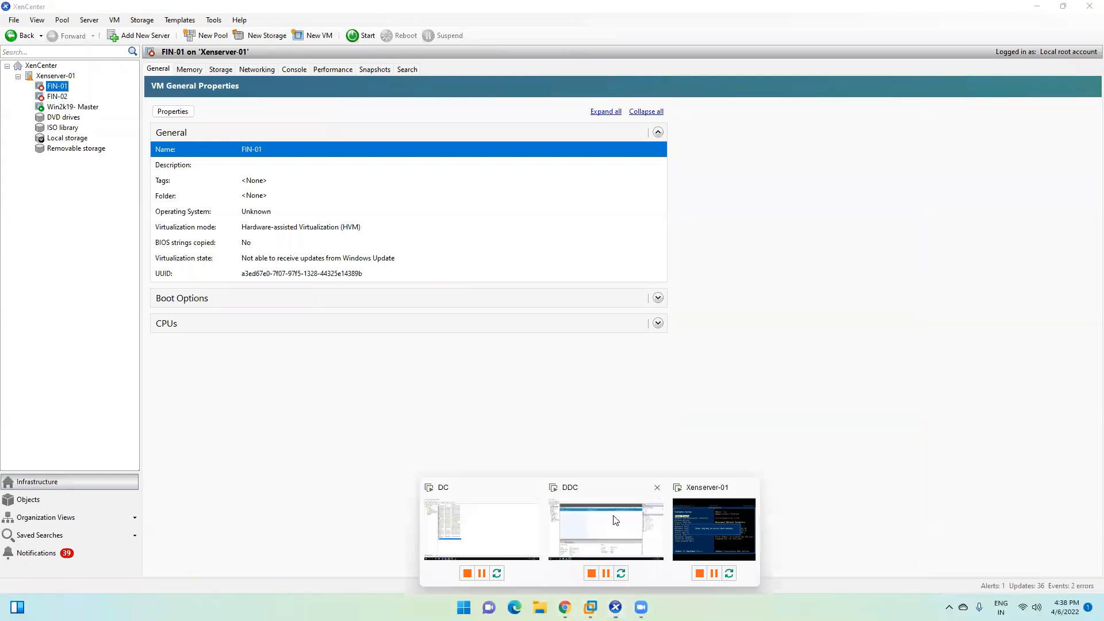
left_click(610, 521)
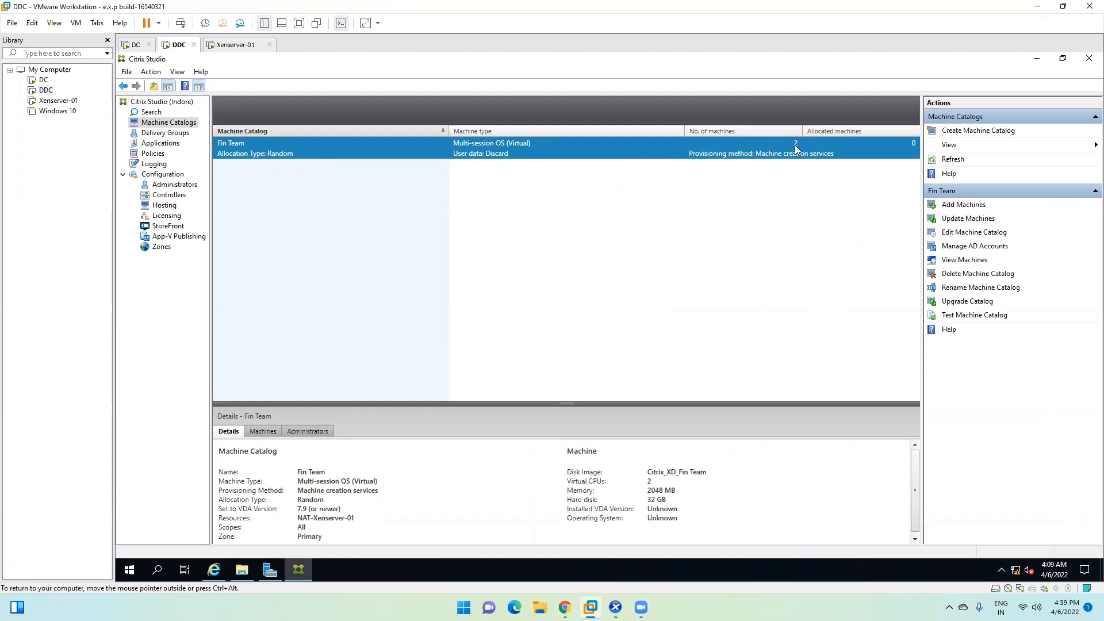
left_click(1038, 7)
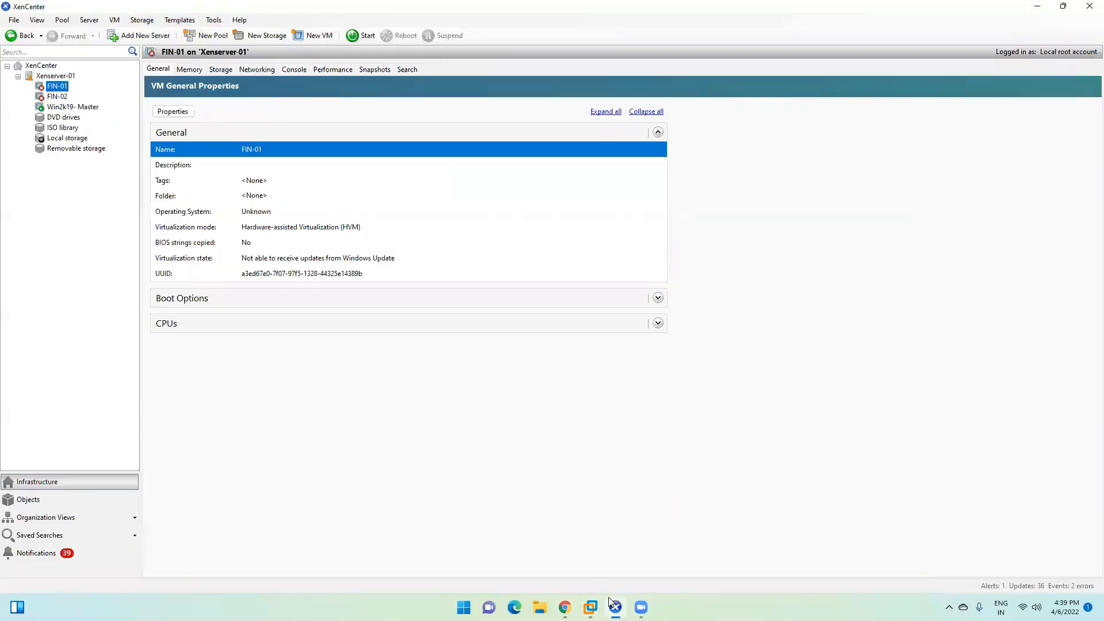
mouse_move(610, 604)
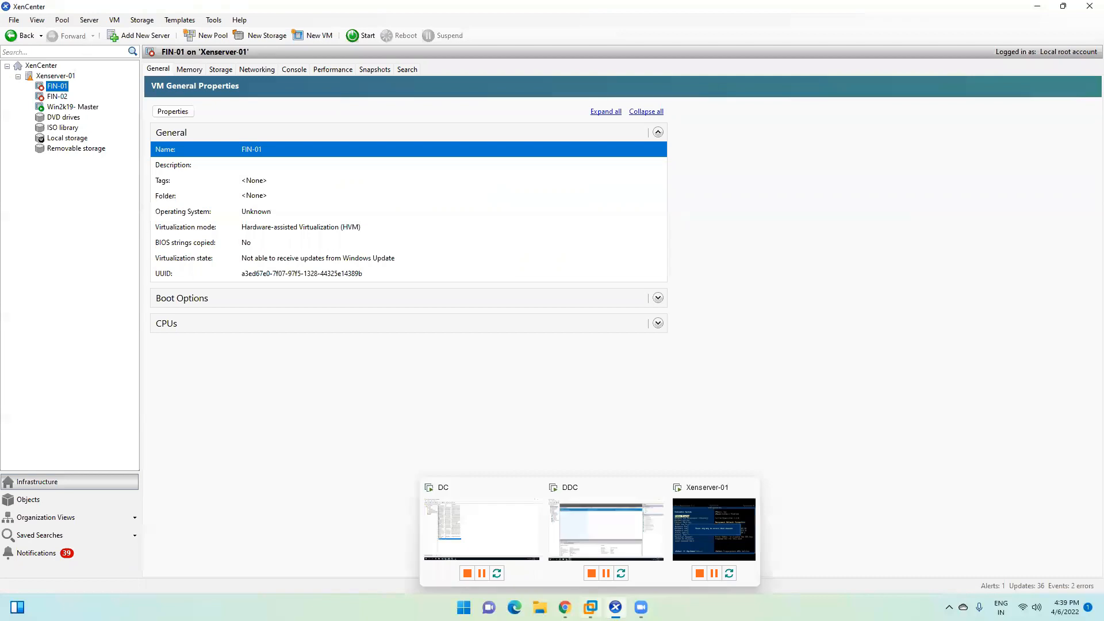
left_click(592, 526)
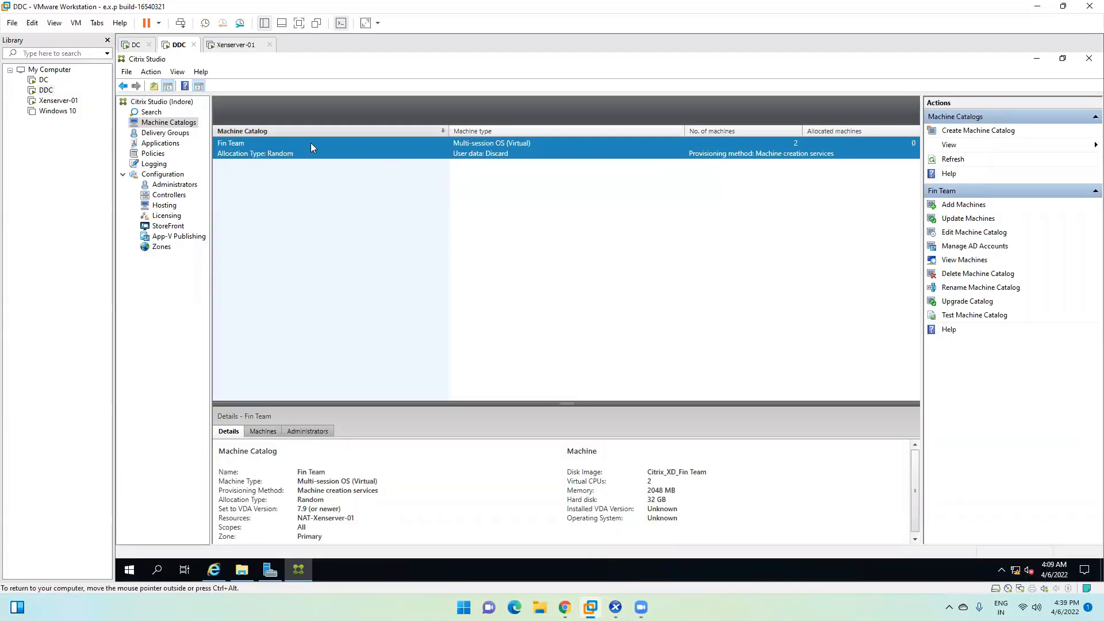
left_click(160, 235)
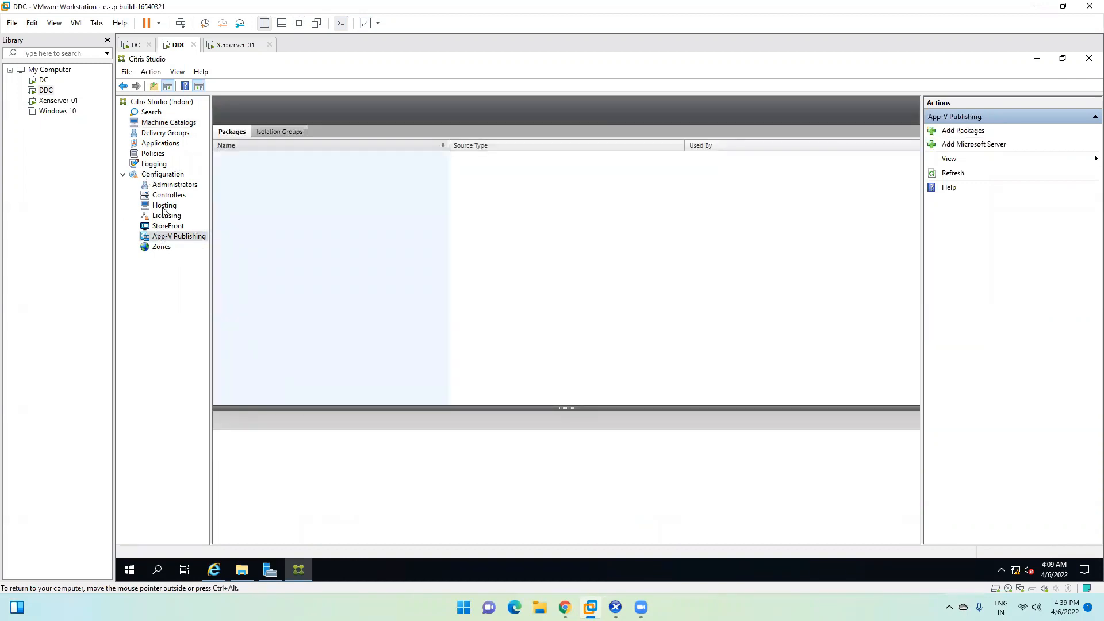
left_click(164, 205)
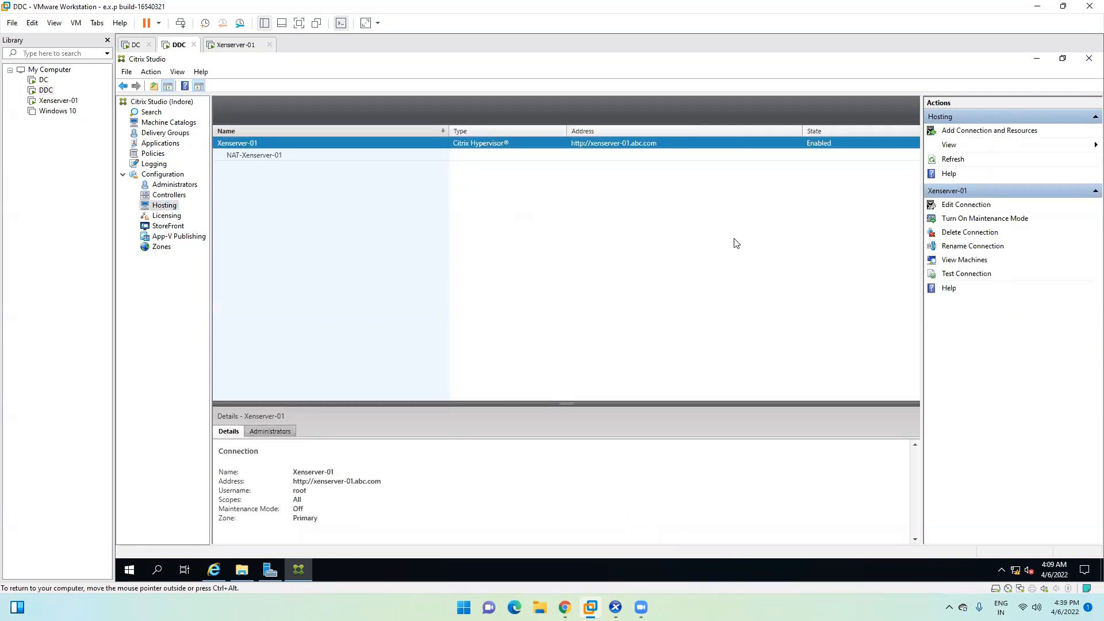
left_click(272, 154)
left_click(271, 145)
left_click(165, 133)
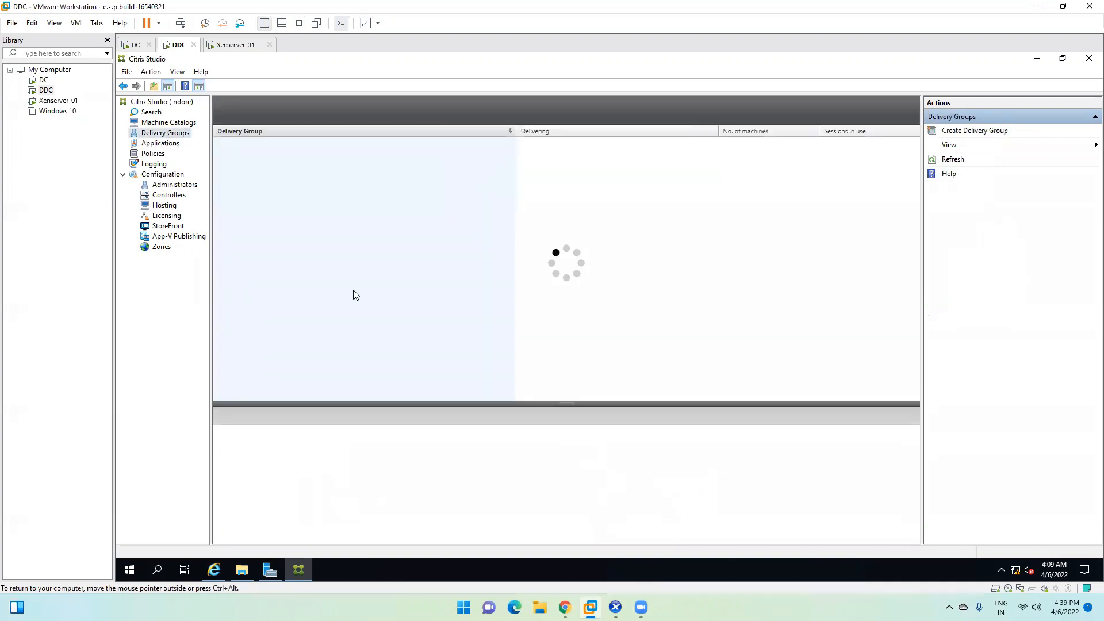
left_click(168, 122)
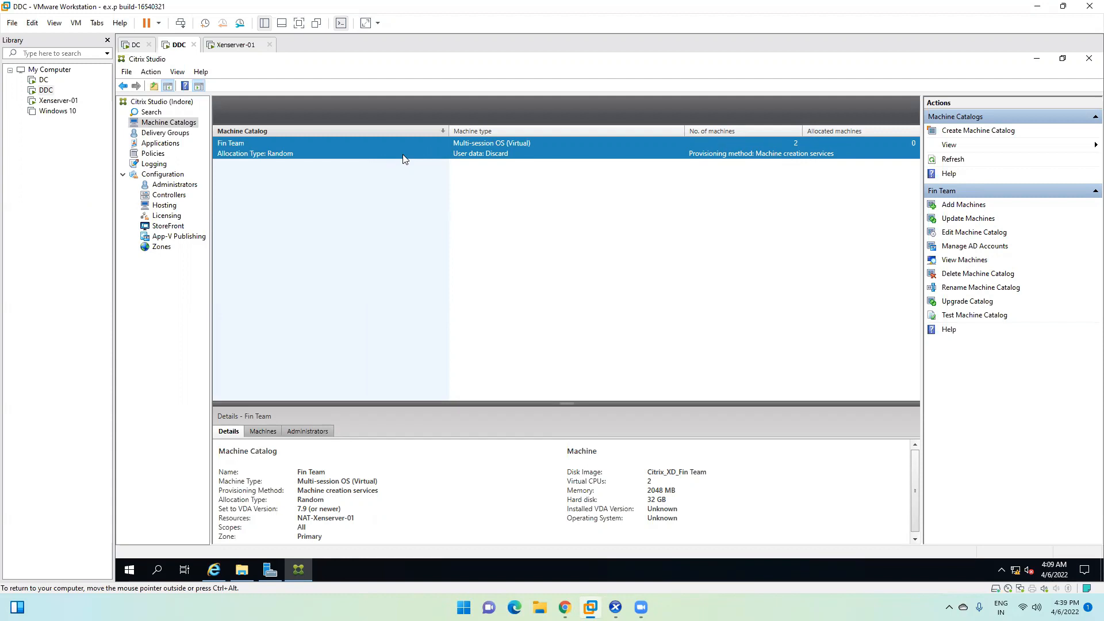
mouse_move(641, 608)
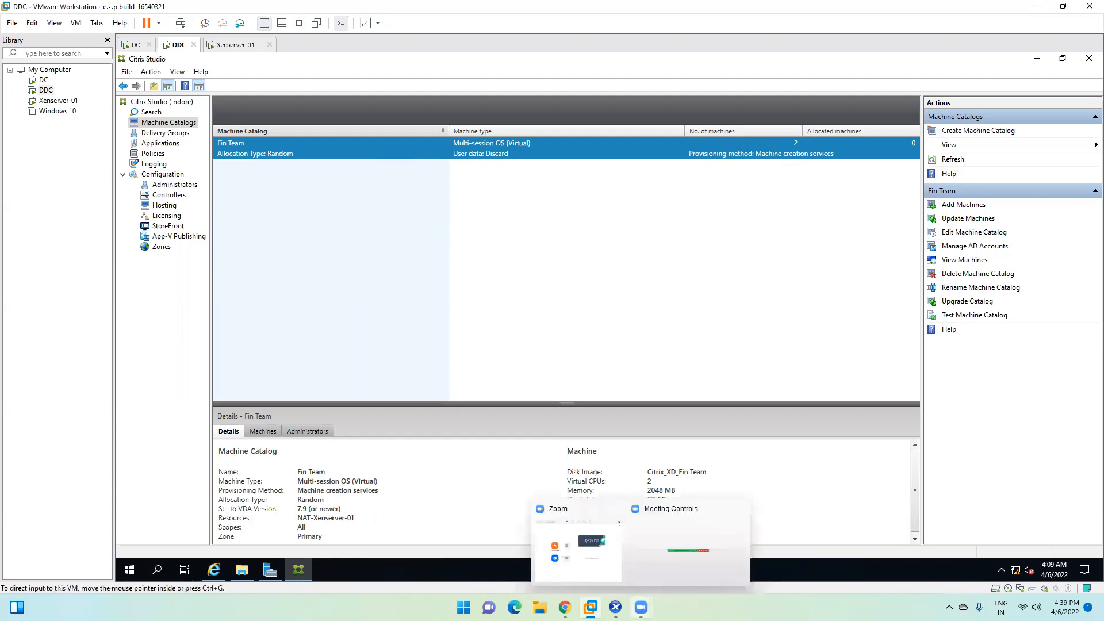
left_click(615, 607)
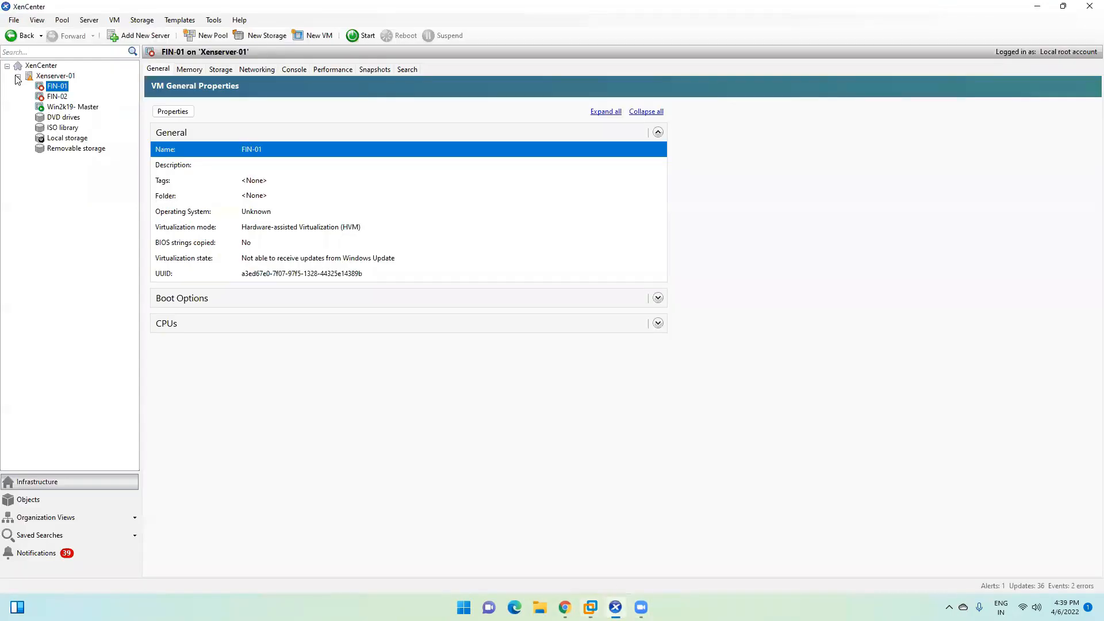
left_click(51, 107)
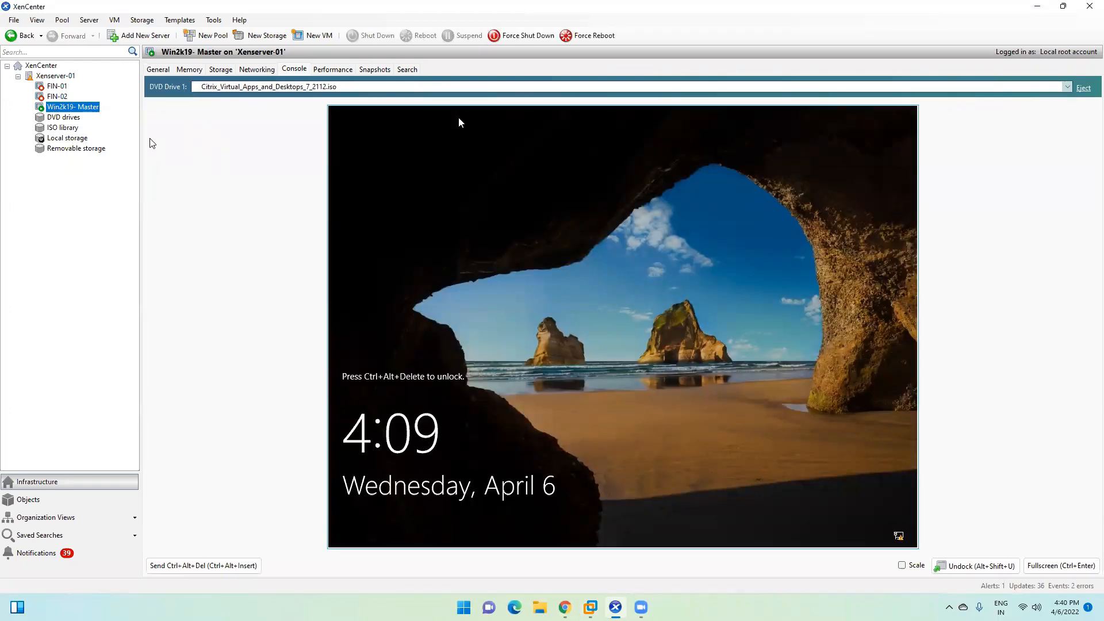
left_click(61, 96)
left_click(64, 108)
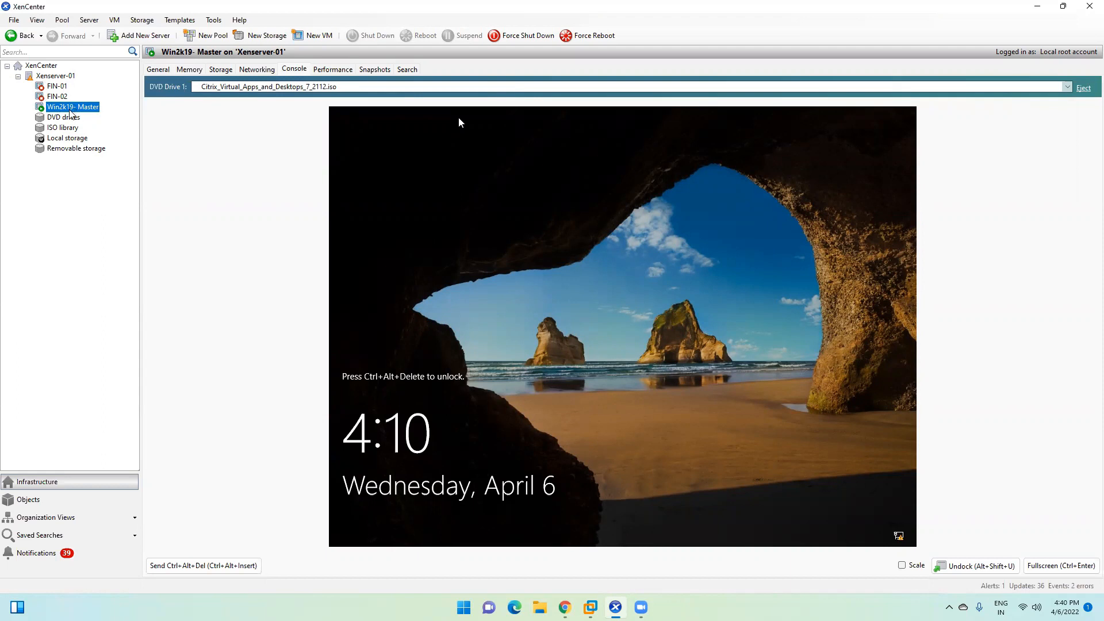
left_click(55, 88)
left_click(55, 96)
left_click(72, 108)
left_click(58, 88)
left_click(58, 97)
left_click(60, 86)
left_click(61, 97)
left_click(65, 108)
left_click(56, 86)
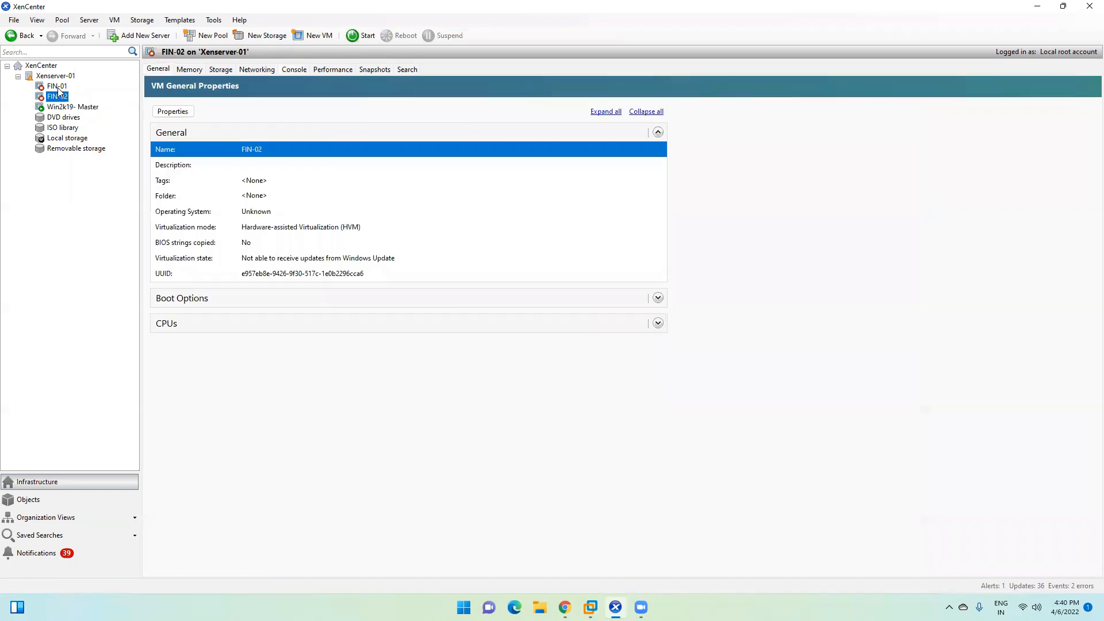
left_click(53, 97)
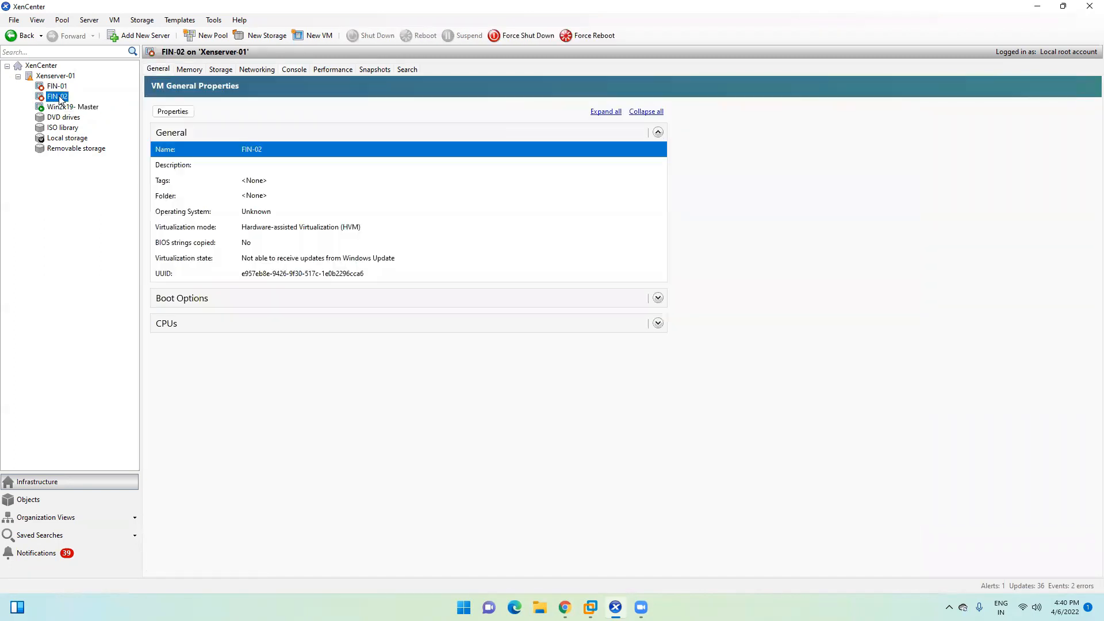
left_click(59, 87)
left_click(60, 97)
left_click(60, 87)
left_click(60, 98)
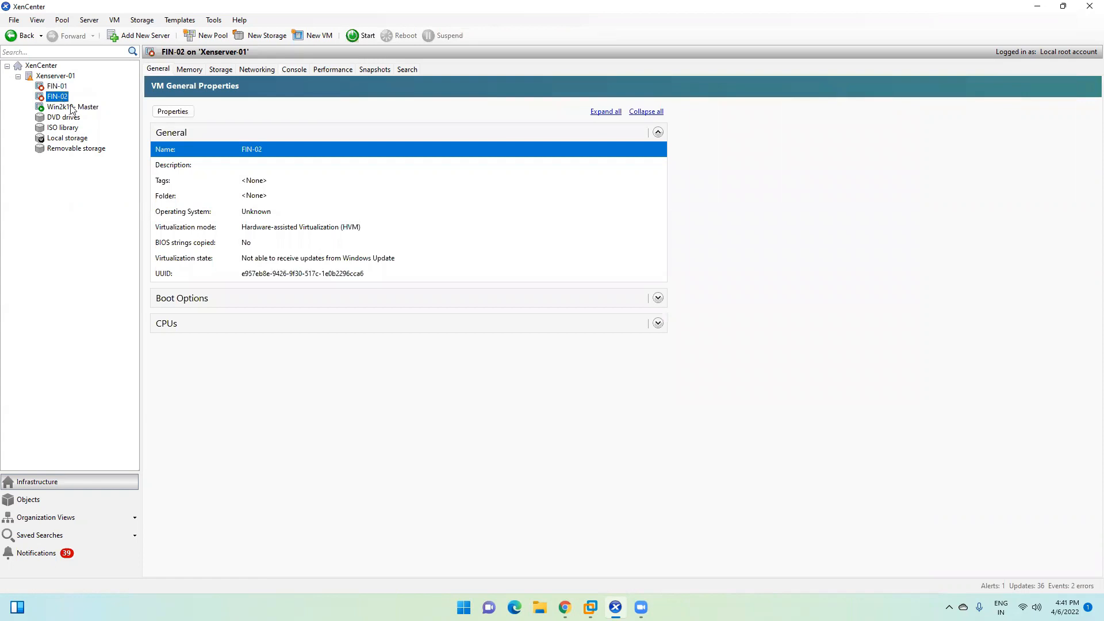
left_click(59, 87)
left_click(58, 97)
left_click(58, 87)
left_click(58, 97)
left_click(58, 87)
left_click(1038, 7)
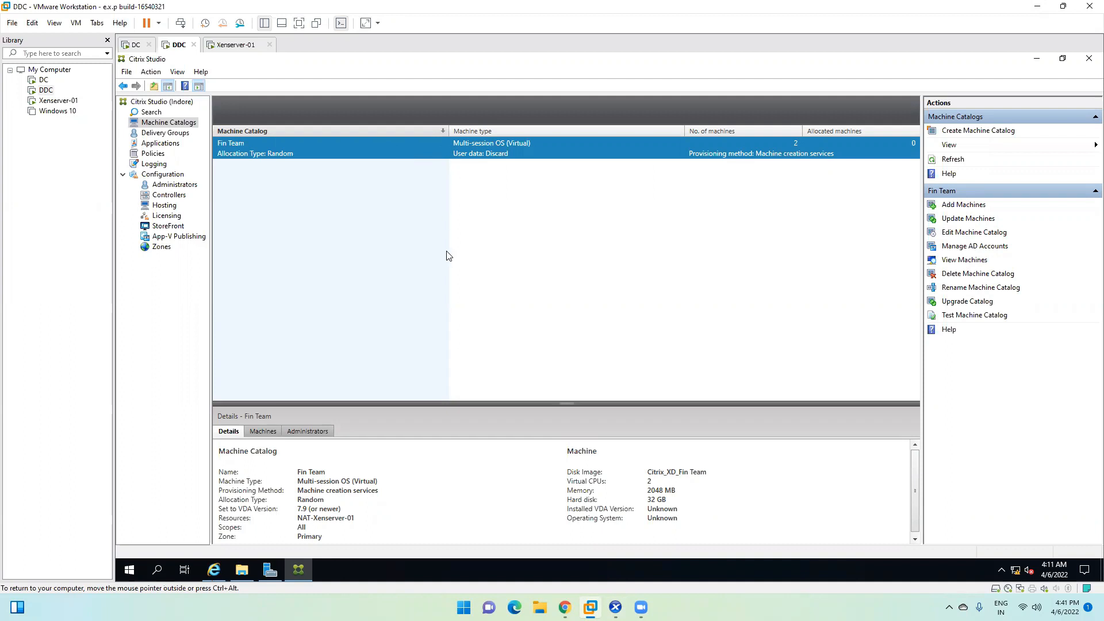
left_click(151, 133)
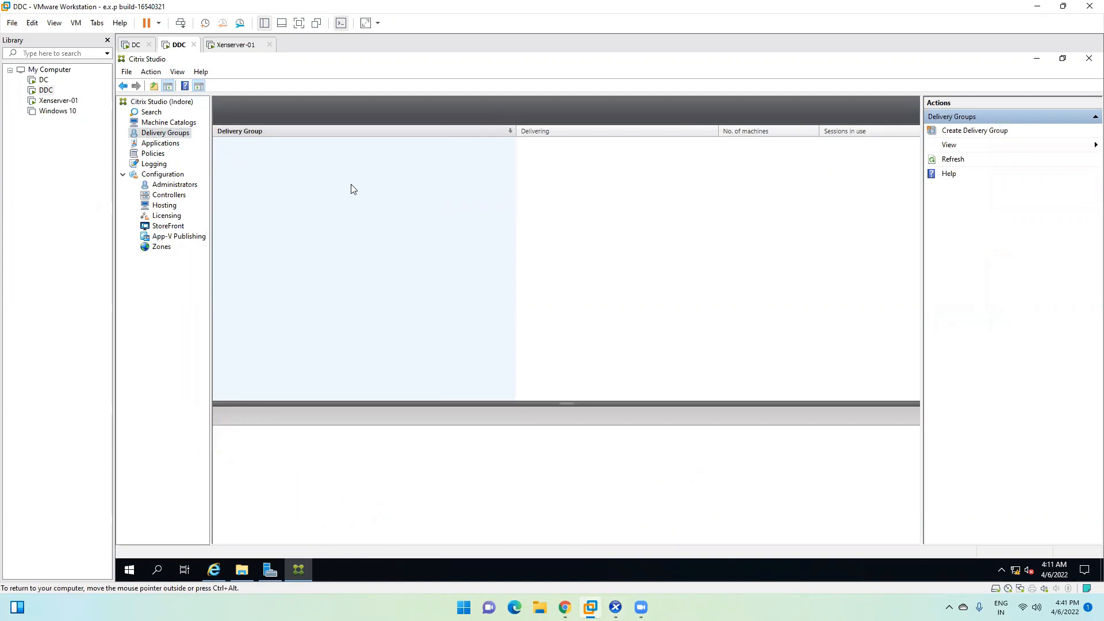
left_click(150, 123)
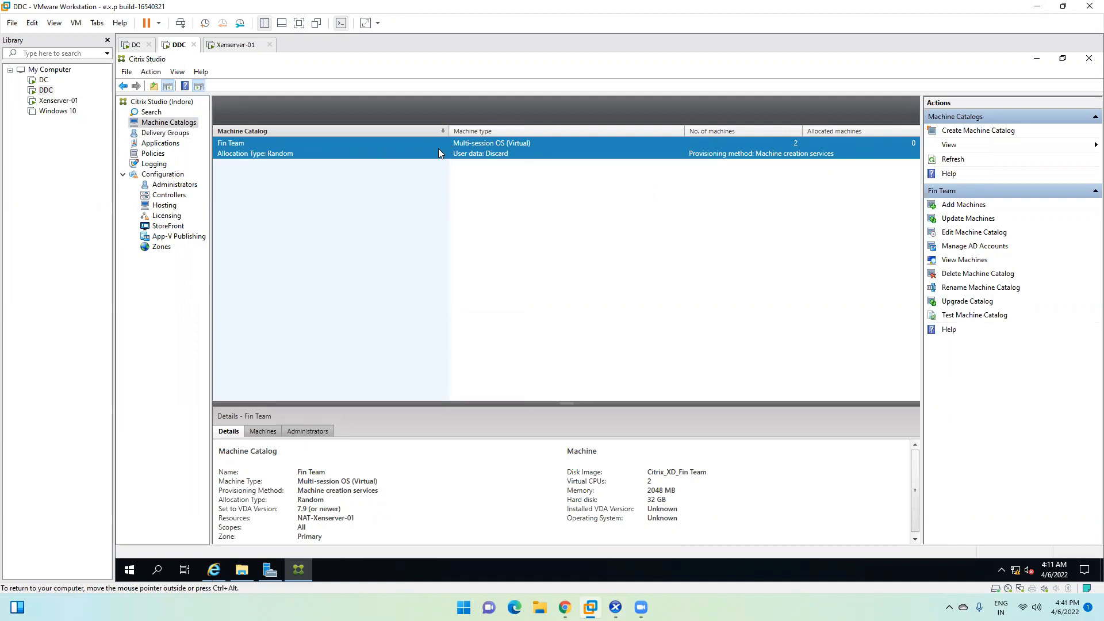
left_click(165, 133)
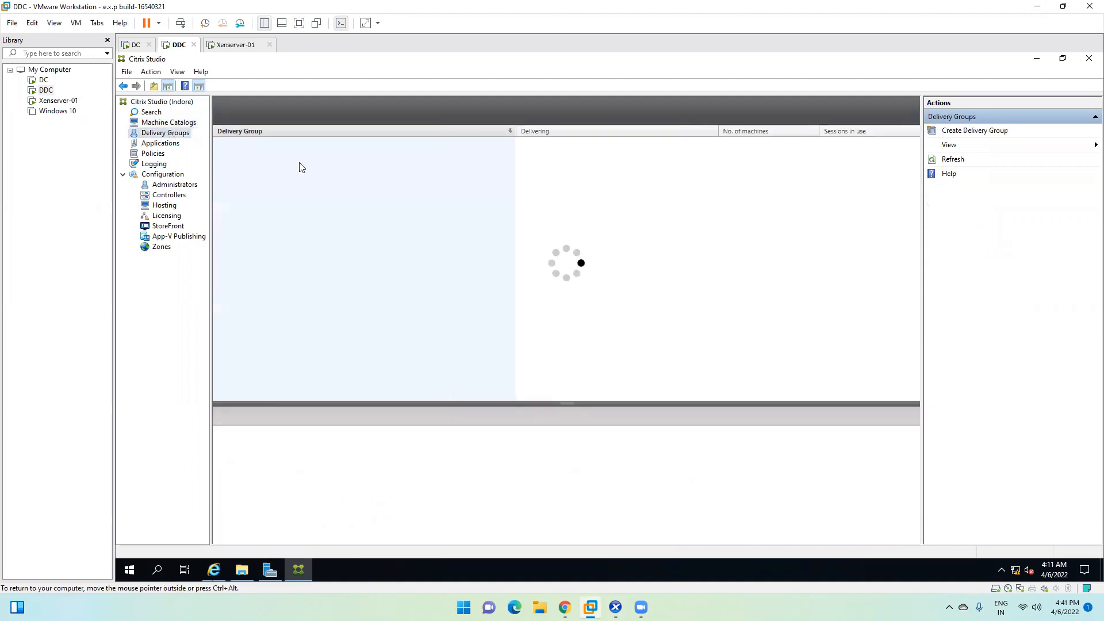
left_click(155, 123)
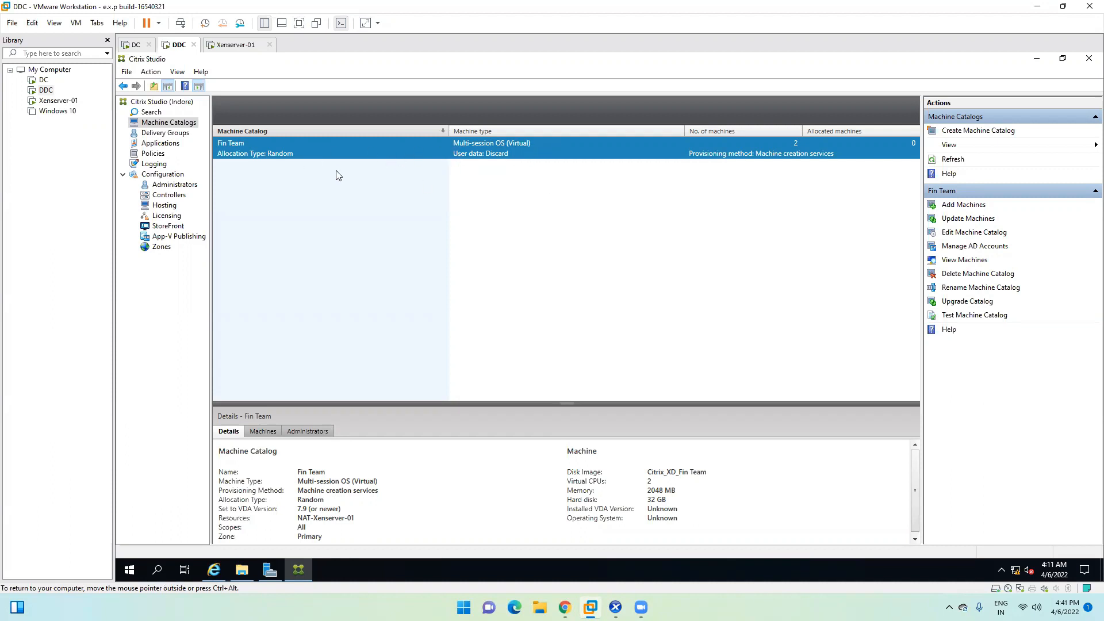
left_click(165, 134)
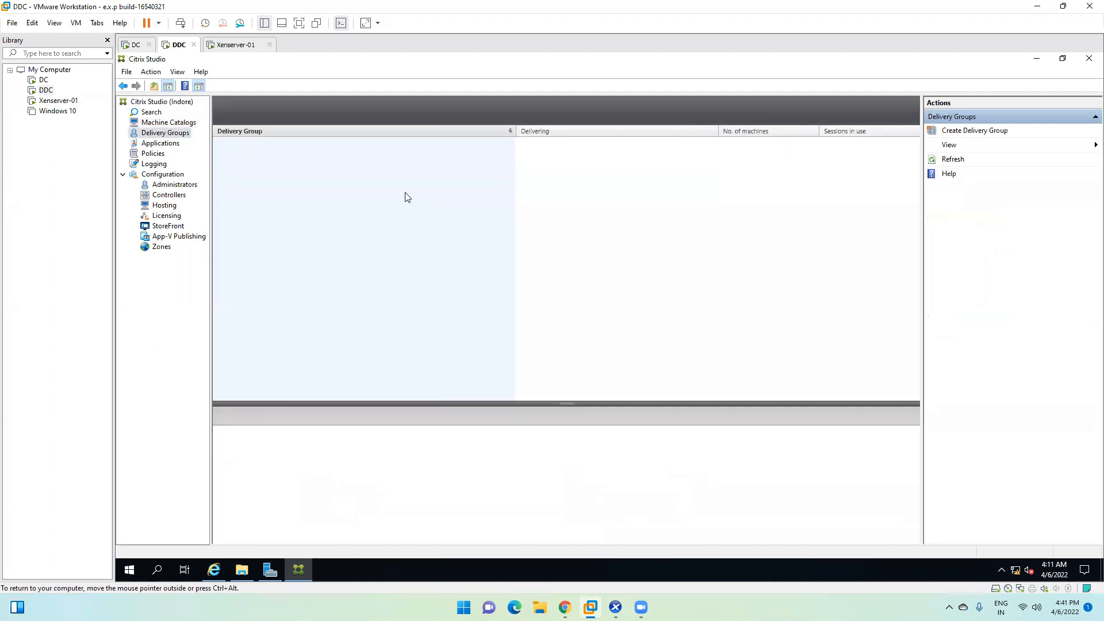
Step: Start a delivery group with 2 Fin Team machines, restricted to specific users, and open the user picker
left_click(972, 131)
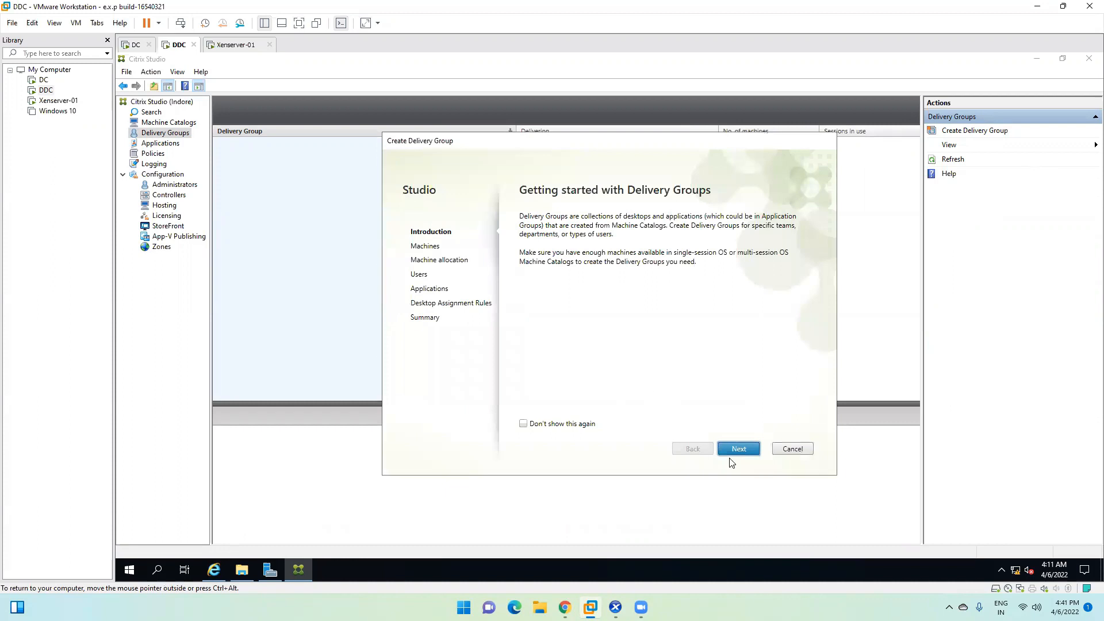
left_click(738, 451)
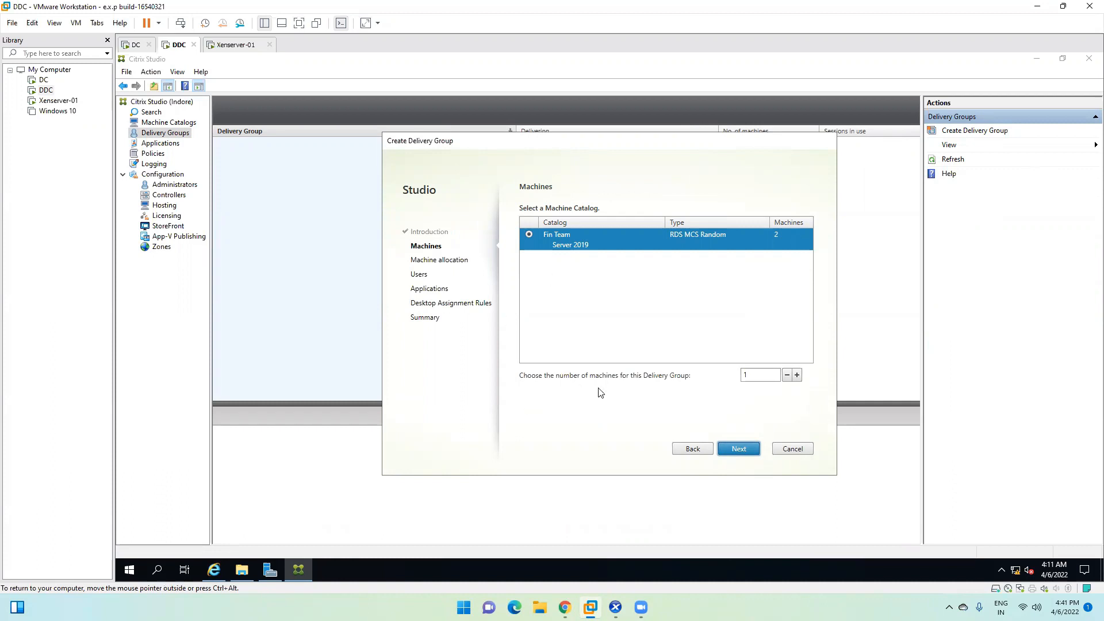
left_click(798, 375)
left_click(755, 374)
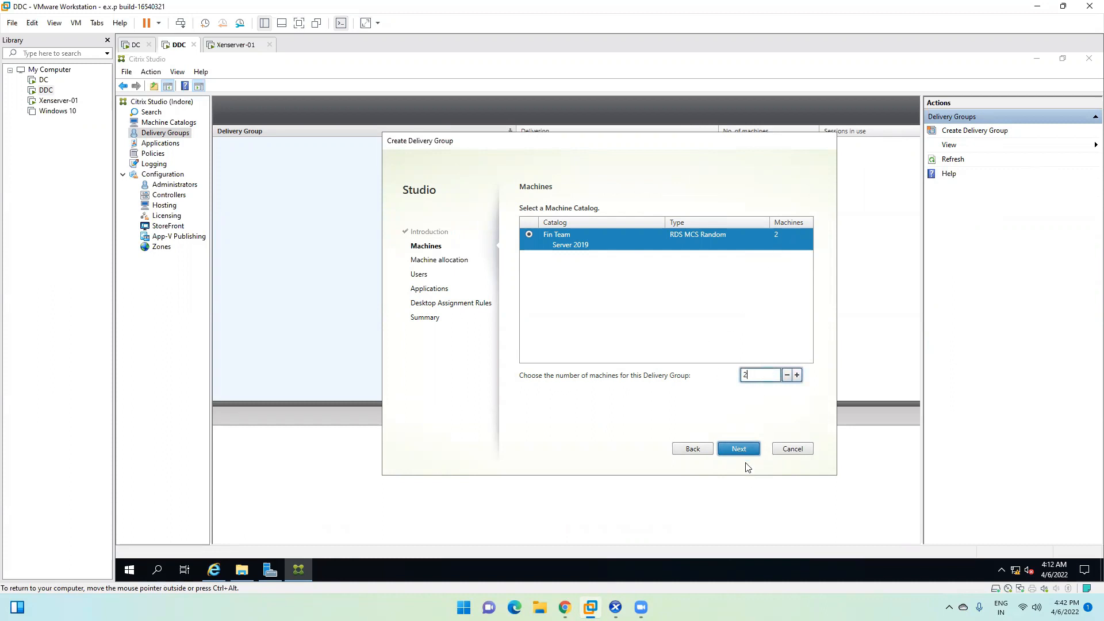
left_click(739, 449)
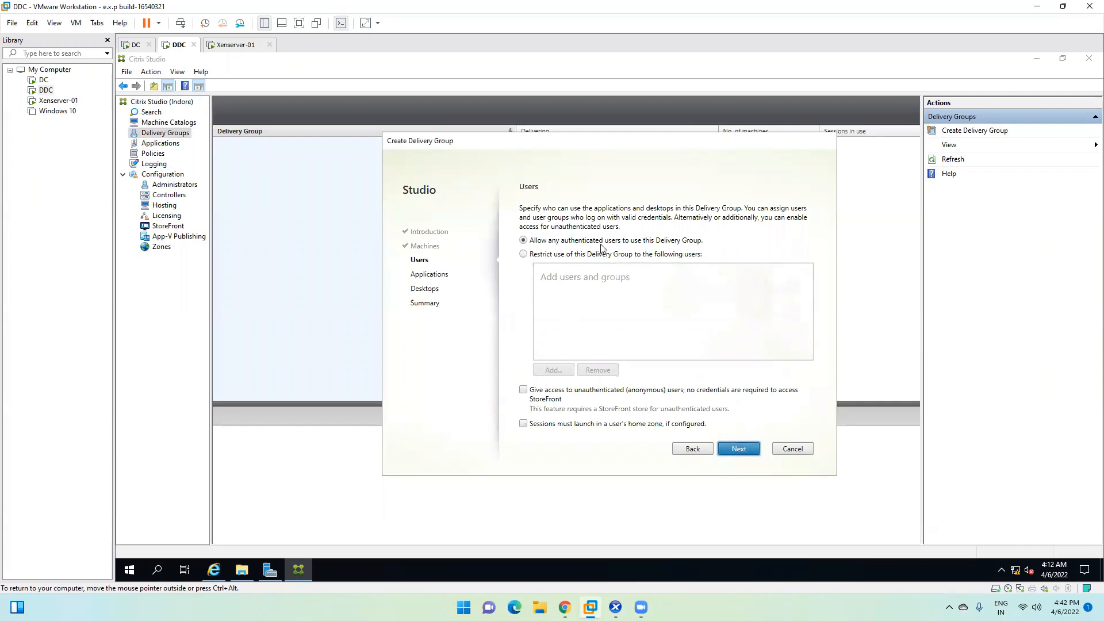
left_click(546, 255)
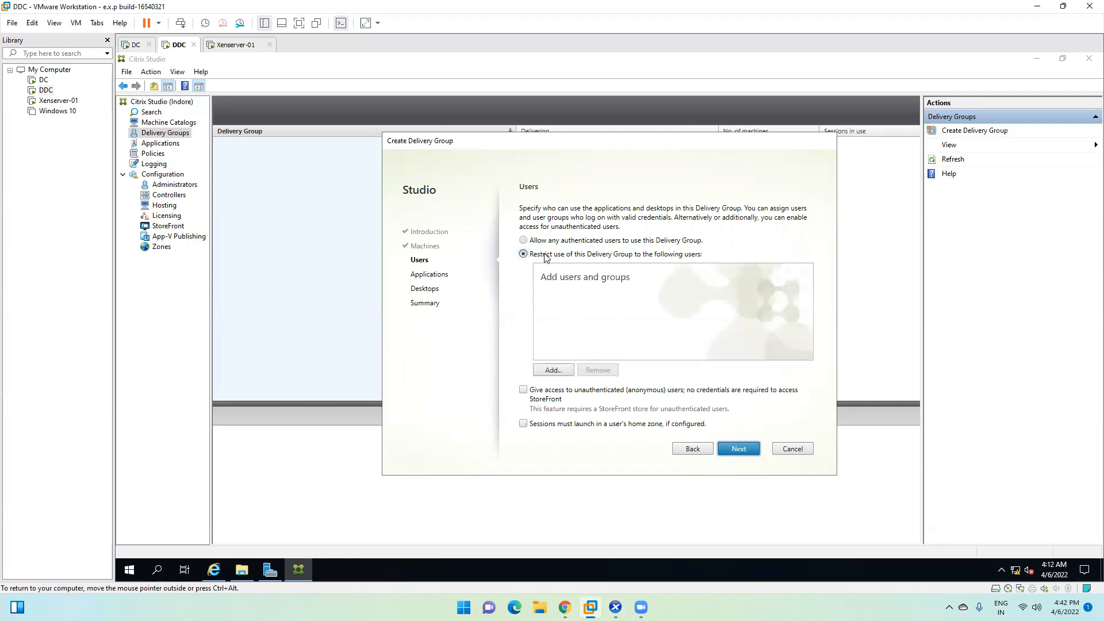
left_click(554, 370)
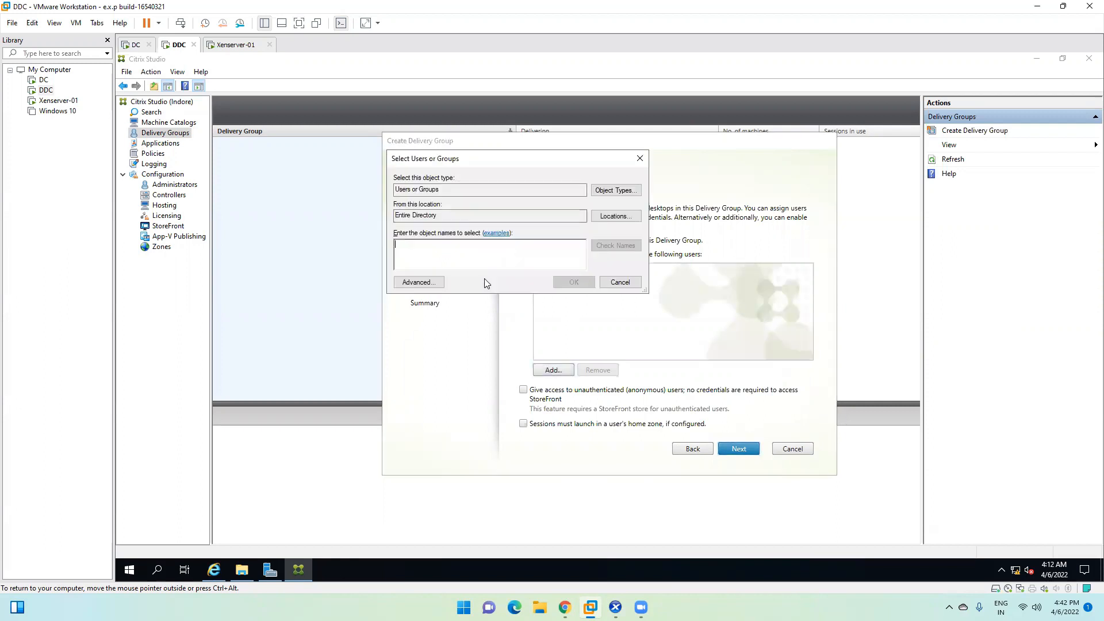
Step: Look up 'test' and add testuser1 to the allowed users
type("t")
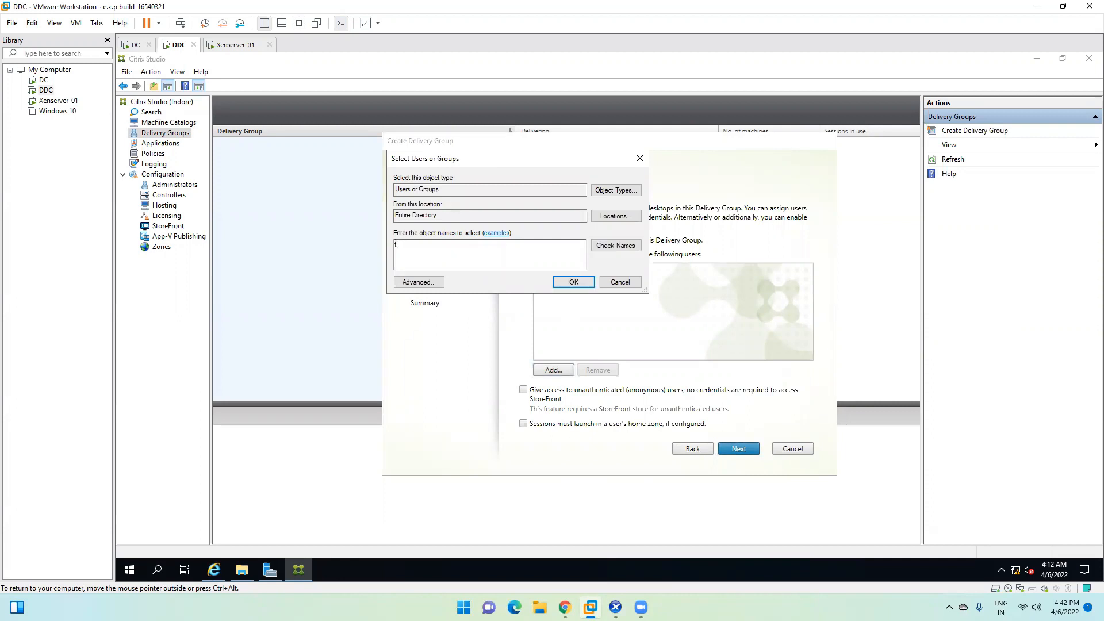
type("est")
left_click(615, 246)
left_click(443, 251)
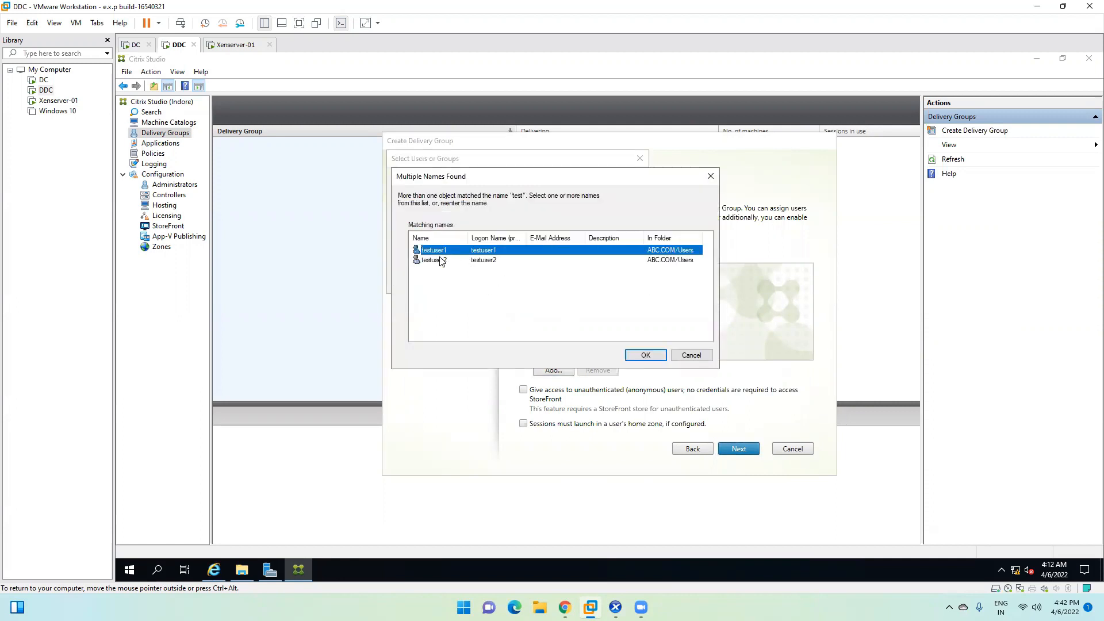
left_click(442, 260, "shift")
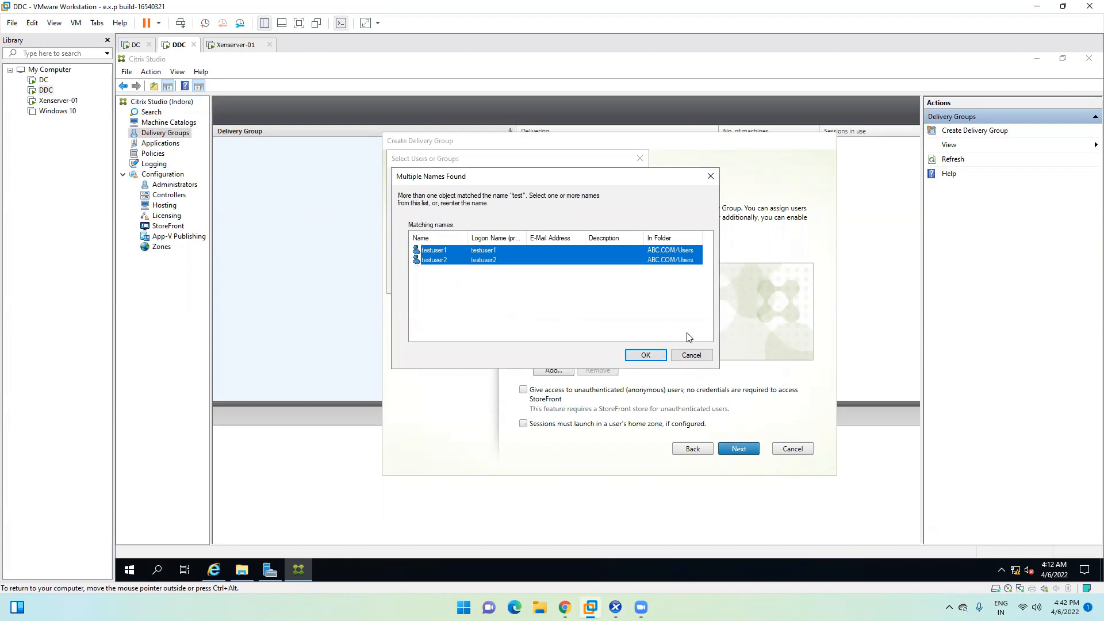
left_click(436, 252)
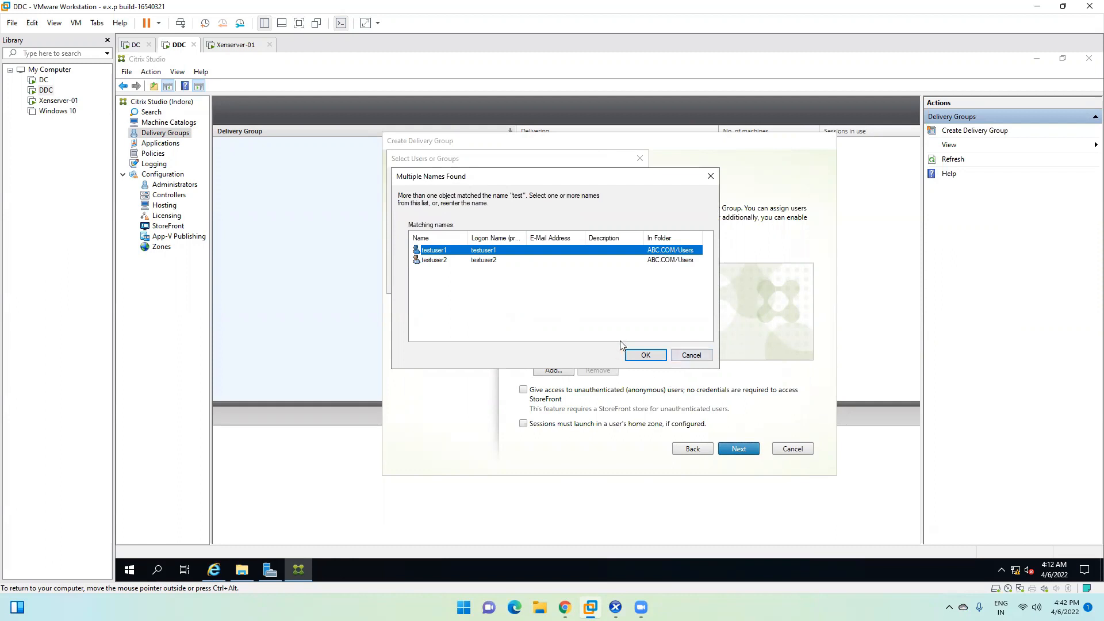
left_click(641, 353)
left_click(571, 284)
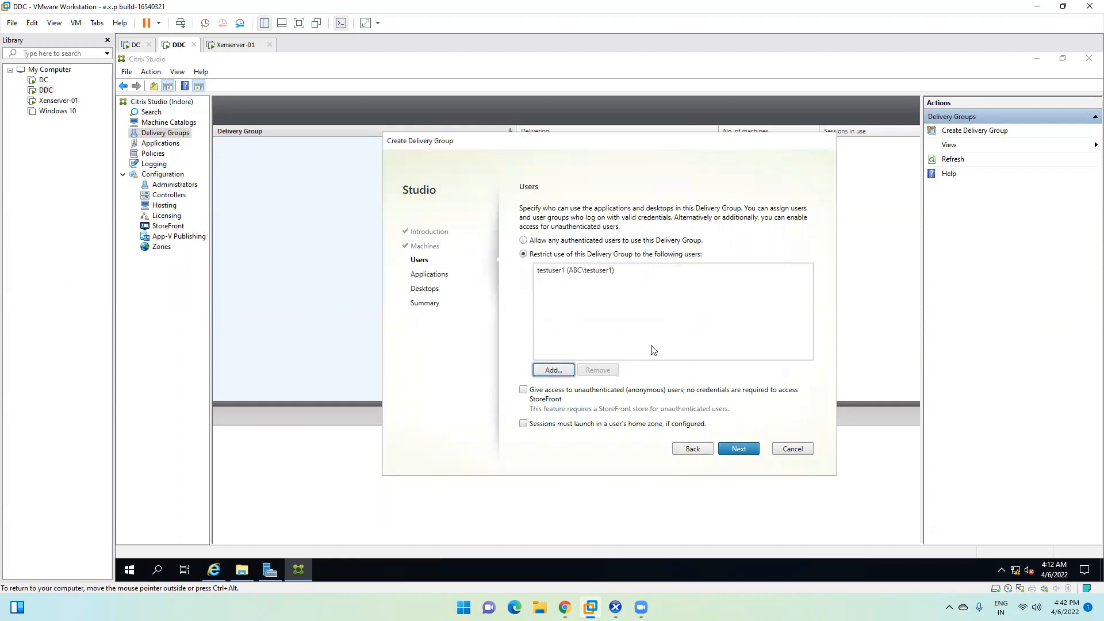
Step: Go back and lower the machine count to 1
left_click(693, 449)
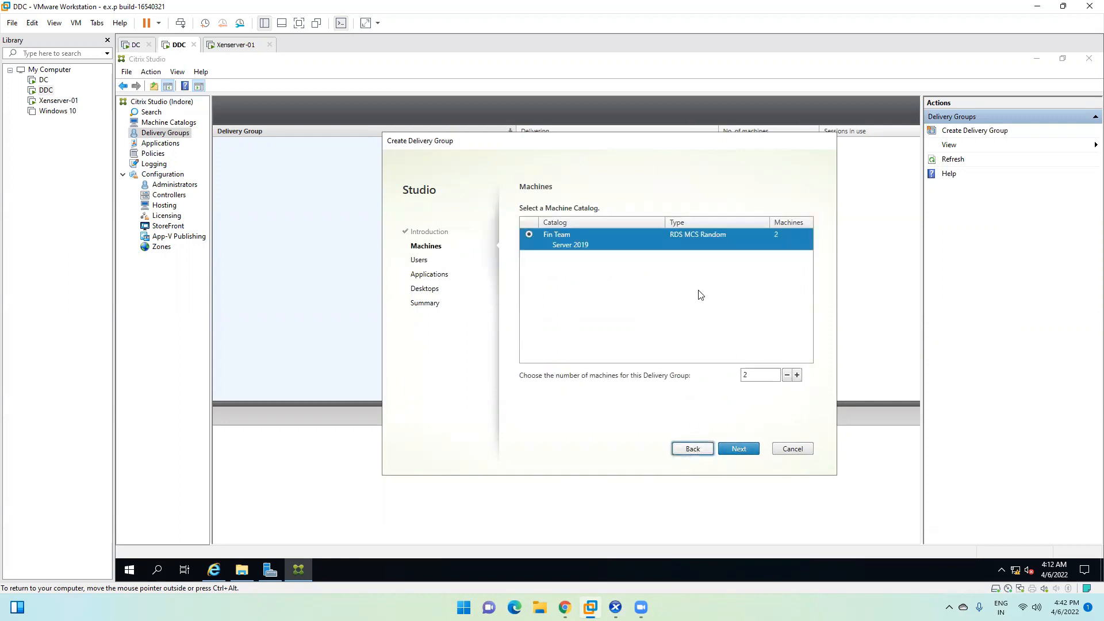
left_click(789, 377)
left_click(743, 453)
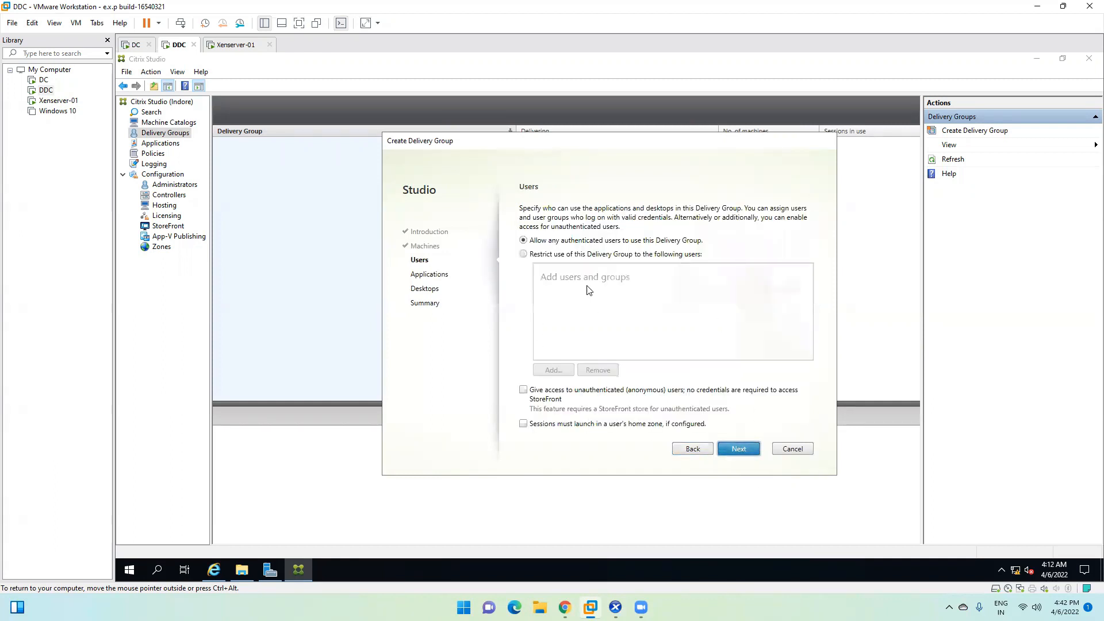
Step: Restrict use to testuser1 again and continue to the Applications step
left_click(538, 255)
left_click(553, 371)
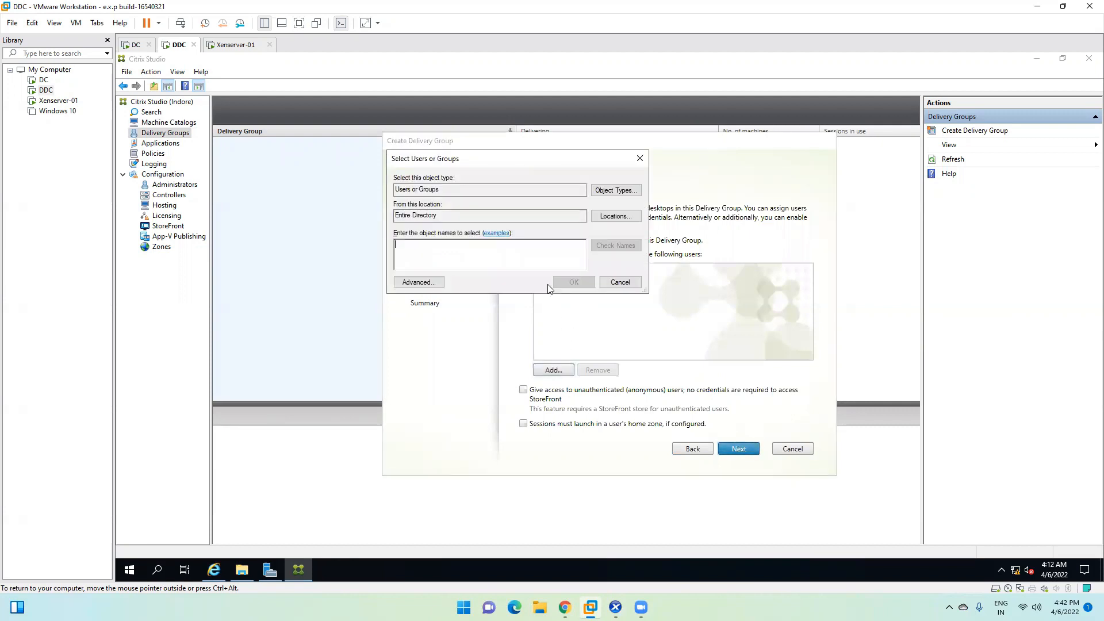
type("test")
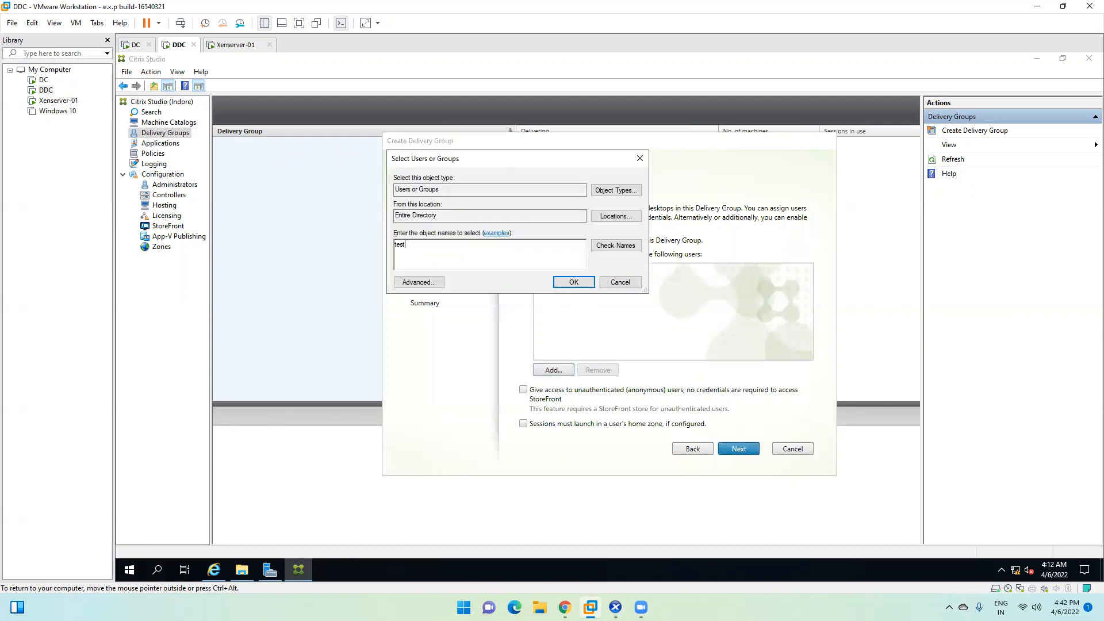
left_click(614, 246)
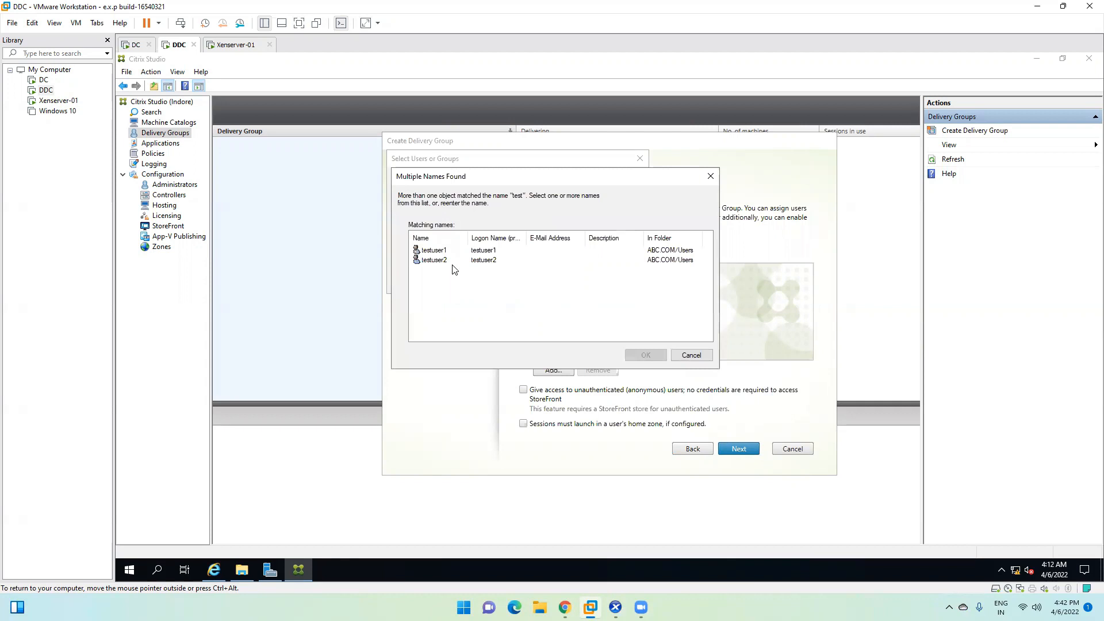
left_click(645, 354)
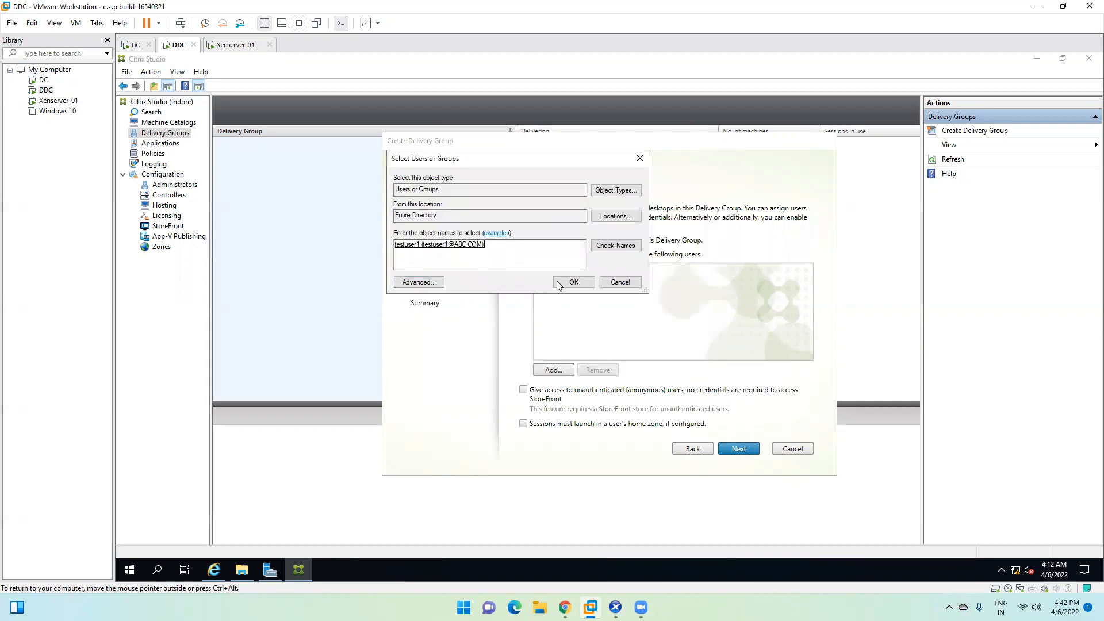
left_click(574, 283)
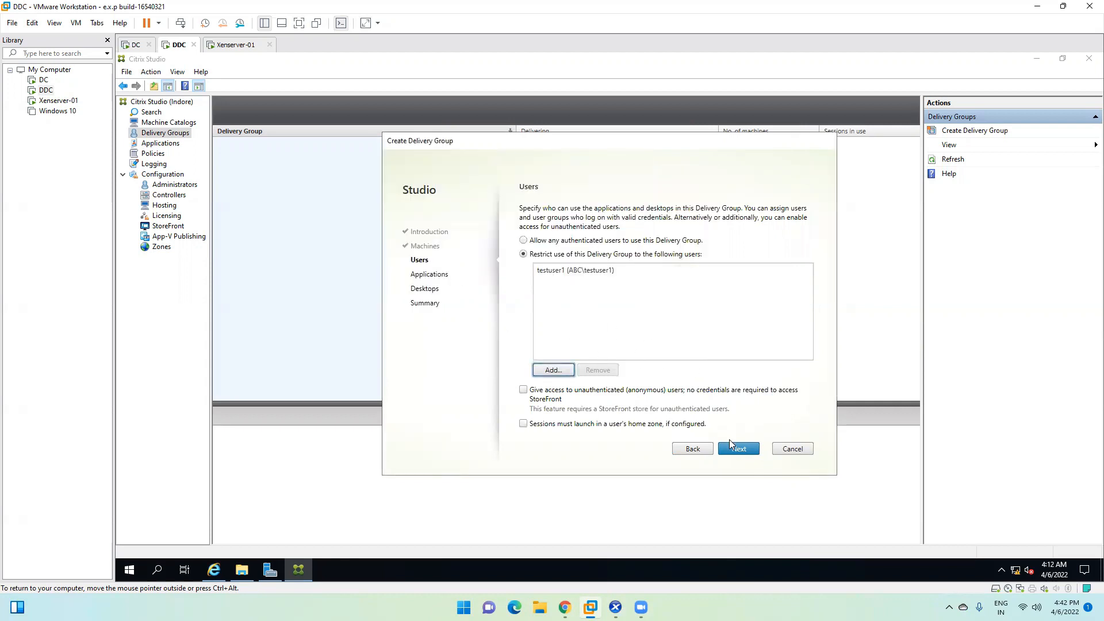
left_click(740, 450)
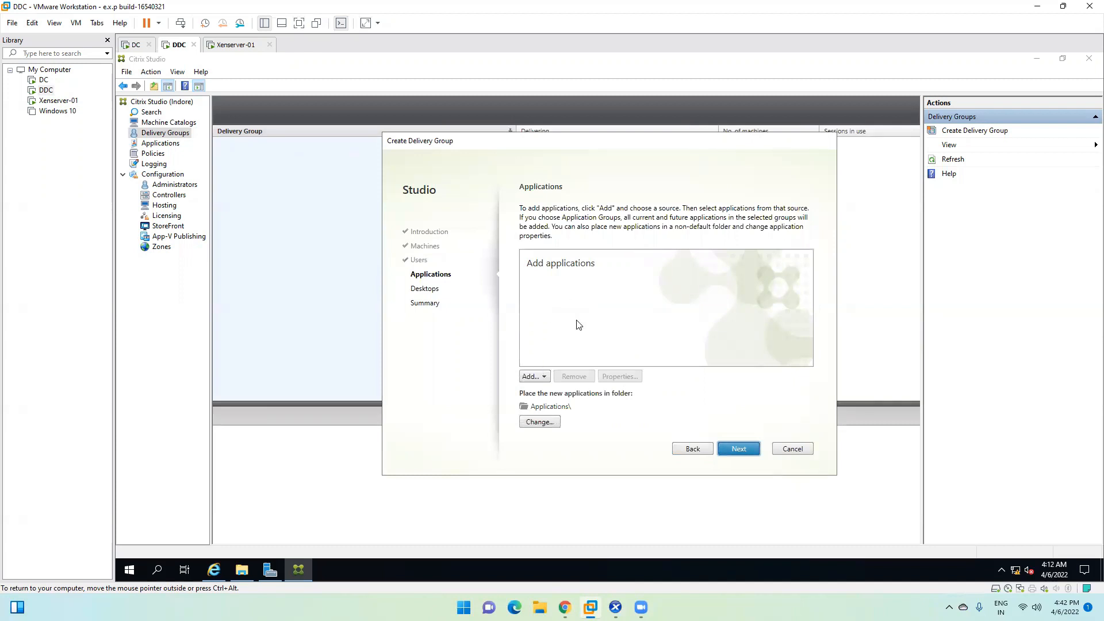
Step: Add applications from the Start menu and move the discovery dialog aside while FIN-01 starts
left_click(540, 377)
left_click(569, 392)
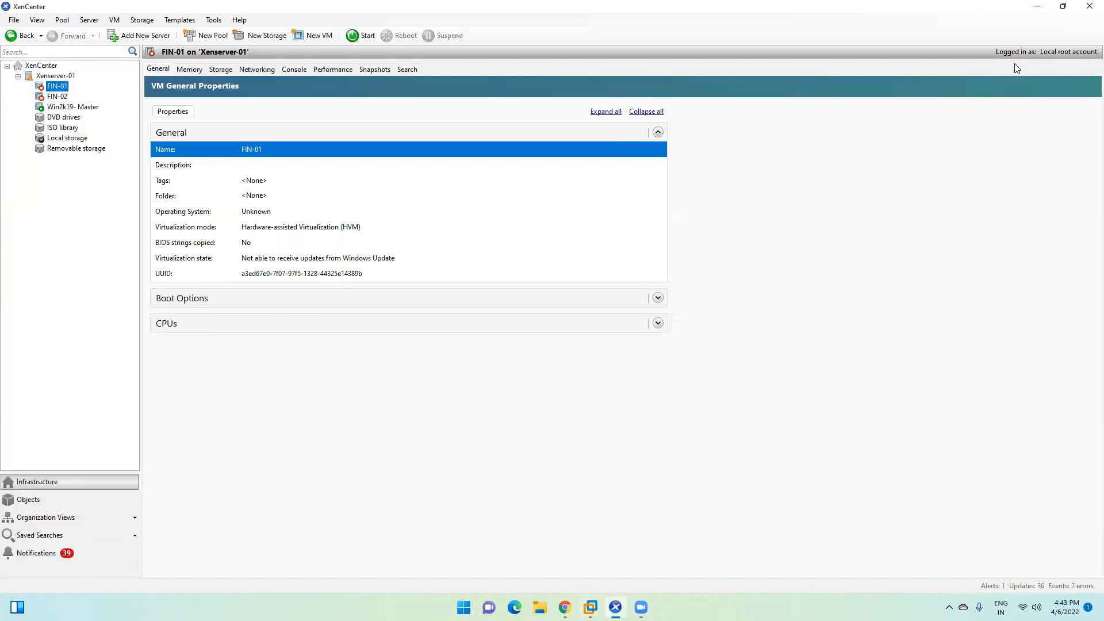
left_click(1040, 7)
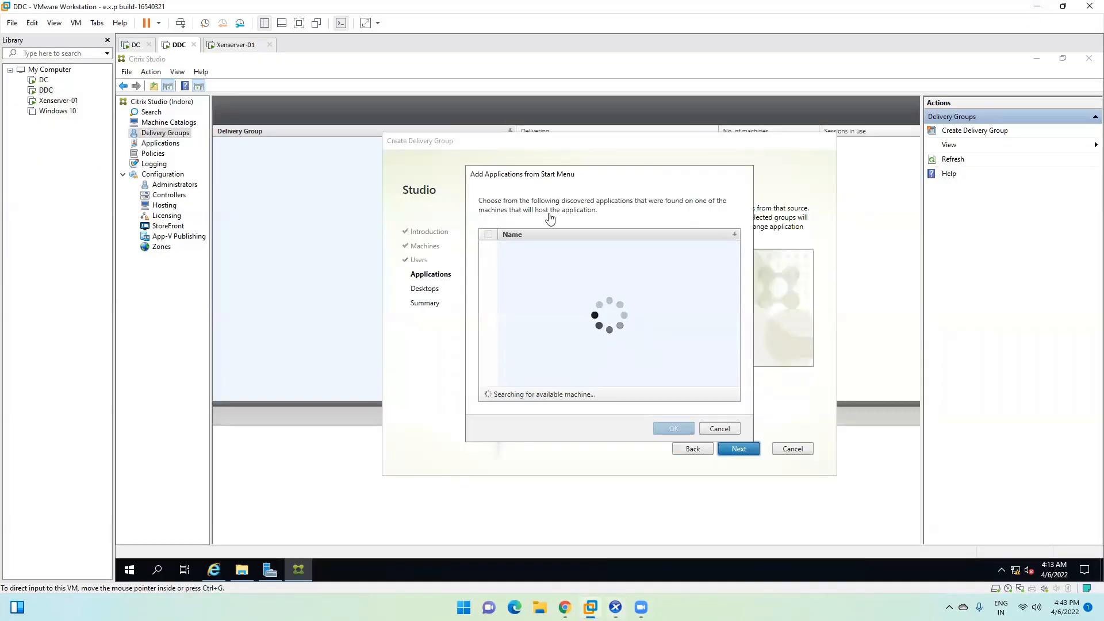
left_click(582, 177)
left_click_drag(582, 178, 686, 177)
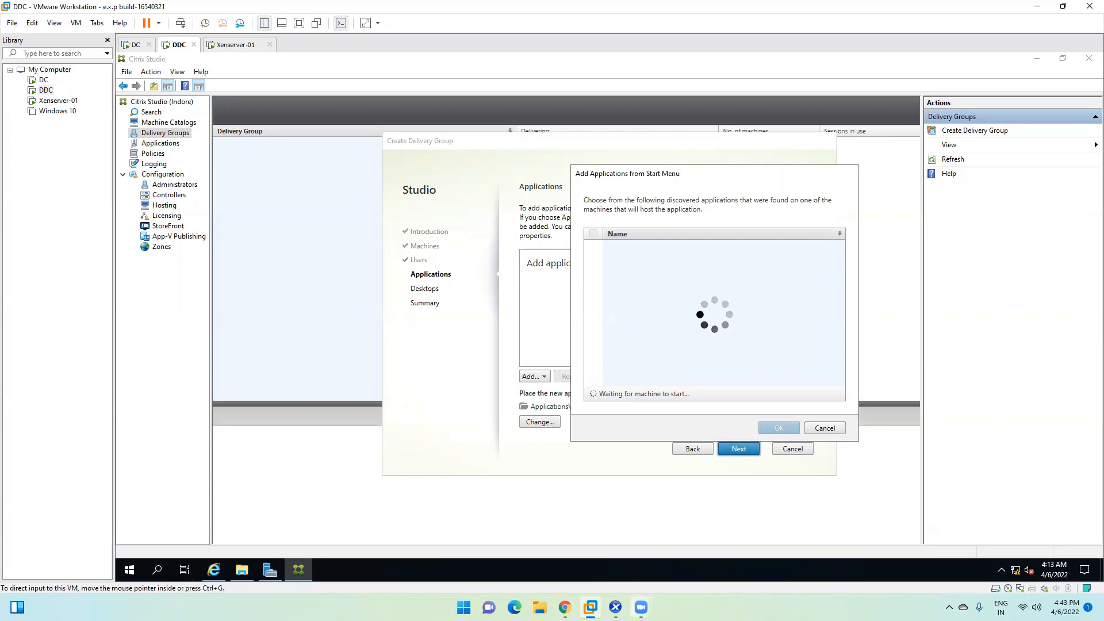
left_click(616, 607)
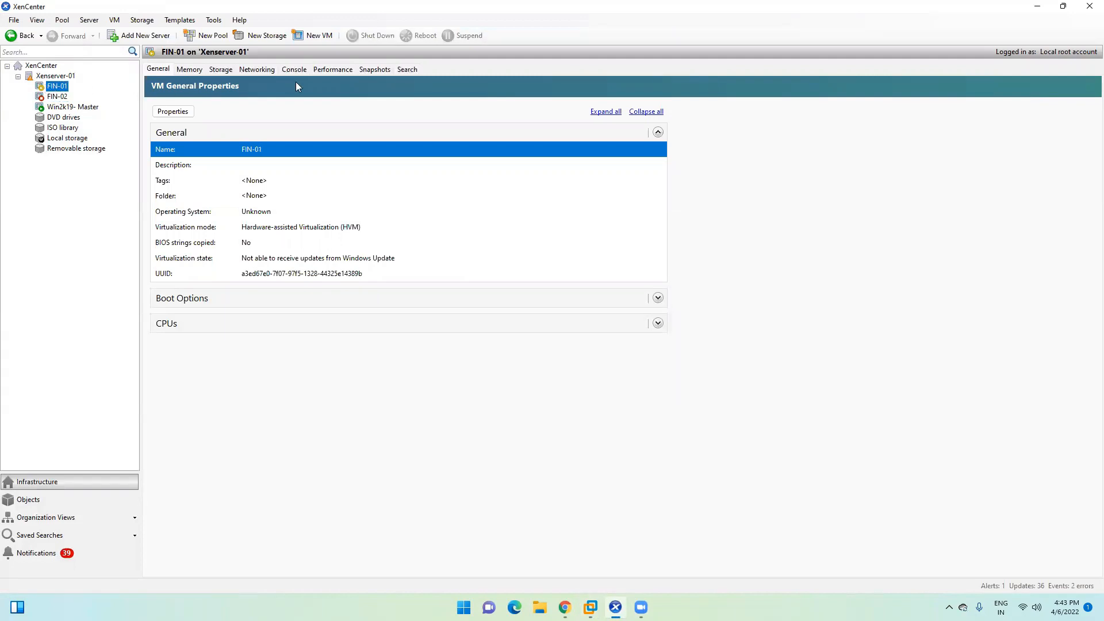
Step: Confirm FIN-01 has booted via its Performance and Console views, then return to Studio
left_click(332, 69)
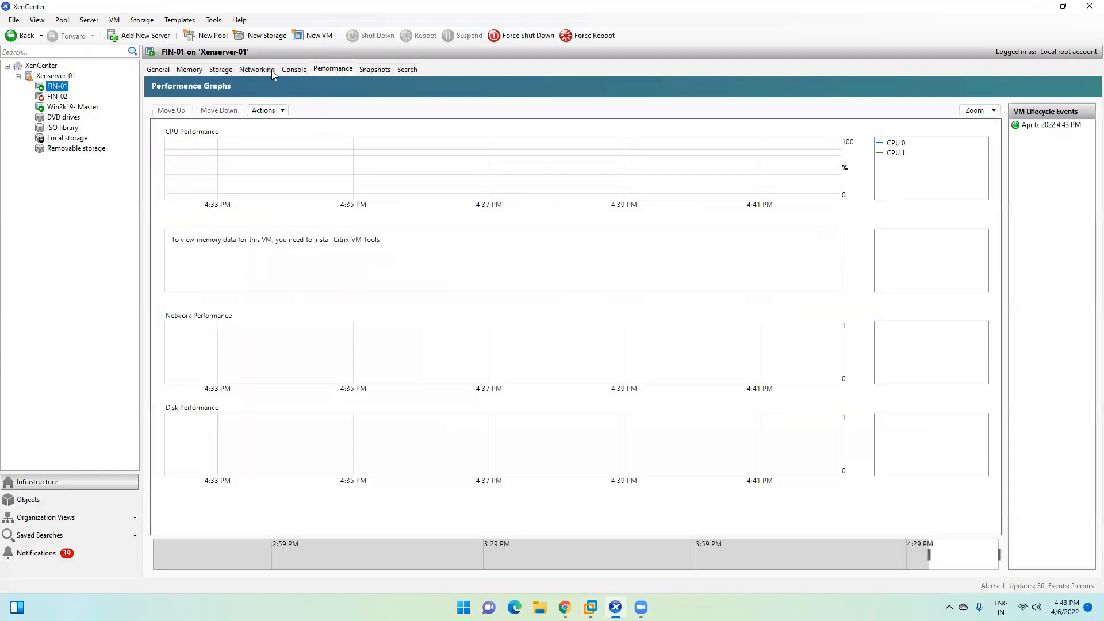
left_click(283, 70)
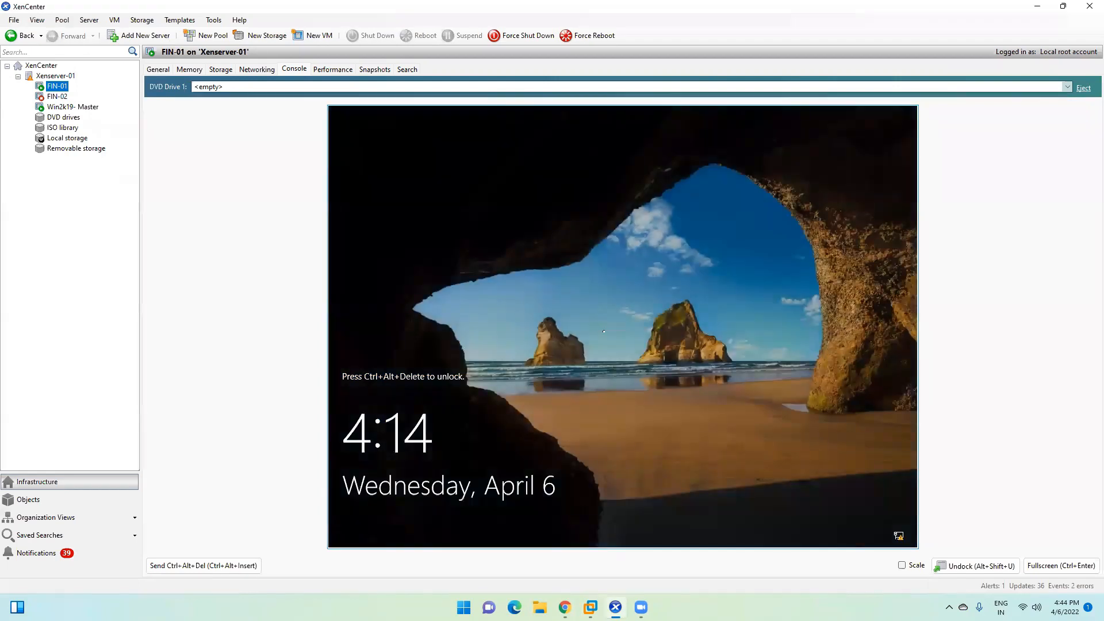
left_click(1038, 7)
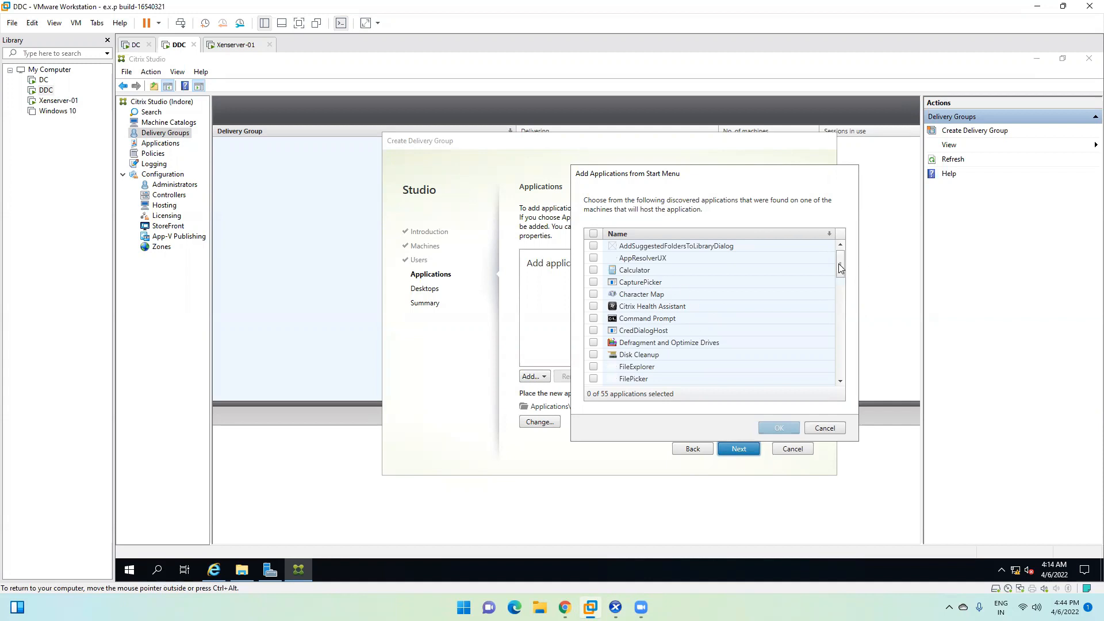
Step: Check Notepad++ and Remote Desktop Connection in the Start menu list and add them
scroll(837, 275, "down", 2)
scroll(840, 288, "down", 2)
scroll(840, 307, "down", 6)
scroll(841, 320, "up", 3)
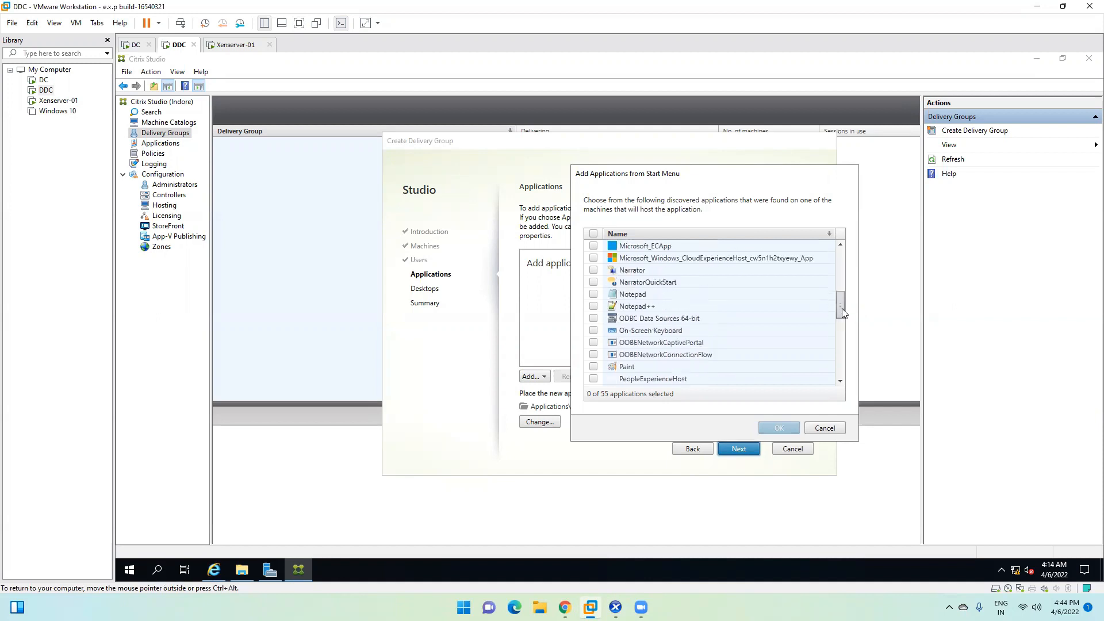
left_click(593, 305)
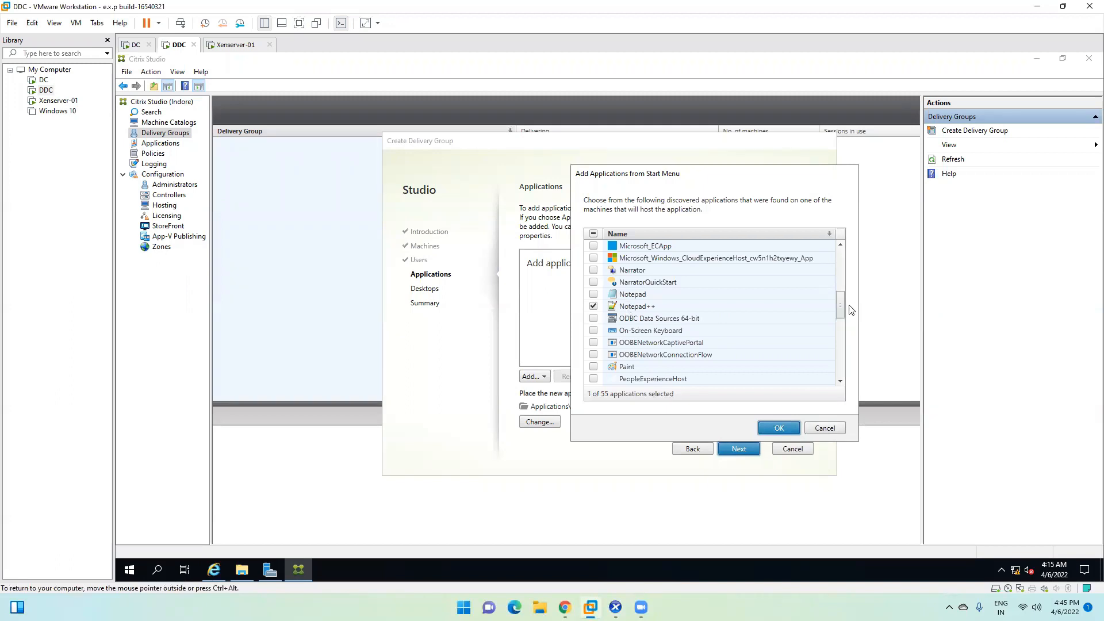
left_click_drag(839, 308, 835, 331)
left_click(593, 319)
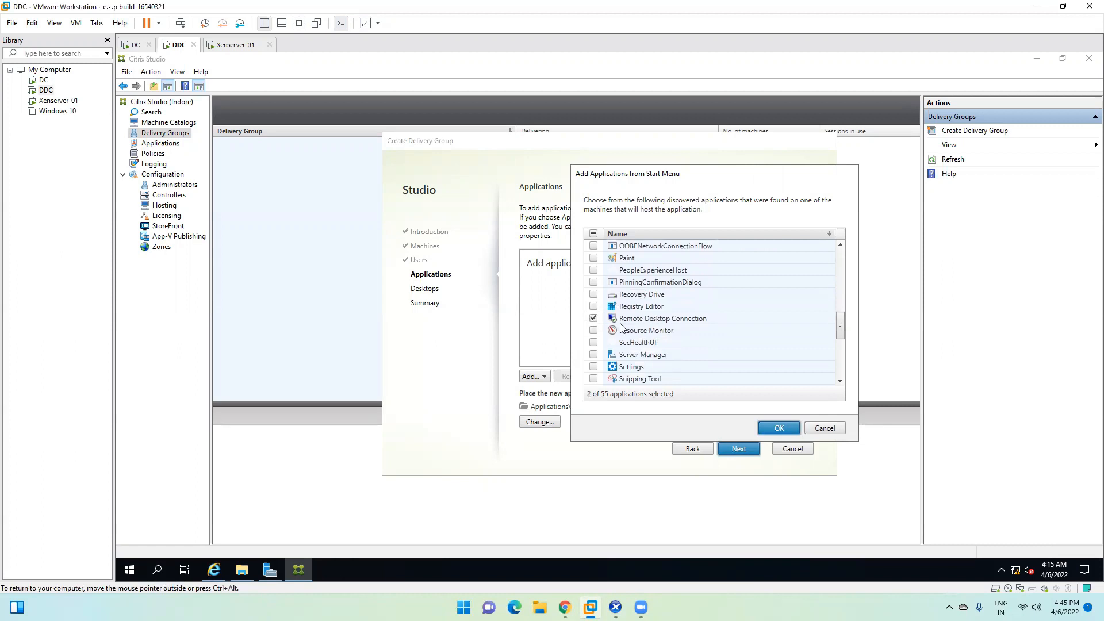
left_click(776, 429)
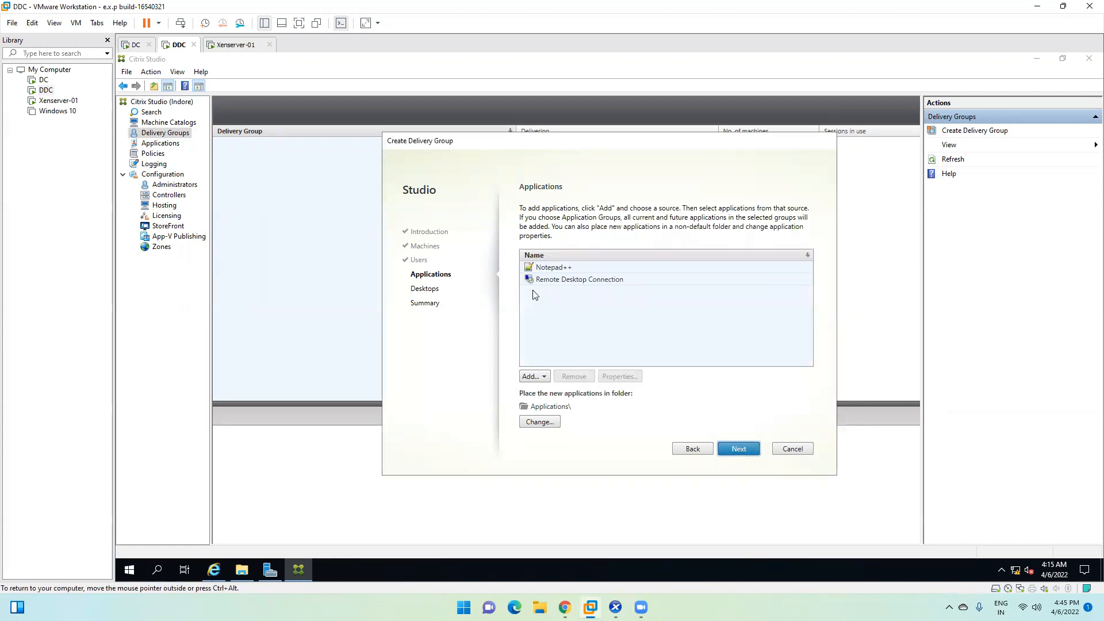
Step: Review the added Notepad++ and Remote Desktop Connection entries in the Applications list
left_click(560, 270)
key("Down")
left_click(559, 267)
left_click(561, 280)
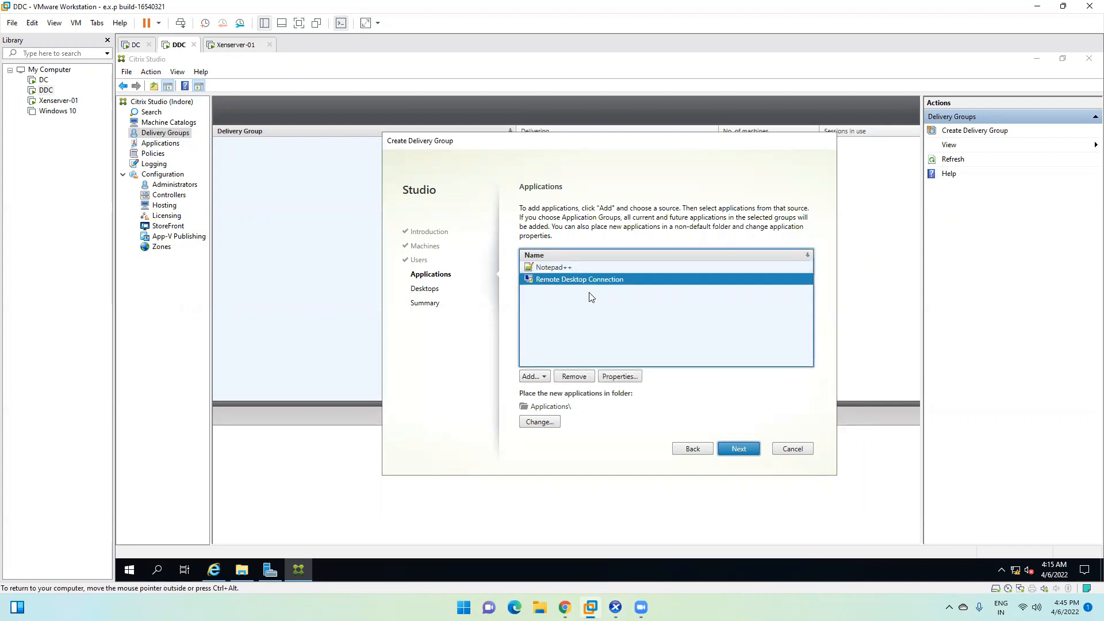
left_click(562, 269)
left_click(559, 279)
left_click(563, 268)
left_click(562, 280)
left_click(563, 268)
left_click(567, 279)
left_click(568, 269)
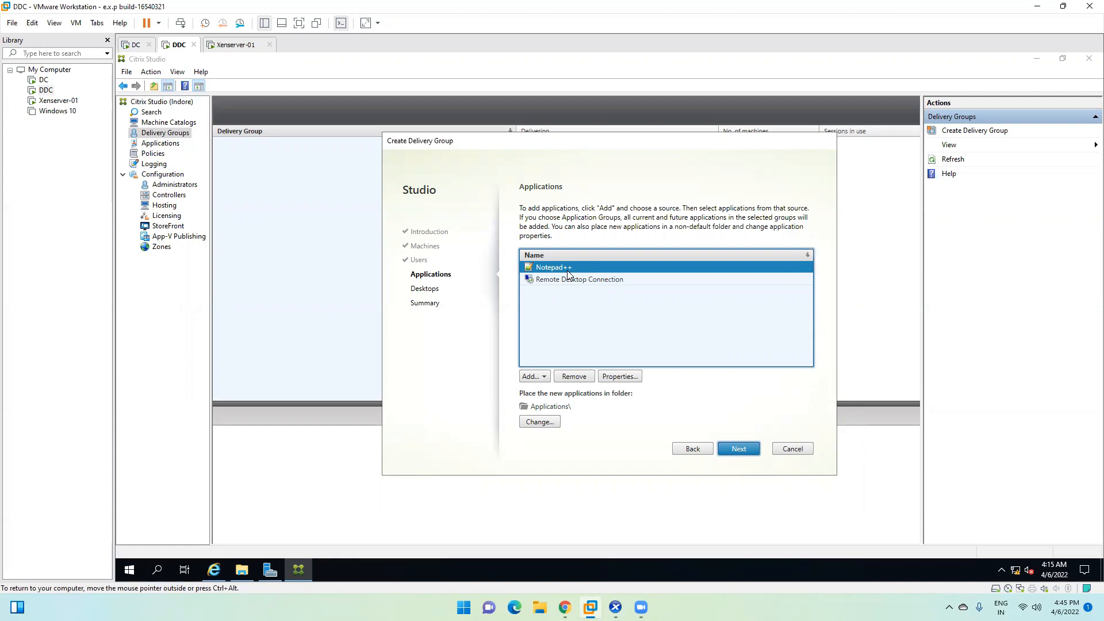
left_click(575, 280)
left_click(577, 270)
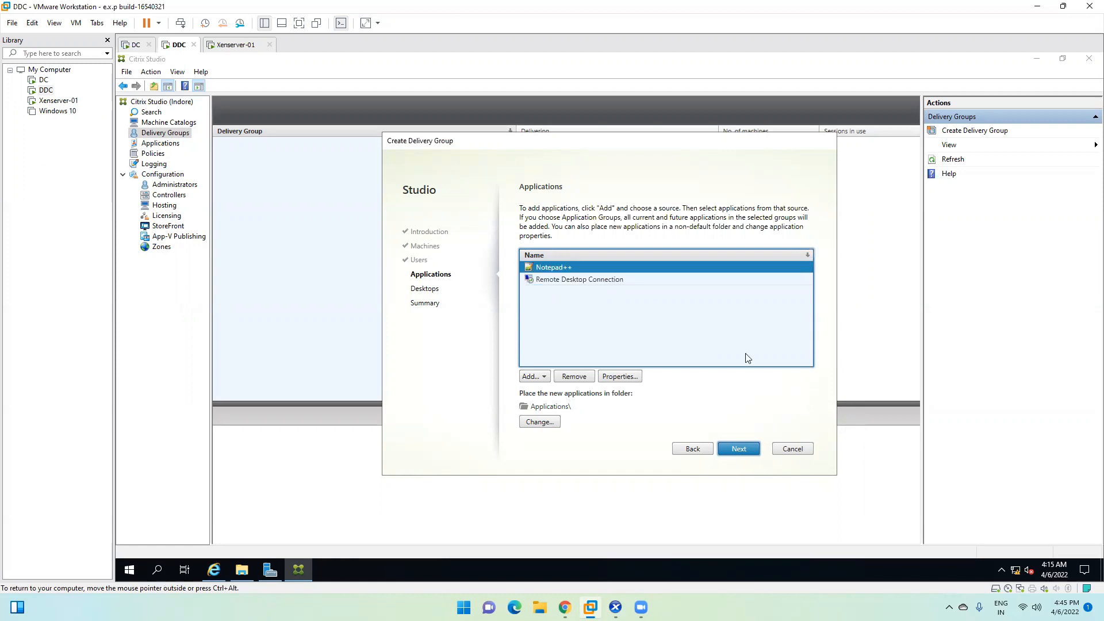
Step: Add a desktop named FIN-Desk with the description 'For Finance there'
left_click(739, 449)
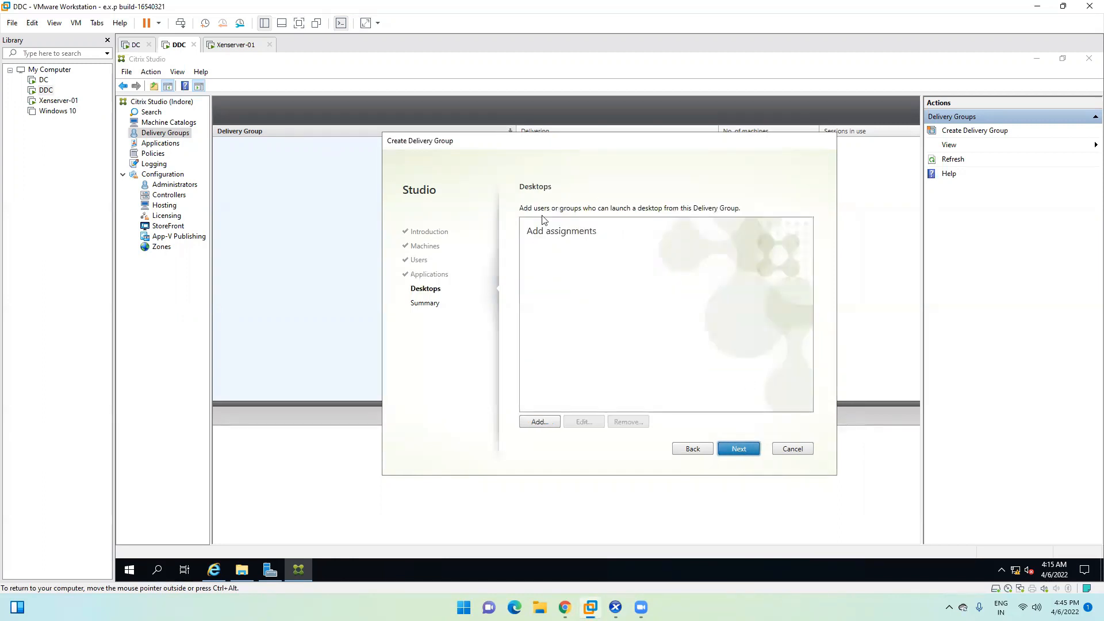
left_click(540, 422)
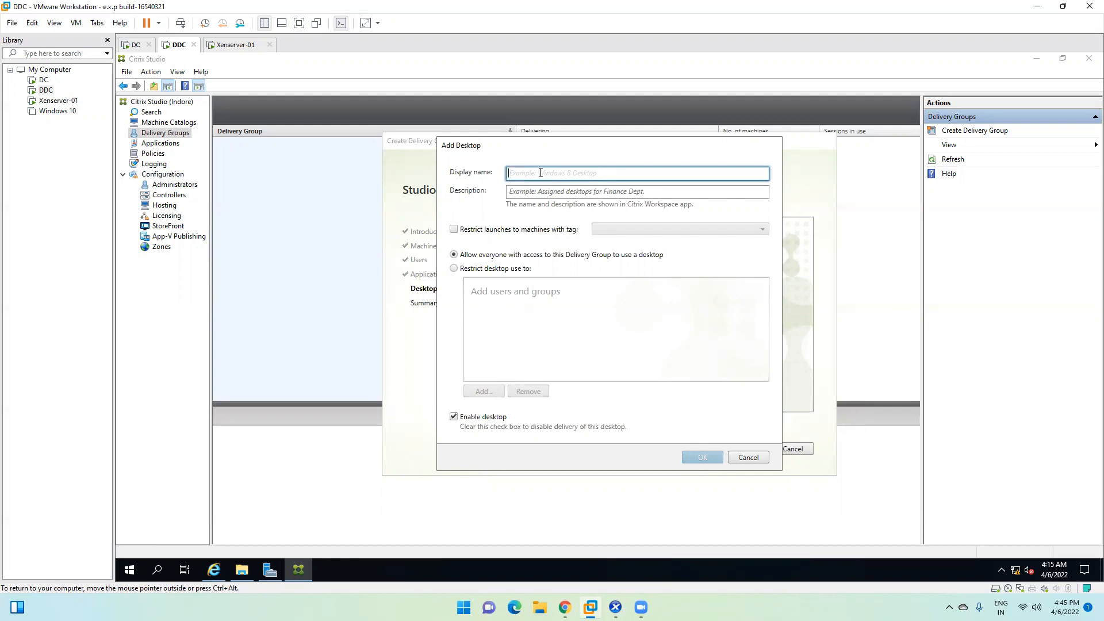
type("Svr")
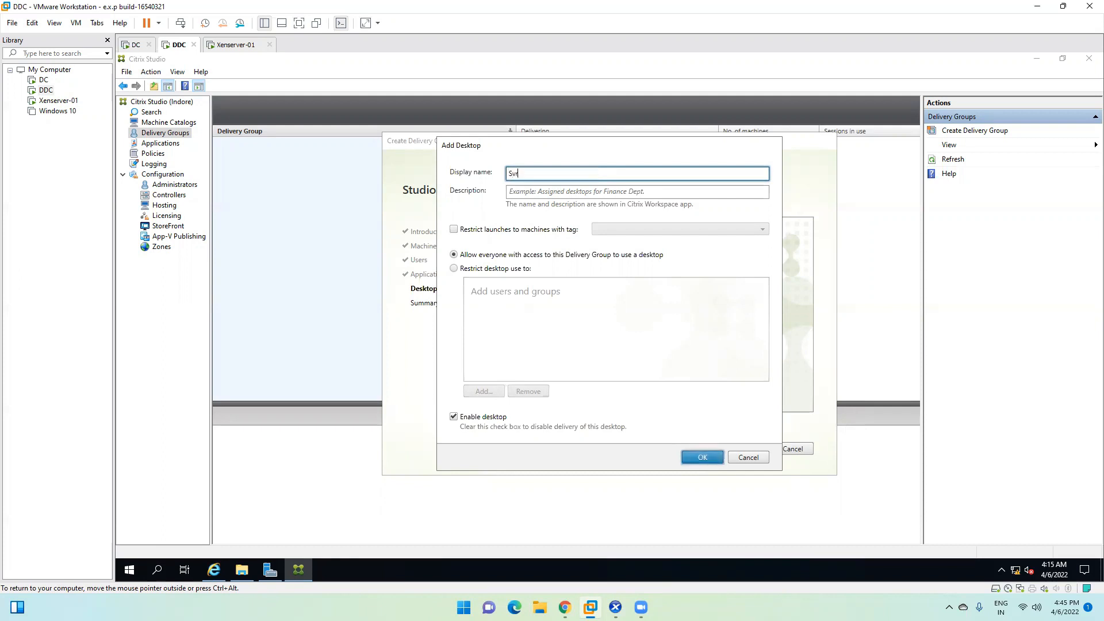
type("-20")
key("BackSpace")
key("BackSpace")
key("BackSpace")
key("BackSpace")
key("BackSpace")
key("BackSpace")
key("BackSpace")
key("BackSpace")
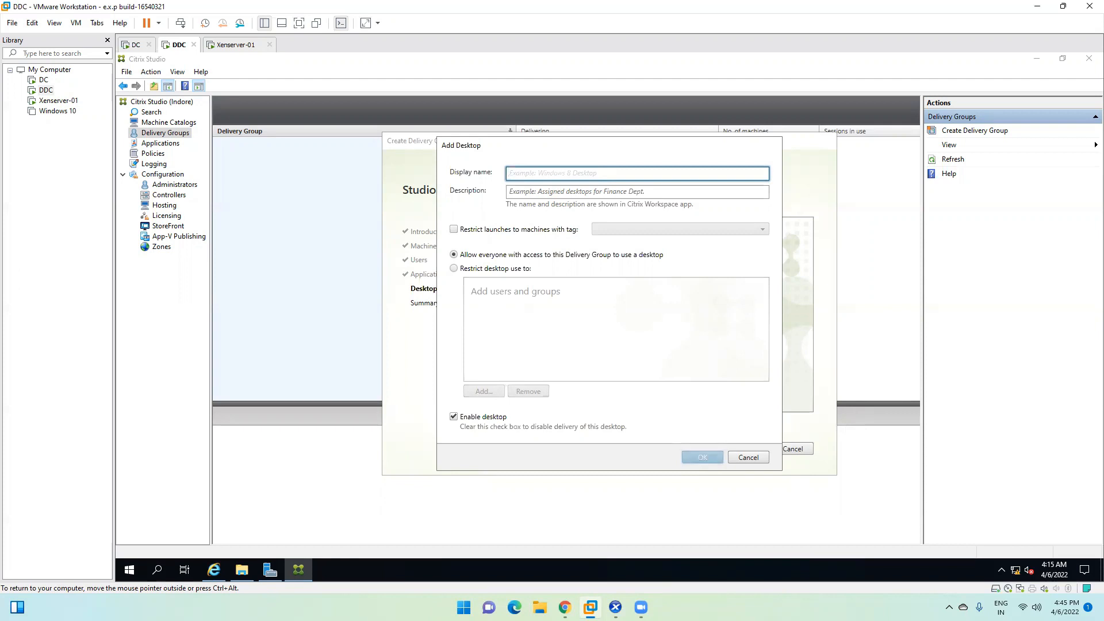
type("FIN- D")
key("BackSpace")
key("BackSpace")
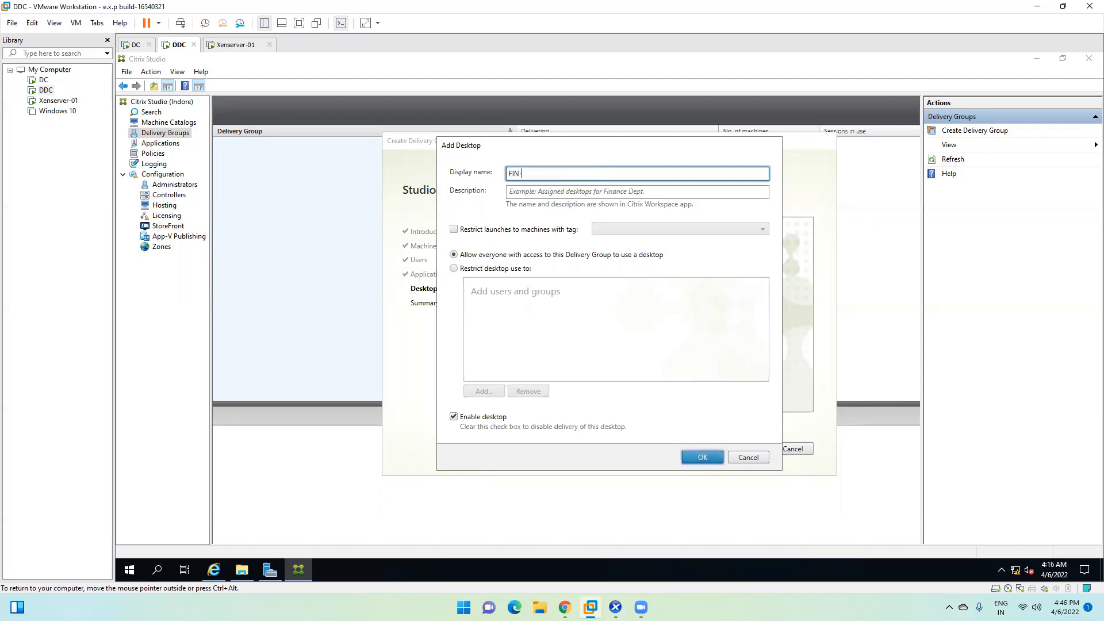
type("Desk")
left_click(608, 197)
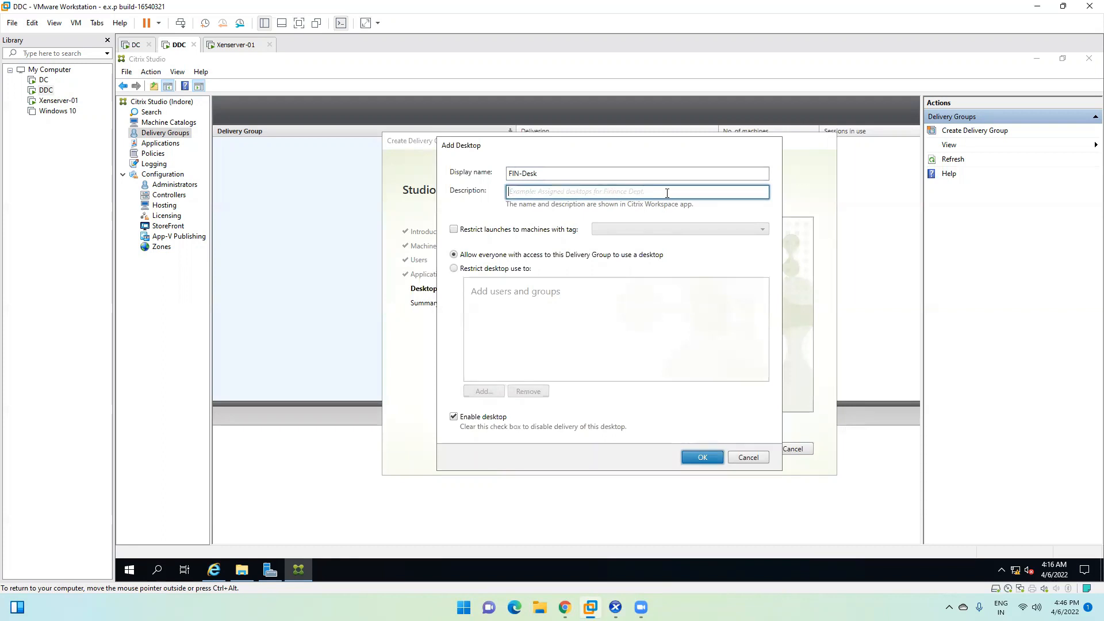
type("For Fin")
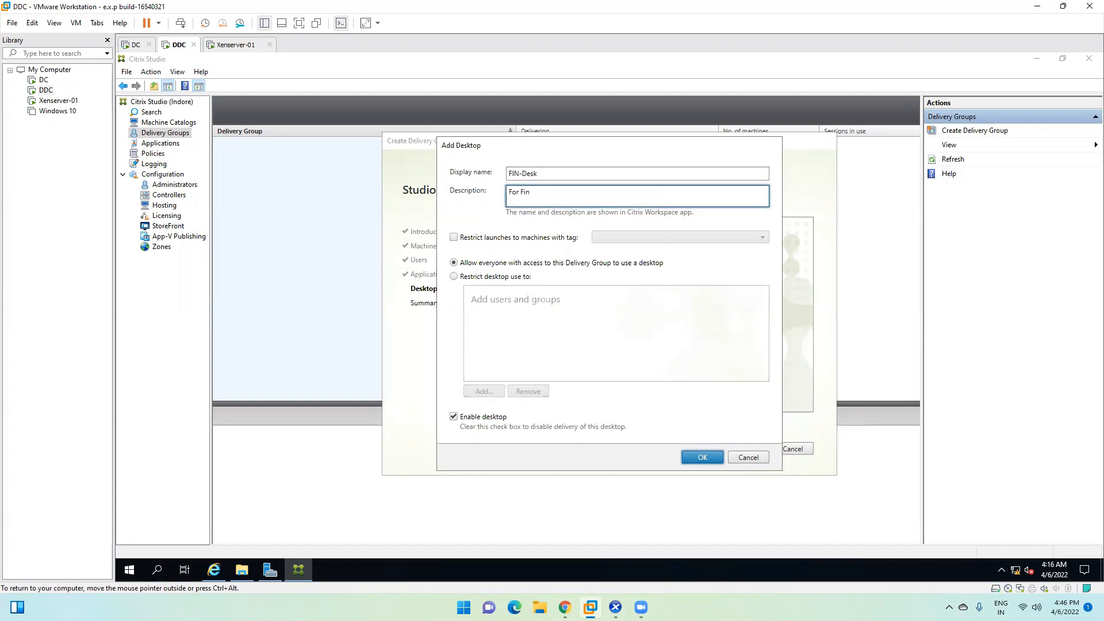
type("ance")
key("BackSpace")
key("BackSpace")
type("e there")
Step: Restrict the FIN-Desk desktop to the first test user
left_click(484, 278)
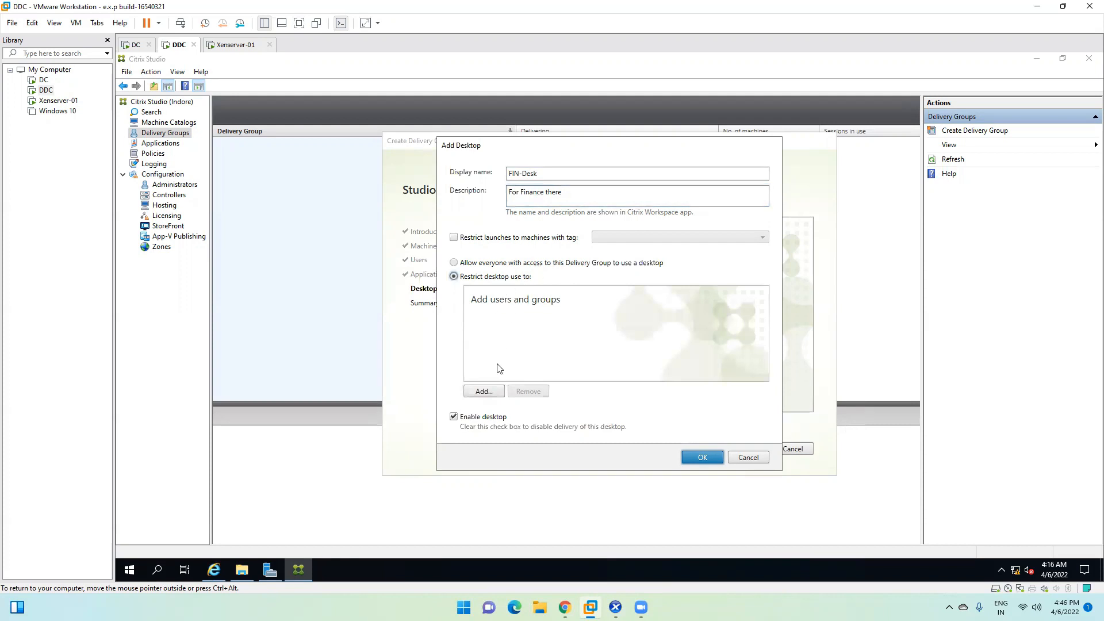
left_click(483, 391)
type("test")
left_click(690, 251)
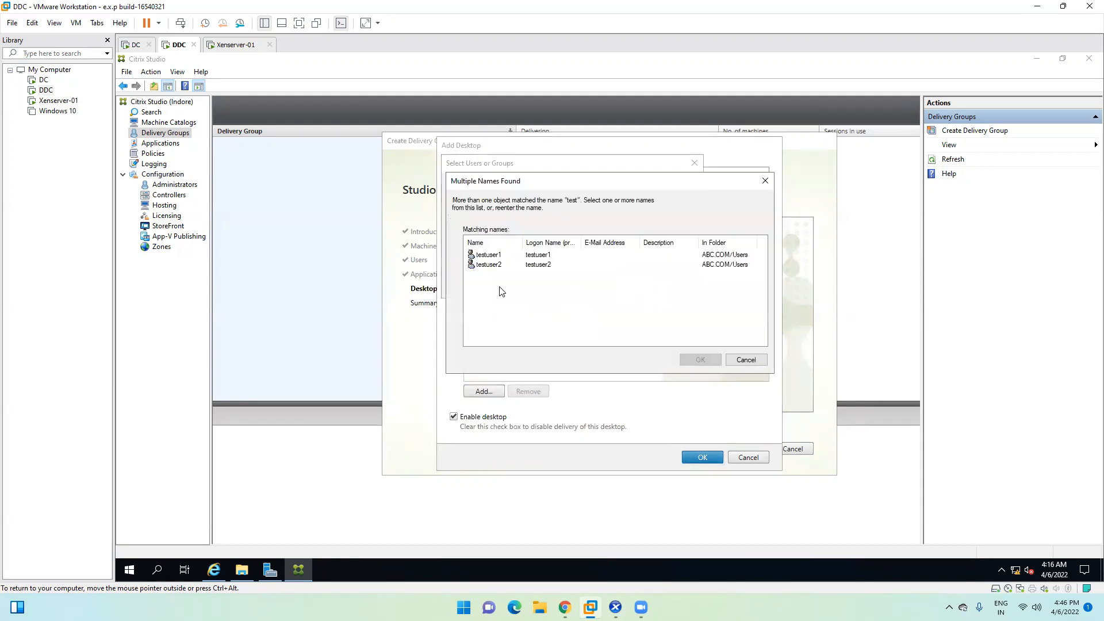
left_click(492, 256)
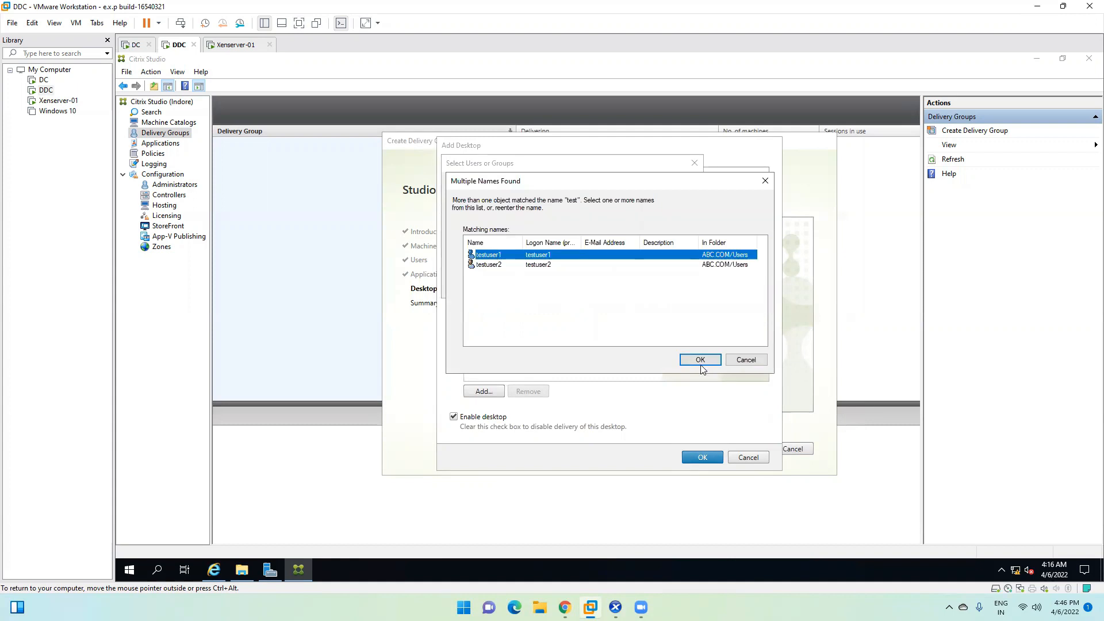
left_click(702, 362)
left_click(629, 287)
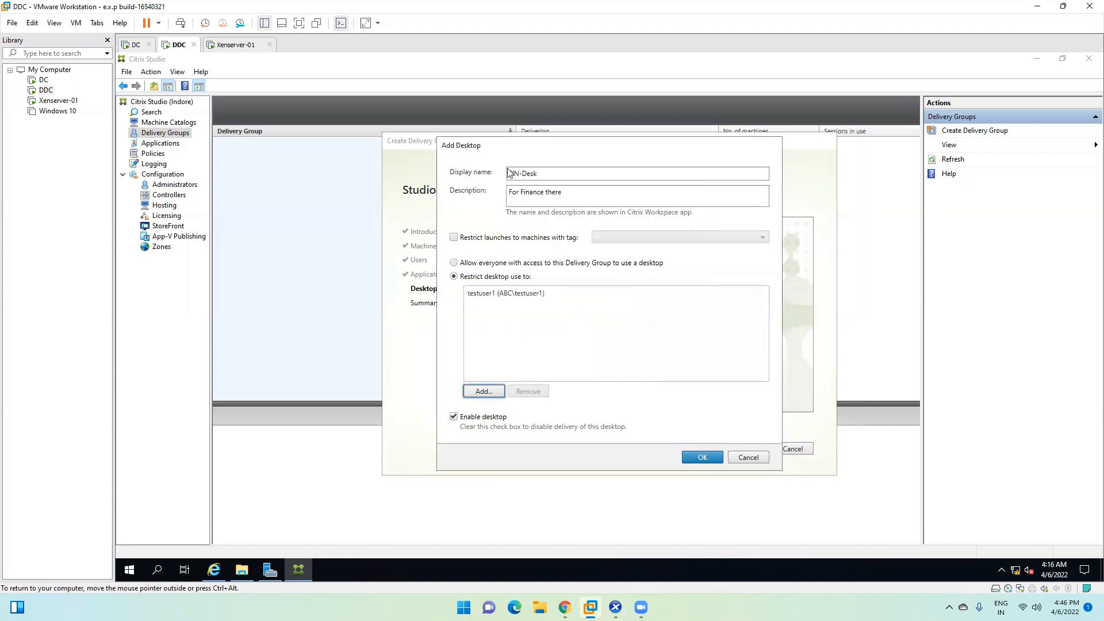
Step: Keep the desktop enabled, save FIN-Desk, and advance to the Summary step
left_click(457, 419)
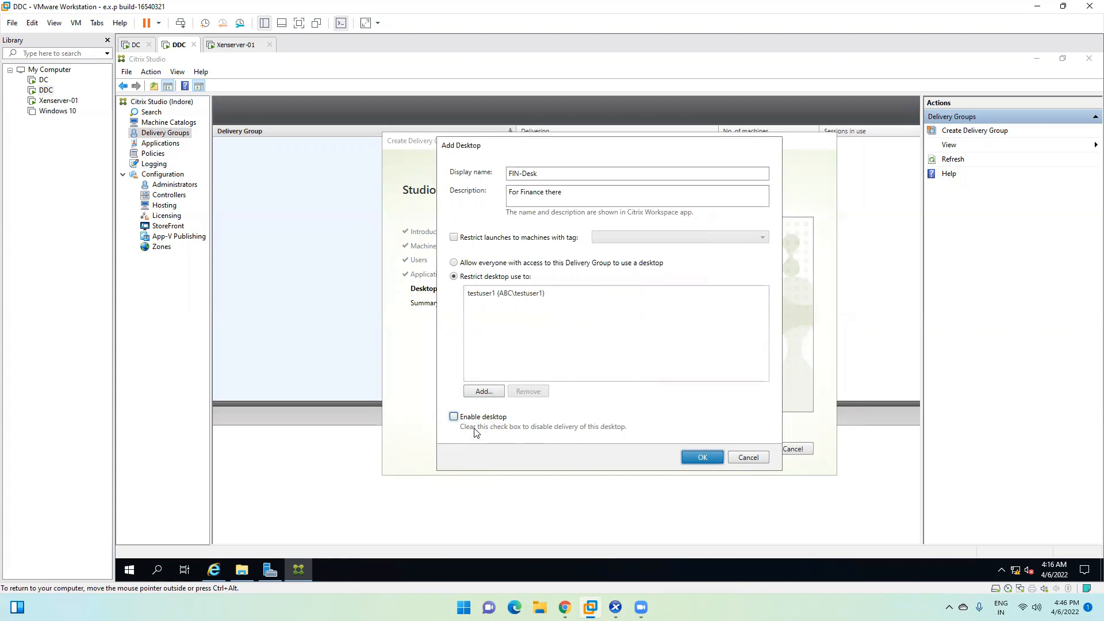
left_click(454, 418)
left_click(702, 458)
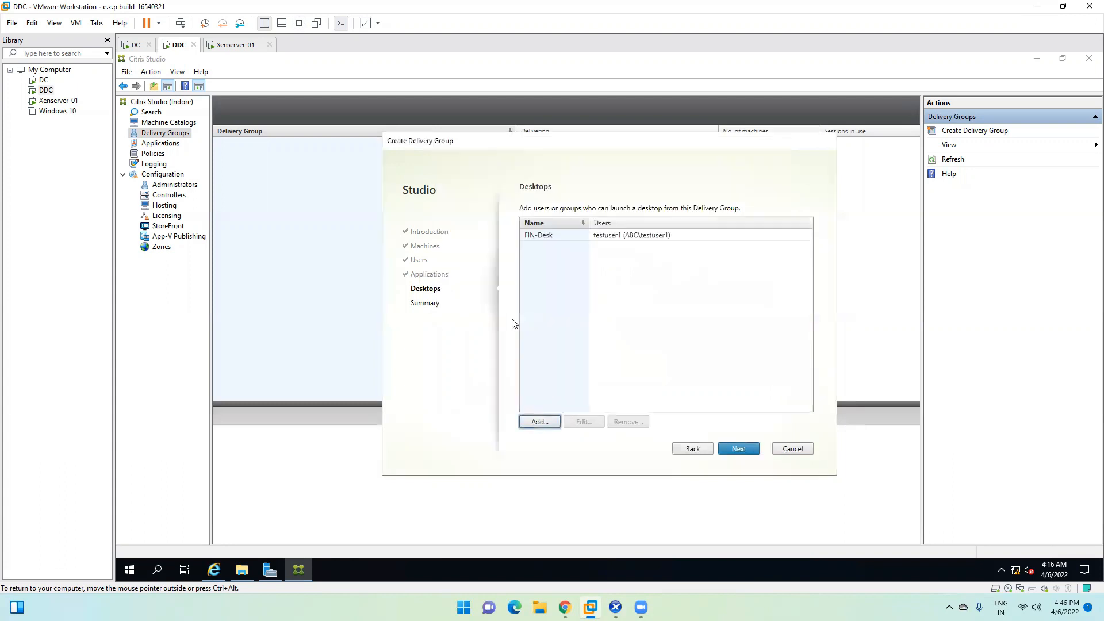
left_click(742, 450)
Step: Enter 'Serevr 2019 OS' as the delivery group name on the Summary page and finish
left_click(668, 384)
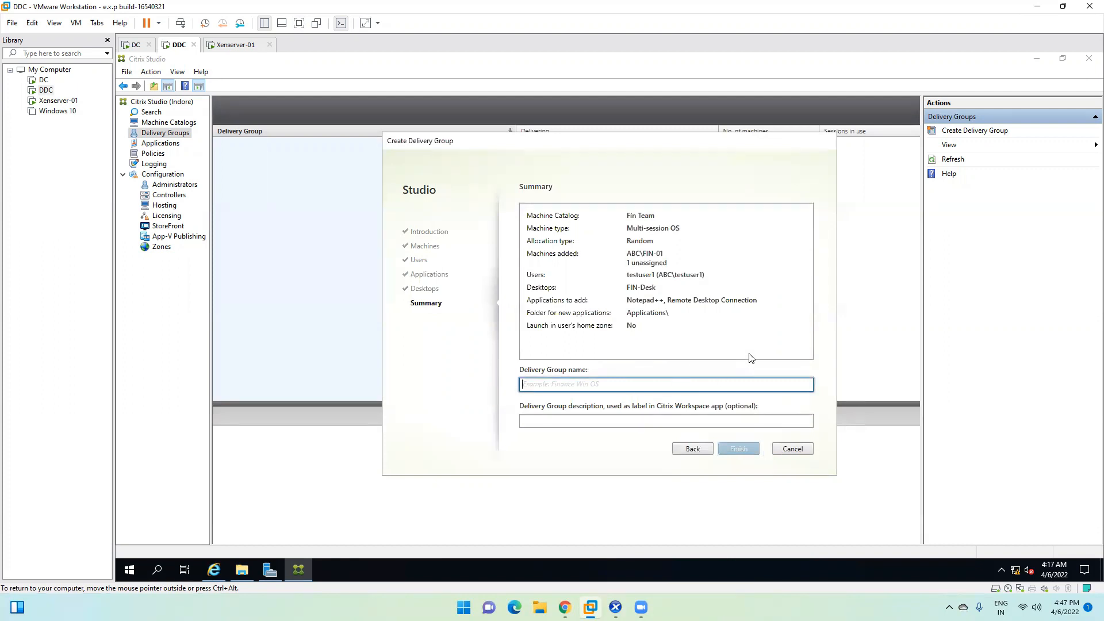
type("Serevr 2019 ")
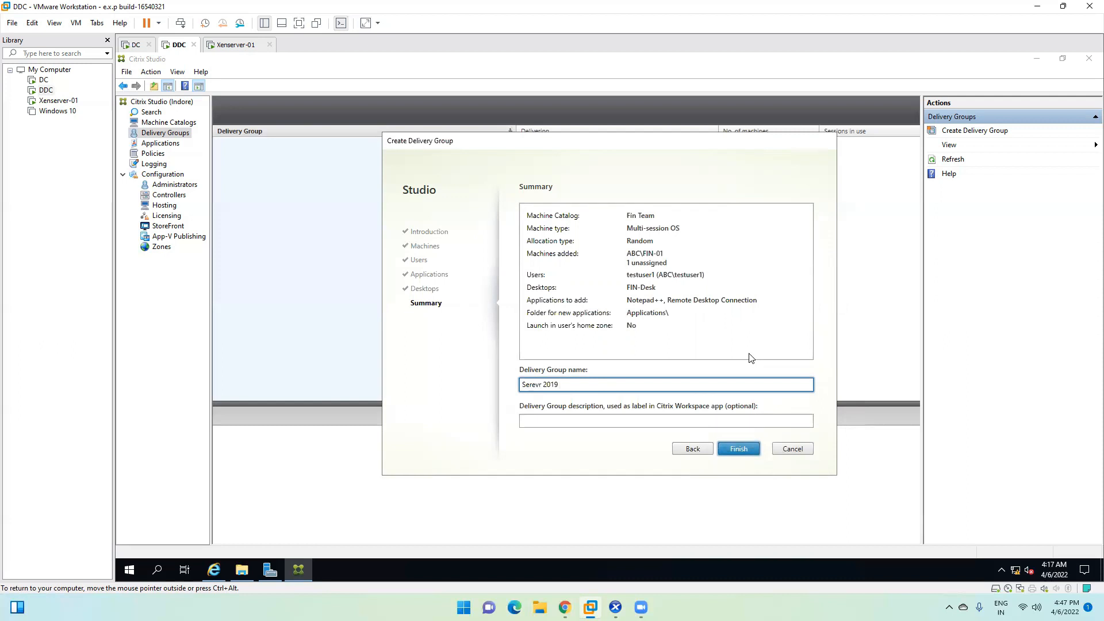
type("OS")
left_click_drag(572, 384, 511, 386)
left_click(548, 386)
left_click(736, 451)
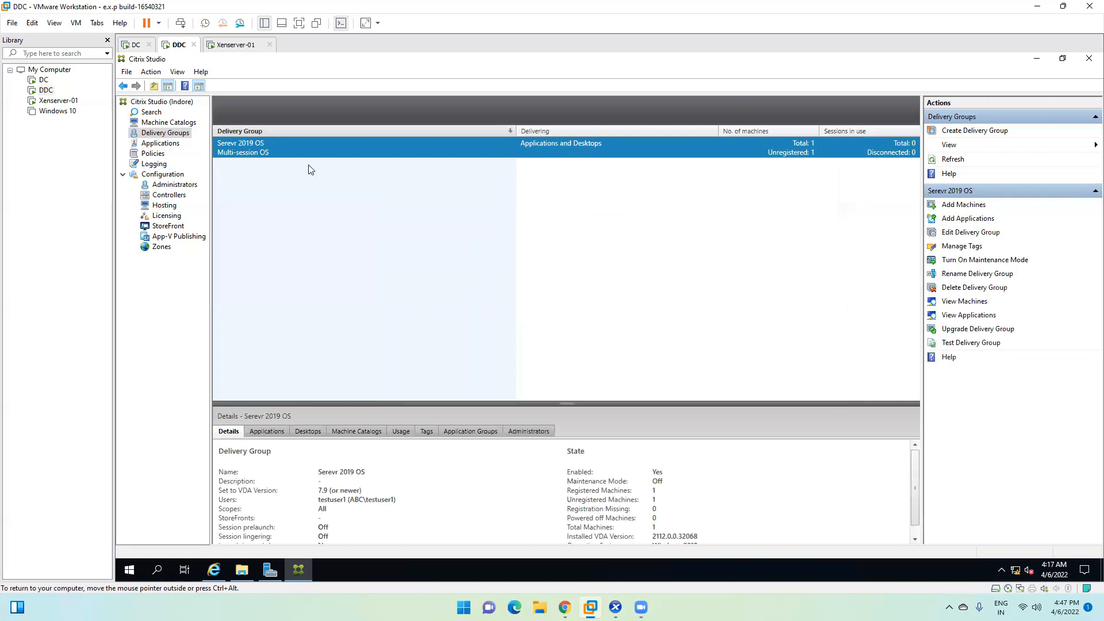
Step: View the Fin Team machine catalog, then return to Delivery Groups showing Serevr 2019 OS
left_click(176, 124)
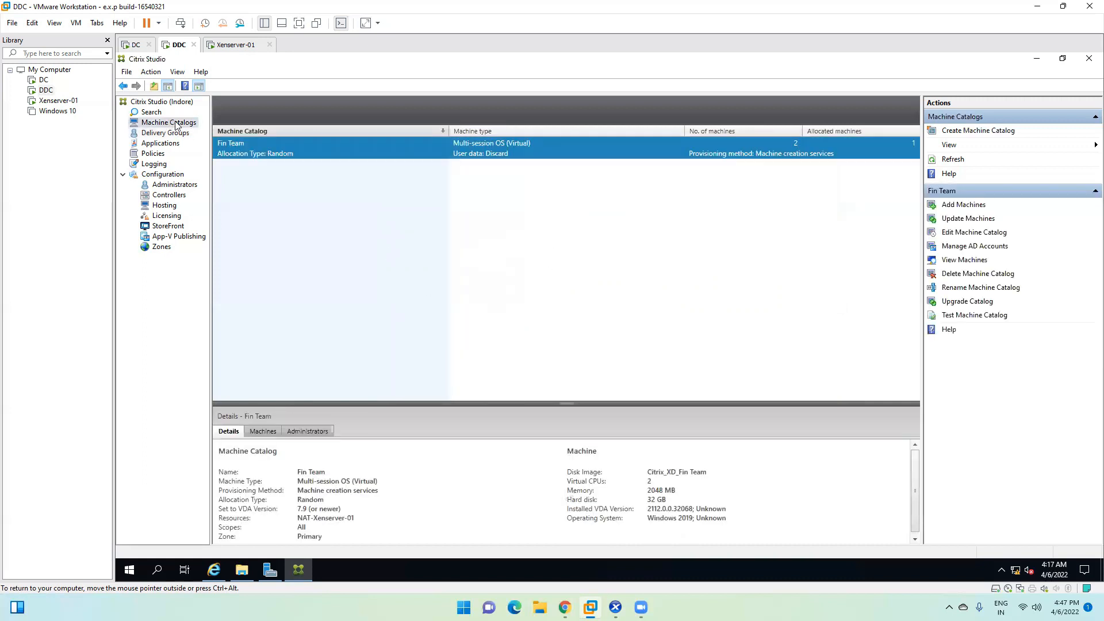
left_click(165, 133)
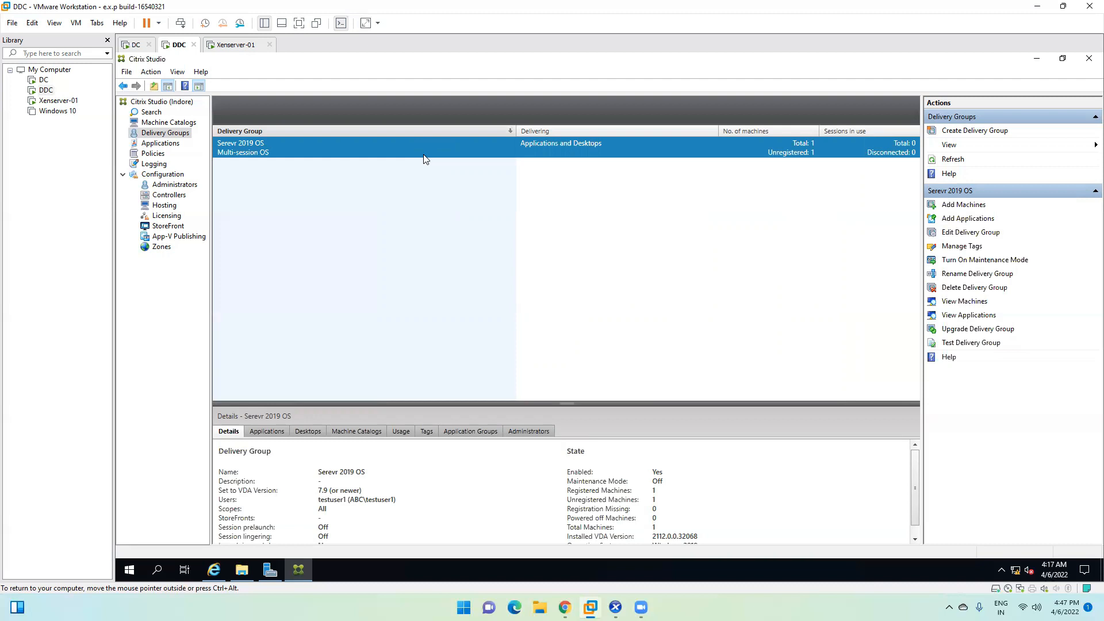
Step: Run the installer from DVD Drive (D:) CVAD 2112 under This PC, approving the UAC prompt
left_click(1034, 59)
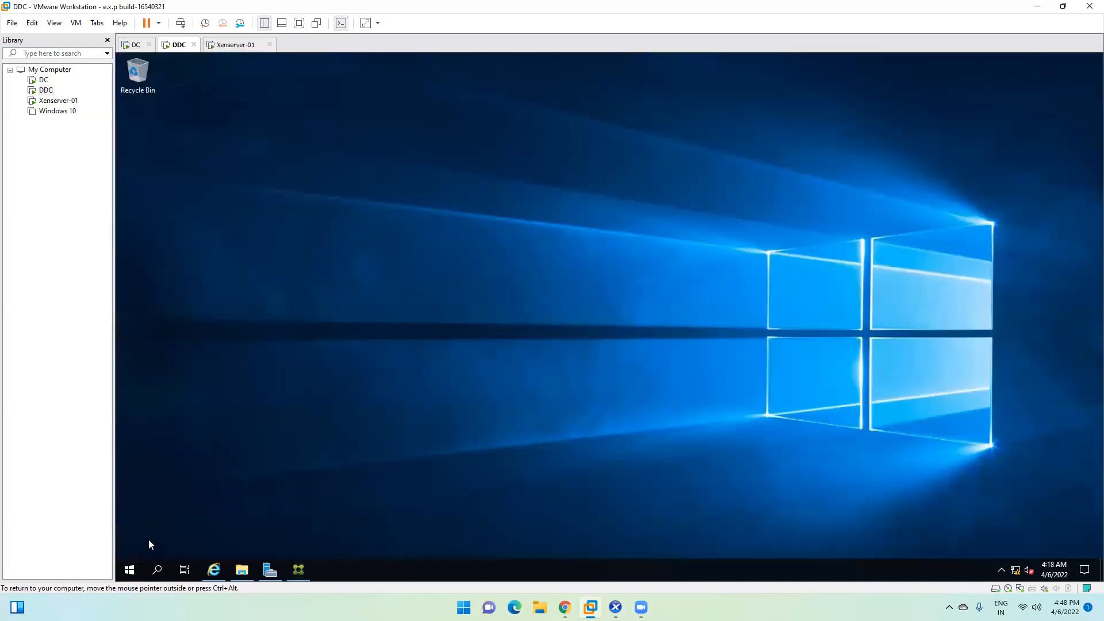
left_click(241, 569)
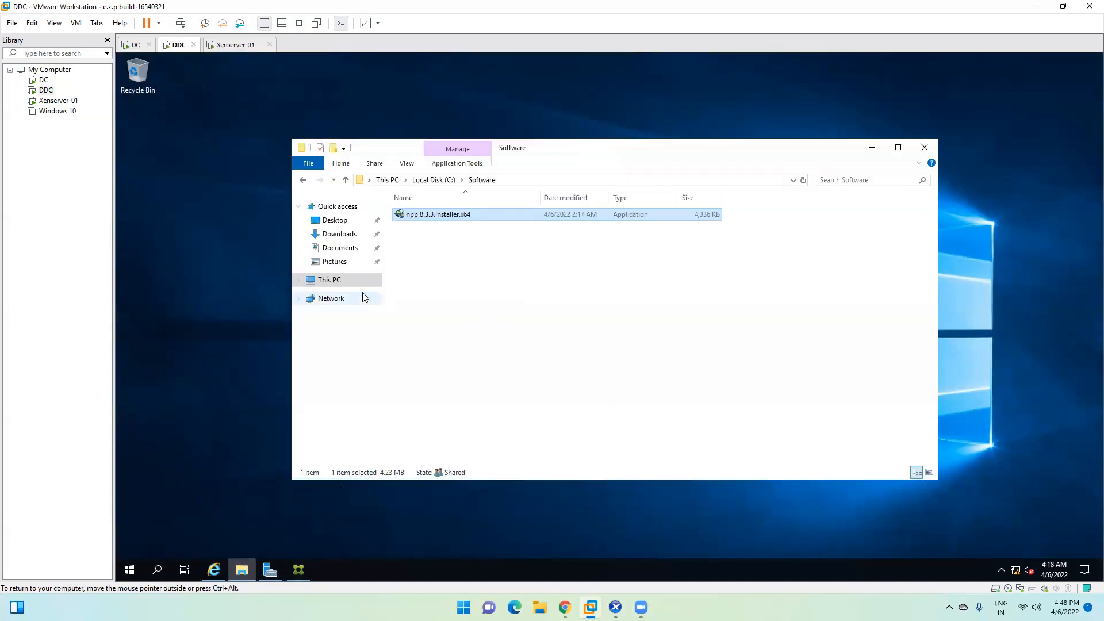
left_click(333, 280)
right_click(559, 330)
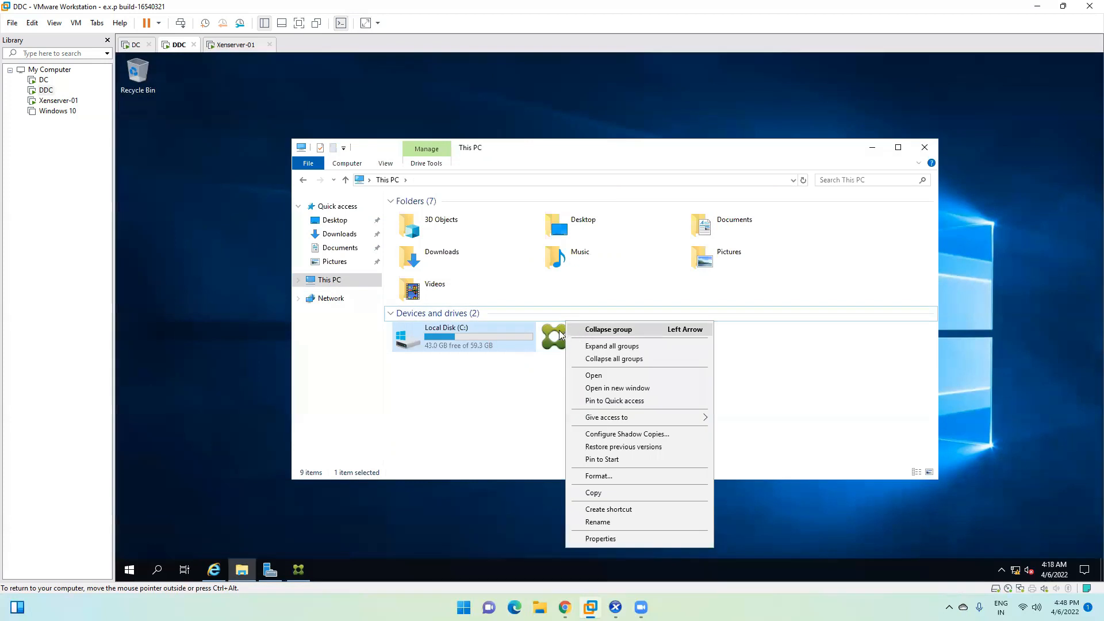
right_click(559, 330)
left_click(589, 342)
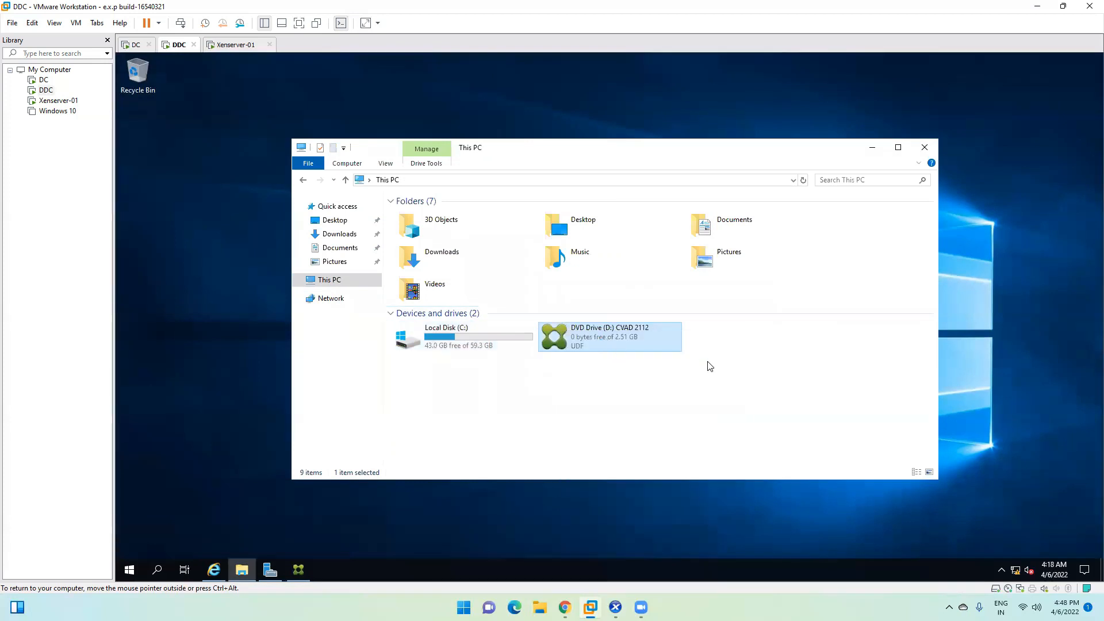
left_click(554, 385)
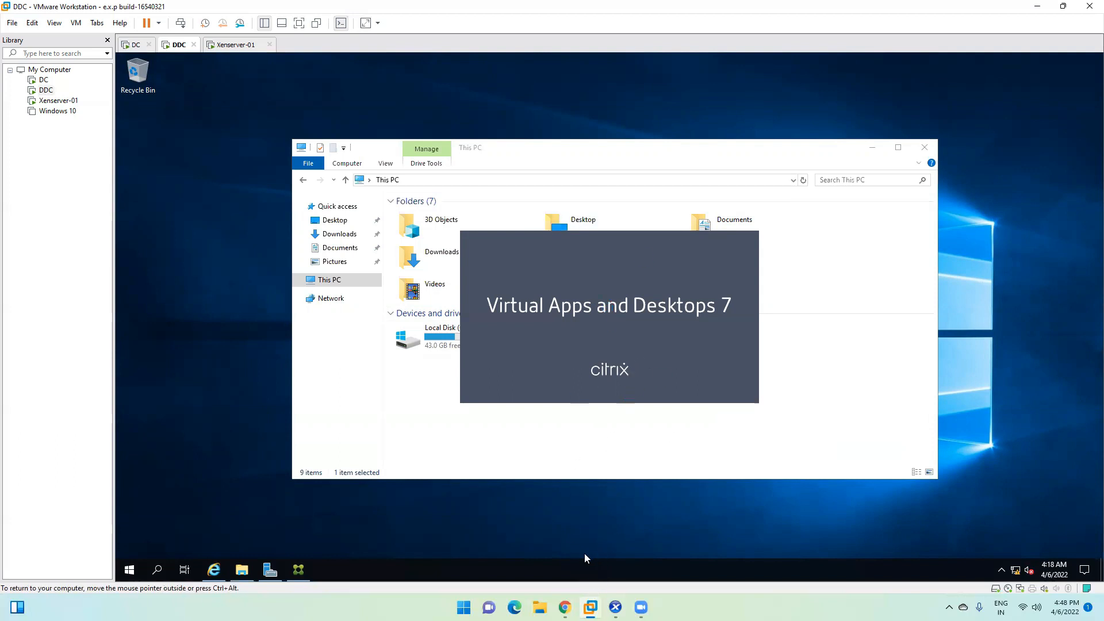
right_click(563, 568)
left_click(596, 515)
left_click(207, 322)
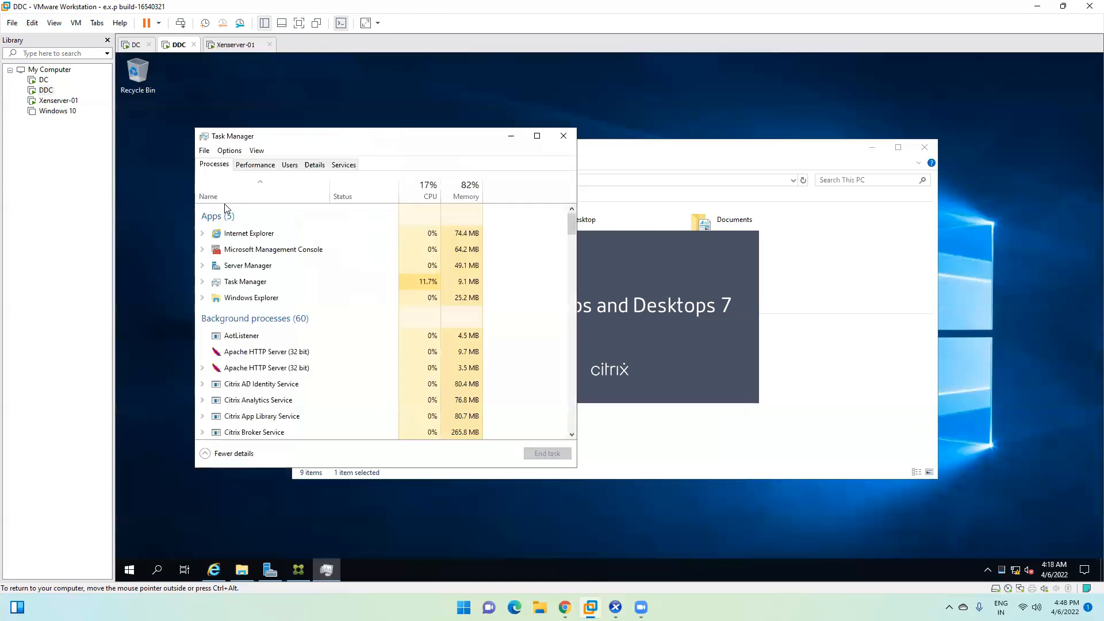
left_click(250, 166)
left_click(227, 225)
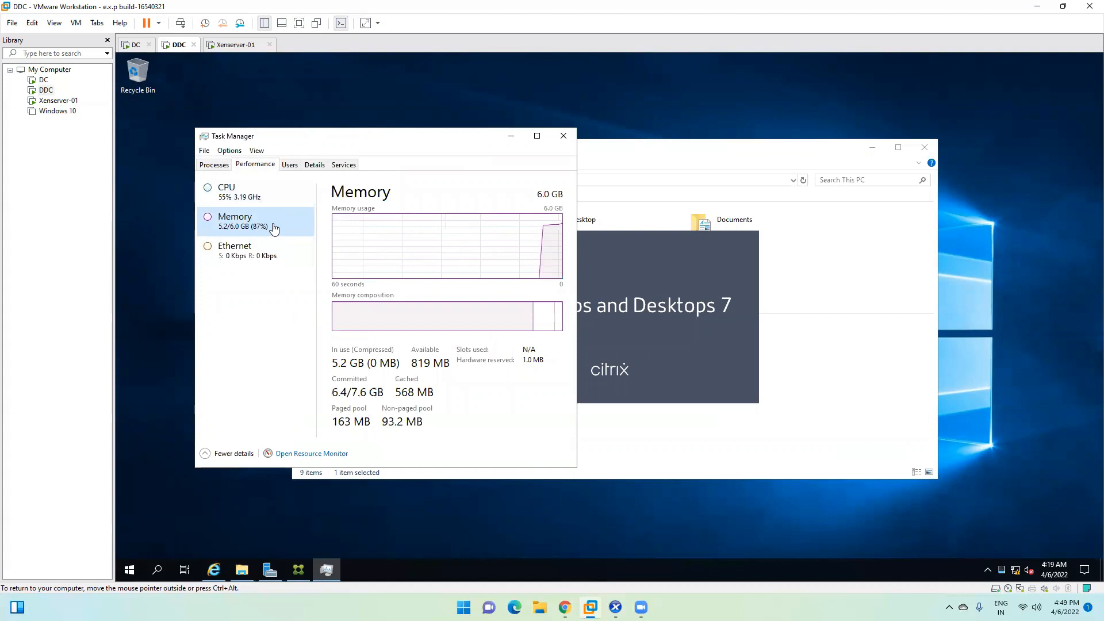
left_click(264, 198)
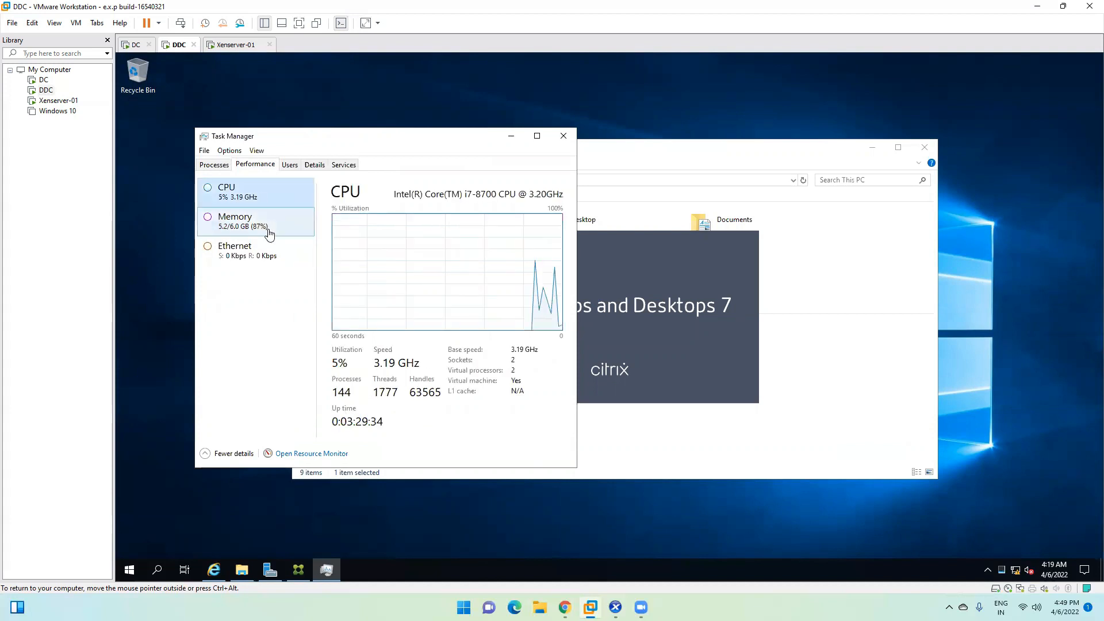
left_click(563, 136)
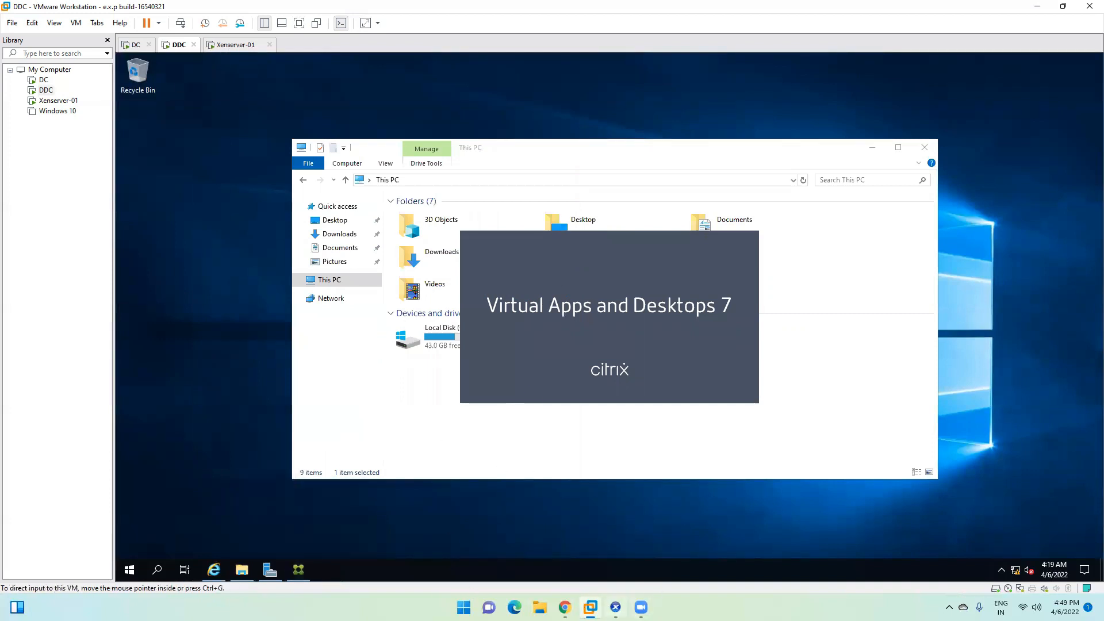
left_click(616, 608)
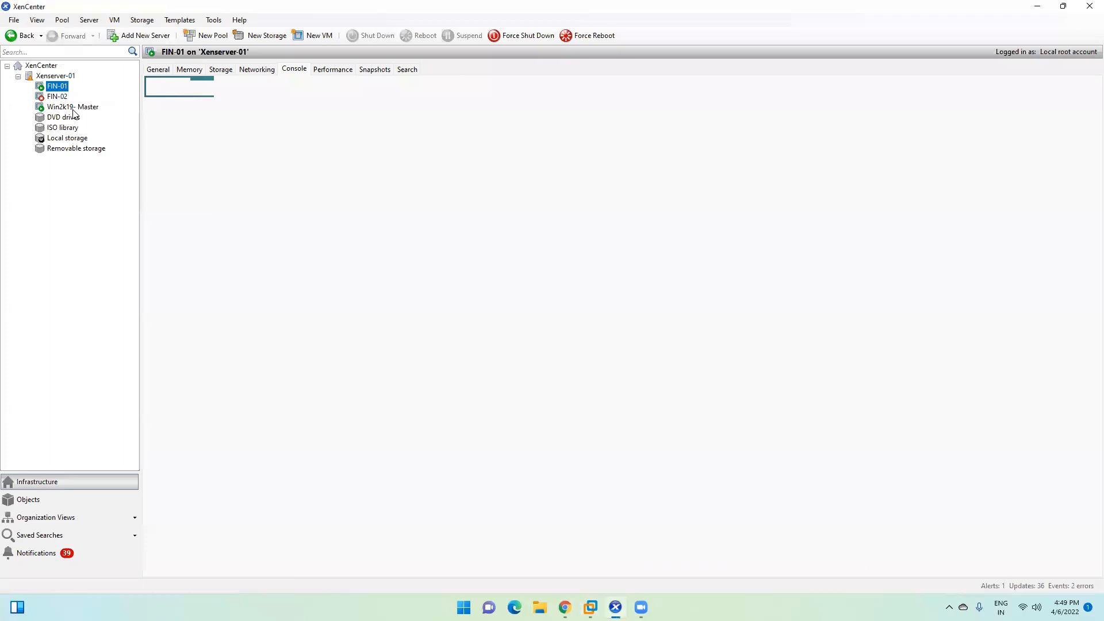
Step: Show the Win2k19- Master console in XenCenter, then minimize XenCenter
left_click(69, 108)
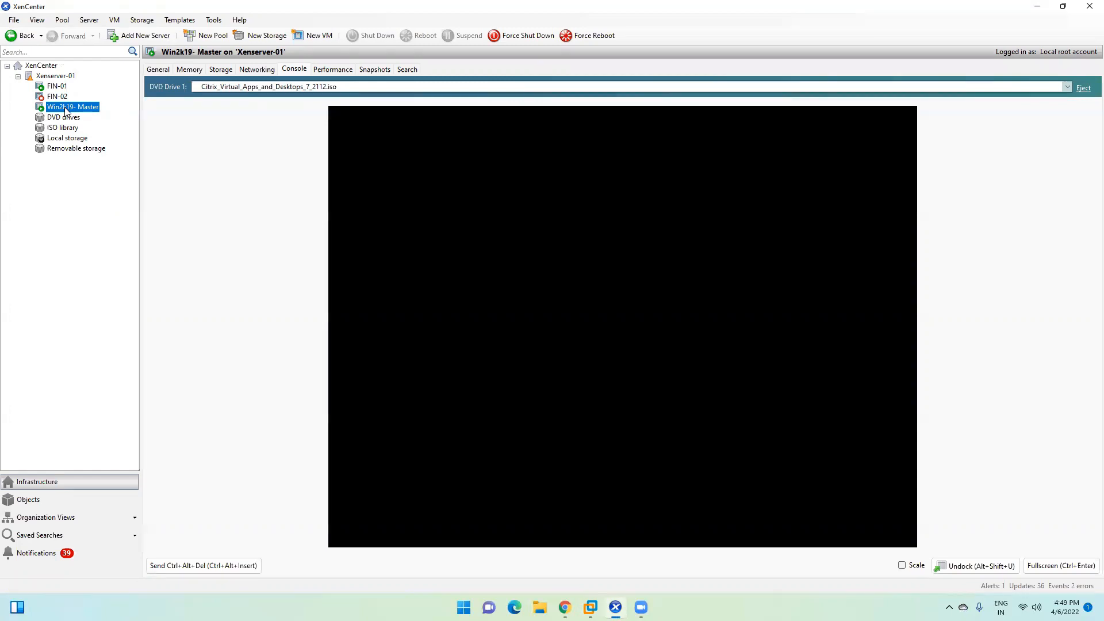
left_click(1038, 8)
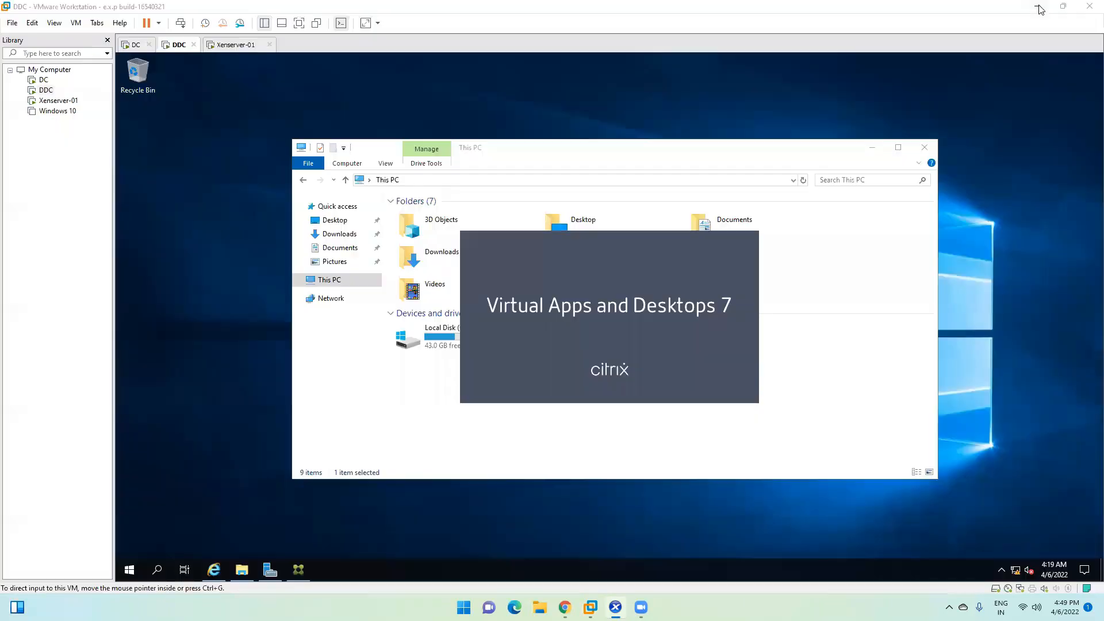
Step: Launch Citrix StoreFront setup, accept the licence, and start installing it with IIS
left_click(872, 147)
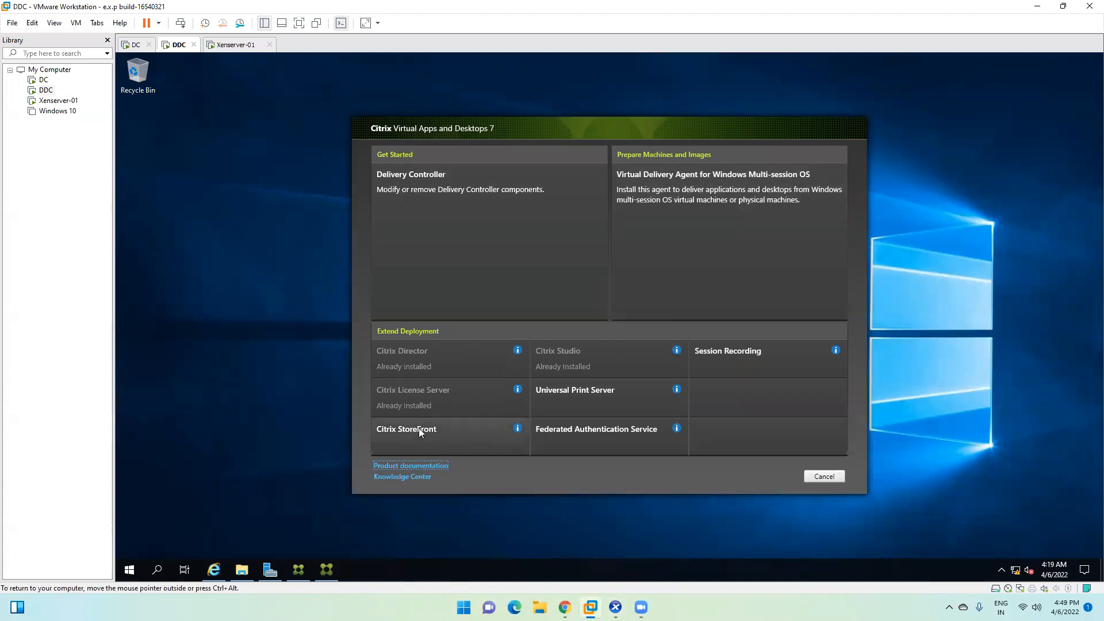
left_click(466, 433)
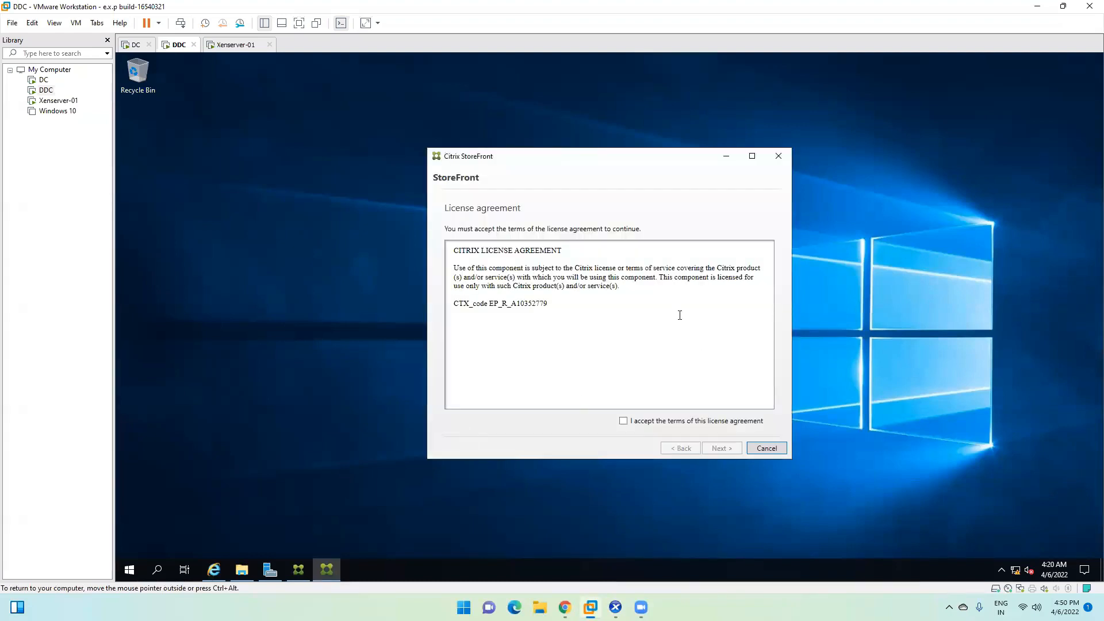
left_click(624, 421)
left_click(723, 449)
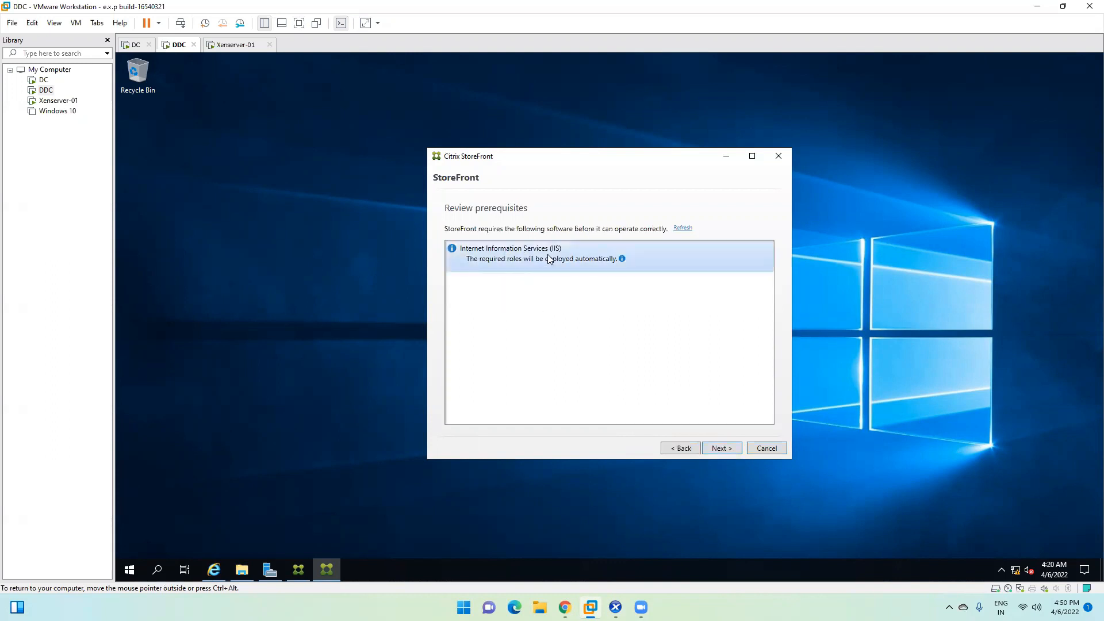
left_click(723, 449)
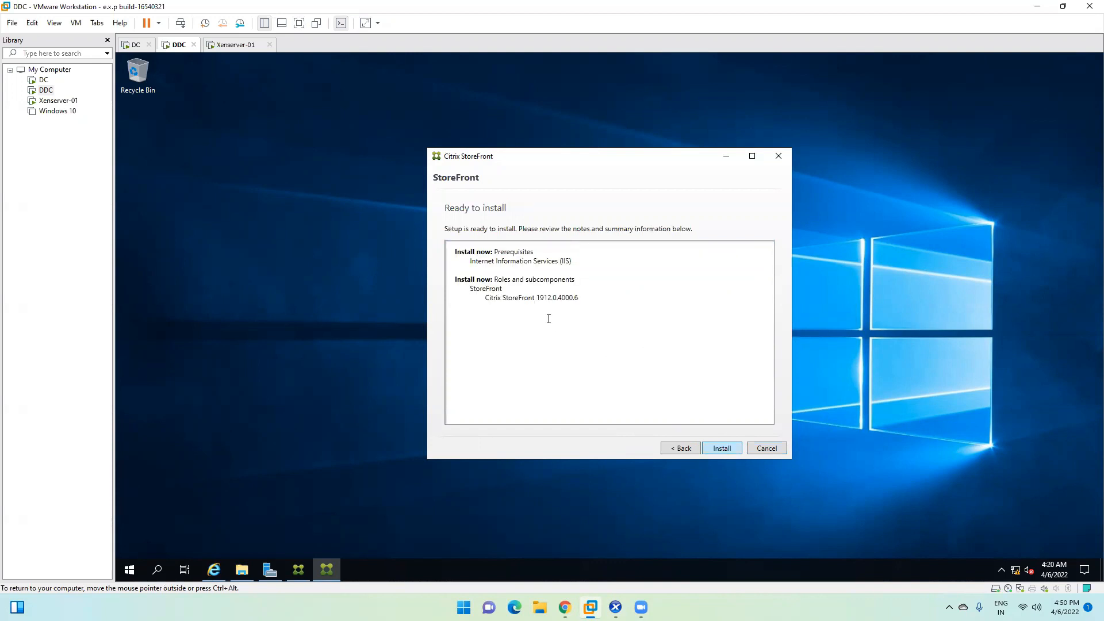
left_click(723, 449)
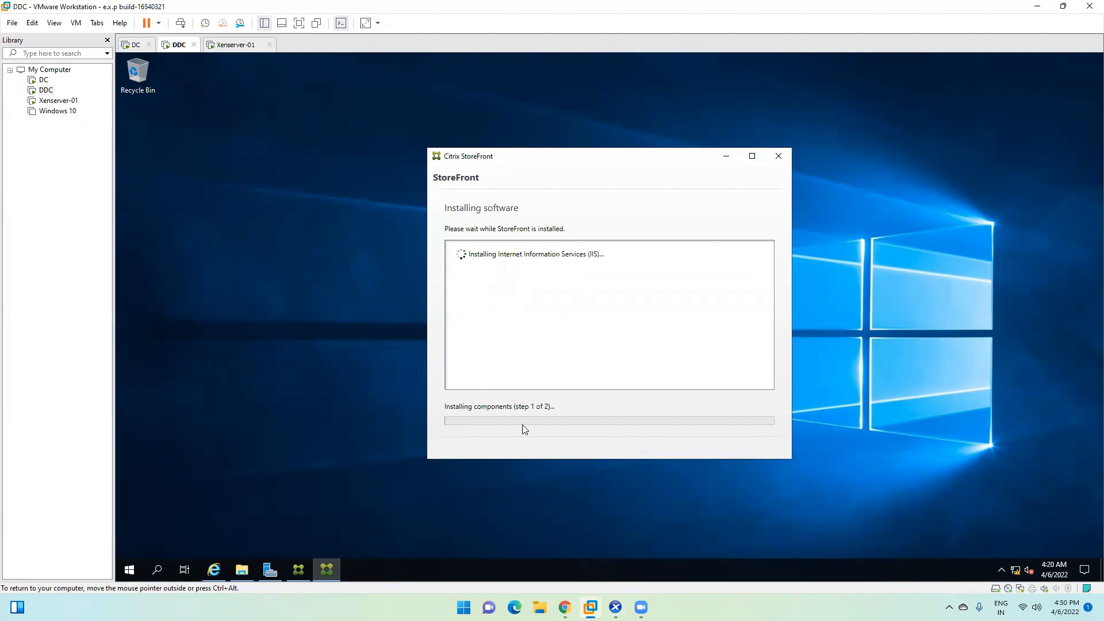
mouse_move(565, 608)
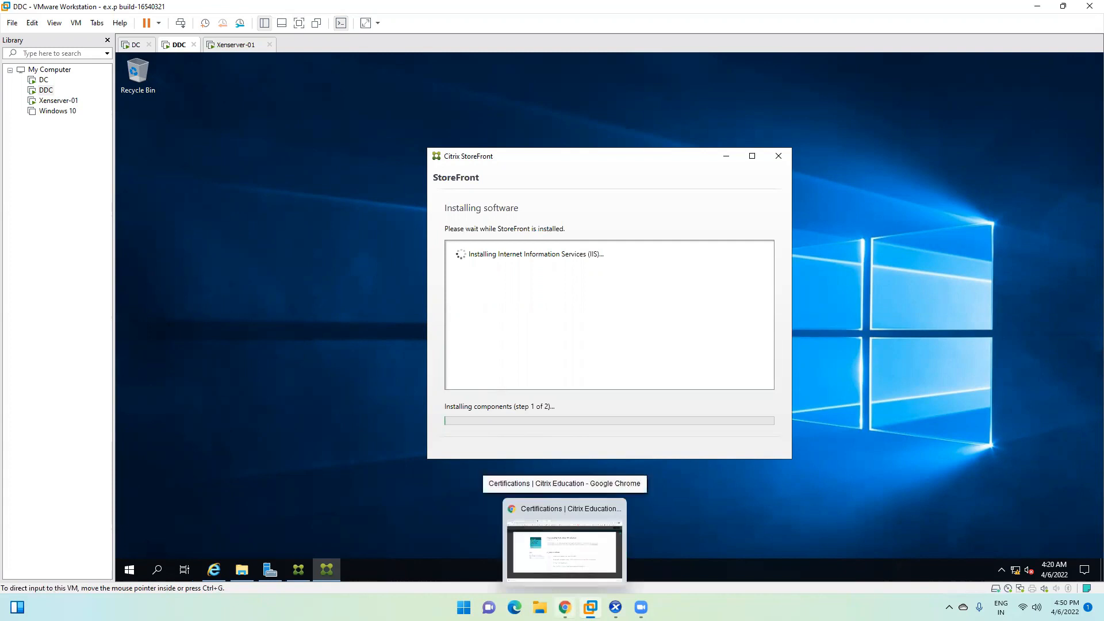
left_click(565, 549)
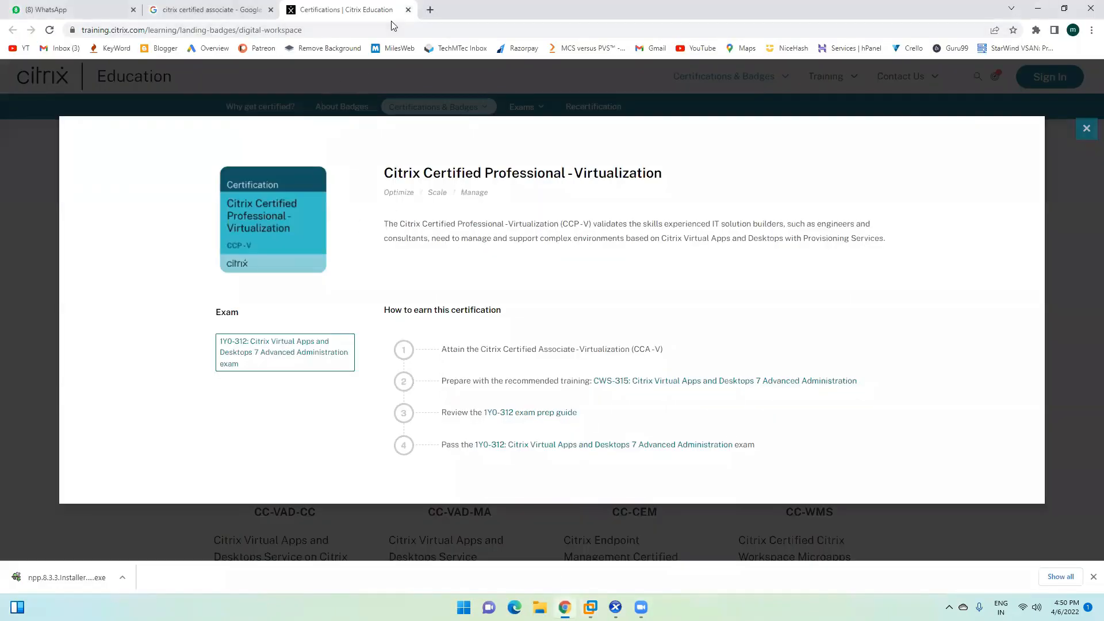
left_click(430, 10)
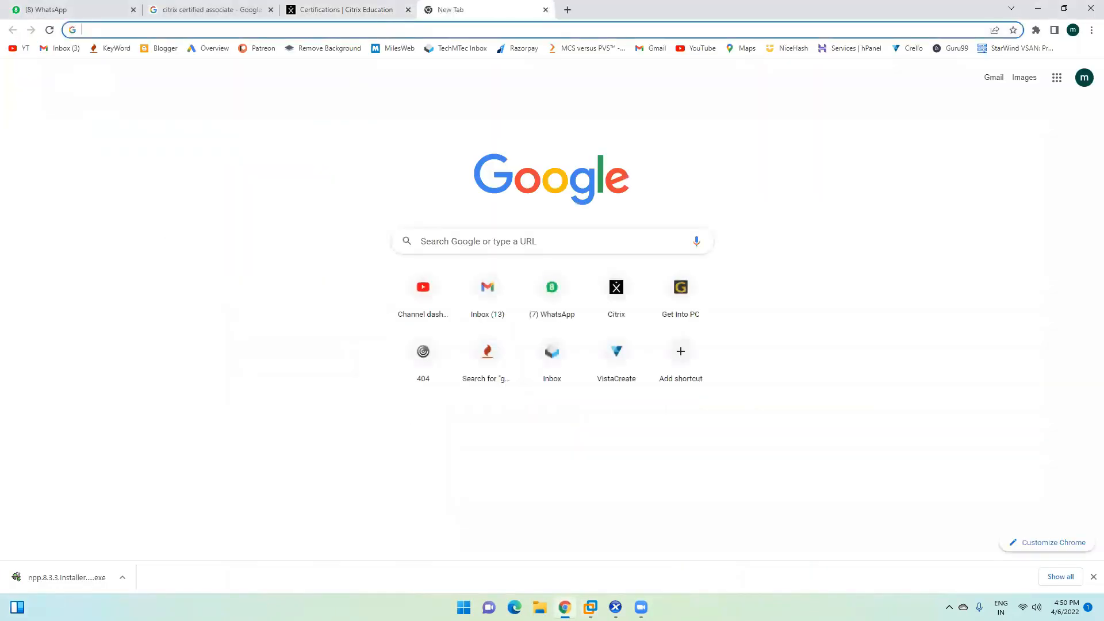
key("super")
type("ci")
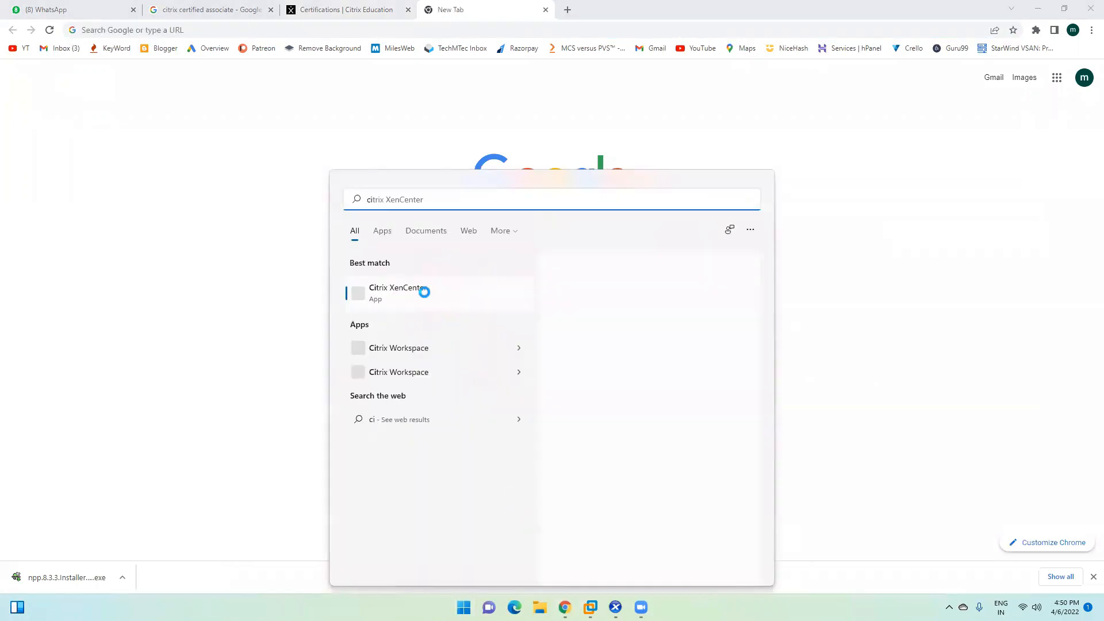
type("tr")
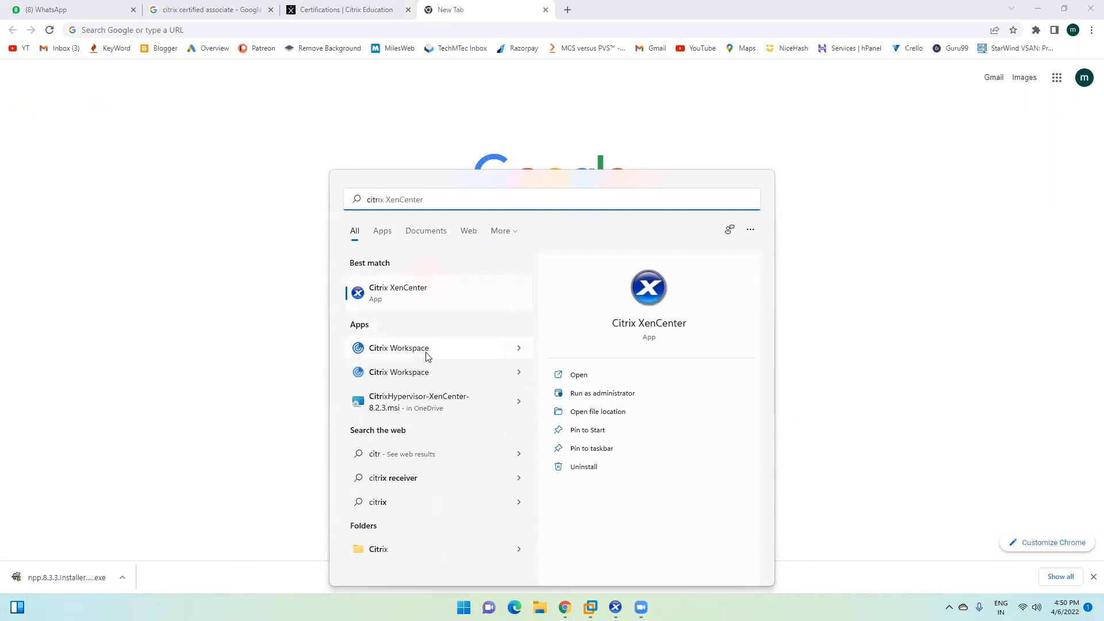
left_click(426, 352)
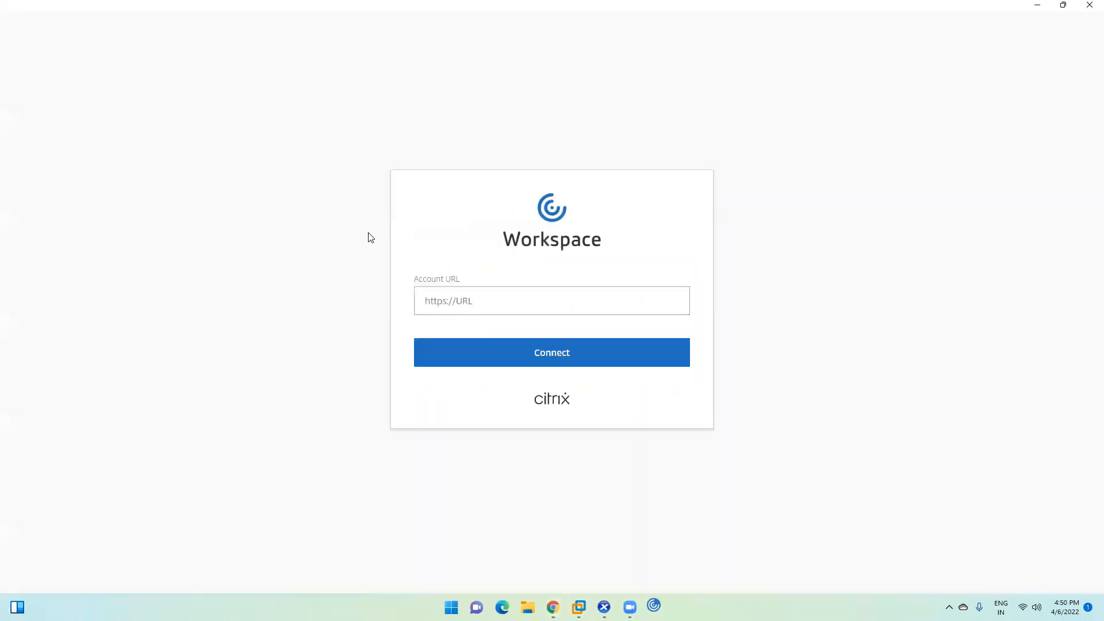
left_click(1090, 5)
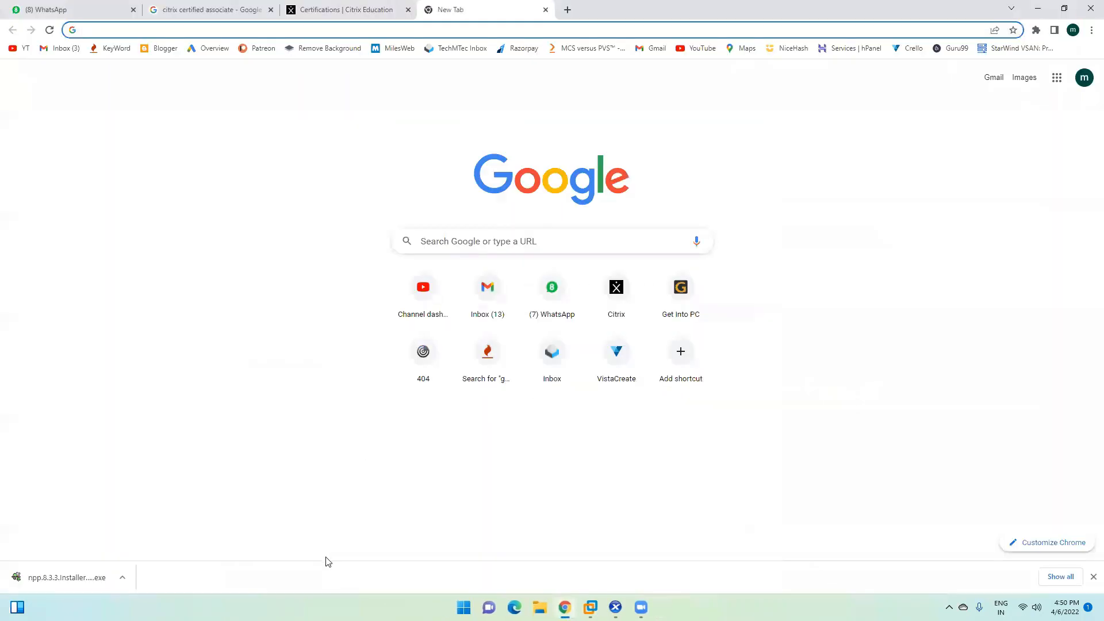
left_click(463, 607)
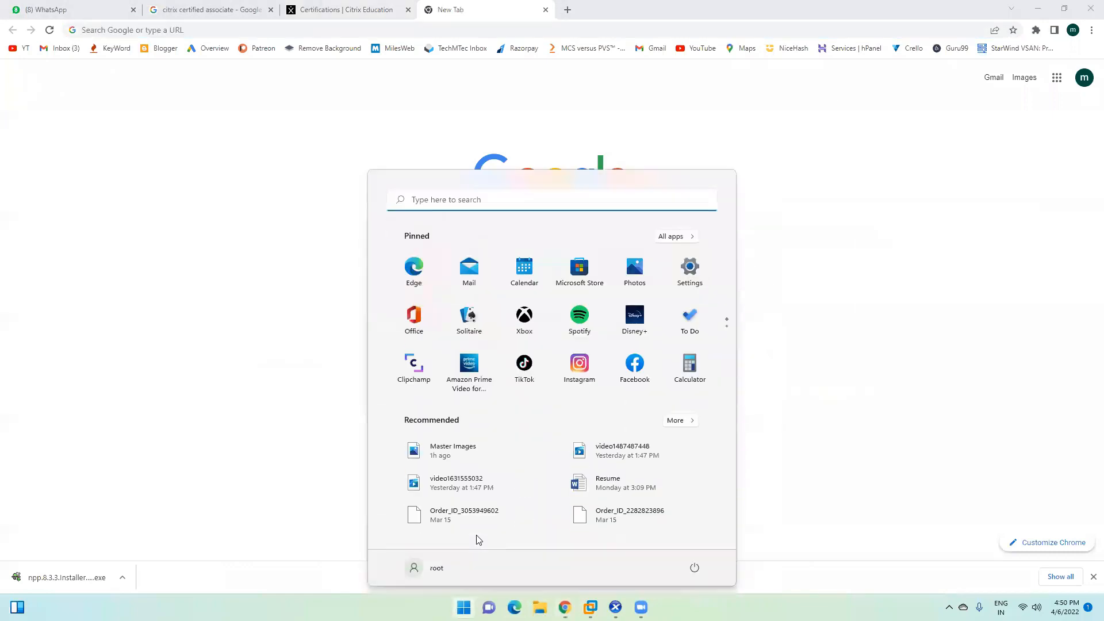
type("citr")
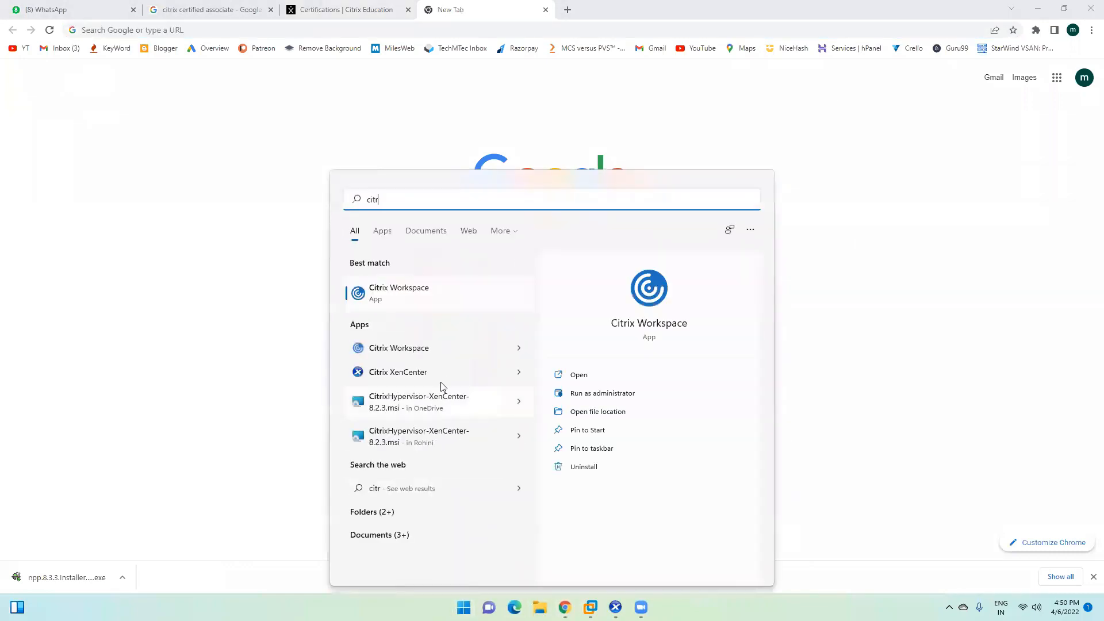
left_click(436, 350)
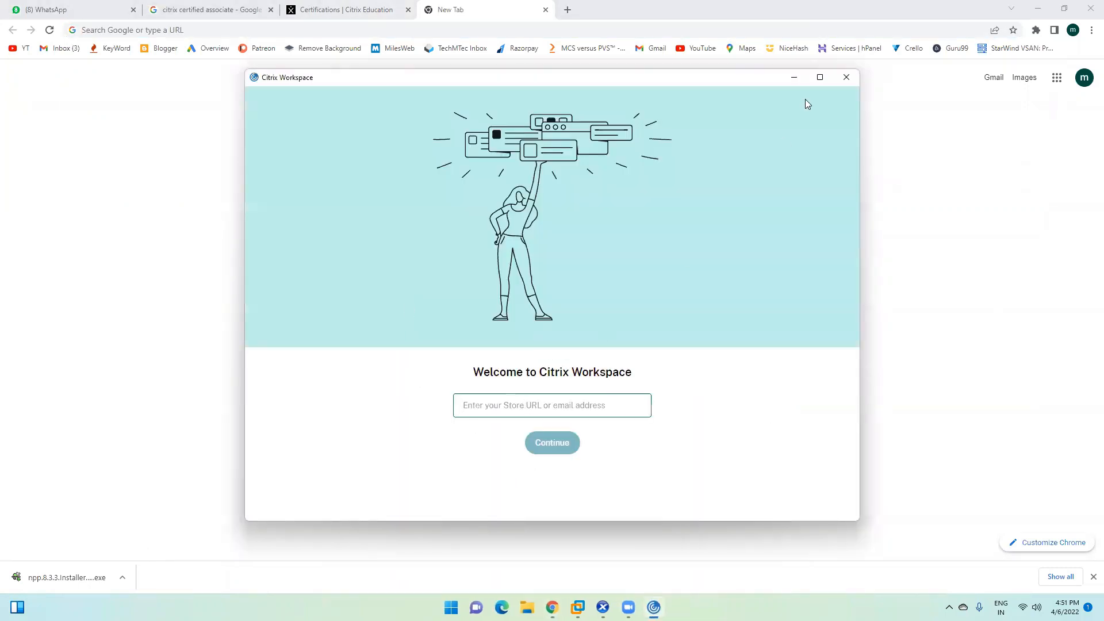
left_click(847, 77)
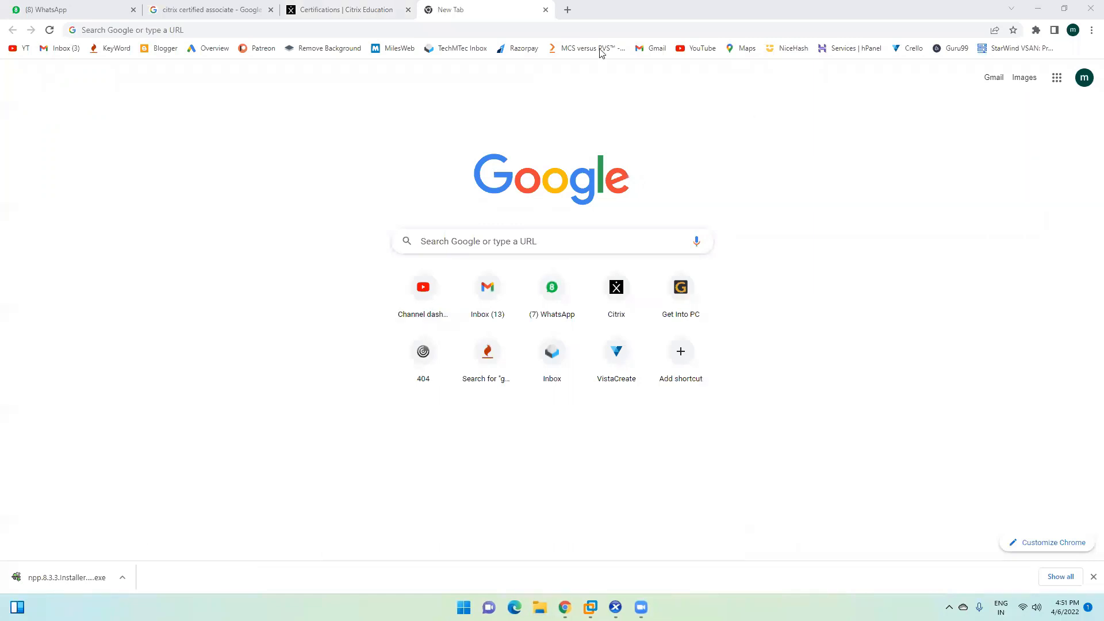
left_click(1036, 13)
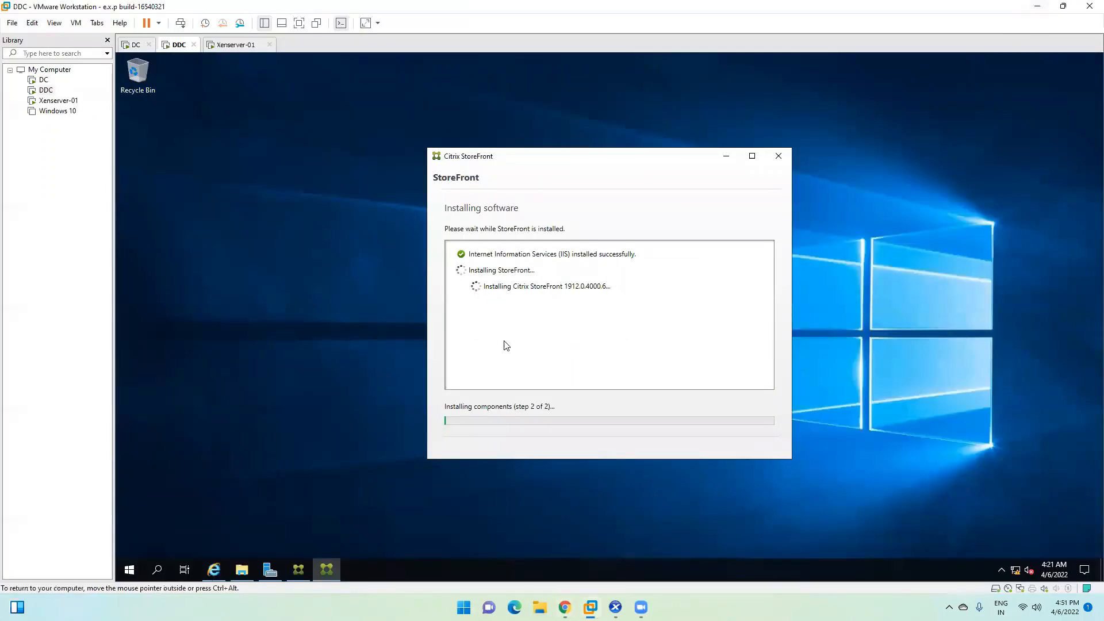
Step: Move the StoreFront installer window up-left and bring XenCenter to the front
left_click_drag(532, 165, 480, 148)
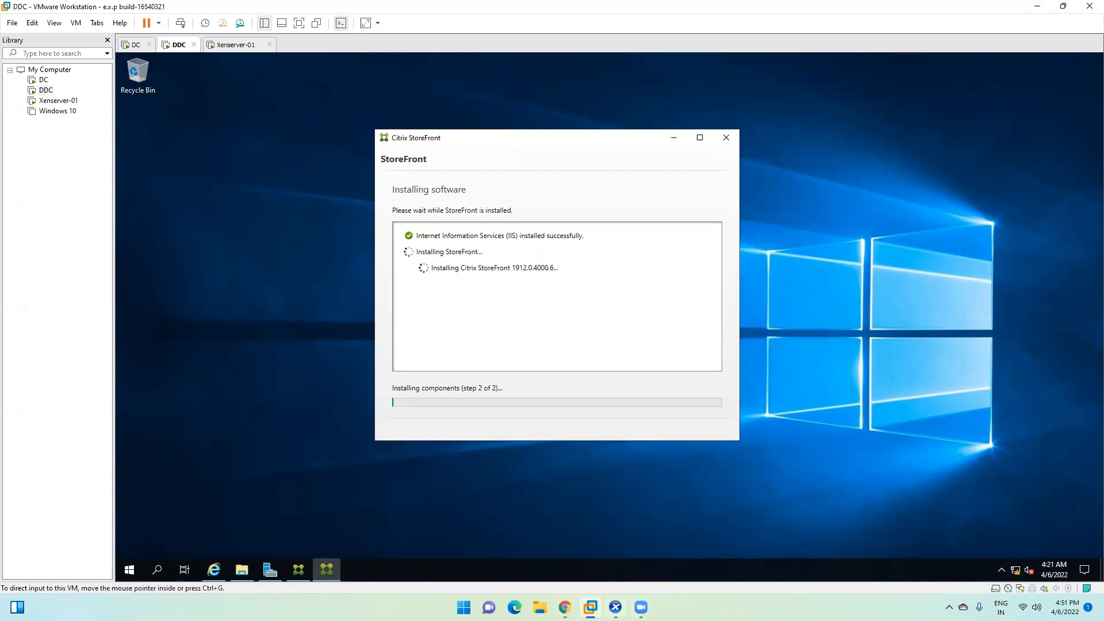
mouse_move(615, 607)
left_click(625, 560)
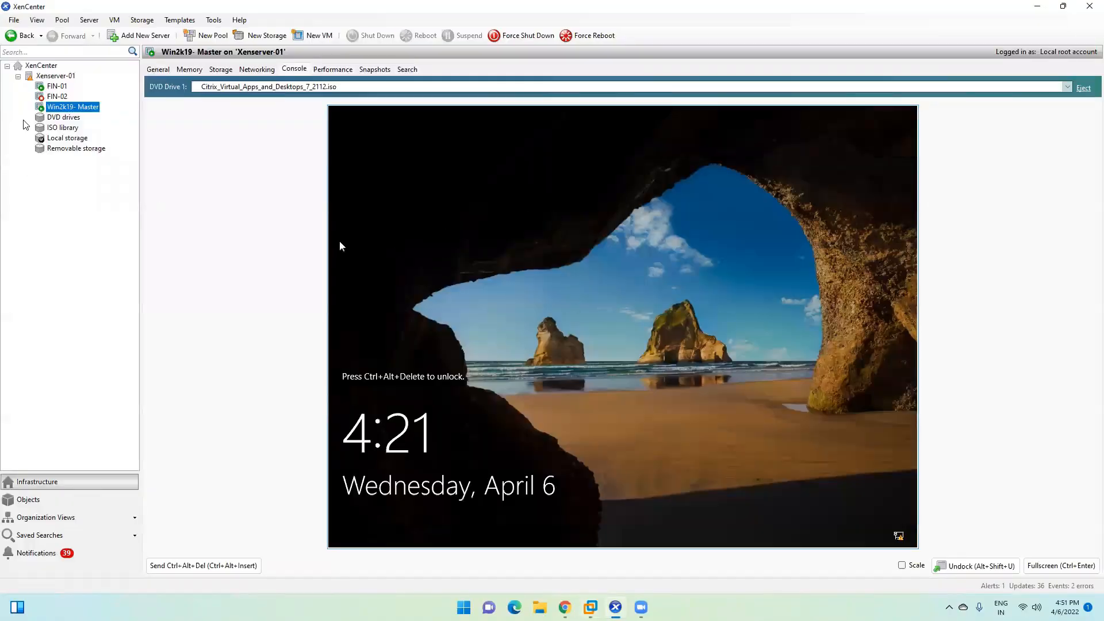
Step: Force shut down the Win2k19- Master VM, then select FIN-01
right_click(66, 108)
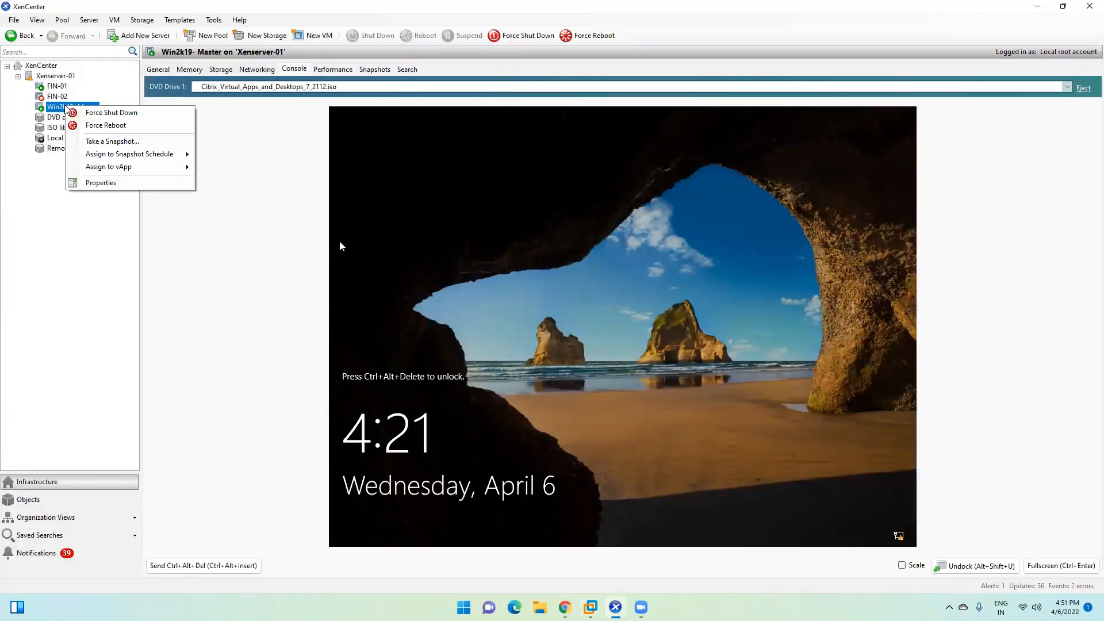
left_click(138, 117)
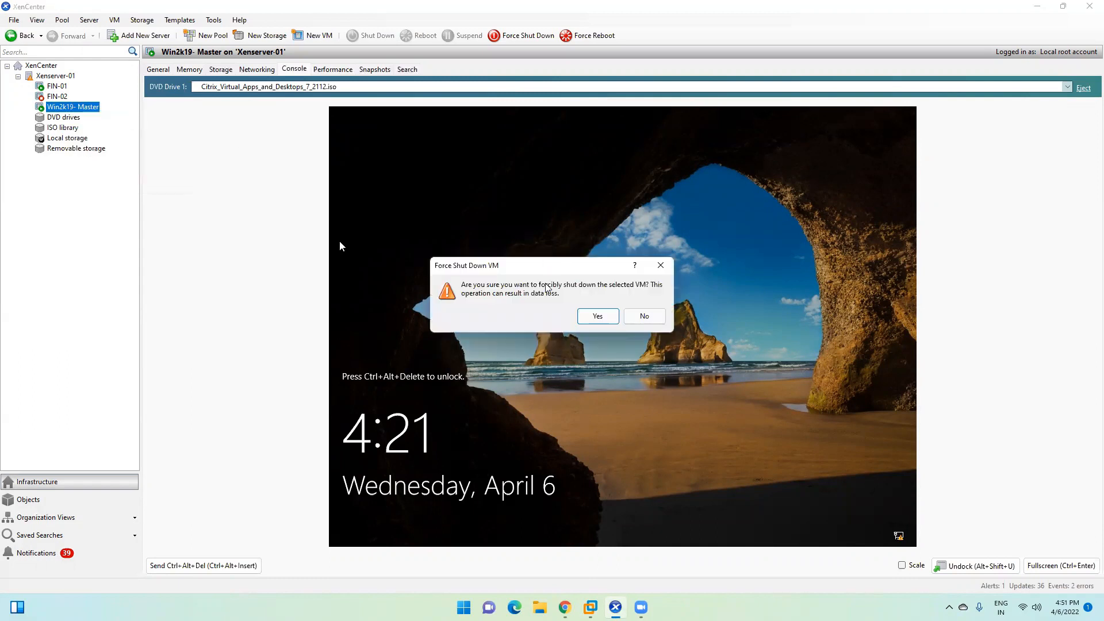
left_click(592, 322)
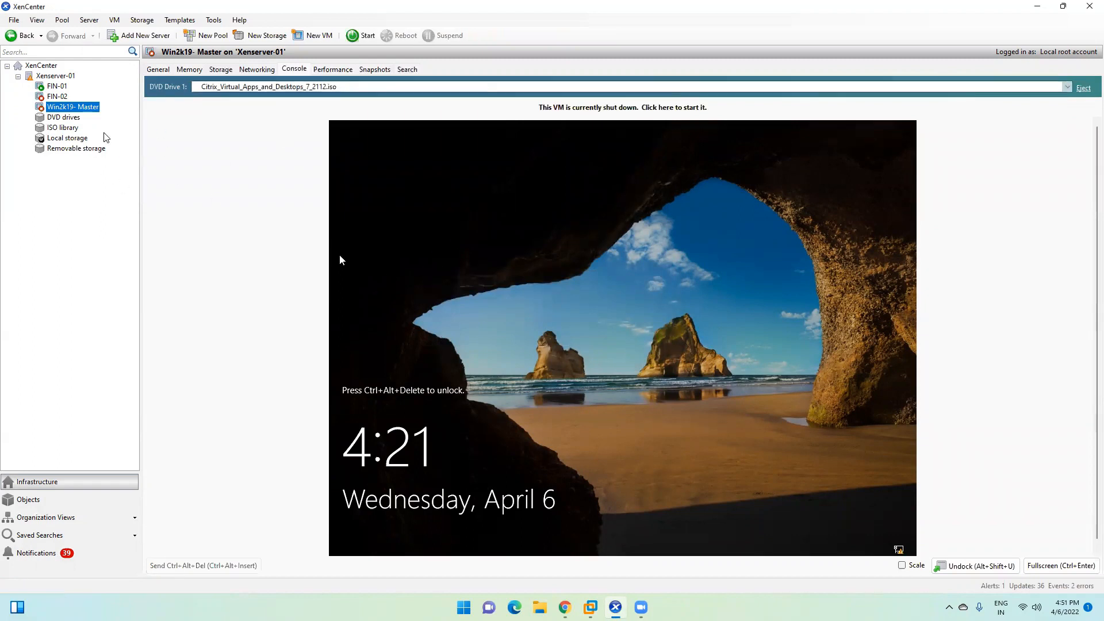
left_click(55, 88)
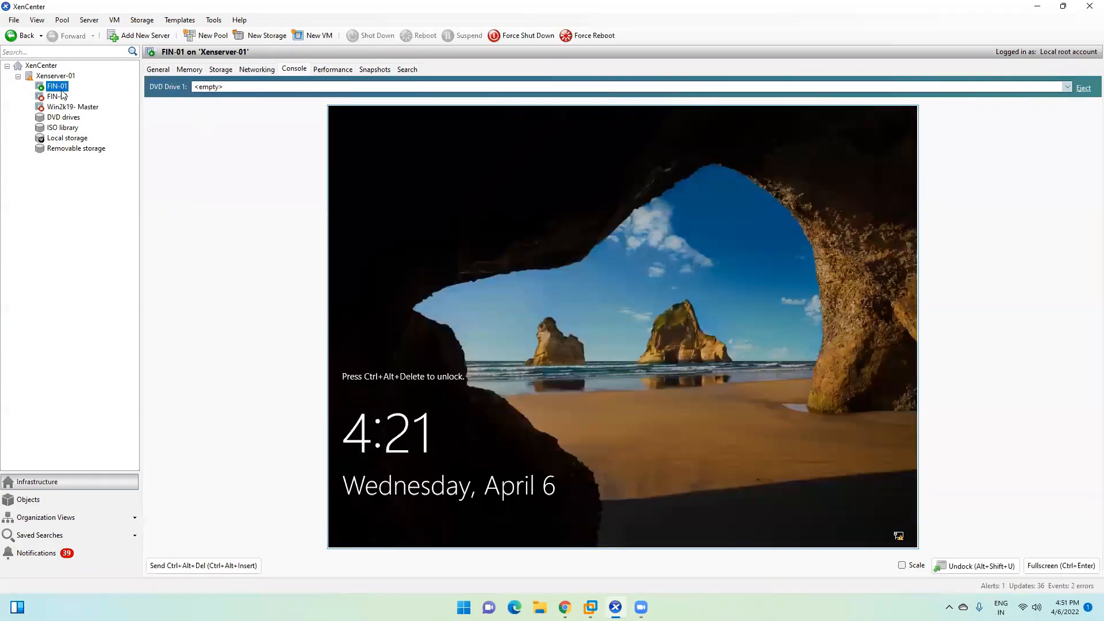
Step: Minimize XenCenter and VMware Workstation, then refresh the host desktop twice
left_click(1038, 7)
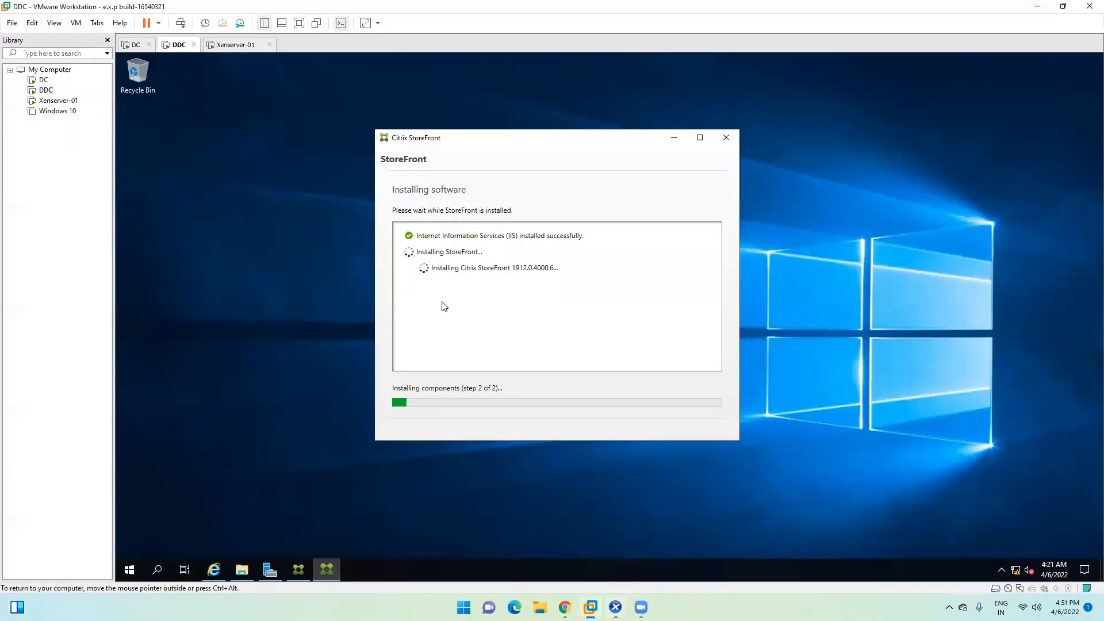
left_click(1038, 7)
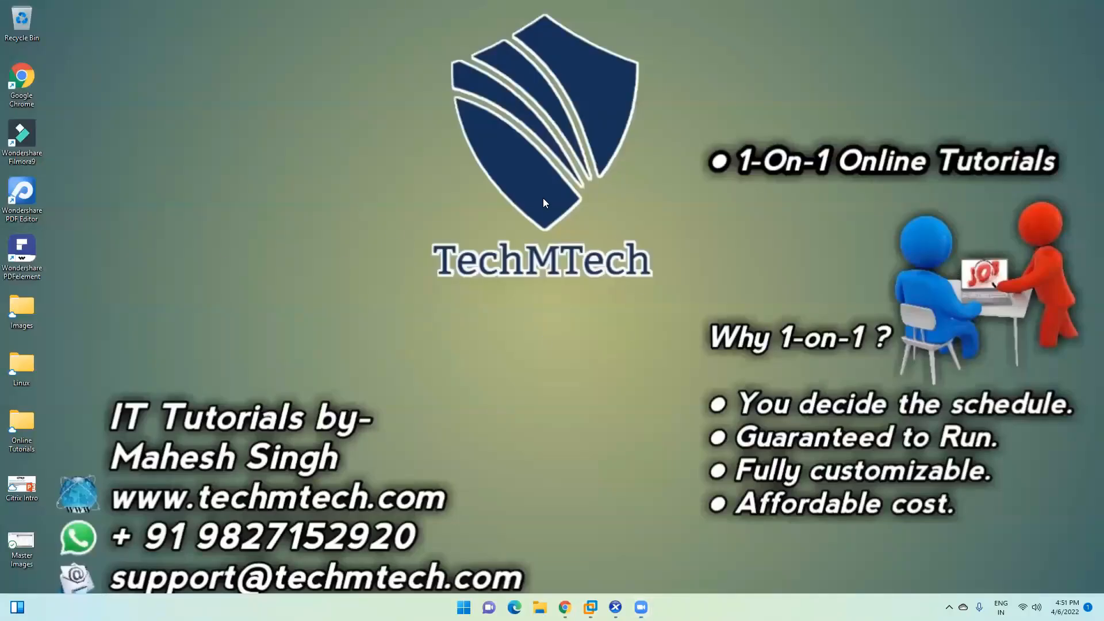
right_click(538, 262)
left_click(543, 244)
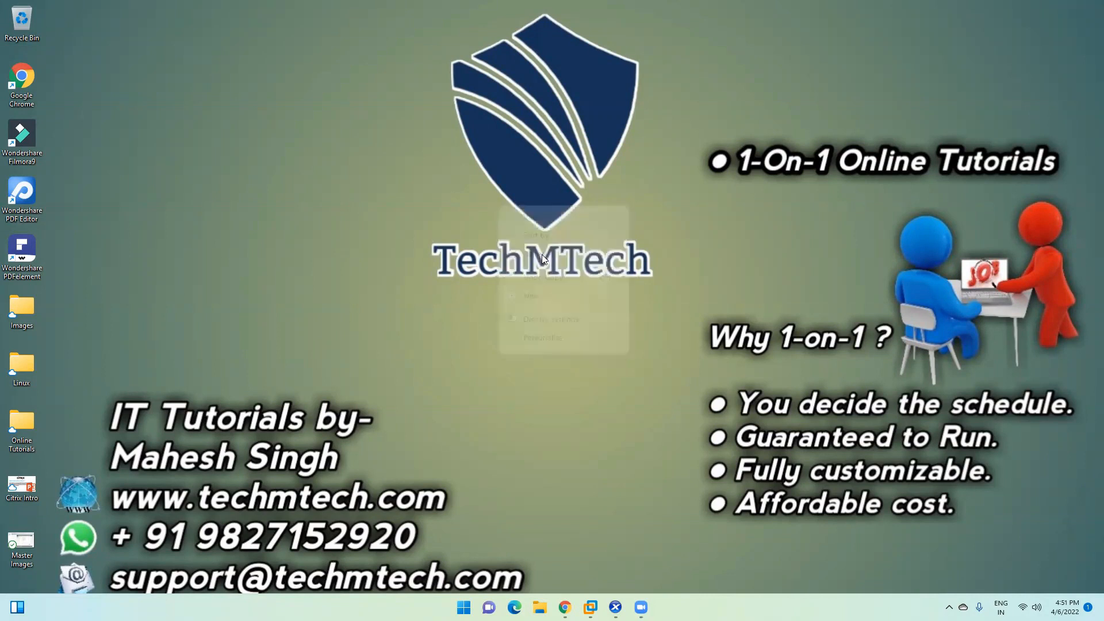
right_click(542, 254)
left_click(564, 245)
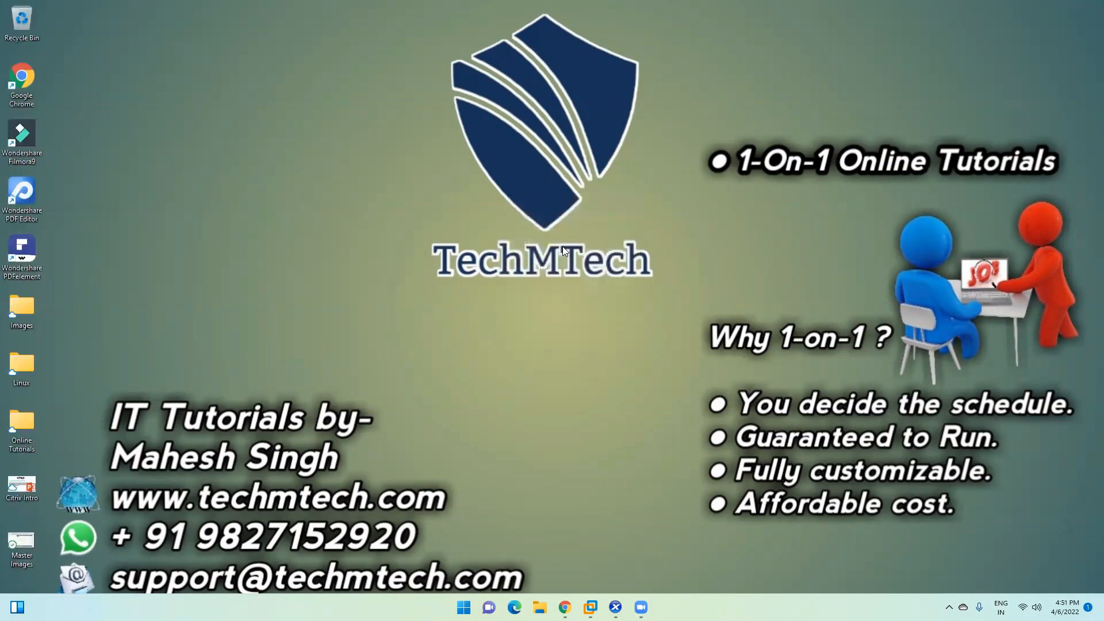
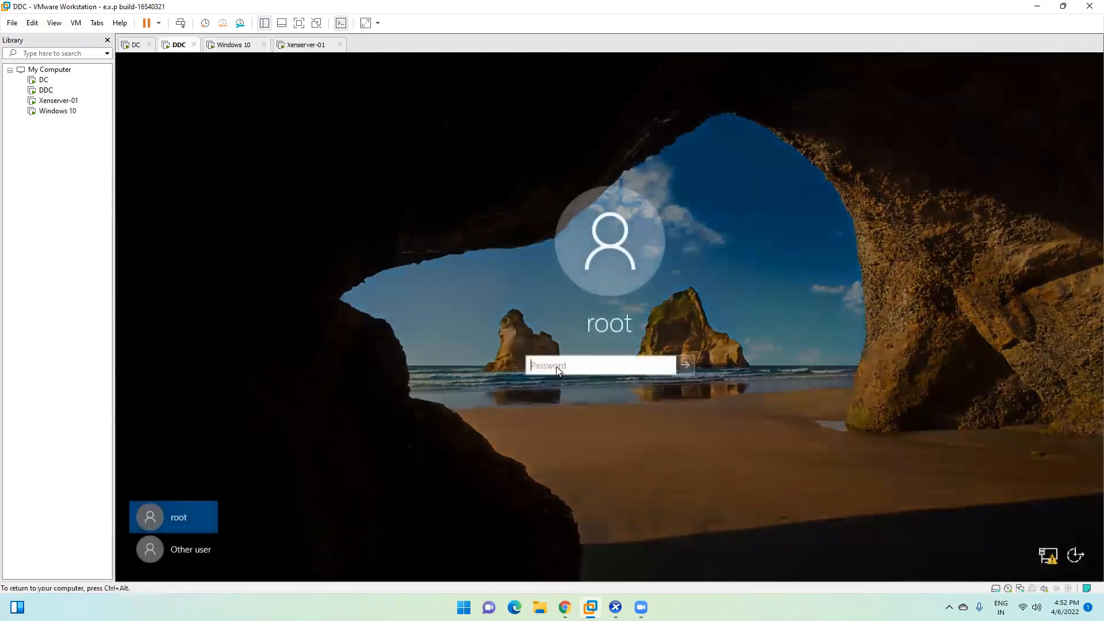
Step: Sign in to the DDC machine with its password, then switch to the Windows 10 VM
type("•••")
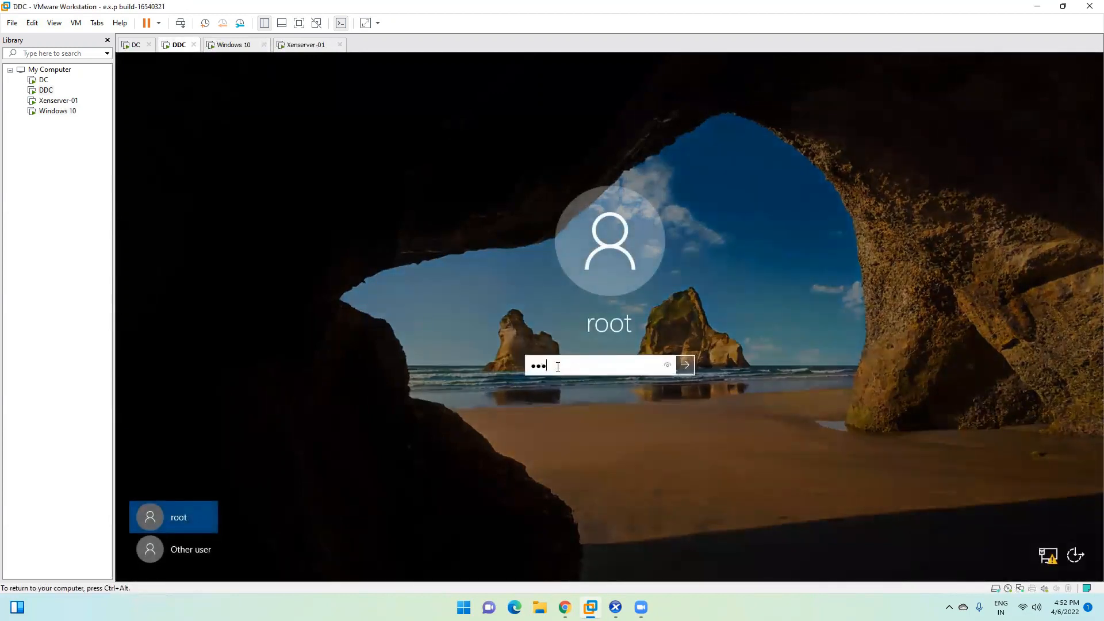
type("••••••")
key("Return")
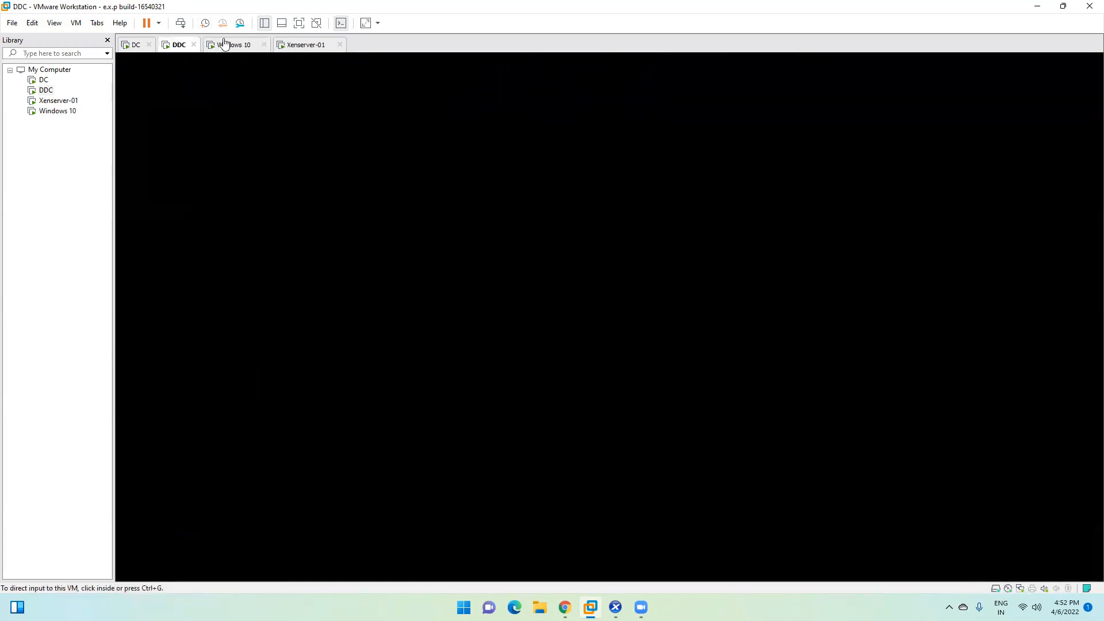
left_click(224, 44)
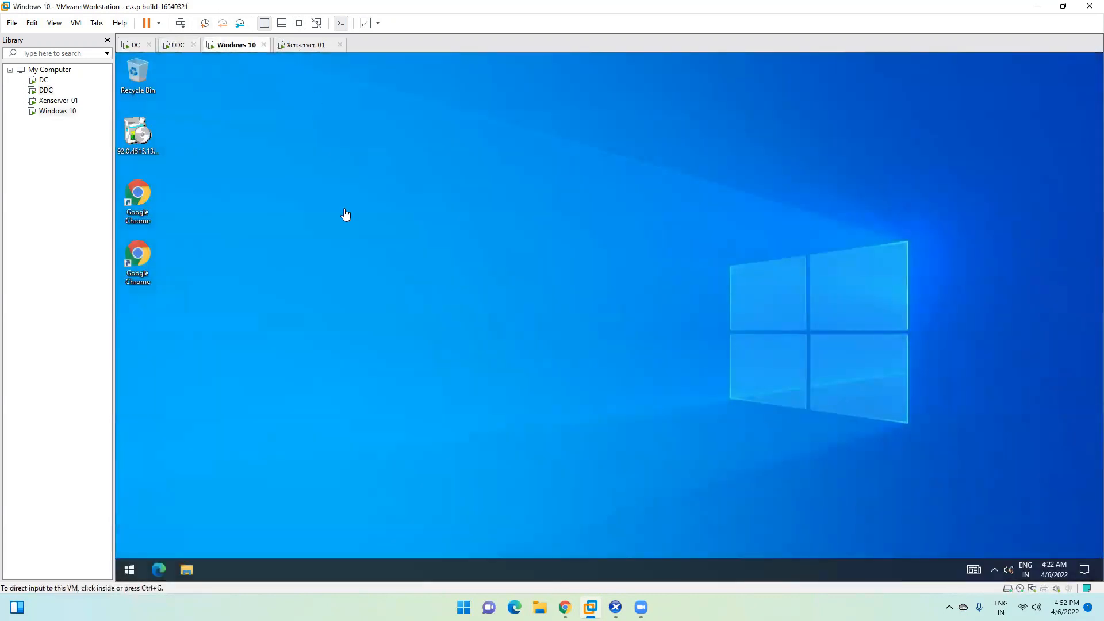
left_click(564, 379)
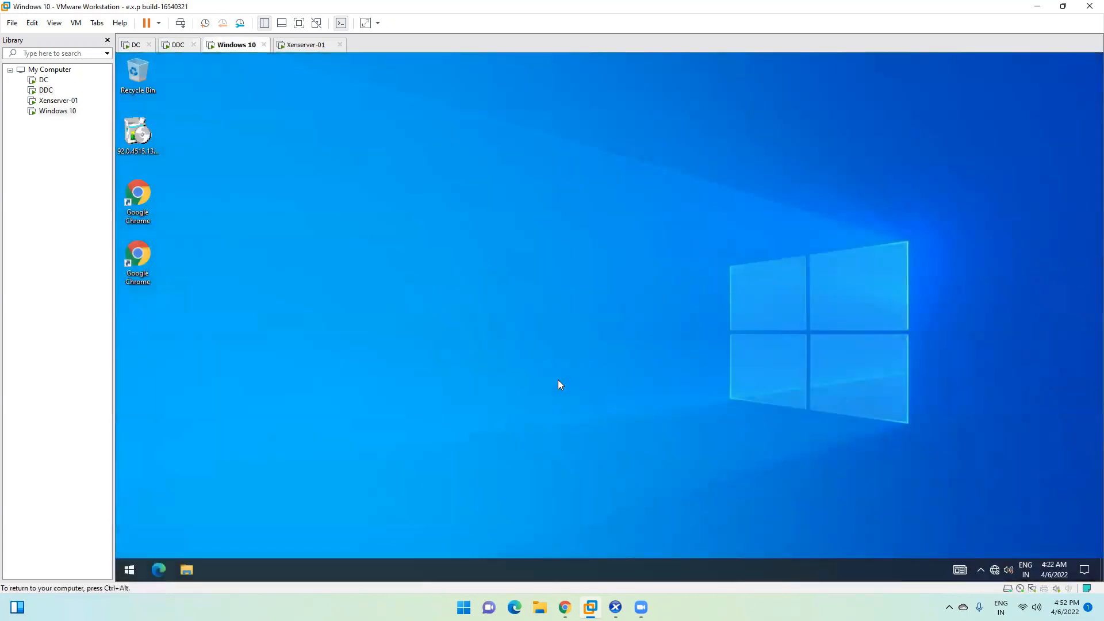
Step: Delete the Chrome installer from the Windows 10 desktop and empty the Recycle Bin
left_click(138, 141)
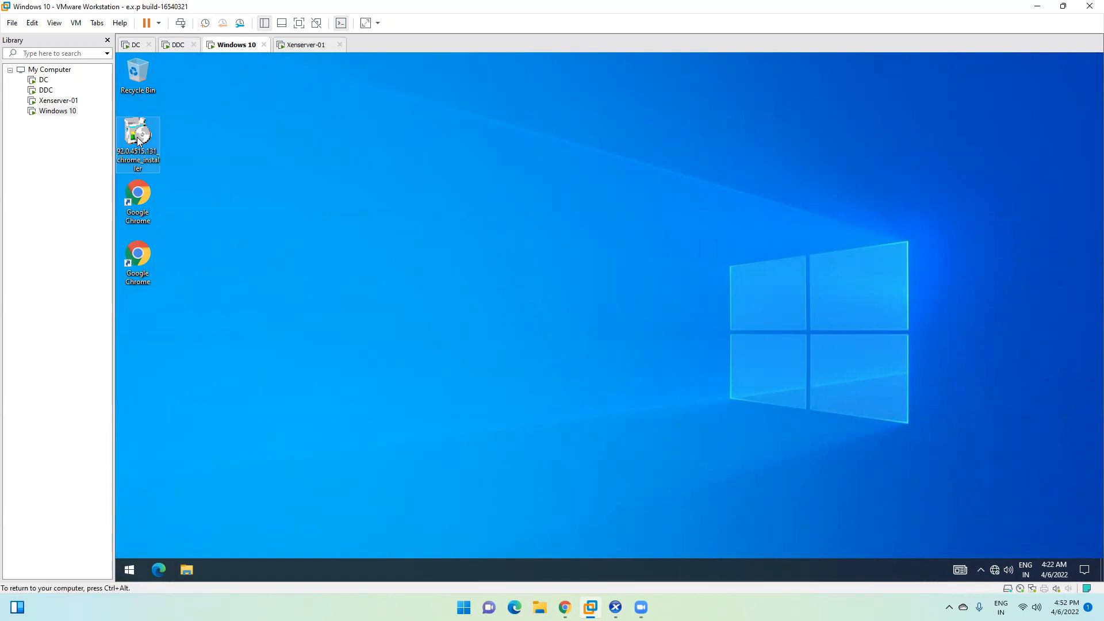
left_click(129, 570)
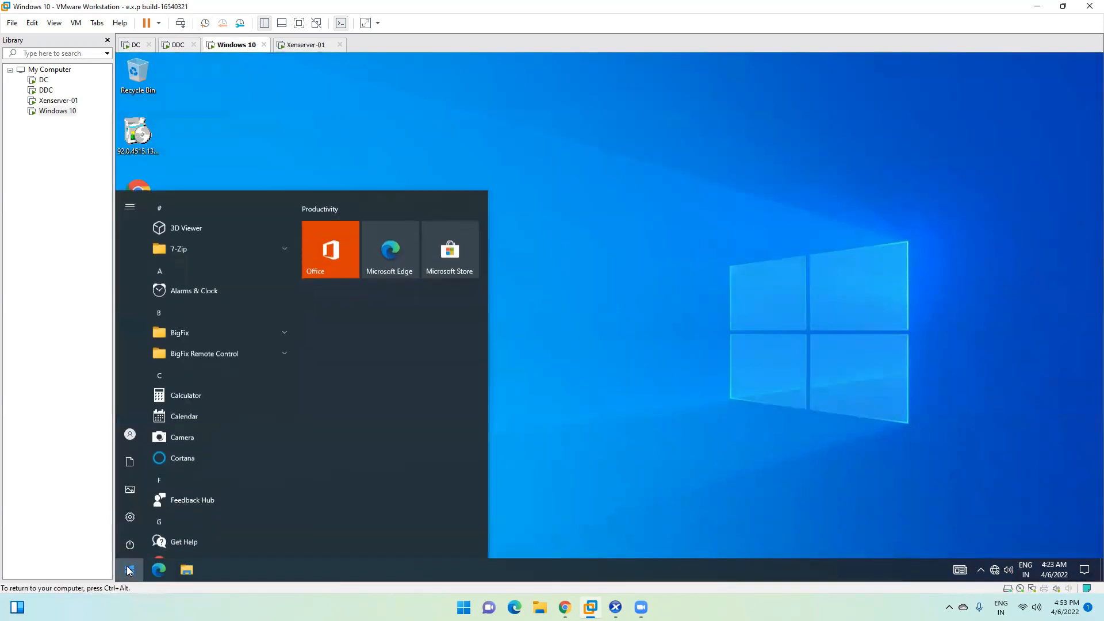
type("citrix")
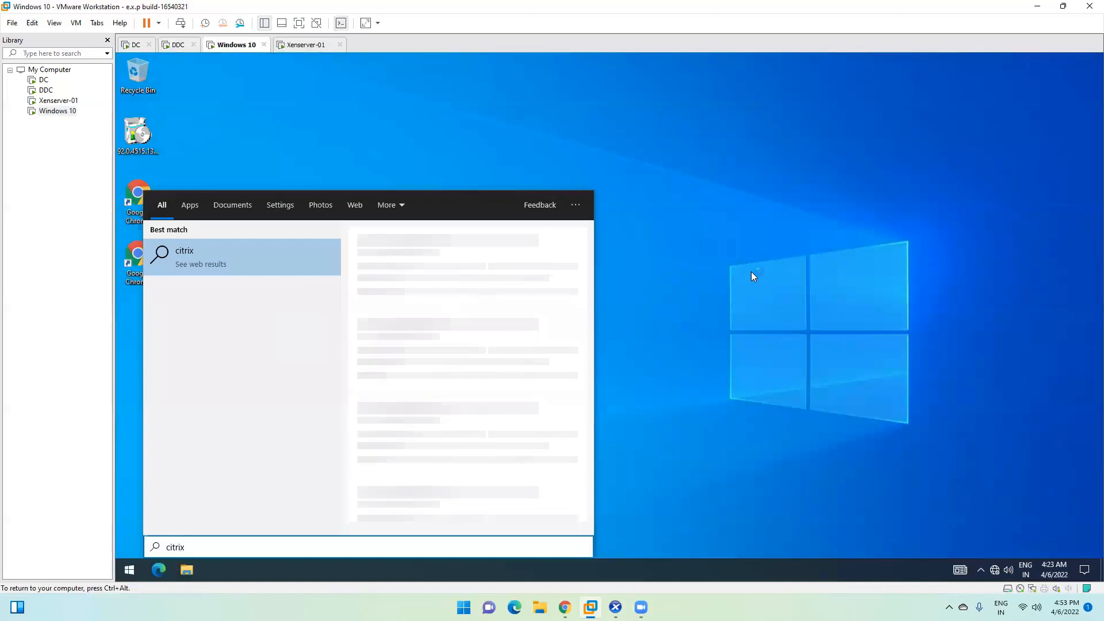
left_click(752, 271)
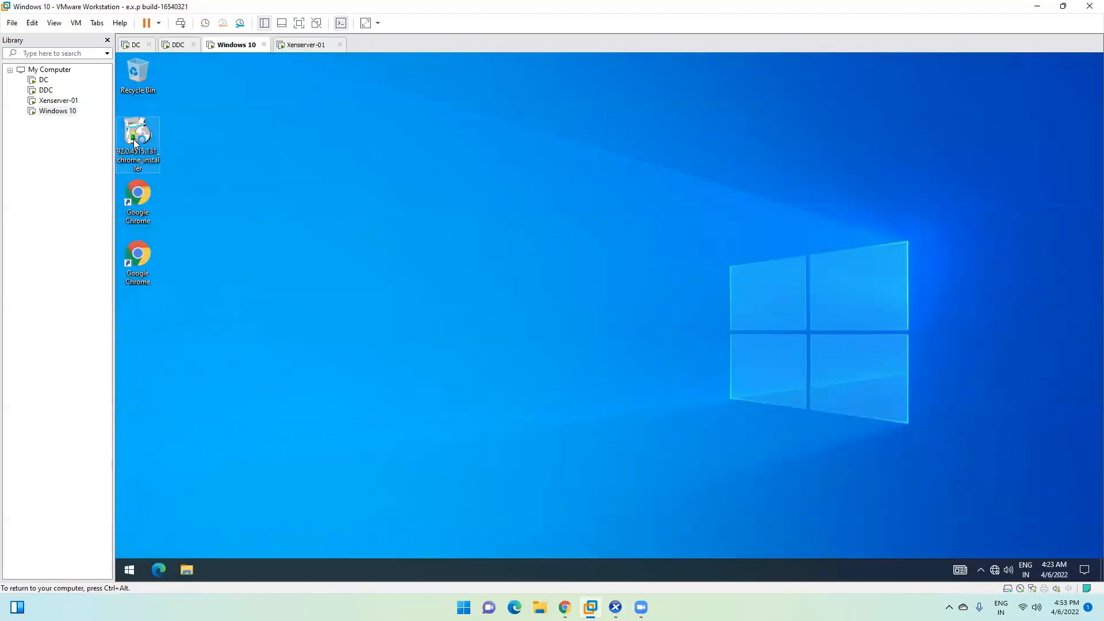
key("Delete")
right_click(139, 71)
left_click(184, 92)
key("Return")
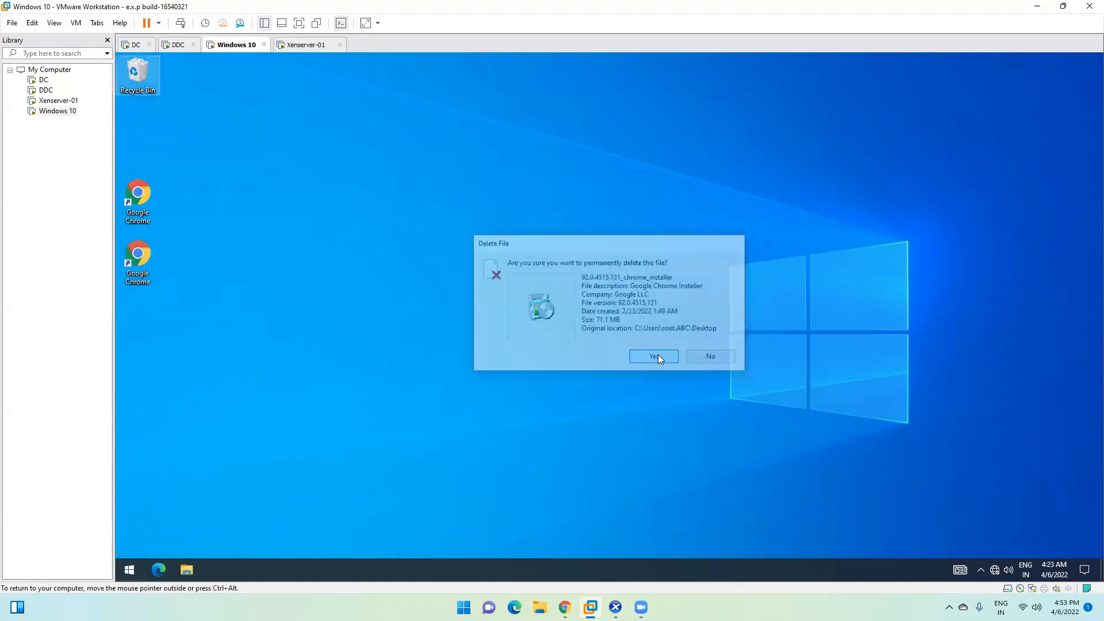
Step: Open a command prompt with Win+R and cmd to ping DC
key("super+r")
type("cmd")
key("Return")
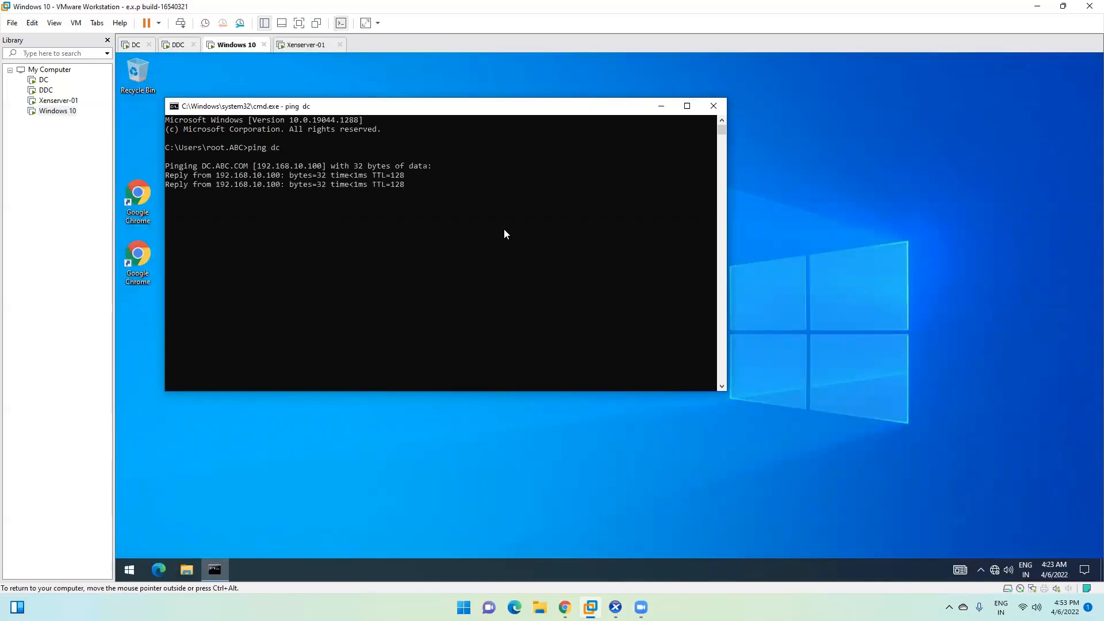
left_click(178, 45)
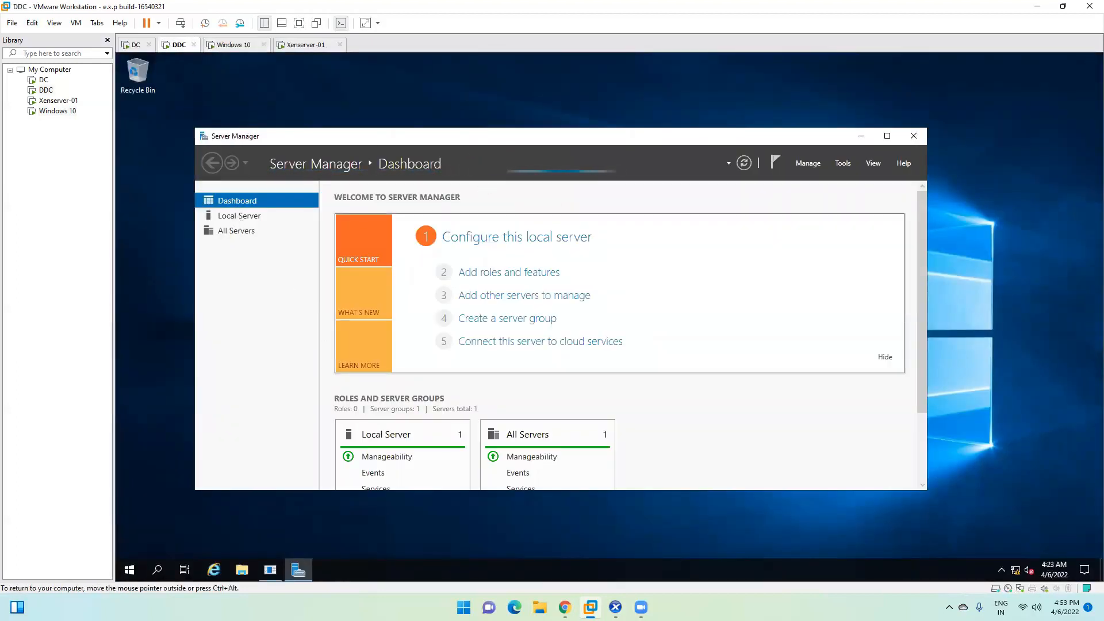
Step: Show Local Server properties in a maximized Server Manager, then open This PC in File Explorer
left_click(230, 215)
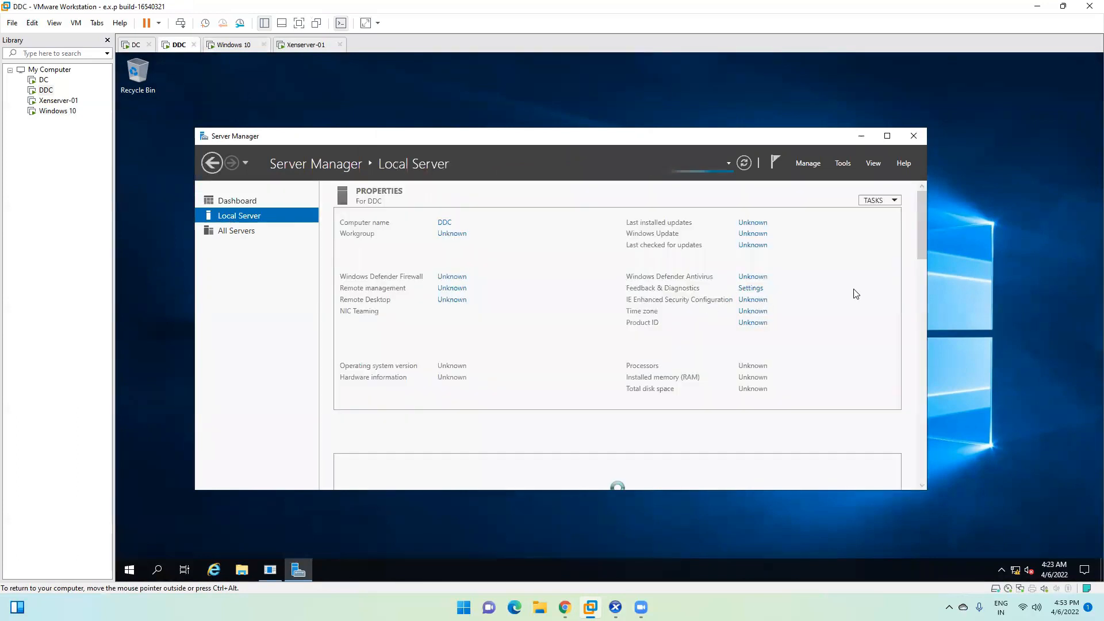
left_click(888, 136)
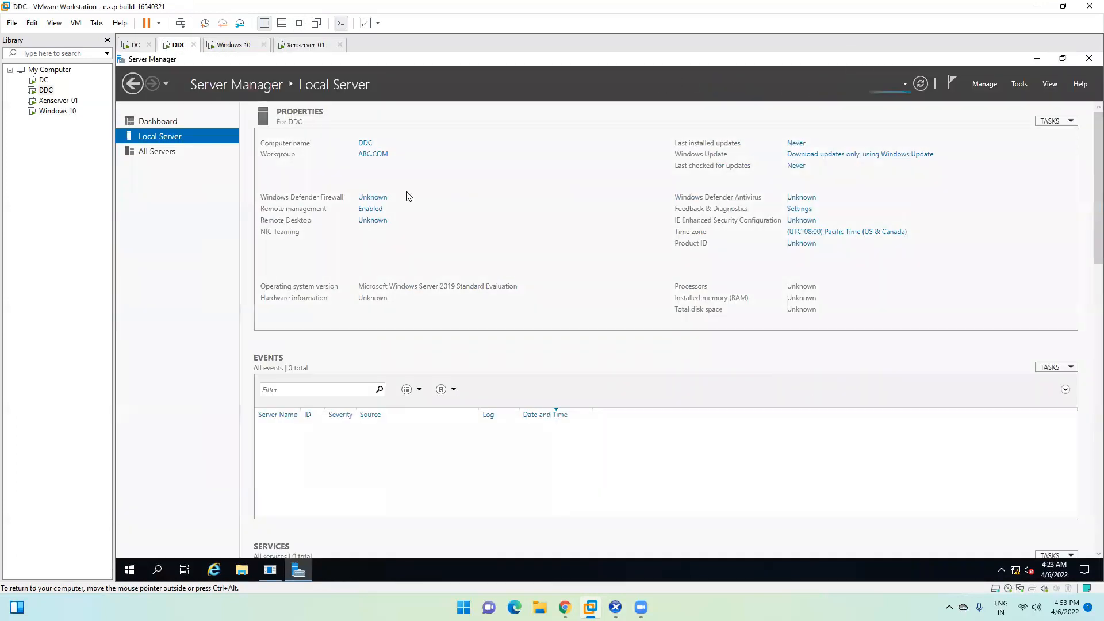
left_click(241, 571)
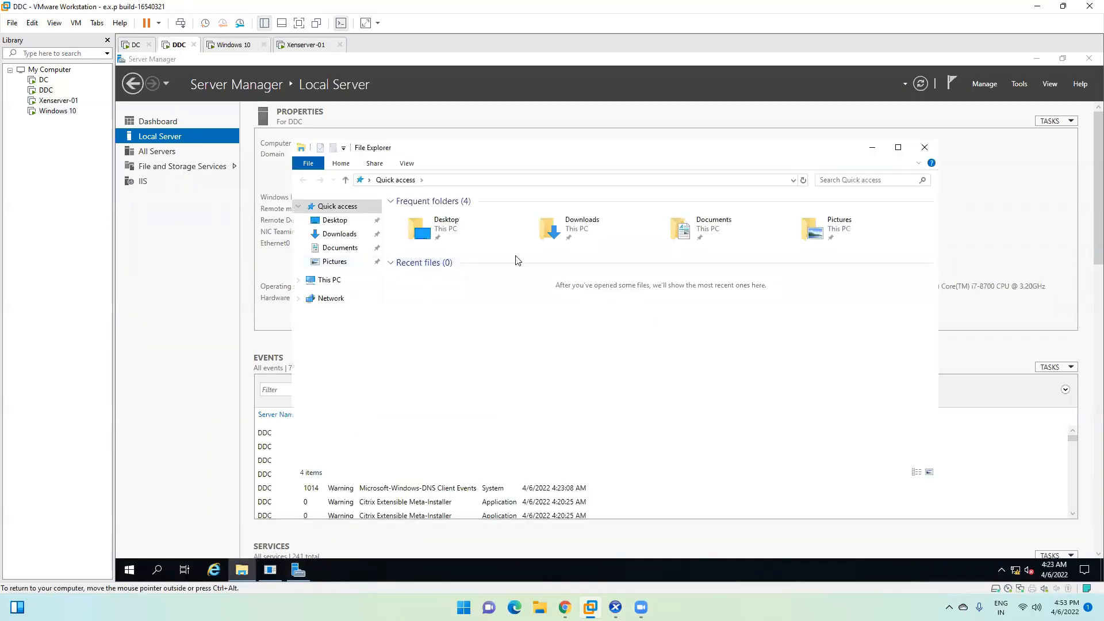
left_click(320, 282)
Step: Pin DVD Drive (D:) and browse Citrix Receiver and Plug-ins > Windows > Receiver to select CitrixWorkspaceApp
right_click(609, 332)
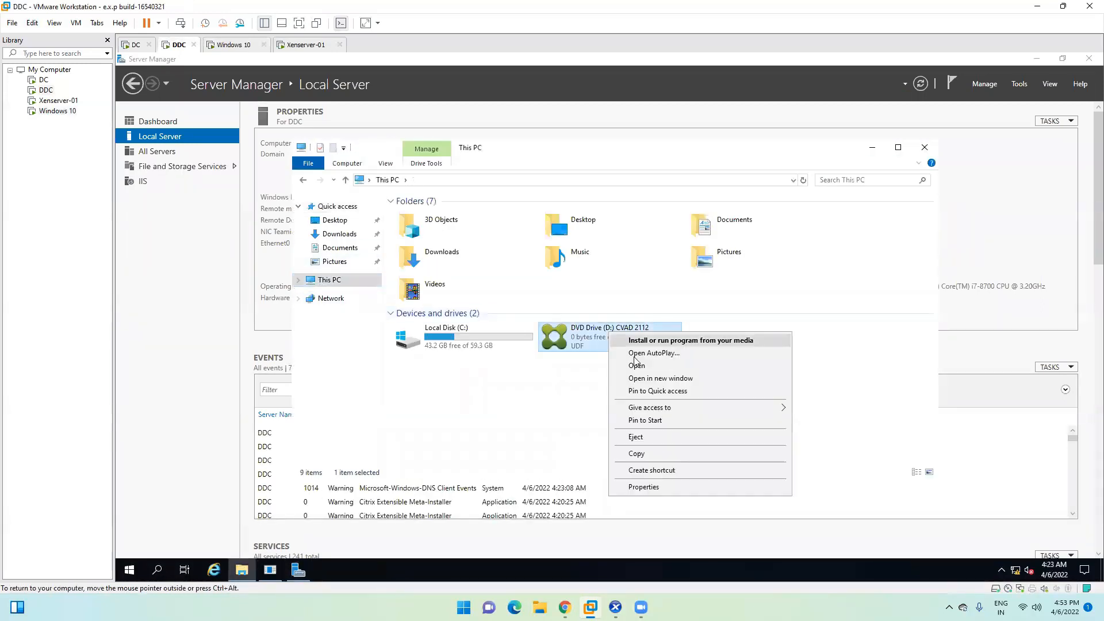
left_click(642, 391)
right_click(609, 333)
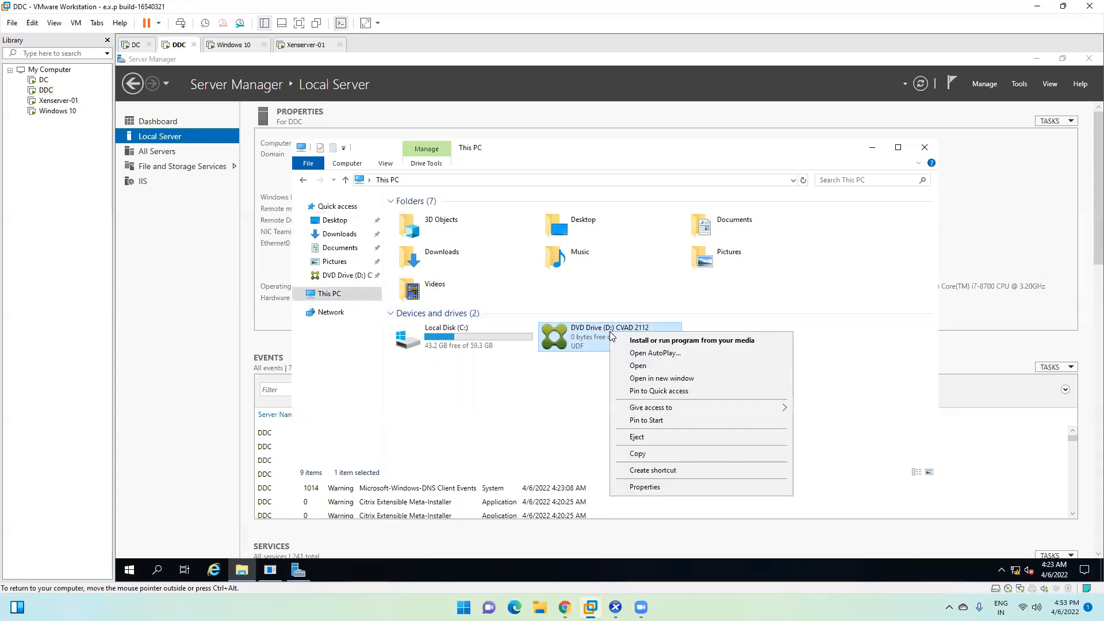
left_click(645, 378)
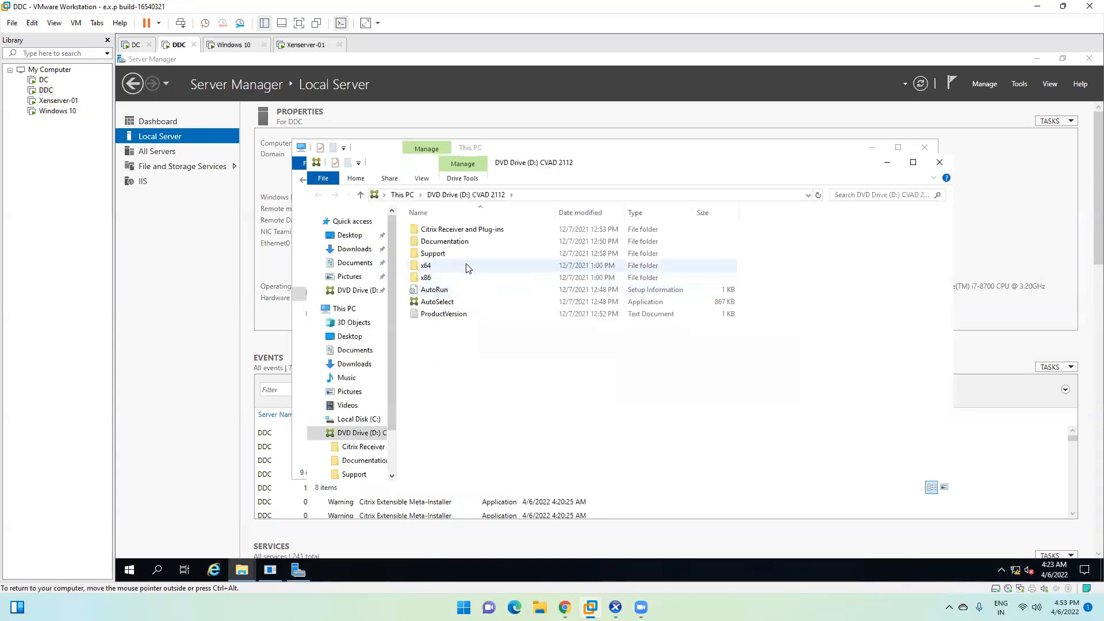
double_click(440, 230)
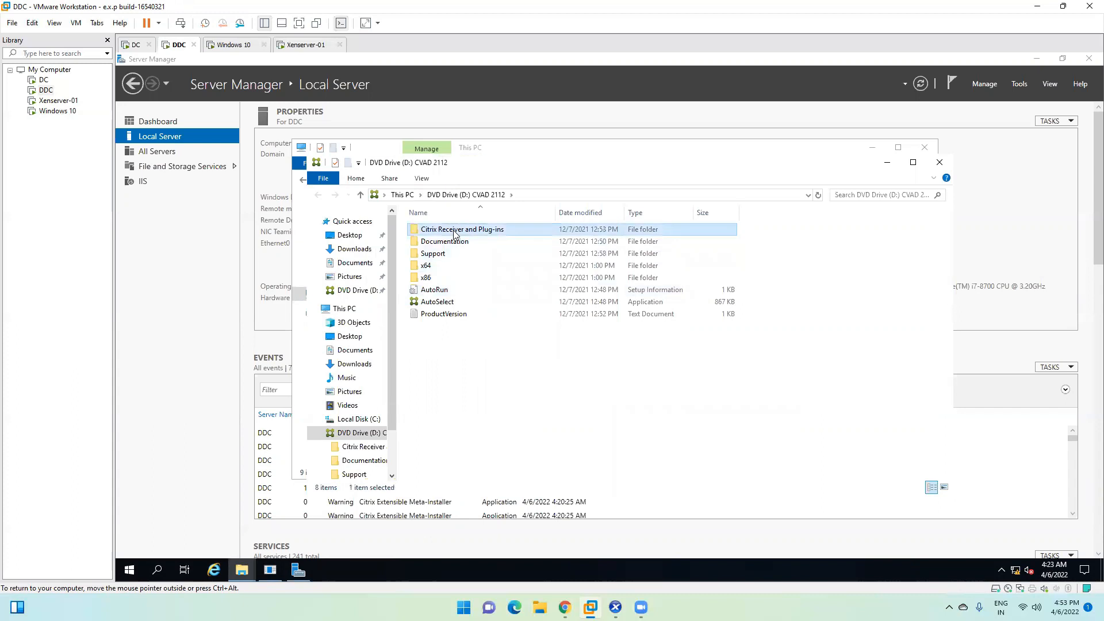
double_click(439, 233)
double_click(440, 232)
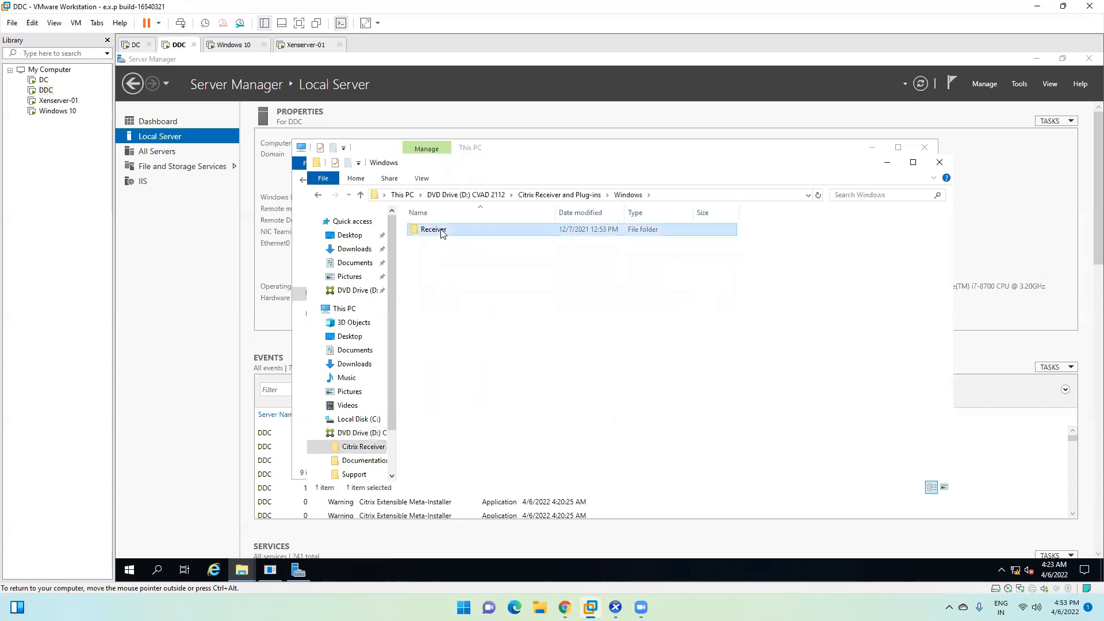
left_click(466, 231)
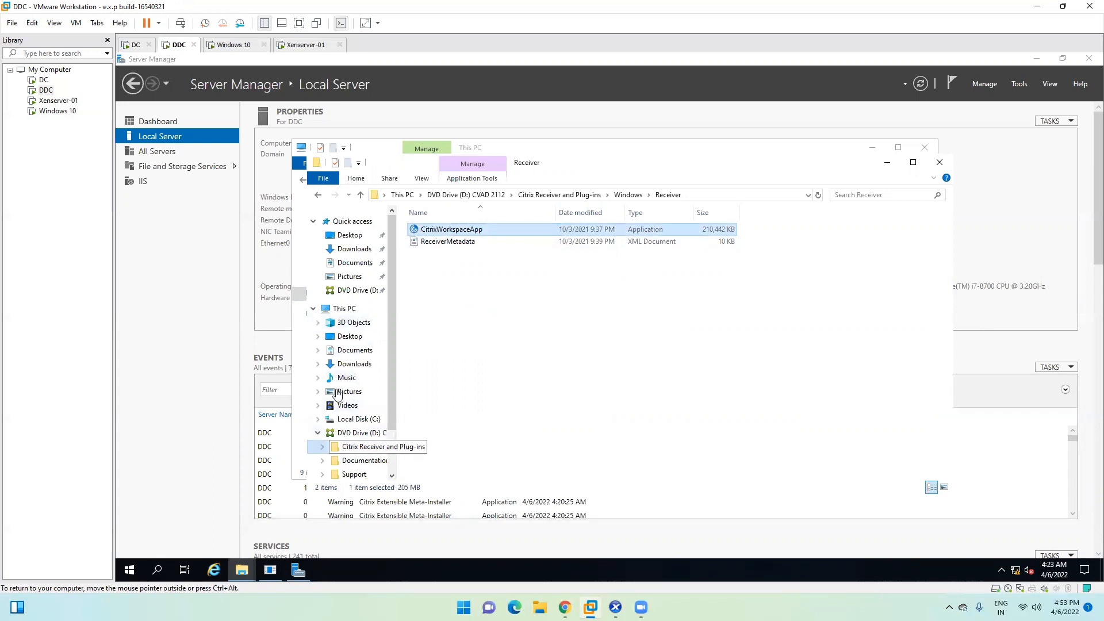
Step: Paste the CitrixWorkspaceApp installer into C:\Software beside the Notepad++ installer
left_click(344, 311)
double_click(445, 347)
double_click(460, 277)
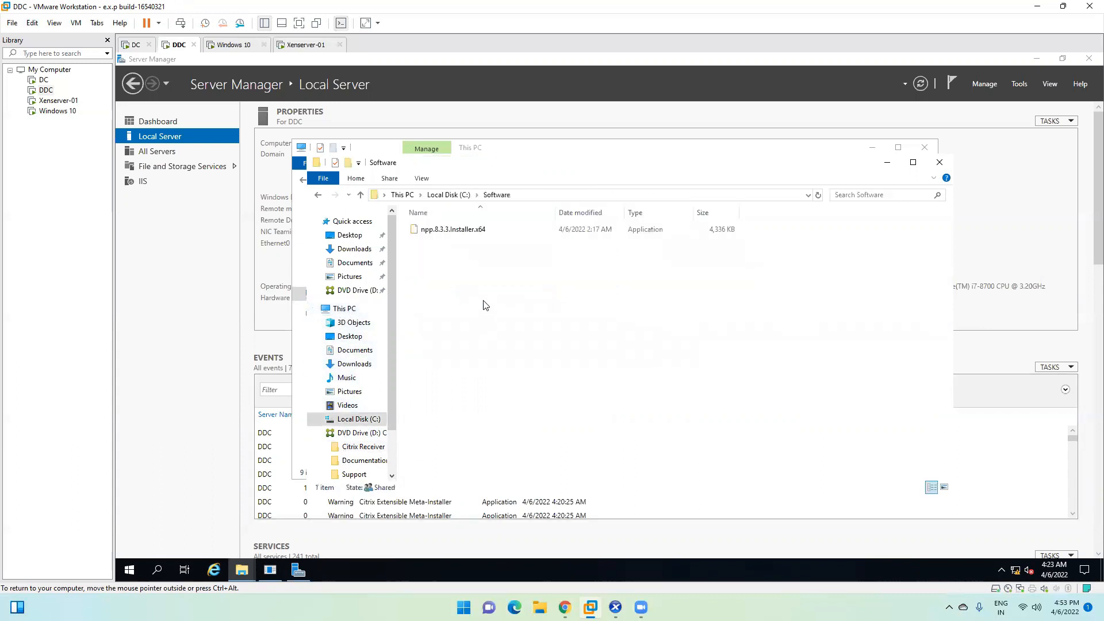
right_click(484, 302)
left_click(513, 381)
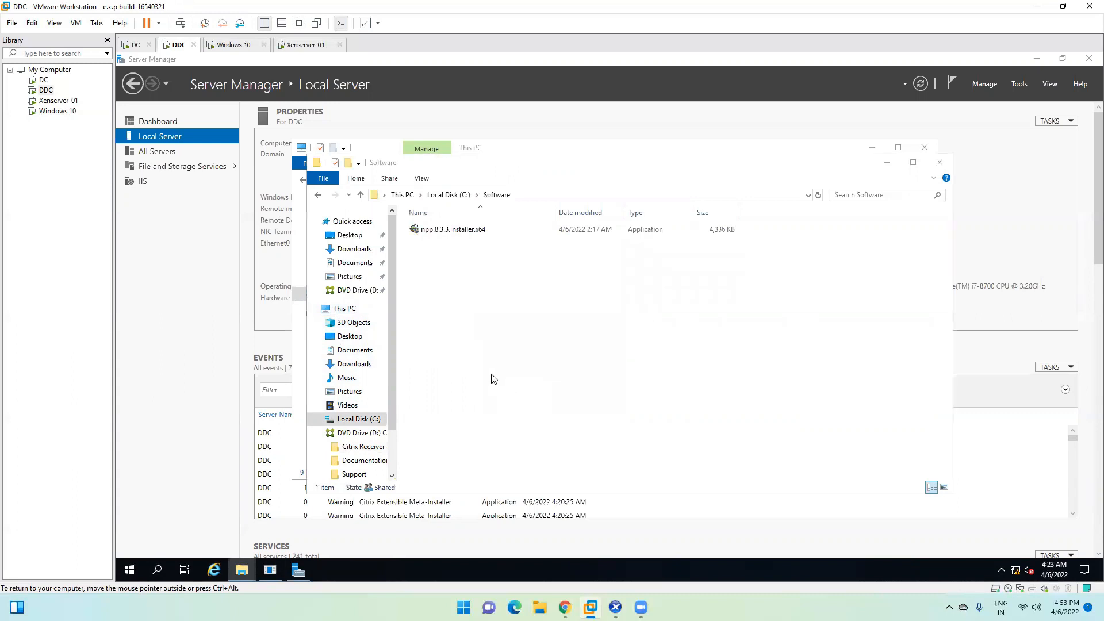
left_click(305, 44)
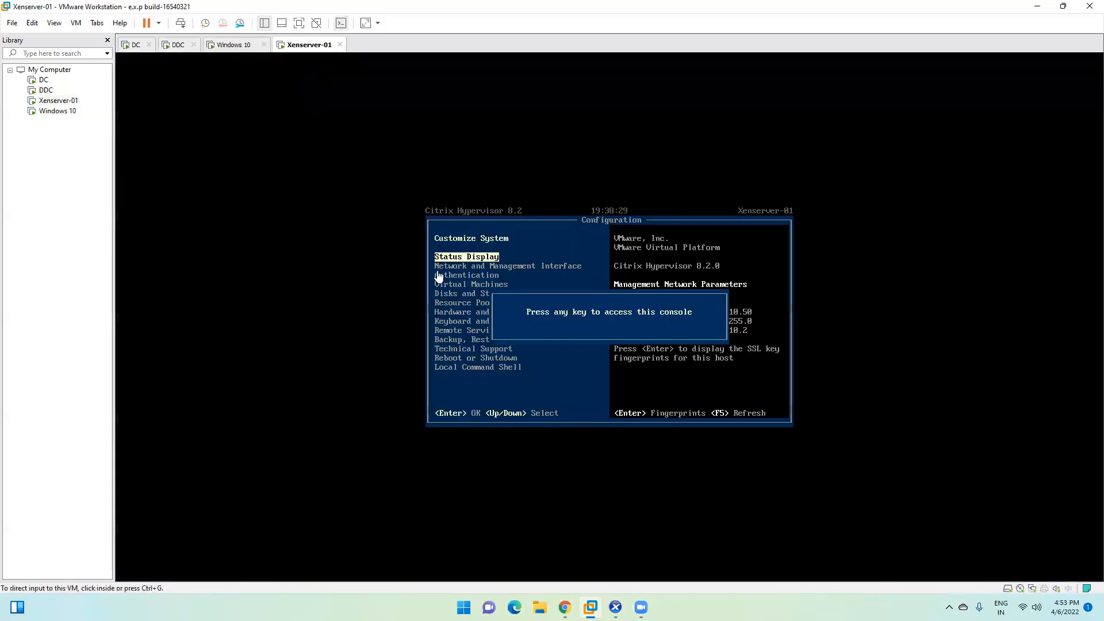
Step: On Windows 10, open the \\ddc\Software network share from the Run box
left_click(226, 44)
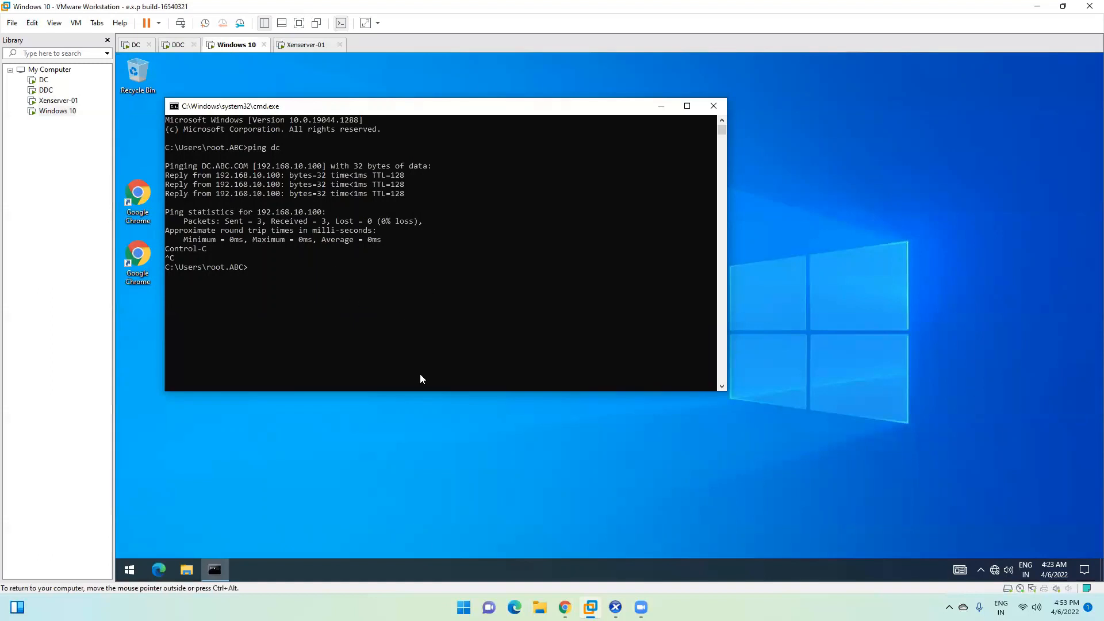
key("super+r")
type("\\")
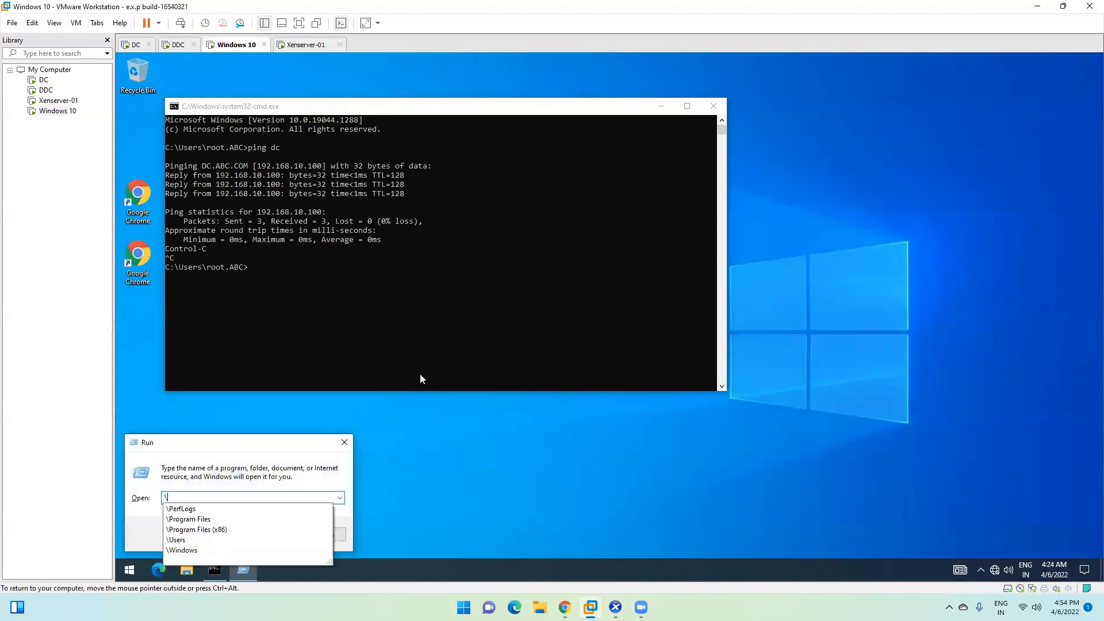
type("\\ddc")
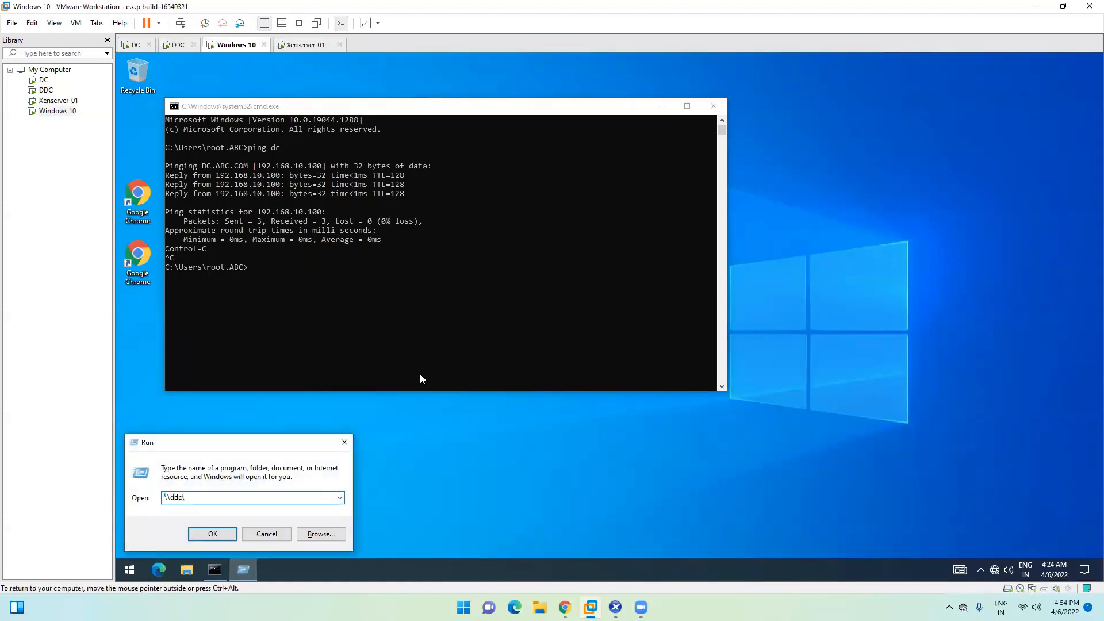
type("\\")
key("Down")
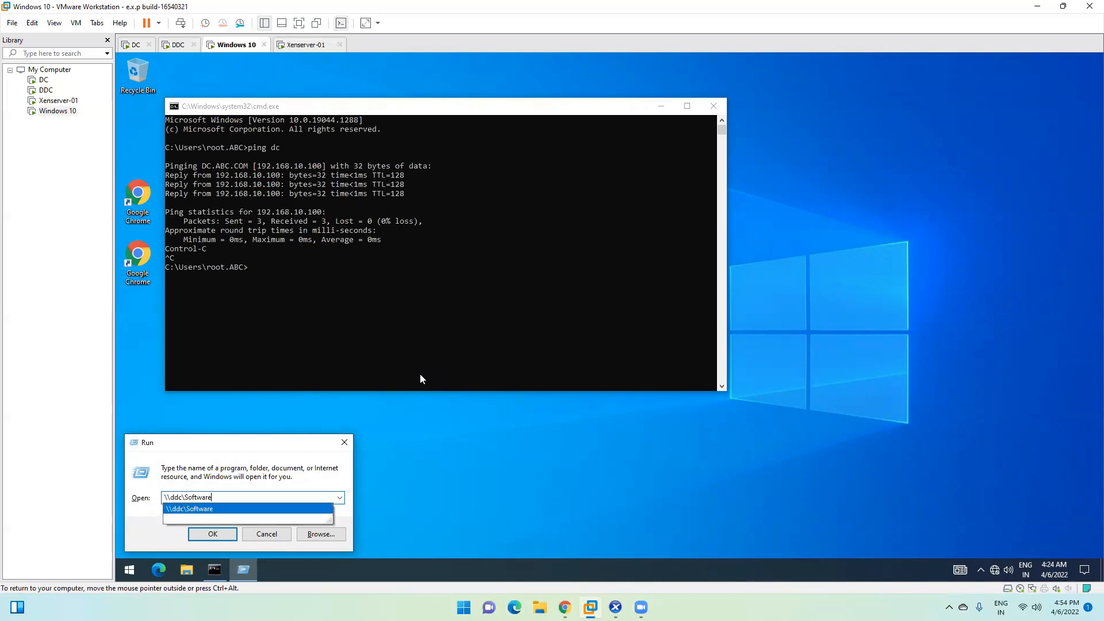
key("Return")
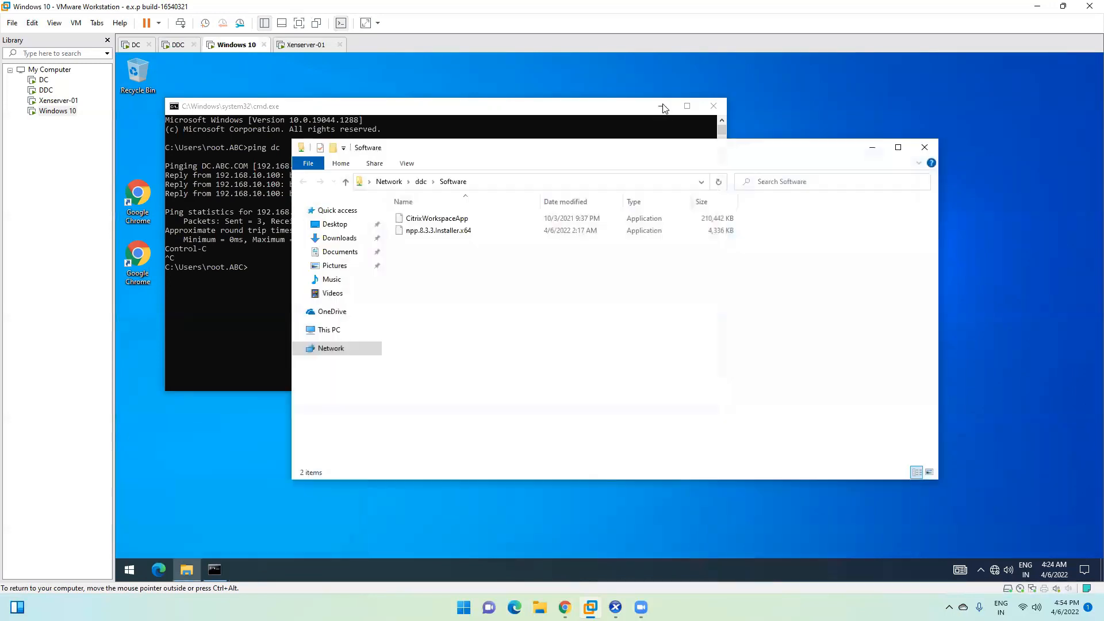
left_click(635, 137)
left_click(661, 107)
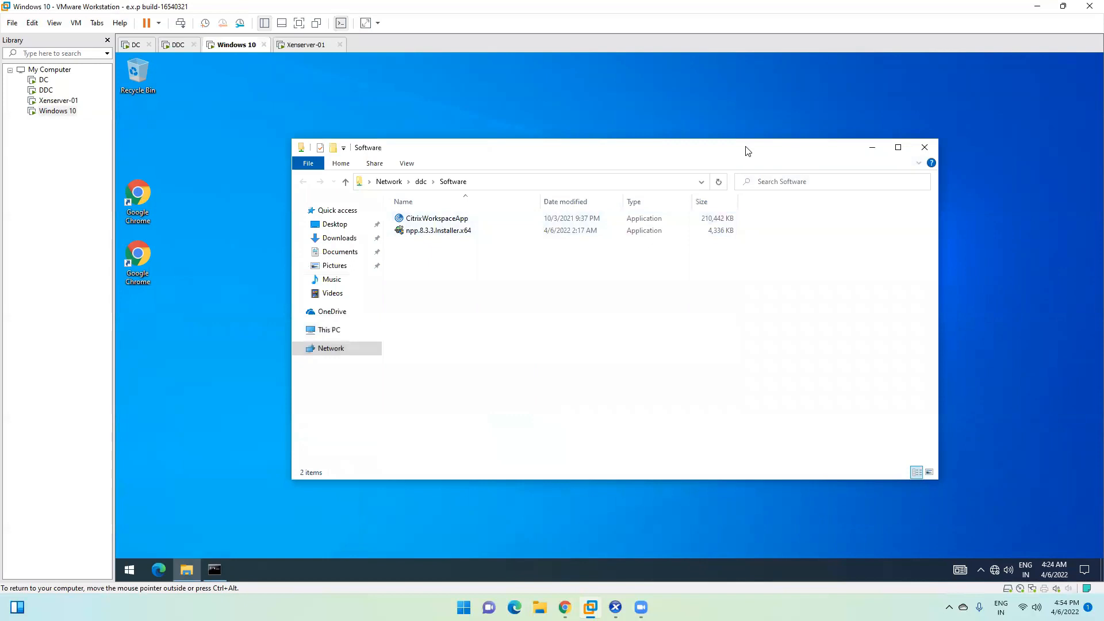
Step: Copy CitrixWorkspaceApp to the Windows 10 desktop, close the share window and launch the installer
left_click(545, 197)
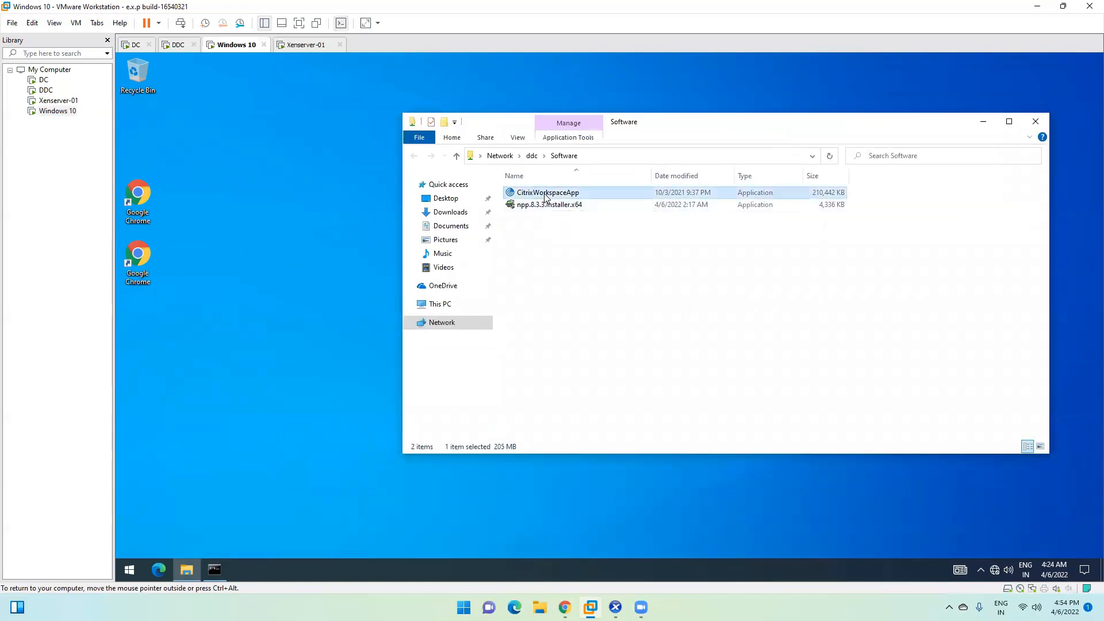
left_click_drag(551, 197, 229, 142)
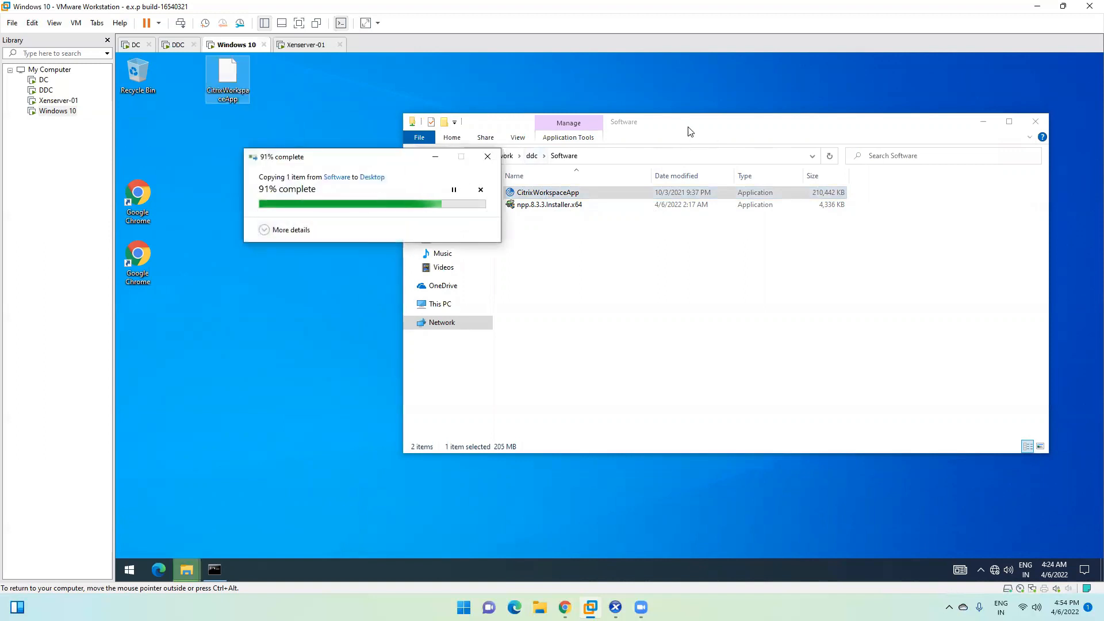
left_click(274, 124)
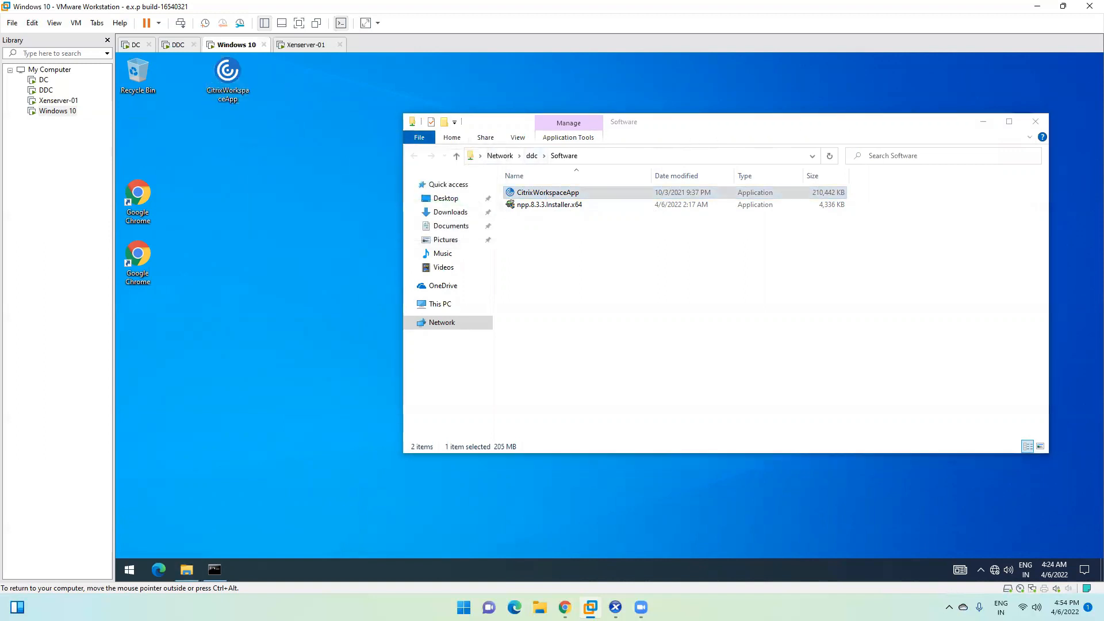
left_click(1035, 122)
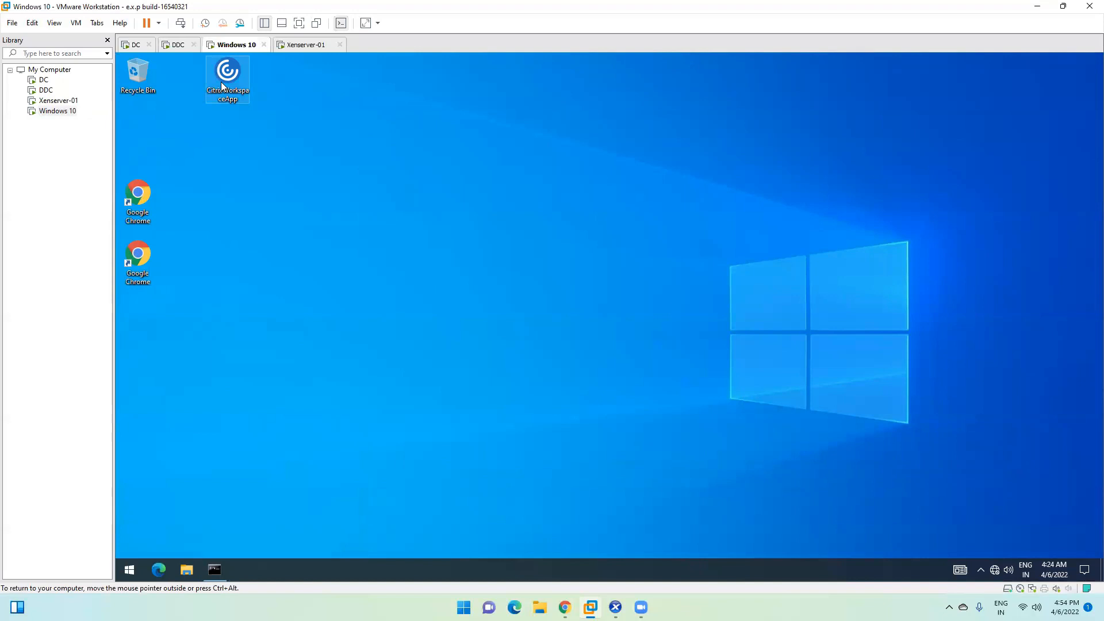
right_click(222, 83)
left_click(247, 90)
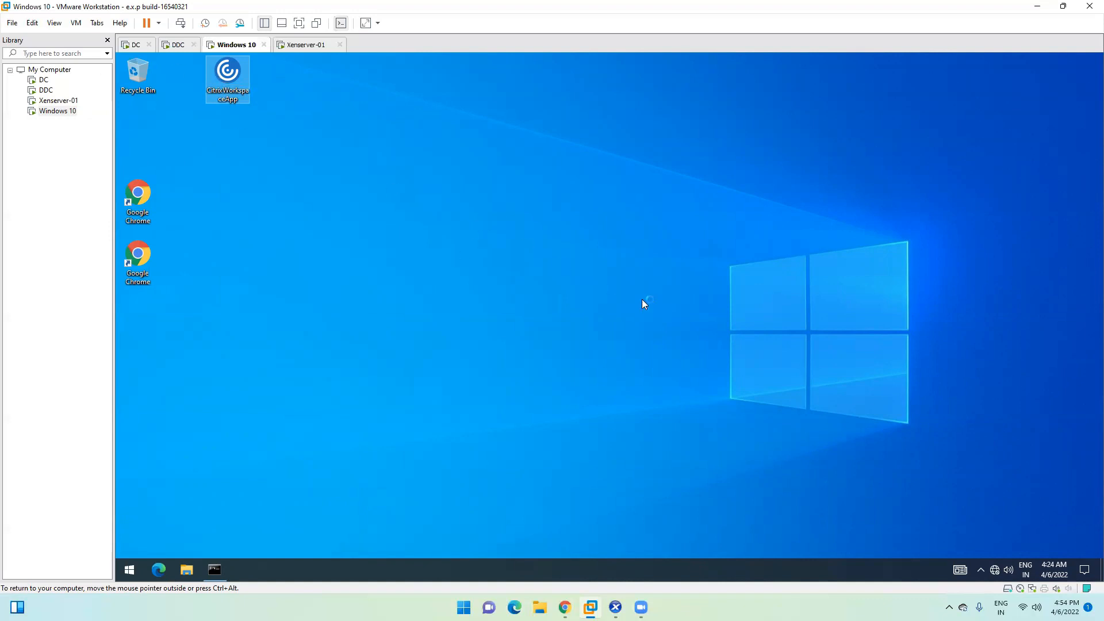
Step: On DDC, close the Explorer windows, minimize Server Manager and dismiss the Shutdown Event Tracker
left_click(175, 45)
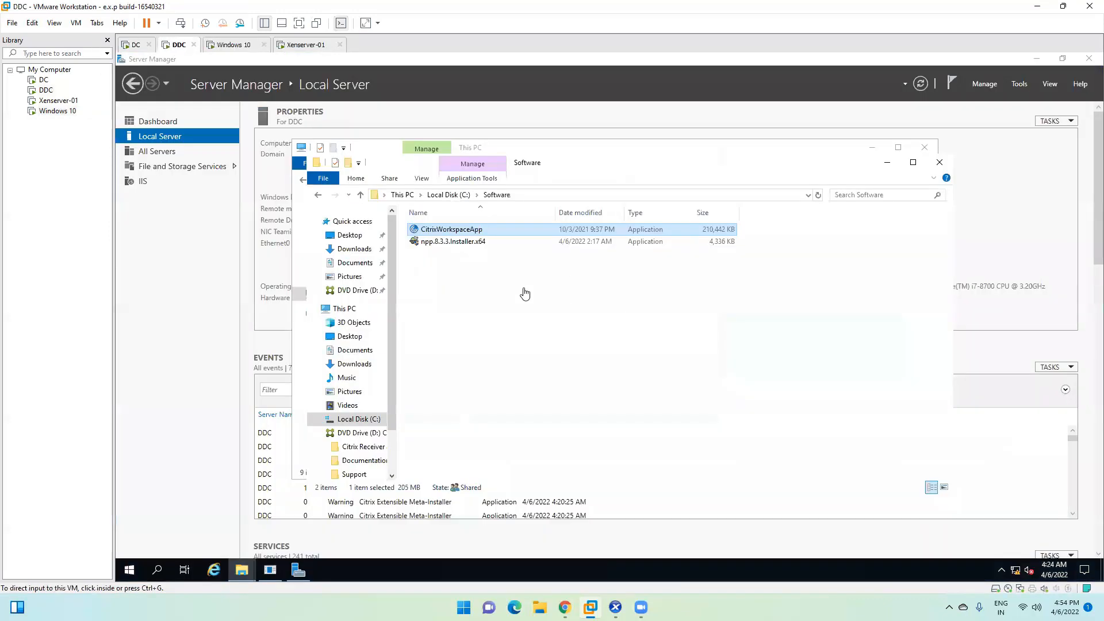
left_click(939, 162)
left_click(925, 147)
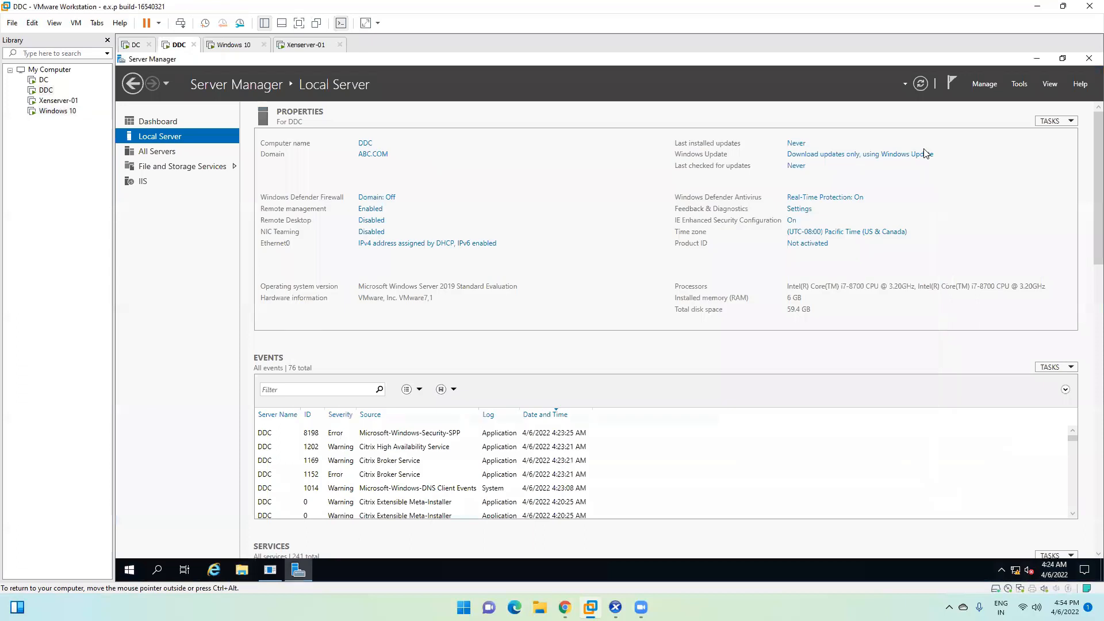
left_click(1037, 59)
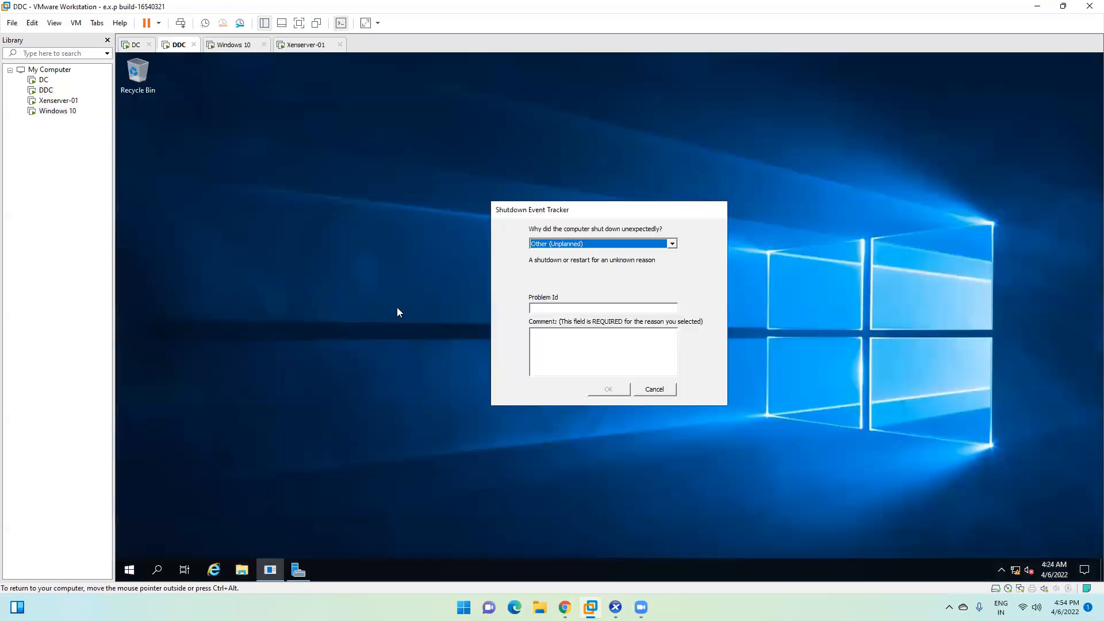
left_click(655, 390)
left_click(306, 45)
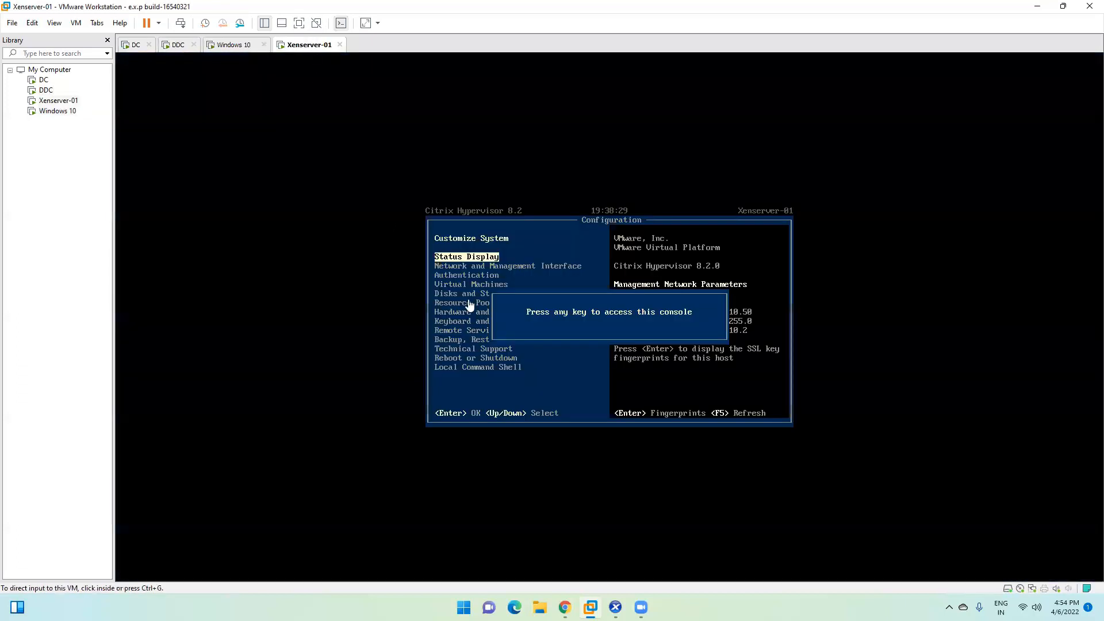
Step: On Windows 10, allow the Citrix Workspace installer, accept the licence, skip single sign-on and install
left_click(241, 51)
left_click(543, 387)
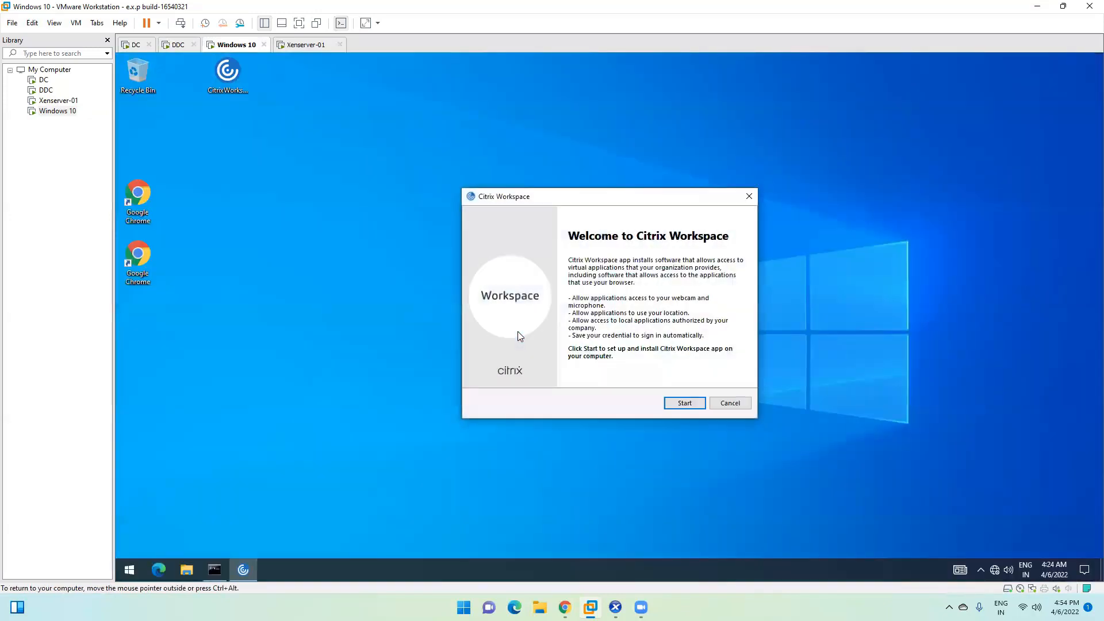
left_click(691, 405)
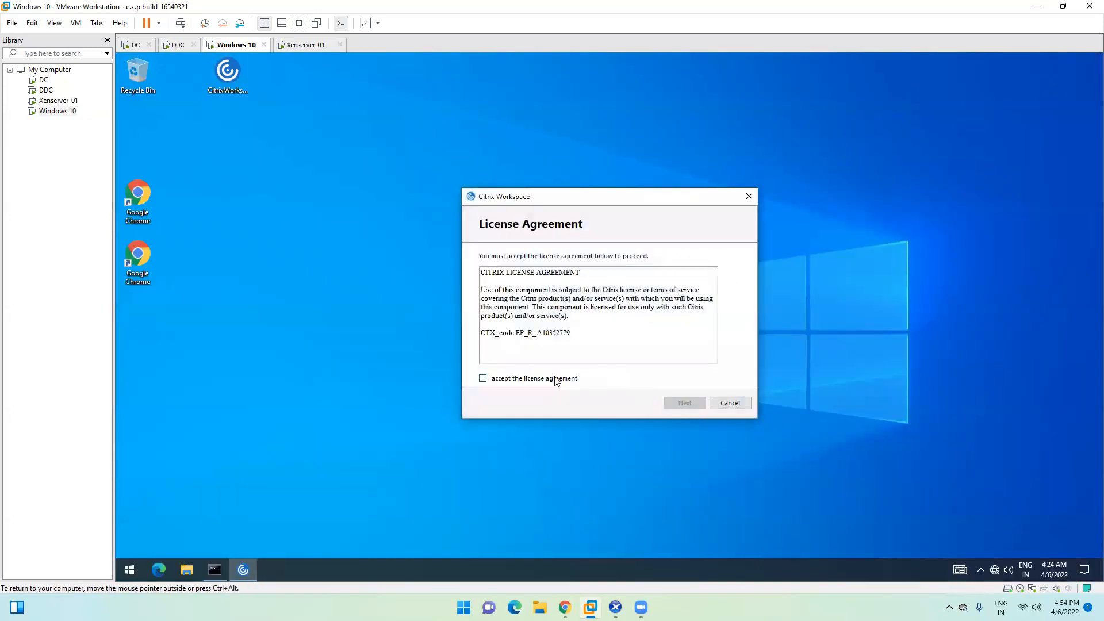
left_click(674, 403)
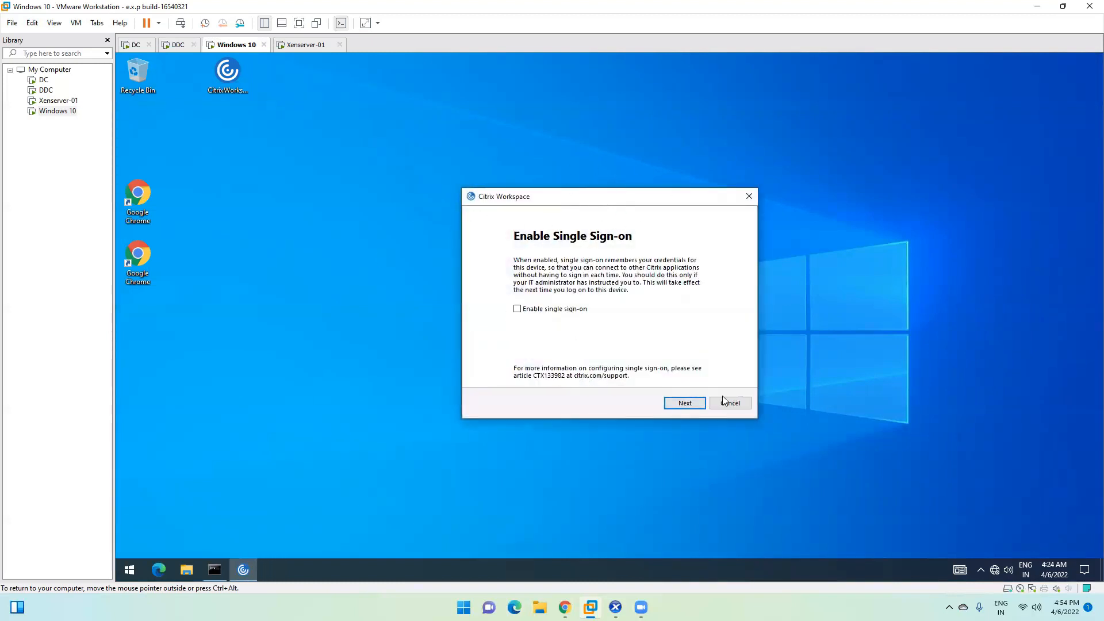
left_click(676, 407)
left_click(685, 403)
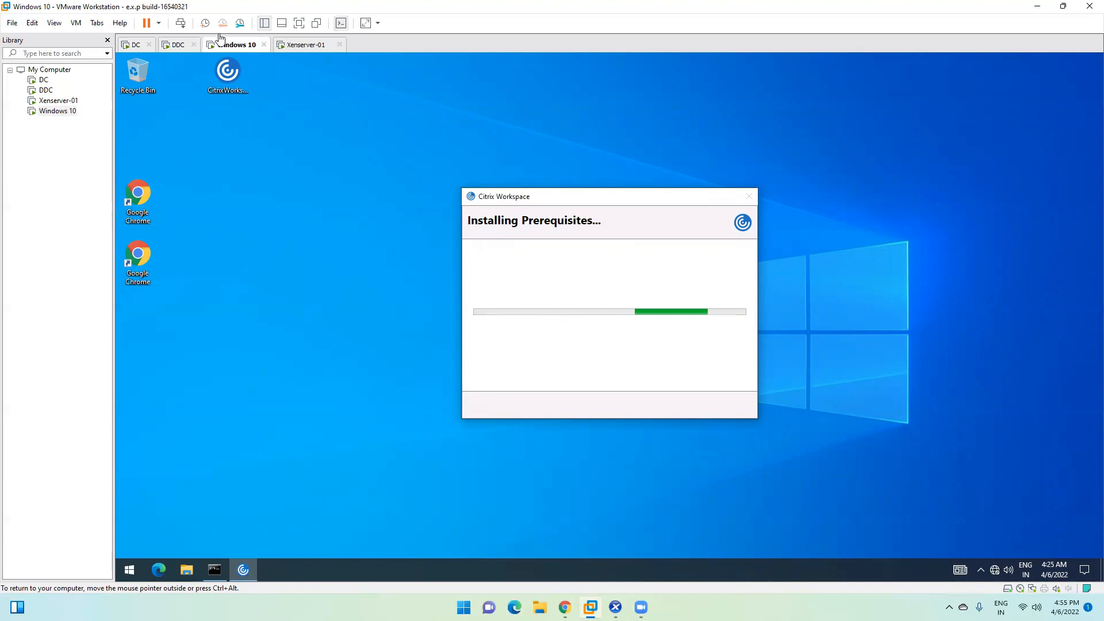
left_click(178, 45)
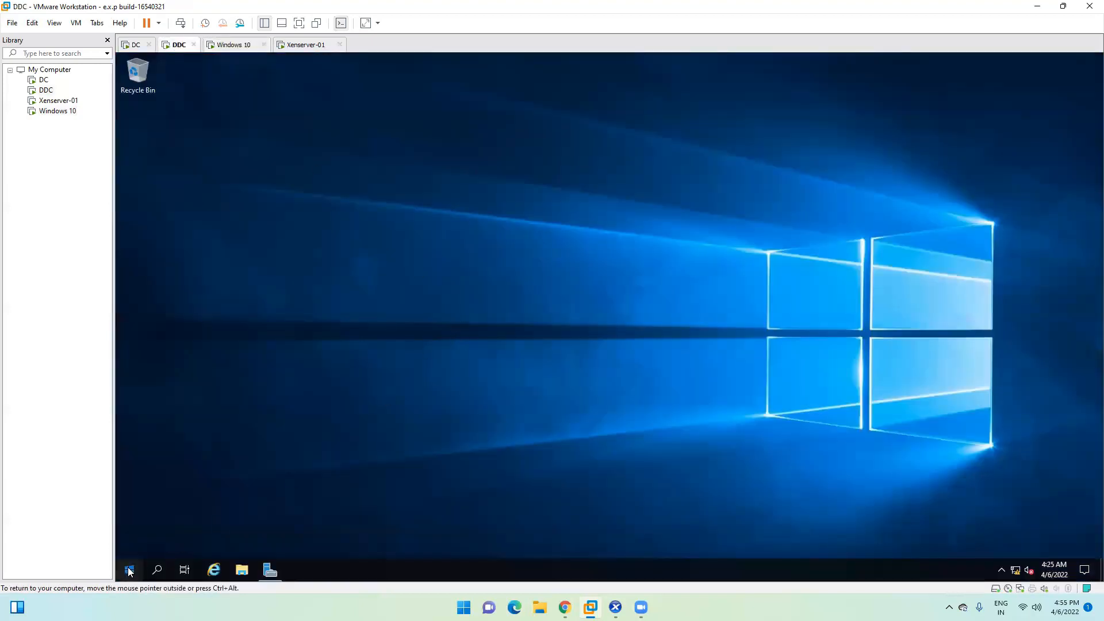
Step: Launch the Citrix StoreFront console from DDC's Start menu, approve UAC, then return to Windows 10
left_click(129, 569)
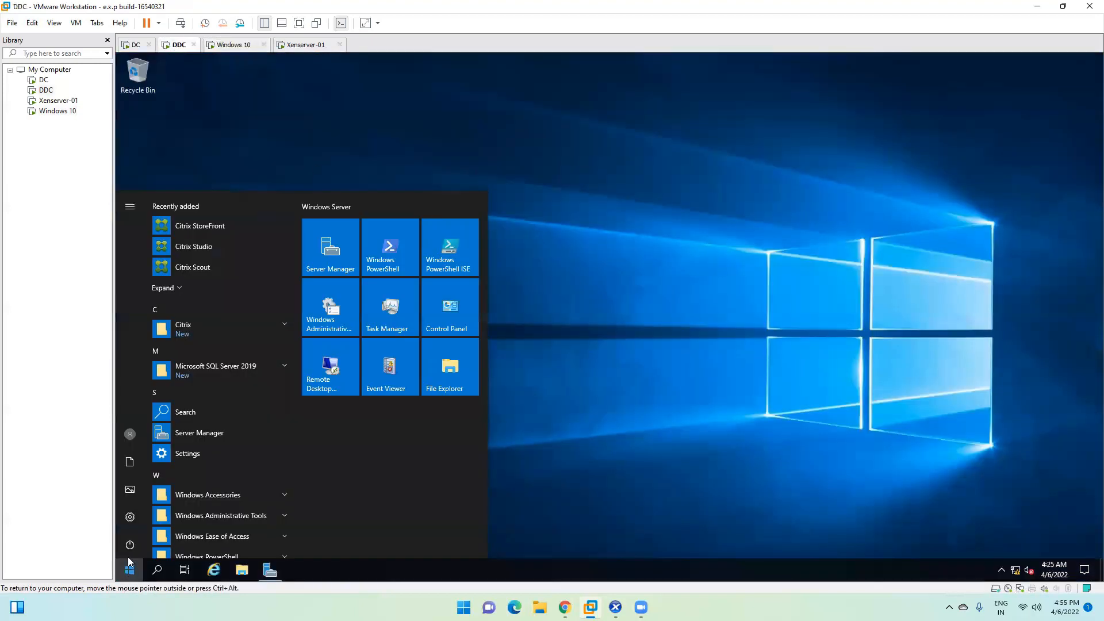
left_click(202, 225)
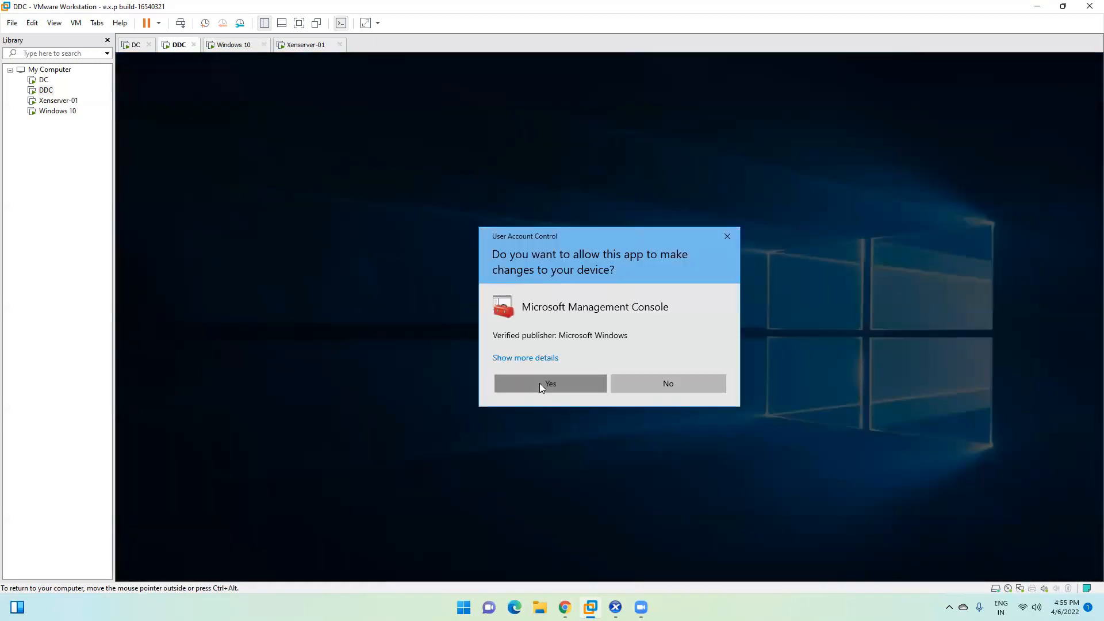
left_click(539, 383)
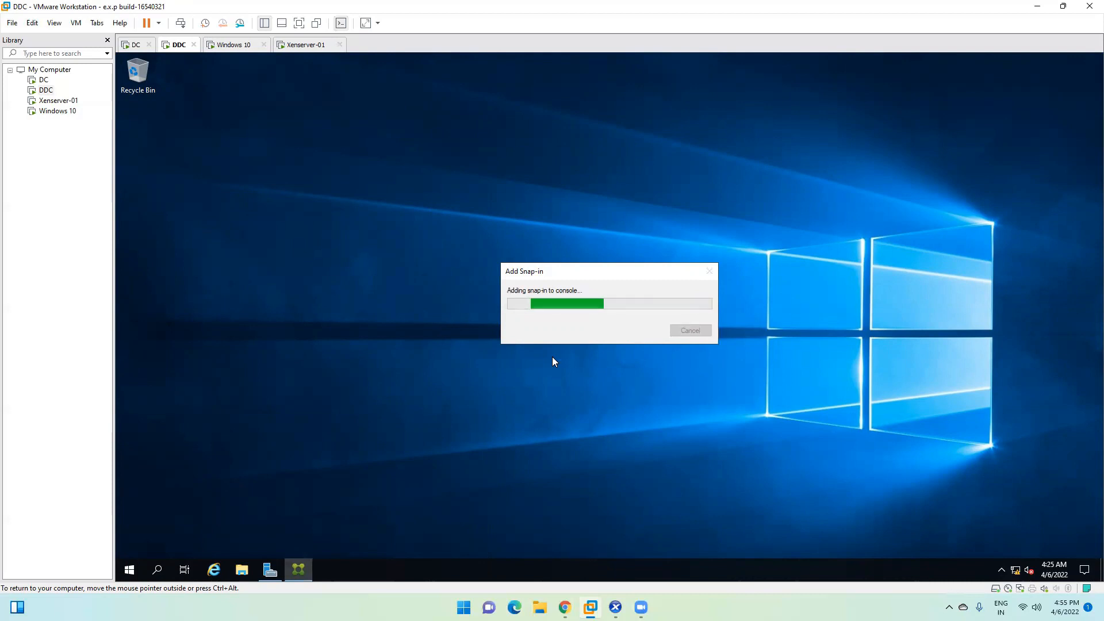
left_click(233, 44)
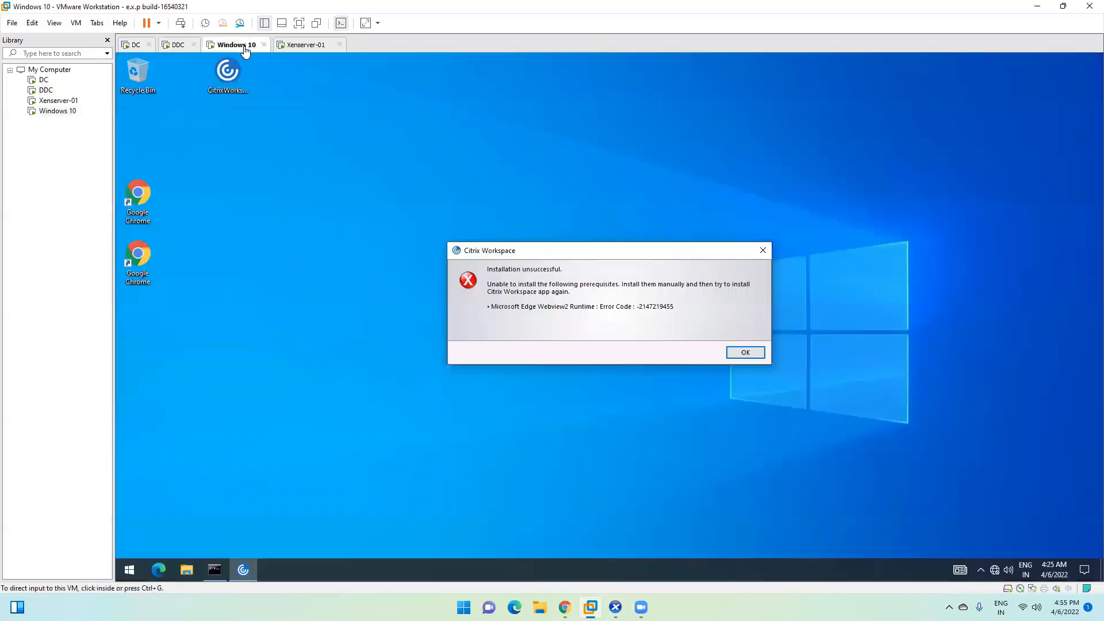
Step: Focus the Windows 10 VM showing the WebView2 prerequisite error, then bring the host Chrome window forward
left_click(576, 296)
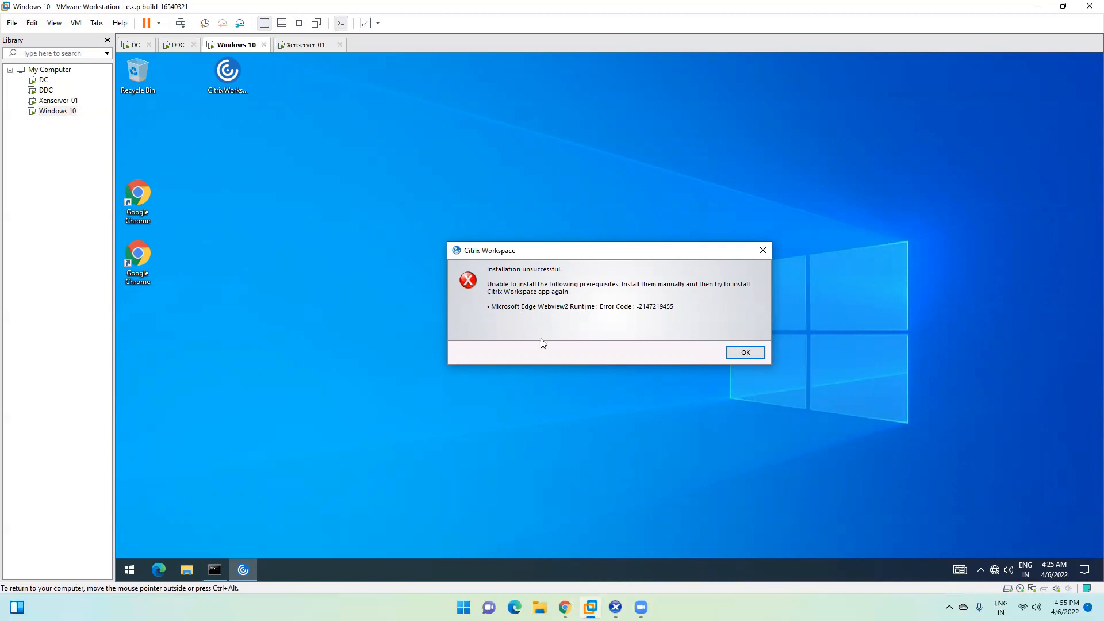
left_click(565, 608)
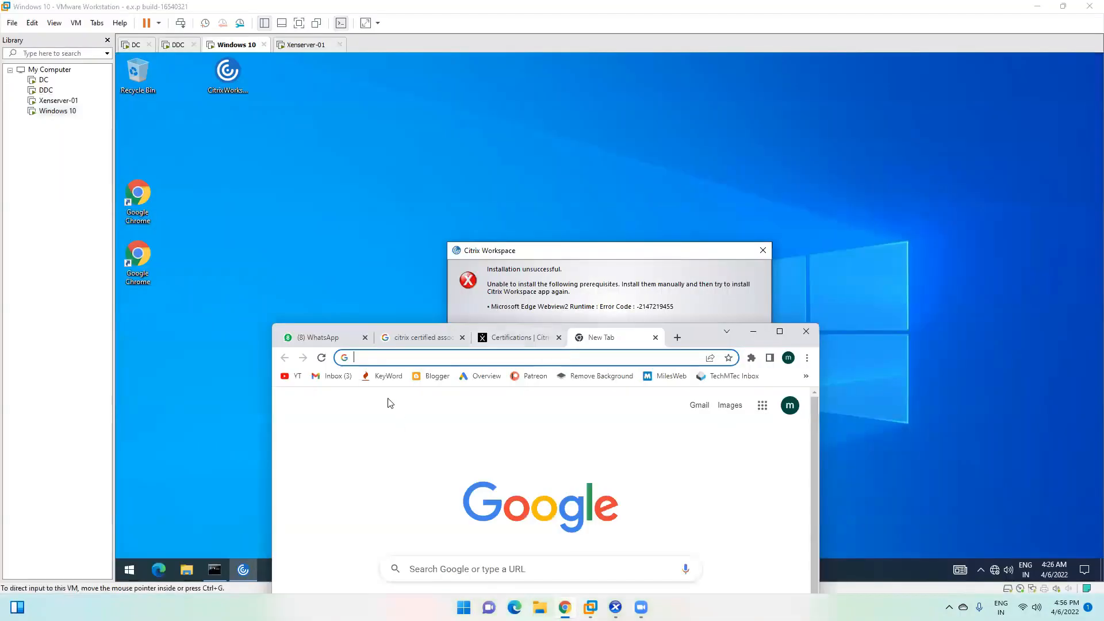
Step: Search Google for the Microsoft Edge WebView2 runtime download and open its developer page
left_click(380, 361)
type("microsift")
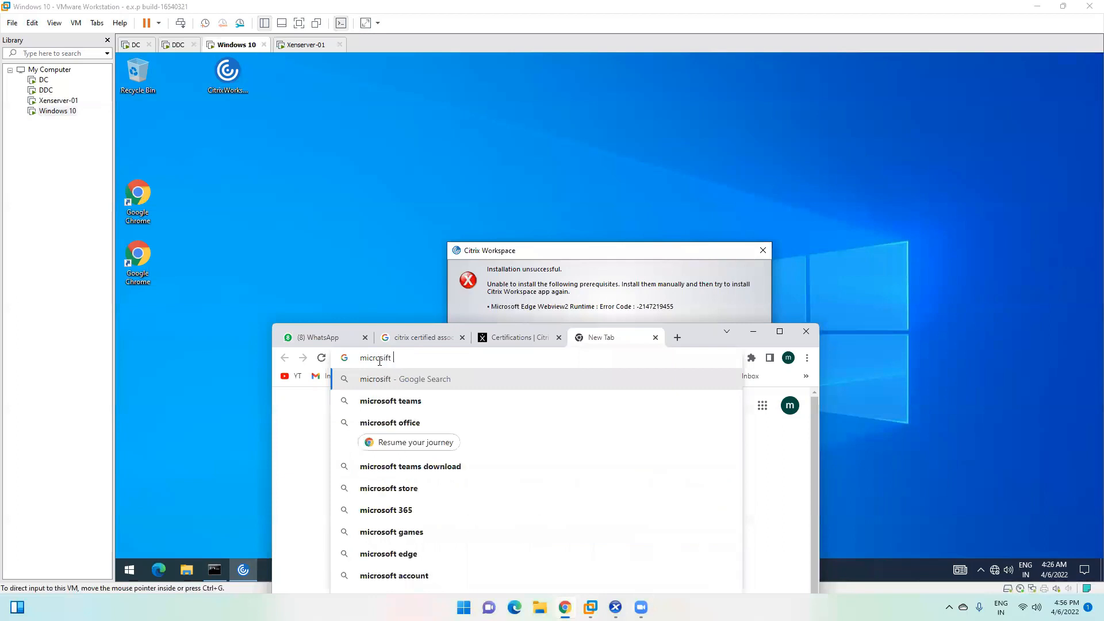
type("edge")
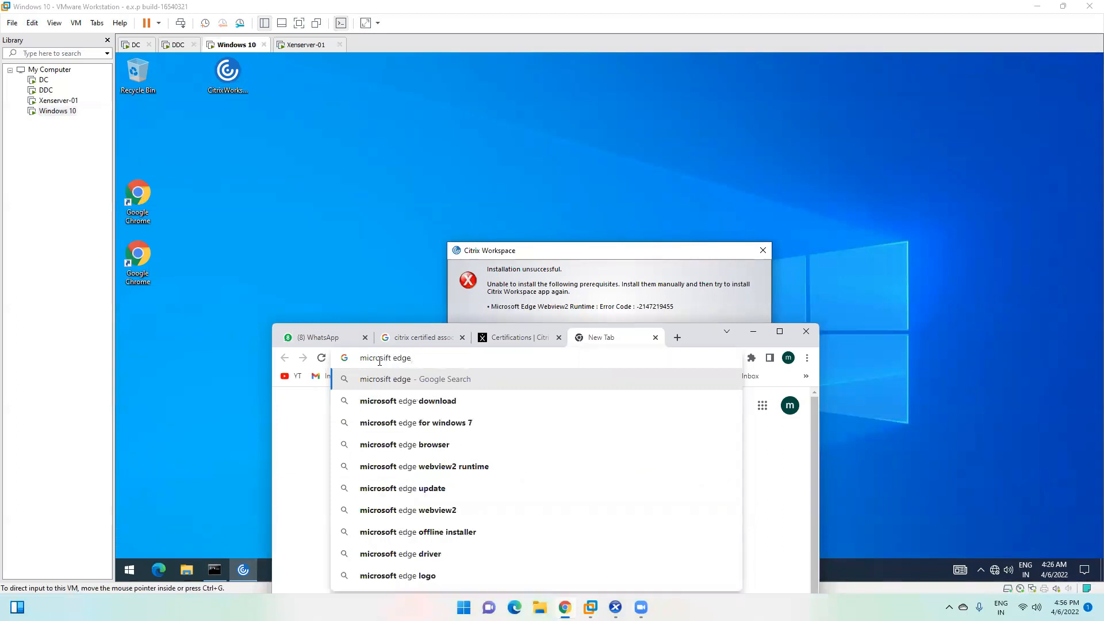
type(" web")
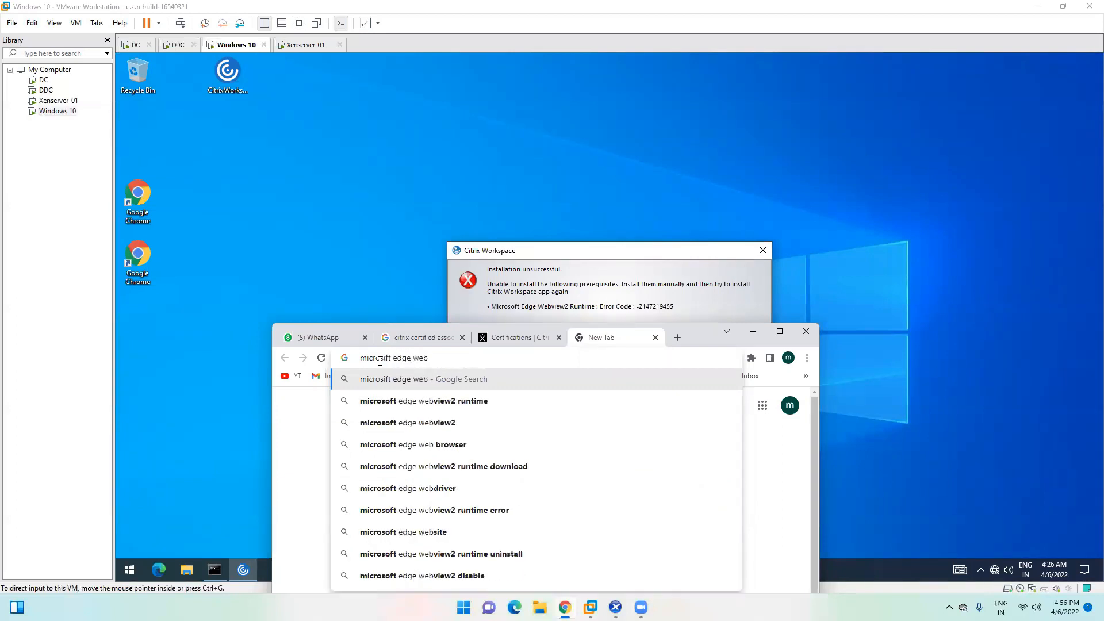
key("Down")
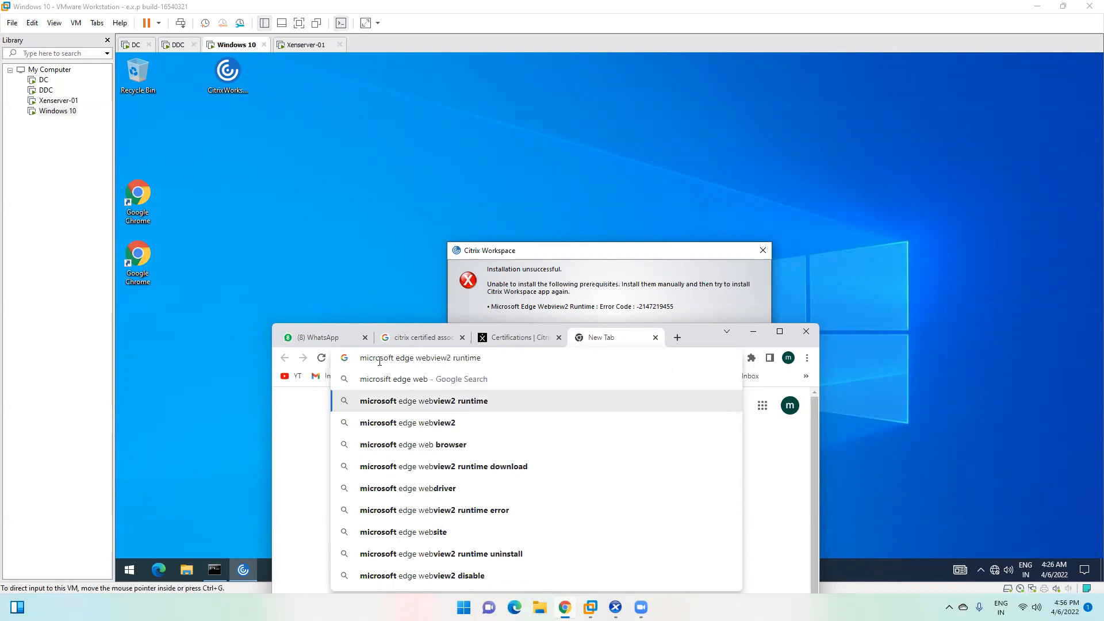
key("Down")
key("Down")
key("Down")
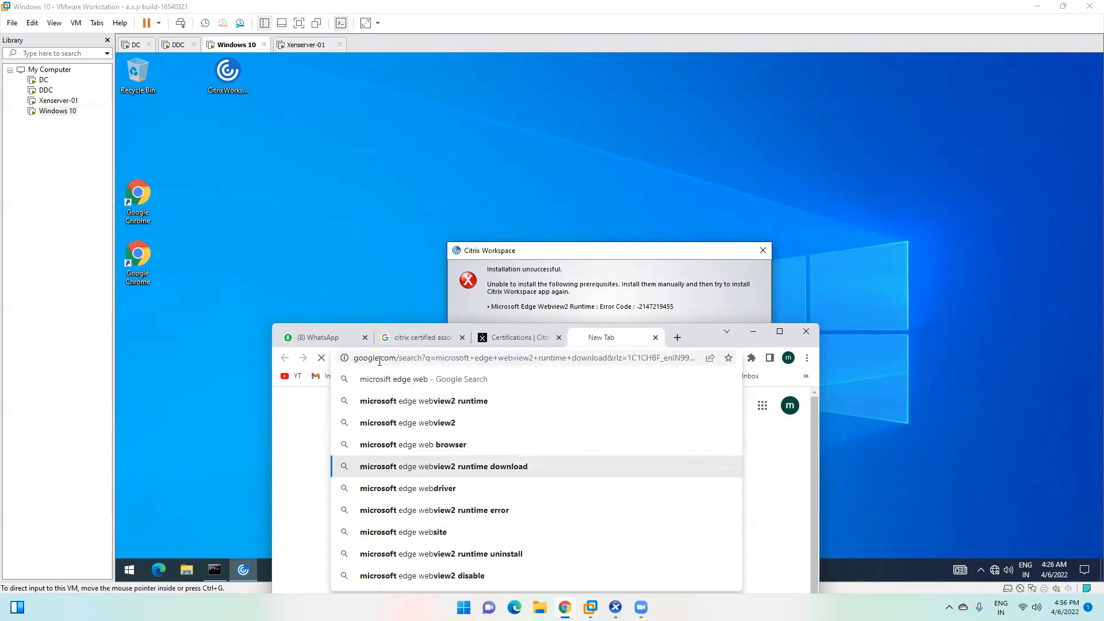
key("Return")
left_click(780, 331)
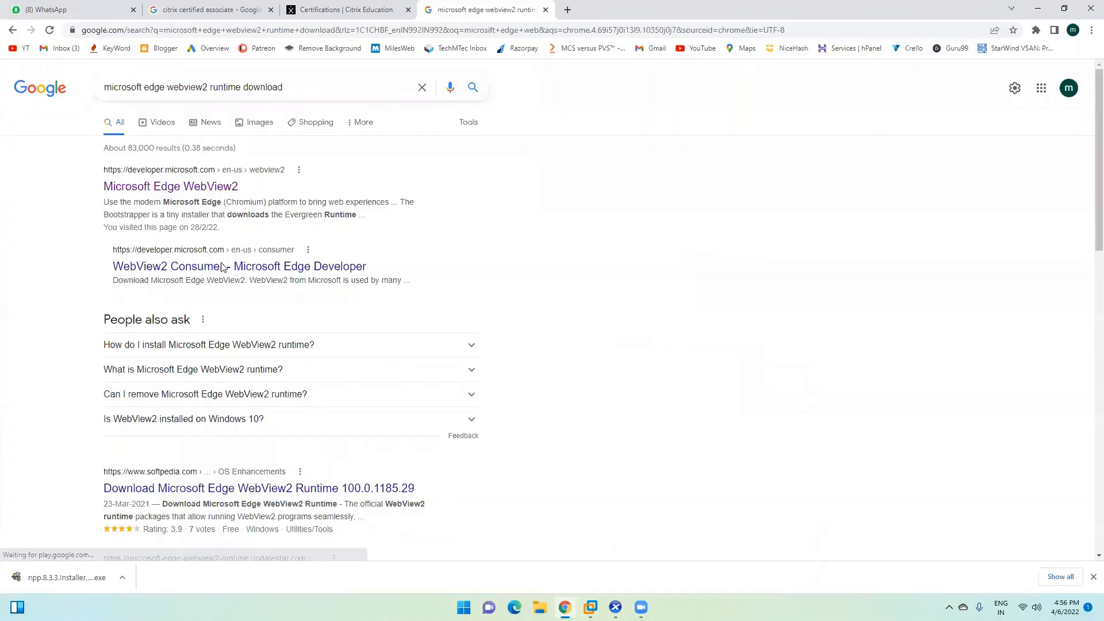
left_click(192, 186)
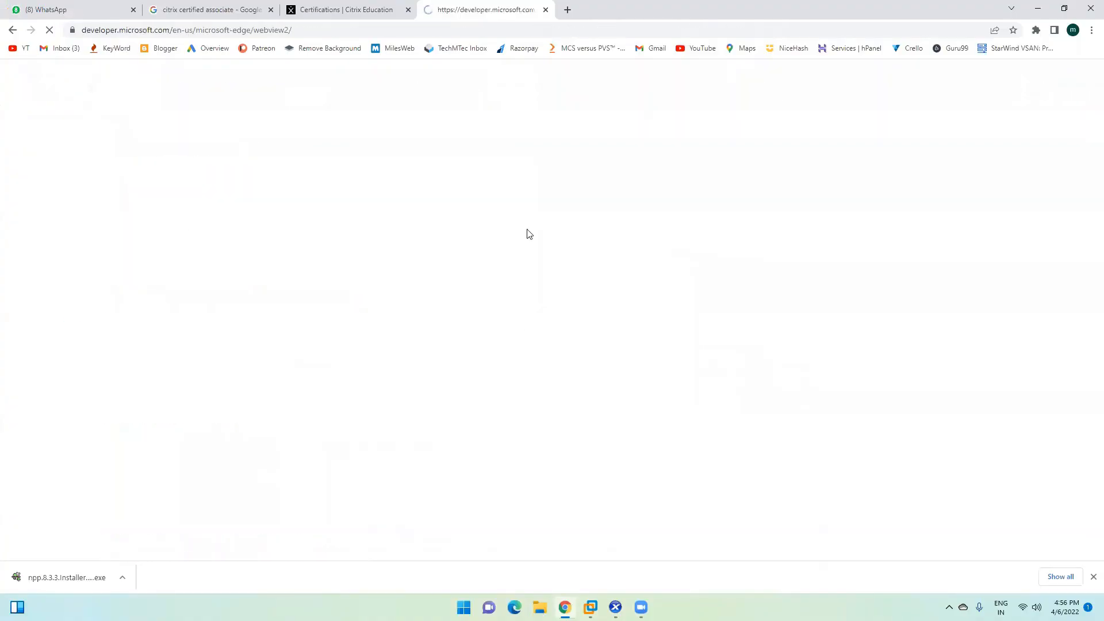
Step: Download the x64 Evergreen Standalone WebView2 Runtime installer, accepting the license terms
scroll(192, 296, "down", 1)
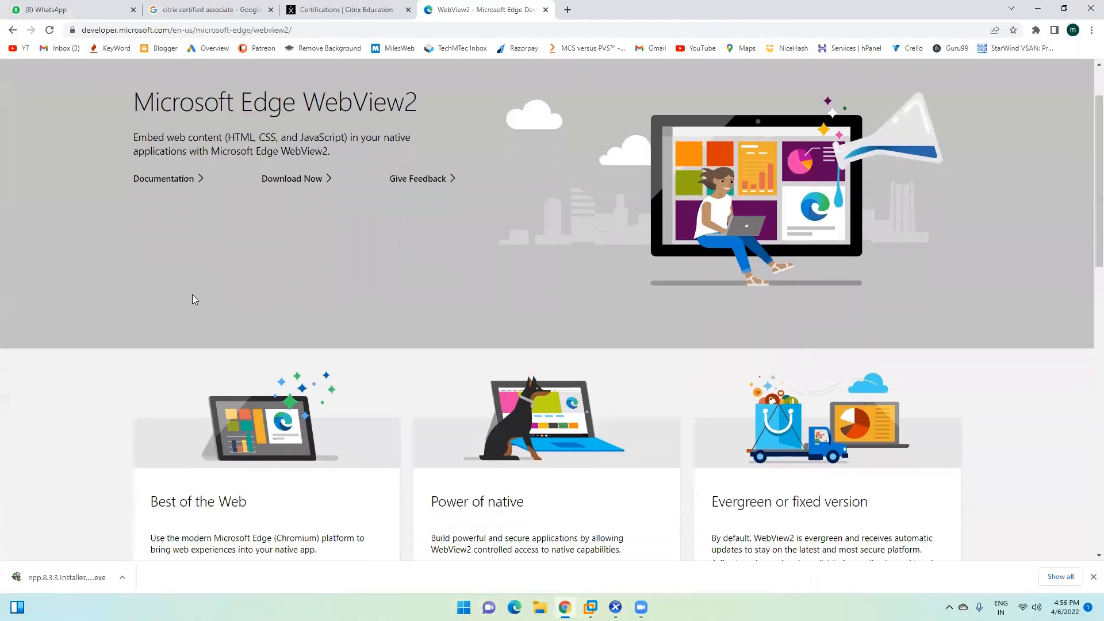
scroll(192, 297, "down", 10)
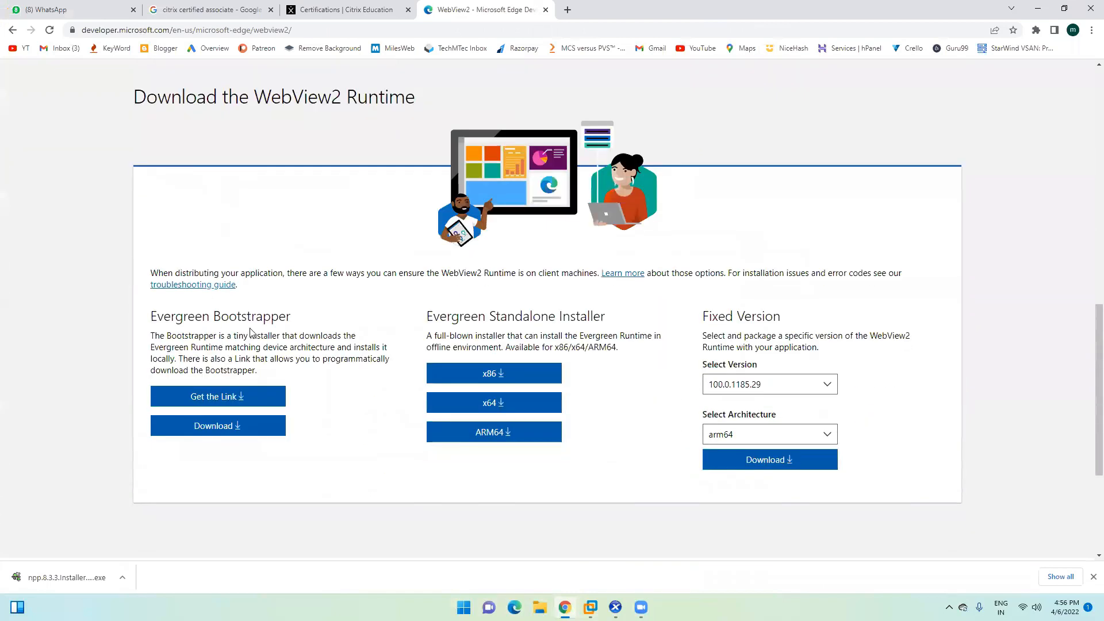
scroll(407, 320, "up", 8)
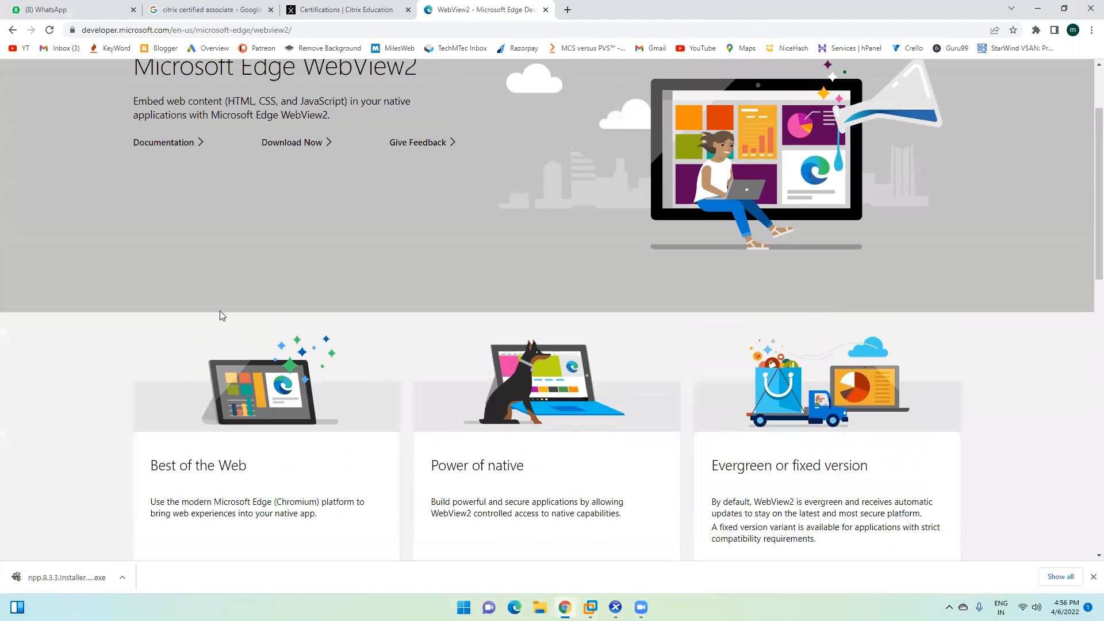
scroll(222, 315, "up", 2)
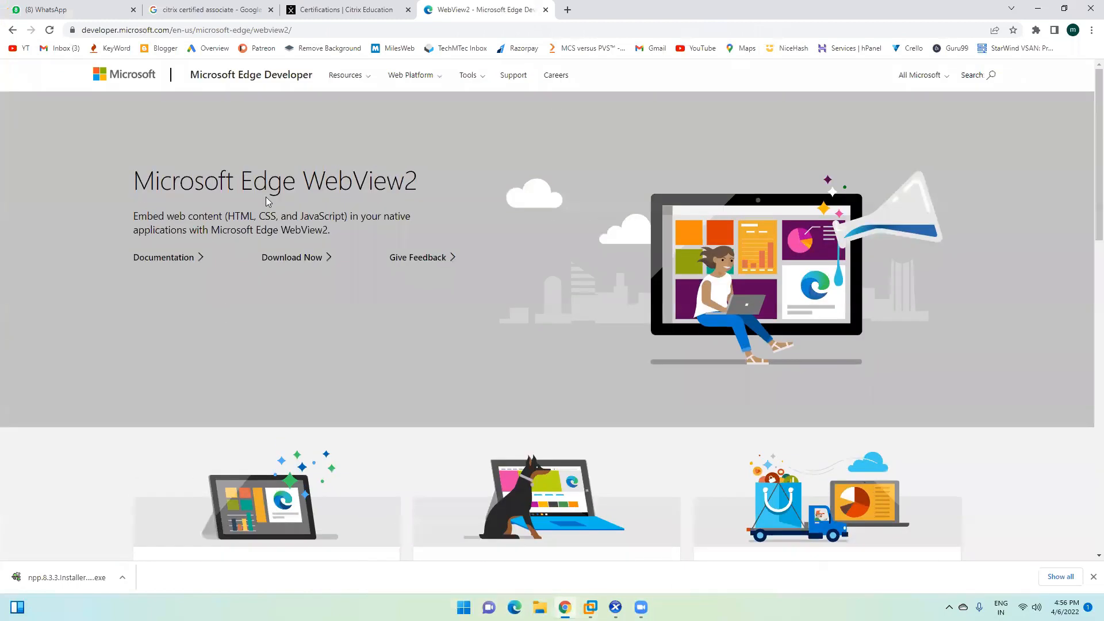
left_click(296, 258)
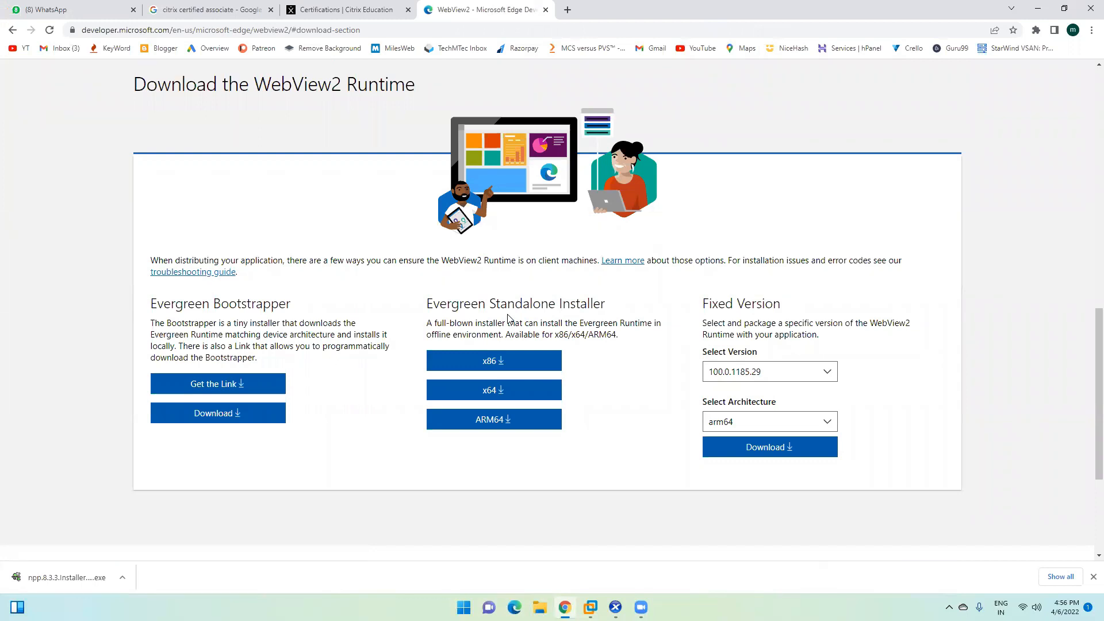
double_click(527, 310)
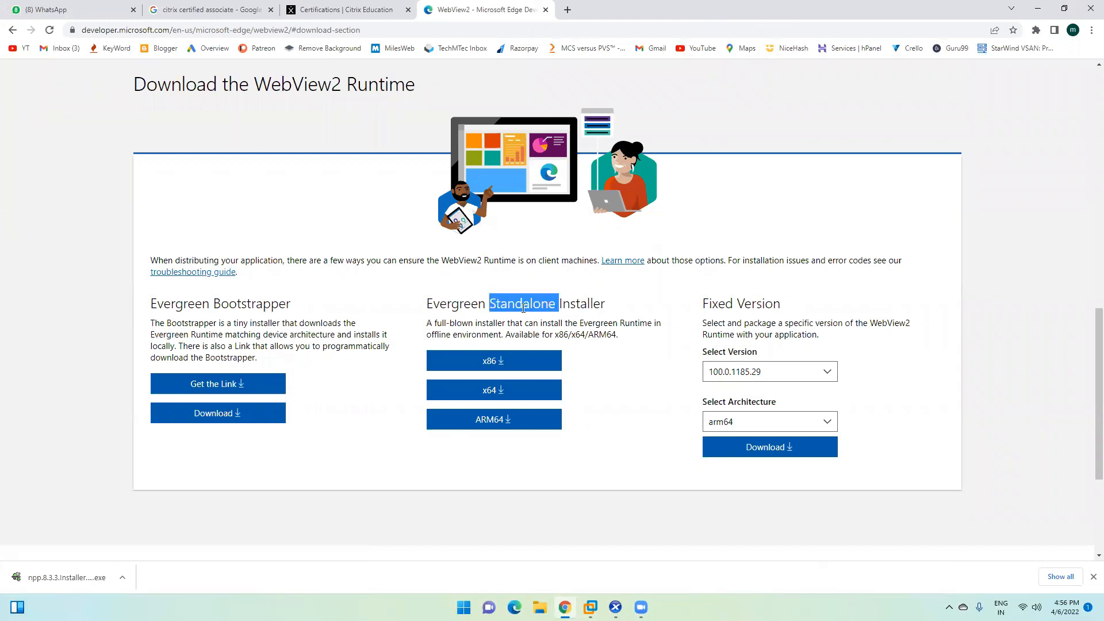
double_click(245, 304)
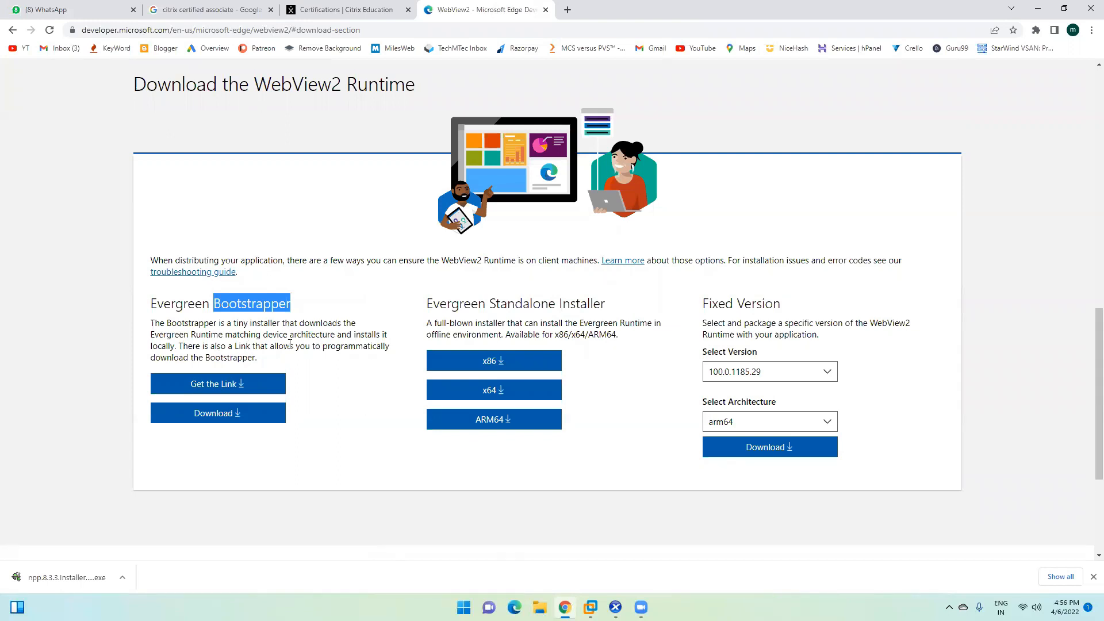
left_click(500, 392)
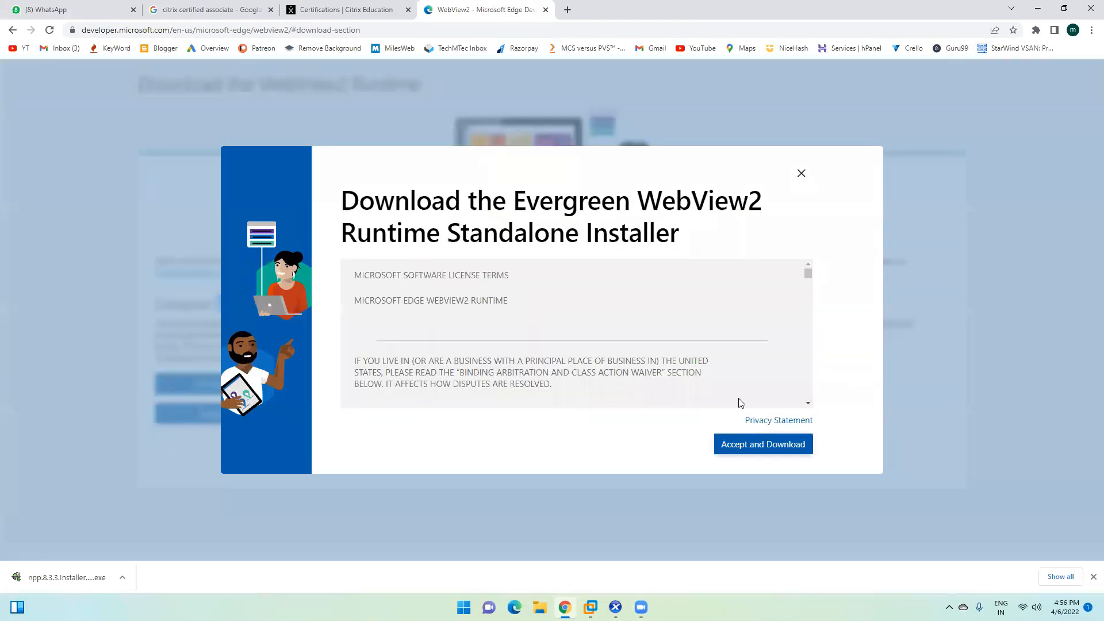
left_click(783, 448)
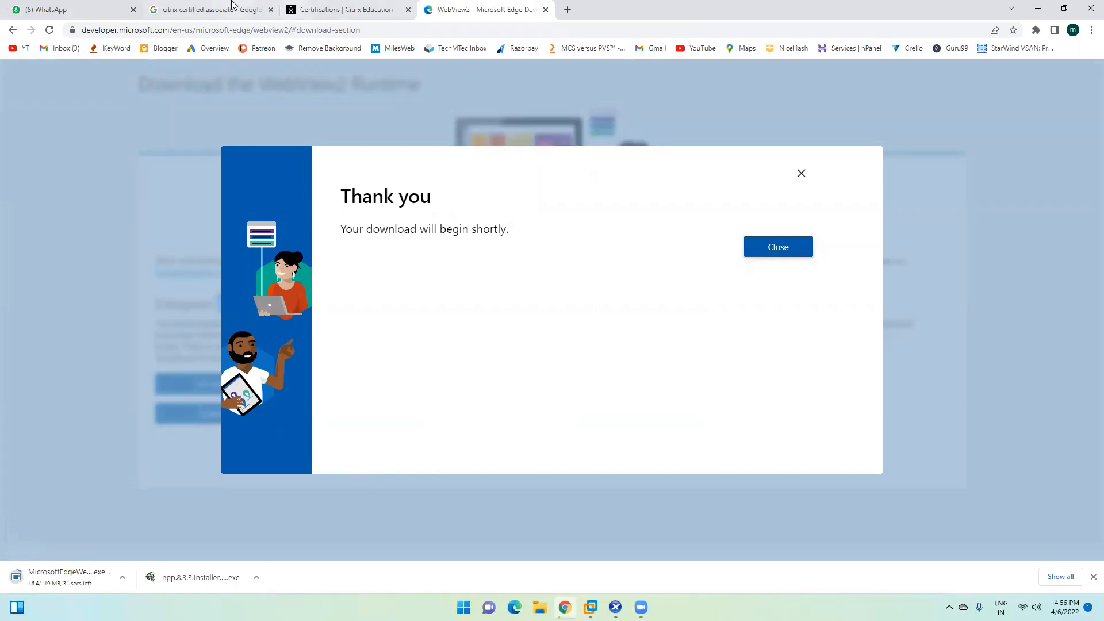
mouse_move(591, 608)
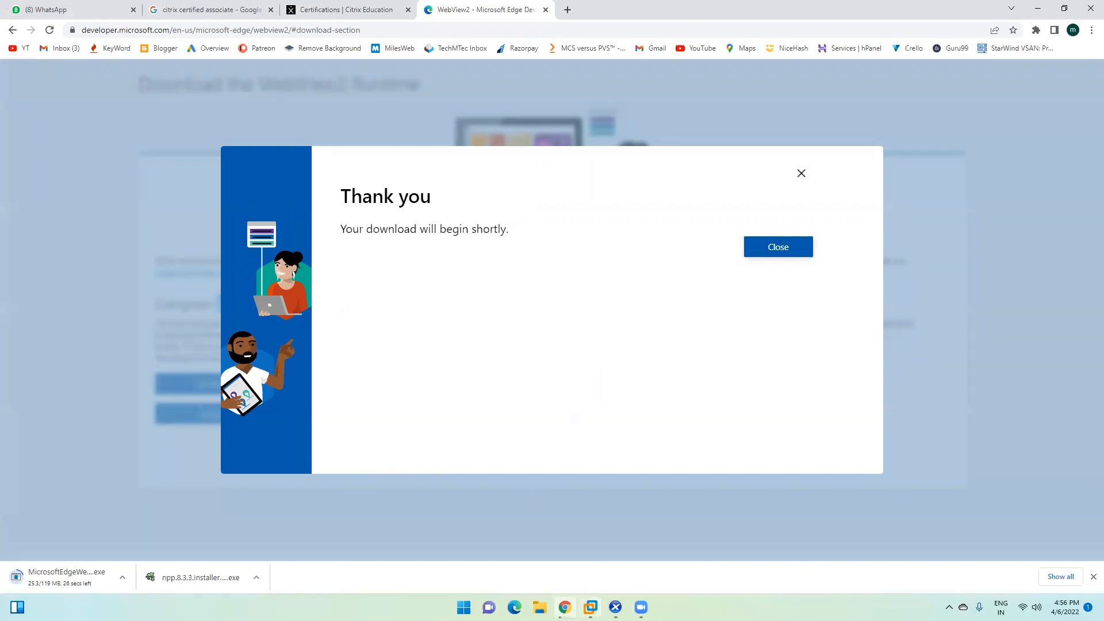
left_click(546, 527)
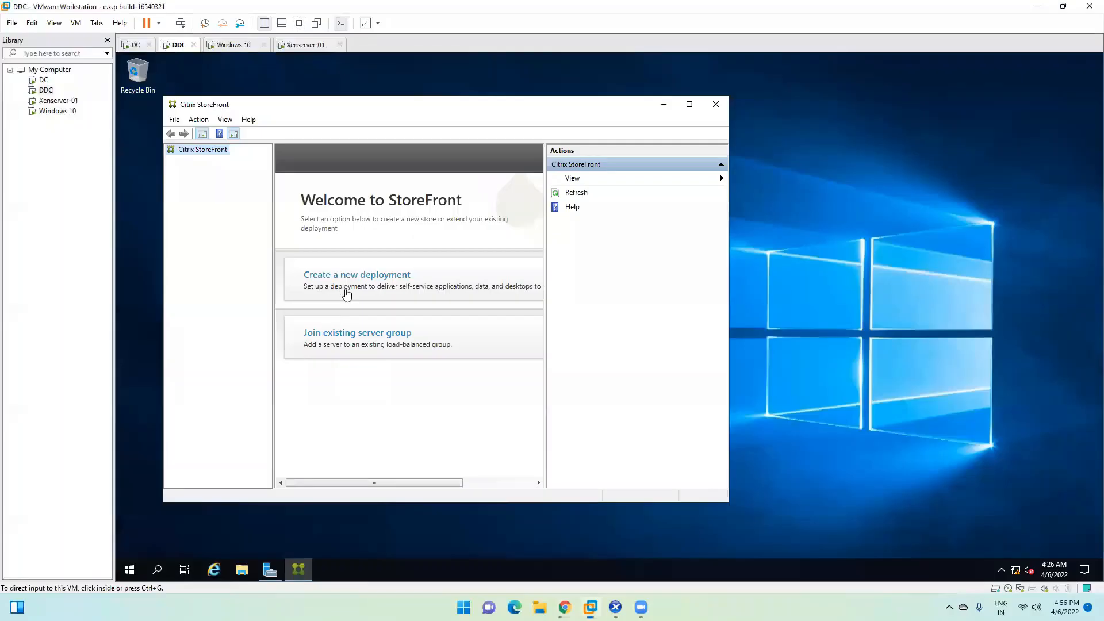
left_click(689, 105)
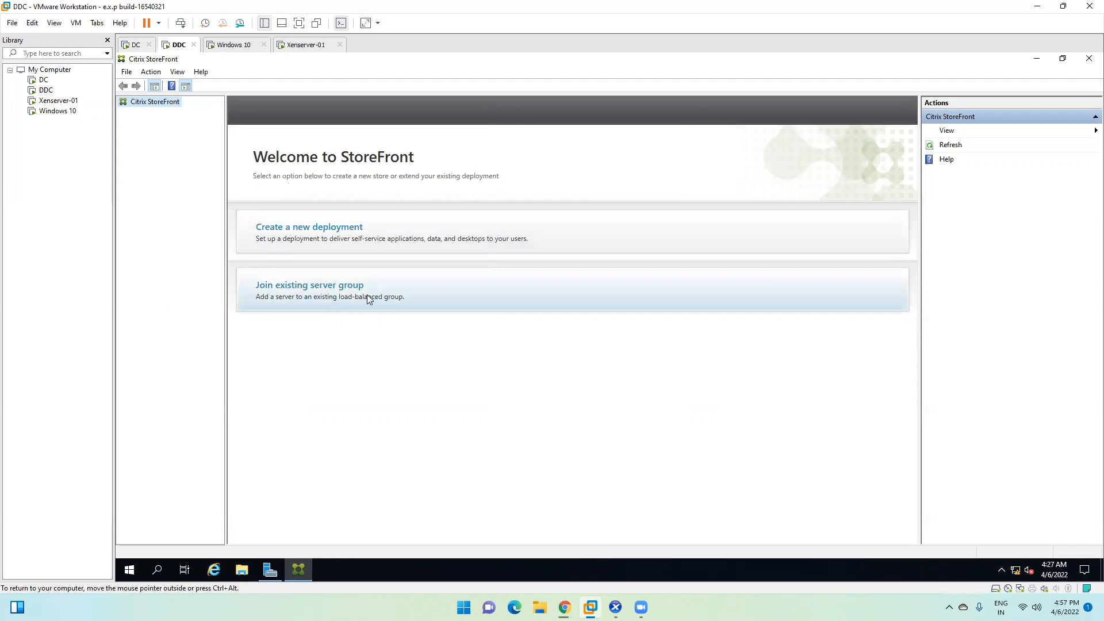
left_click(325, 237)
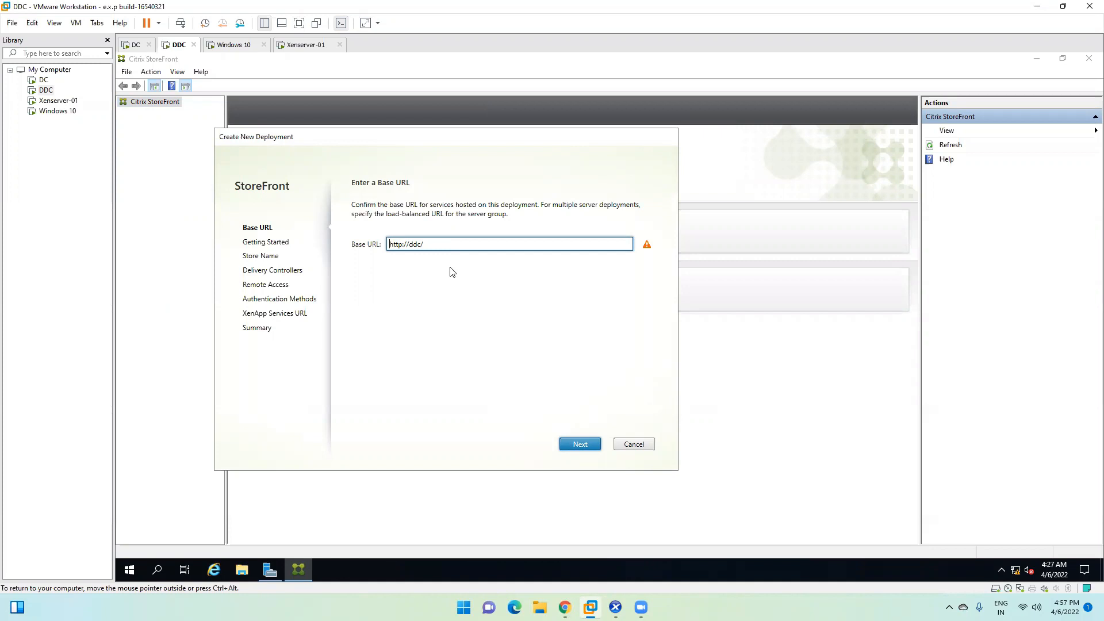
left_click(582, 446)
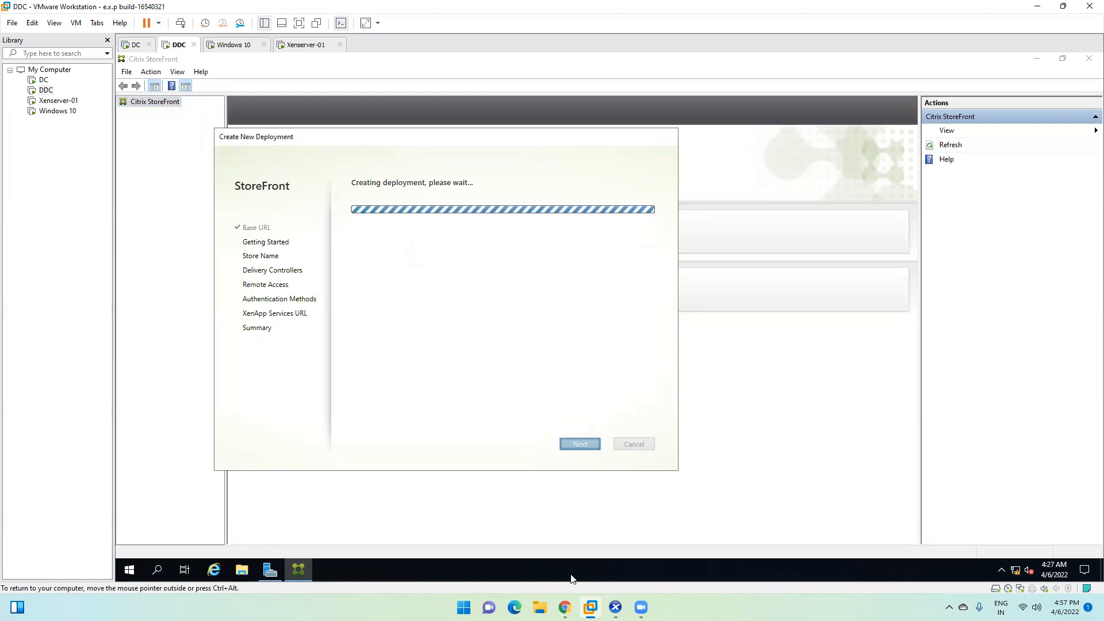
left_click(566, 608)
Step: Reveal the downloaded WebView2 installer in its host folder and copy it
left_click(122, 578)
left_click(165, 540)
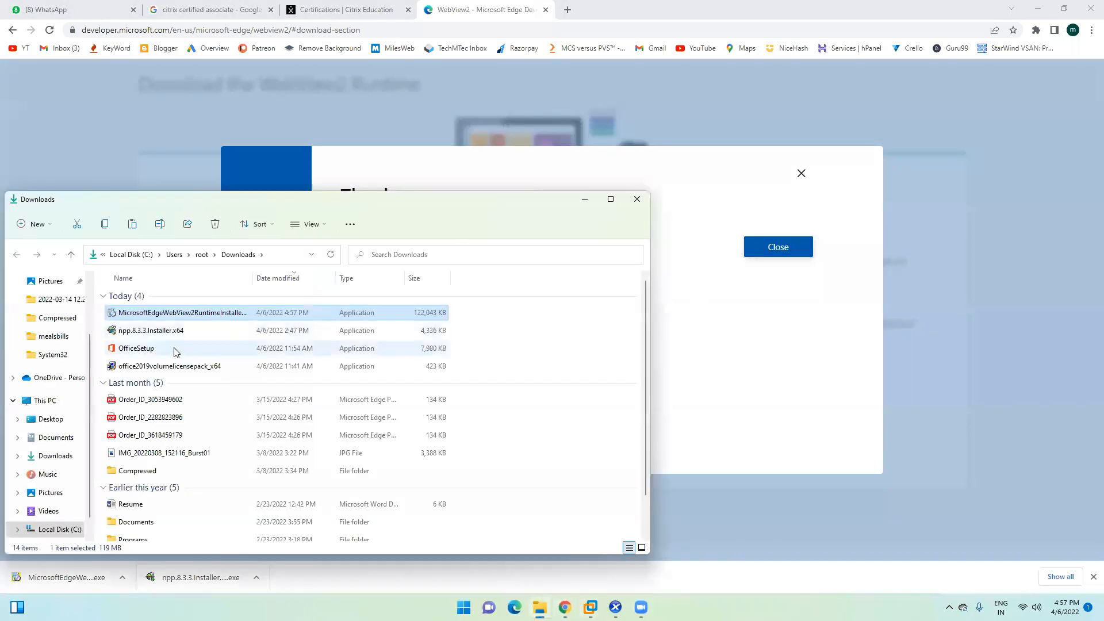
right_click(174, 314)
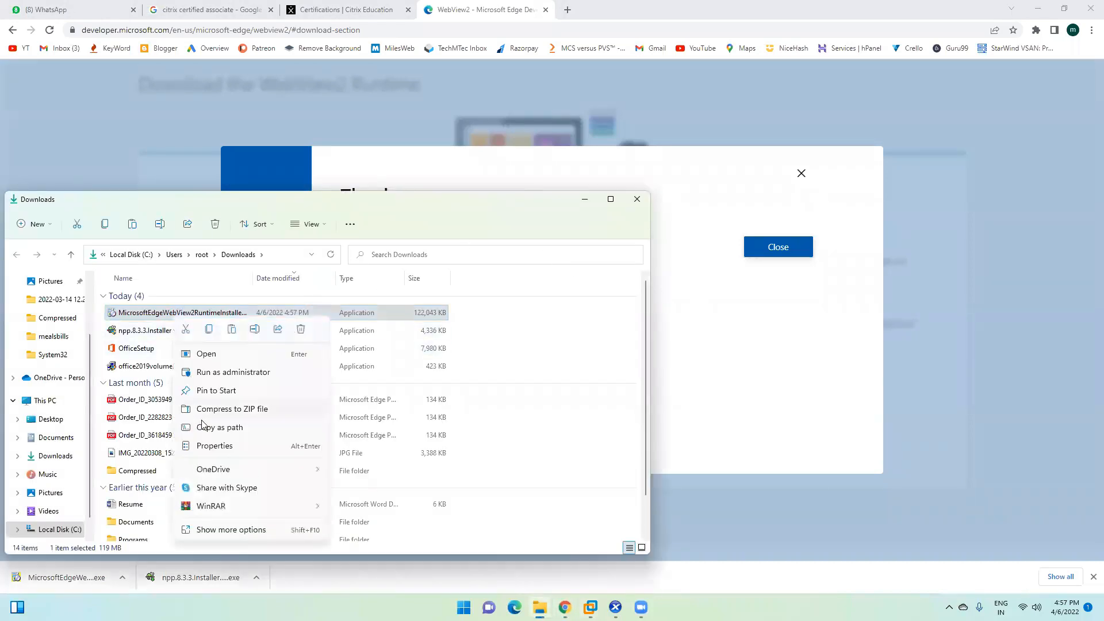
left_click(210, 330)
mouse_move(591, 607)
left_click(537, 520)
Step: Paste the WebView2 installer into C:\Software on the DDC machine
left_click(244, 570)
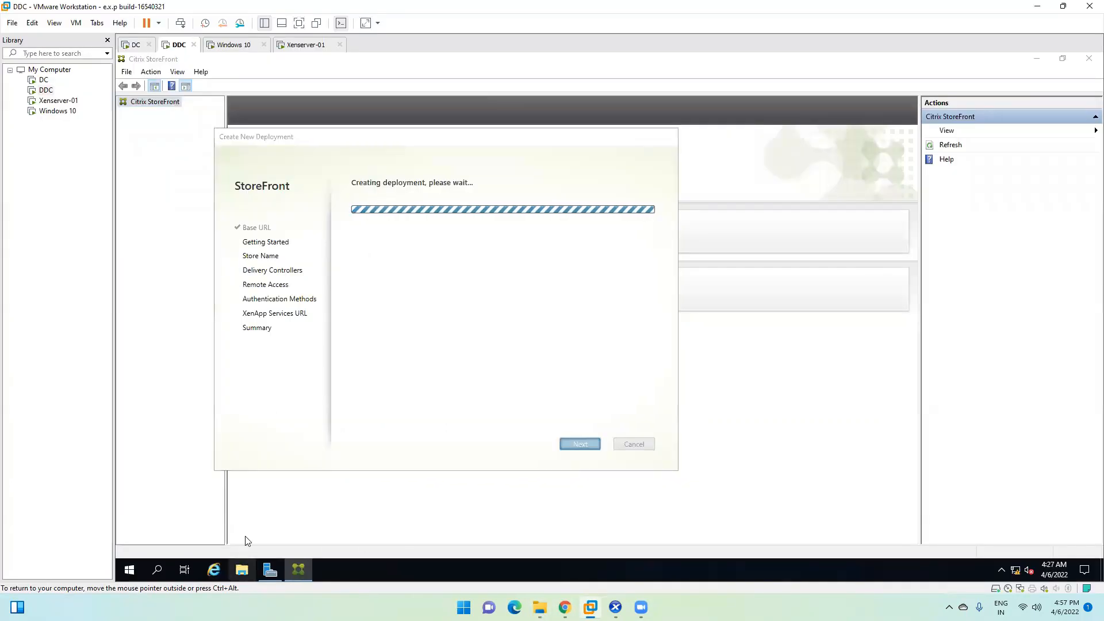
left_click(339, 294)
double_click(432, 335)
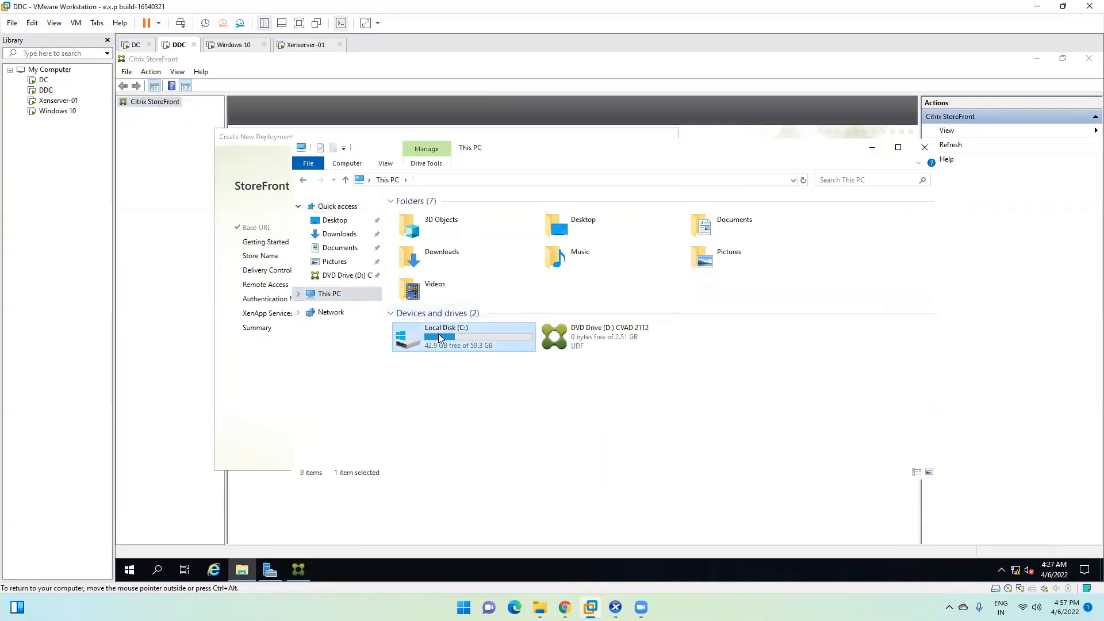
double_click(424, 264)
right_click(491, 310)
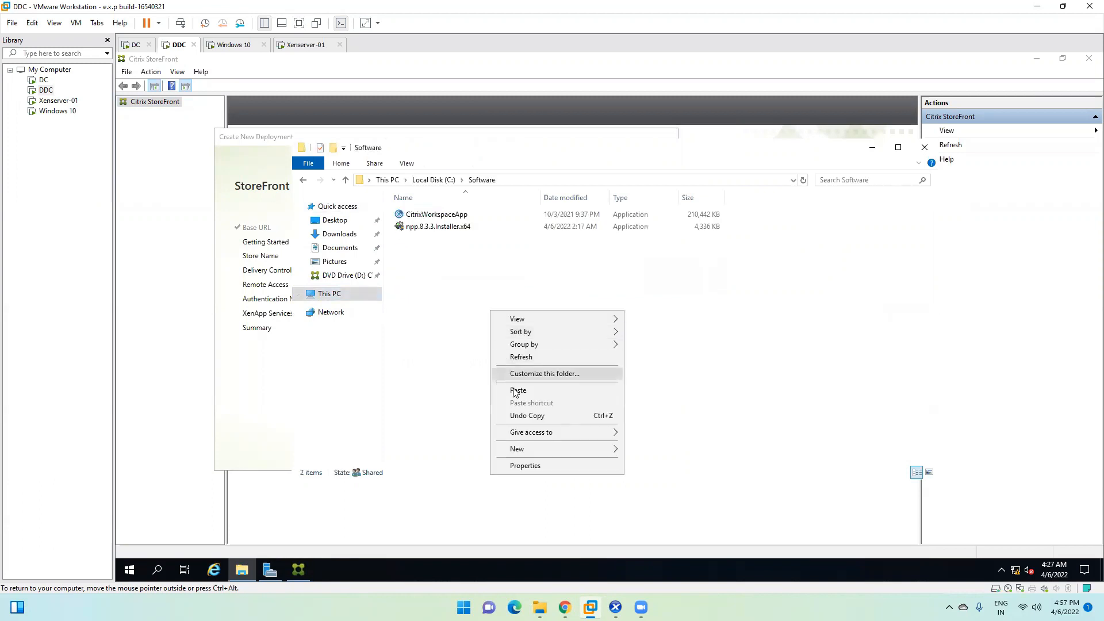
left_click(516, 392)
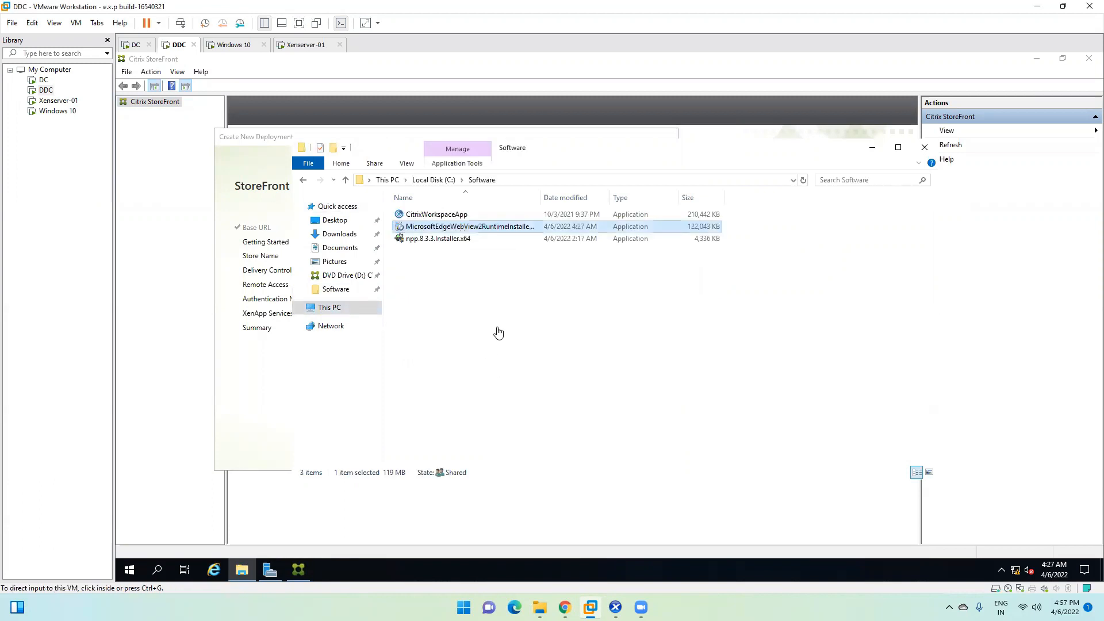
Step: On Windows 10, dismiss the Citrix Workspace error and open the \\ddc\Software share
left_click(304, 45)
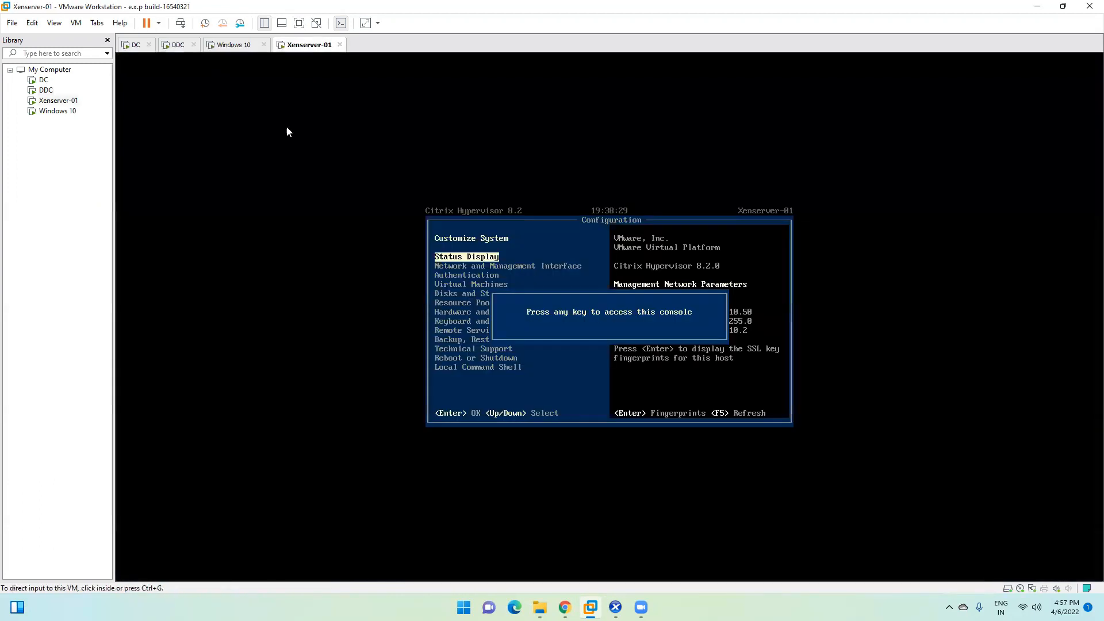
left_click(234, 45)
left_click(746, 354)
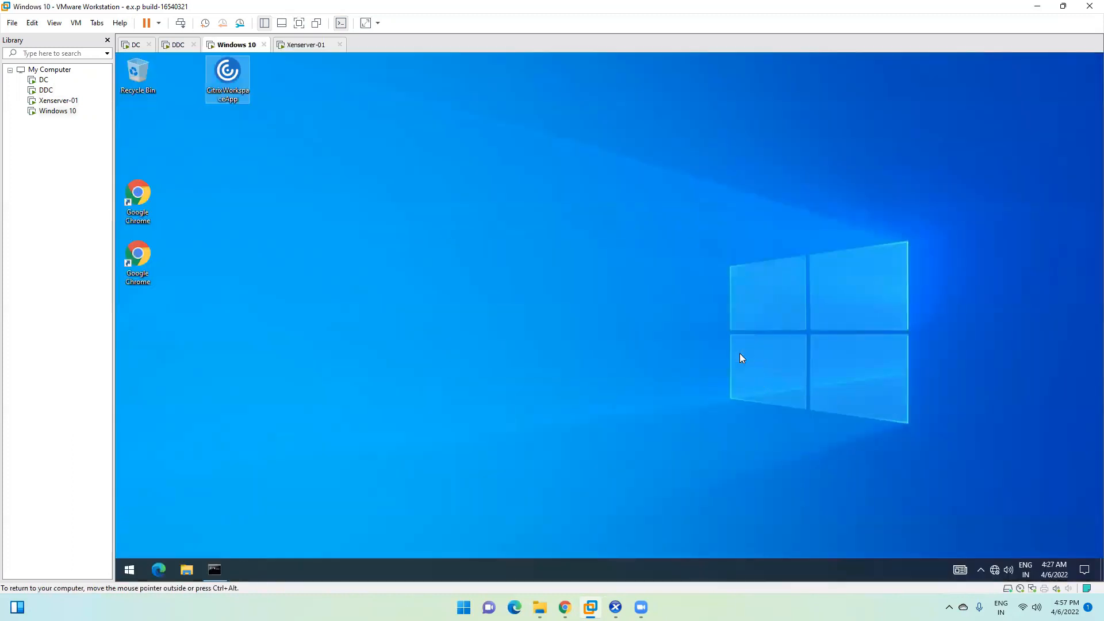
key("super+r")
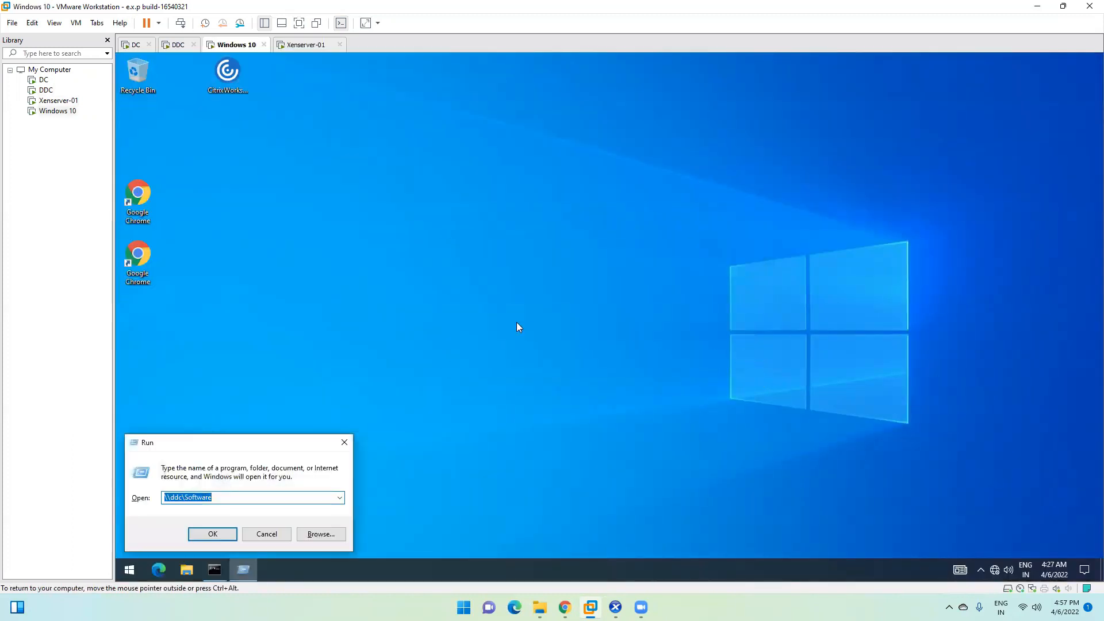
key("Return")
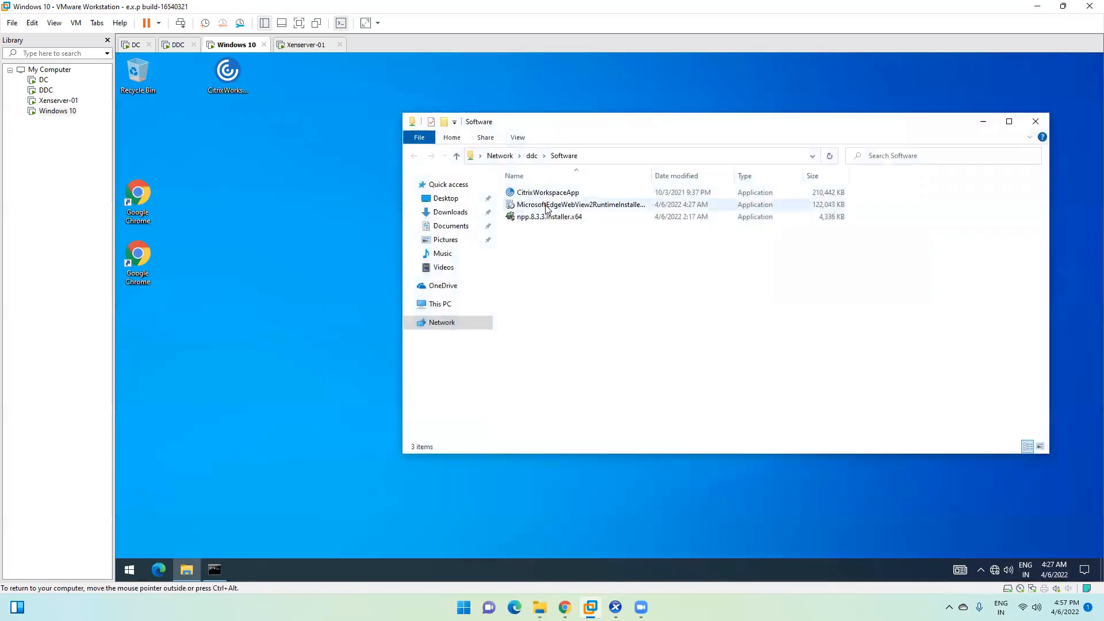
Step: Copy the WebView2 installer onto the Windows 10 desktop and launch it
left_click(546, 208)
left_click(246, 168)
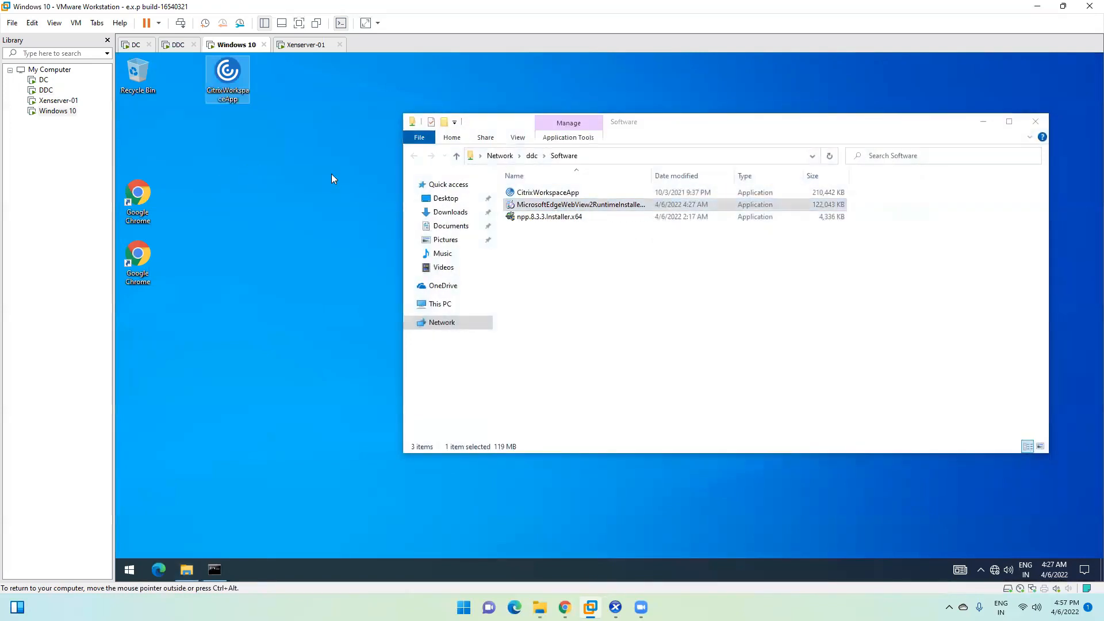
key("ctrl+v")
double_click(273, 140)
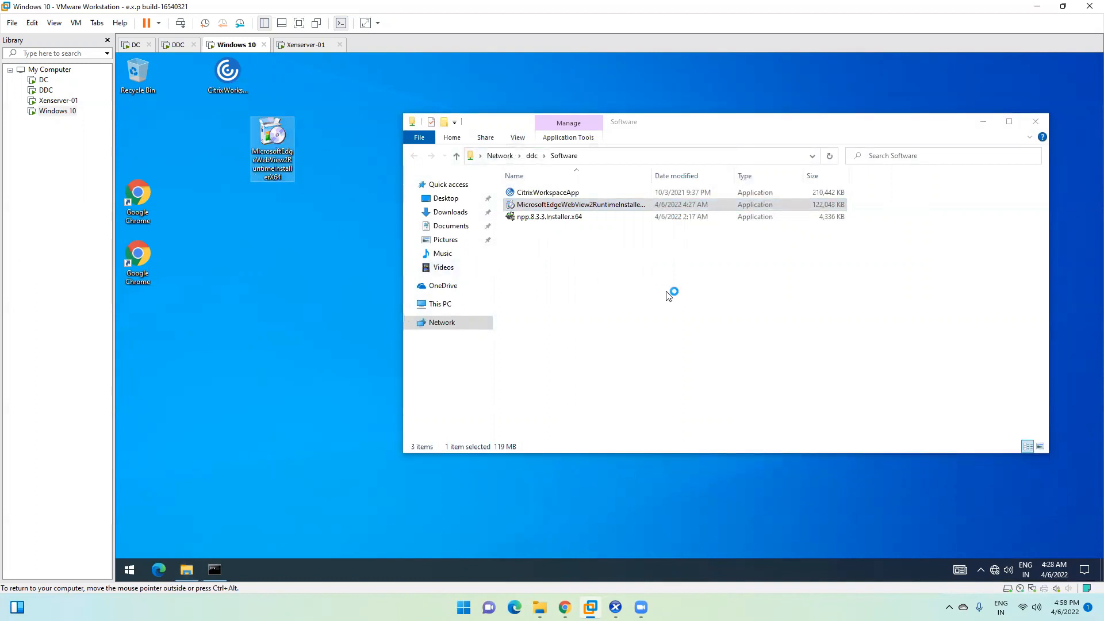
Step: Close the leftover file windows on both VMs and check the StoreFront deployment progress on DDC
left_click(984, 122)
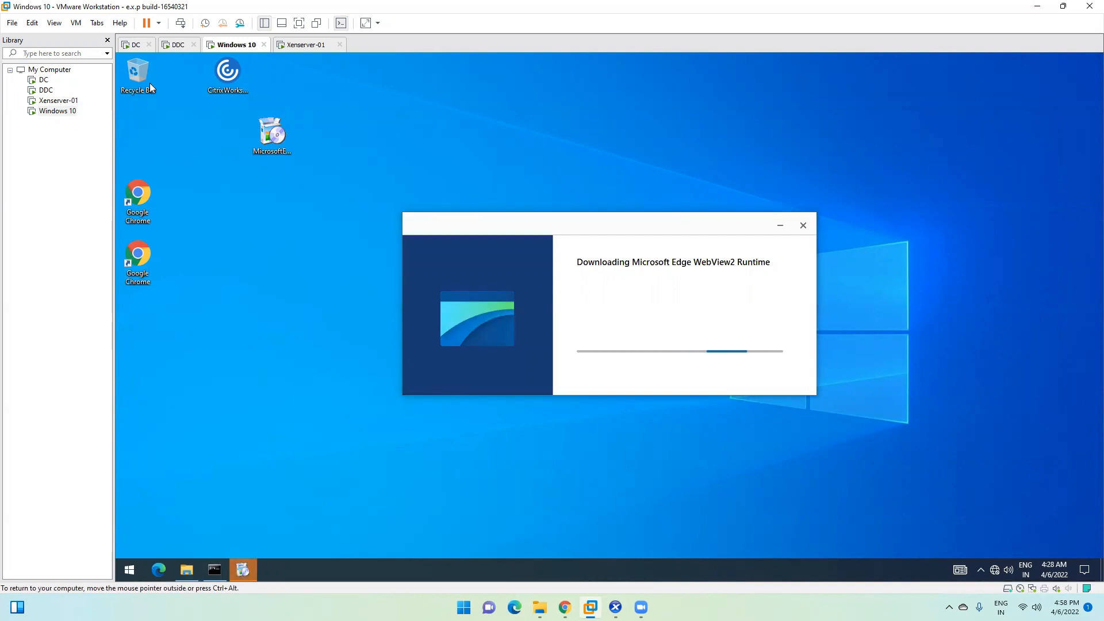
left_click(179, 45)
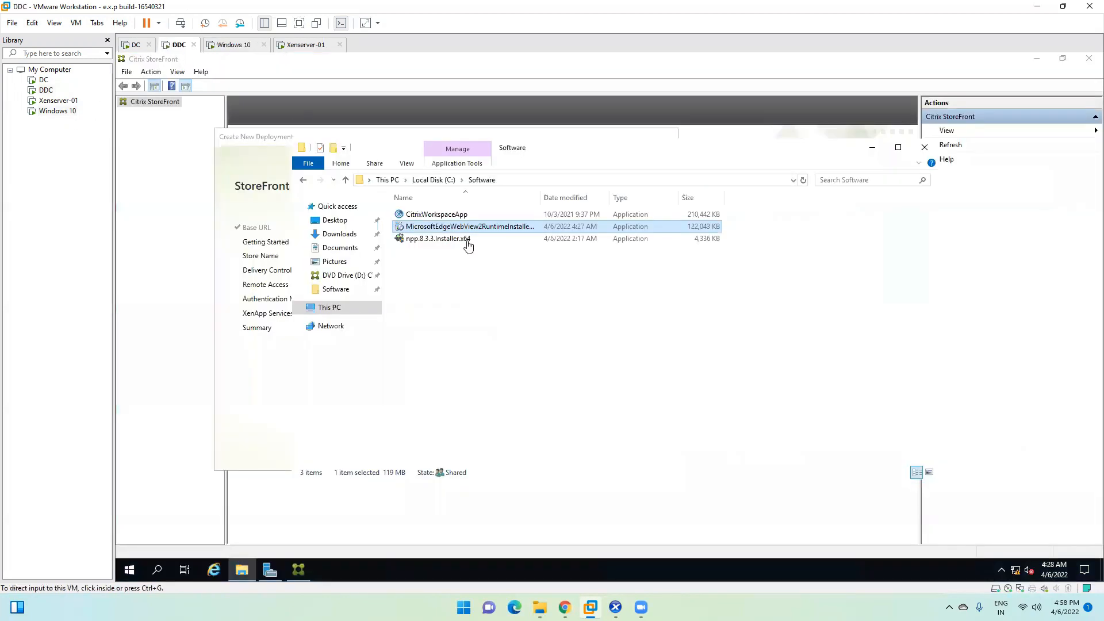
left_click(924, 148)
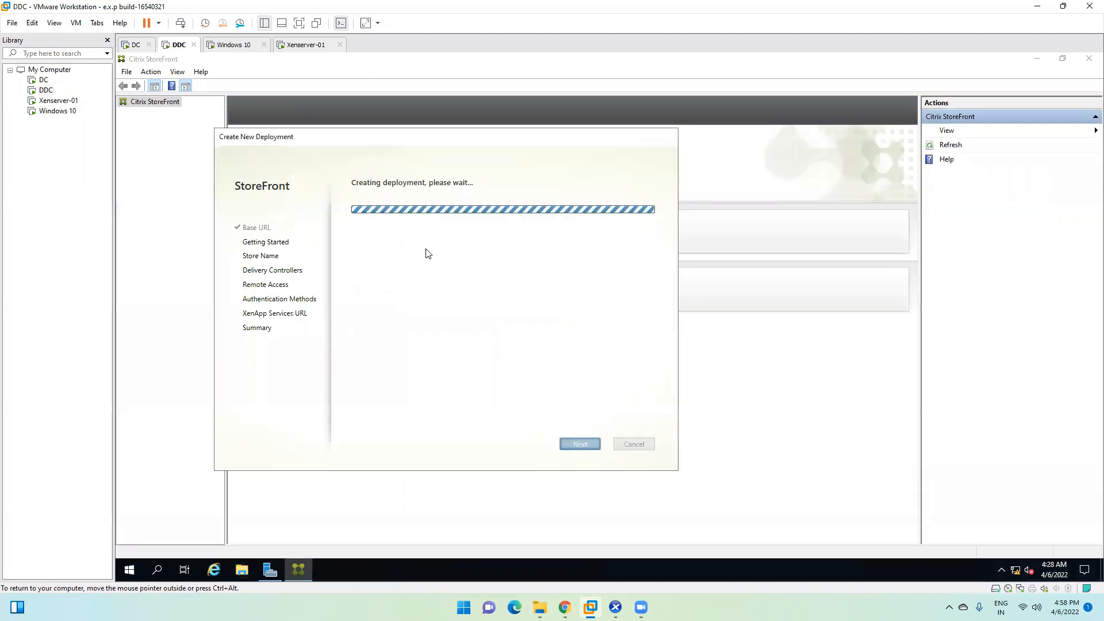
left_click(240, 44)
left_click_drag(594, 224, 727, 158)
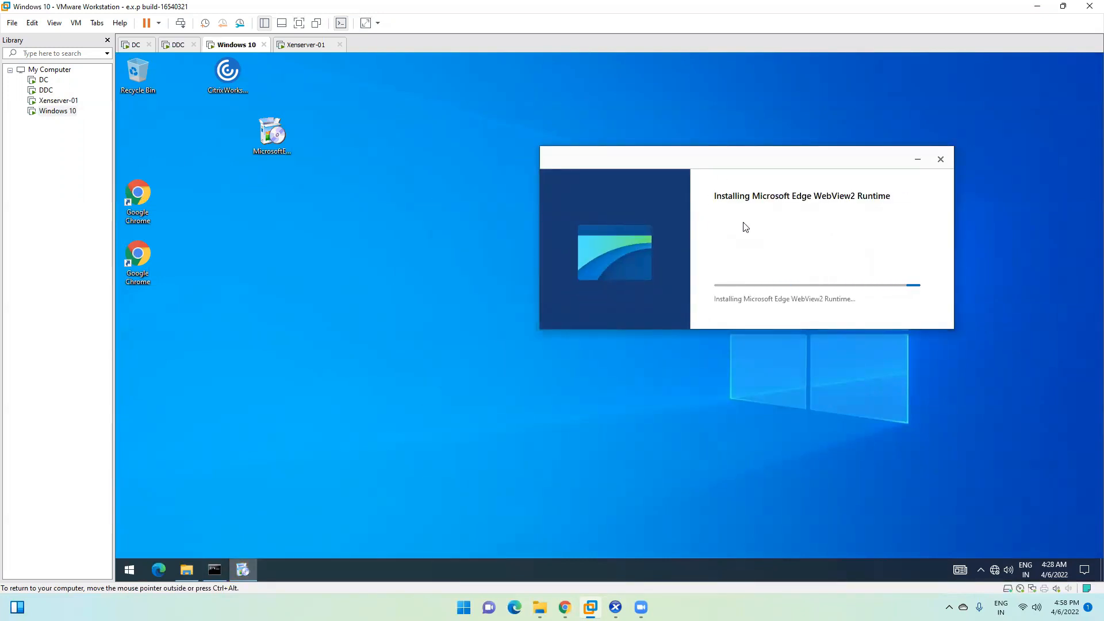
left_click(164, 45)
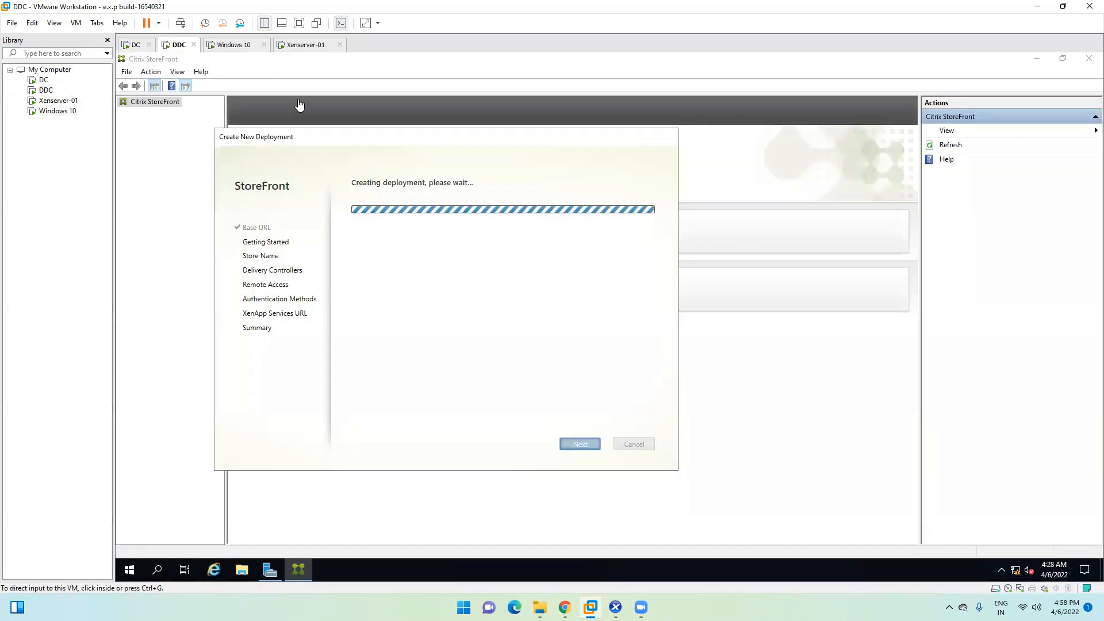
left_click(240, 50)
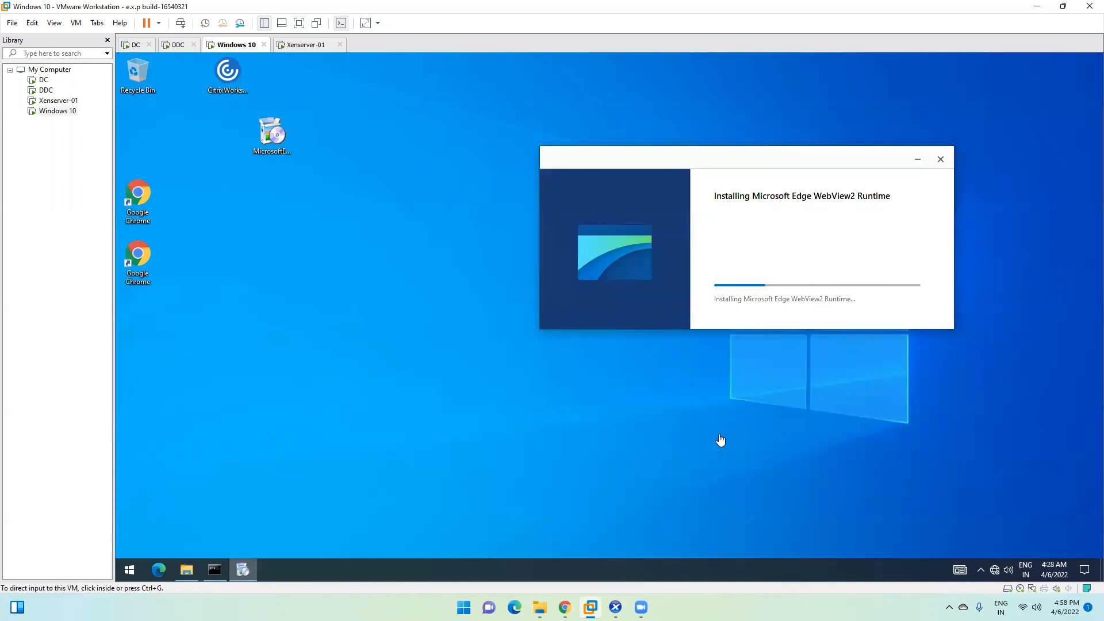
Step: Open Task Manager on Windows 10 to review CPU and memory performance, then close it
right_click(720, 567)
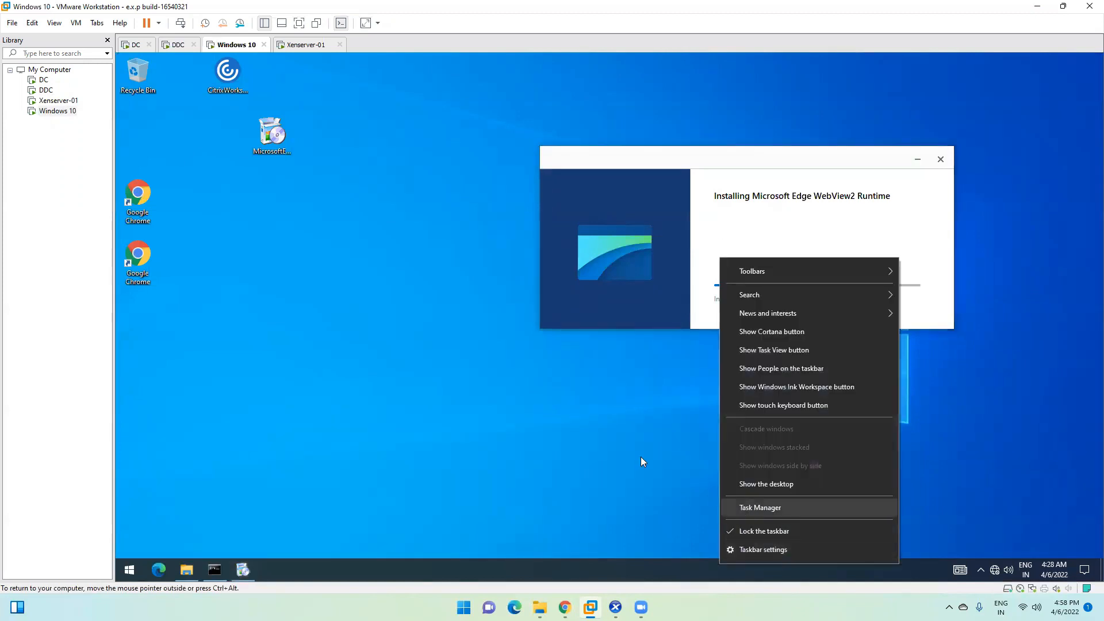
left_click(773, 508)
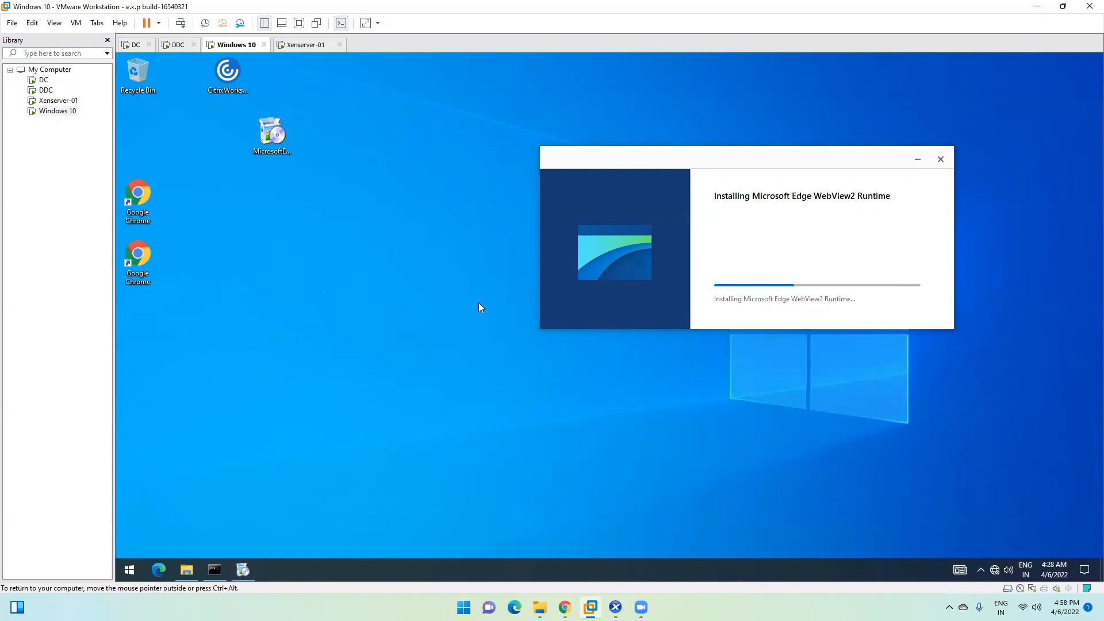
left_click(192, 179)
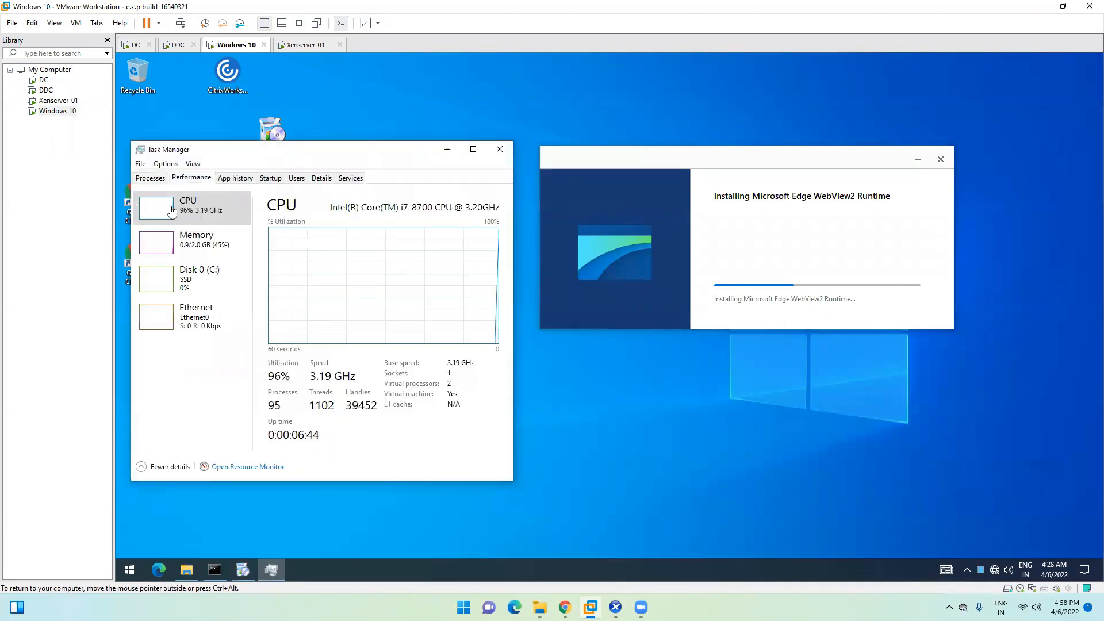
left_click(195, 242)
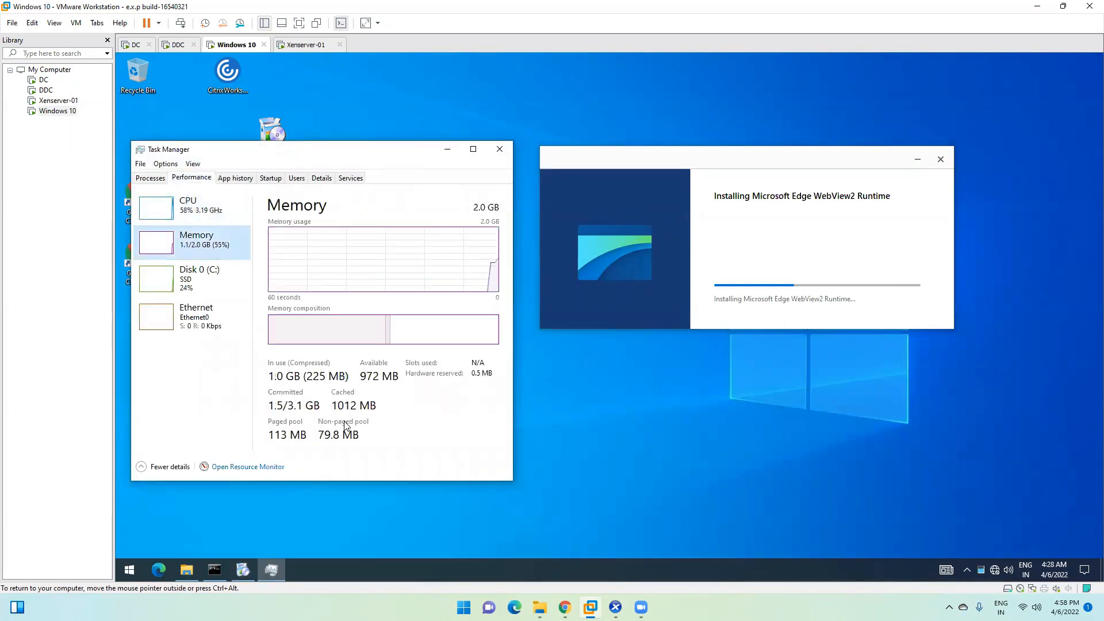
left_click(498, 148)
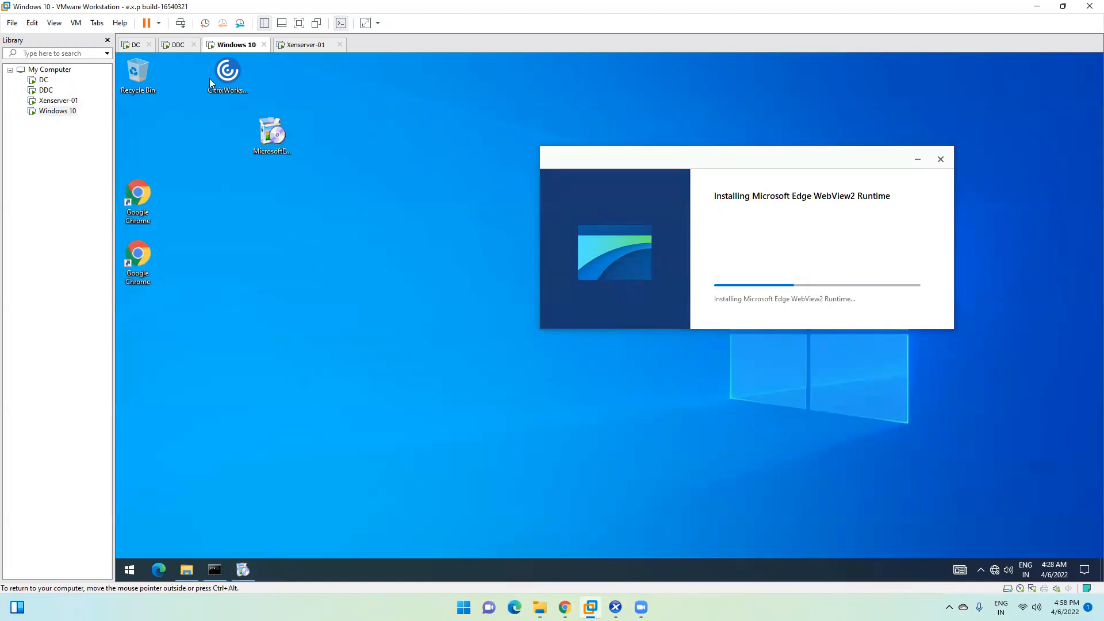
Step: Switch to the DDC virtual machine, where the StoreFront Create Store wizard waits at Getting Started
left_click(178, 45)
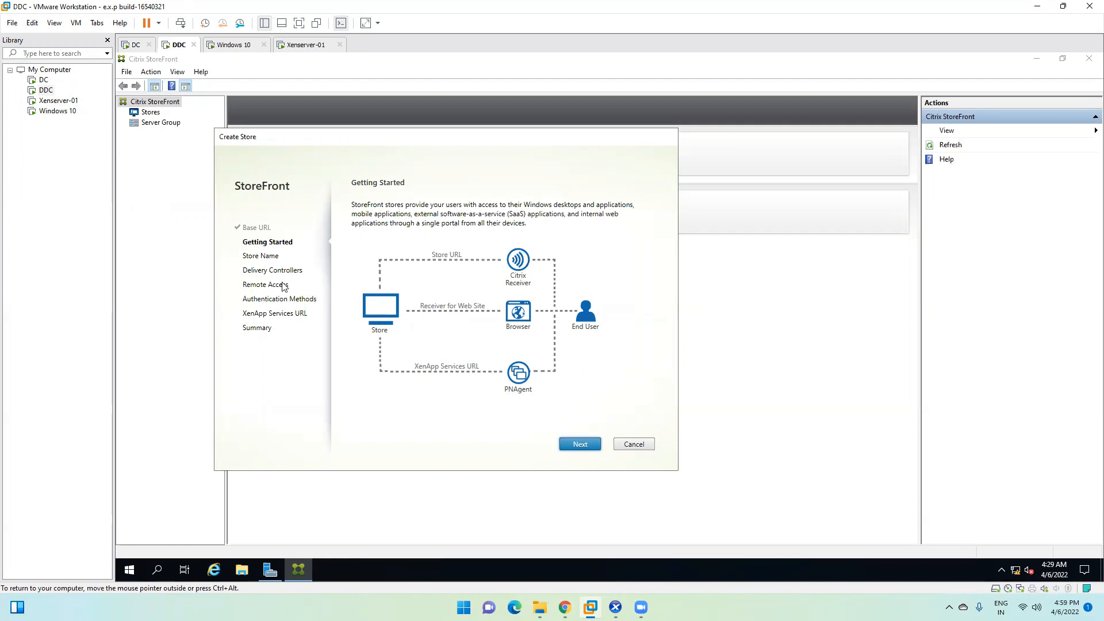
Step: Move past Getting Started and enter 'Indore' as the store name
left_click(583, 441)
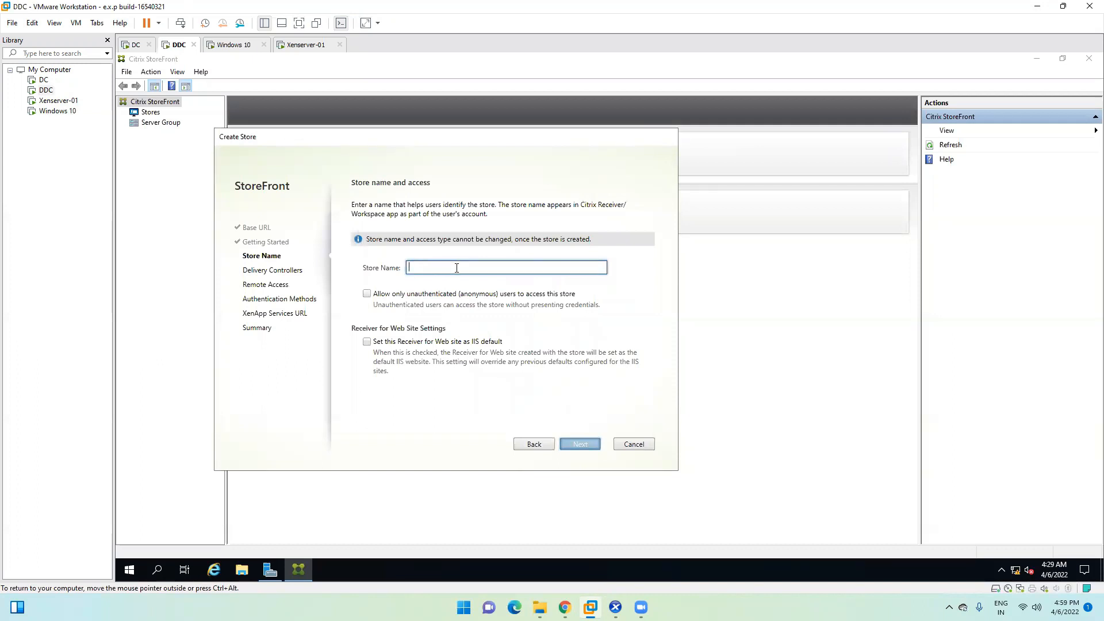
type("Indore")
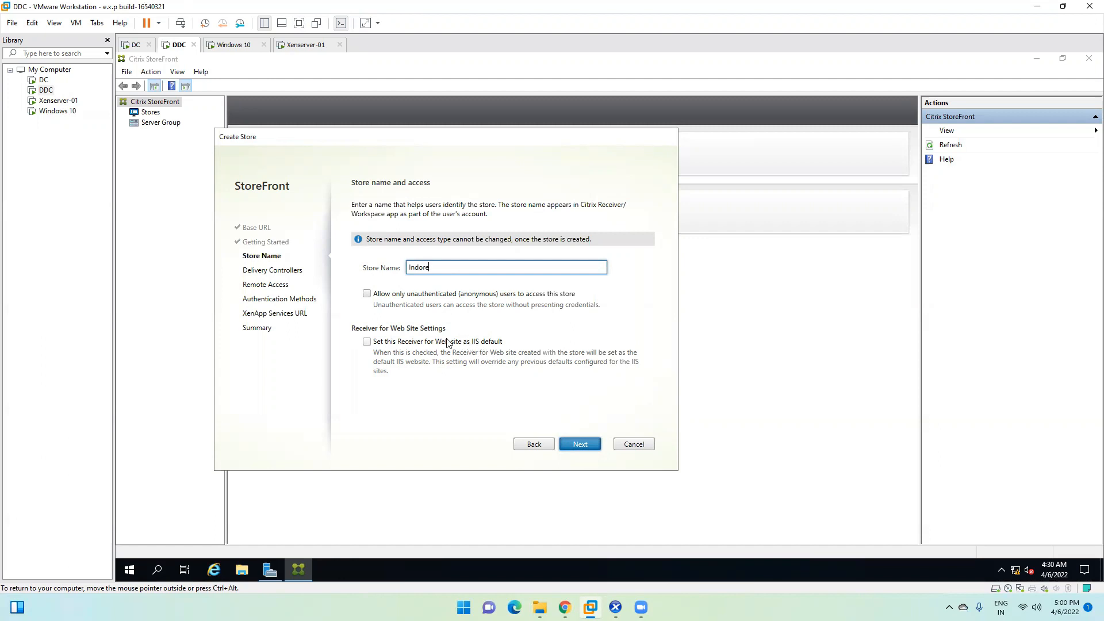
Step: Add delivery controller 'Controller' for server ddc.abc.com using HTTP on port 80
left_click(578, 445)
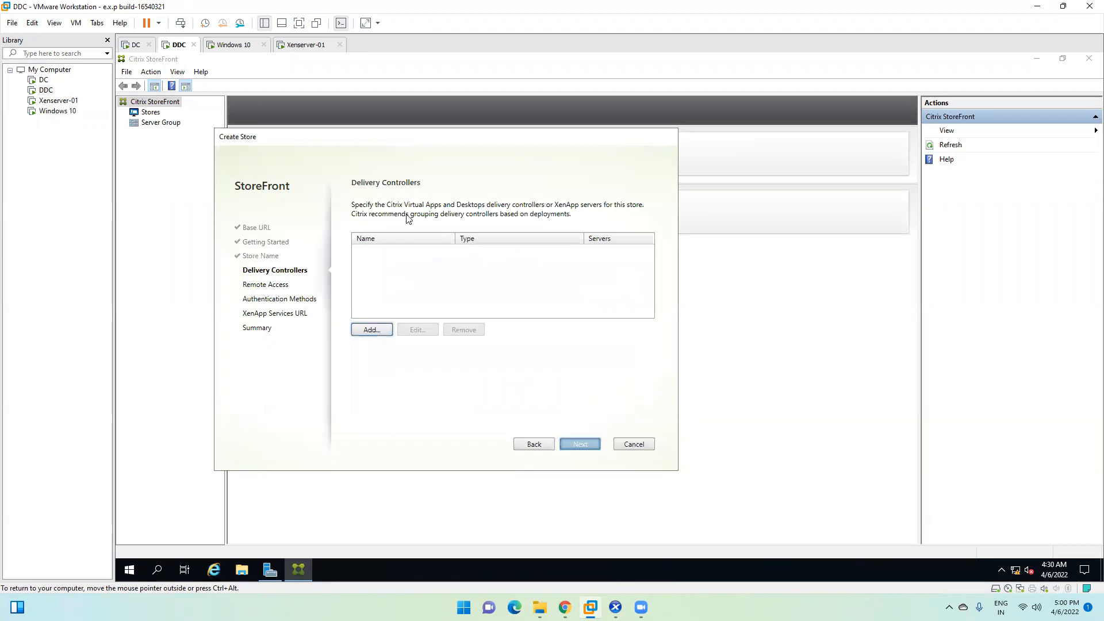
left_click(371, 331)
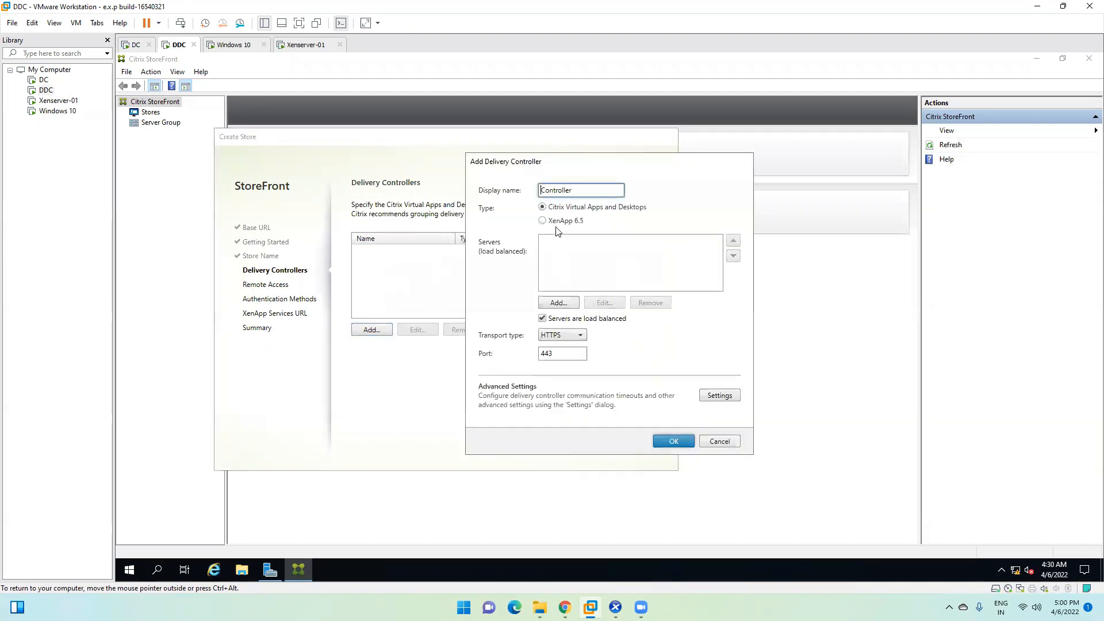
left_click(558, 304)
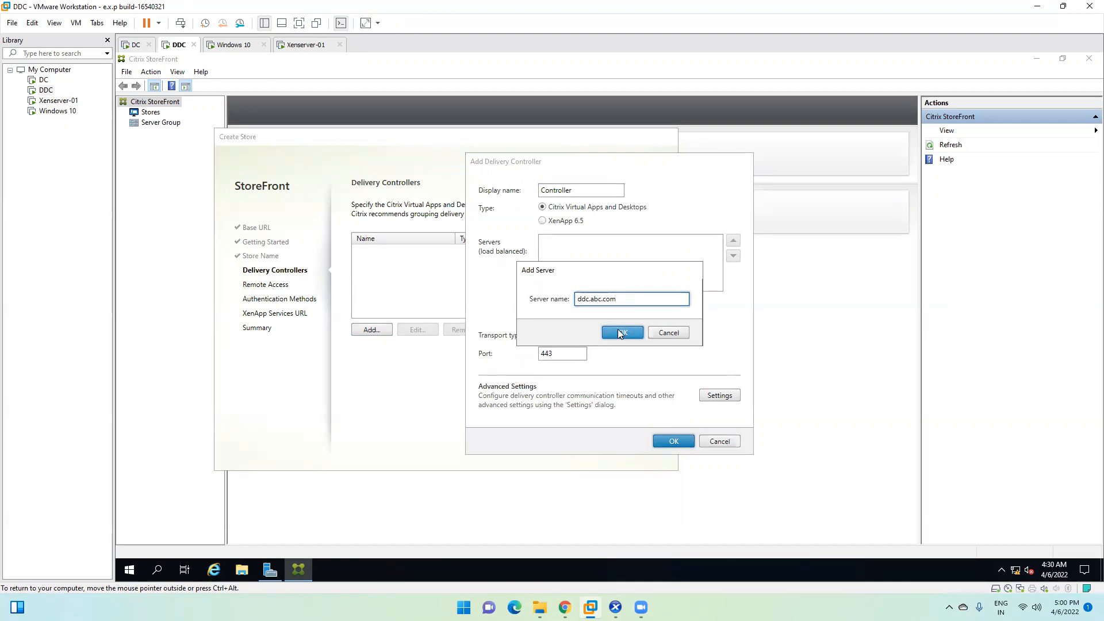
left_click(622, 334)
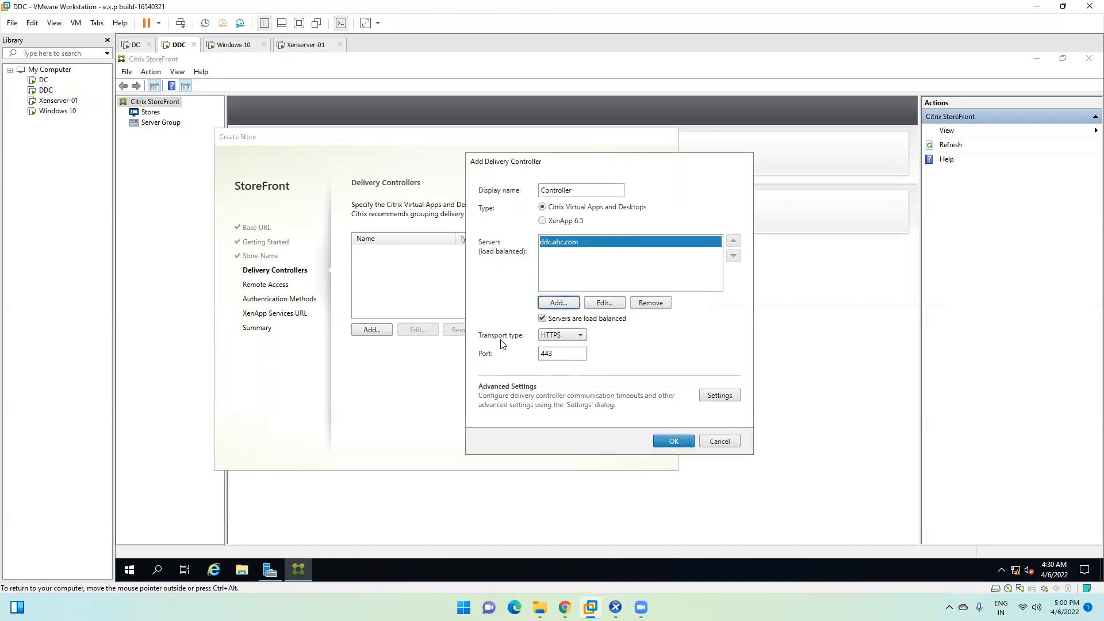
left_click(566, 336)
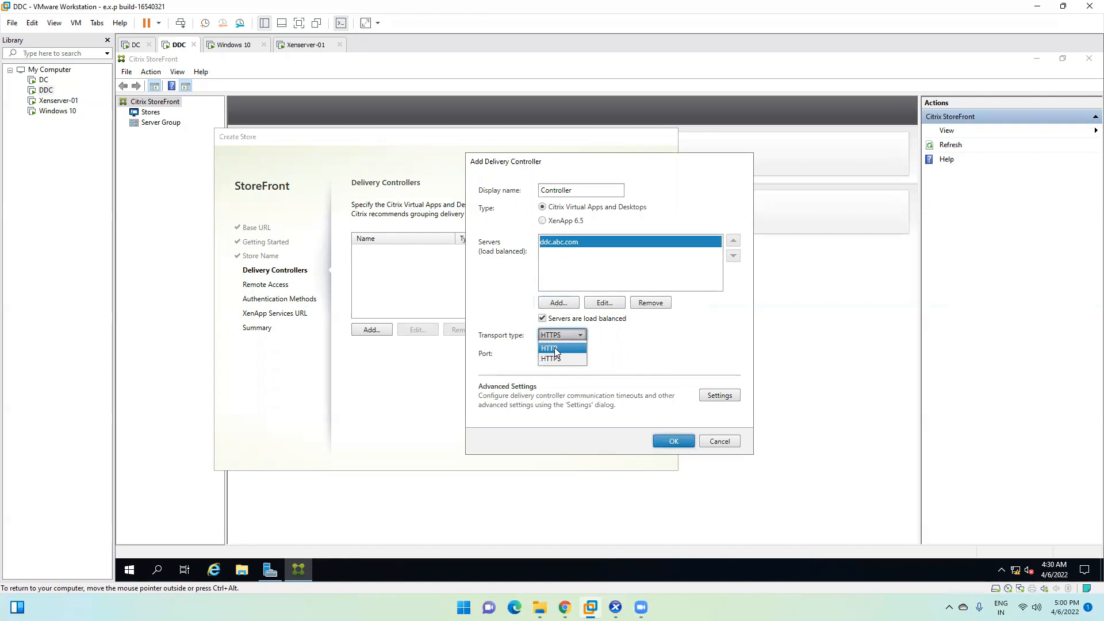
left_click(555, 347)
left_click(561, 353)
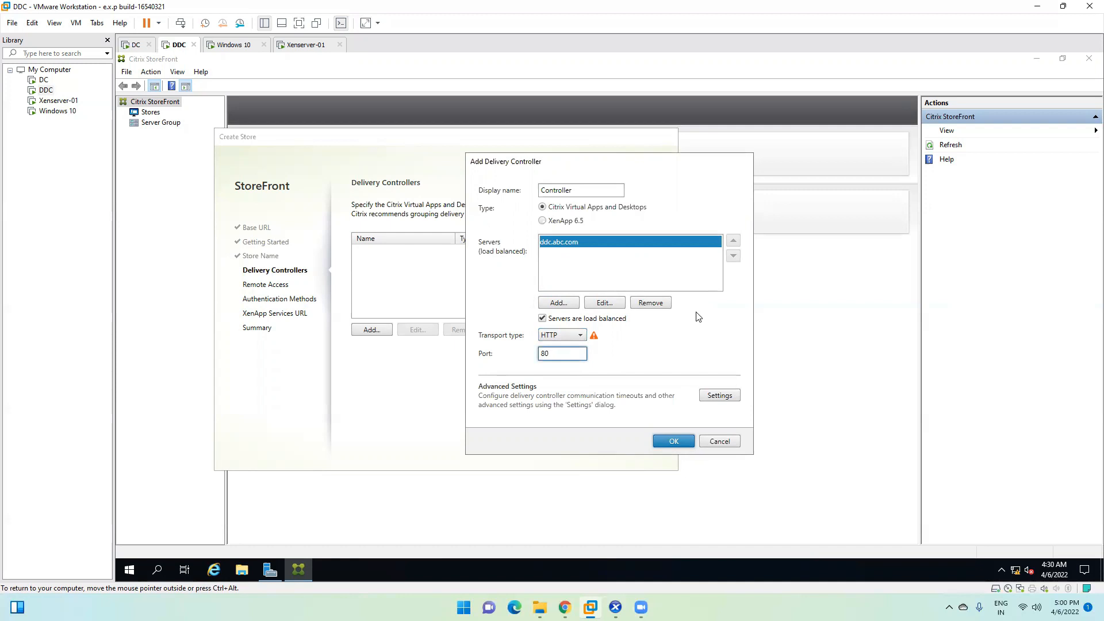
left_click(673, 441)
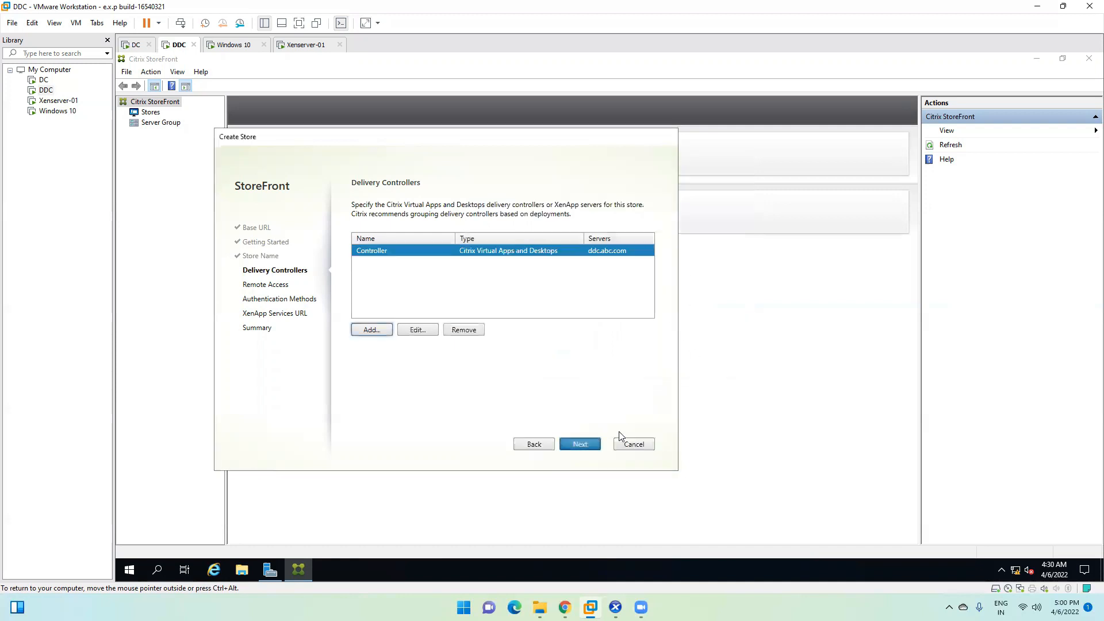
Step: Create the Indore store with remote access disabled, then close Windows 10's installation-complete notice
left_click(579, 443)
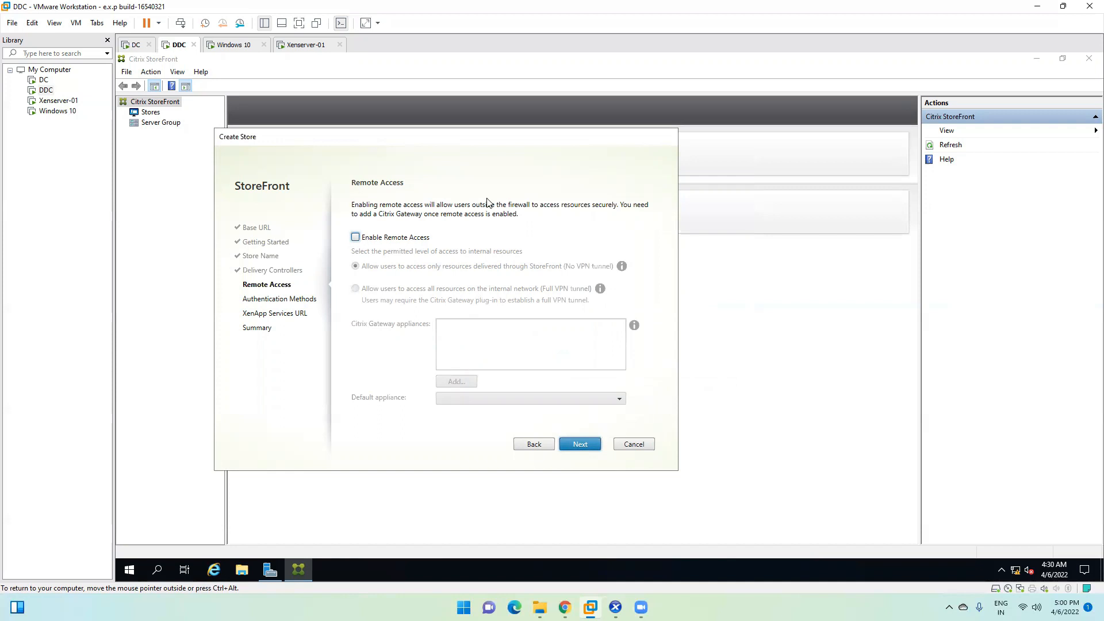
left_click(589, 445)
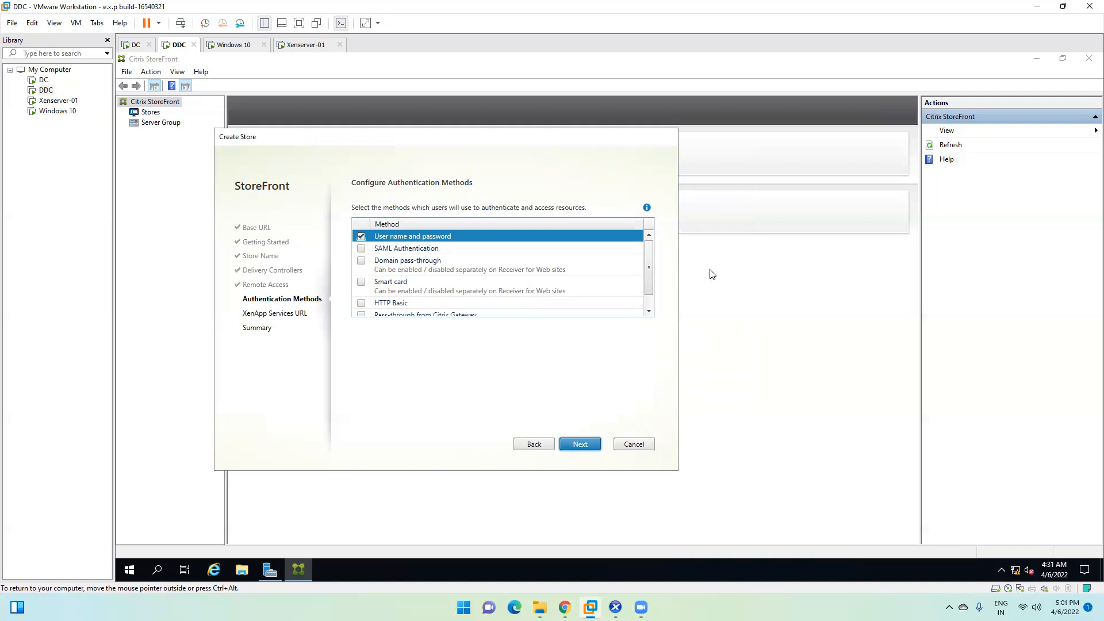
left_click_drag(648, 275, 646, 289)
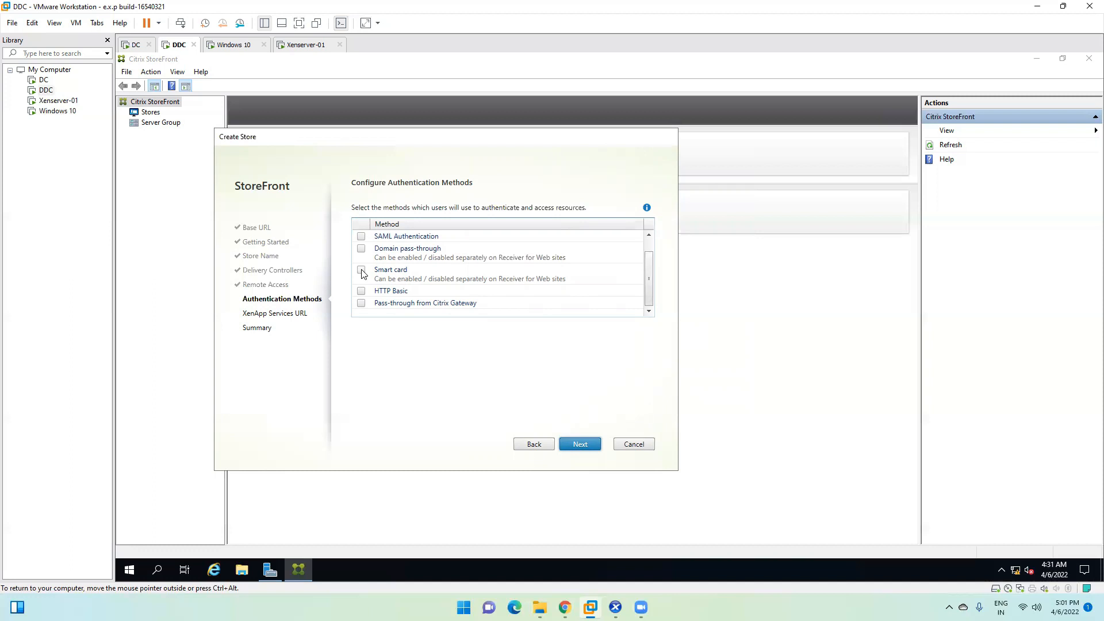
scroll(653, 257, "up", 1)
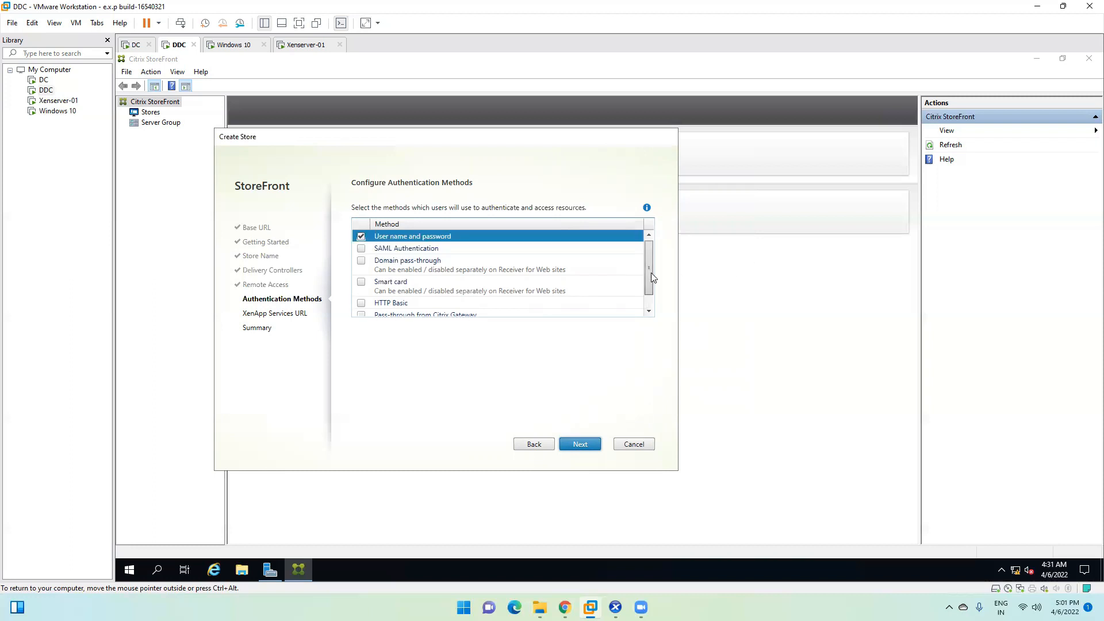
scroll(651, 273, "down", 1)
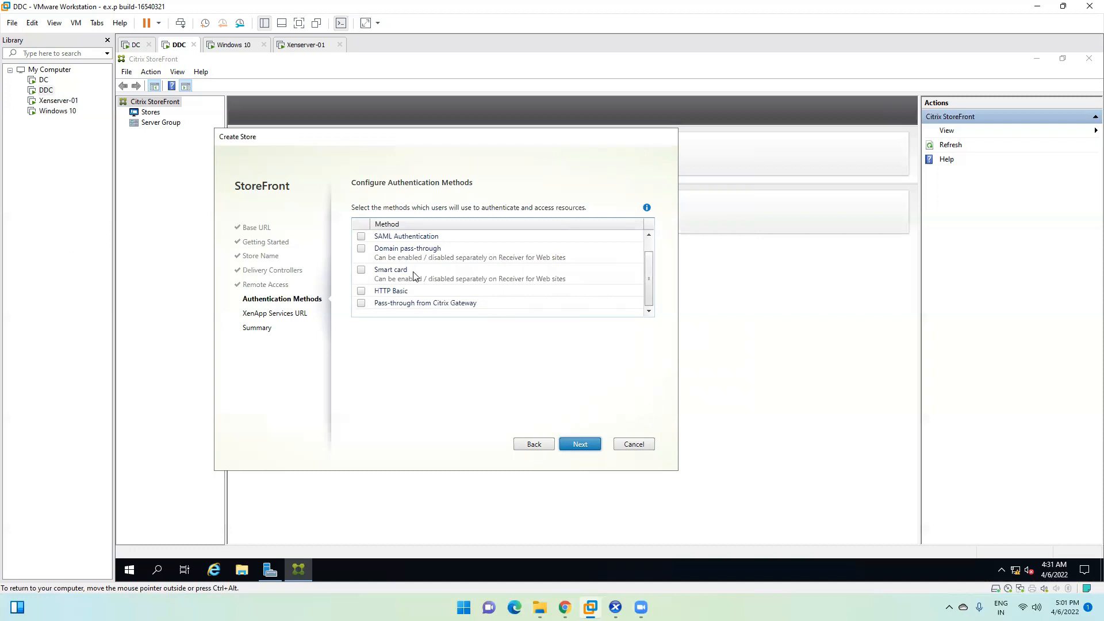
scroll(649, 281, "up", 1)
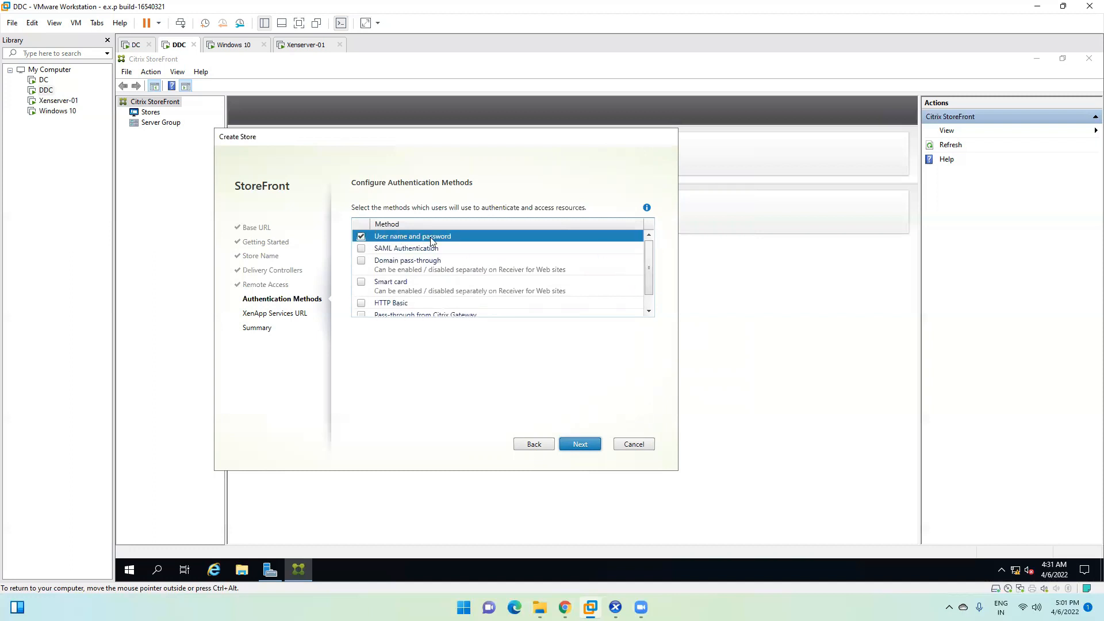
left_click(579, 444)
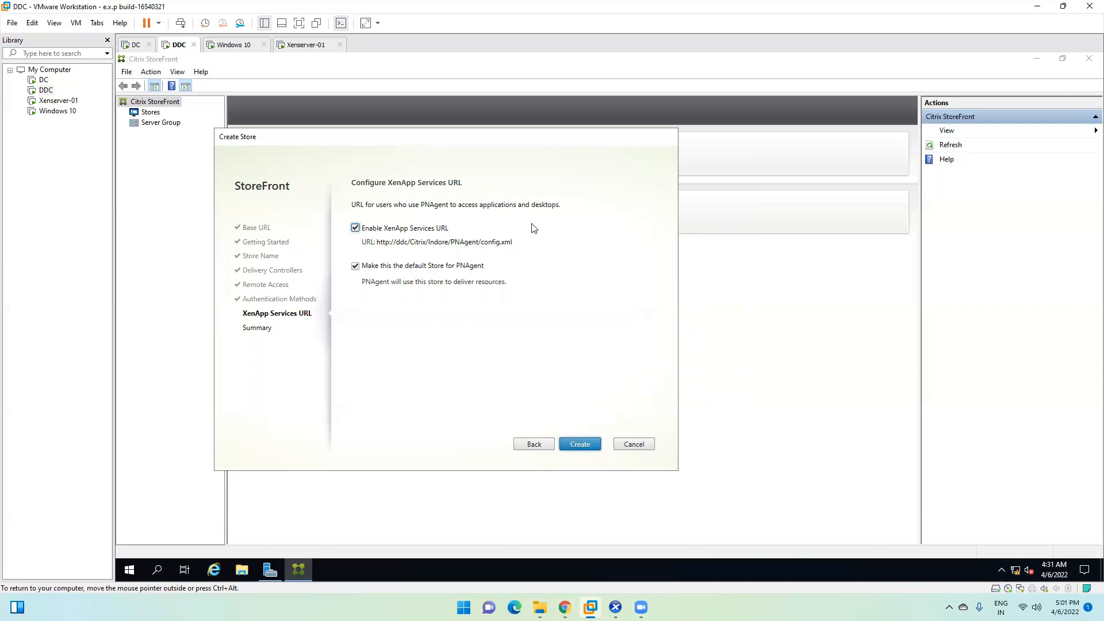
left_click(580, 444)
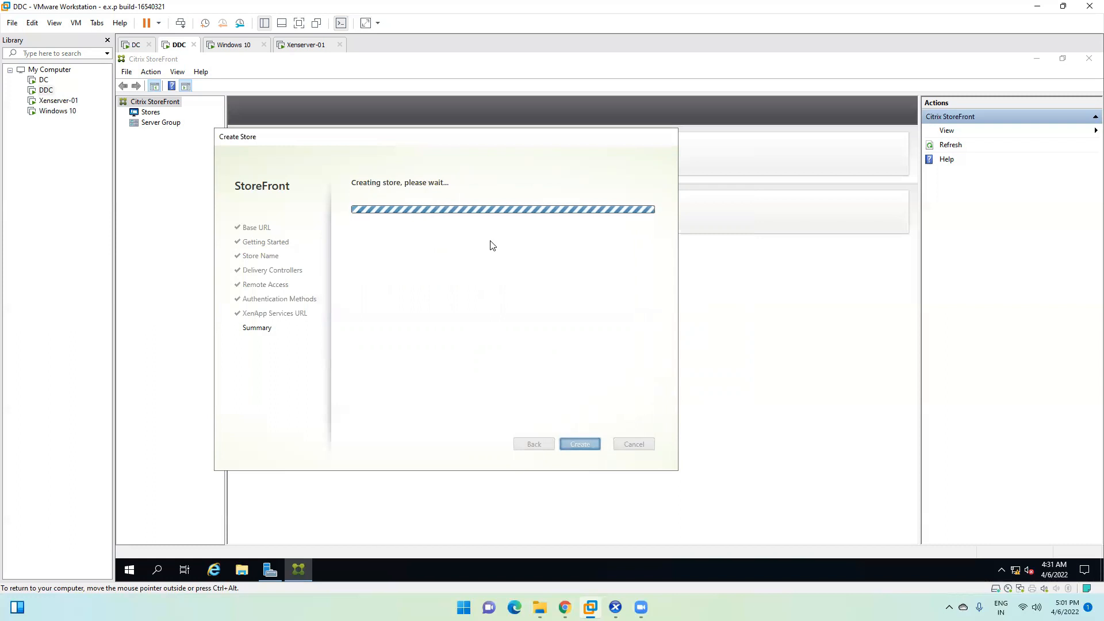
left_click(235, 44)
left_click(875, 296)
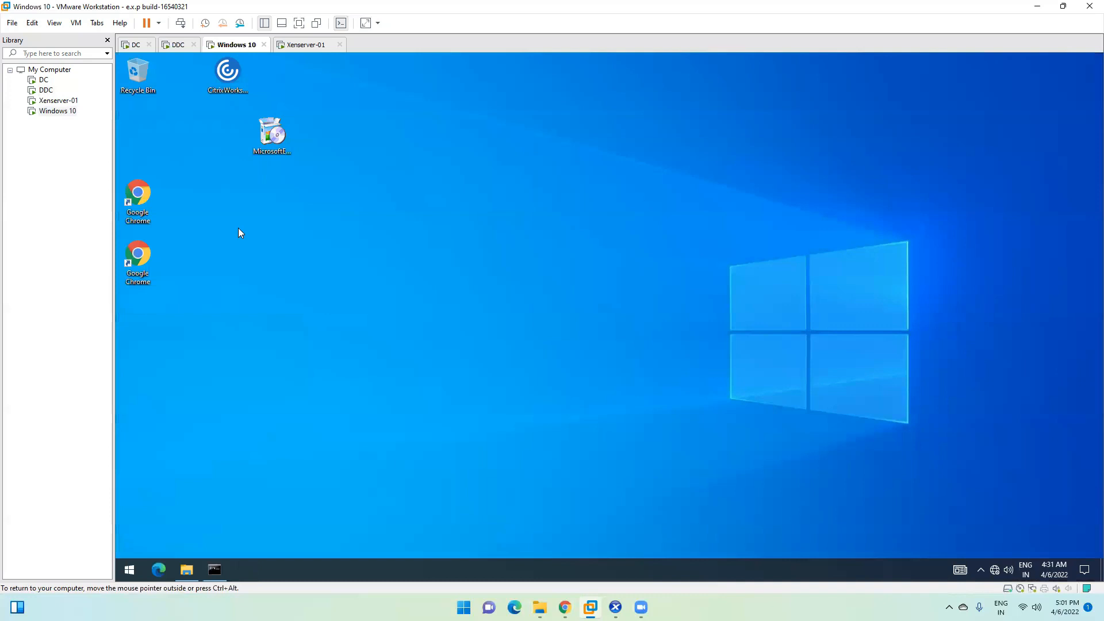
Step: Launch the CitrixWorkspaceApp installer on Windows 10, then return to DDC to check store creation
right_click(238, 84)
left_click(256, 88)
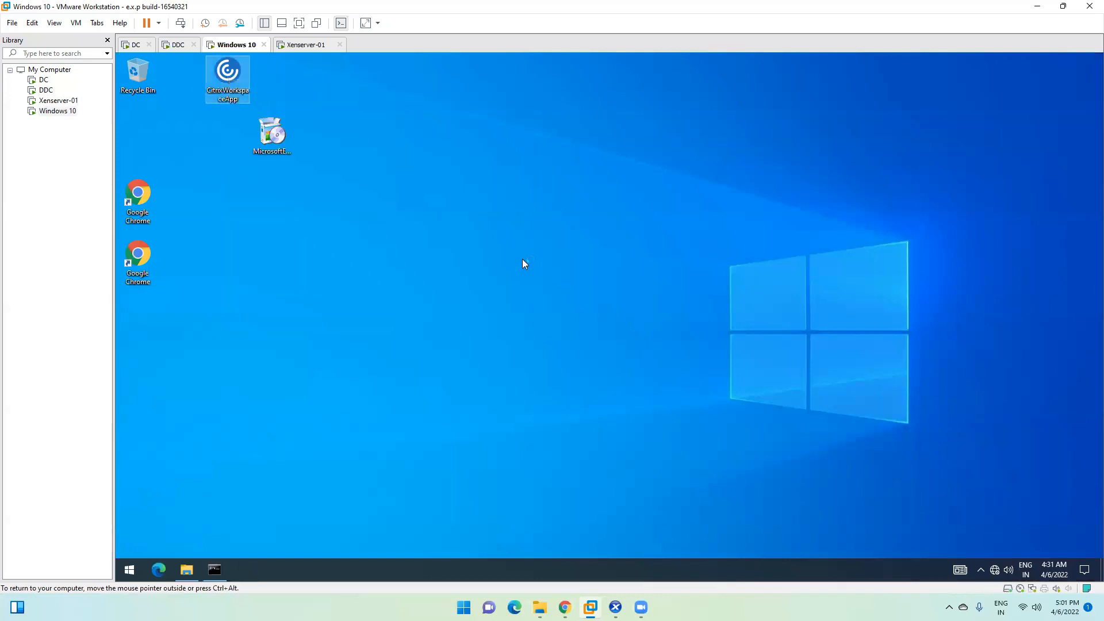
left_click(177, 44)
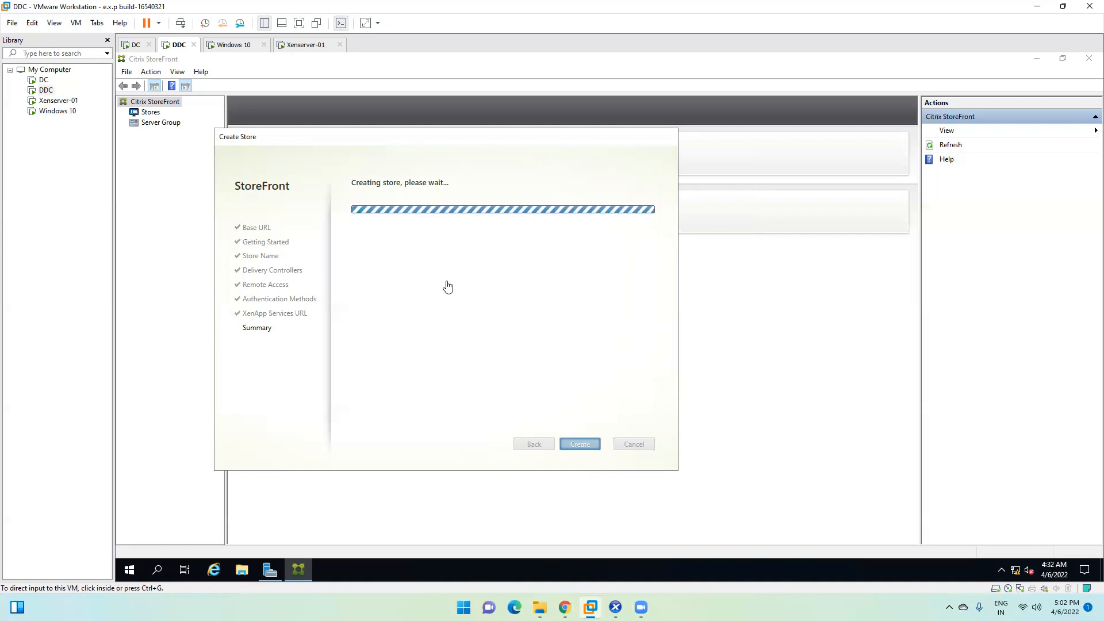
Step: On Windows 10, run Citrix Workspace setup, accepting the license and default single sign-on and app protection
left_click(232, 45)
left_click(567, 393)
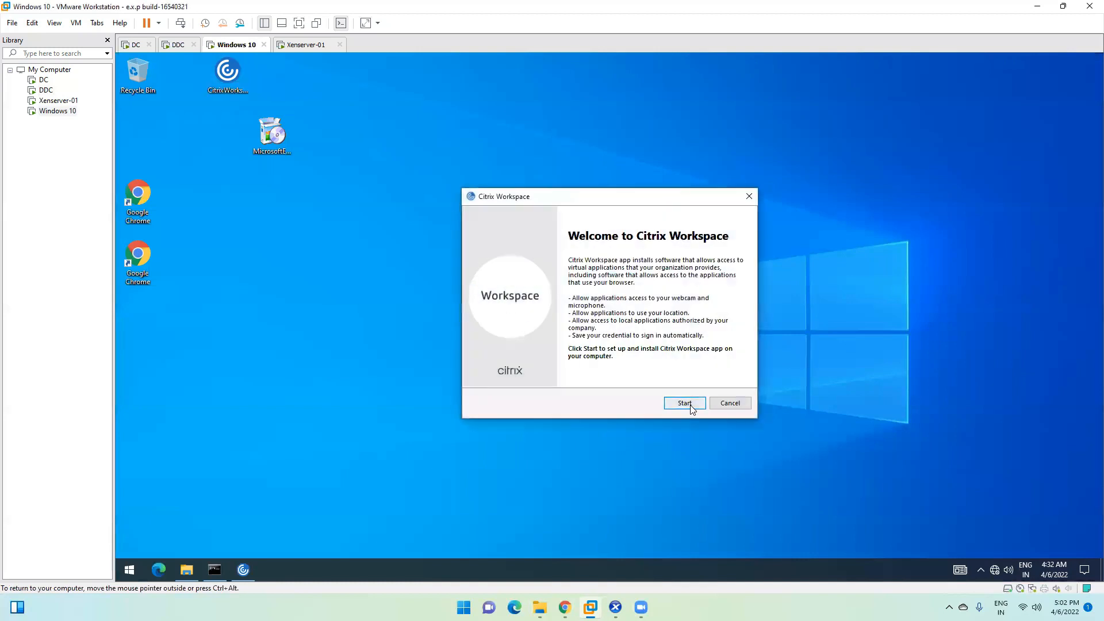
left_click(685, 403)
left_click(578, 379)
left_click(684, 403)
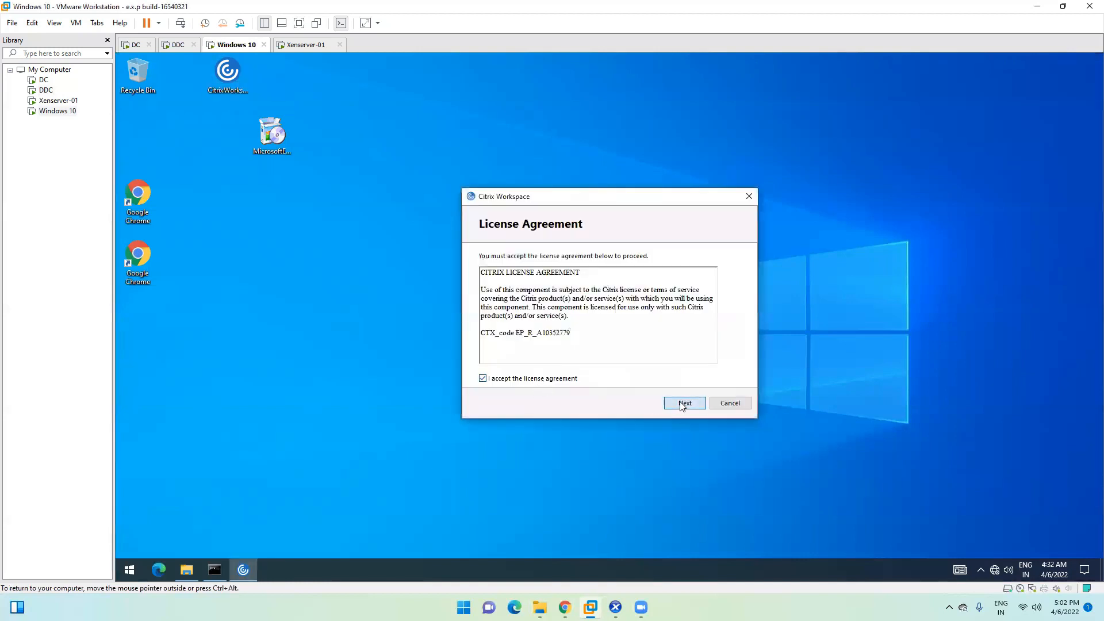
left_click(684, 402)
left_click(685, 403)
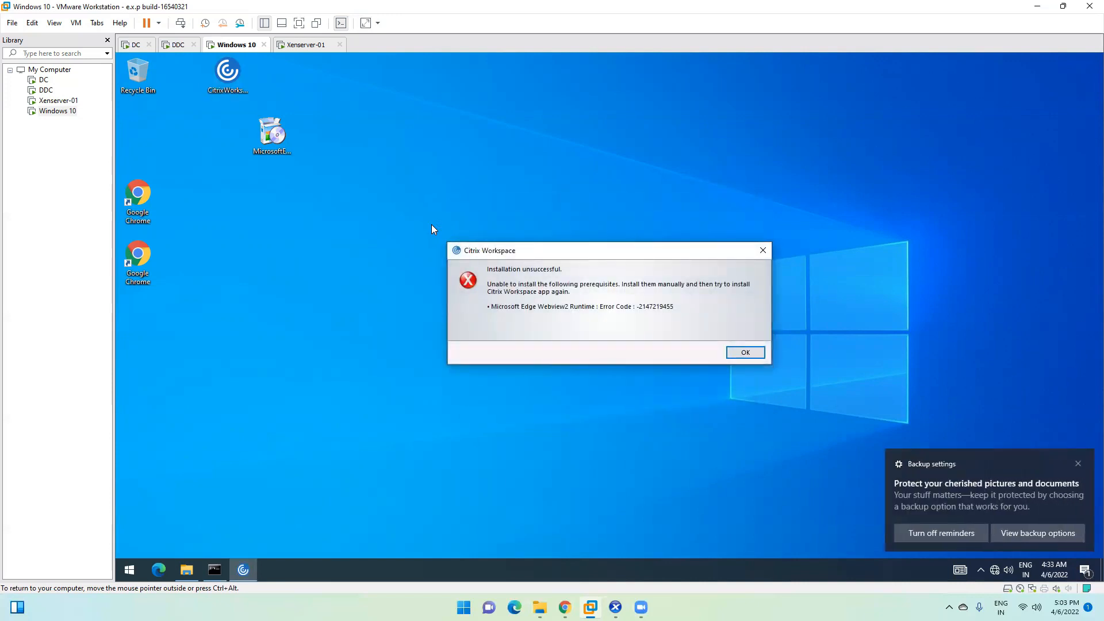
Step: Dismiss the installation failure error and backup reminder, and close the network settings window
left_click(746, 353)
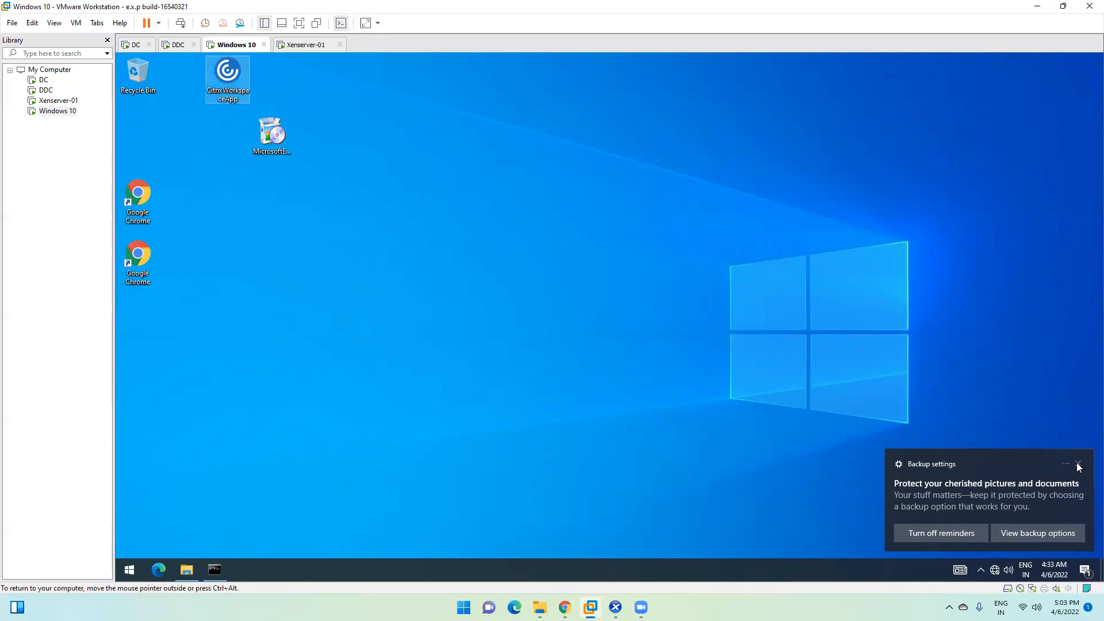
left_click(996, 570)
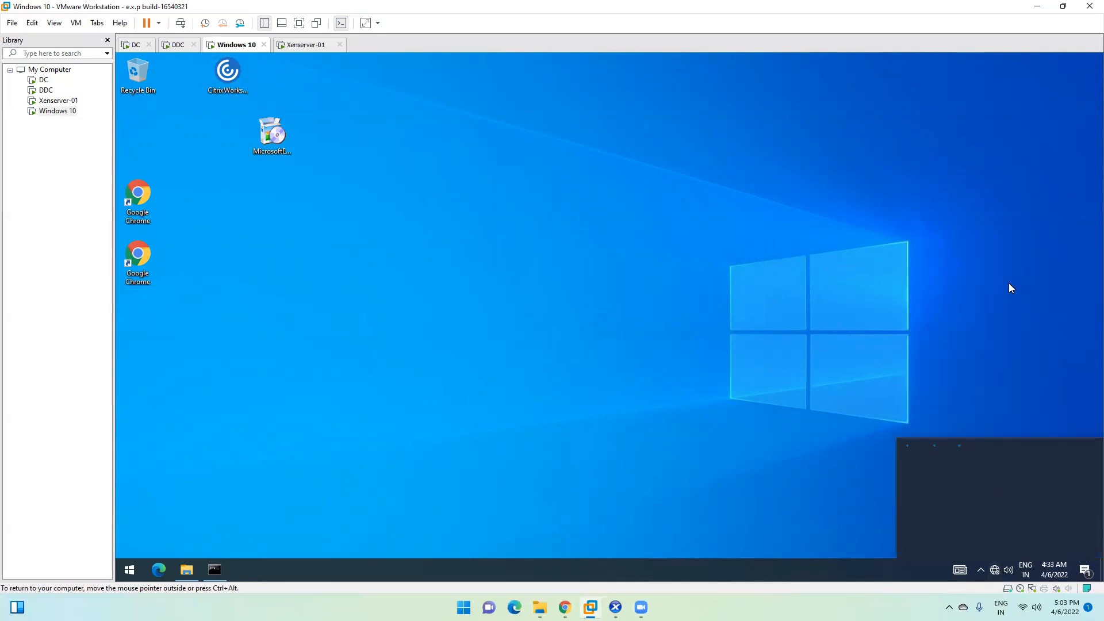
left_click(967, 461)
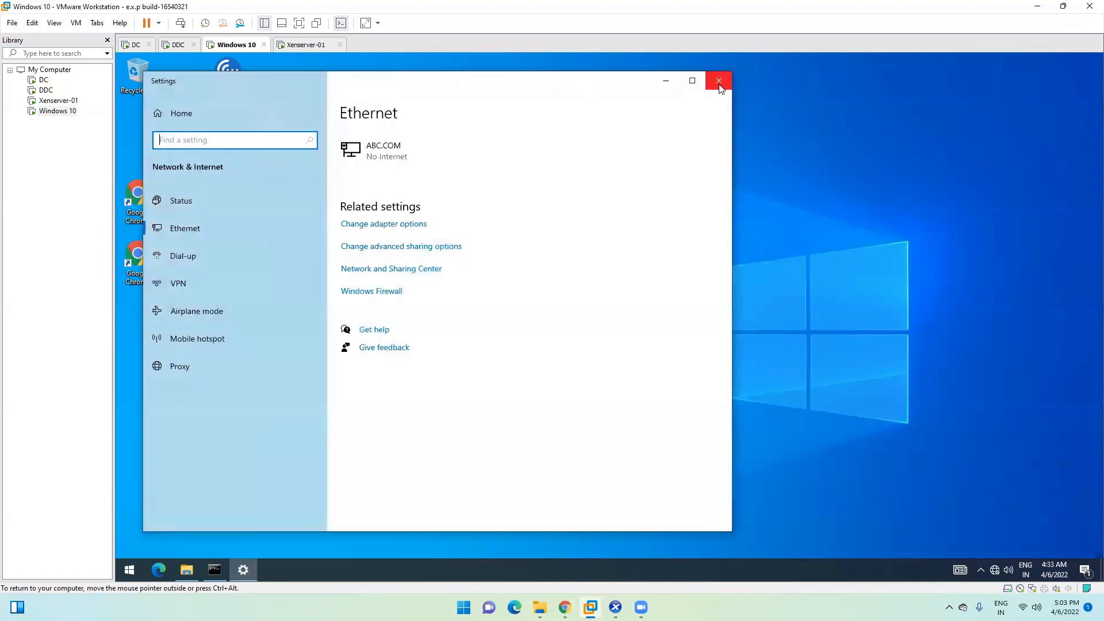
left_click(719, 81)
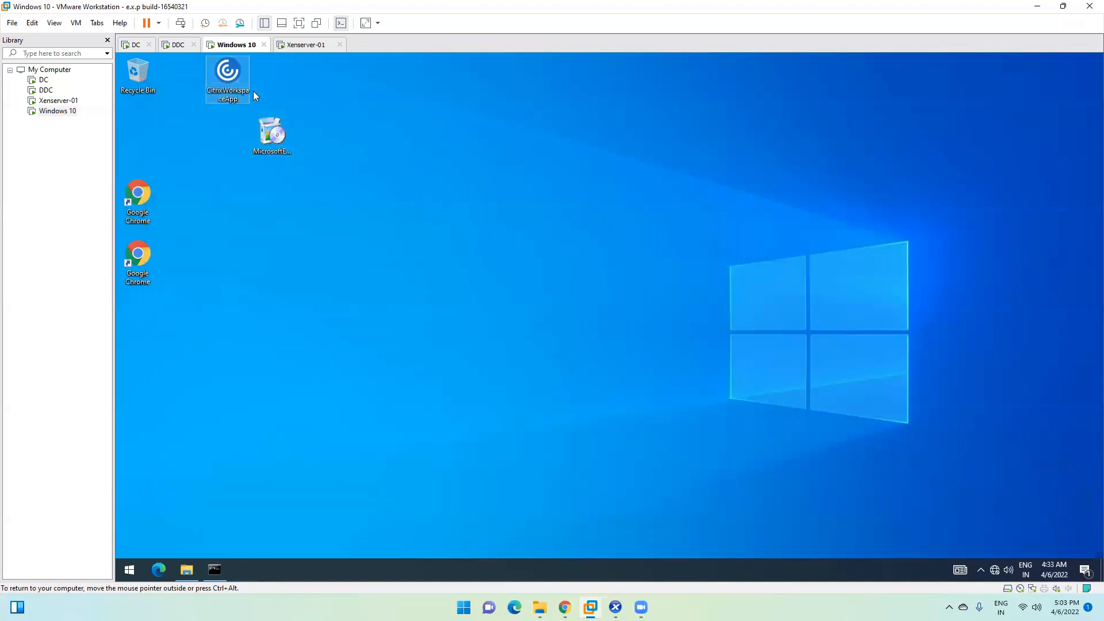
Step: Delete both installer files from the desktop, empty the Recycle Bin, and return to DDC
left_click_drag(344, 70, 179, 152)
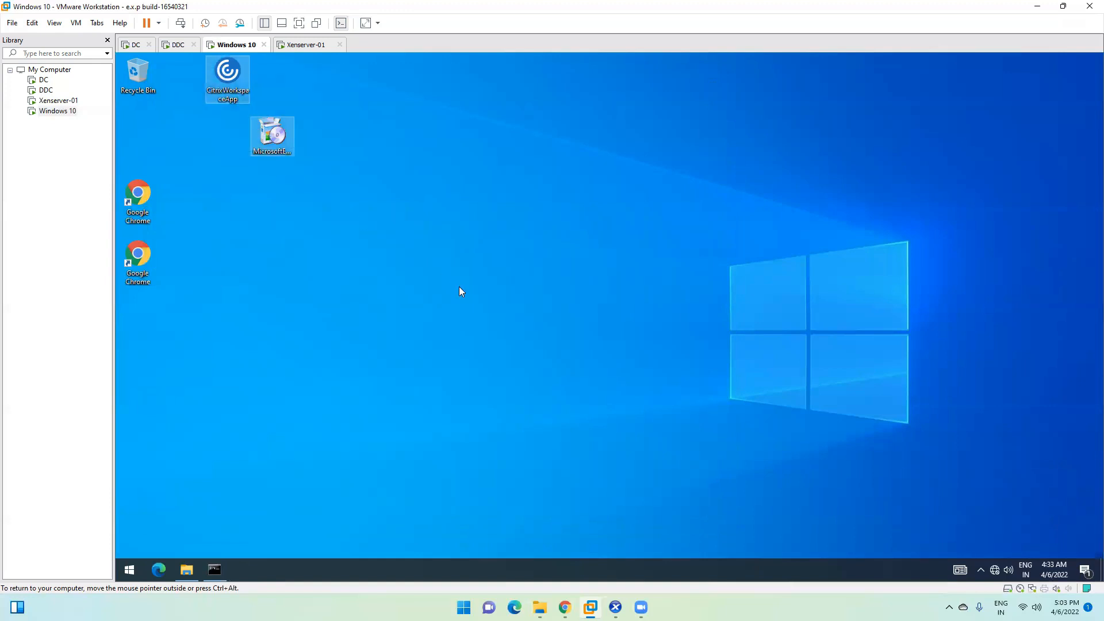
key("Delete")
right_click(136, 73)
left_click(157, 94)
left_click(636, 321)
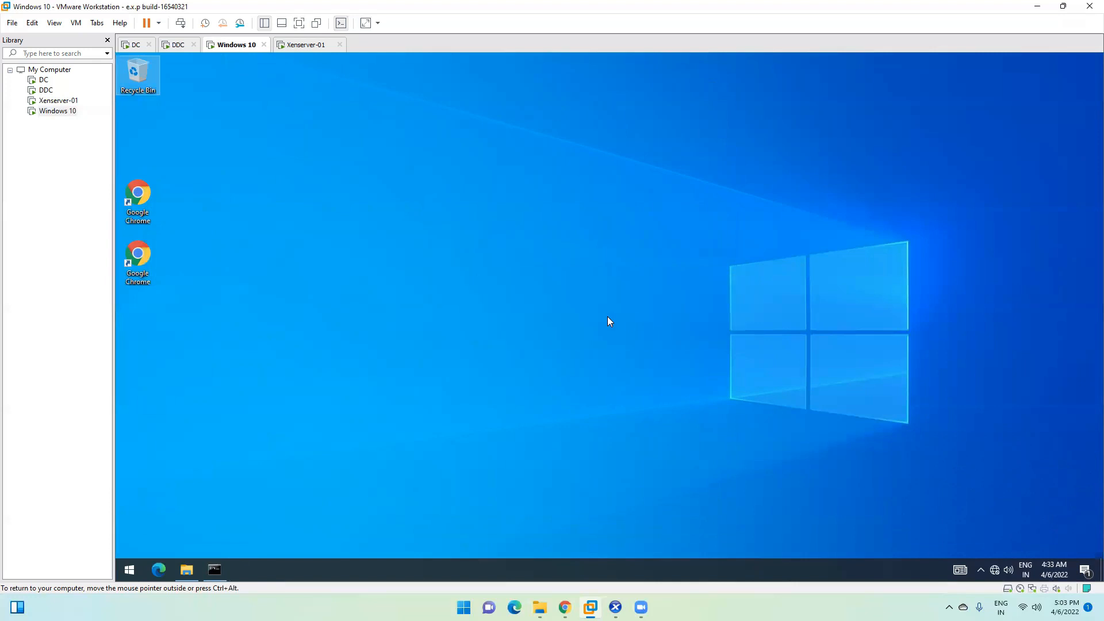
left_click(178, 44)
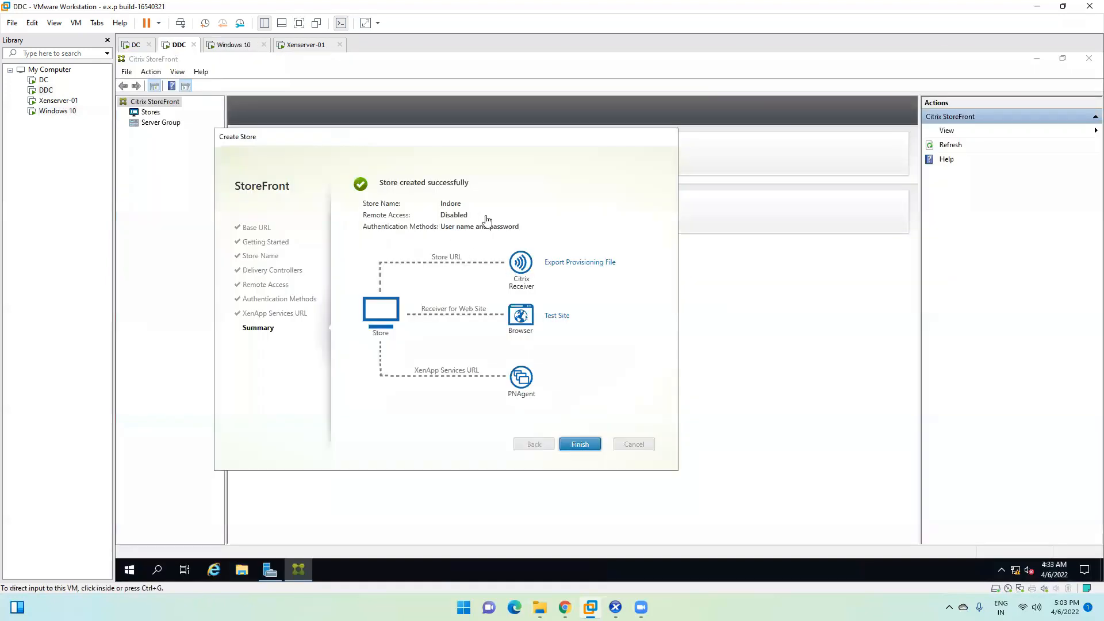
Step: Finish the Create Store wizard and show the Indore store's Receiver for Web Sites
left_click(580, 444)
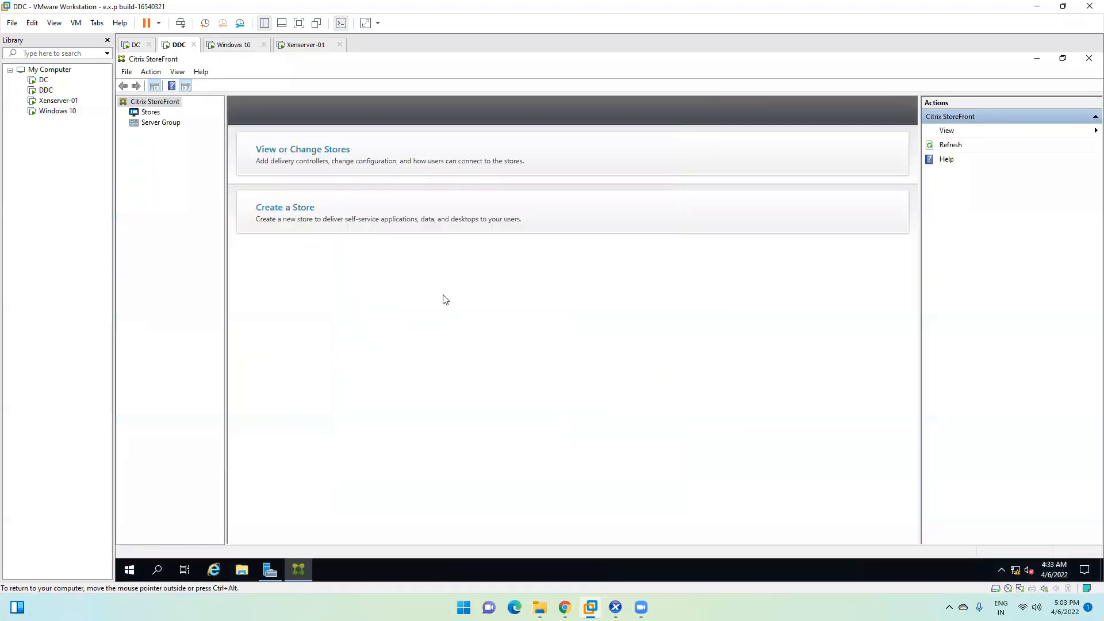
left_click(321, 157)
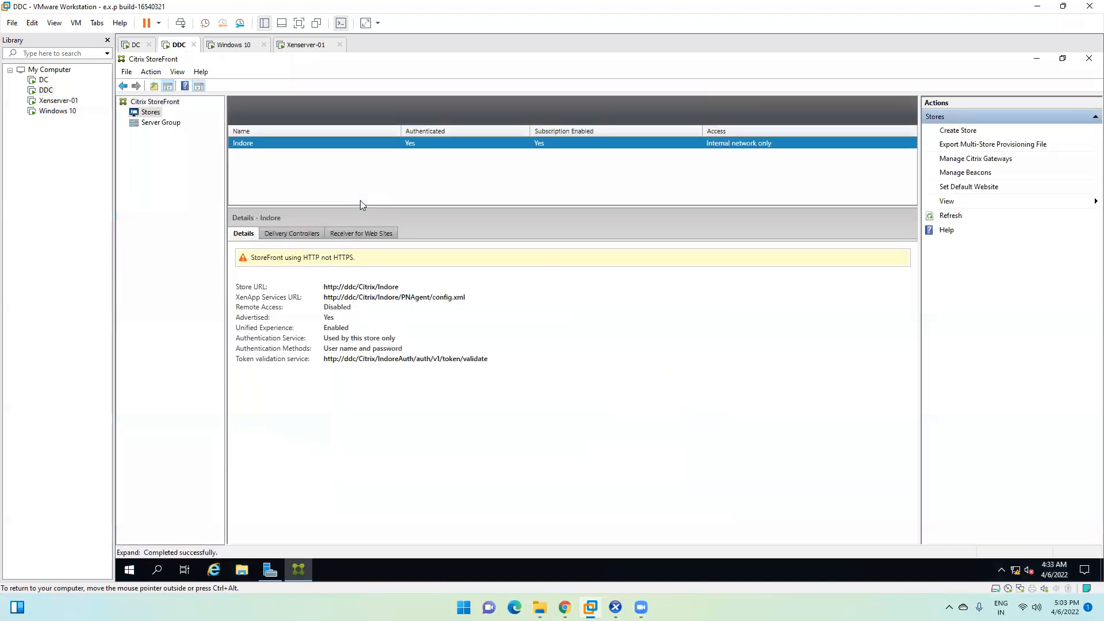
left_click(353, 234)
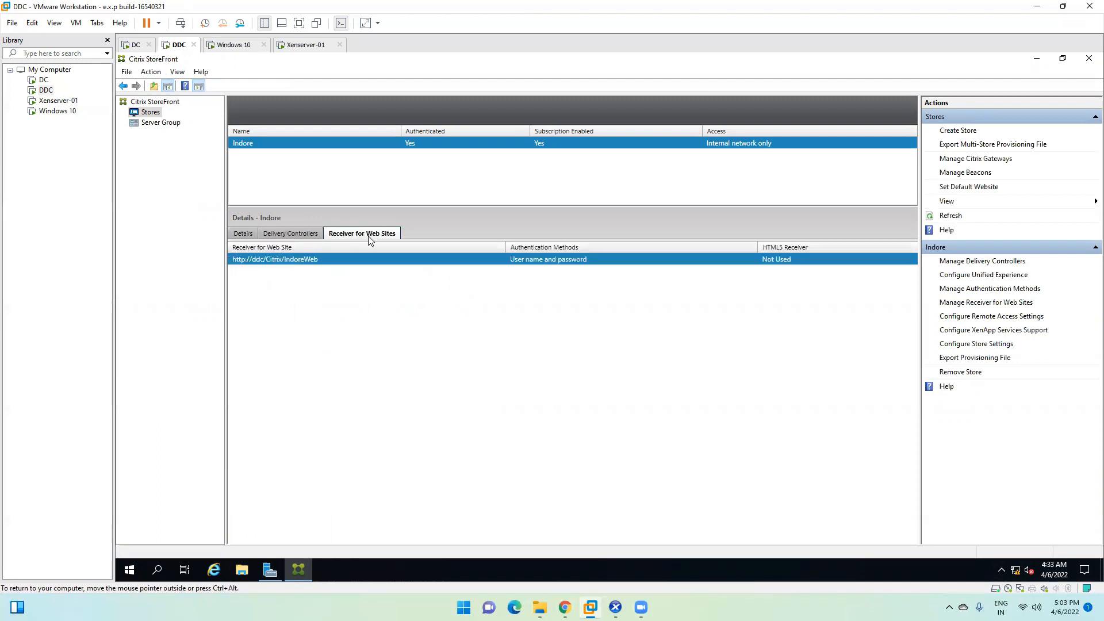
right_click(299, 261)
left_click(324, 268)
right_click(309, 257)
left_click(327, 267)
right_click(320, 259)
left_click(335, 267)
right_click(336, 260)
left_click(360, 268)
left_click(565, 607)
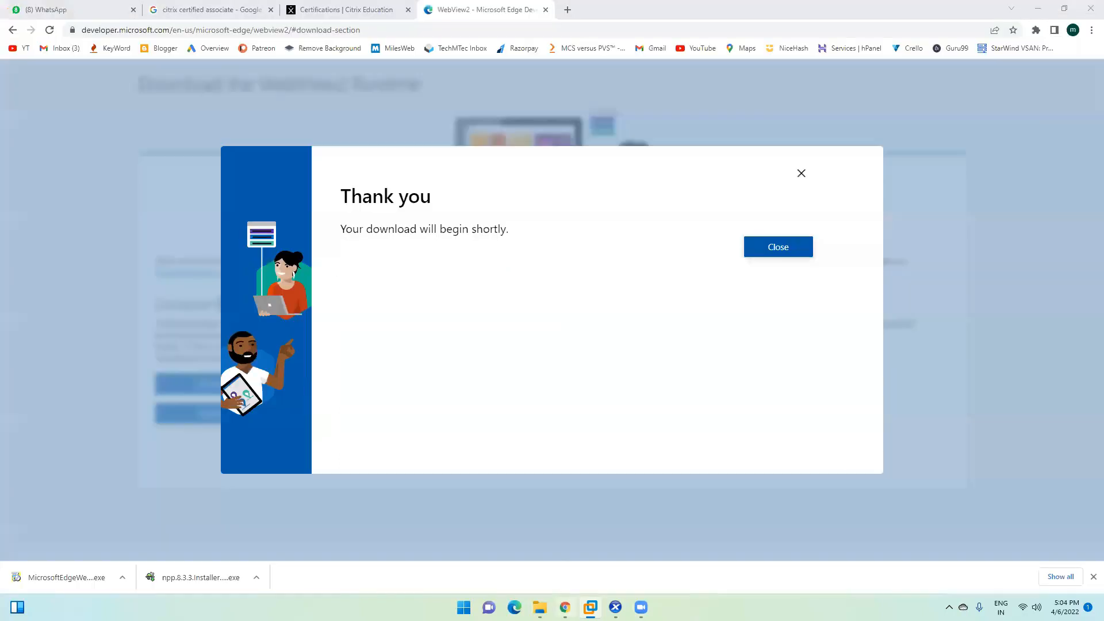
left_click(255, 31)
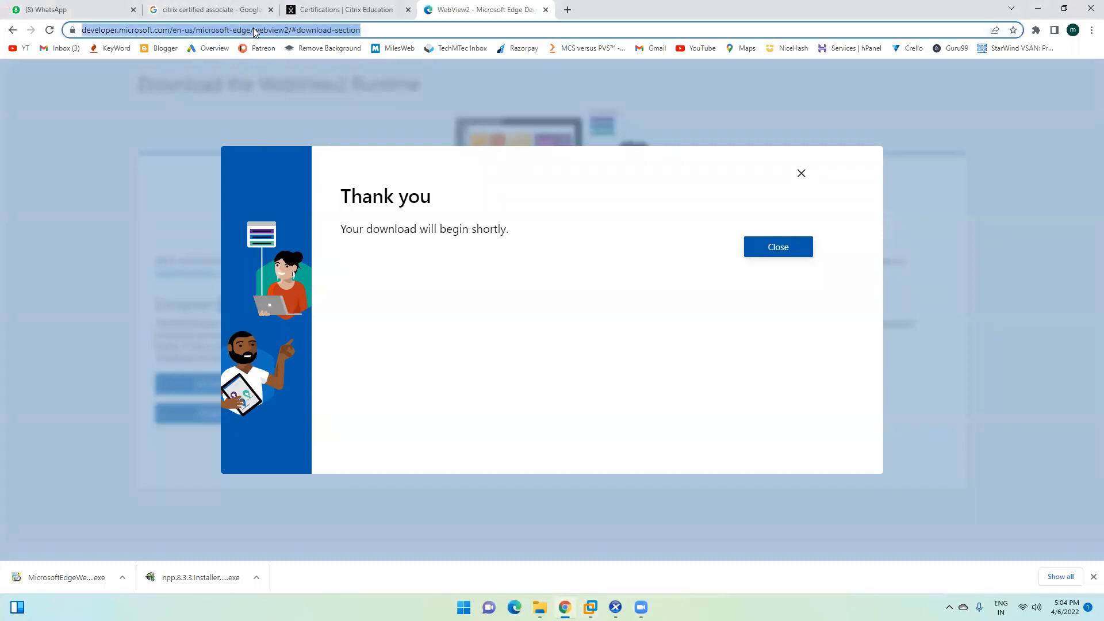
type("http://ddc/Citrix/IndoreWeb")
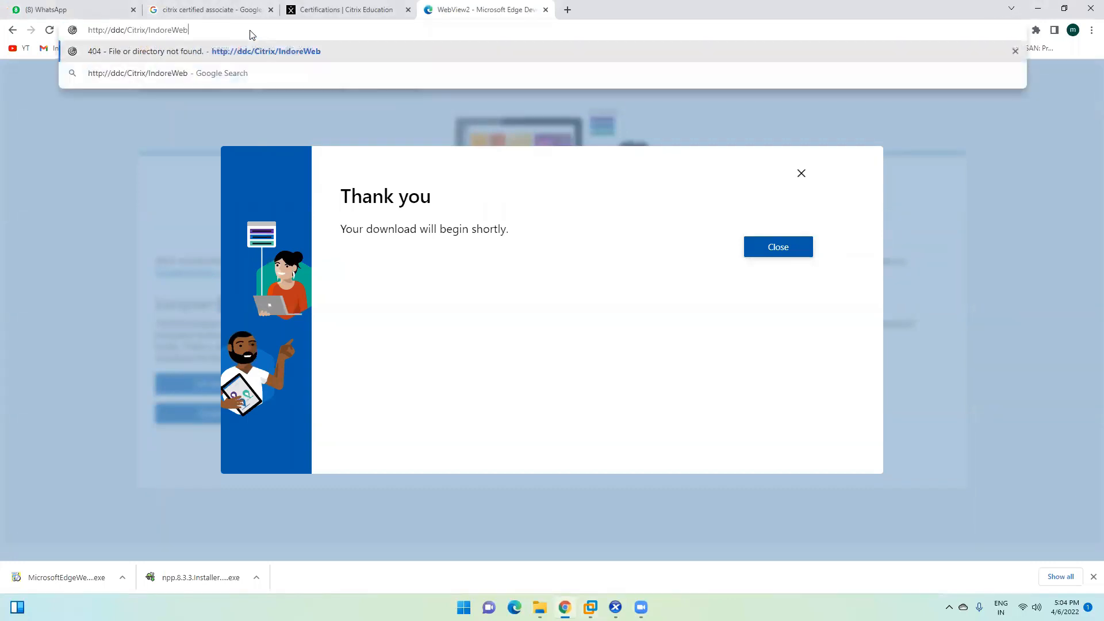
key("Return")
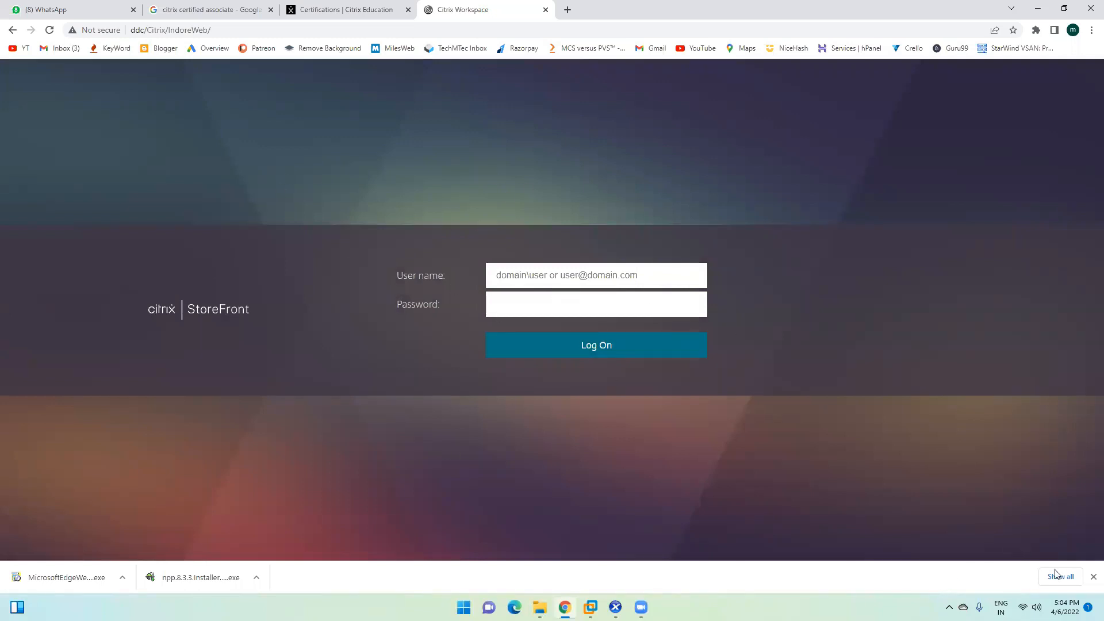
left_click(1093, 576)
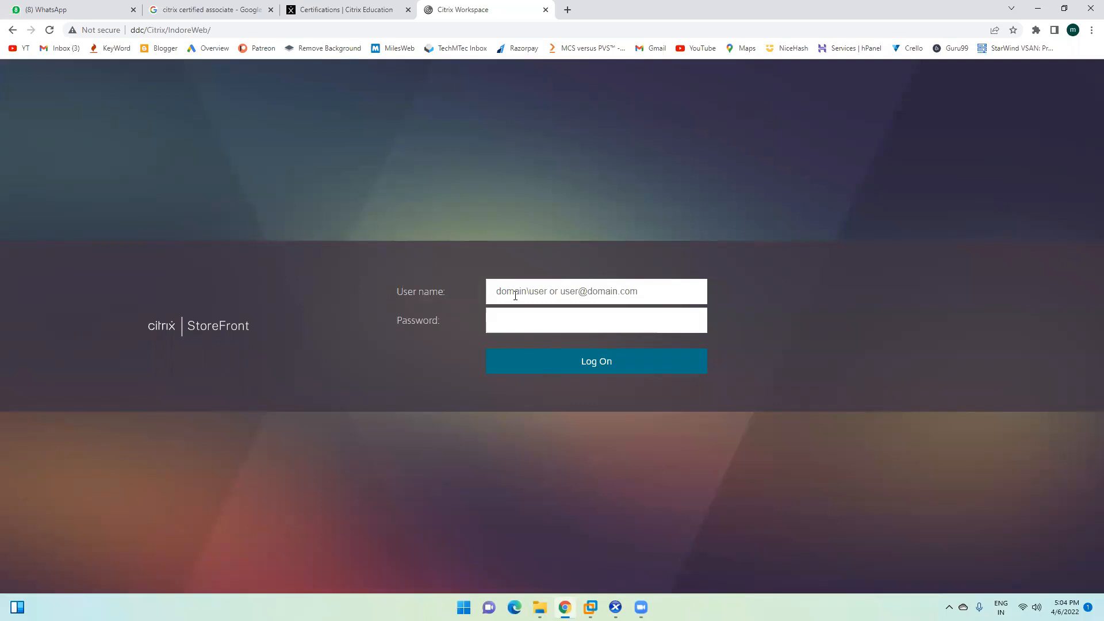
Step: Log on to the IndoreWeb store with the test user's name and password
type("abc\\testuser1")
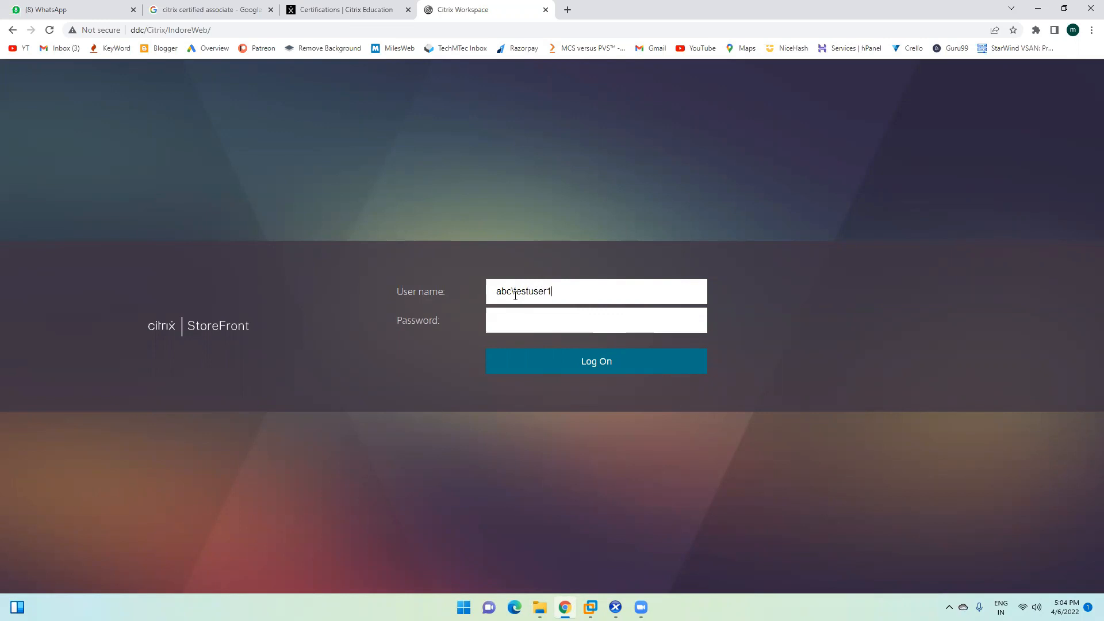
left_click(508, 320)
type("***")
left_click(562, 363)
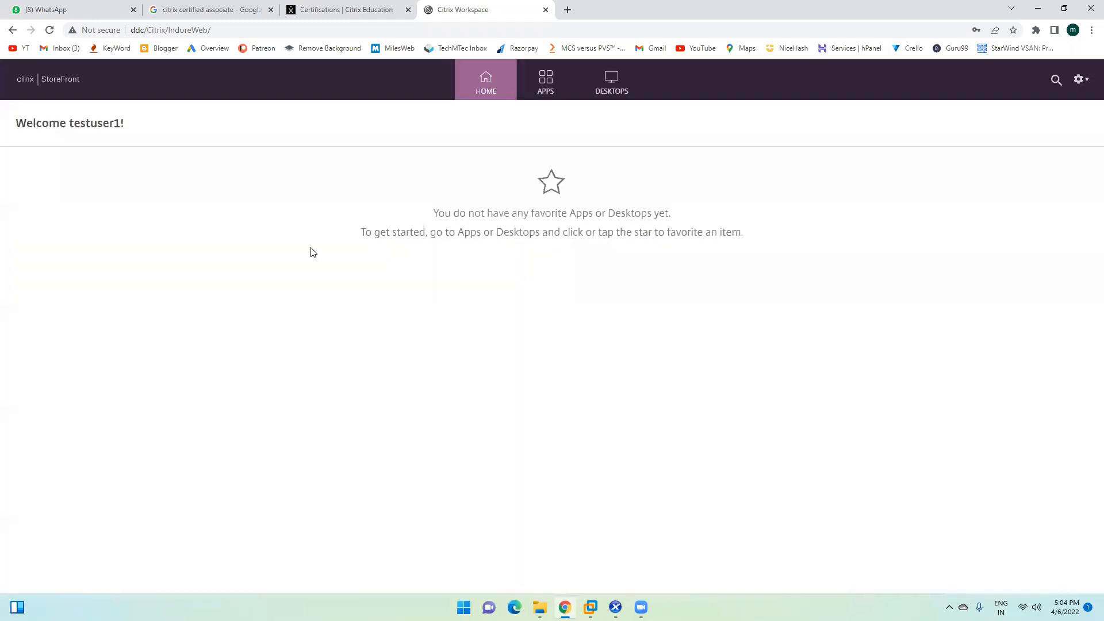
Step: Browse the published apps and the FIN-Desk desktop, then launch Notepad++ from the apps list
left_click(541, 92)
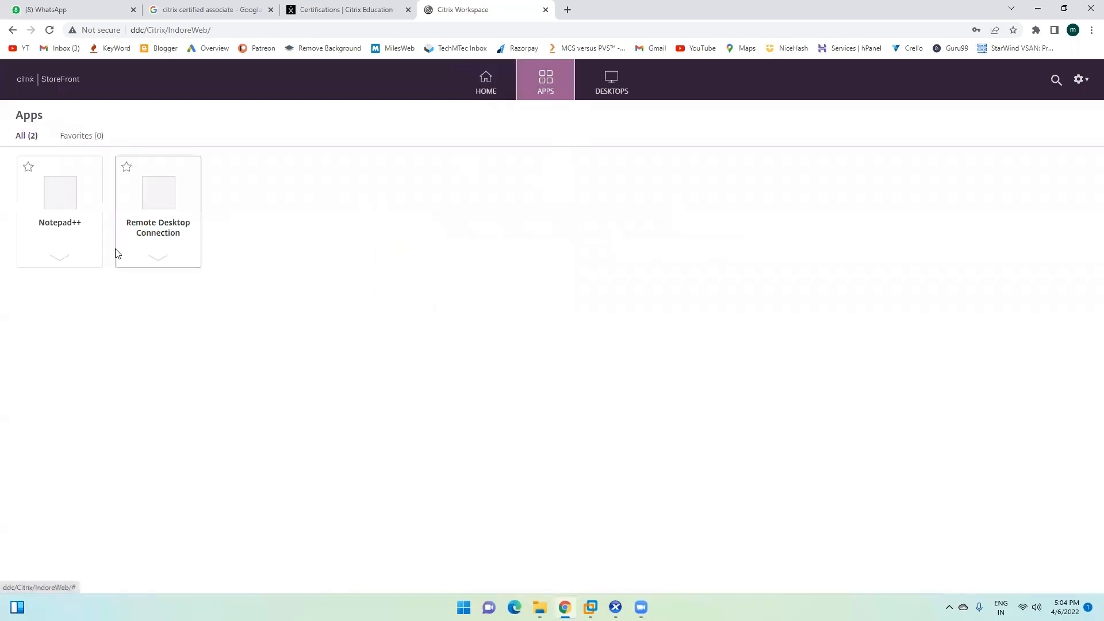
left_click(66, 202)
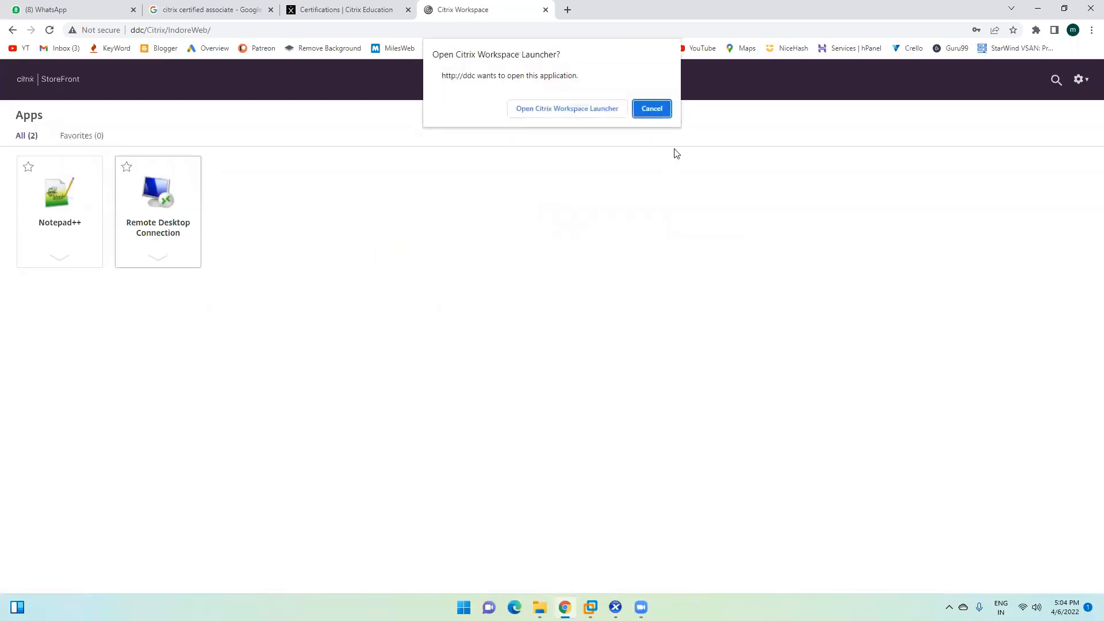
left_click(666, 111)
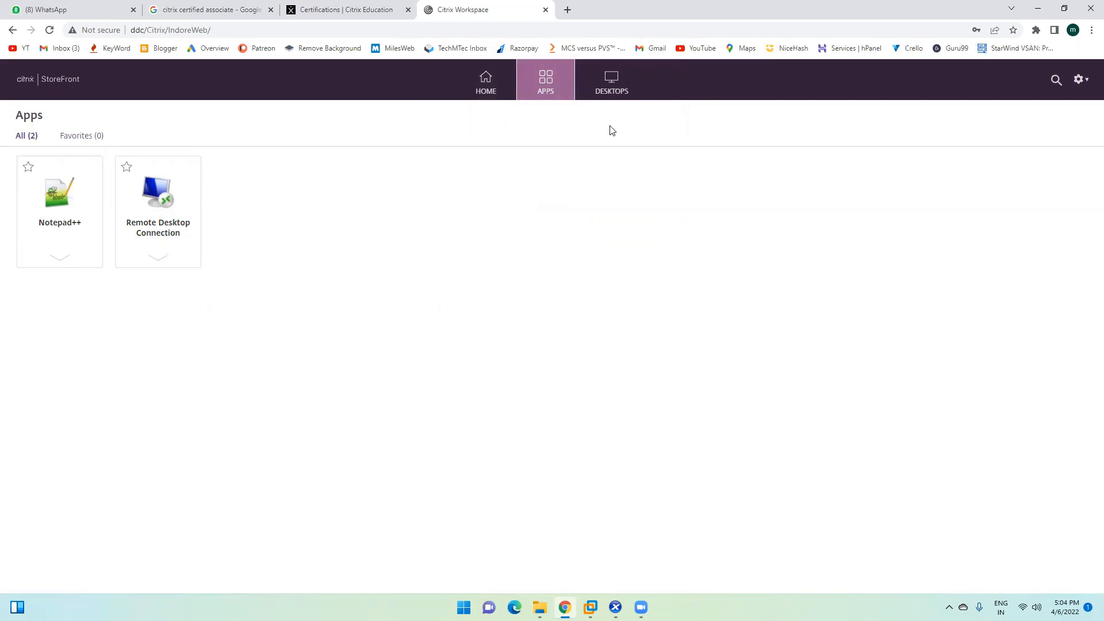
left_click(612, 87)
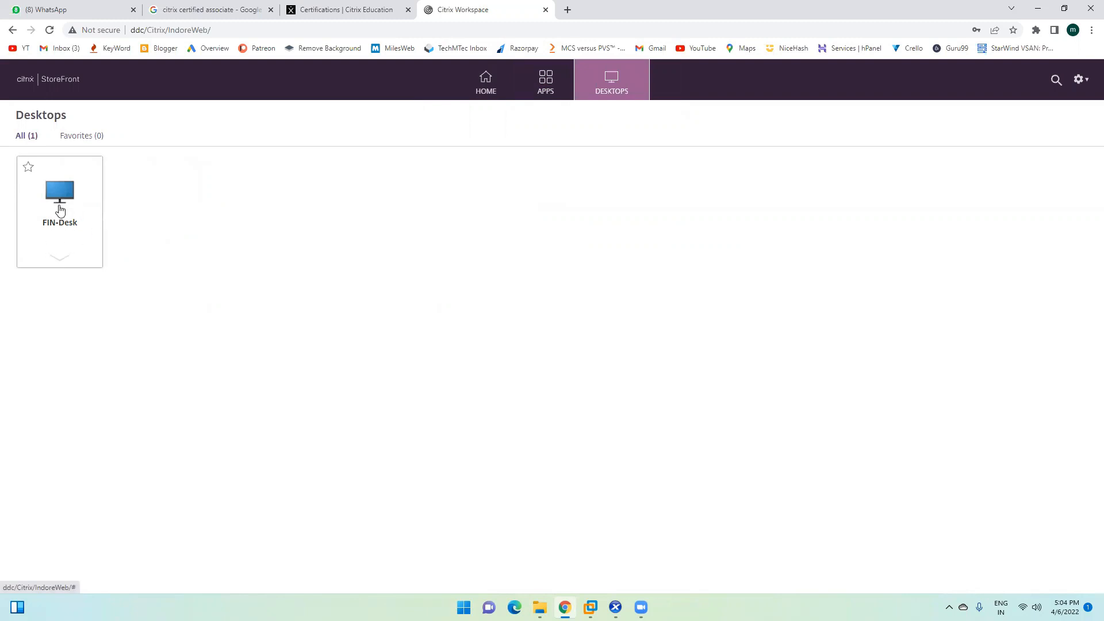
left_click(545, 92)
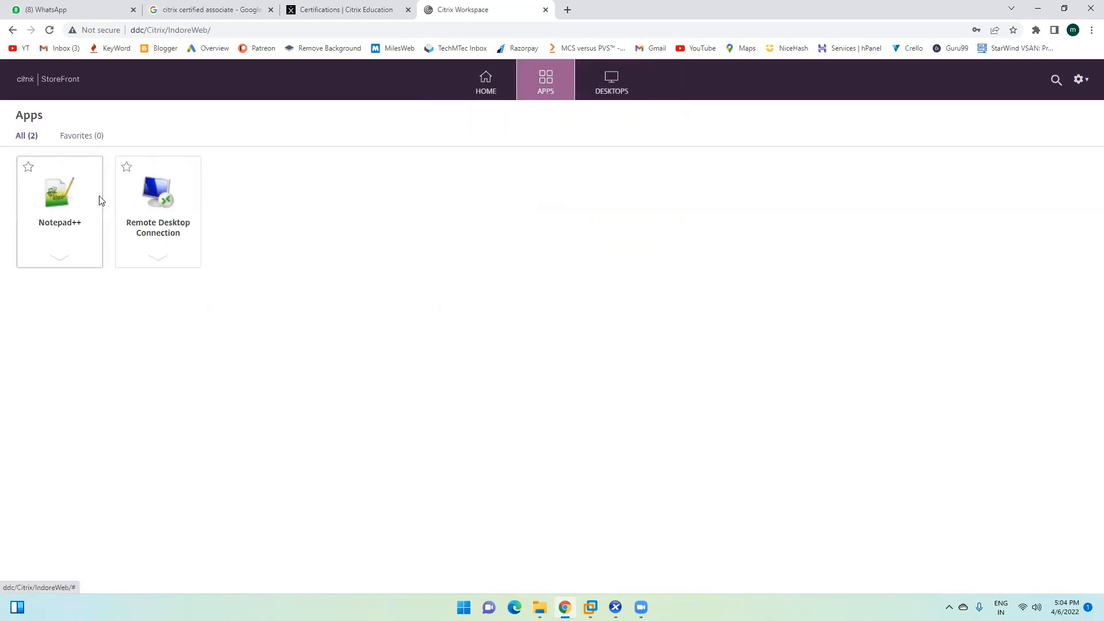
left_click(611, 87)
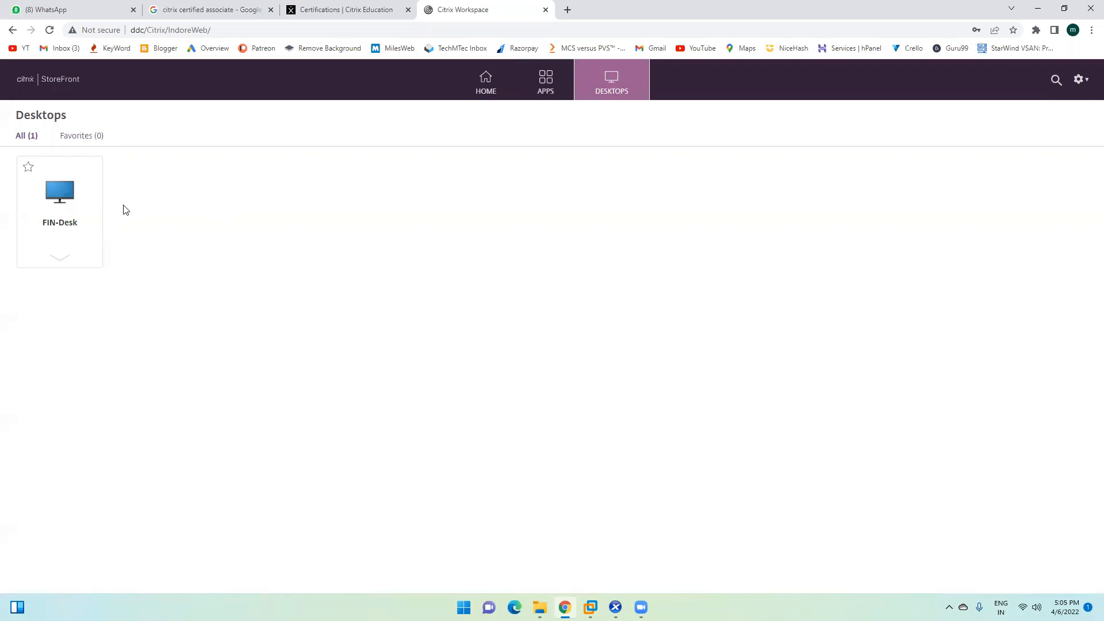
left_click(546, 86)
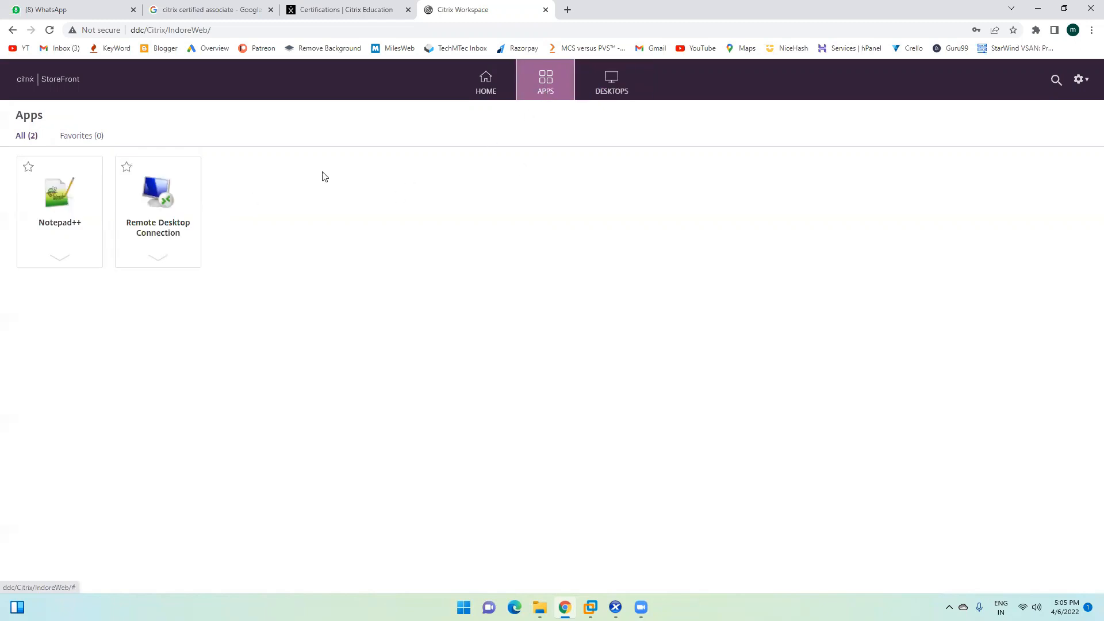
left_click(57, 198)
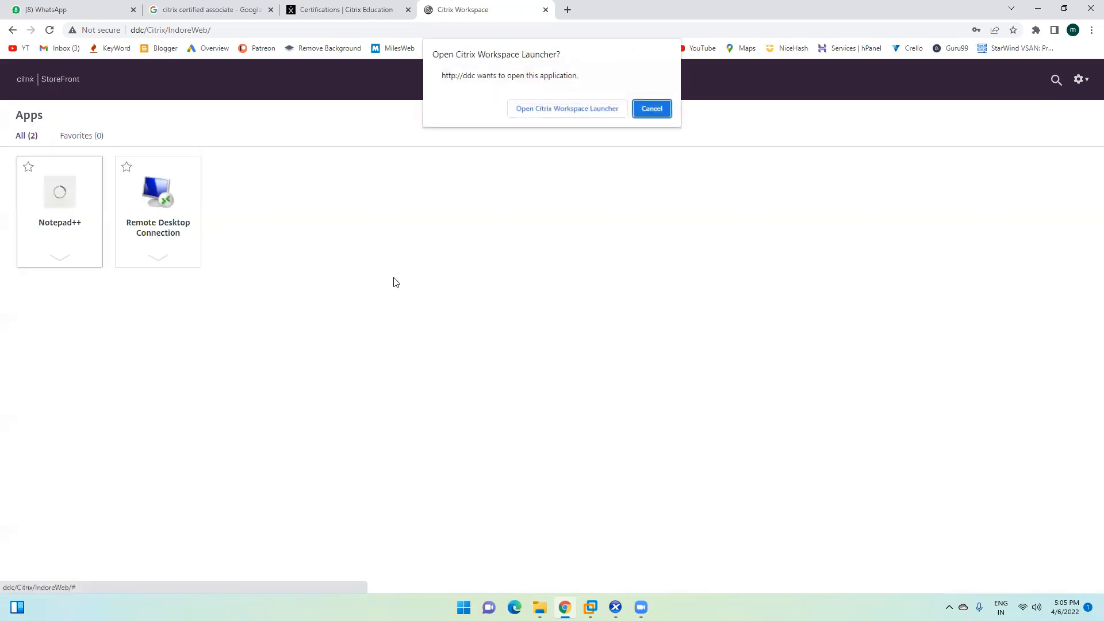
Step: Open the Citrix Workspace Launcher and permit Notepad++ to use local devices
left_click(541, 115)
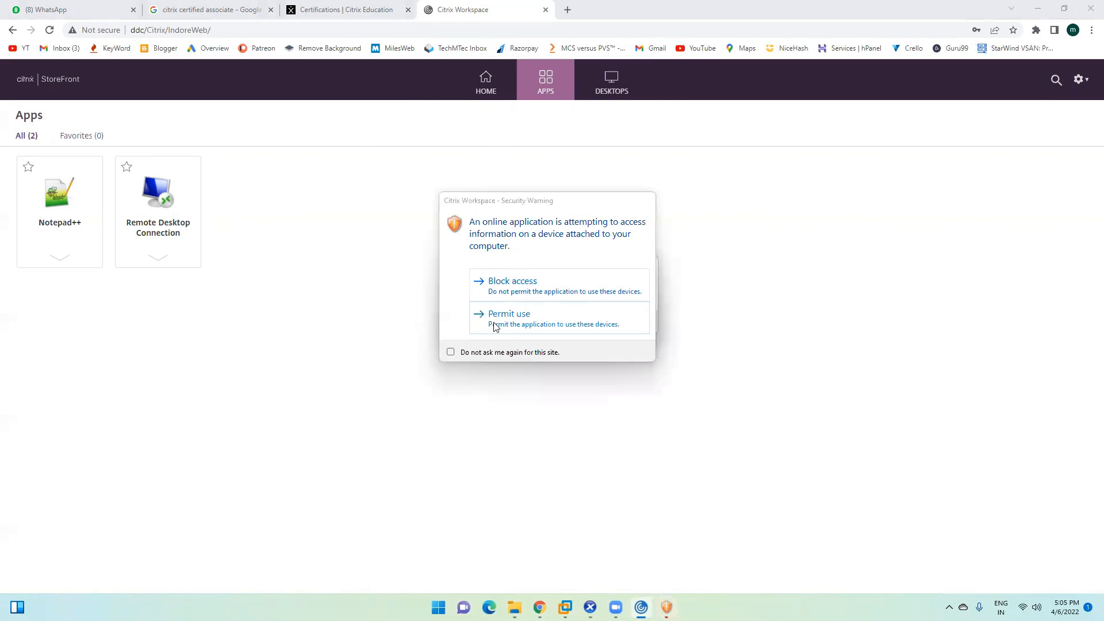
left_click(509, 315)
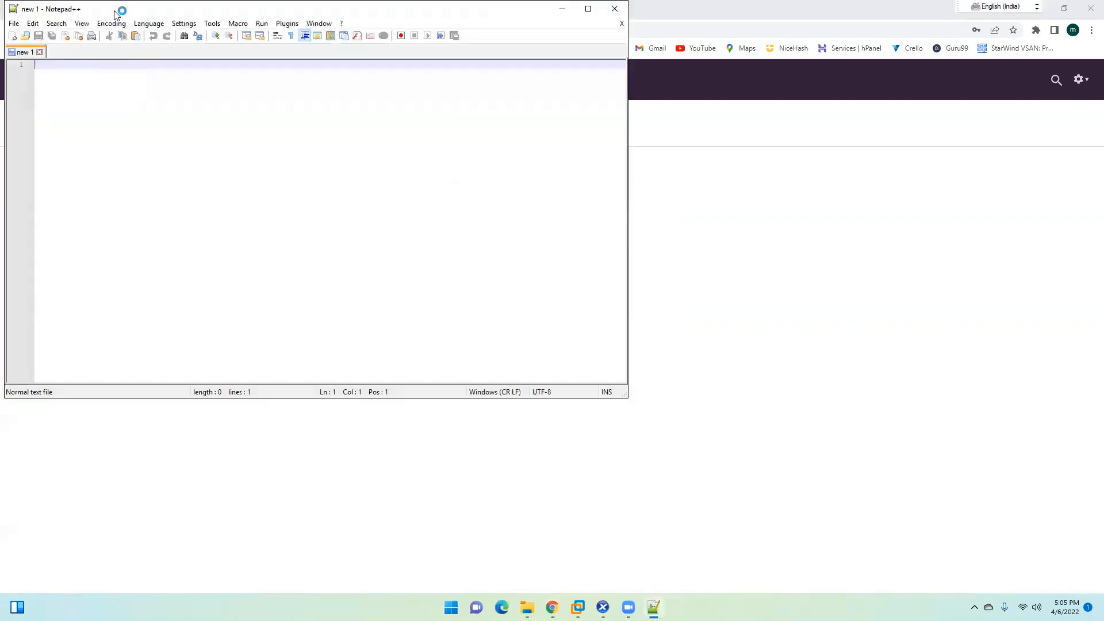
Step: Clear the desktop by minimizing VMware, Downloads and the browser, leaving Notepad++ in front
left_click_drag(118, 13, 176, 170)
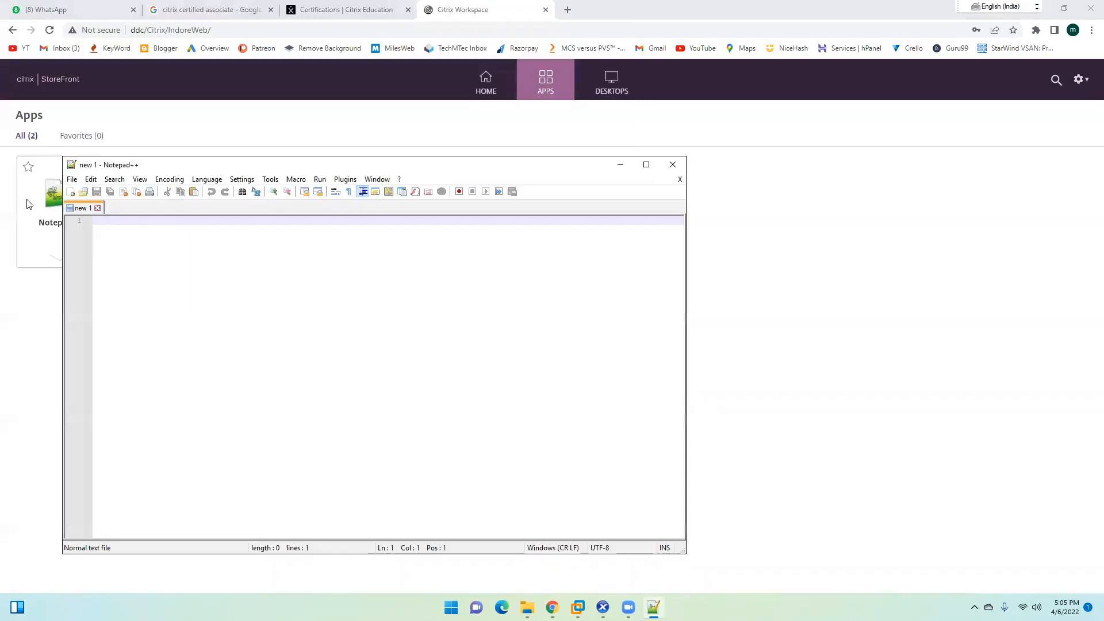
left_click(72, 179)
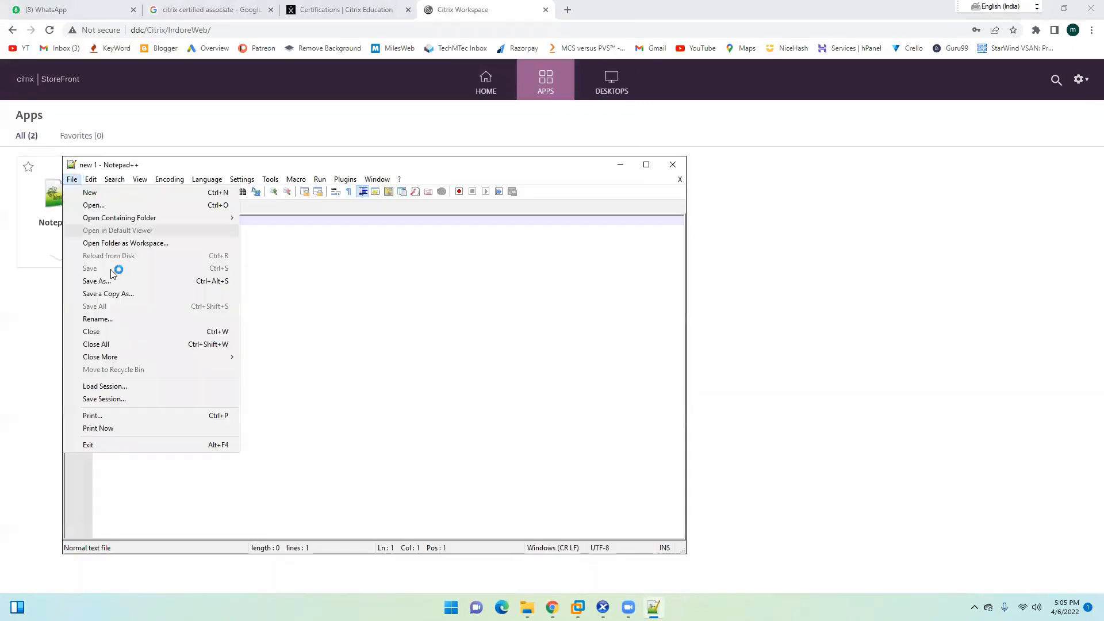
left_click(429, 317)
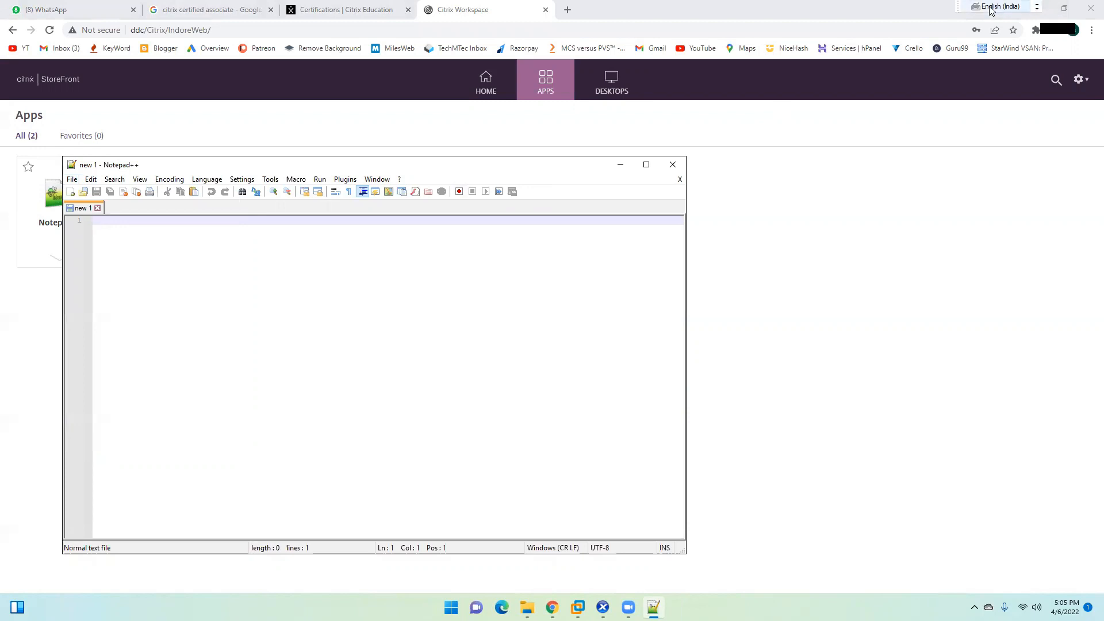
double_click(856, 8)
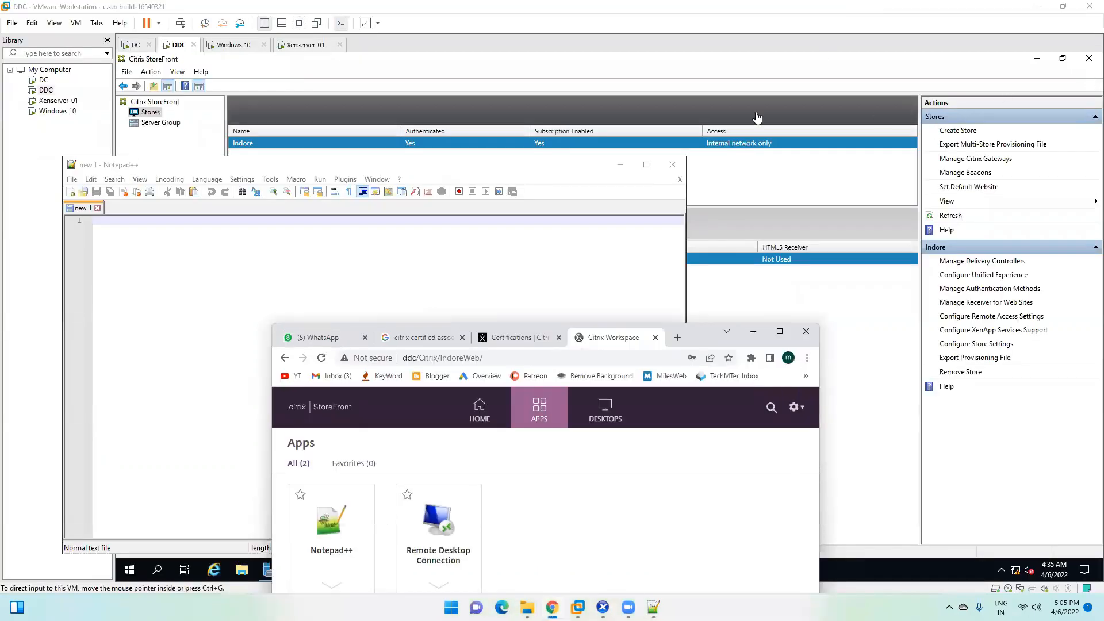
left_click(620, 169)
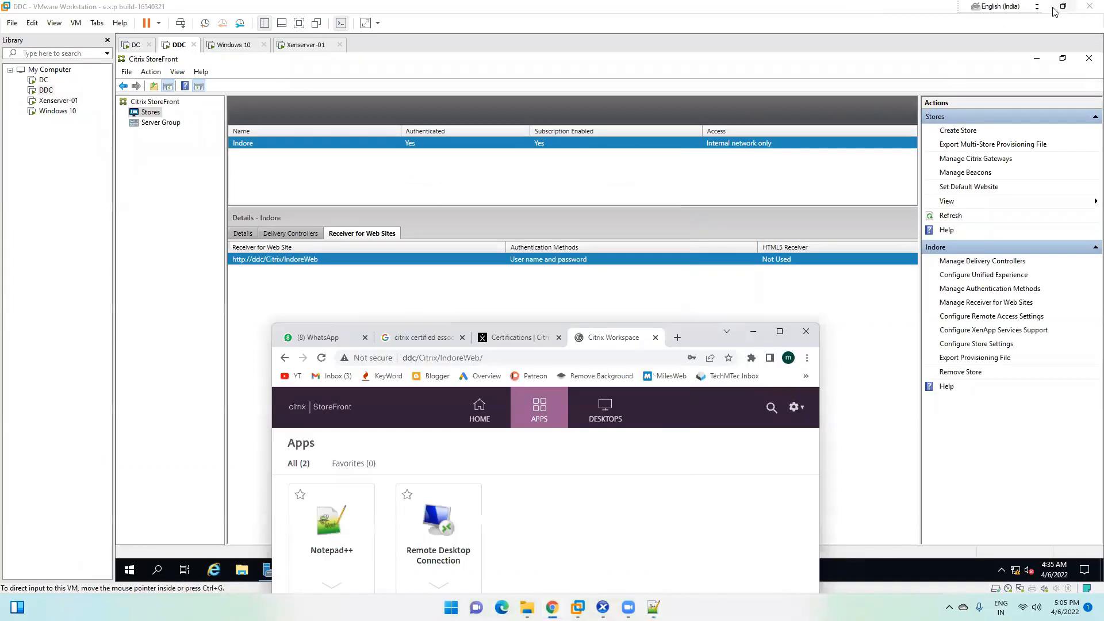
double_click(930, 8)
left_click(798, 287)
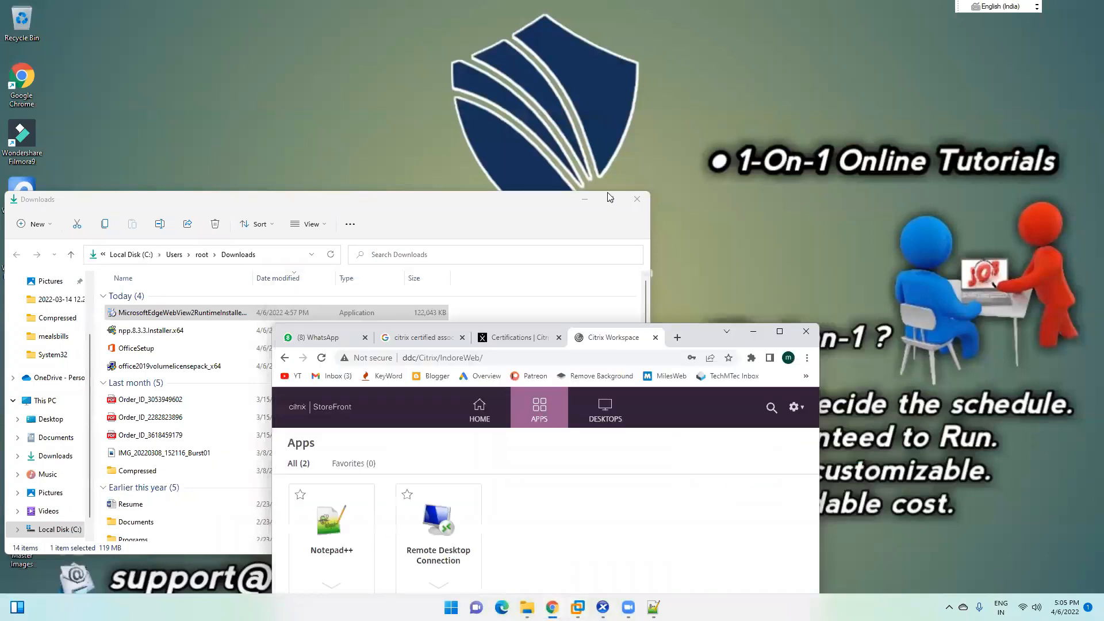
left_click(584, 199)
left_click(753, 331)
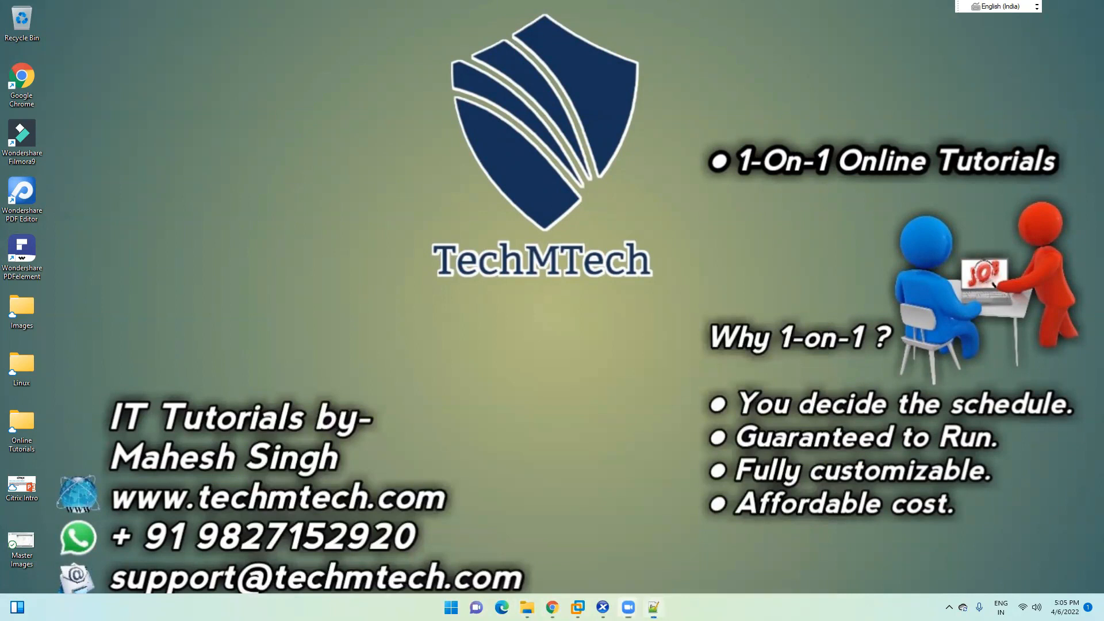
left_click(654, 608)
left_click_drag(276, 161, 354, 95)
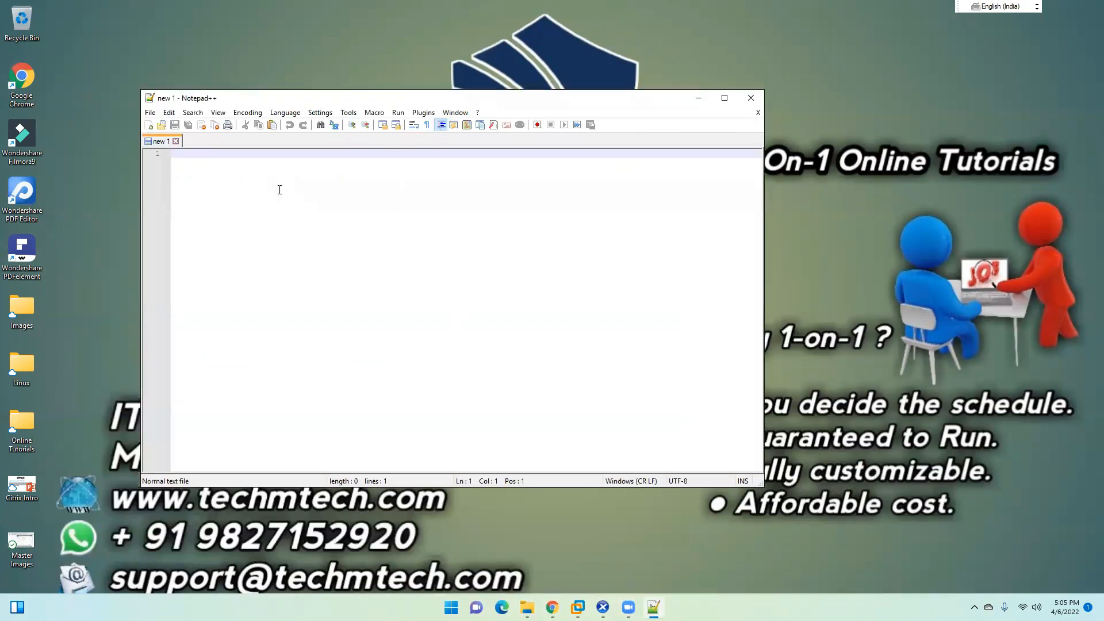
Step: Type five lines of sample text into Notepad++, one per line
type("hfiuhiufh")
key("Return")
type("fgjhsg")
key("Return")
type("njsghjksdfg")
key("Return")
type("bsvhjgbs")
key("Return")
type("kjdfsgdf")
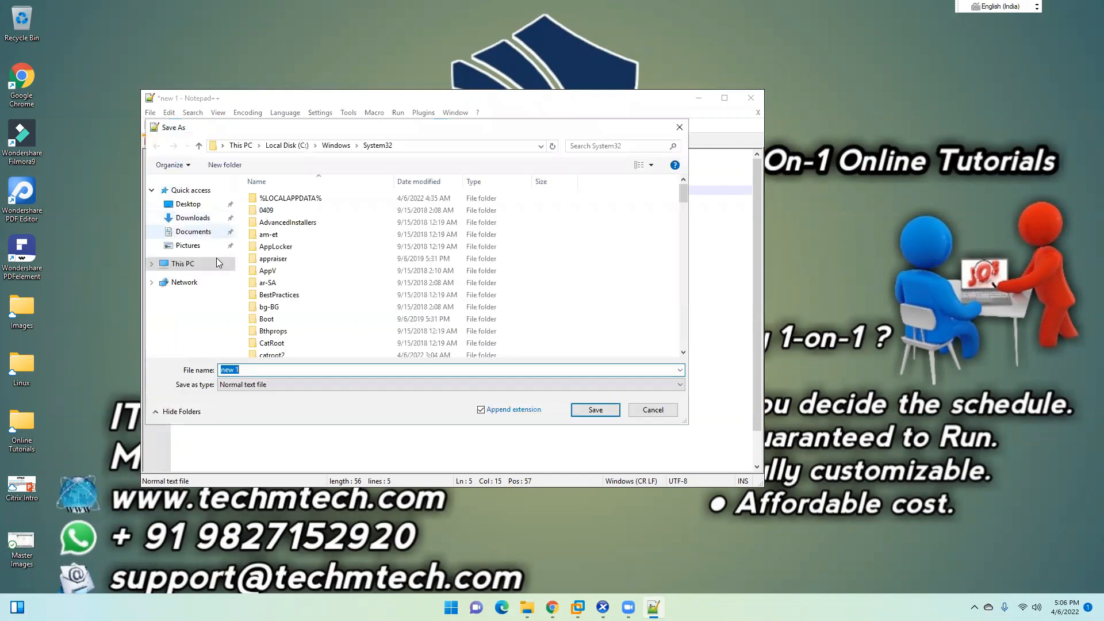
Step: Save the text as new 1.txt in Documents with full file access permitted, then close Notepad++
left_click(210, 264)
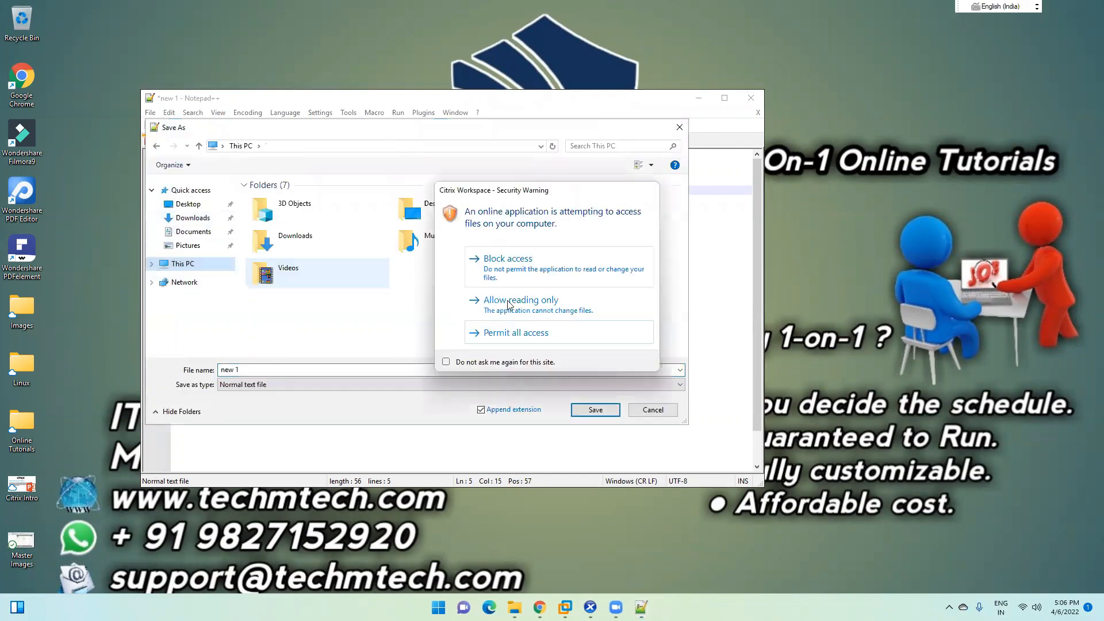
left_click(503, 334)
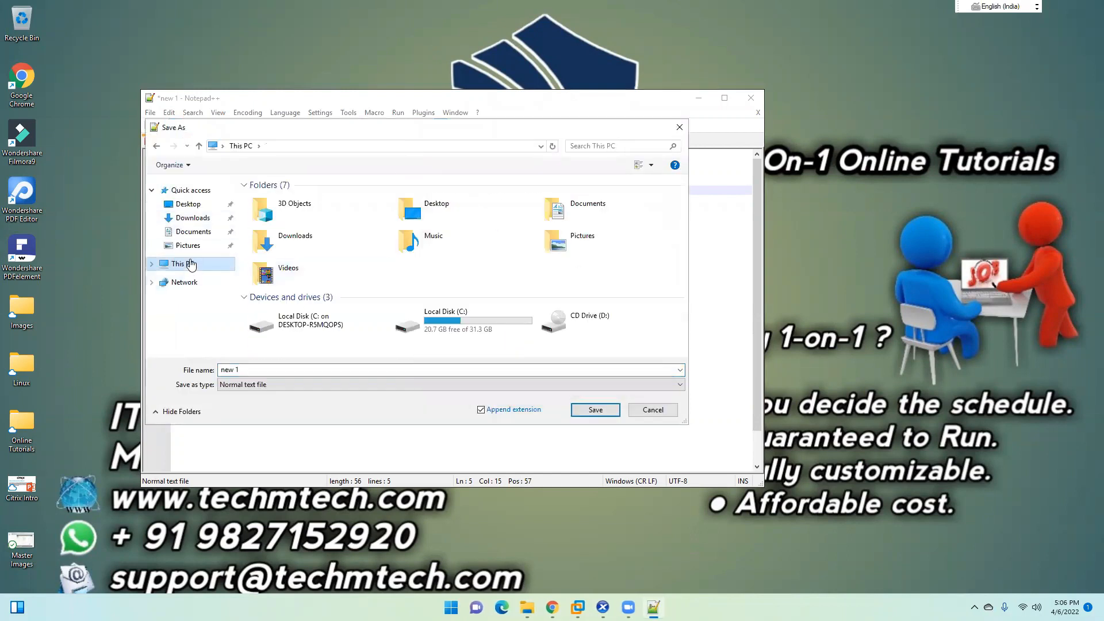
left_click(194, 231)
left_click(268, 369)
left_click(596, 409)
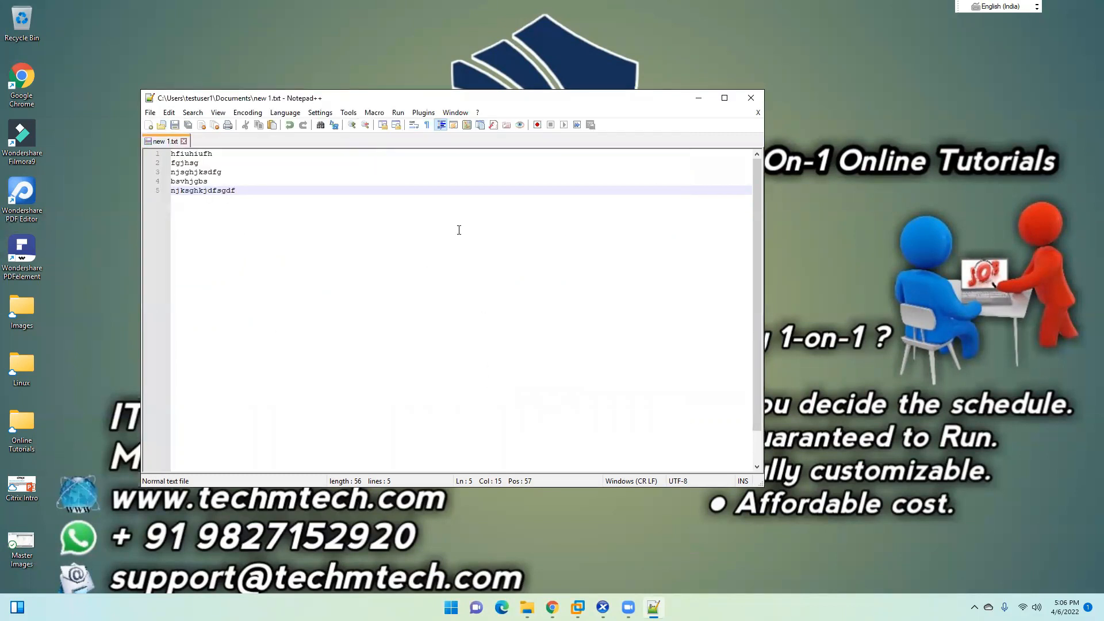
left_click(750, 98)
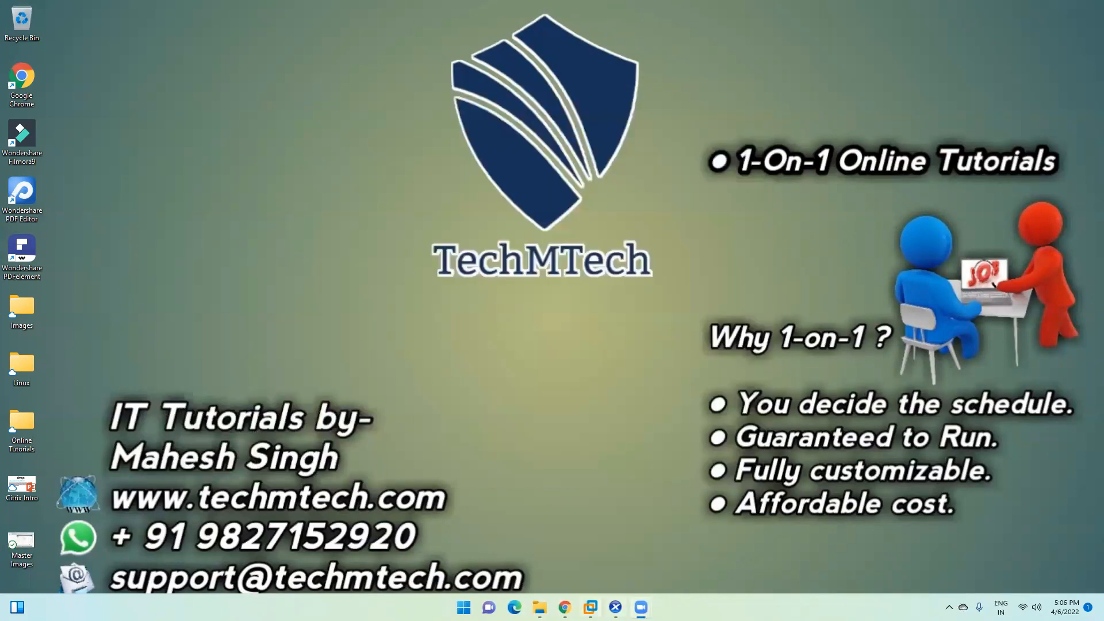
Step: Maximize the StoreFront browser and launch FIN-Desk from DESKTOPS through the Citrix Workspace Launcher
left_click(565, 607)
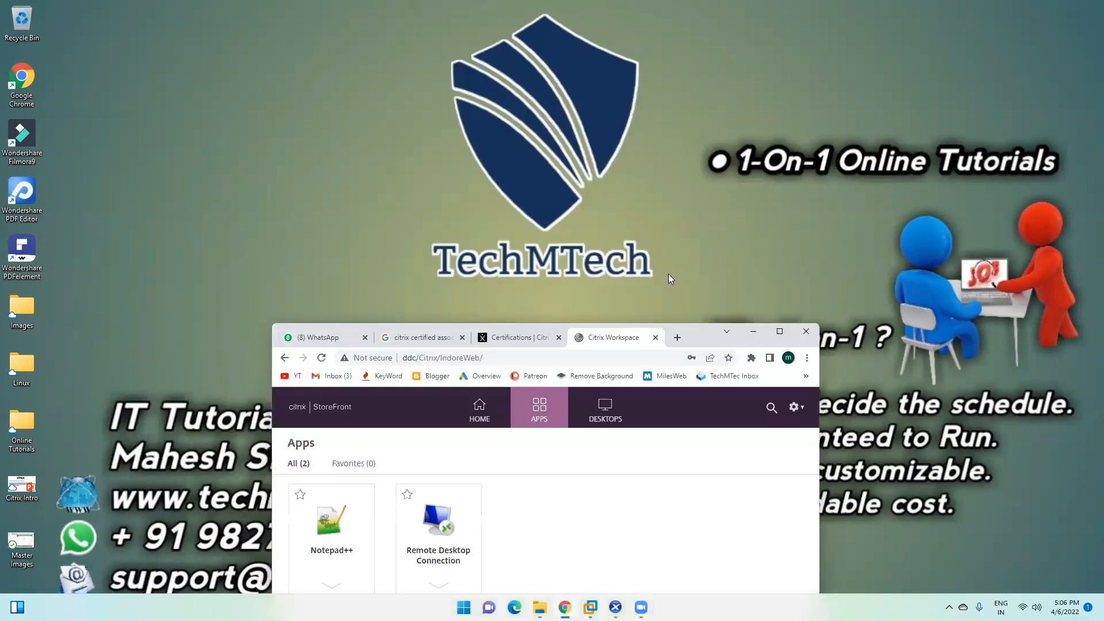
left_click(778, 331)
left_click(622, 76)
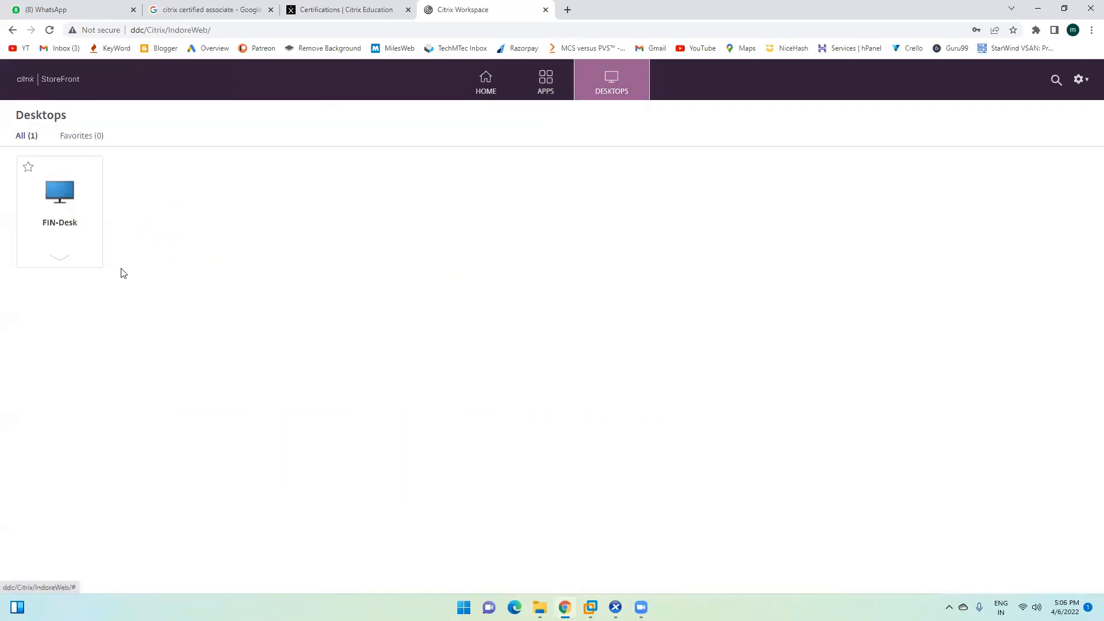
left_click(58, 196)
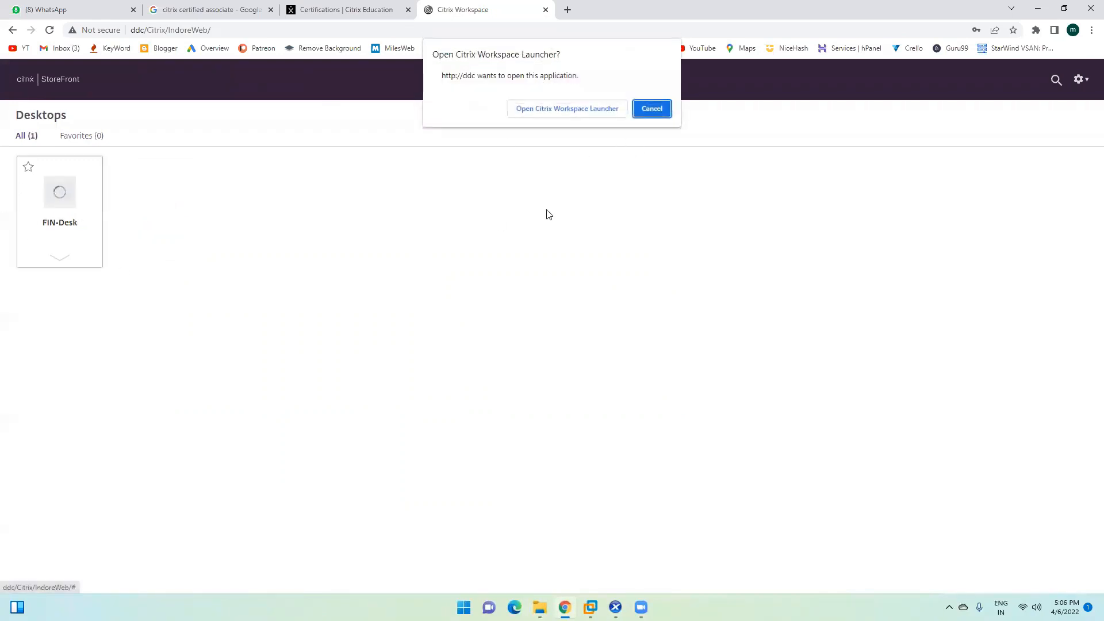
left_click(532, 113)
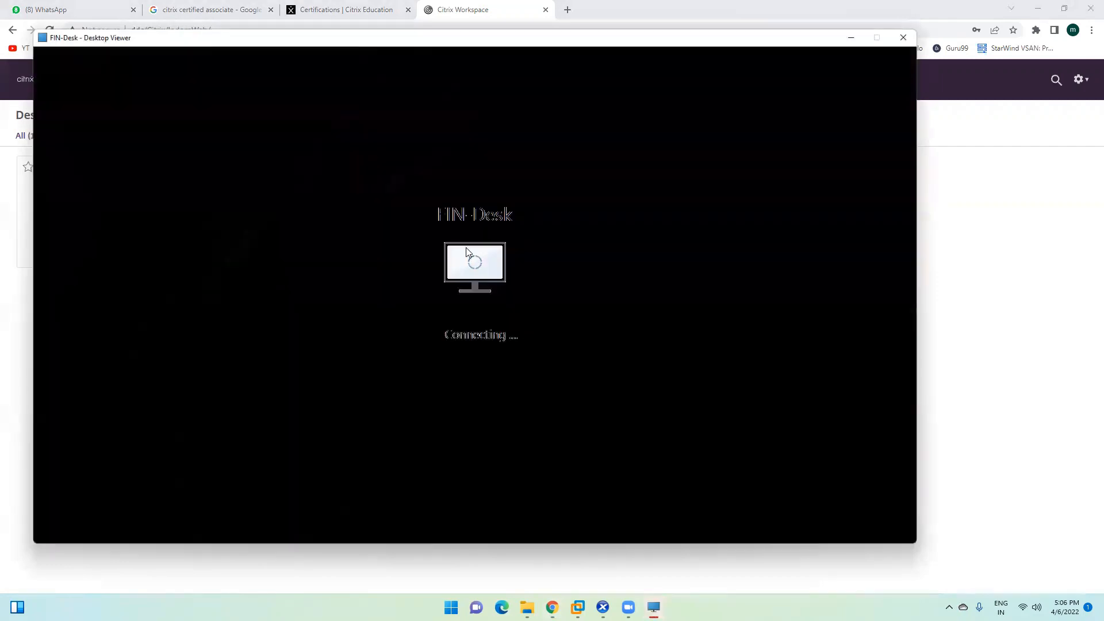
Step: Permit FIN-Desk to use local devices without asking again, and cancel the Shutdown Event Tracker
left_click(478, 351)
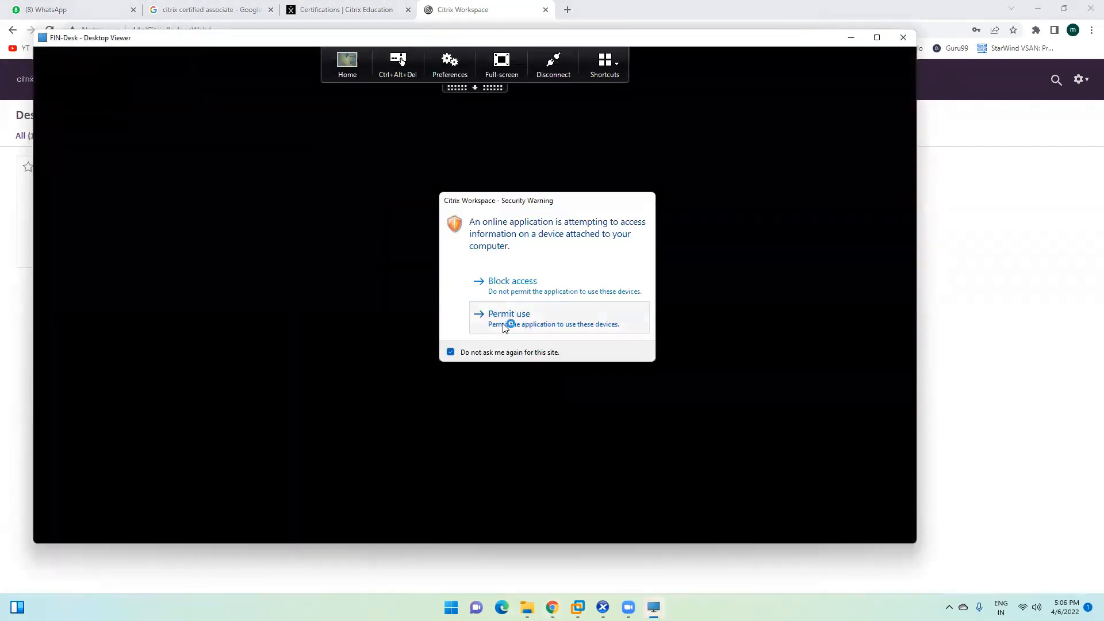
left_click(504, 326)
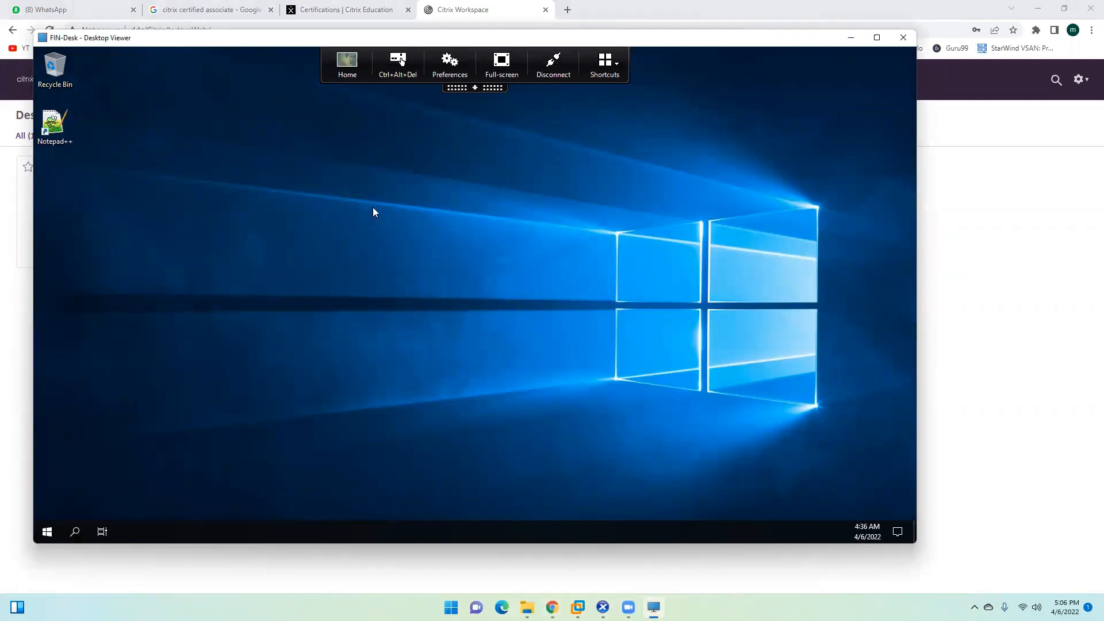
left_click(47, 532)
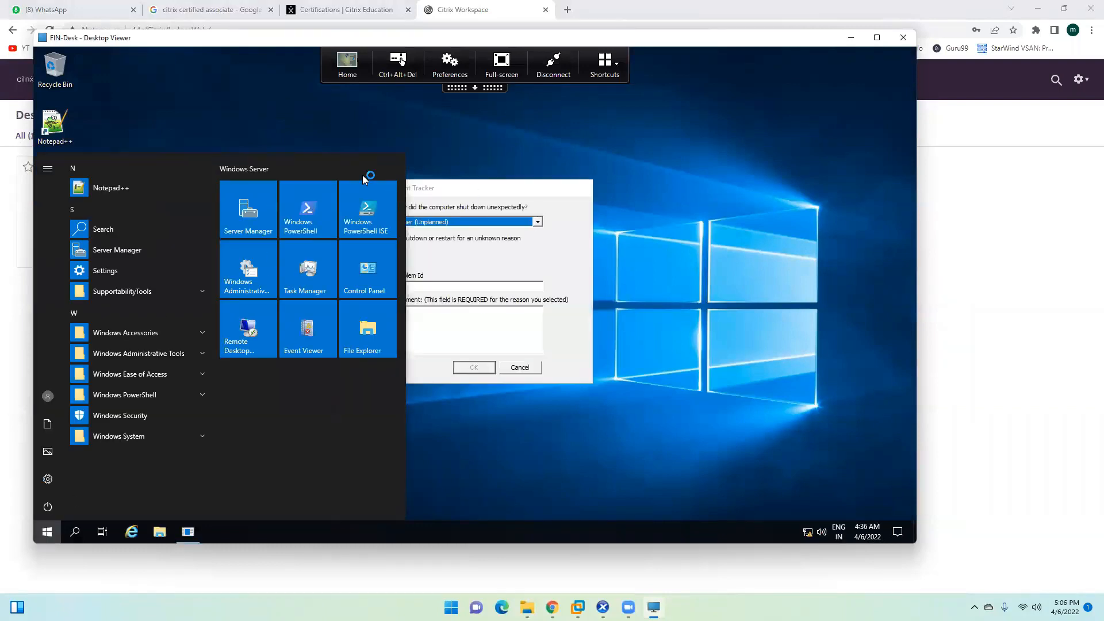
left_click(460, 192)
left_click(522, 368)
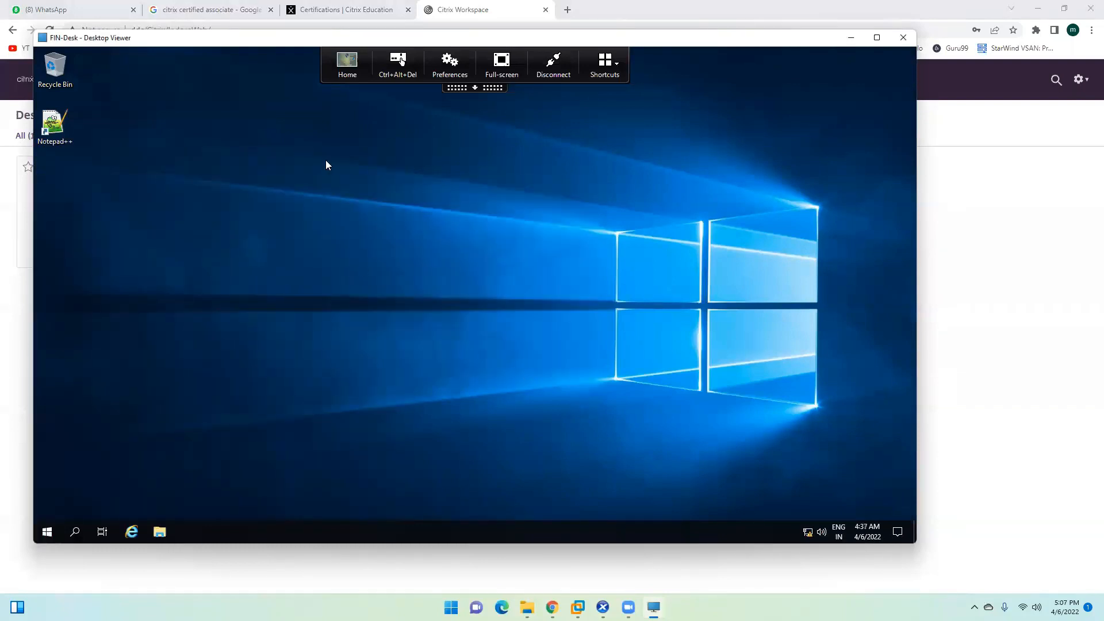
left_click_drag(264, 39, 344, 158)
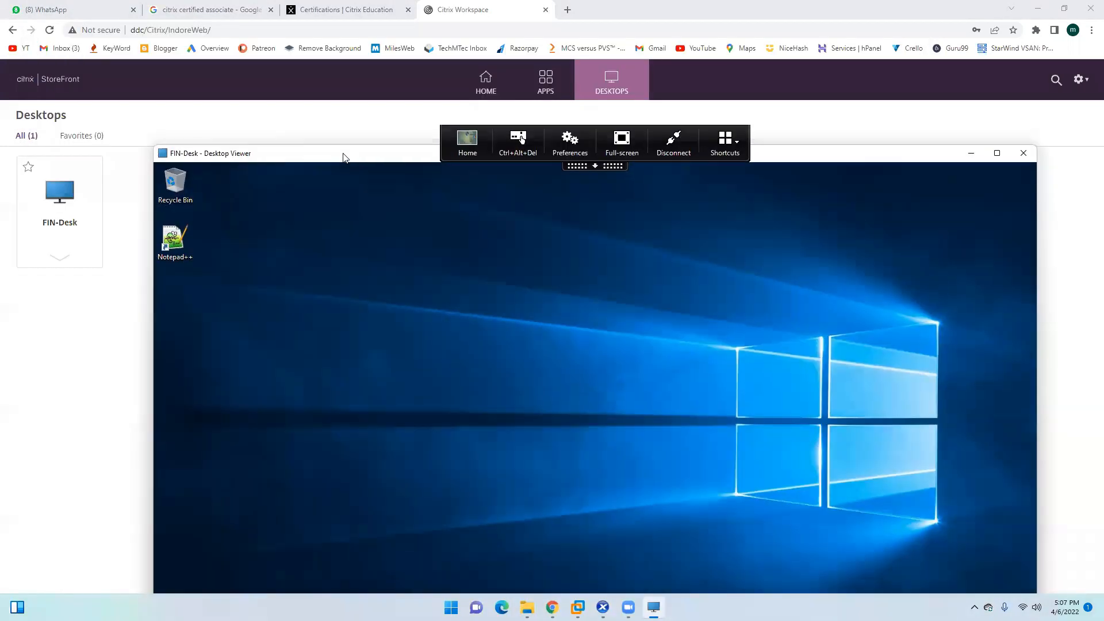
Step: Expand and collapse the Citrix session toolbar, then make the FIN-Desk viewer full screen
left_click(595, 166)
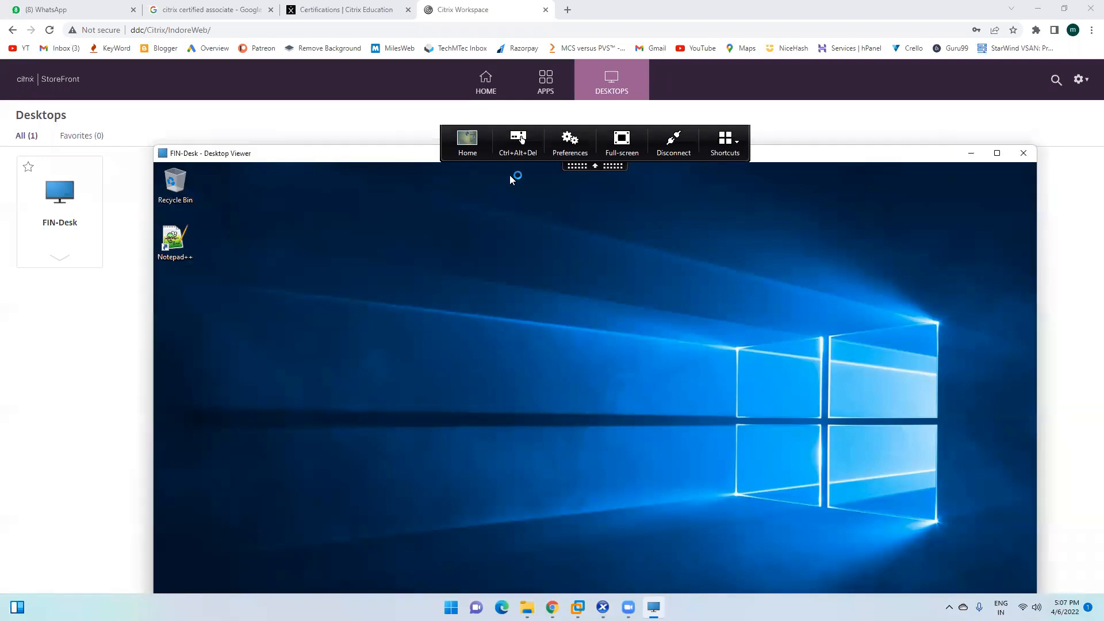
left_click(587, 167)
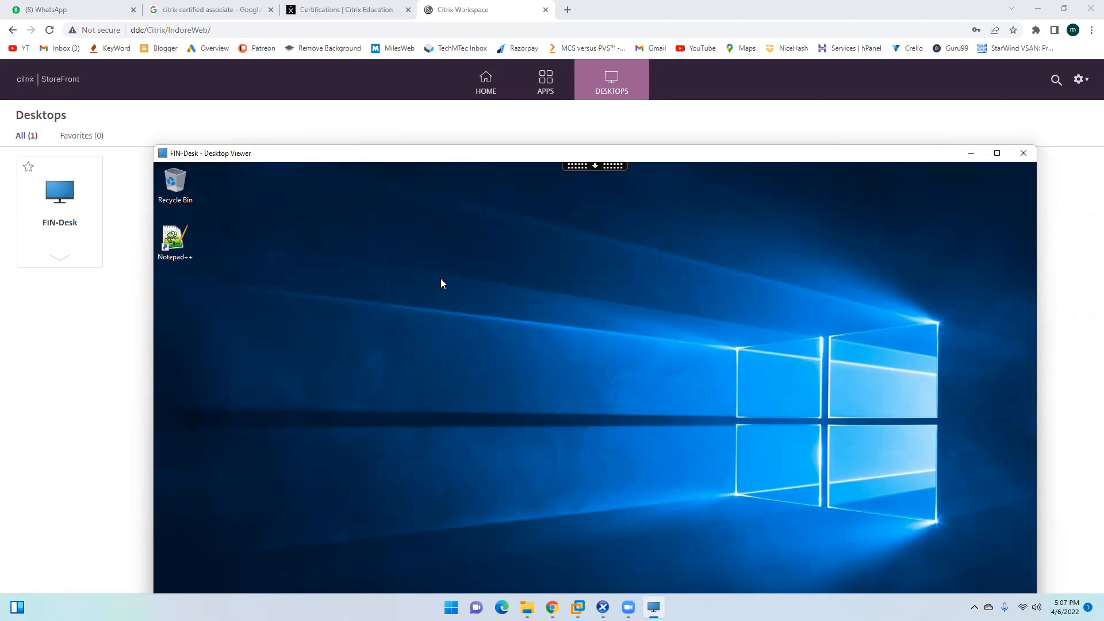
double_click(424, 153)
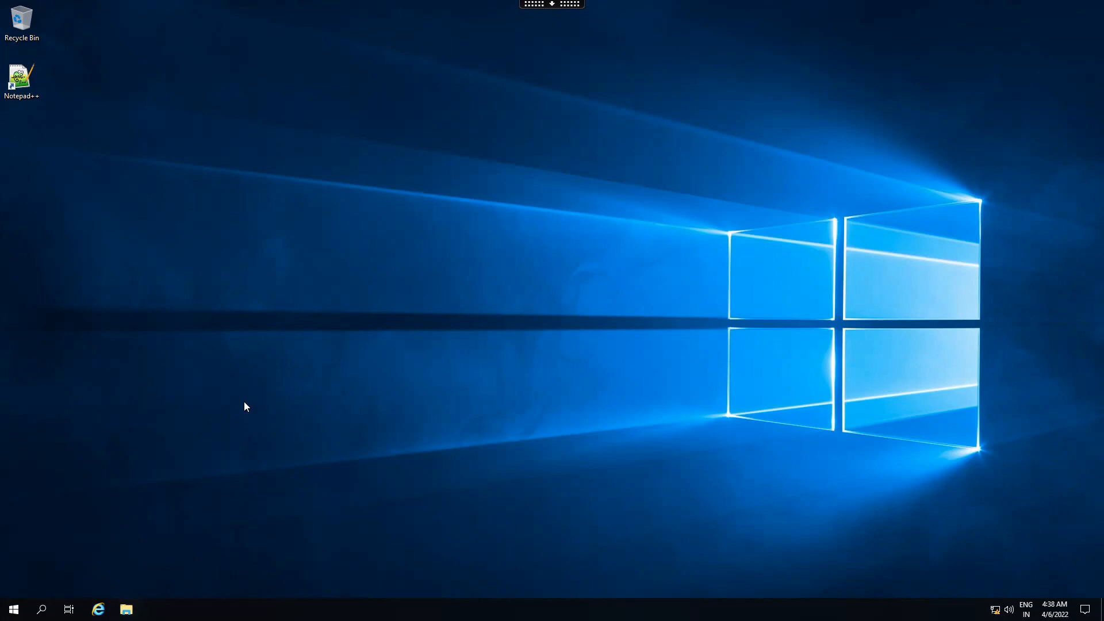
Step: Open This PC in FIN-Desk's File Explorer, grant read/write file access, and view the remote C: drive
left_click(126, 609)
left_click(282, 264)
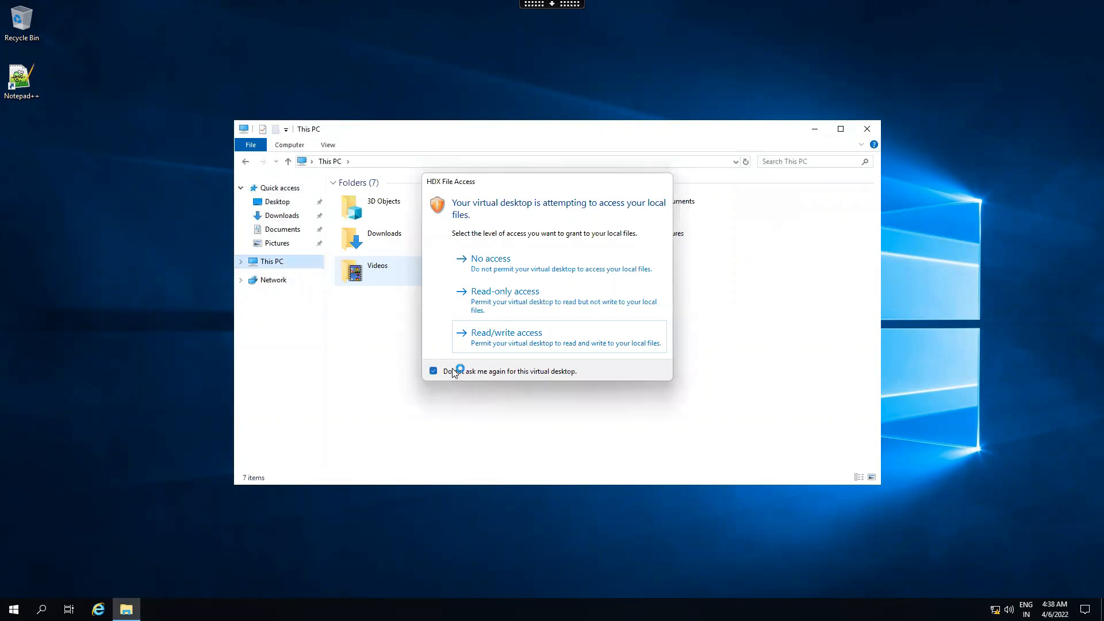
left_click(463, 336)
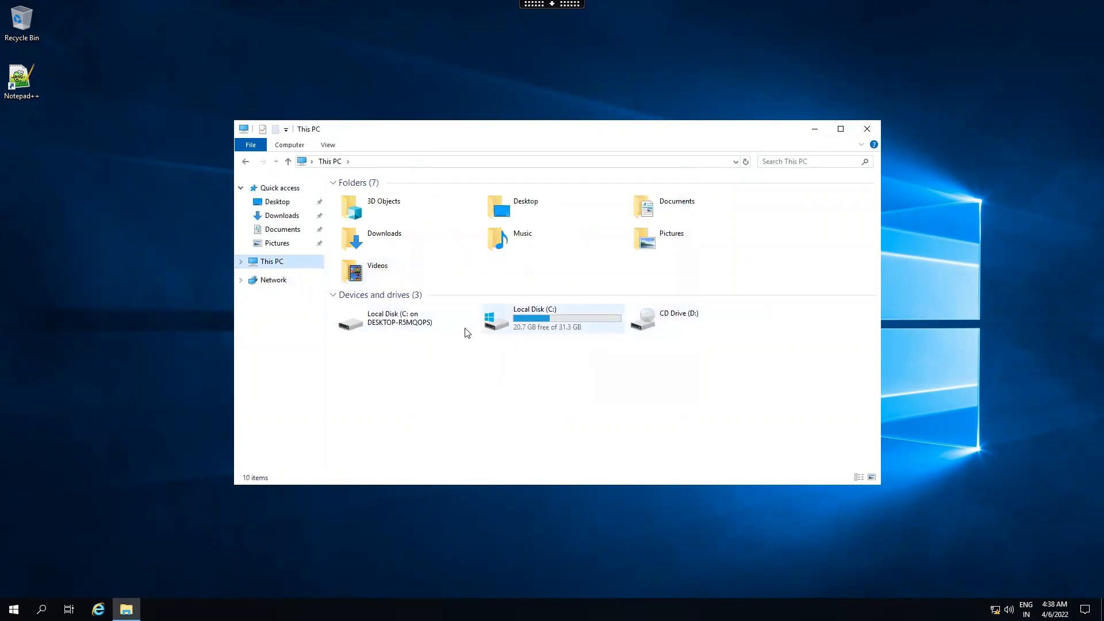
left_click(533, 317)
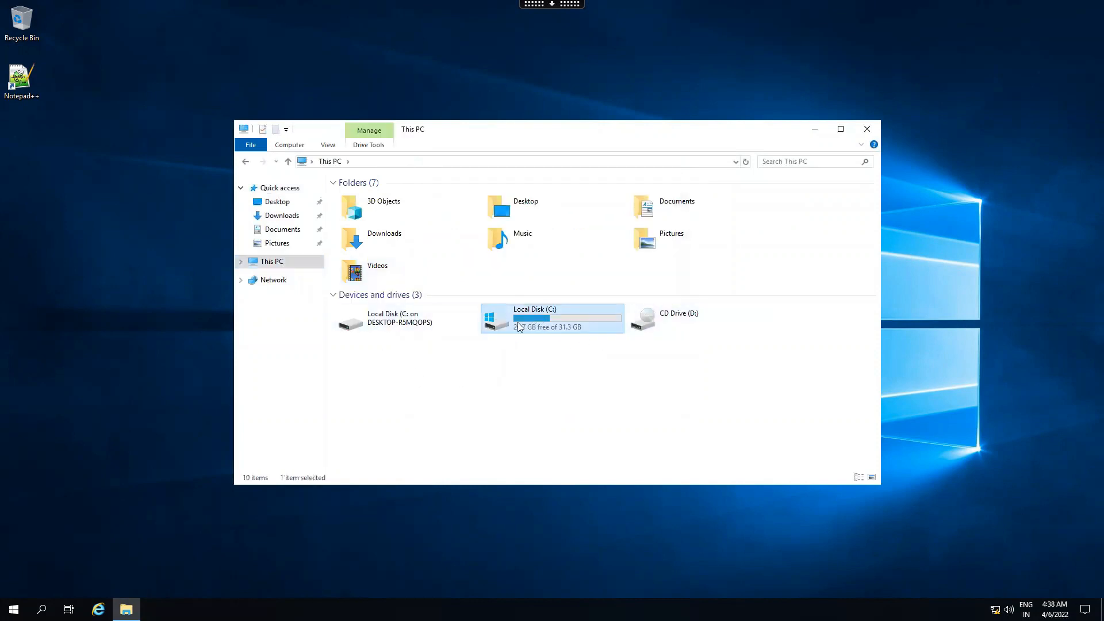
double_click(543, 318)
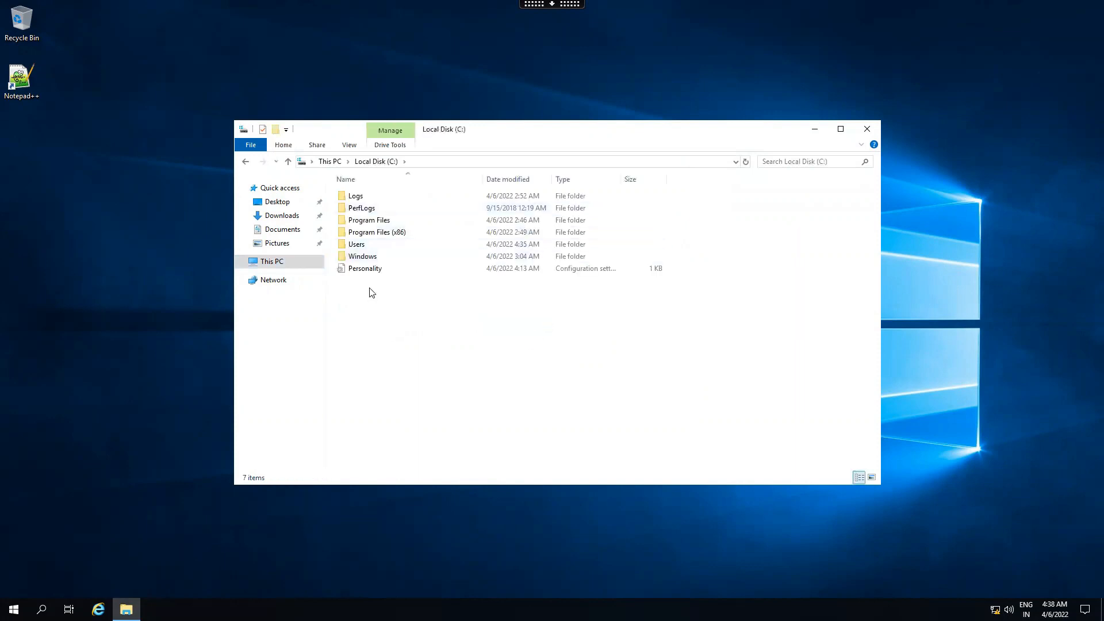
left_click(331, 161)
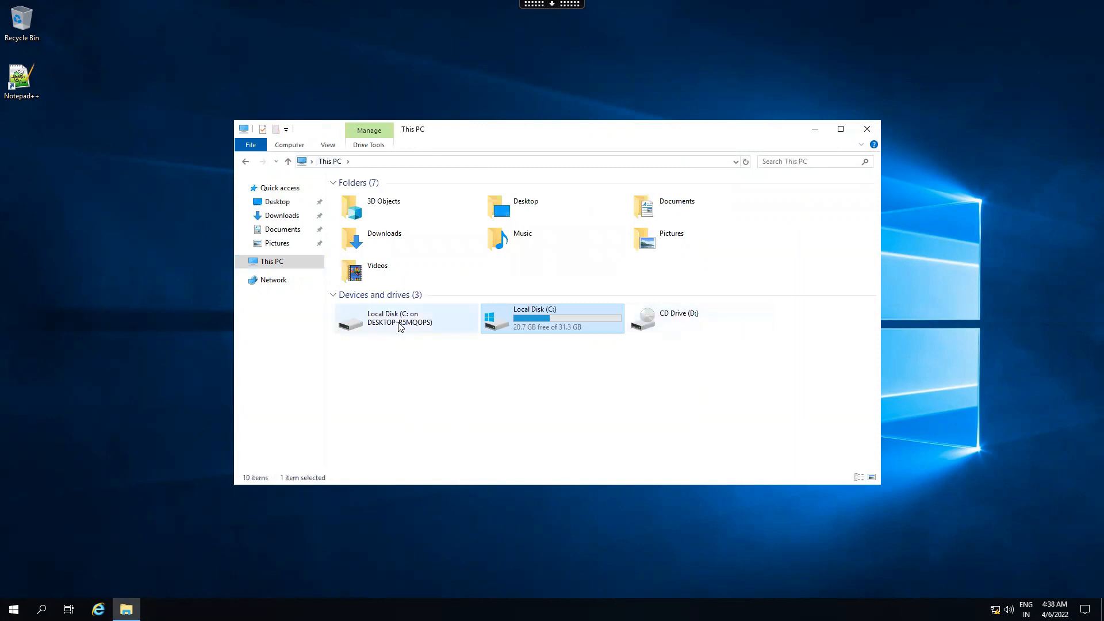
Step: Browse the client's mapped C: drive and its ISO folder, compare with remote C:, then minimize Explorer
left_click(383, 317)
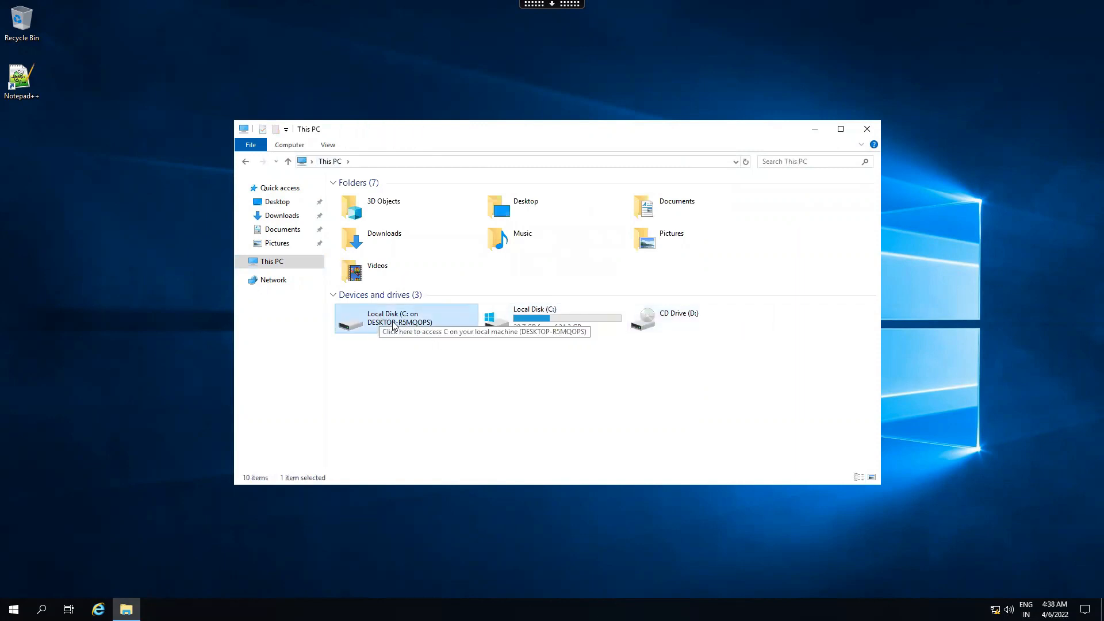
double_click(392, 321)
double_click(380, 218)
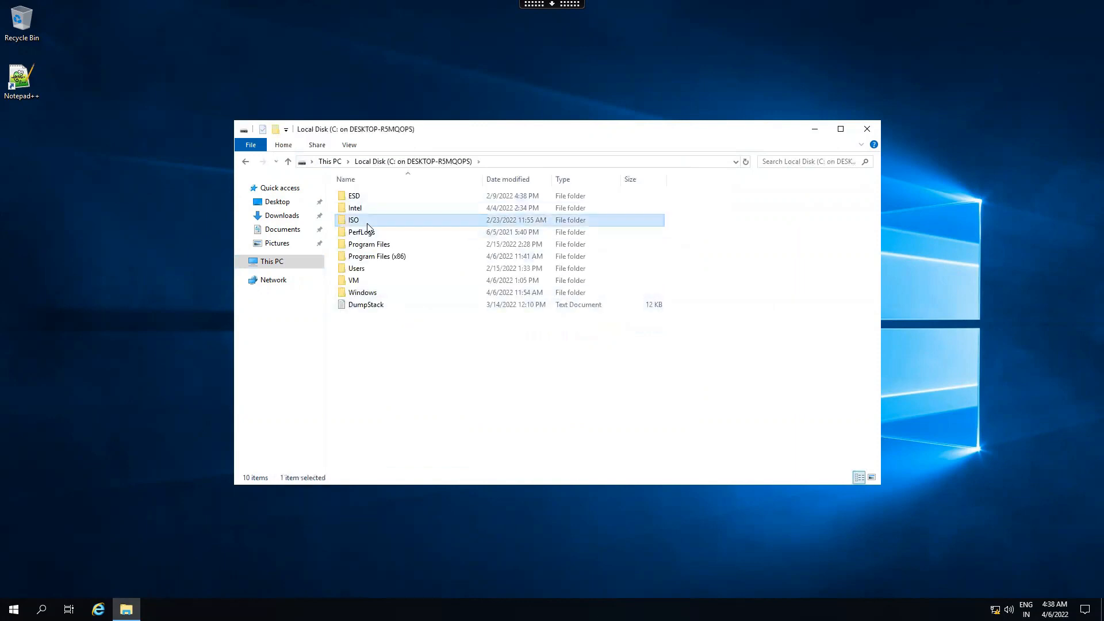
left_click(381, 161)
left_click(325, 162)
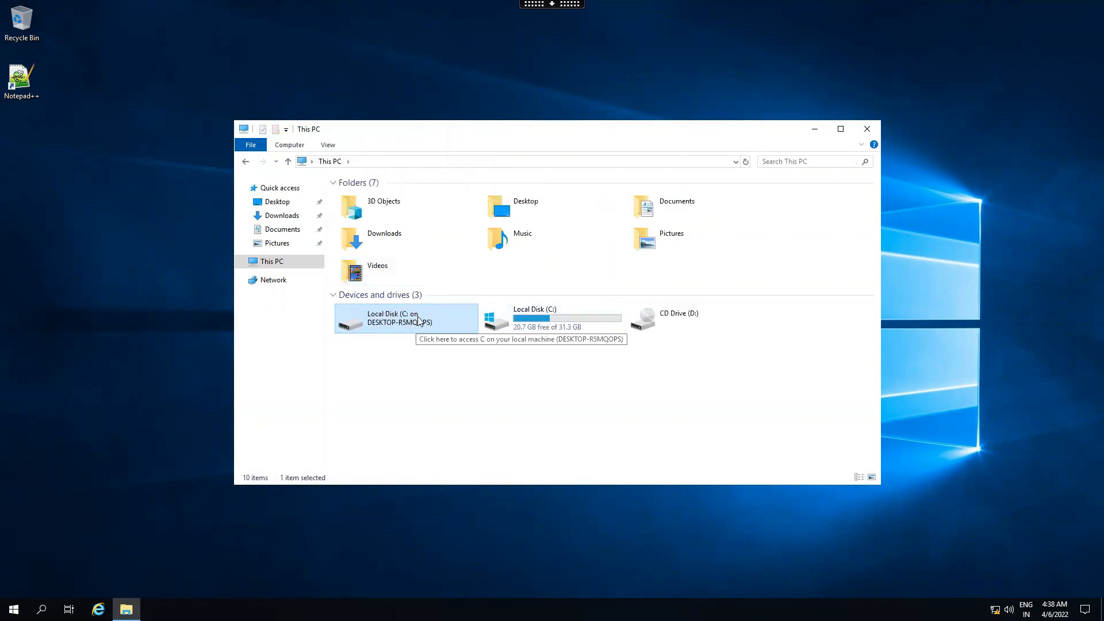
double_click(544, 322)
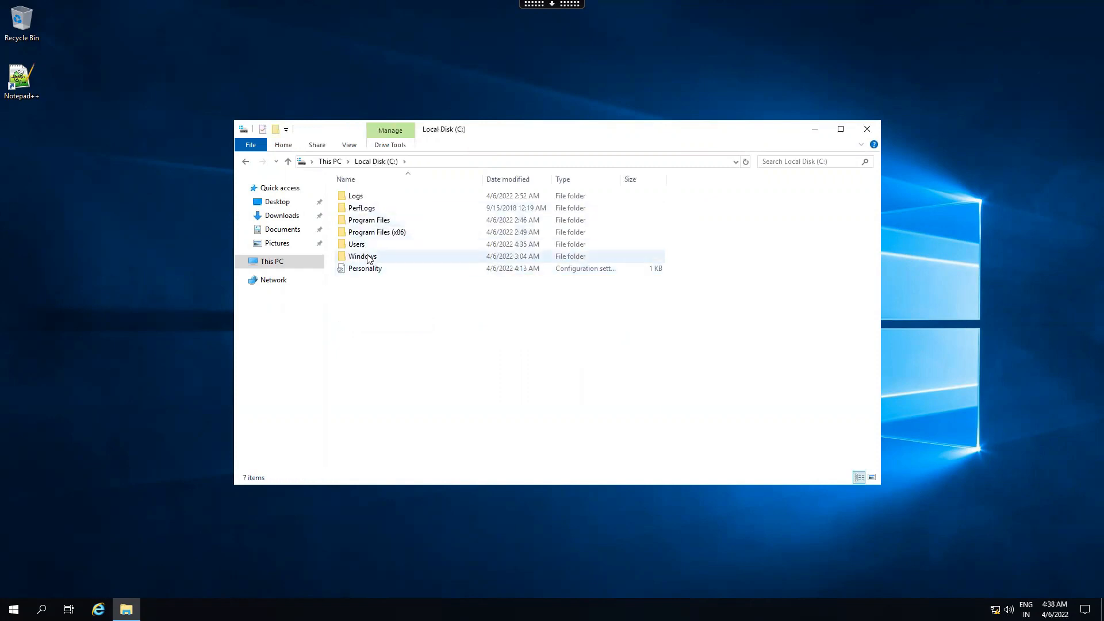
left_click(367, 257)
left_click(331, 162)
double_click(405, 322)
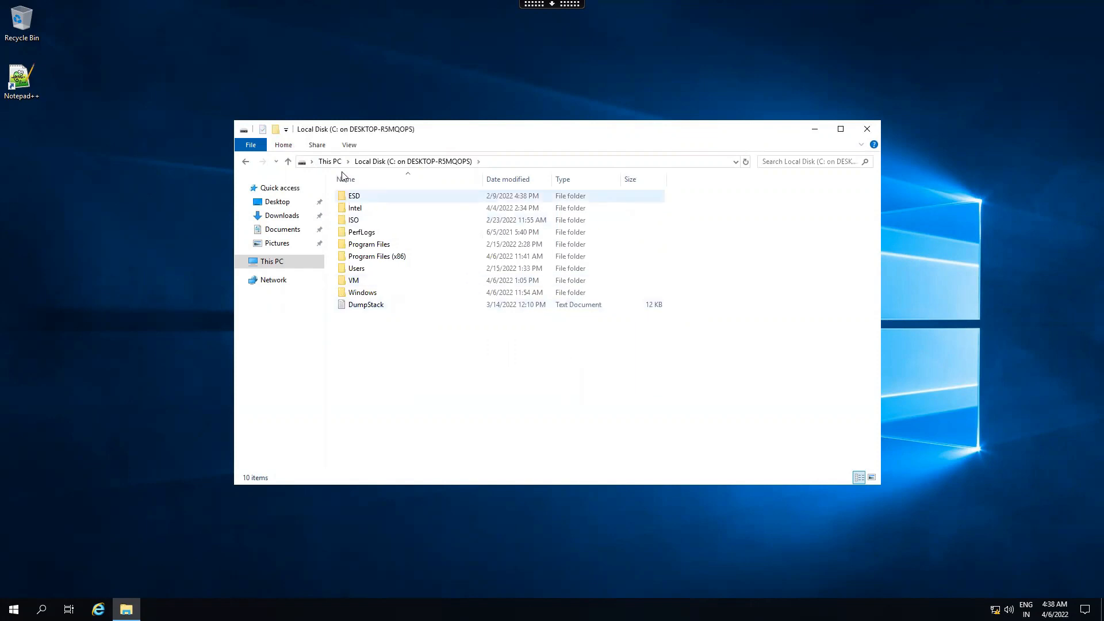
left_click(330, 162)
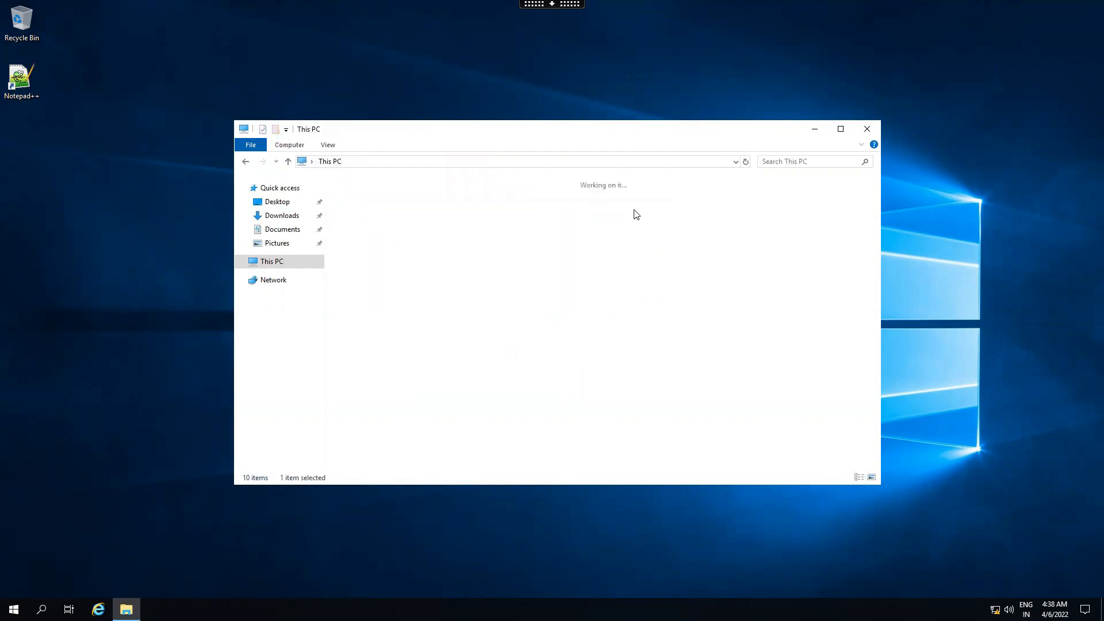
left_click(815, 129)
mouse_move(553, 40)
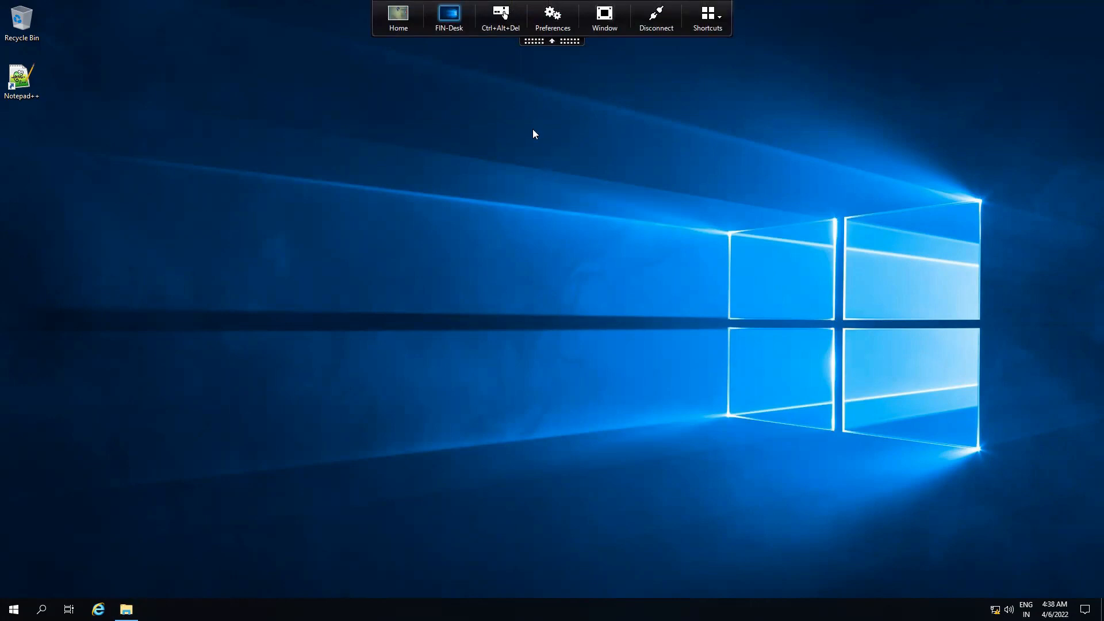
Step: Leave the full-screen session and maximize the DDC virtual machine, minimizing the StoreFront console
left_click(605, 19)
left_click(109, 310)
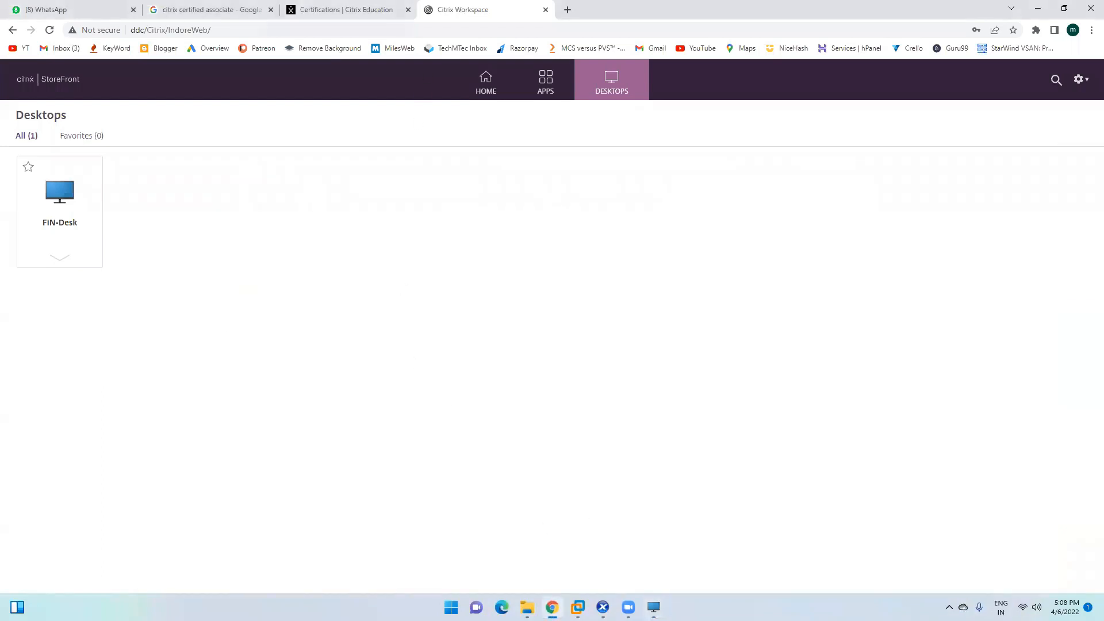
left_click(577, 608)
left_click(544, 518)
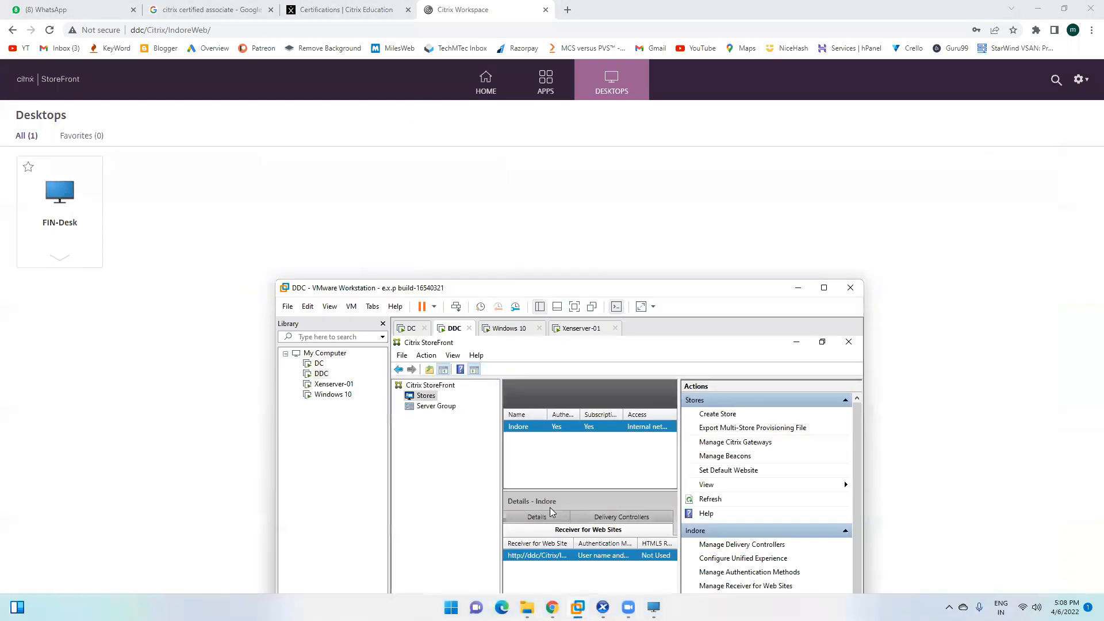
left_click(824, 287)
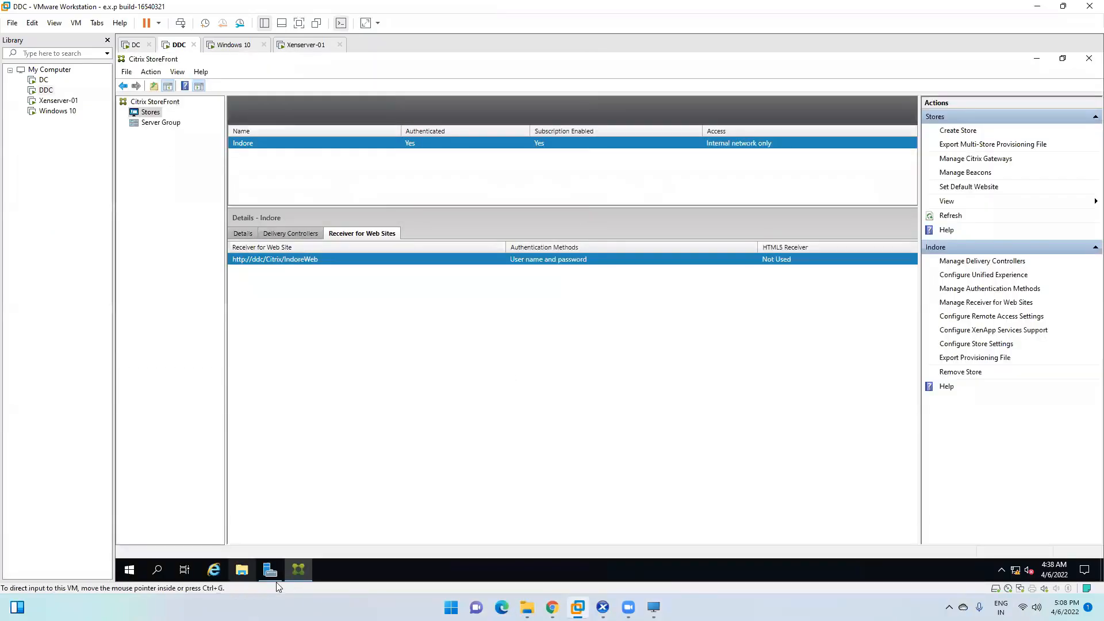
left_click(301, 569)
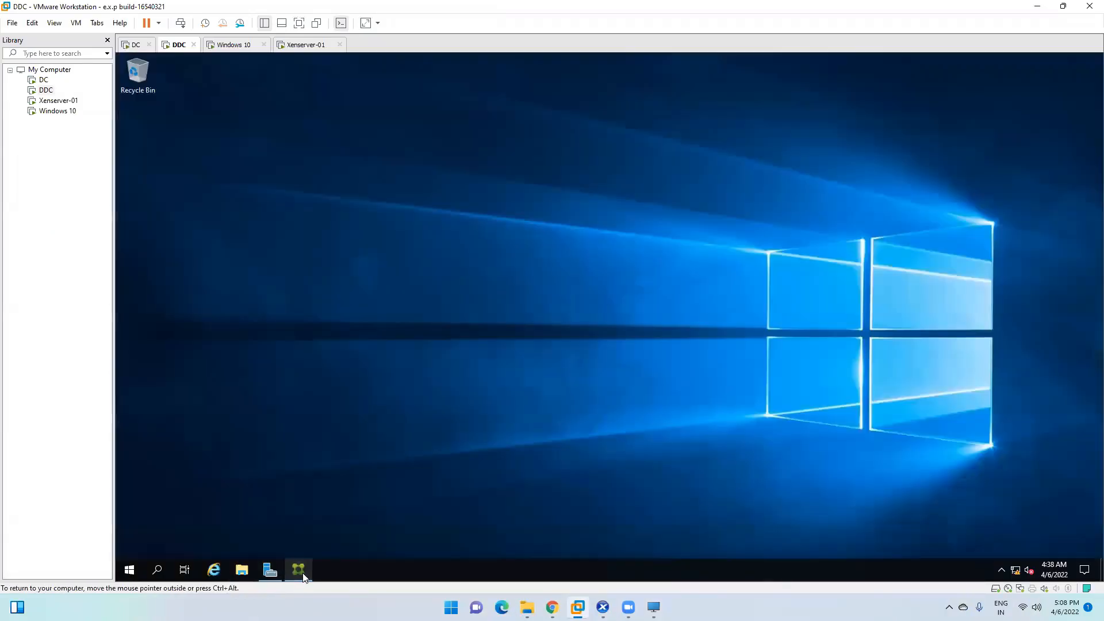
Step: Launch Citrix Studio from the DDC Start menu and approve the UAC prompt
left_click(129, 570)
left_click(211, 246)
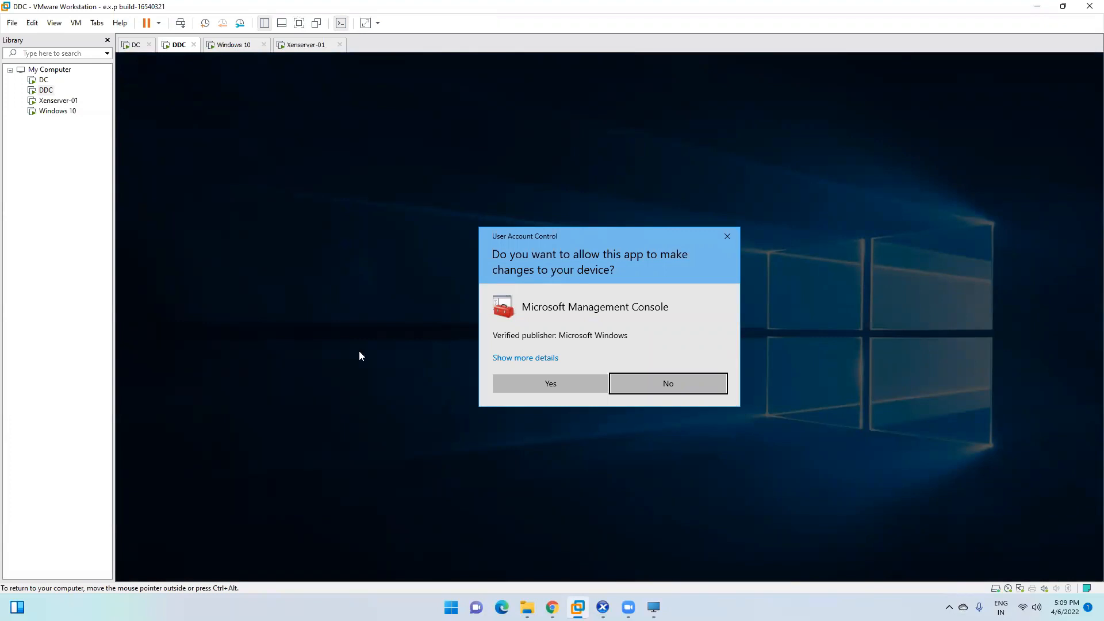
left_click(517, 384)
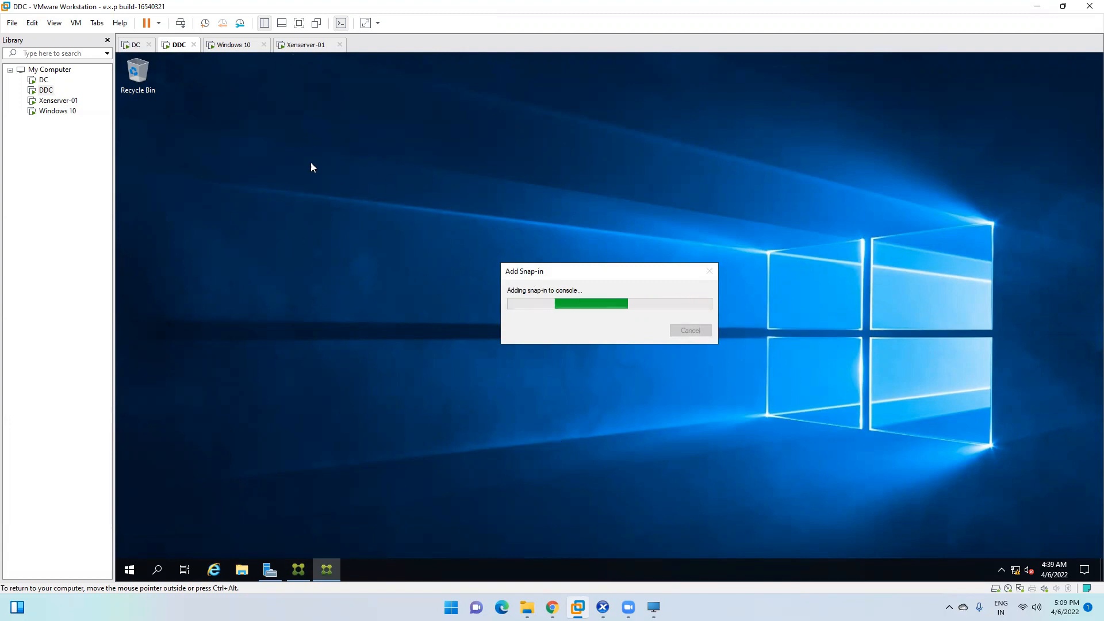
Step: In FIN-Desk's File Explorer, find new 1 in the Documents folder and briefly open it
mouse_move(603, 607)
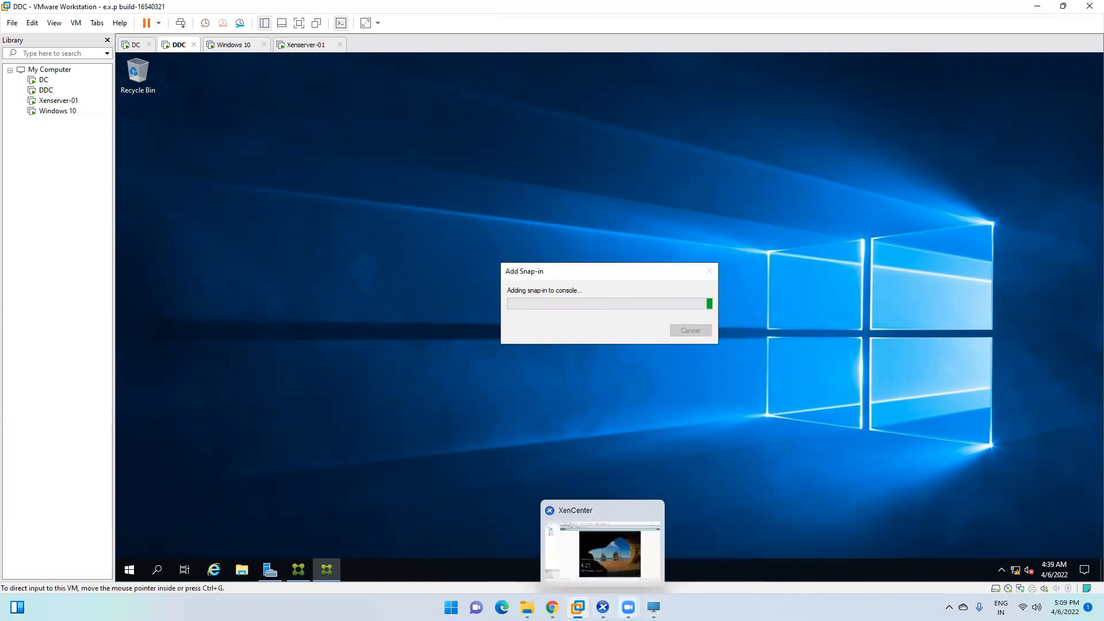
left_click(654, 607)
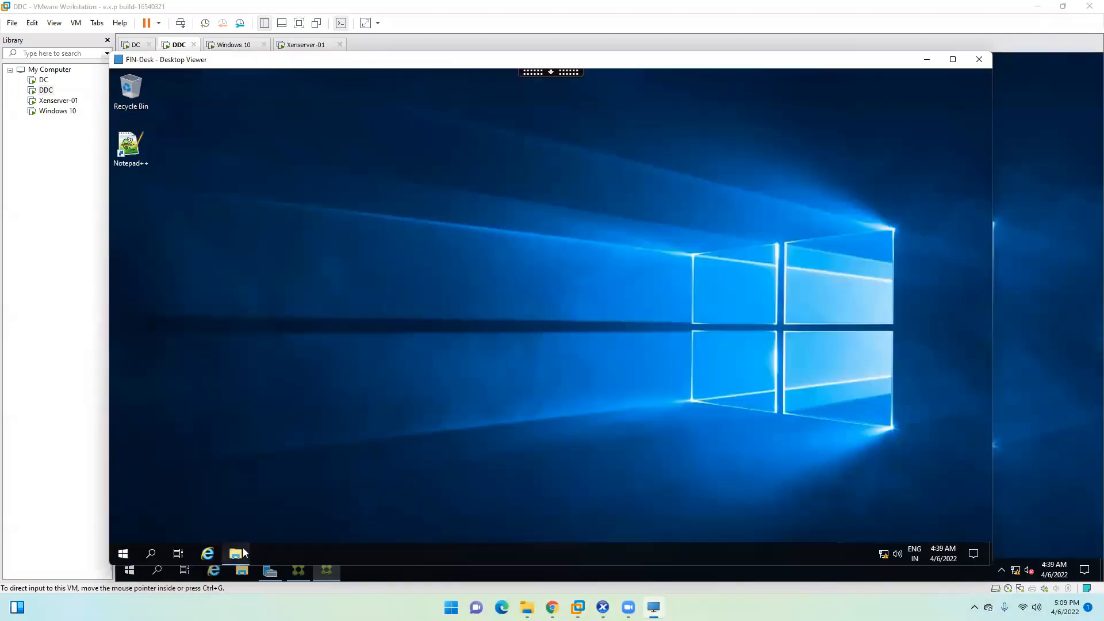
left_click(237, 552)
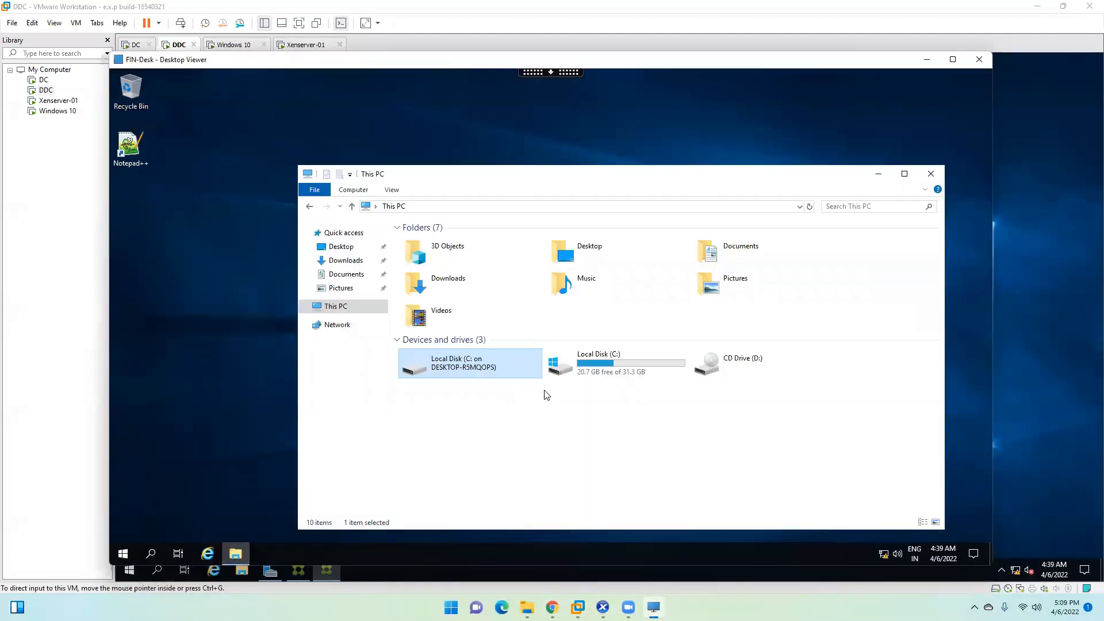
double_click(492, 375)
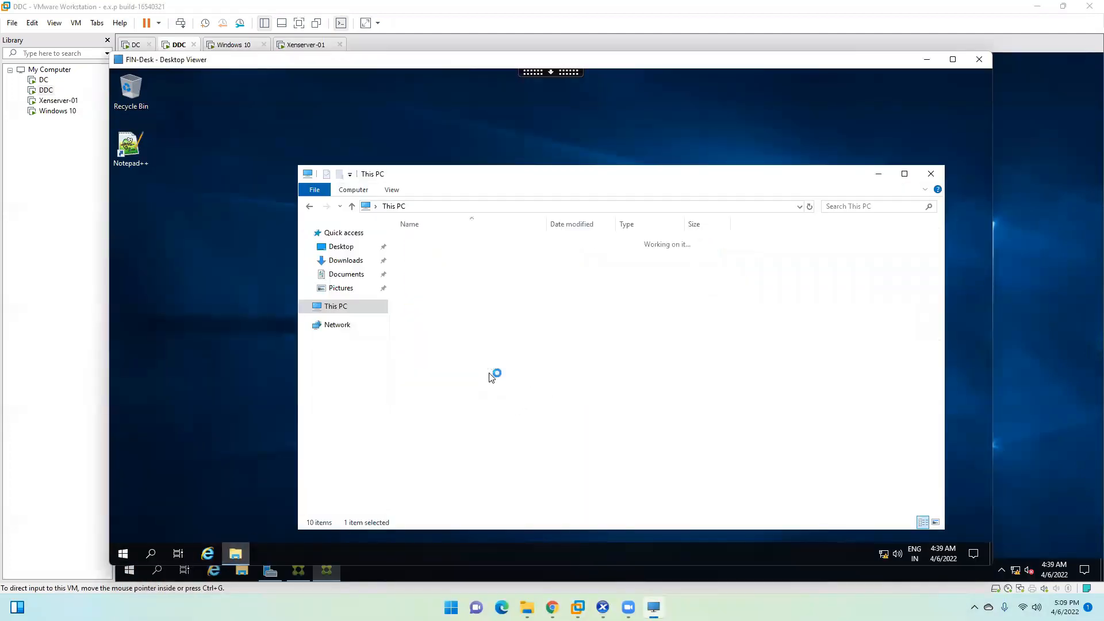
left_click(394, 206)
double_click(597, 372)
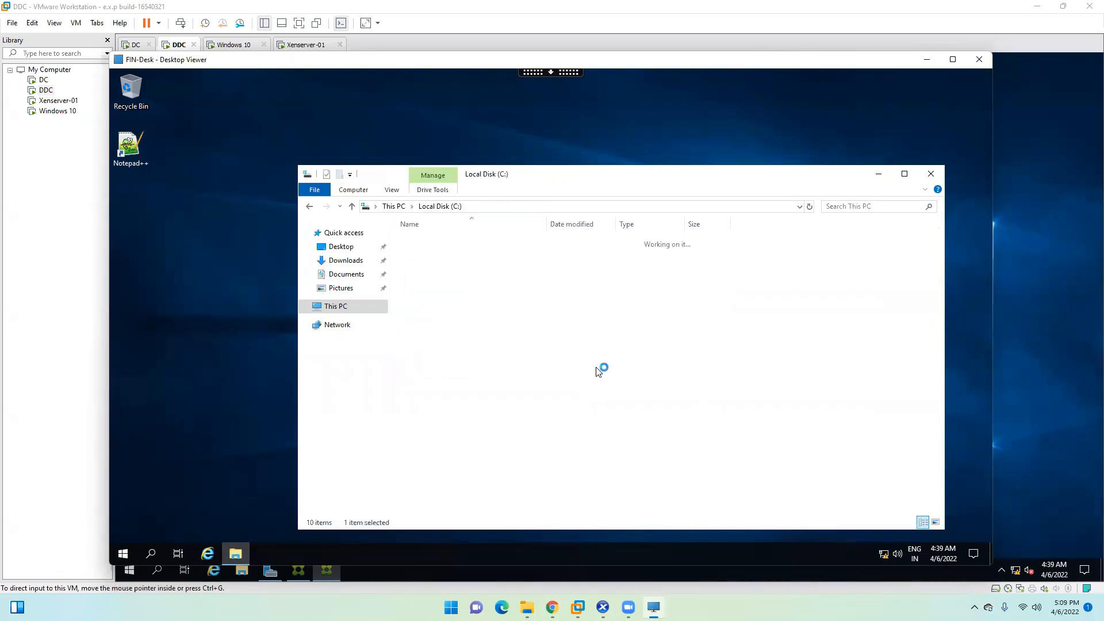
left_click(373, 258)
left_click(345, 246)
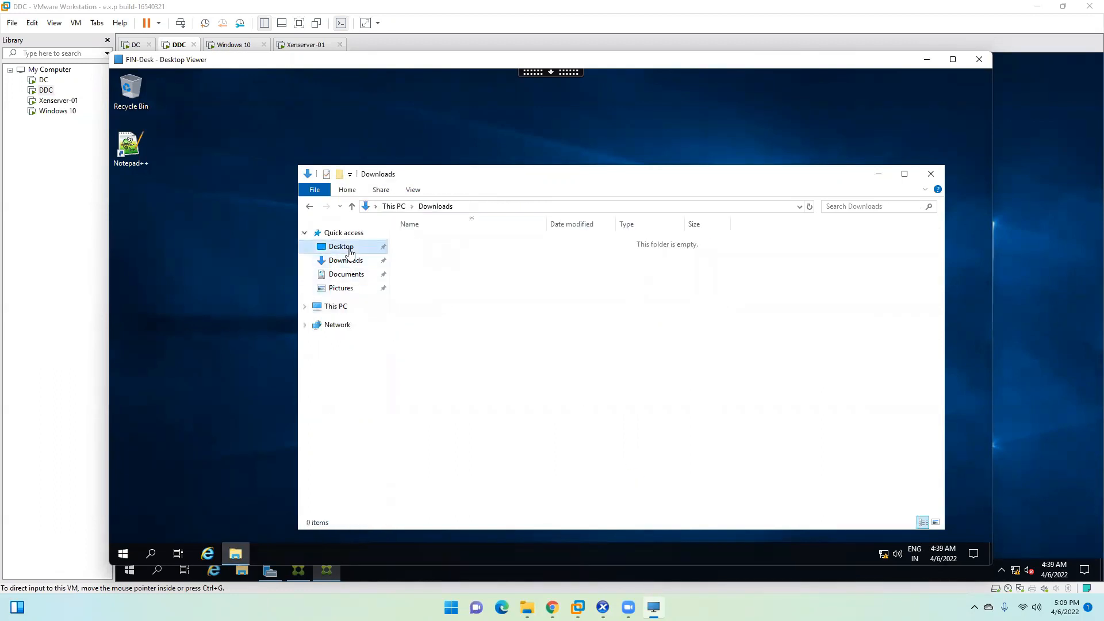
left_click(346, 275)
double_click(423, 245)
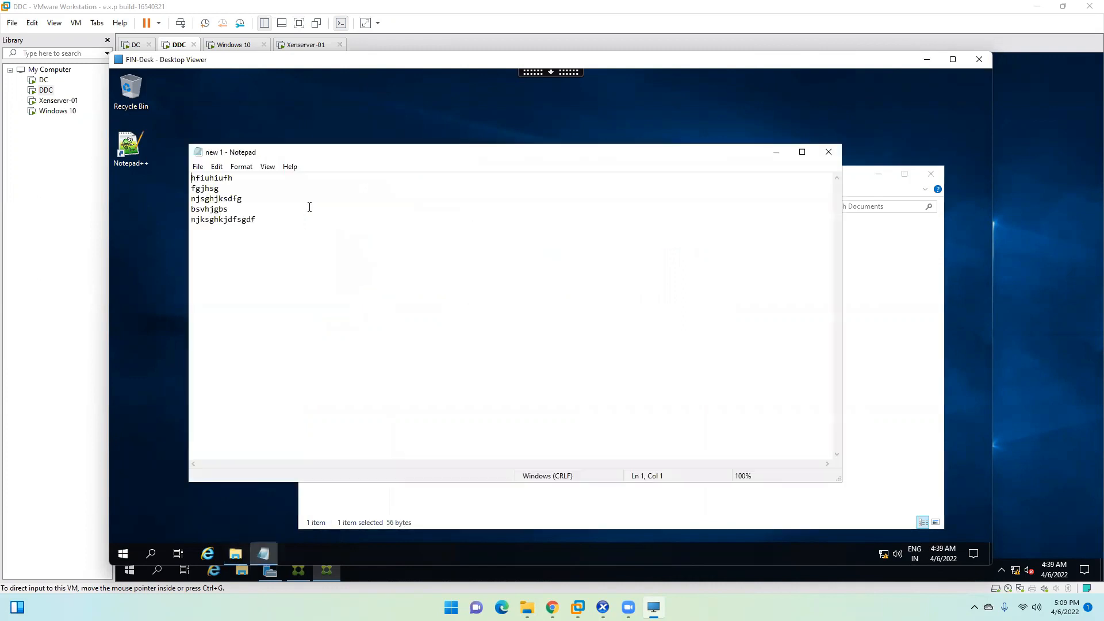
left_click(828, 153)
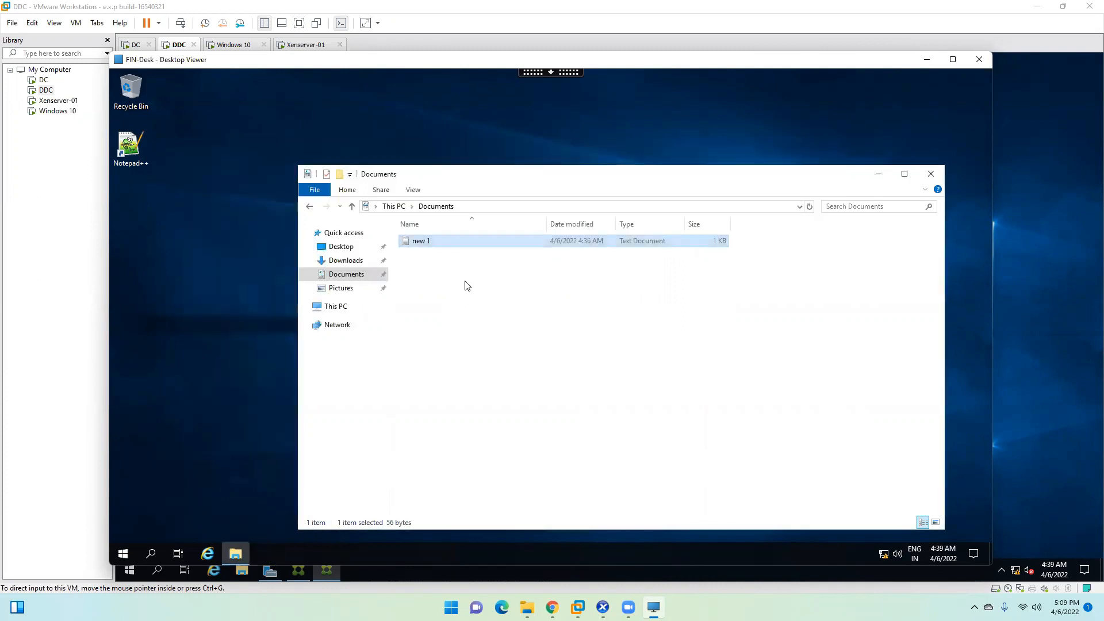
Step: Copy new 1 and paste it onto the client's mapped C: drive, then minimize the session
right_click(444, 237)
left_click(492, 389)
left_click(338, 307)
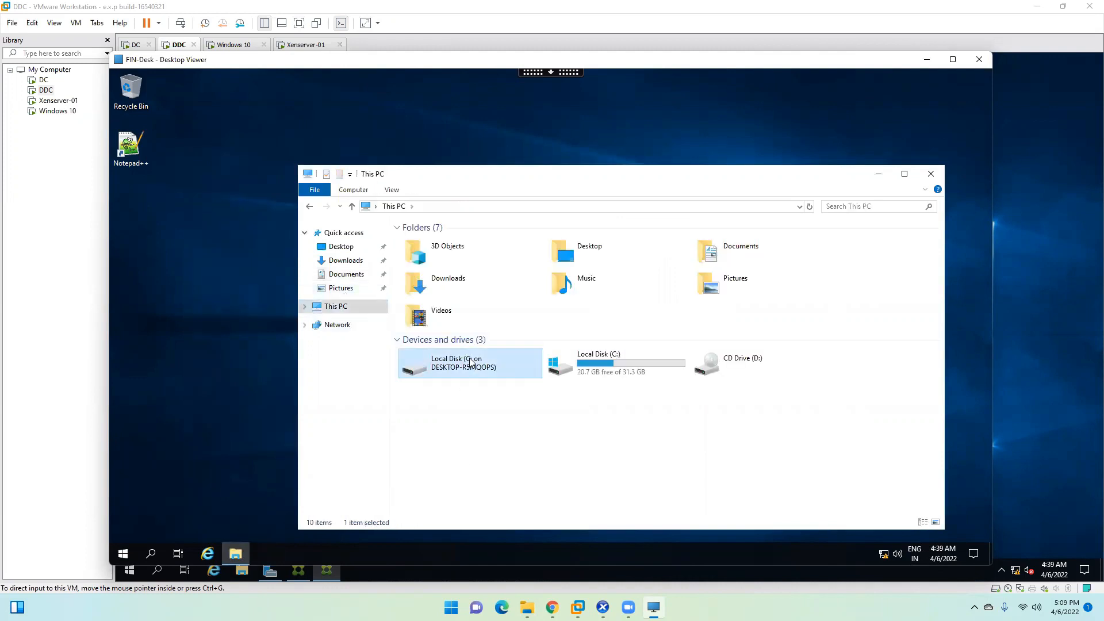
double_click(470, 364)
right_click(496, 402)
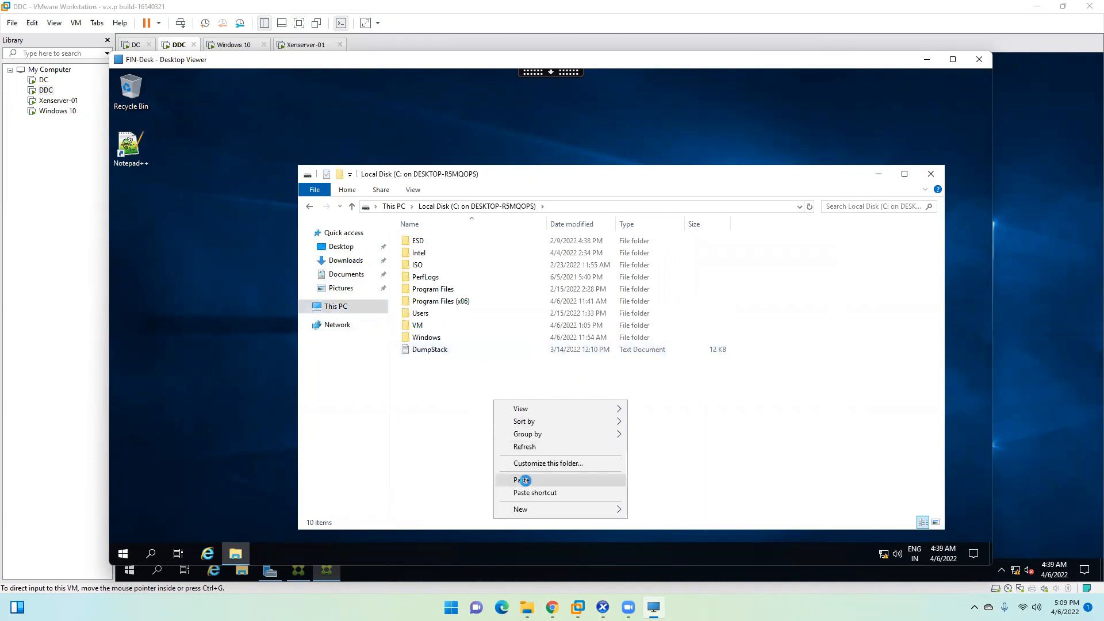
left_click(523, 480)
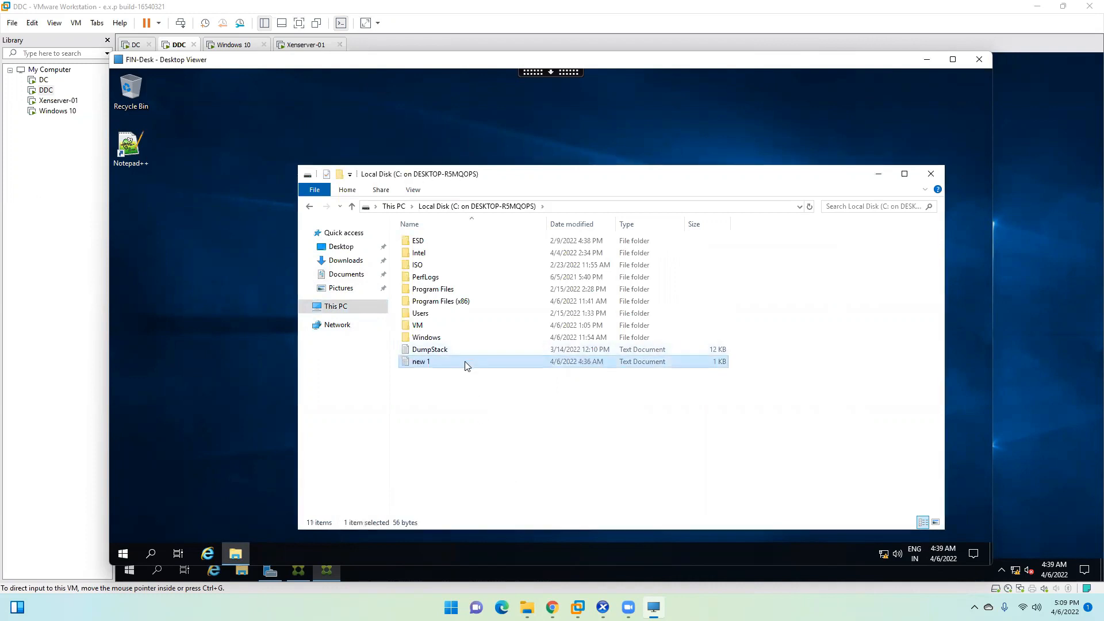
left_click(441, 352)
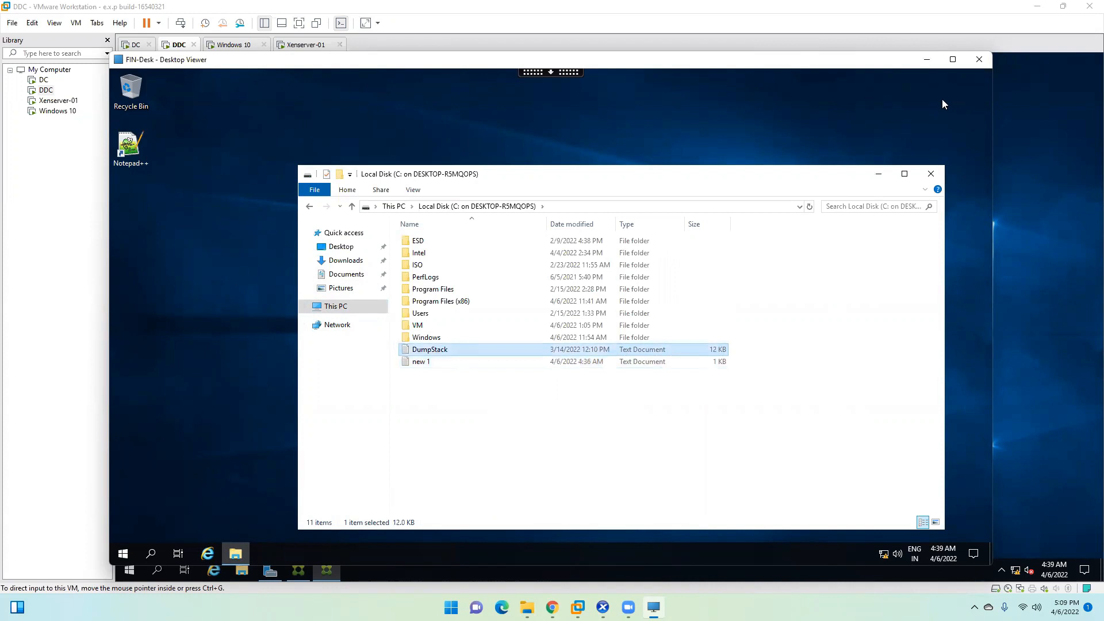
left_click(928, 60)
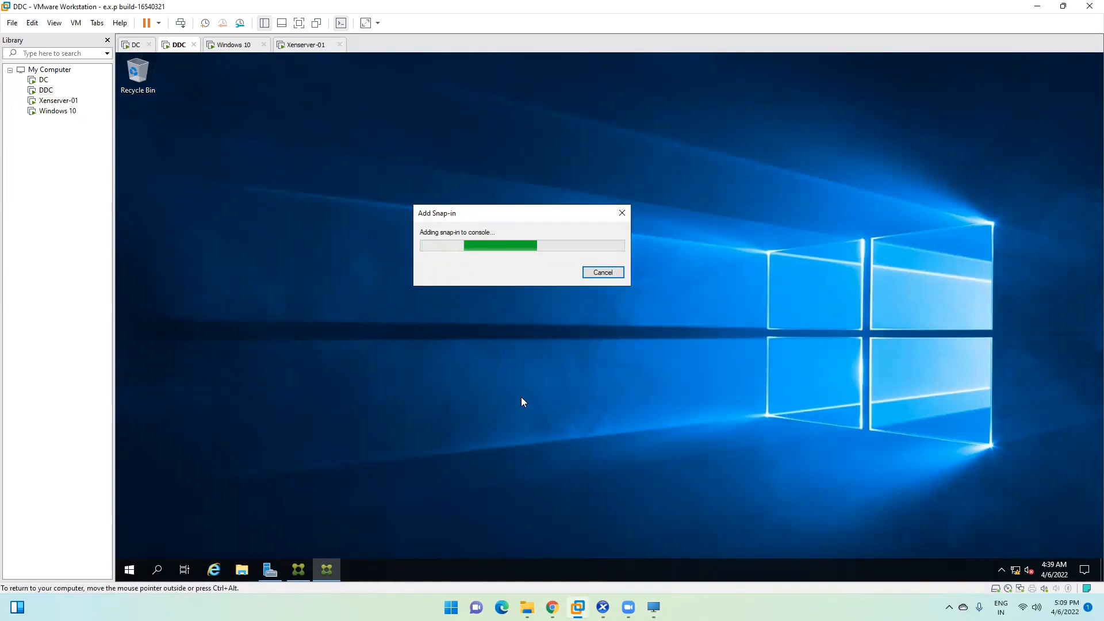
Step: Drag the Add Snap-in progress dialog right and show the host's Downloads folder maximized
left_click_drag(462, 213, 627, 205)
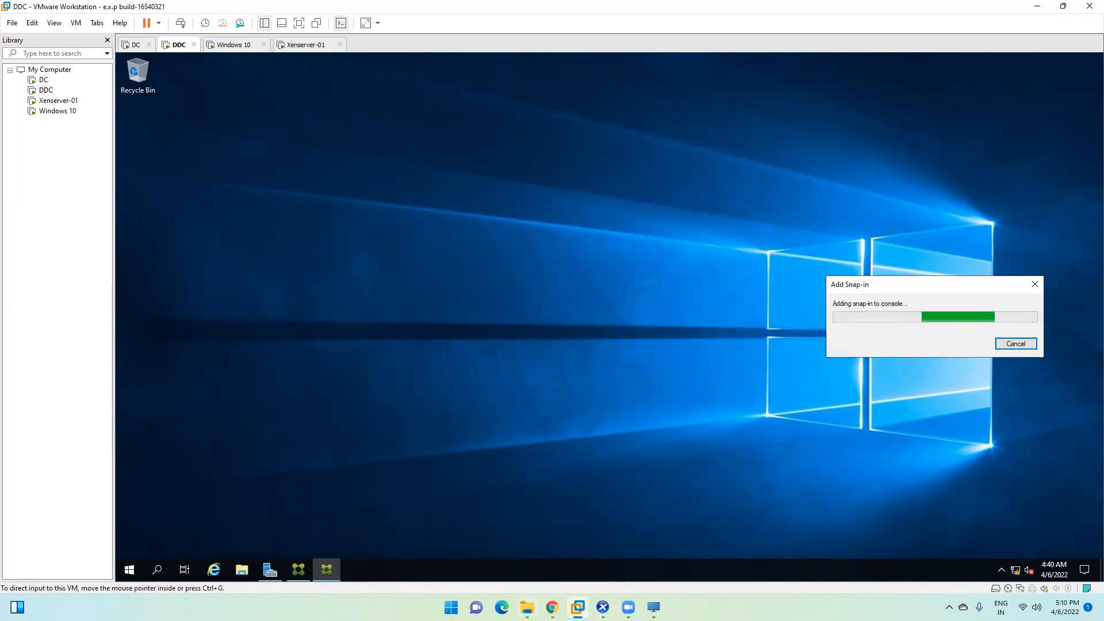
left_click(527, 607)
left_click(610, 199)
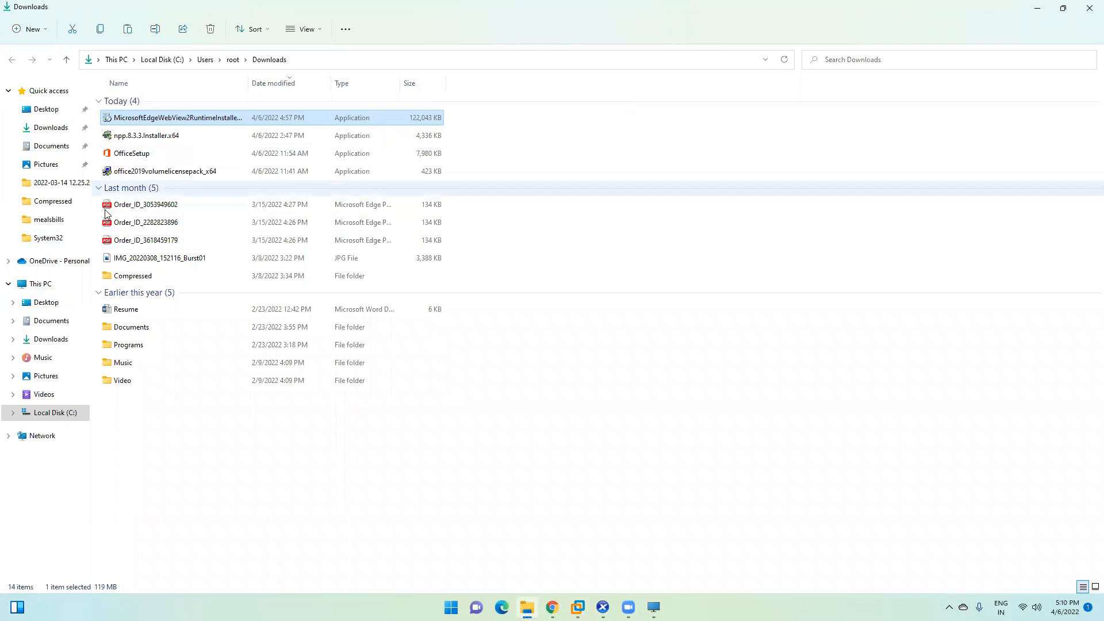
Step: Go through C: > OneDrive - Personal > Desktop > Online Tutorials > Citrix and open Citrix Intro
left_click(39, 283)
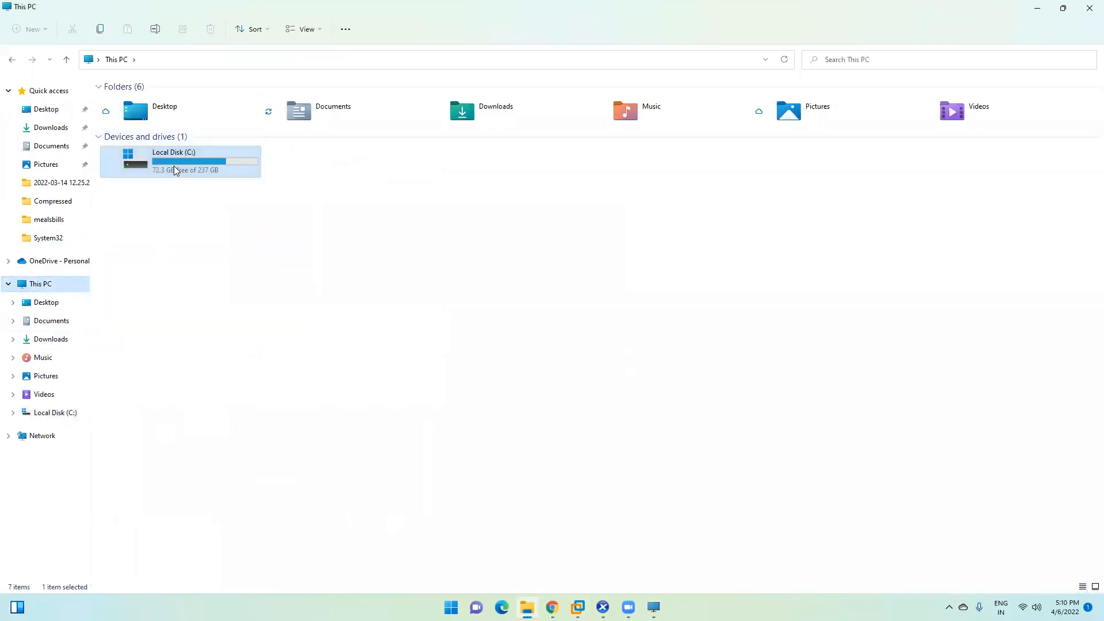
double_click(173, 165)
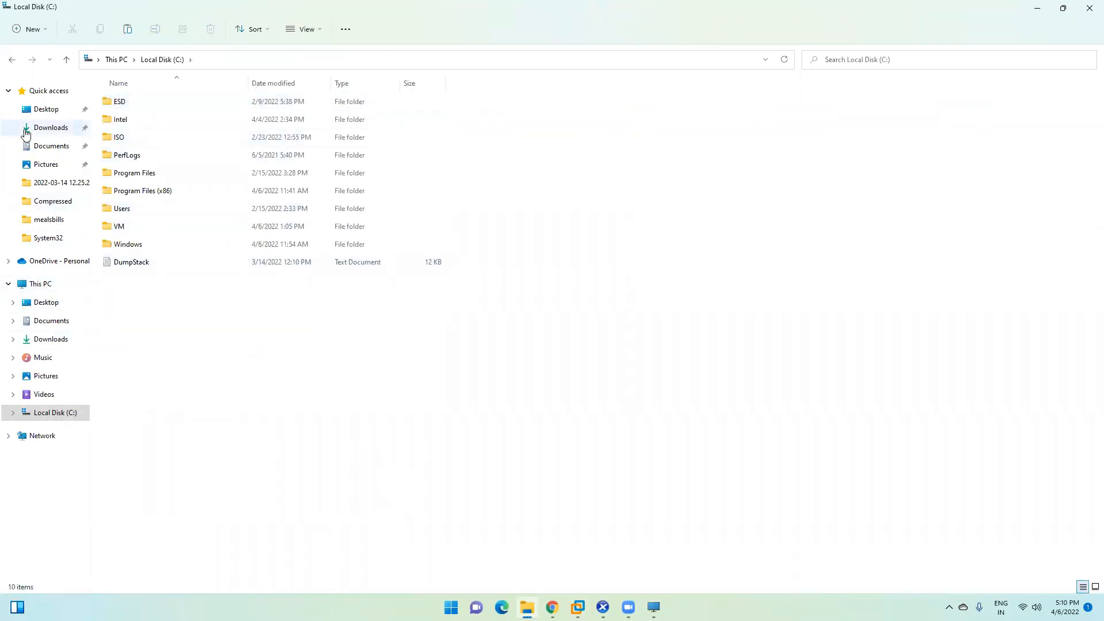
left_click(54, 263)
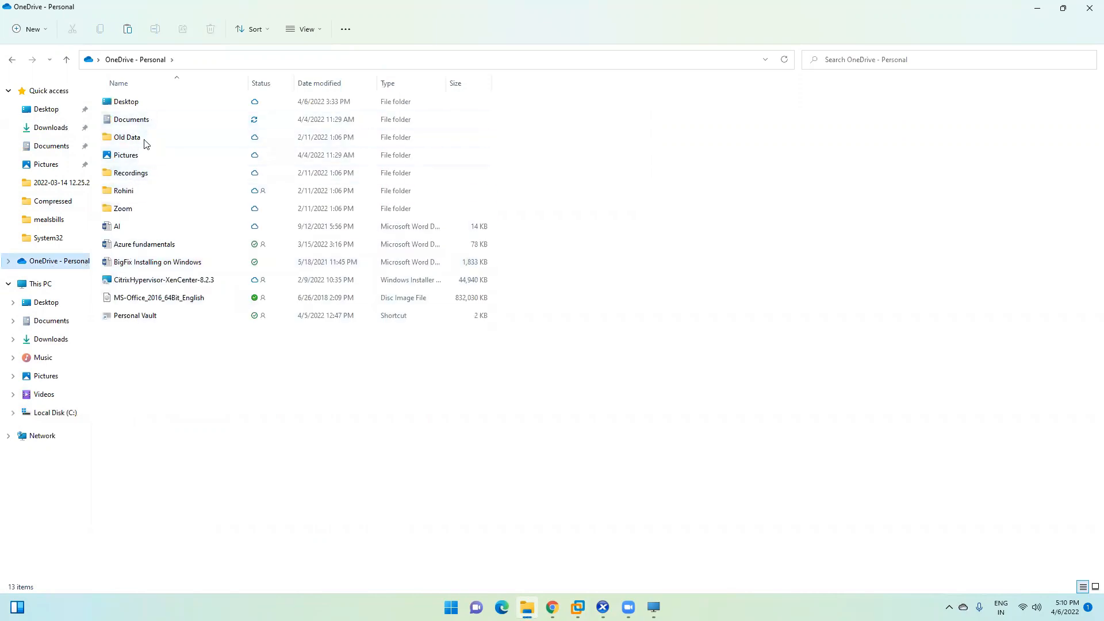
double_click(155, 109)
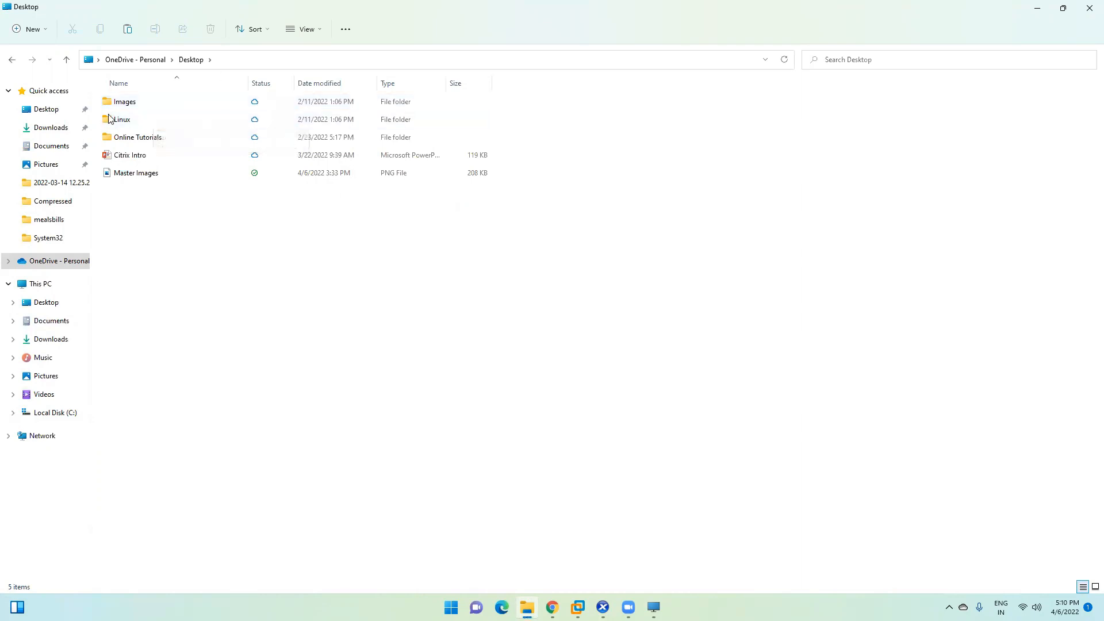
left_click(133, 139)
double_click(134, 139)
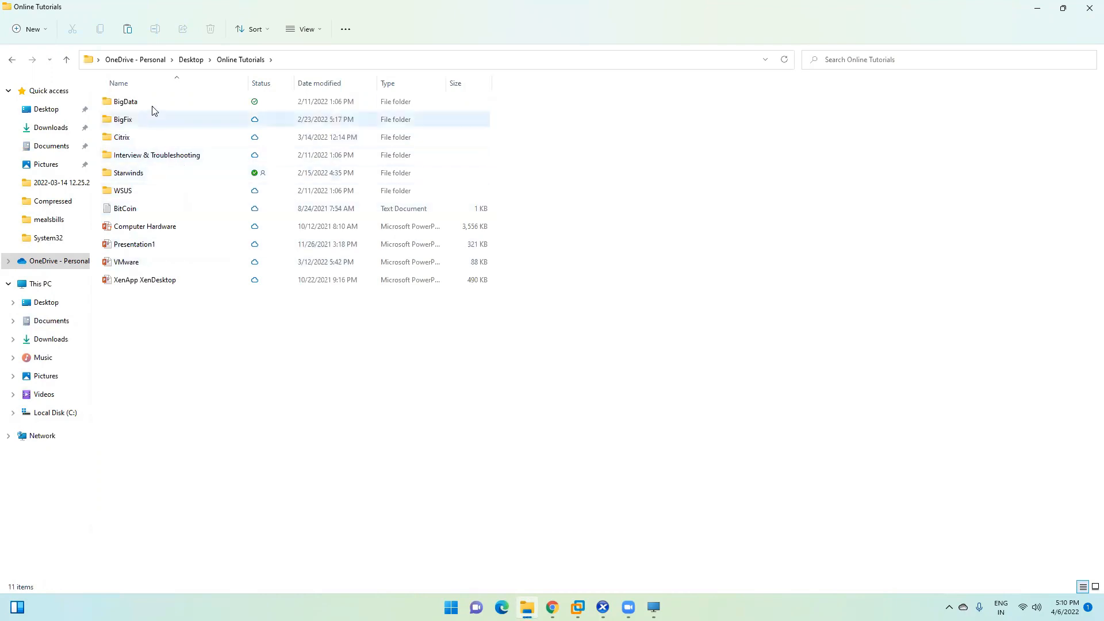
double_click(151, 138)
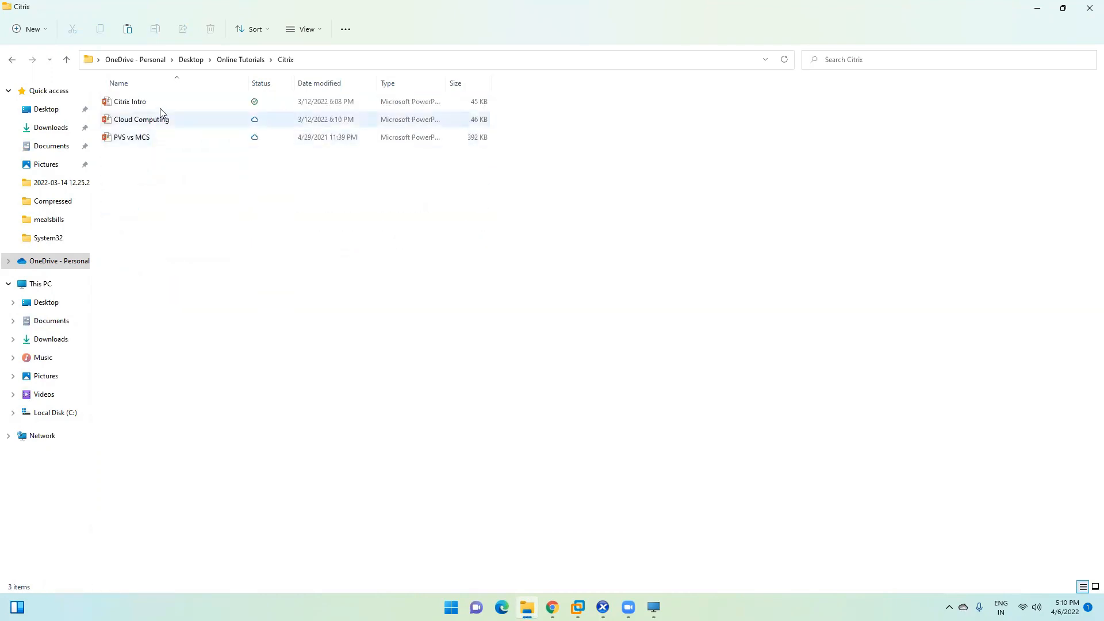
double_click(160, 103)
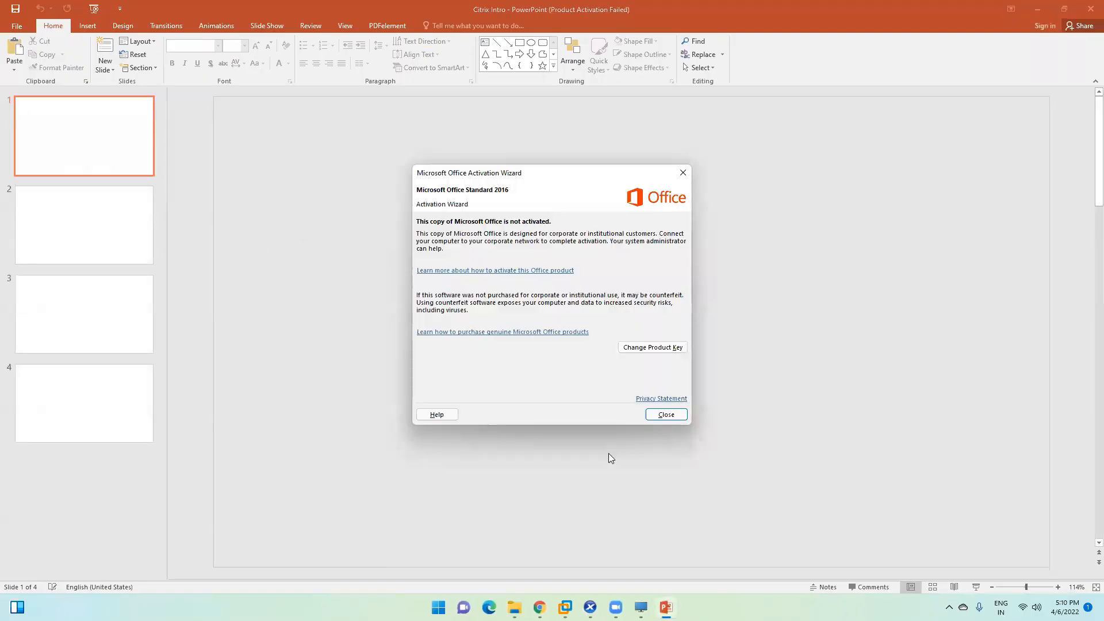
Step: Dismiss the Office activation wizard, preview slides 1–3 of Citrix Intro, and close PowerPoint
left_click(658, 416)
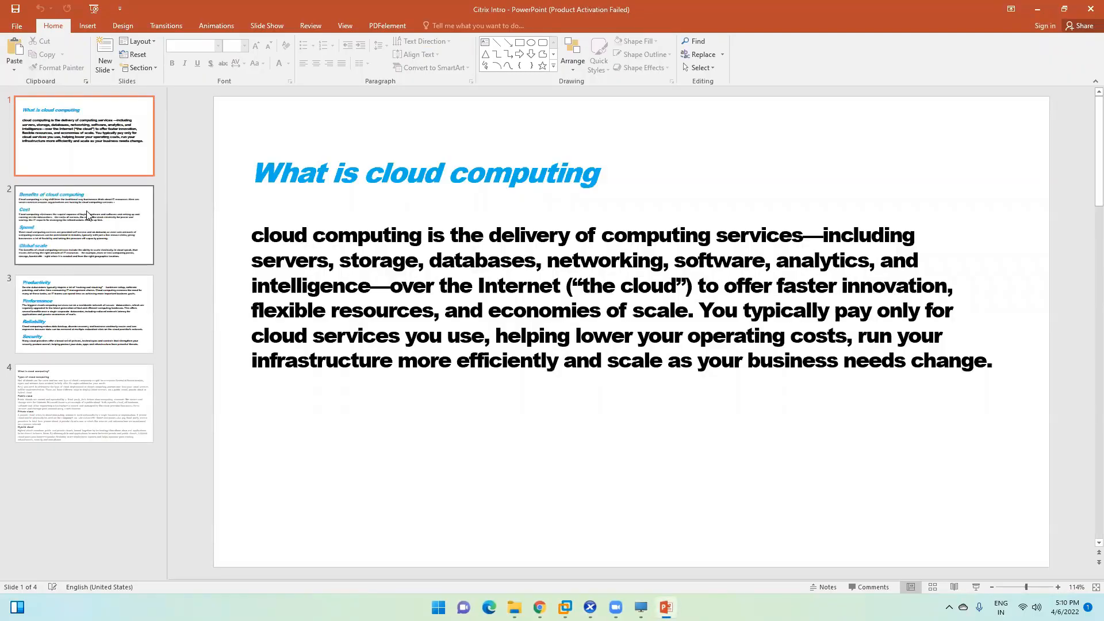
left_click(88, 216)
left_click(84, 312)
left_click(89, 156)
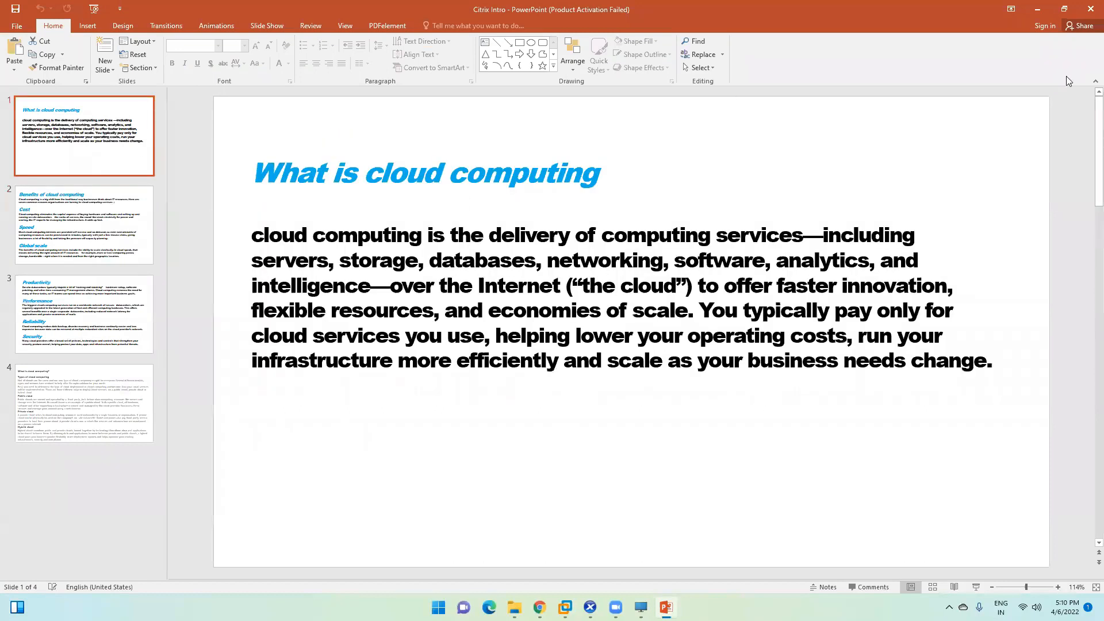
left_click(1091, 9)
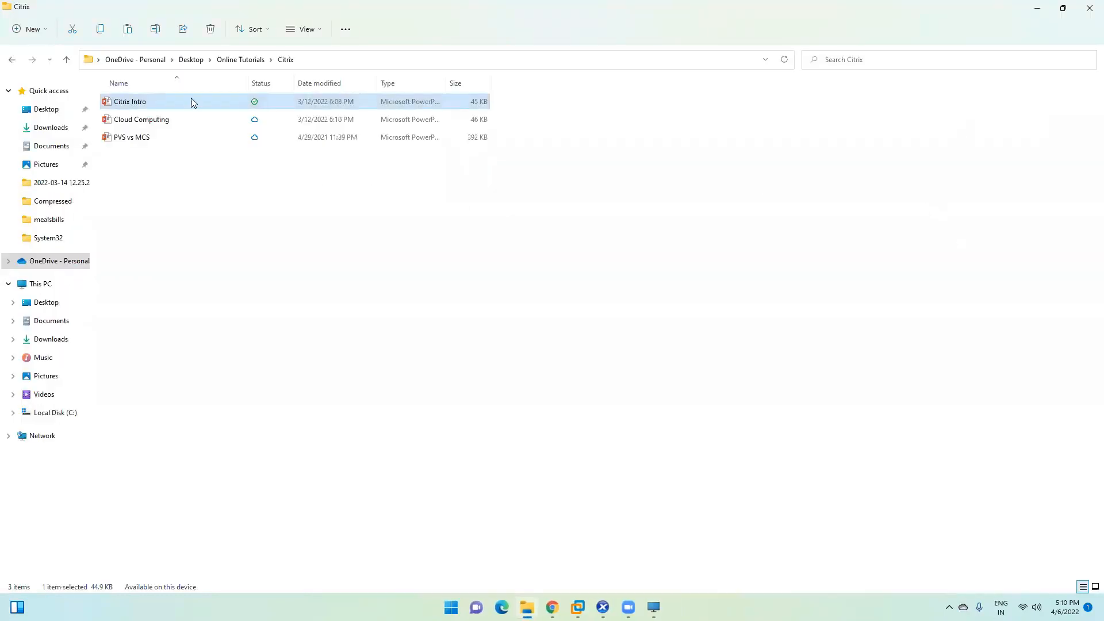
Step: Return to Online Tutorials, look inside the BigFix folder, and go back to Online Tutorials
left_click(233, 60)
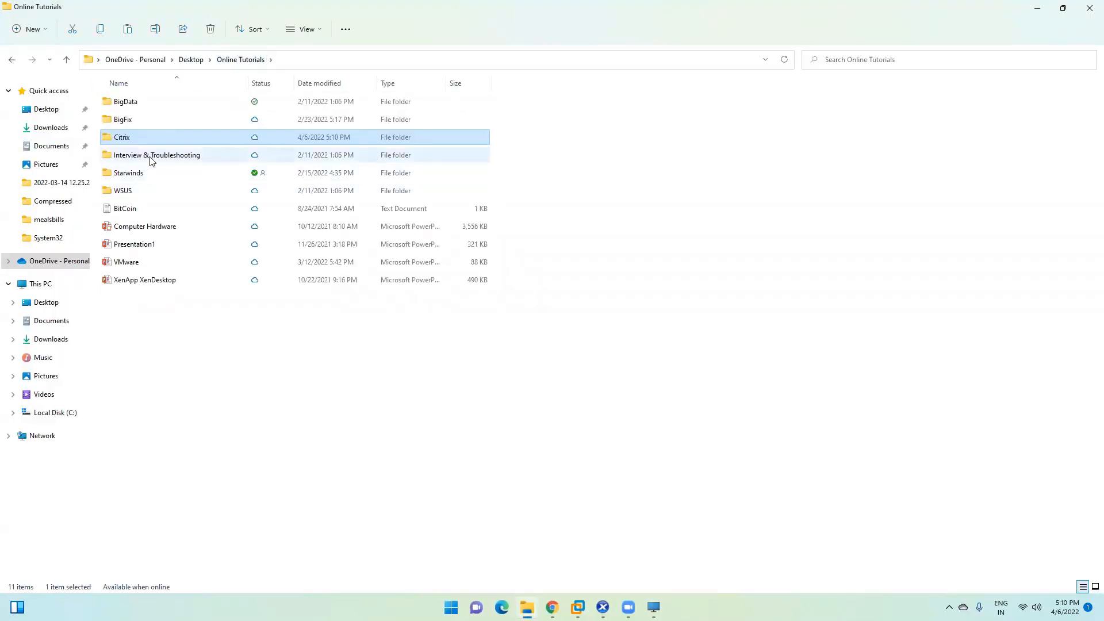
double_click(137, 116)
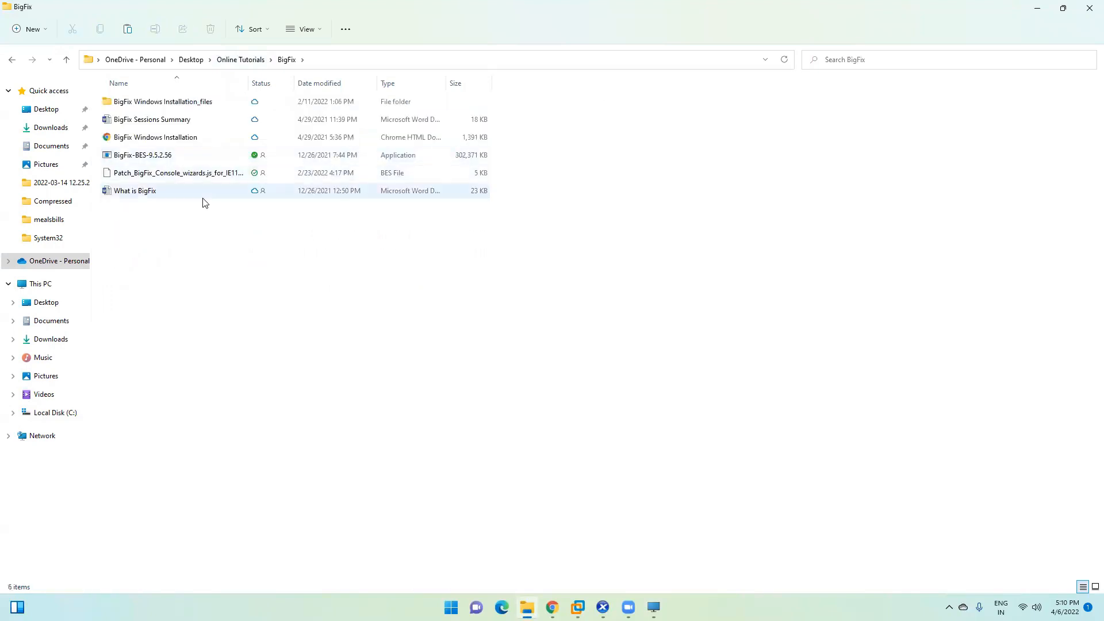
left_click(241, 60)
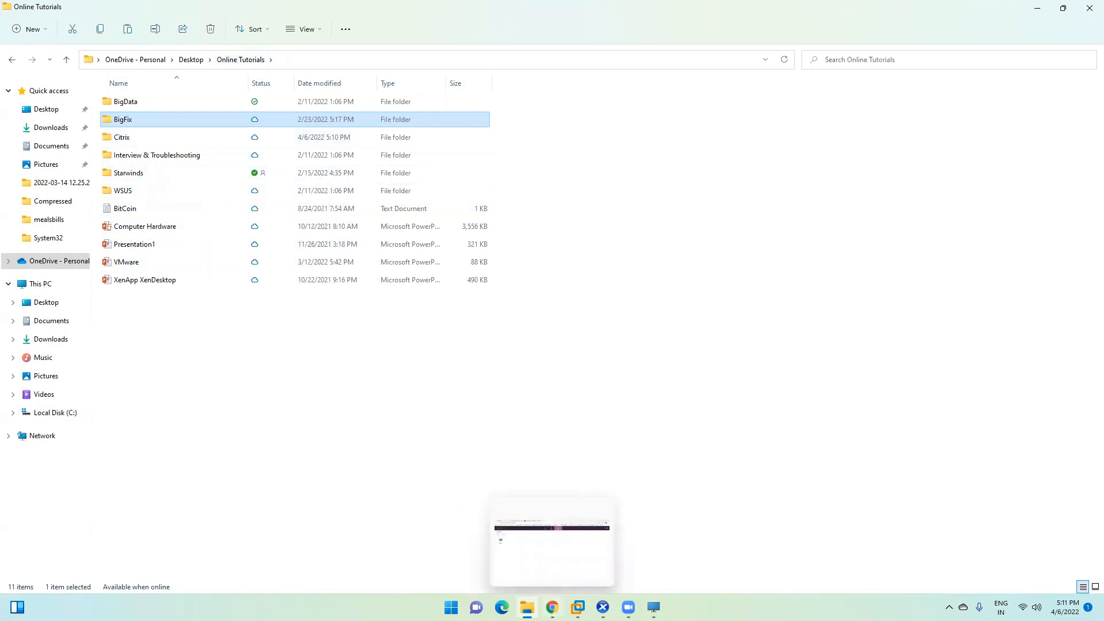
Step: View the FIN-Desk listing on the StoreFront Desktops page, then return to the Downloads folder holding Citrix Intro
left_click(552, 607)
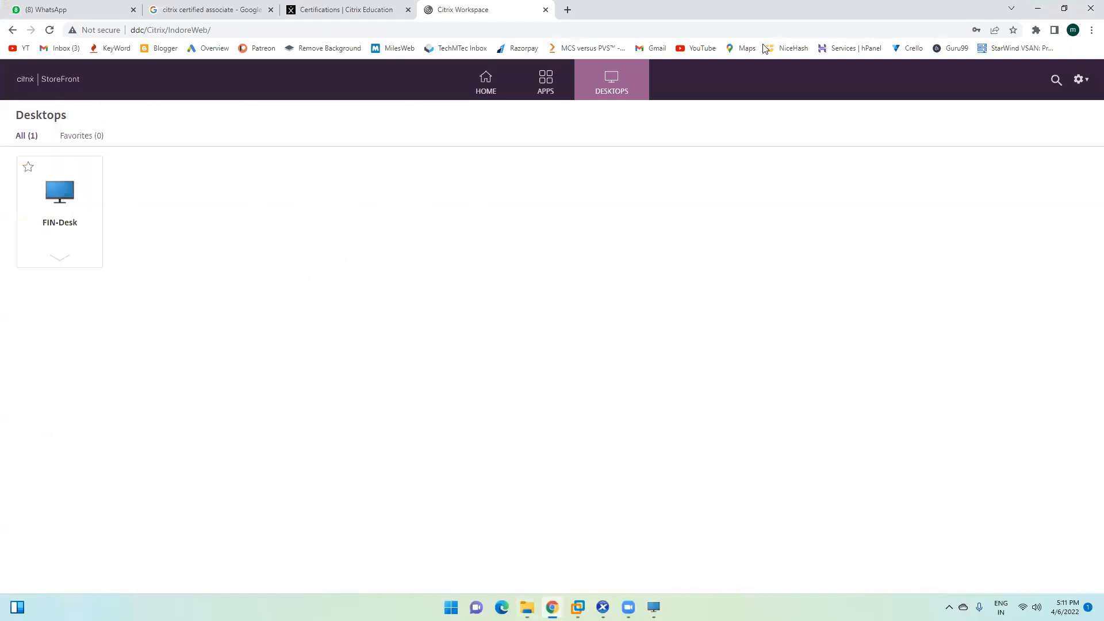
key("alt+Tab")
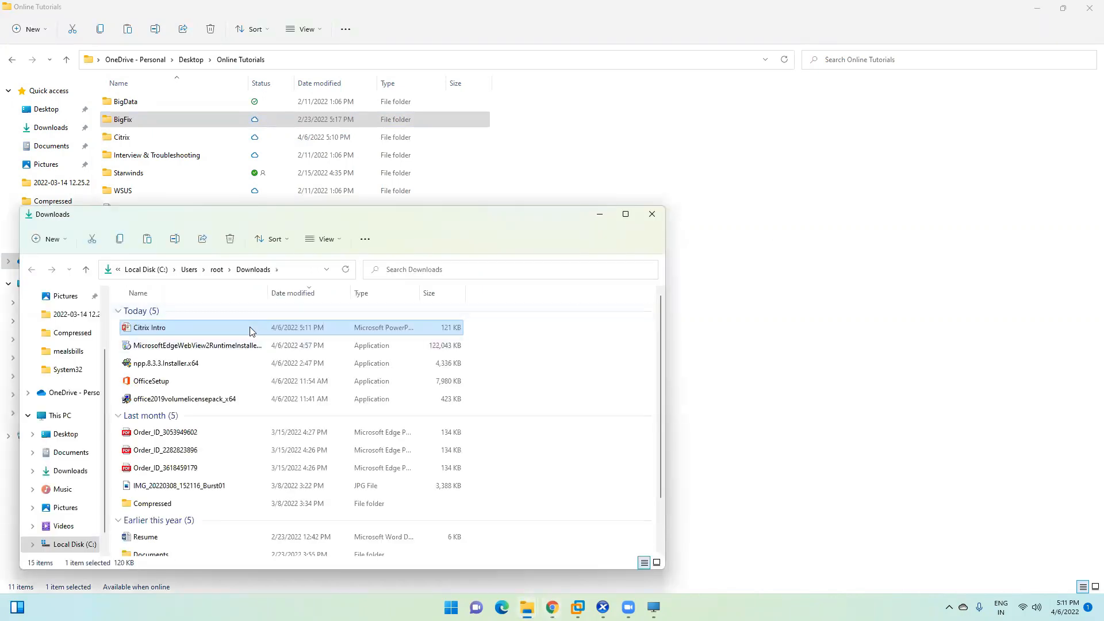
Step: Open Citrix Intro, dismiss the activation warning, and go to the Installing Citrix XenApp and XenDesktop slide
double_click(249, 332)
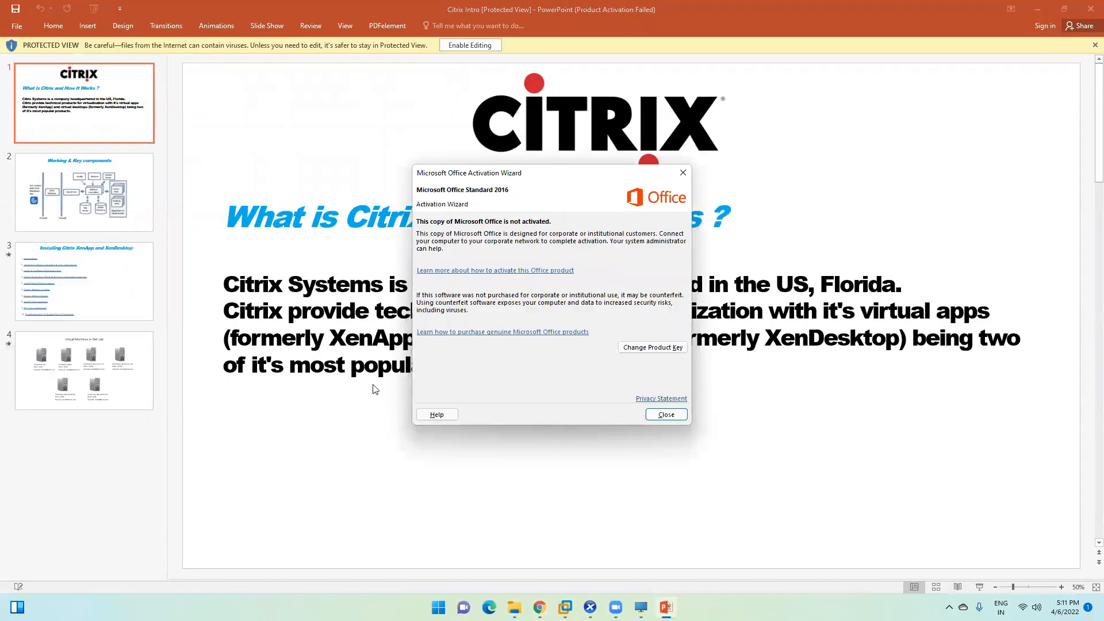
left_click(667, 414)
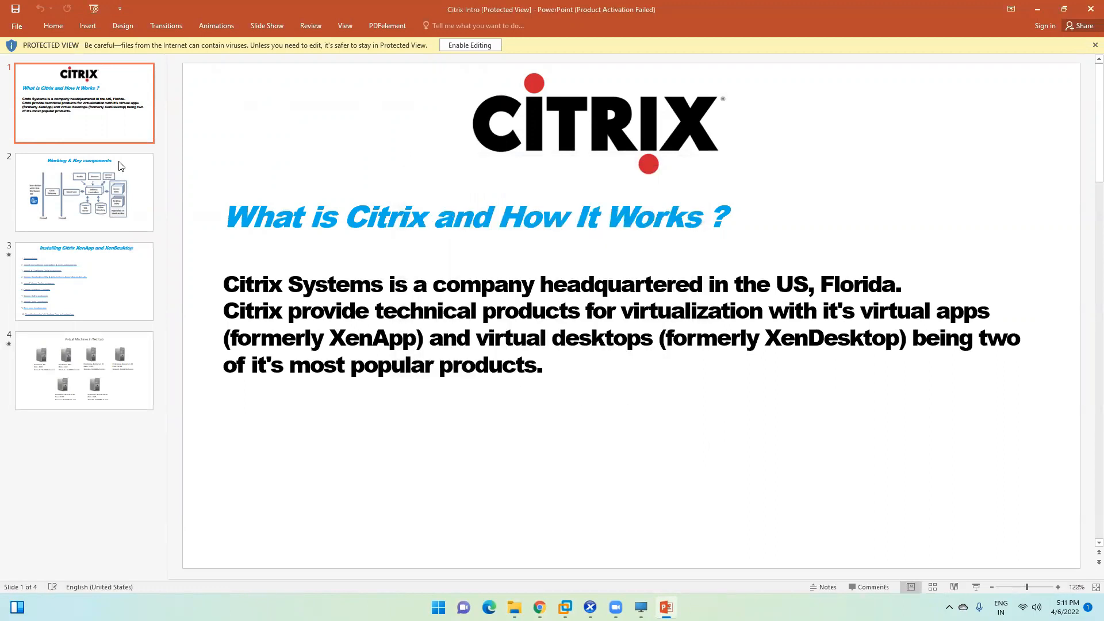
left_click(94, 178)
left_click(85, 283)
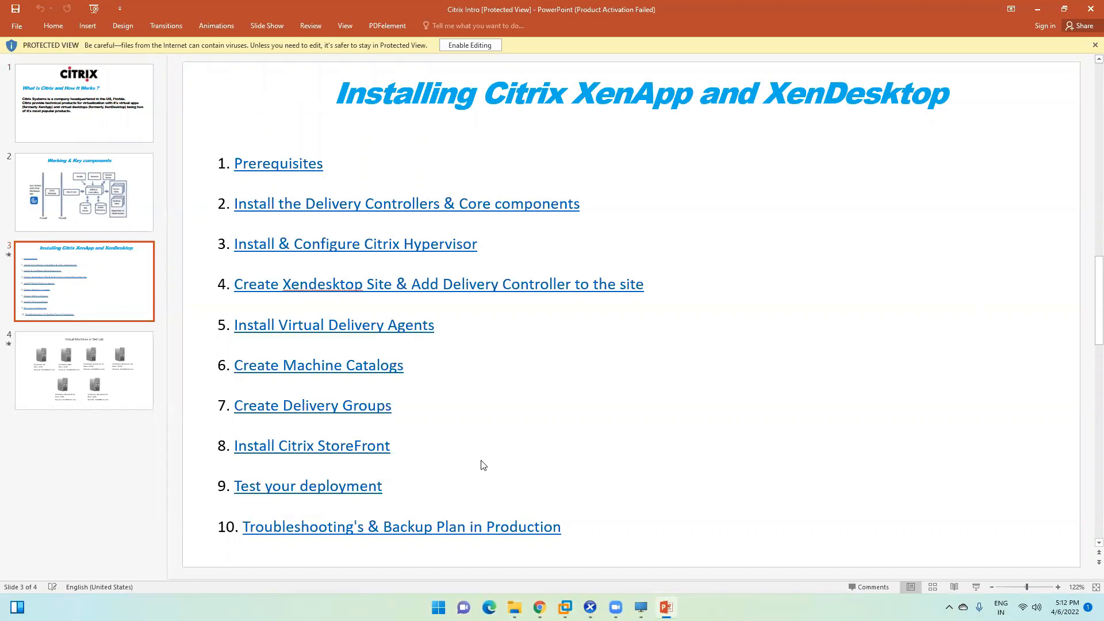
Step: Check the options for the word Xendesktop and enable editing of the protected presentation
right_click(333, 286)
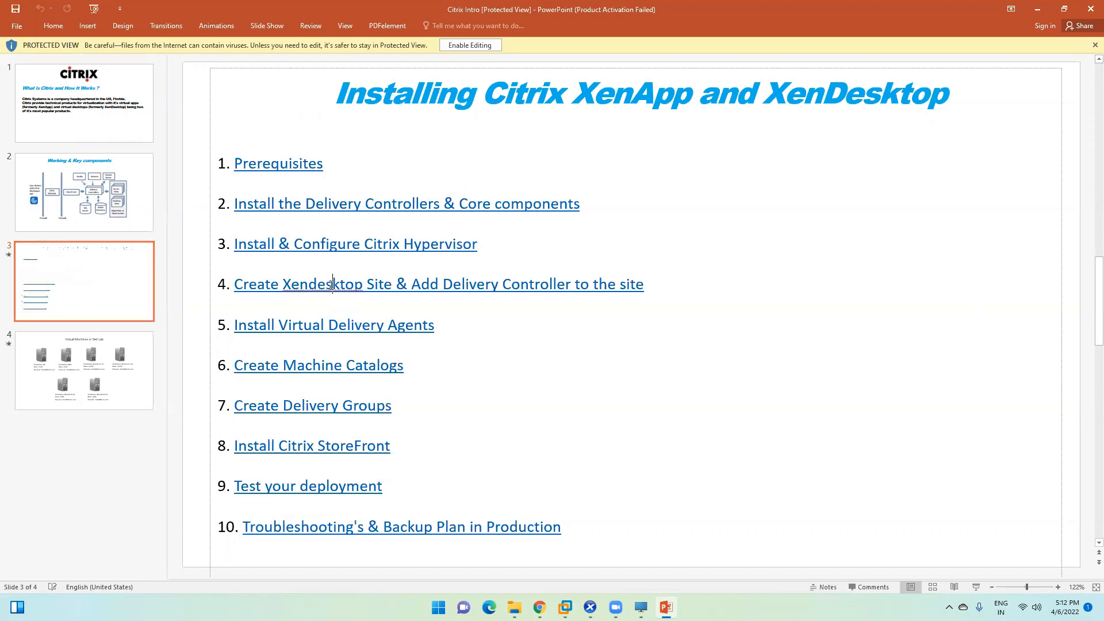
left_click(299, 284)
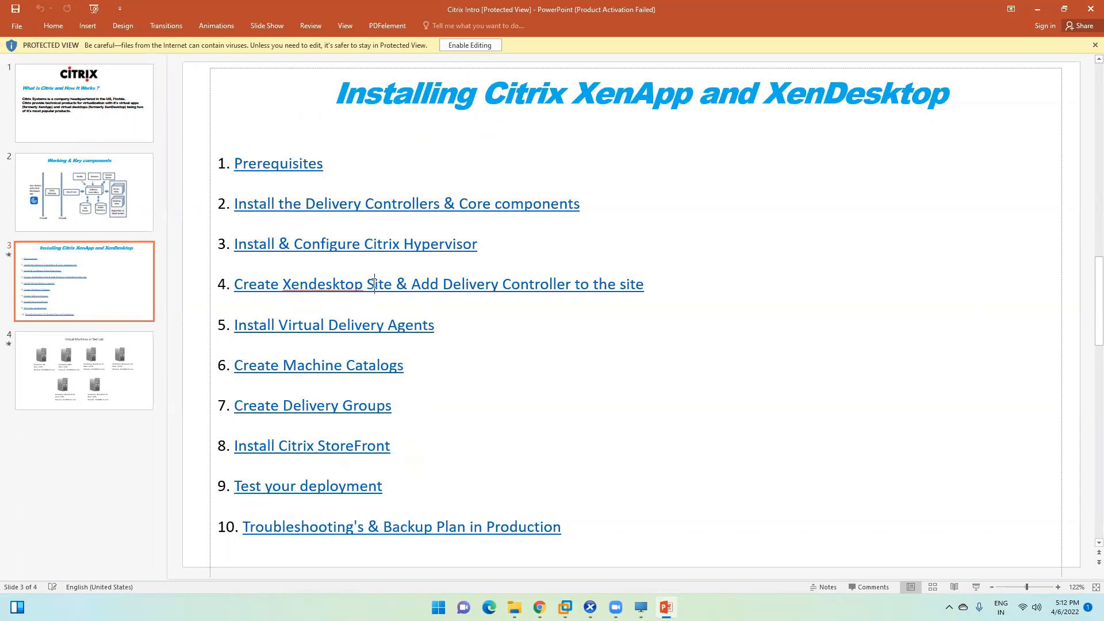
left_click(470, 45)
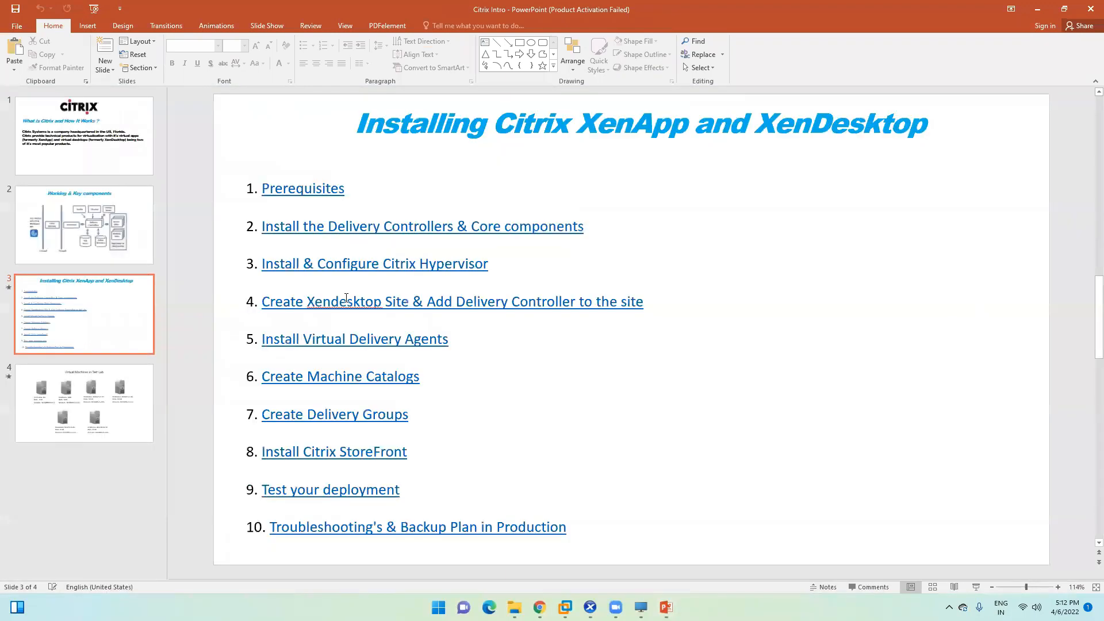
Step: Run a spelling check on the steps text box, ignoring the Xendesktop flag
left_click(346, 298)
key("F7")
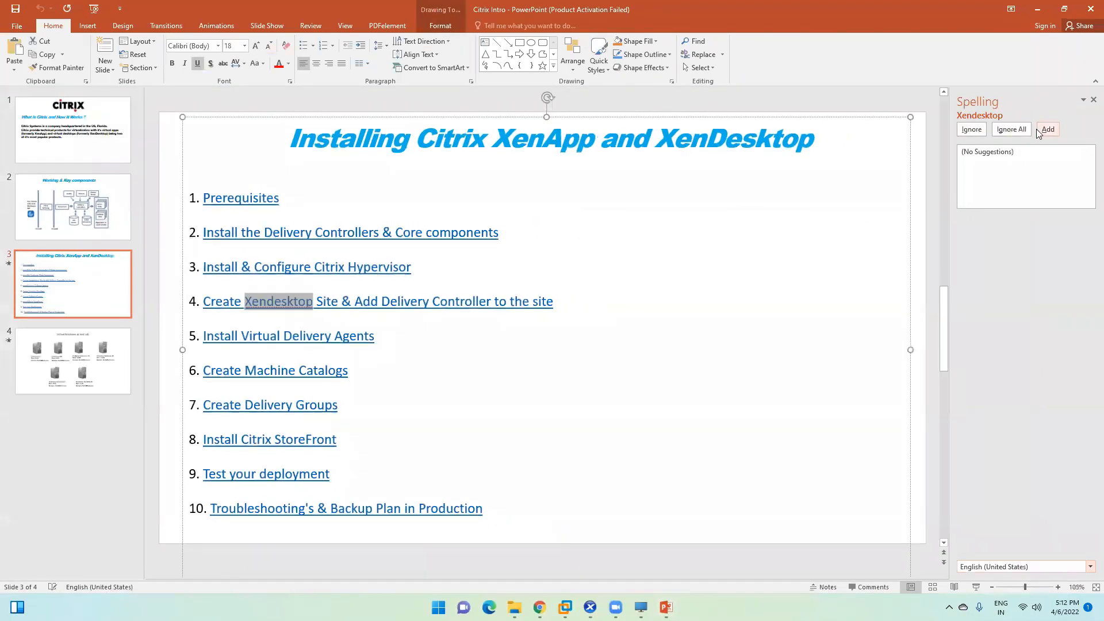
left_click(972, 129)
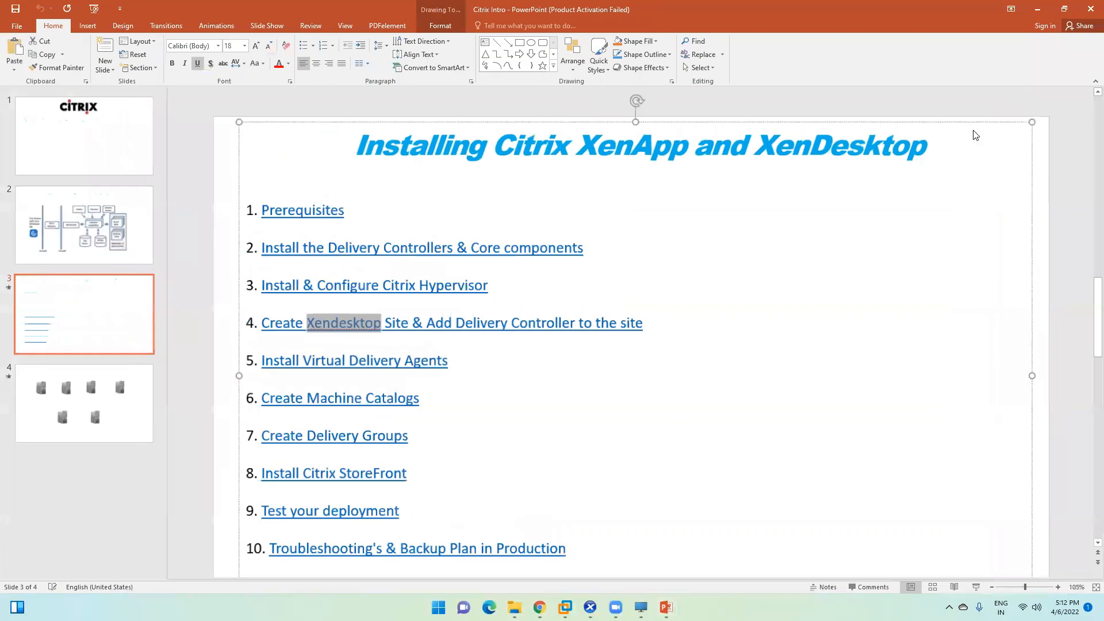
left_click(568, 337)
left_click(481, 344)
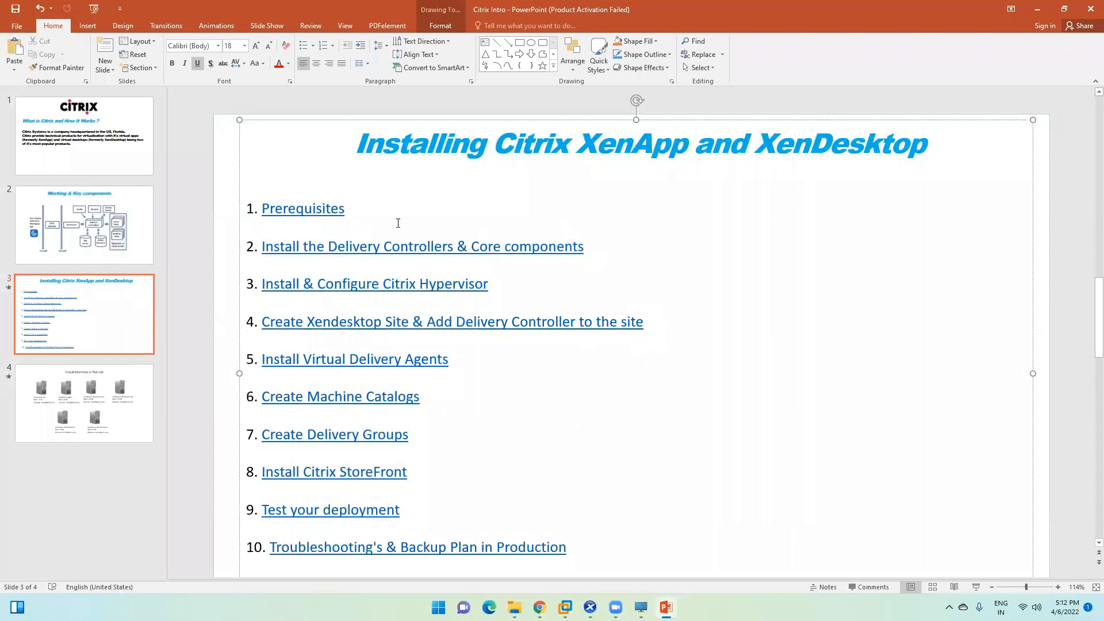
Step: Review the installation list, selecting items 1 through 8 and the Test your deployment step
left_click(364, 213)
left_click(587, 244)
left_click(366, 202)
scroll(525, 299, "down", 1)
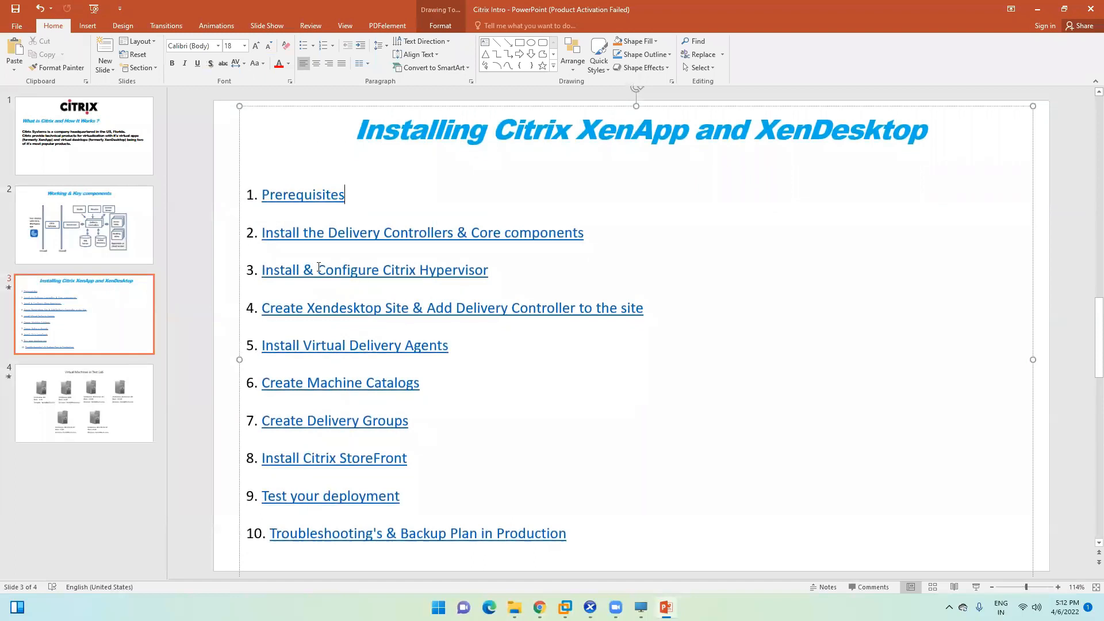
left_click_drag(261, 193, 472, 467)
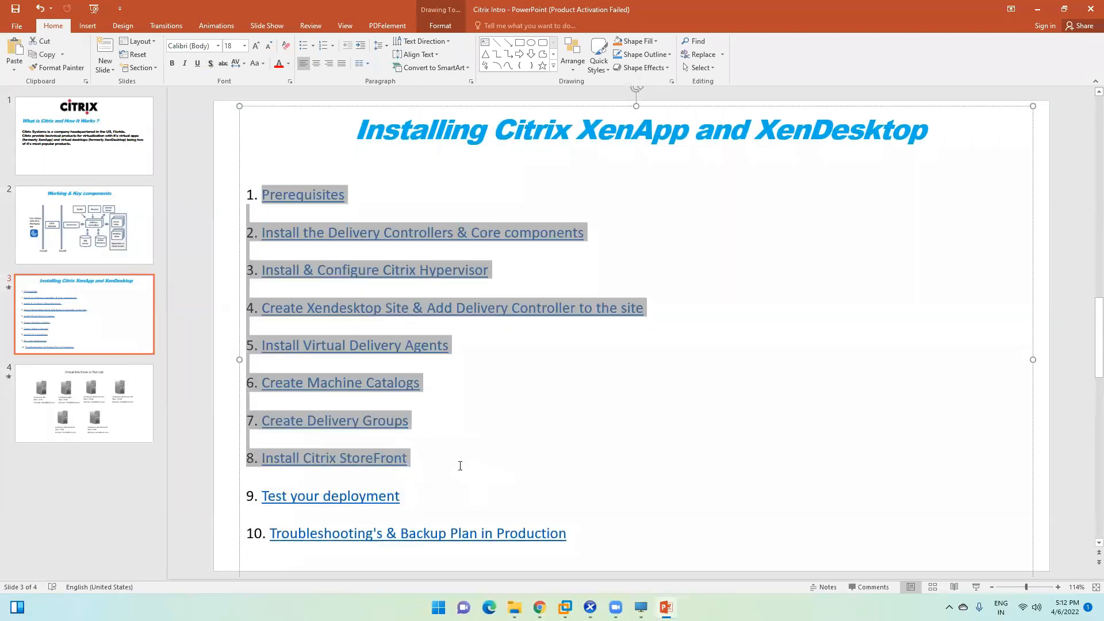
left_click(378, 471)
left_click_drag(402, 496, 248, 501)
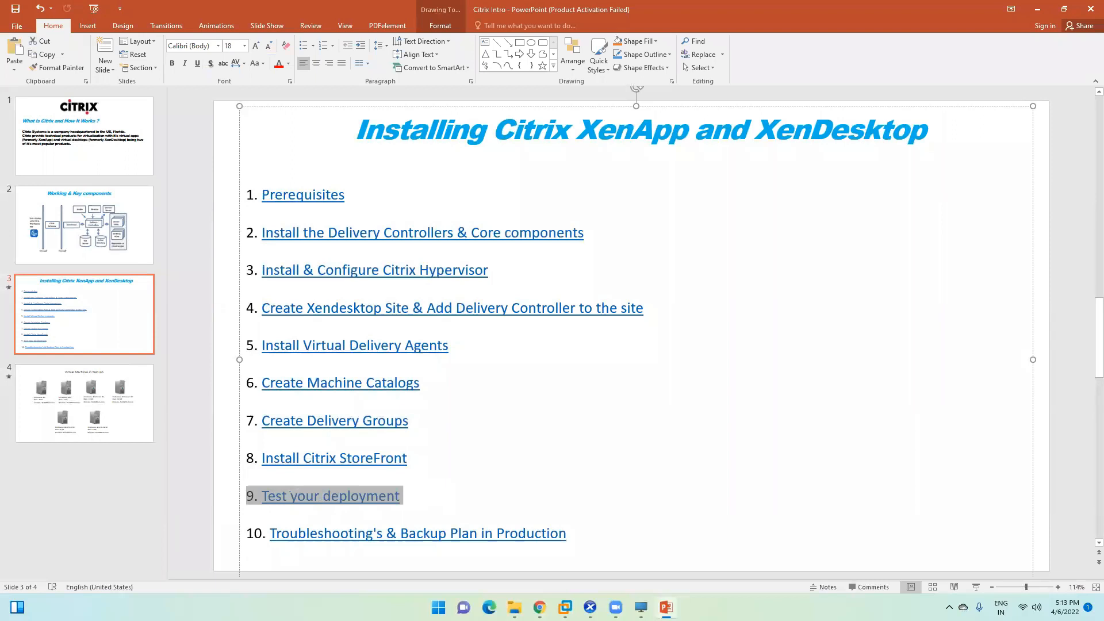
left_click(401, 496)
Step: Select steps 4–9 and then steps 1–9 repeatedly to review them, then minimize PowerPoint
left_click_drag(420, 499, 245, 189)
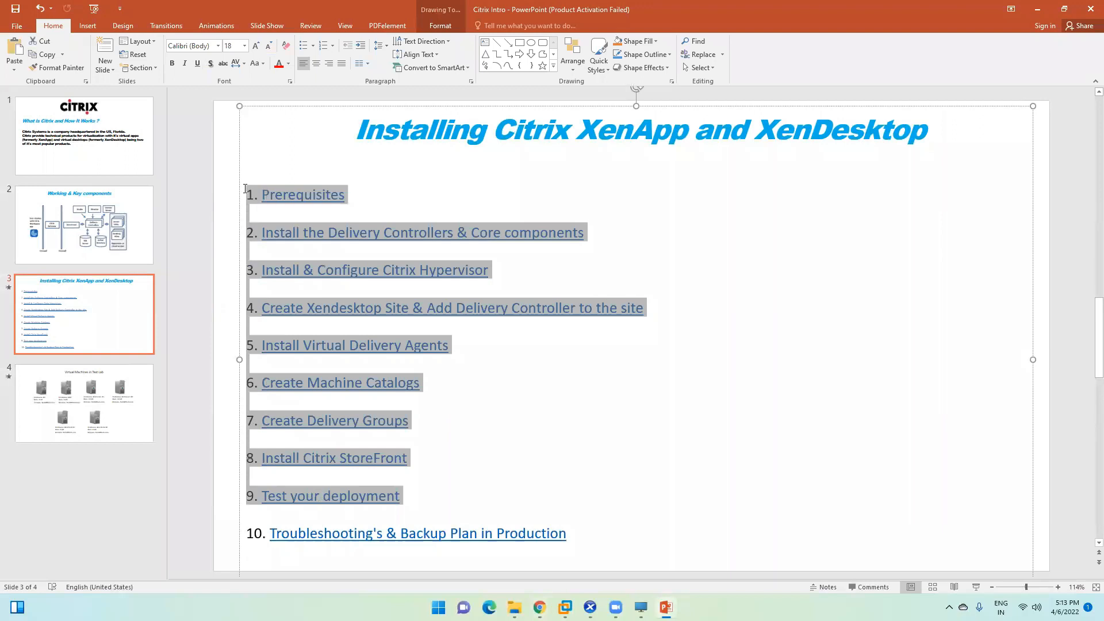
left_click(429, 499)
left_click_drag(429, 498, 248, 199)
left_click(501, 268)
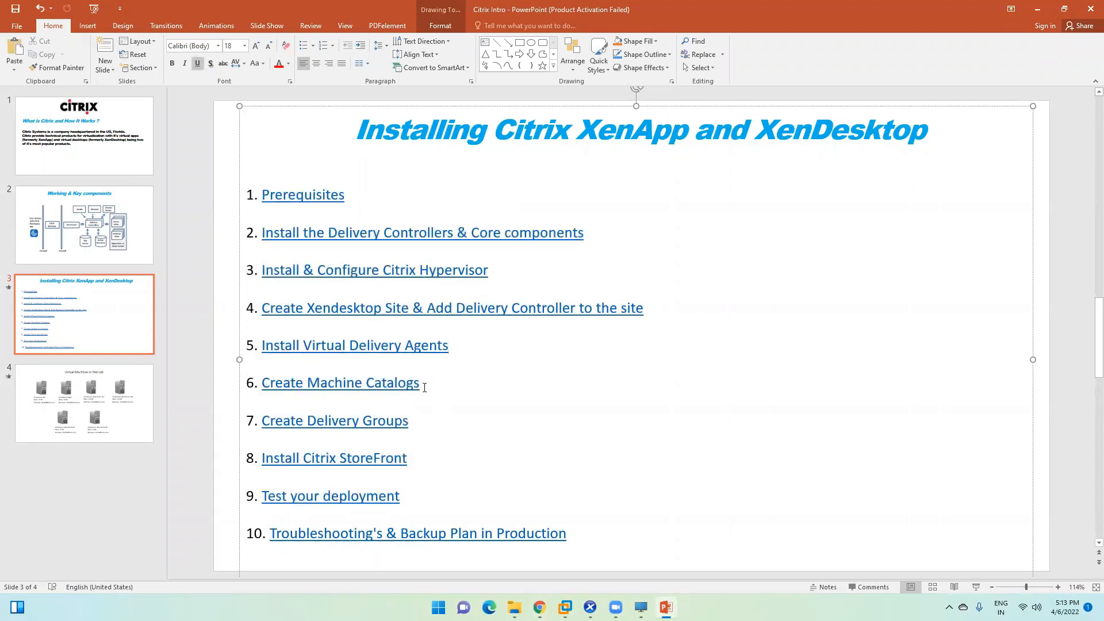
left_click_drag(422, 495, 251, 193)
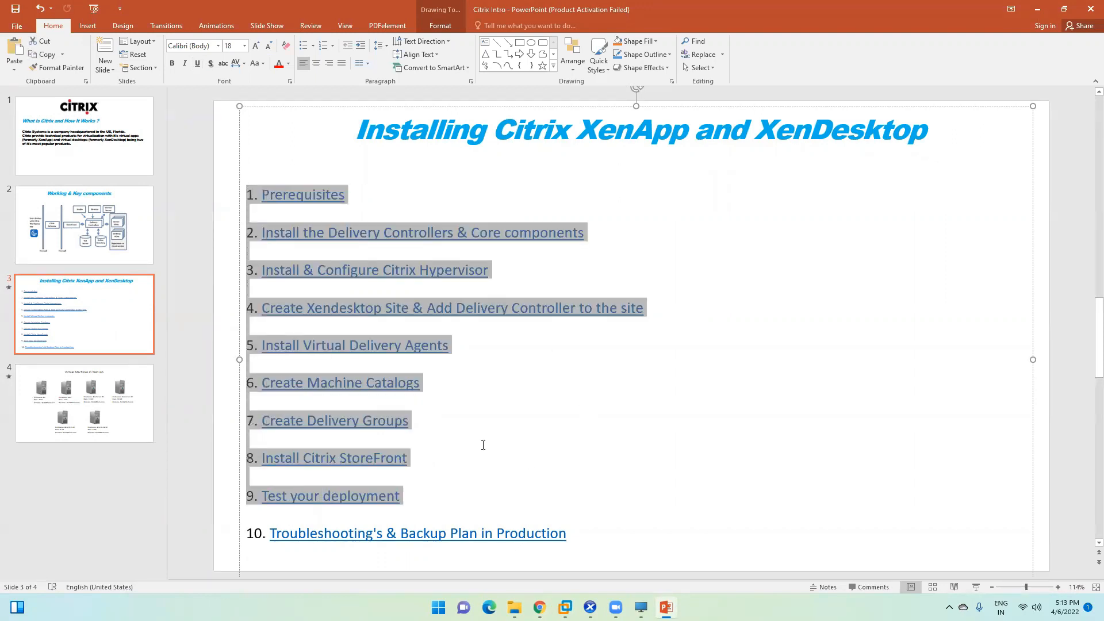
left_click(471, 456)
left_click_drag(426, 495, 266, 193)
left_click(515, 462)
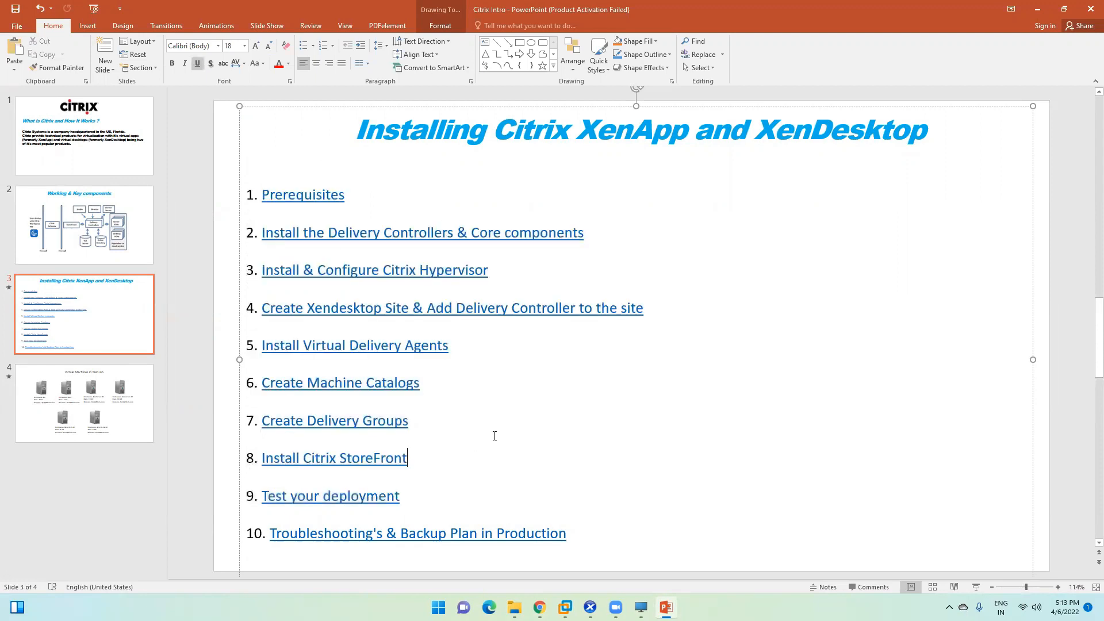
left_click(1037, 9)
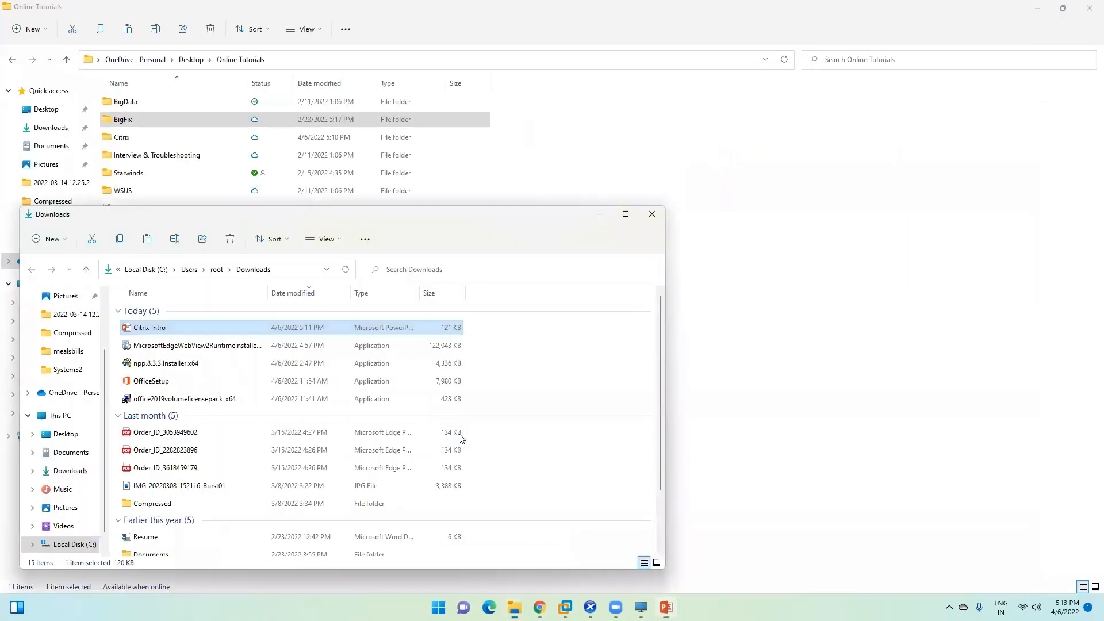
Step: Close the Explorer windows, browse the client's mapped C: drive in FIN-Desk, then open Studio's Policies node
left_click(653, 218)
left_click(1038, 7)
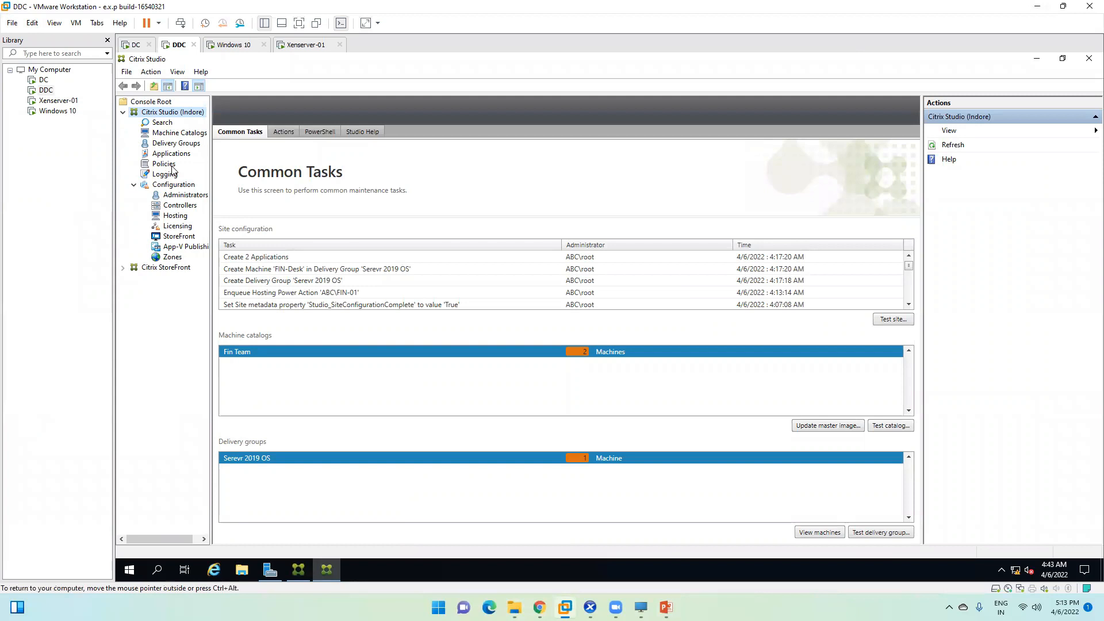
left_click(641, 608)
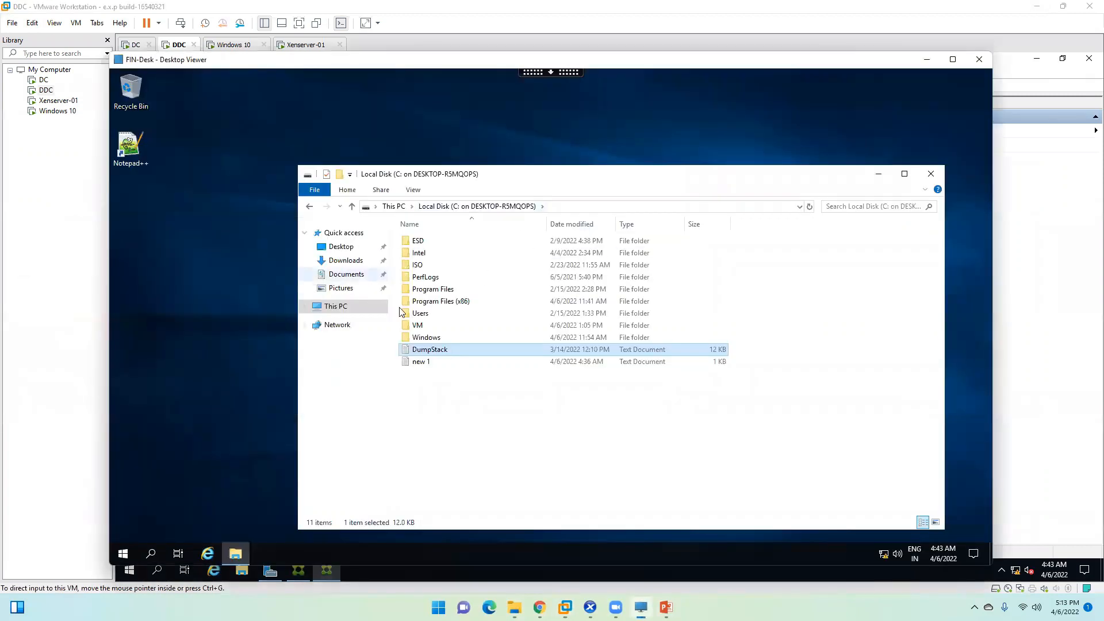
left_click(348, 312)
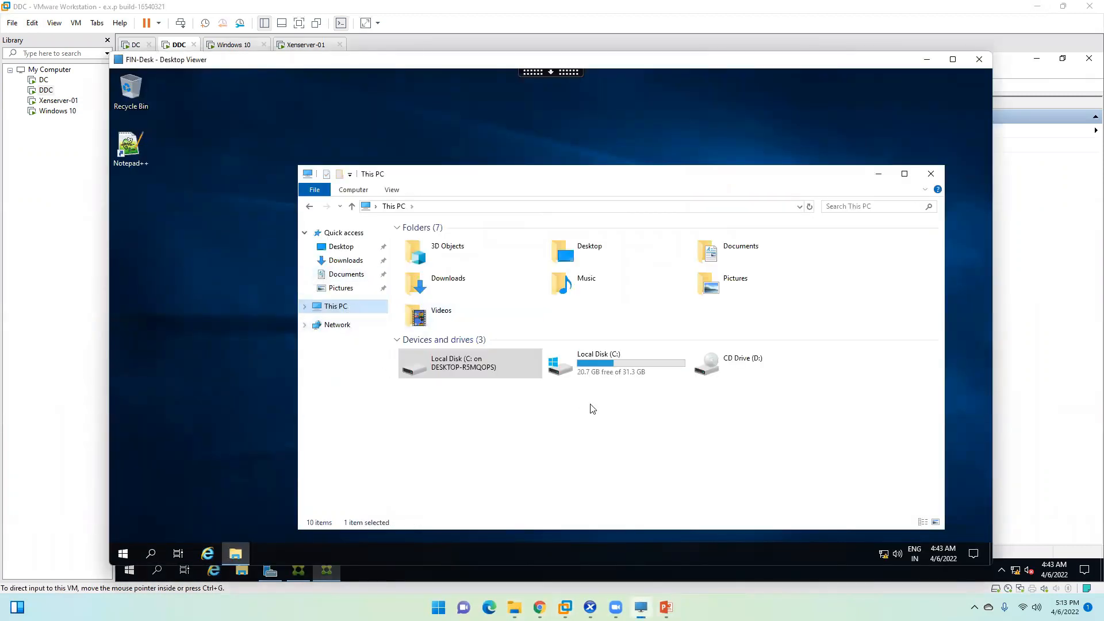
double_click(487, 363)
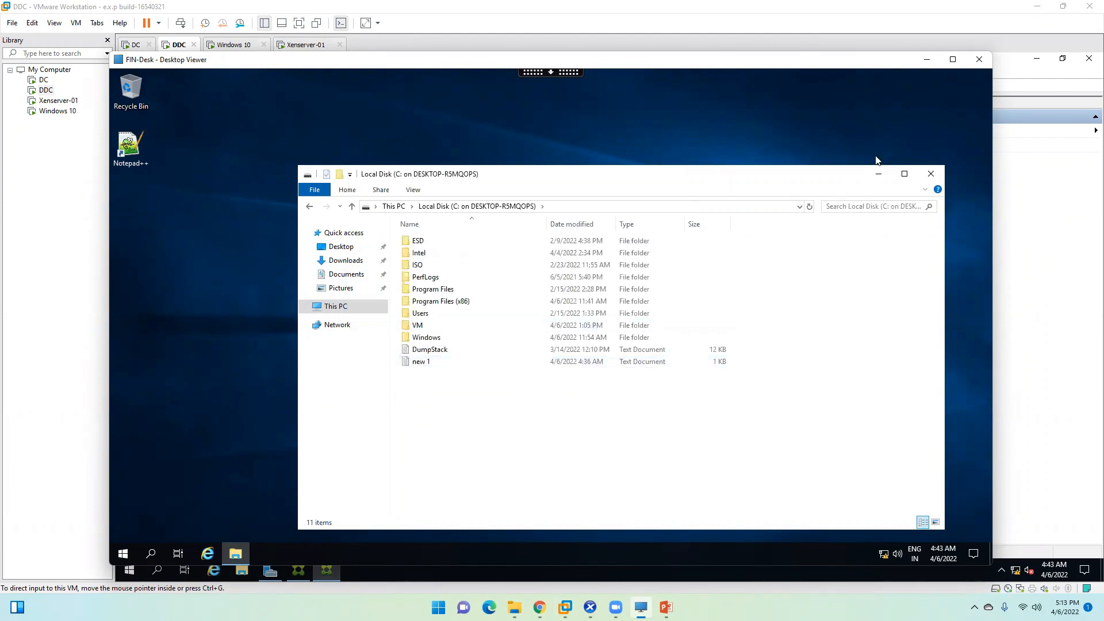
left_click(927, 60)
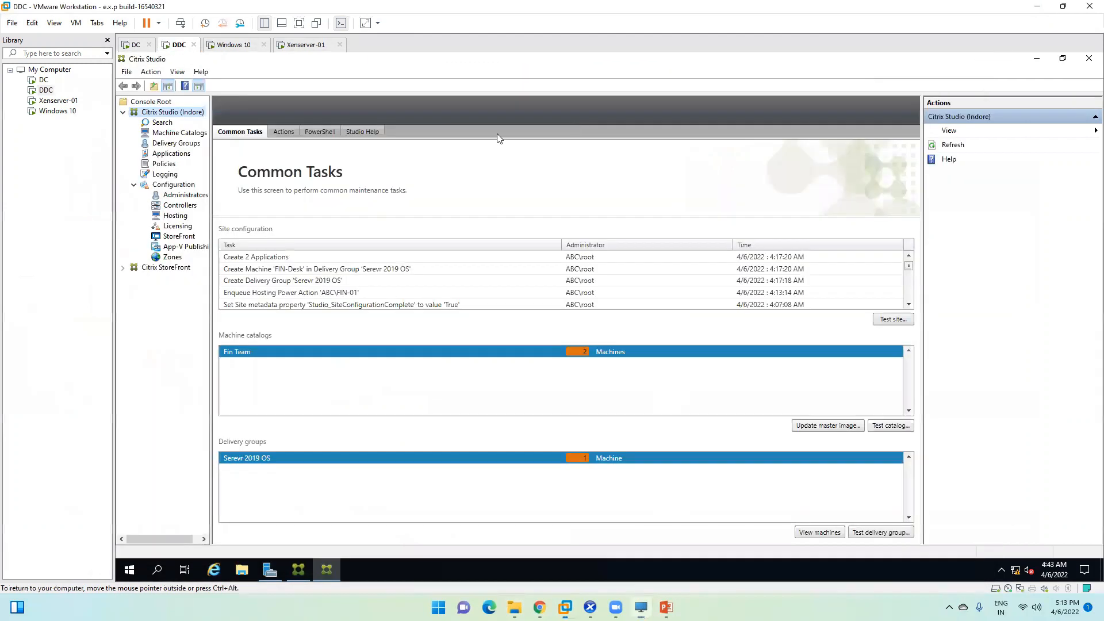
left_click(161, 164)
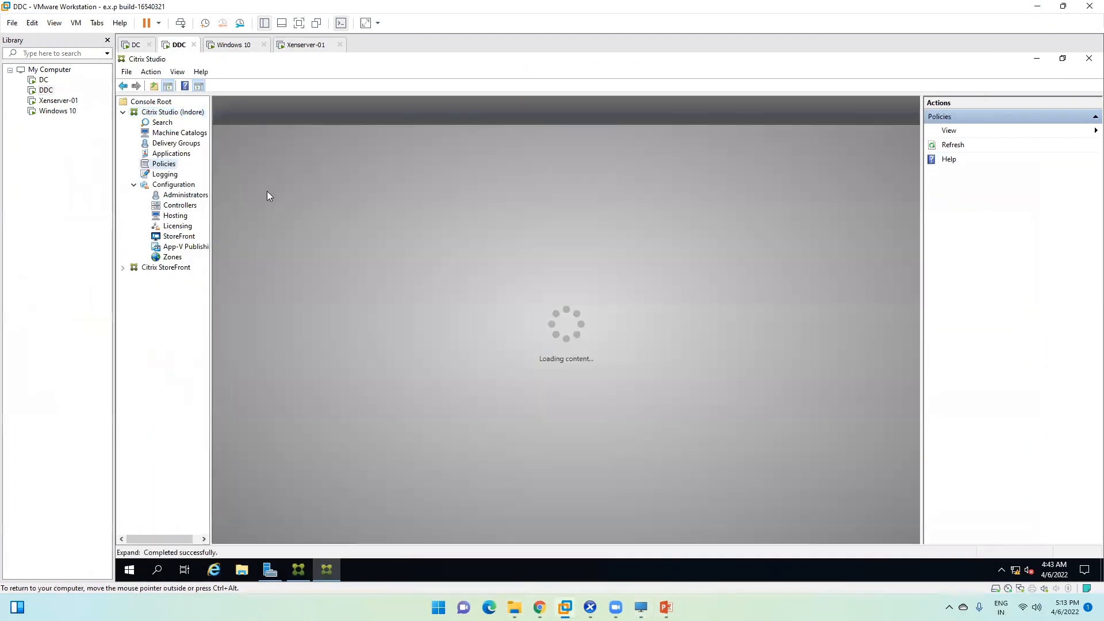
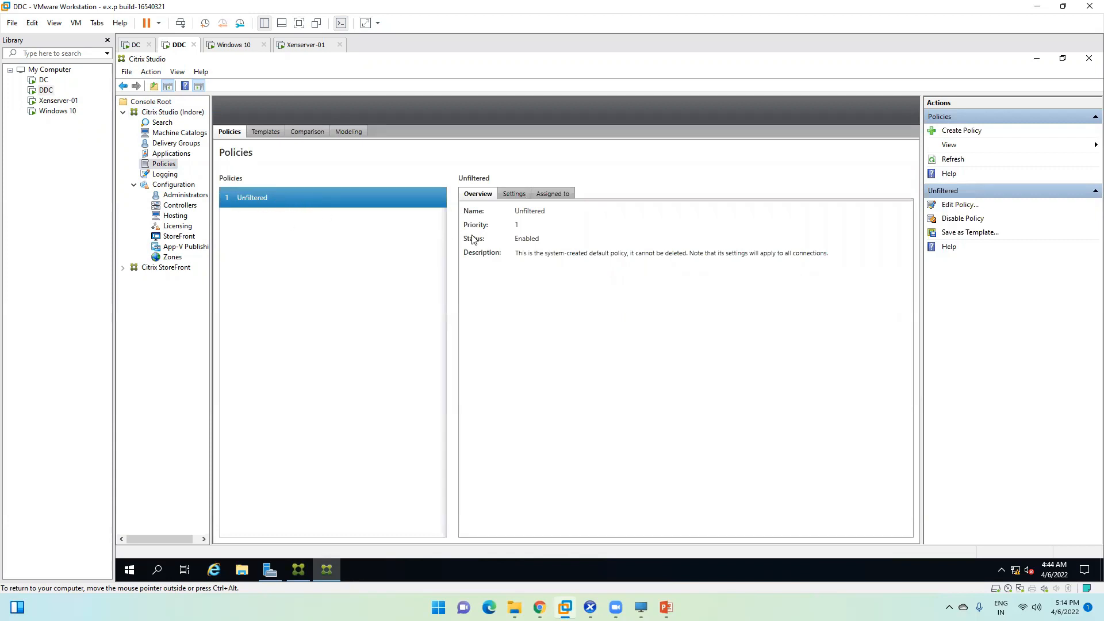
Step: Launch the Create Policy wizard from Citrix Studio's Policies node
left_click(966, 129)
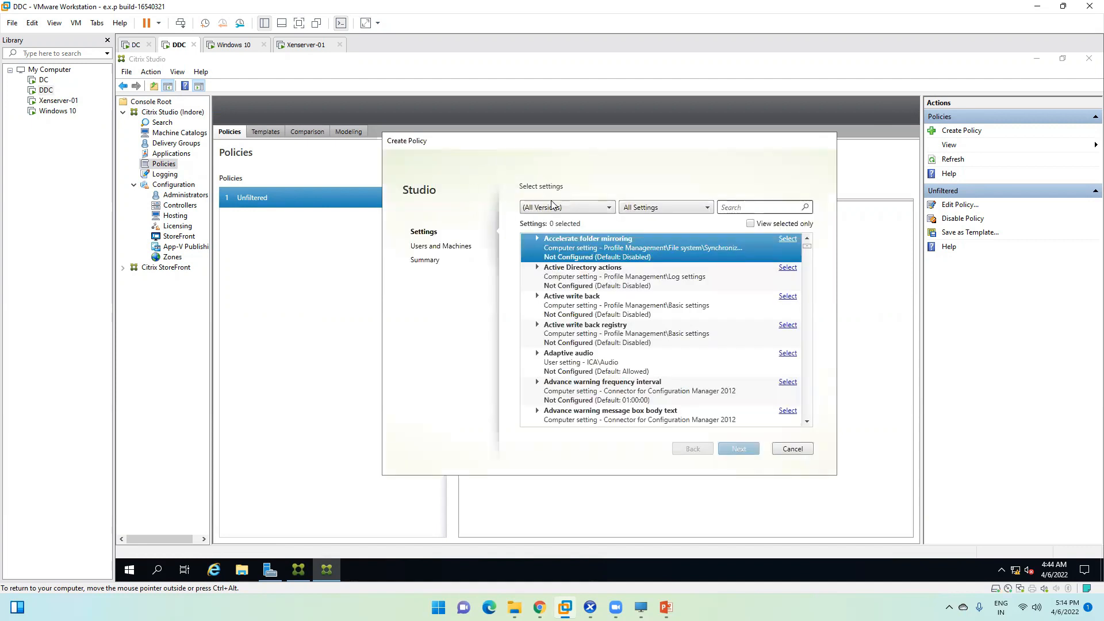
Step: In the FIN-Desk session, browse This PC and open Local Disk (C:)
left_click(640, 607)
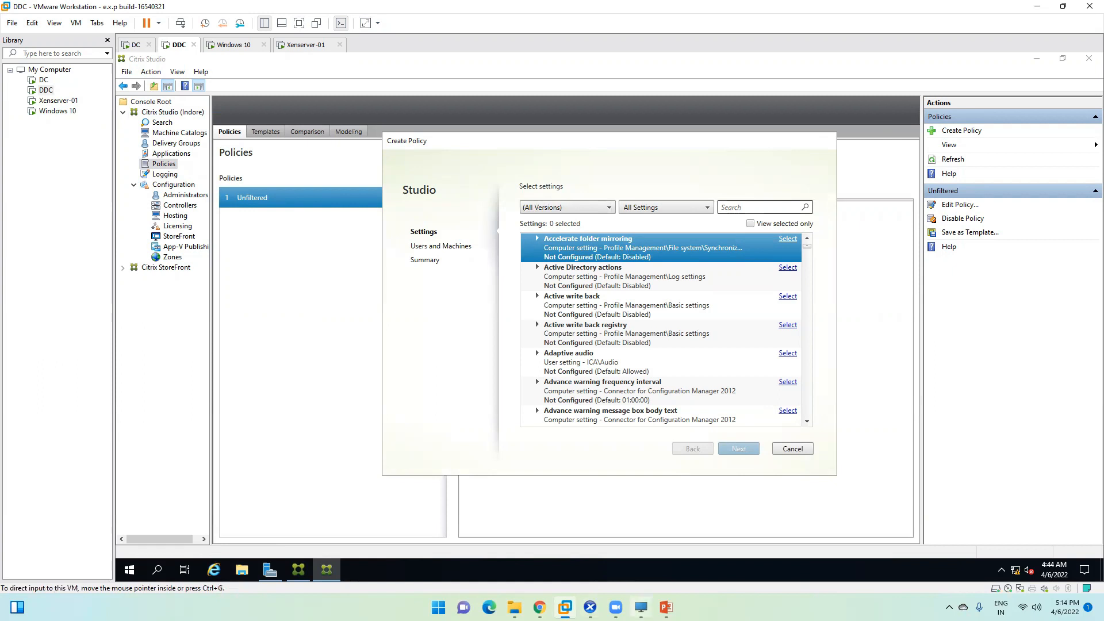
left_click(362, 310)
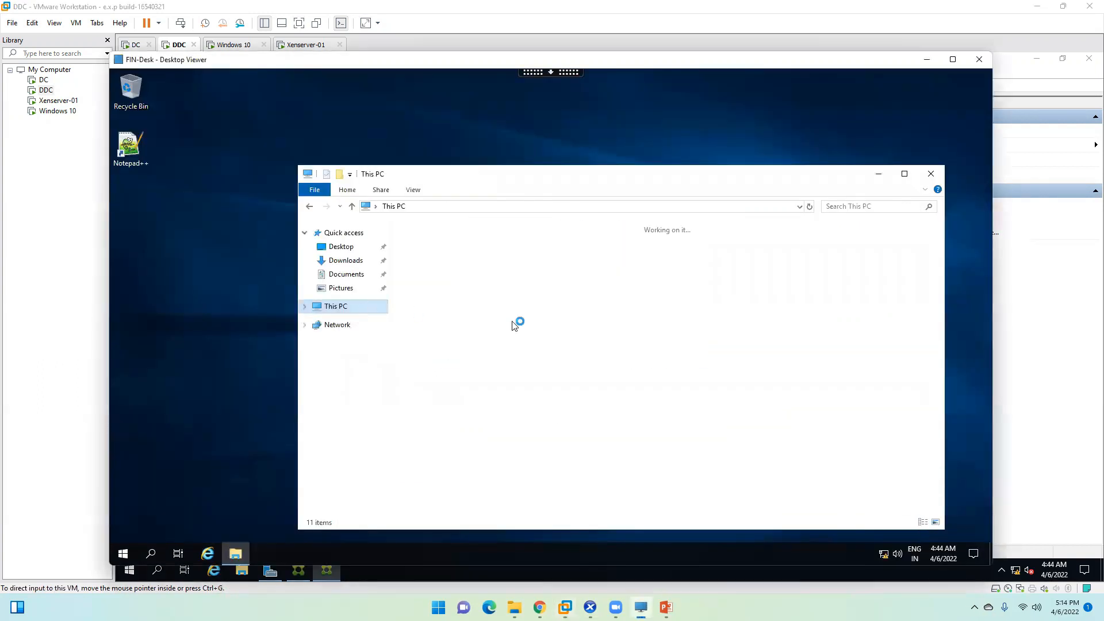
double_click(466, 366)
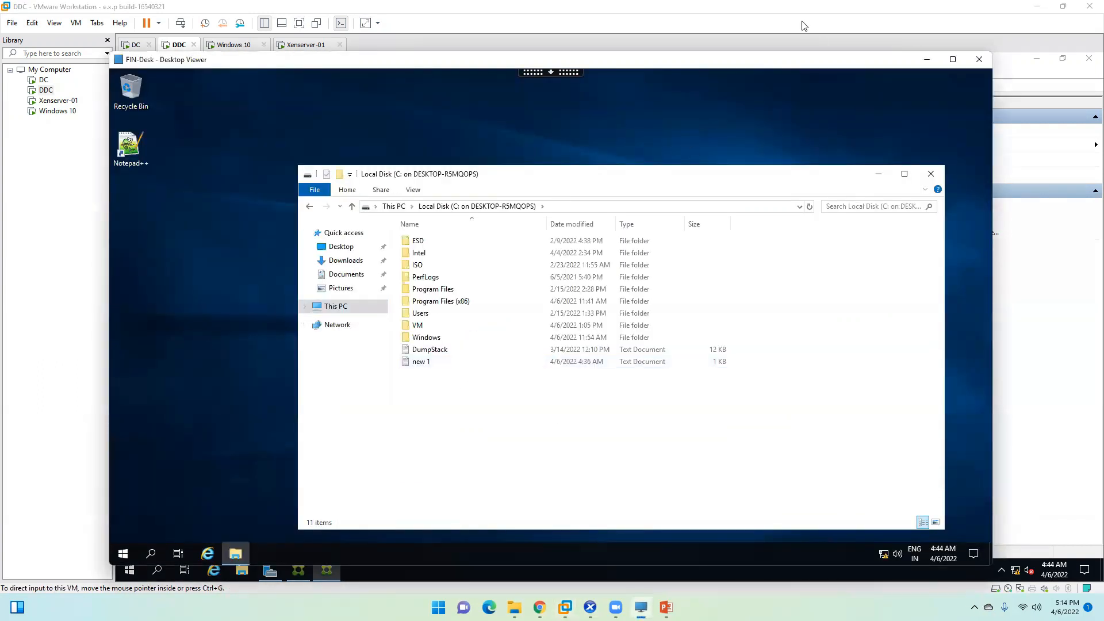
Step: Back in the Create Policy wizard, search the settings list for drive-related settings
left_click(927, 59)
left_click(746, 208)
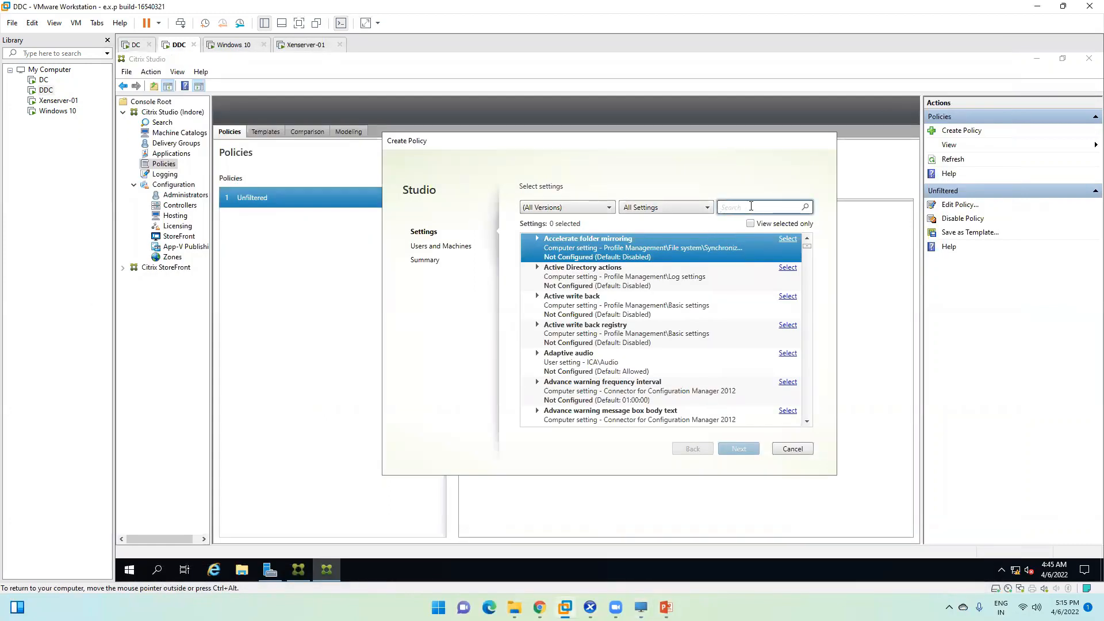
left_click(807, 422)
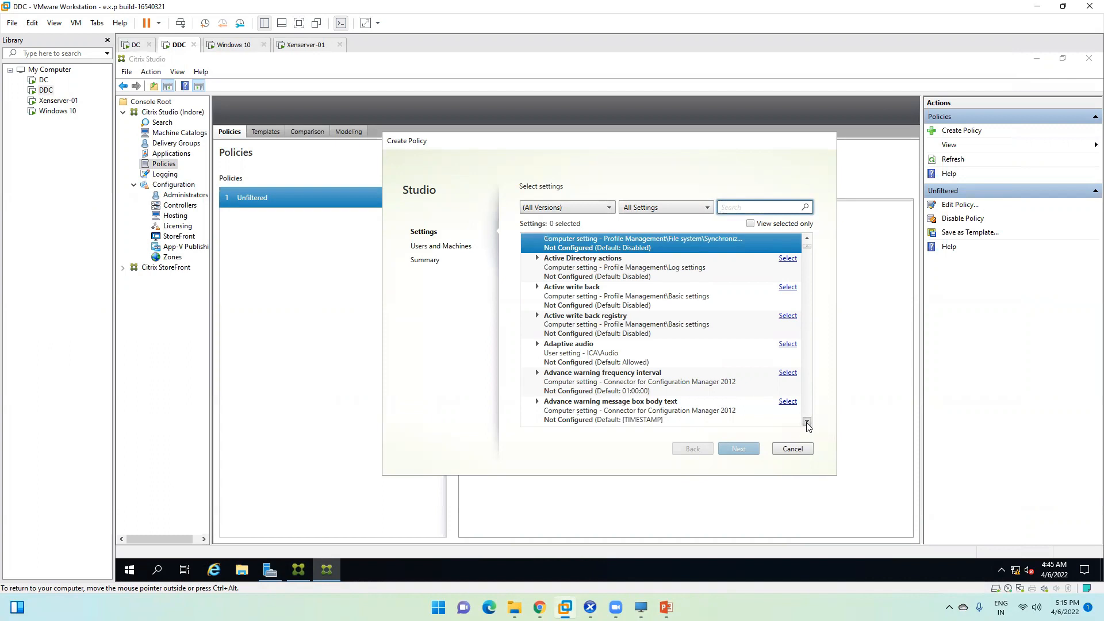
left_click_drag(807, 247, 815, 222)
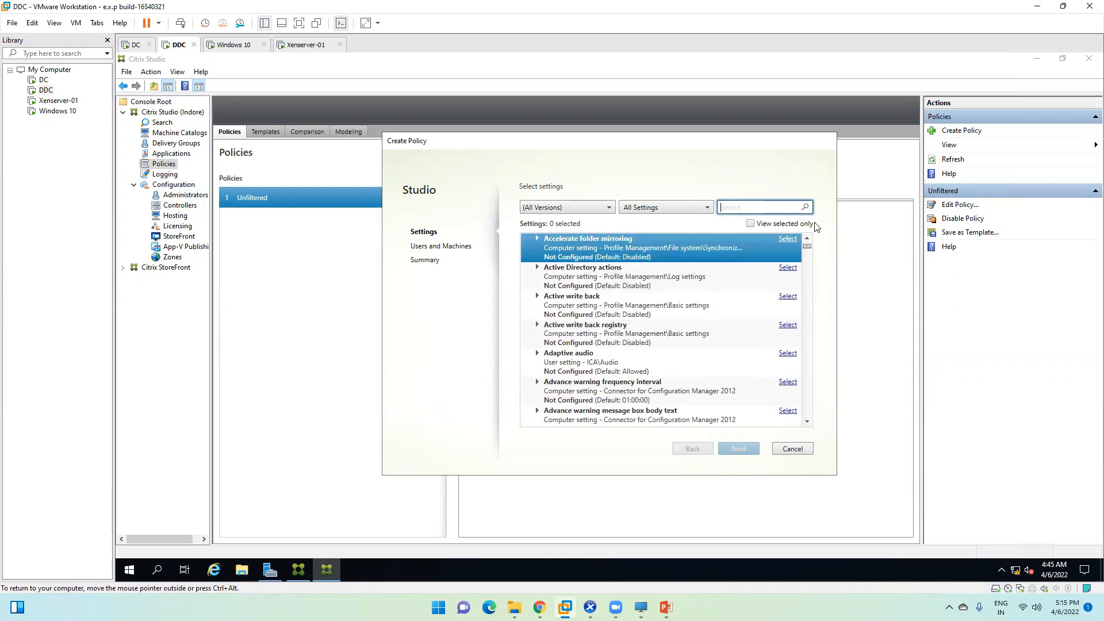
type("disk")
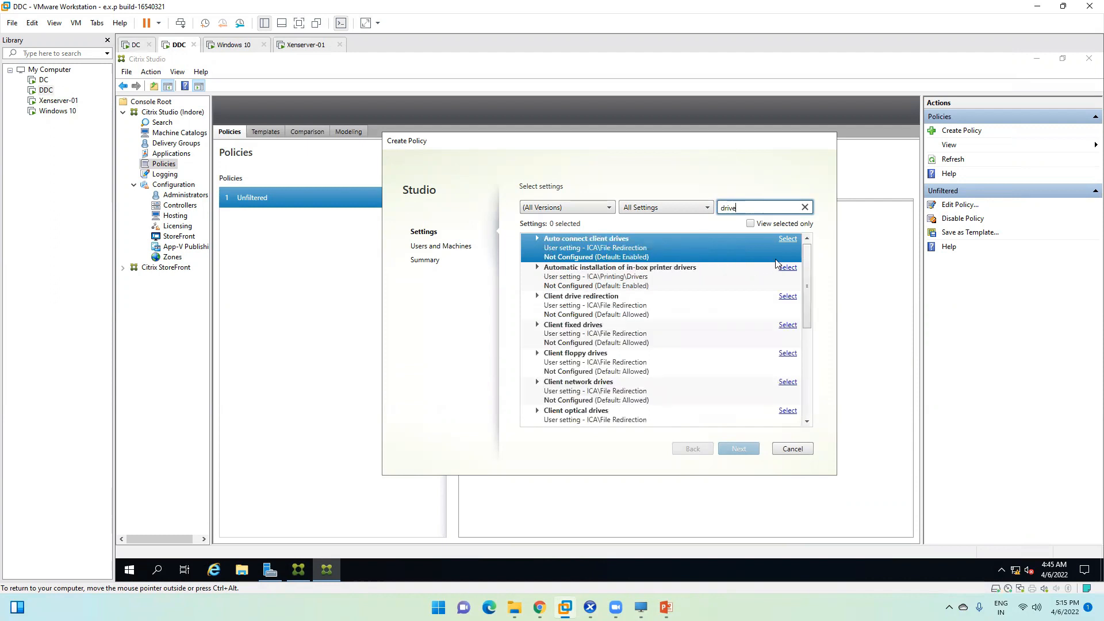
Step: Set Auto connect client drives to Disabled
scroll(693, 365, "down", 5)
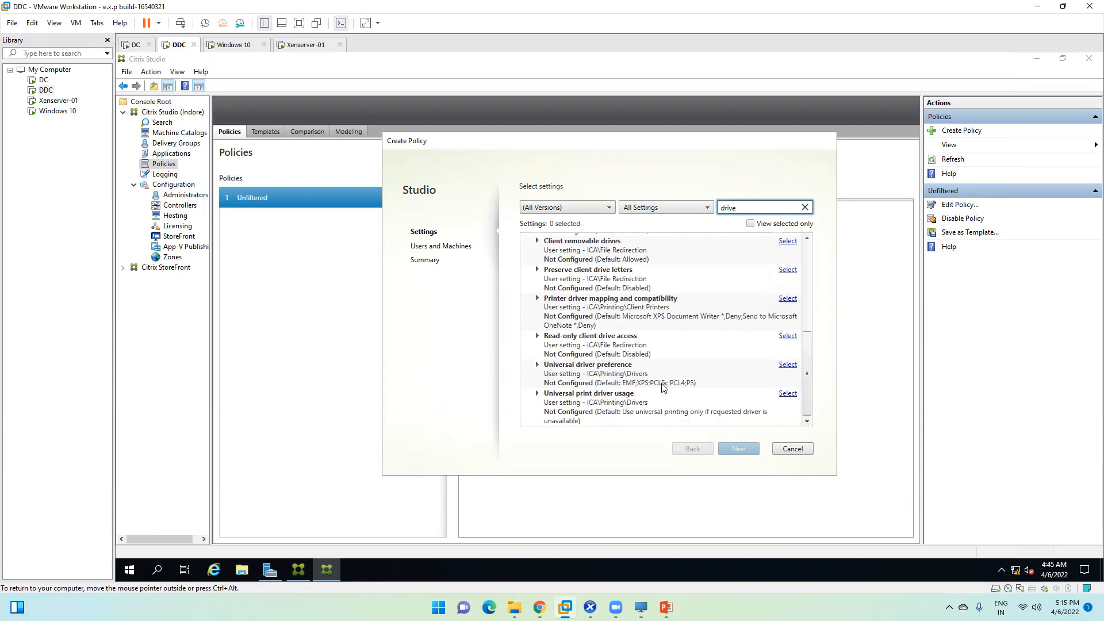
scroll(663, 385, "up", 5)
left_click(592, 255)
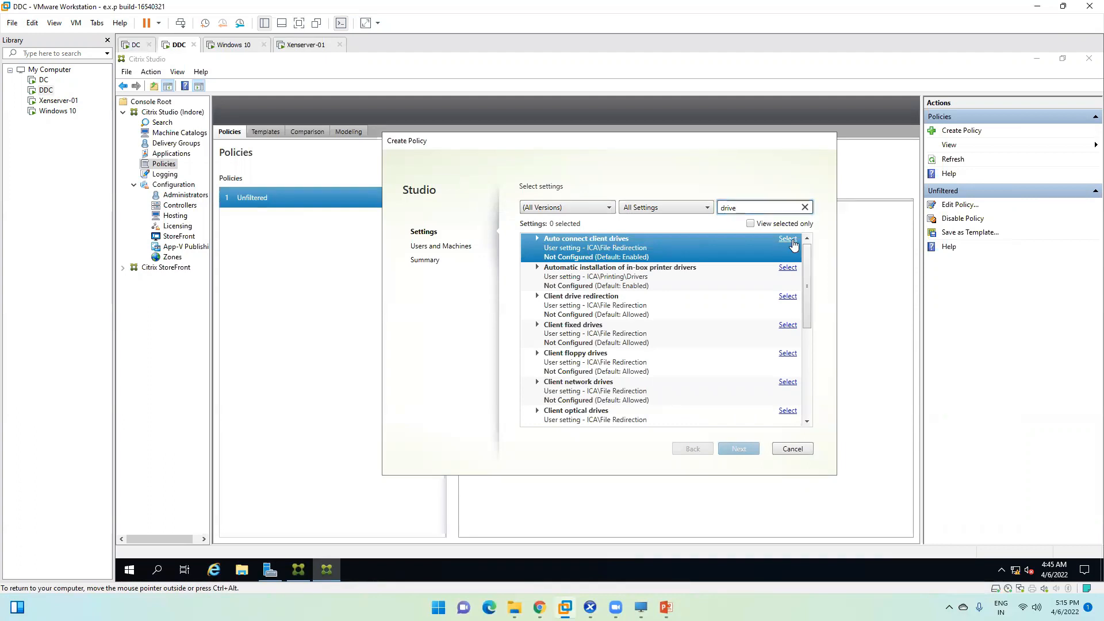
left_click(789, 239)
left_click(457, 207)
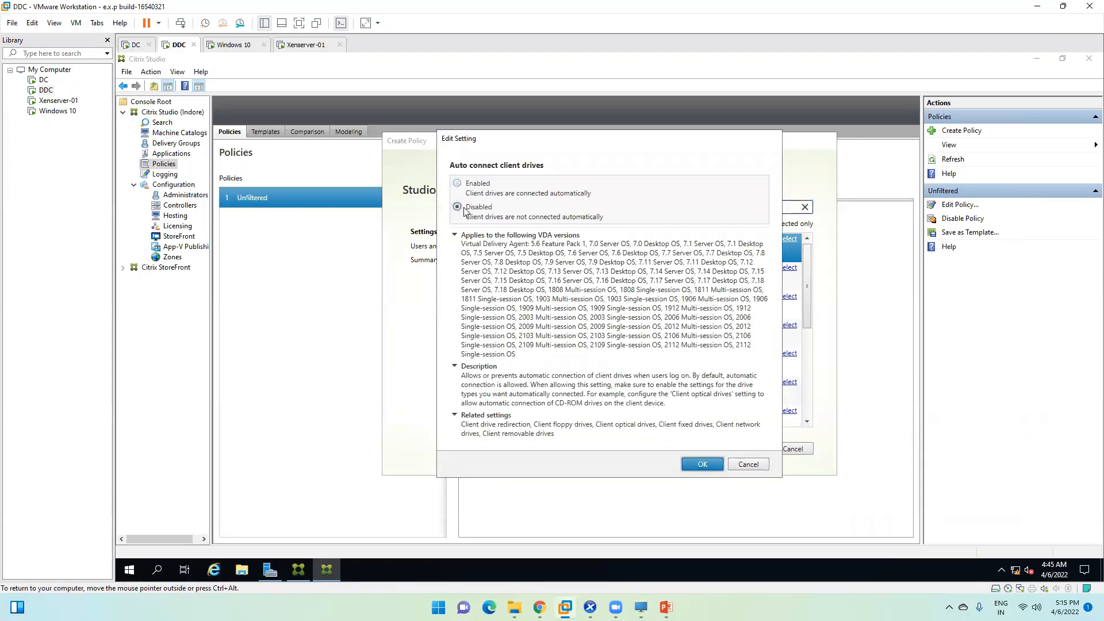
left_click(703, 465)
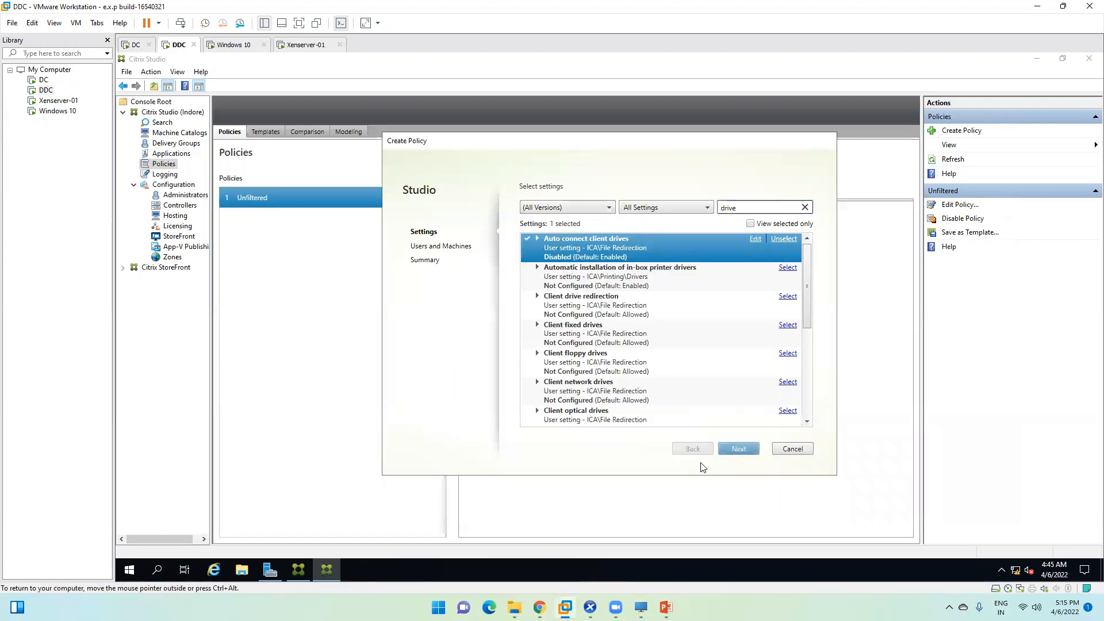
Step: Look at the in-box printer drivers setting unchanged, then prohibit Client drive redirection
left_click(575, 278)
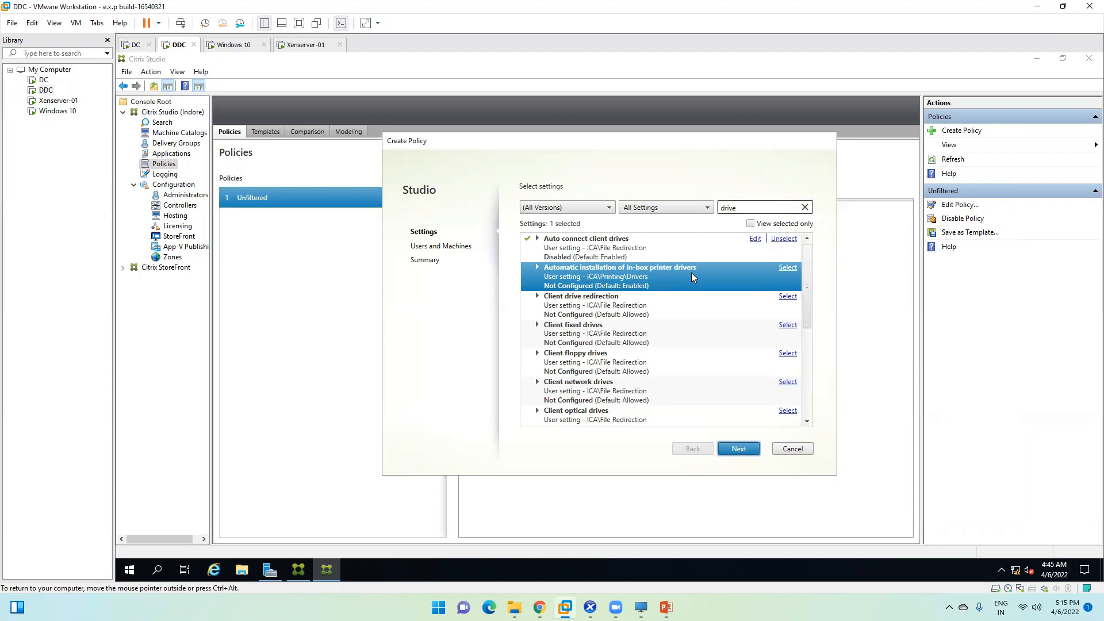
left_click(788, 268)
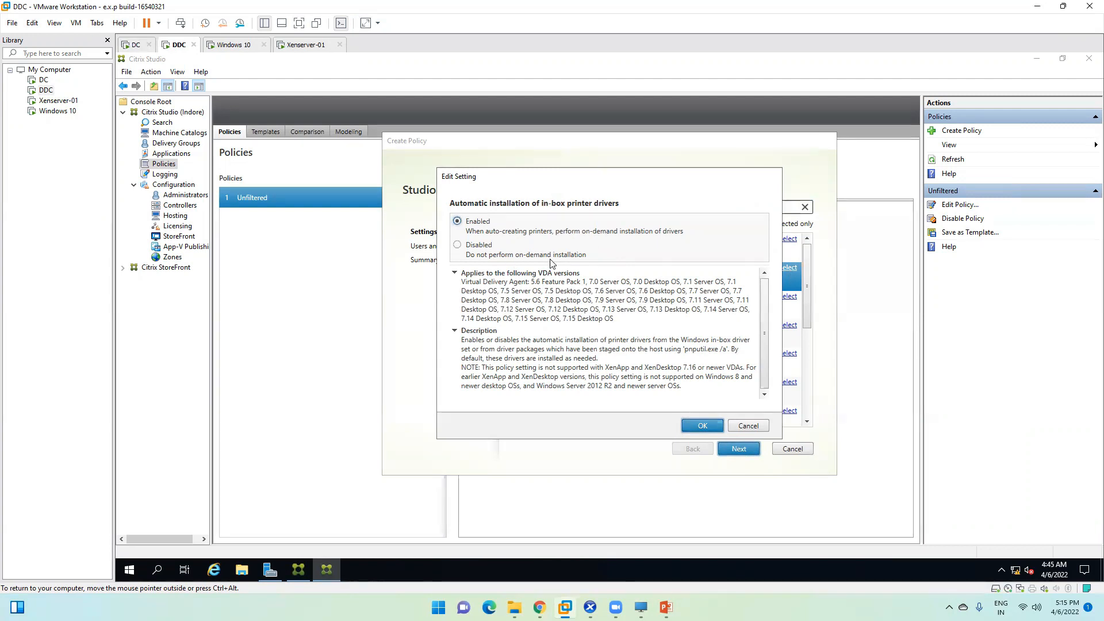
left_click(748, 426)
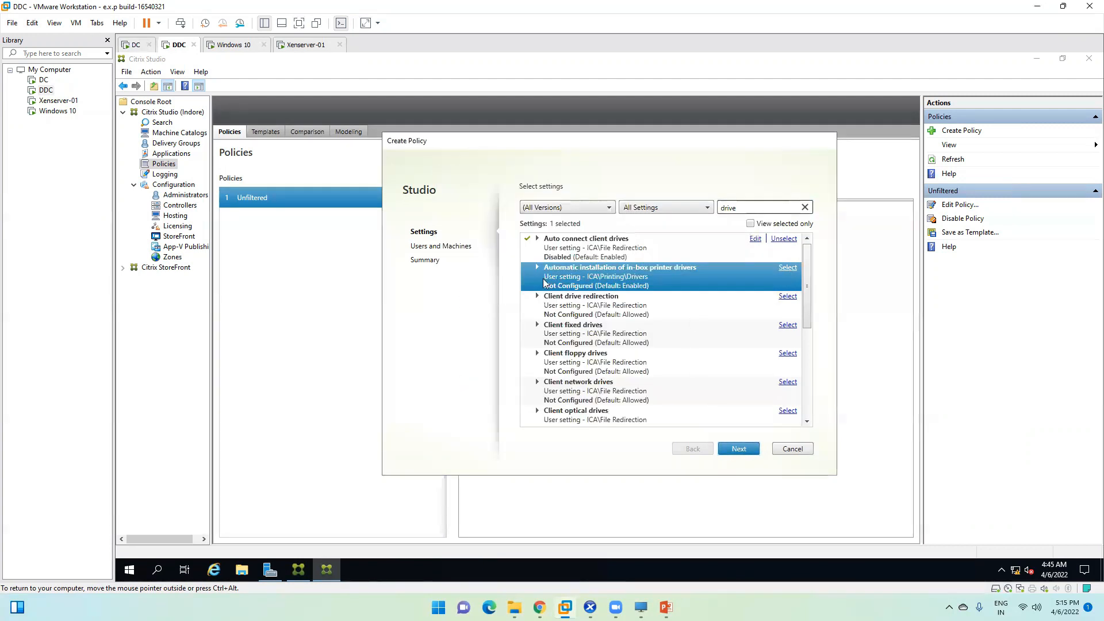
left_click(543, 305)
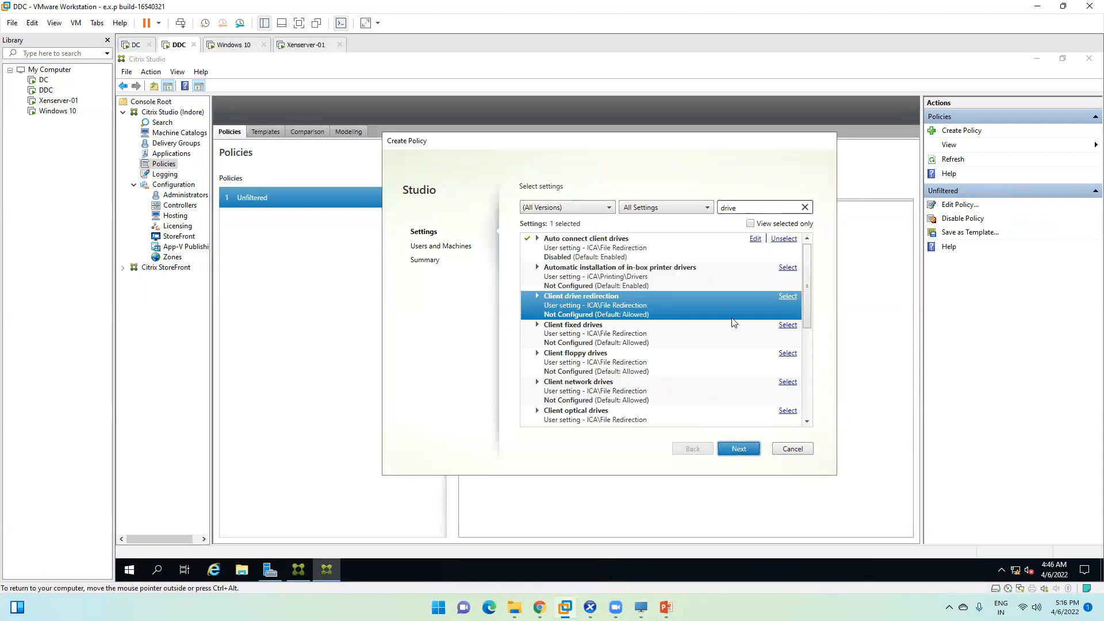
left_click(787, 296)
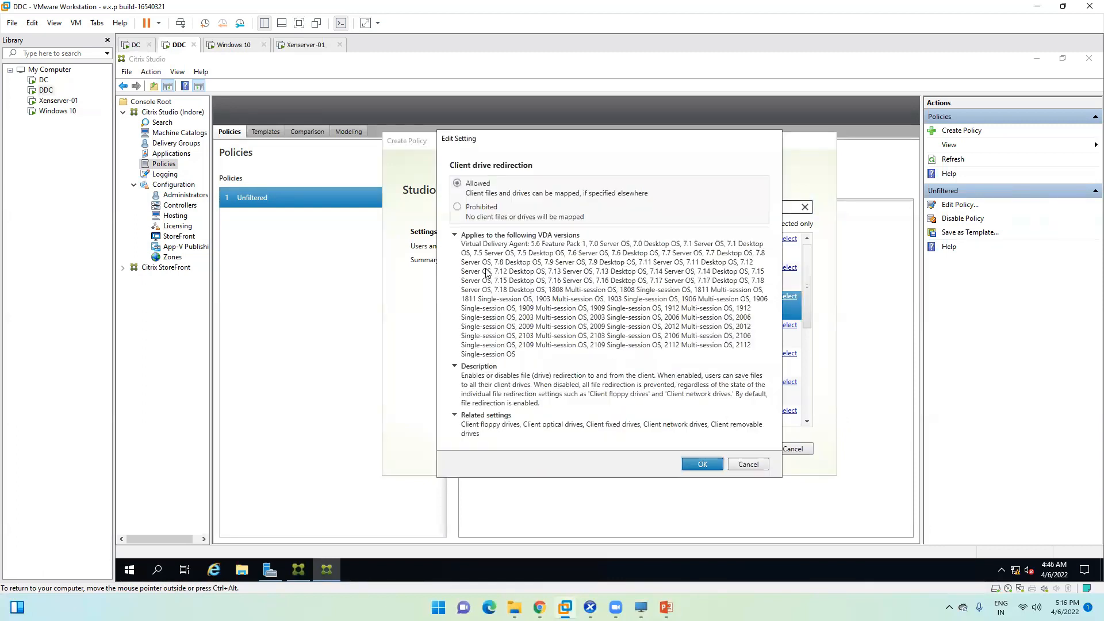
left_click(457, 207)
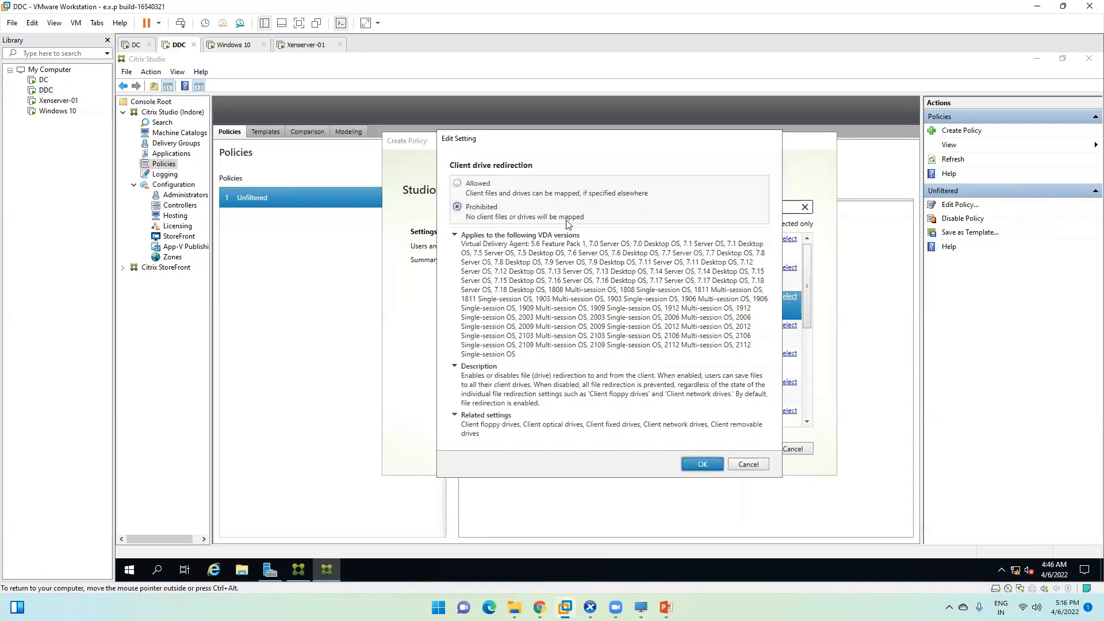
left_click(703, 465)
Step: Set Client fixed drives and Client floppy drives to Prohibited
left_click(590, 329)
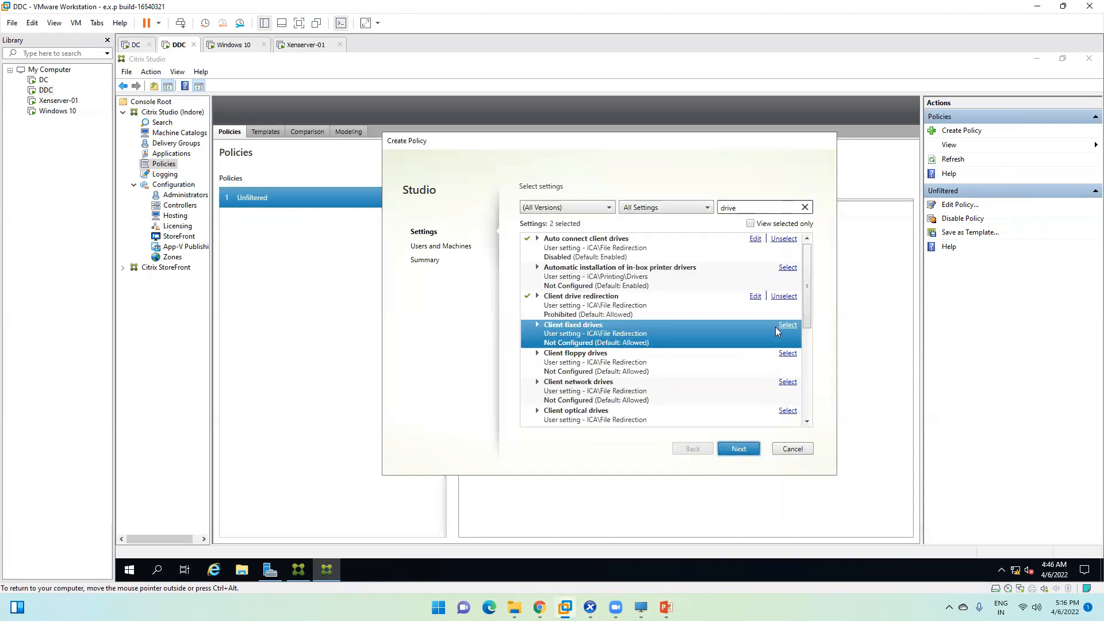
left_click(788, 326)
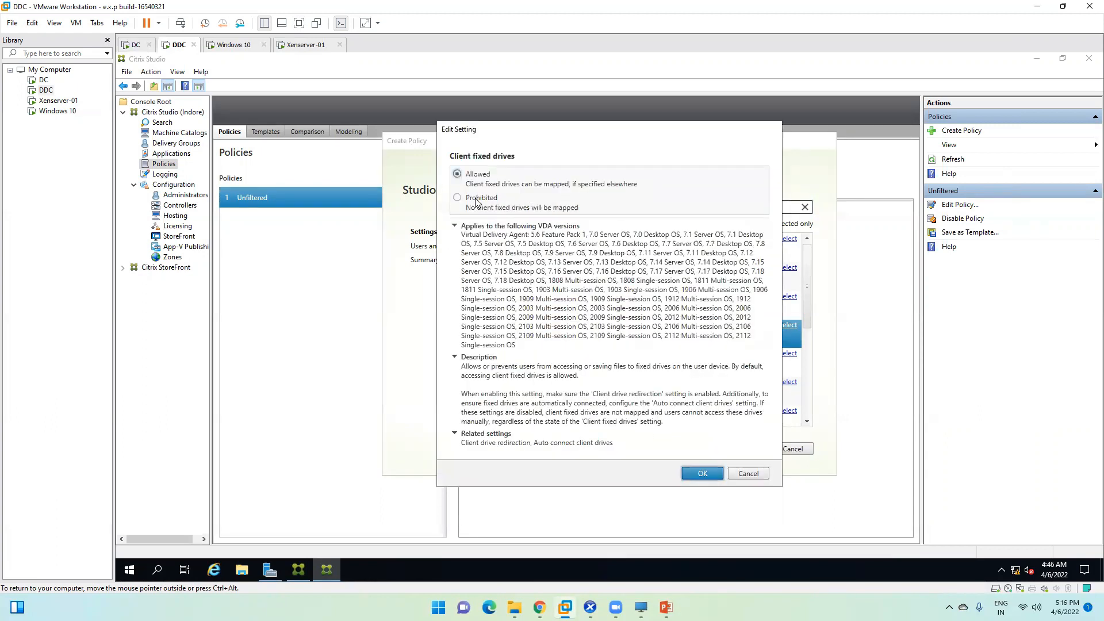
left_click(458, 198)
left_click(700, 475)
left_click(707, 366)
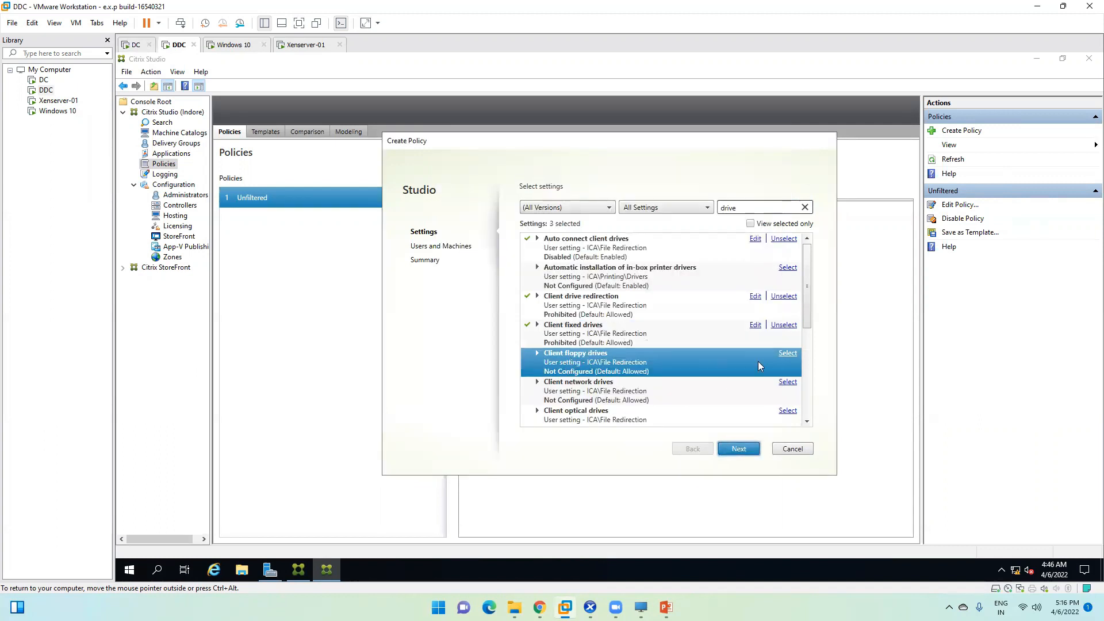
left_click(789, 355)
left_click(458, 198)
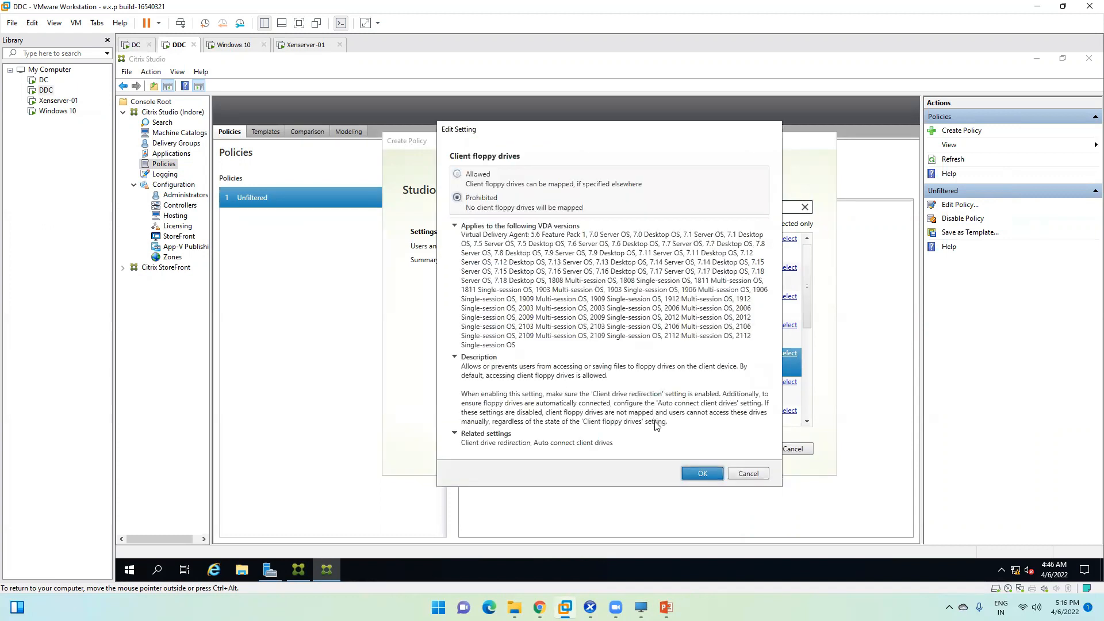
left_click(700, 473)
left_click(808, 421)
left_click(808, 422)
left_click(627, 343)
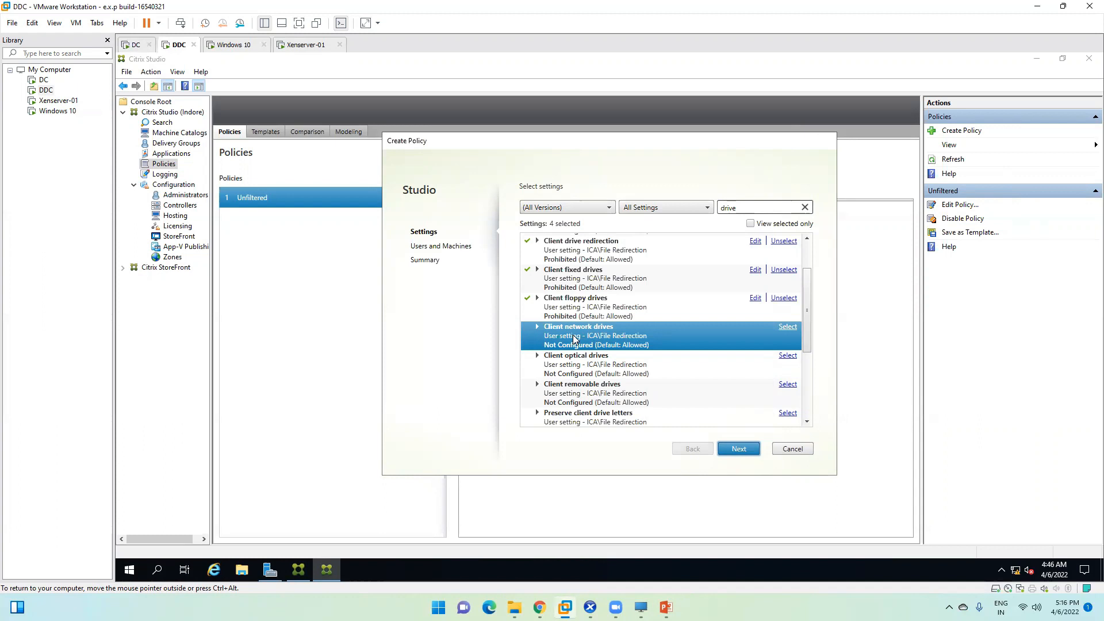
Step: Prohibit Client network drives and Client optical drives, rechecking the optical setting
left_click(788, 326)
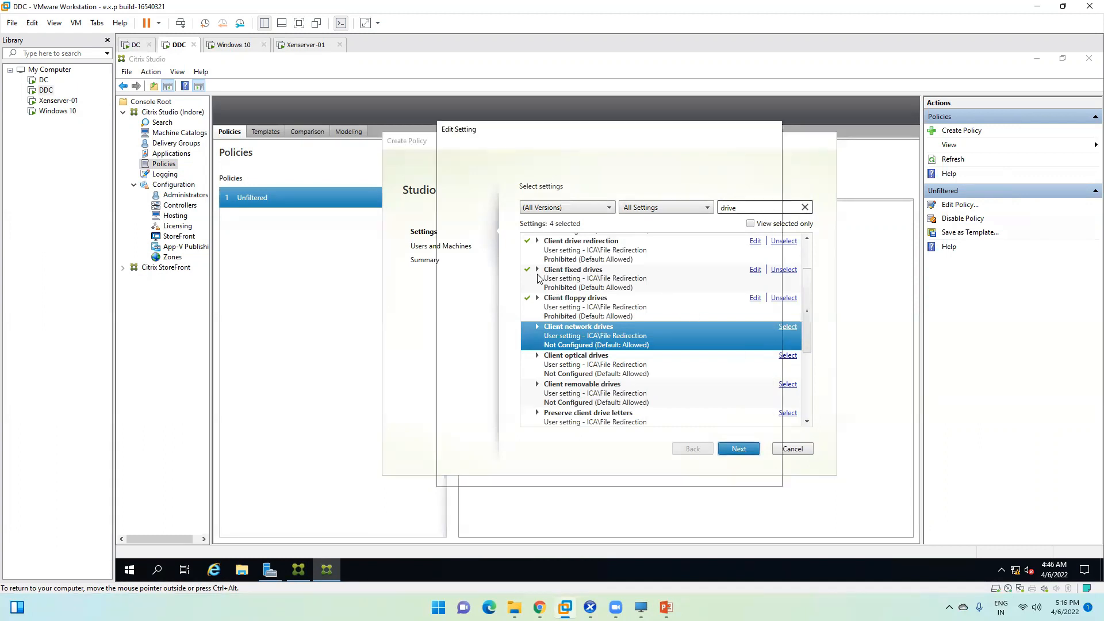
left_click(458, 197)
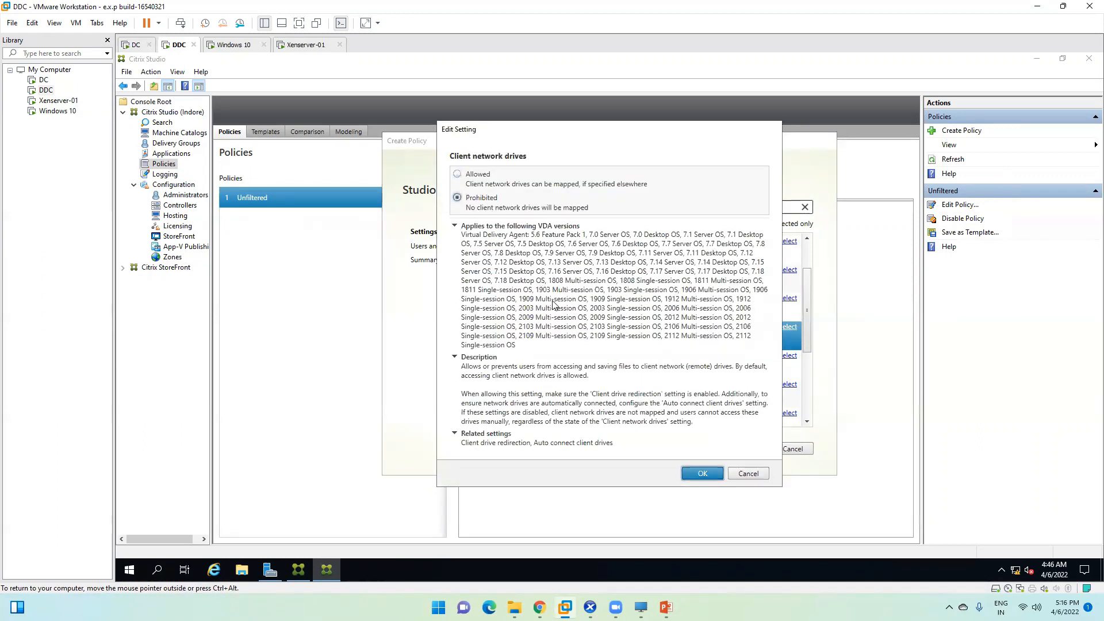
left_click(694, 470)
left_click(584, 364)
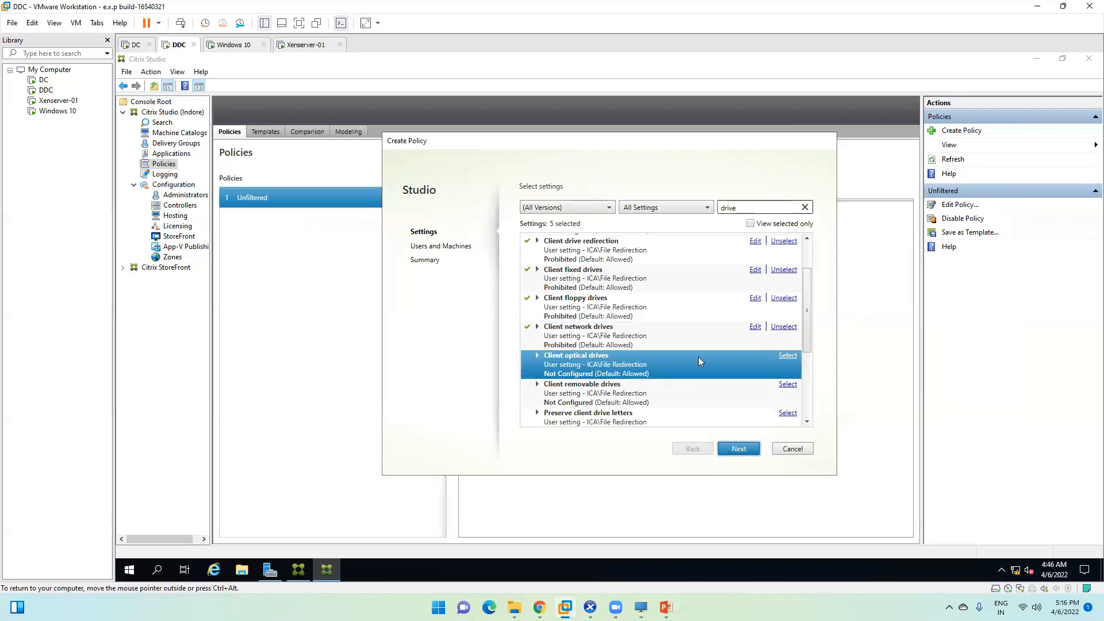
left_click(787, 354)
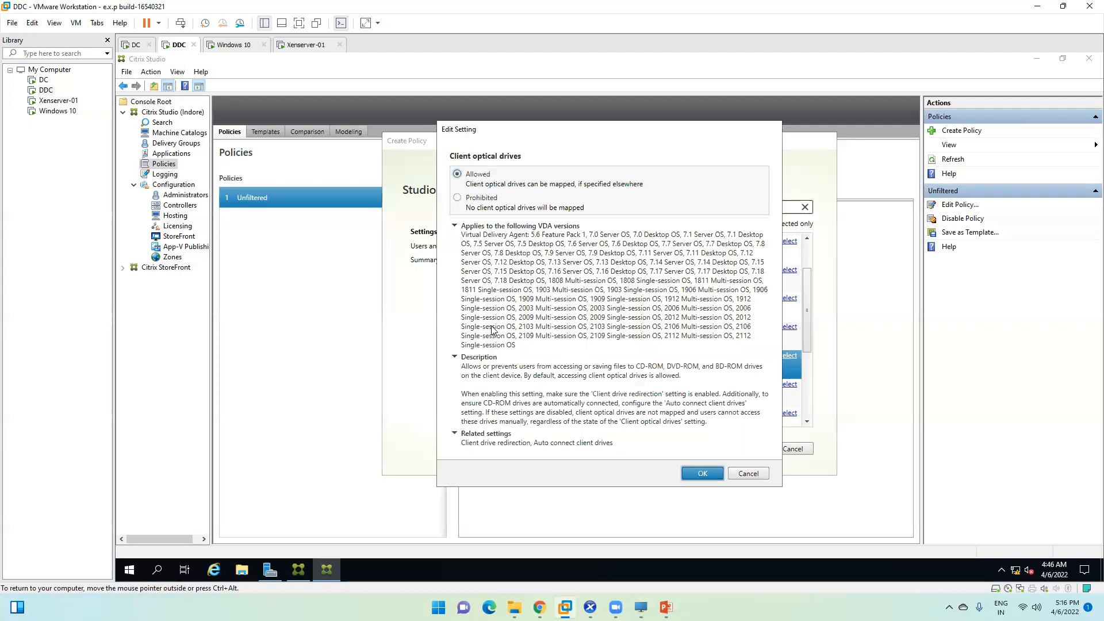
left_click(458, 198)
left_click(695, 471)
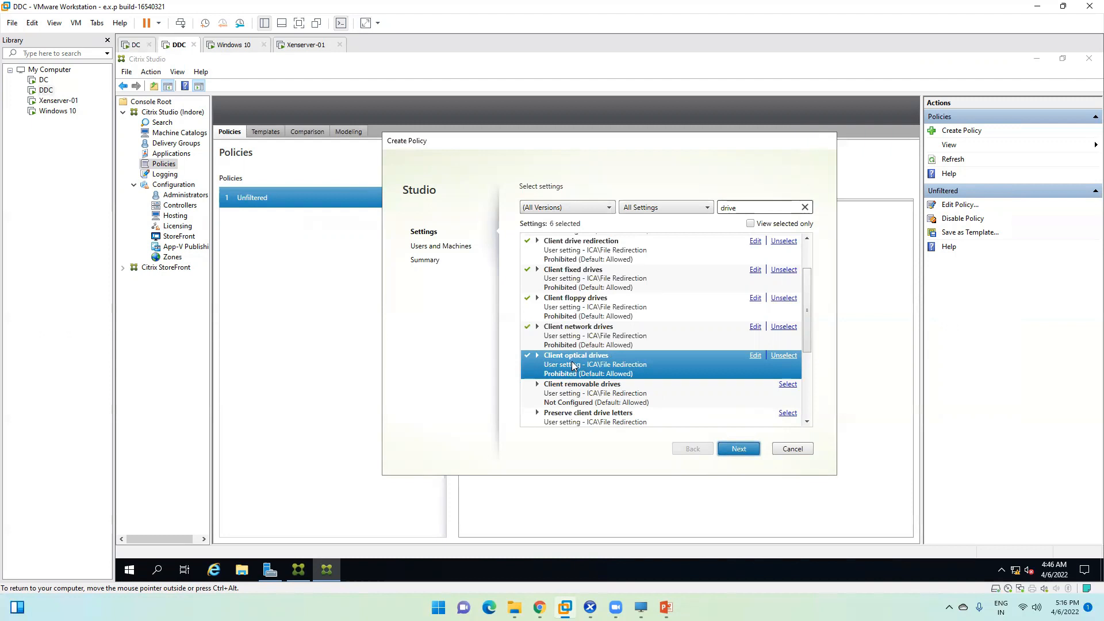
left_click(756, 356)
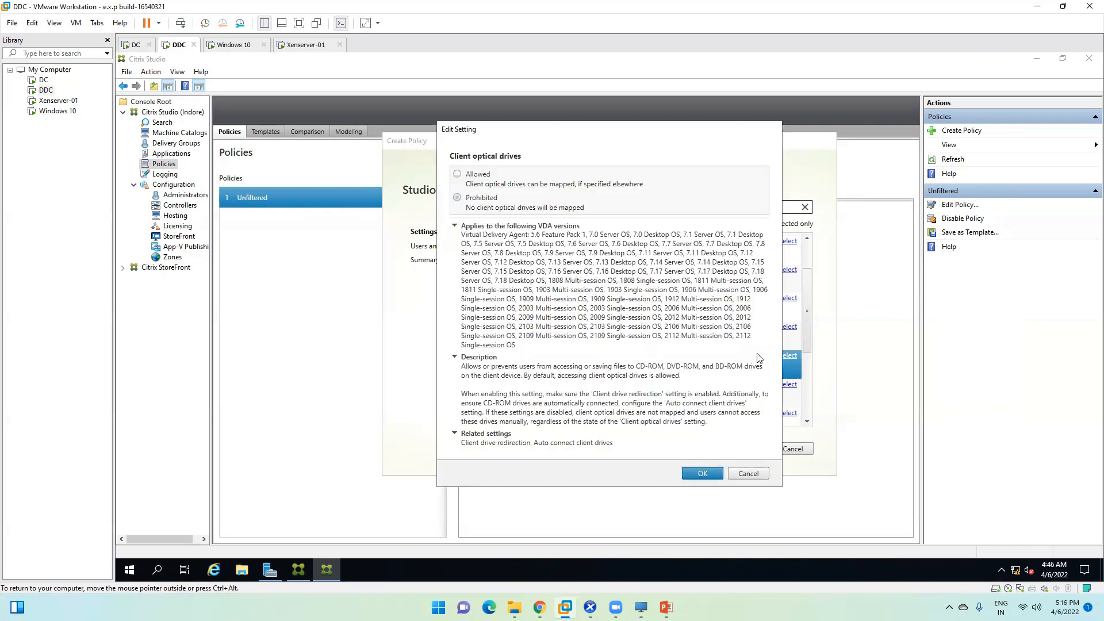
left_click(756, 475)
Step: Prohibit Client removable drives and view Preserve client drive letters without changing it
left_click(808, 422)
scroll(807, 424, "down", 3)
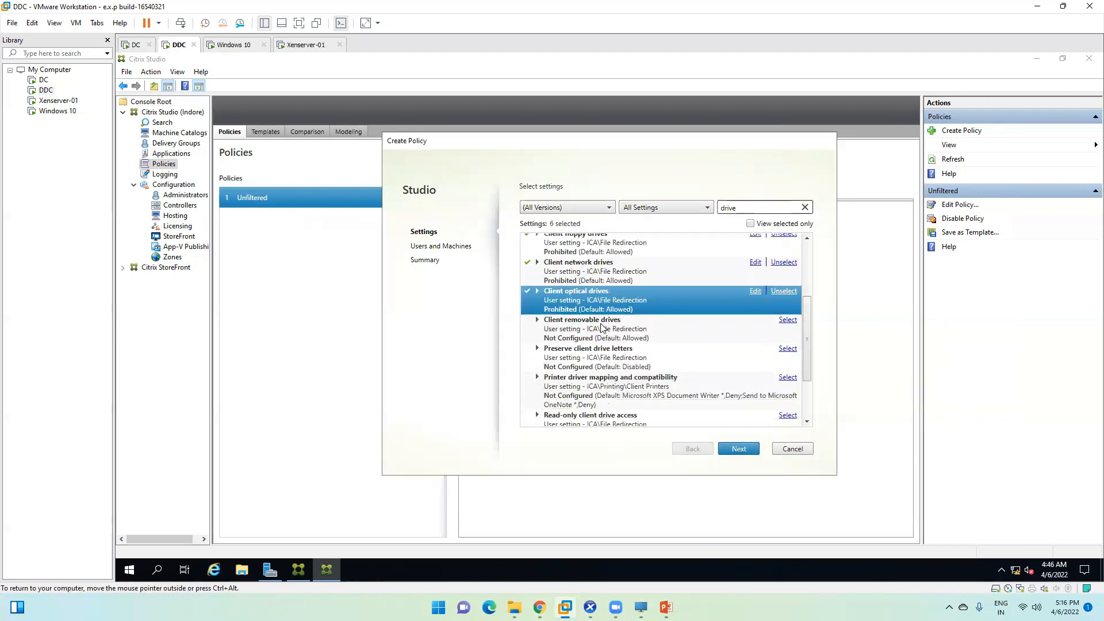
left_click(544, 328)
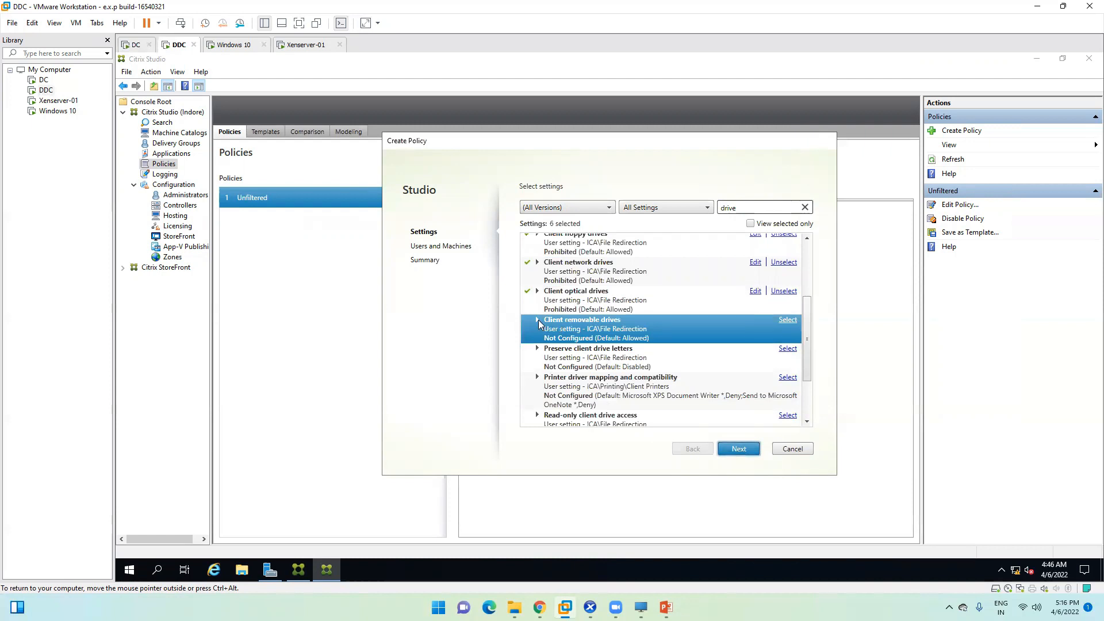
left_click(787, 321)
left_click(474, 198)
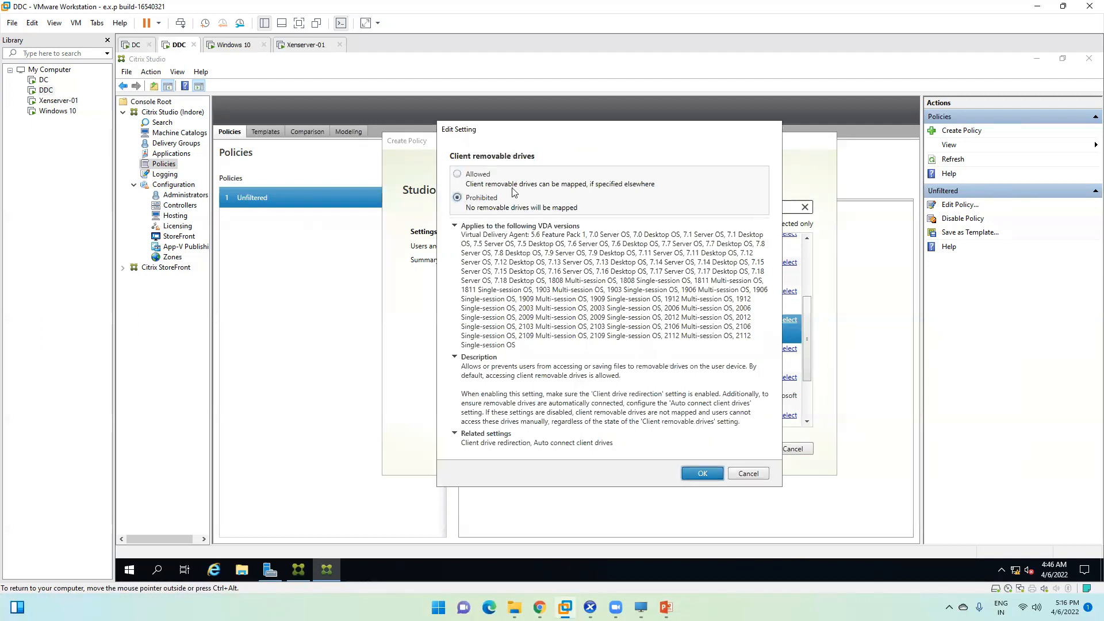
left_click(701, 473)
left_click(580, 361)
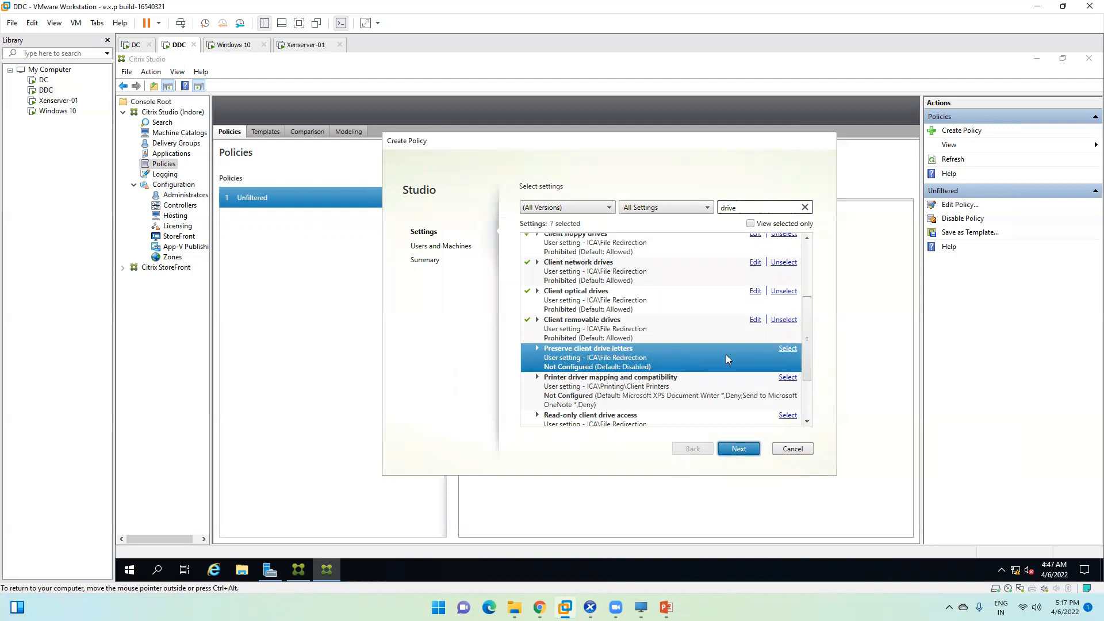
left_click(788, 350)
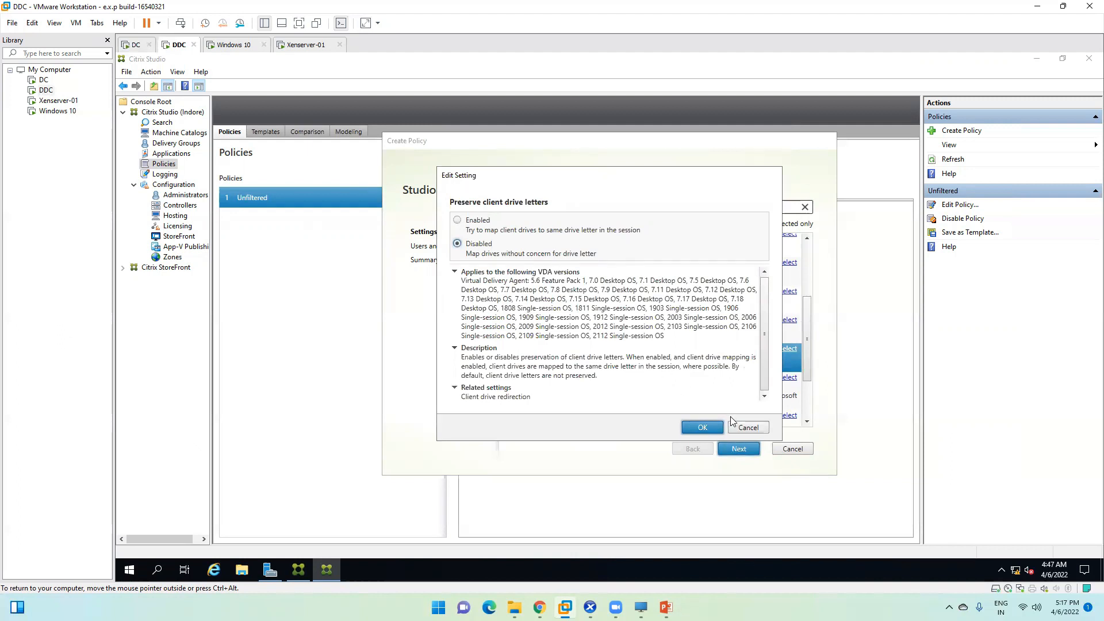
left_click(746, 428)
left_click(807, 423)
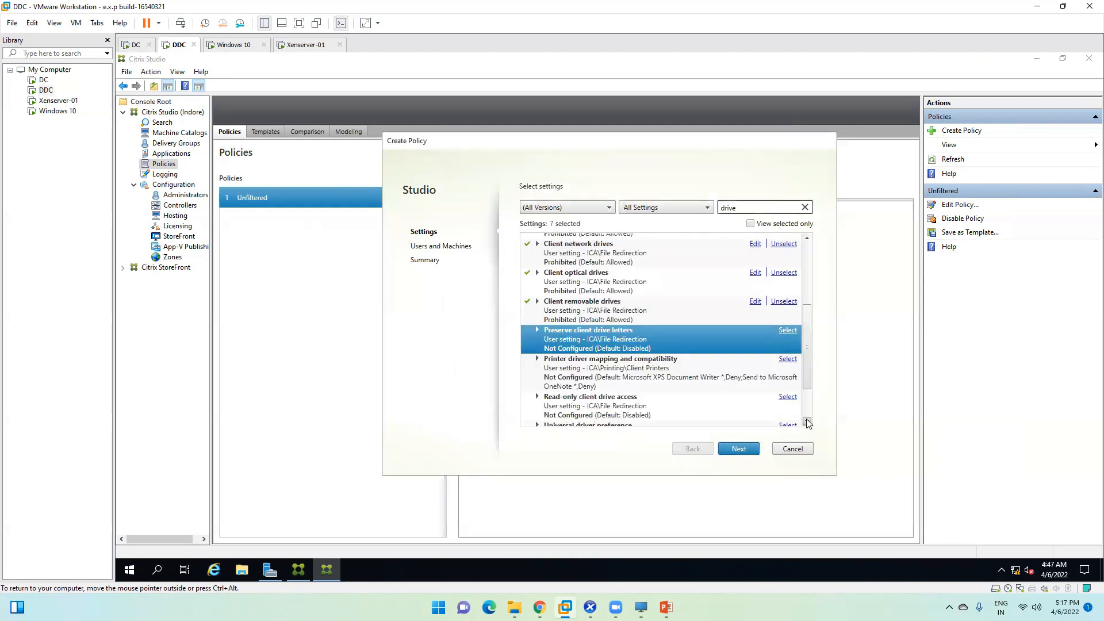
left_click(807, 423)
left_click(602, 338)
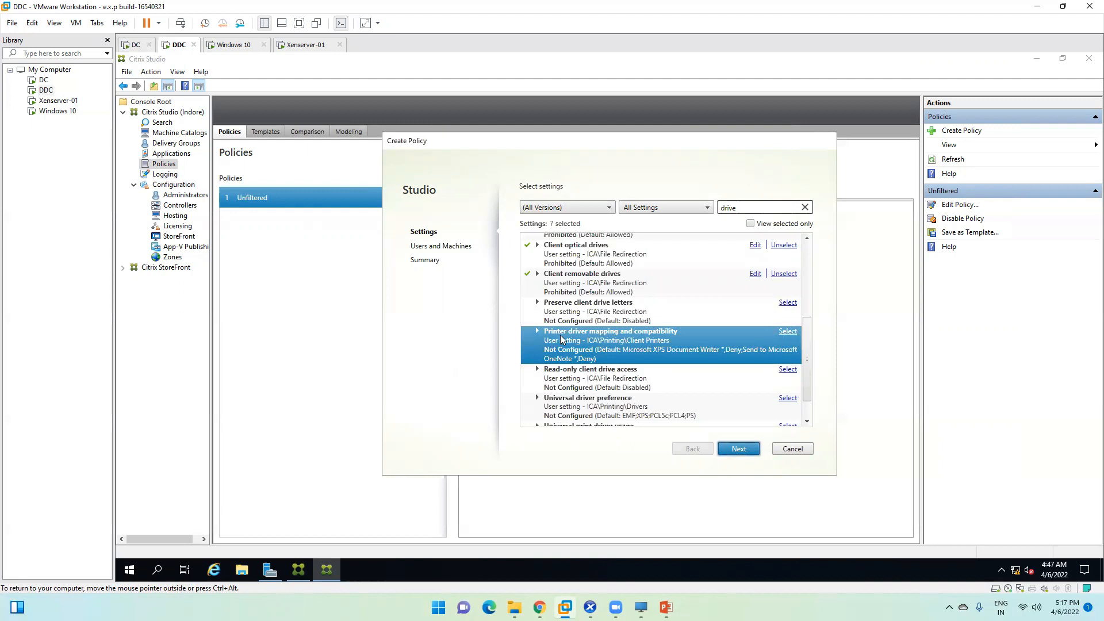
left_click(787, 332)
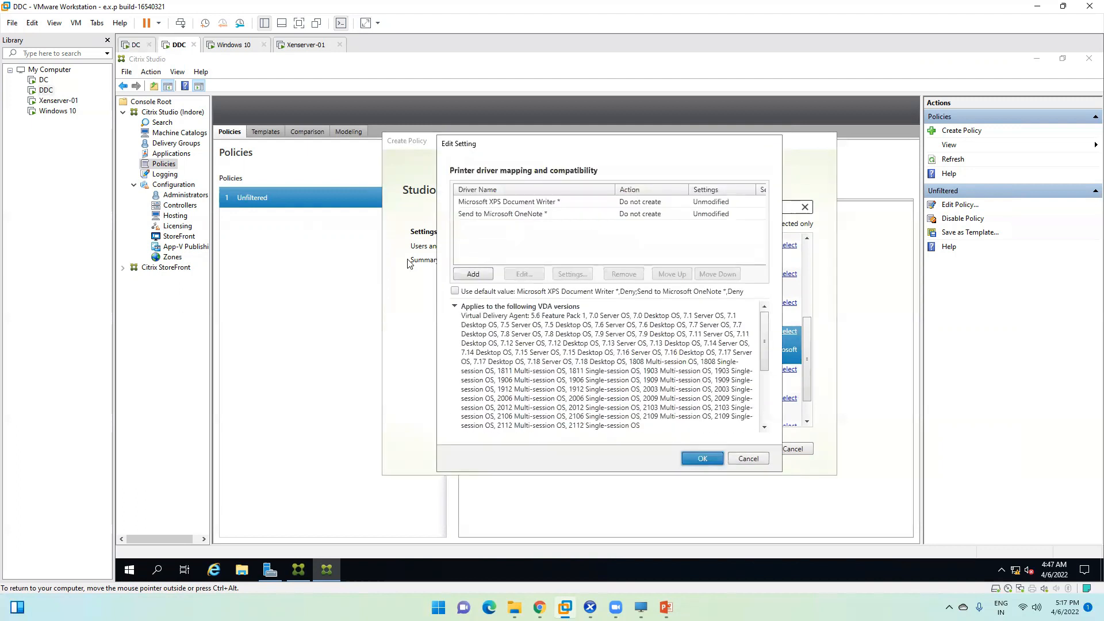
left_click(499, 214)
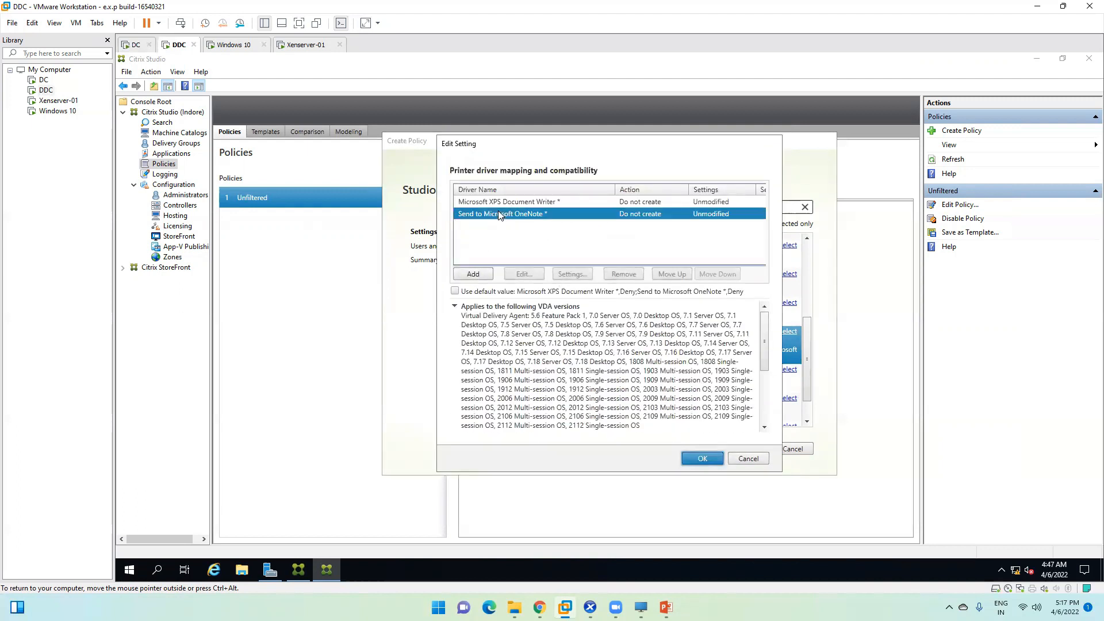
left_click(493, 204)
left_click(486, 213)
left_click(500, 204)
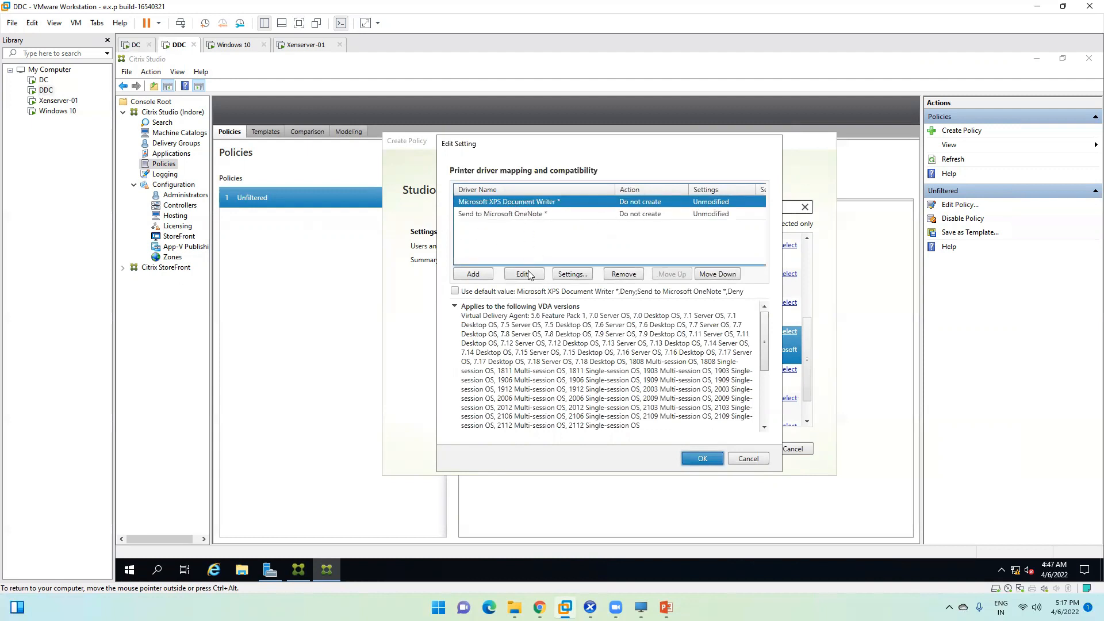
left_click(749, 459)
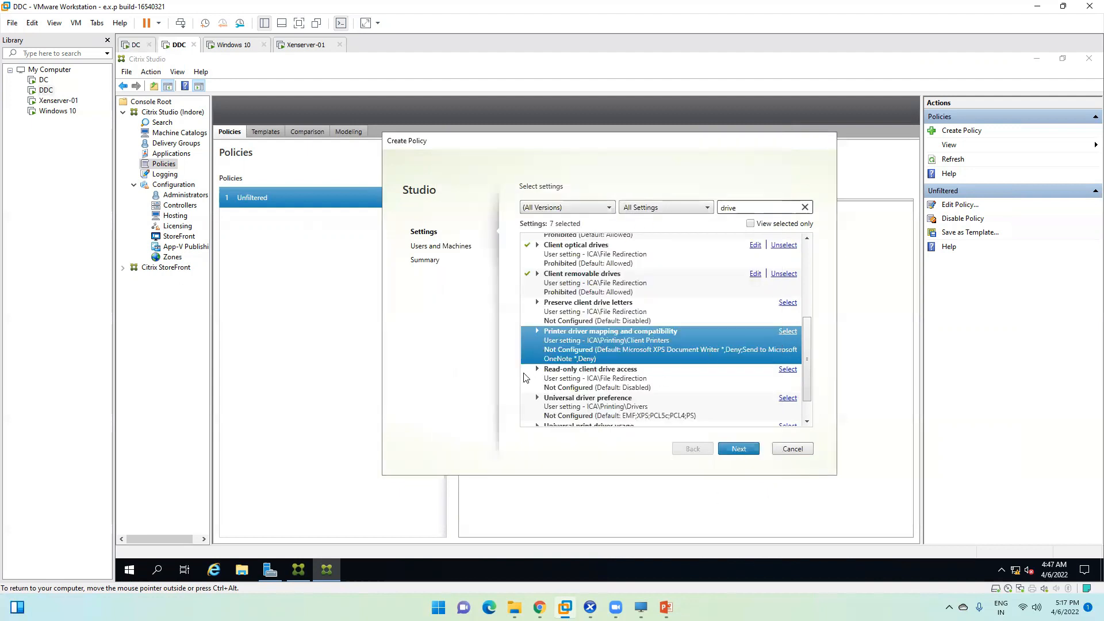
left_click(807, 421)
left_click(808, 421)
left_click(568, 345)
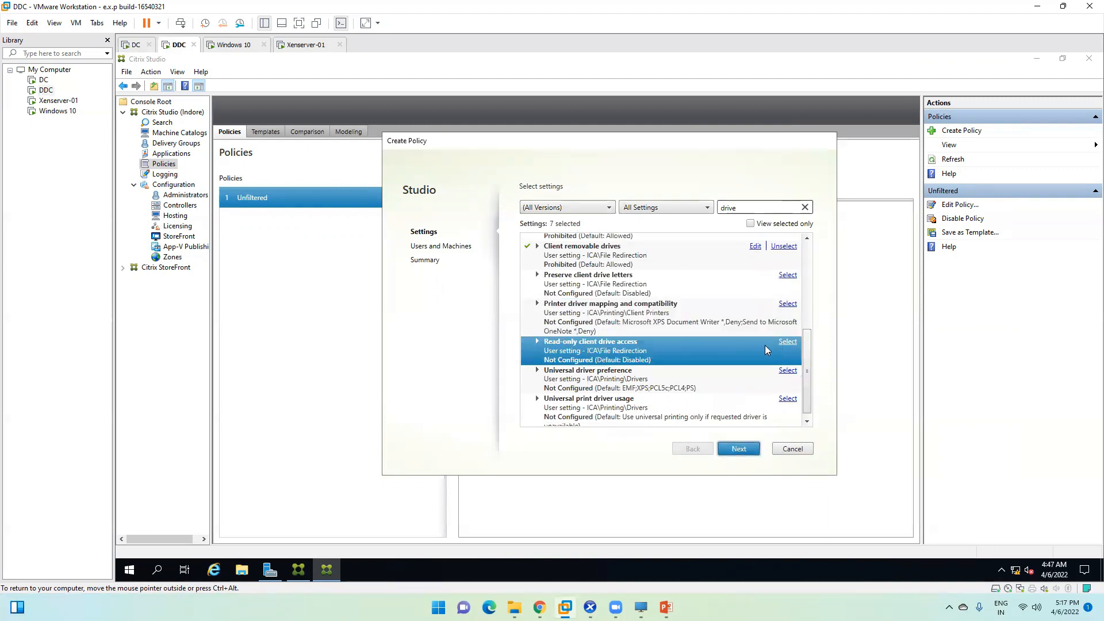
left_click(785, 343)
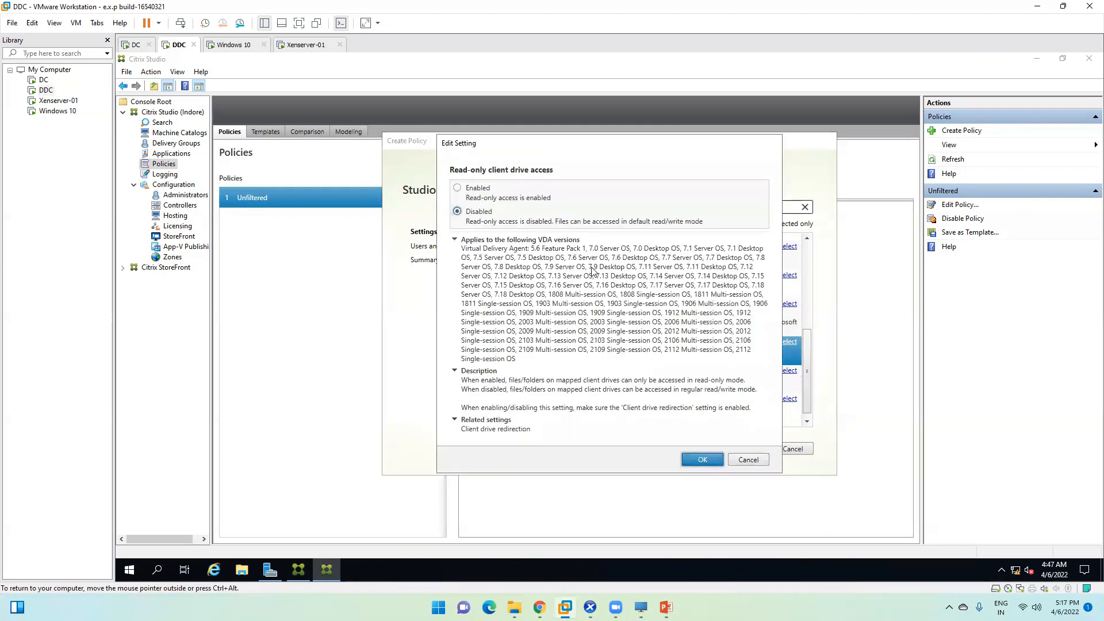
left_click(749, 460)
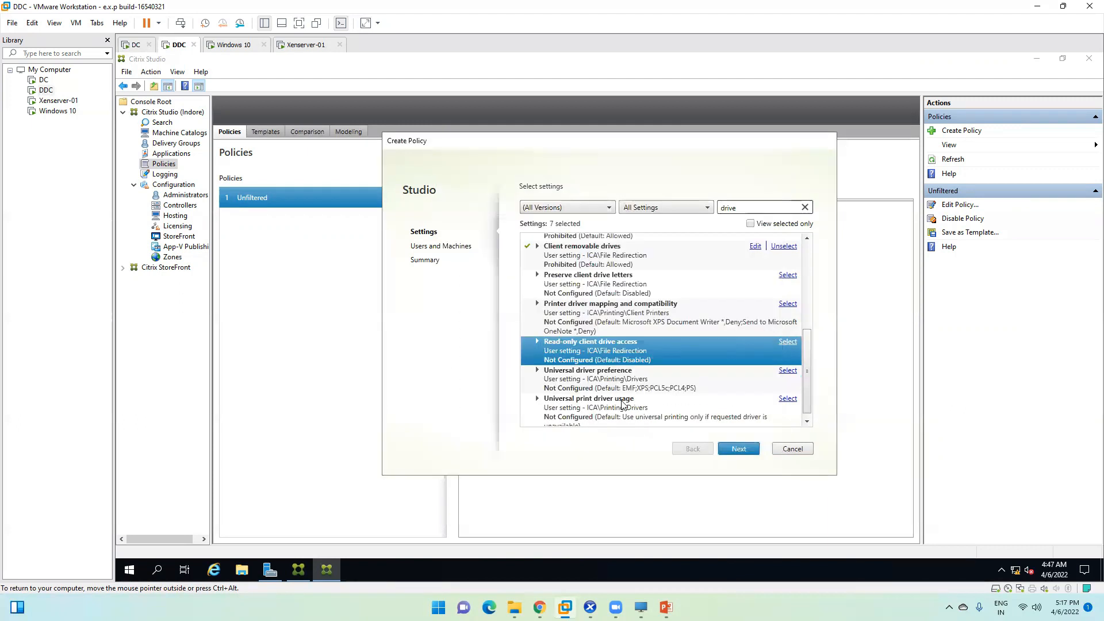
left_click(569, 375)
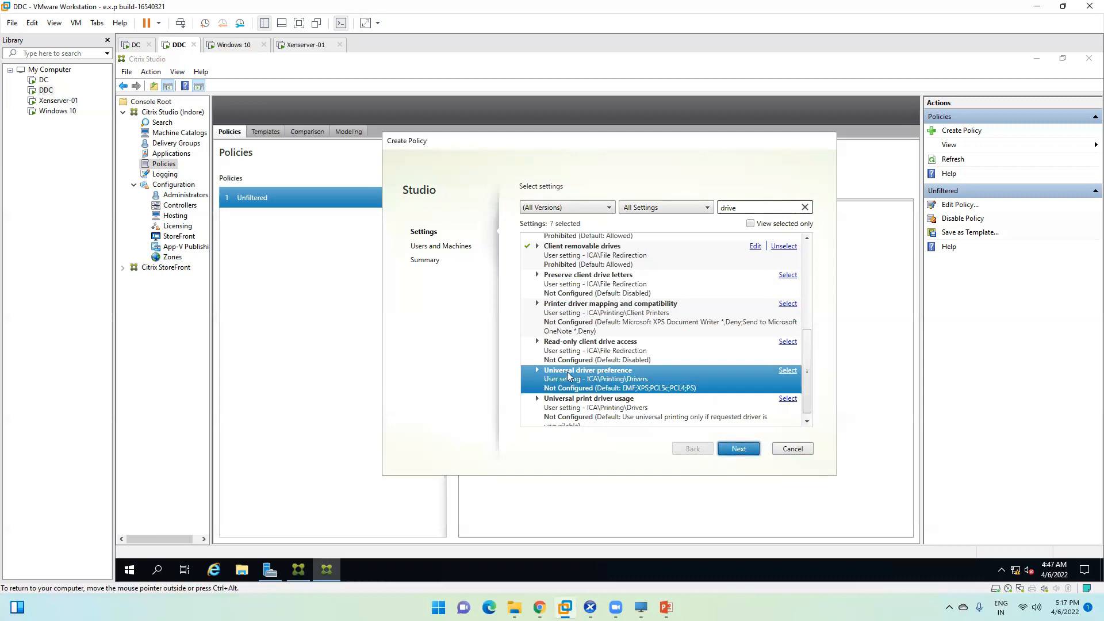
left_click(788, 371)
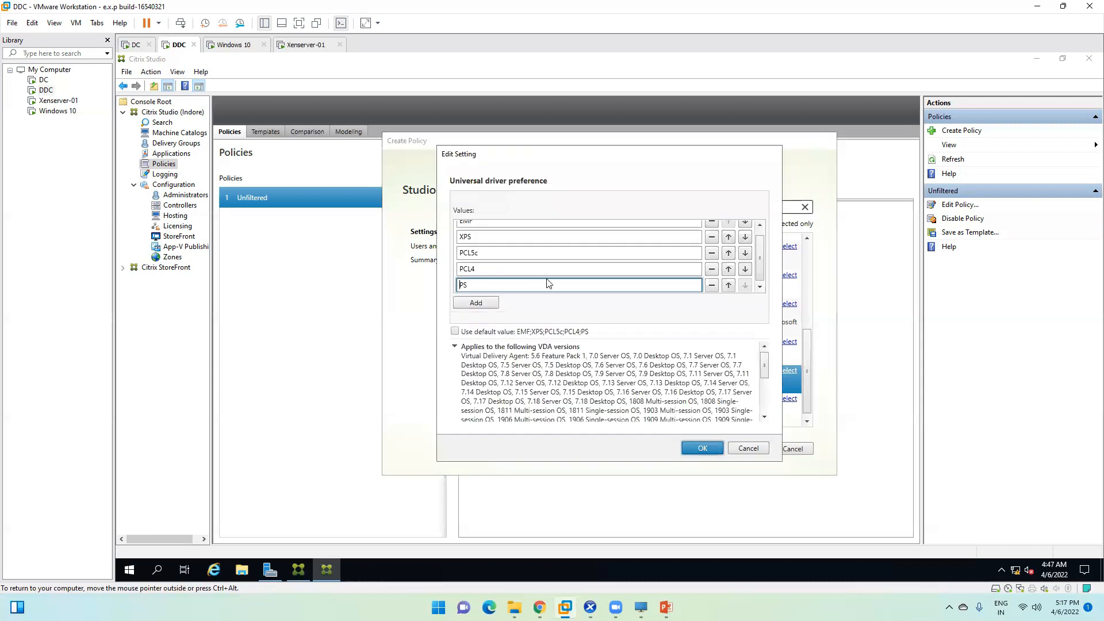
left_click(749, 448)
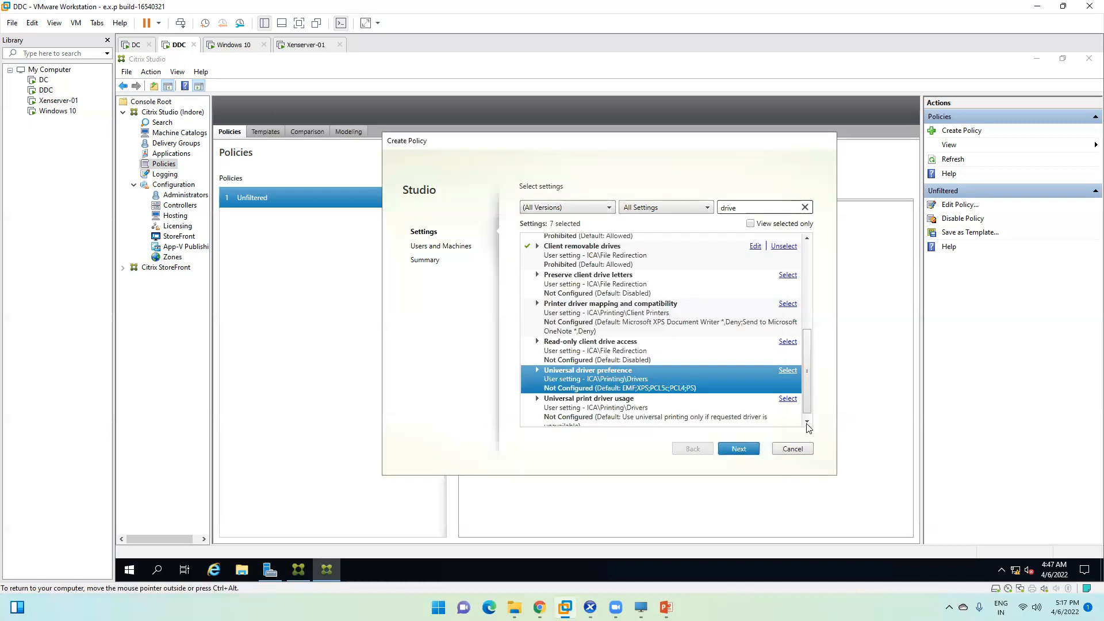
left_click(807, 423)
left_click(602, 399)
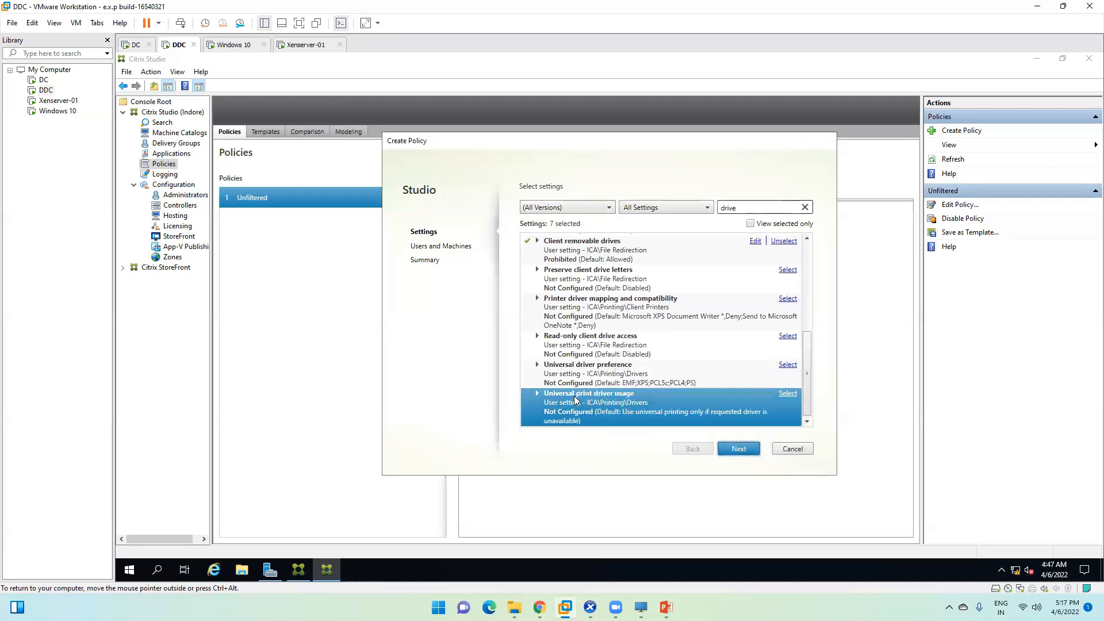
left_click(788, 394)
left_click(526, 167)
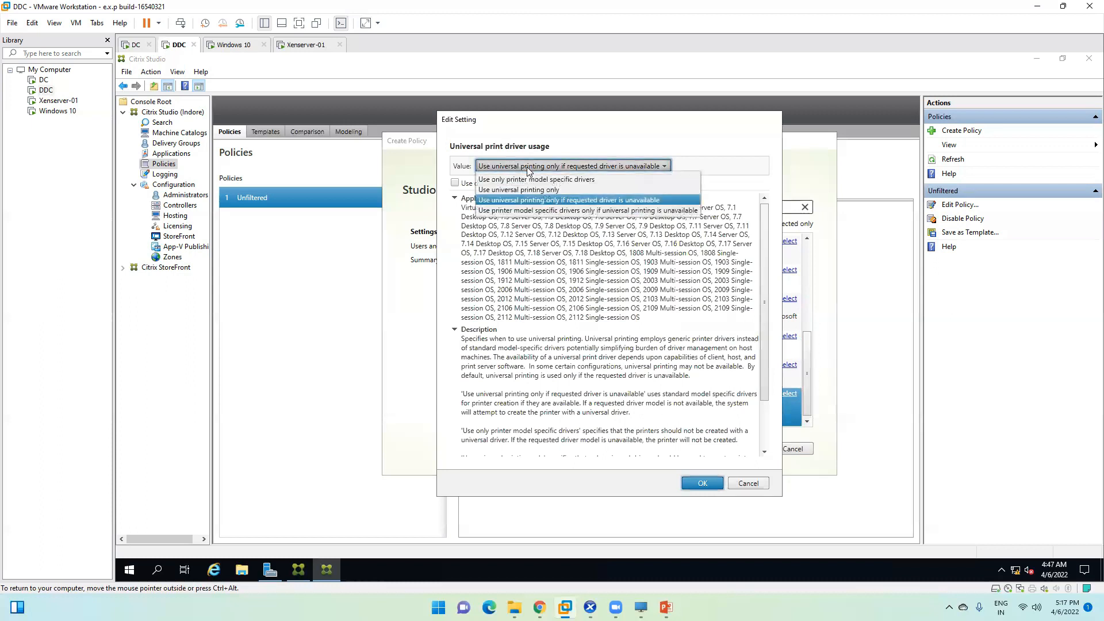
left_click(527, 167)
left_click(745, 484)
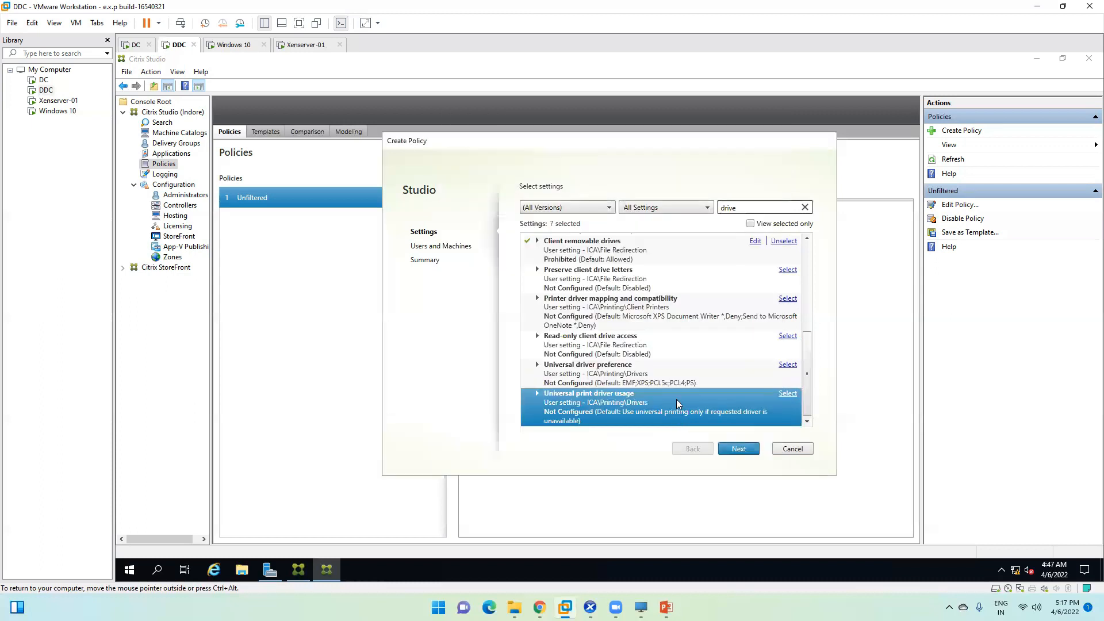
scroll(710, 333, "up", 10)
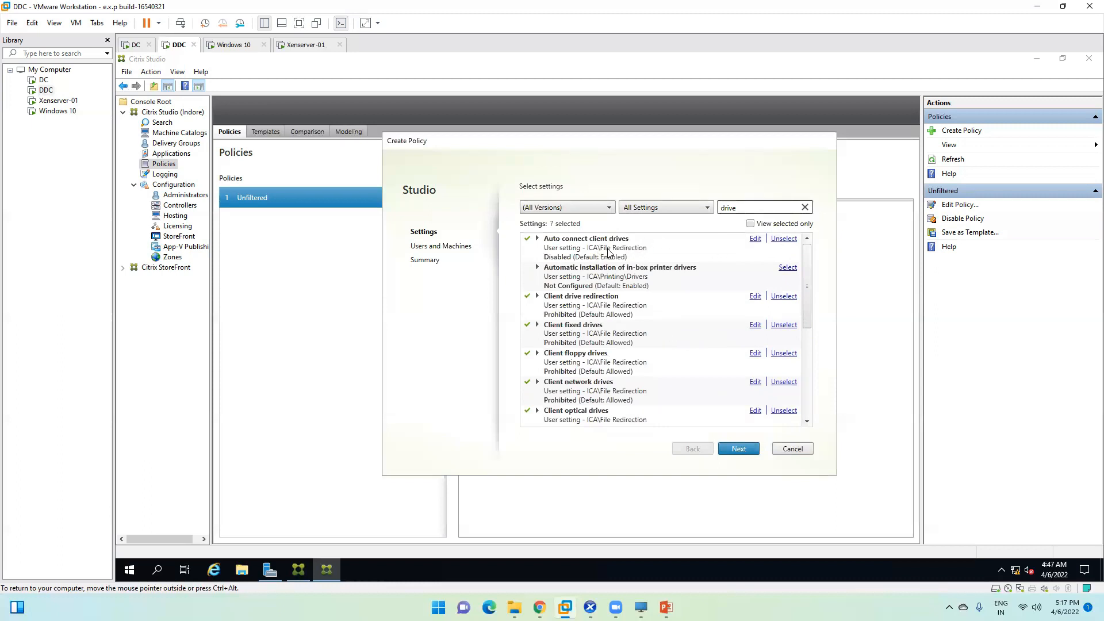
scroll(580, 329, "down", 2)
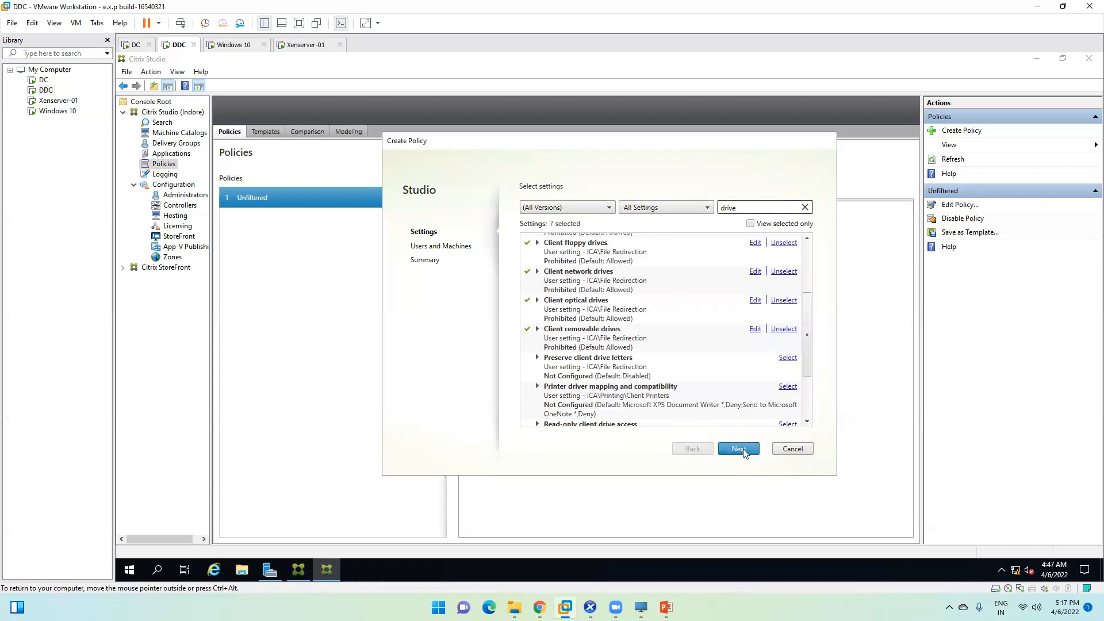
Step: Assign the new policy to All objects in the site
left_click(739, 449)
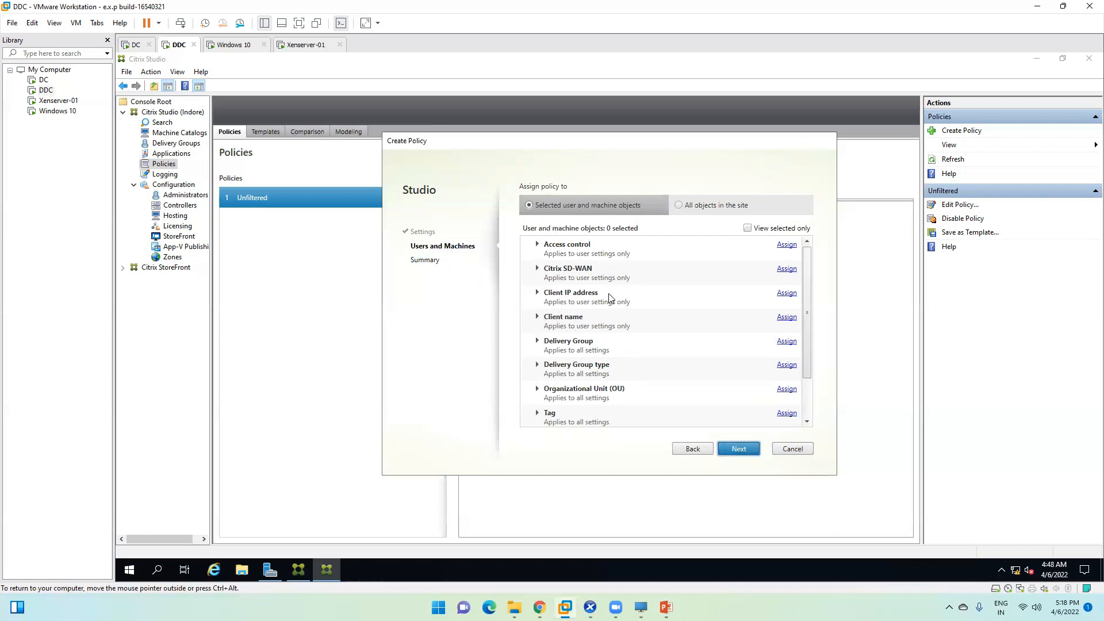
scroll(562, 320, "down", 2)
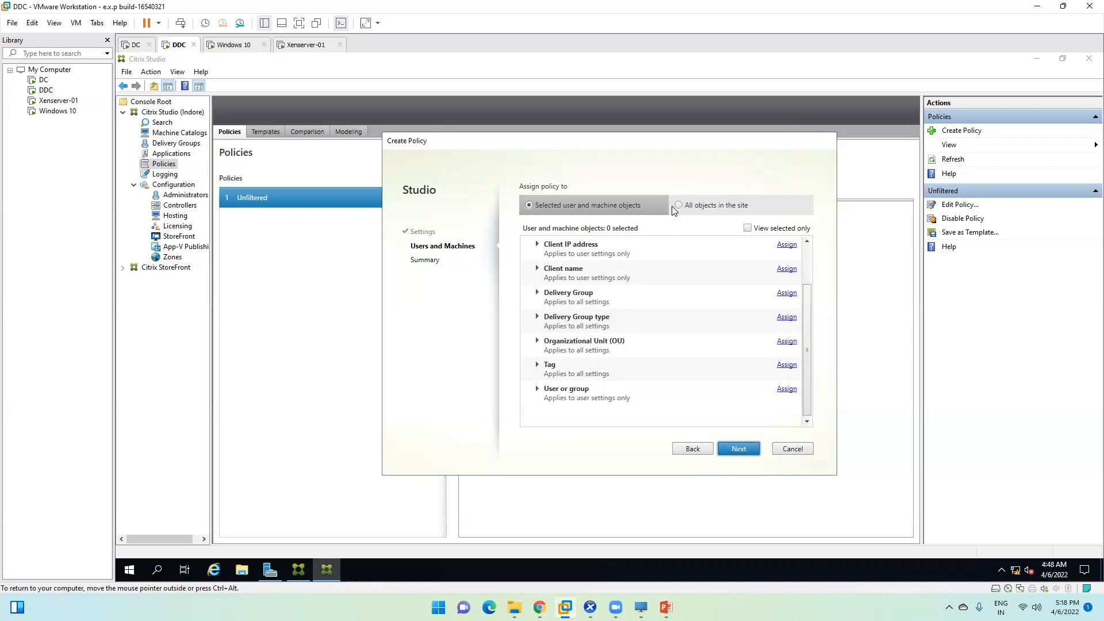
left_click(690, 206)
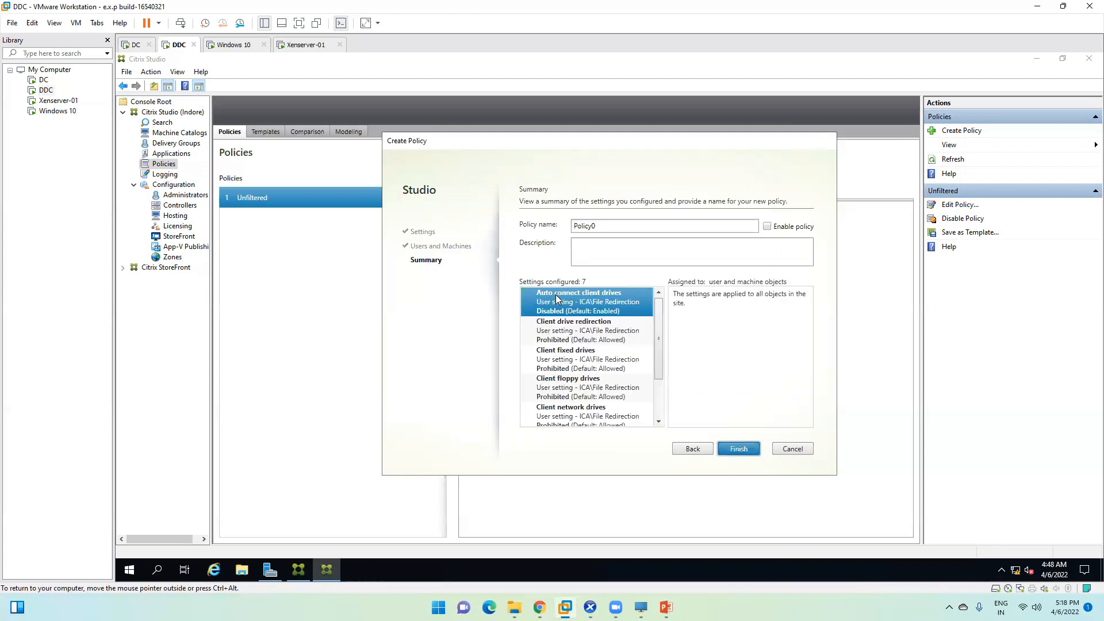
Step: Rename Policy0 to 'Drive Restricted', enable the policy, and finish the wizard
double_click(599, 226)
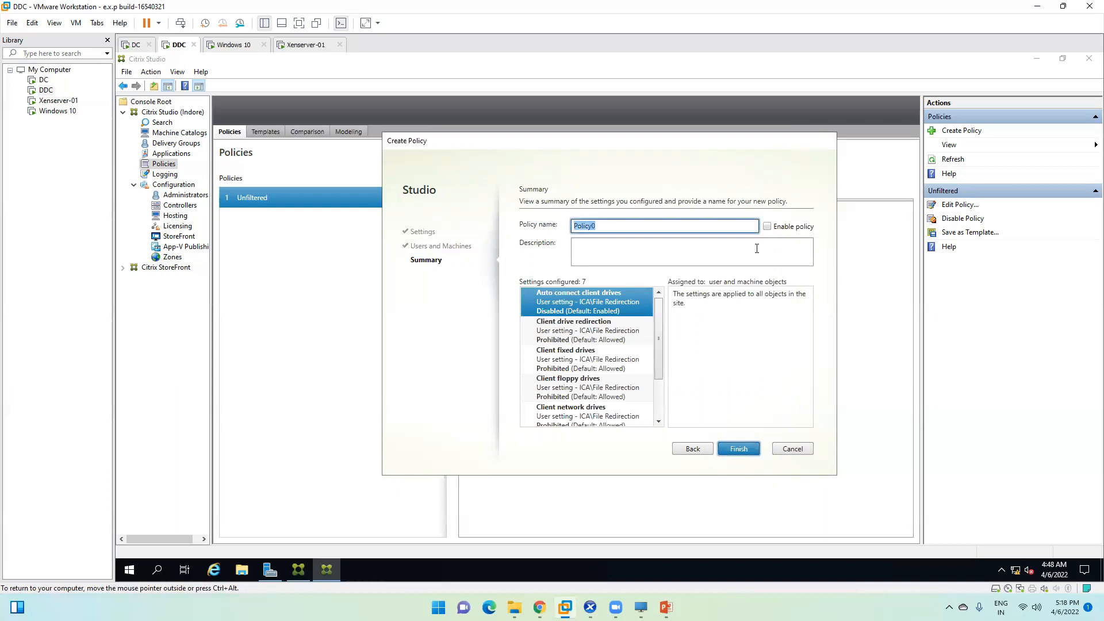
type("Drive Restricted")
left_click(619, 253)
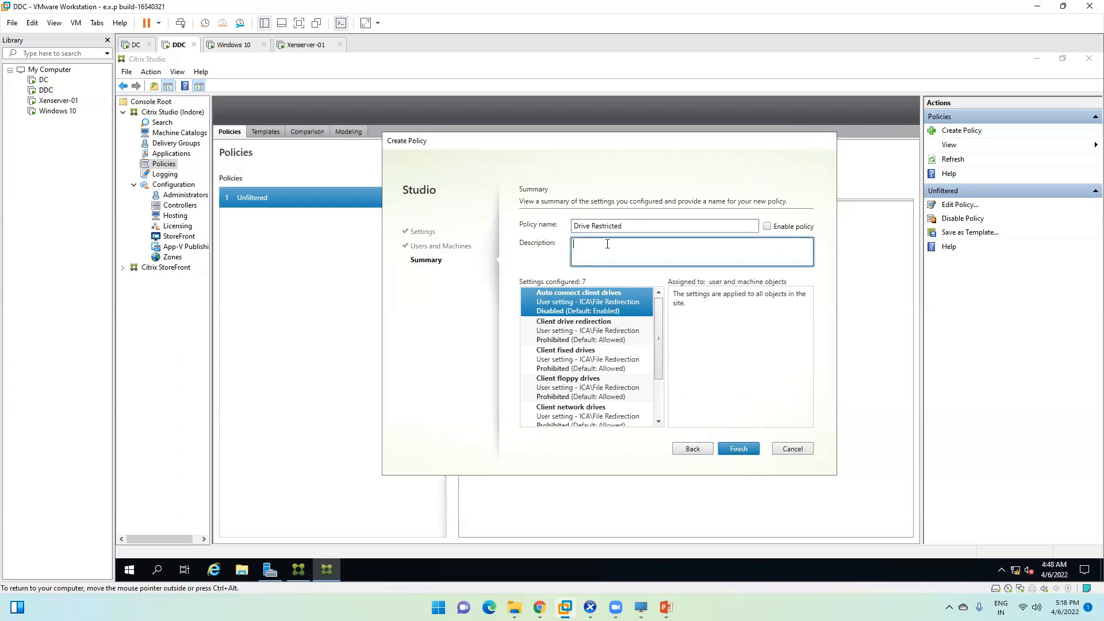
left_click(768, 228)
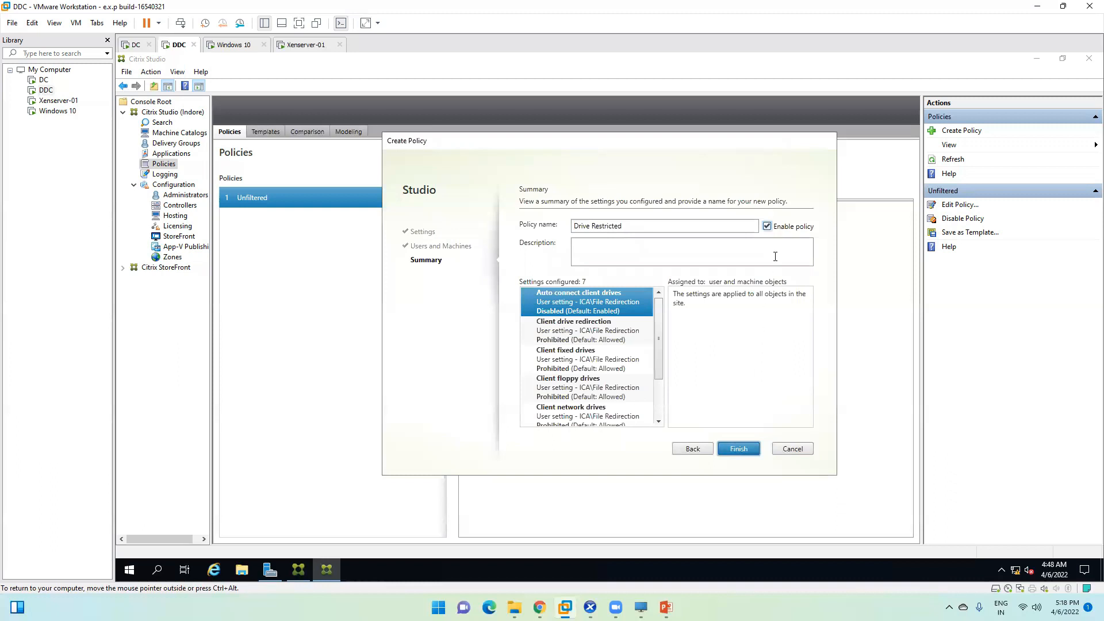
left_click(744, 453)
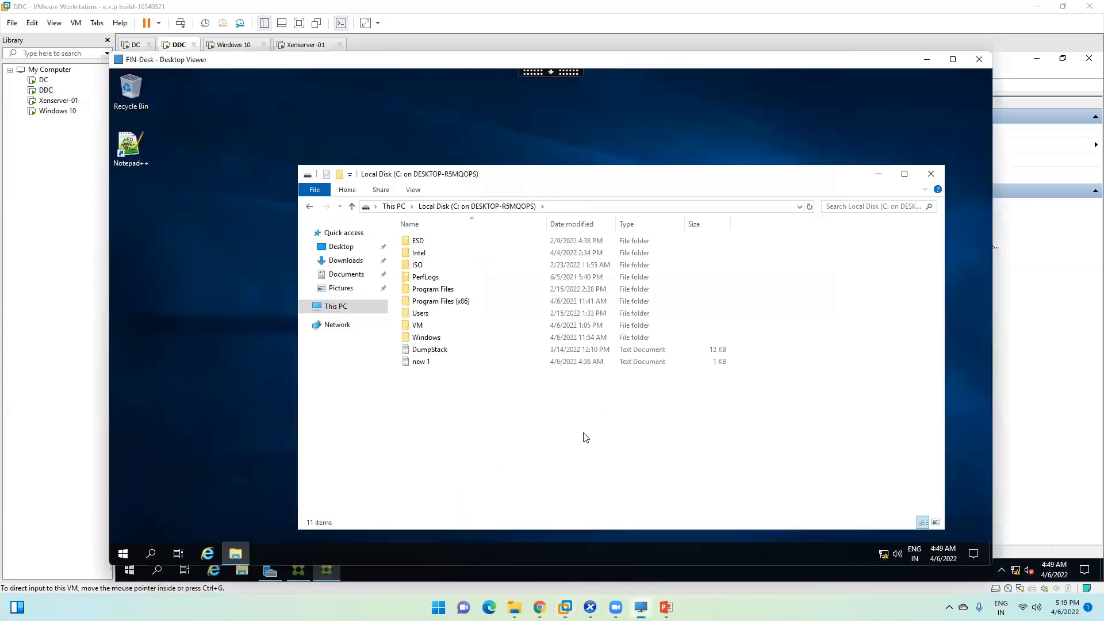
Step: Close File Explorer in FIN-Desk and sign out of the remote session
left_click(931, 173)
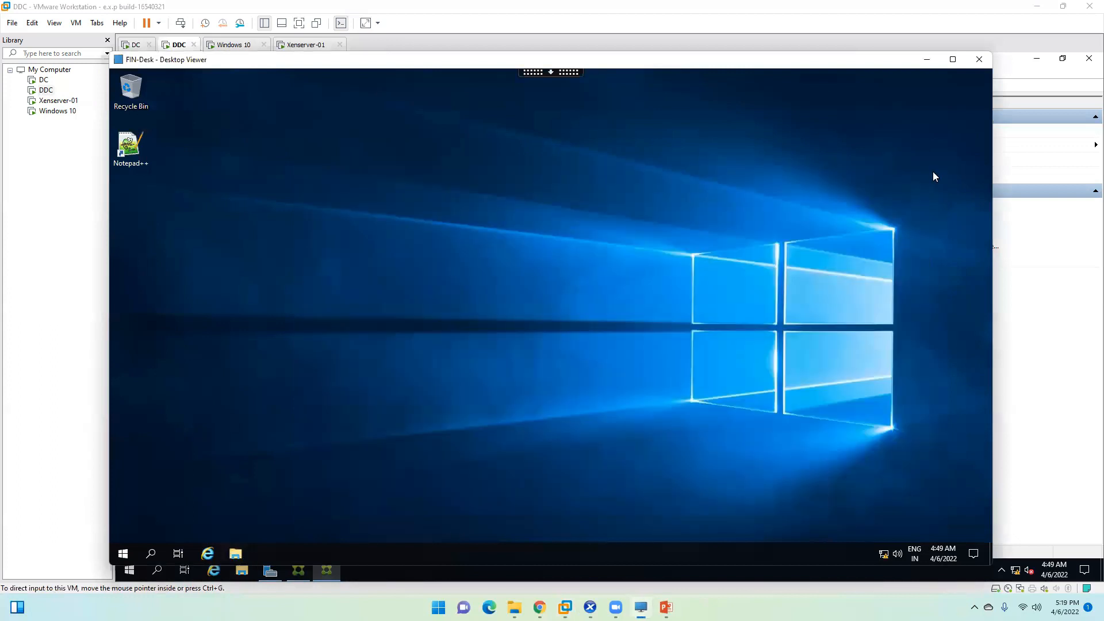
left_click(125, 551)
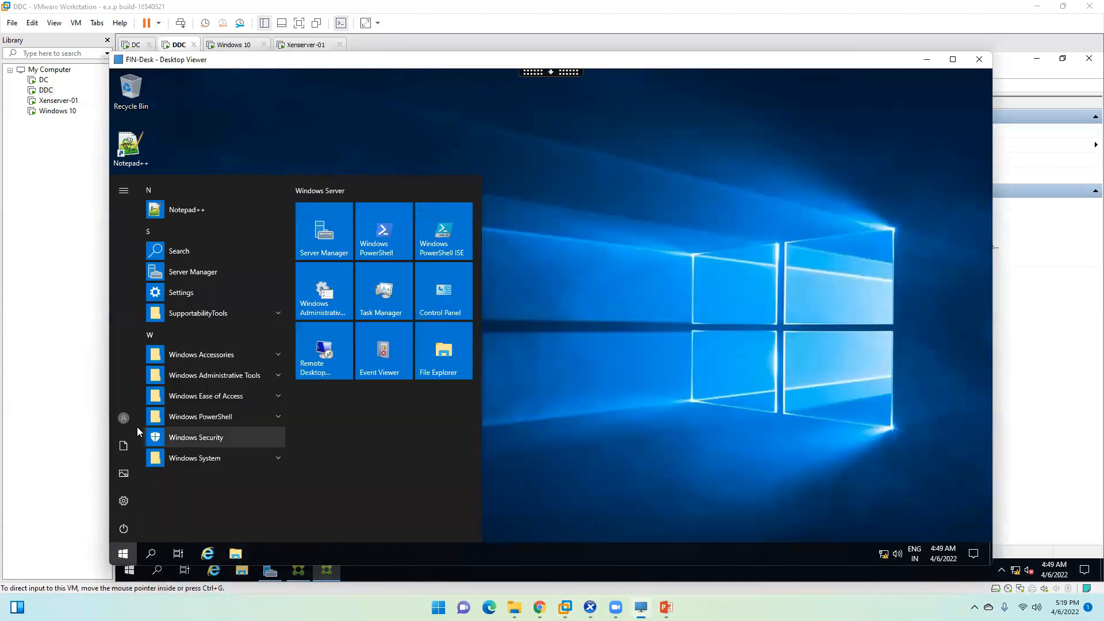
left_click(123, 418)
left_click(136, 386)
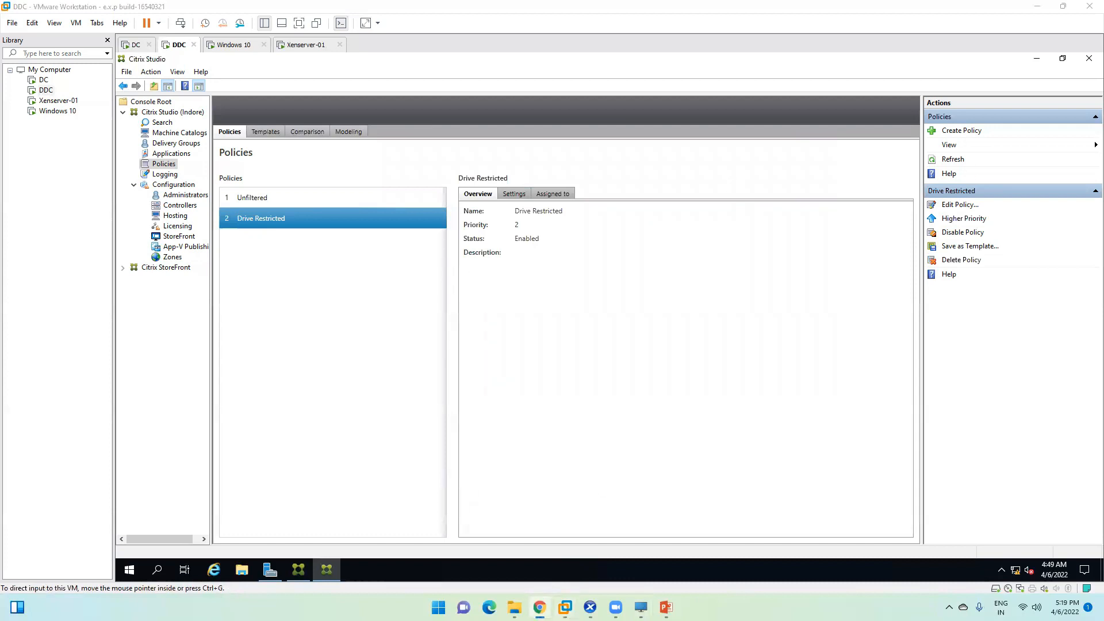
Step: Reload StoreFront, launch FIN-Desk from Desktops via the Workspace launcher, and dismiss the shutdown prompt
left_click(624, 103)
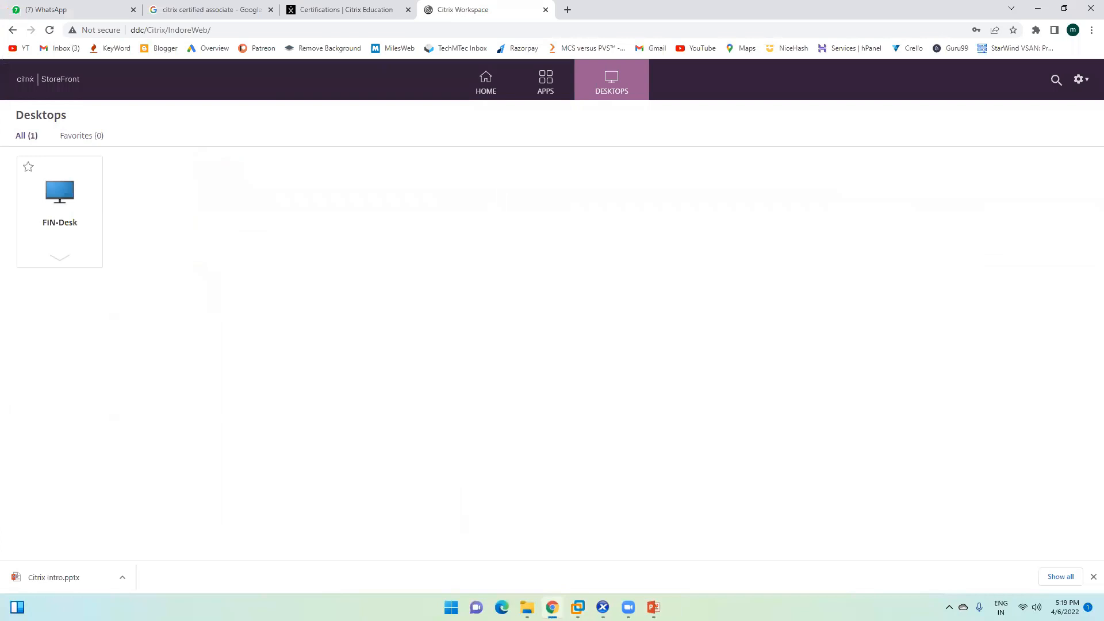
left_click(49, 30)
left_click(594, 82)
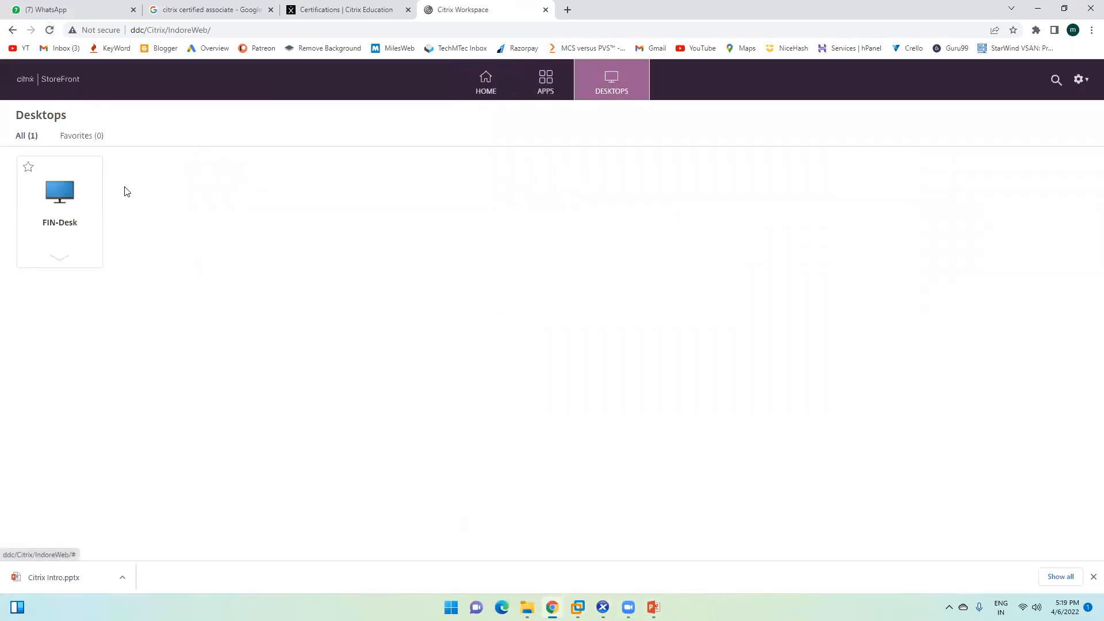
left_click(60, 192)
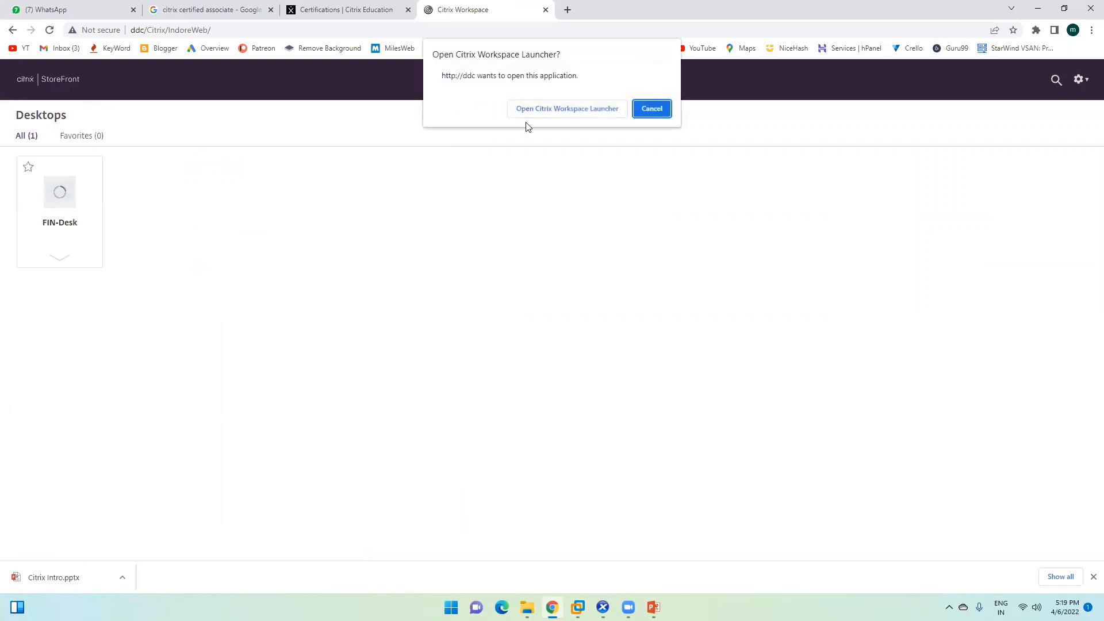
left_click(542, 113)
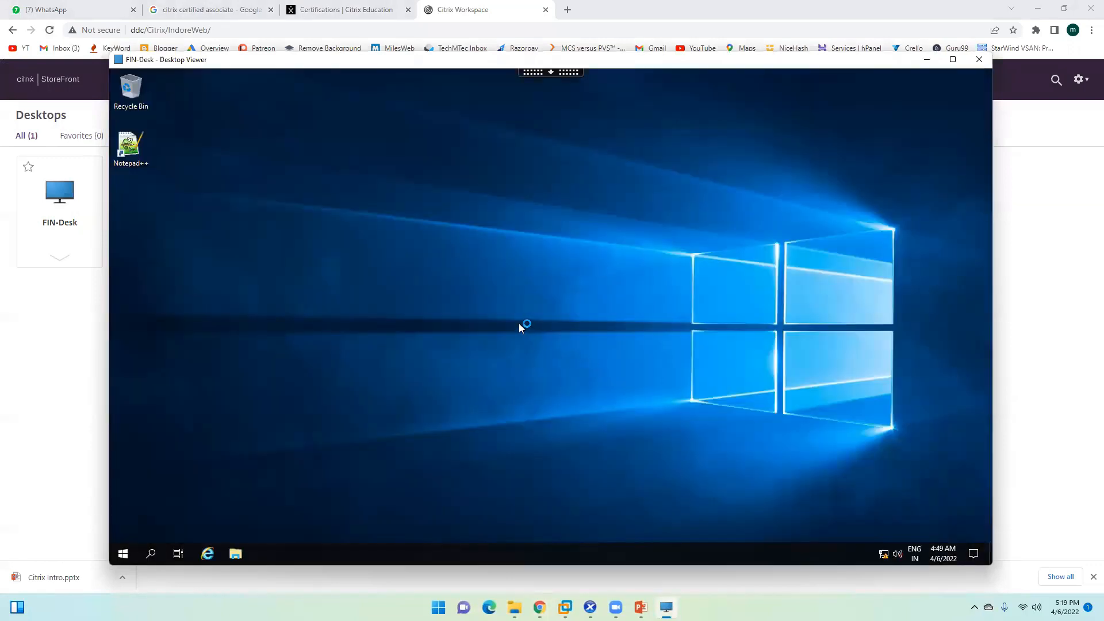
left_click(601, 390)
Step: Open a maximized File Explorer at This PC, select the C: and D: drives, then close it
left_click(235, 553)
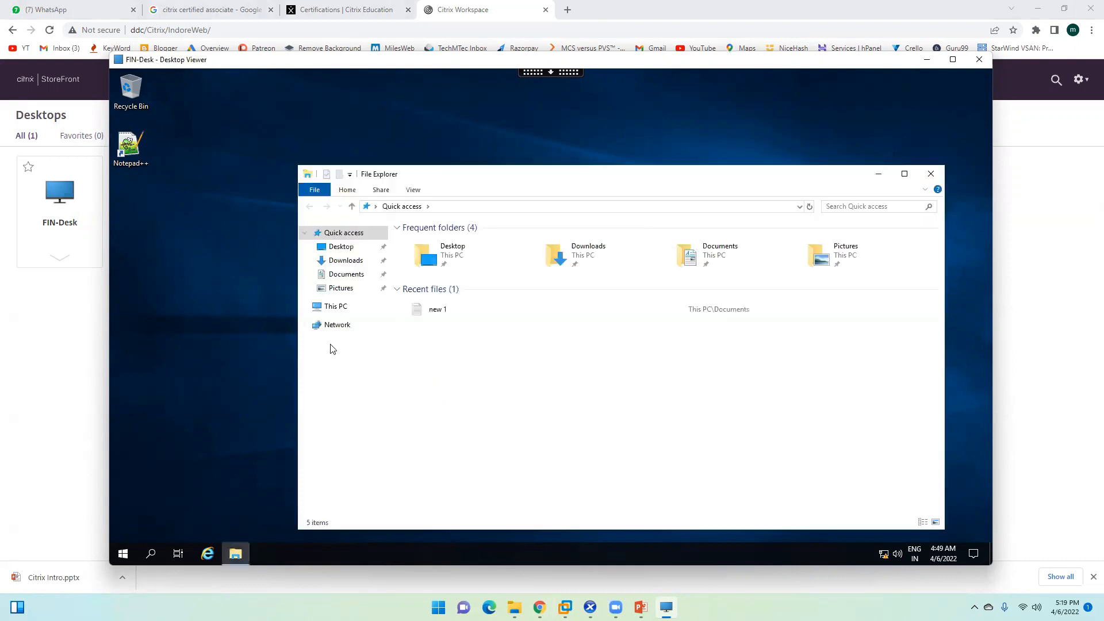
left_click(339, 307)
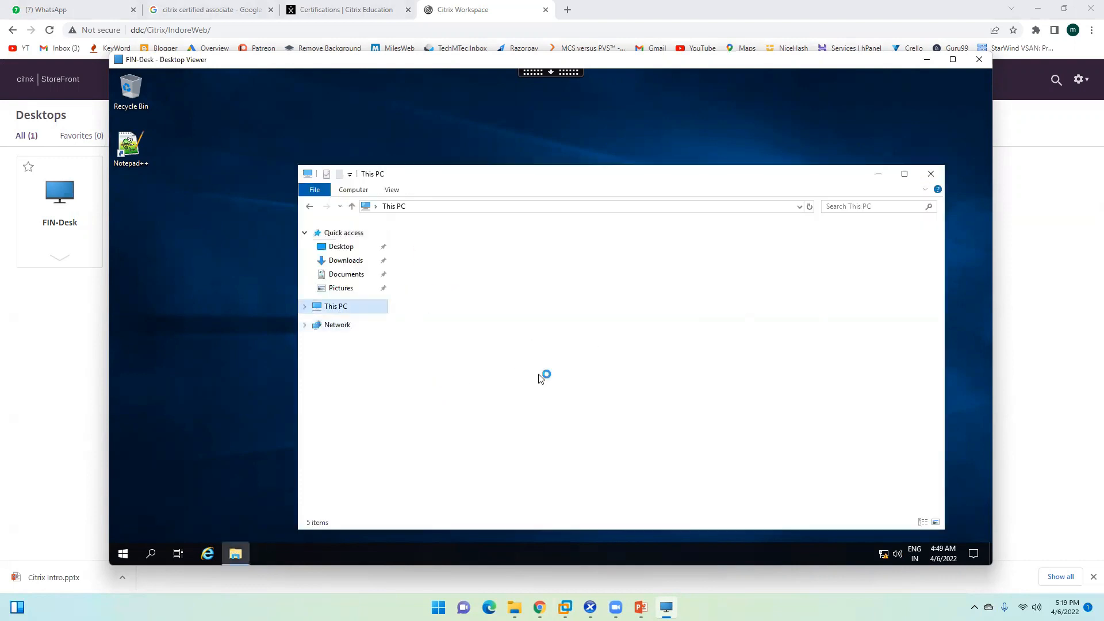
double_click(689, 173)
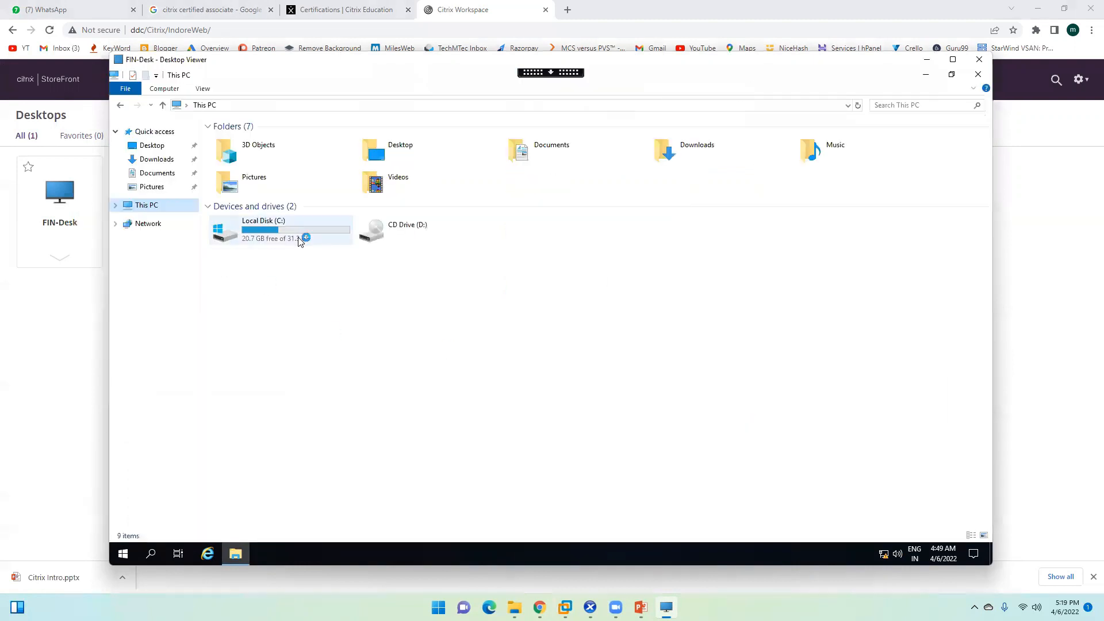
left_click(279, 233)
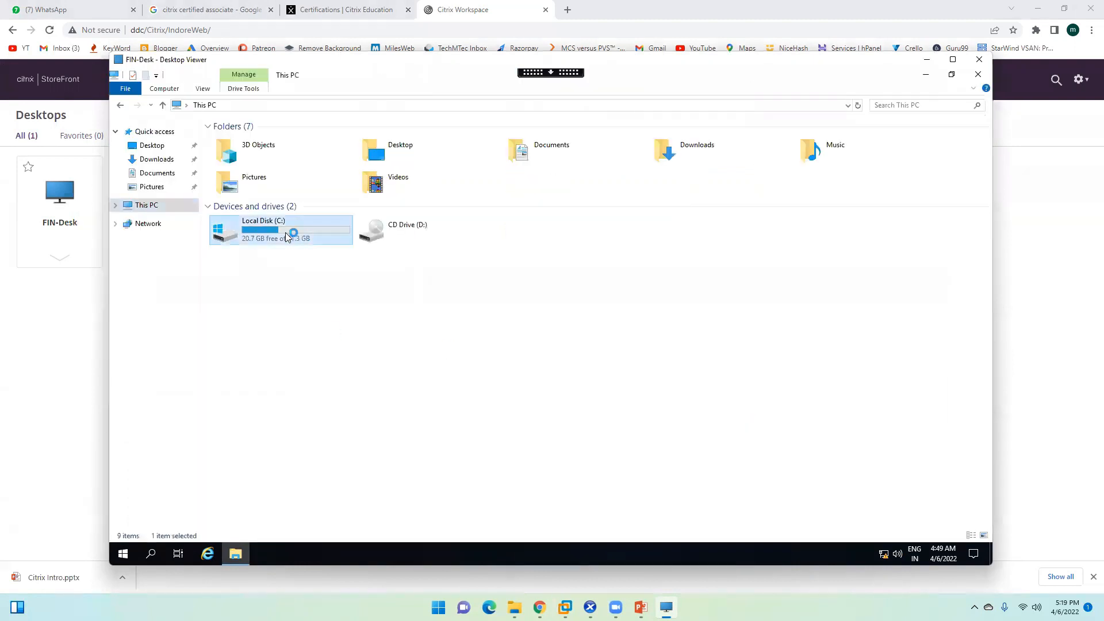
left_click(417, 231)
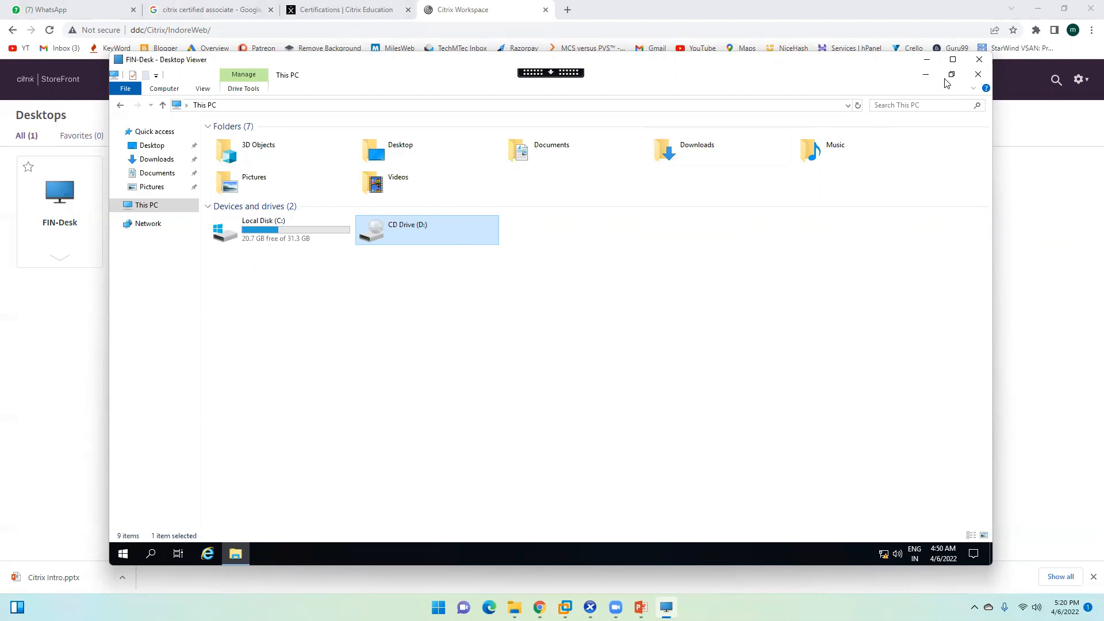
left_click(976, 75)
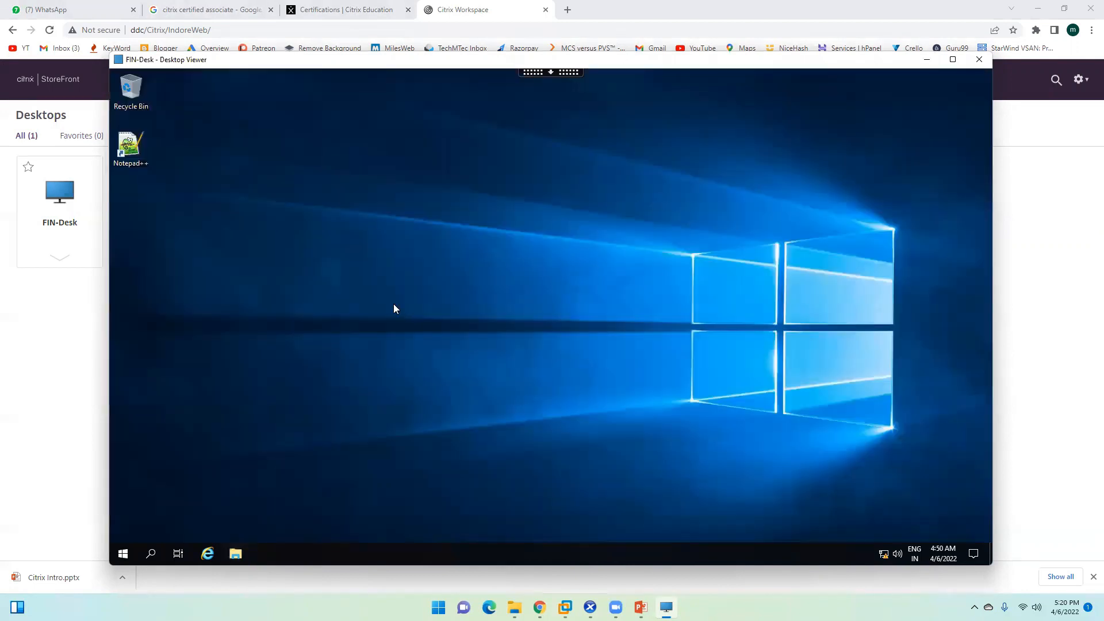
Step: Launch Windows PowerShell from the FIN-Desk Start menu and close it
left_click(116, 552)
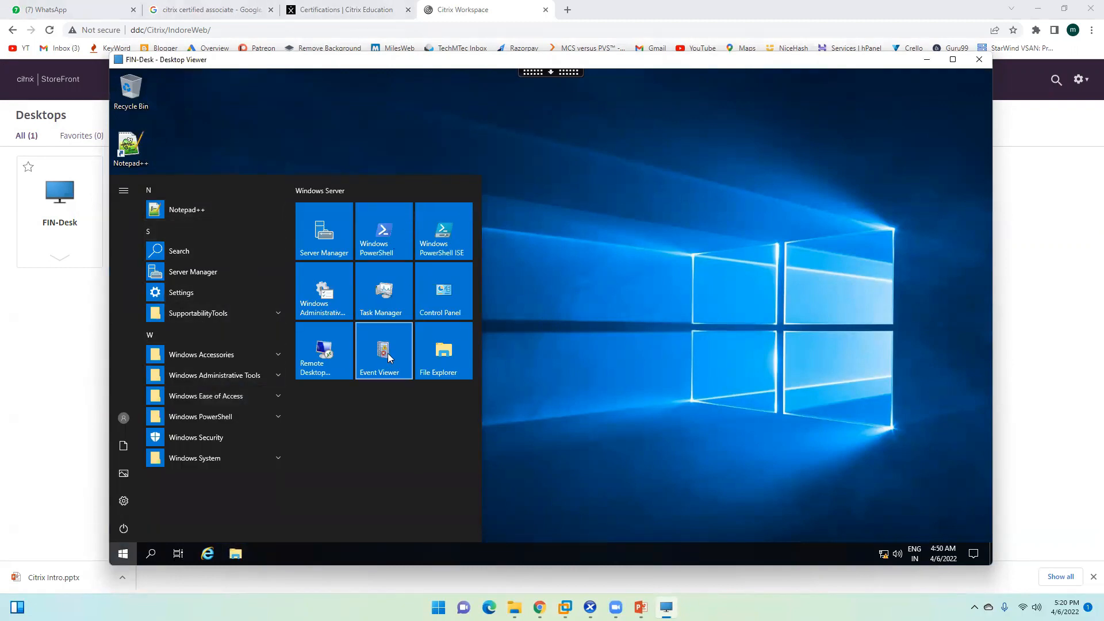
left_click(393, 229)
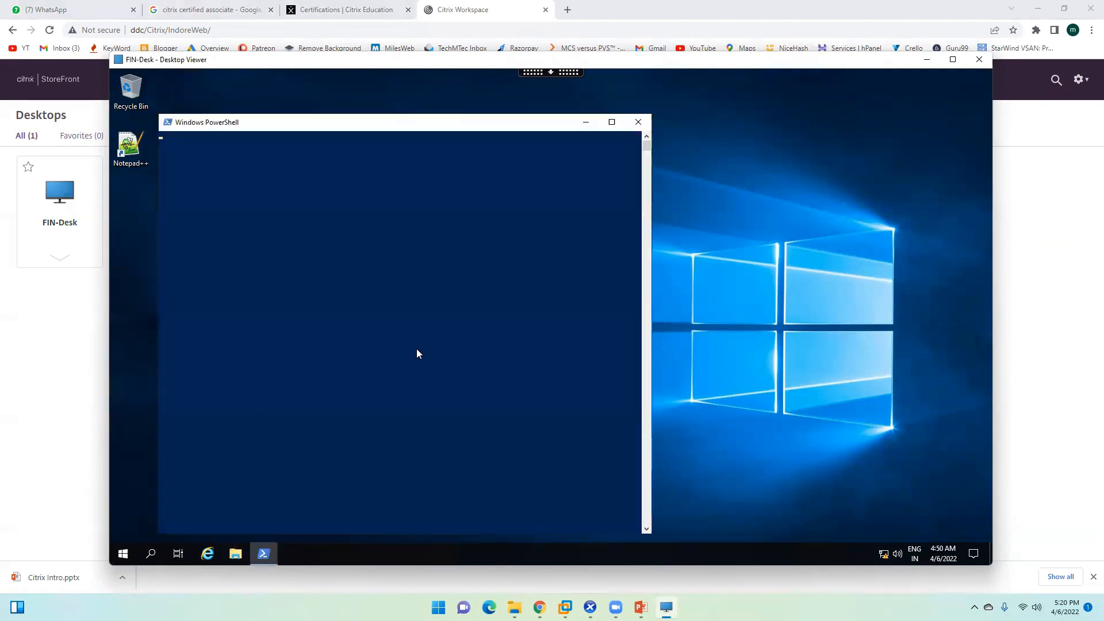
left_click(648, 124)
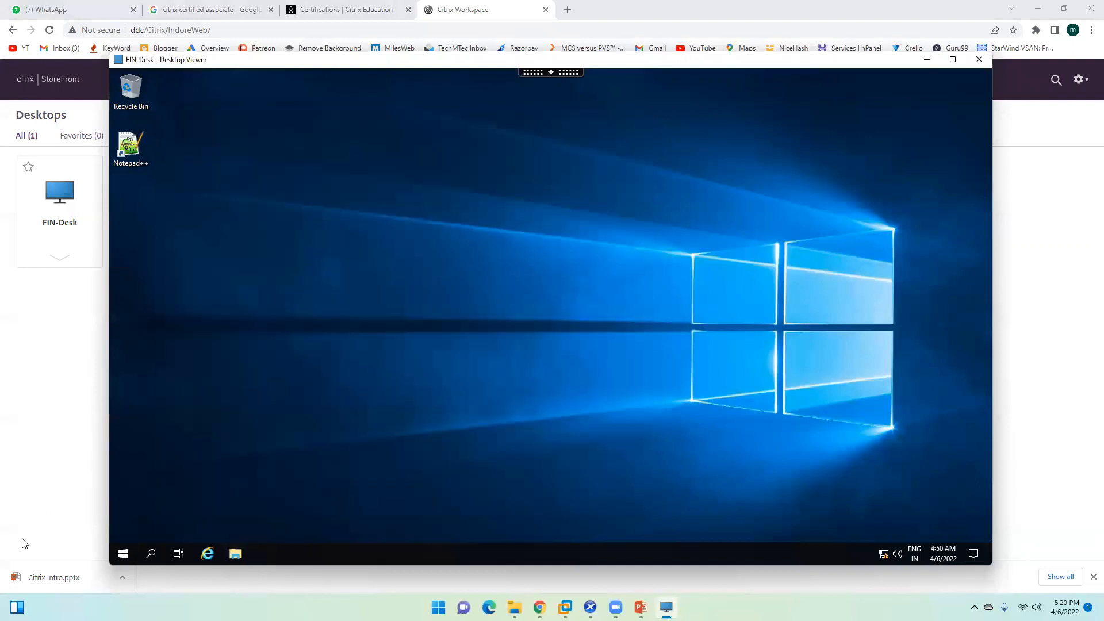
Step: Review the Start menu's account and power option flyouts, then switch to the DC machine
left_click(120, 553)
left_click(124, 418)
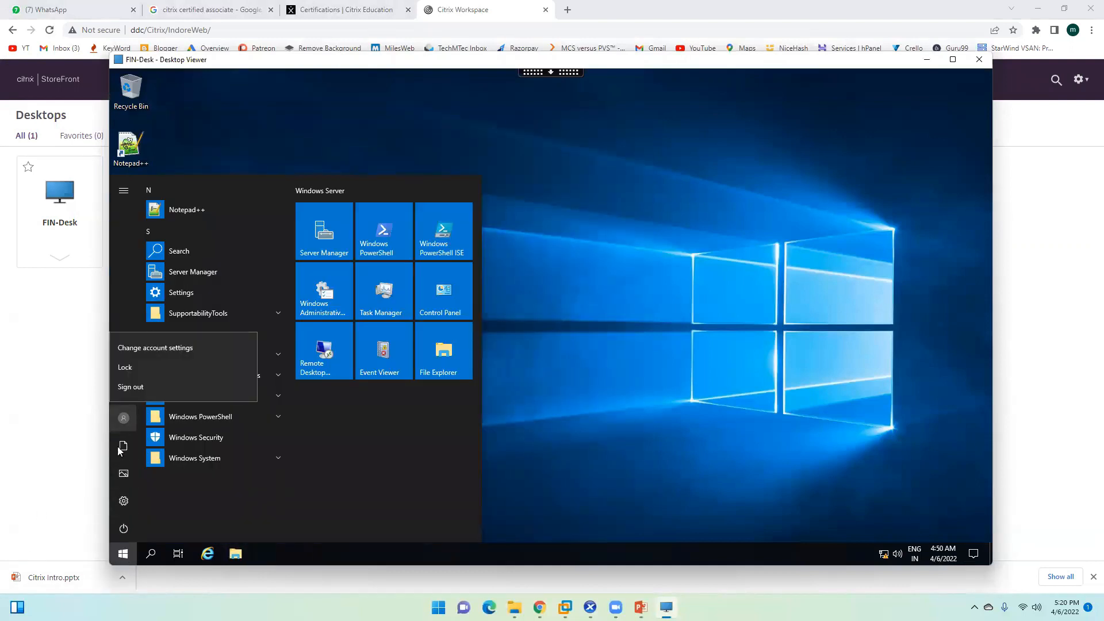
left_click(123, 528)
left_click(124, 530)
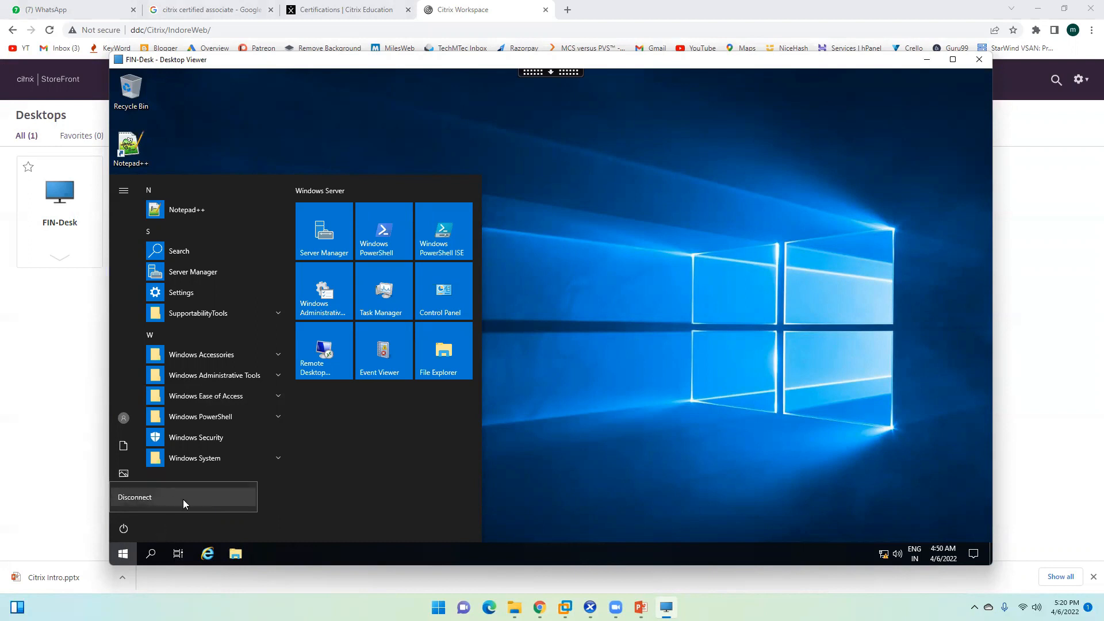
left_click(126, 421)
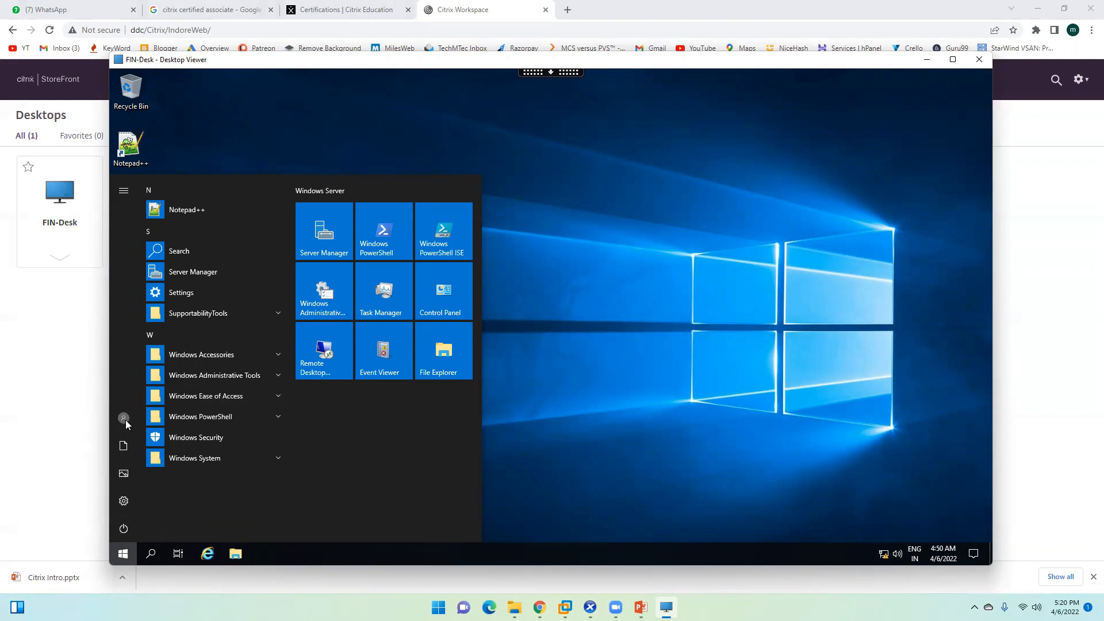
left_click(124, 419)
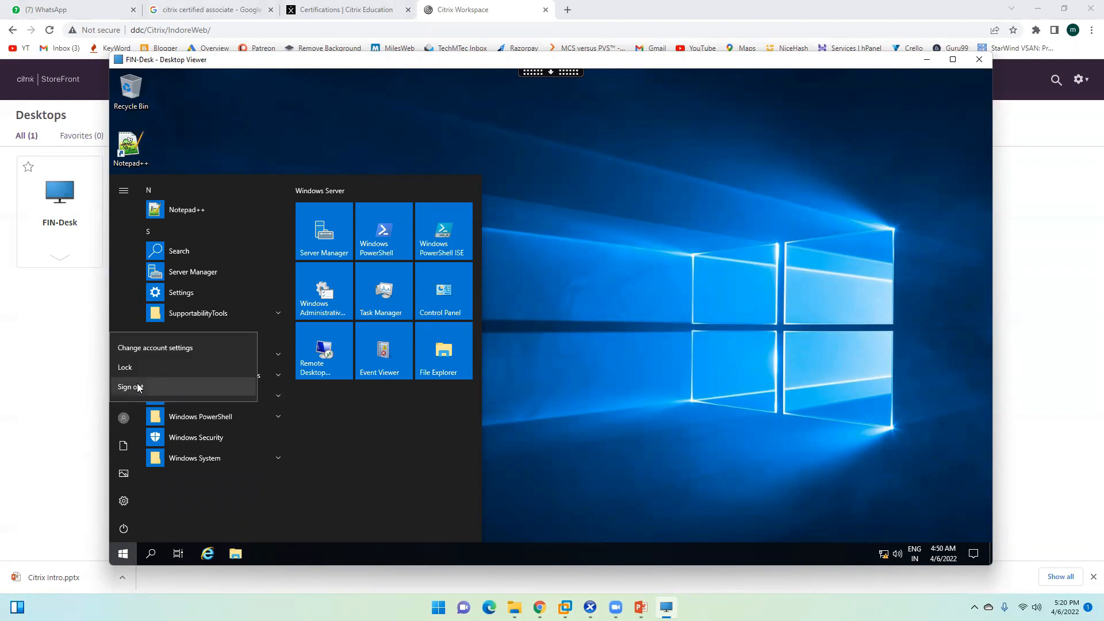
left_click(122, 532)
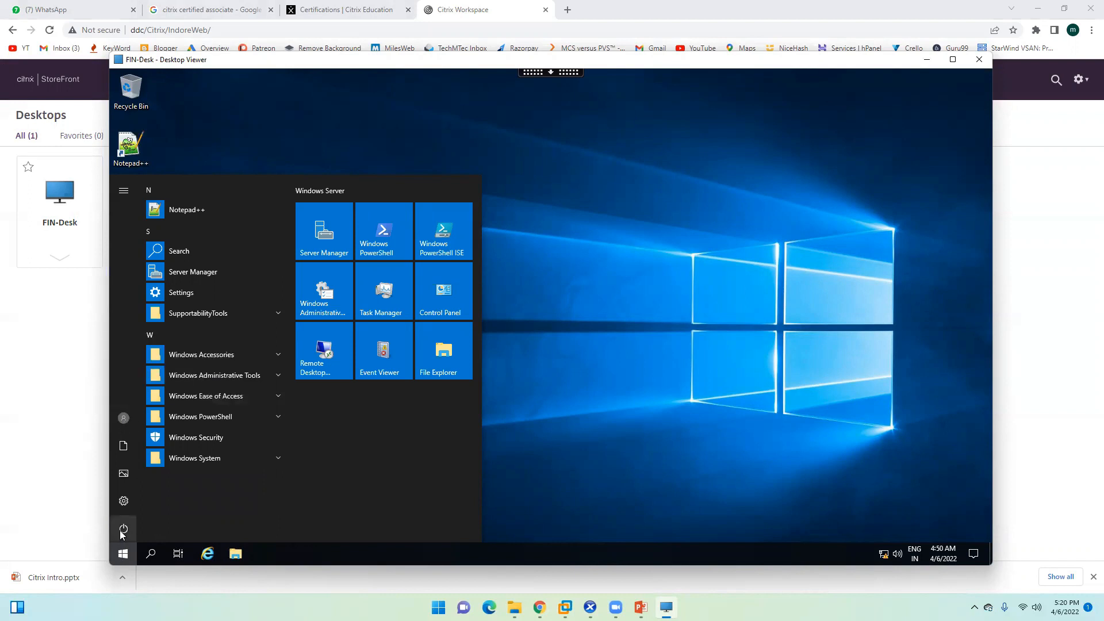
left_click(122, 532)
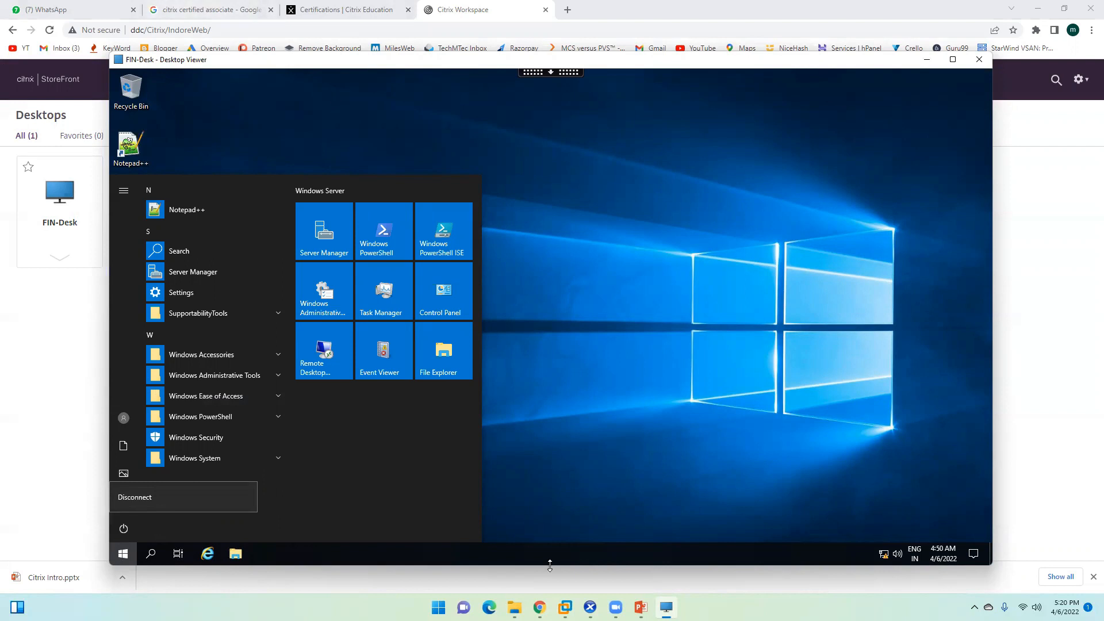
mouse_move(565, 608)
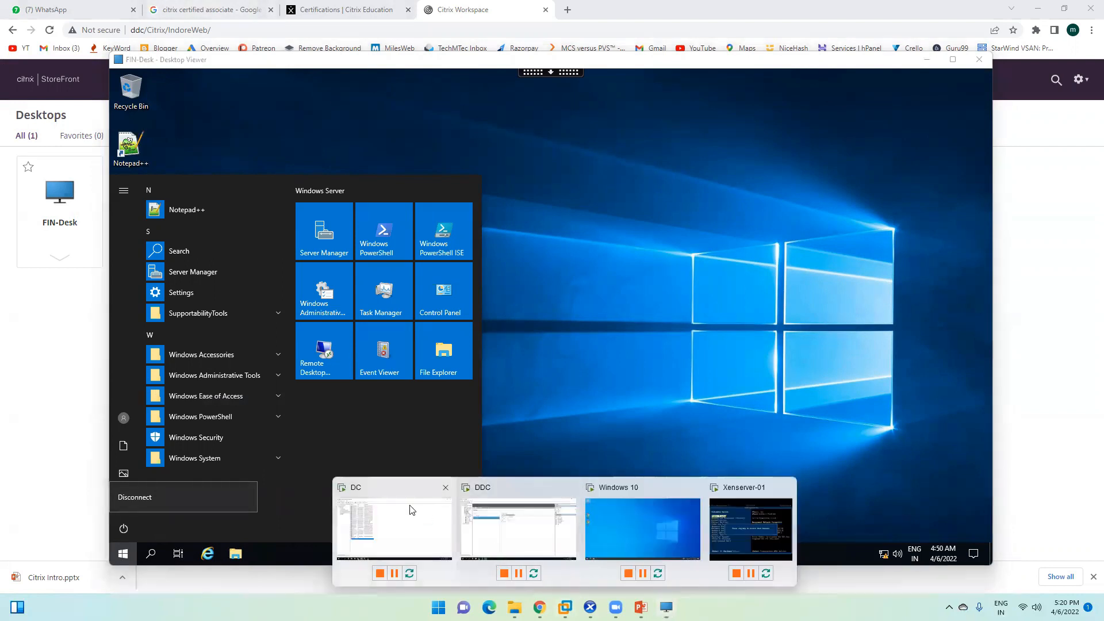
left_click(413, 512)
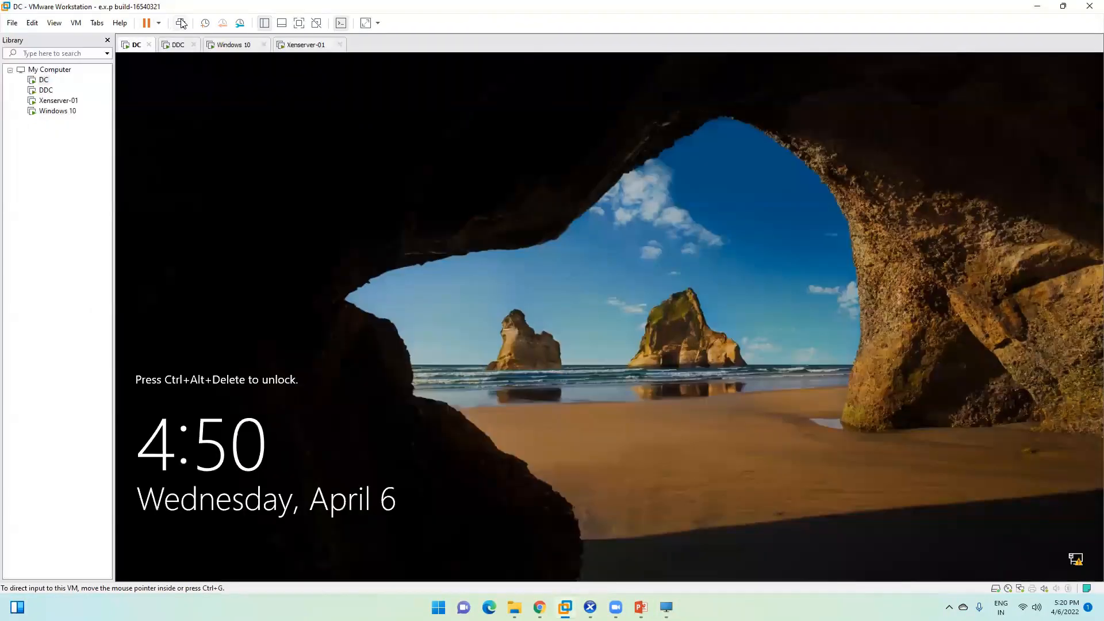
Step: Unlock the DC virtual machine by entering the account password
left_click(180, 23)
left_click(534, 361)
type("*******")
key("Return")
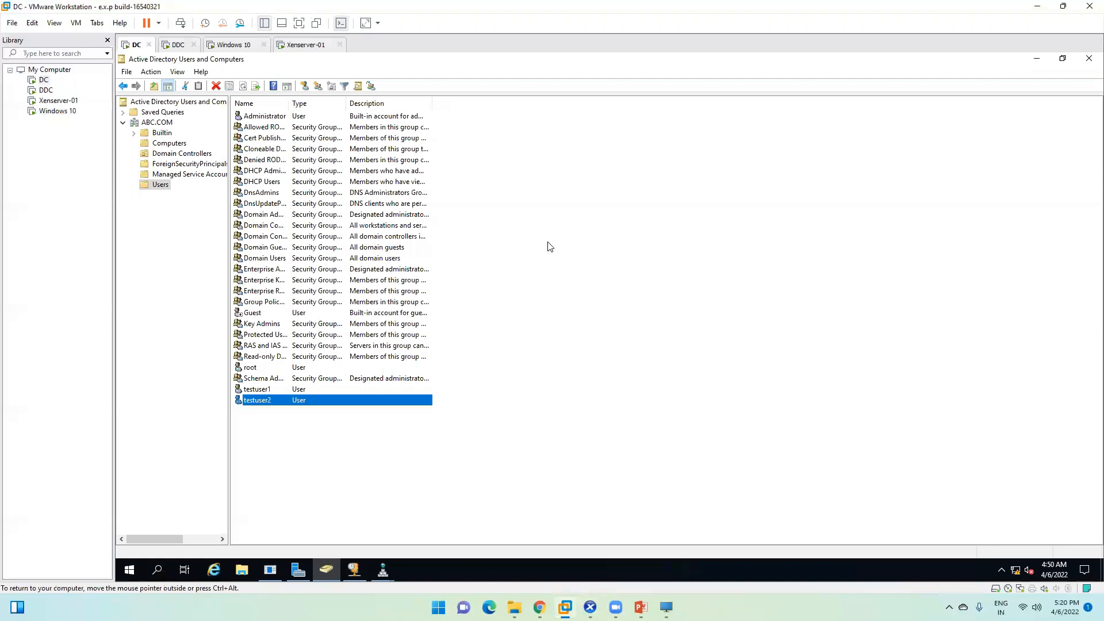
Step: Review the root account's Member Of groups, including Domain Admins, in its Properties
left_click(448, 219)
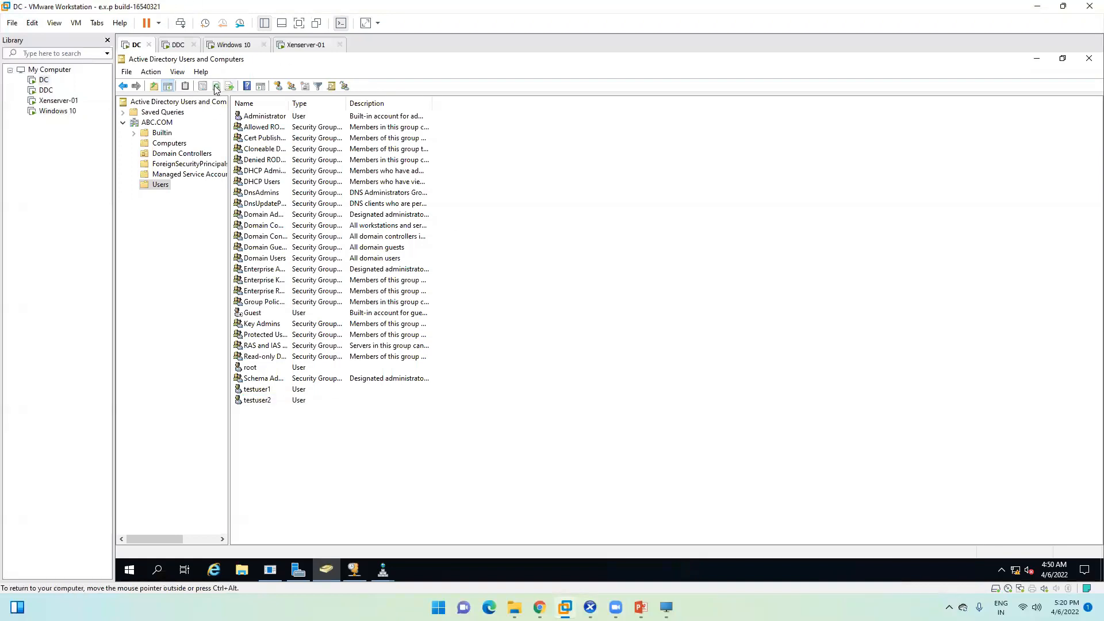
left_click(255, 371)
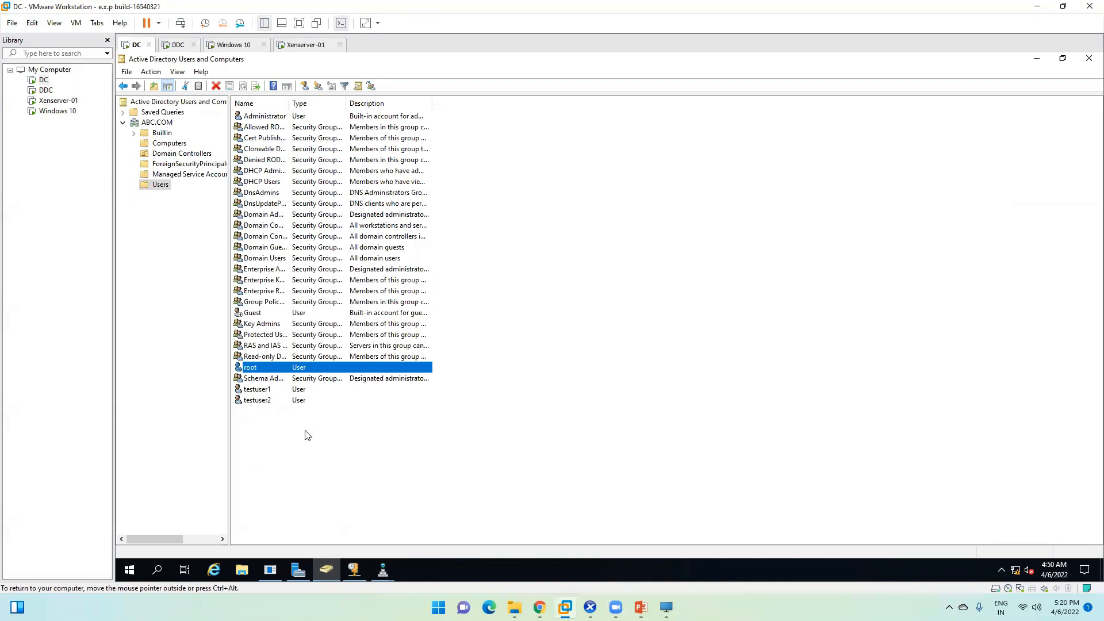
right_click(268, 368)
left_click(311, 525)
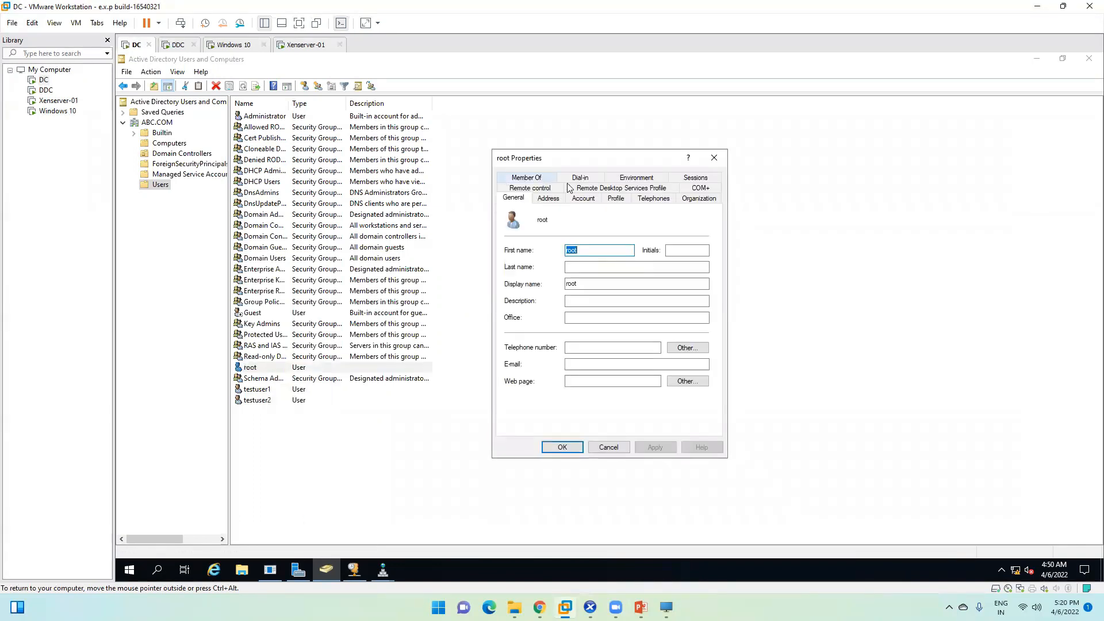
left_click(528, 178)
left_click(529, 251)
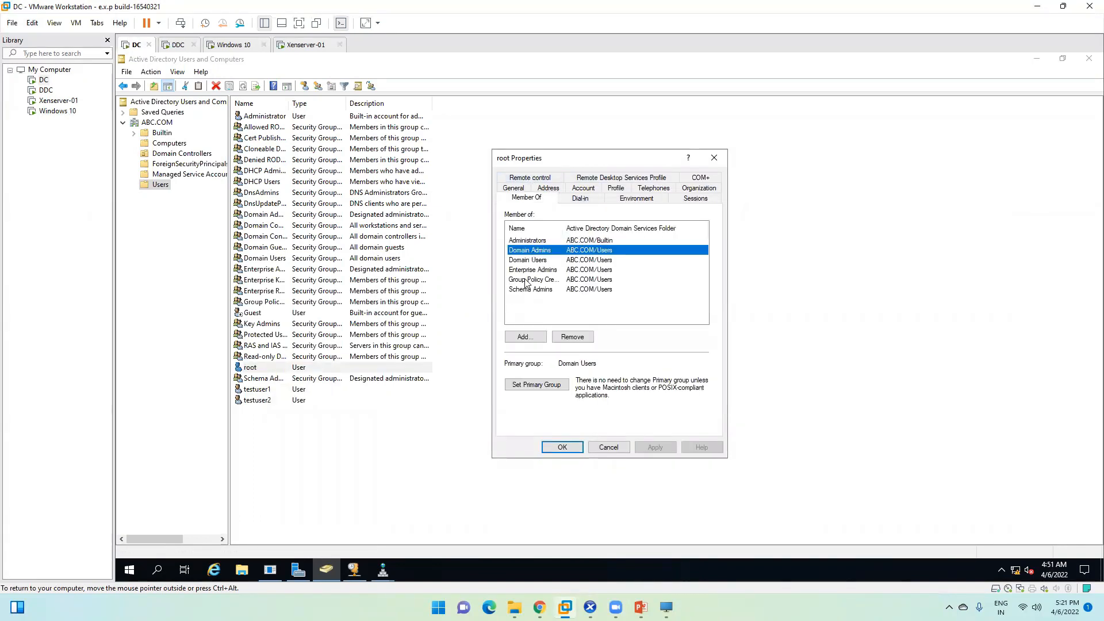
left_click(529, 280)
left_click(532, 240)
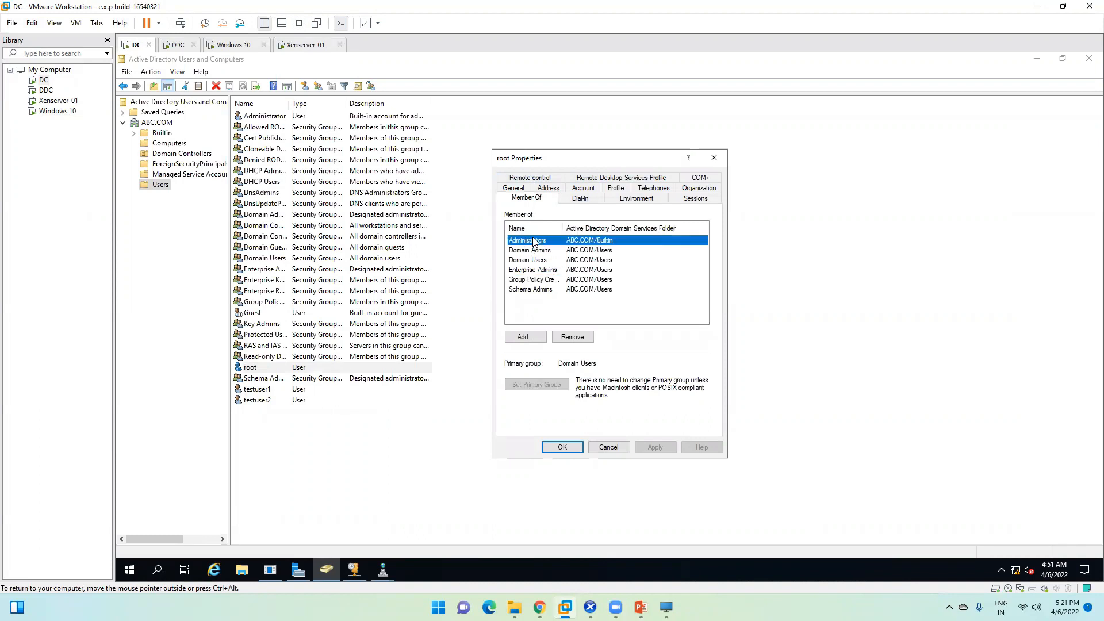
left_click(528, 290, "shift")
left_click(714, 158)
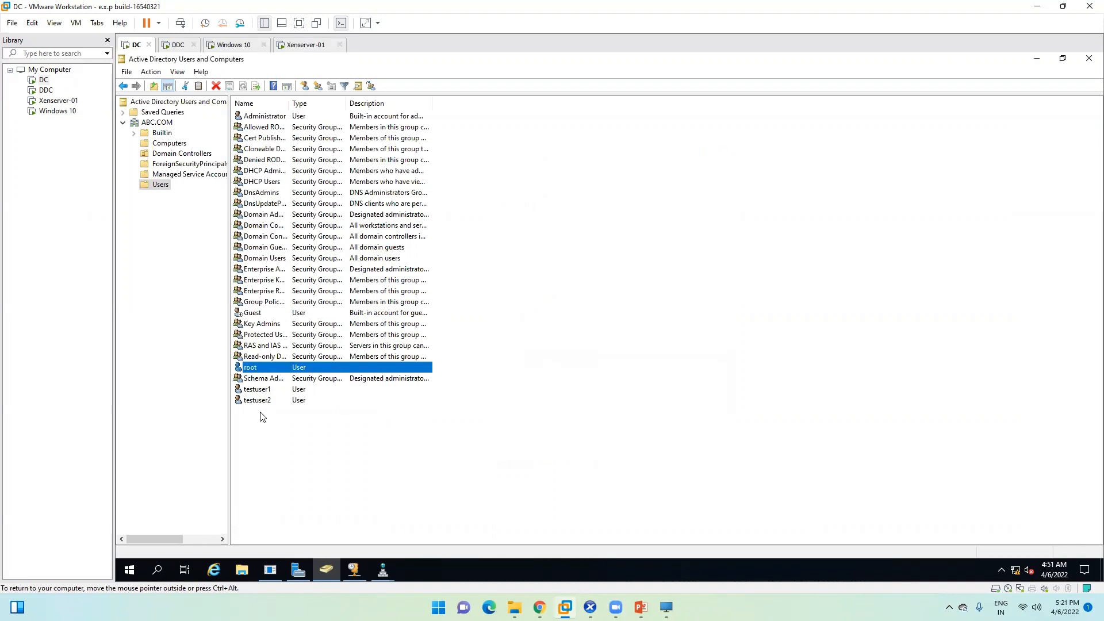
Step: Check testuser1's group memberships, cancel, and close Active Directory Users and Computers
left_click(266, 393)
right_click(304, 390)
left_click(308, 371)
left_click(526, 177)
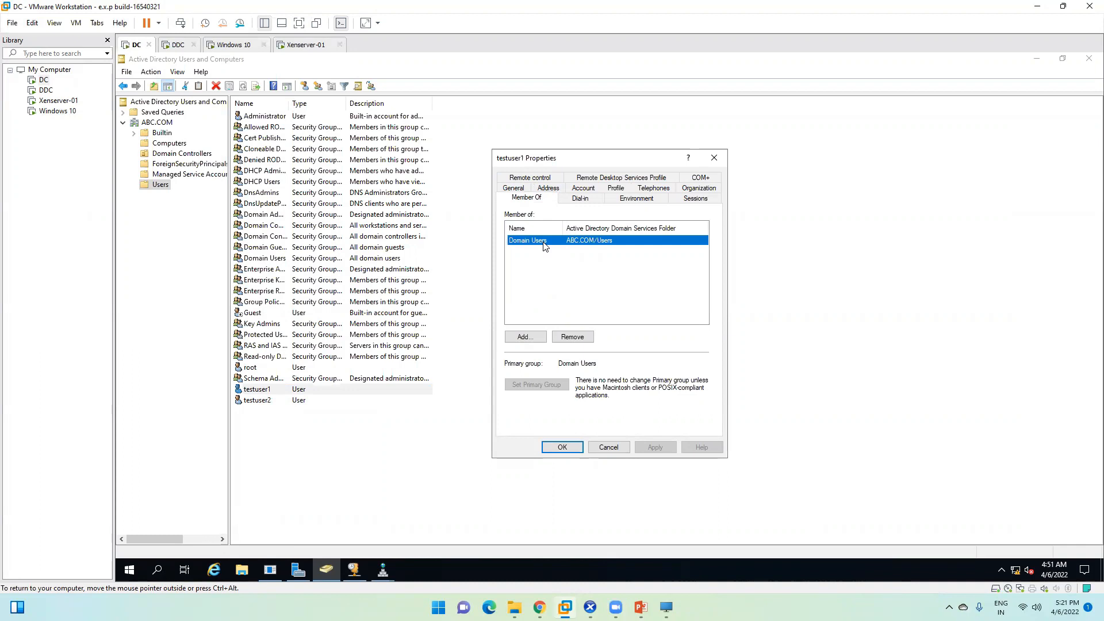
left_click(609, 448)
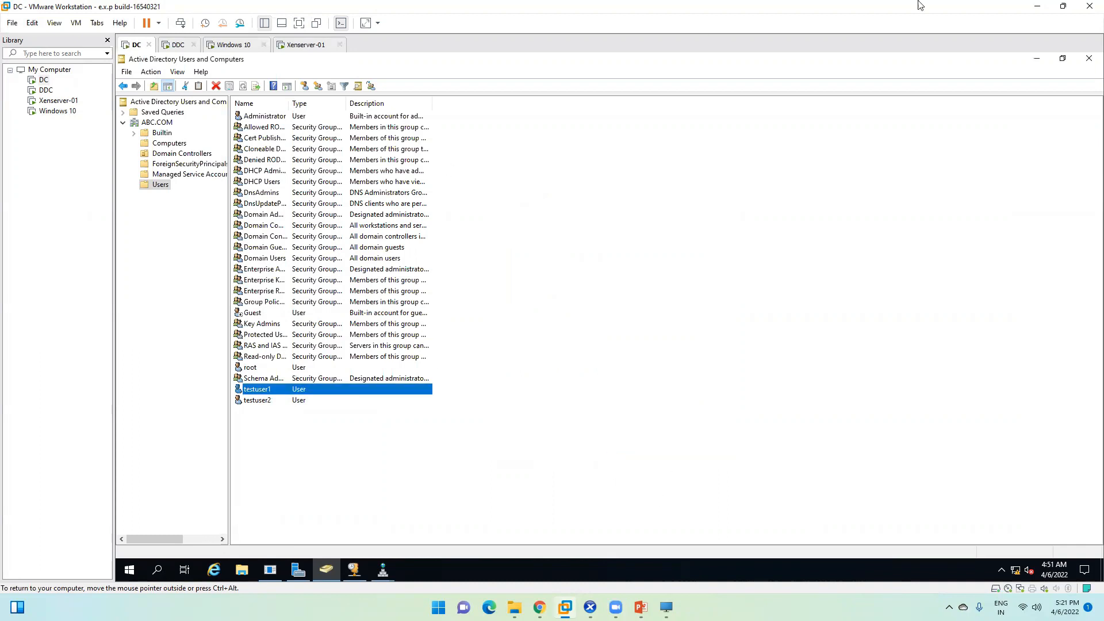
left_click(1090, 58)
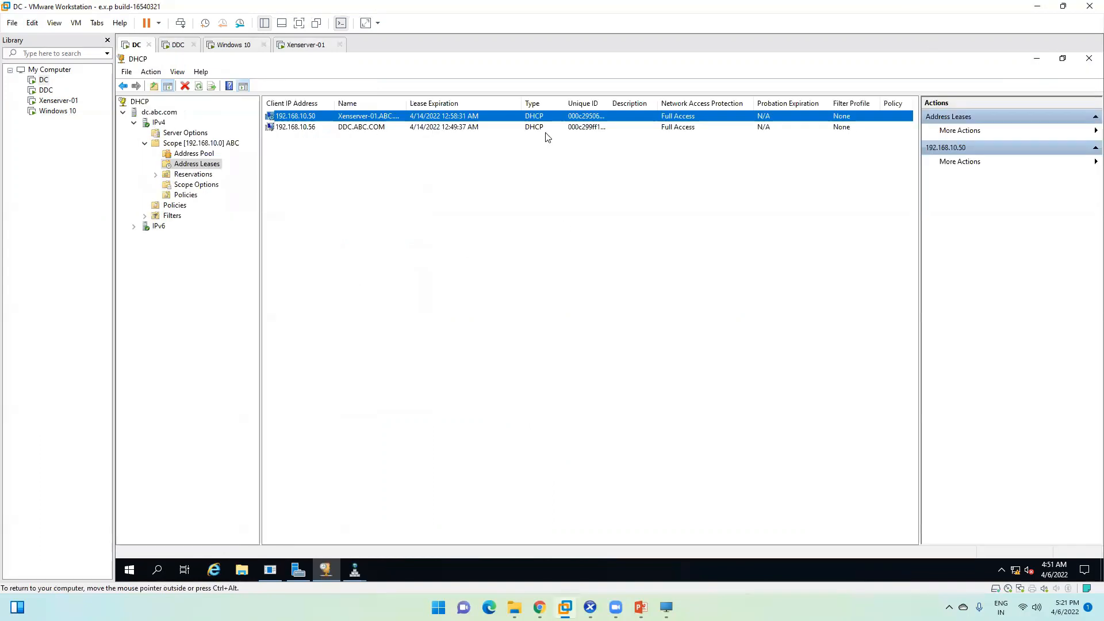
Step: Minimize the DHCP and DNS Manager windows, cancel the Shutdown Event Tracker, and go to the DDC machine
left_click(1037, 59)
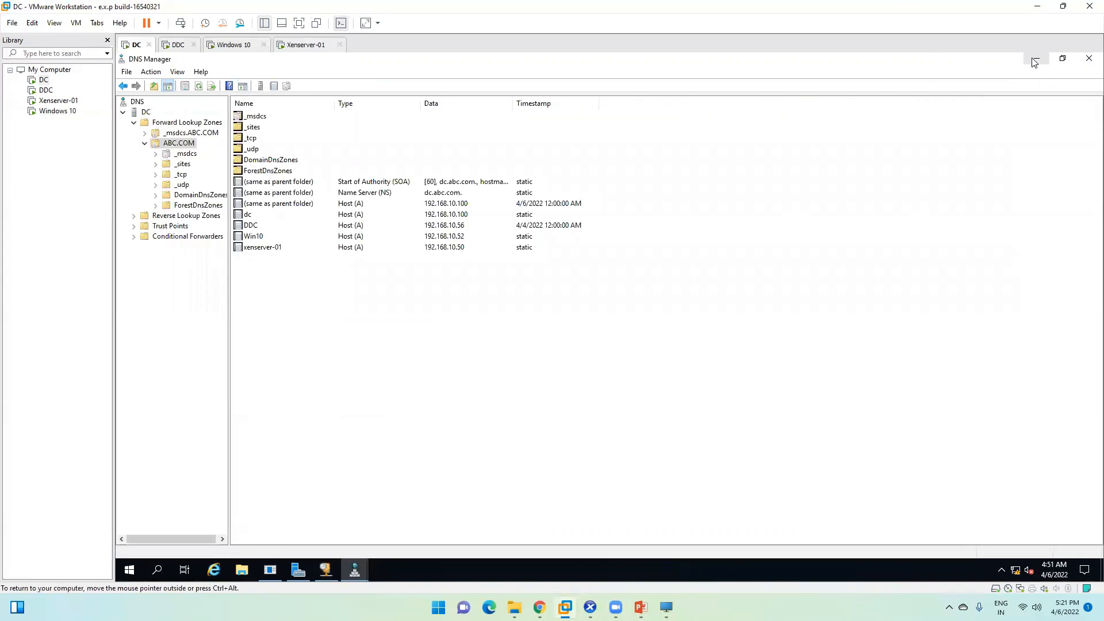
left_click(1036, 61)
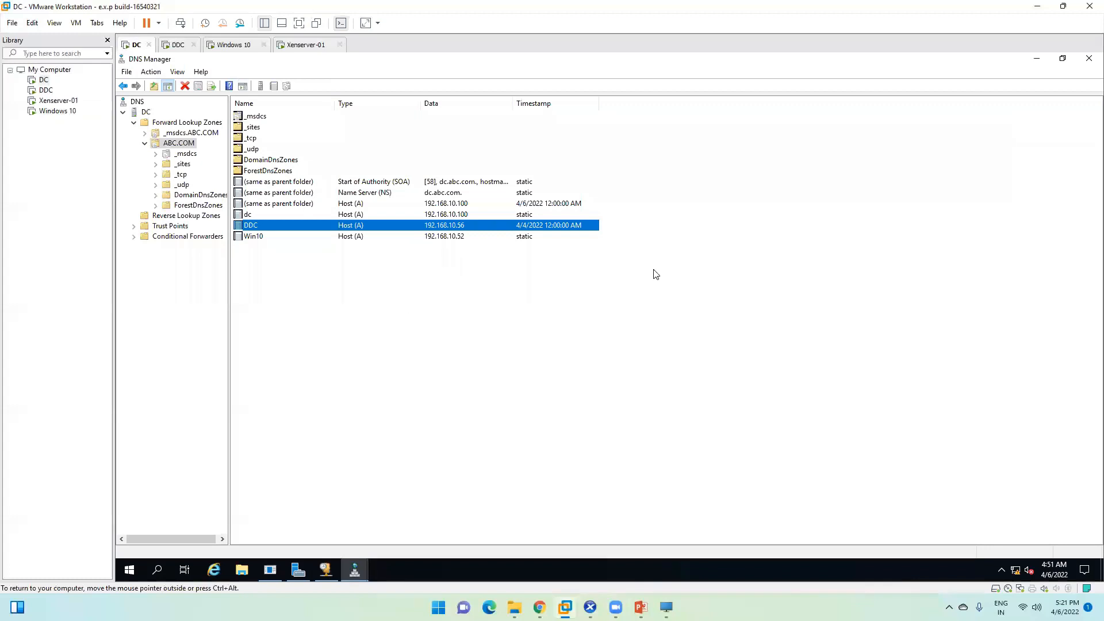
left_click(1037, 58)
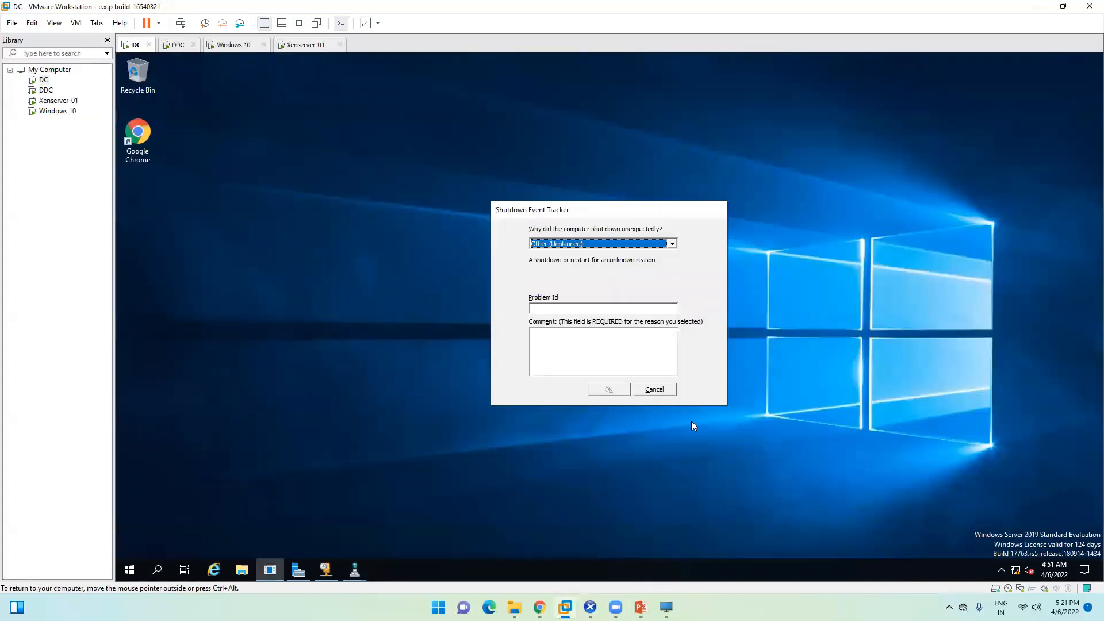
left_click(656, 390)
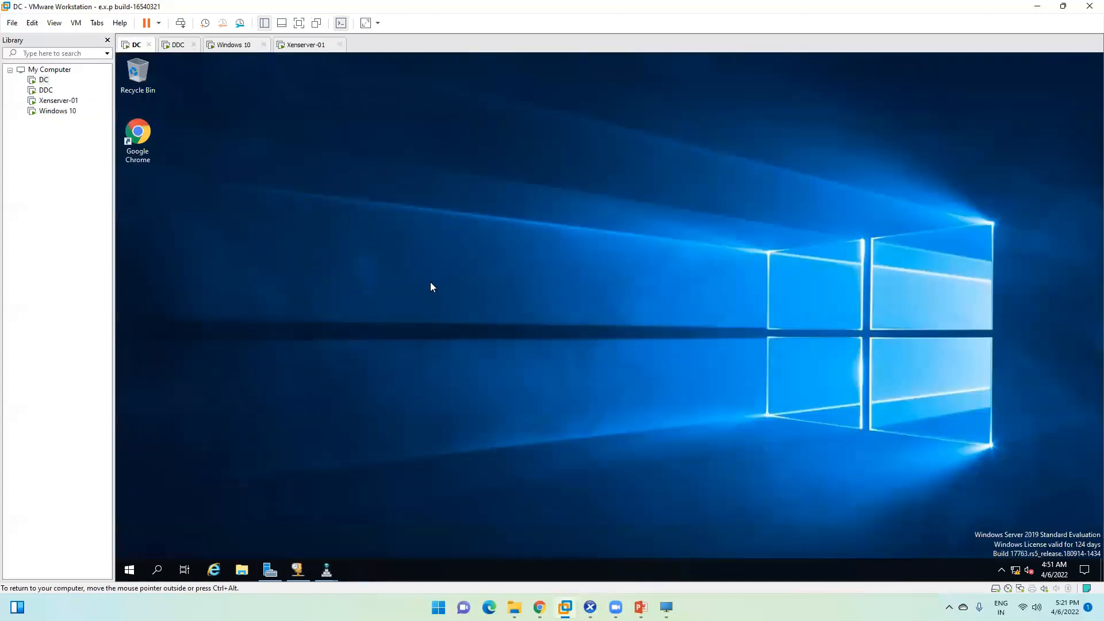
left_click(178, 44)
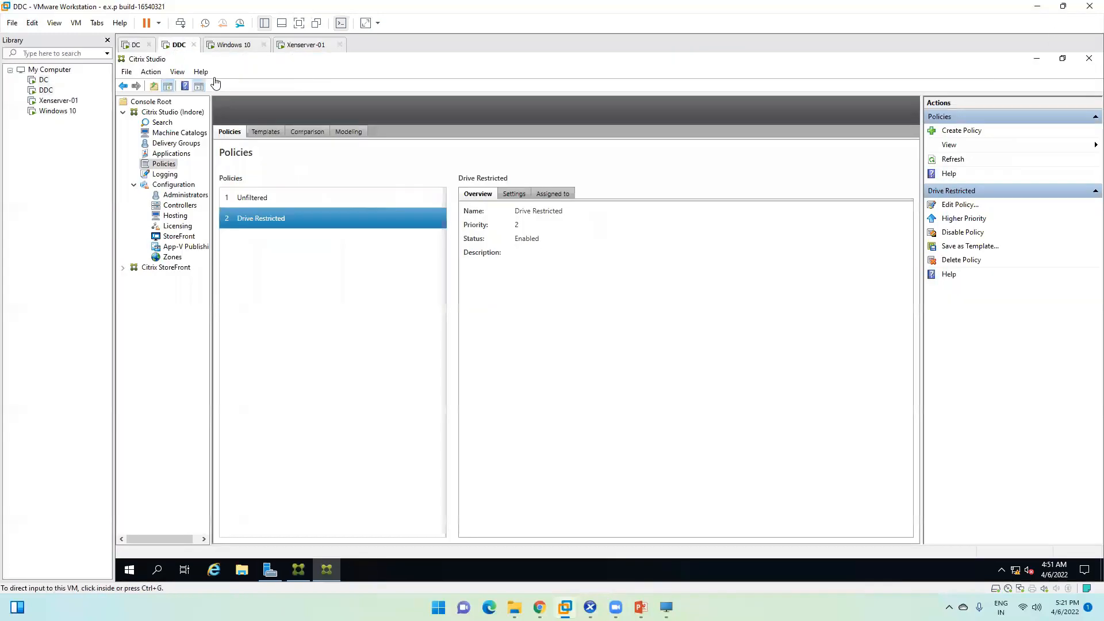
Step: Inspect the Unfiltered and Drive Restricted policies, including Unfiltered's Settings and Assigned to details
left_click(254, 199)
left_click(284, 218)
left_click(271, 200)
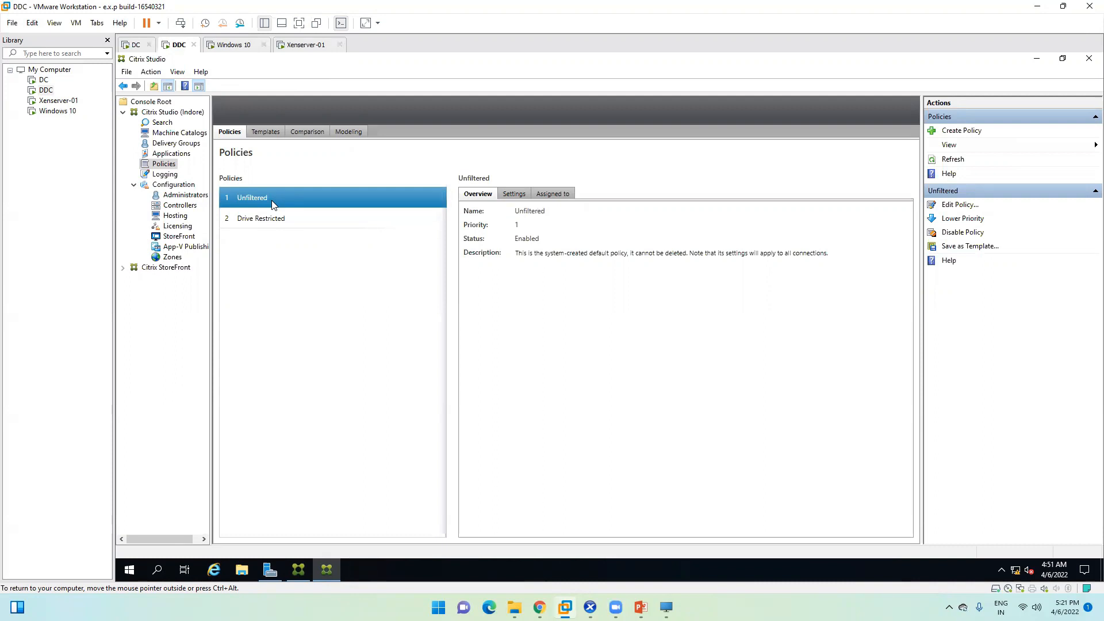
left_click(513, 195)
left_click(557, 194)
Step: Browse the Templates, Comparison and Modeling views, then open the Logging history
left_click(257, 131)
left_click(309, 132)
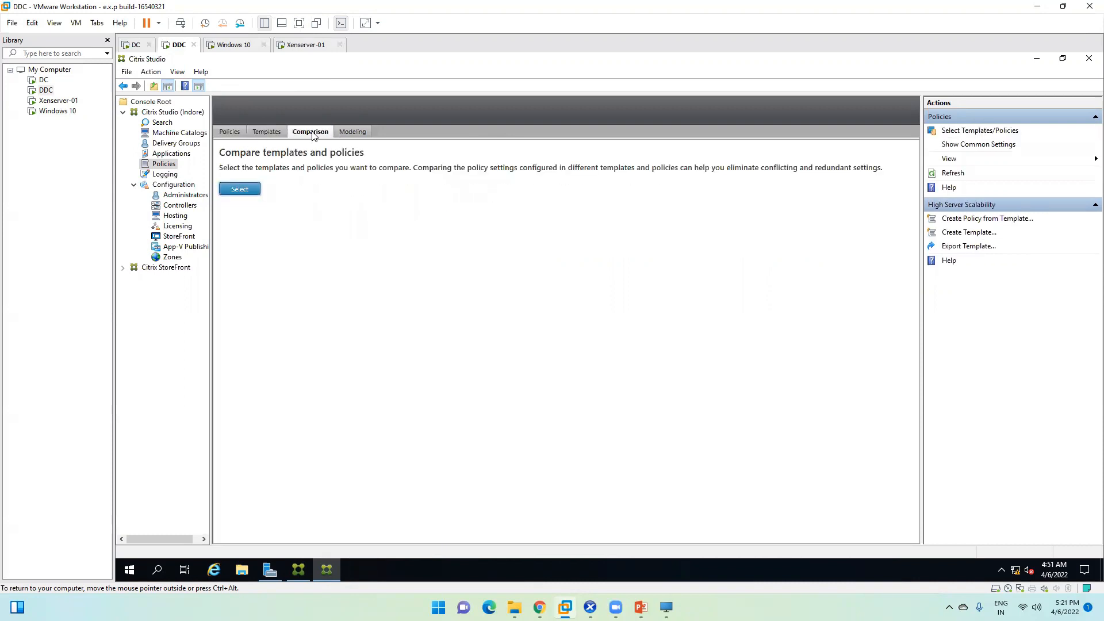
left_click(352, 131)
left_click(218, 132)
left_click(167, 176)
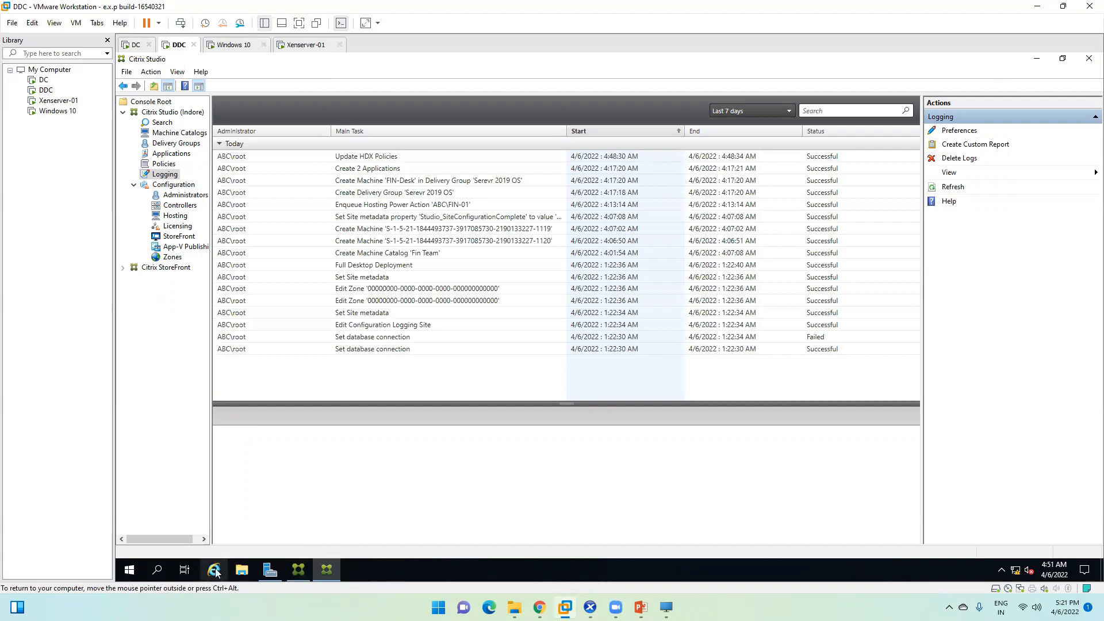
Step: Launch Citrix Director from the Citrix folder in the Start menu
left_click(136, 576)
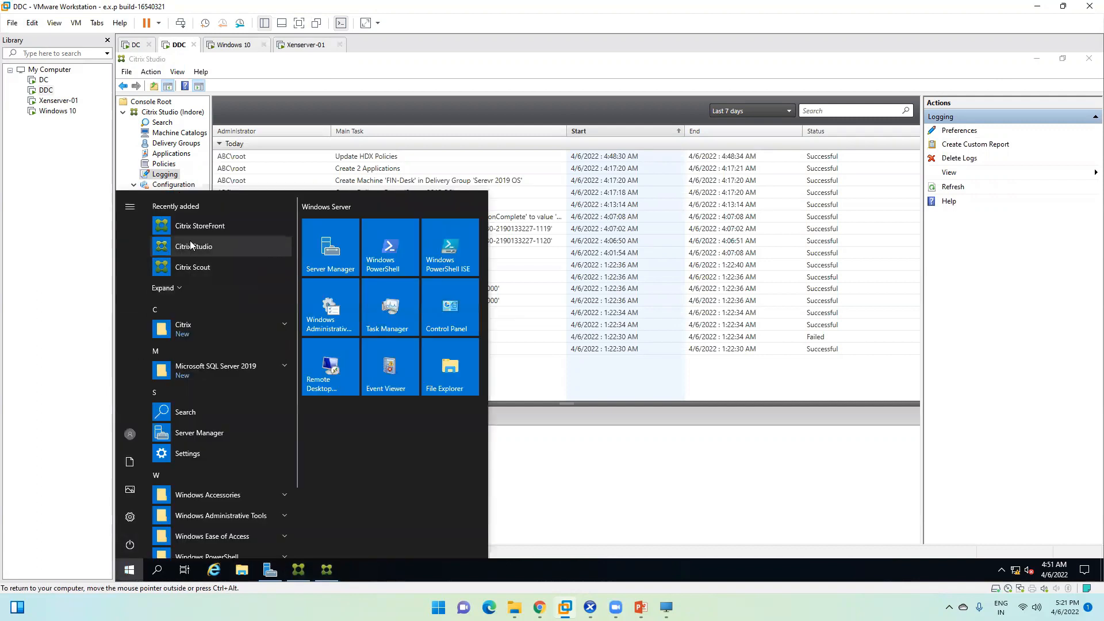
left_click(238, 335)
scroll(214, 363, "down", 1)
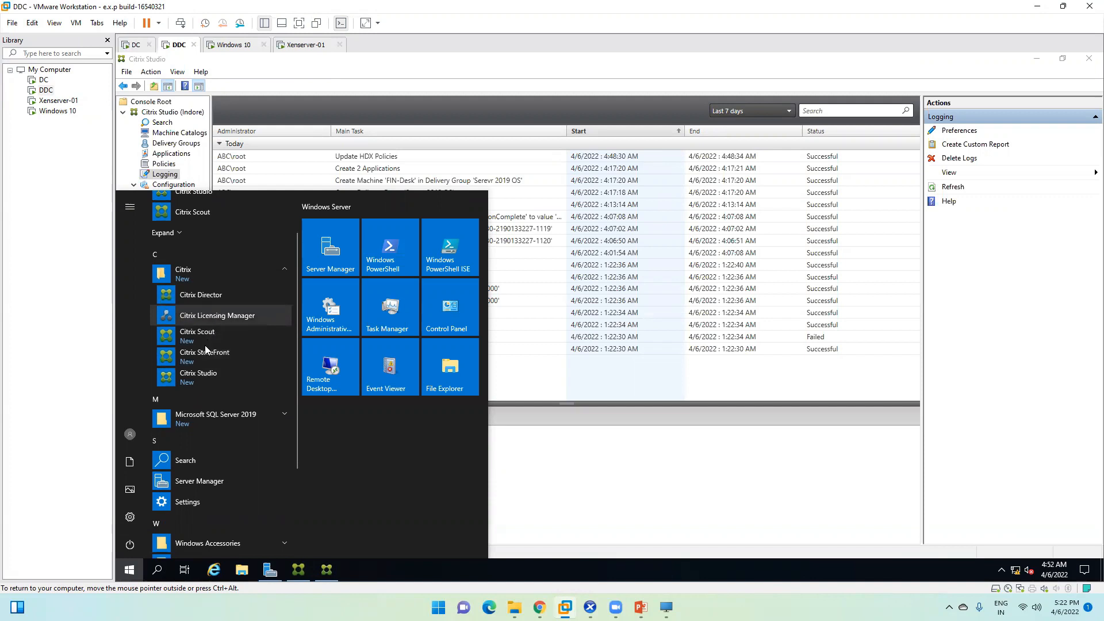
left_click(219, 297)
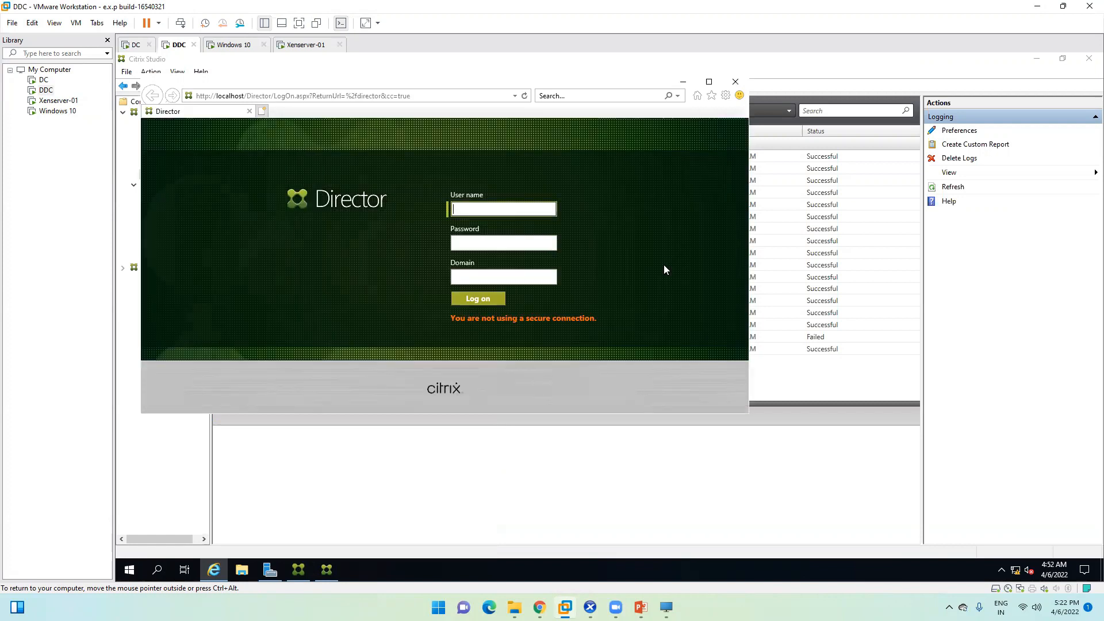
Step: Log on to Director with the admin password, decline saving it, and view Licensing Status
left_click(709, 81)
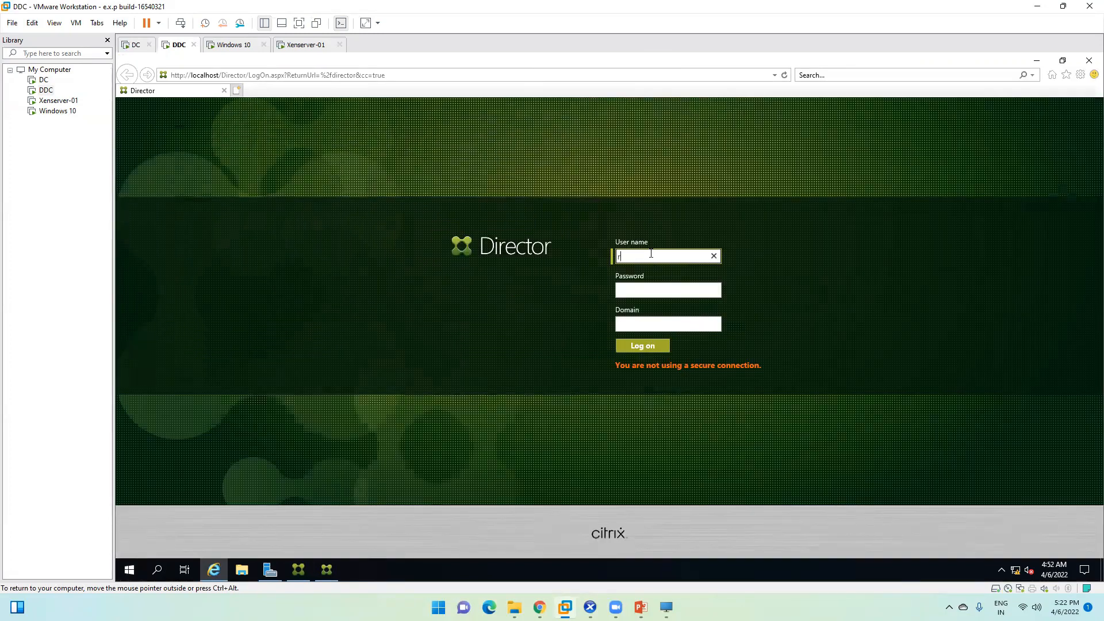
key("Tab")
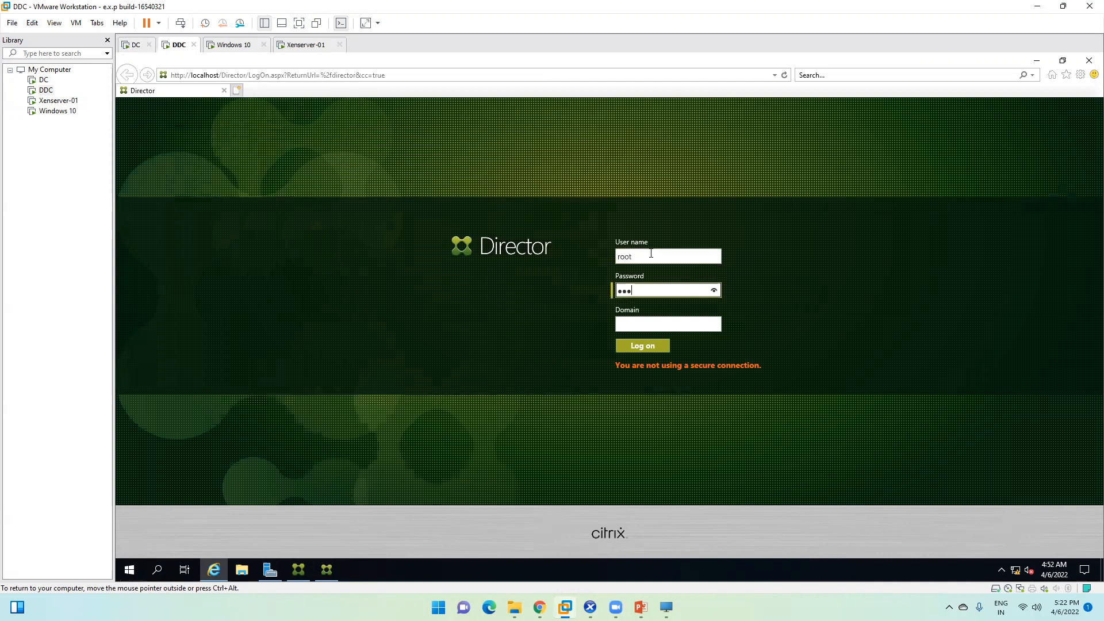
type("1")
key("Tab")
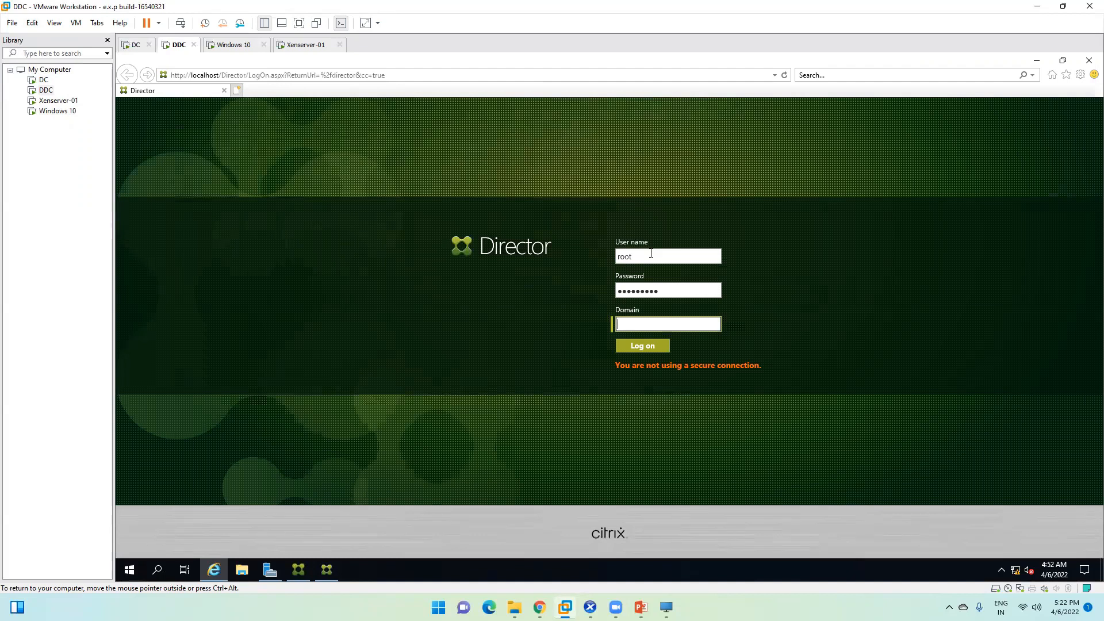
left_click(643, 346)
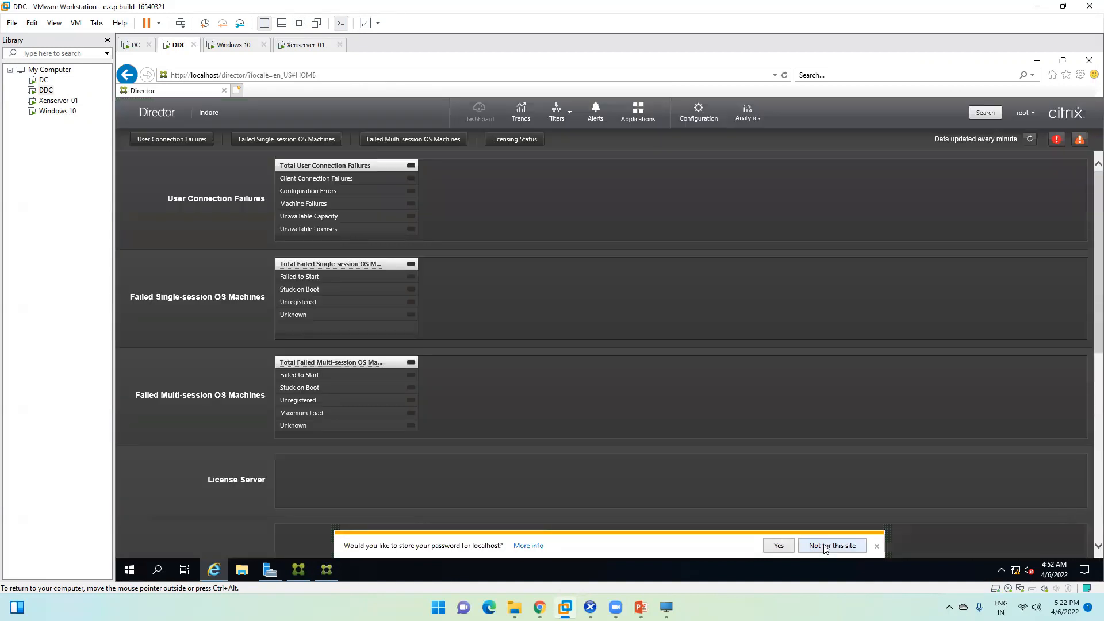
left_click(829, 546)
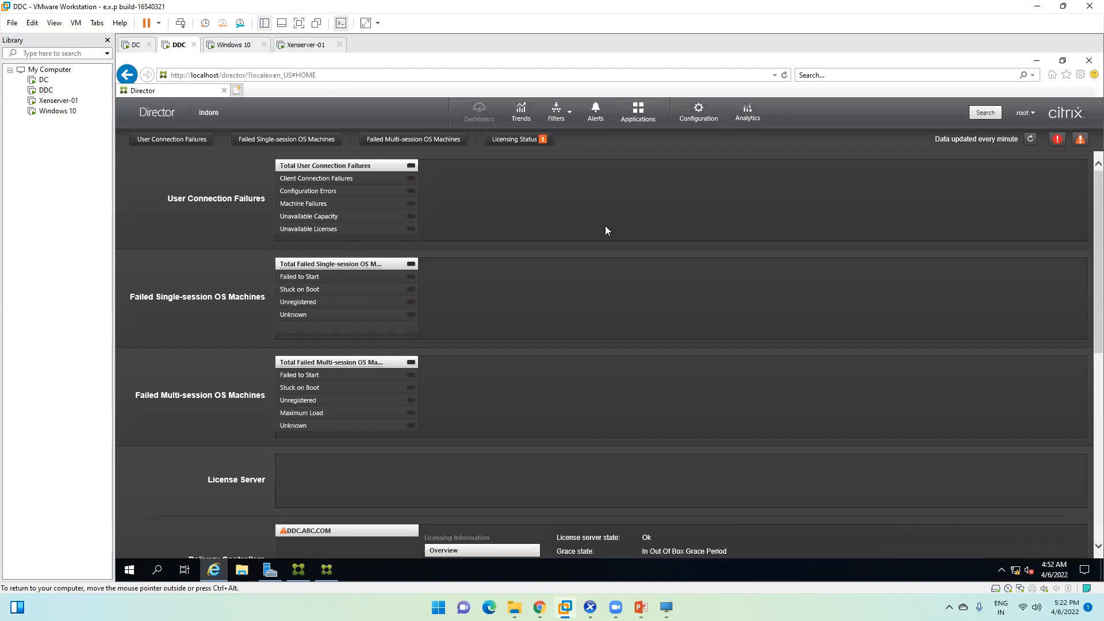
left_click(535, 147)
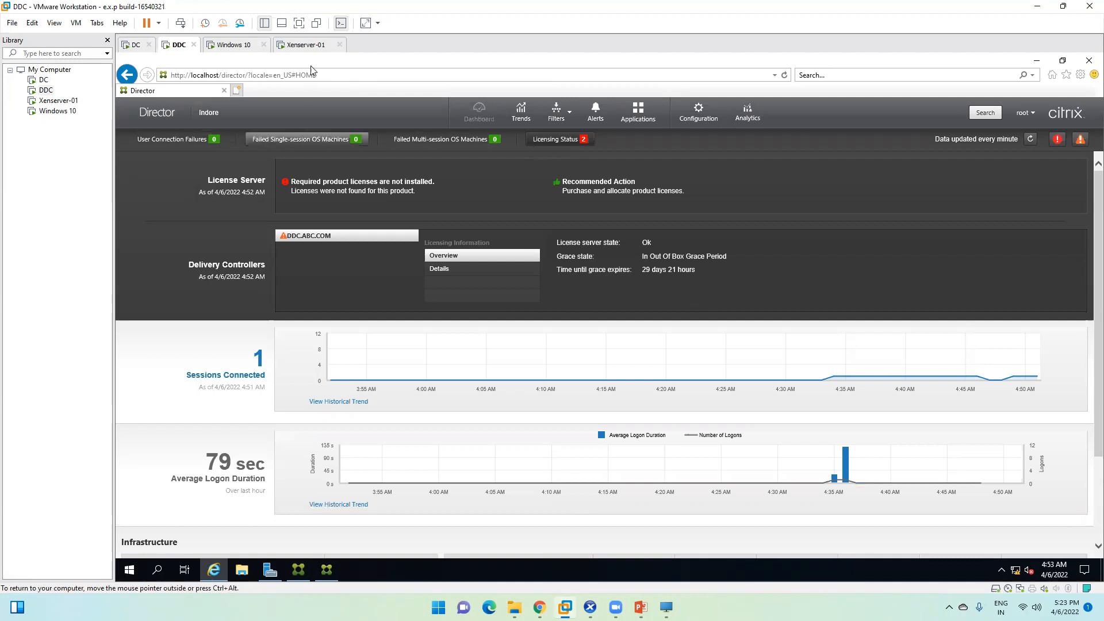
Step: Switch to the Windows 10 virtual machine and launch Google Chrome from its desktop
left_click(320, 45)
left_click(230, 48)
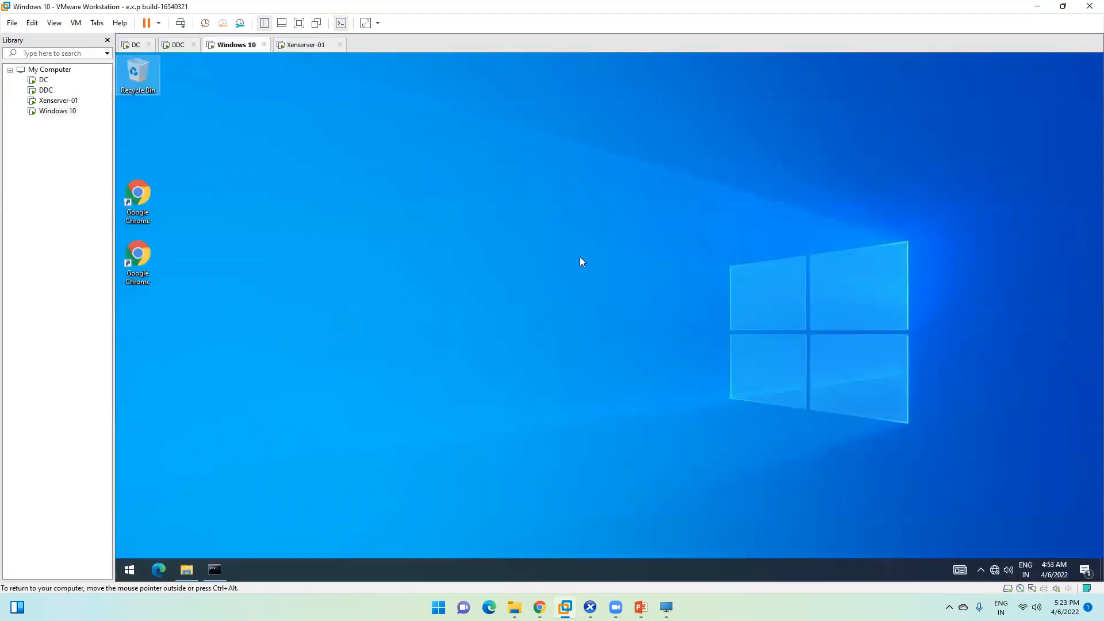
right_click(236, 44)
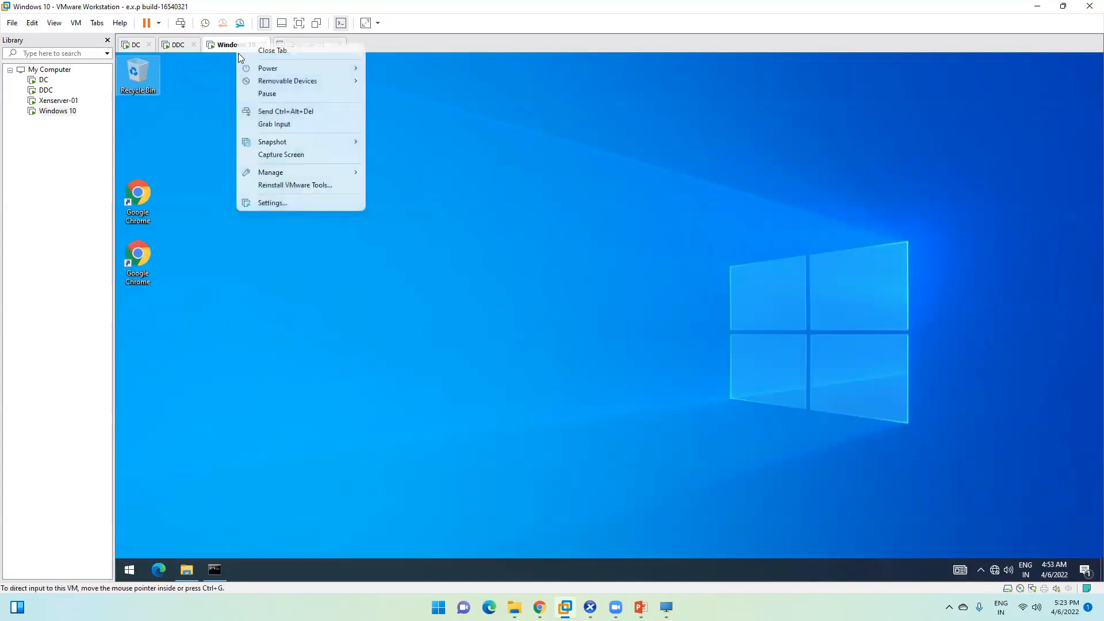
left_click(192, 117)
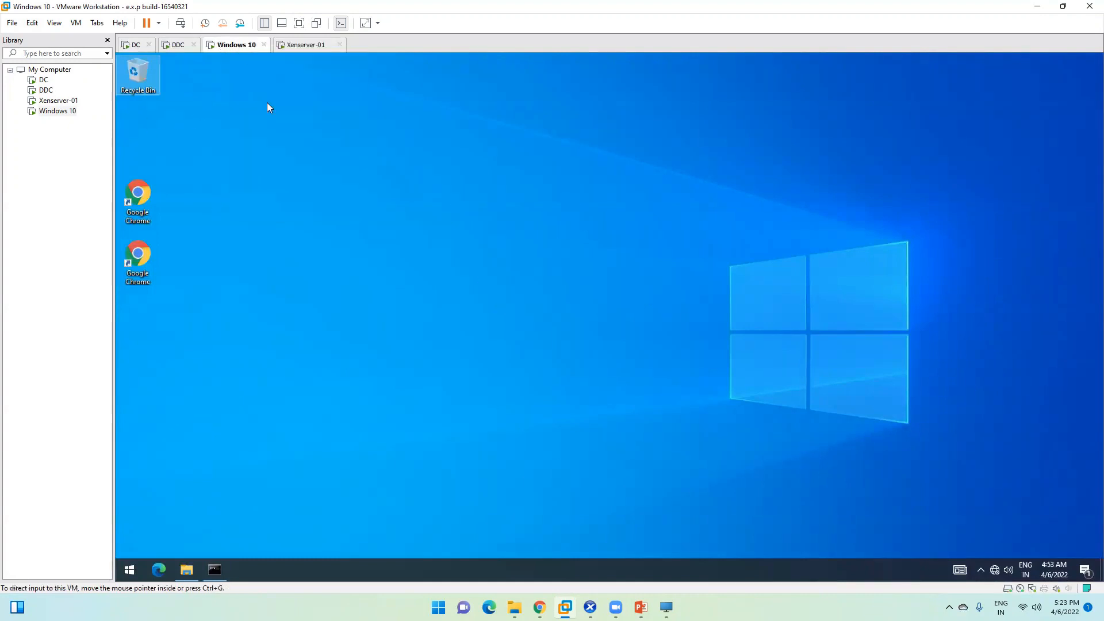
right_click(236, 47)
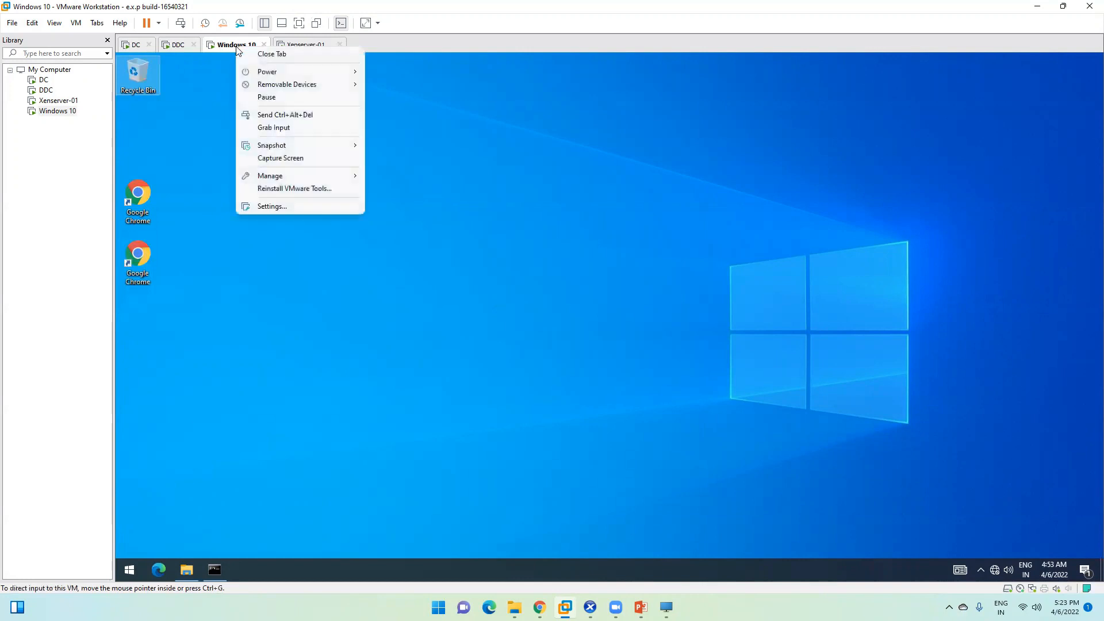
left_click(530, 286)
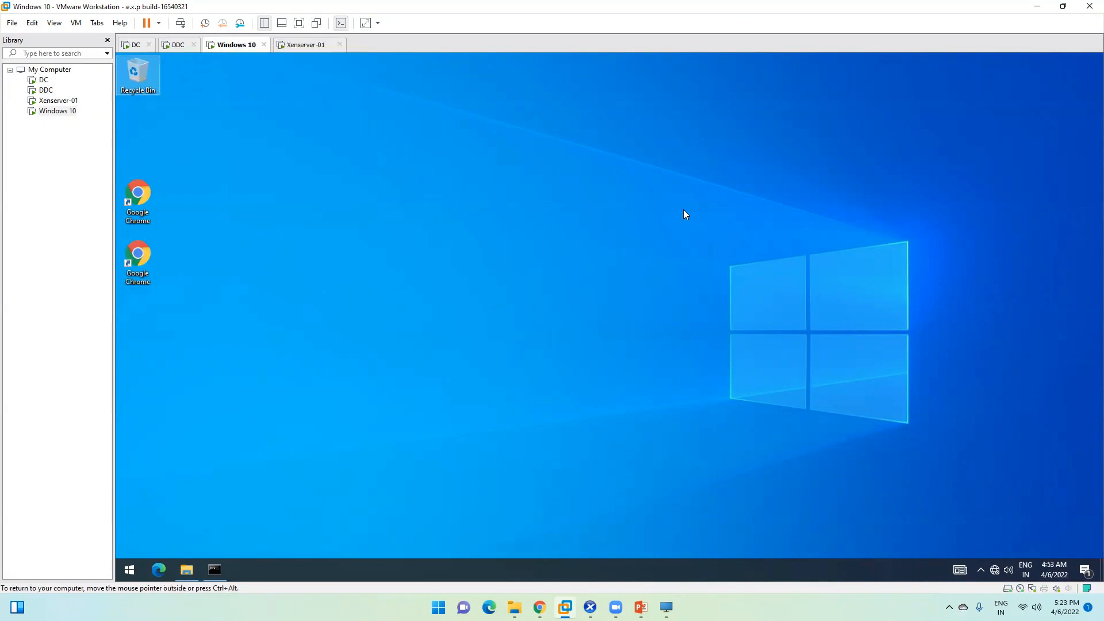
left_click(151, 262)
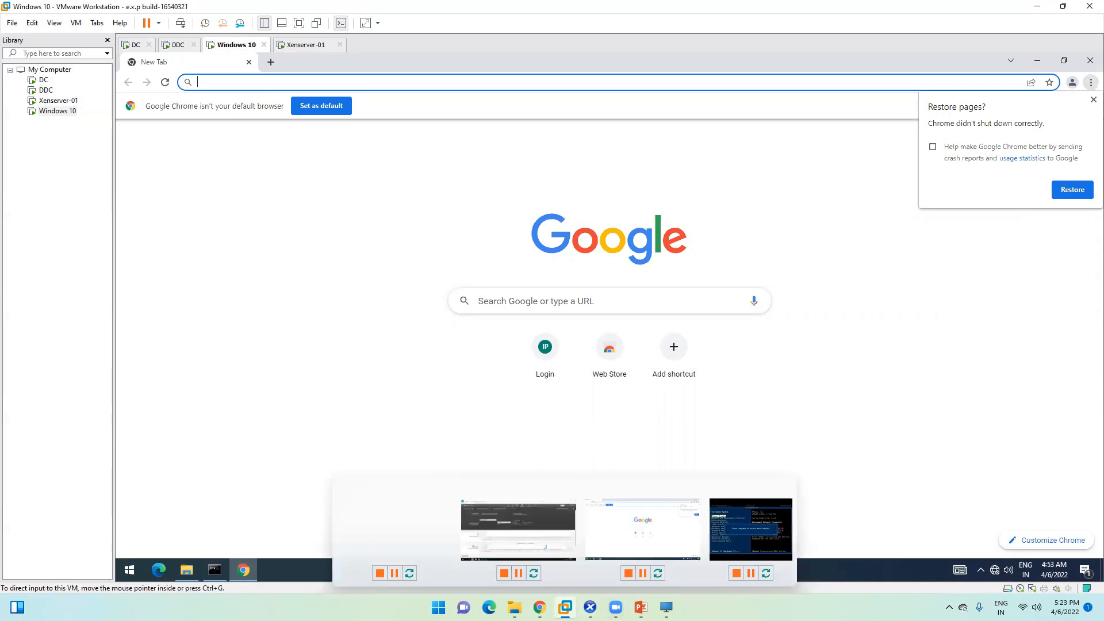
Step: Log off the StoreFront session and bring back the logon form
left_click(540, 607)
left_click(486, 85)
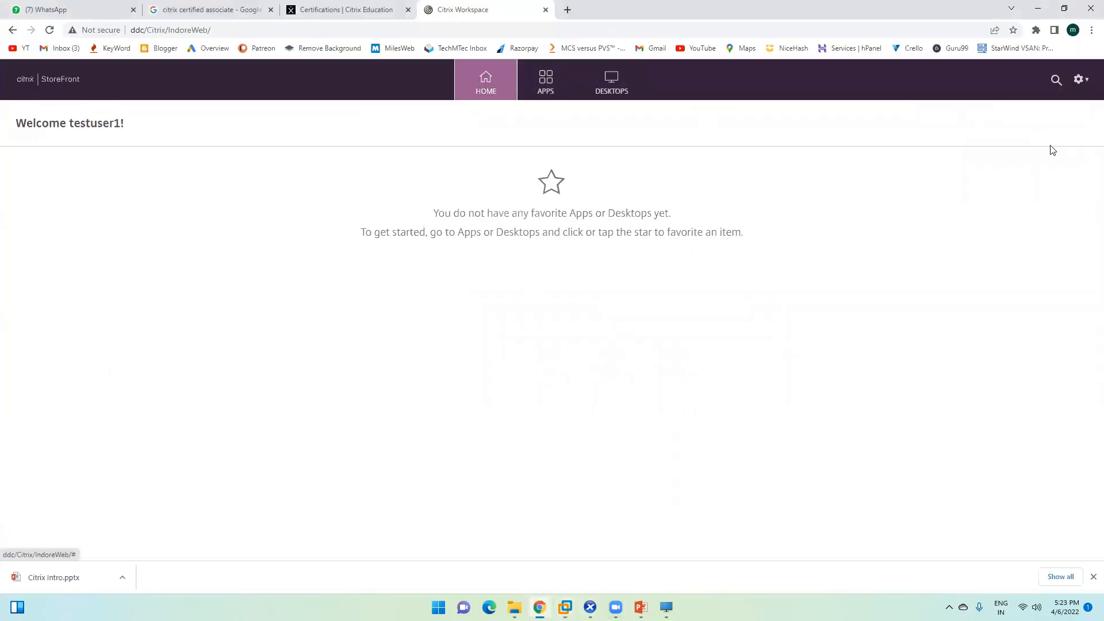
left_click(1091, 87)
left_click(1011, 203)
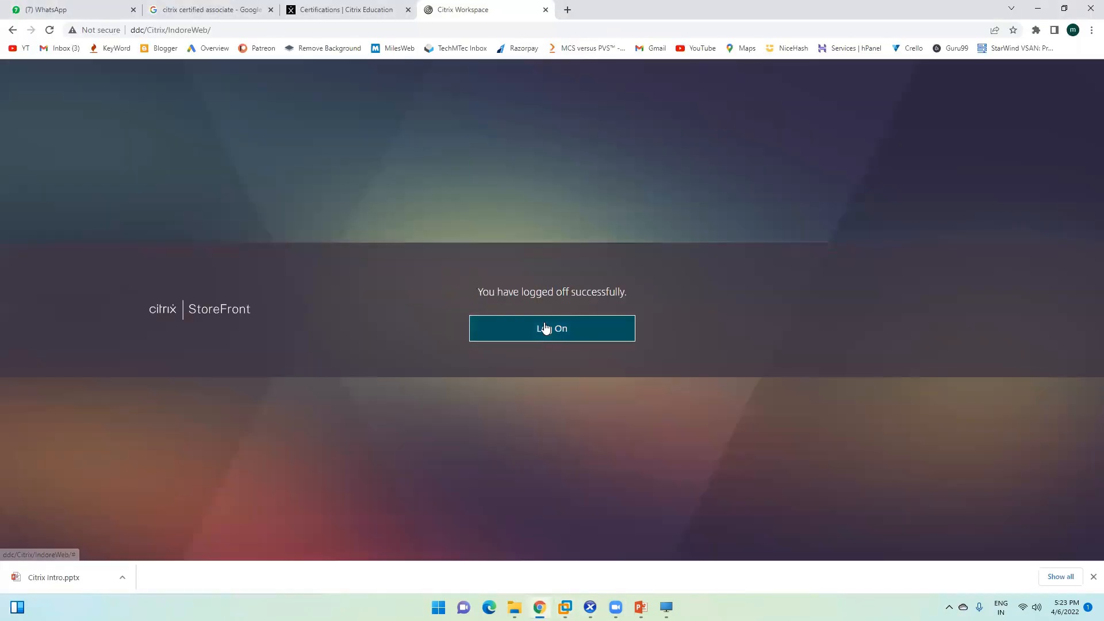
left_click(546, 328)
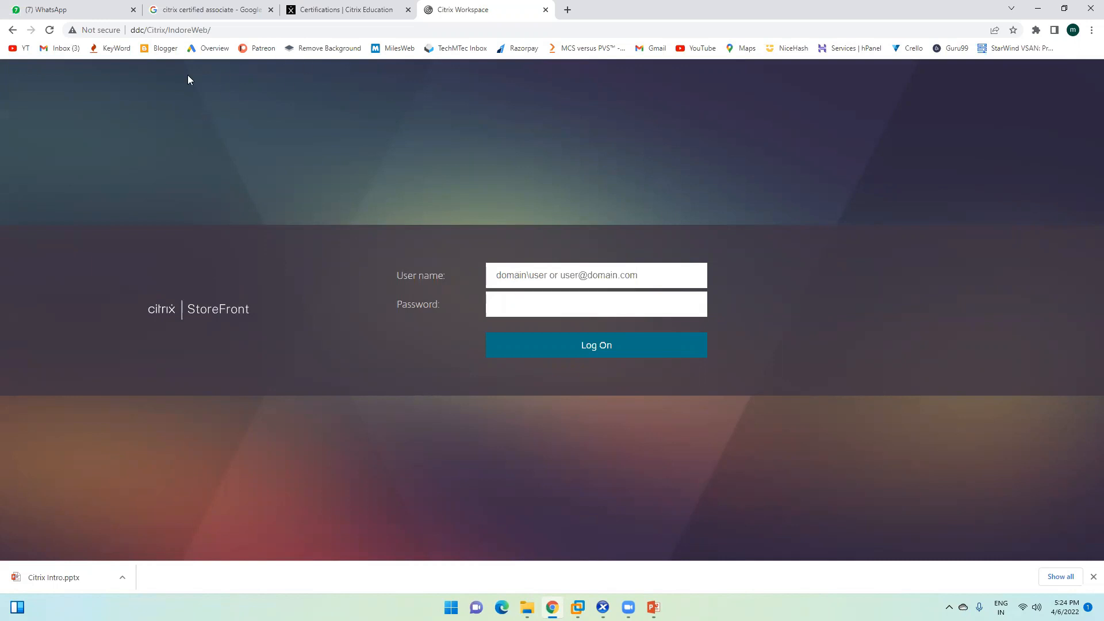
Step: Copy the store address ddc/Citrix/IndoreWeb/, toggle full screen, and return to the VM window
left_click(210, 33)
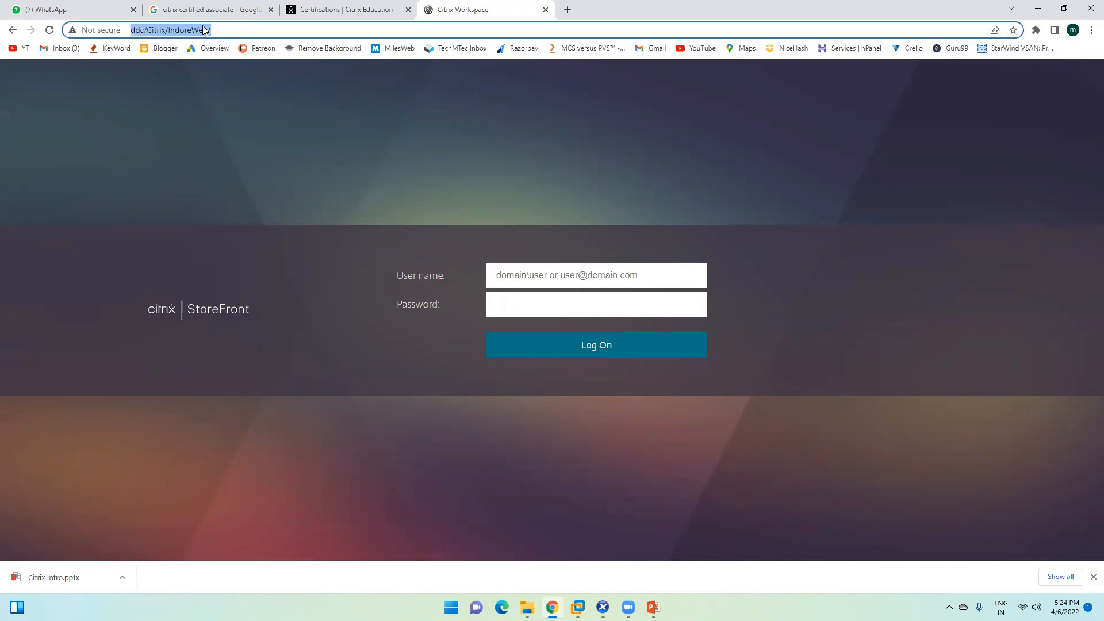
right_click(183, 32)
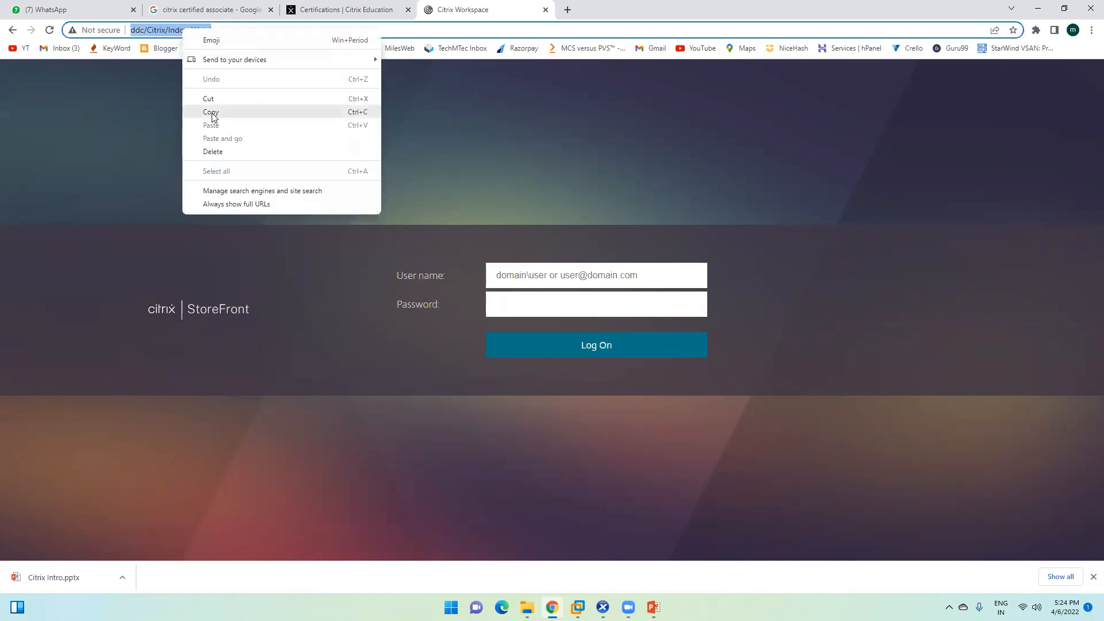
left_click(212, 115)
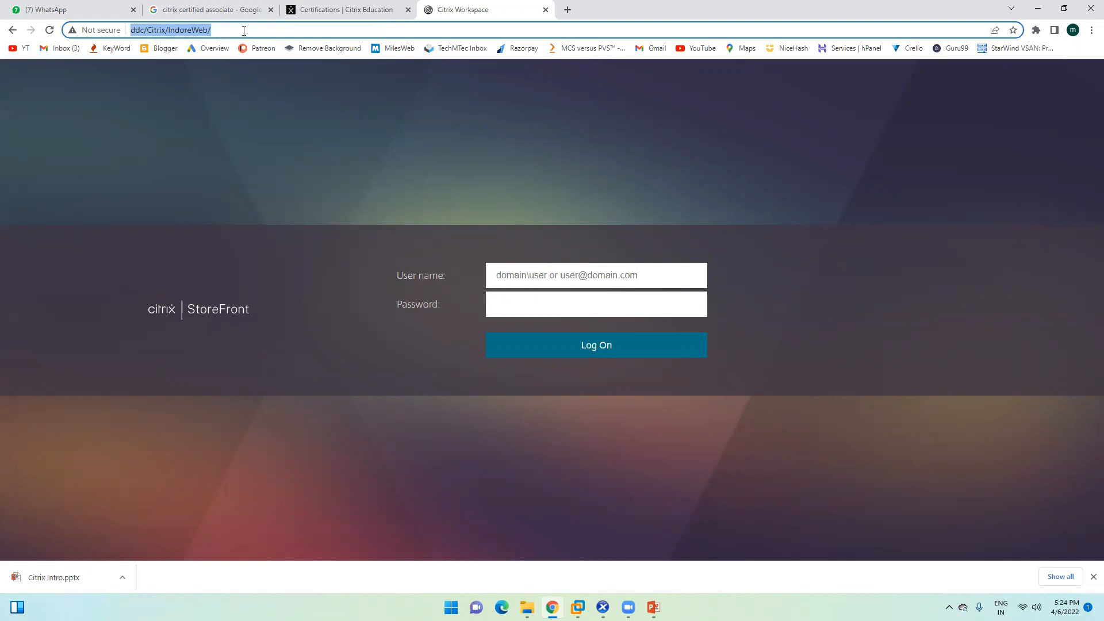
key("F11")
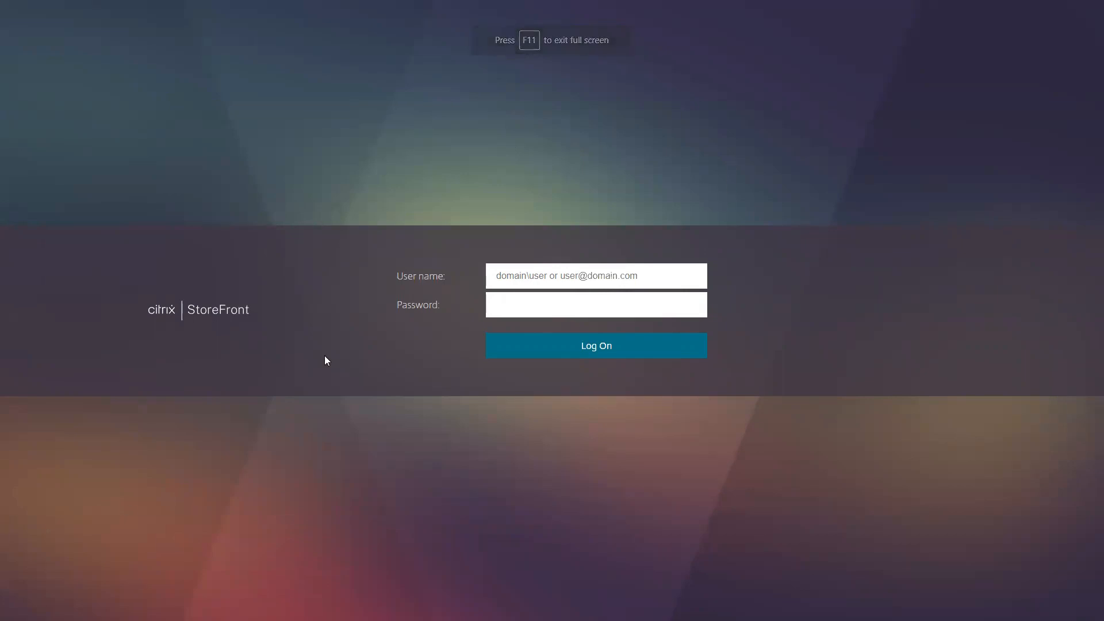
key("super")
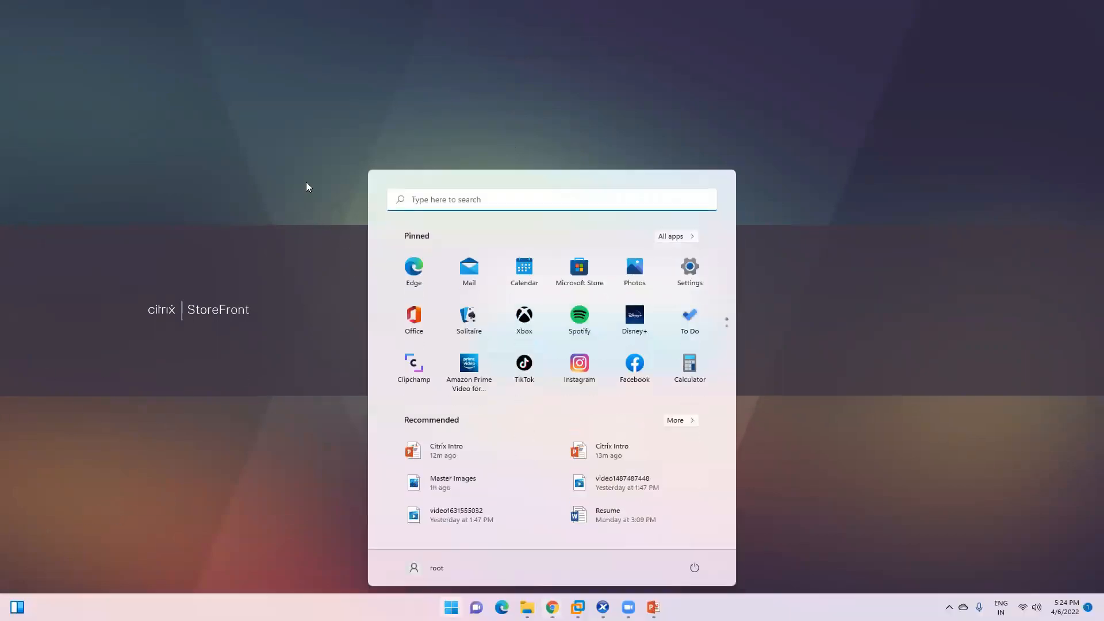
key("super")
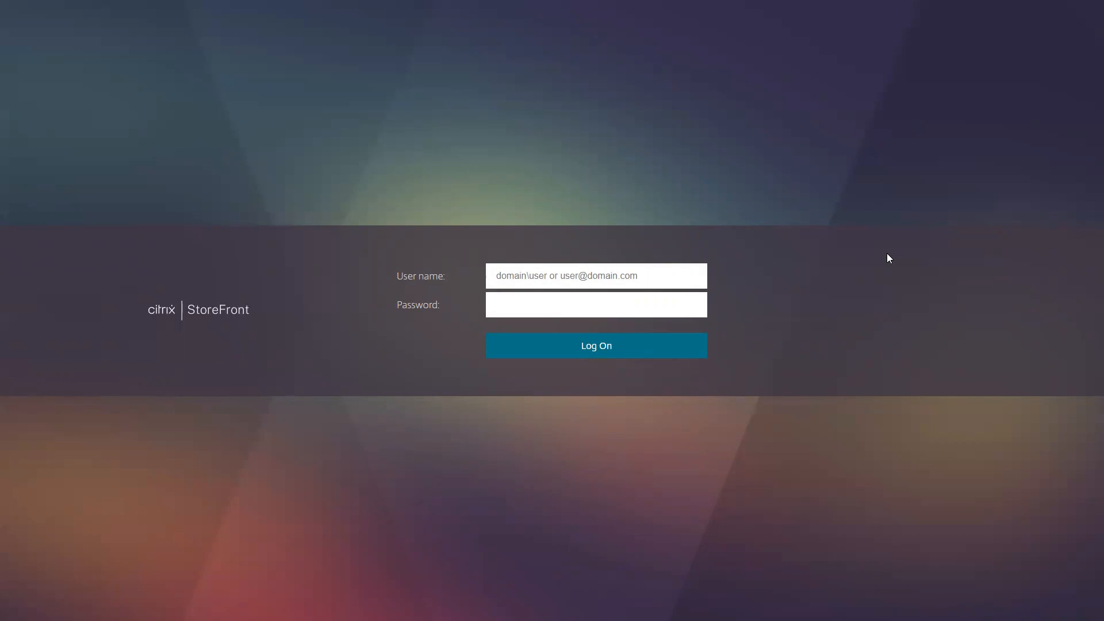
key("F11")
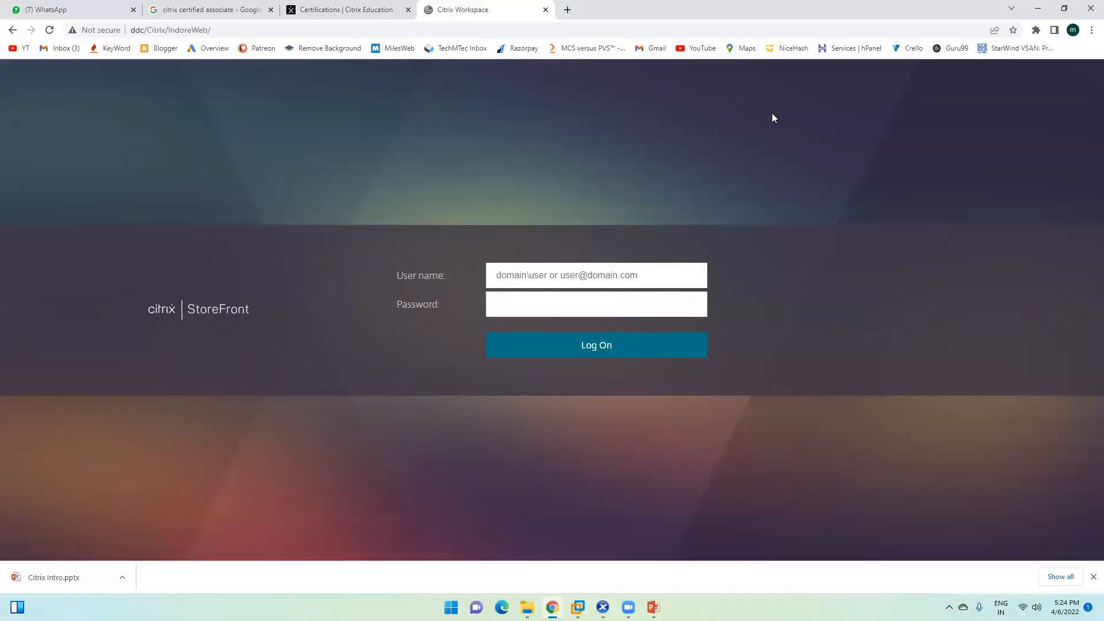
key("alt+Tab")
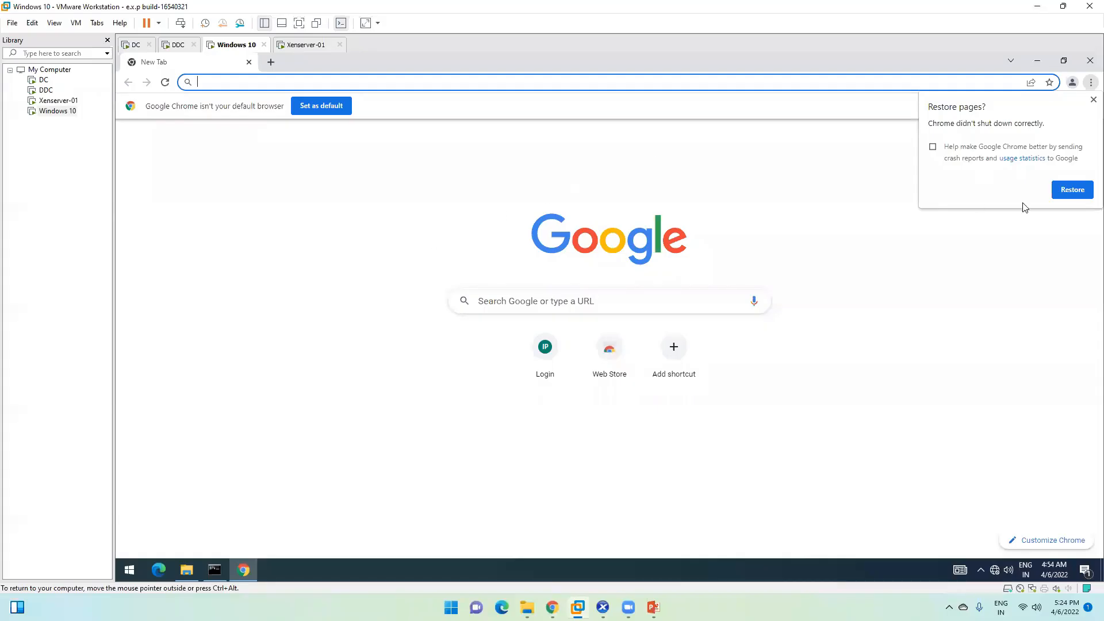
Step: Dismiss Chrome's restore prompt and set Google Chrome as the default web browser
left_click(1094, 99)
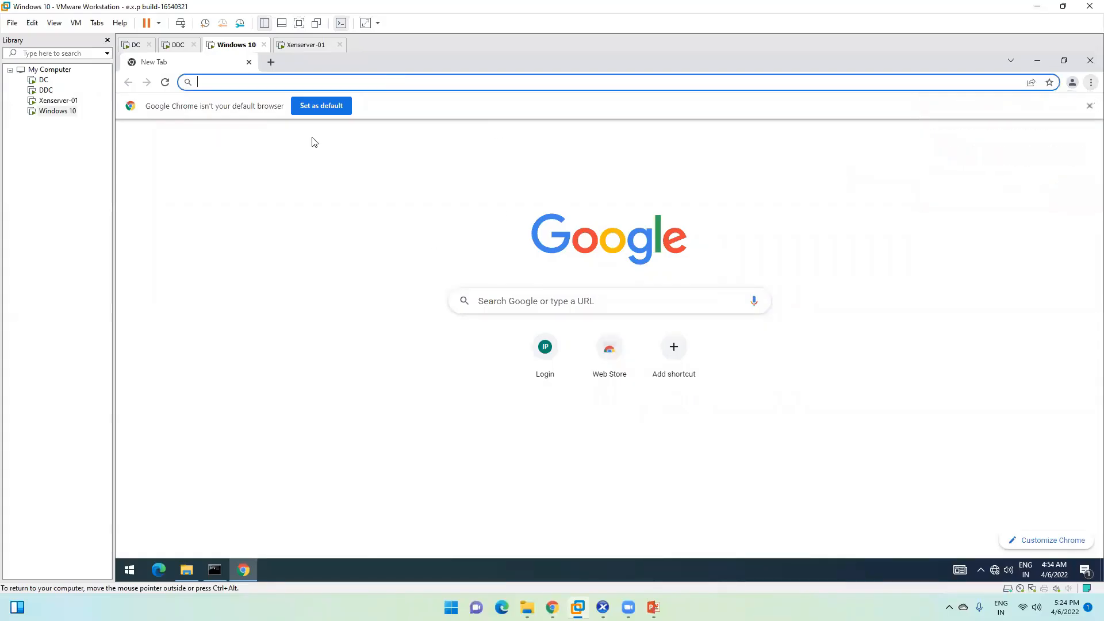
left_click(325, 105)
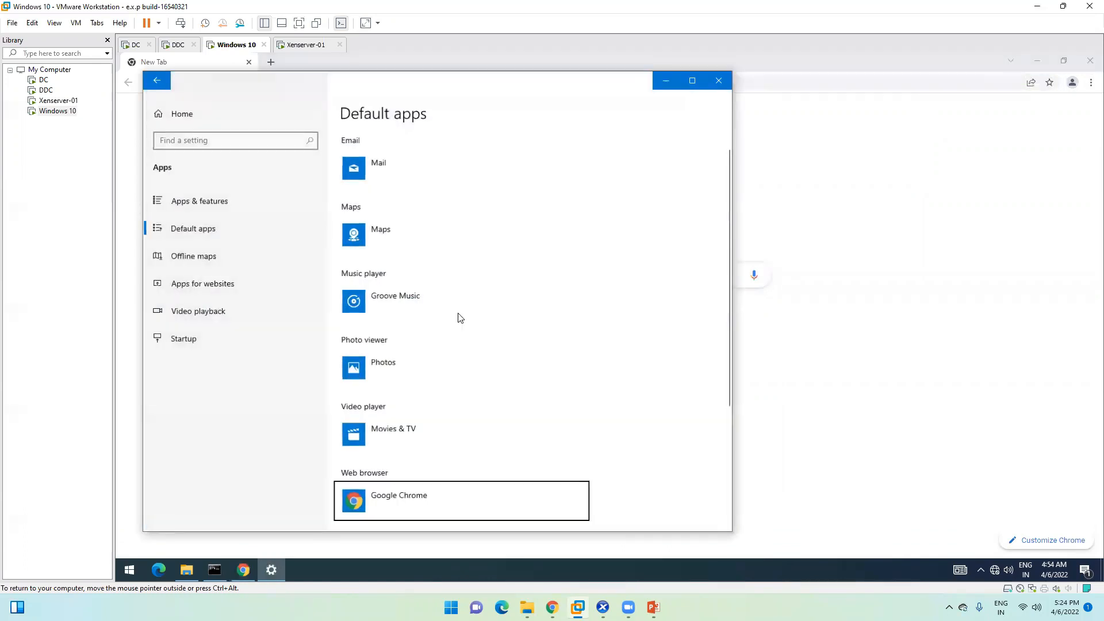
left_click(390, 500)
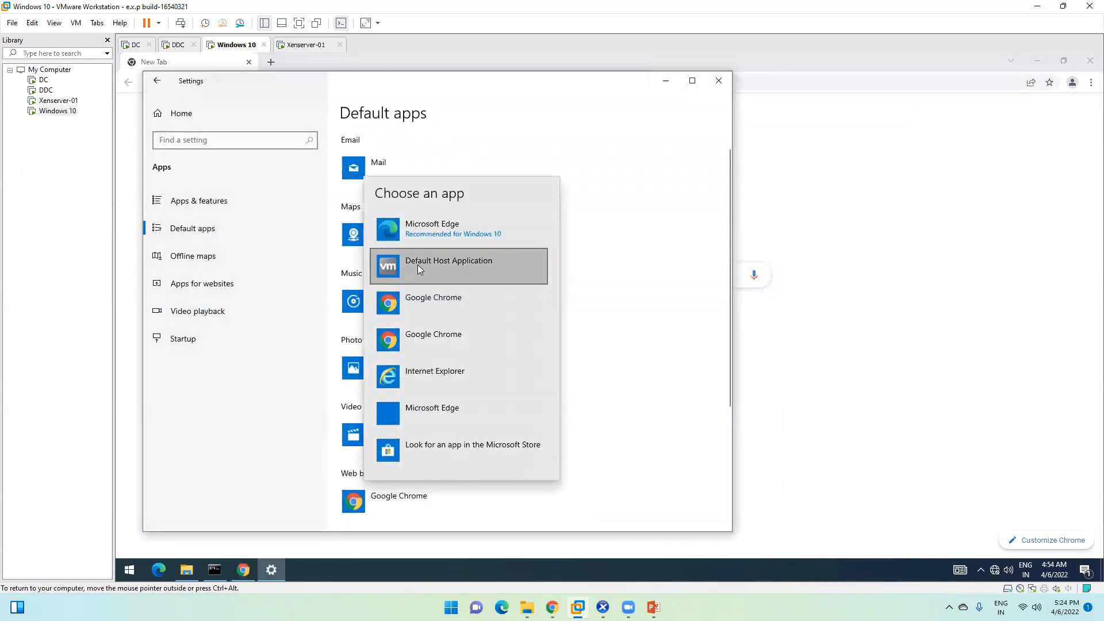
left_click(418, 301)
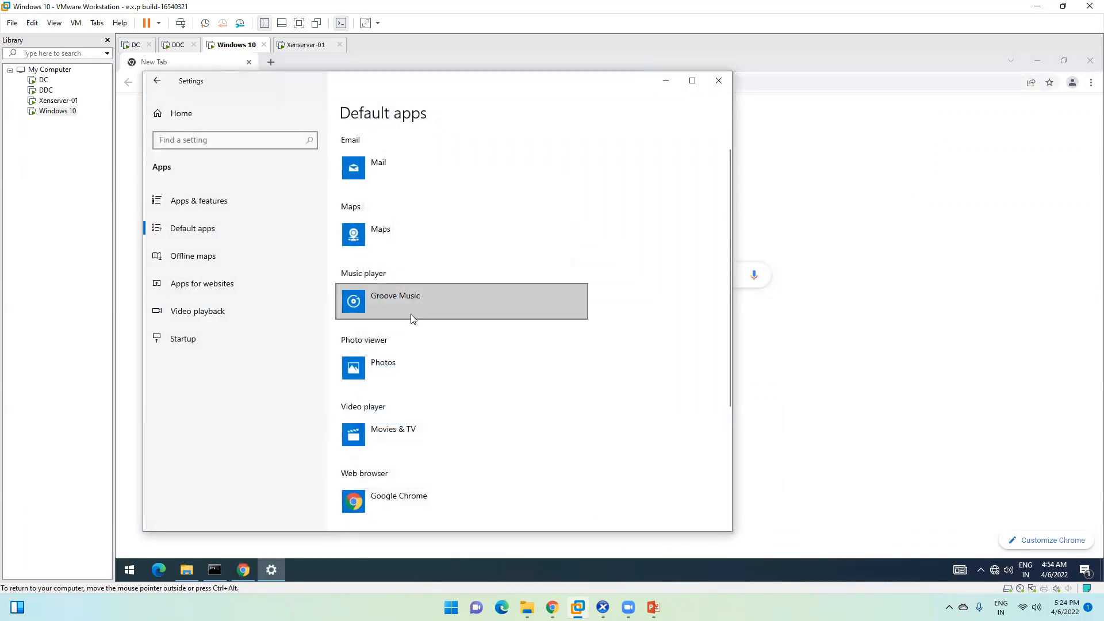
left_click(666, 81)
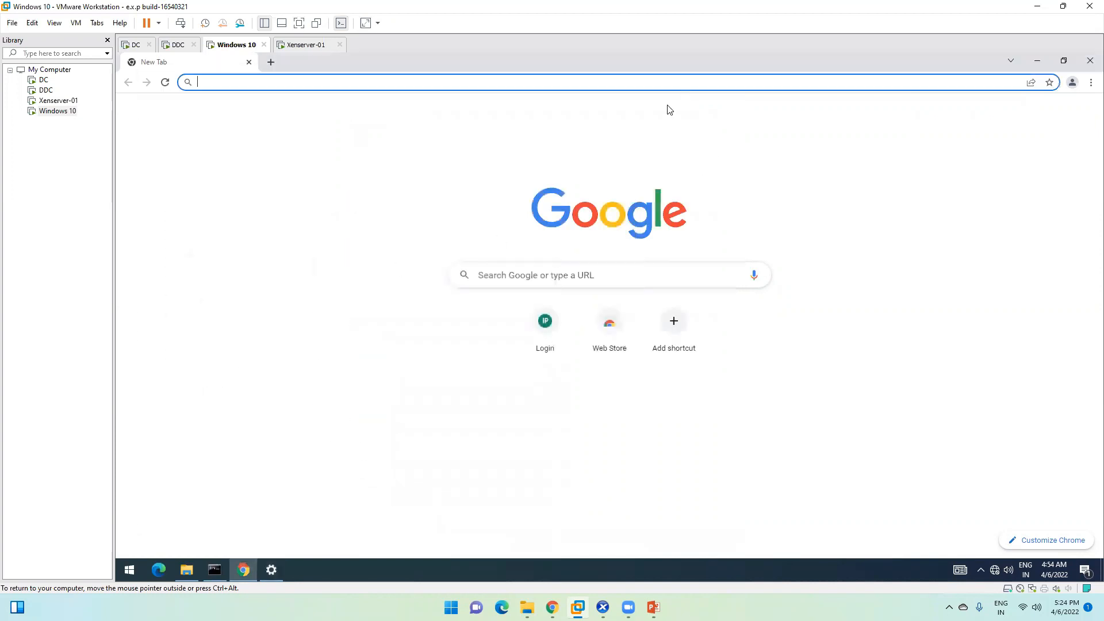
Step: Move through the Xenserver-01 and DDC tabs to the DC virtual machine
left_click(306, 45)
left_click(176, 46)
left_click(134, 46)
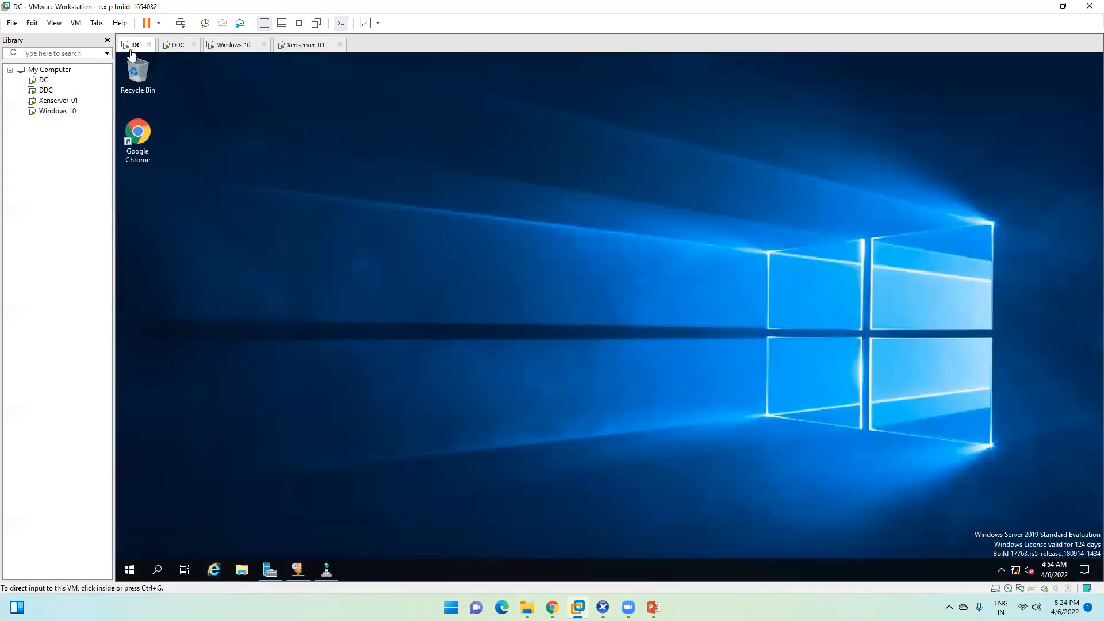
Step: Search Director for 'test', open the test user's Activity Manager, and show Processes
left_click(172, 46)
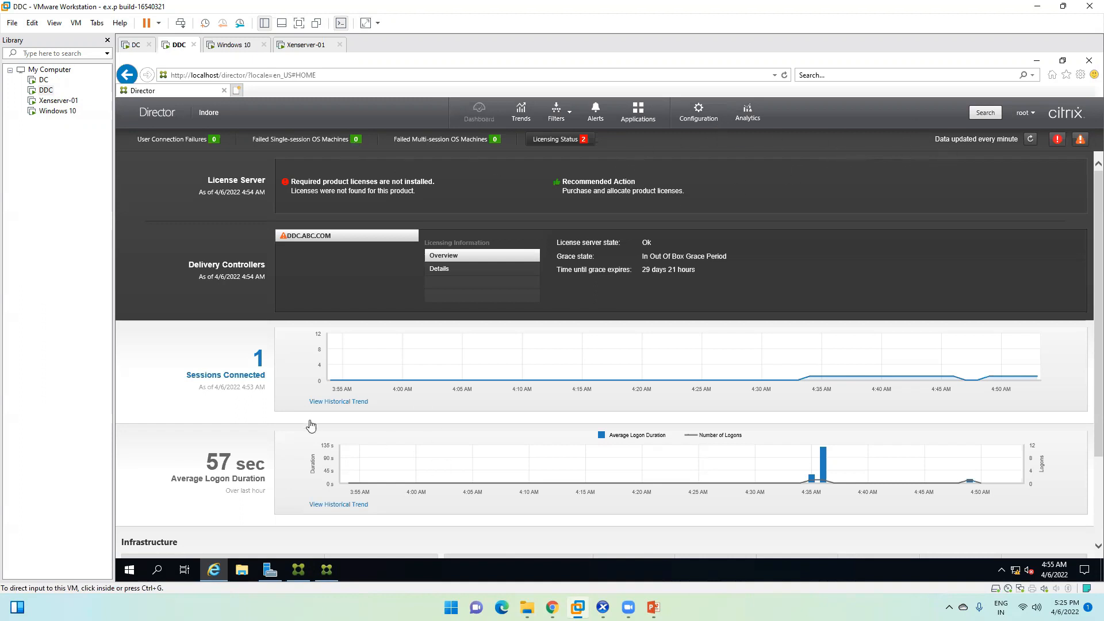
left_click(977, 115)
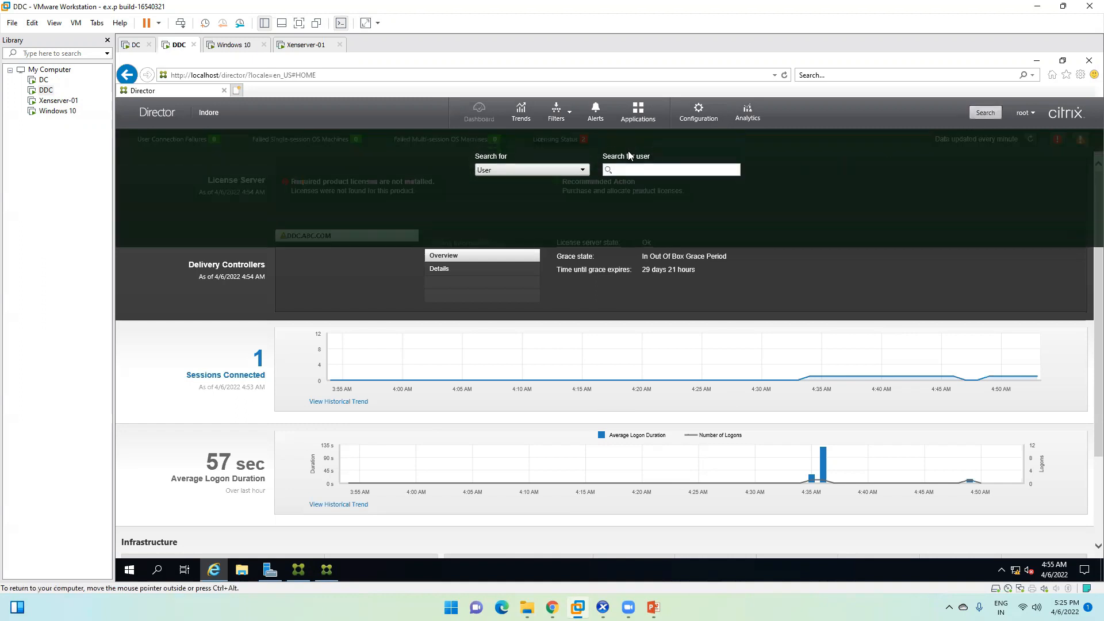
left_click(628, 170)
type("test")
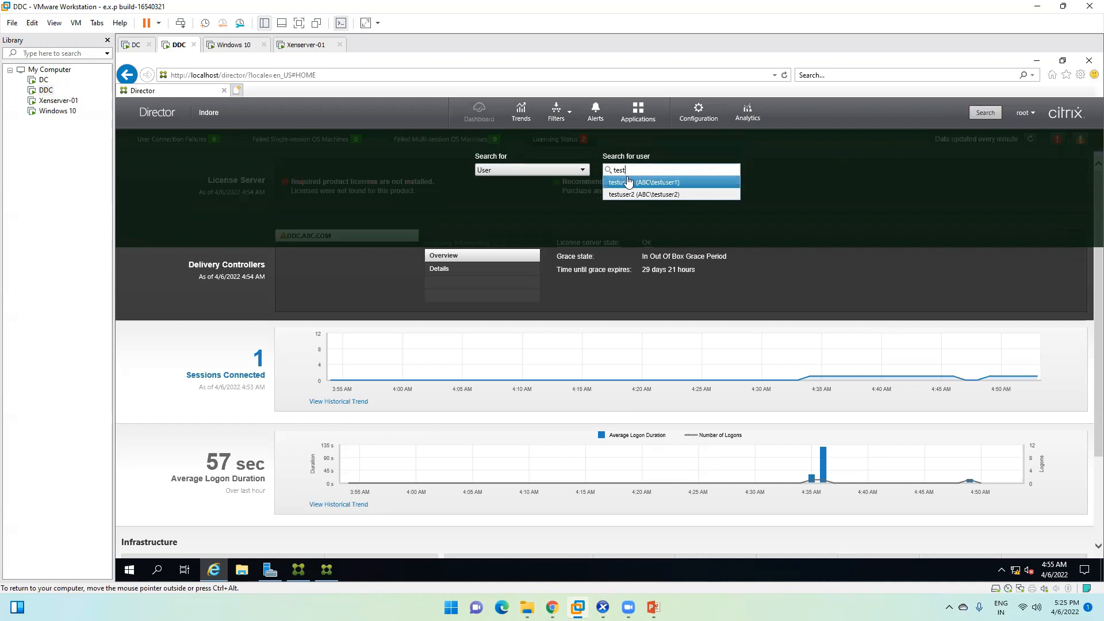
left_click(642, 182)
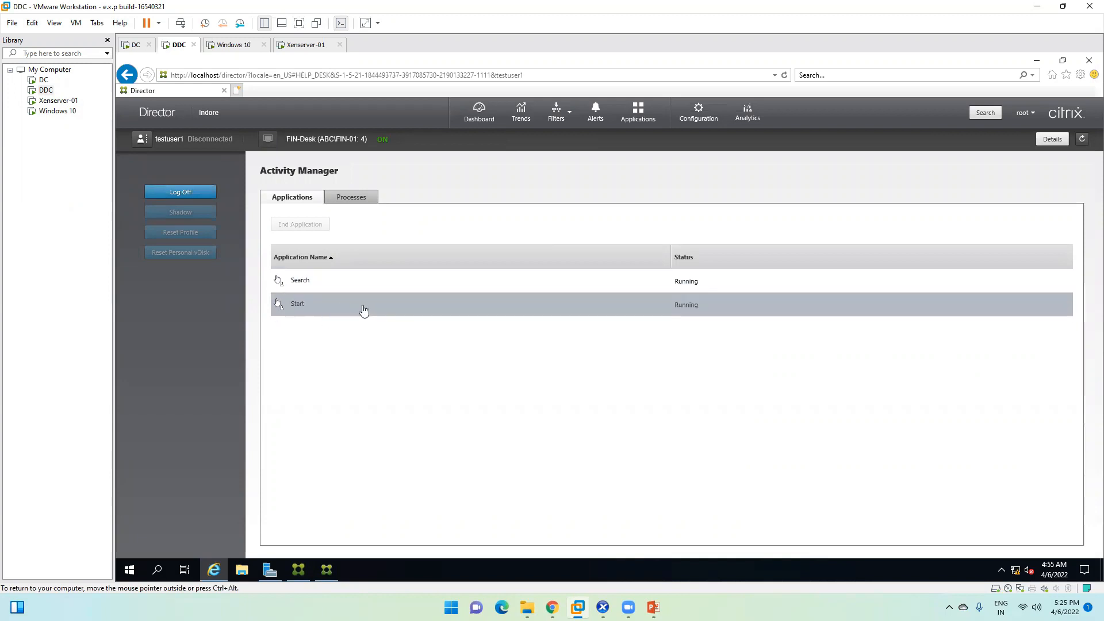
left_click(356, 197)
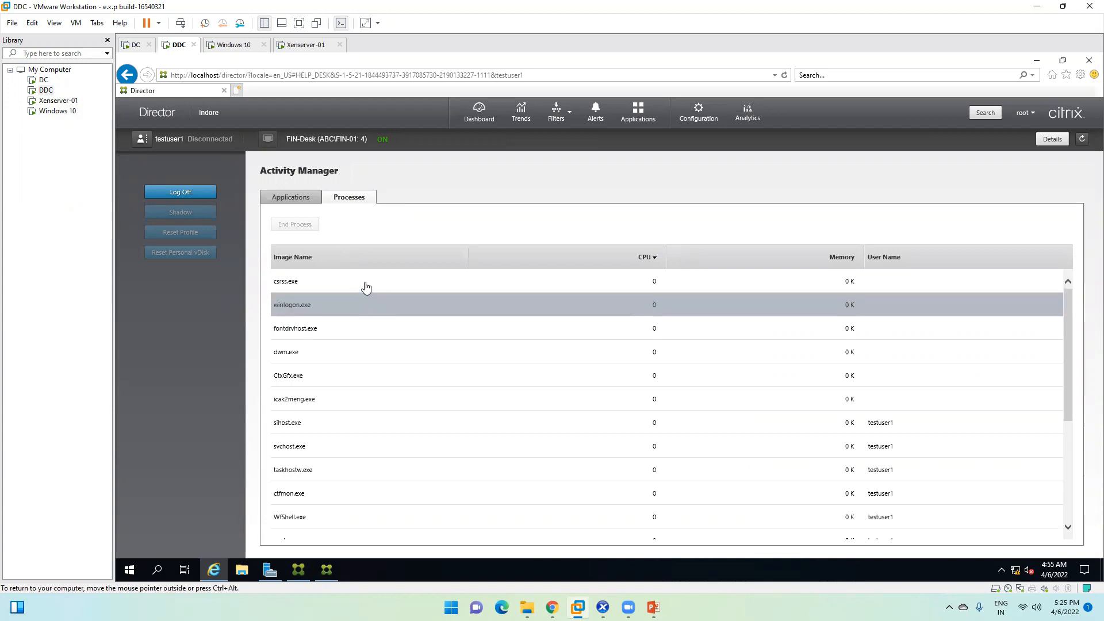
Step: Cycle through taskbar windows to bring the StoreFront logon page forward
left_click(603, 607)
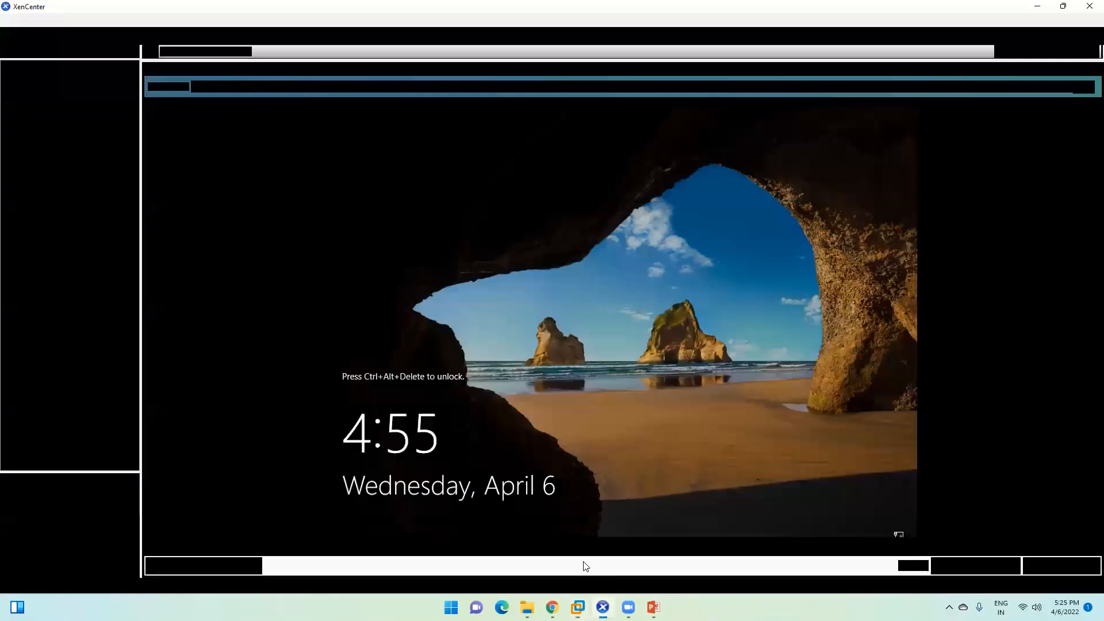
left_click(578, 608)
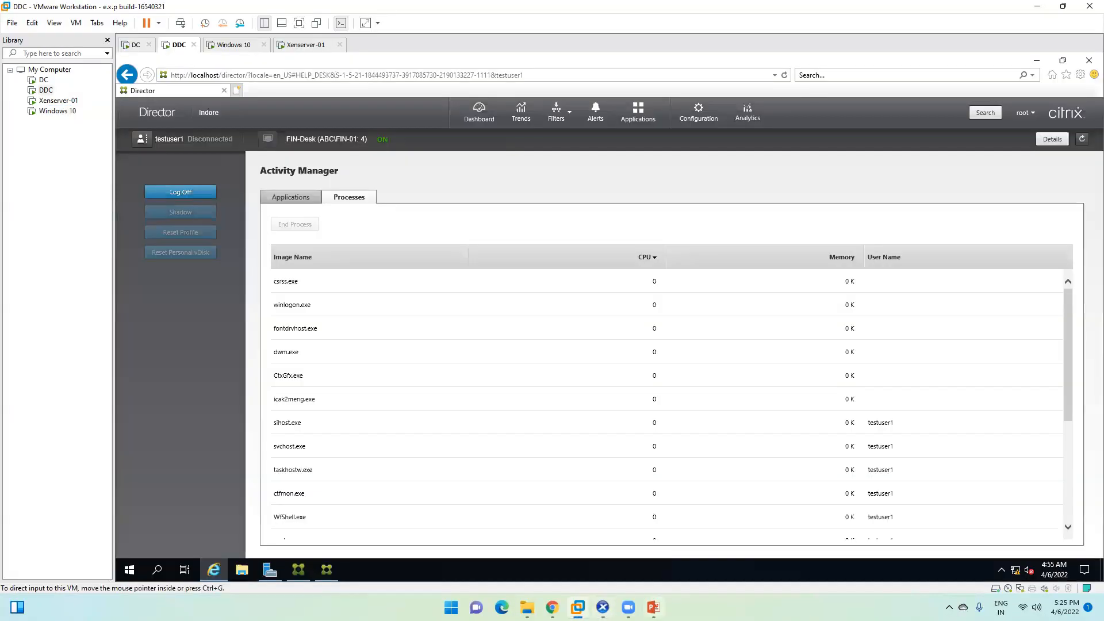
mouse_move(628, 607)
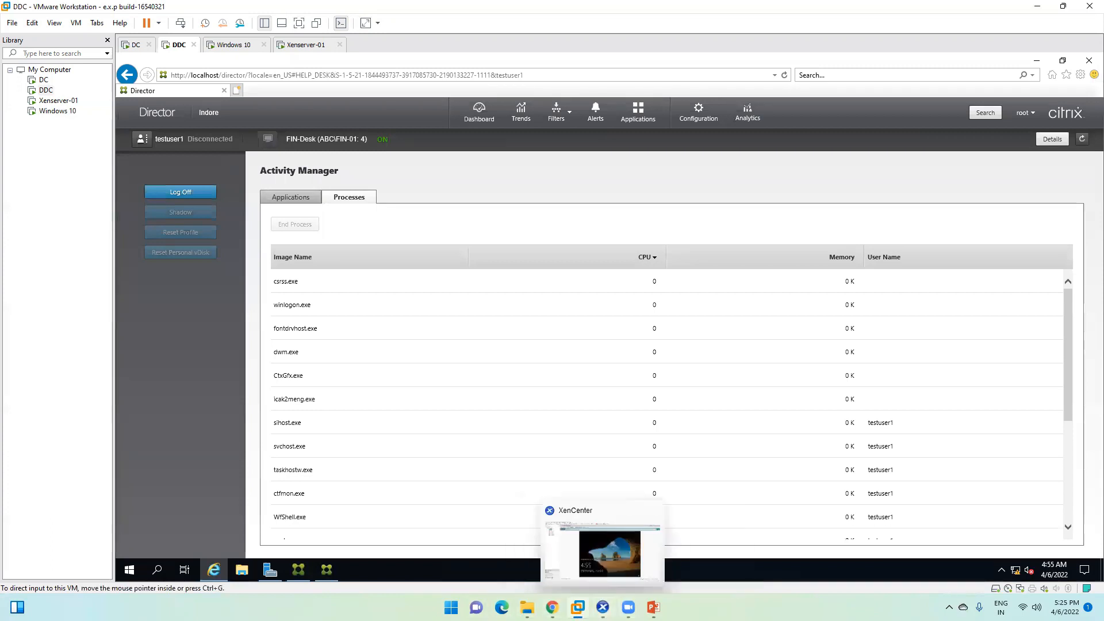
mouse_move(577, 605)
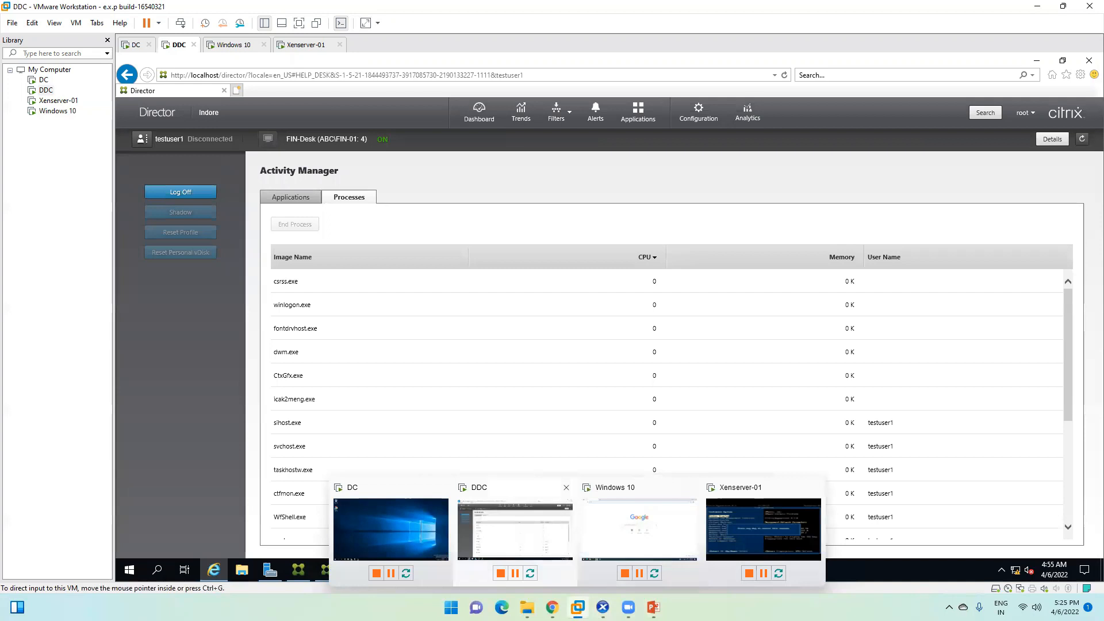
left_click(552, 608)
Step: Log on to StoreFront with the ABC domain test account and start FIN-Desk via the Workspace Launcher
left_click(533, 274)
type("t")
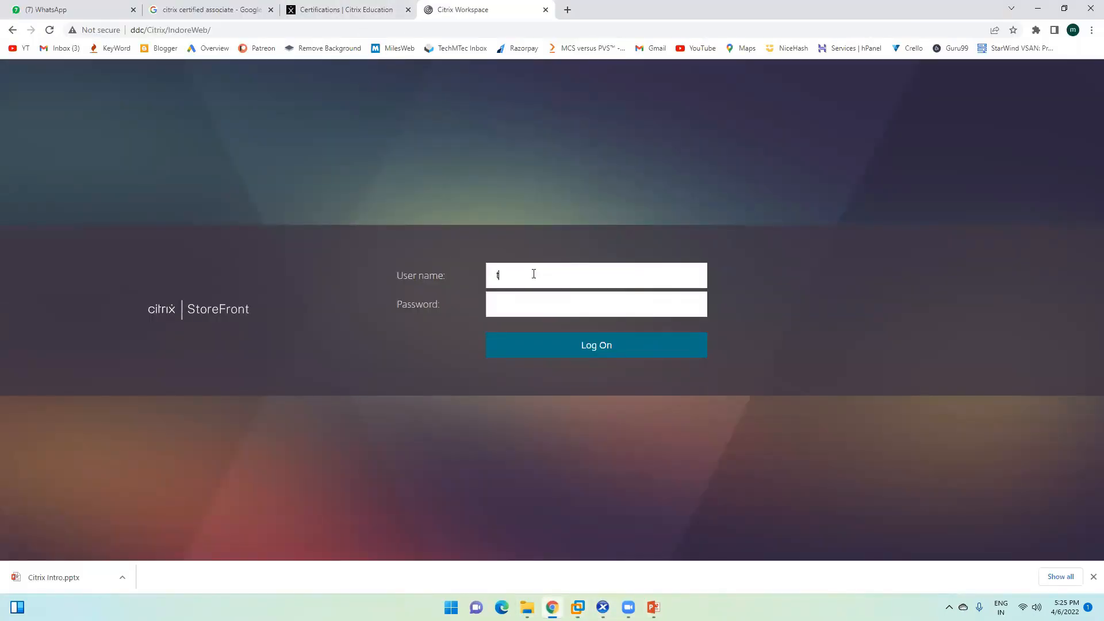
type("estuser")
type("1")
type("abc\\")
key("Tab")
key("Tab")
left_click(539, 305)
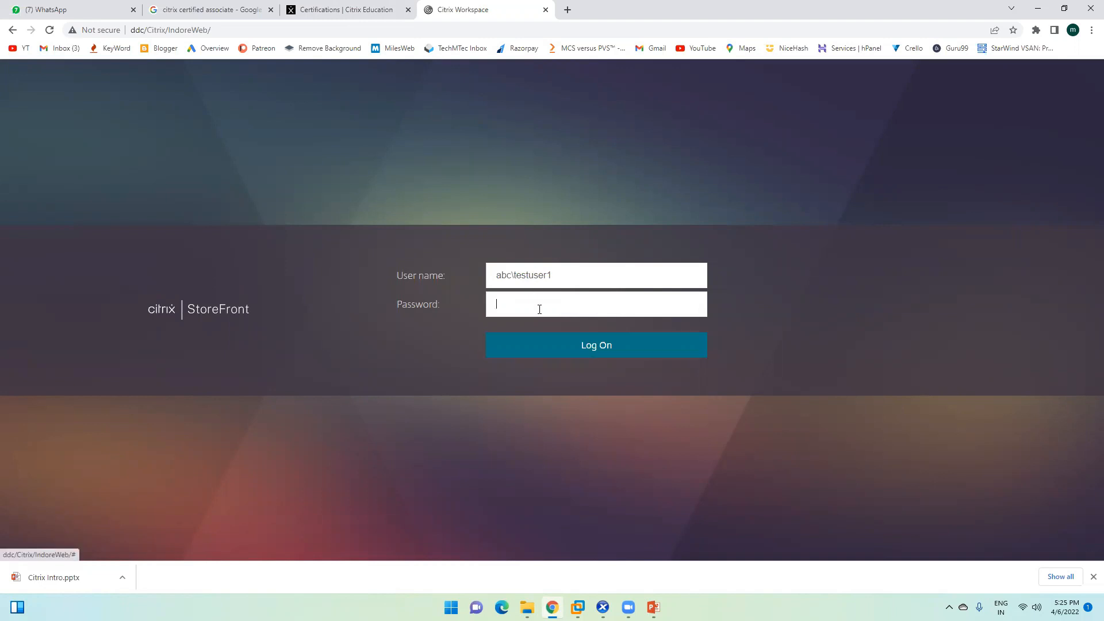
type("**********")
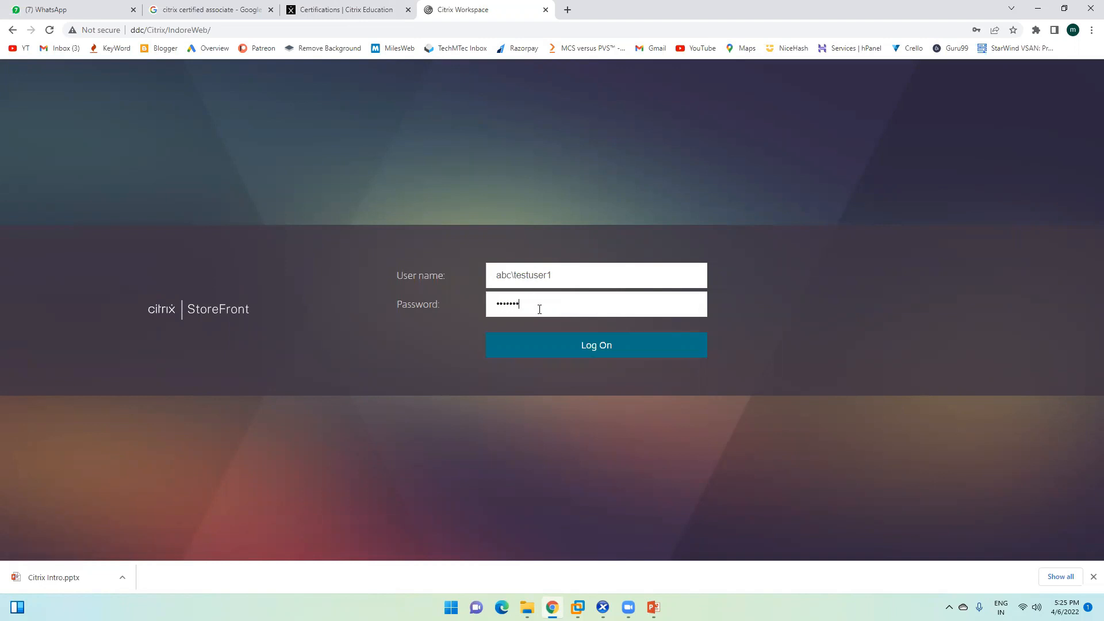
key("Return")
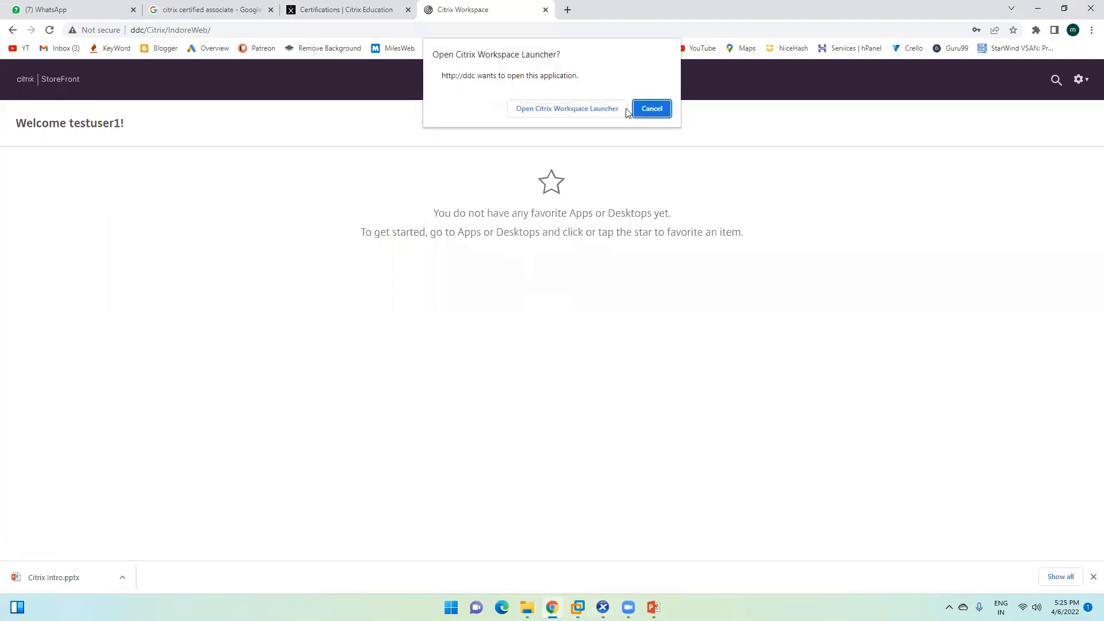
left_click(597, 108)
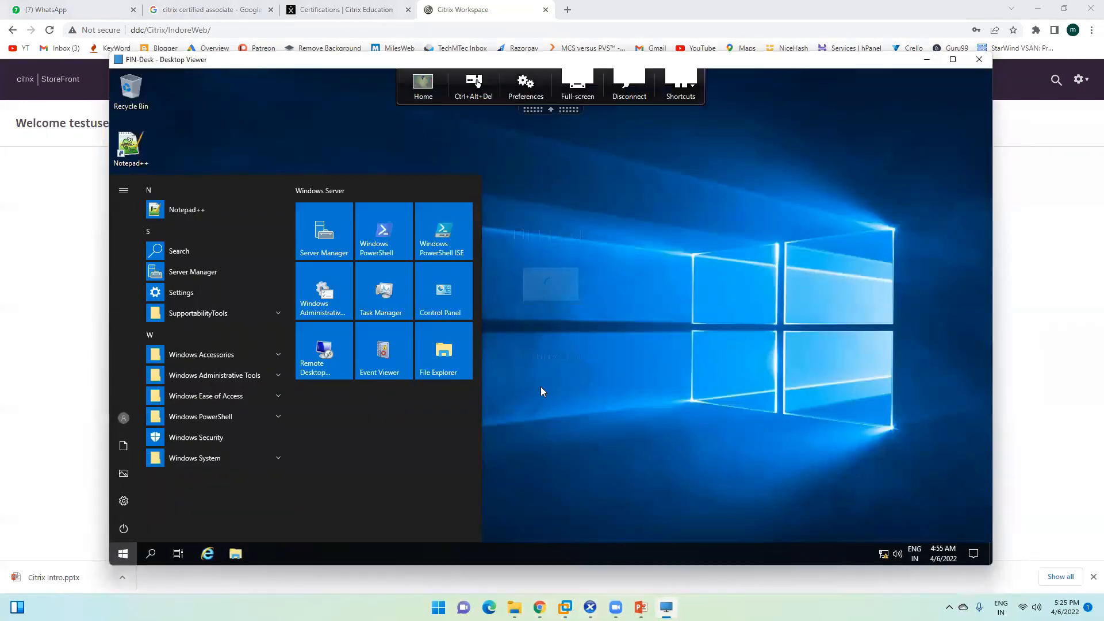
Step: Open Notepad++ on the FIN-Desk desktop, then return to the DDC machine from the taskbar preview
left_click(621, 312)
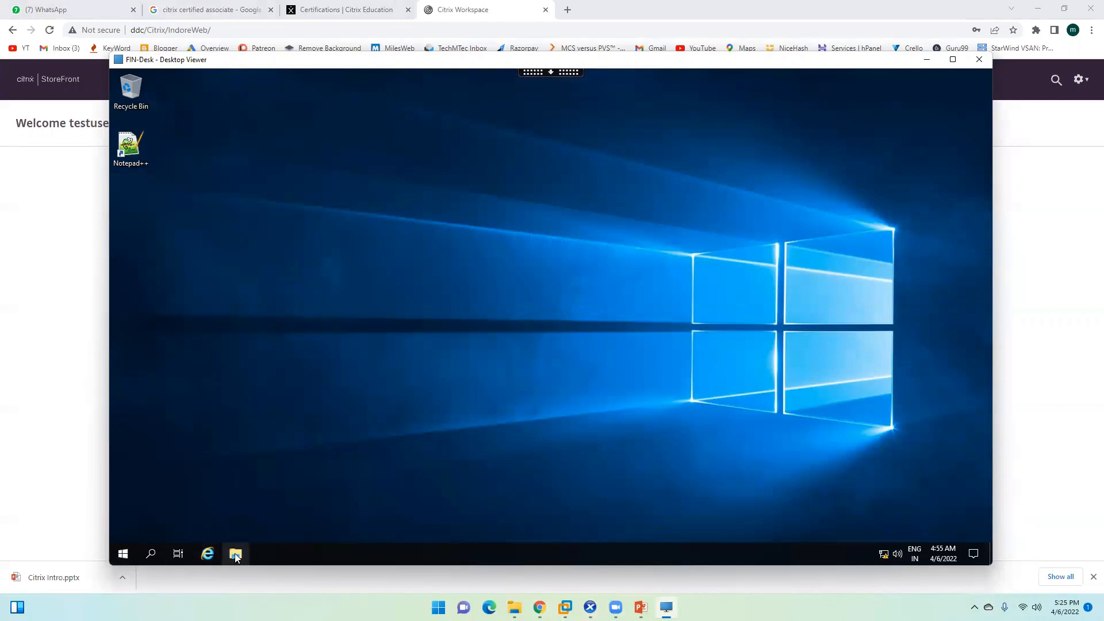
double_click(139, 151)
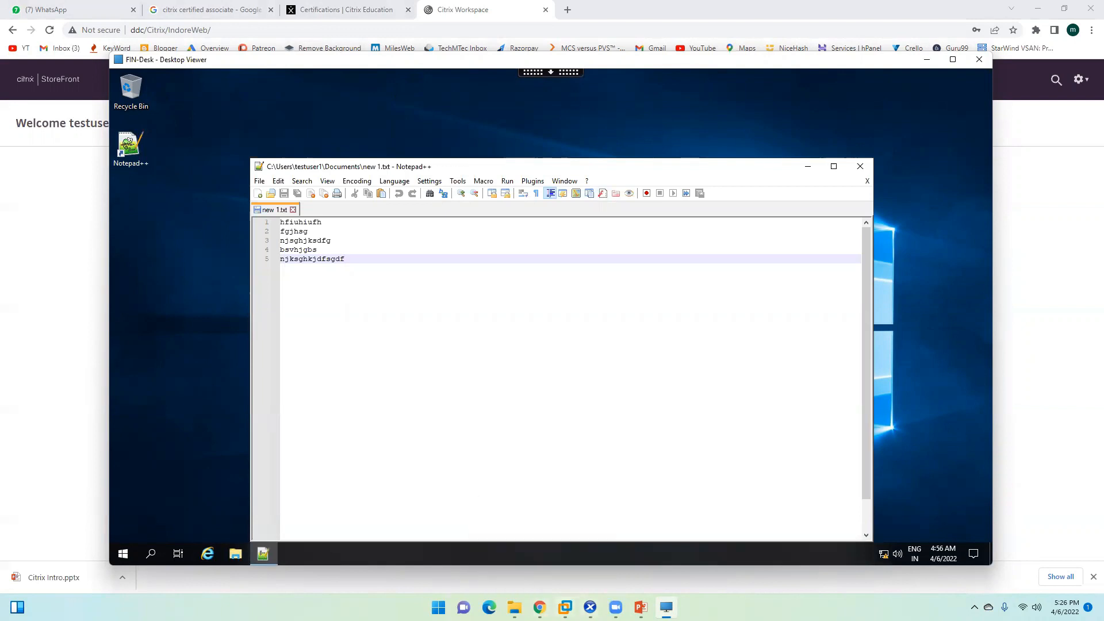
mouse_move(566, 608)
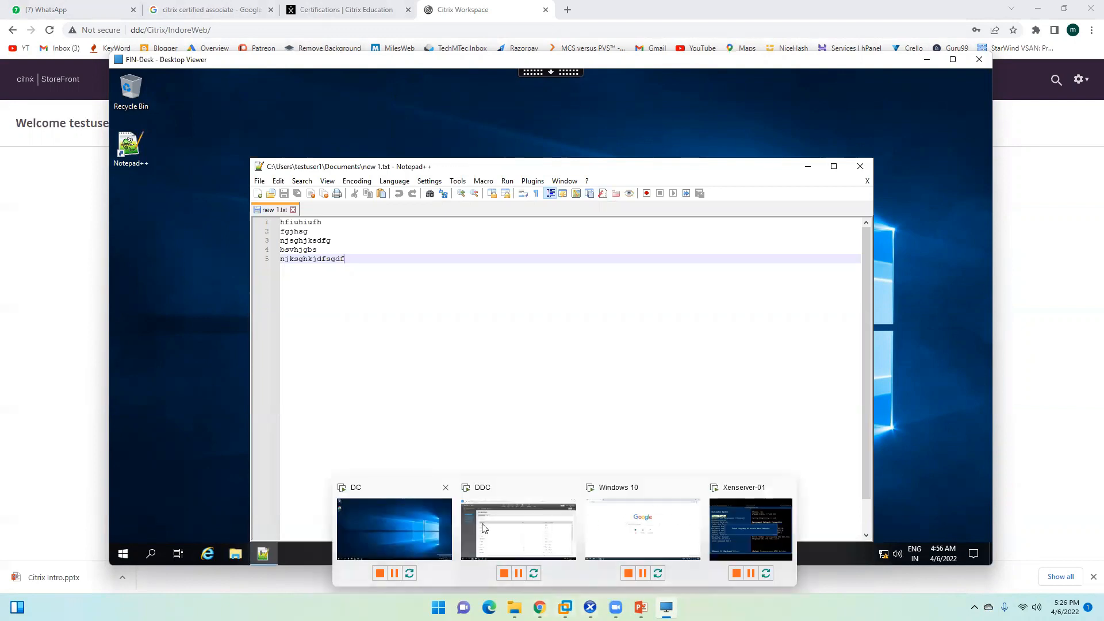
left_click(532, 521)
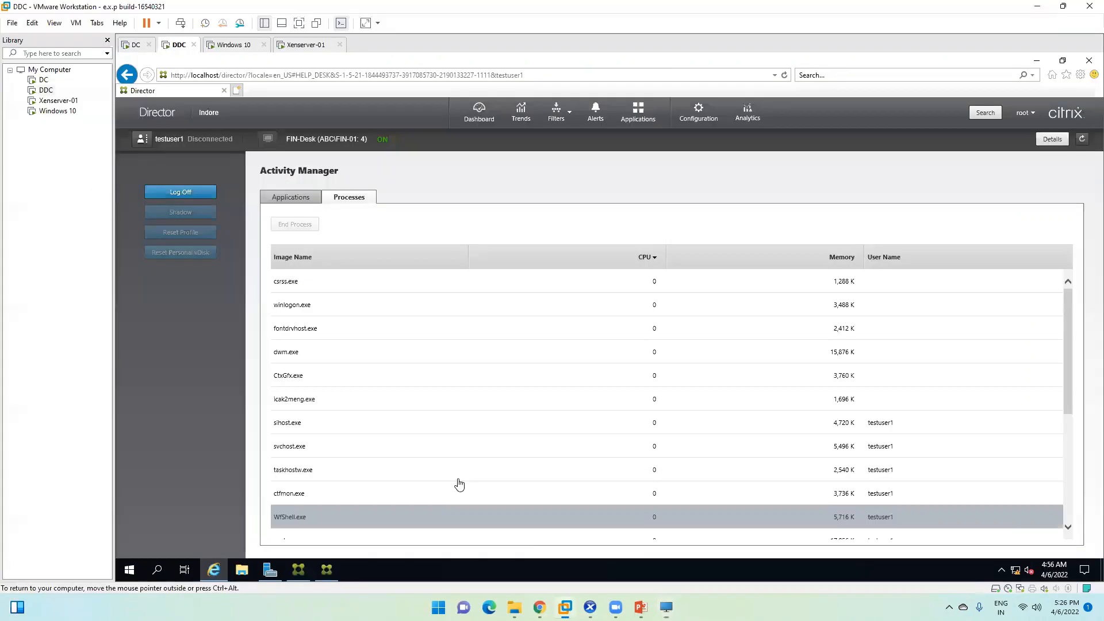
Step: View the session's applications, then sort its process list by memory usage
left_click(288, 196)
left_click(320, 281)
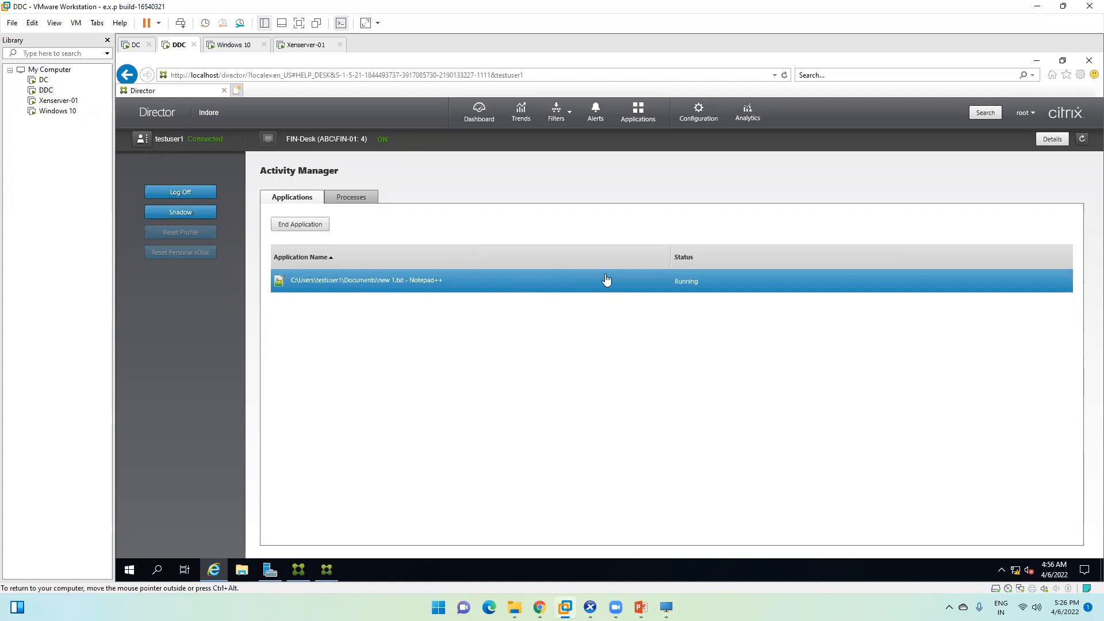
left_click(349, 197)
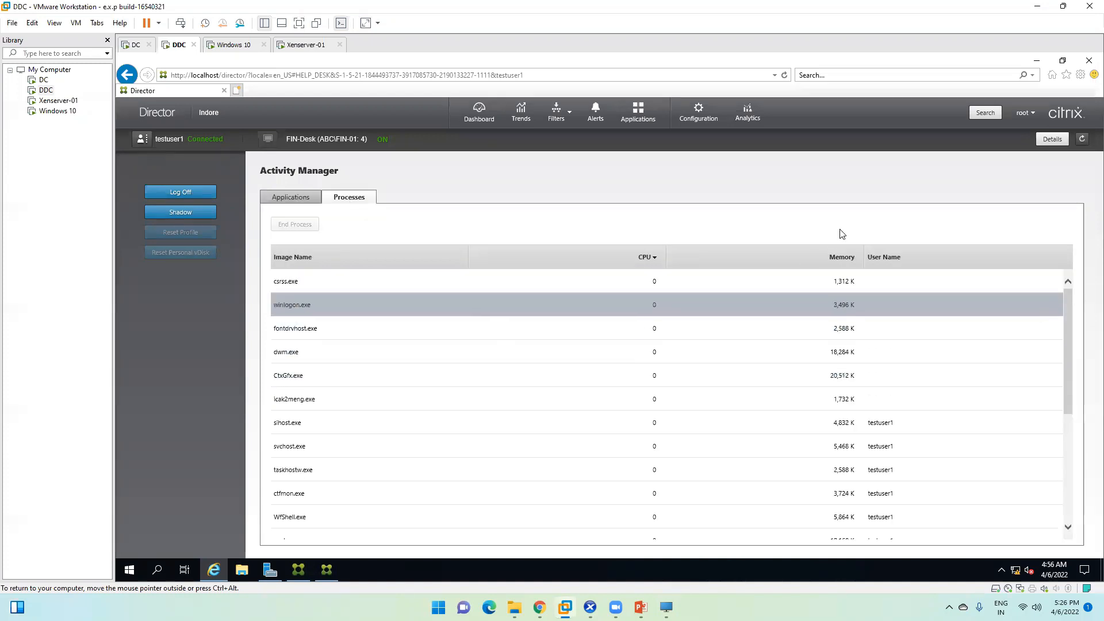
left_click(841, 257)
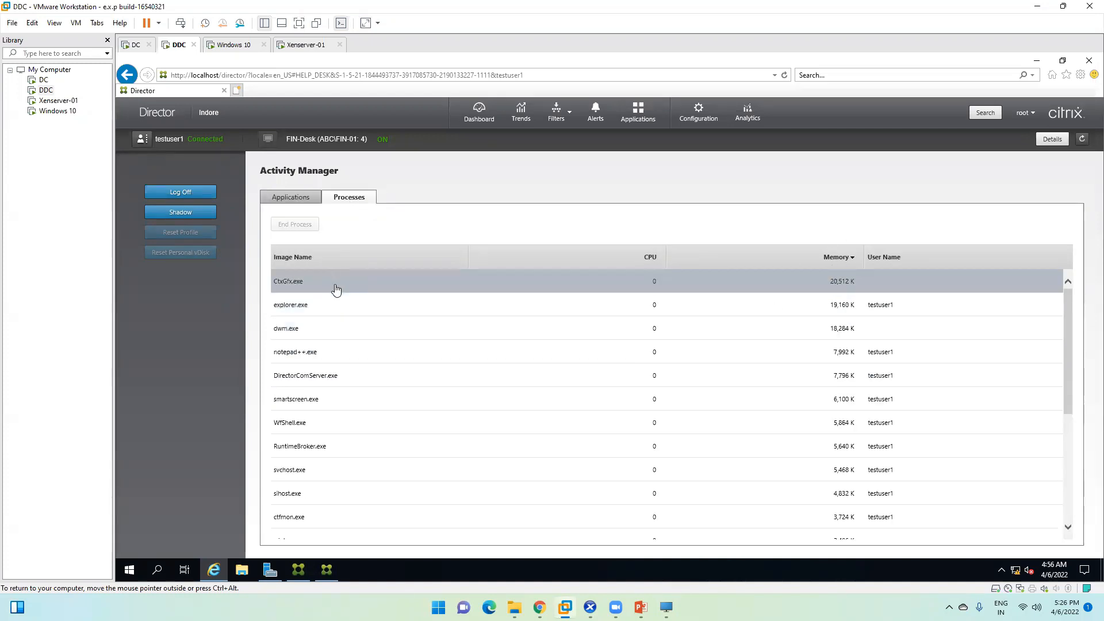
scroll(502, 345, "down", 4)
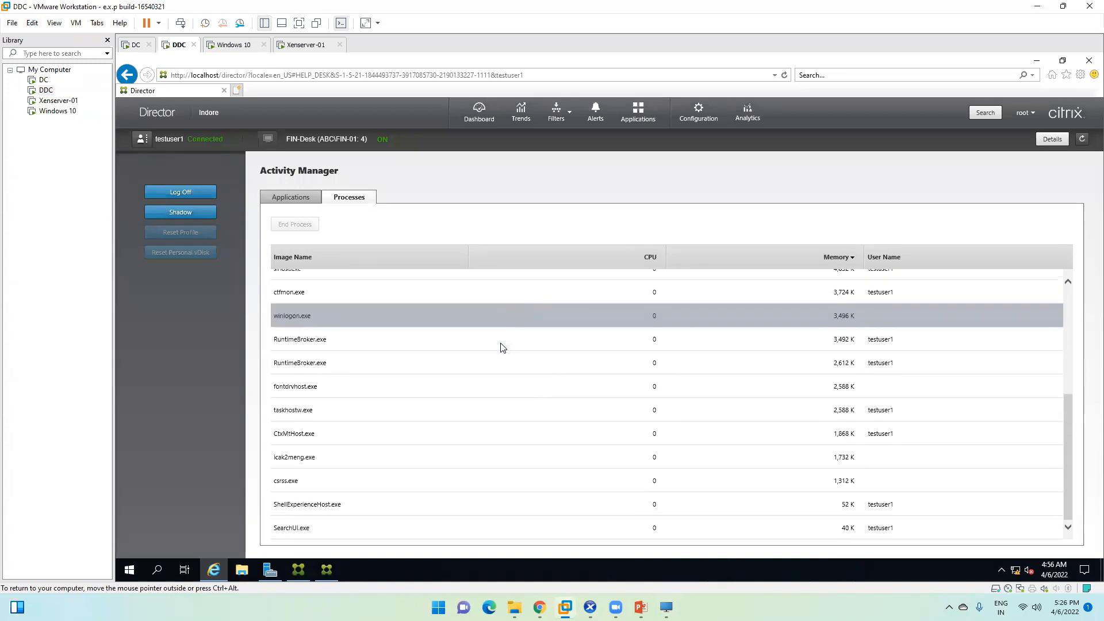
scroll(501, 349, "up", 4)
Step: End the Notepad++ application from the Applications list and bring up the FIN-Desk desktop
left_click(295, 195)
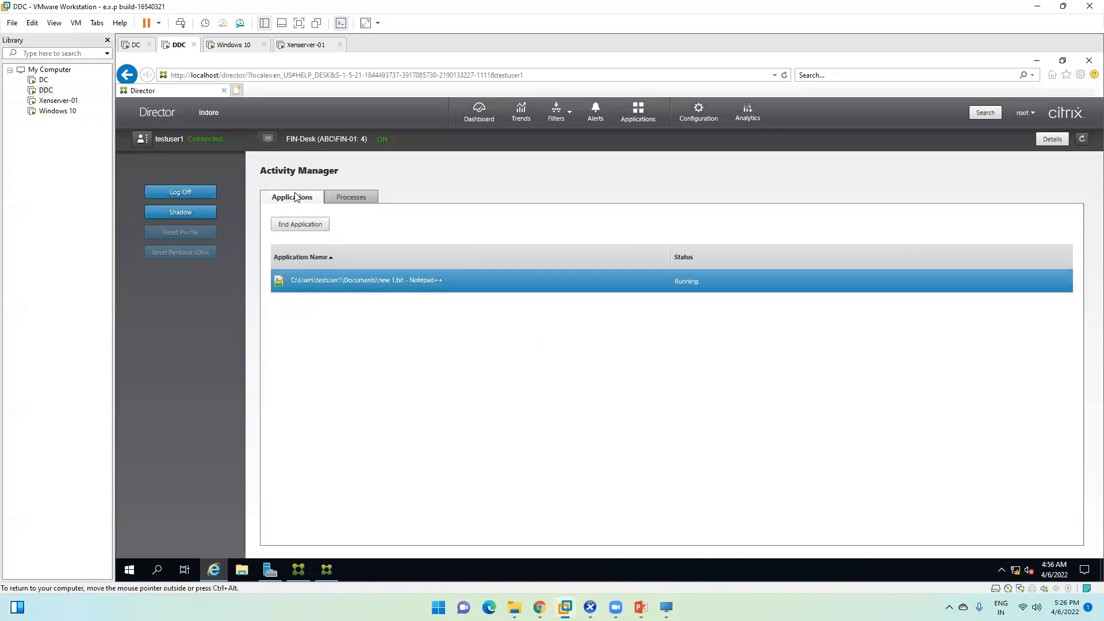
left_click(351, 195)
left_click(297, 196)
left_click(302, 226)
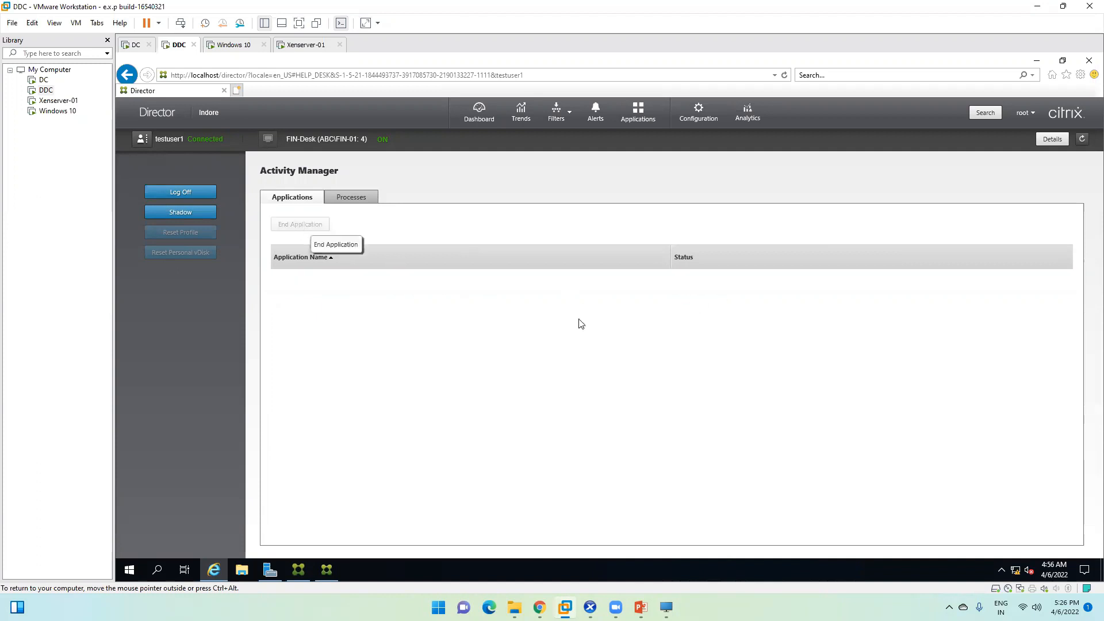
left_click(666, 607)
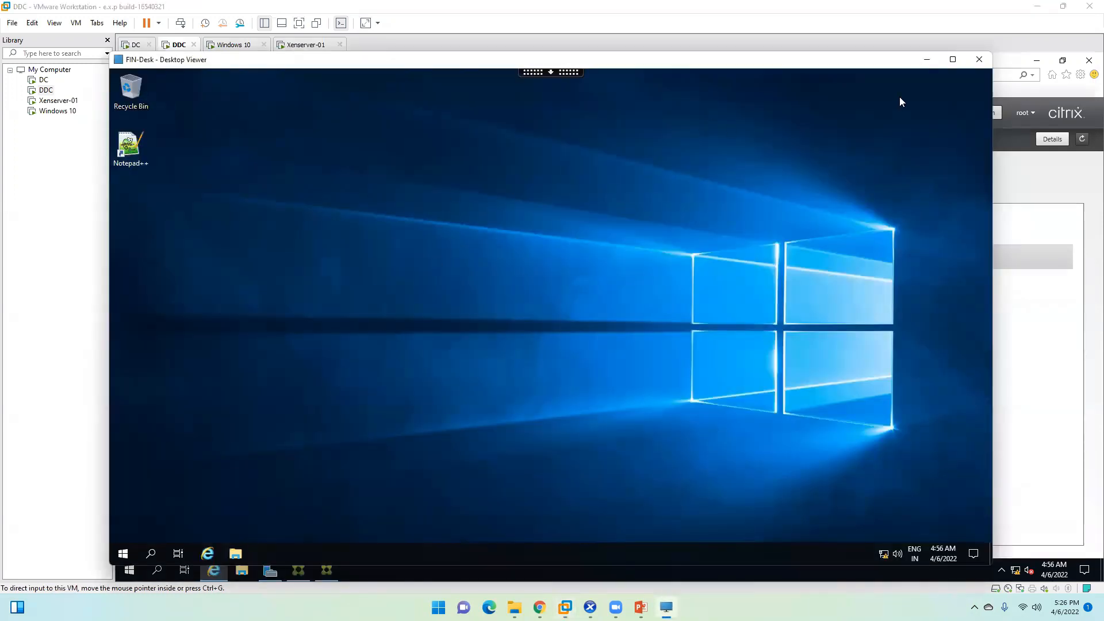
Step: Minimize FIN-Desk, start Shadow on the user's session in Director, and return to the DDC VM
left_click(927, 59)
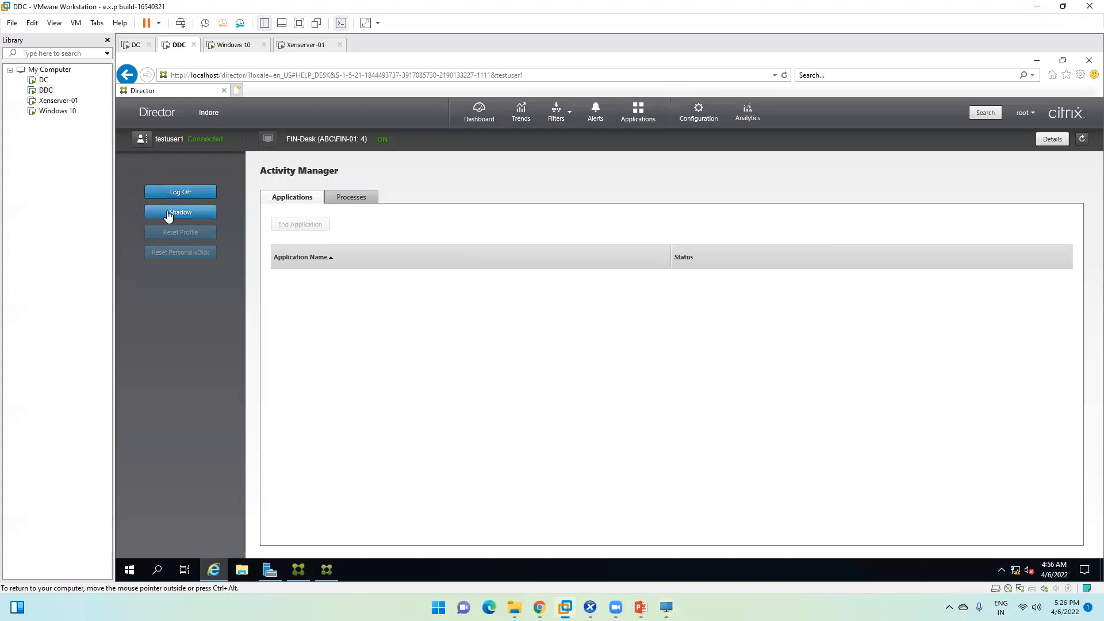
left_click(168, 214)
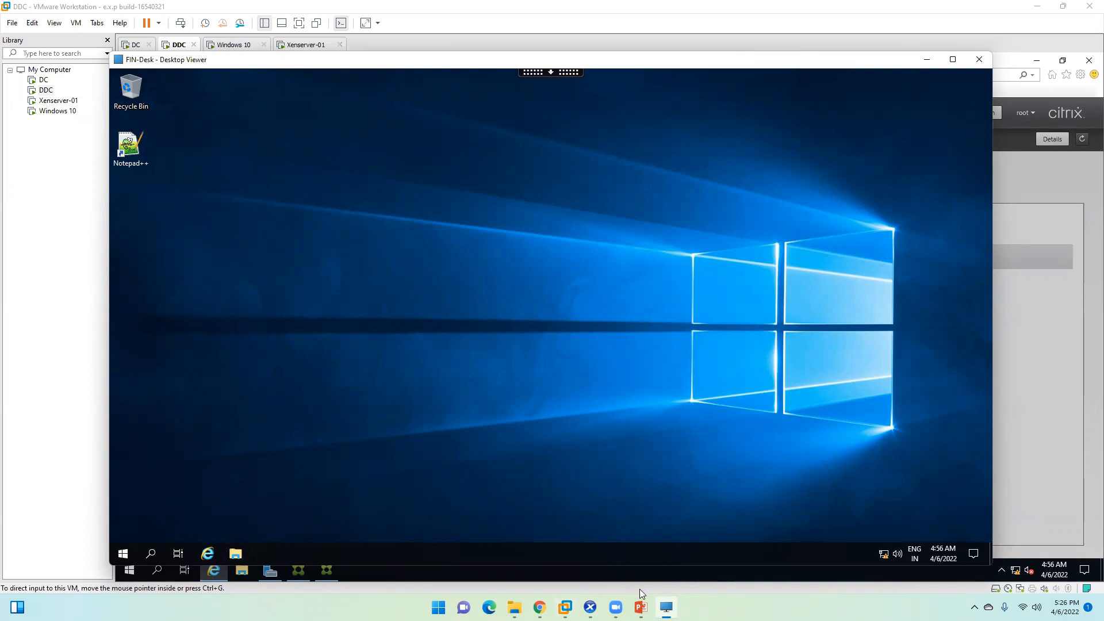
mouse_move(565, 607)
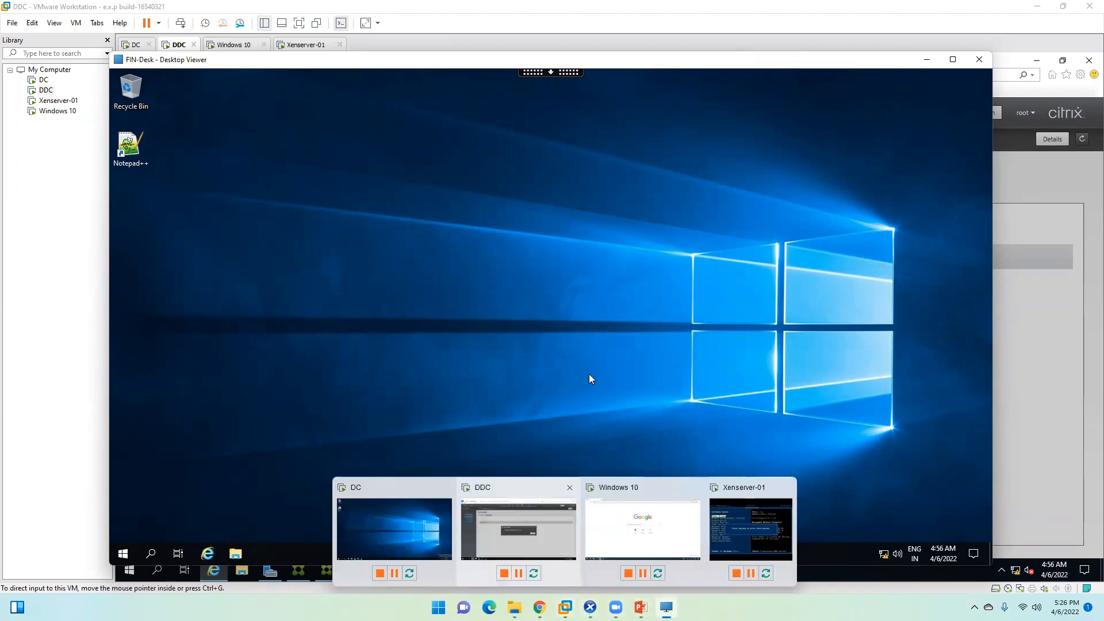
left_click(520, 516)
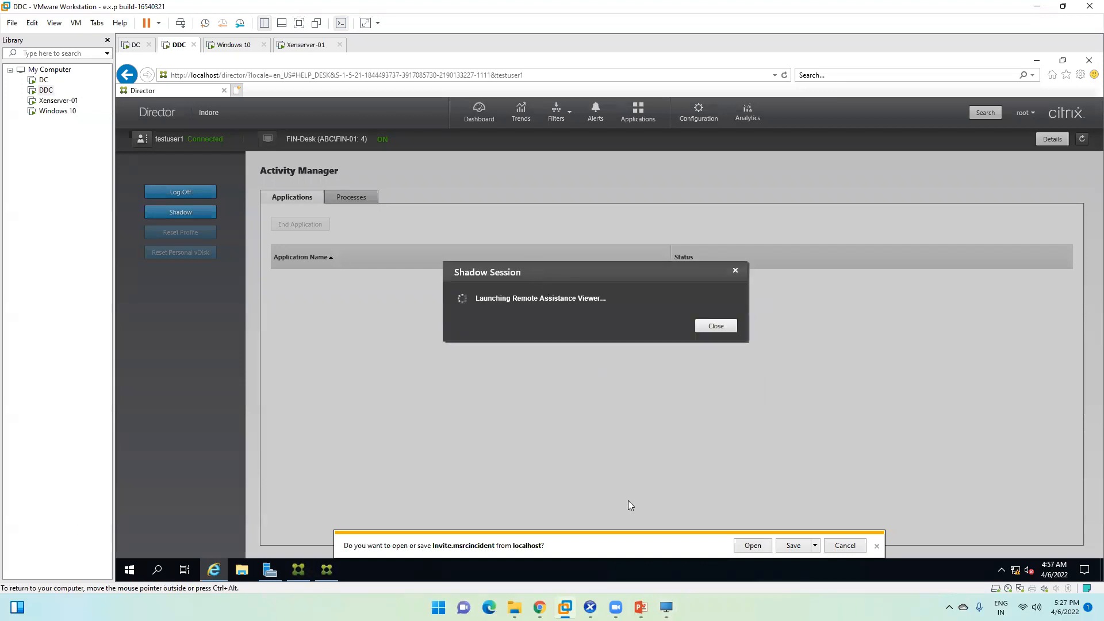
Step: Open the downloaded invite.msrcincident with Default Host Application and dismiss the unshared folder error
left_click(755, 546)
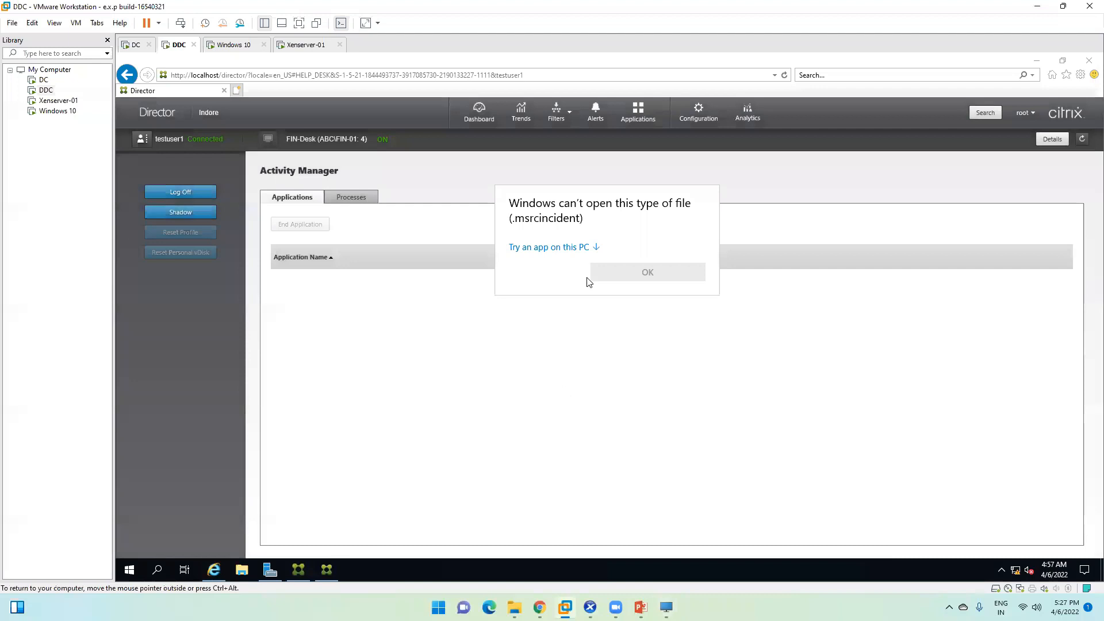
left_click(581, 250)
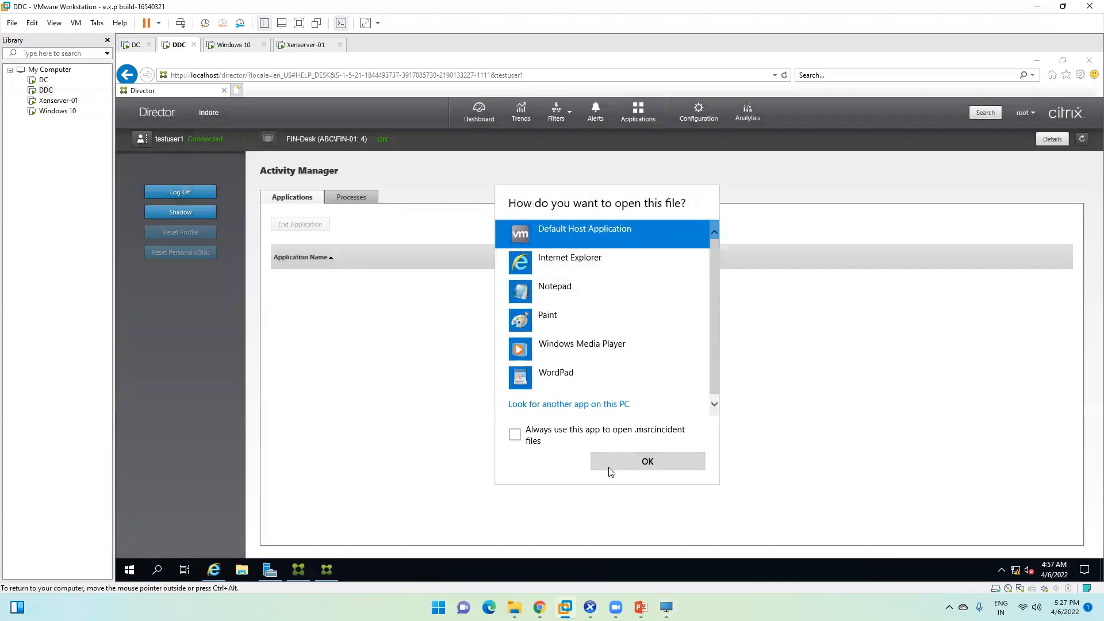
left_click(515, 435)
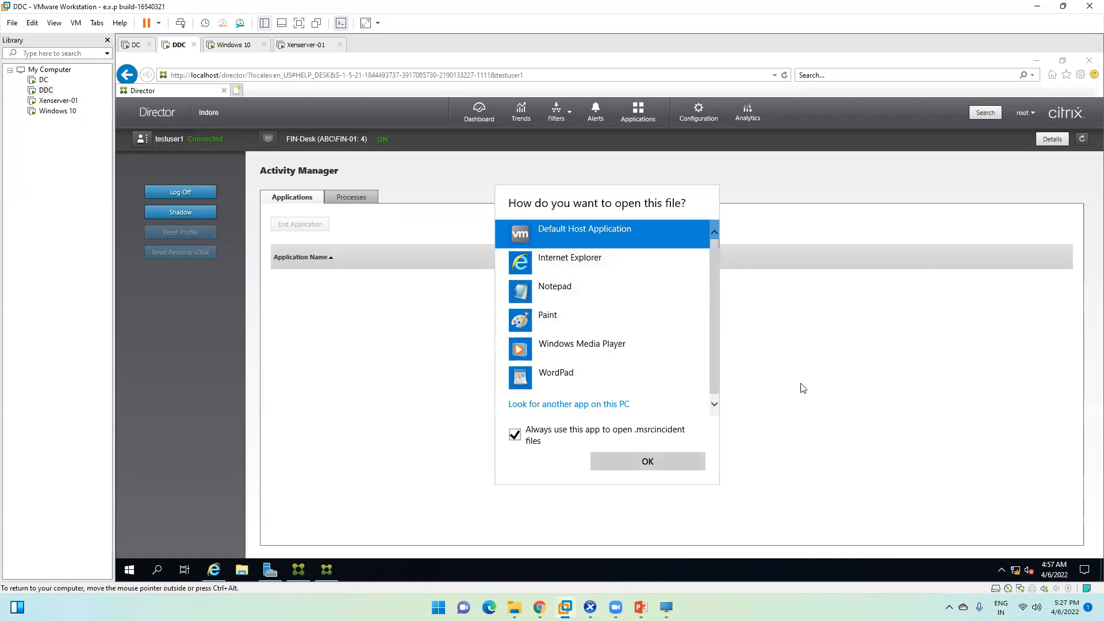
left_click(659, 464)
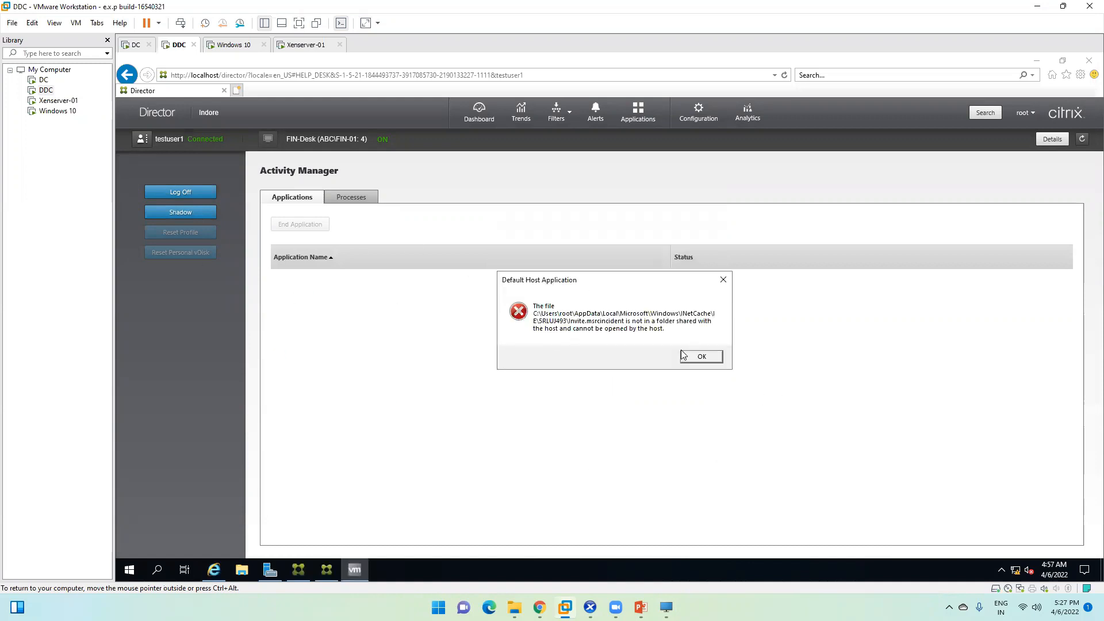
left_click(701, 357)
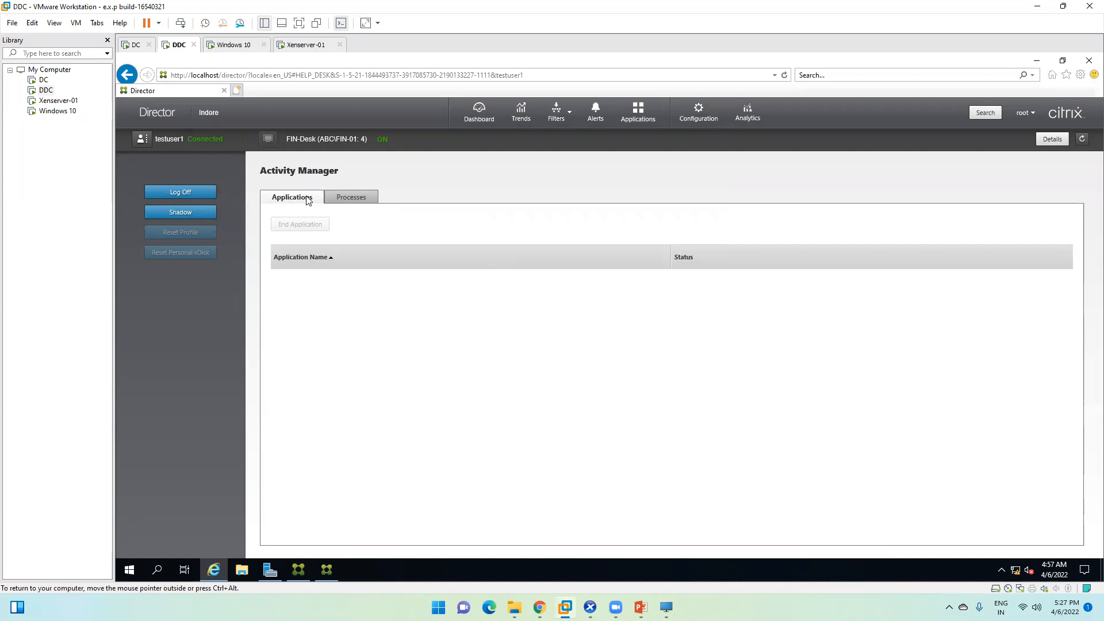
Step: Retry shadowing twice, close both failure messages, and select the first Remote Assistance entry
left_click(187, 214)
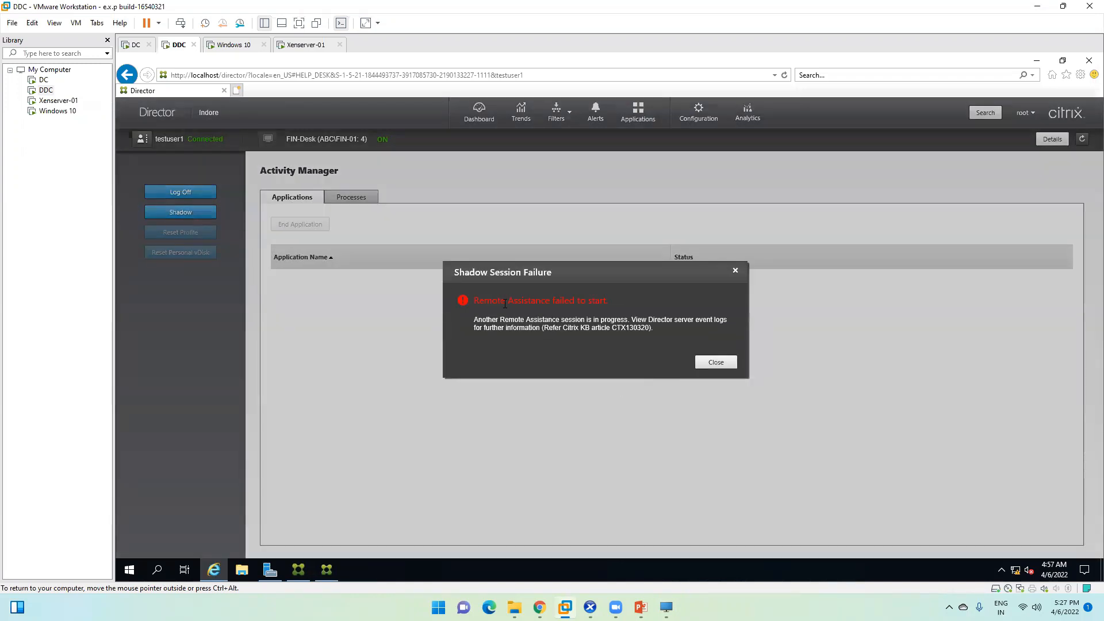
left_click(715, 362)
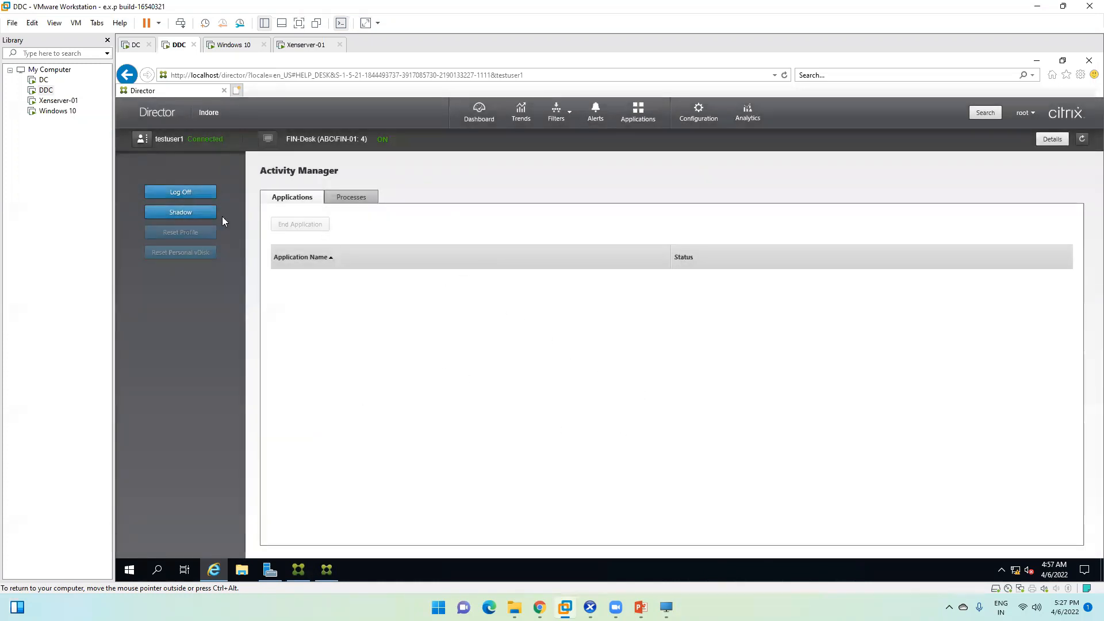
left_click(199, 212)
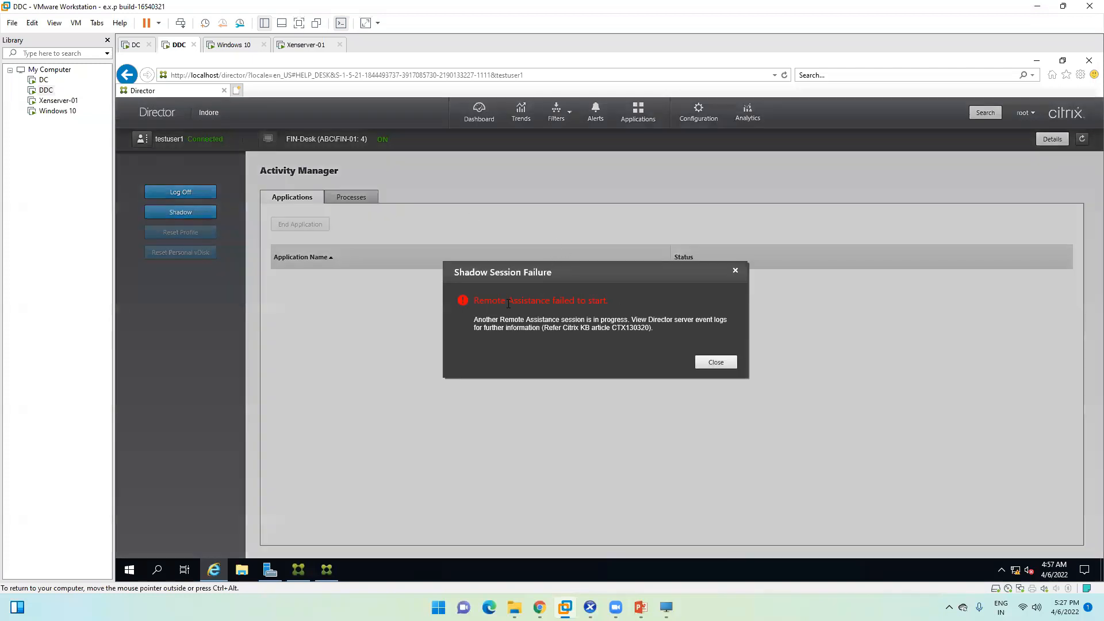
left_click_drag(495, 303, 603, 303)
left_click(608, 302)
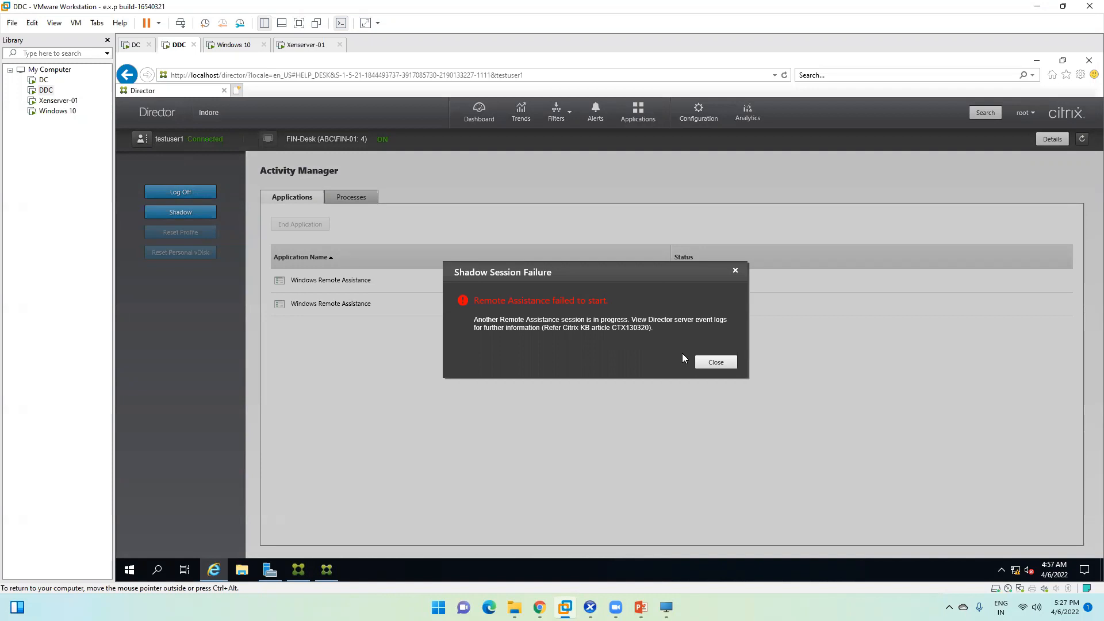
left_click(713, 362)
left_click(419, 288)
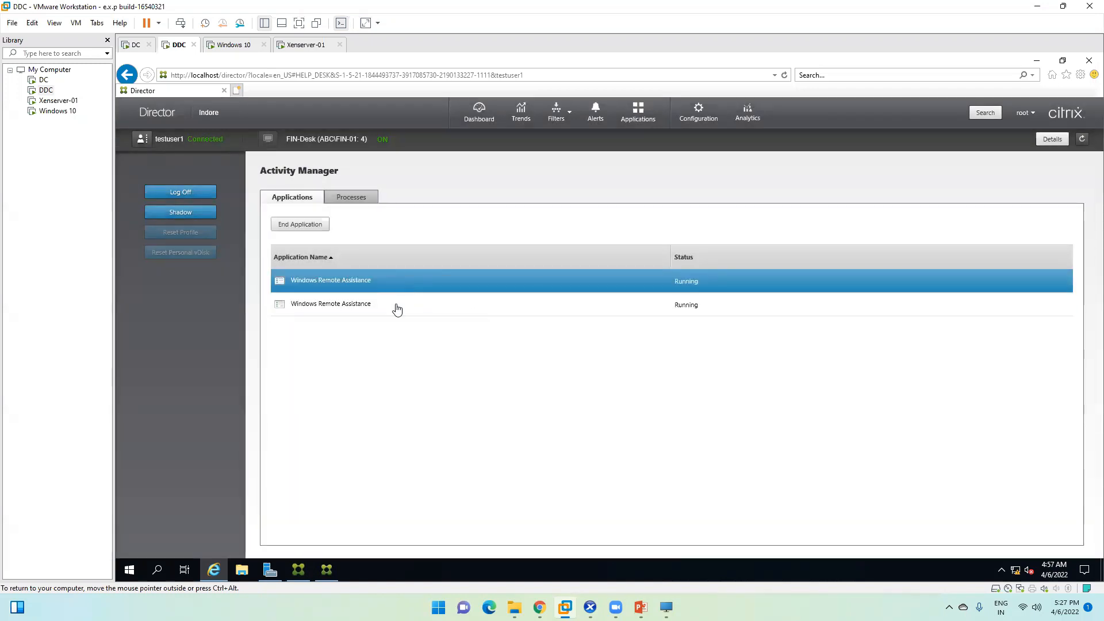
Step: Dismiss both Windows Remote Assistance notices on FIN-Desk, then minimize the viewer to reach Director
left_click(395, 306)
left_click(666, 608)
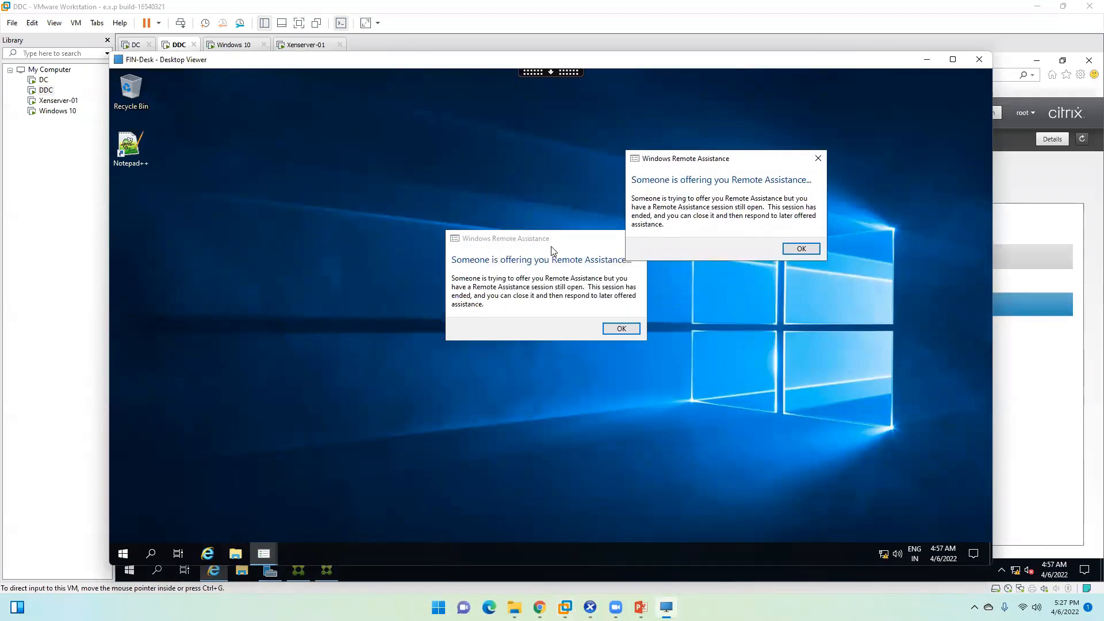
left_click_drag(539, 237, 382, 219)
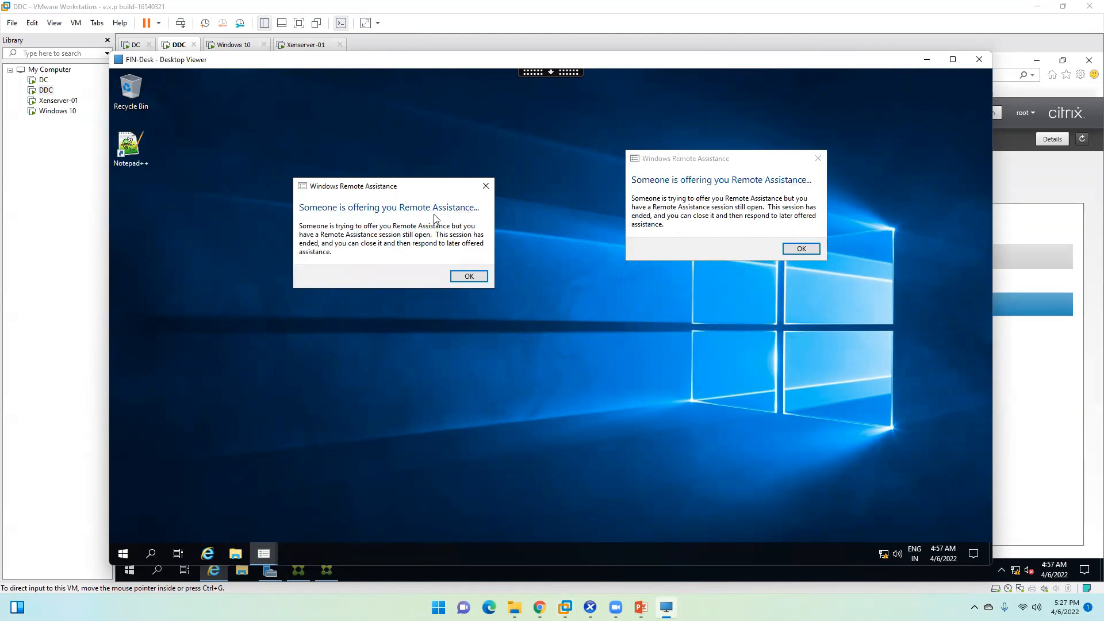
left_click(469, 277)
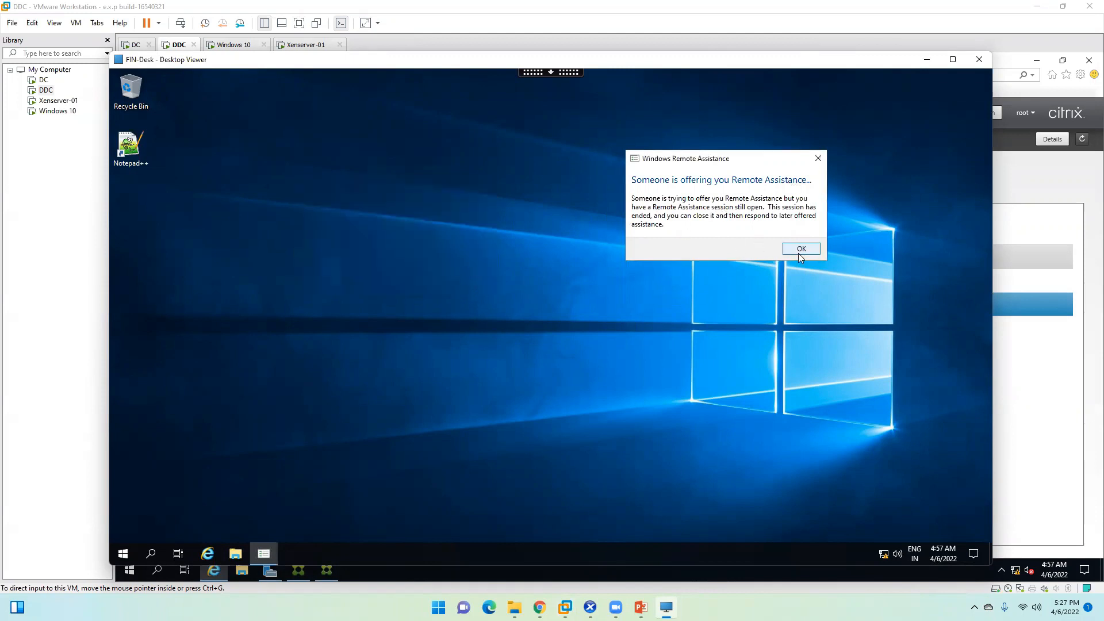
left_click_drag(682, 153, 538, 174)
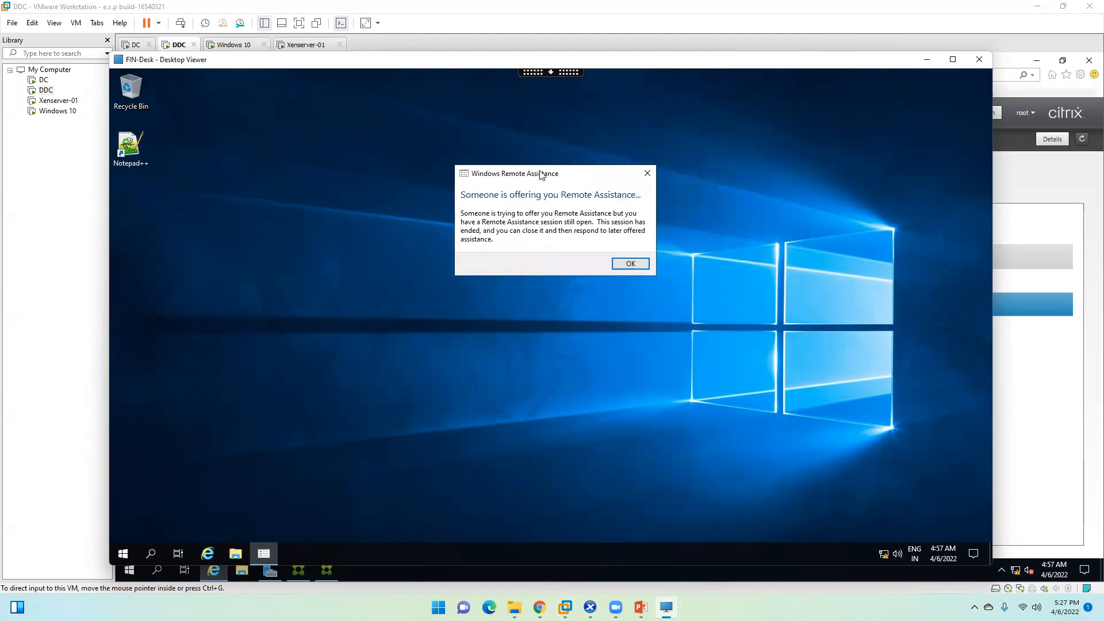
left_click(618, 264)
left_click(924, 60)
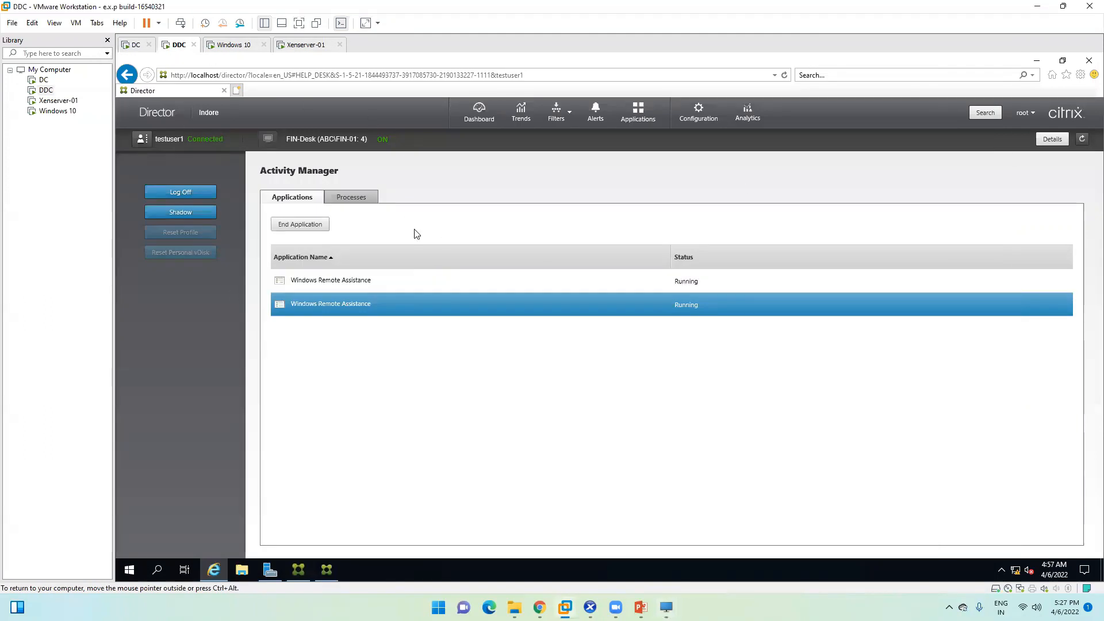
Step: Check the Remote Assistance entries and refresh the session's Processes list, then reveal Citrix Studio
left_click(368, 285)
left_click(371, 302)
left_click(375, 281)
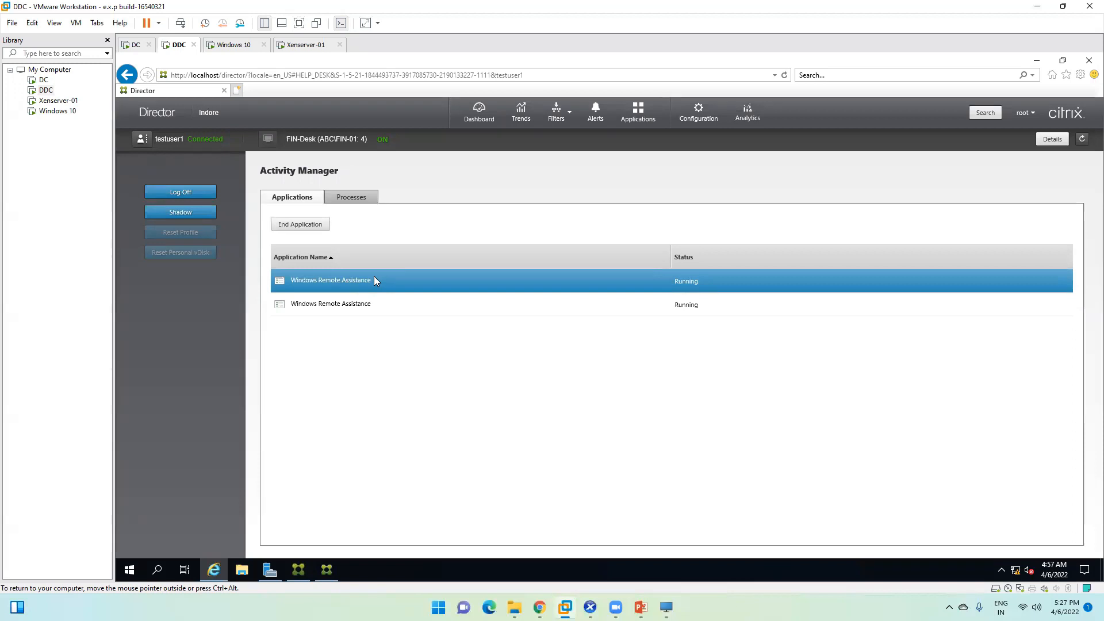
left_click(352, 197)
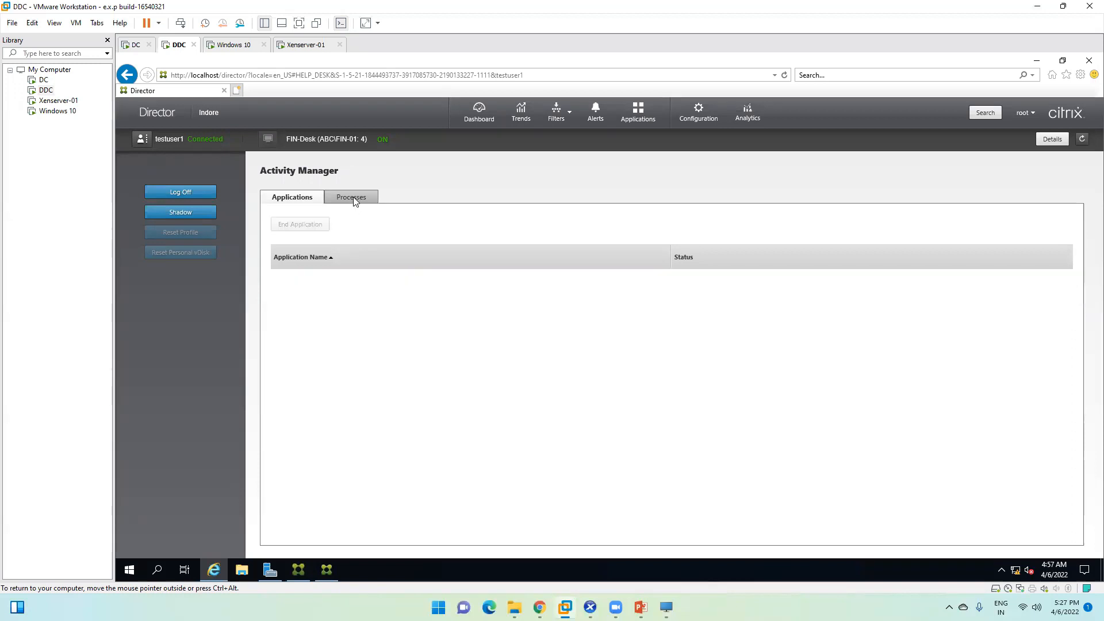
left_click(276, 197)
left_click(352, 197)
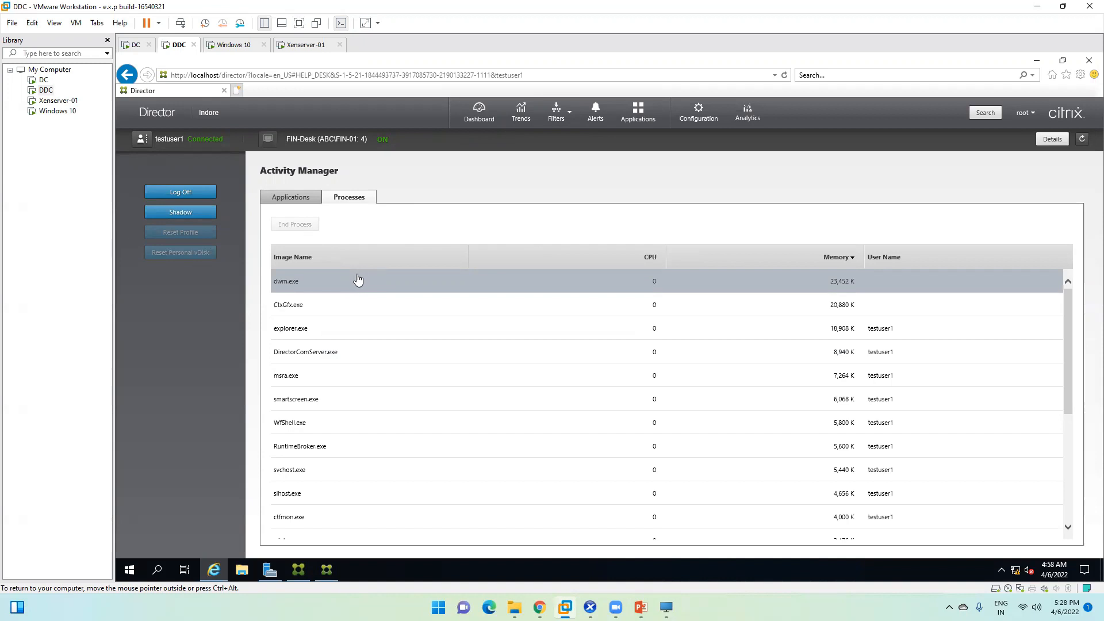
left_click(294, 201)
left_click(347, 203)
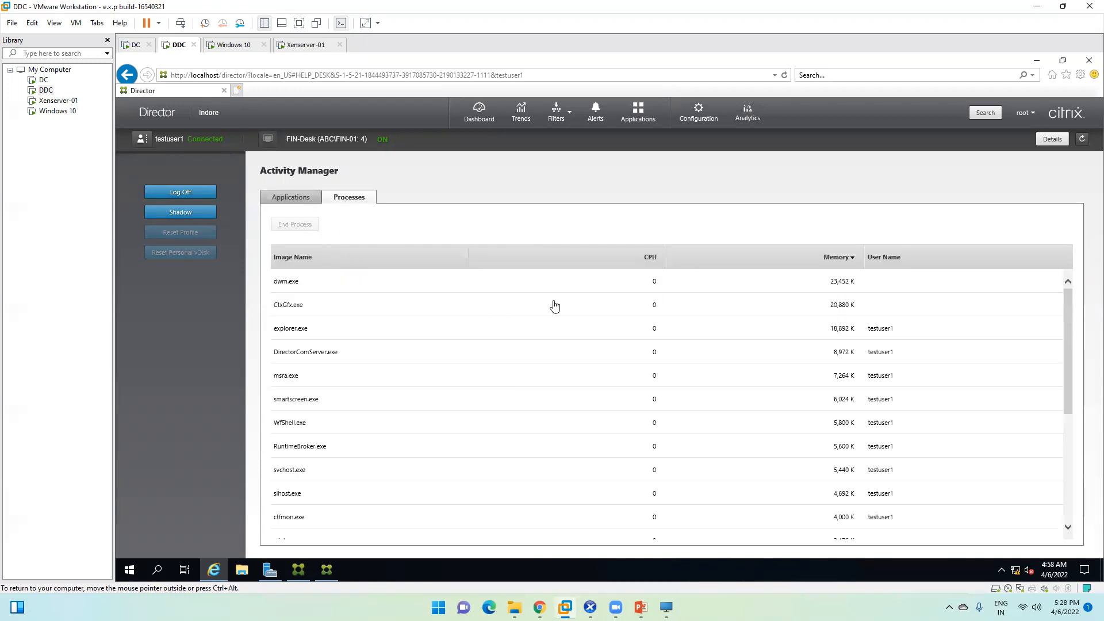
left_click(1037, 60)
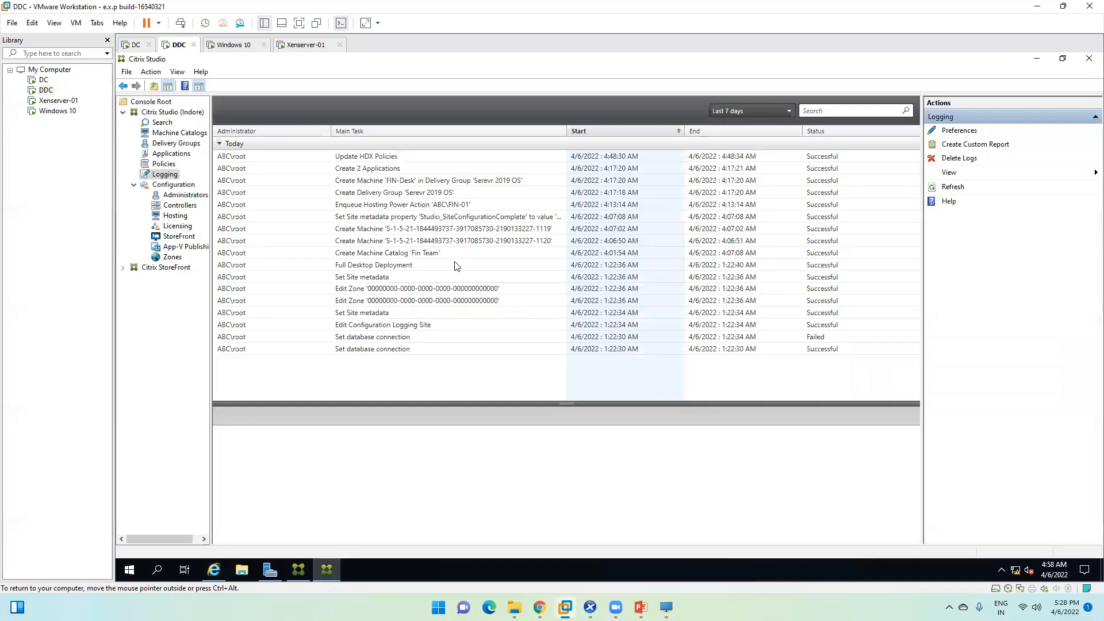
Step: Inspect the Create Machine log entry's details, then open Director's Applications dashboard
left_click(288, 241)
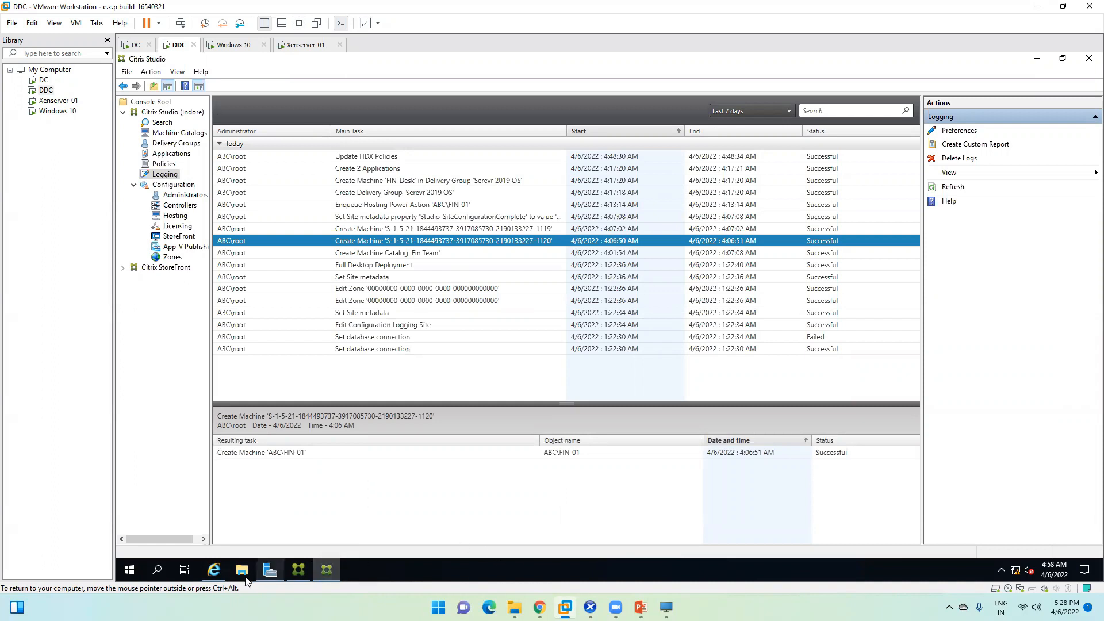
left_click(214, 569)
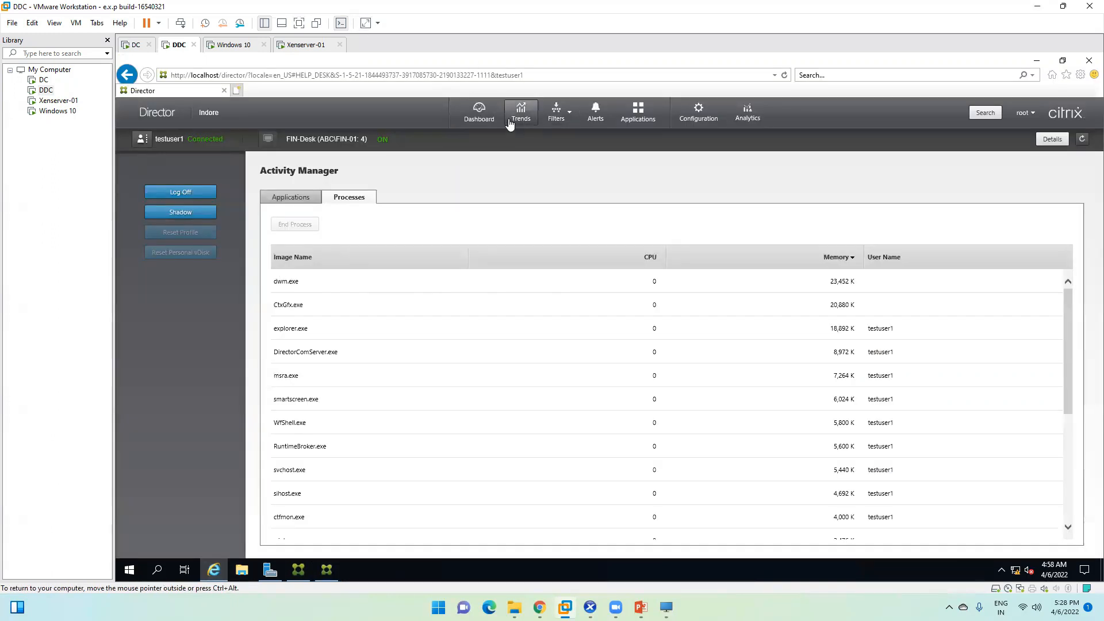
left_click(638, 111)
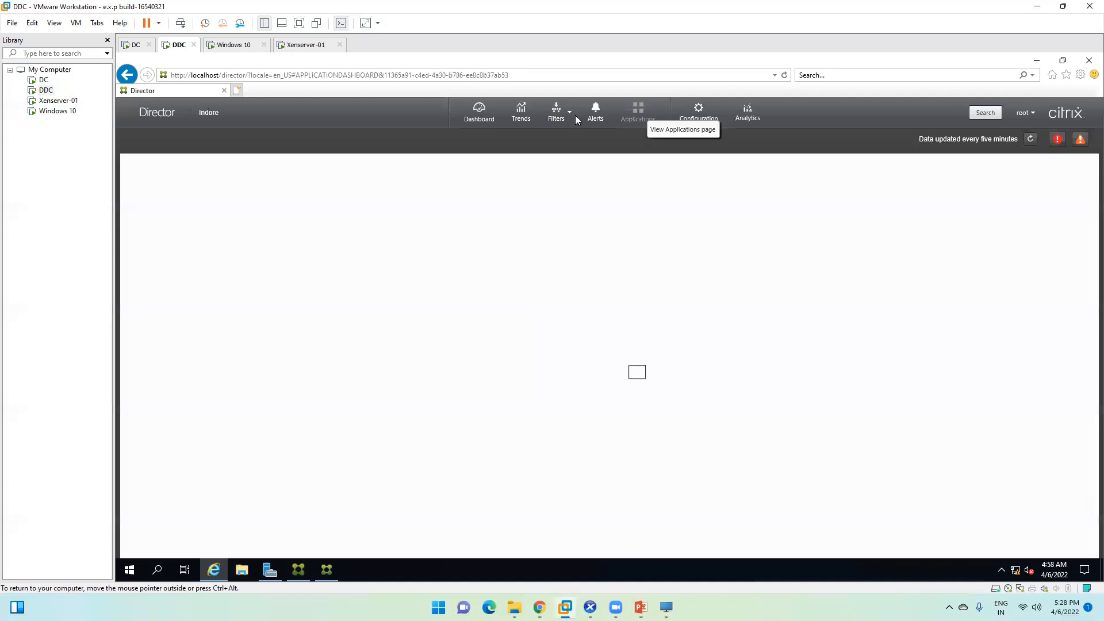
Step: Open ABC\FIN-01's details from the All Machines Multi-session list
left_click(557, 115)
mouse_move(566, 138)
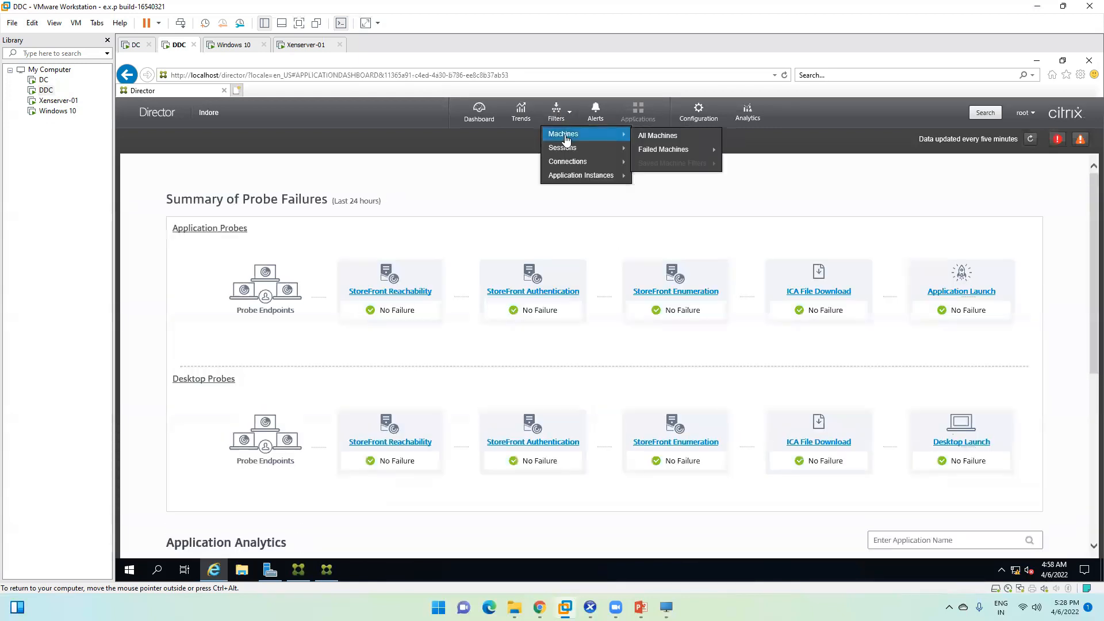
left_click(661, 138)
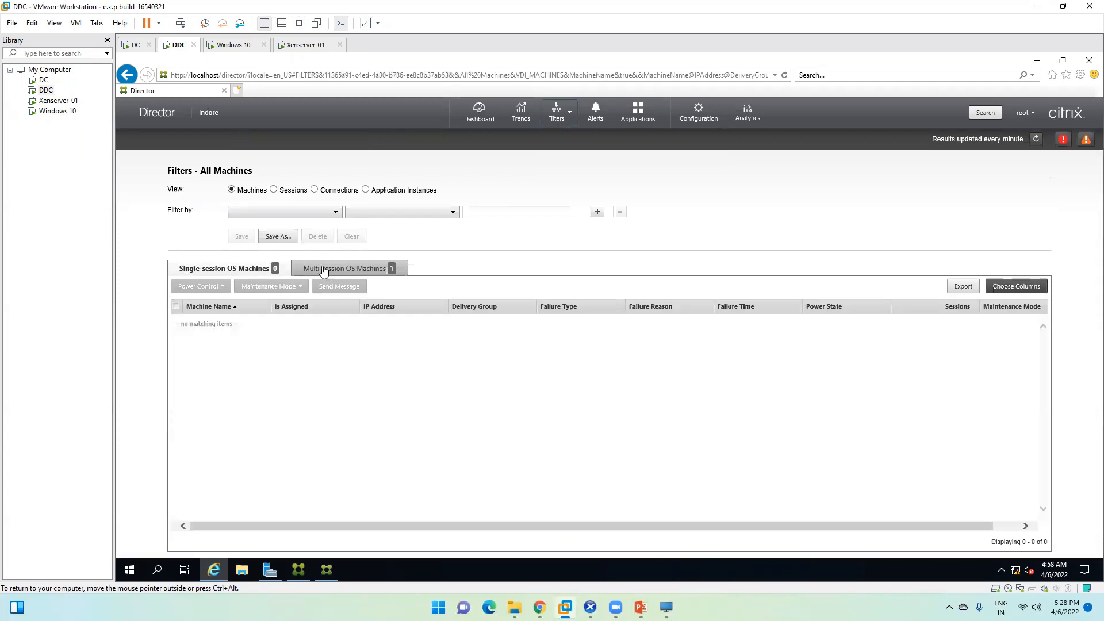
left_click(324, 270)
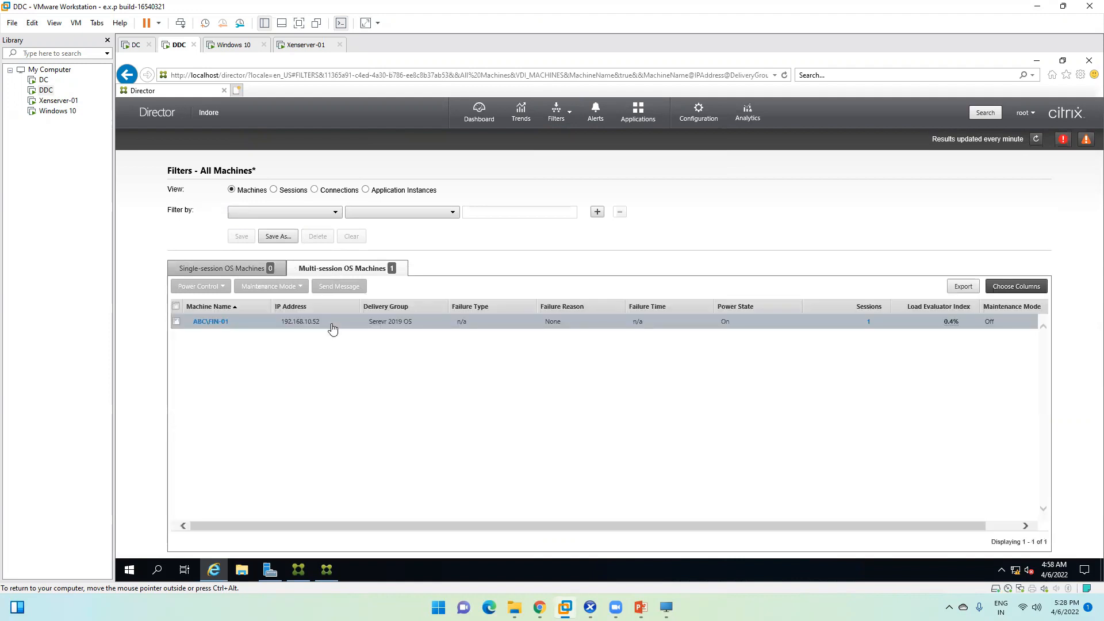
left_click(176, 322)
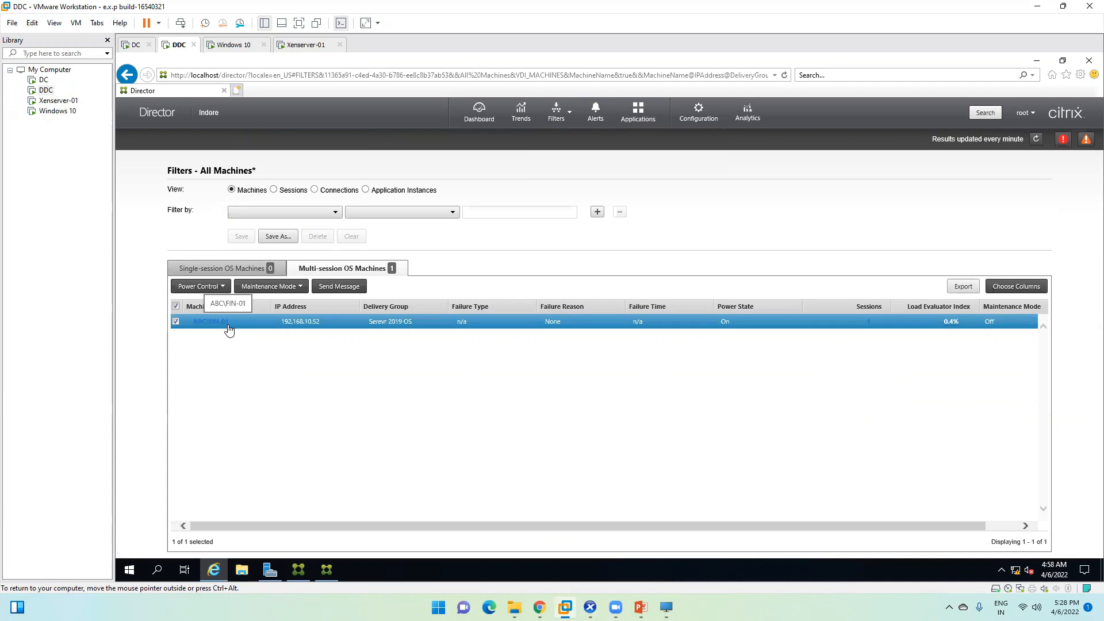
right_click(228, 329)
left_click(228, 324)
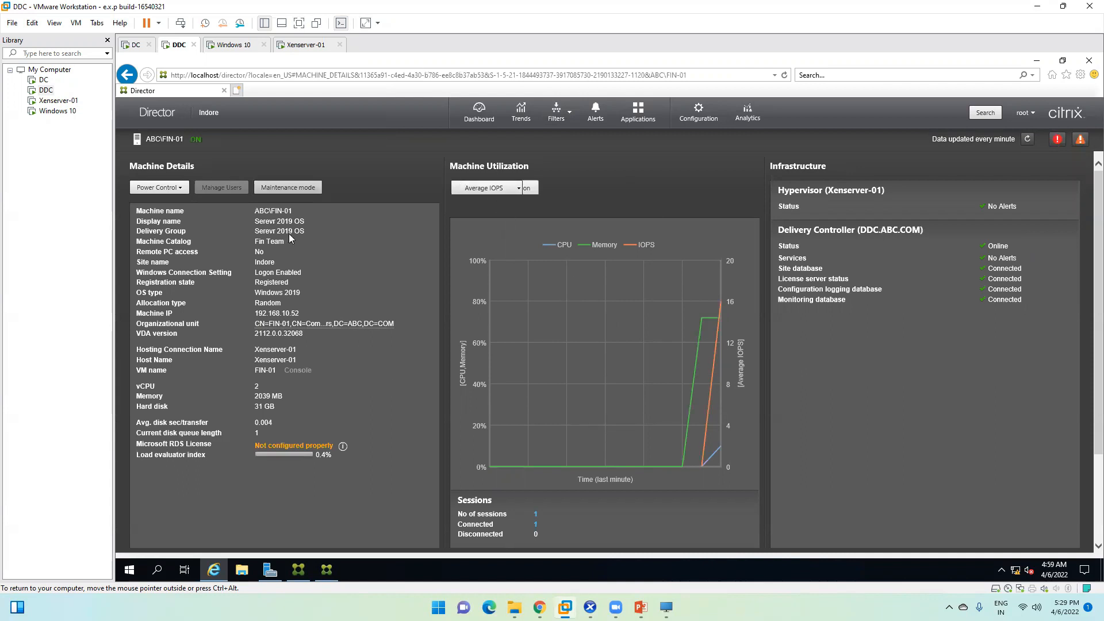
Step: List All Sessions and select the active session from endpoint DESKTOP-R5MQOPS
mouse_move(565, 119)
mouse_move(575, 148)
left_click(643, 155)
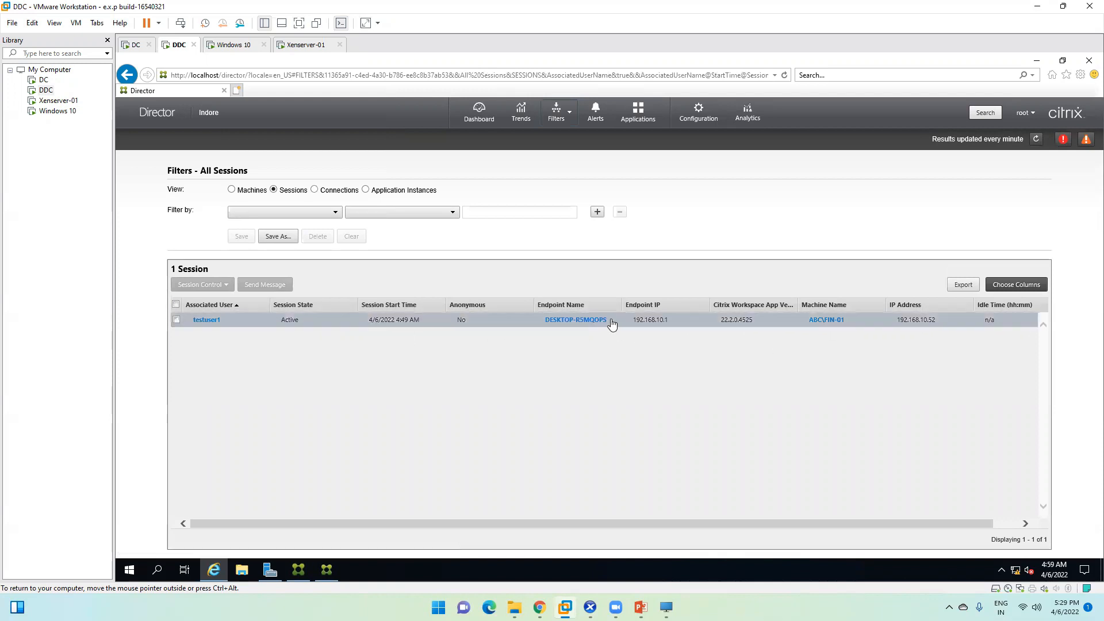
left_click_drag(607, 320, 545, 321)
left_click(543, 321)
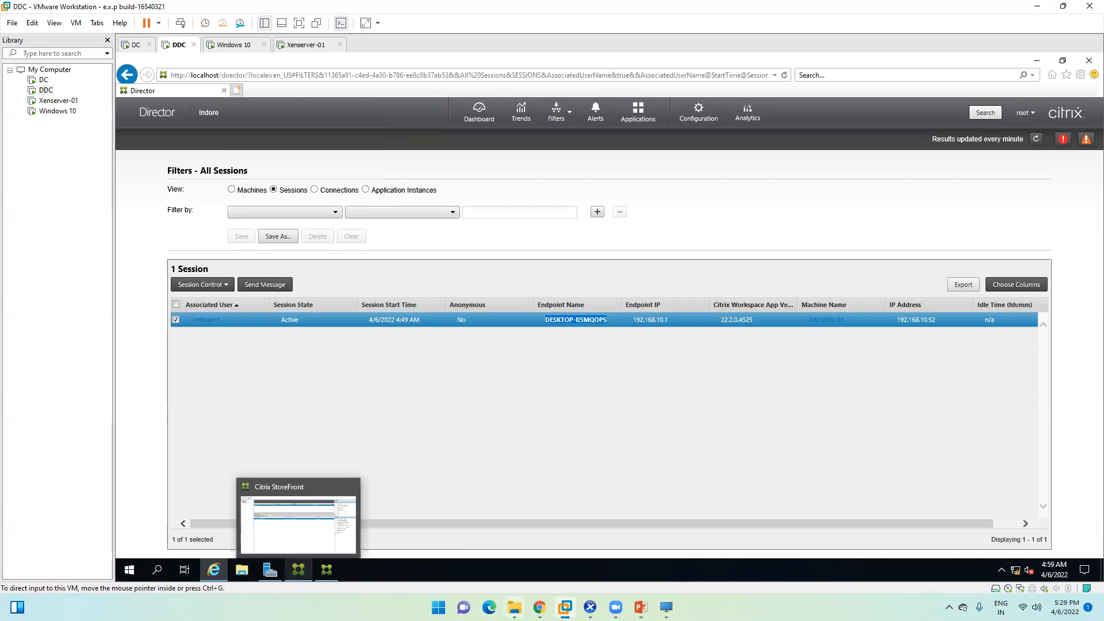
left_click(515, 608)
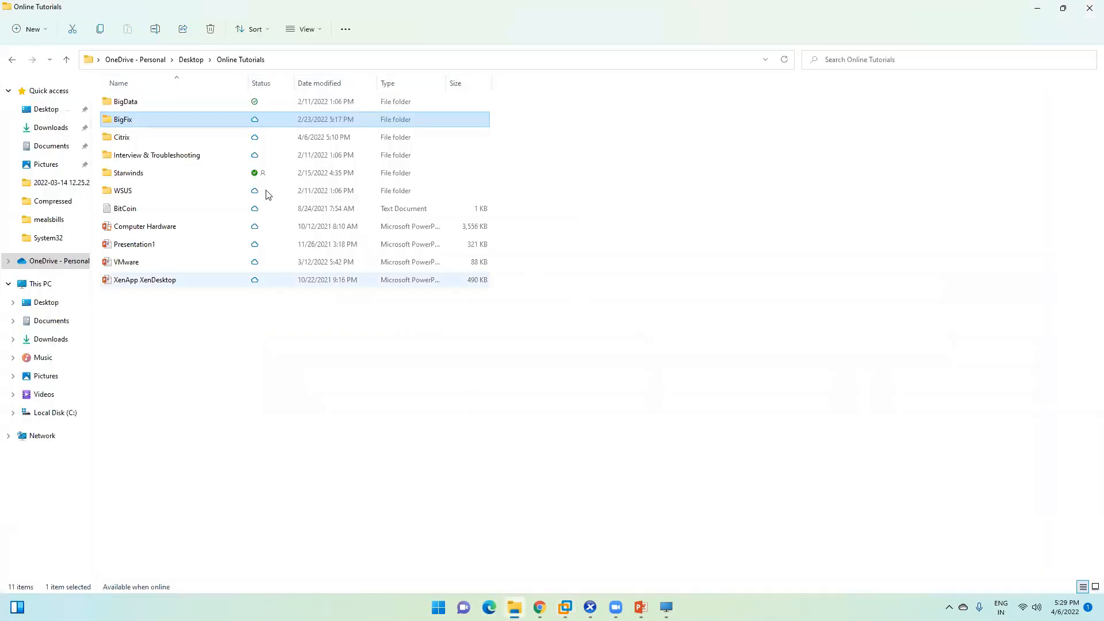
Step: Confirm in This PC's Properties that the host device name is DESKTOP-R5MQOPS, then close Settings
left_click(36, 283)
right_click(41, 285)
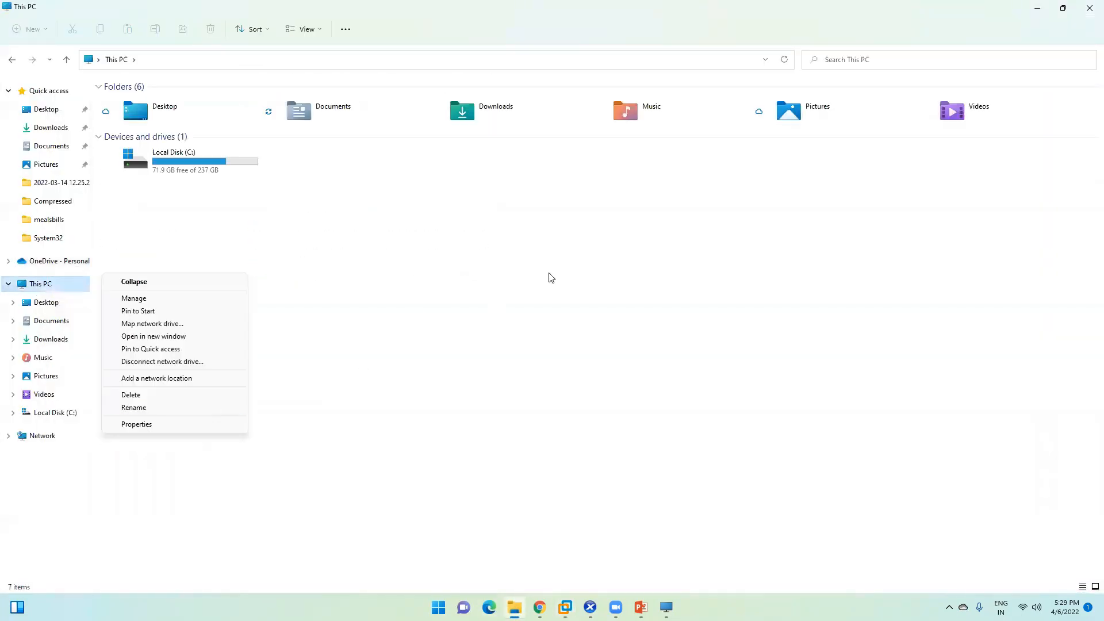
left_click(175, 430)
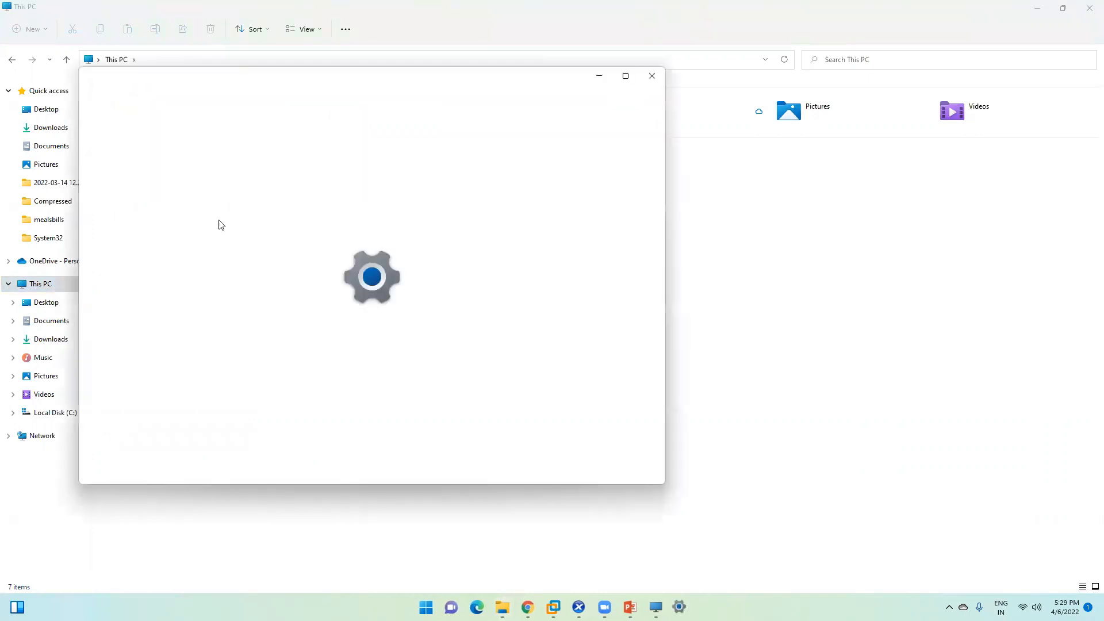
double_click(403, 225)
double_click(391, 225)
double_click(407, 228)
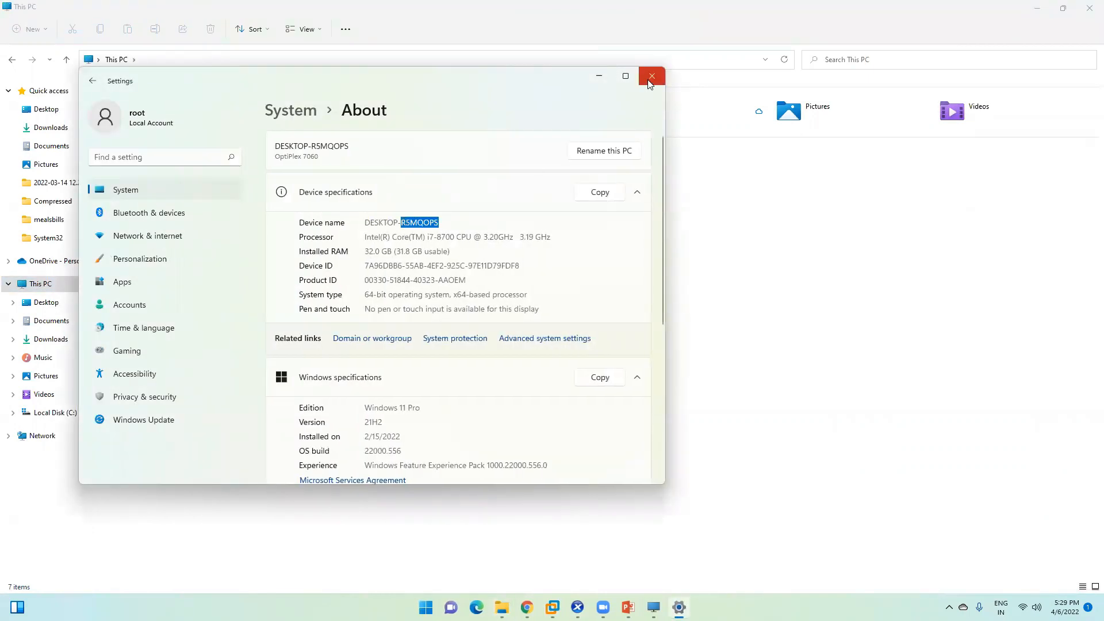
left_click(650, 82)
left_click(1037, 8)
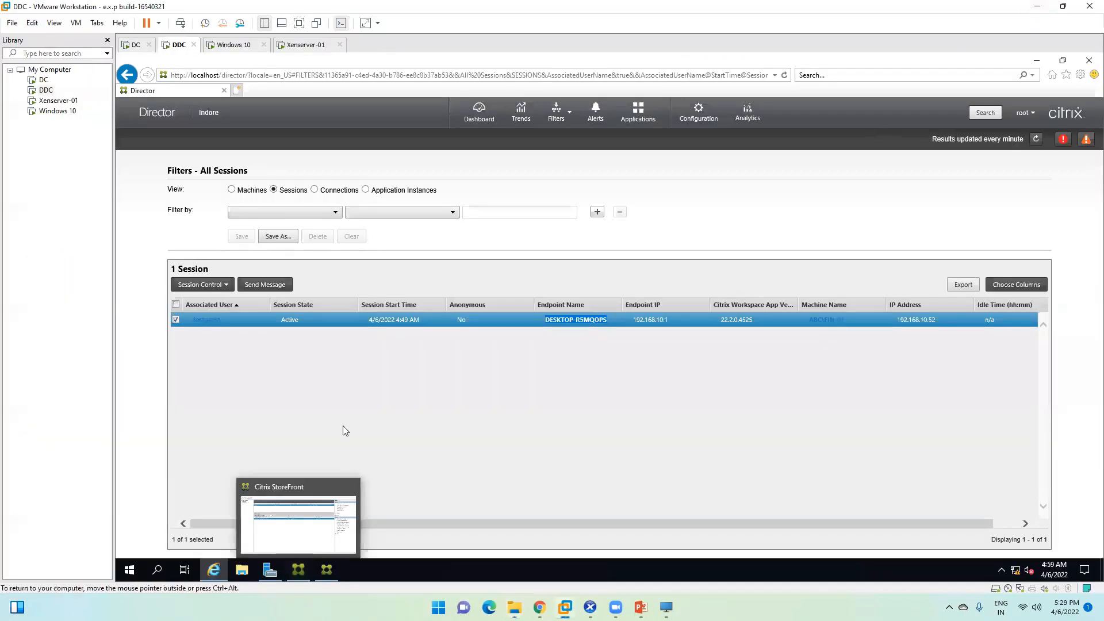
Step: Widen the Workspace App Version column and send the message 'HI' to the session user
left_click(567, 384)
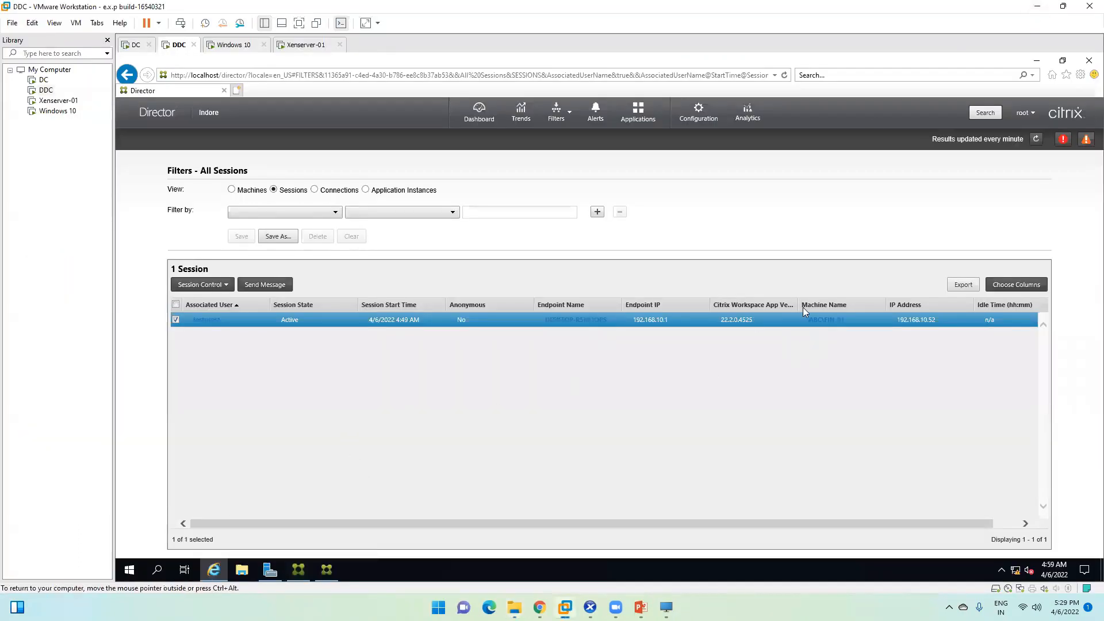
left_click_drag(799, 304, 837, 304)
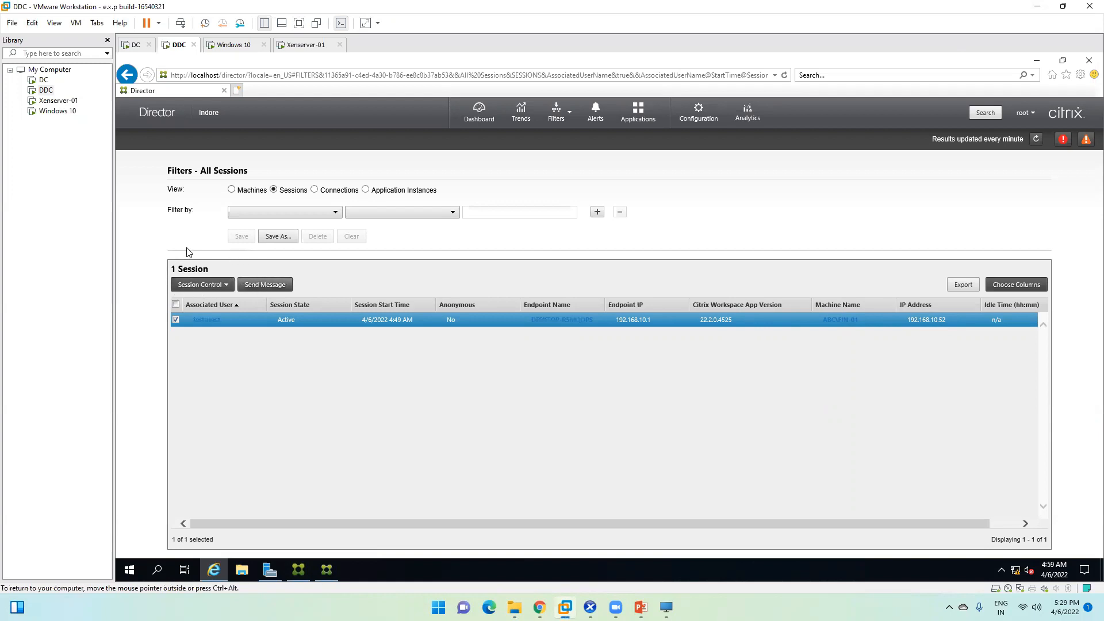
left_click(275, 292)
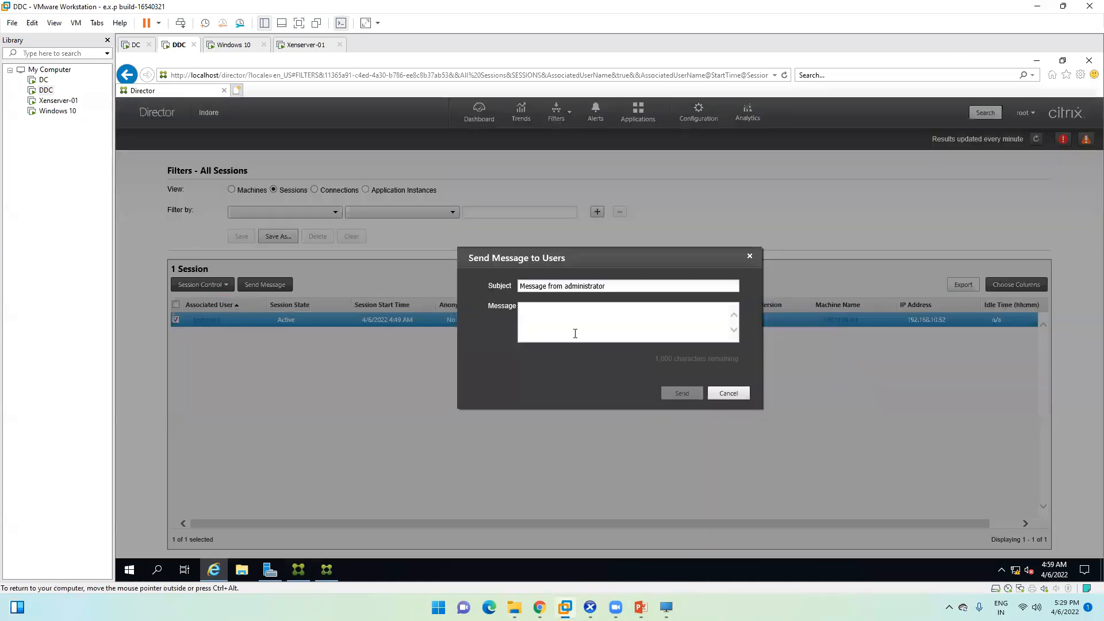
type("HI")
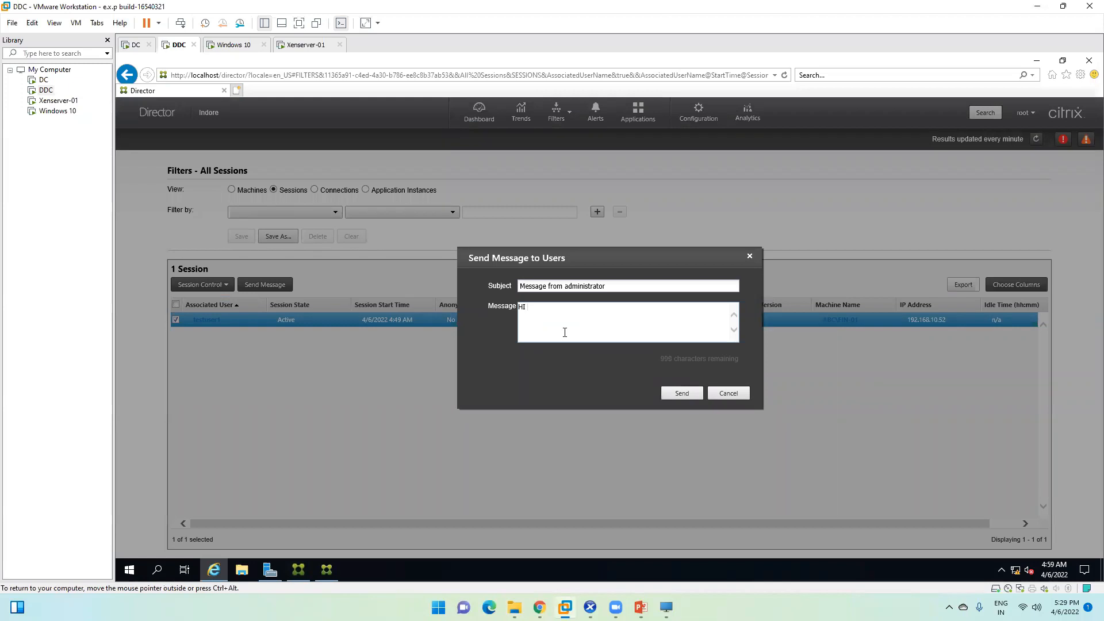
left_click(677, 392)
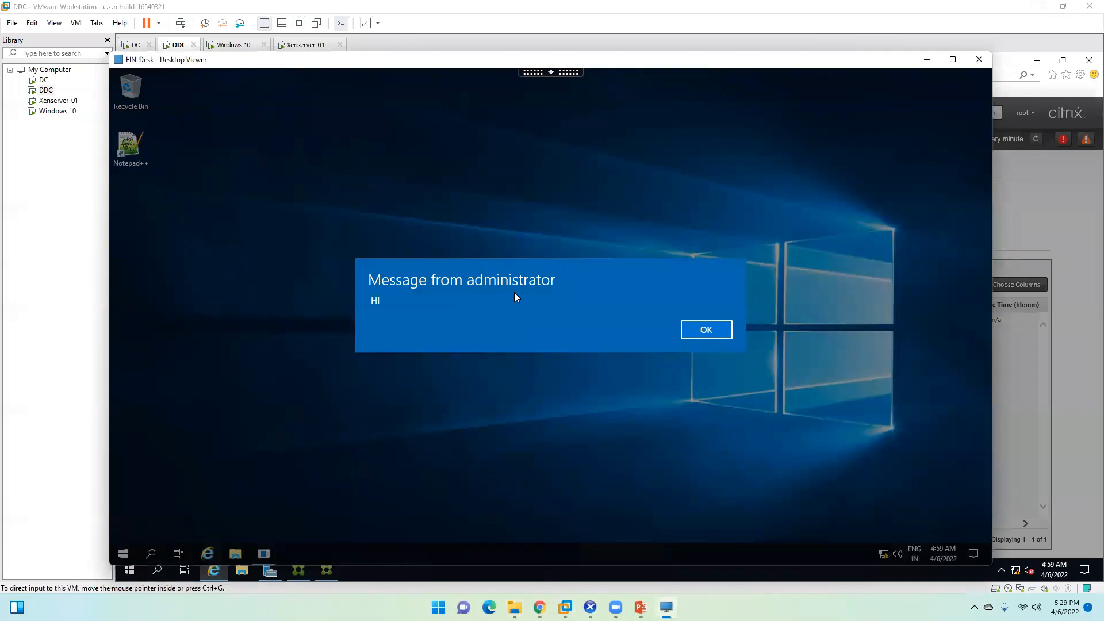
Step: Acknowledge the administrator's message on FIN-Desk and switch back to the DDC VM
left_click(697, 329)
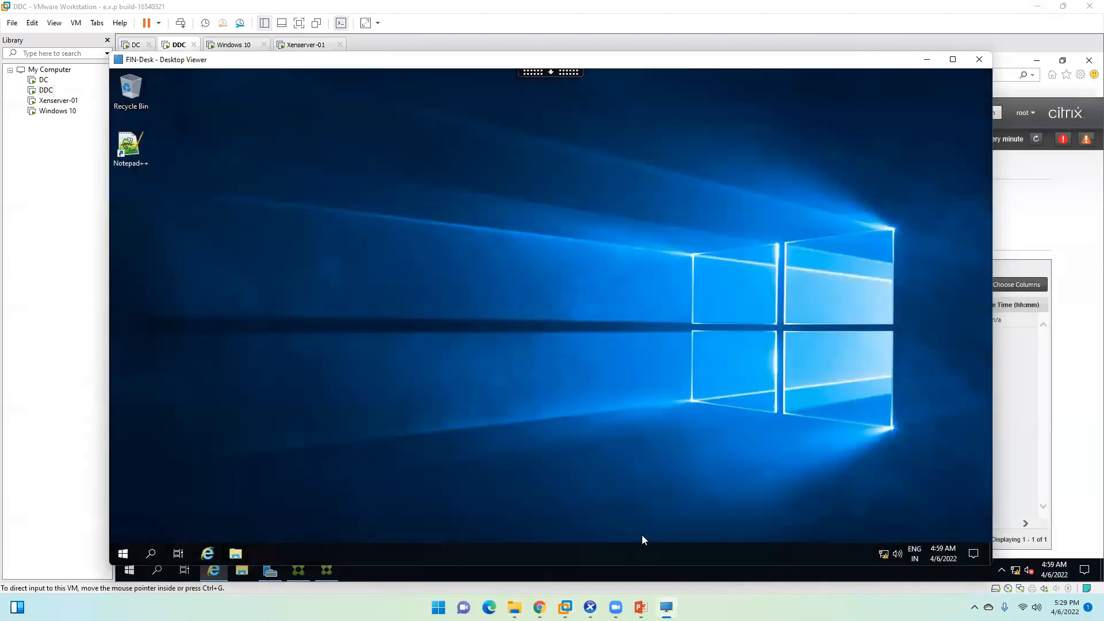
mouse_move(616, 607)
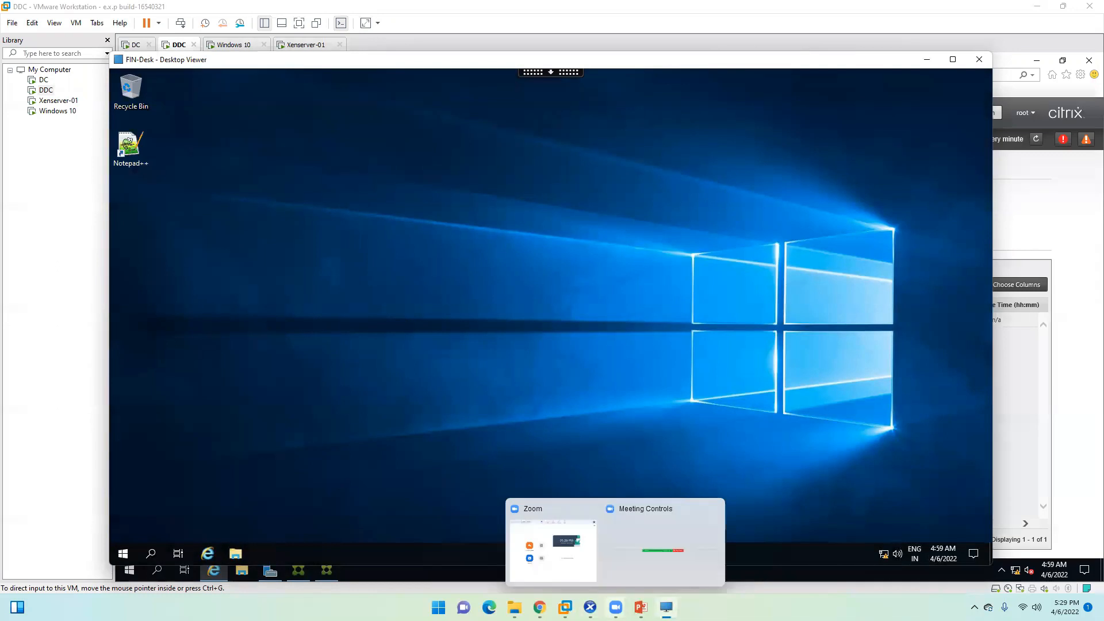
left_click(539, 607)
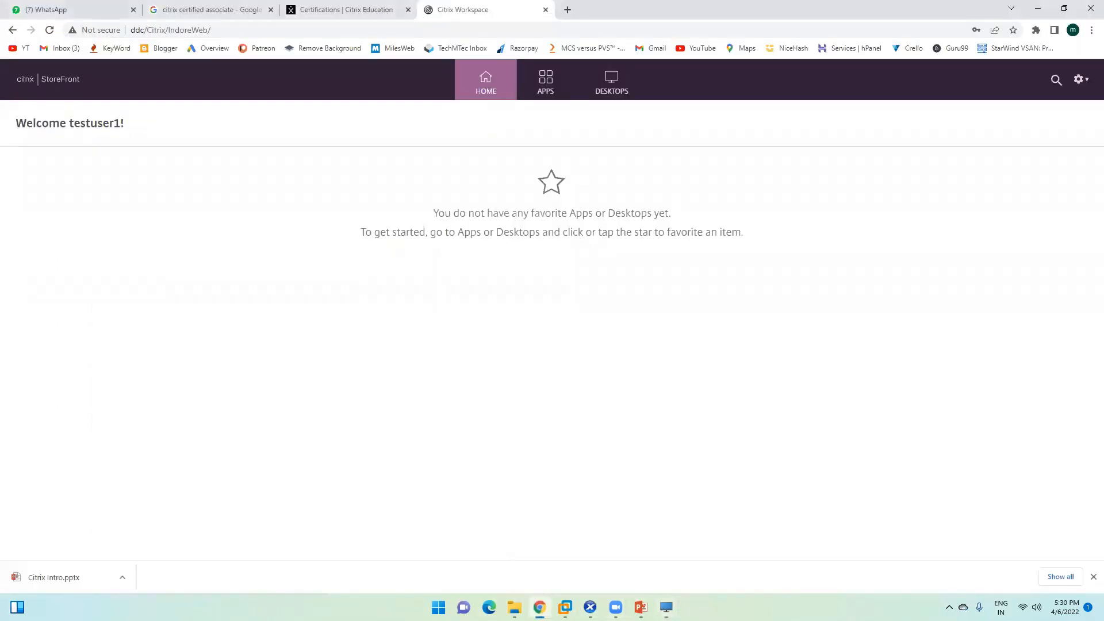
left_click(539, 607)
mouse_move(565, 606)
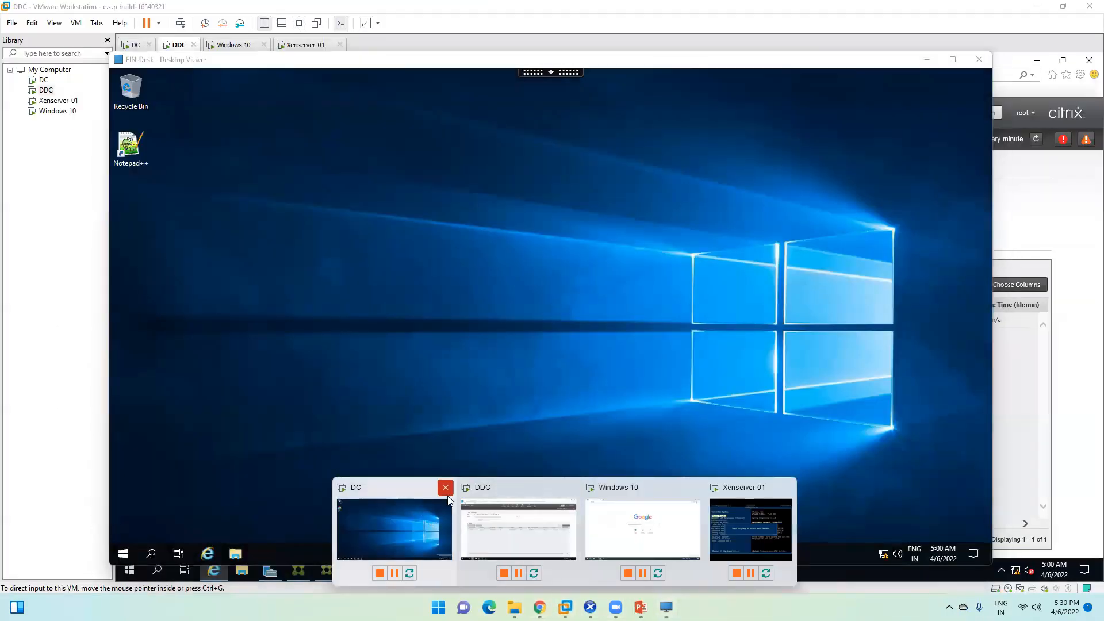
left_click(503, 521)
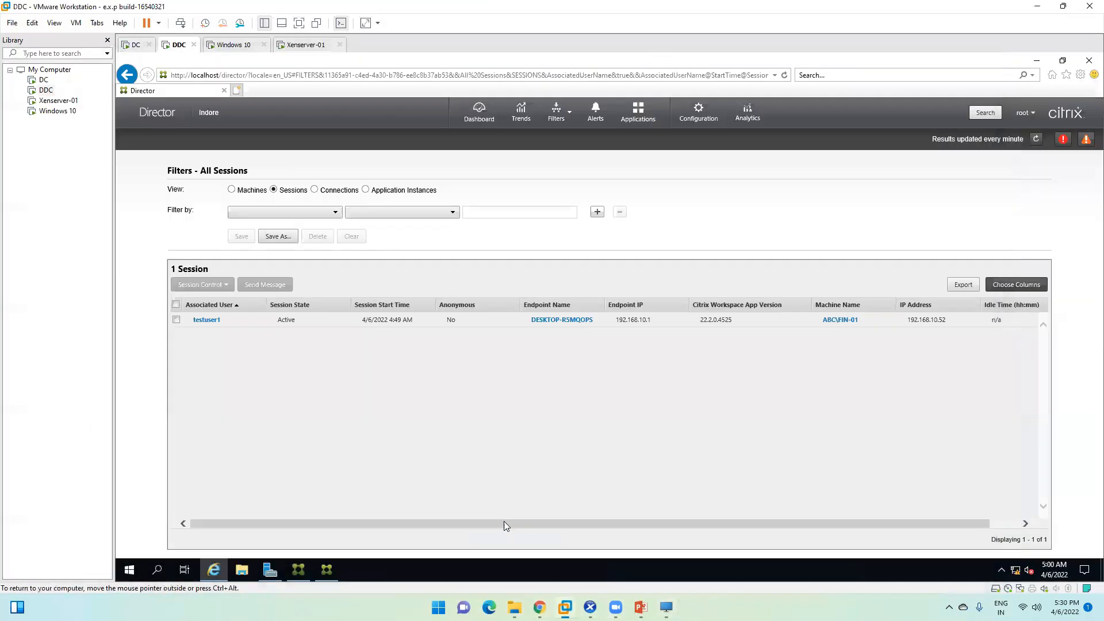
Step: Open Activity Manager for DESKTOP-R5MQOPS and review the session's running processes
left_click(543, 321)
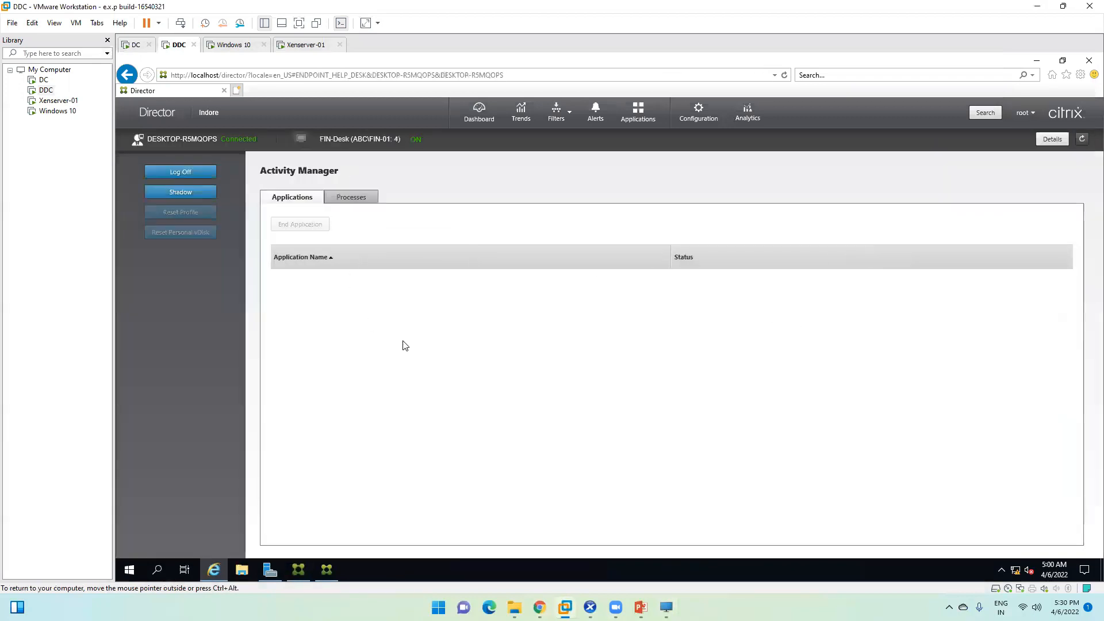
left_click(345, 198)
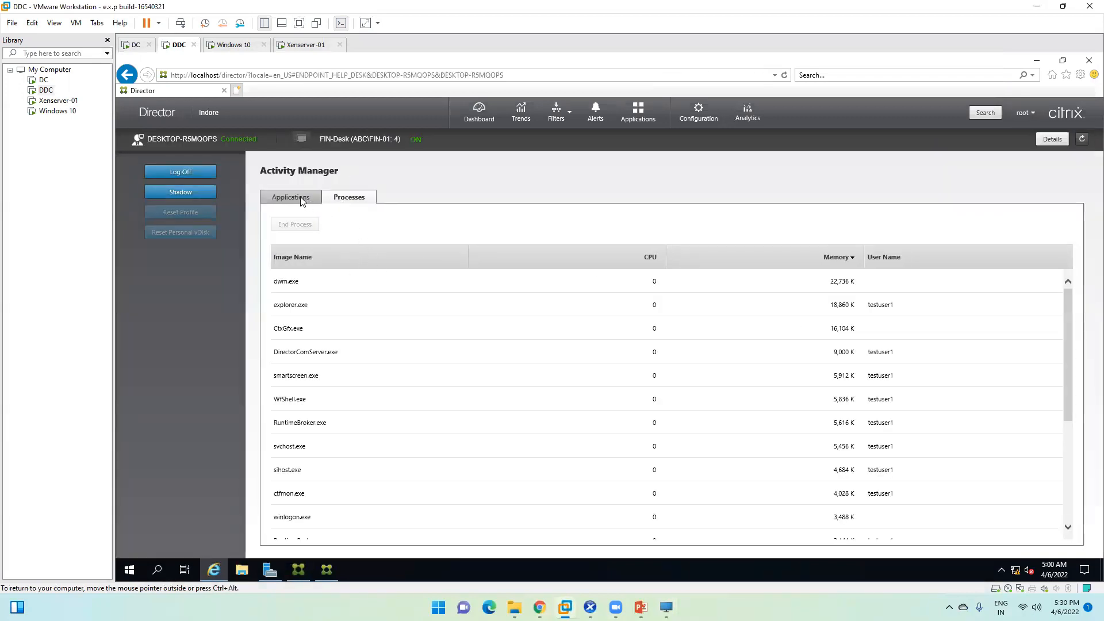
left_click(301, 199)
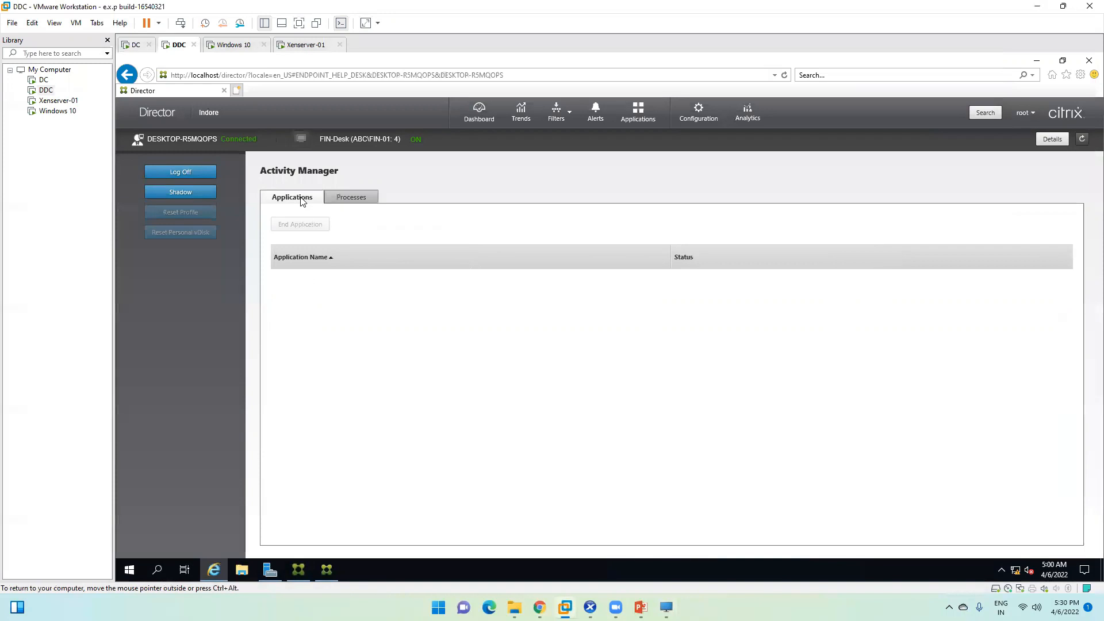
left_click(356, 198)
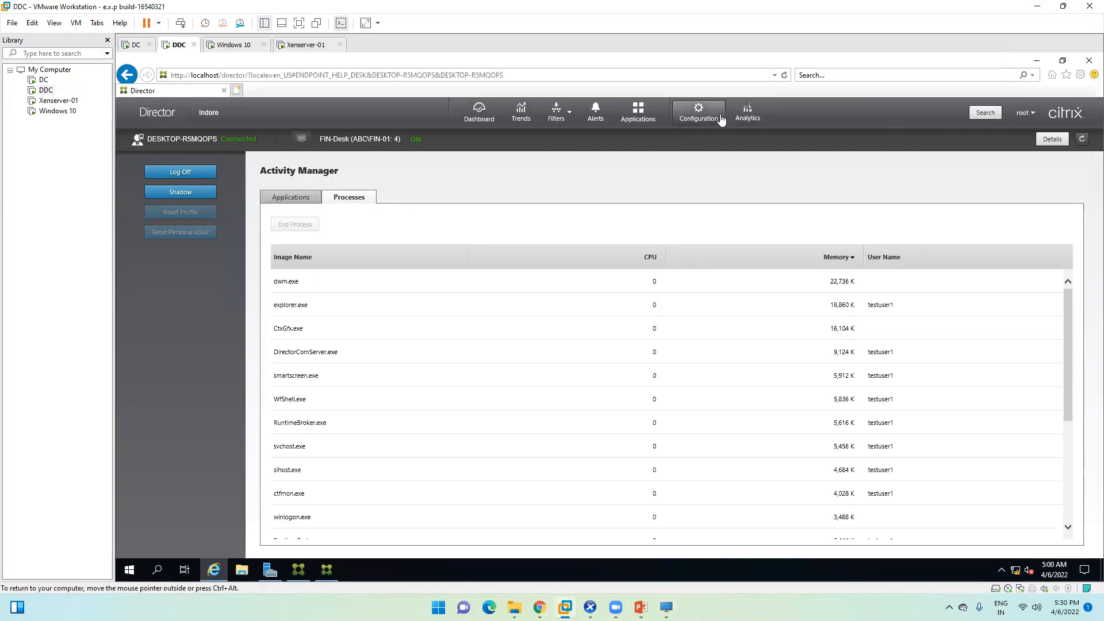
Step: Browse Director's Configuration, Analytics Configuration and analytics pages, then return to the Dashboard
left_click(699, 113)
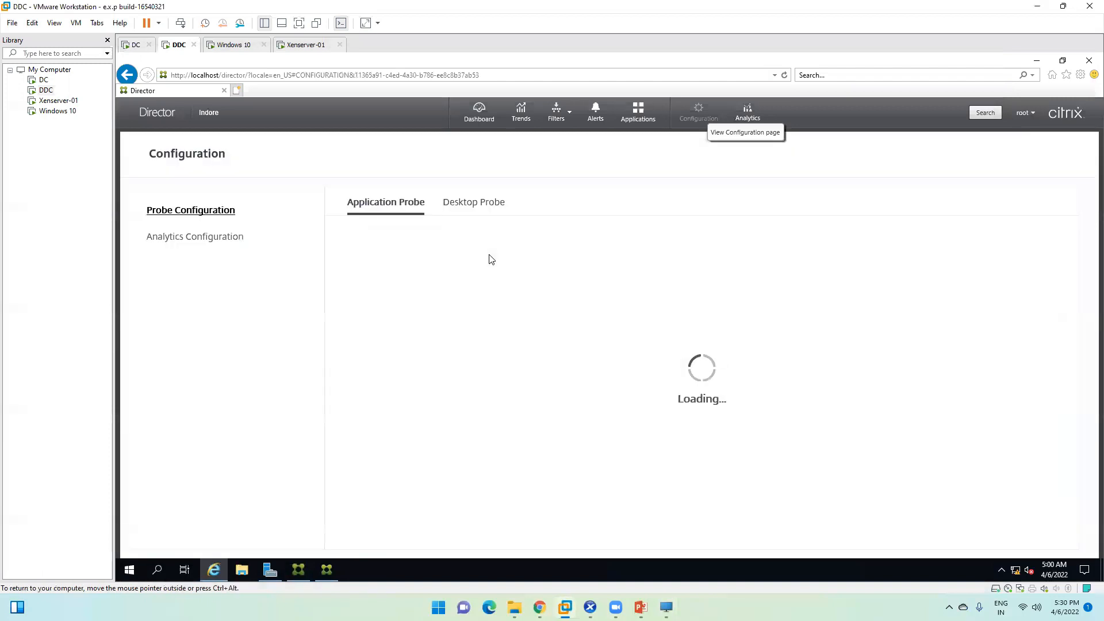
scroll(582, 377, "down", 2)
scroll(583, 376, "up", 2)
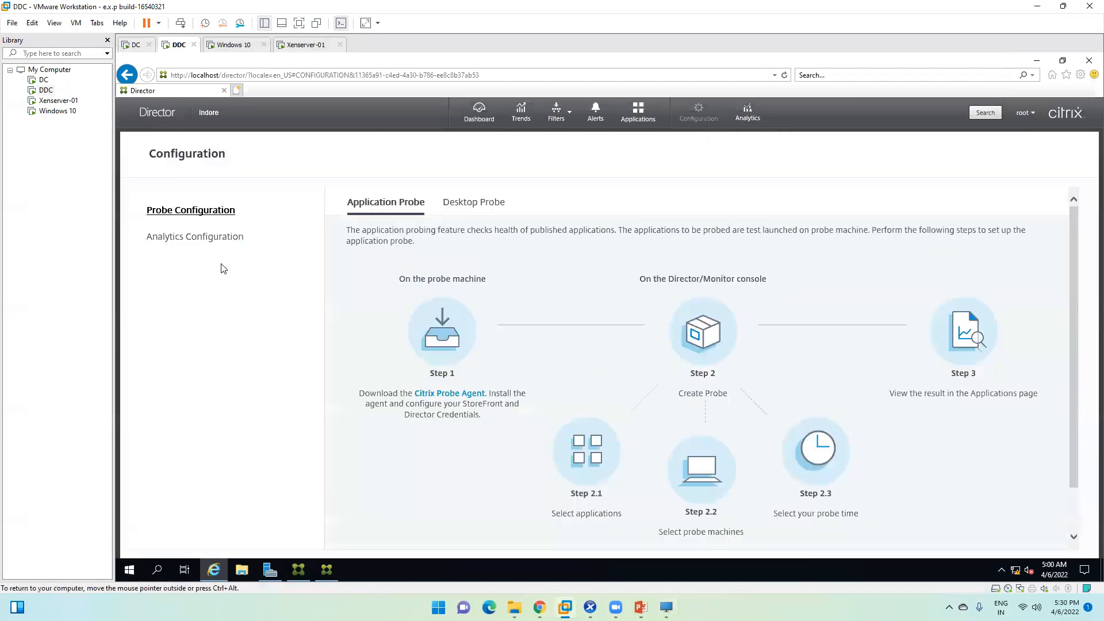
left_click(187, 241)
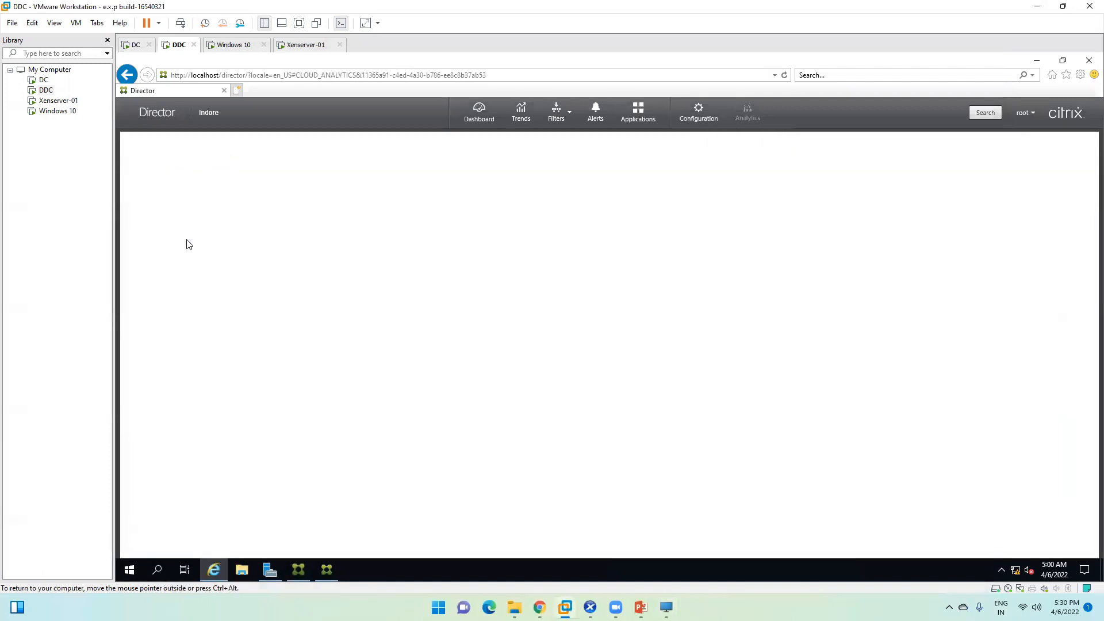
left_click(476, 118)
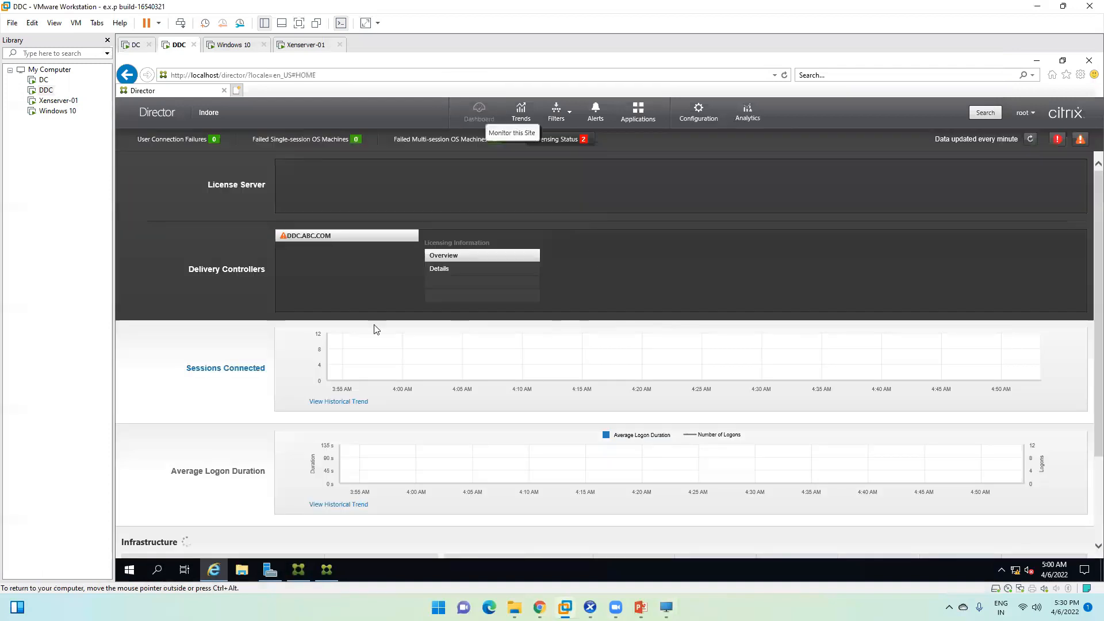
left_click(569, 118)
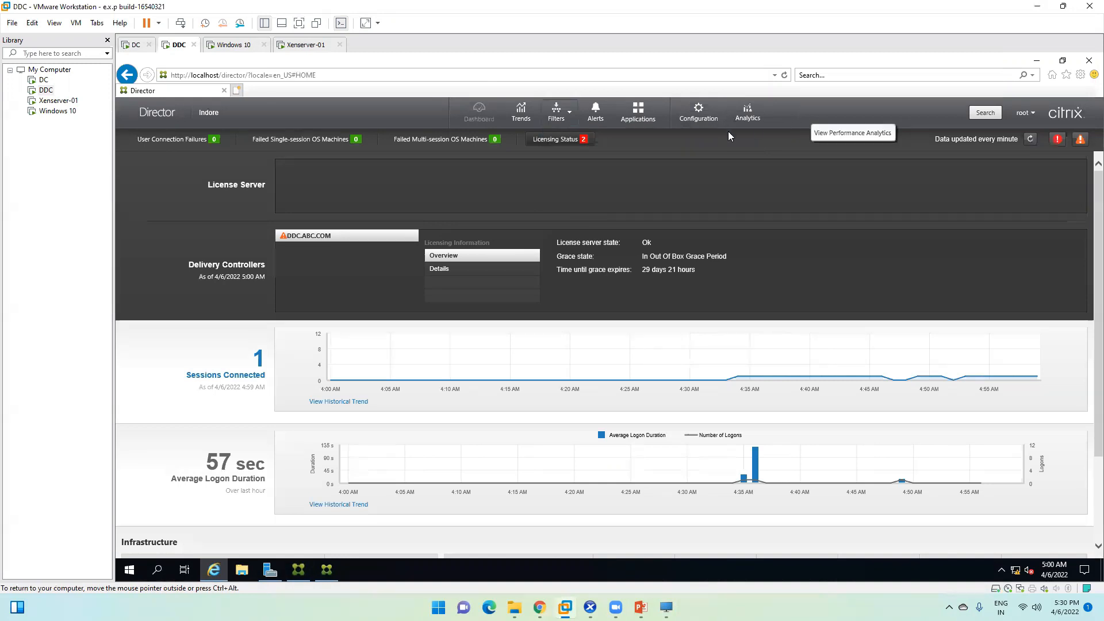
left_click(742, 114)
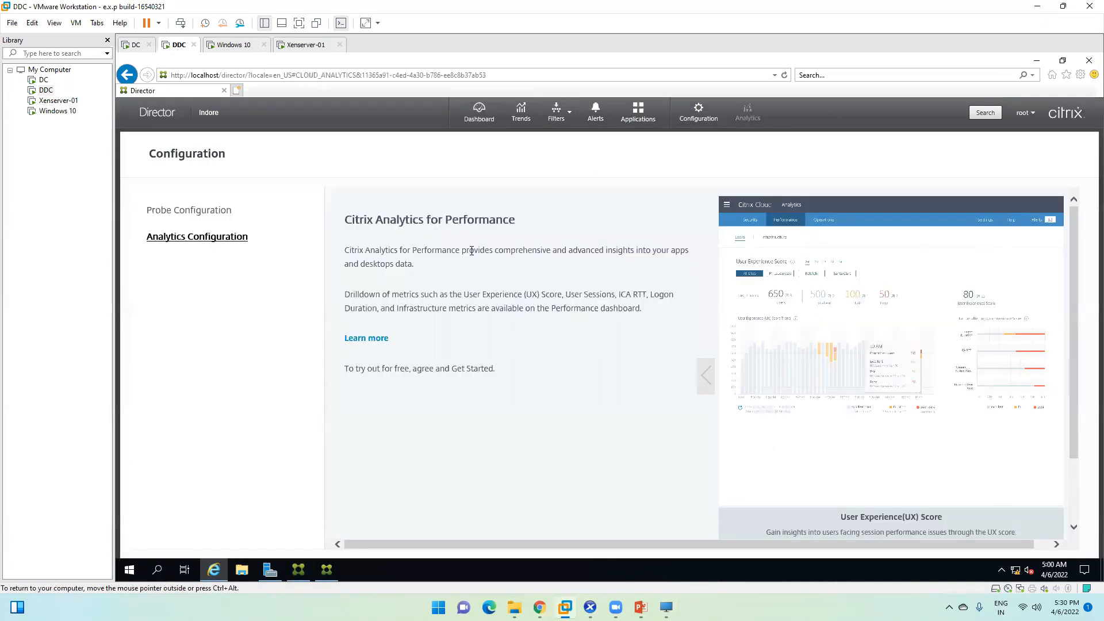
left_click(481, 110)
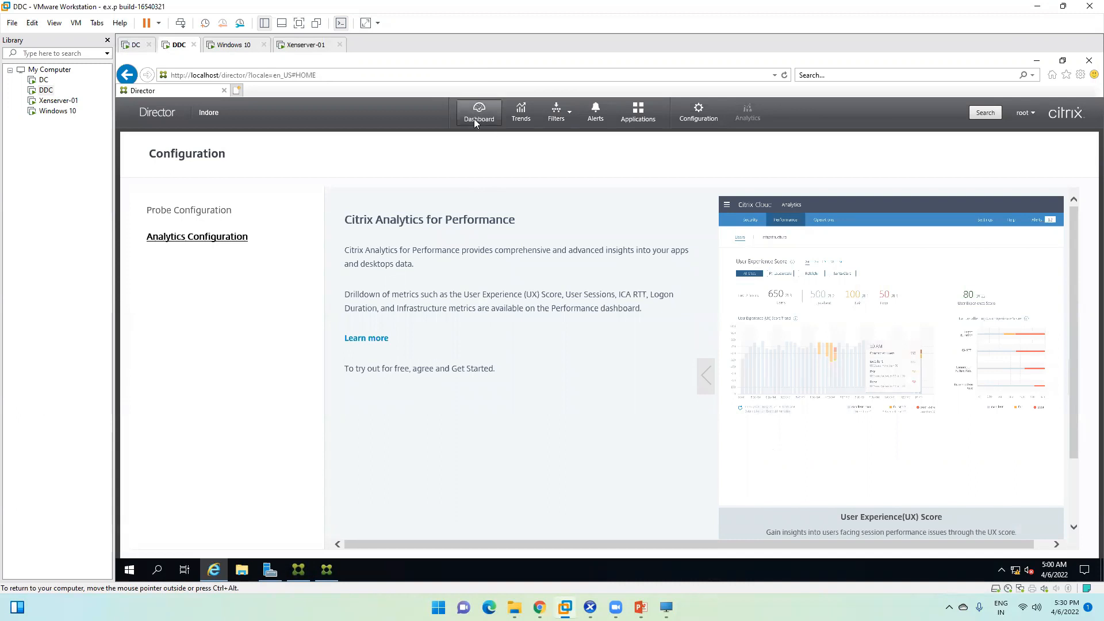
Step: Review Studio's logging entries: Set Site metadata, Create 2 Applications, Update HDX Policies, Full Desktop Deployment
left_click(1035, 62)
left_click(288, 216)
left_click(276, 168)
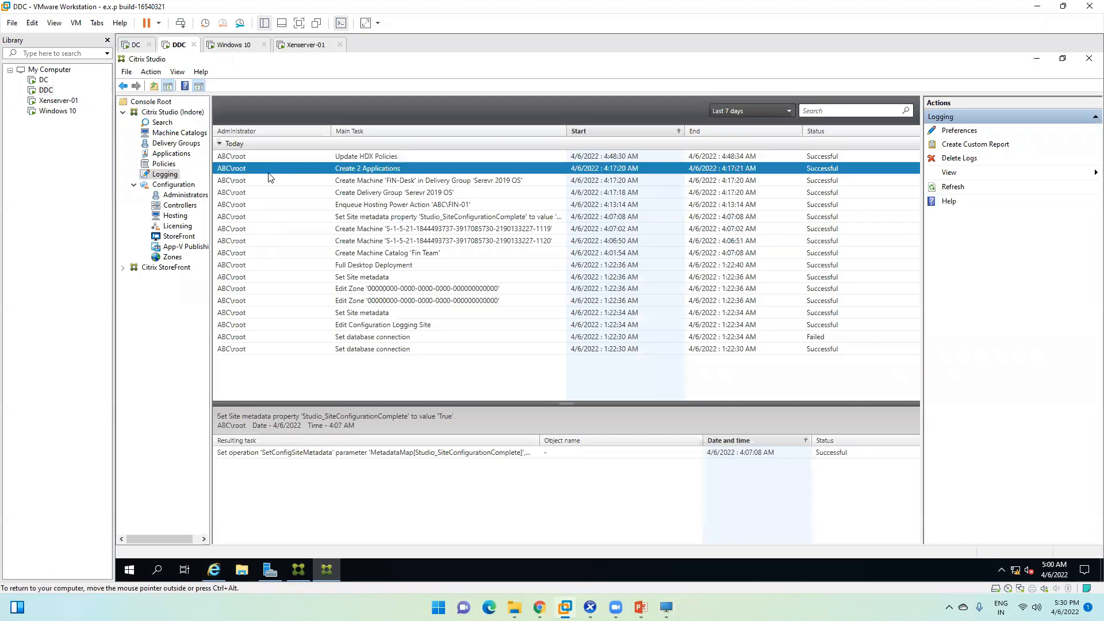
left_click(276, 156)
left_click(278, 220)
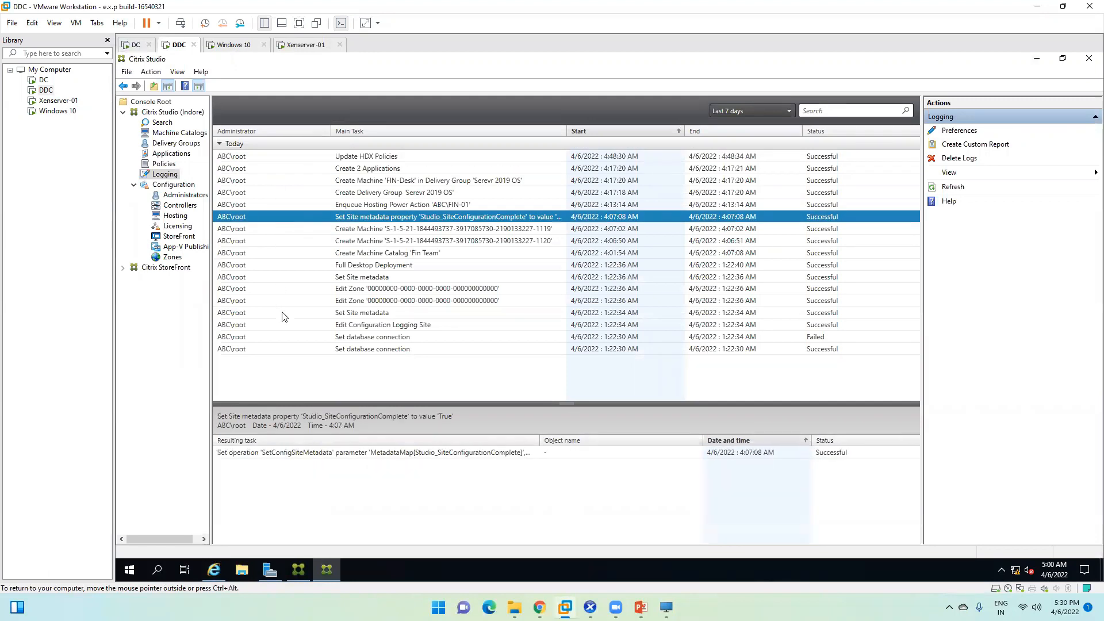
left_click(250, 165)
left_click(259, 155)
left_click(247, 204)
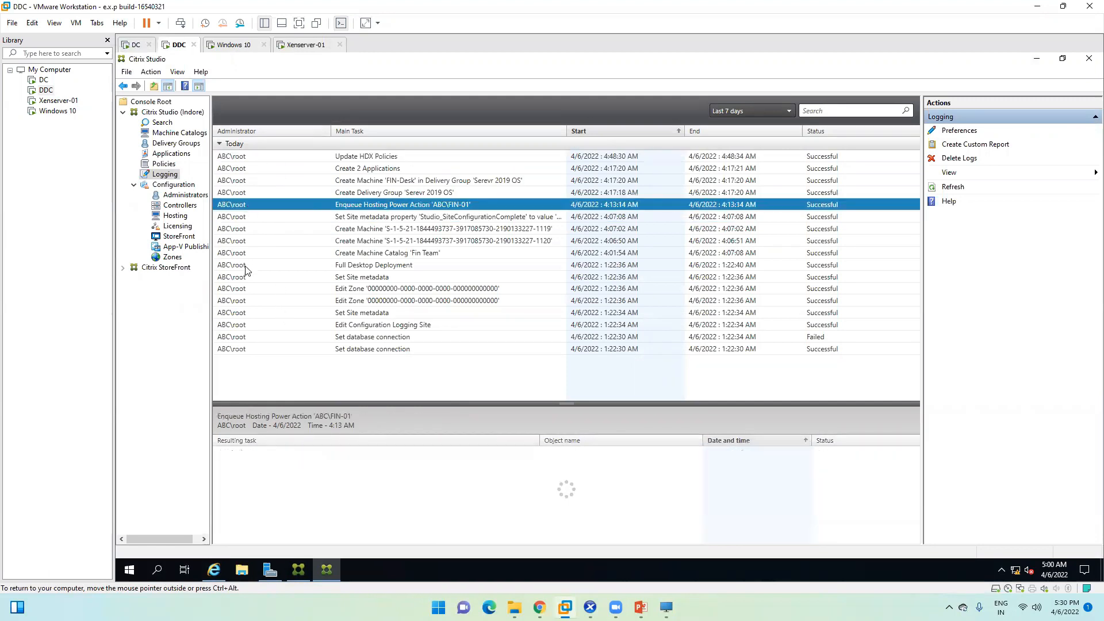
left_click(242, 264)
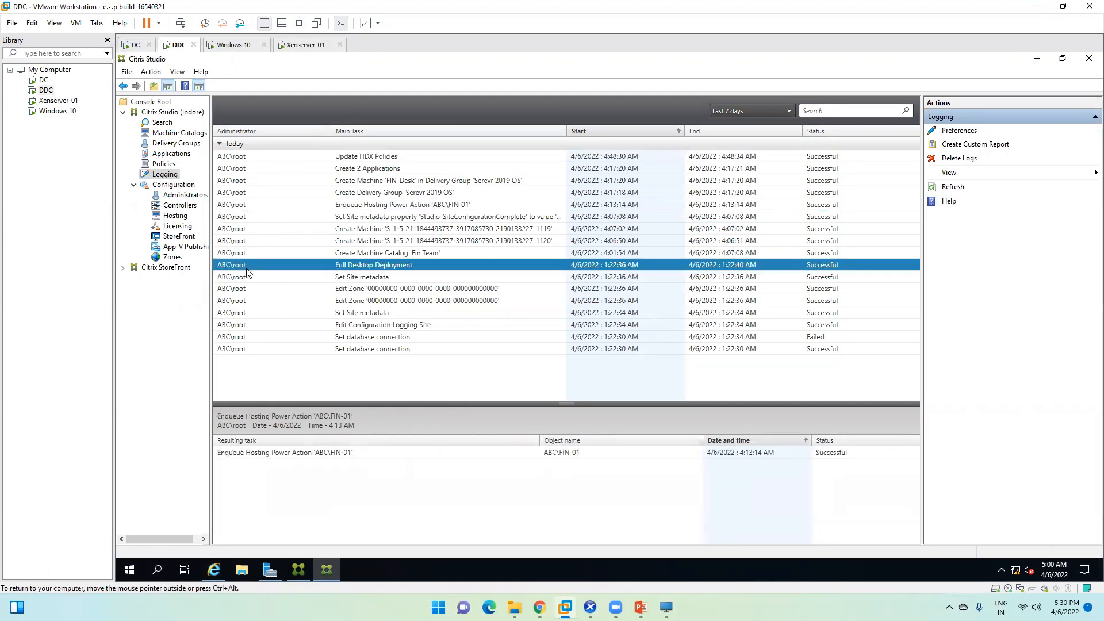
Step: Browse back and forth between Machine Catalogs, Delivery Groups and Applications in Studio
left_click(182, 137)
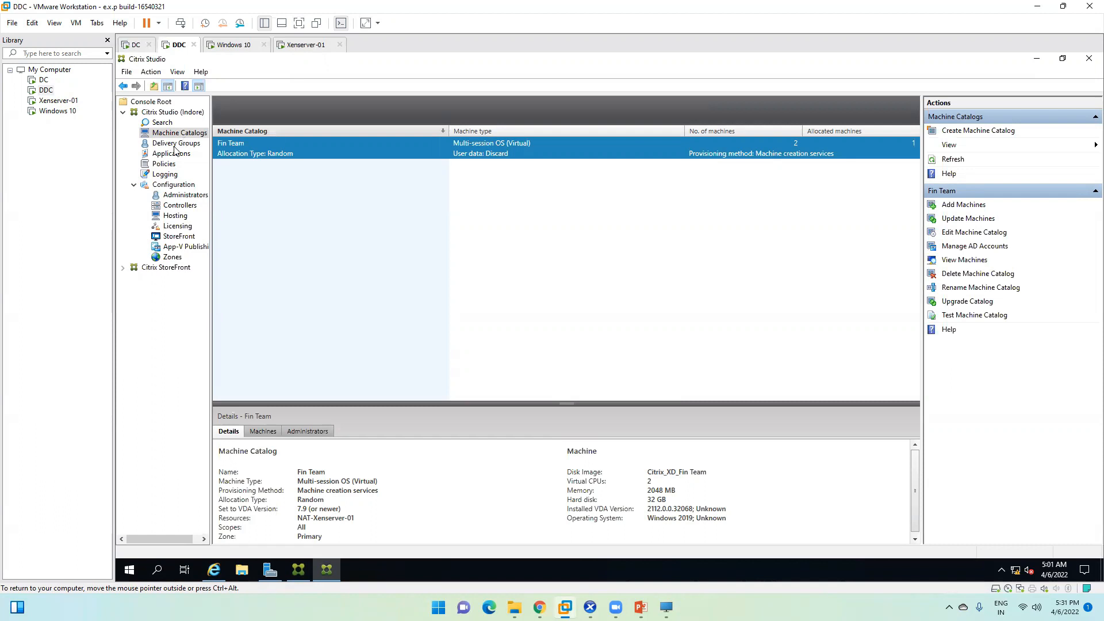
left_click(179, 145)
left_click(182, 153)
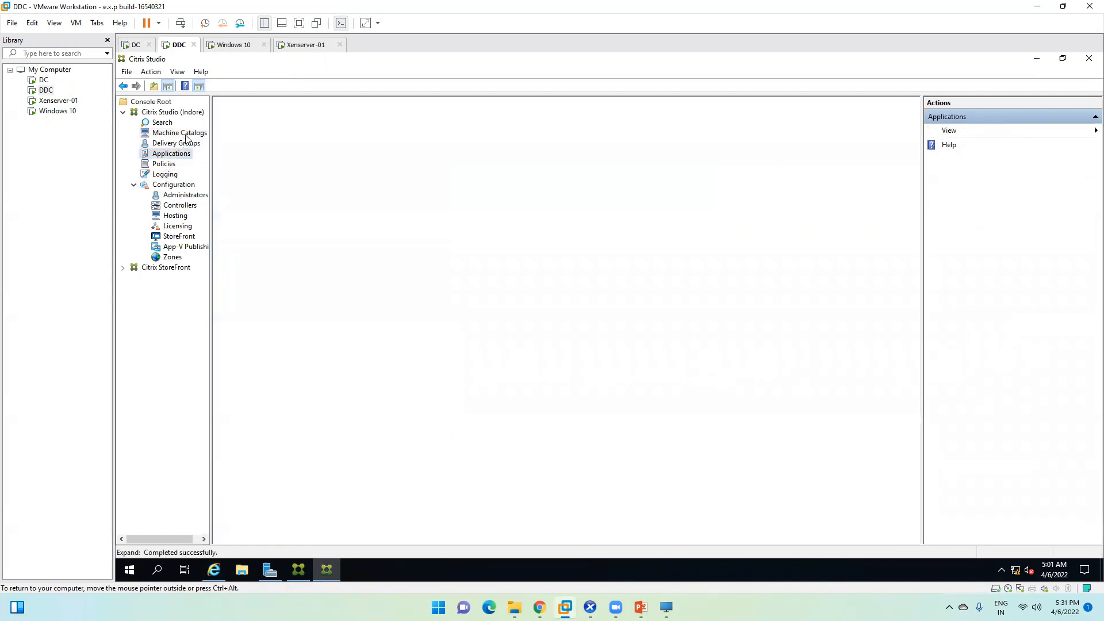
left_click(186, 135)
left_click(174, 145)
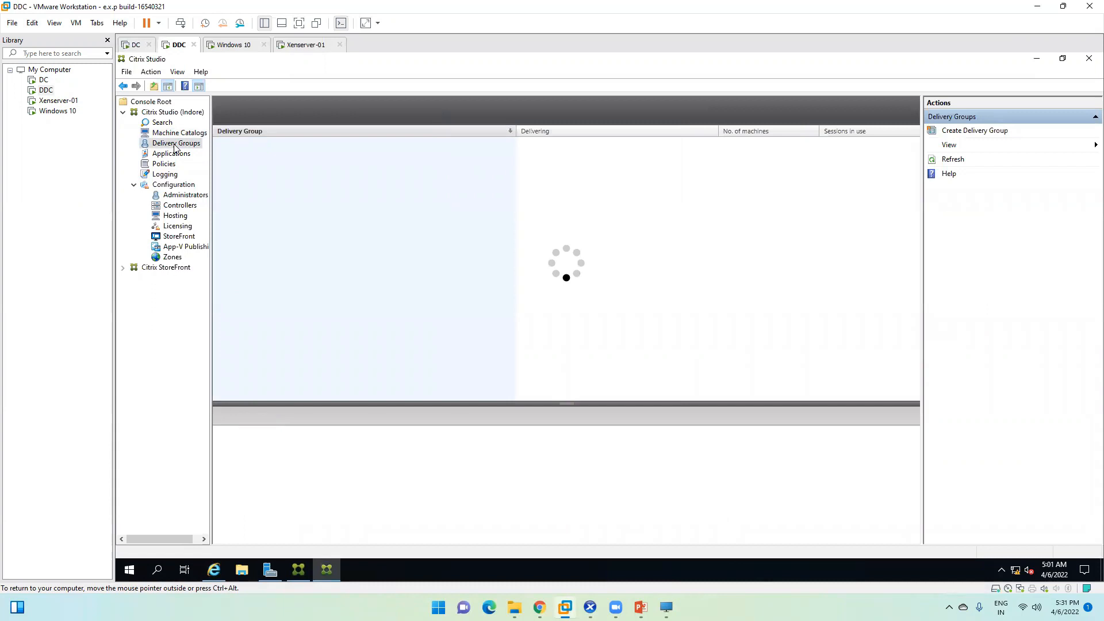
left_click(188, 134)
left_click(178, 144)
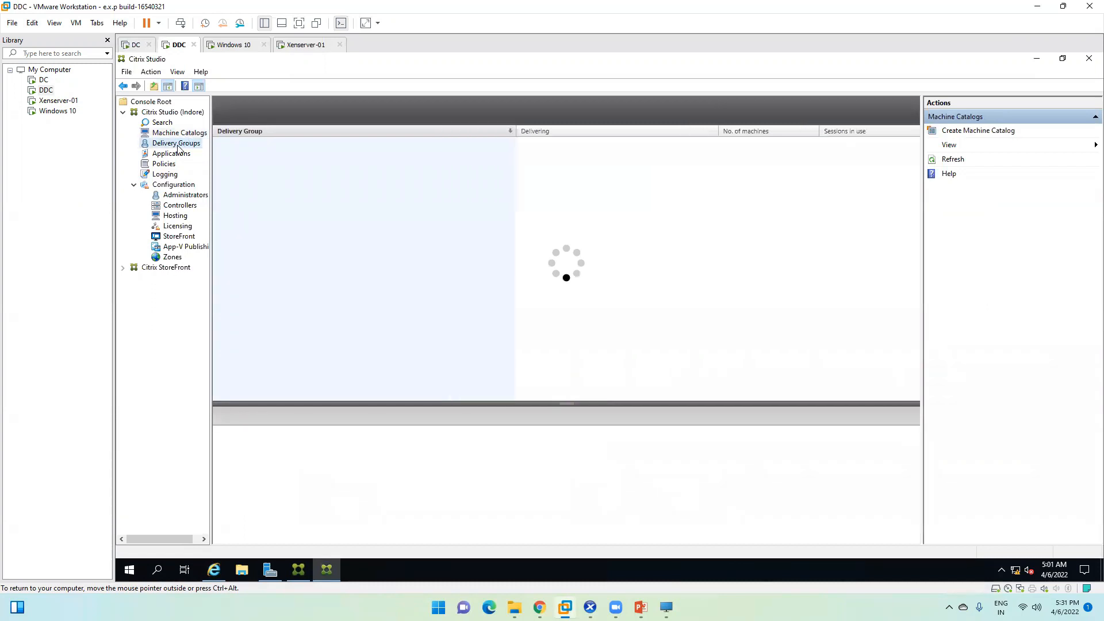
left_click(172, 154)
left_click(180, 135)
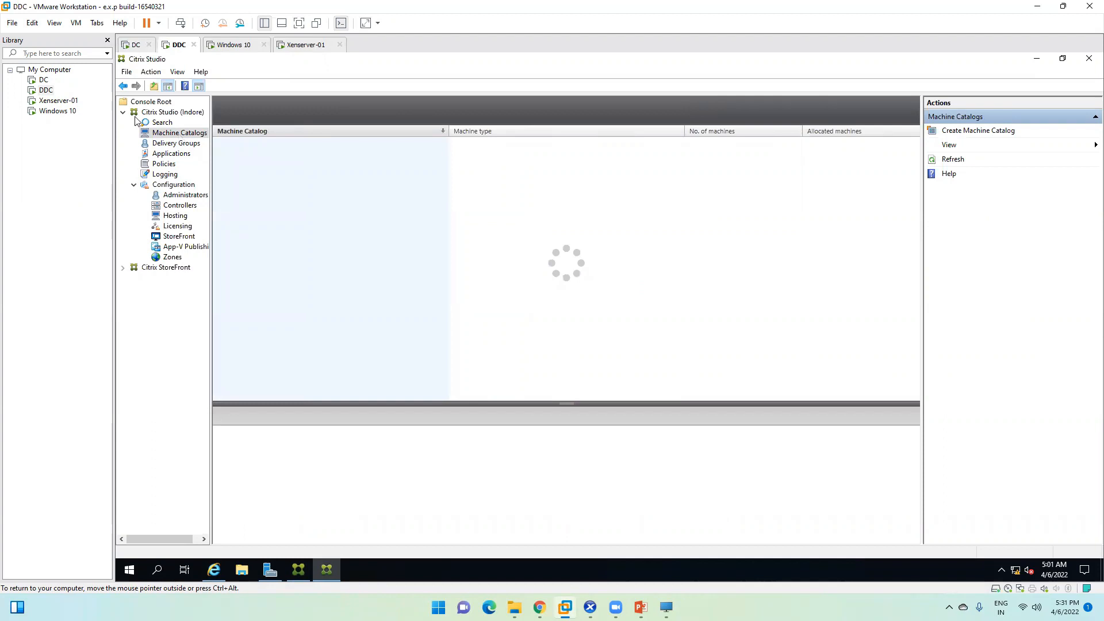
Step: Check the Search view, then display the Policies list with Unfiltered and Drive Restricted
left_click(157, 122)
left_click(159, 136)
left_click(167, 155)
left_click(164, 165)
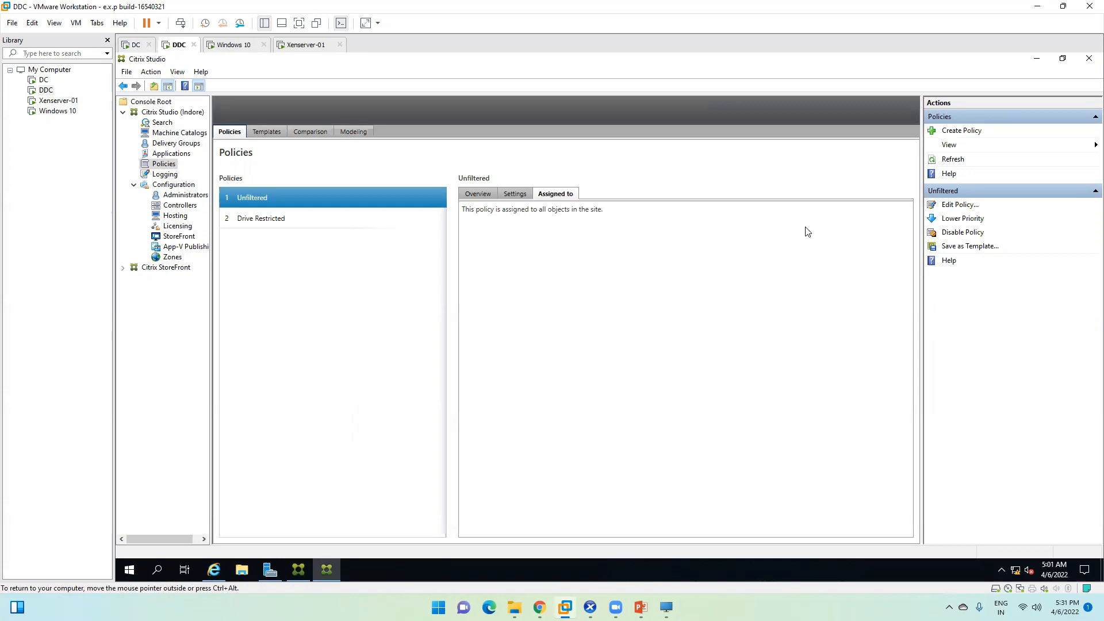
left_click(514, 607)
Step: Open C:\ISO on the host and inspect its four disc images, including Server 2019 and Windows10
double_click(173, 164)
double_click(140, 138)
left_click_drag(153, 112, 153, 91)
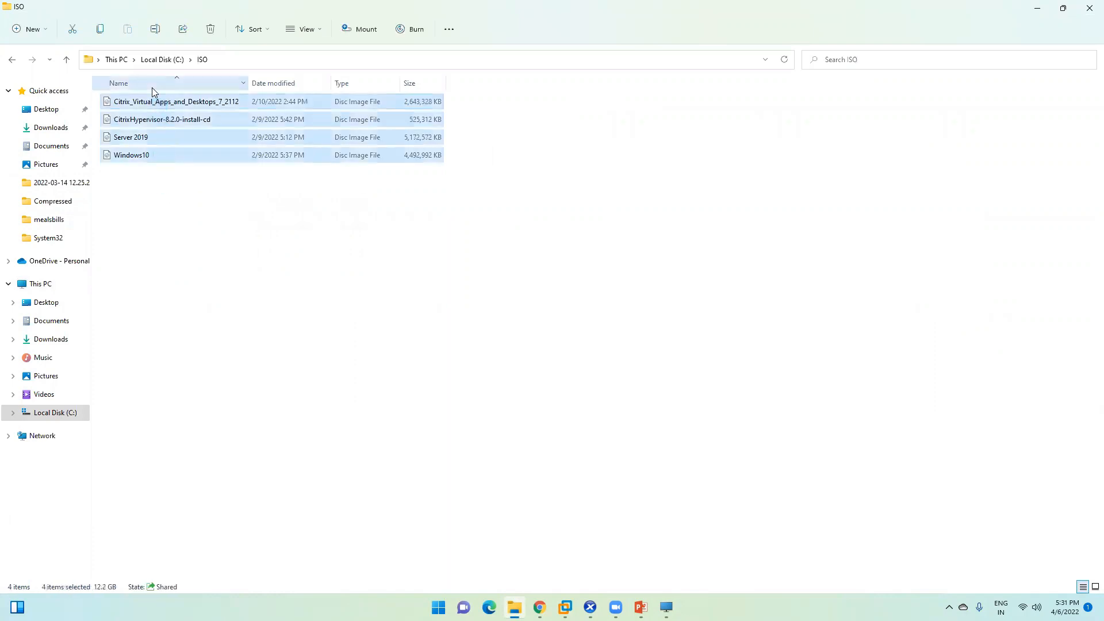
left_click(369, 271)
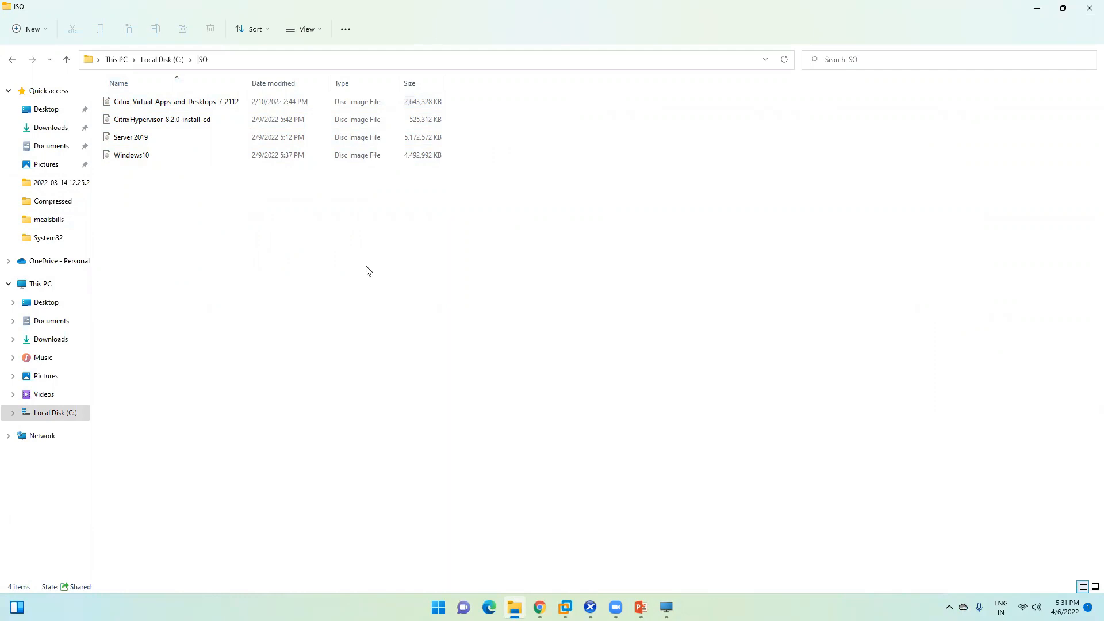
left_click_drag(183, 171, 200, 102)
left_click(341, 225)
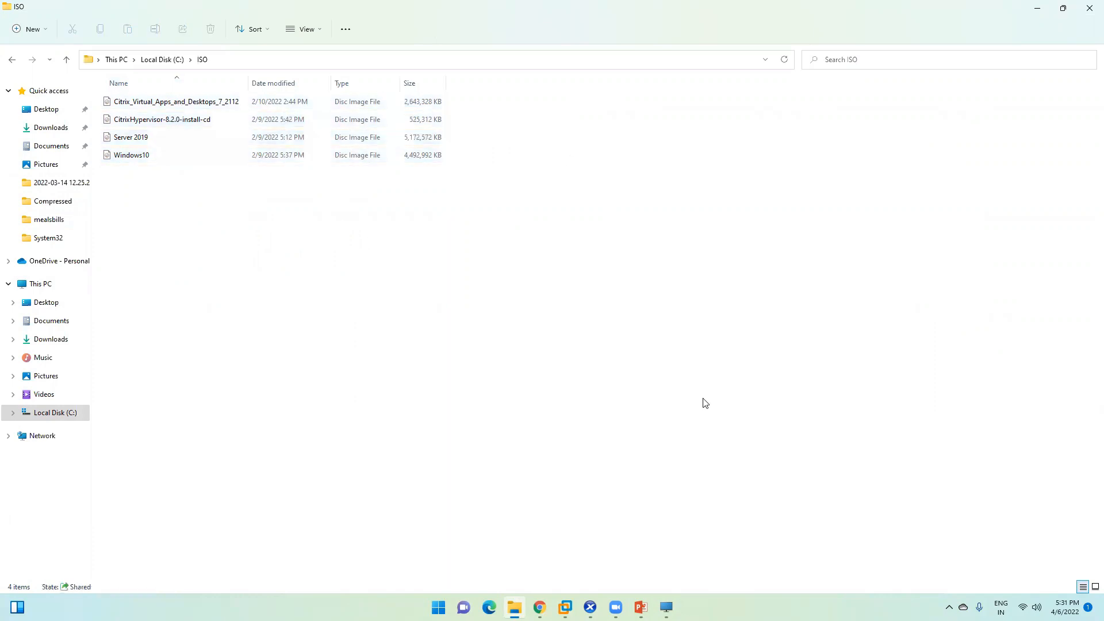